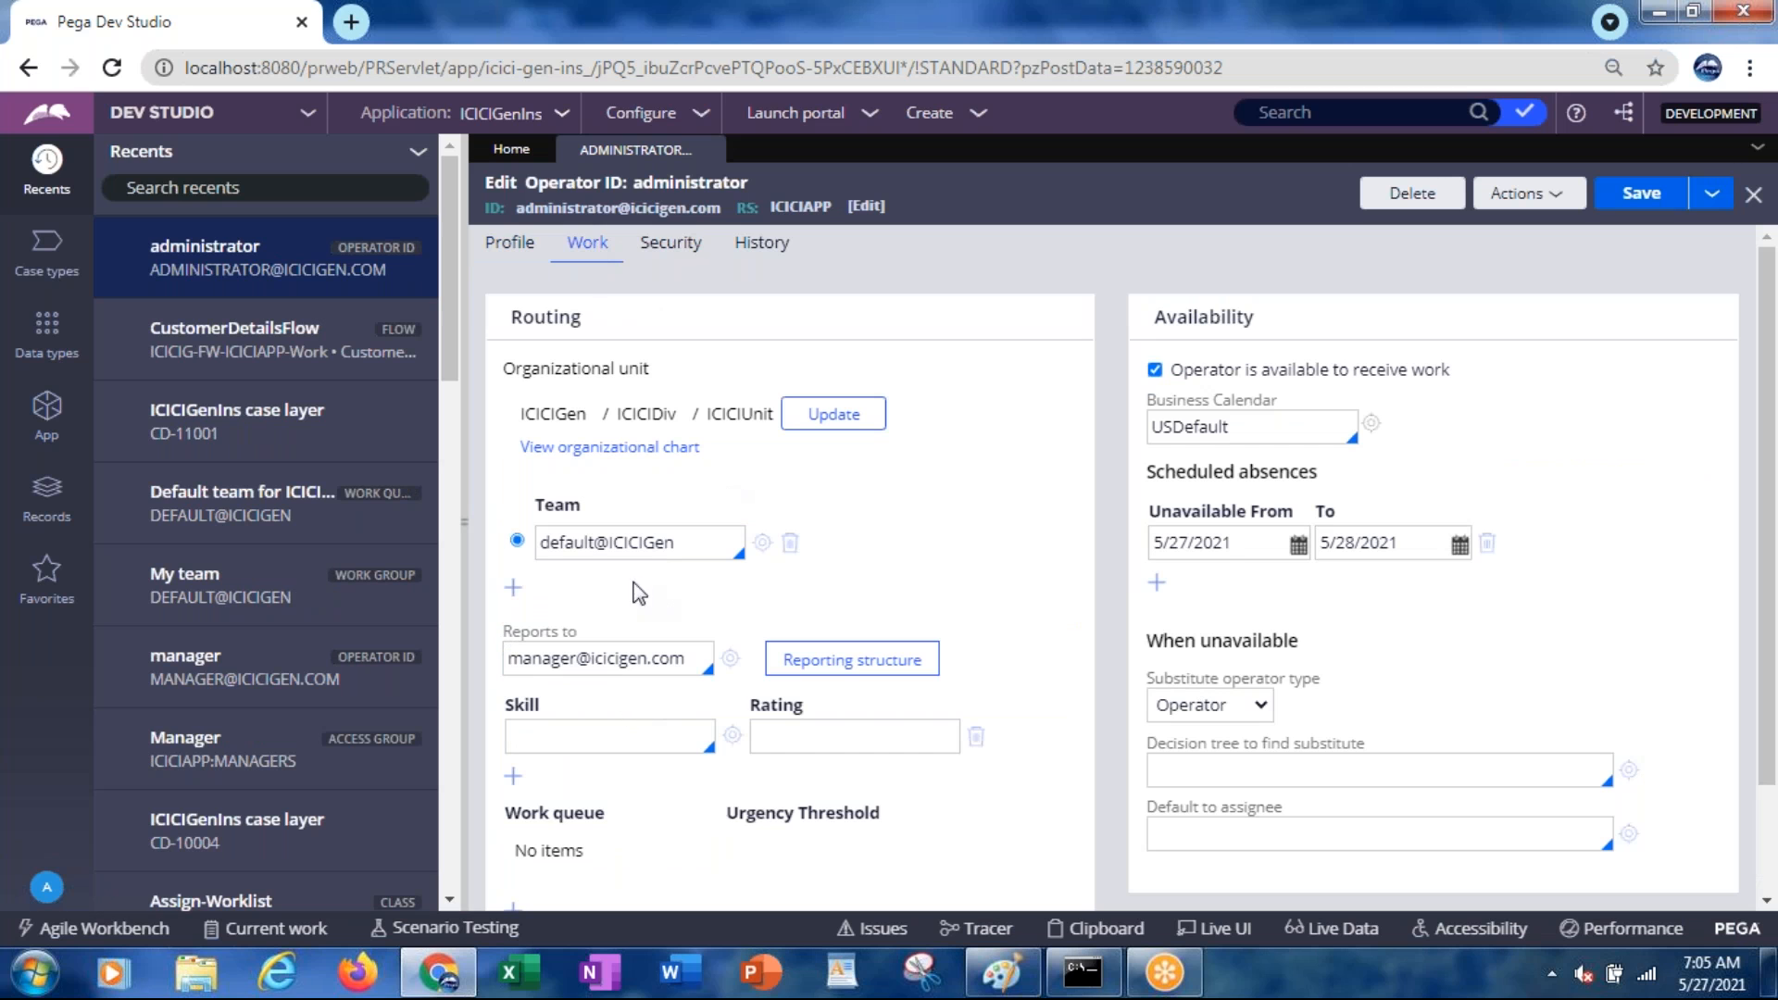
Check the administrator's team, then view its My team work group and default work queue records
{"action": "left_click", "coordinate": [565, 537]}
{"action": "left_click", "coordinate": [761, 545]}
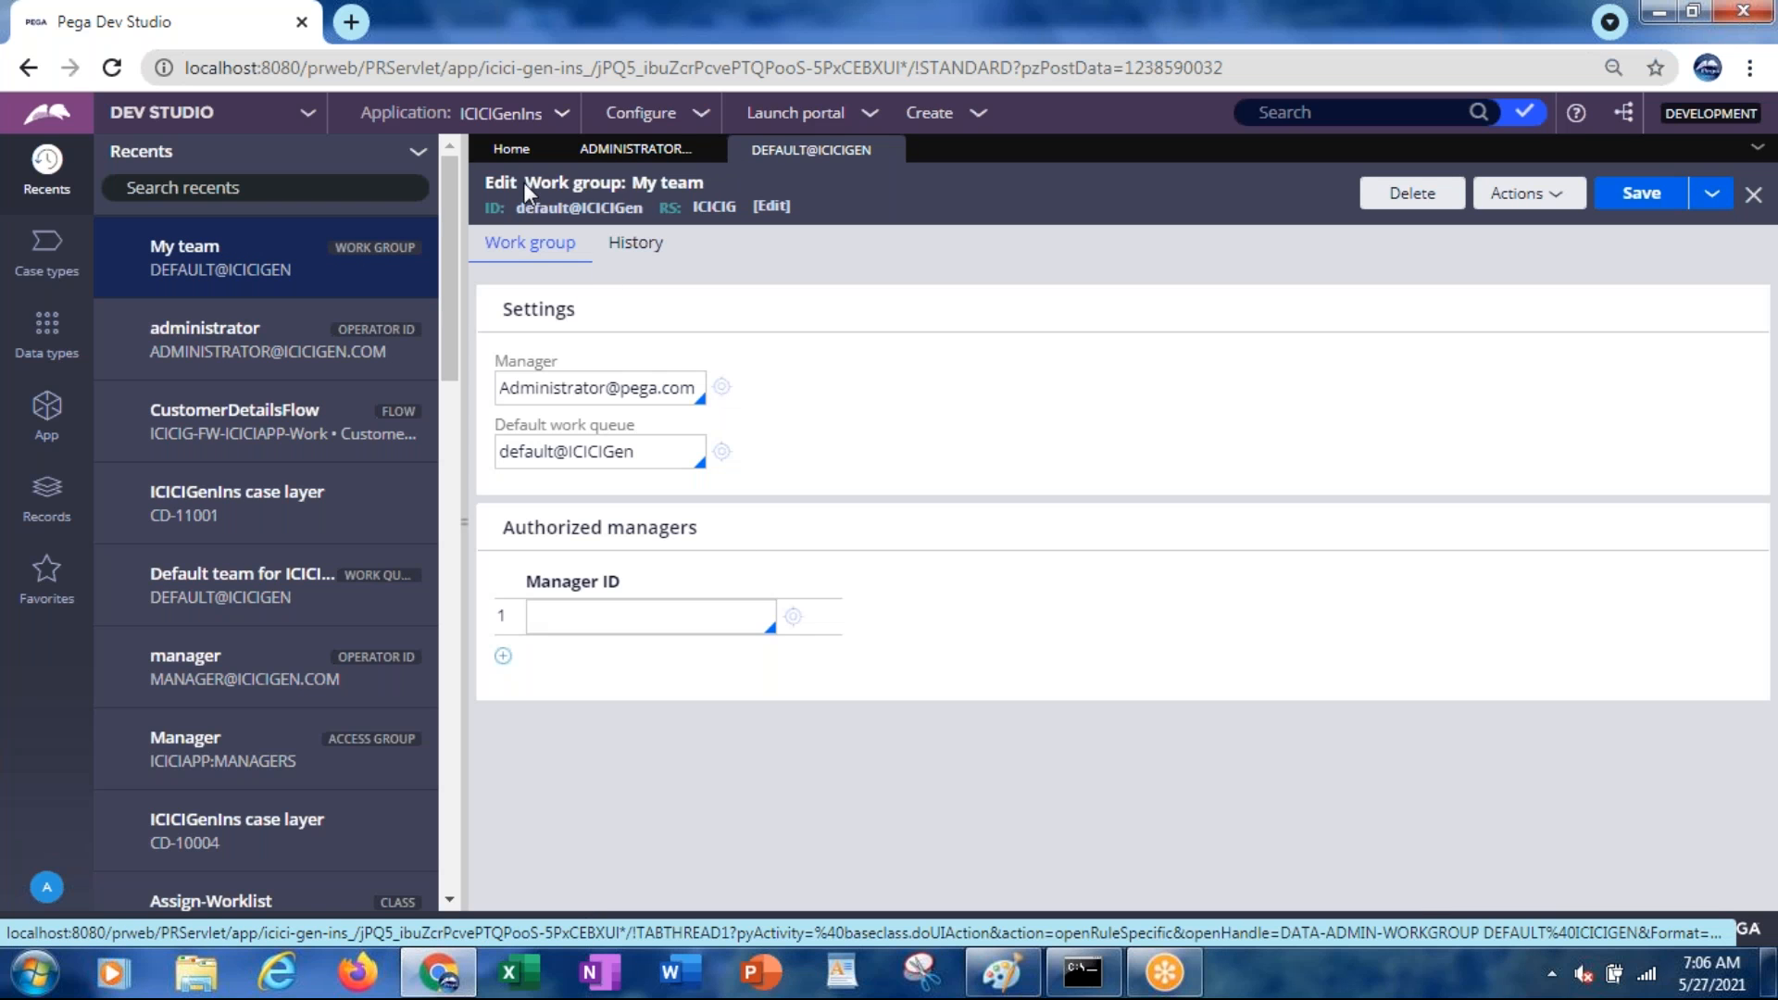
{"action": "left_click_drag", "start_coordinate": [525, 181], "coordinate": [569, 188]}
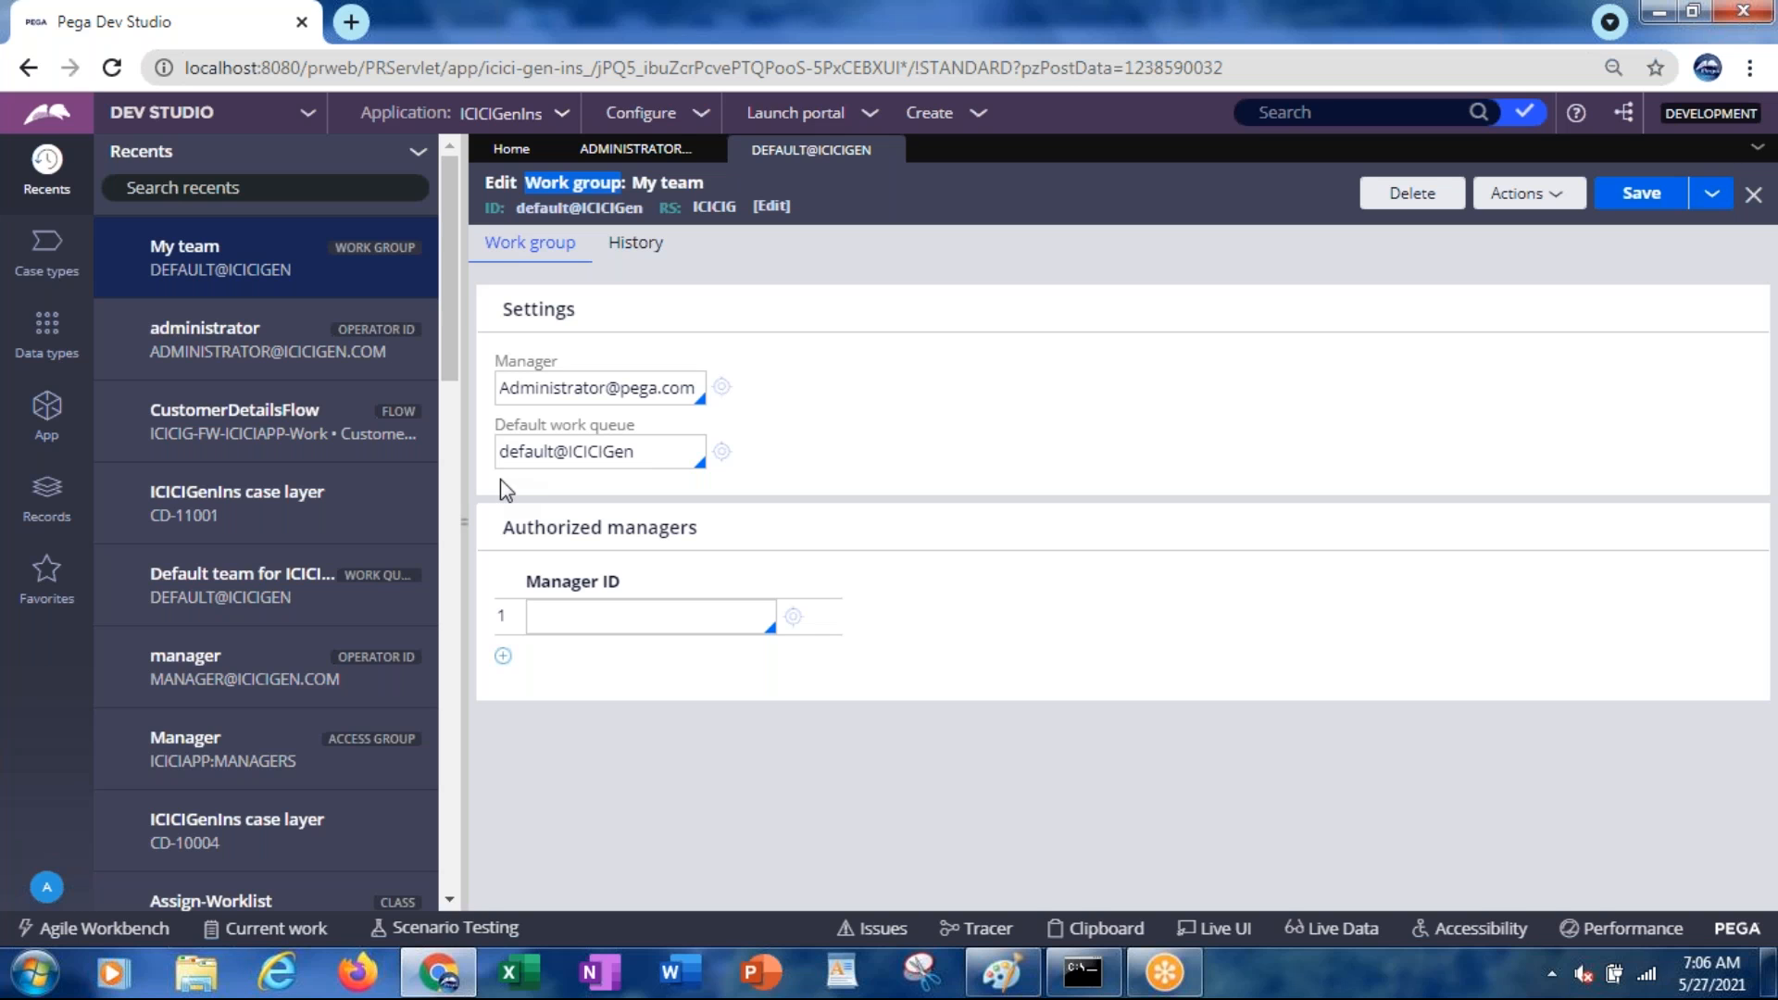
{"action": "left_click", "coordinate": [721, 454]}
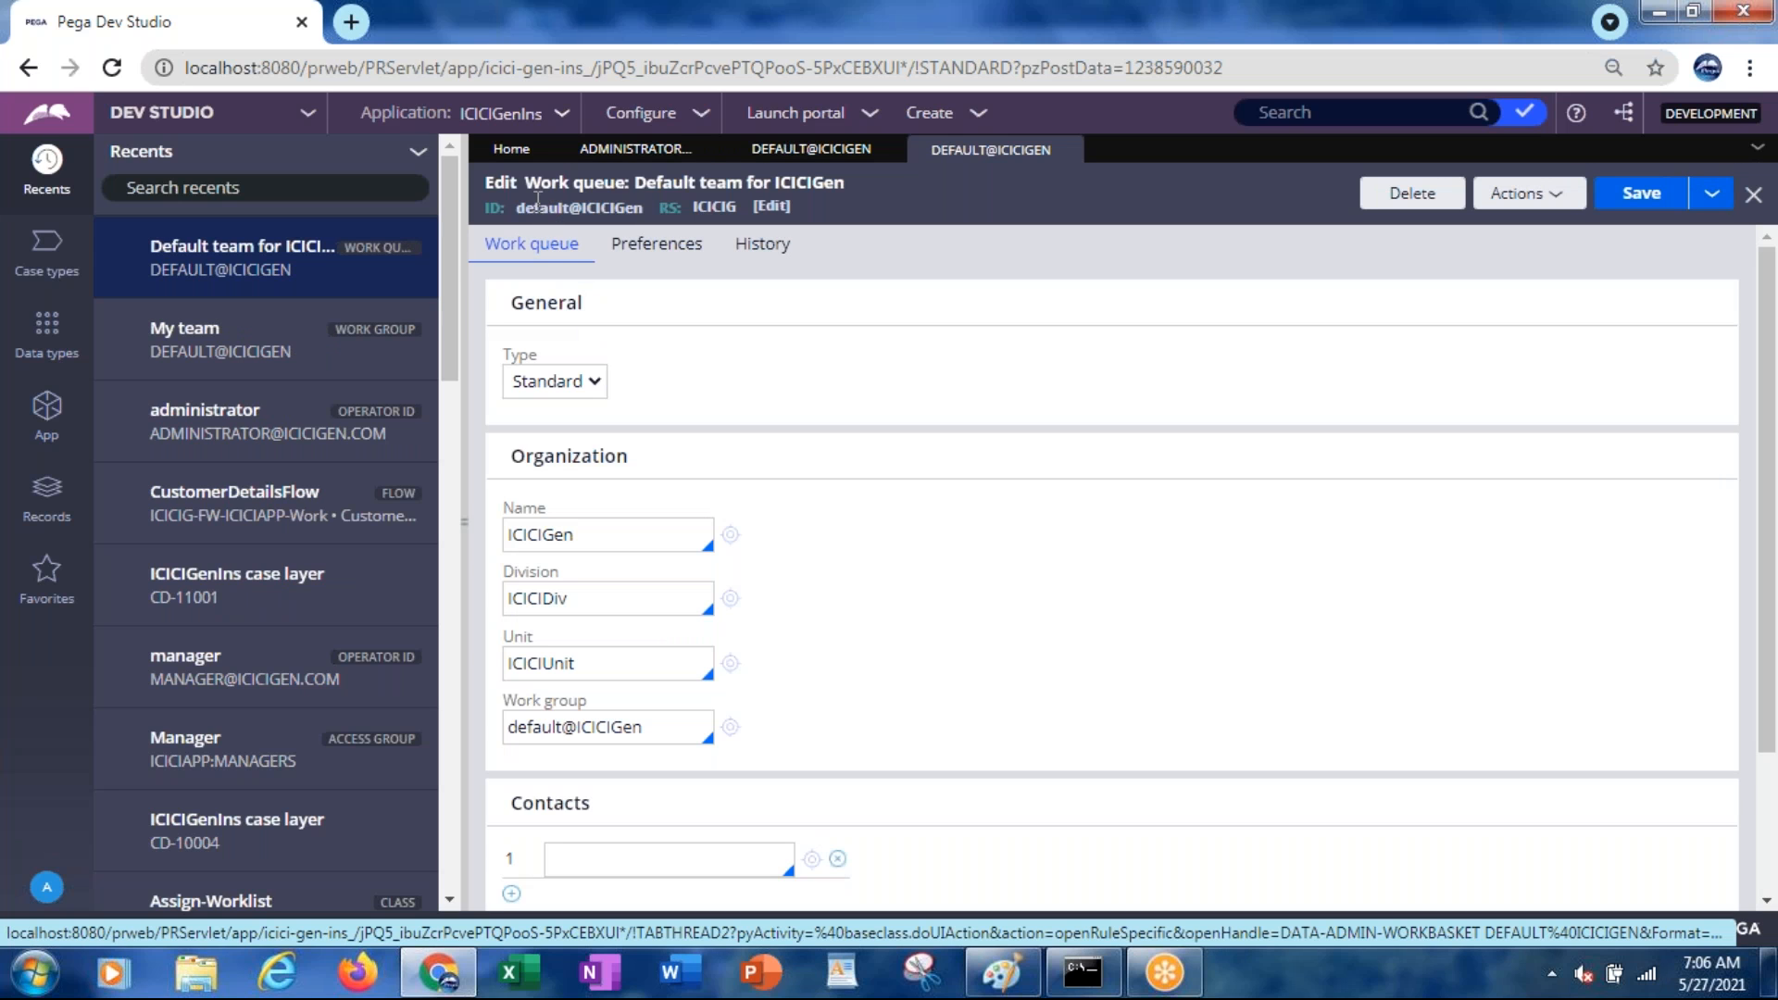
{"action": "left_click_drag", "start_coordinate": [528, 181], "coordinate": [624, 192]}
{"action": "left_click", "coordinate": [632, 157]}
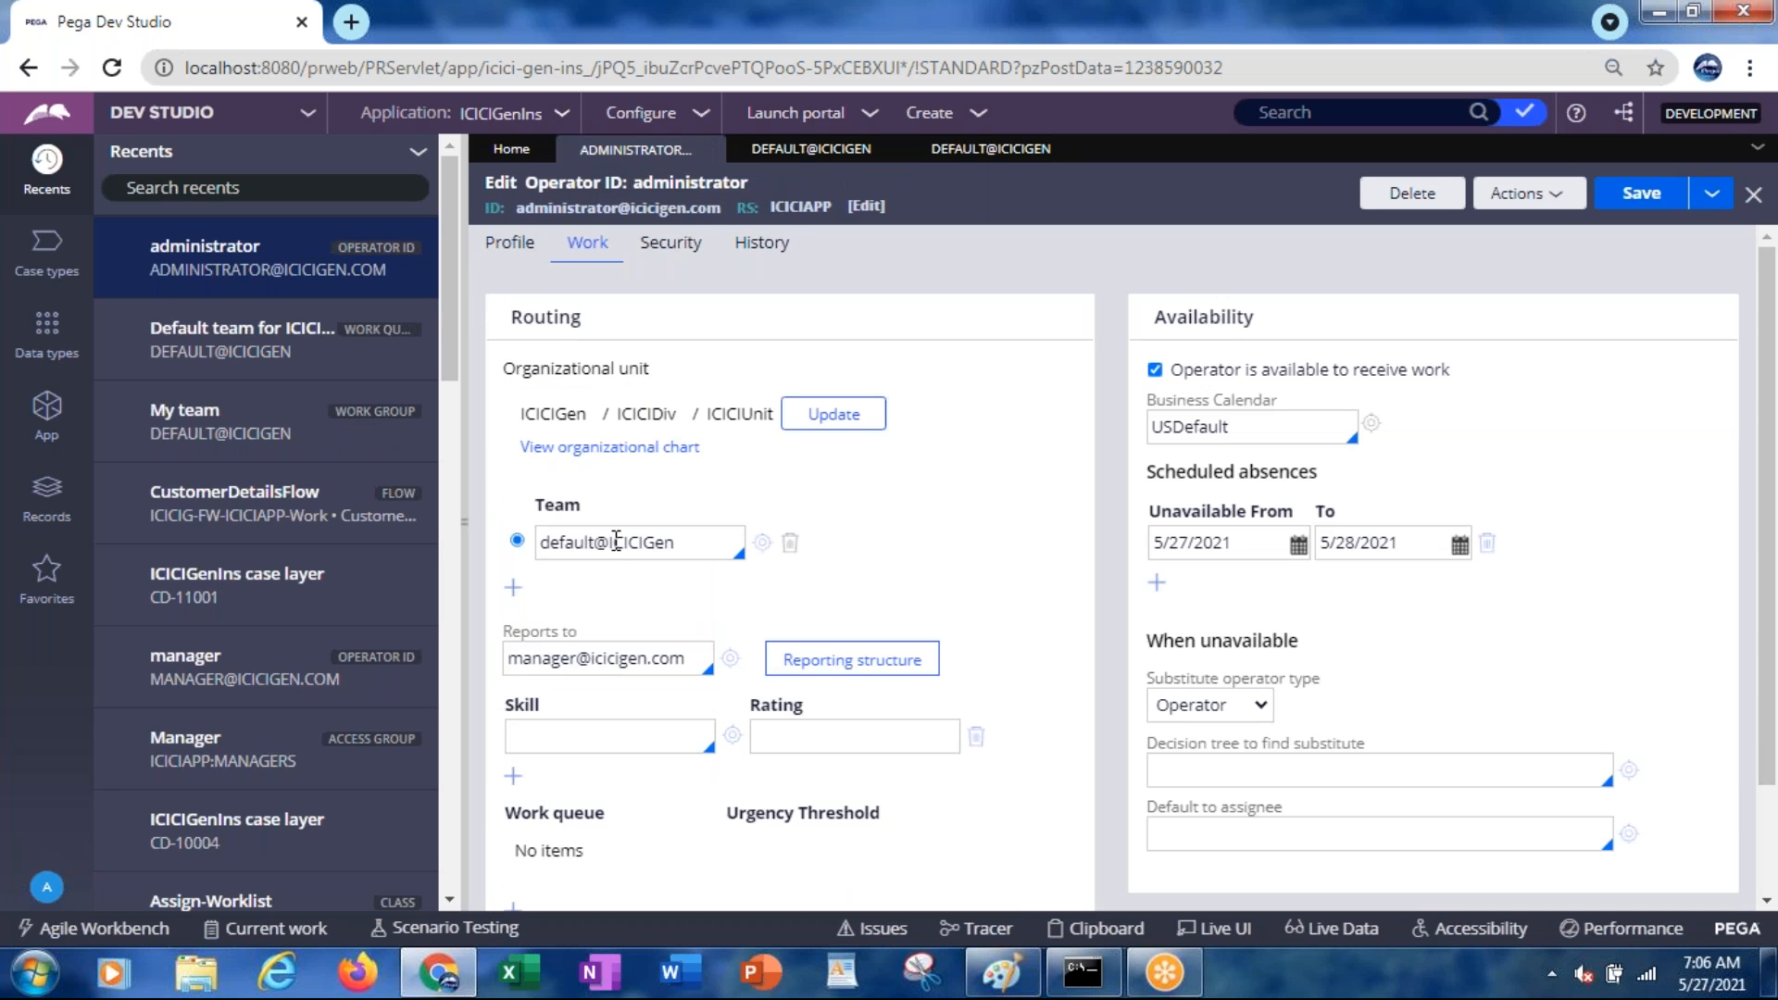
Revisit the My team work group's default work queue, then open the manager operator record
{"action": "left_click", "coordinate": [764, 552]}
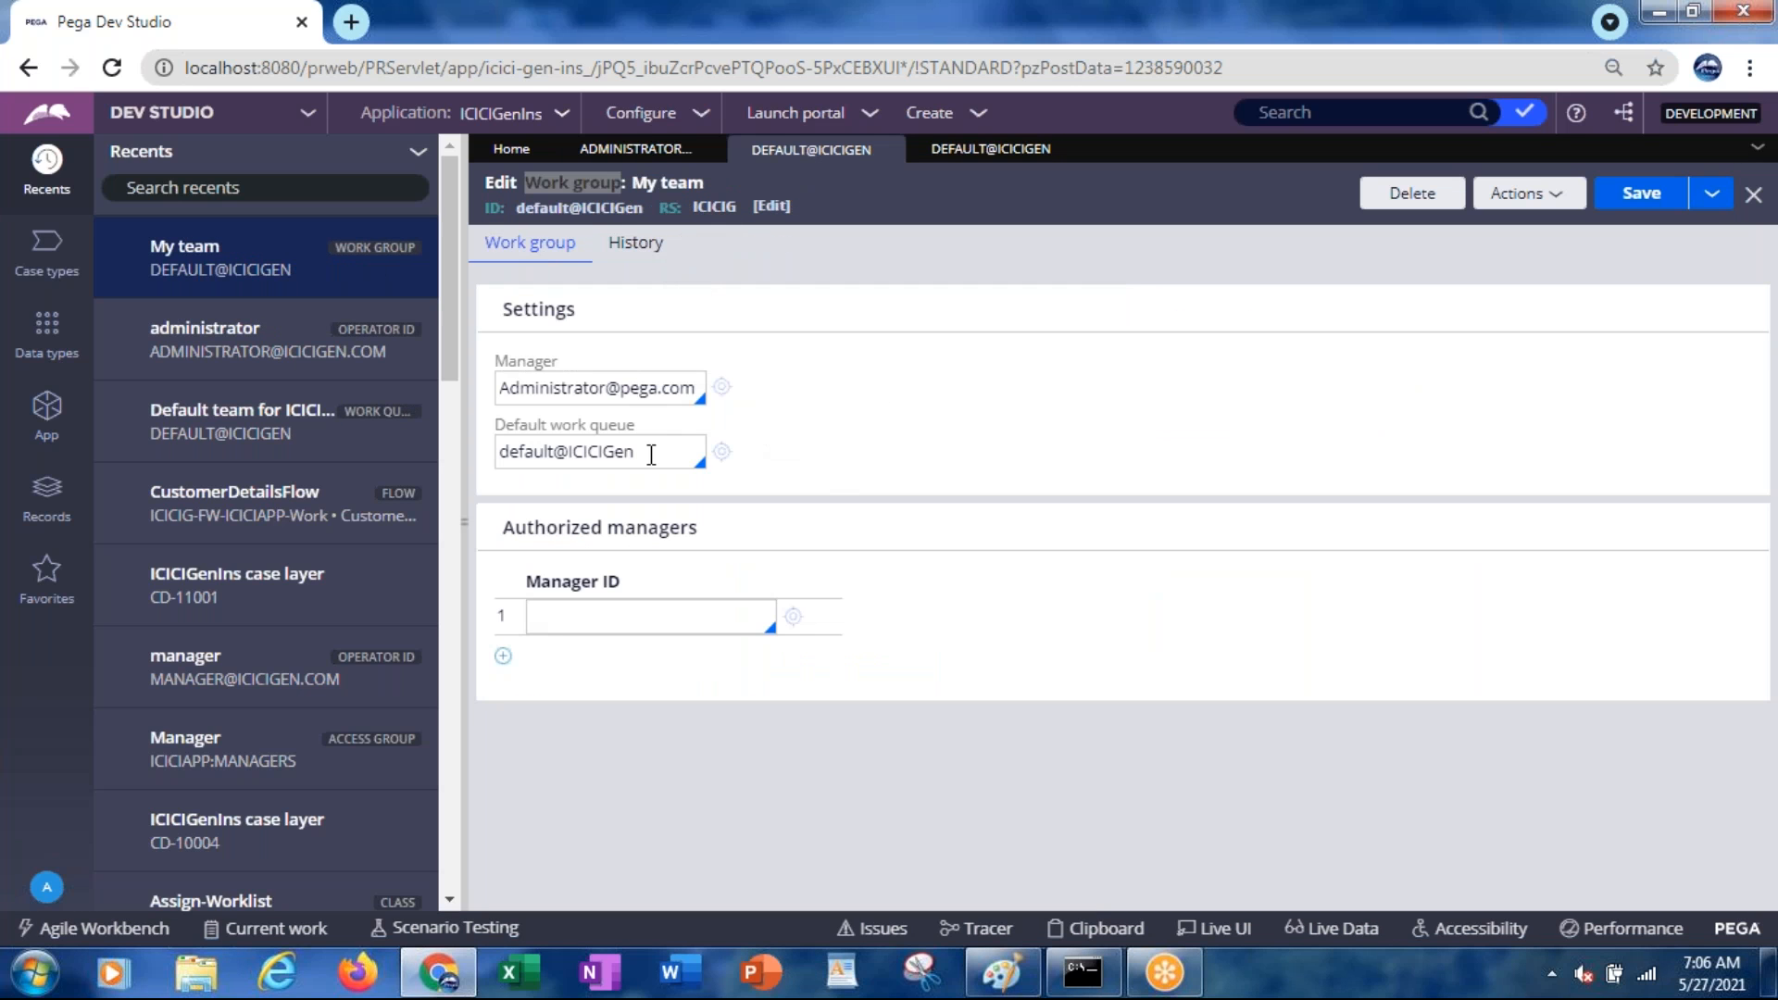
{"action": "left_click", "coordinate": [651, 453]}
{"action": "left_click", "coordinate": [720, 454]}
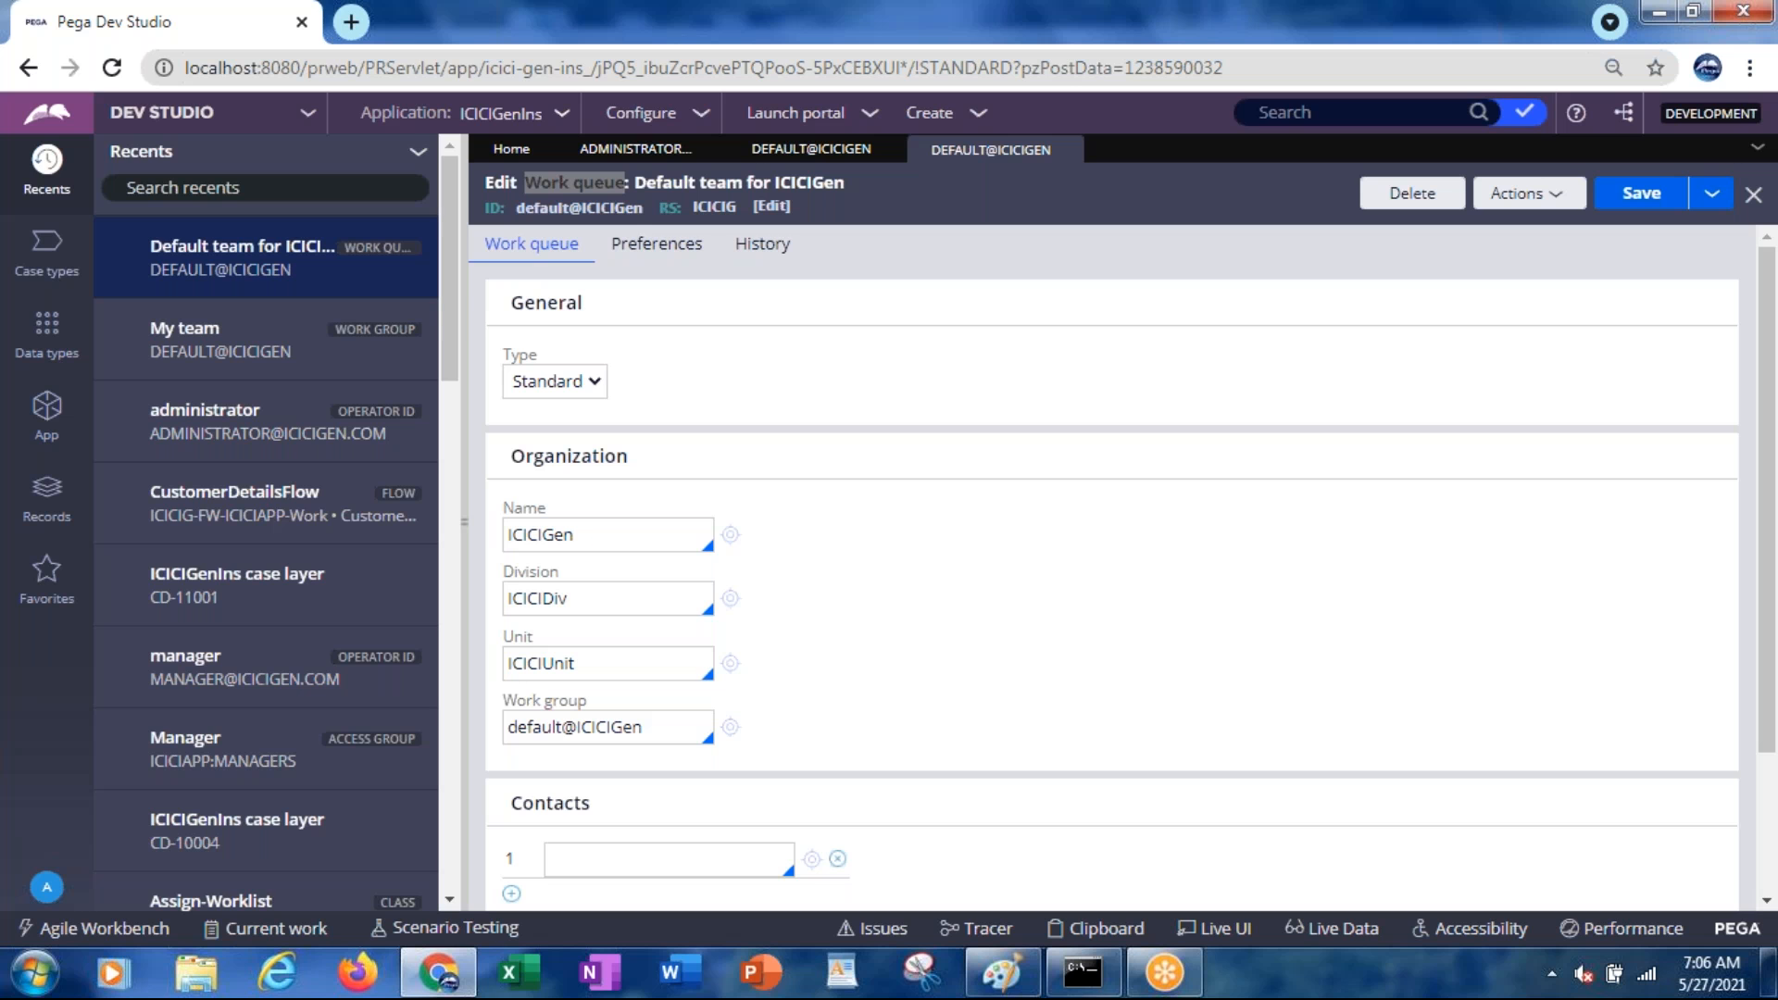
{"action": "left_click", "coordinate": [633, 156]}
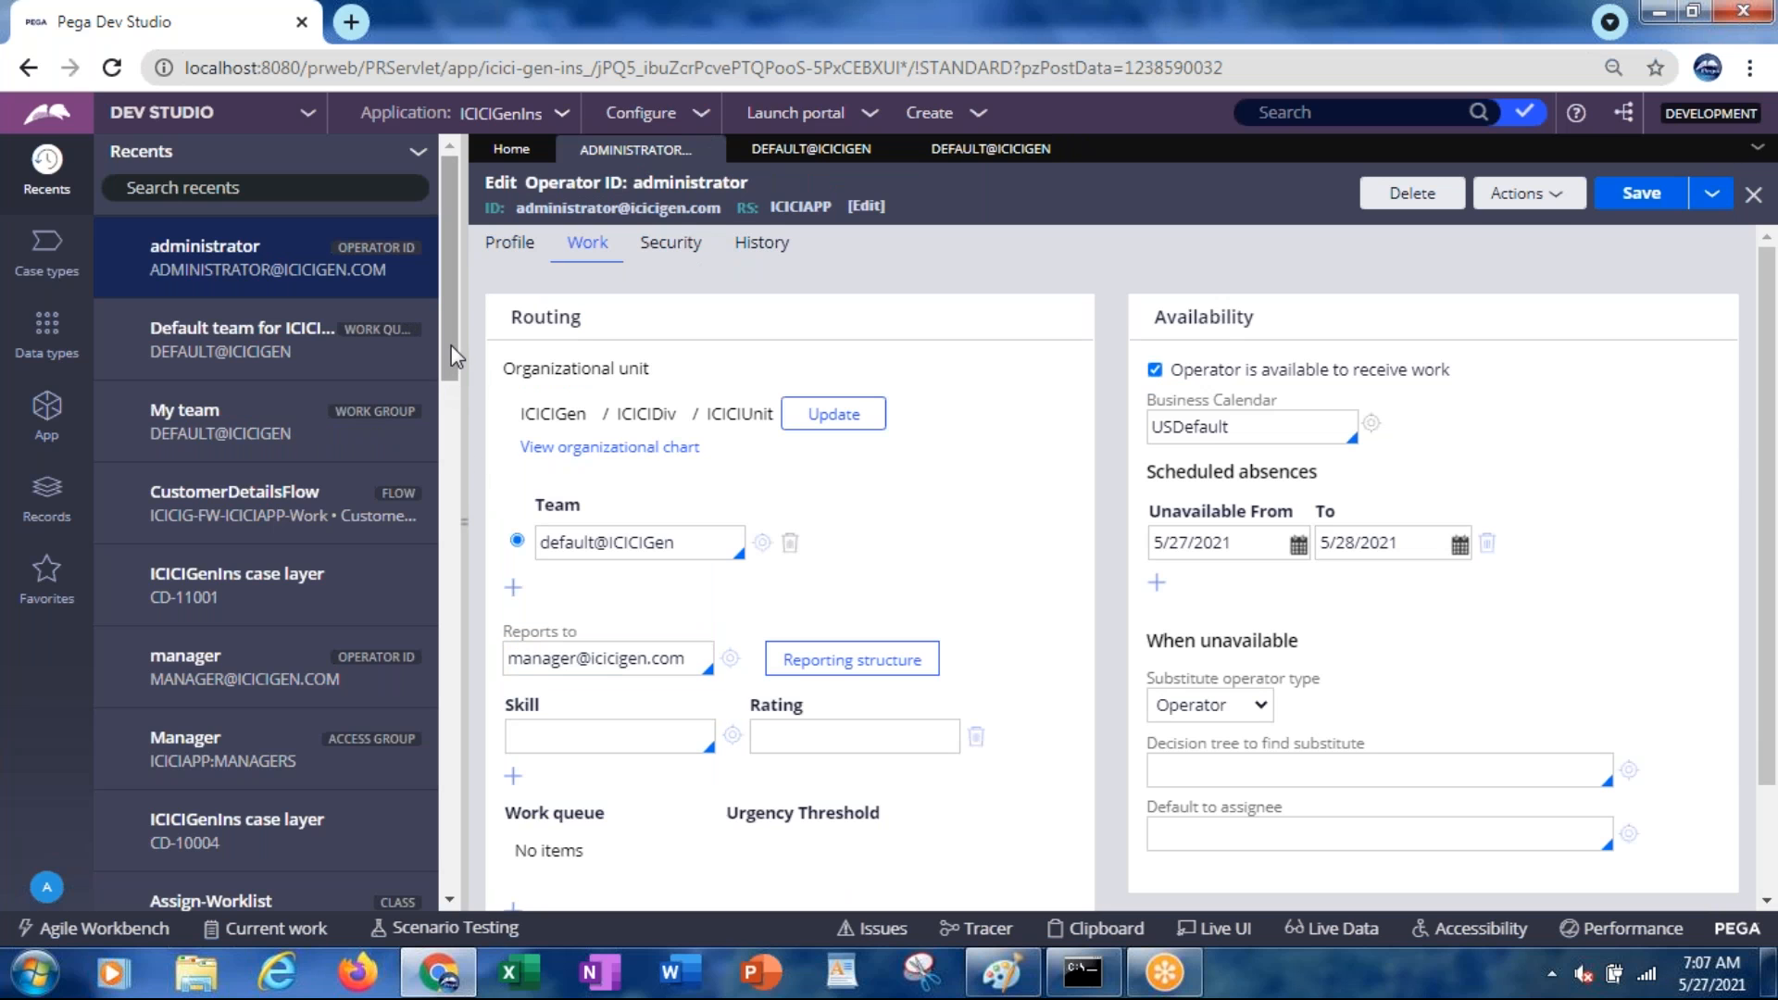
{"action": "left_click", "coordinate": [198, 674]}
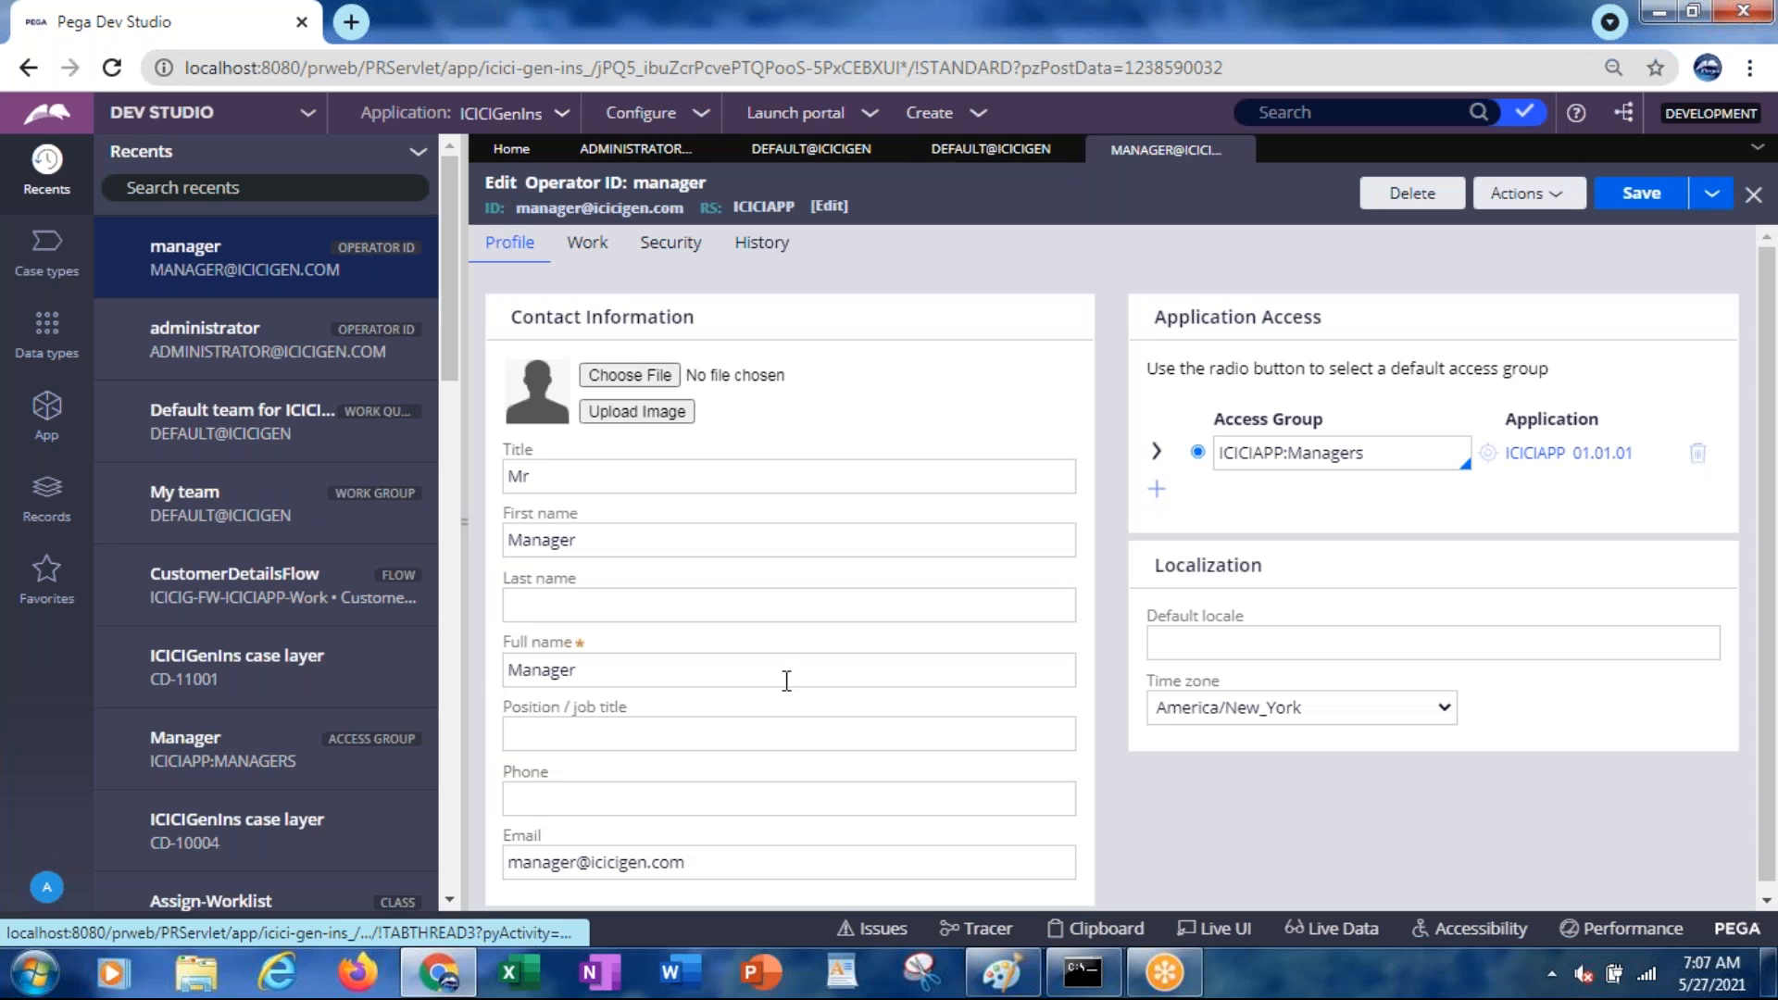
Confirm the manager's team is default@ICICIGen and inspect its My team work group record
{"action": "left_click", "coordinate": [587, 244]}
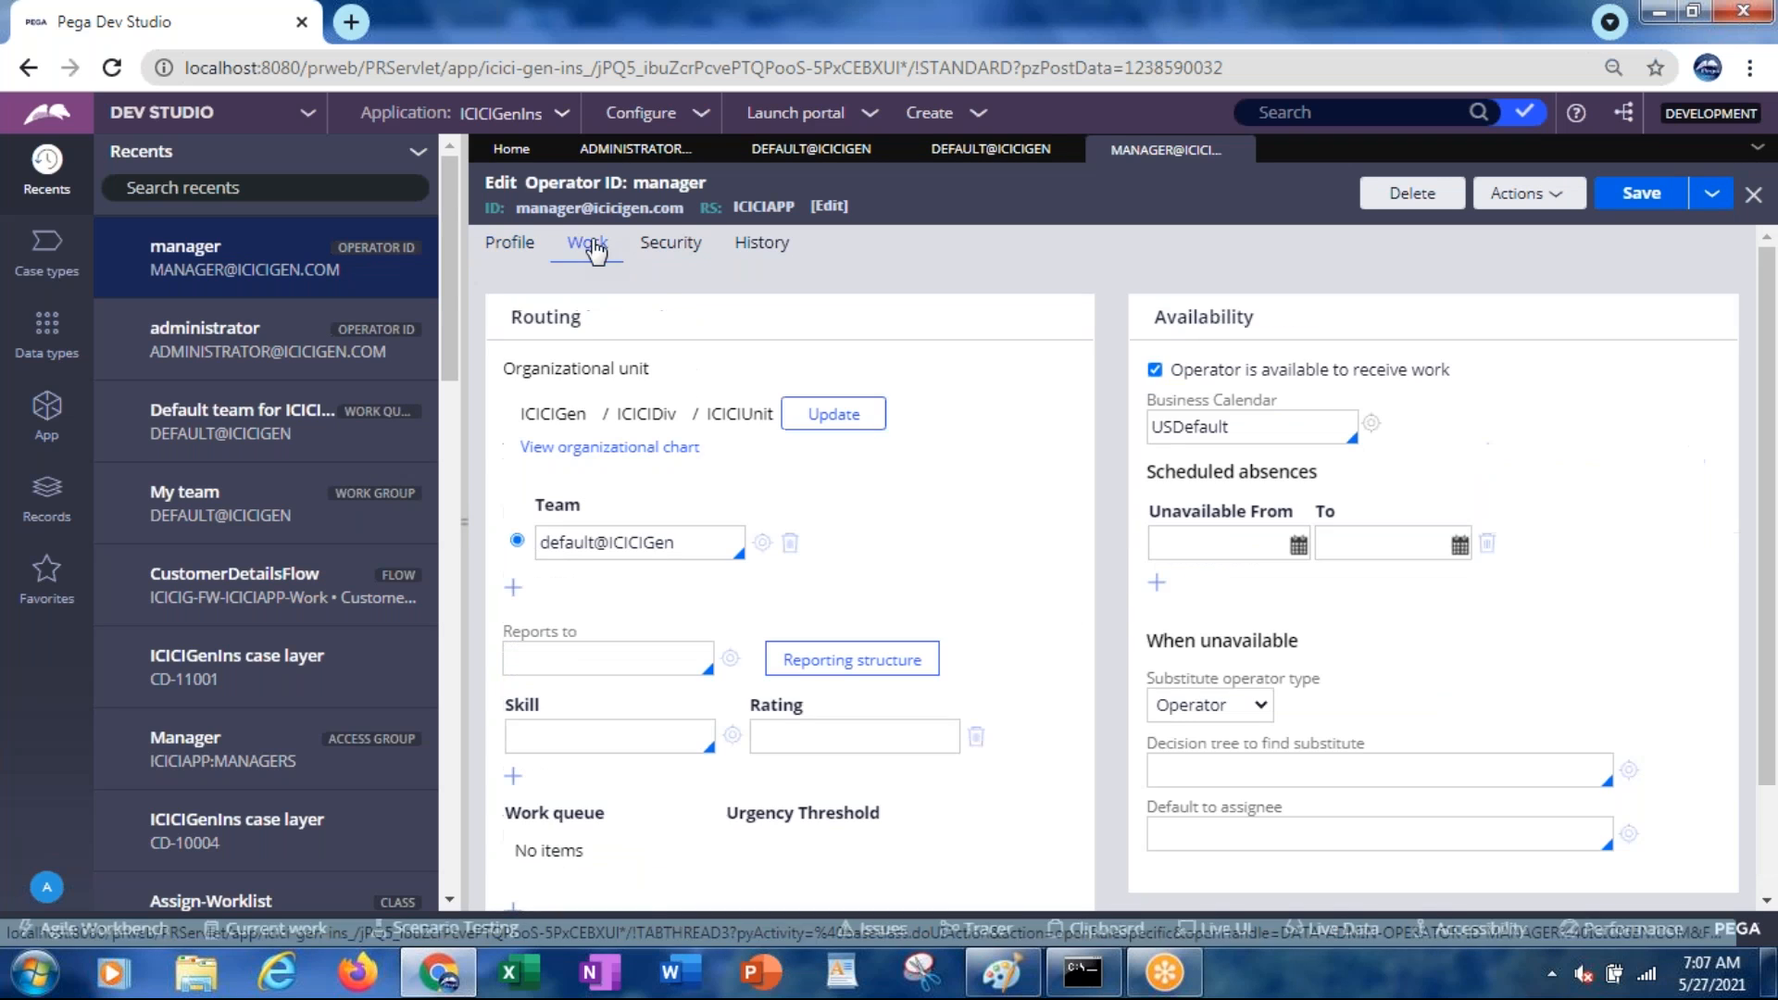
{"action": "left_click", "coordinate": [590, 546]}
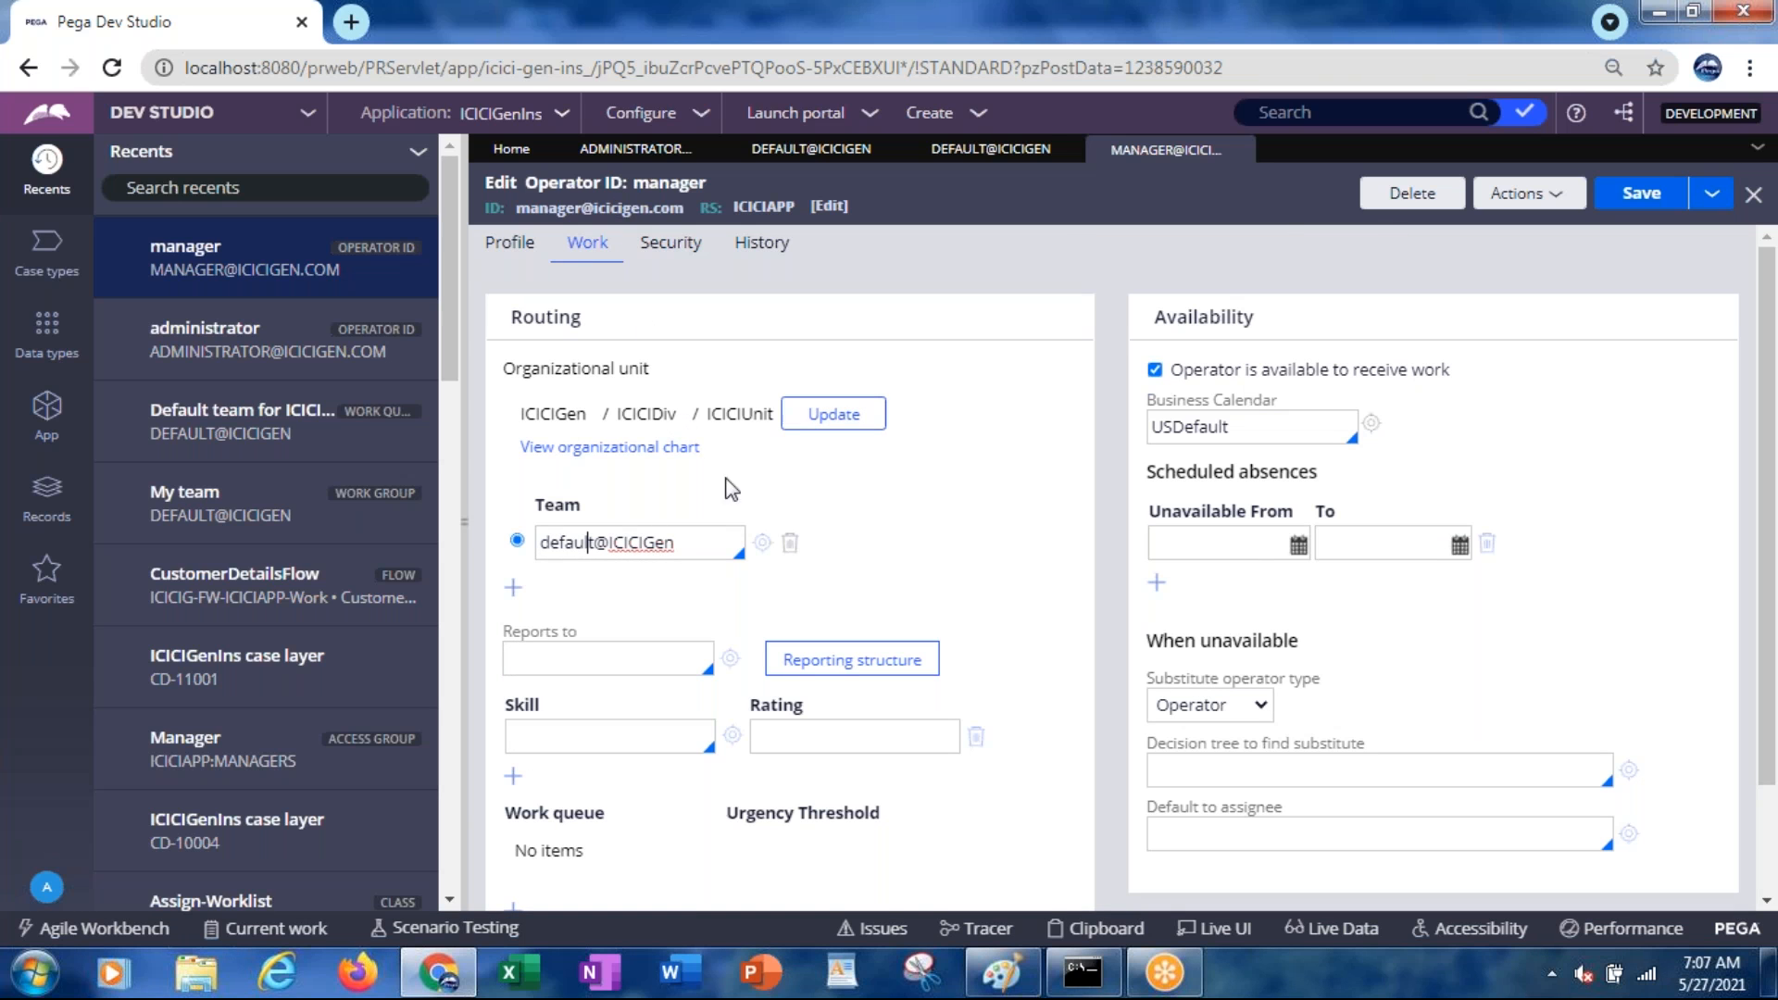
{"action": "left_click", "coordinate": [589, 540]}
{"action": "left_click", "coordinate": [759, 543]}
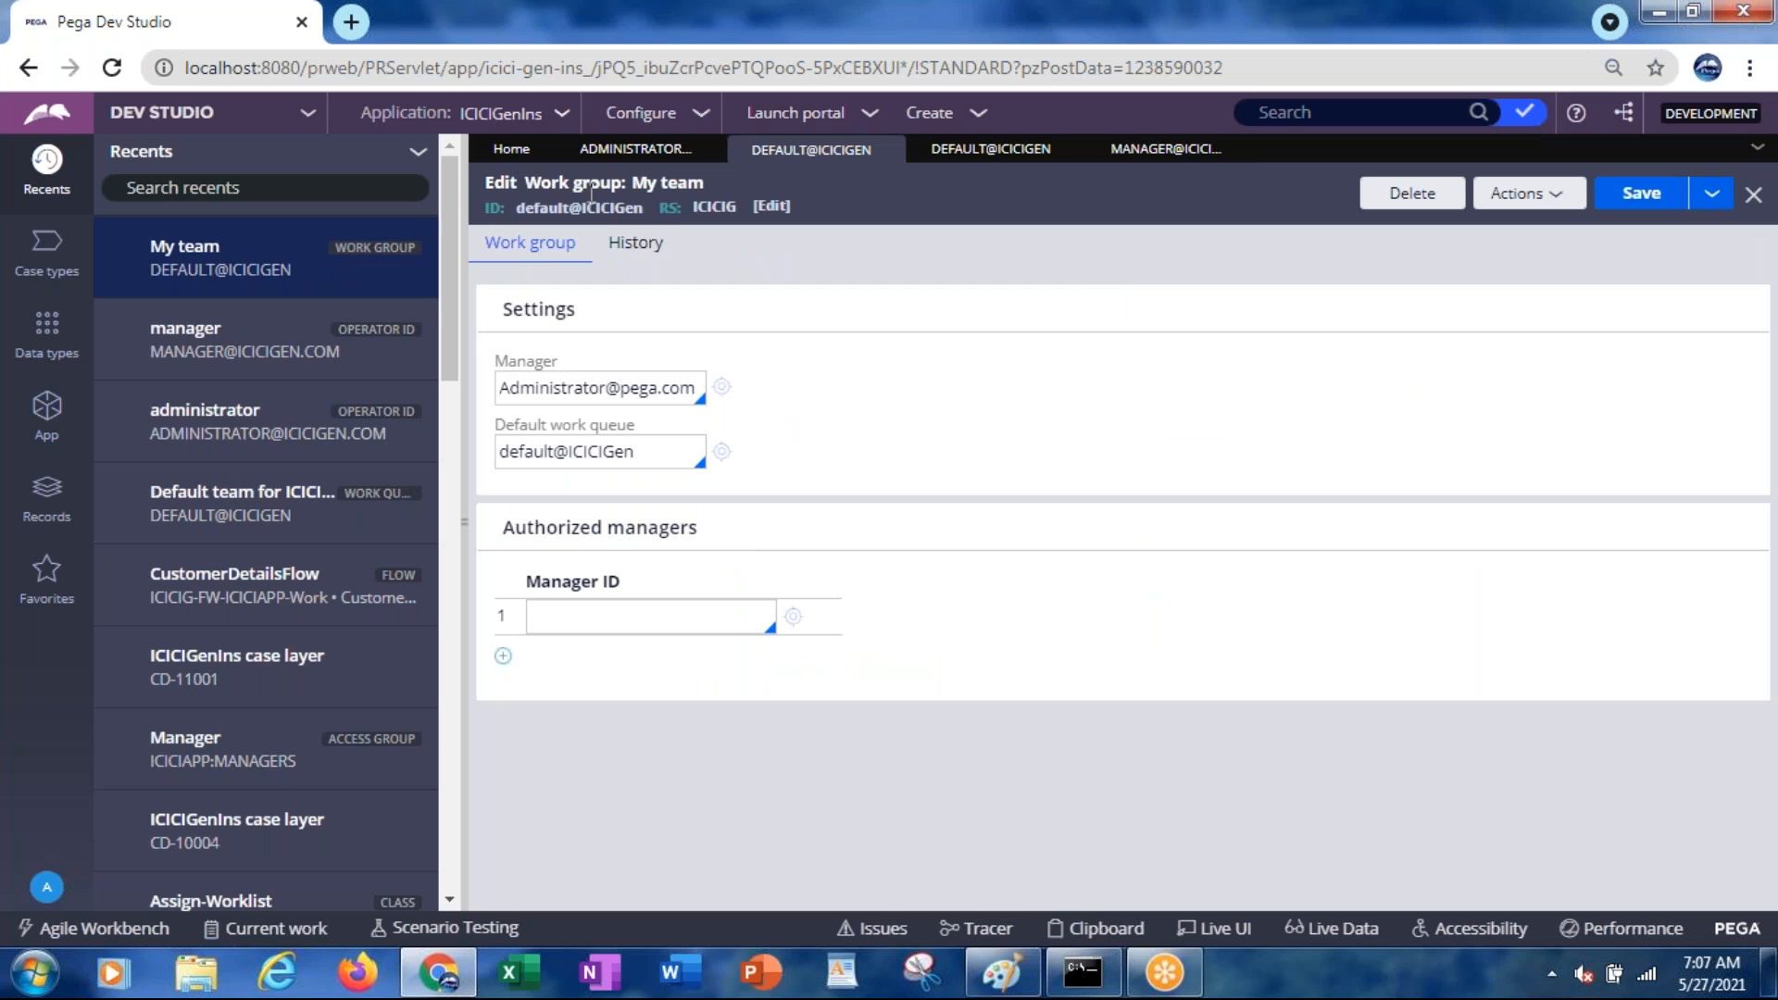
{"action": "left_click", "coordinate": [618, 456]}
{"action": "left_click", "coordinate": [988, 159]}
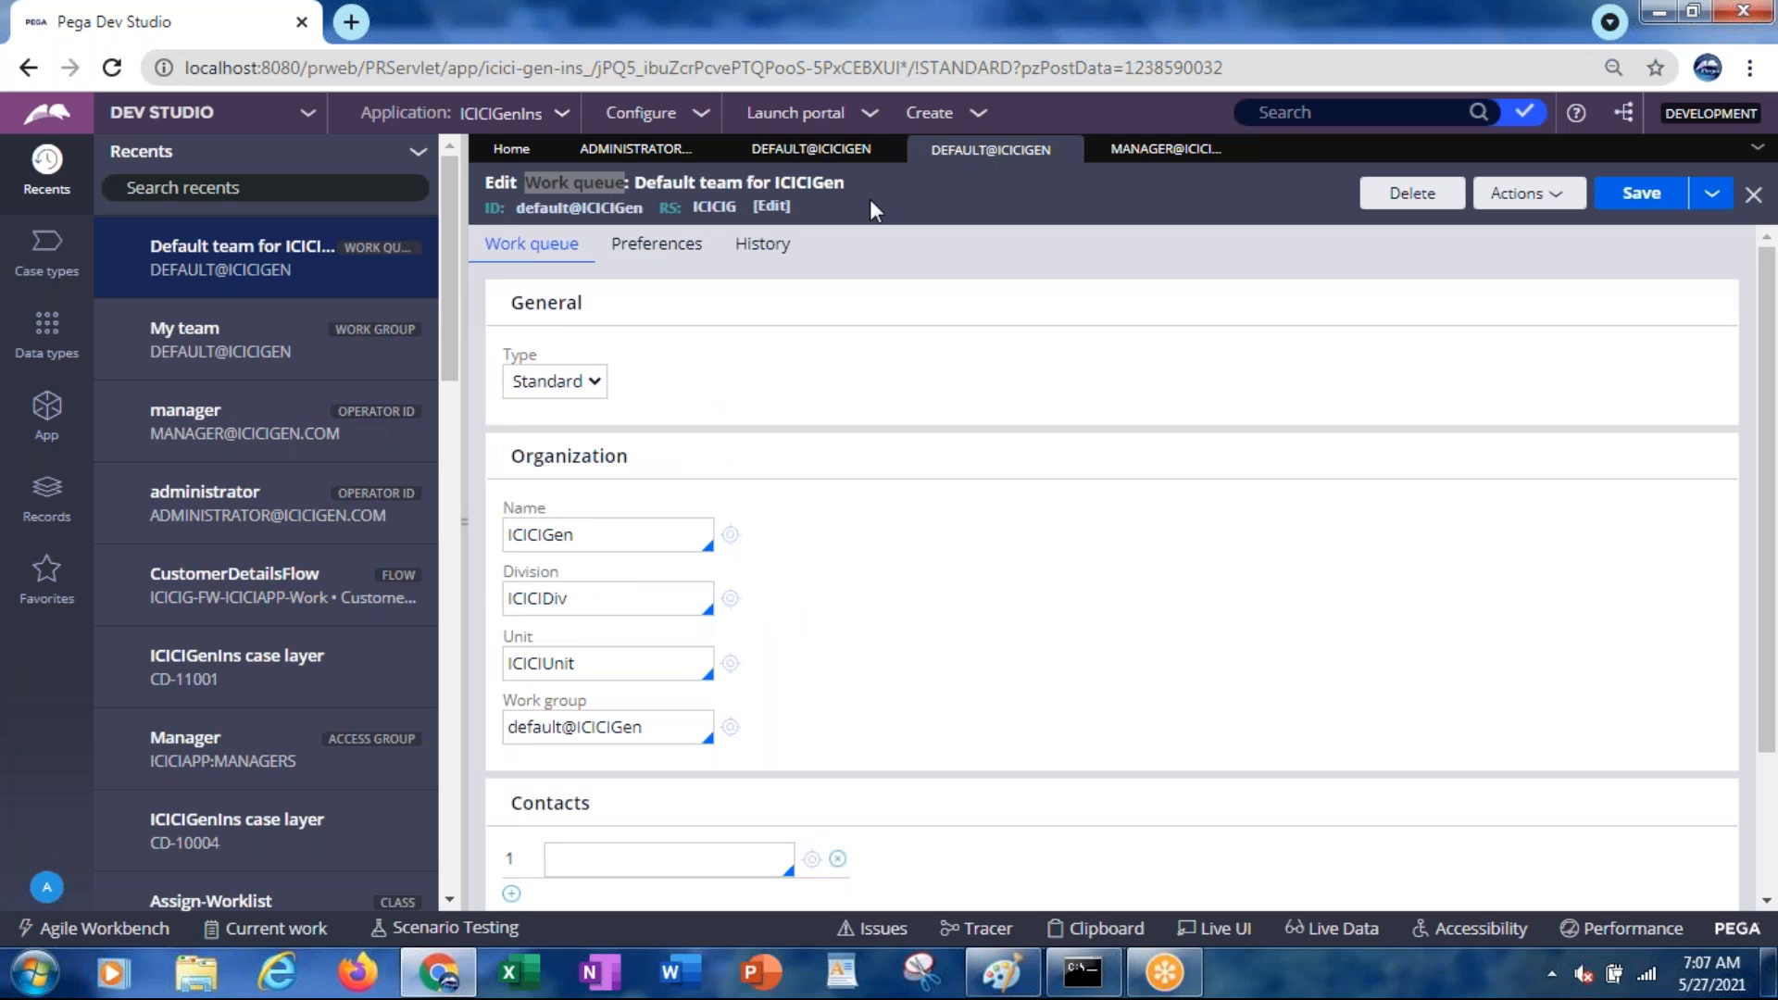
{"action": "left_click", "coordinate": [804, 157]}
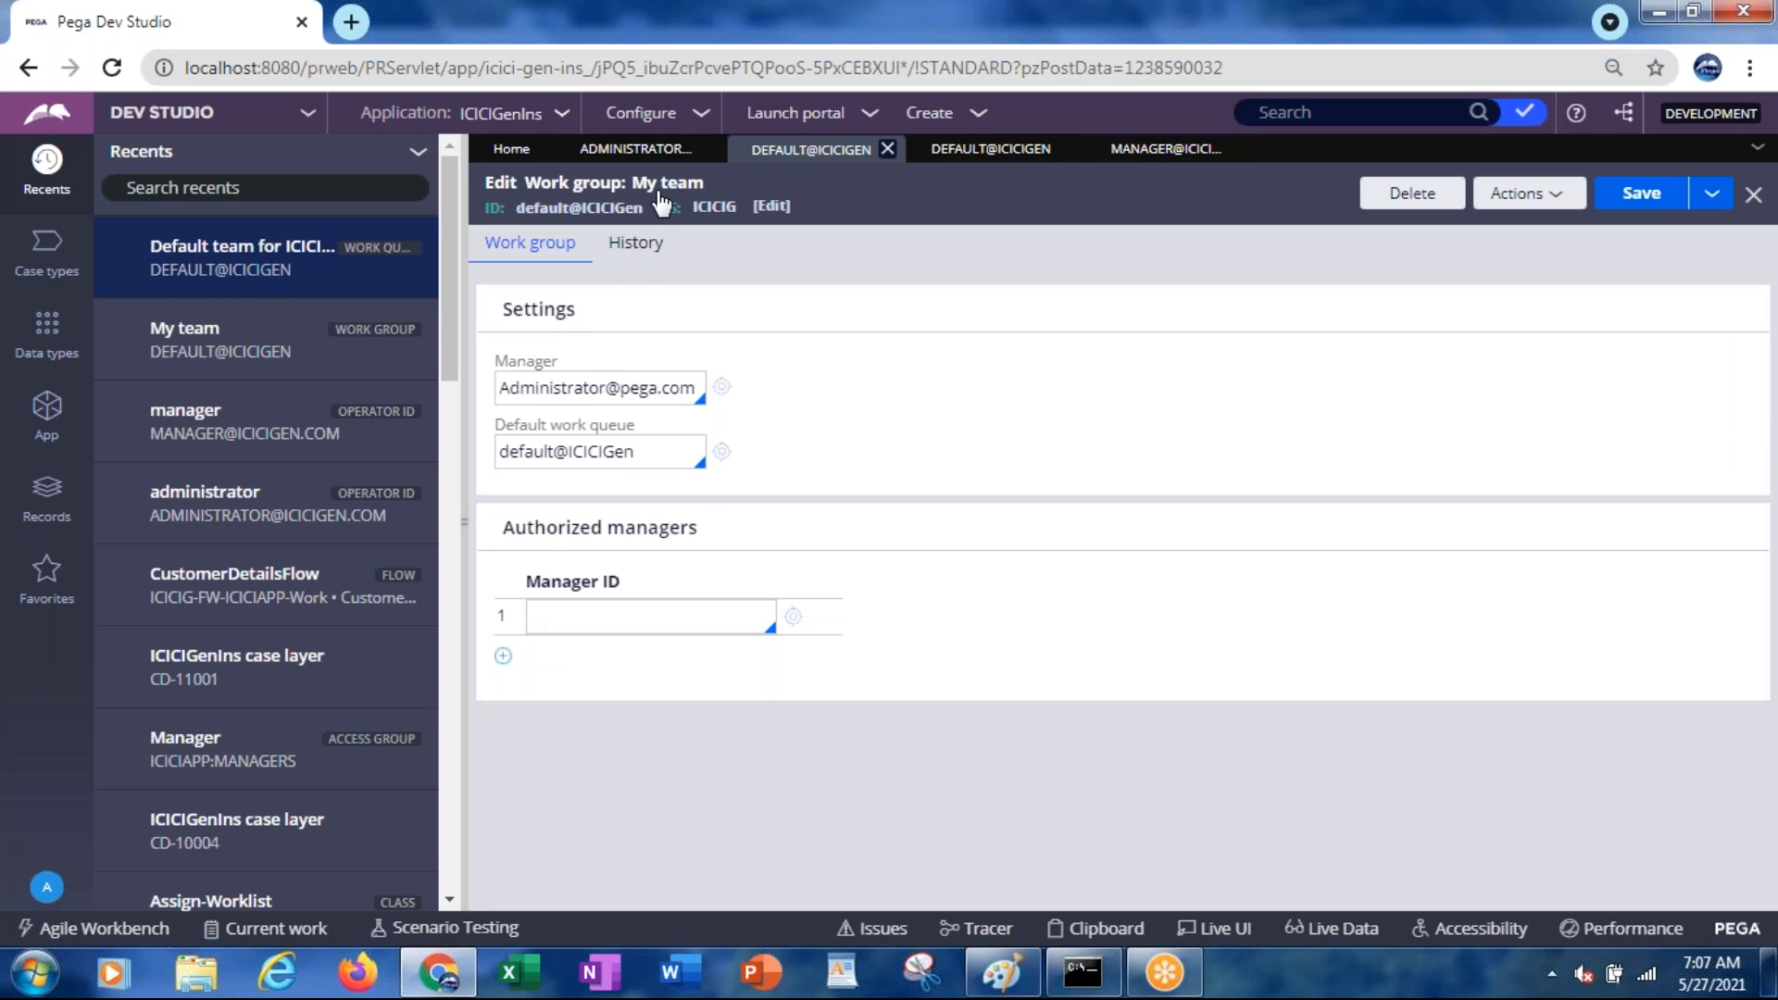
Check the default work queue's work group, return to My team, then open CustomerDetailsFlow
{"action": "left_click", "coordinate": [581, 460]}
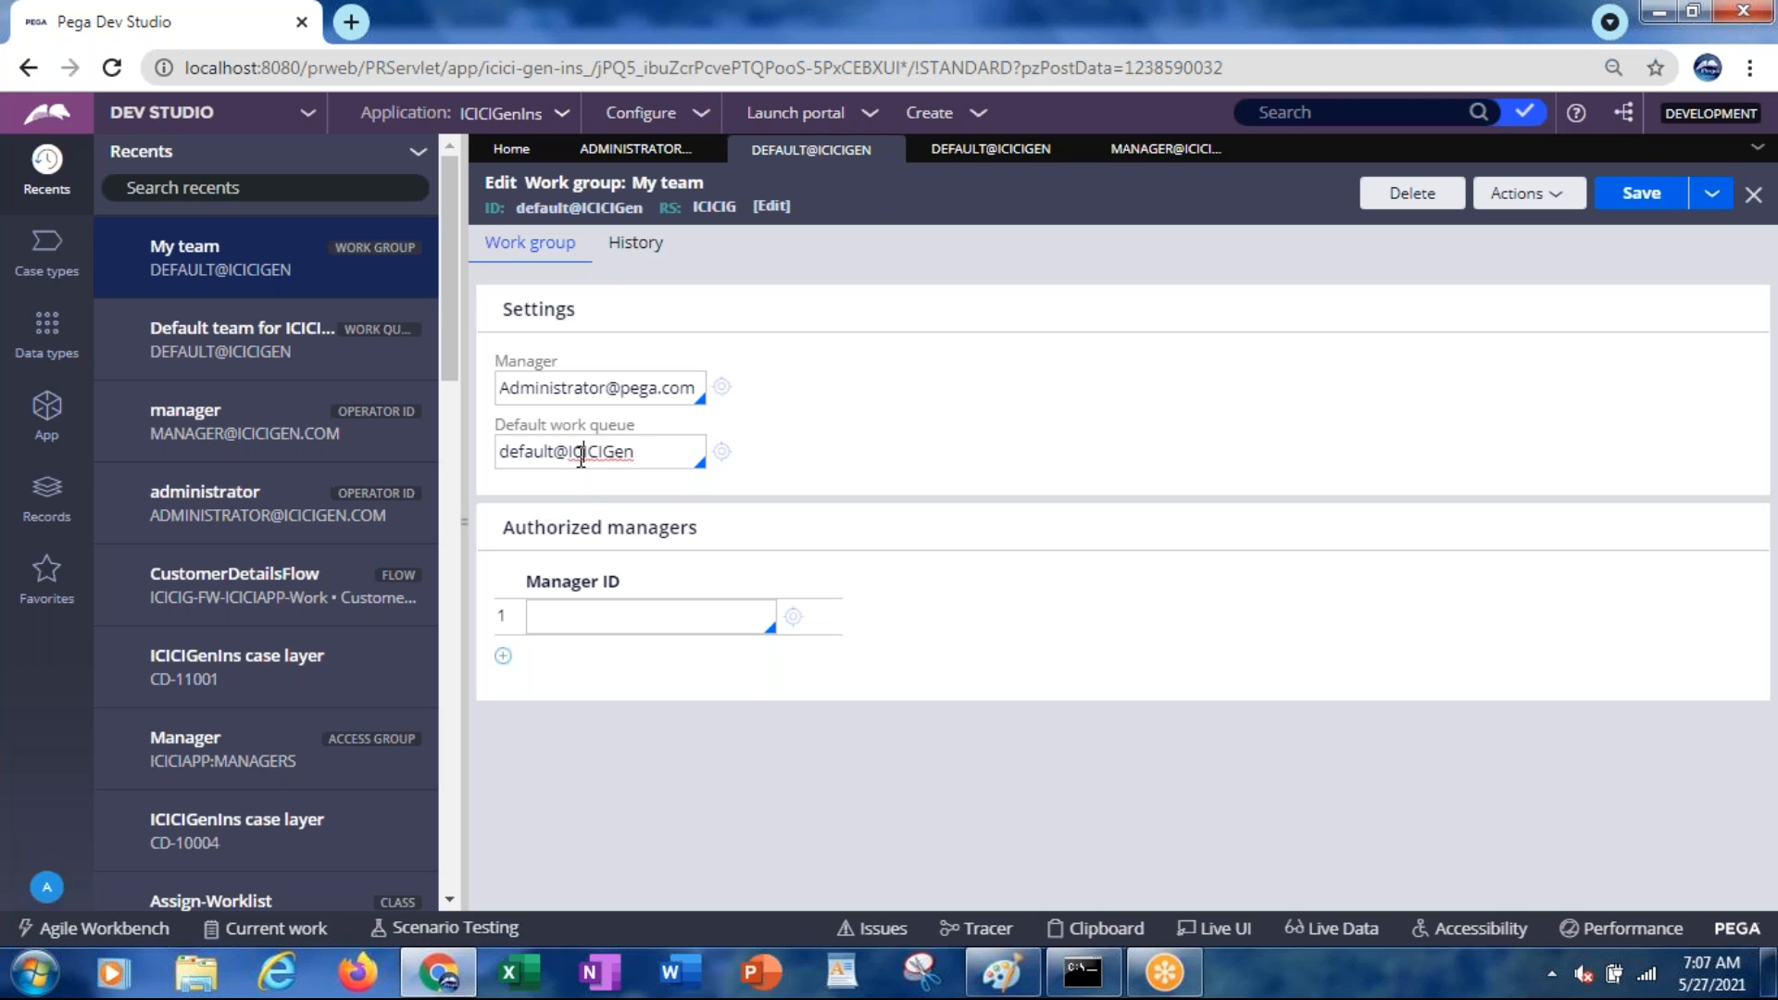
{"action": "left_click", "coordinate": [723, 452]}
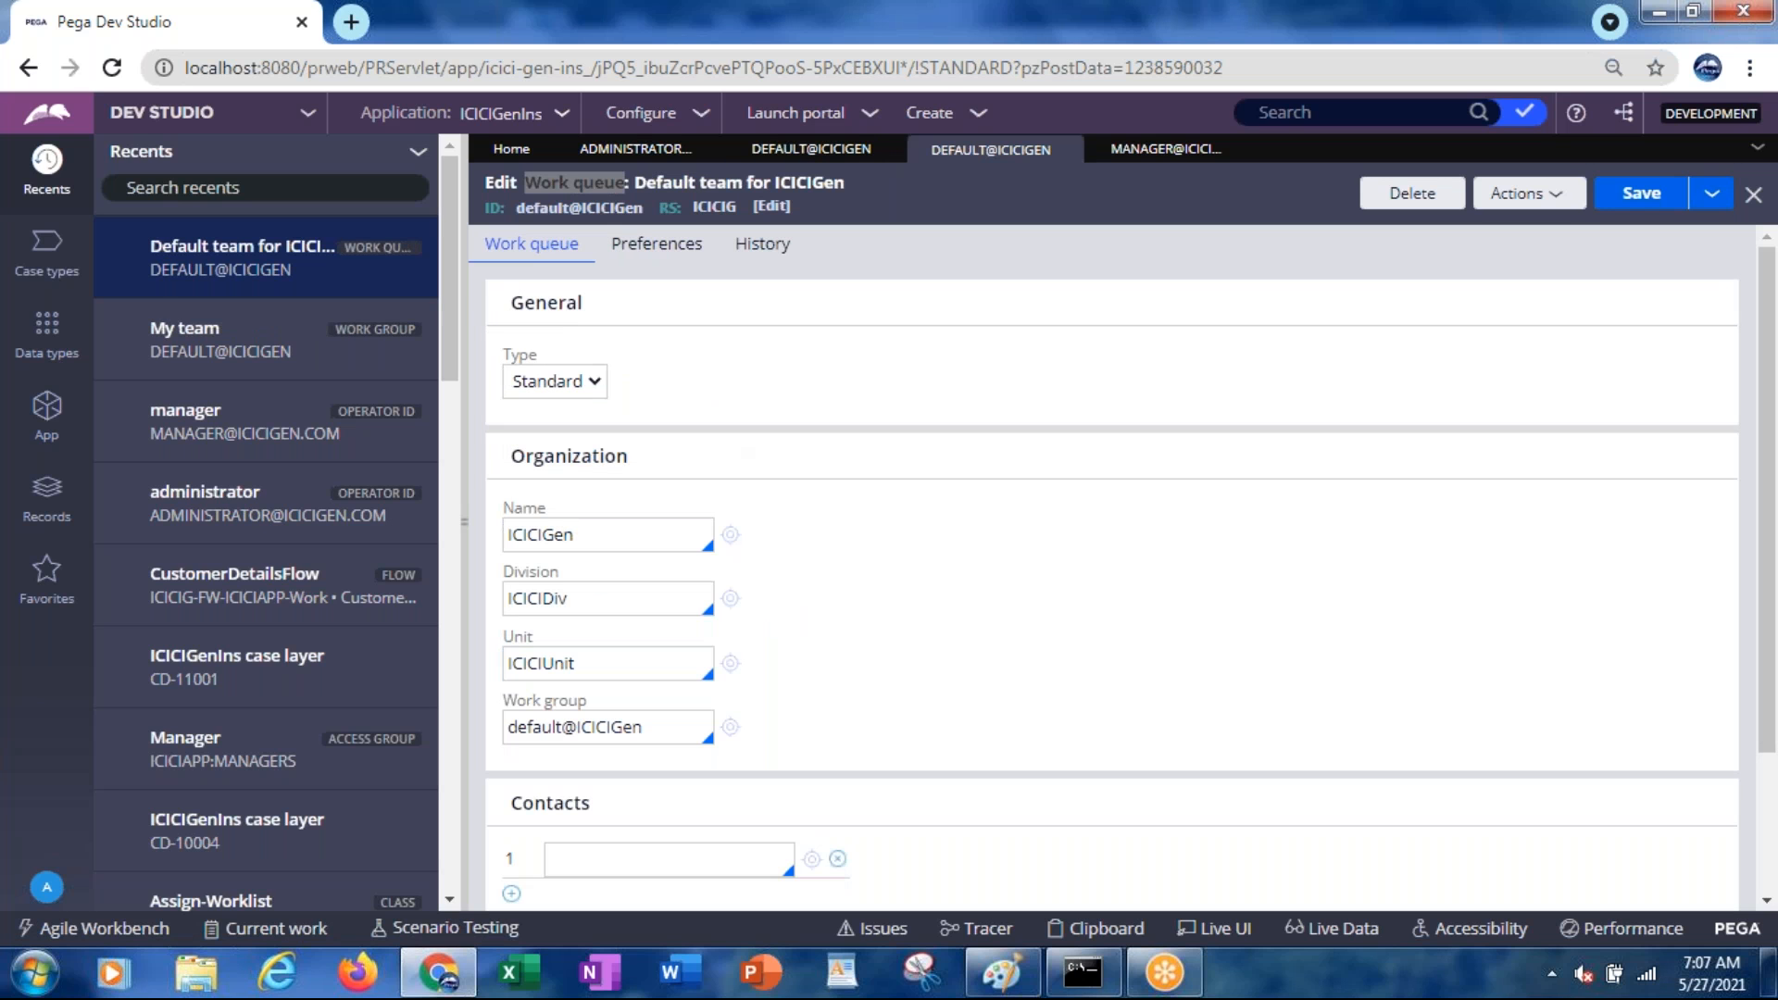
{"action": "left_click", "coordinate": [661, 729]}
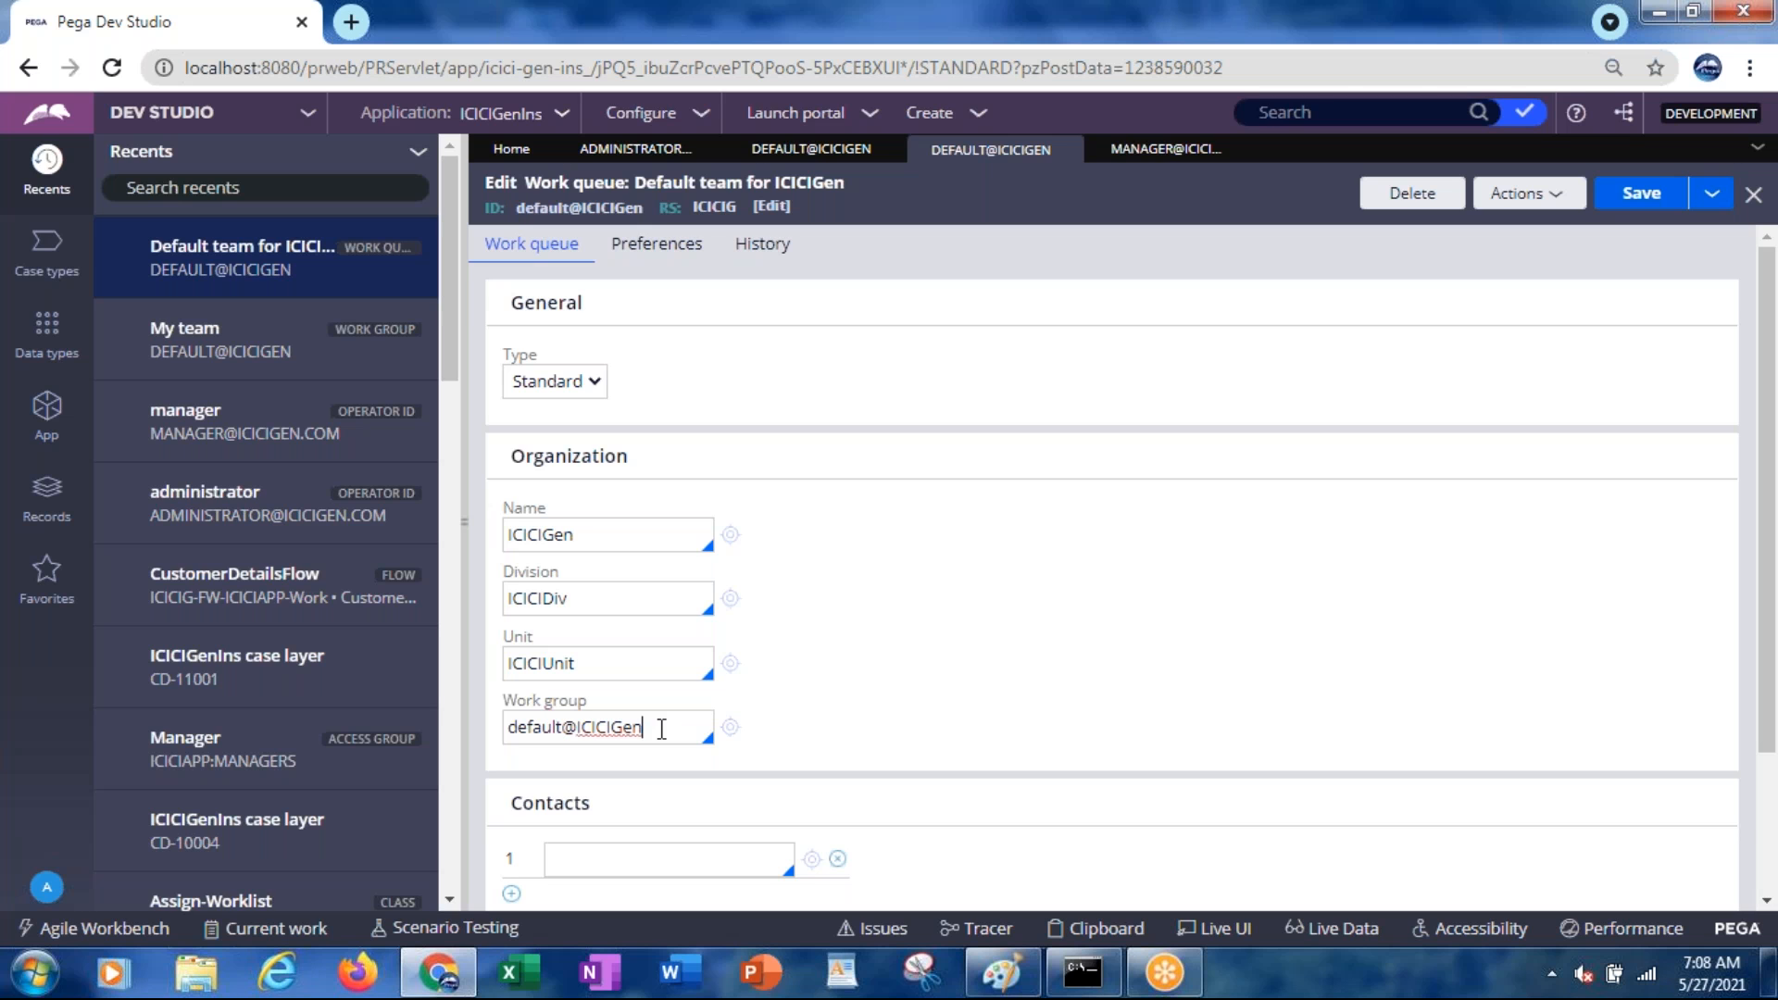
{"action": "left_click", "coordinate": [554, 729]}
{"action": "left_click", "coordinate": [833, 151]}
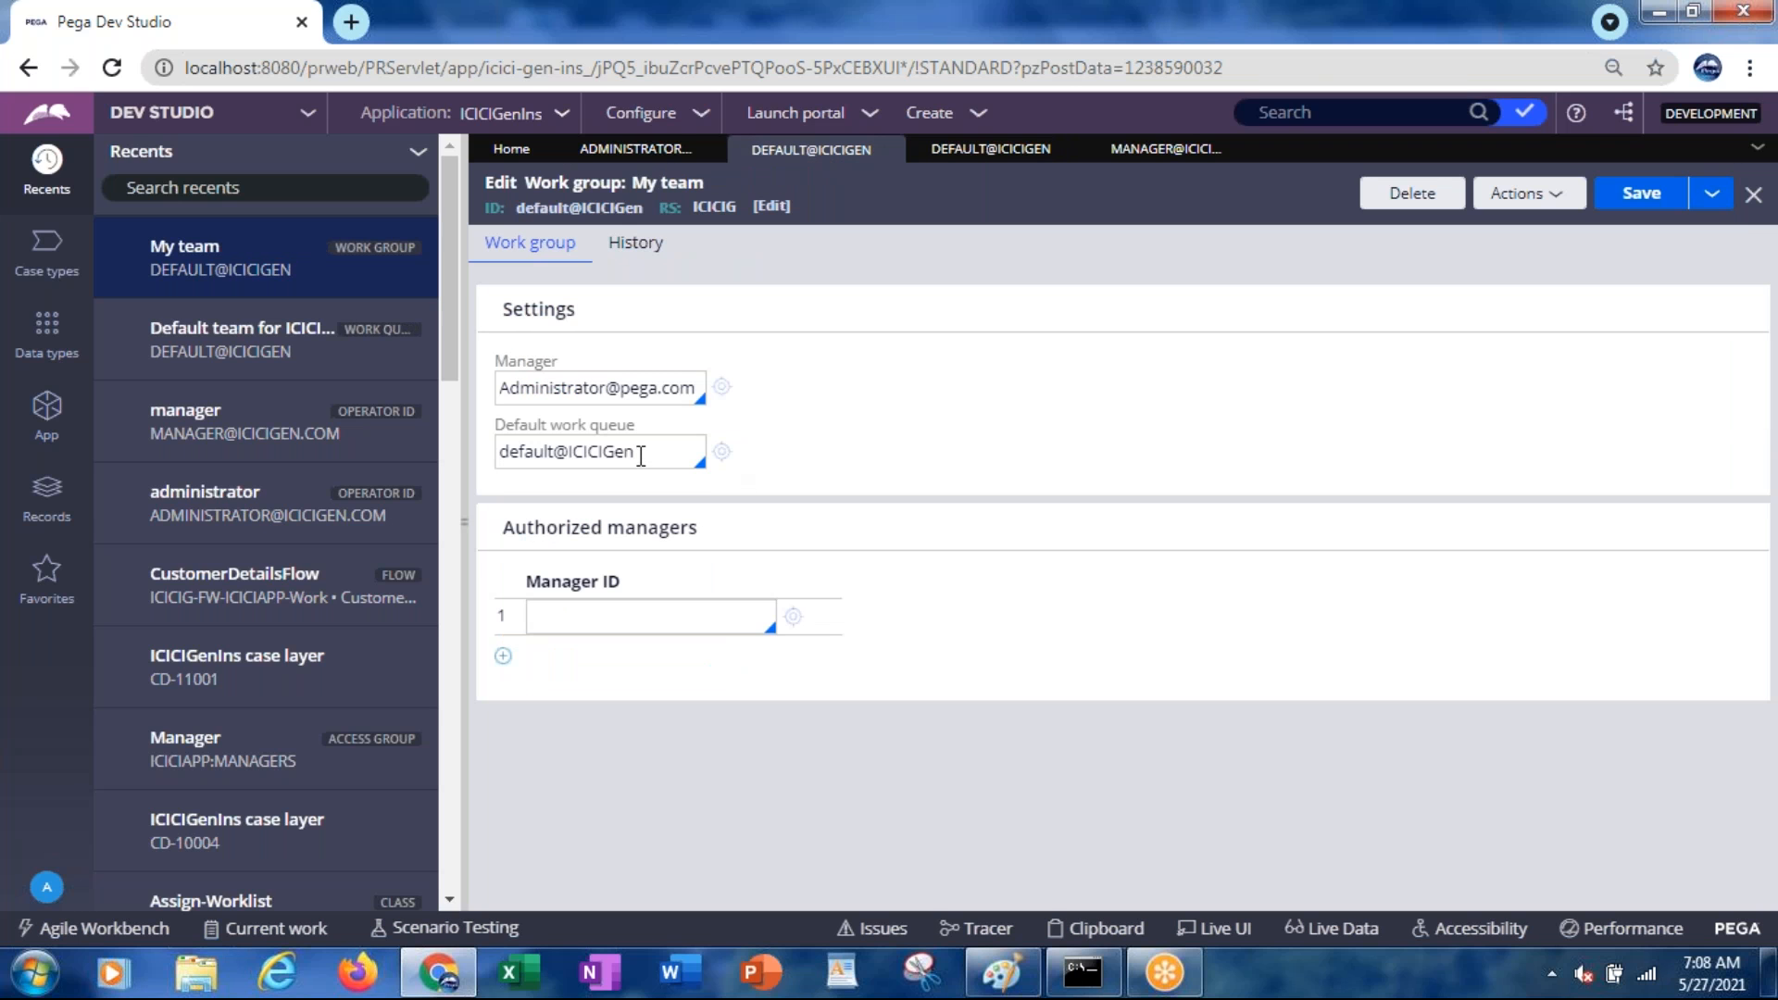
{"action": "left_click", "coordinate": [640, 453]}
{"action": "left_click", "coordinate": [232, 575]}
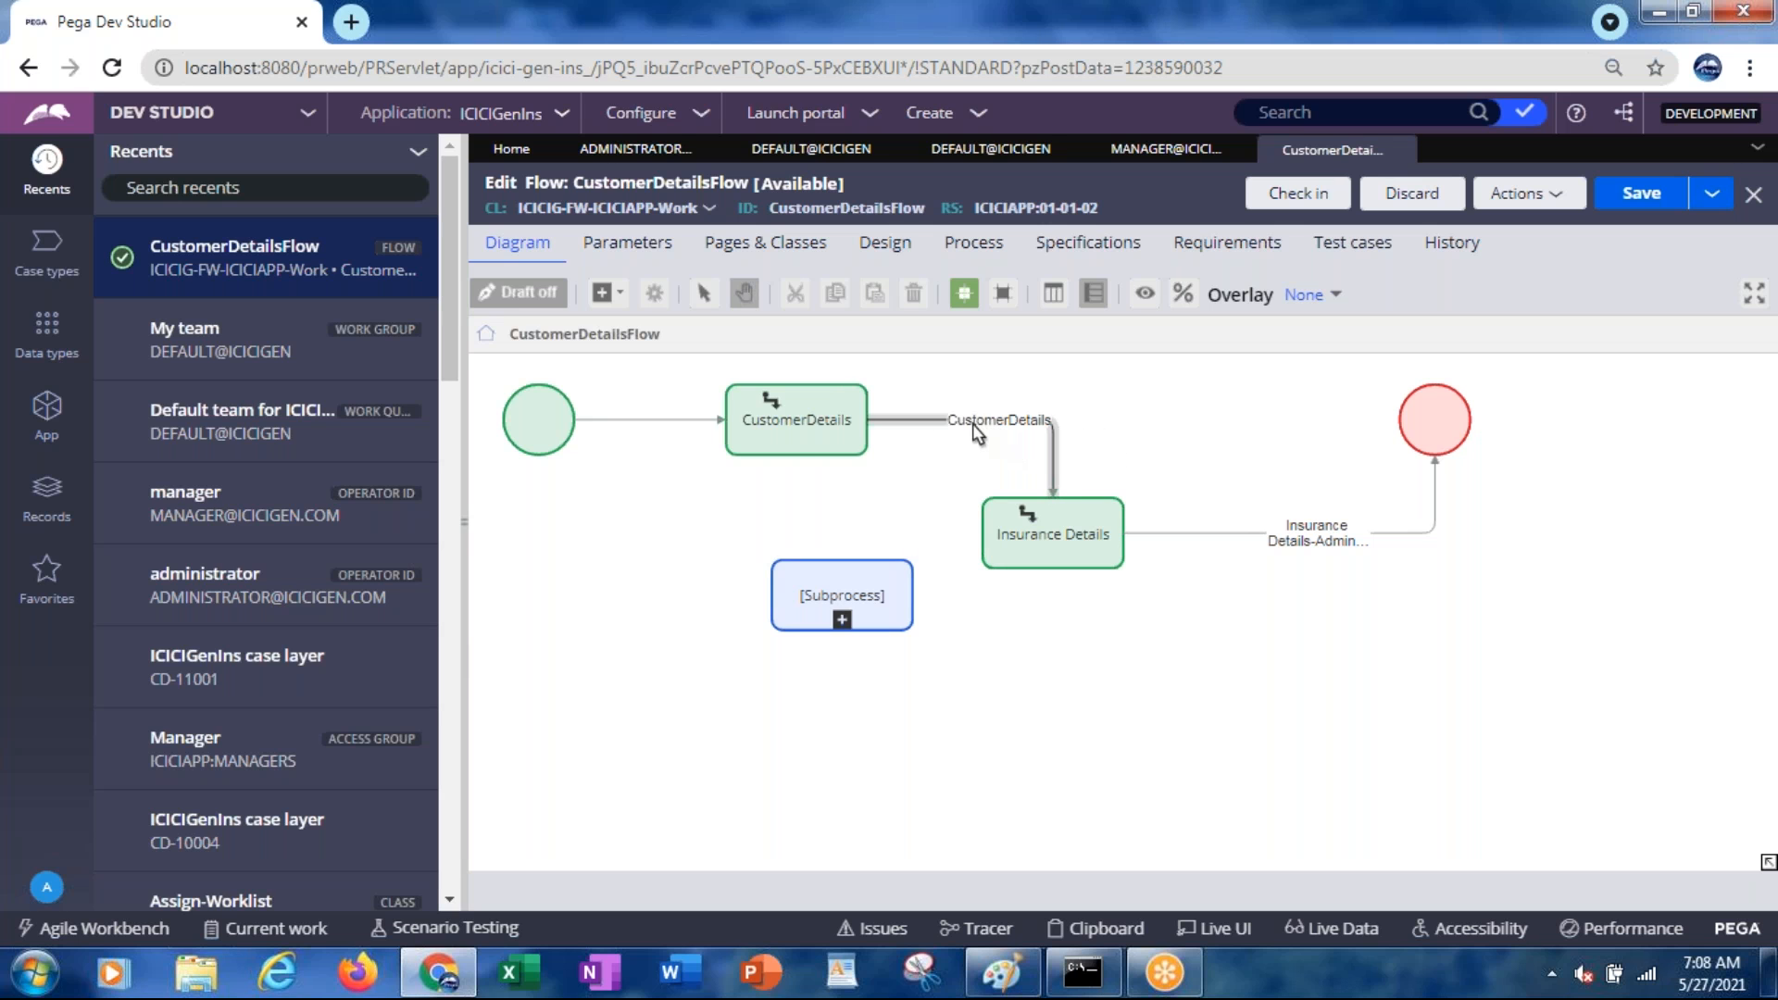
Bring up Assignment properties for the Insurance Details shape on the CustomerDetailsFlow diagram
{"action": "left_click", "coordinate": [1021, 499]}
{"action": "left_click", "coordinate": [893, 448]}
{"action": "left_click", "coordinate": [846, 437]}
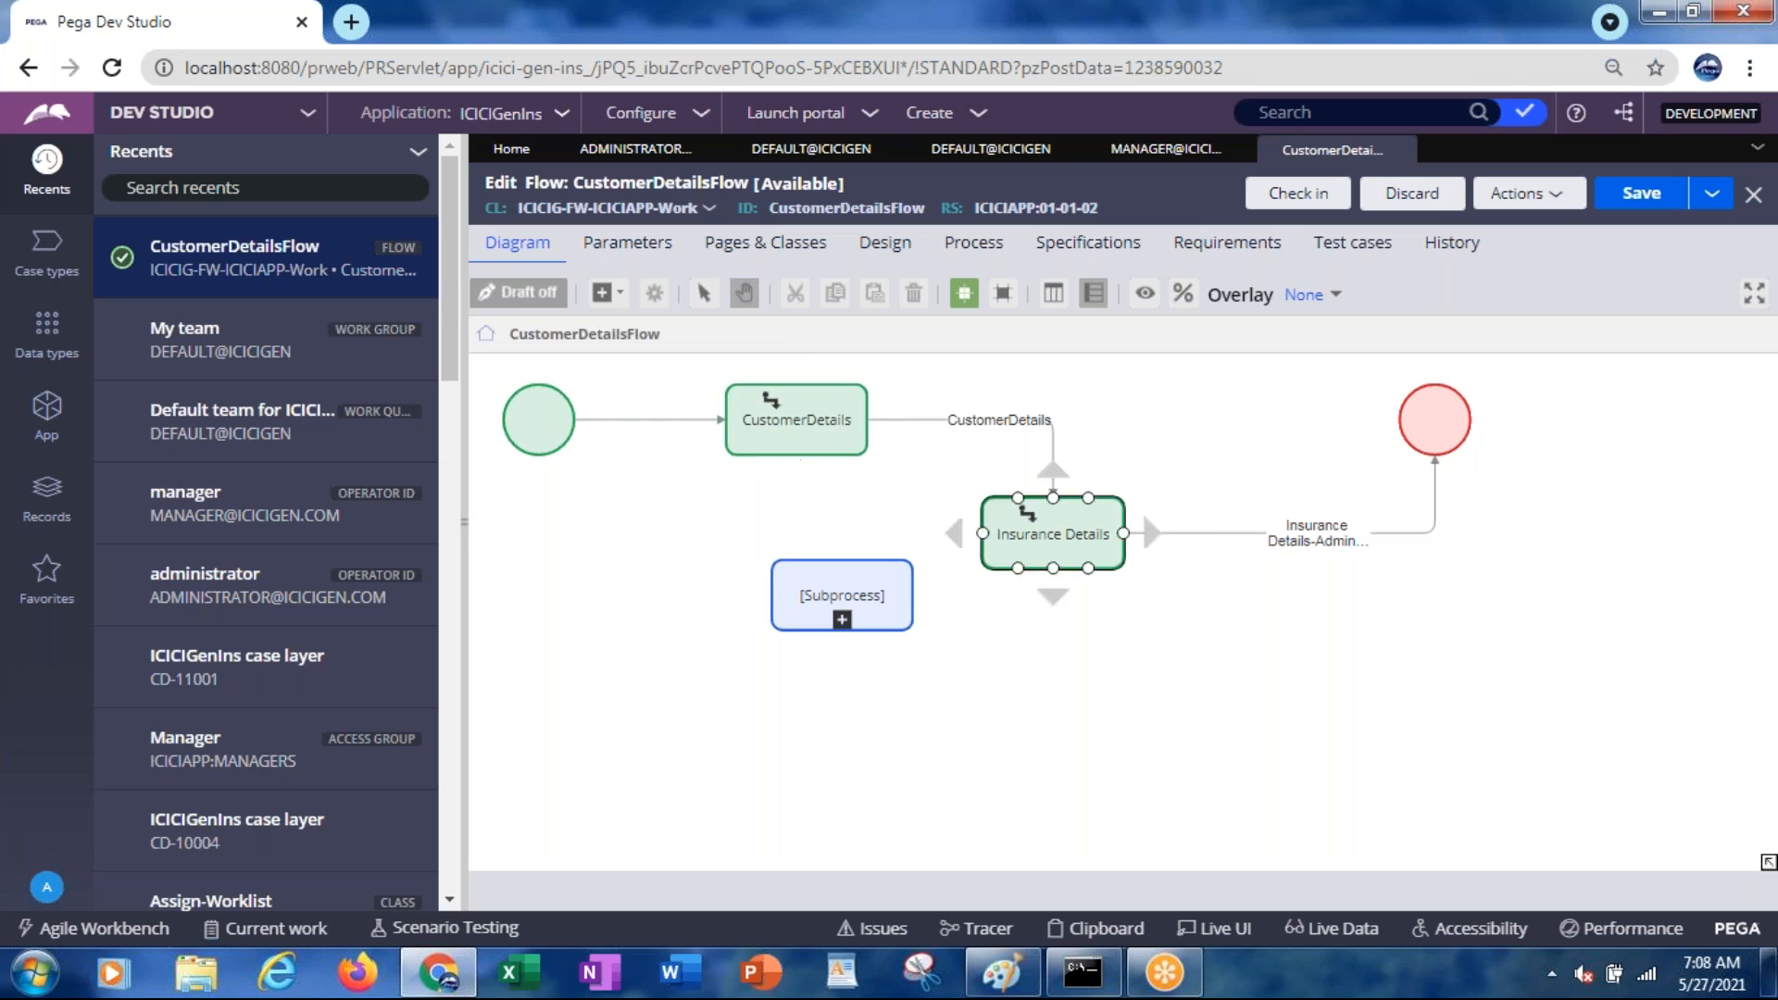
{"action": "double_click", "coordinate": [1068, 537]}
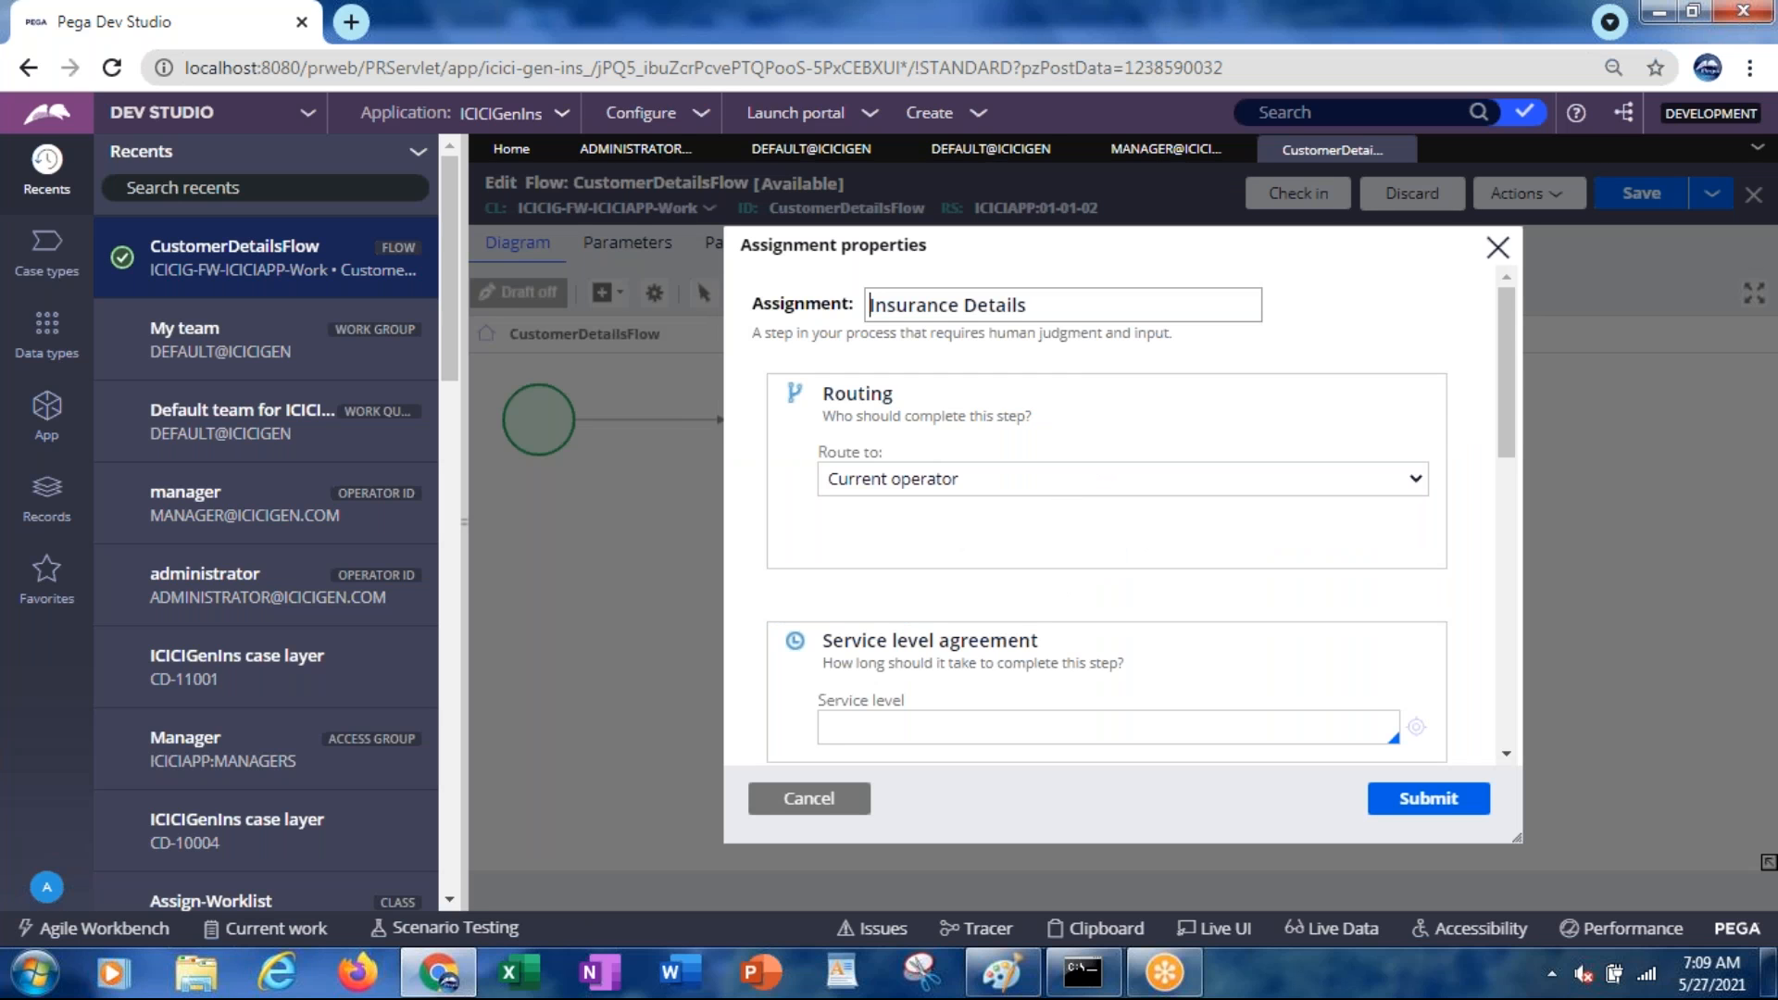
Change the Insurance Details routing from Current operator to Work queue default@ICICIGen and submit
{"action": "left_click", "coordinate": [915, 489]}
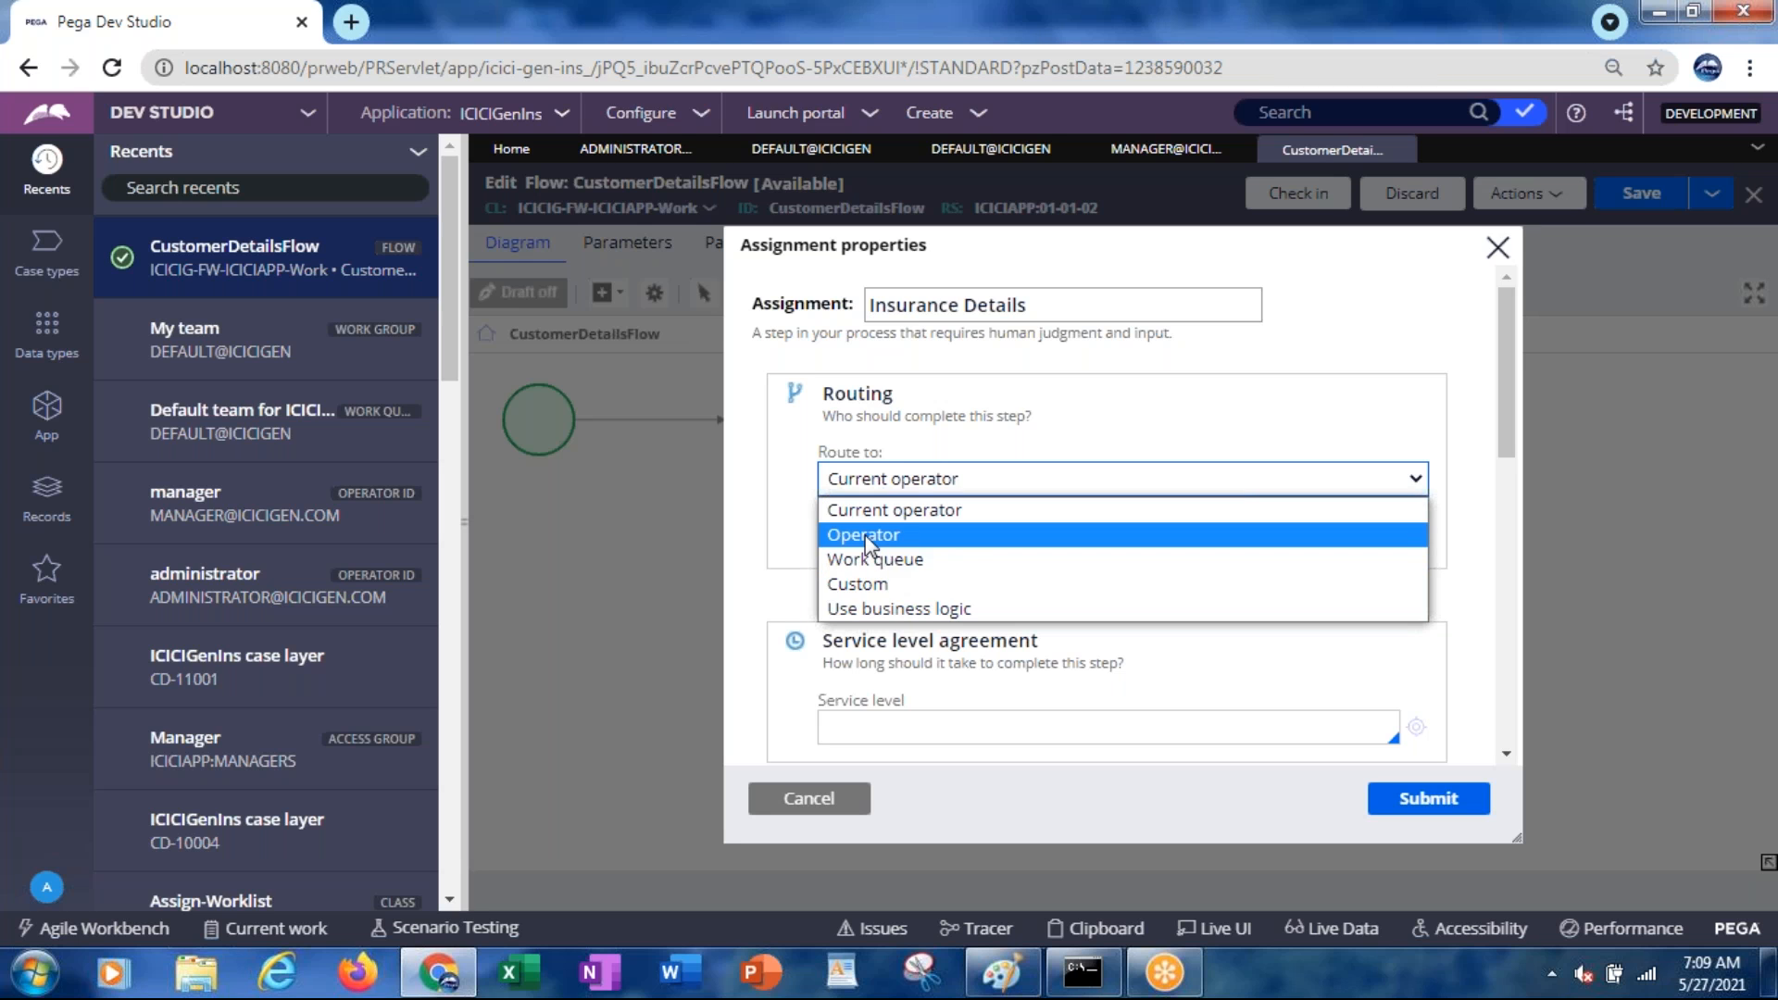
{"action": "left_click", "coordinate": [864, 536]}
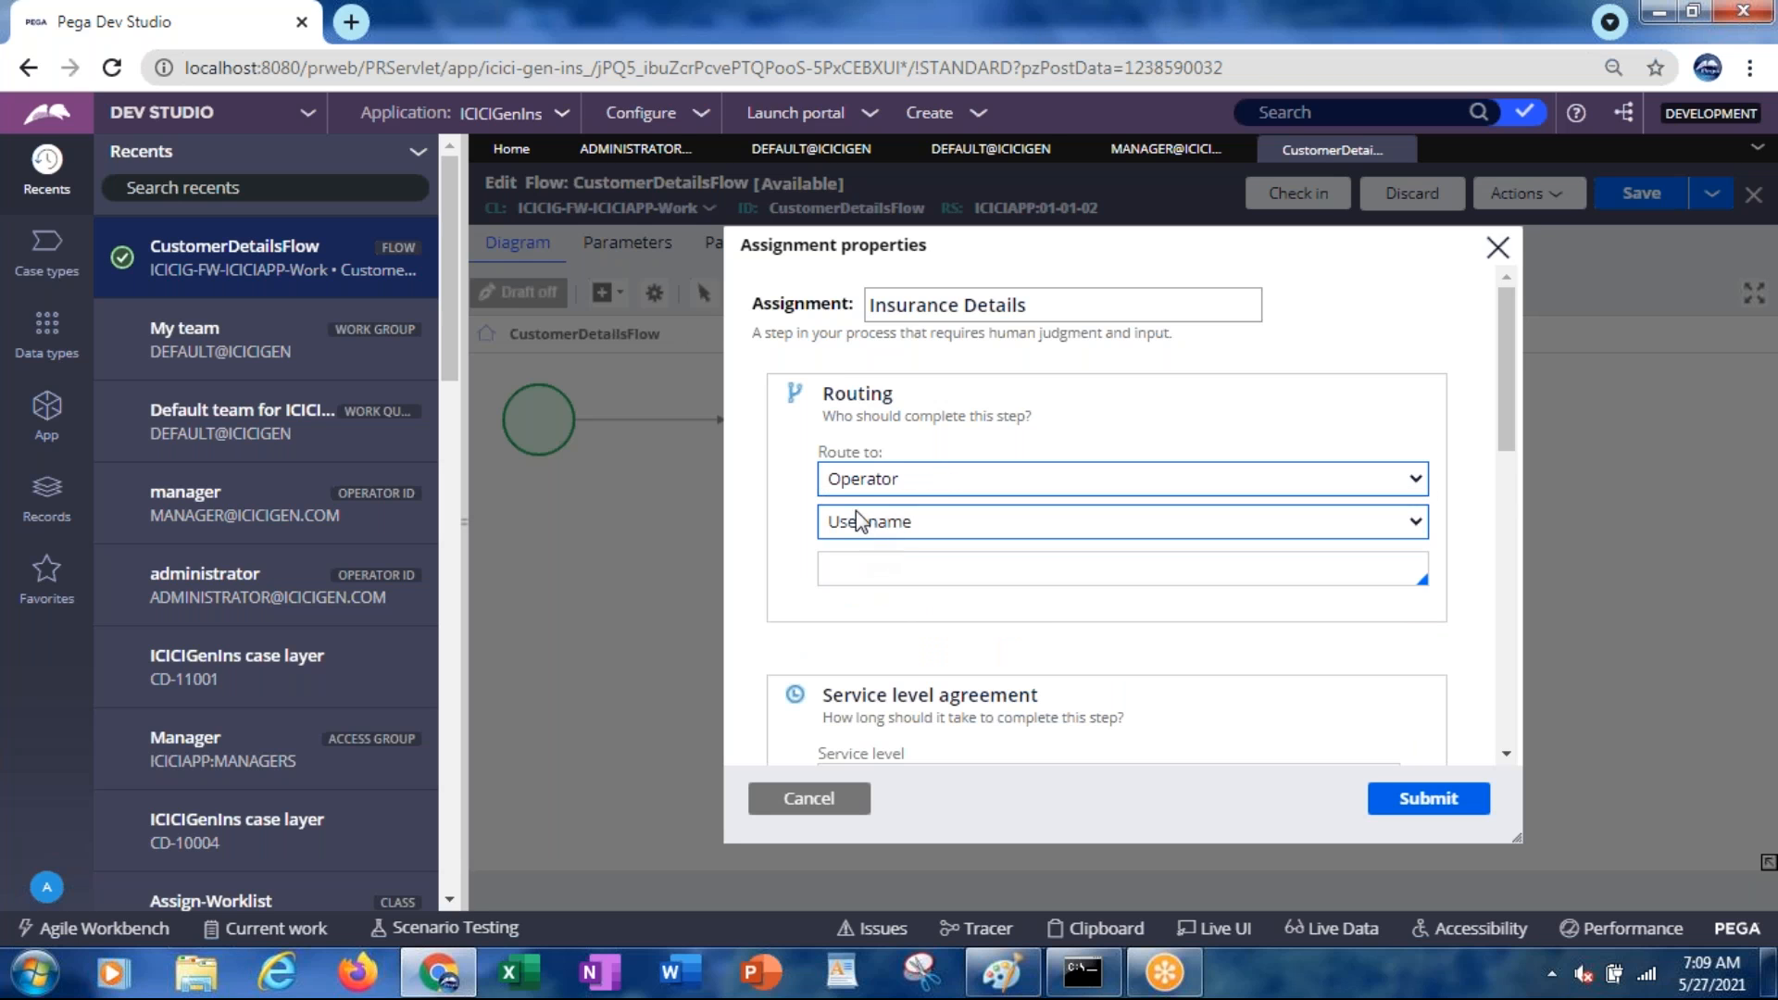
{"action": "left_click", "coordinate": [876, 571]}
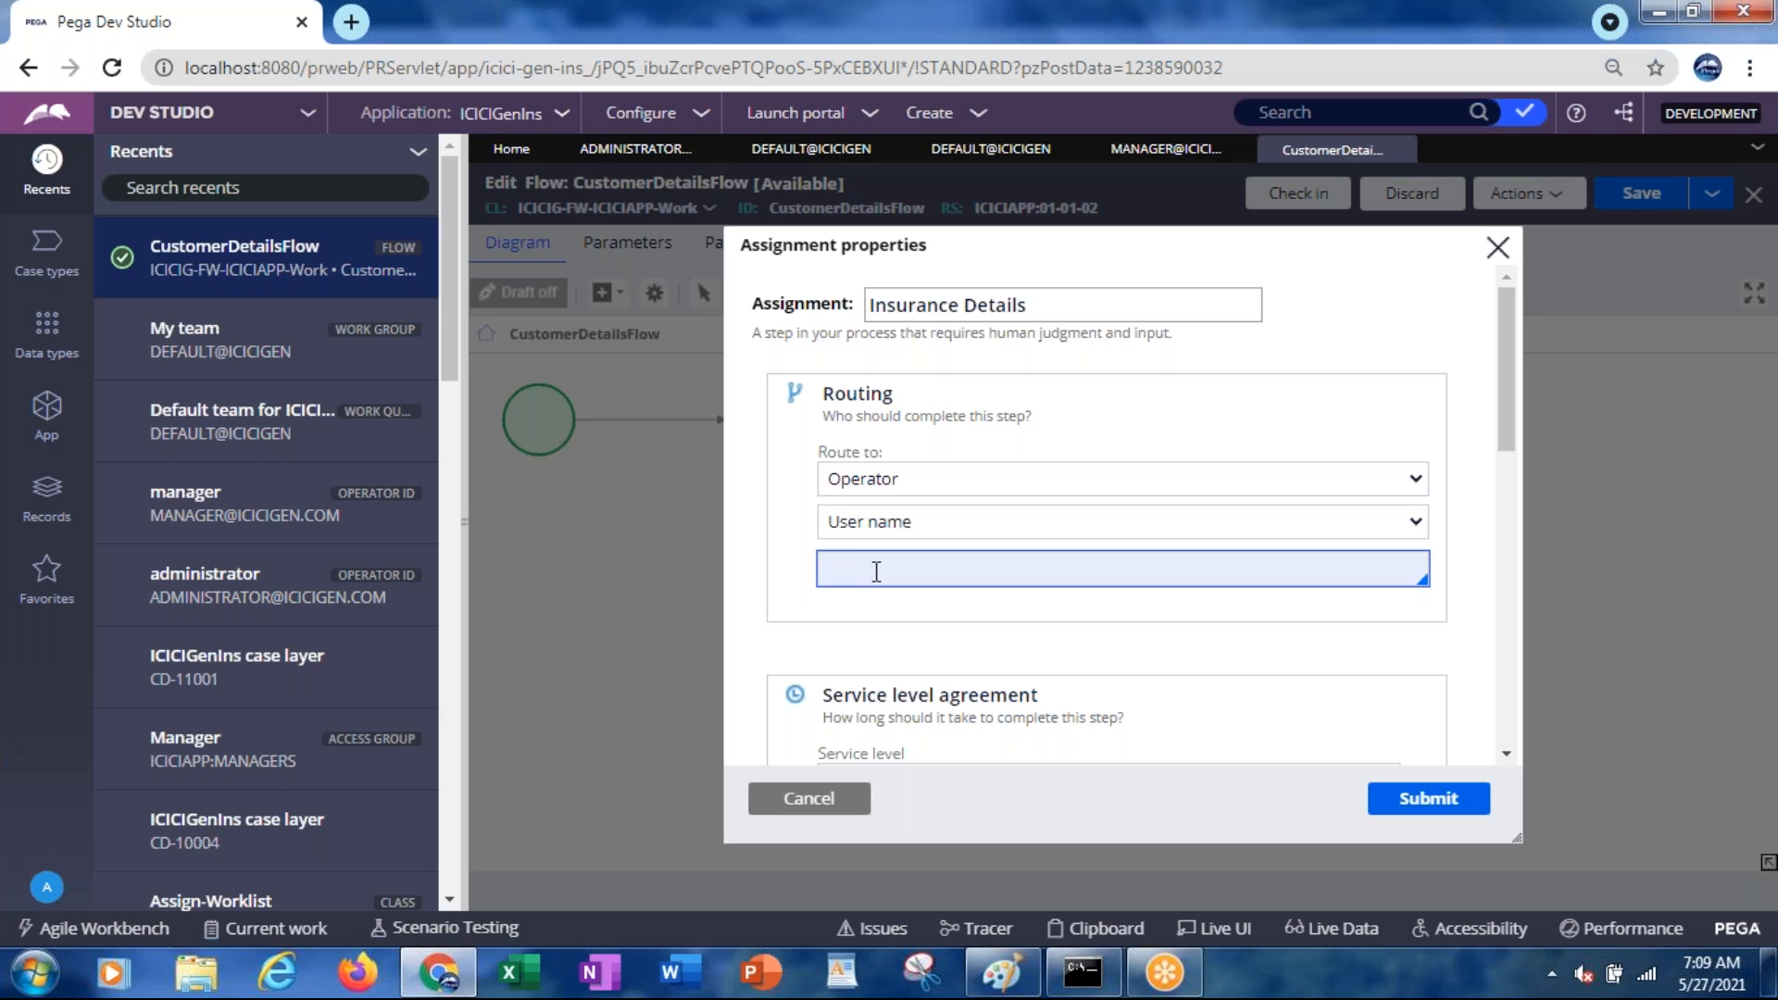
{"action": "left_click", "coordinate": [876, 572]}
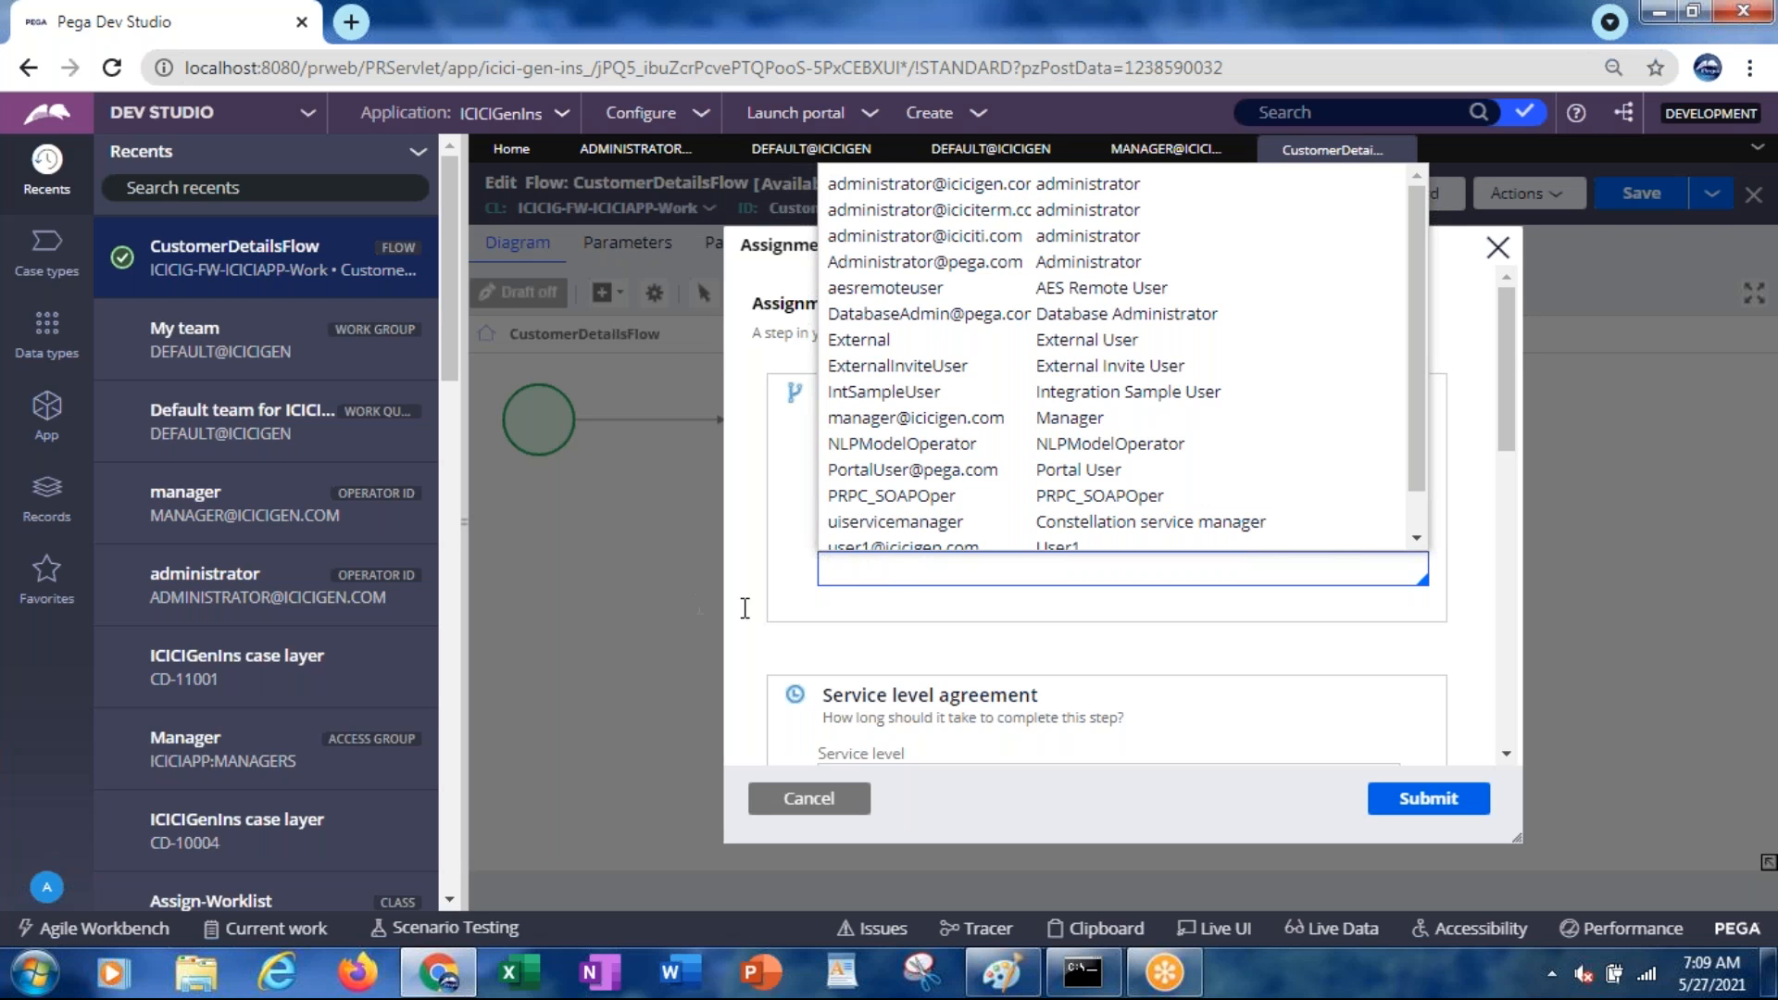
{"action": "left_click", "coordinate": [803, 611]}
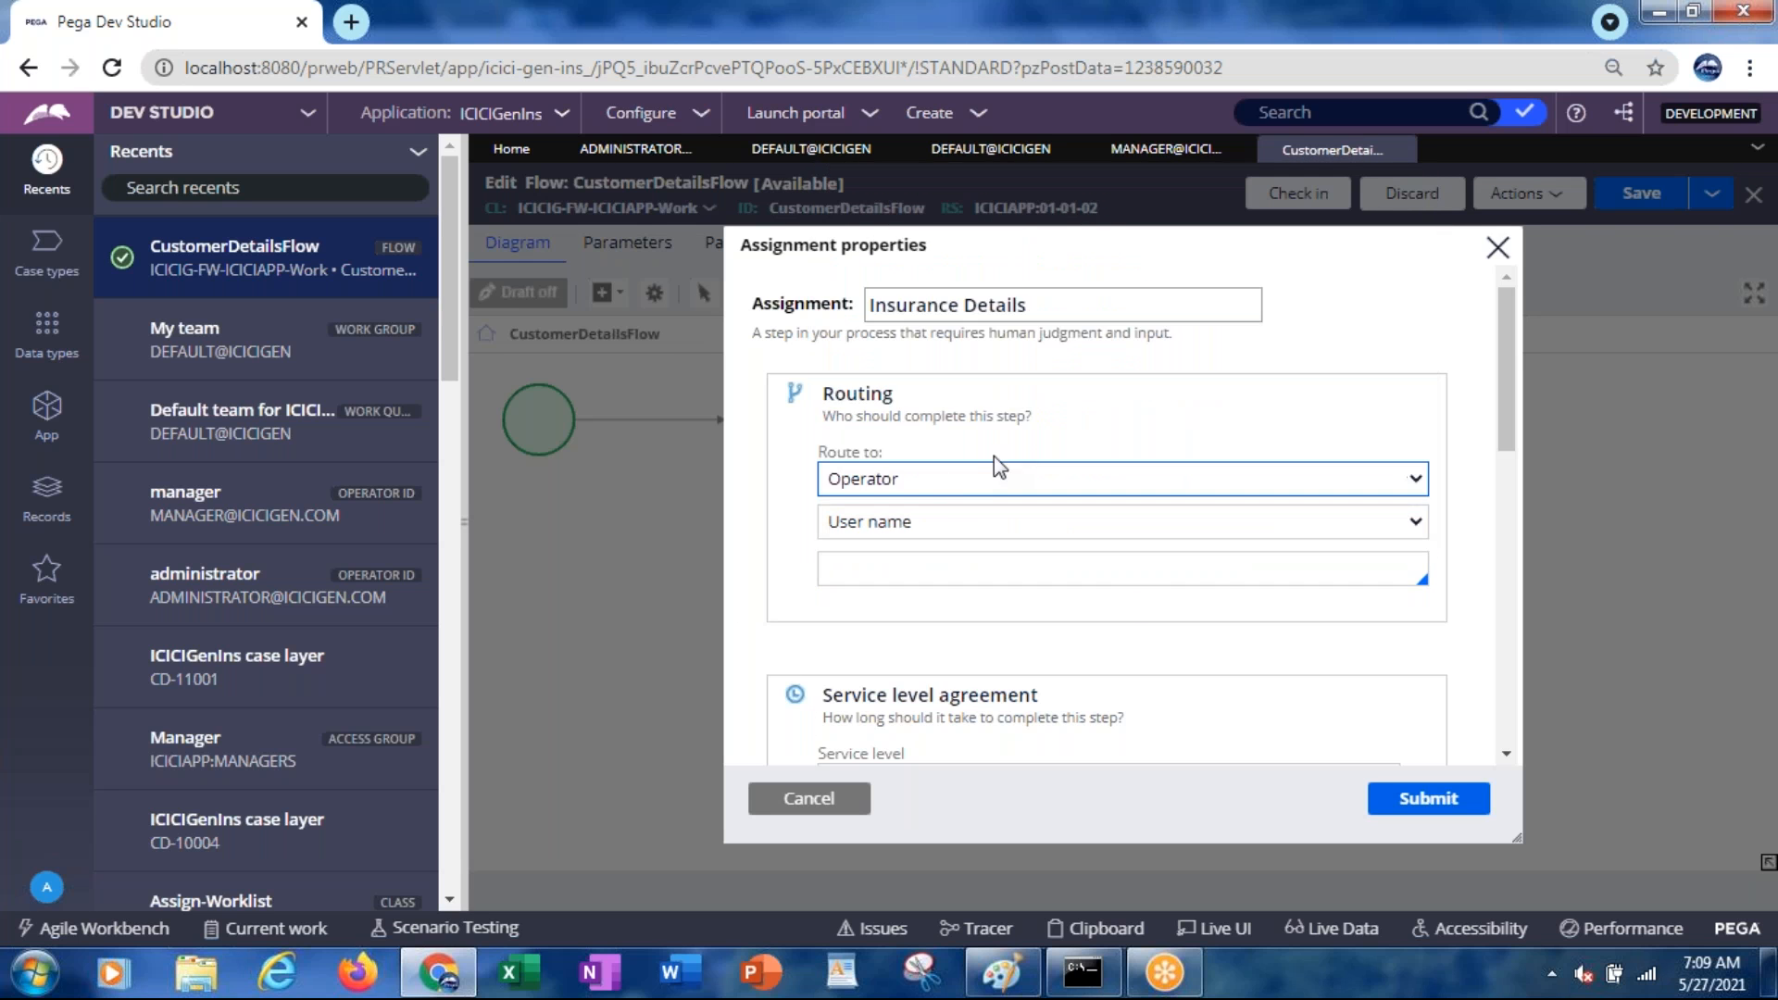
{"action": "left_click", "coordinate": [951, 480]}
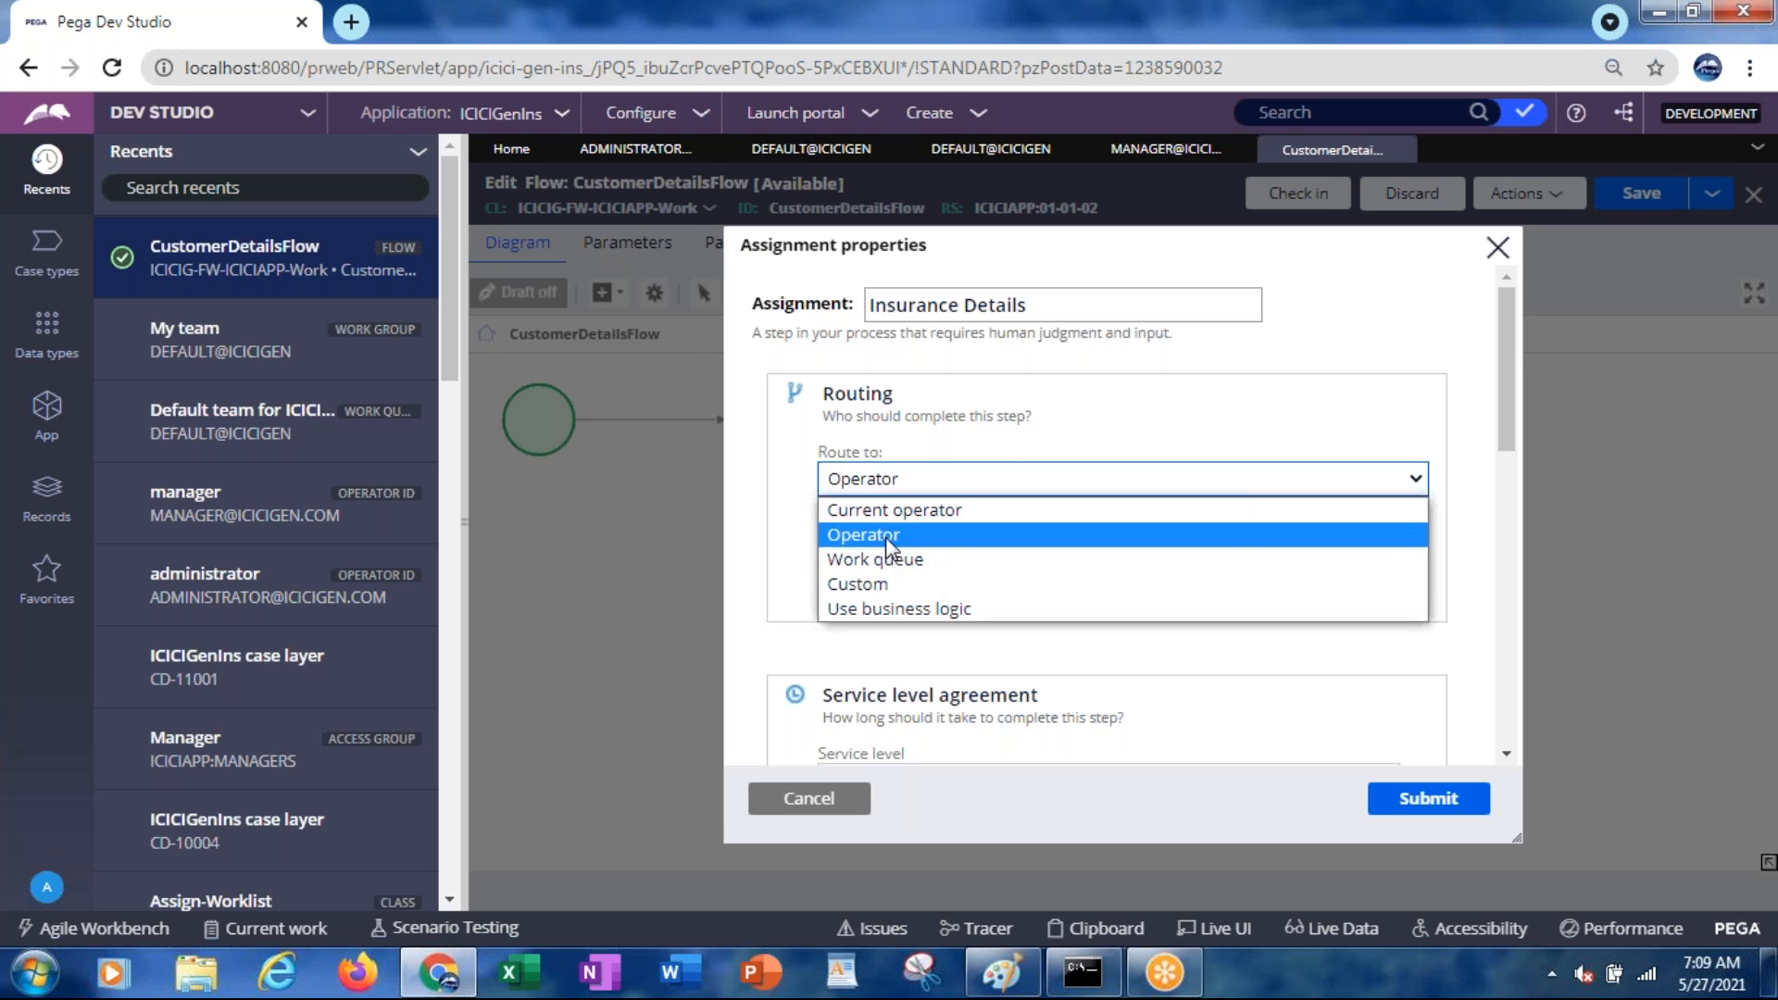
{"action": "left_click", "coordinate": [931, 561]}
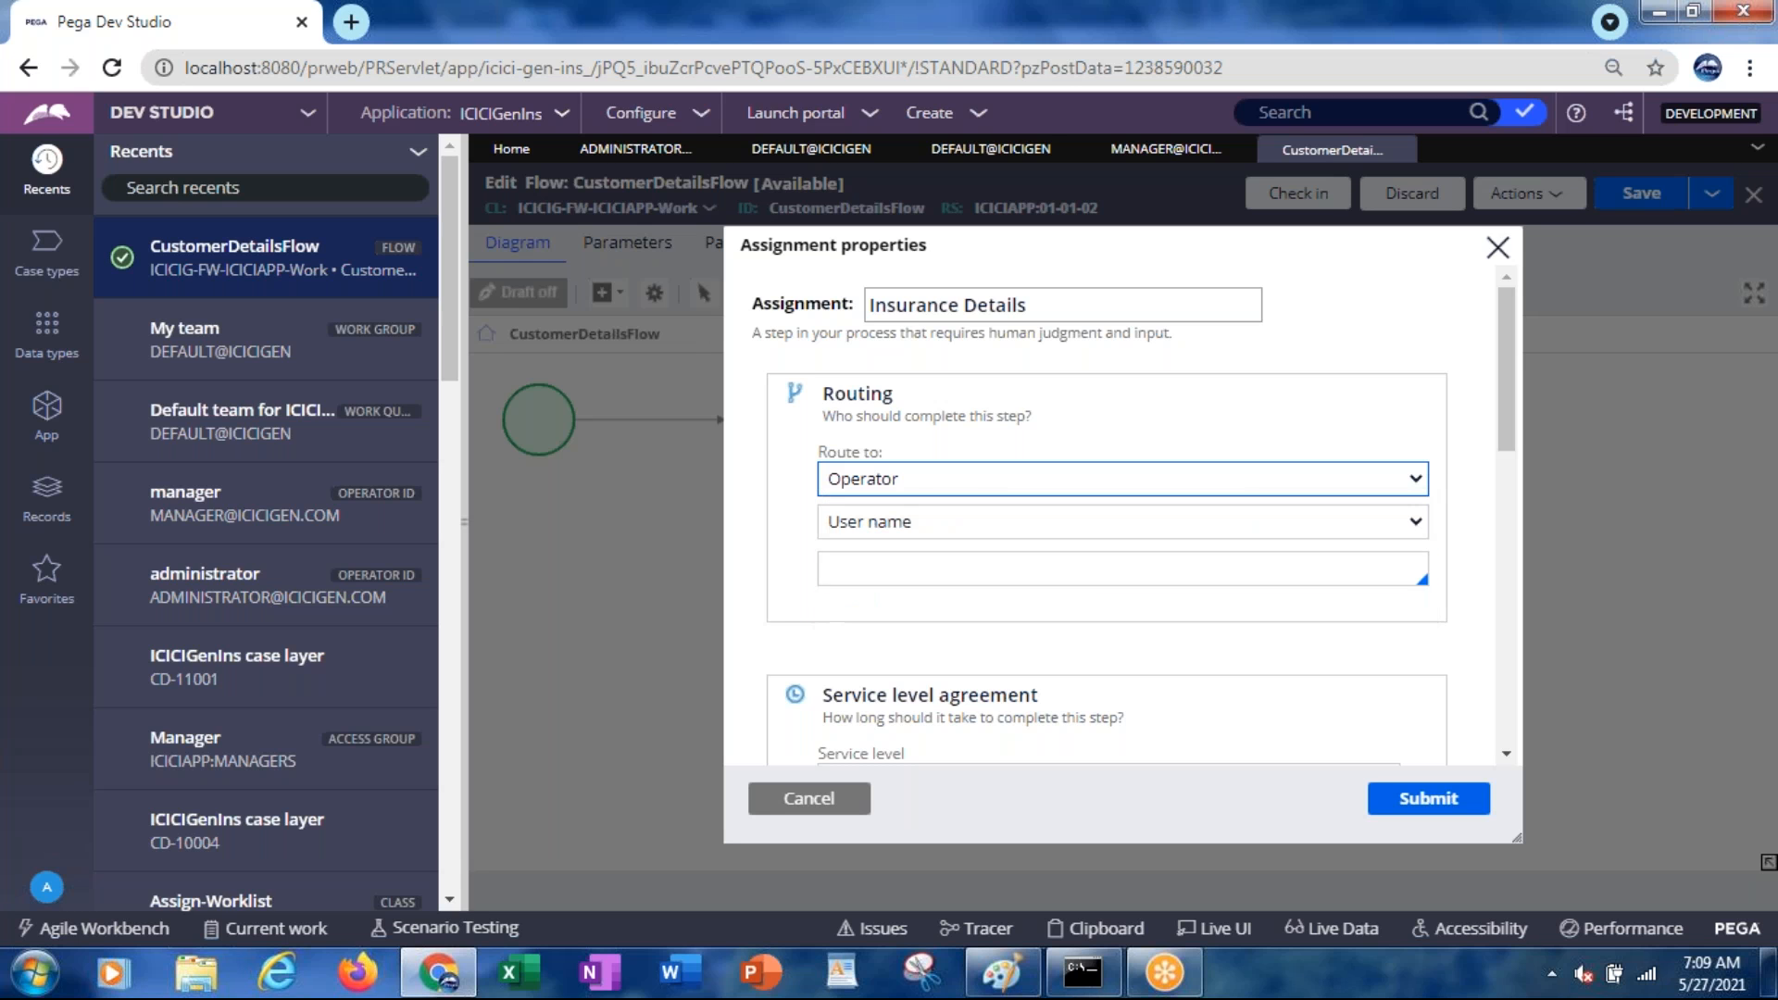
{"action": "left_click", "coordinate": [873, 523]}
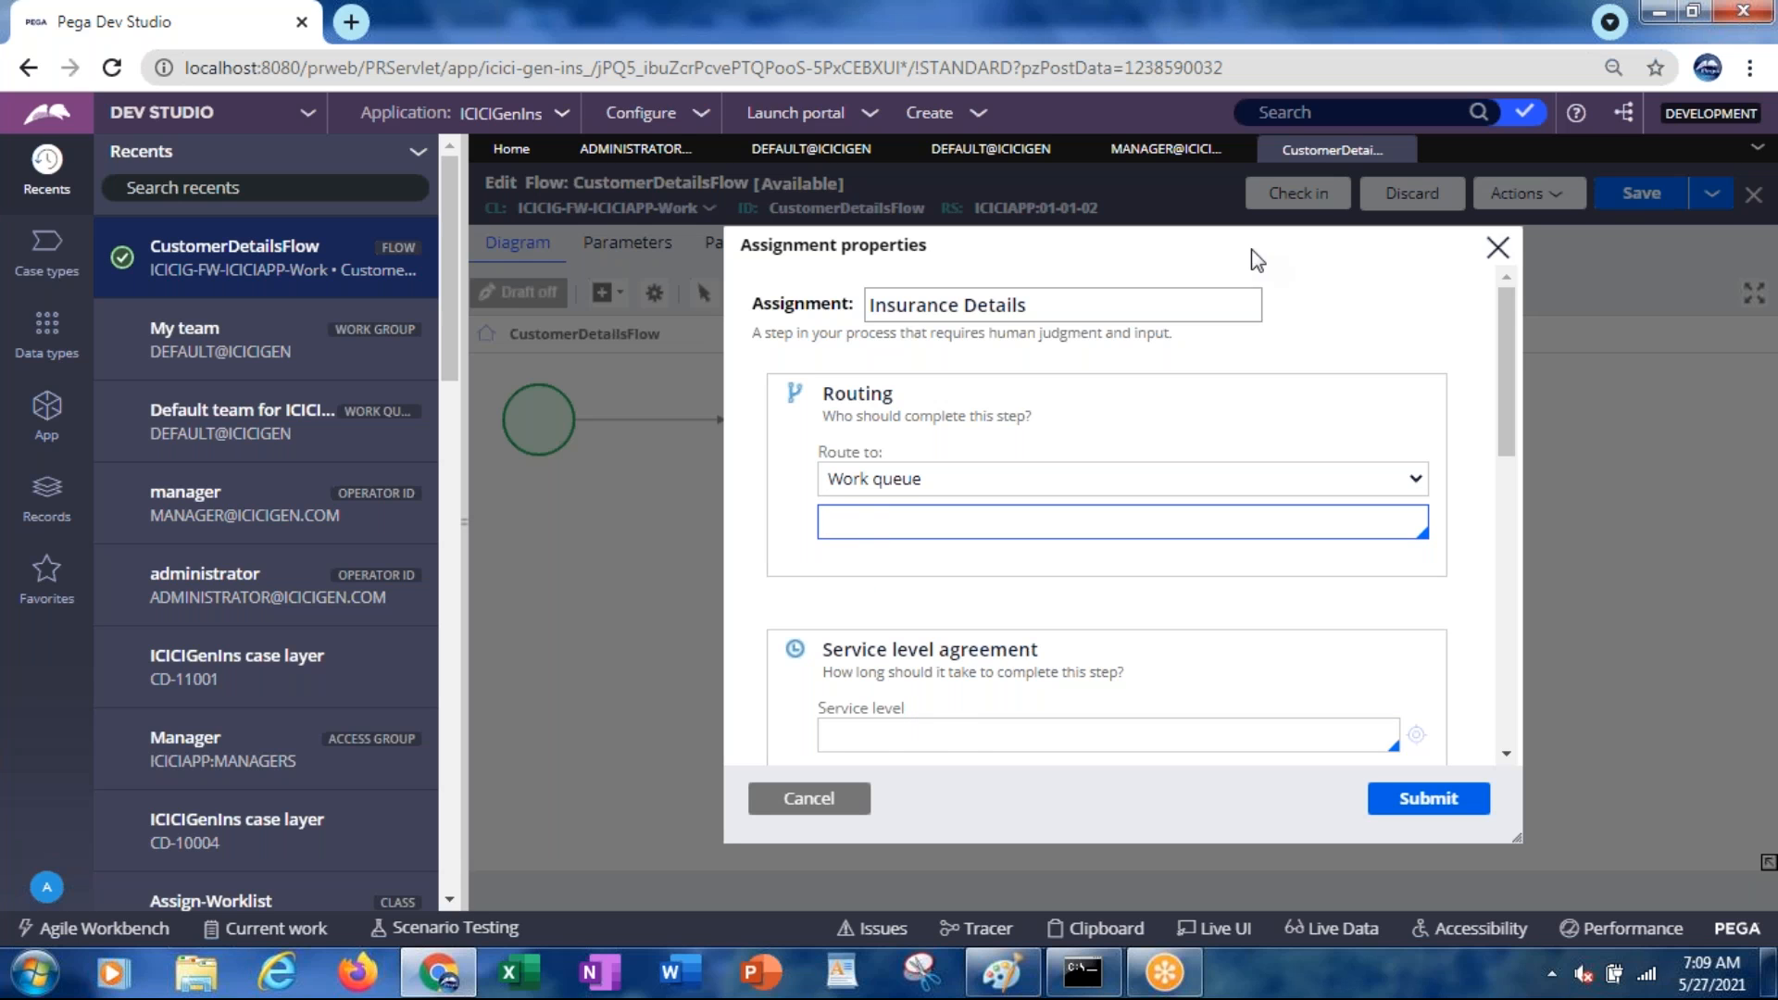
{"action": "key", "text": "Down"}
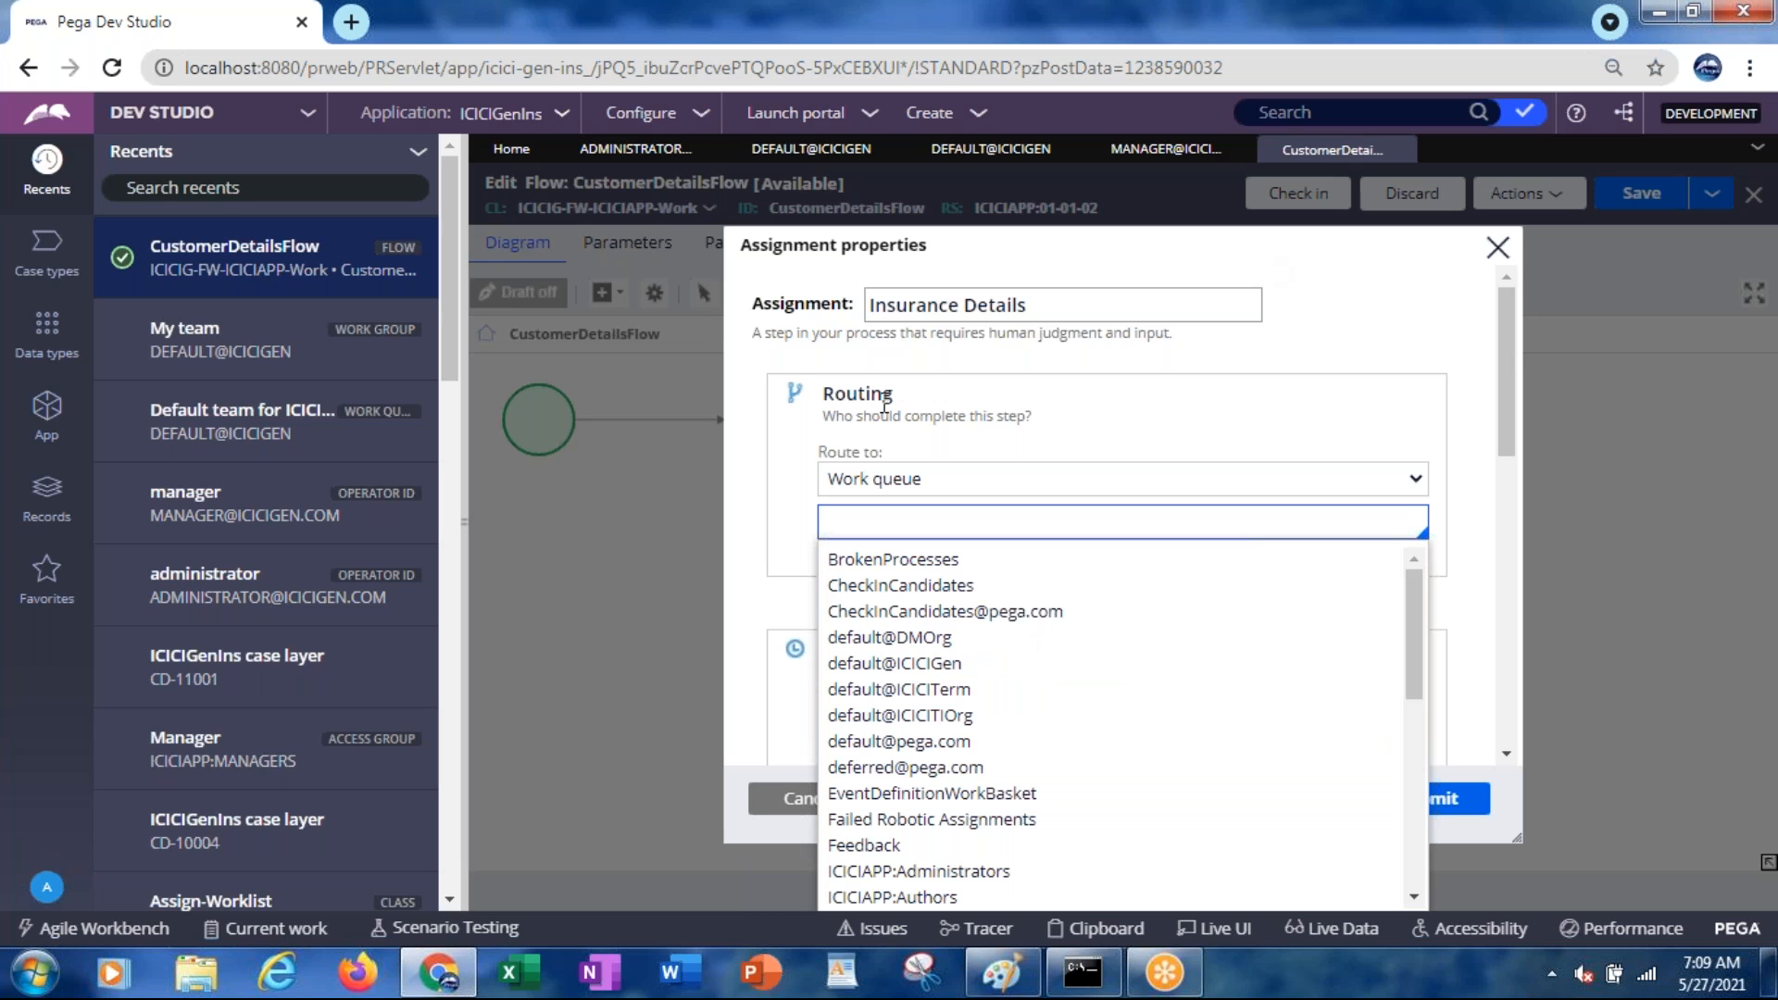
{"action": "left_click", "coordinate": [879, 663]}
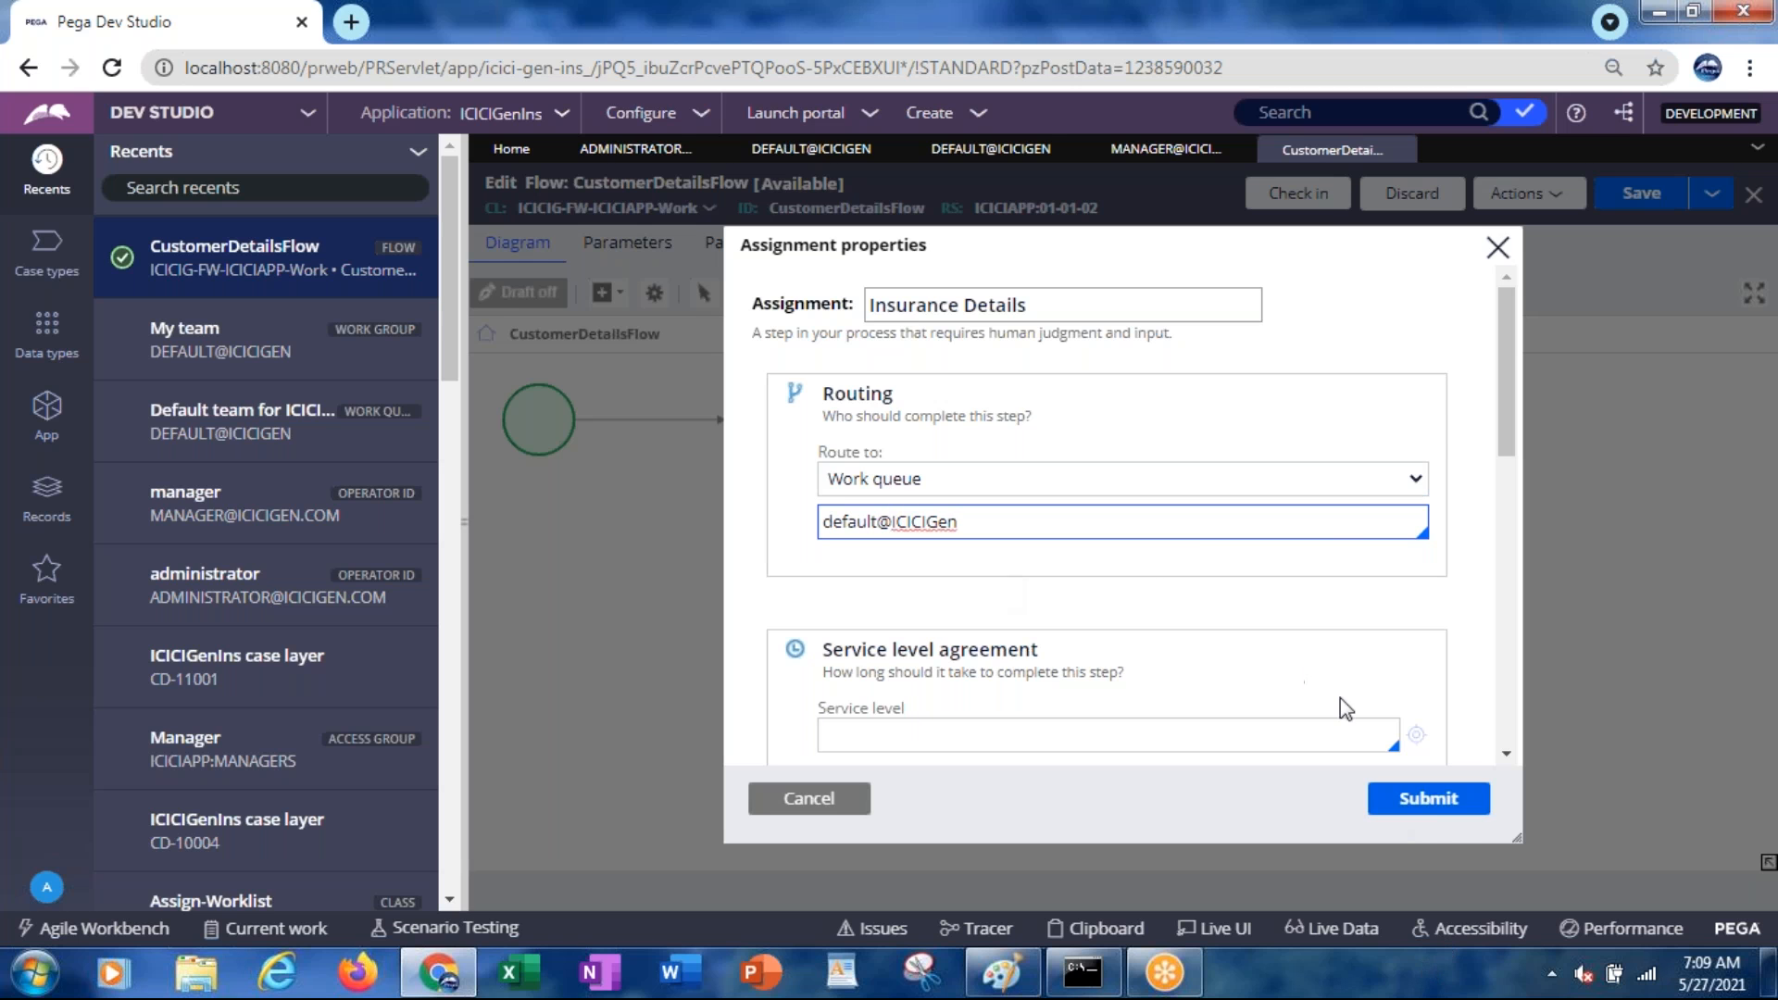
{"action": "left_click", "coordinate": [1440, 806]}
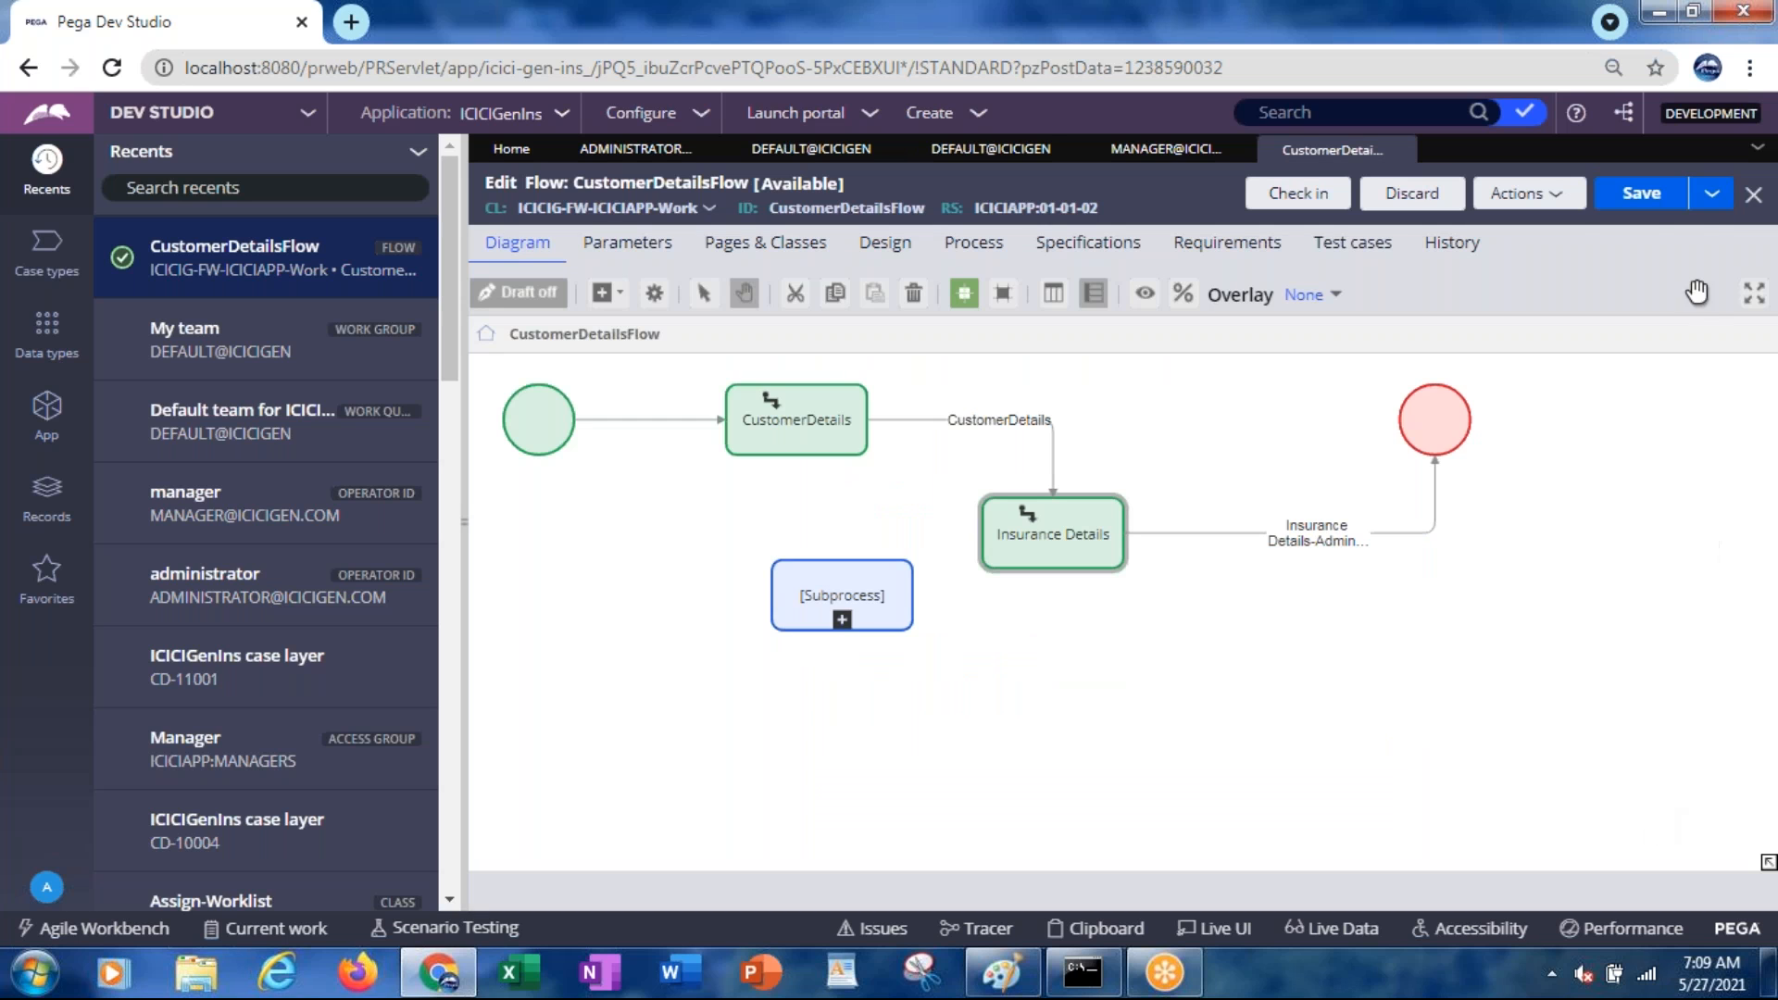
Save CustomerDetailsFlow, then reopen the Insurance Details assignment properties
{"action": "left_click", "coordinate": [1637, 206]}
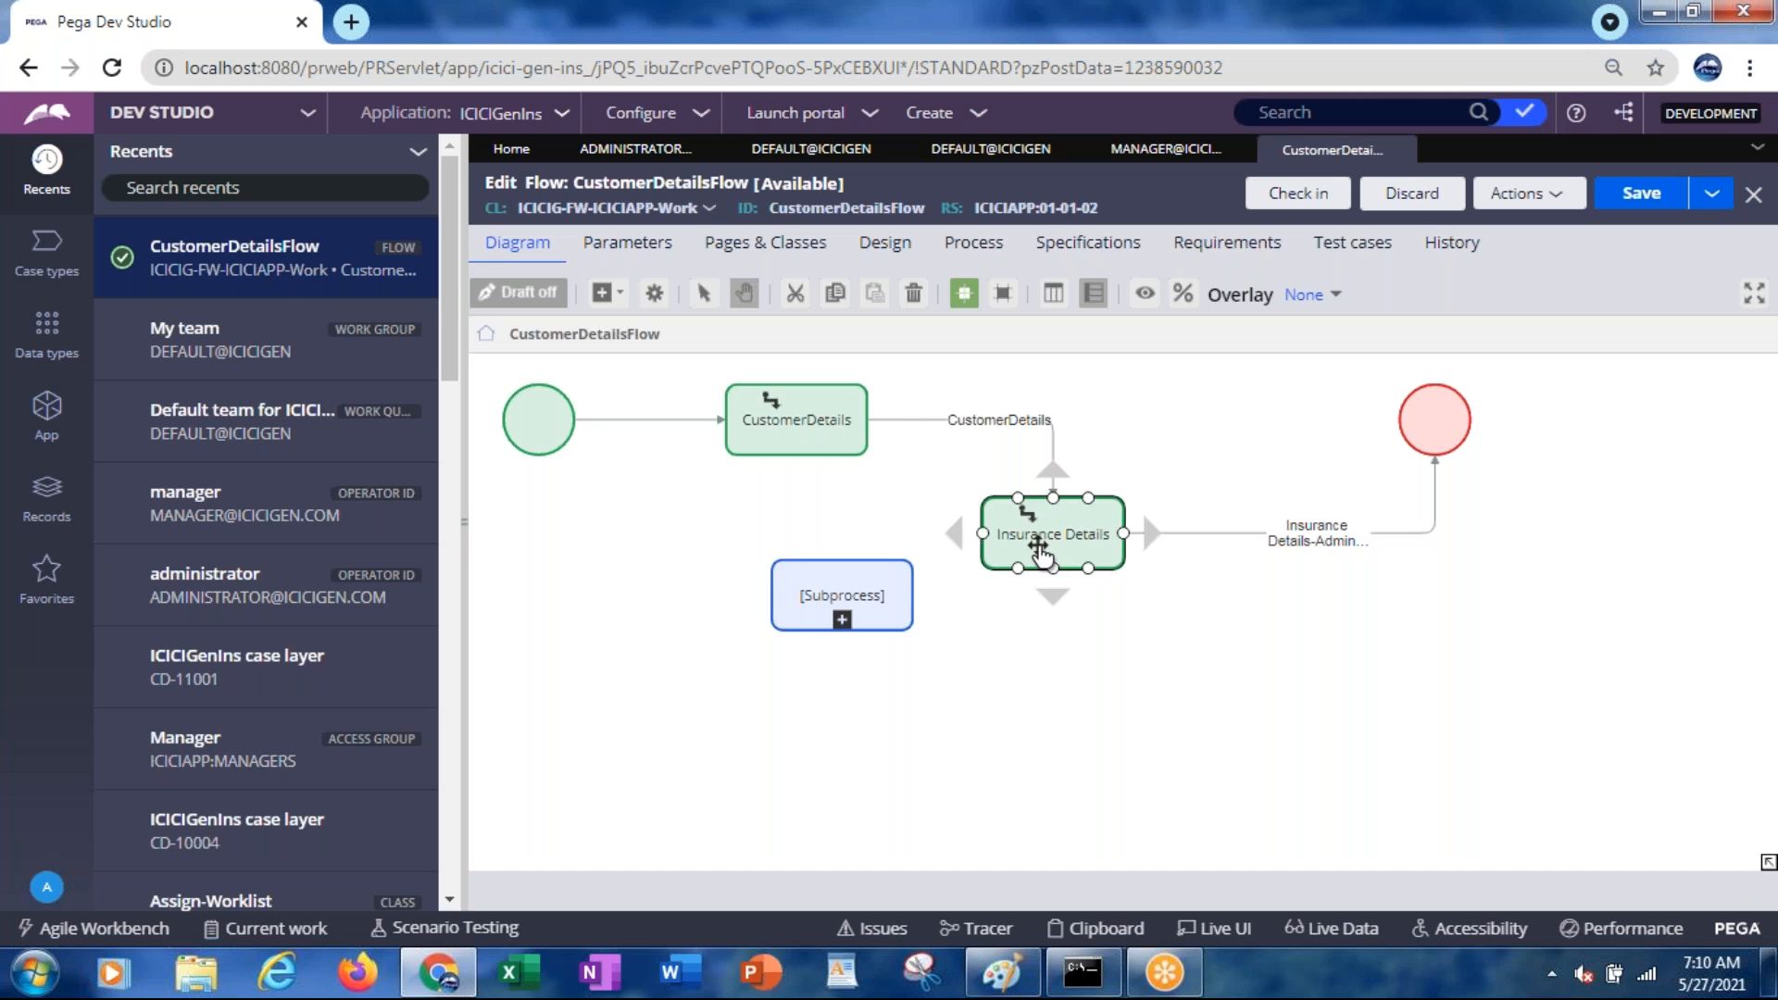
{"action": "double_click", "coordinate": [1039, 548]}
Review the Insurance Details and CustomerDetails assignment settings unchanged, then run the flow from Actions
{"action": "left_click", "coordinate": [880, 535]}
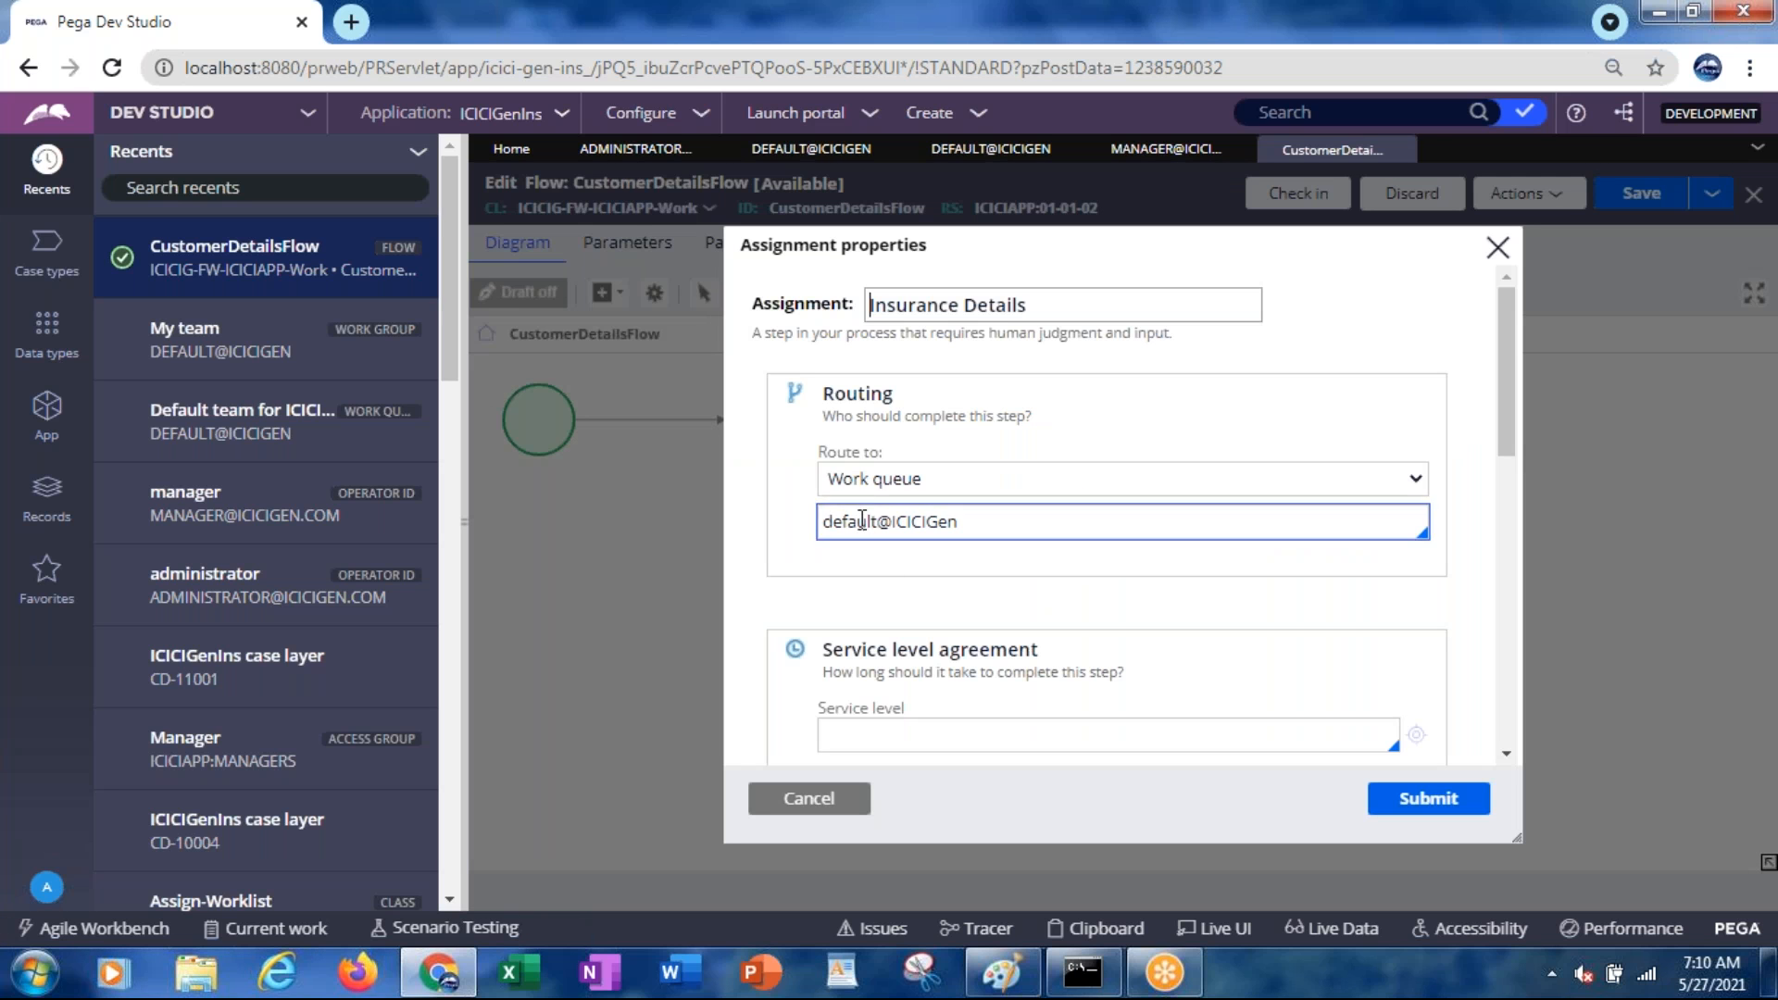
{"action": "left_click", "coordinate": [853, 812]}
{"action": "left_click", "coordinate": [819, 421]}
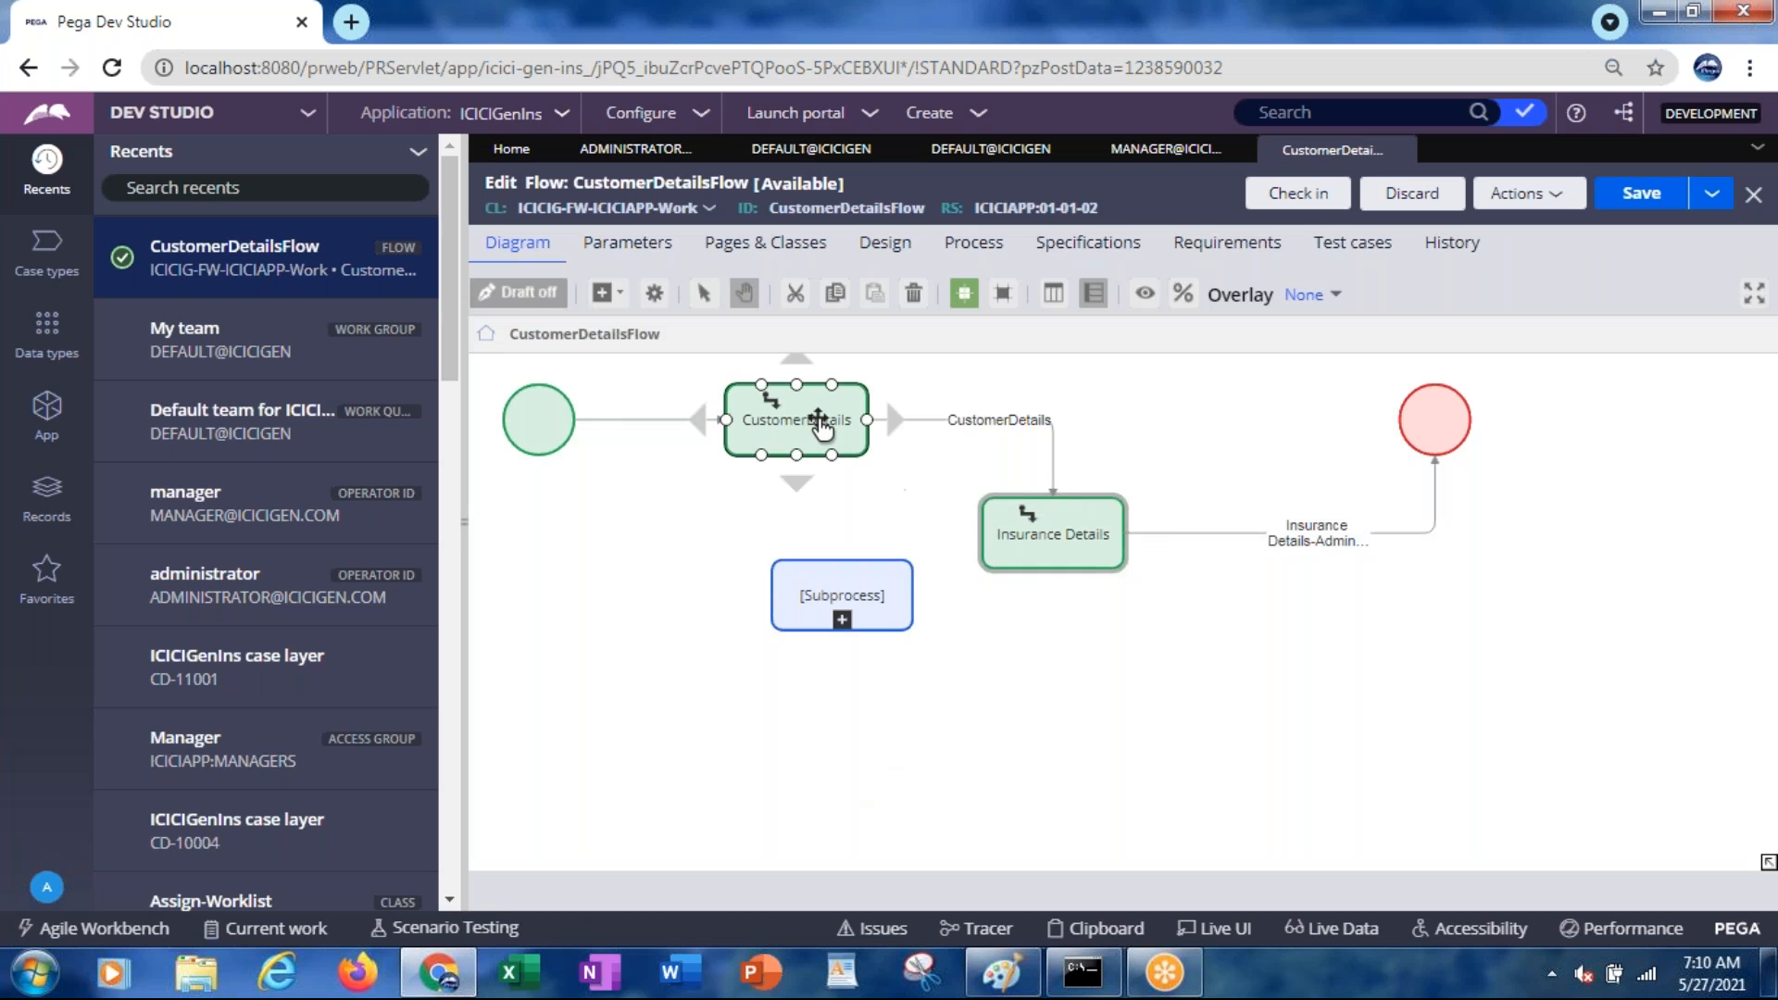
{"action": "double_click", "coordinate": [821, 424]}
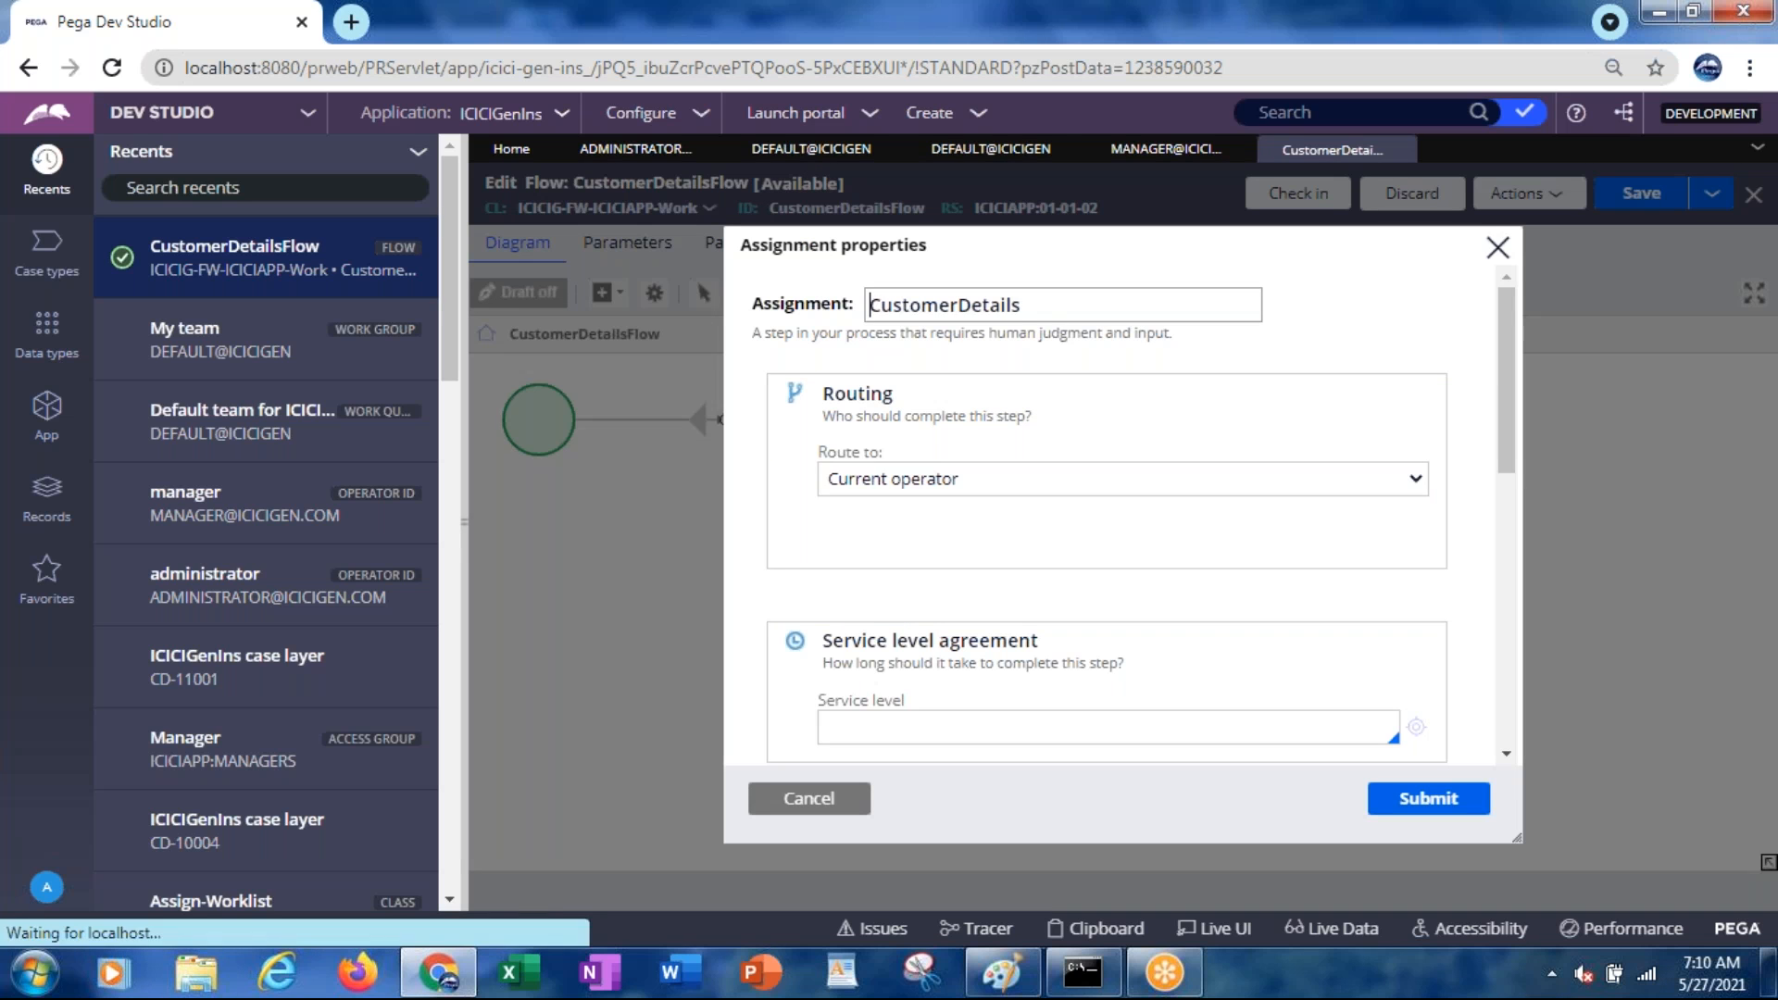
{"action": "left_click", "coordinate": [799, 806]}
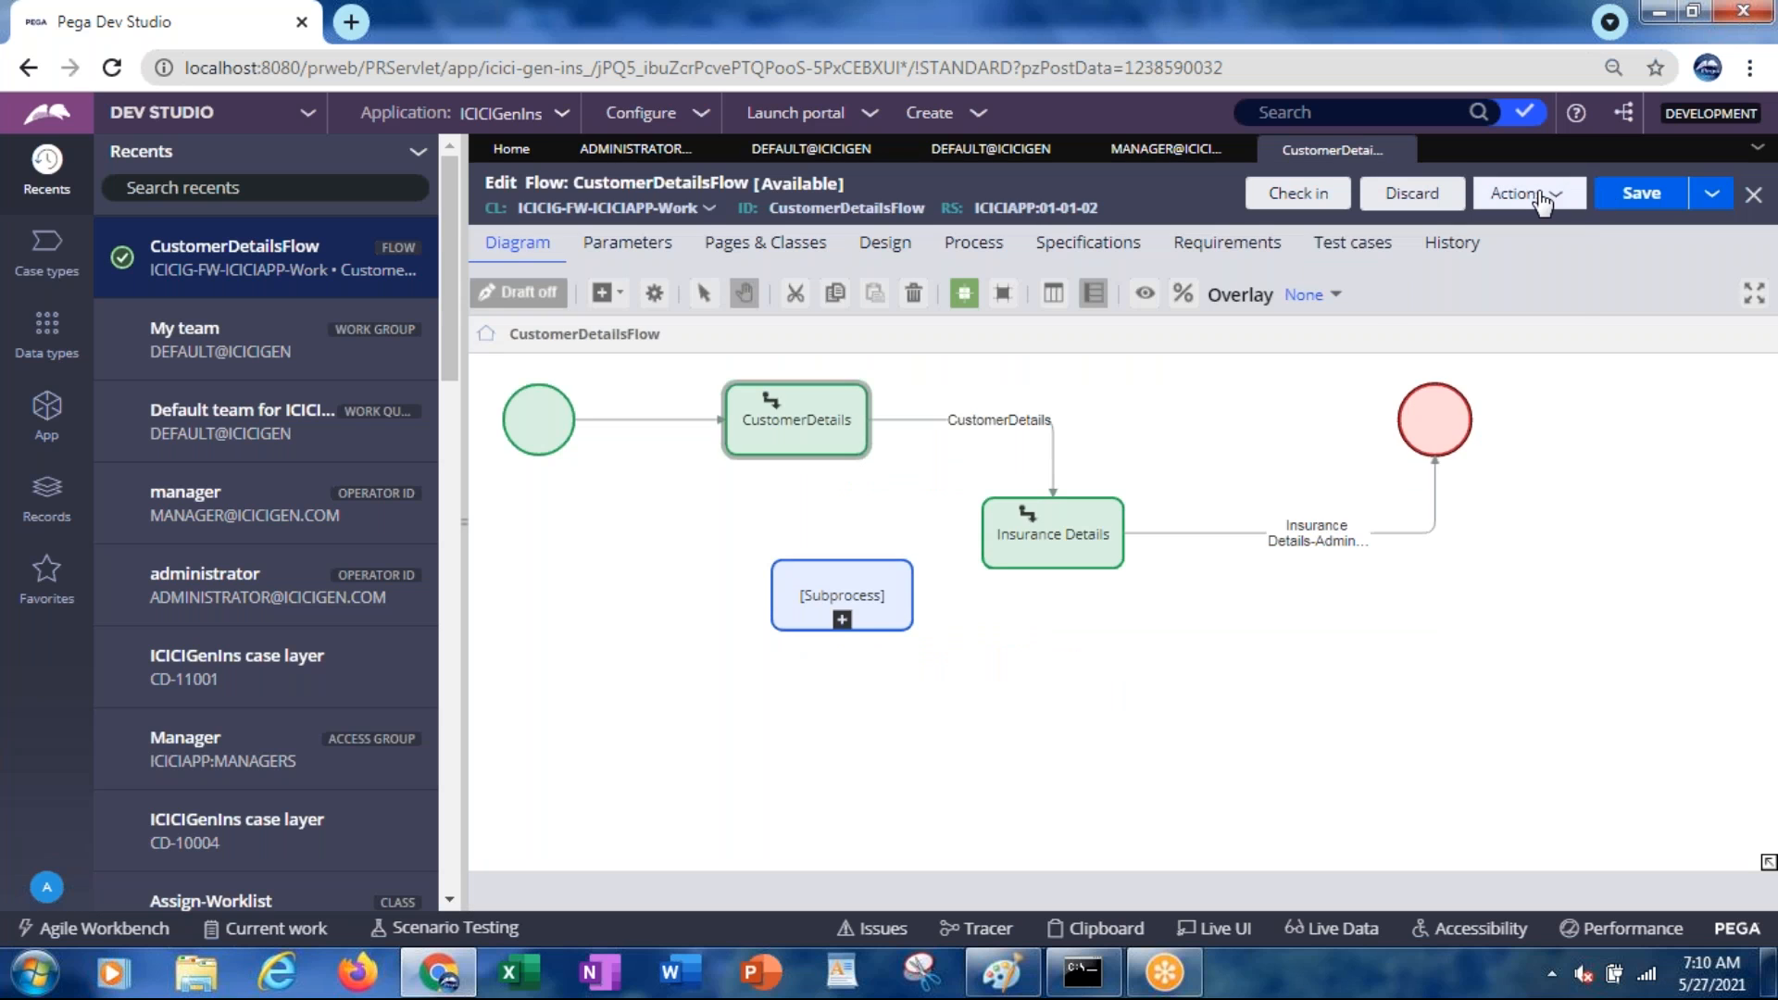
{"action": "left_click", "coordinate": [1540, 197]}
{"action": "left_click", "coordinate": [1408, 232]}
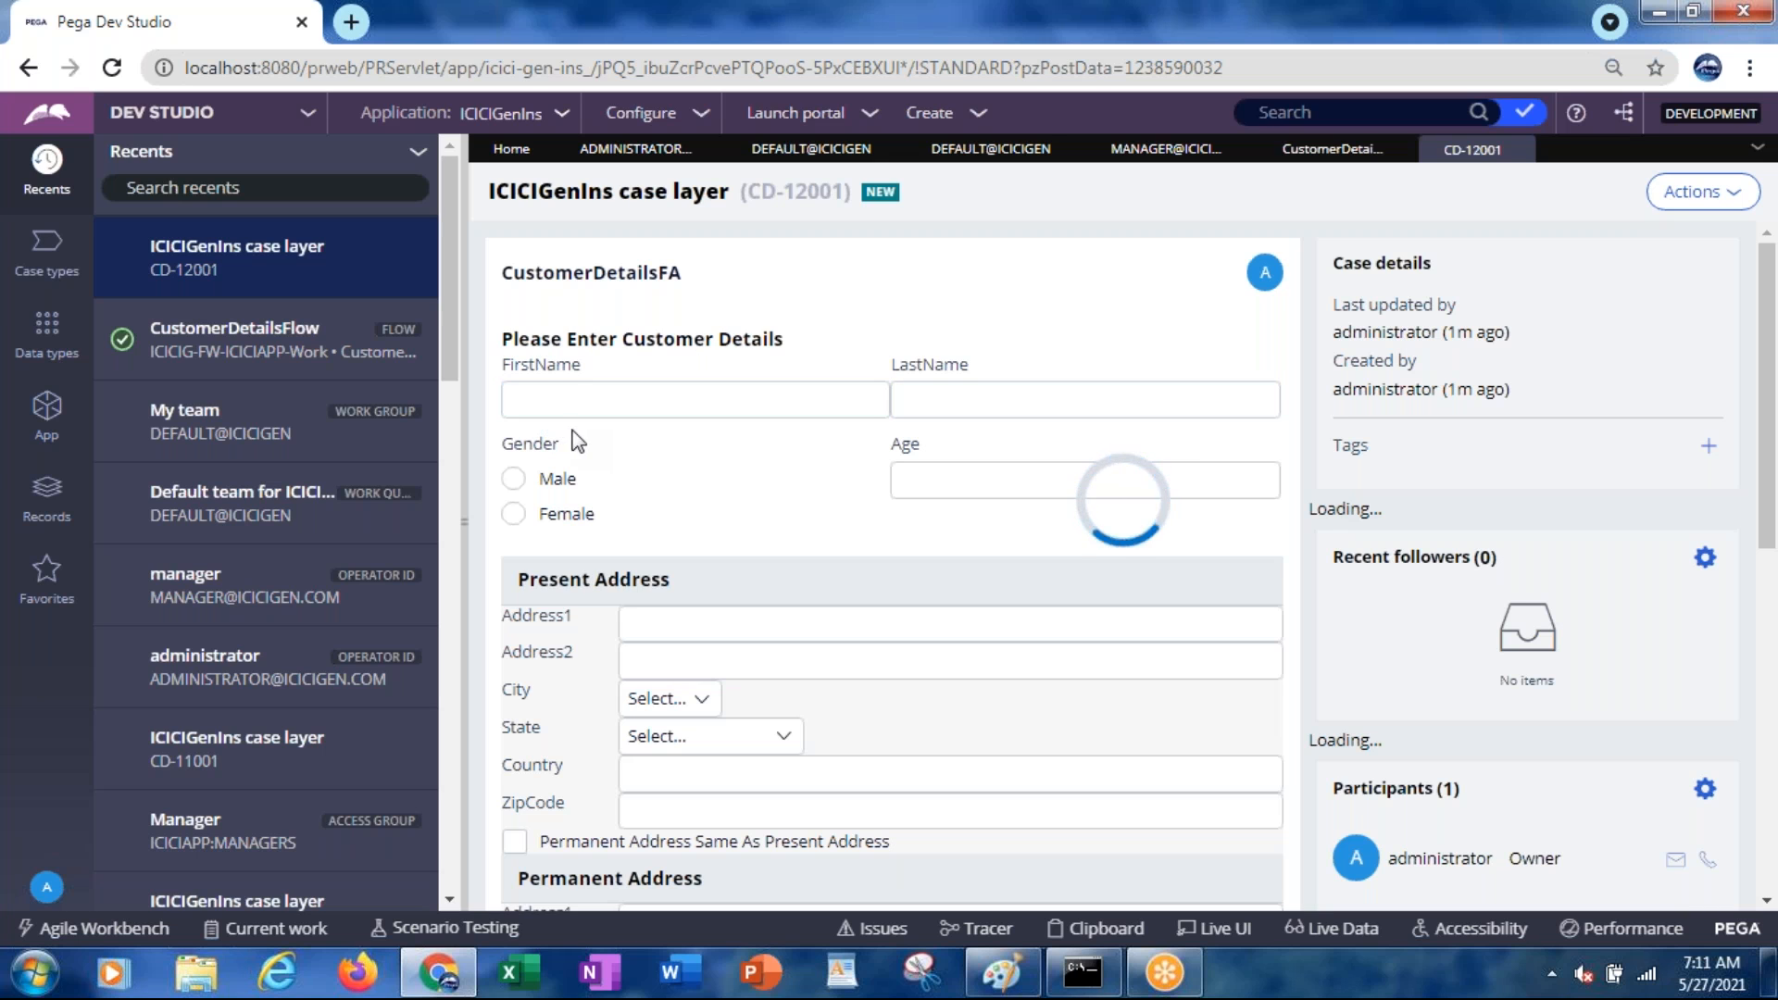
Submit the CD-12001 form with first name abc, last name xyz and zip code 111111
{"action": "left_click", "coordinate": [609, 398]}
{"action": "type", "text": "abc"}
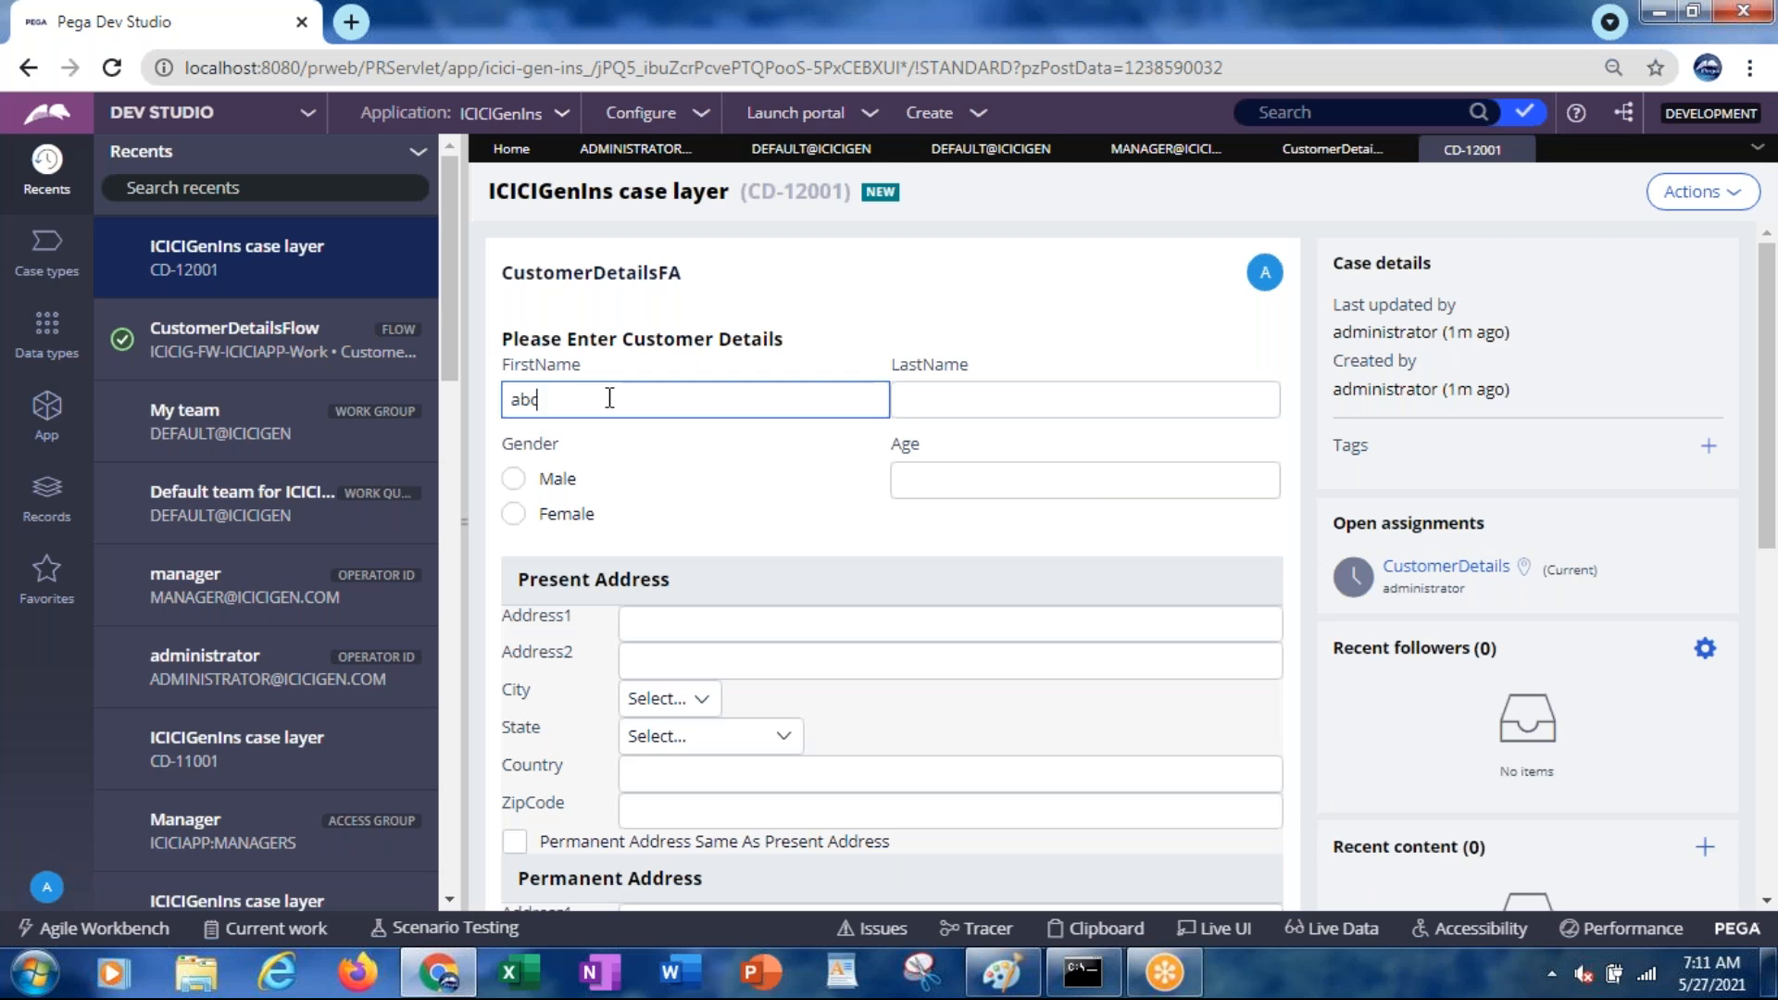
{"action": "key", "text": "Tab"}
{"action": "type", "text": "xyz"}
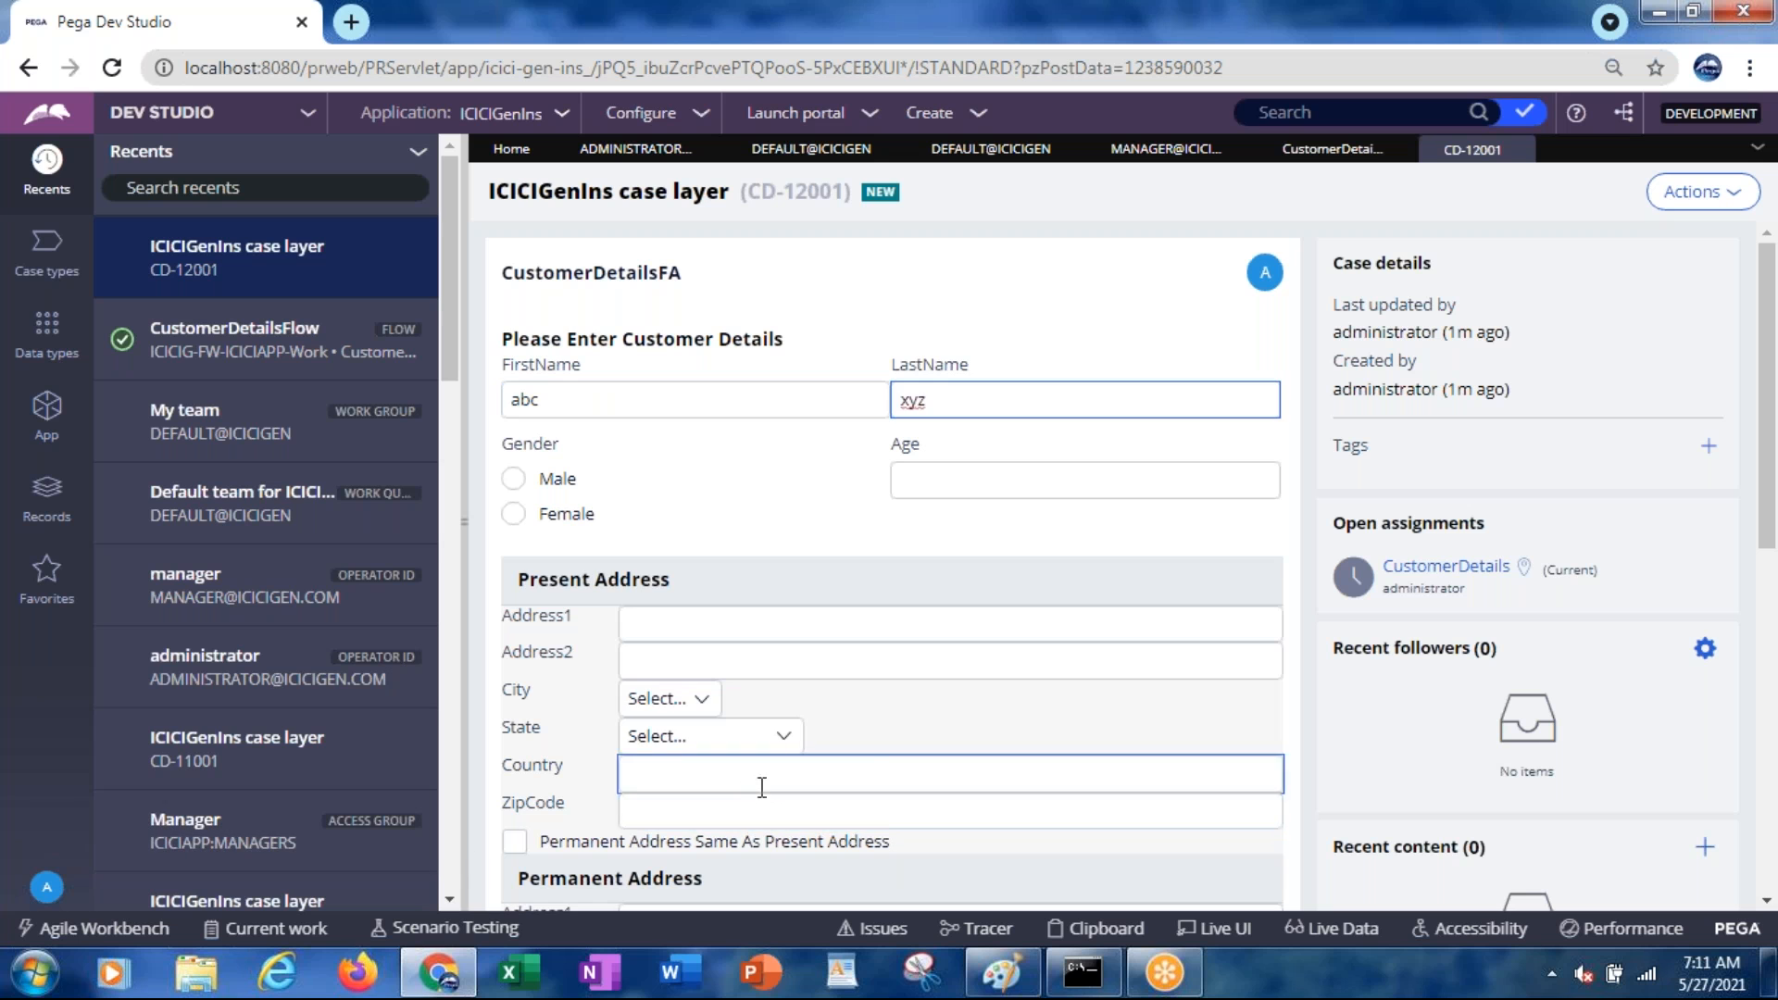
{"action": "left_click", "coordinate": [737, 811]}
{"action": "type", "text": "111111"}
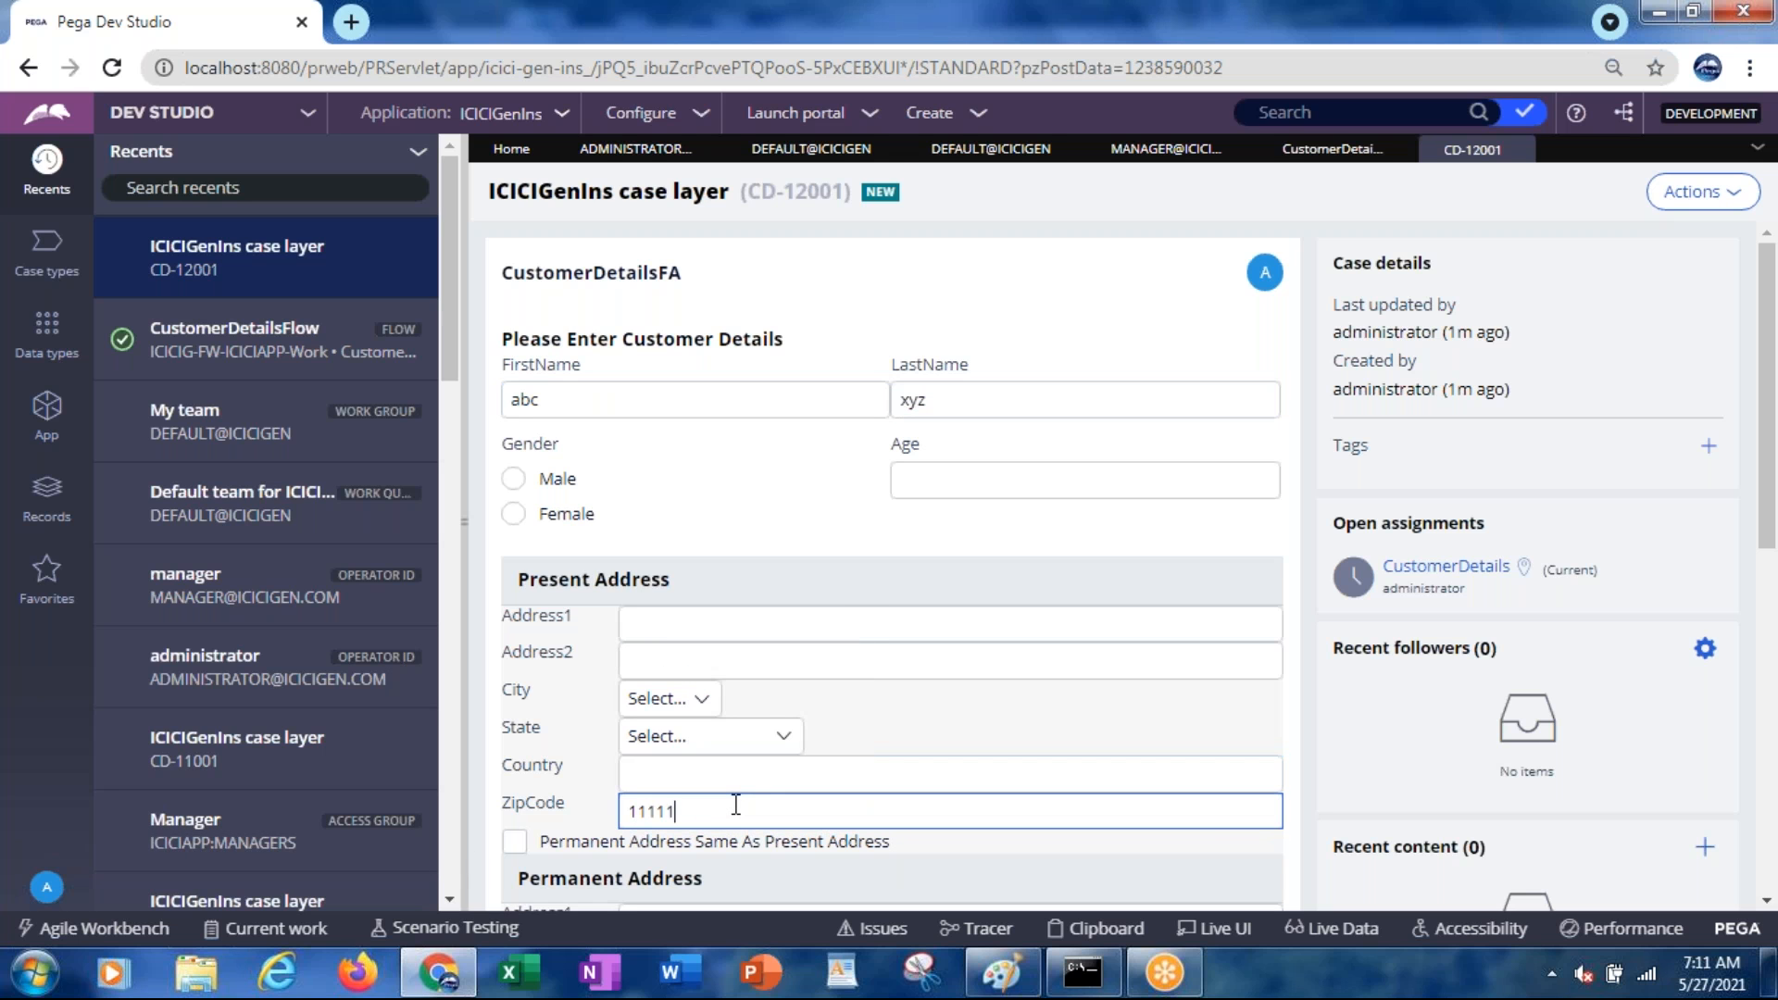
{"action": "left_click_drag", "start_coordinate": [1768, 416], "coordinate": [1733, 619]}
{"action": "left_click", "coordinate": [1214, 709]}
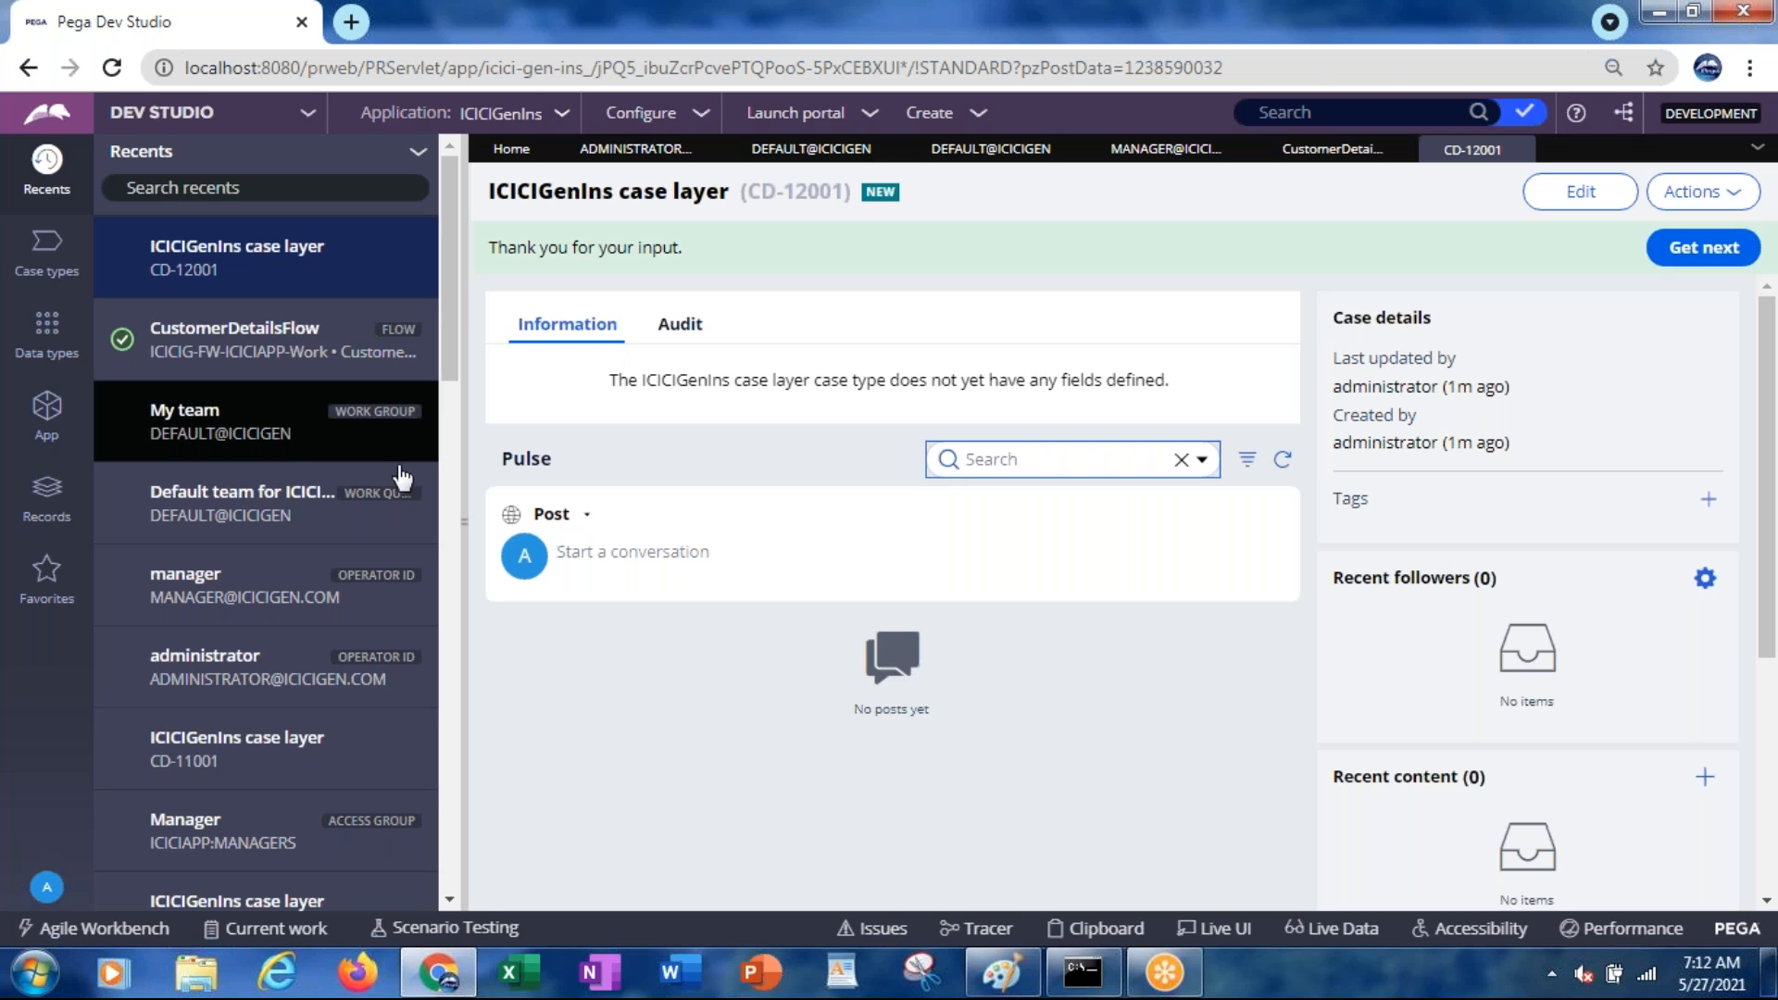
Launch Internet Explorer and load the pasted localhost PRServlet address
{"action": "left_click", "coordinate": [285, 980]}
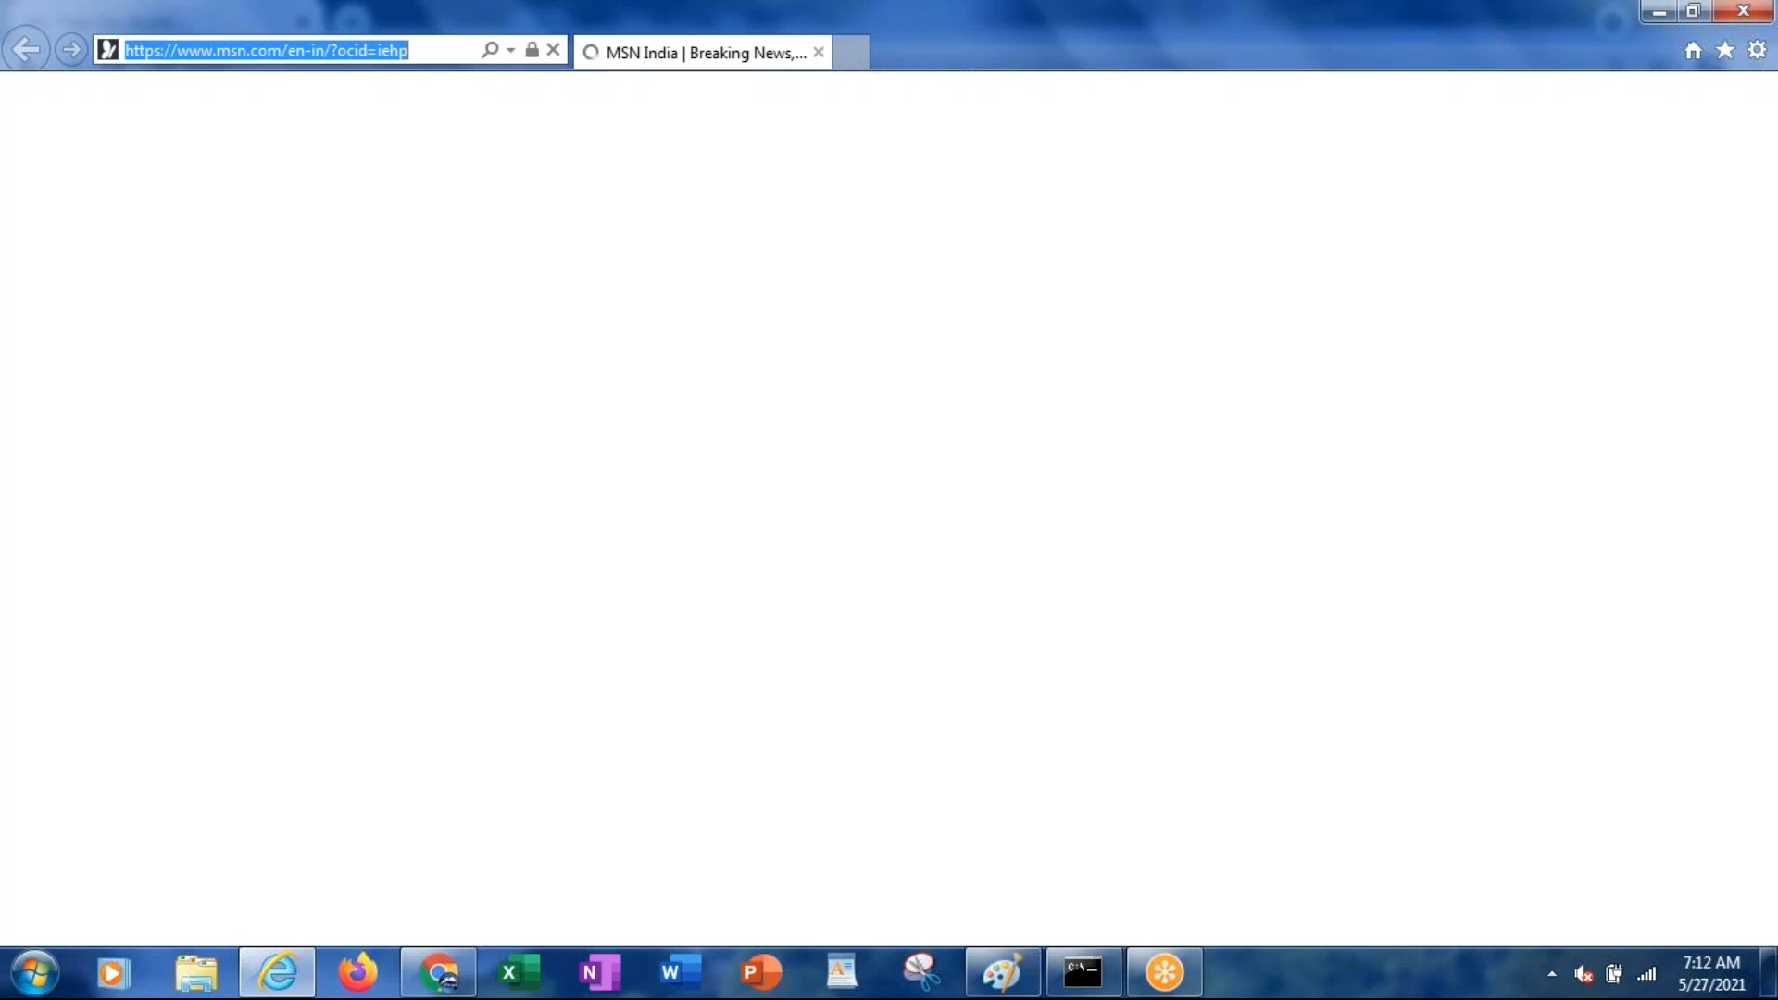
{"action": "key", "text": "ctrl+v"}
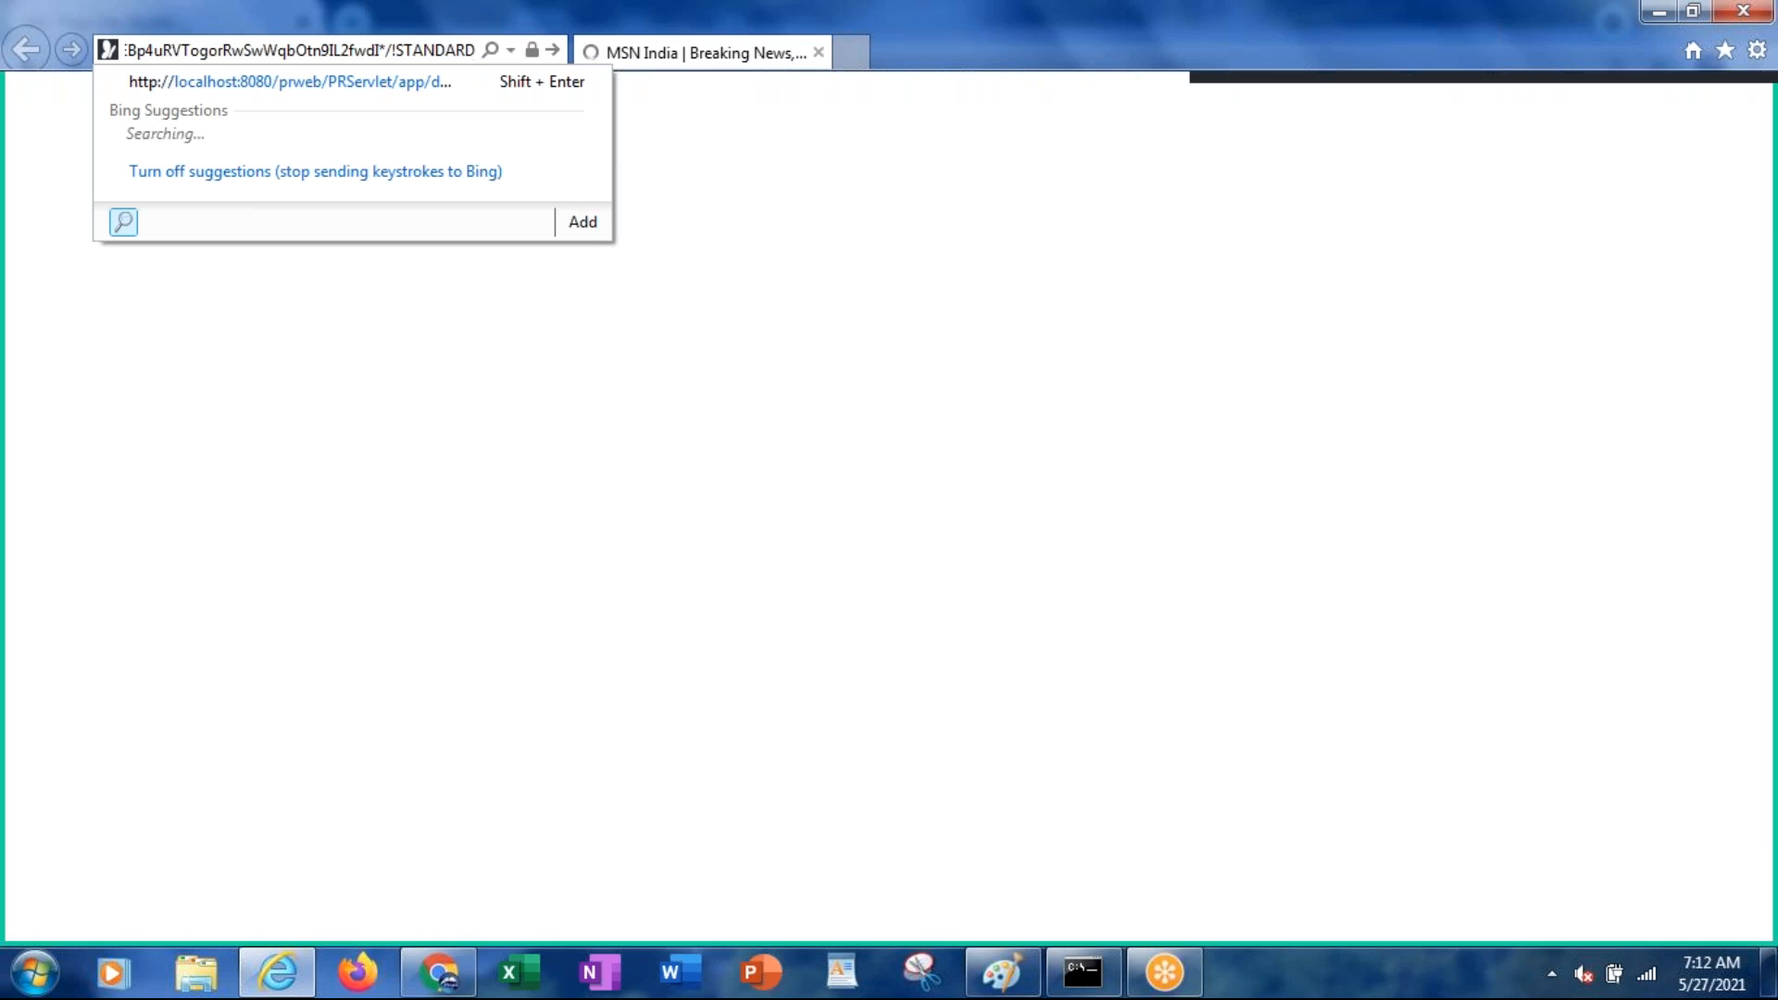
{"action": "key", "text": "Return"}
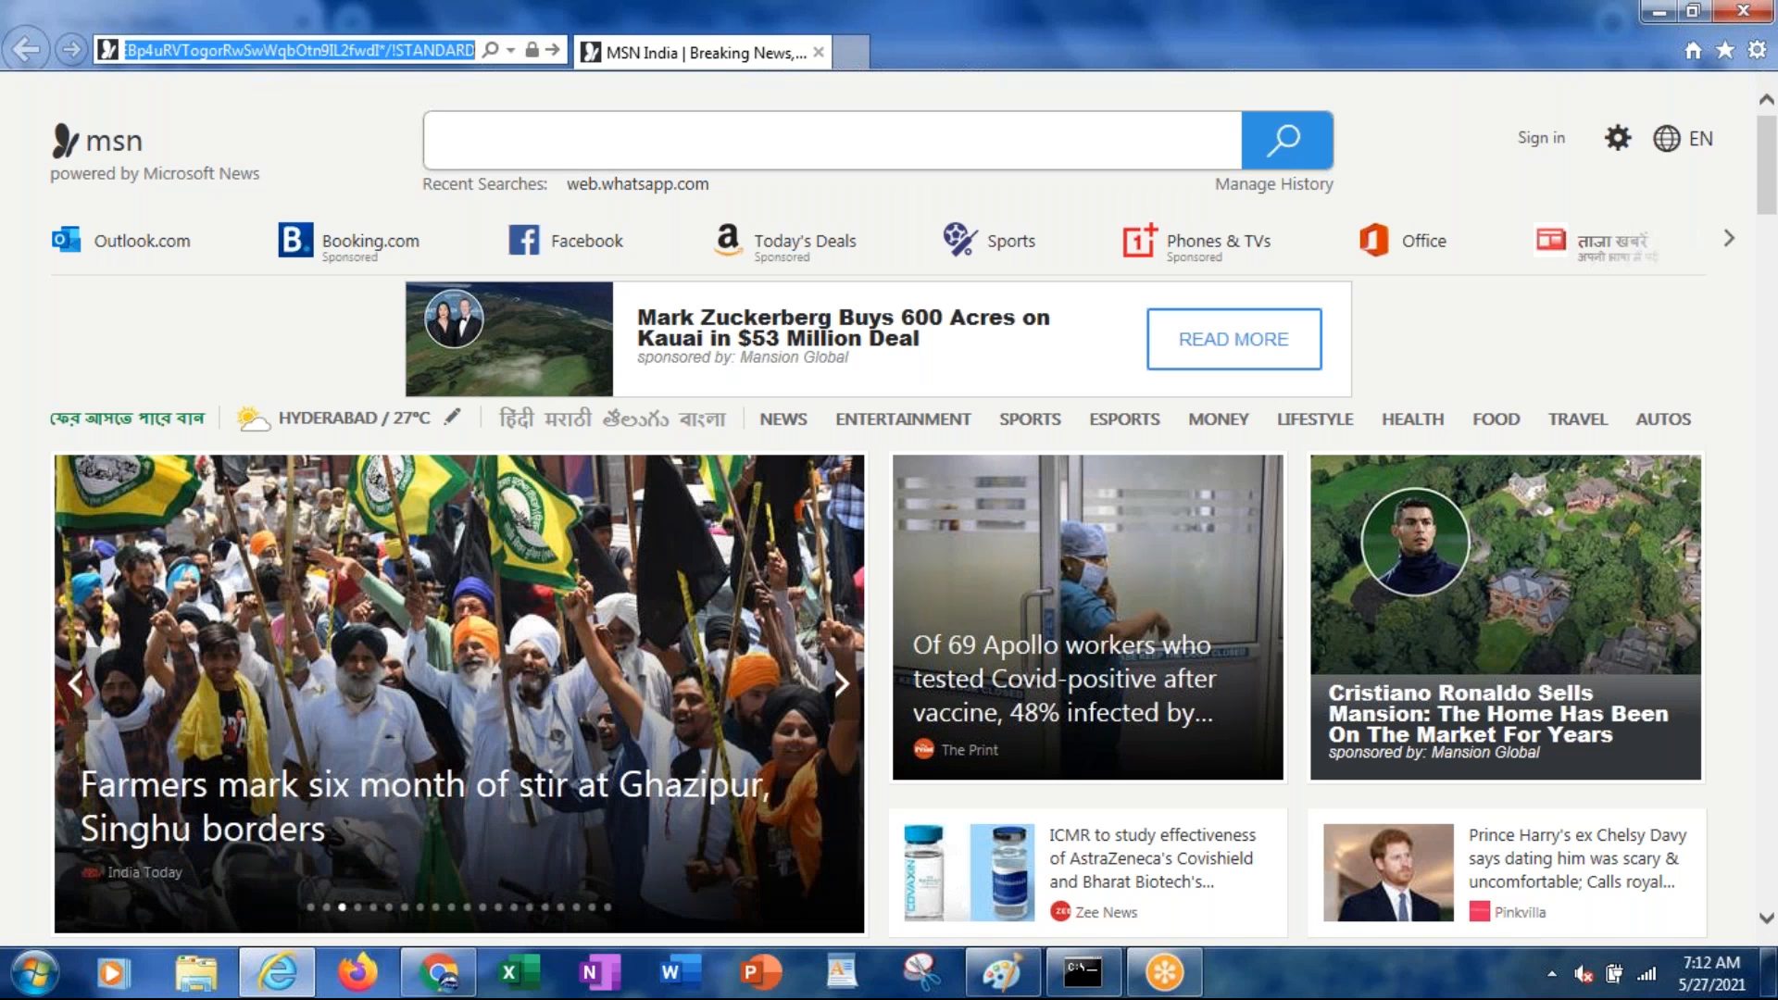
{"action": "key", "text": "Return"}
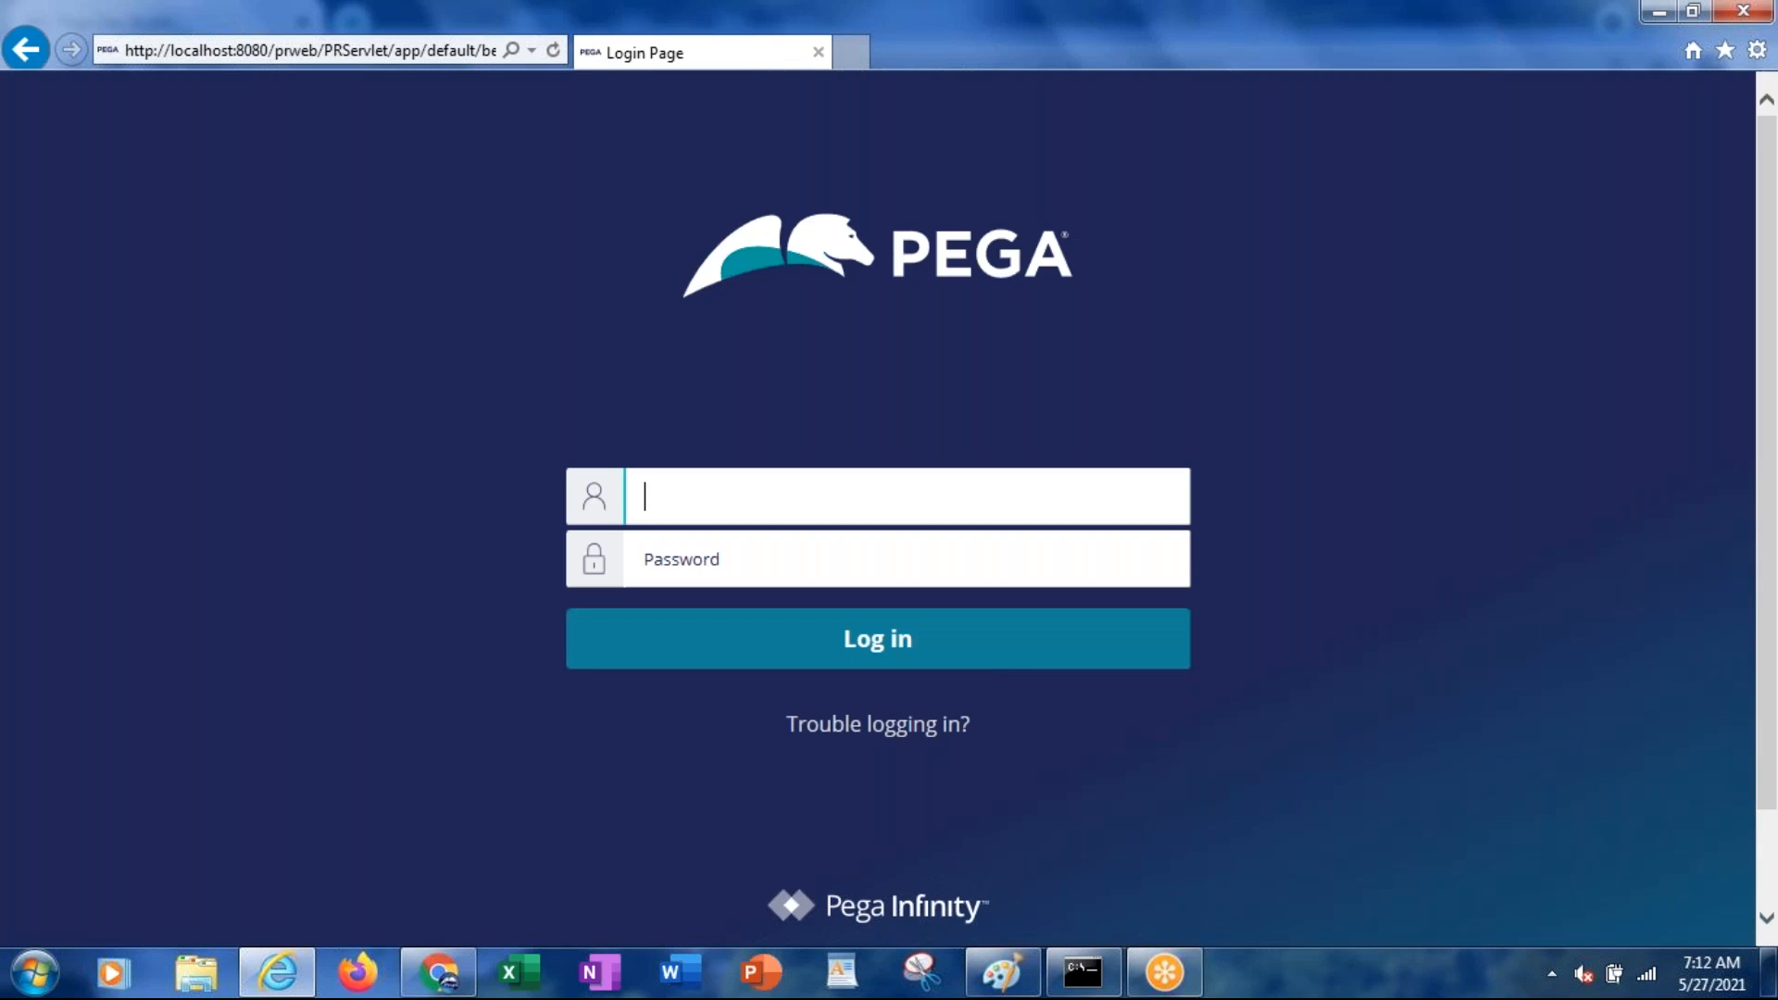
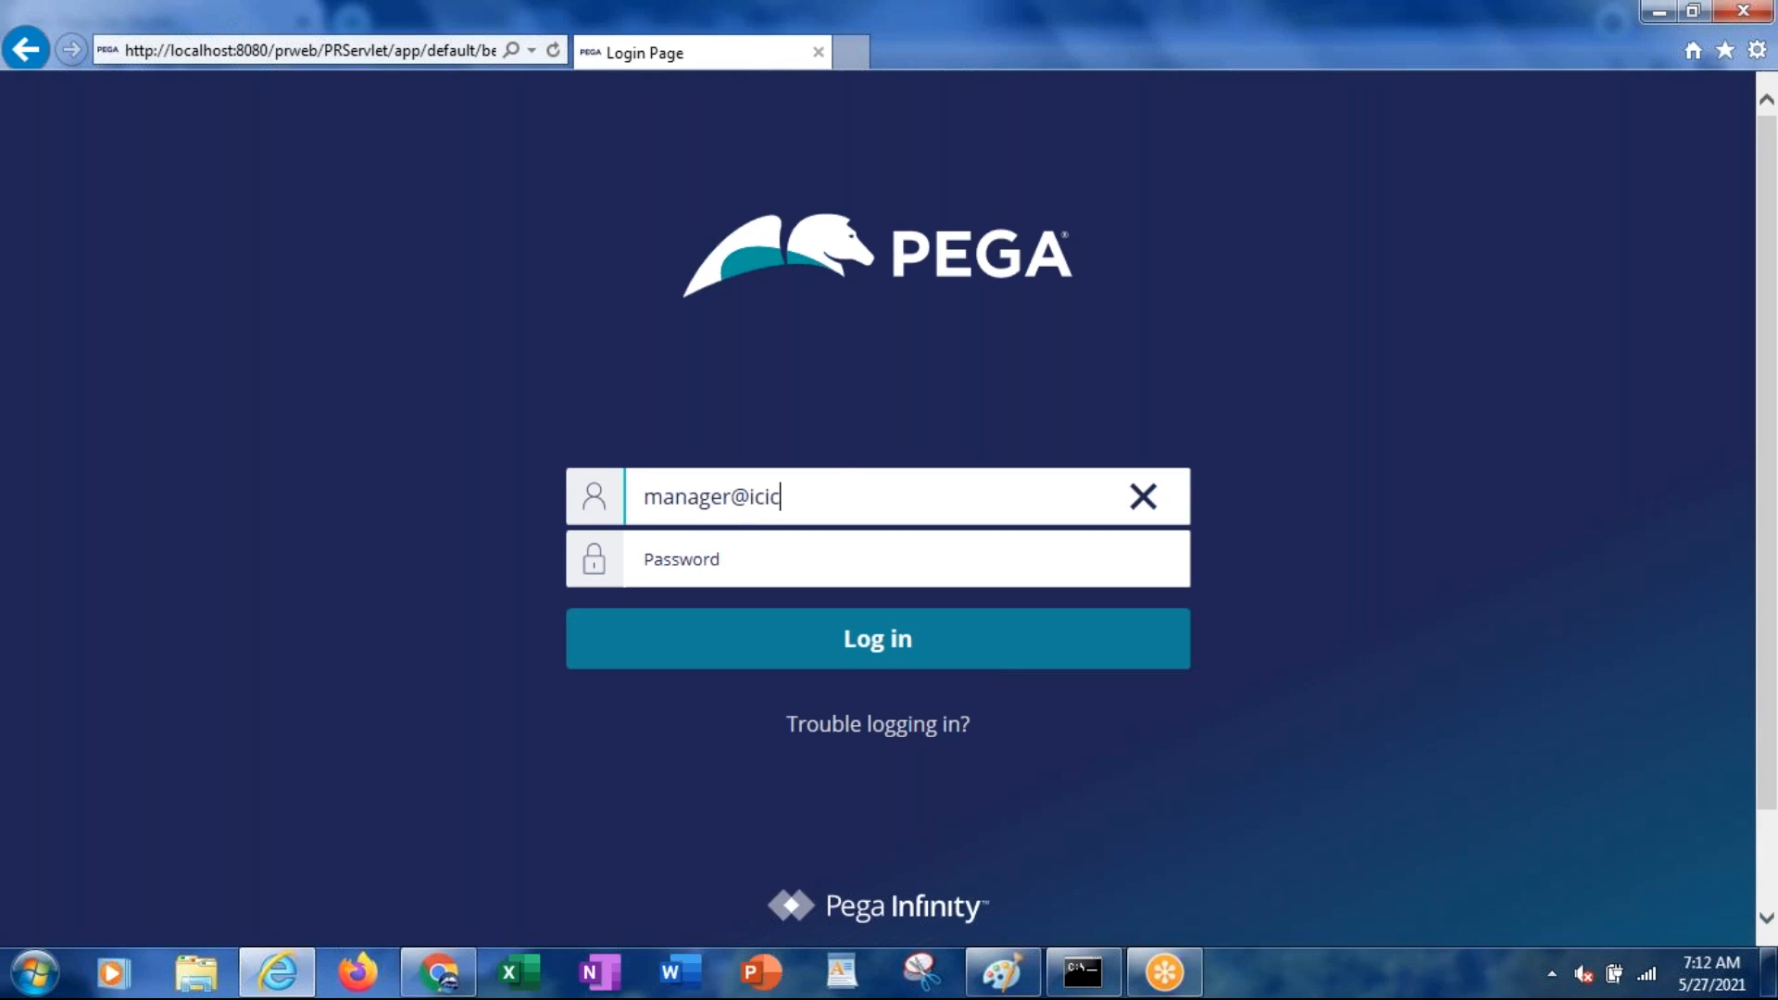
Log in to Pega with the manager operator's username and password
{"action": "key", "text": "Tab"}
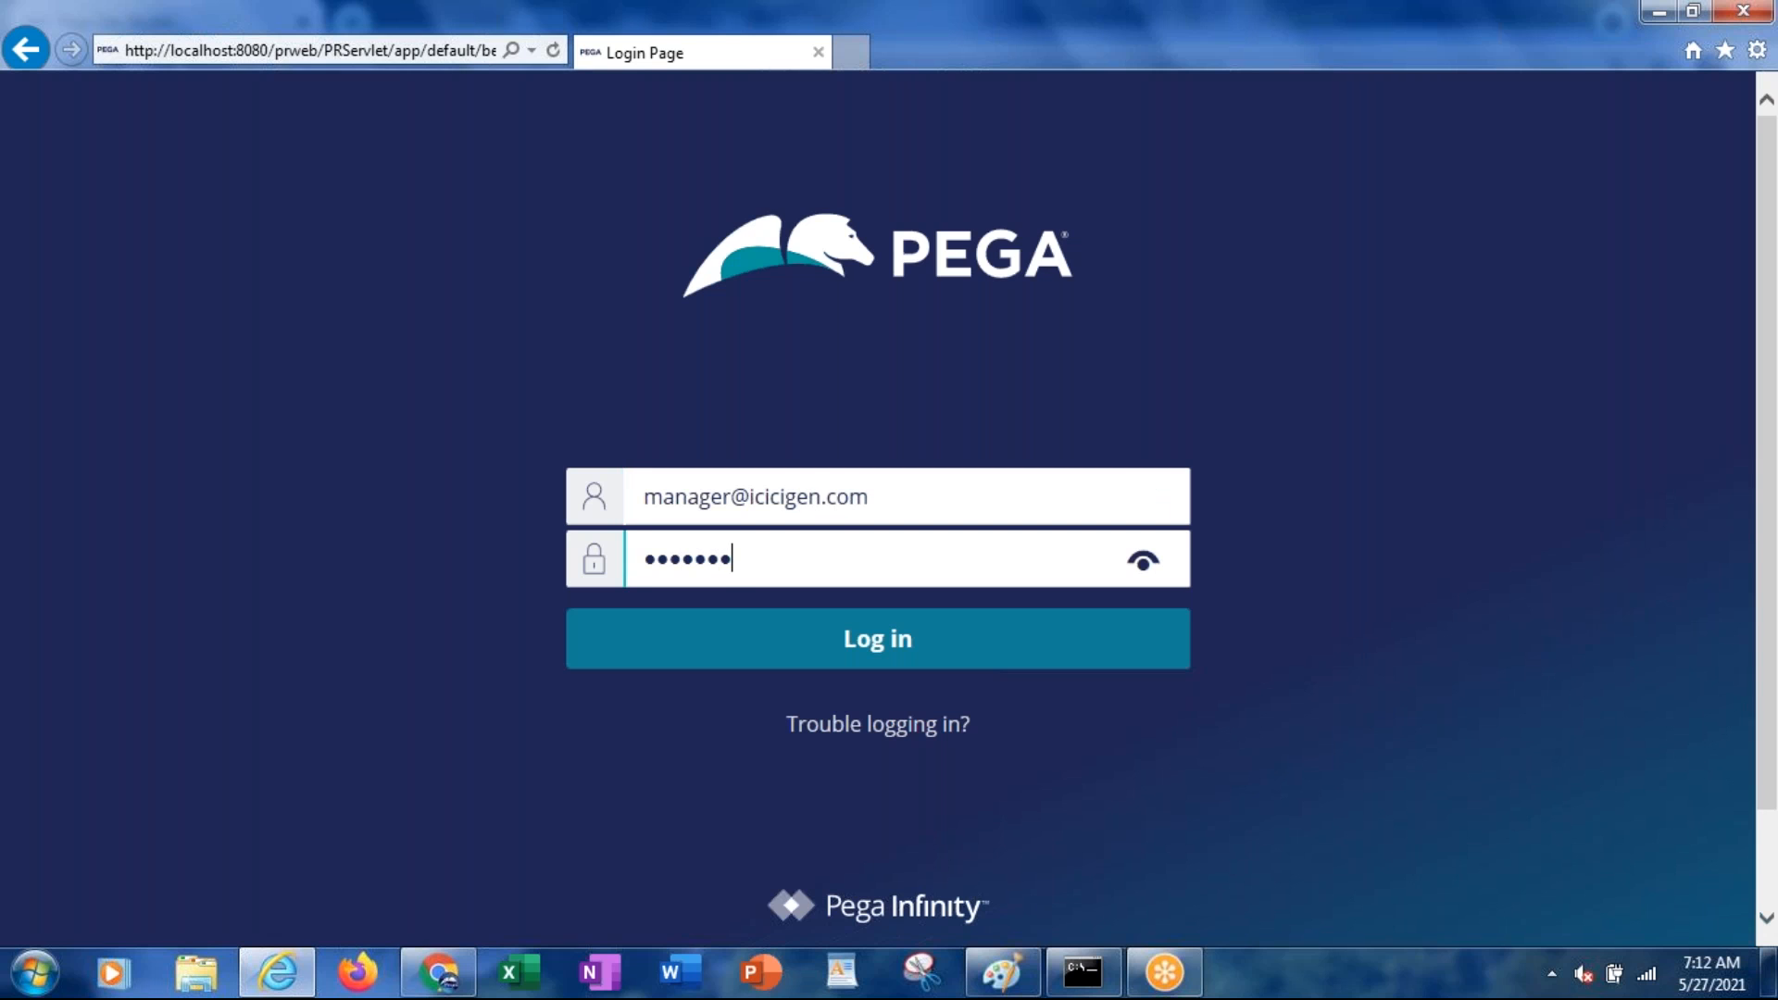
{"action": "key", "text": "Return"}
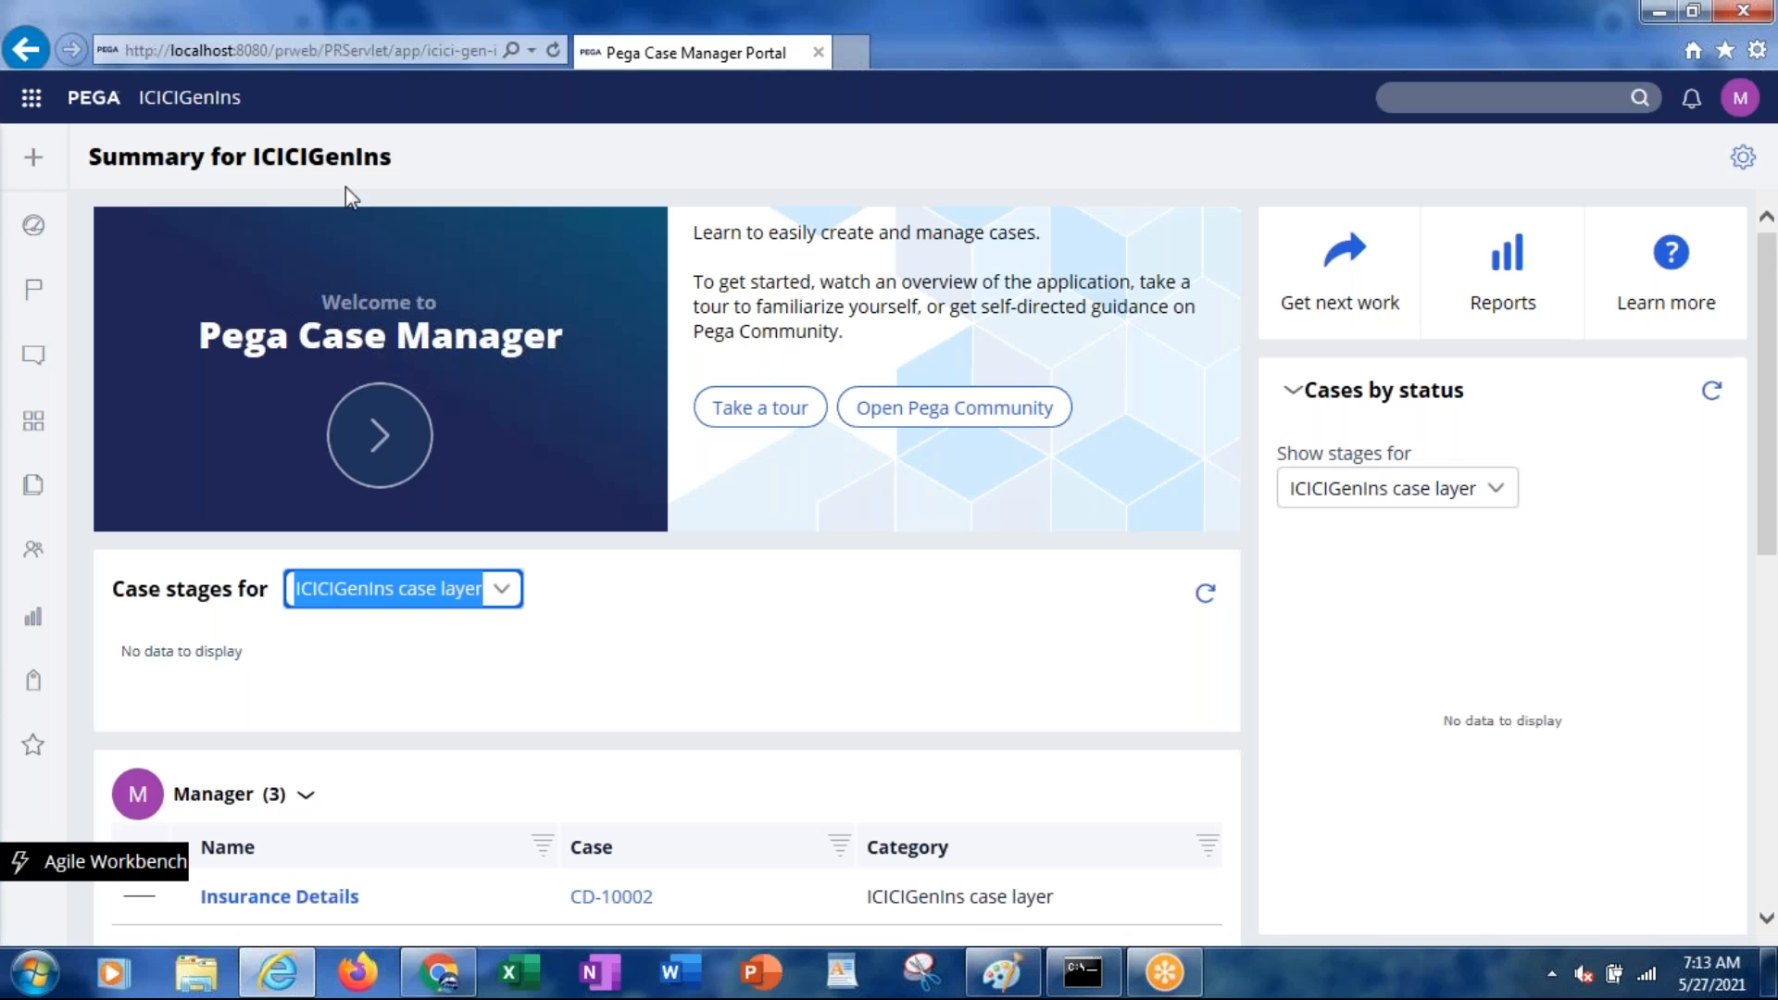
Check the portal summary, then open the manager operator's record in Dev Studio
{"action": "mouse_move", "coordinate": [37, 159]}
{"action": "left_click_drag", "start_coordinate": [1769, 459], "coordinate": [1769, 526]}
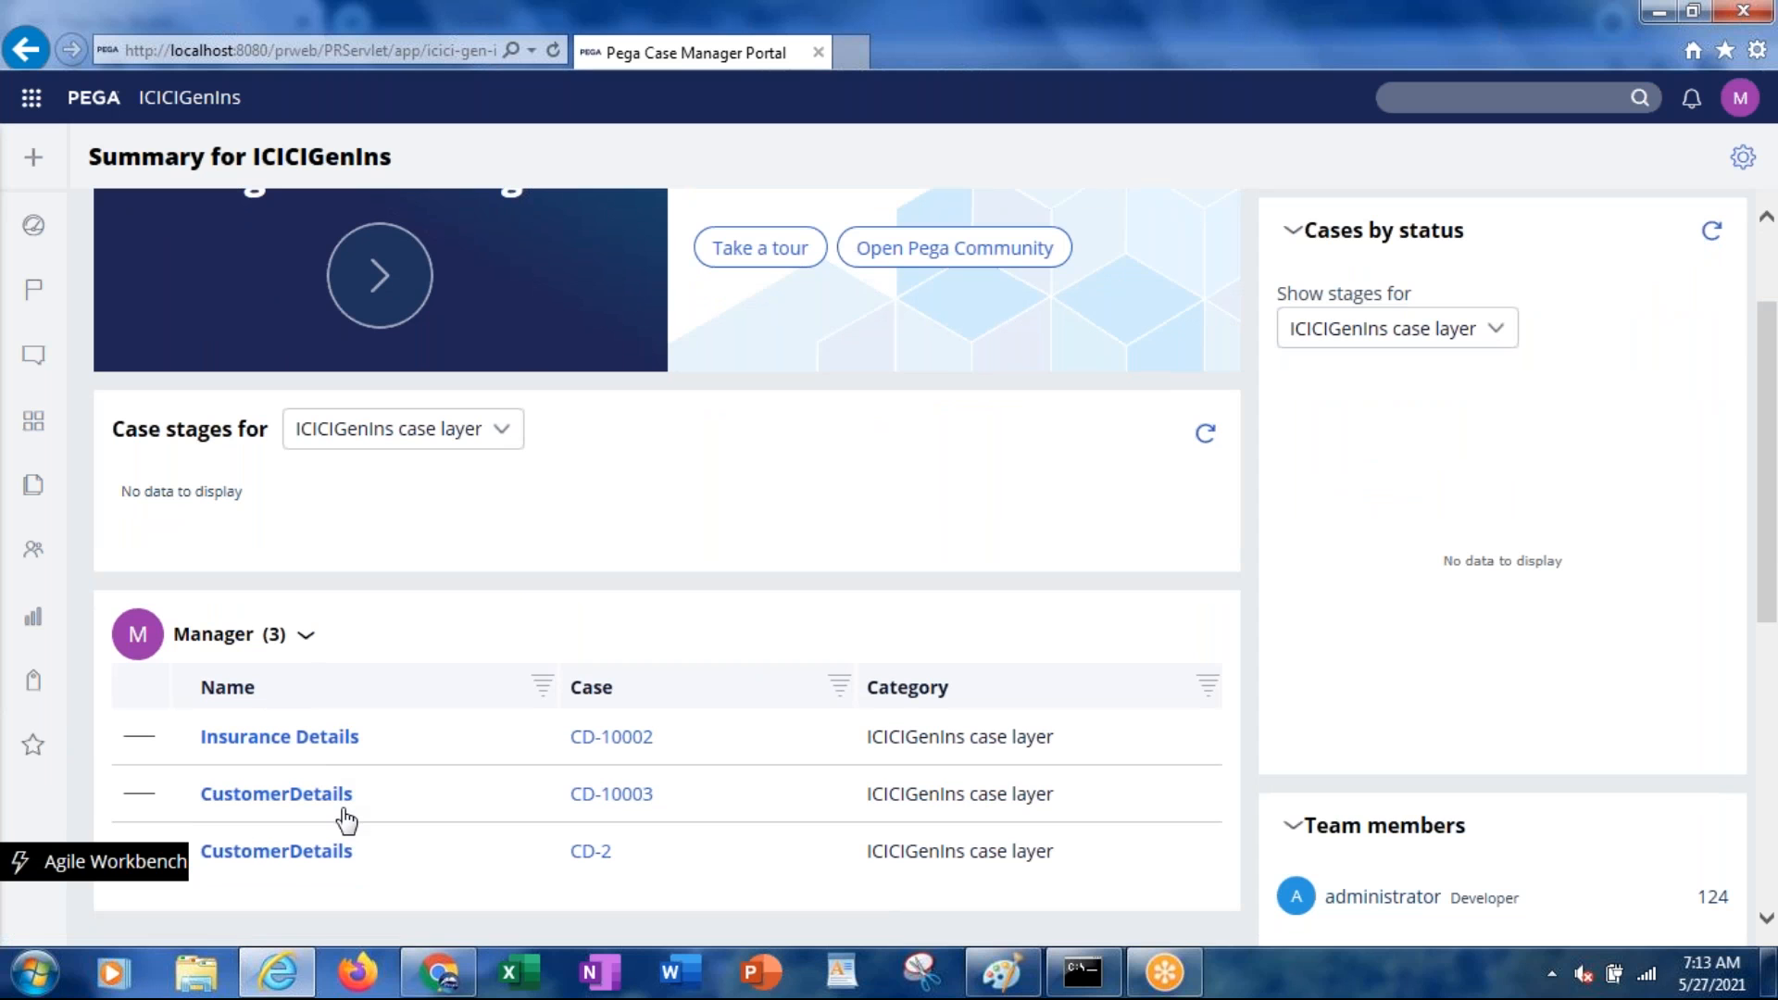
{"action": "key", "text": "alt+Tab"}
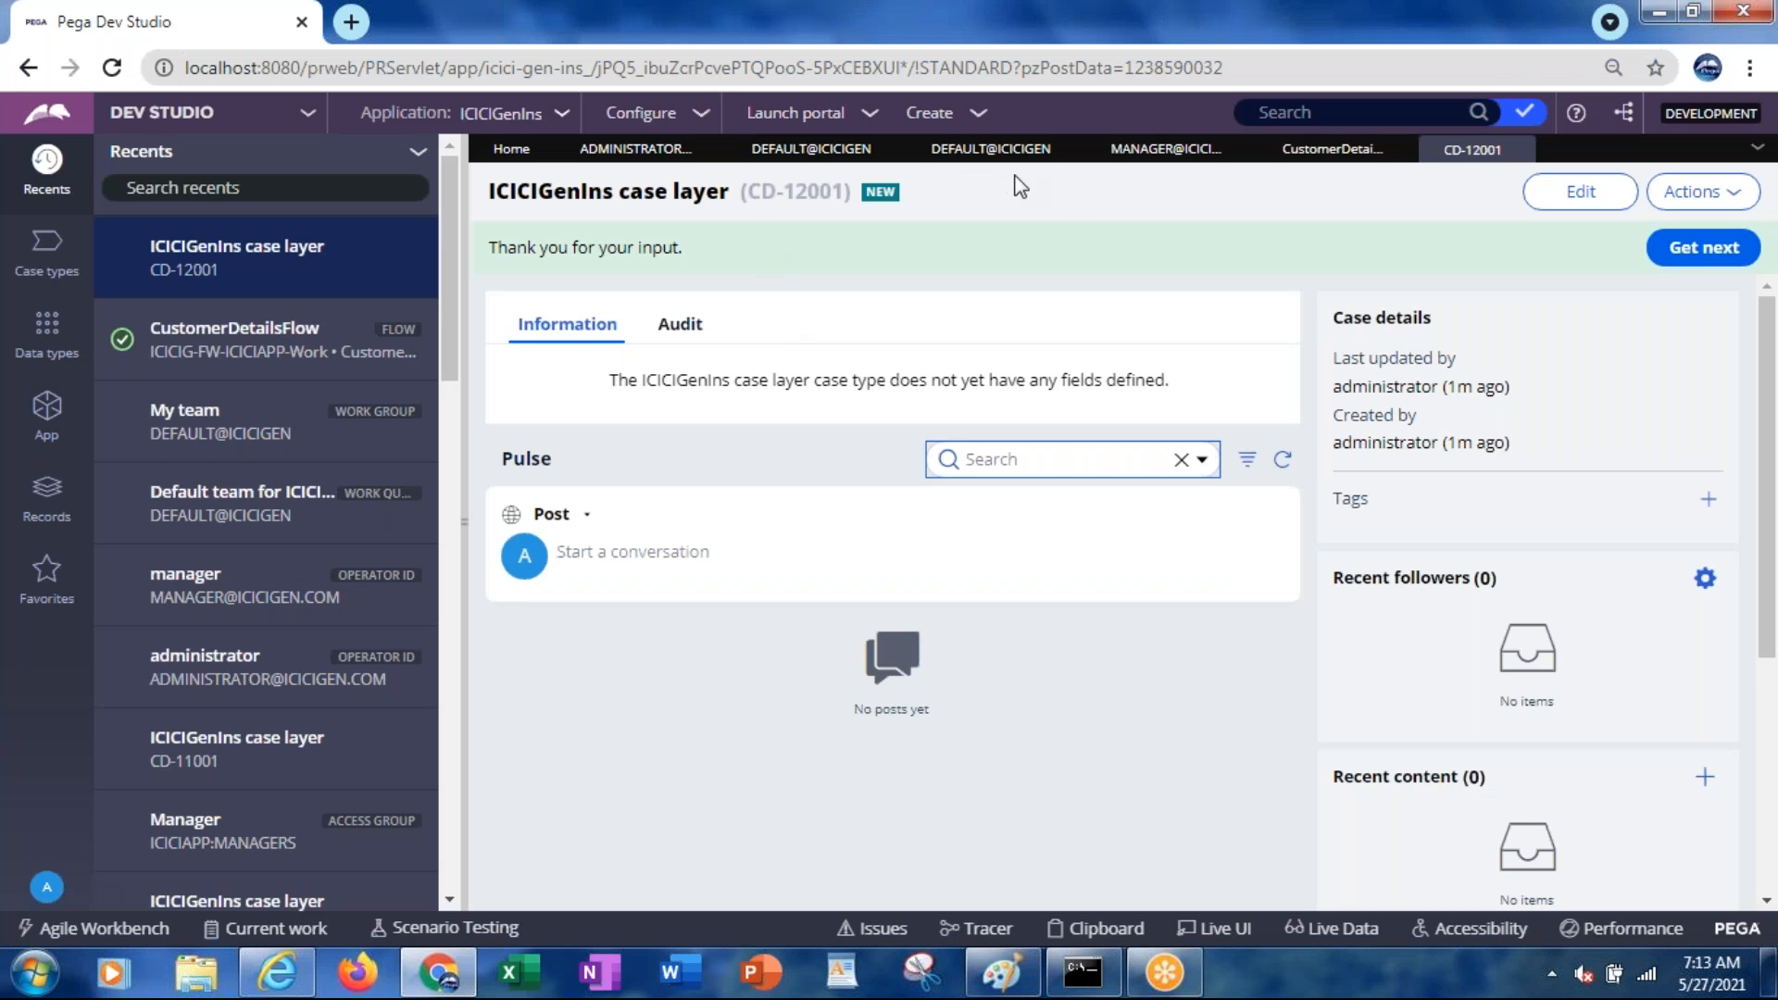
{"action": "left_click", "coordinate": [1155, 155]}
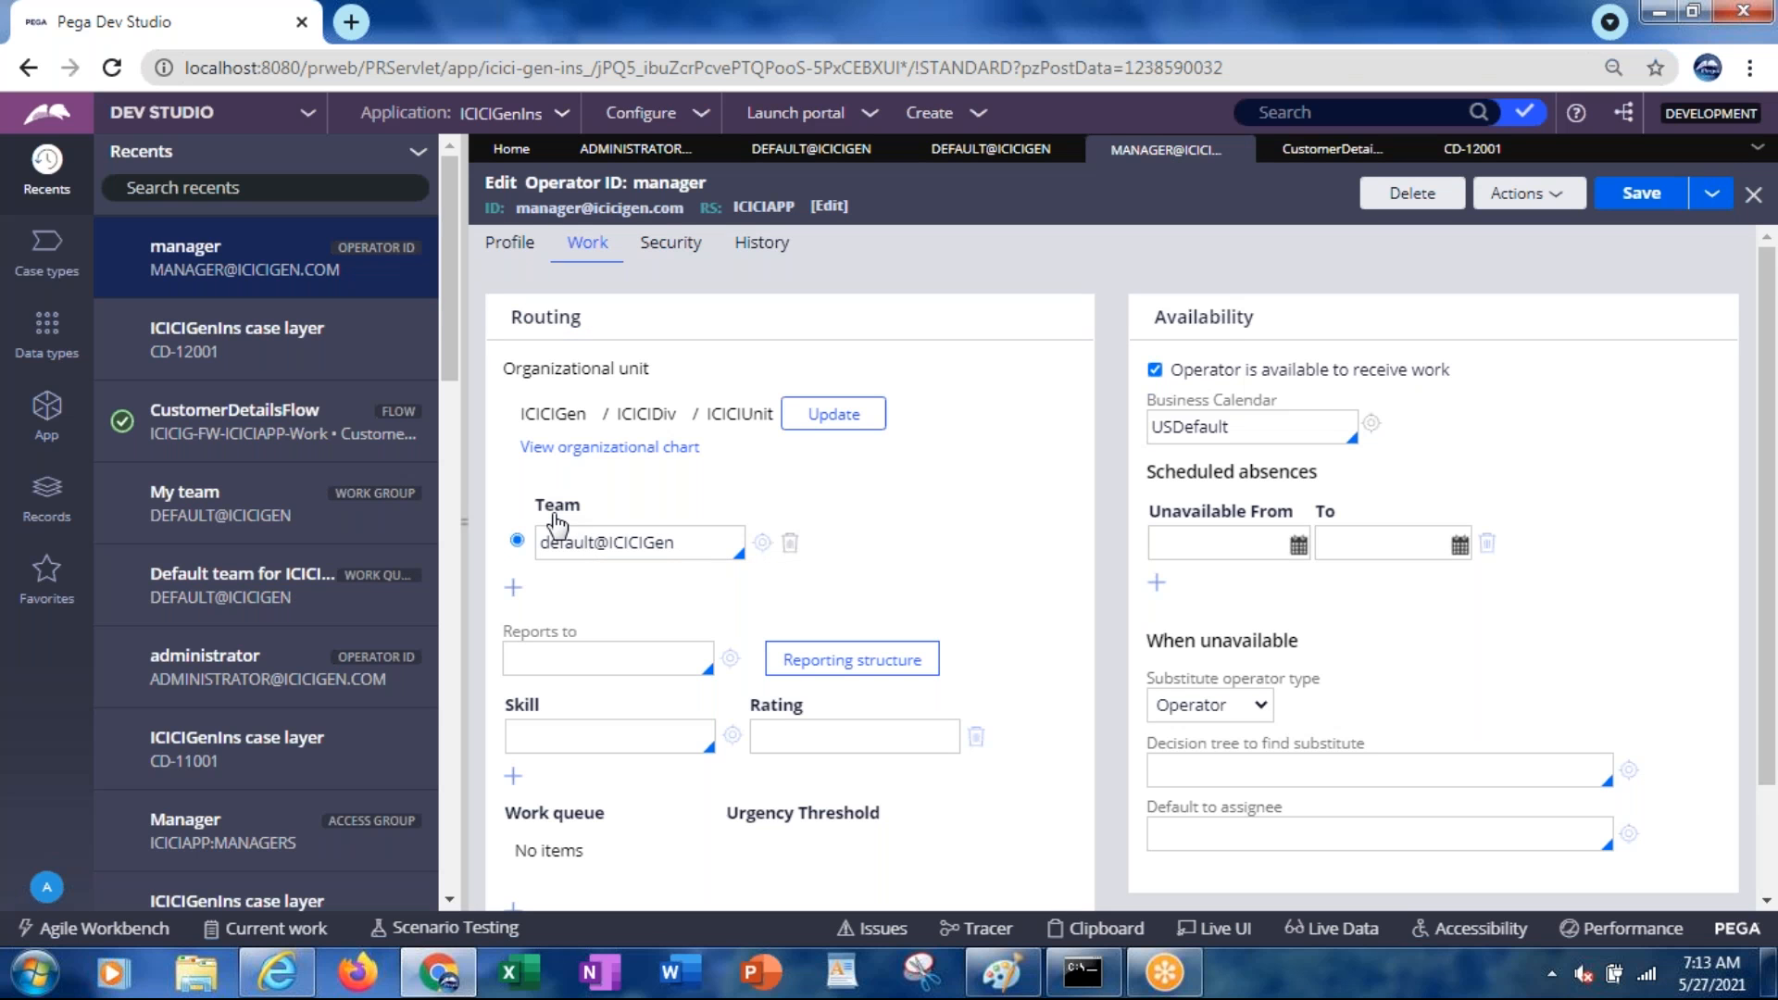
Open the Default team for ICICIGen queue listing CD-11001 and CD-12001, then return to Dev Studio
{"action": "key", "text": "alt+Tab"}
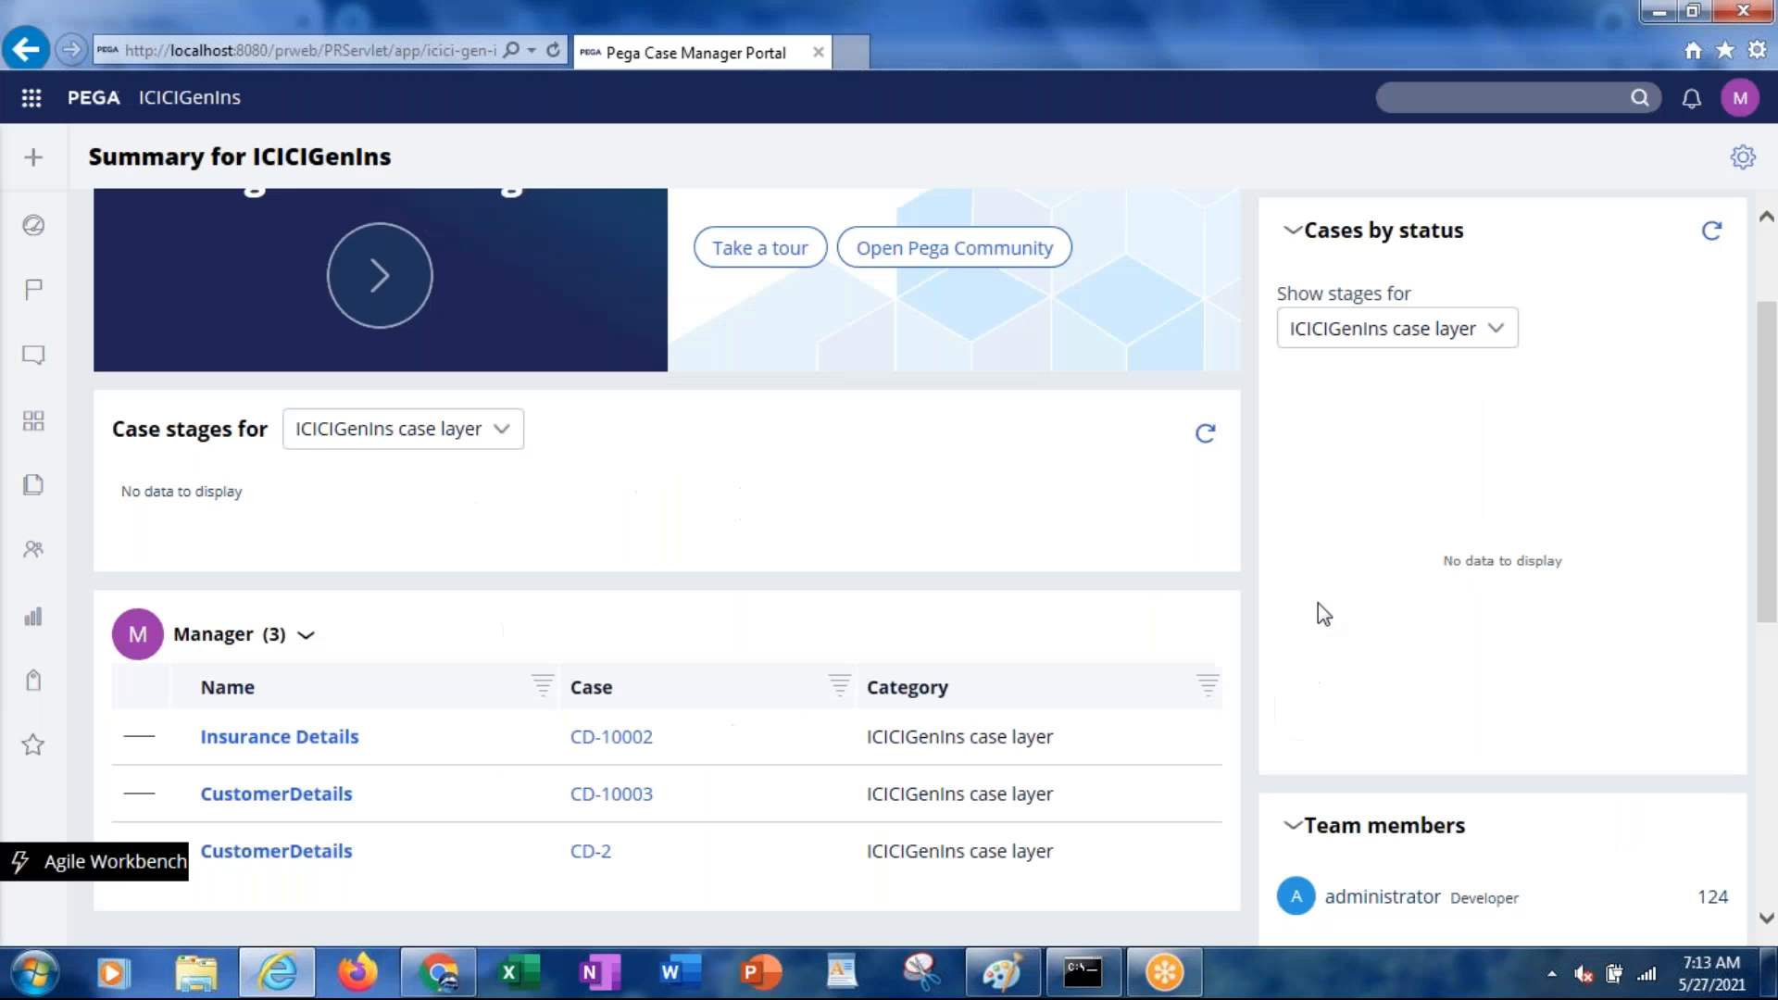
{"action": "left_click_drag", "start_coordinate": [1769, 501], "coordinate": [1770, 726]}
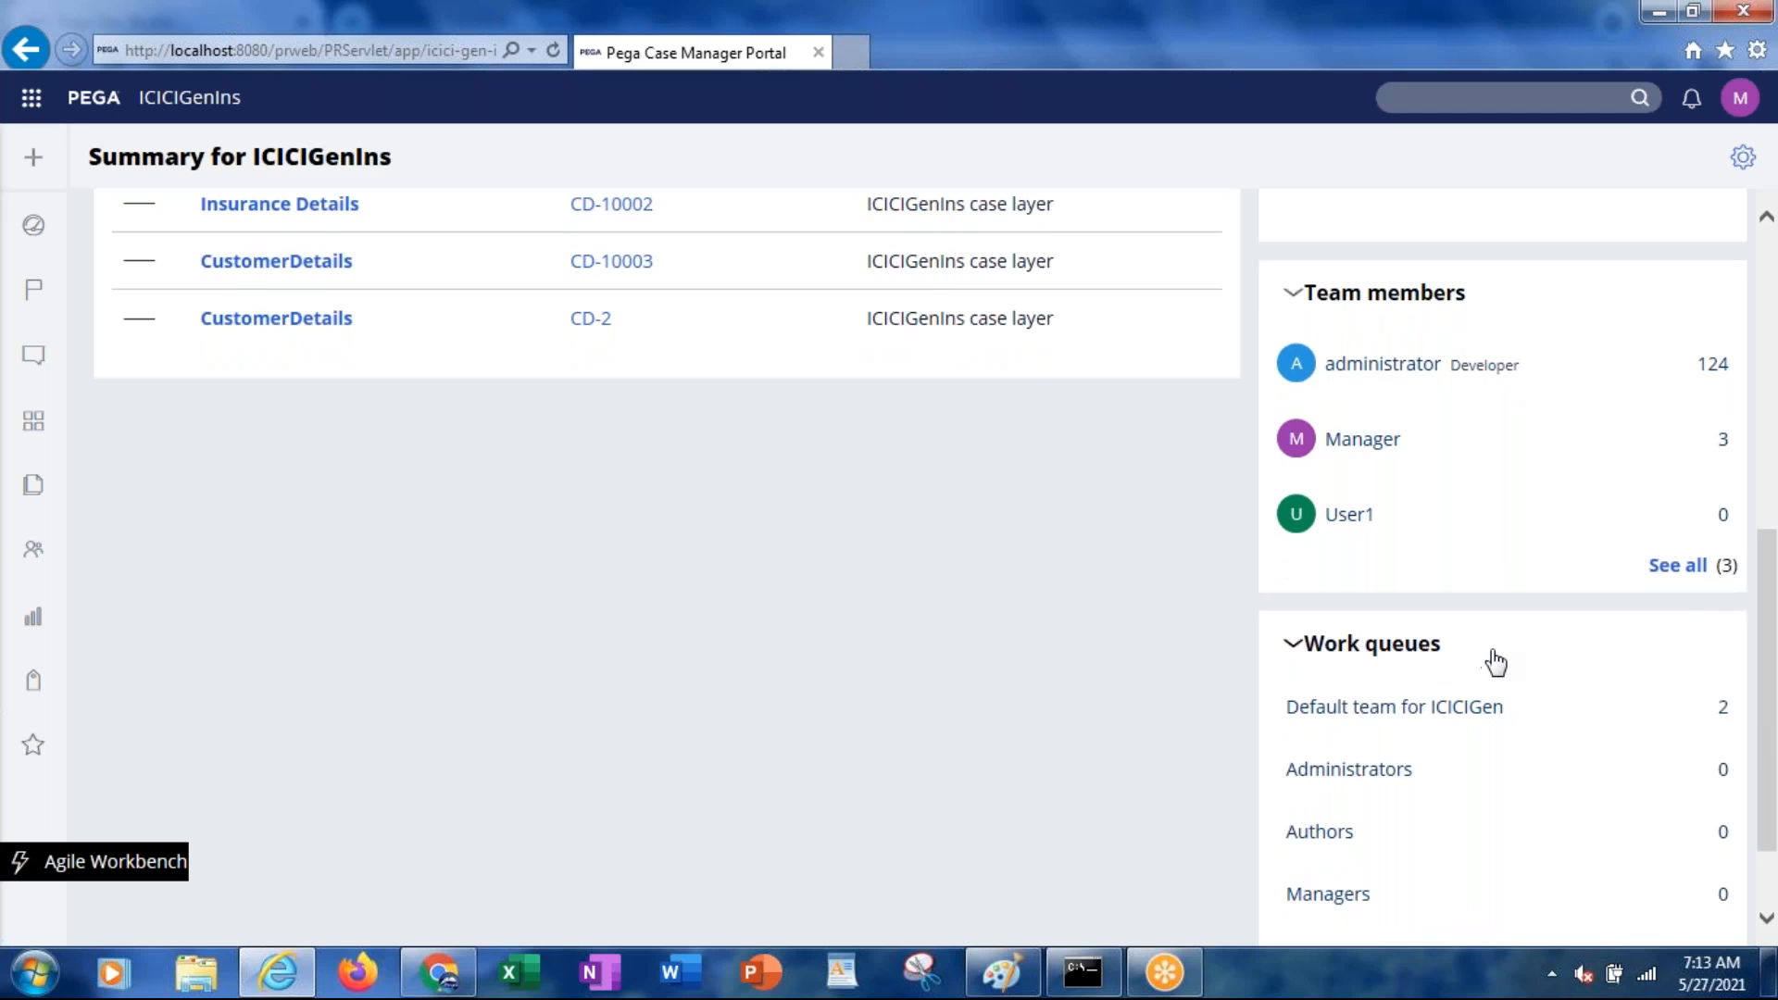
{"action": "left_click", "coordinate": [1350, 729]}
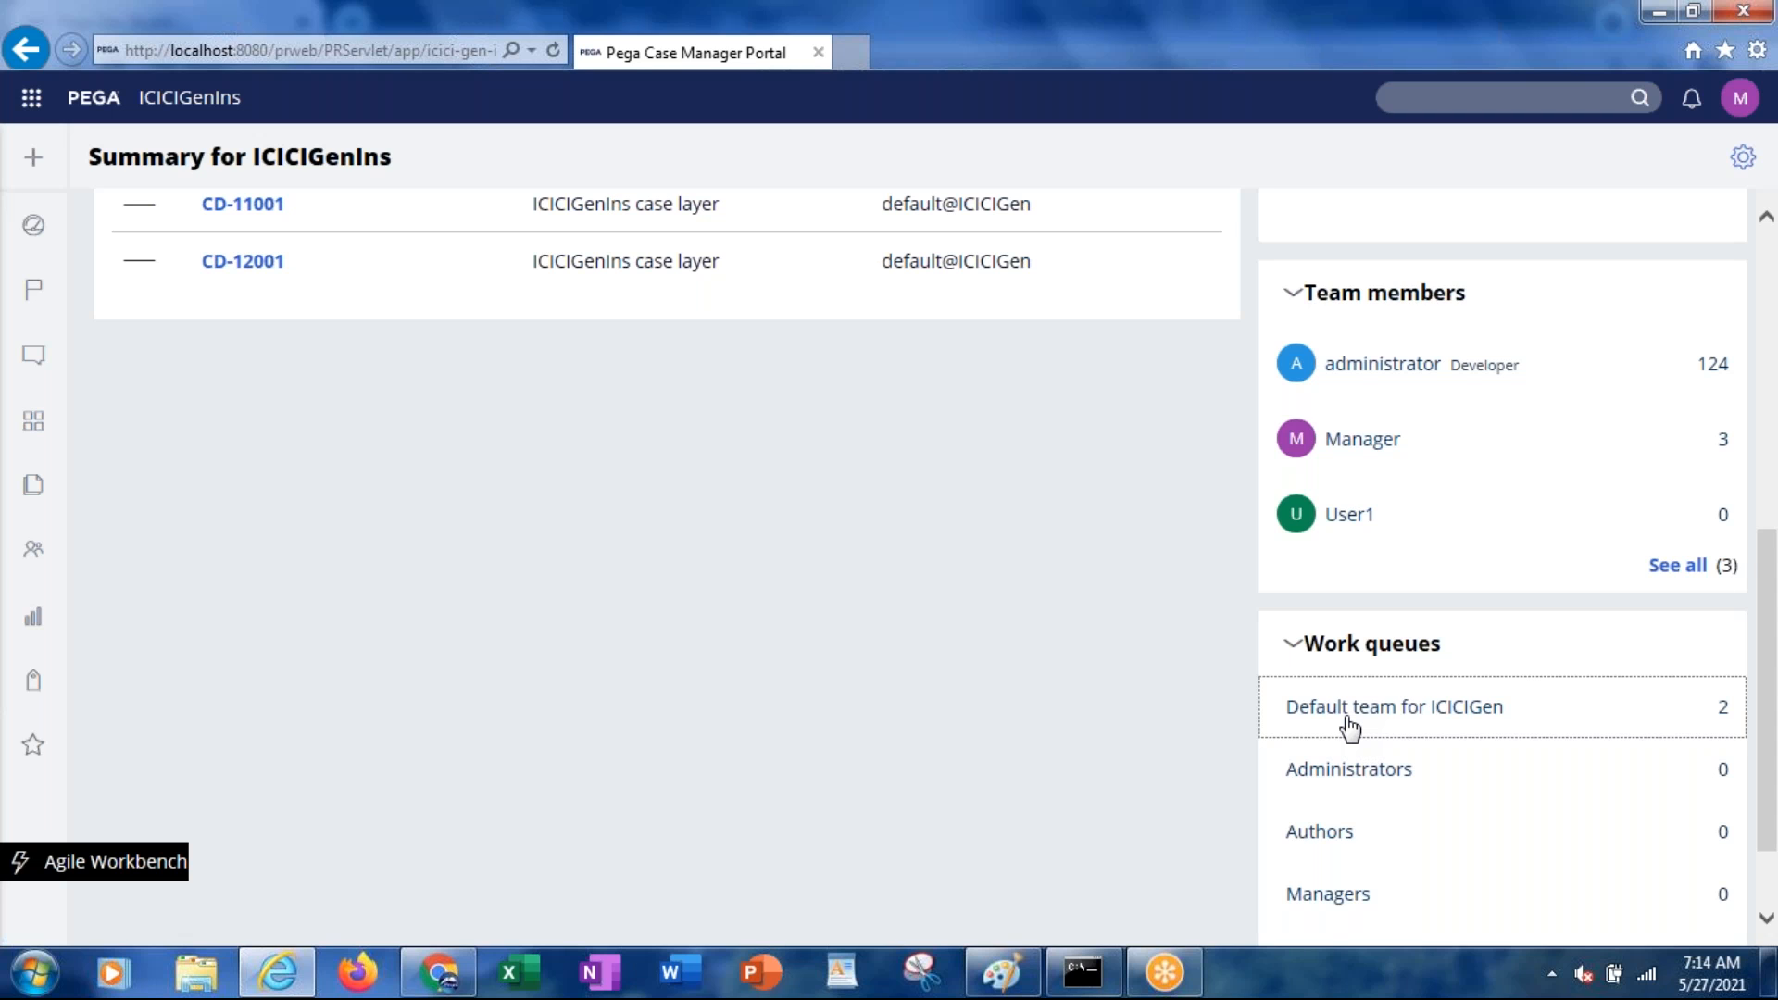
{"action": "left_click_drag", "start_coordinate": [1769, 615], "coordinate": [1769, 507]}
{"action": "key", "text": "alt+Tab"}
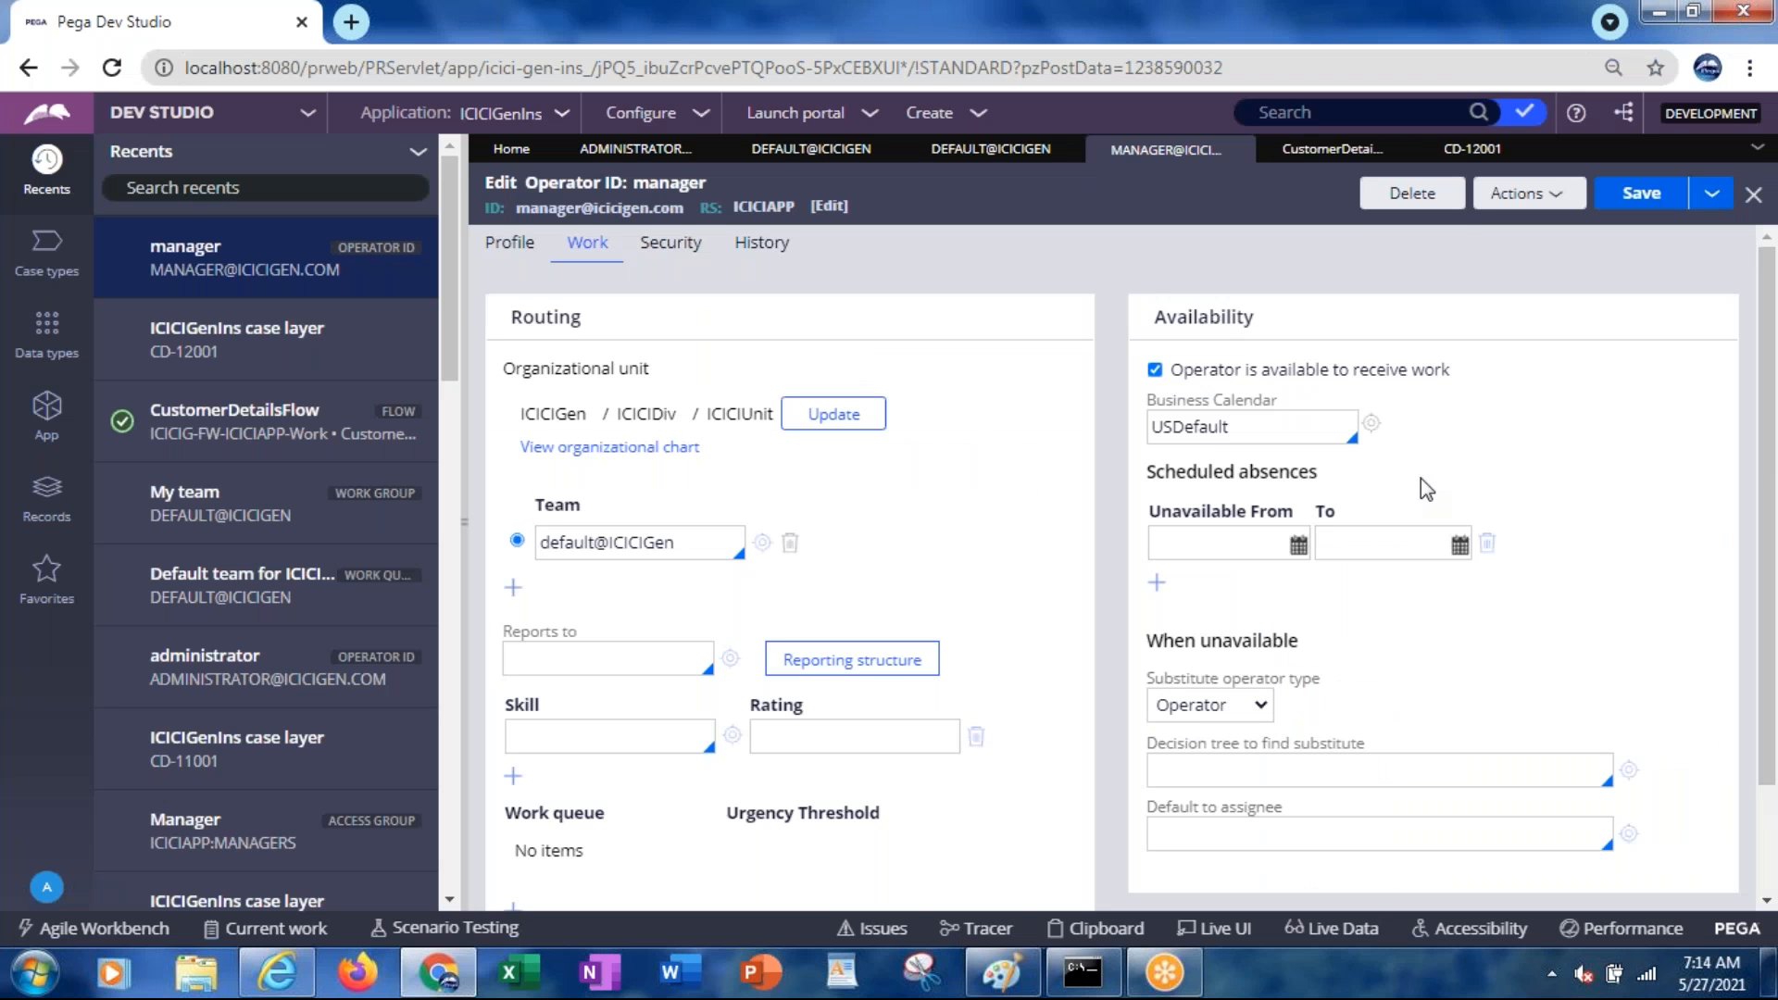
Note case ID CD-12001 from its tab, then return to the Case Manager Portal
{"action": "left_click", "coordinate": [1468, 159]}
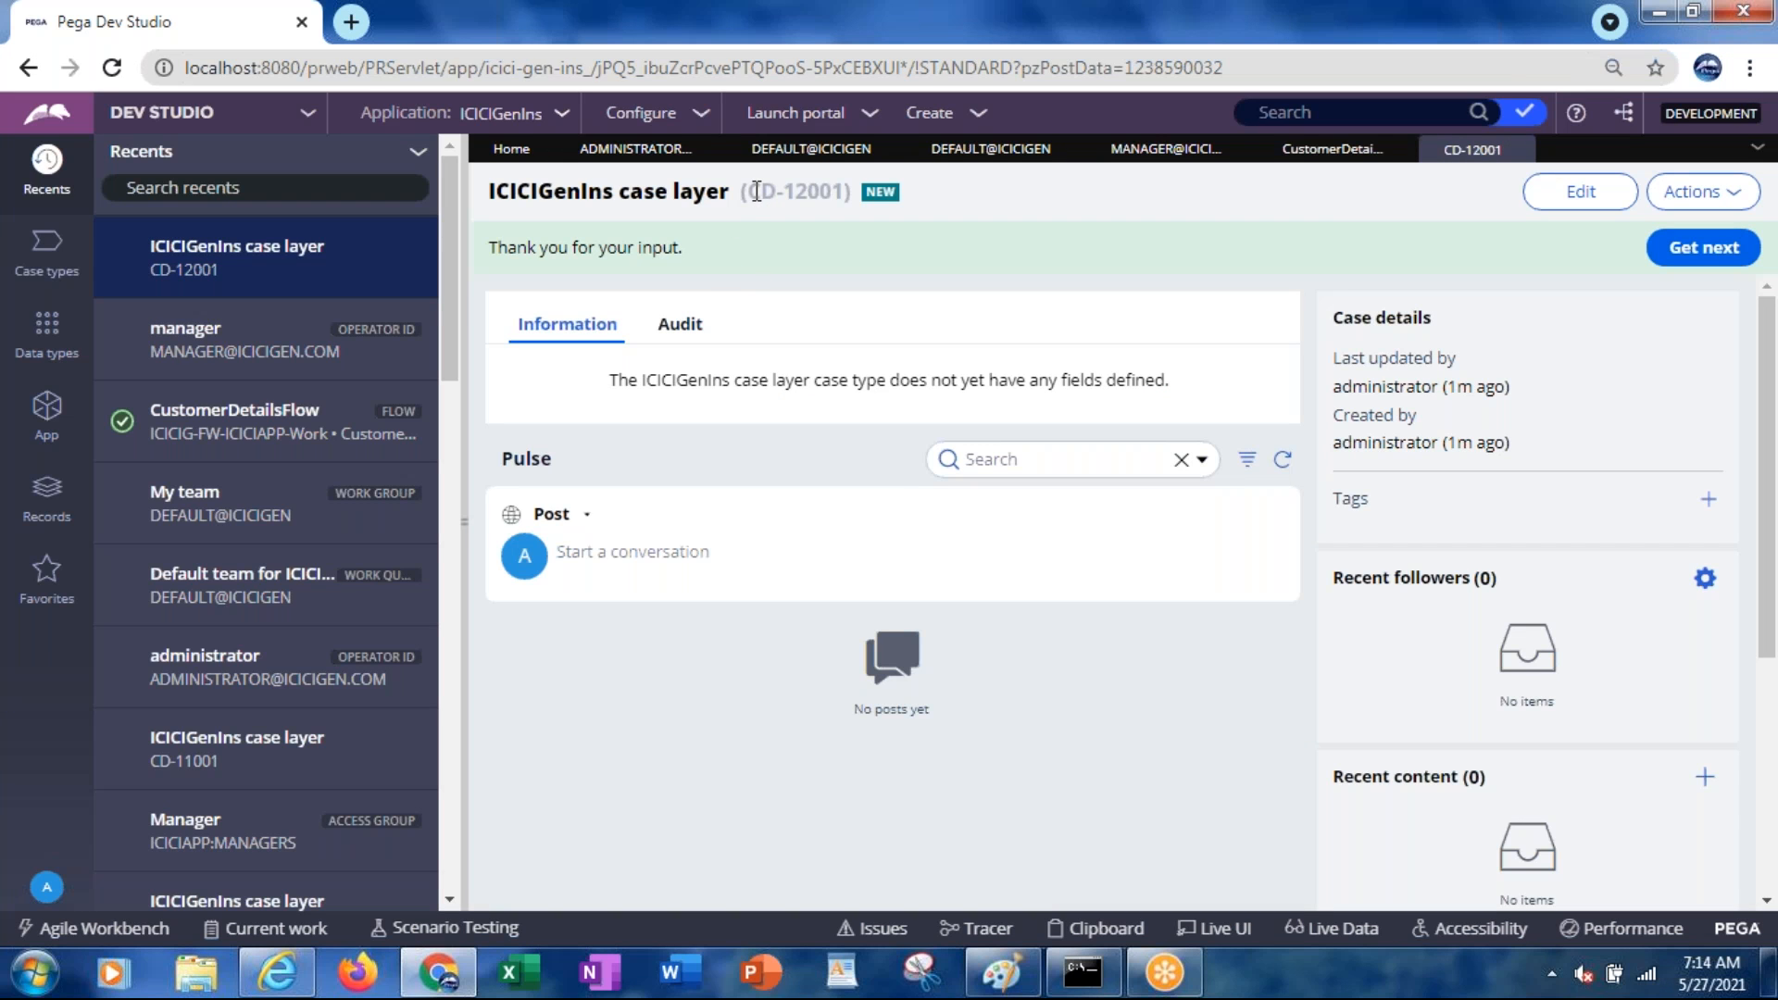
{"action": "left_click_drag", "start_coordinate": [757, 190], "coordinate": [845, 191]}
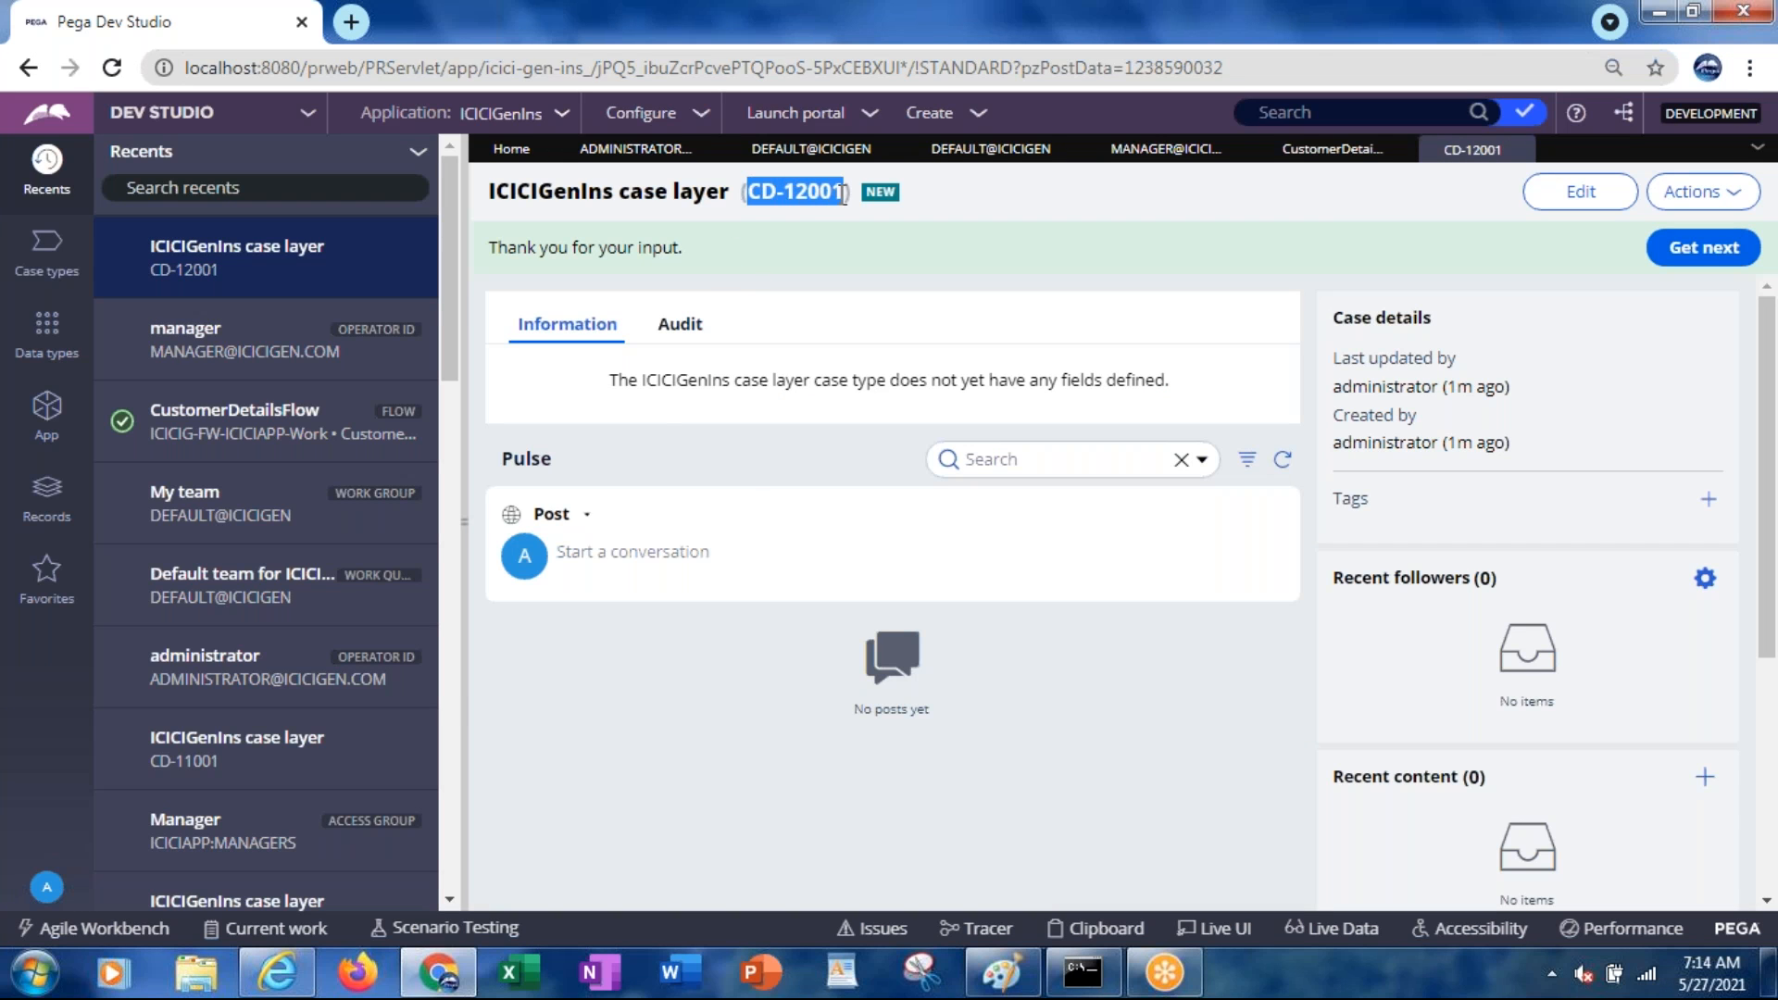
{"action": "key", "text": "alt+Tab"}
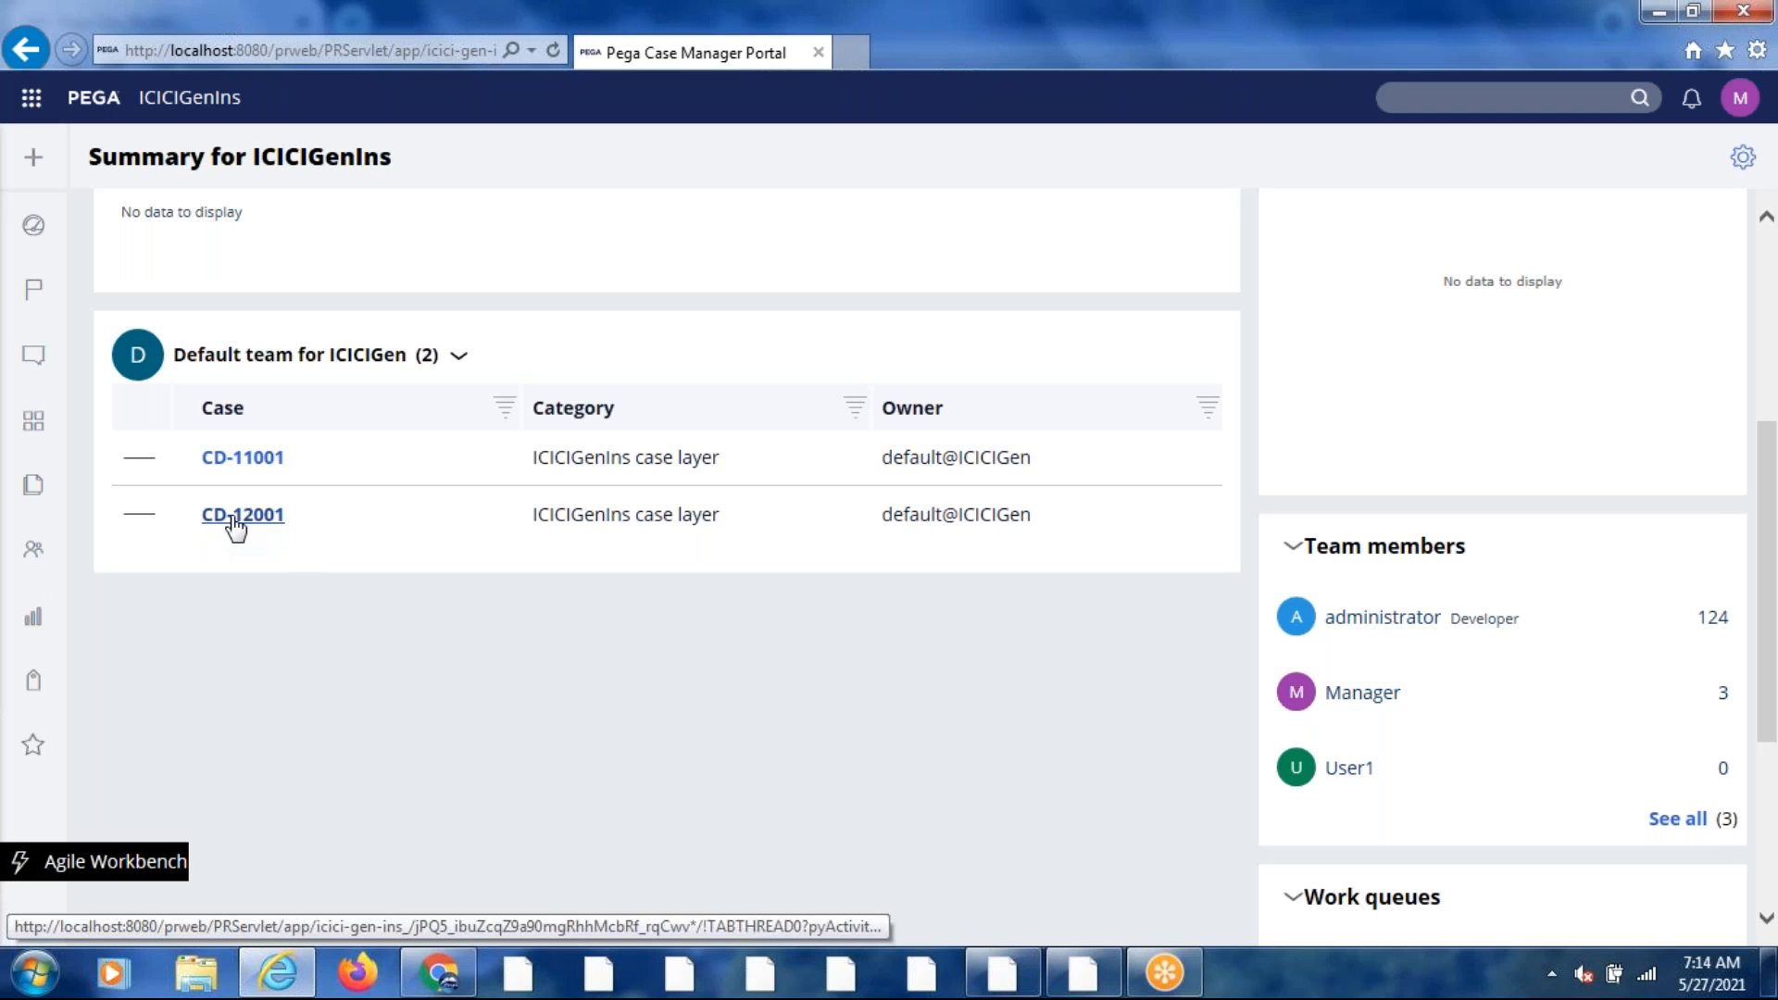
Open CD-12001 from the Default team for ICICIGen queue, then close the case tab
{"action": "left_click_drag", "start_coordinate": [233, 521], "coordinate": [1111, 764]}
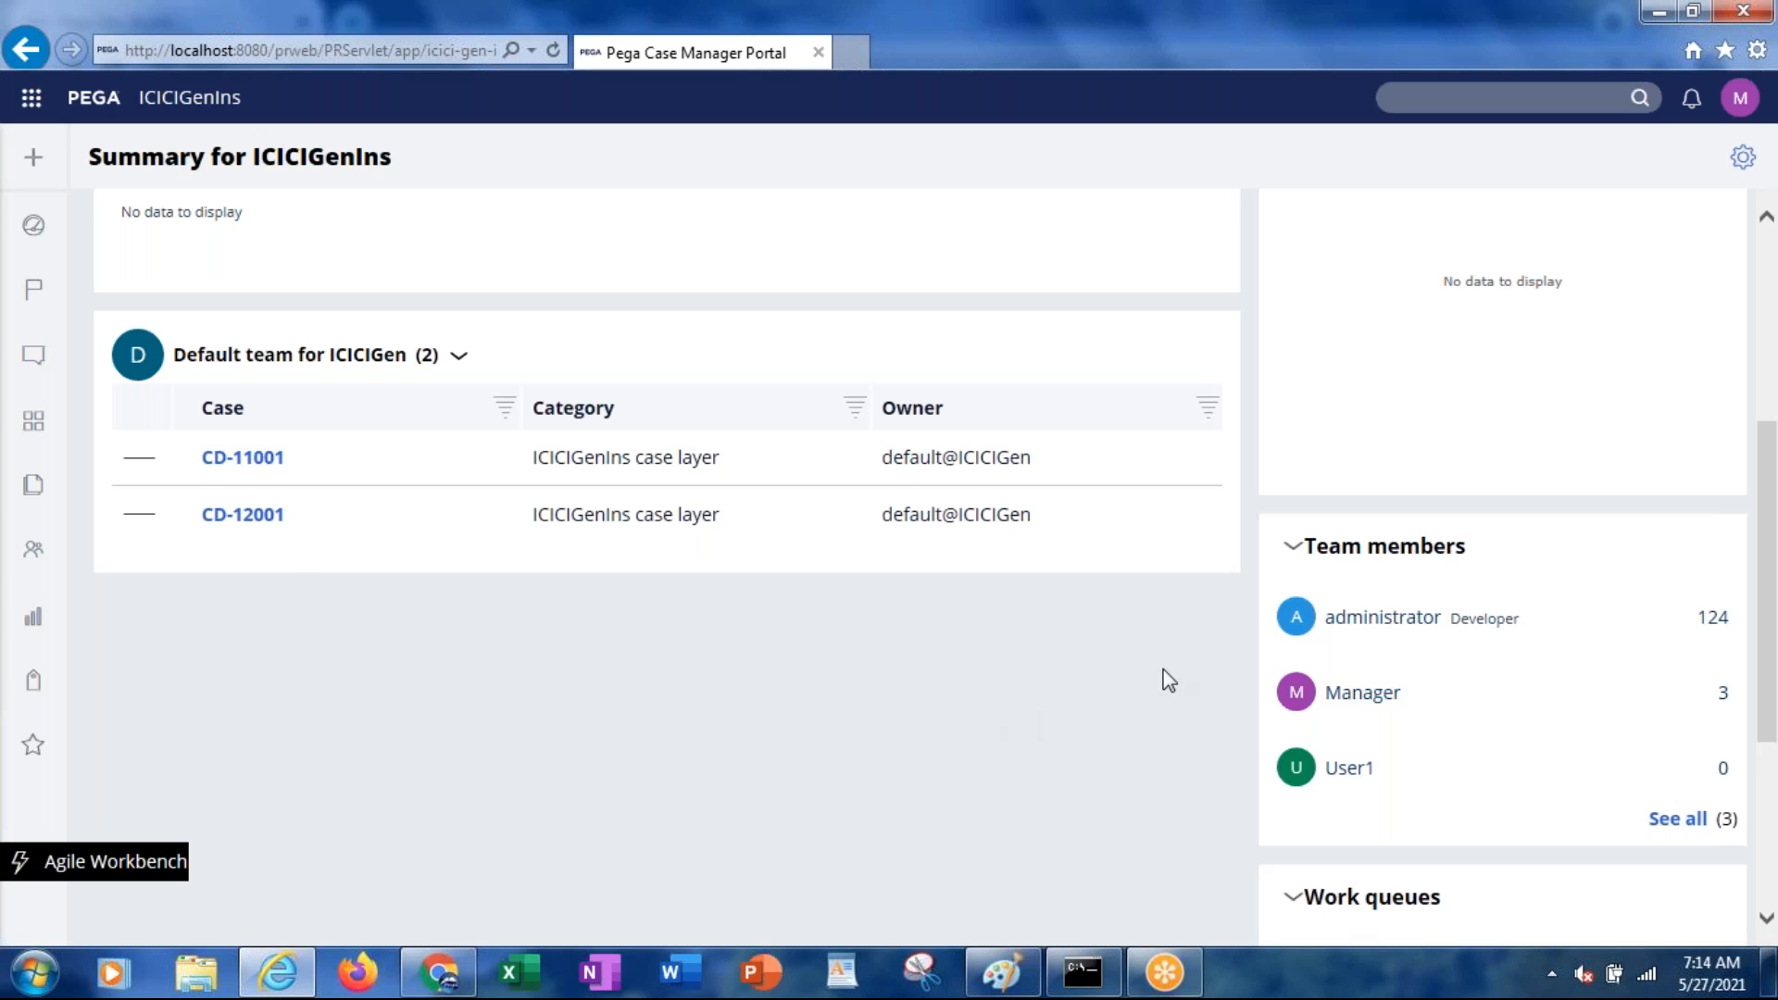
{"action": "left_click_drag", "start_coordinate": [1772, 520], "coordinate": [1771, 586]}
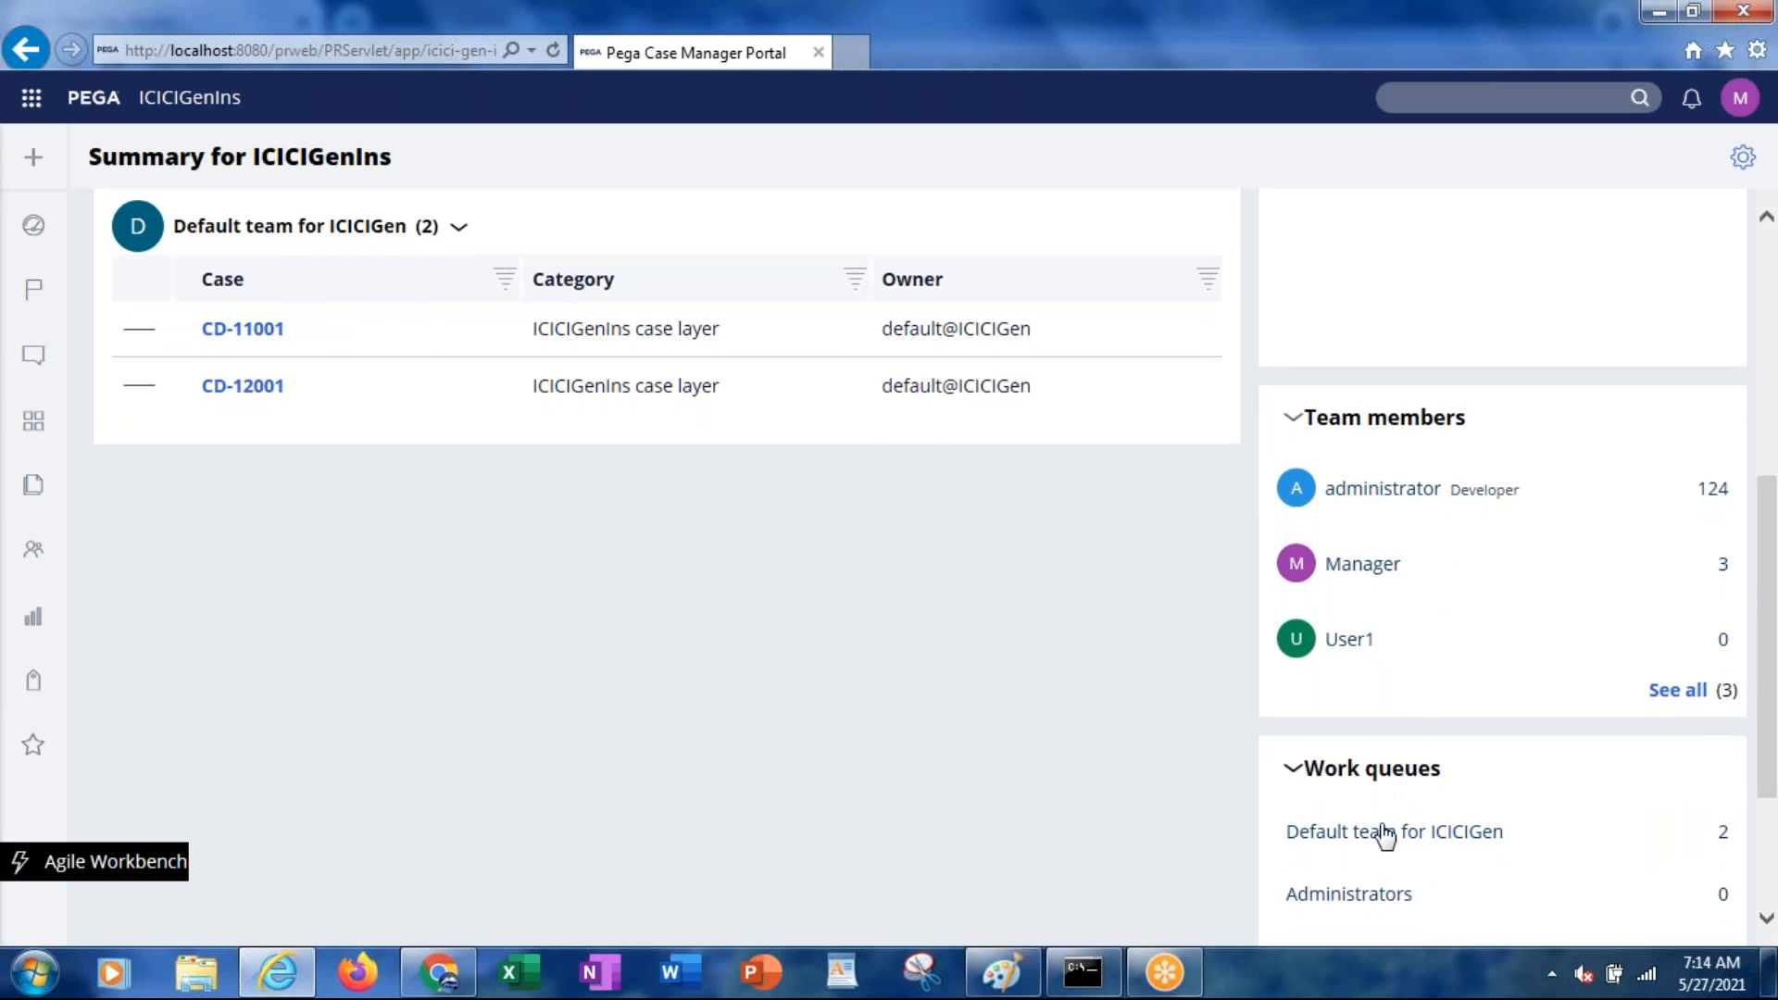
{"action": "left_click_drag", "start_coordinate": [1775, 581], "coordinate": [1770, 675]}
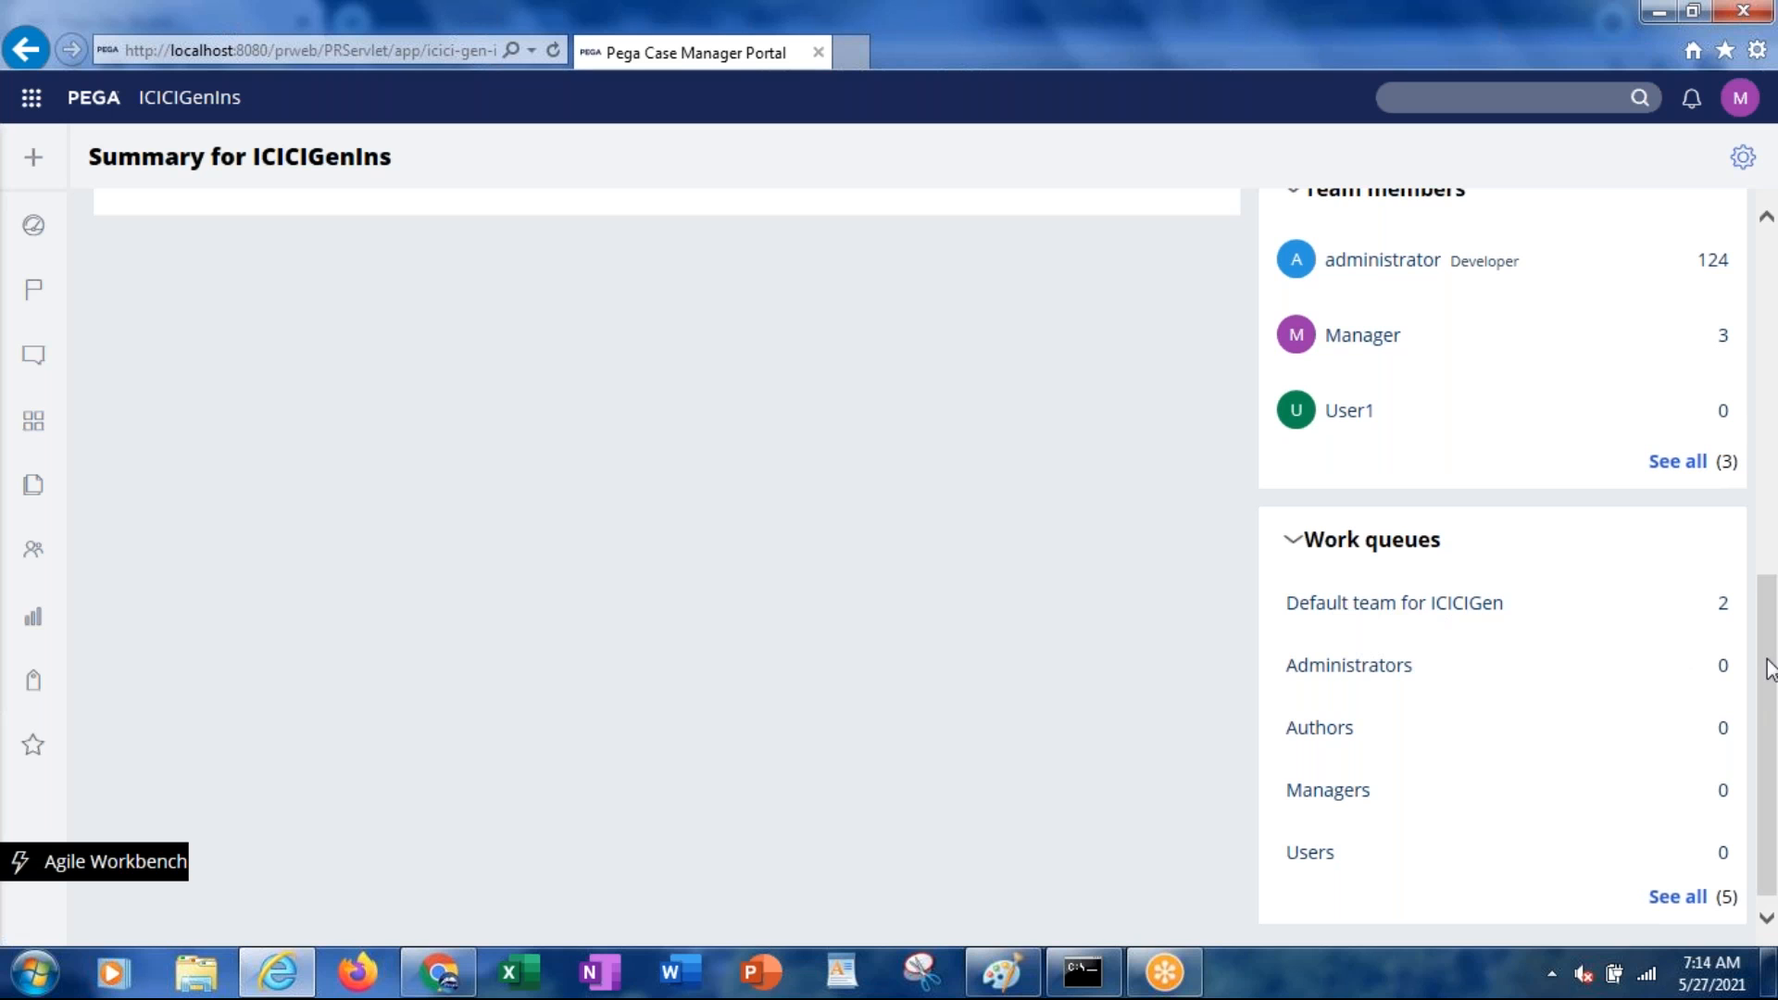
{"action": "left_click_drag", "start_coordinate": [1770, 668], "coordinate": [1753, 486]}
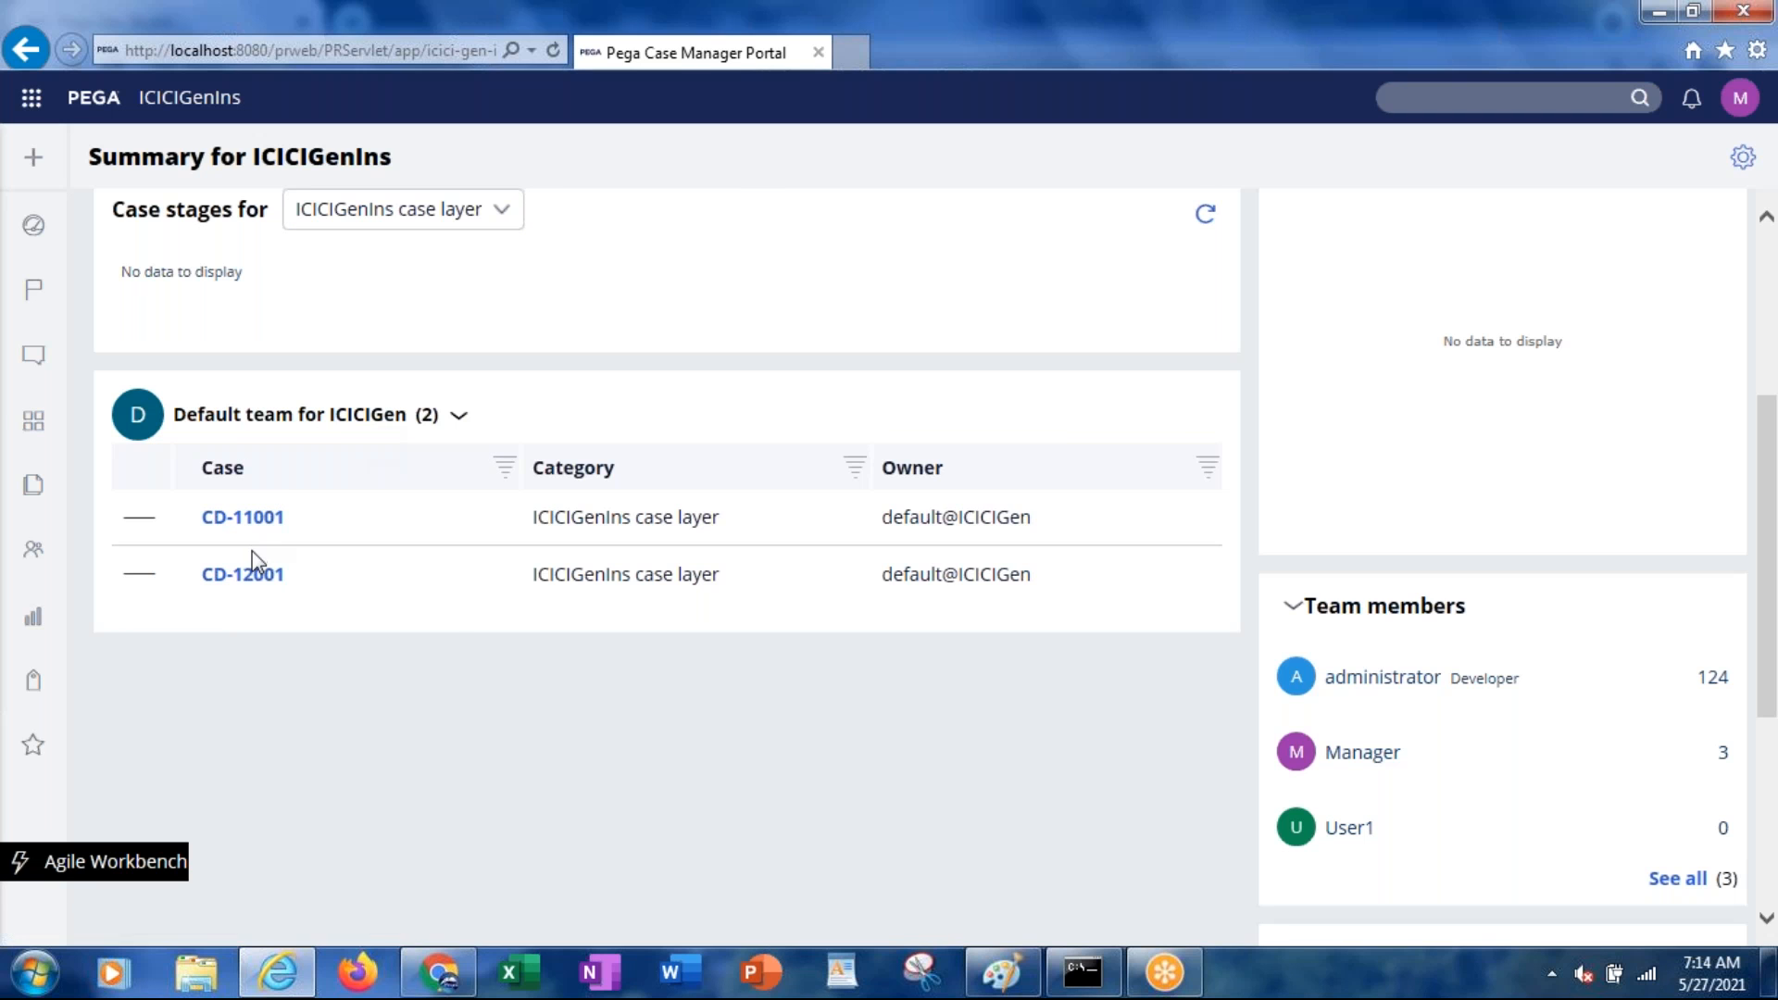
{"action": "left_click", "coordinate": [244, 578]}
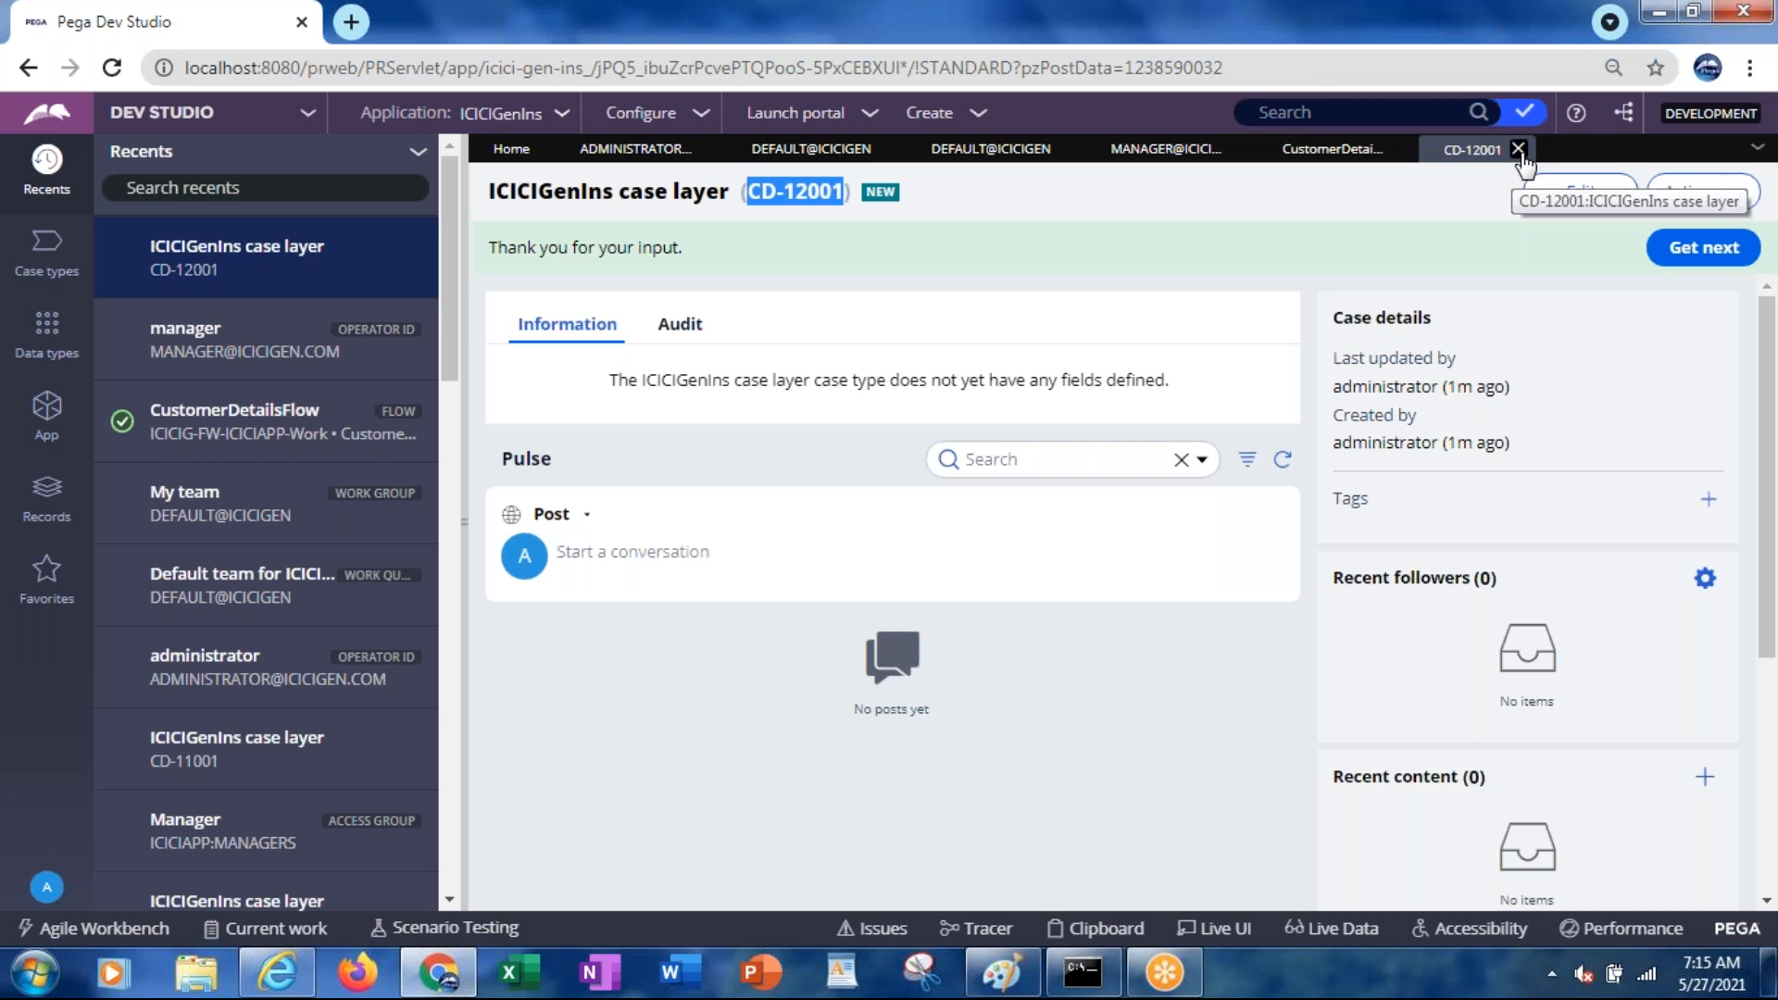
{"action": "left_click", "coordinate": [1519, 150]}
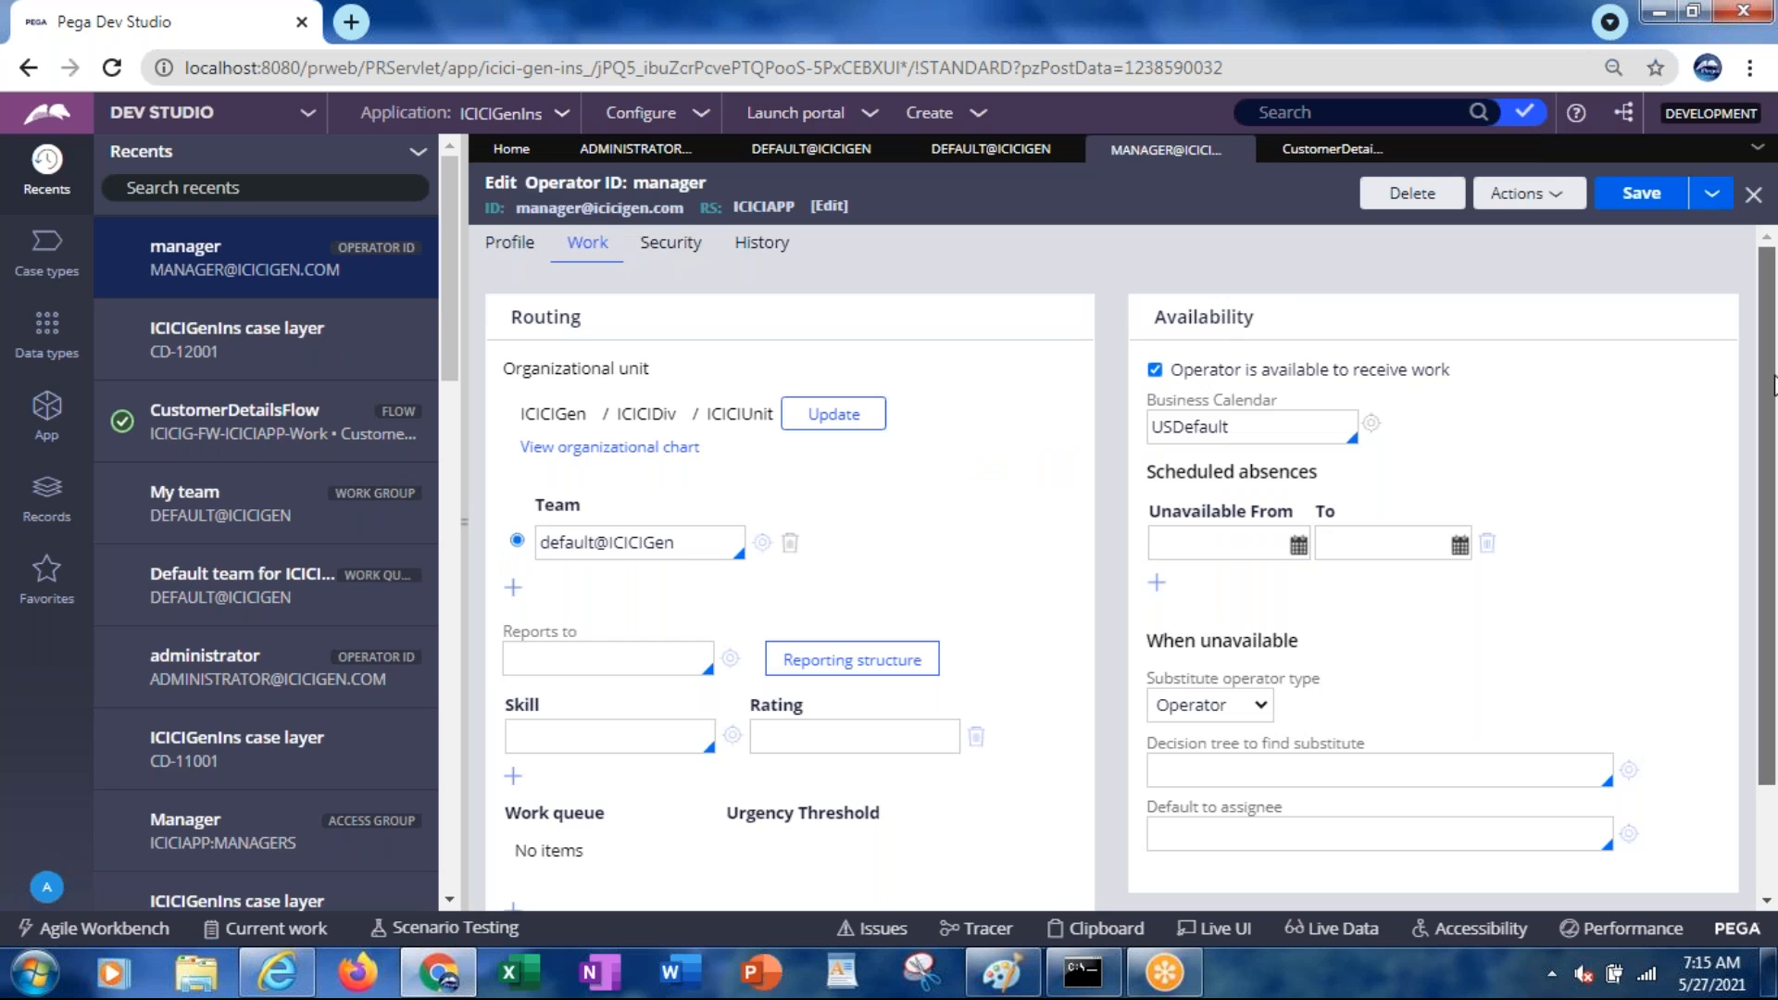
Mark the manager operator unavailable from 5/27/2021 to 5/28/2021 on the Work tab
{"action": "left_click_drag", "start_coordinate": [1774, 384], "coordinate": [1771, 435]}
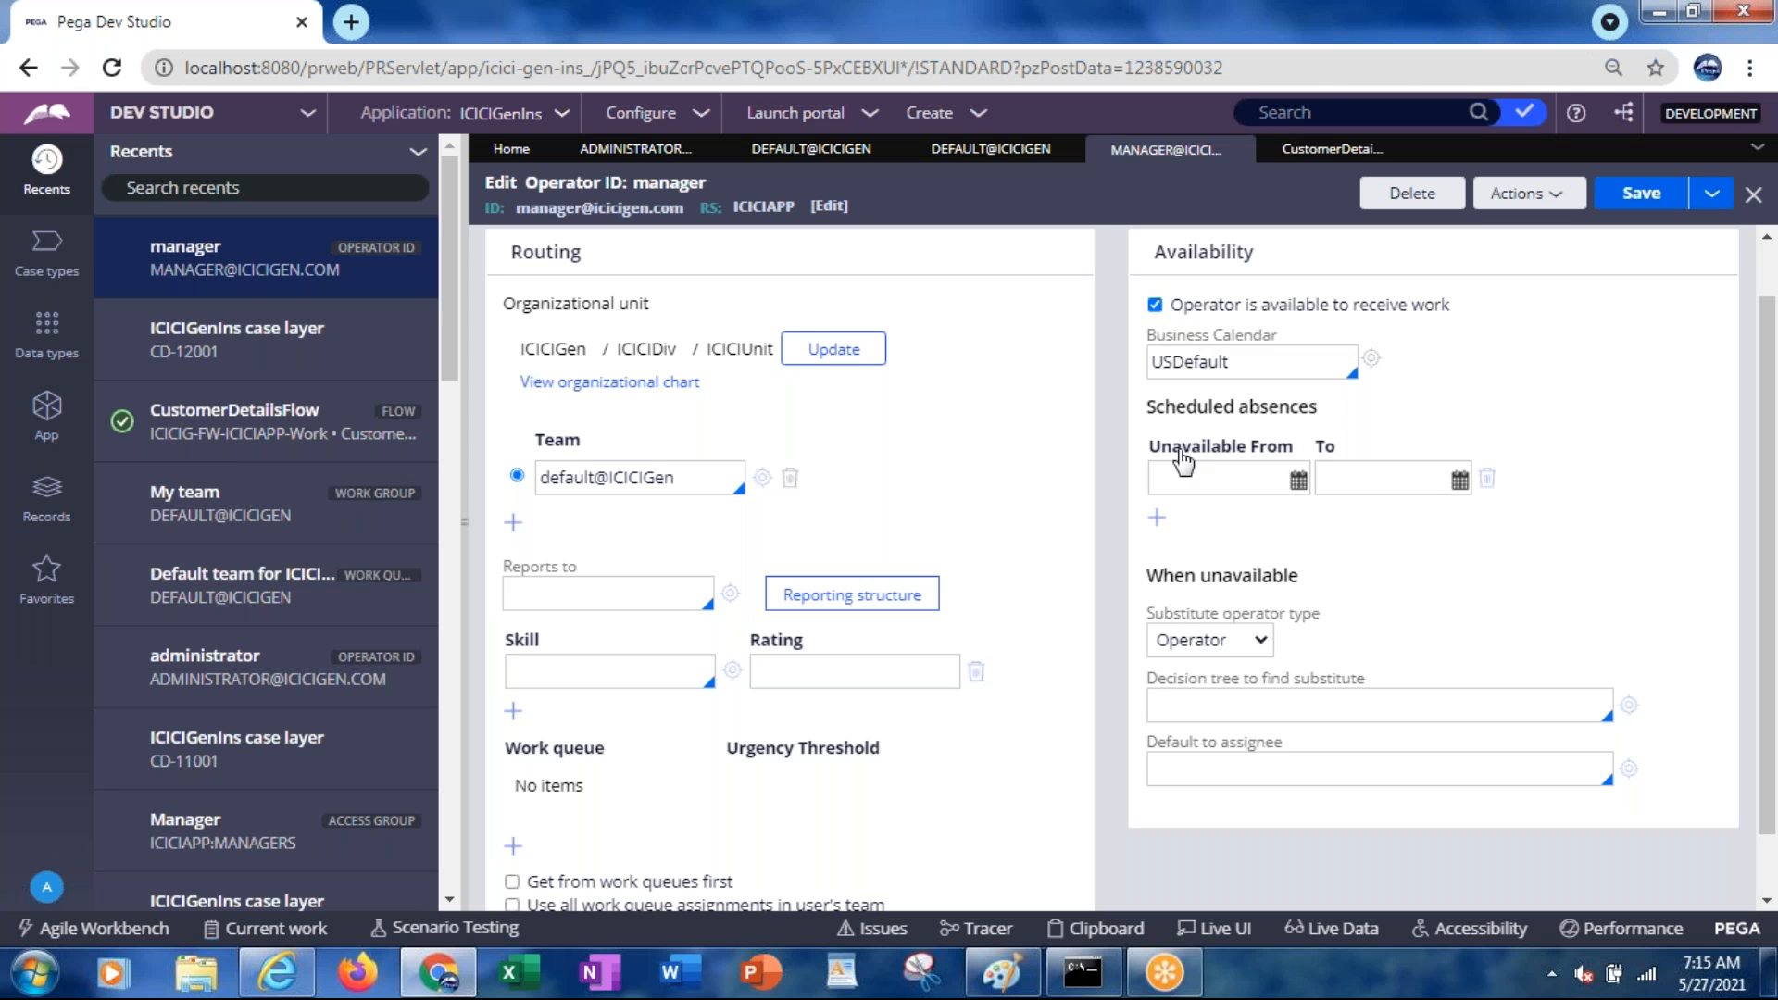
{"action": "left_click", "coordinate": [1298, 480]}
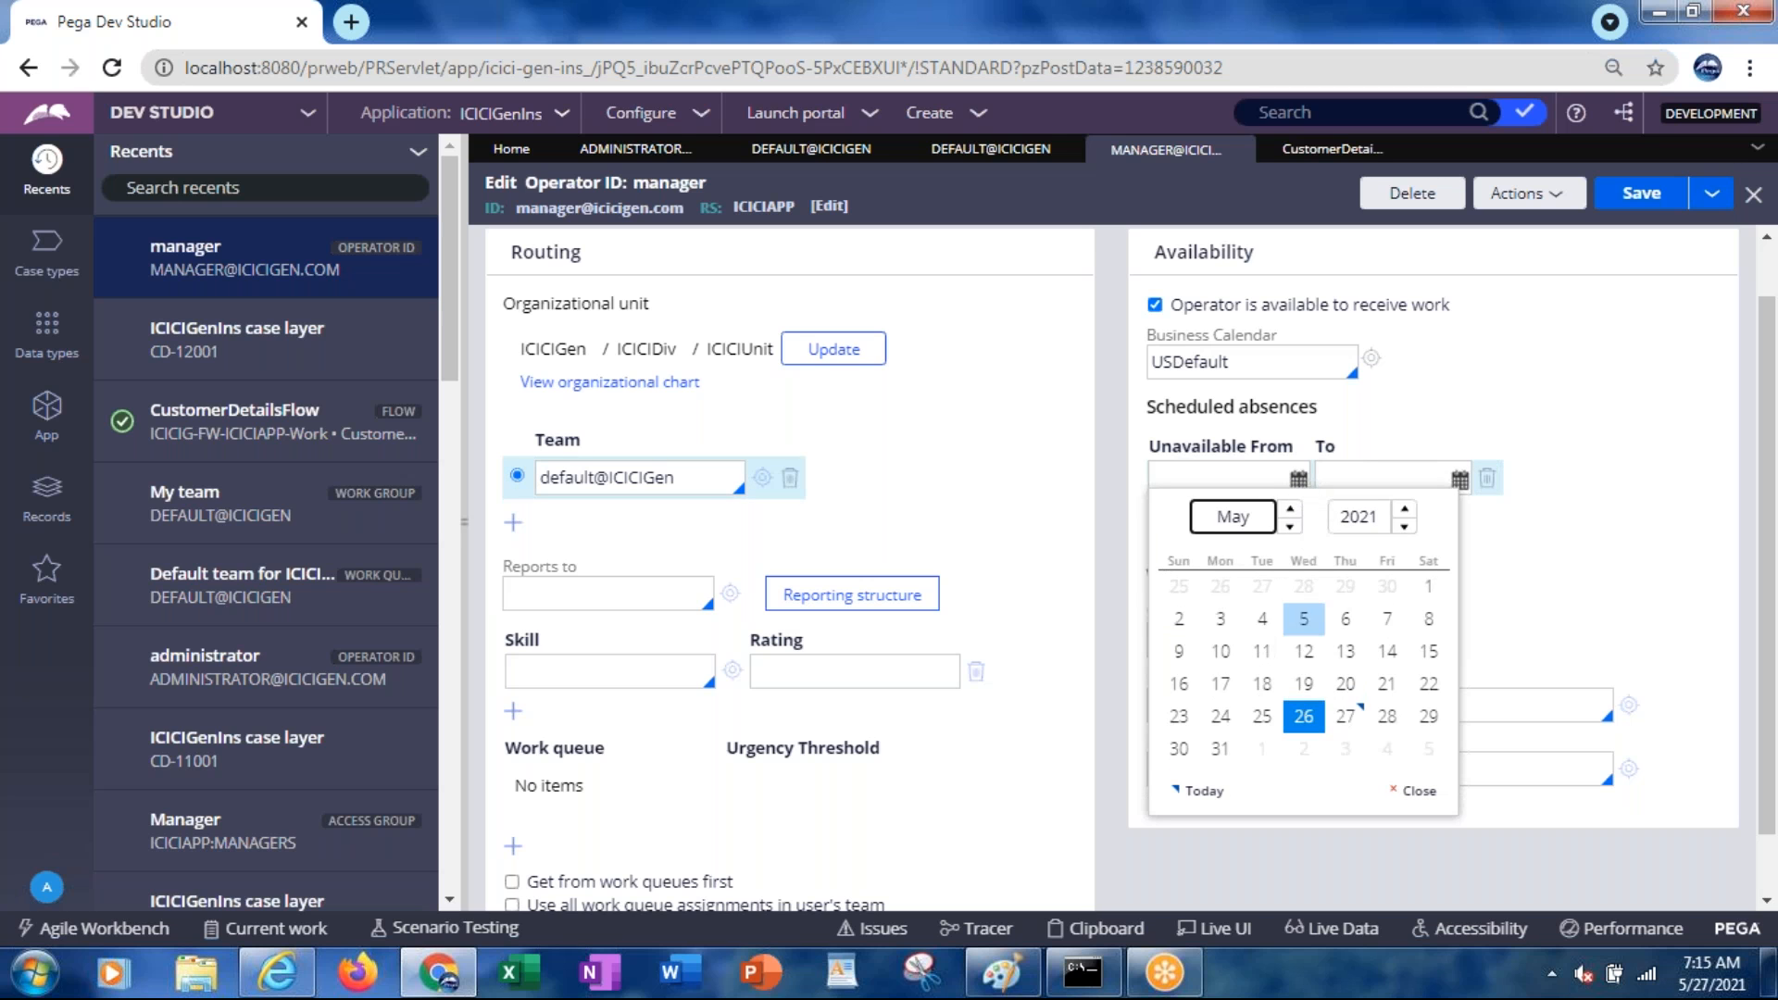
{"action": "left_click", "coordinate": [1345, 716]}
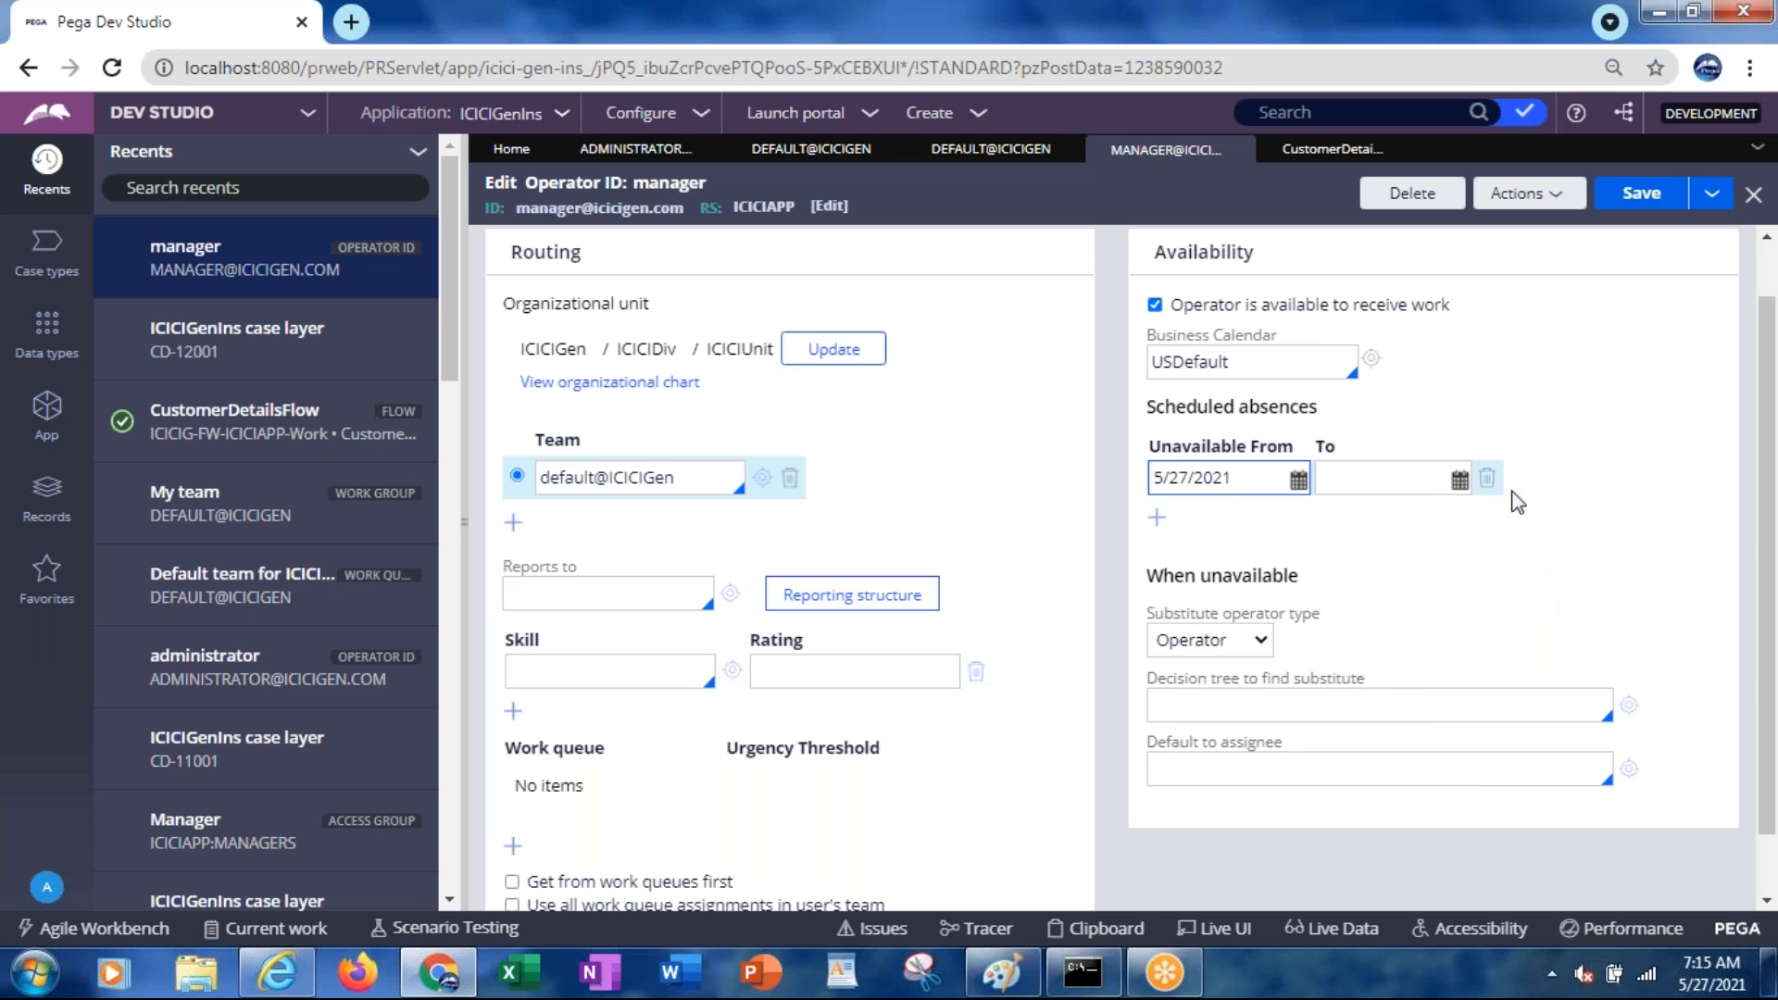
{"action": "left_click", "coordinate": [1460, 481]}
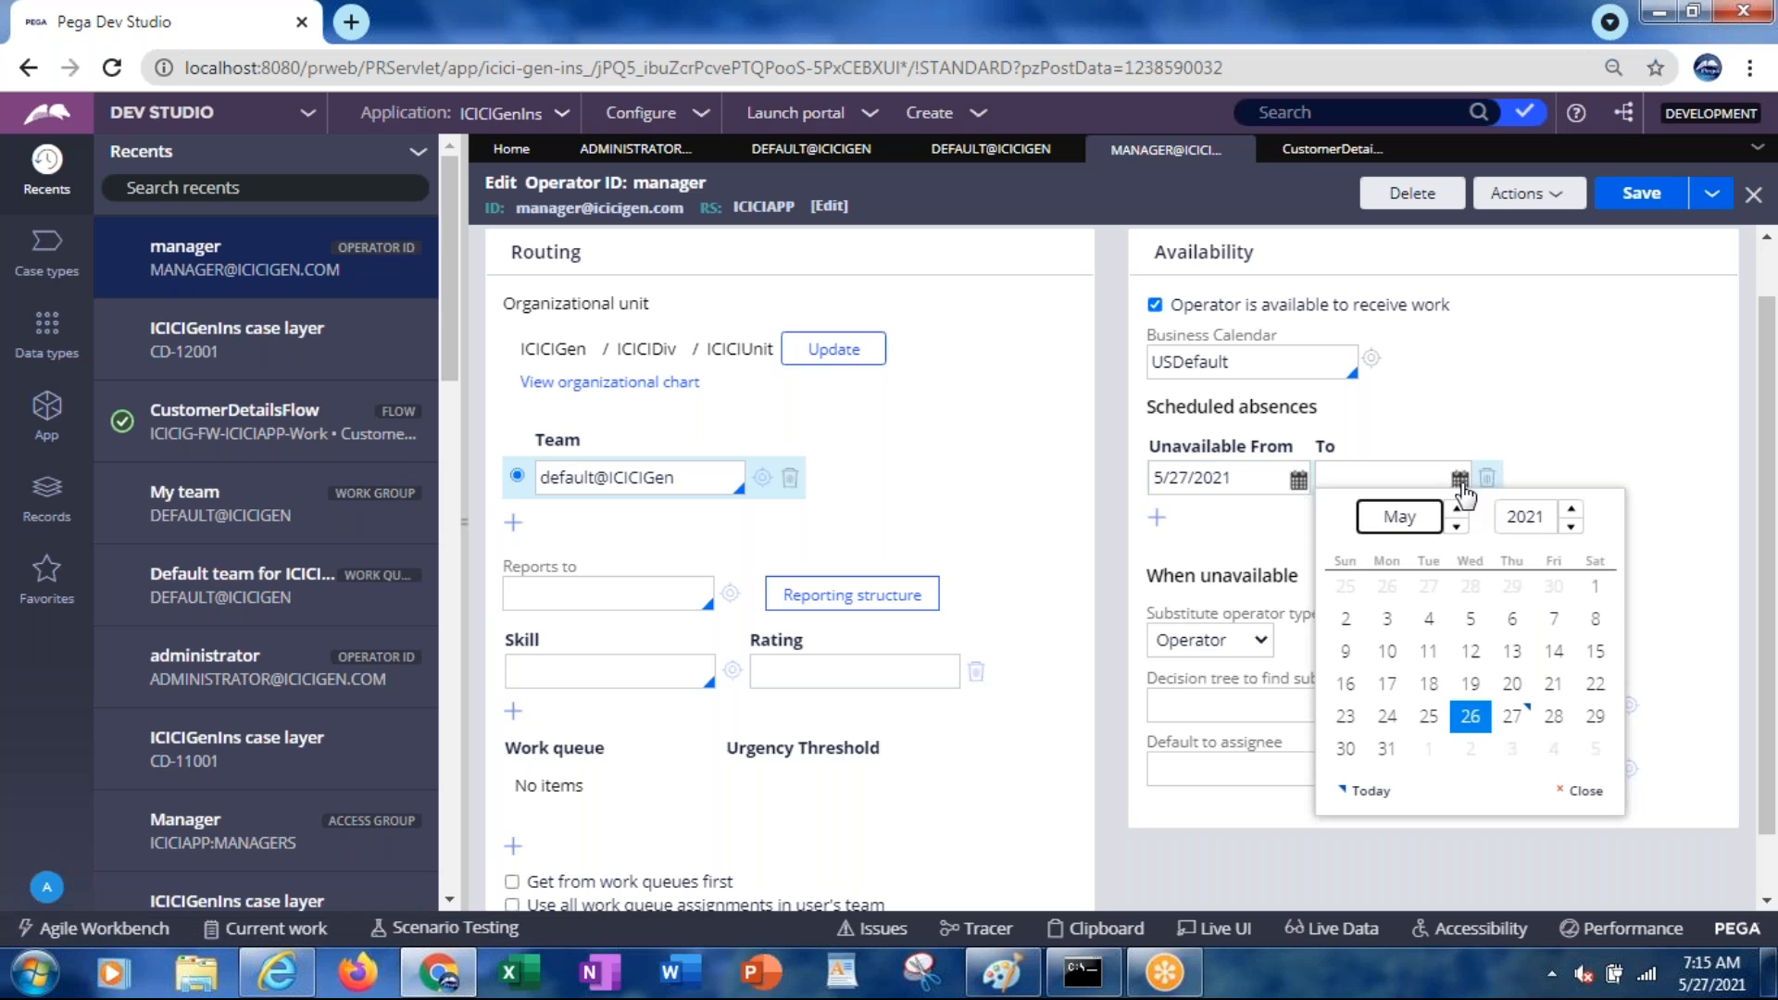
{"action": "left_click", "coordinate": [1554, 718]}
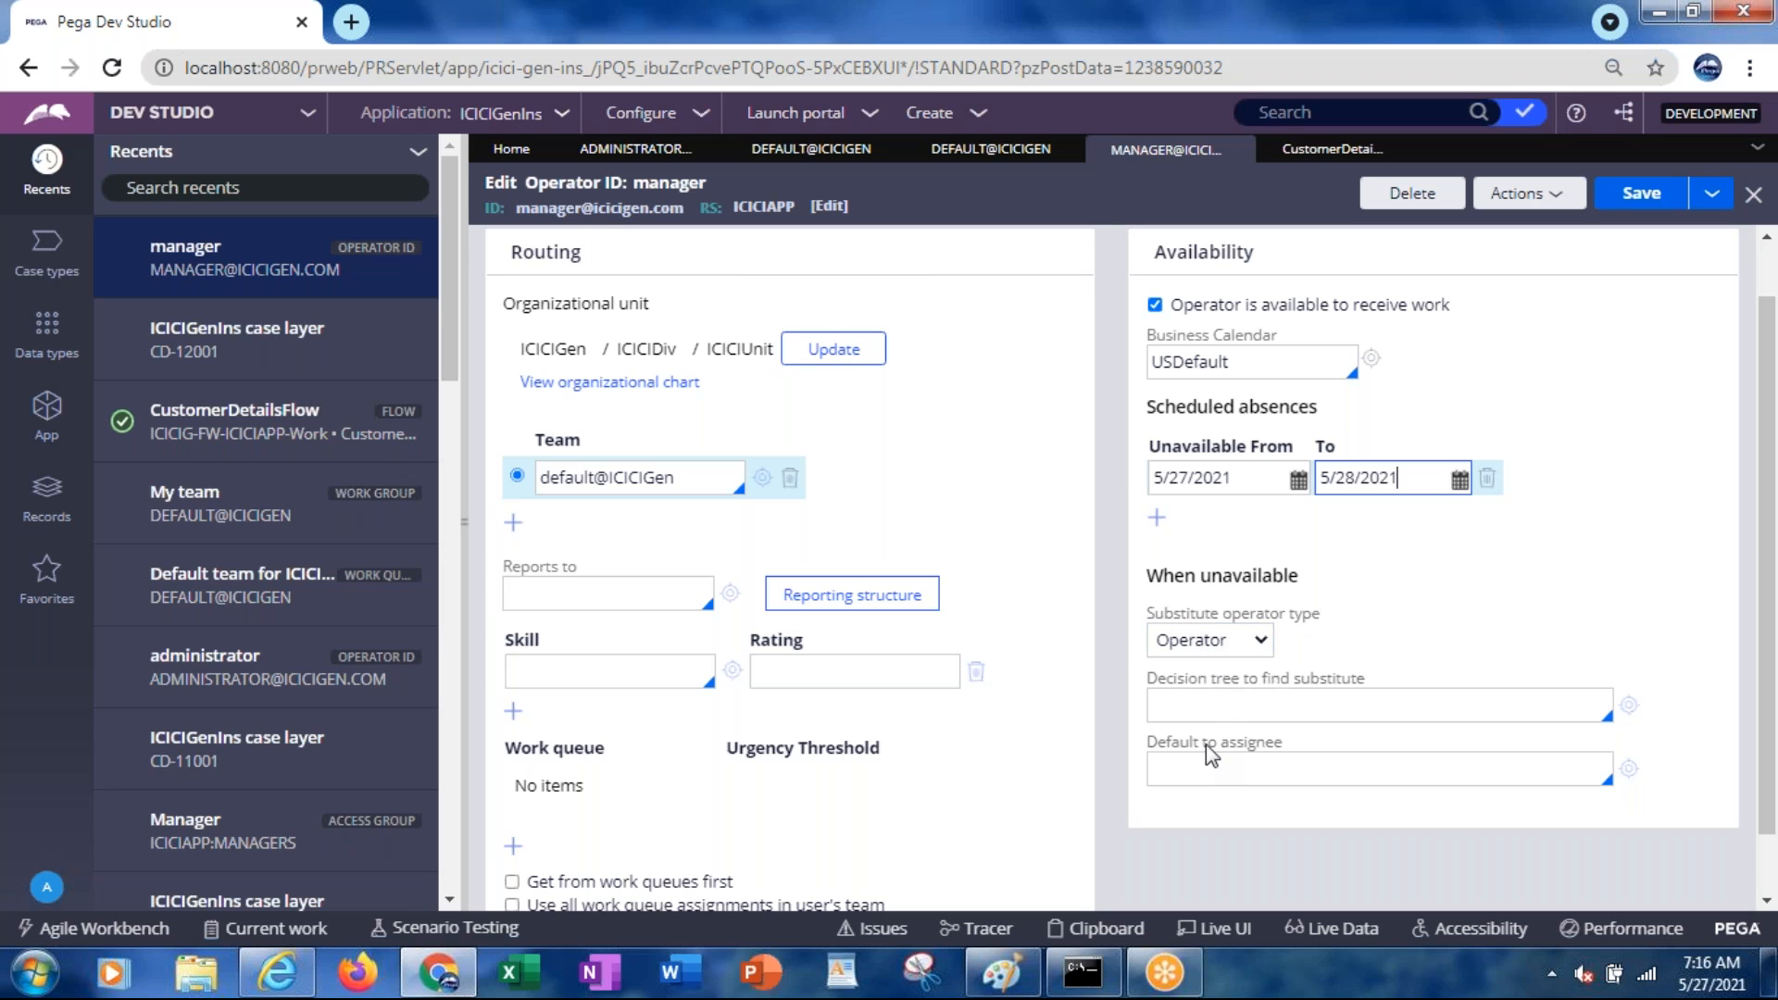
Choose User1 as the default assignee during the manager's absence
{"action": "left_click", "coordinate": [1190, 700]}
{"action": "left_click", "coordinate": [1171, 774]}
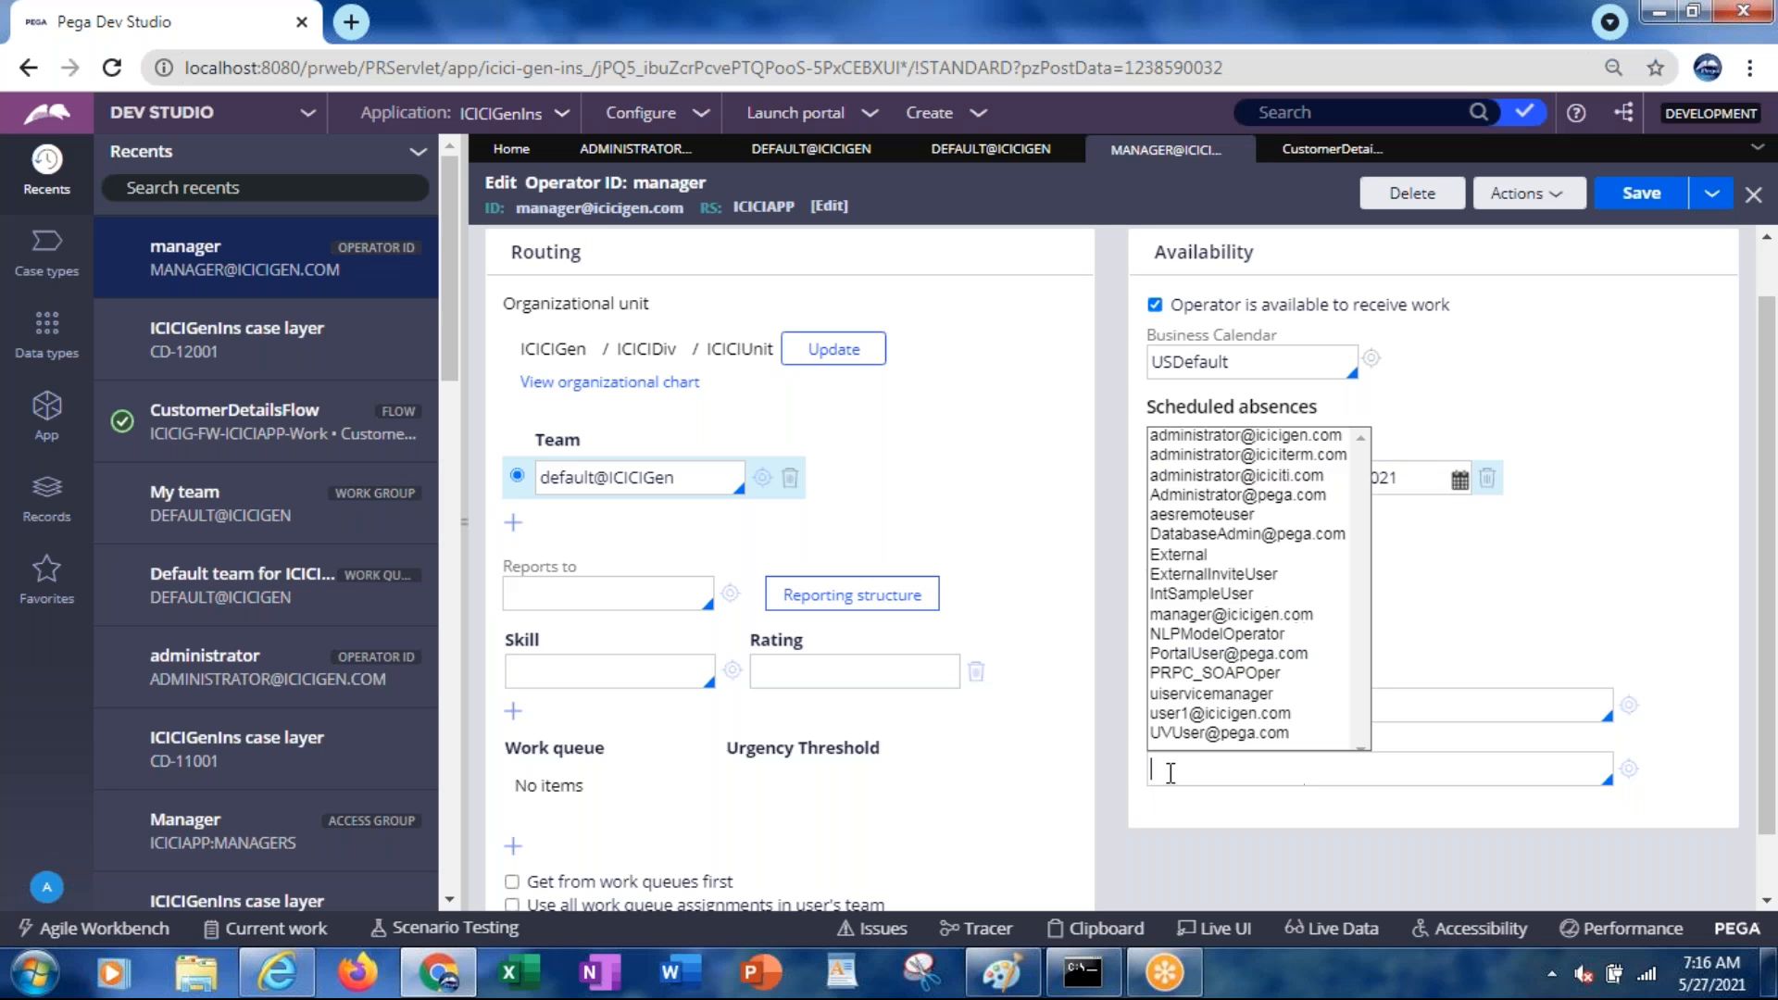
{"action": "key", "text": "Down"}
{"action": "key", "text": "Down"}
{"action": "key", "text": "Up"}
{"action": "key", "text": "Up"}
{"action": "key", "text": "Up"}
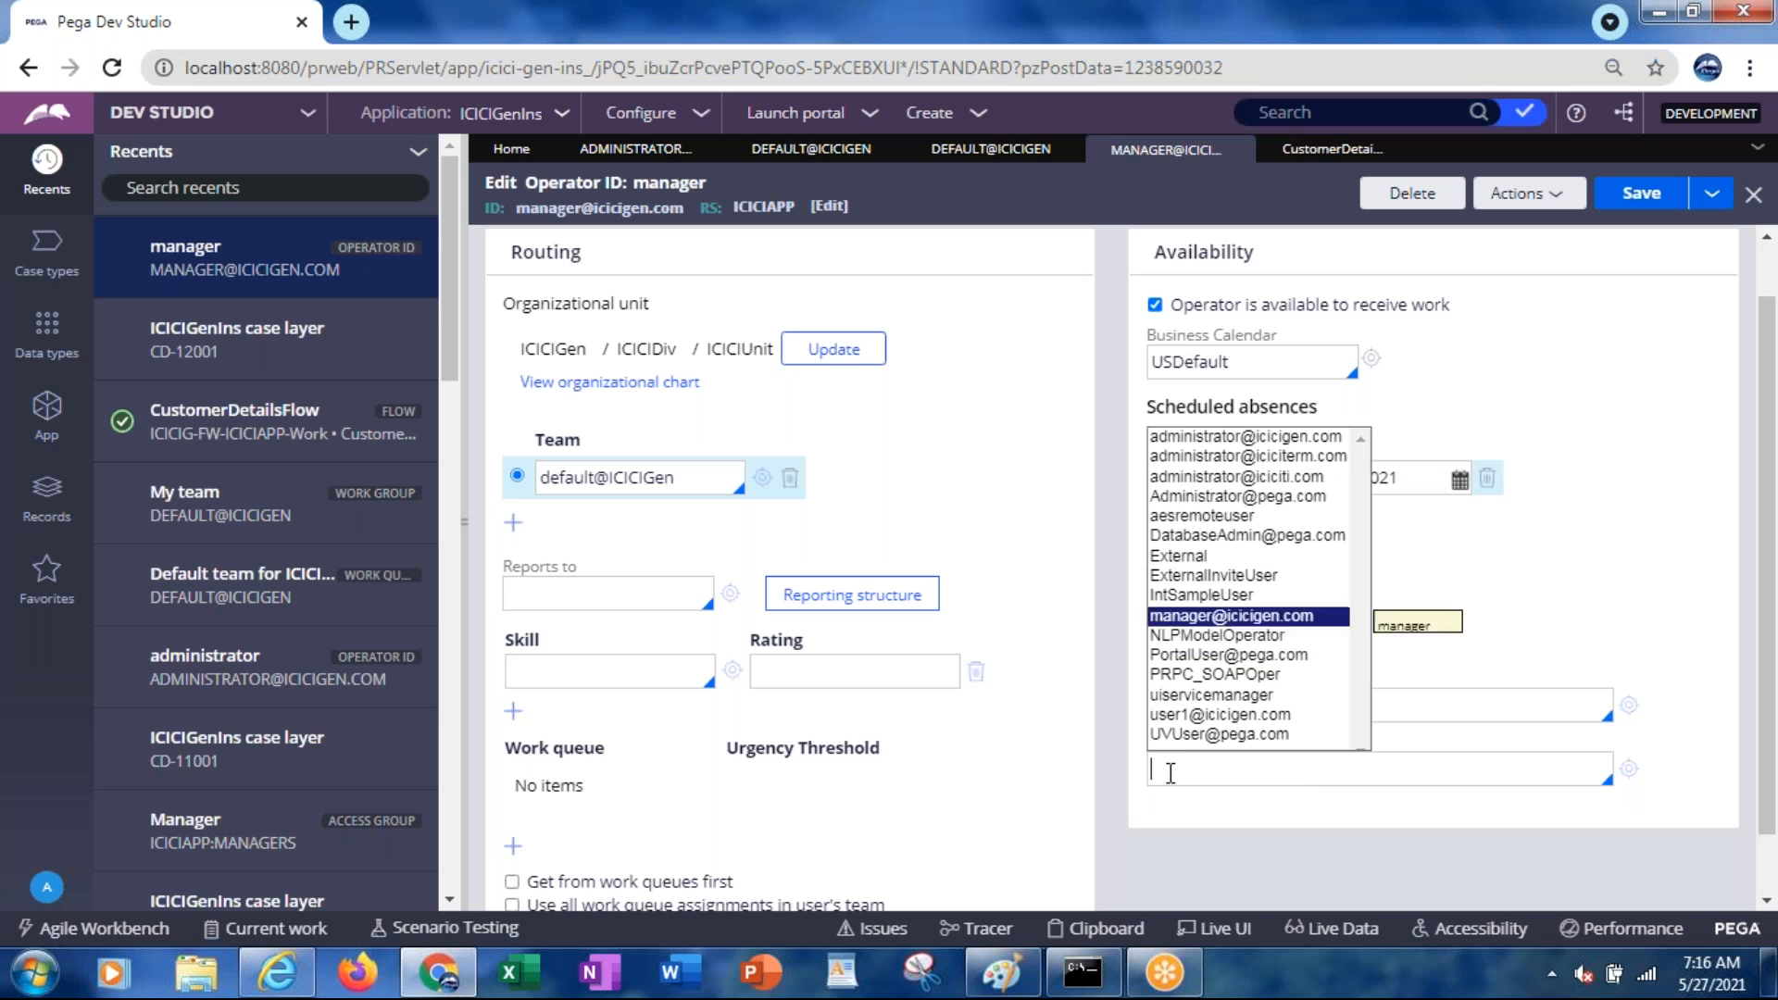
{"action": "key", "text": "Return"}
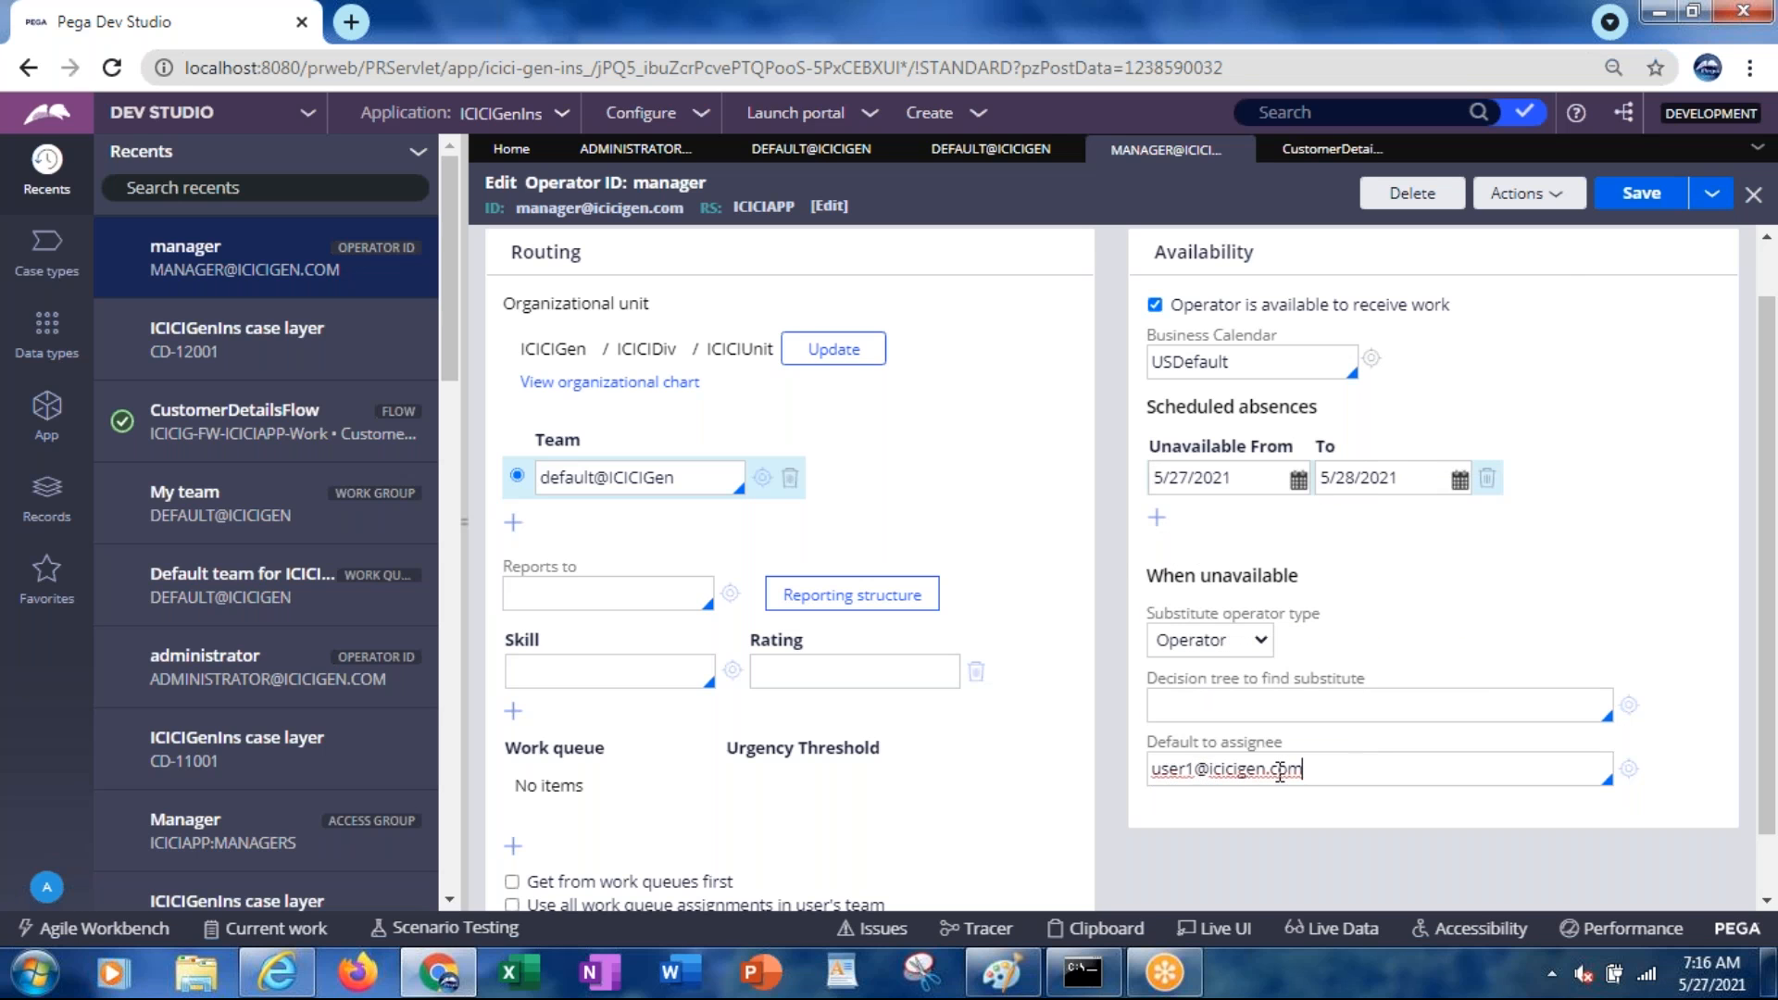
Pick SampleSubstituteFinder as the substitute decision tree, then clear it to leave the field empty
{"action": "left_click", "coordinate": [1247, 702]}
{"action": "left_click", "coordinate": [1248, 702]}
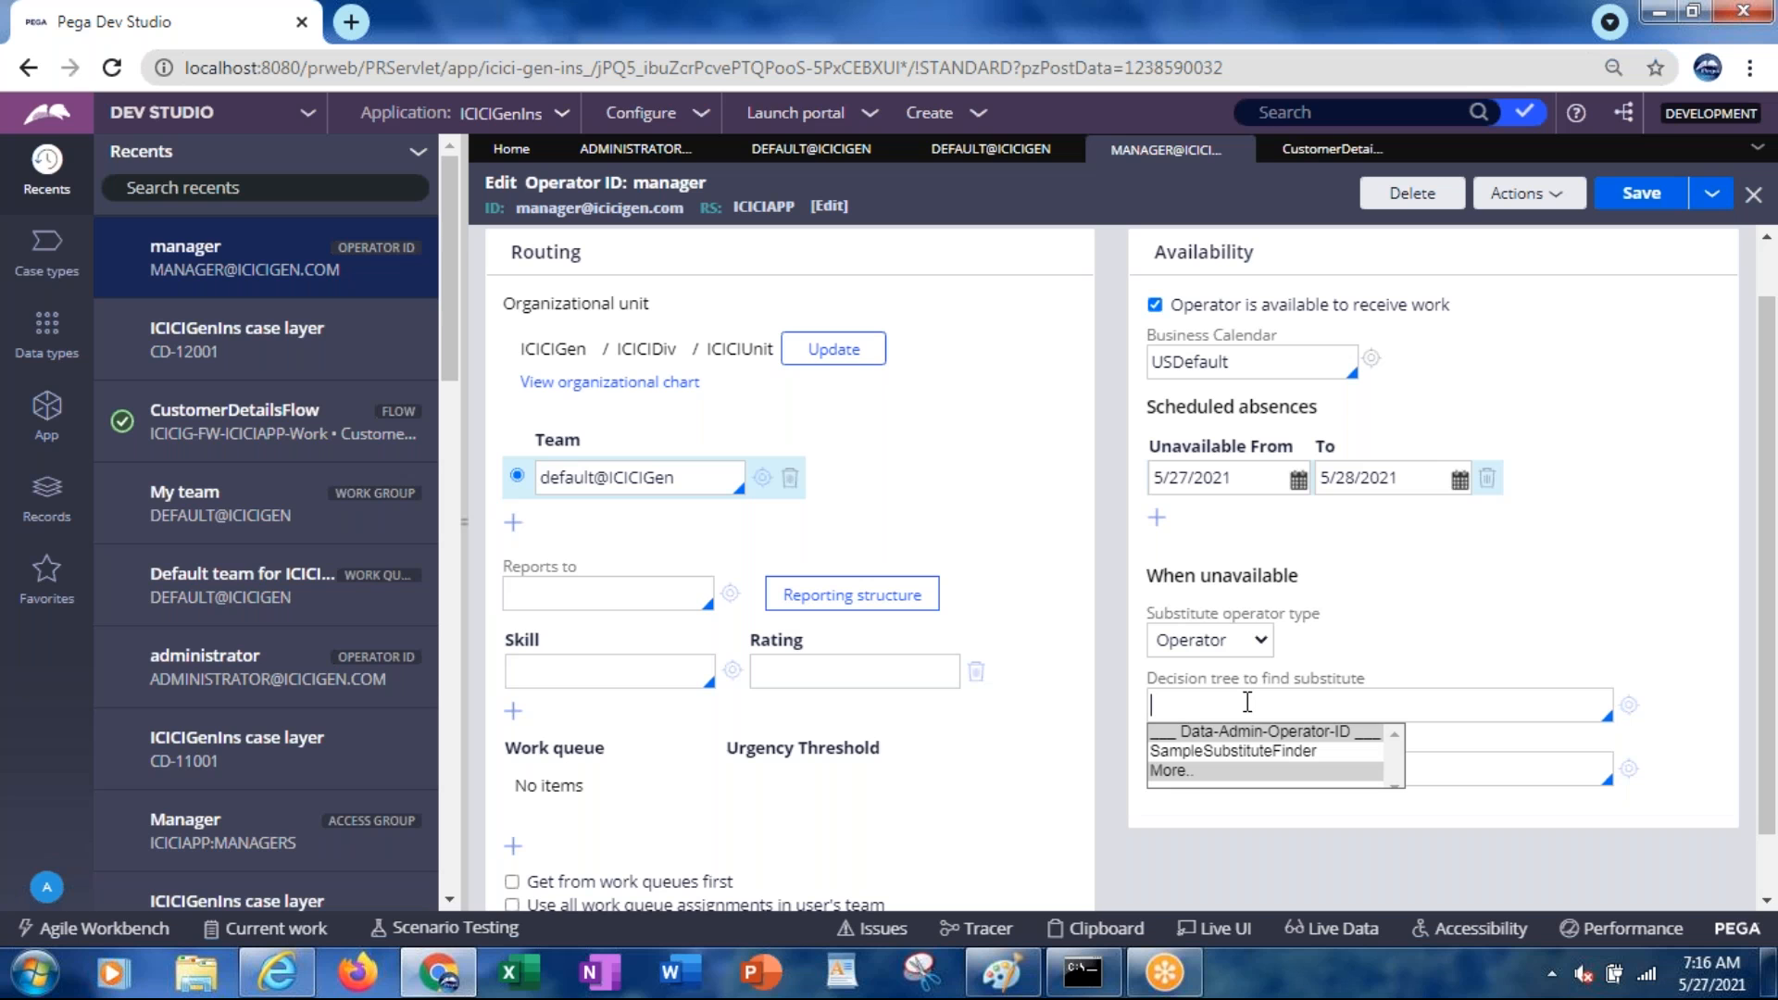
{"action": "key", "text": "Down"}
{"action": "key", "text": "Return"}
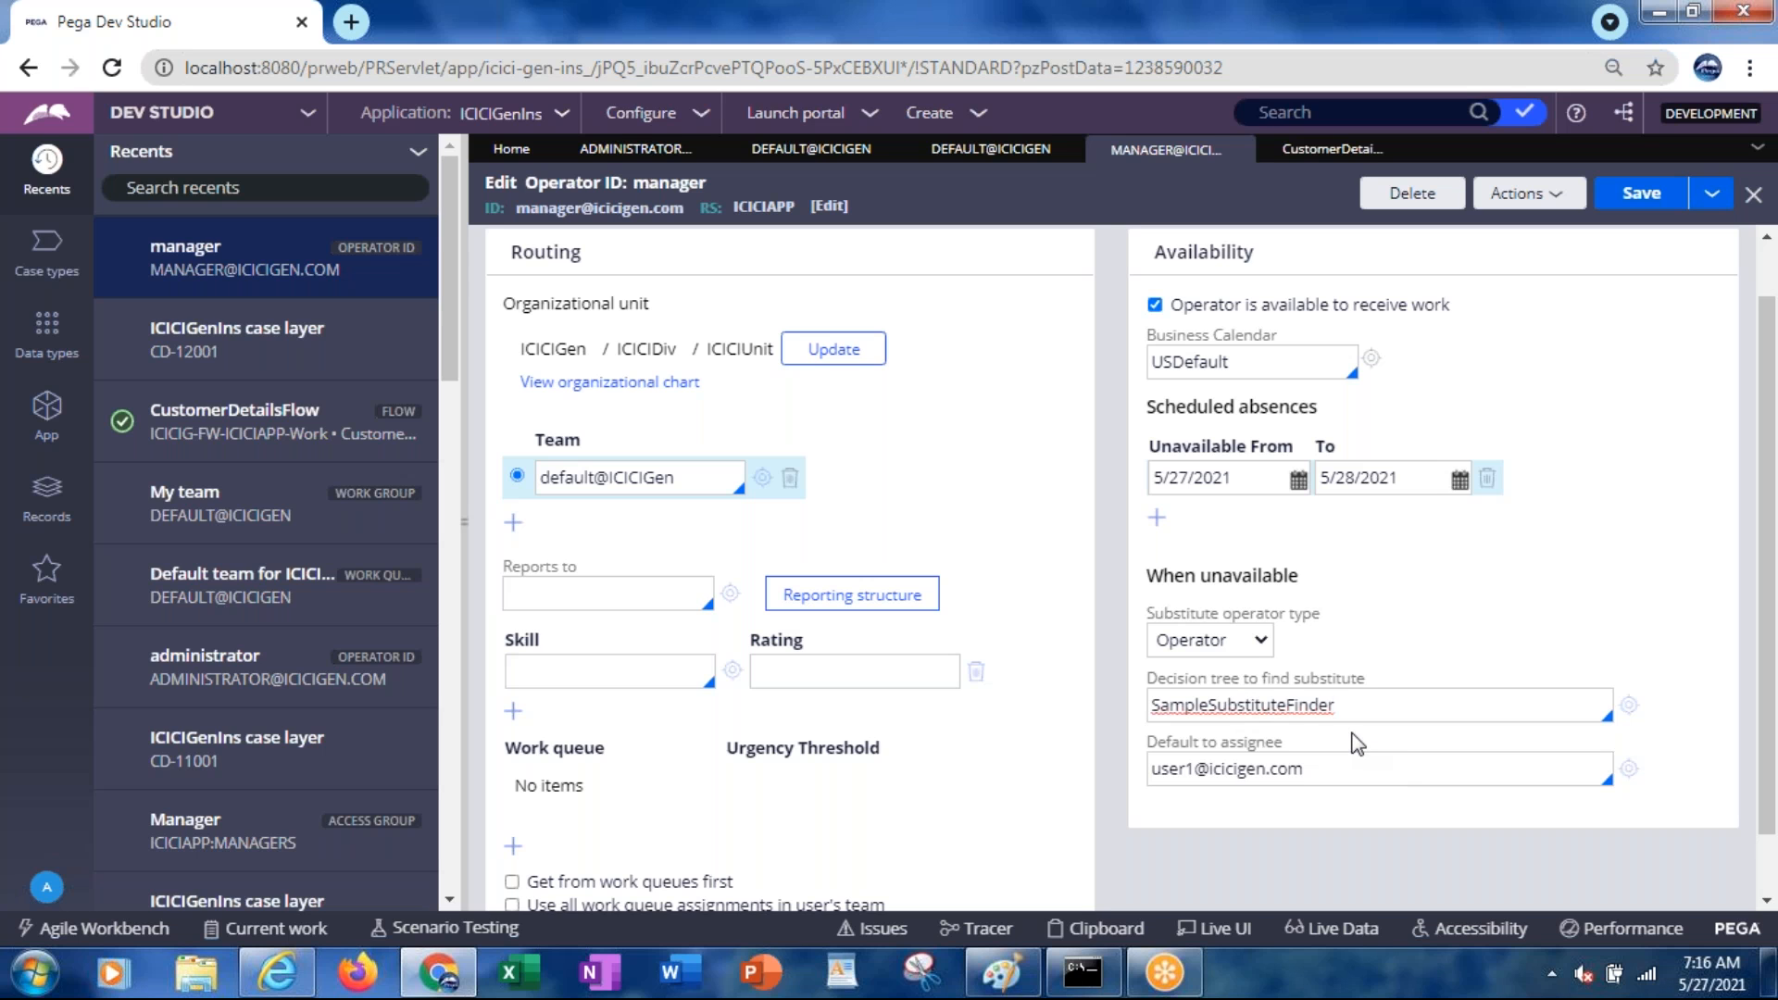
{"action": "key", "text": "ctrl+a"}
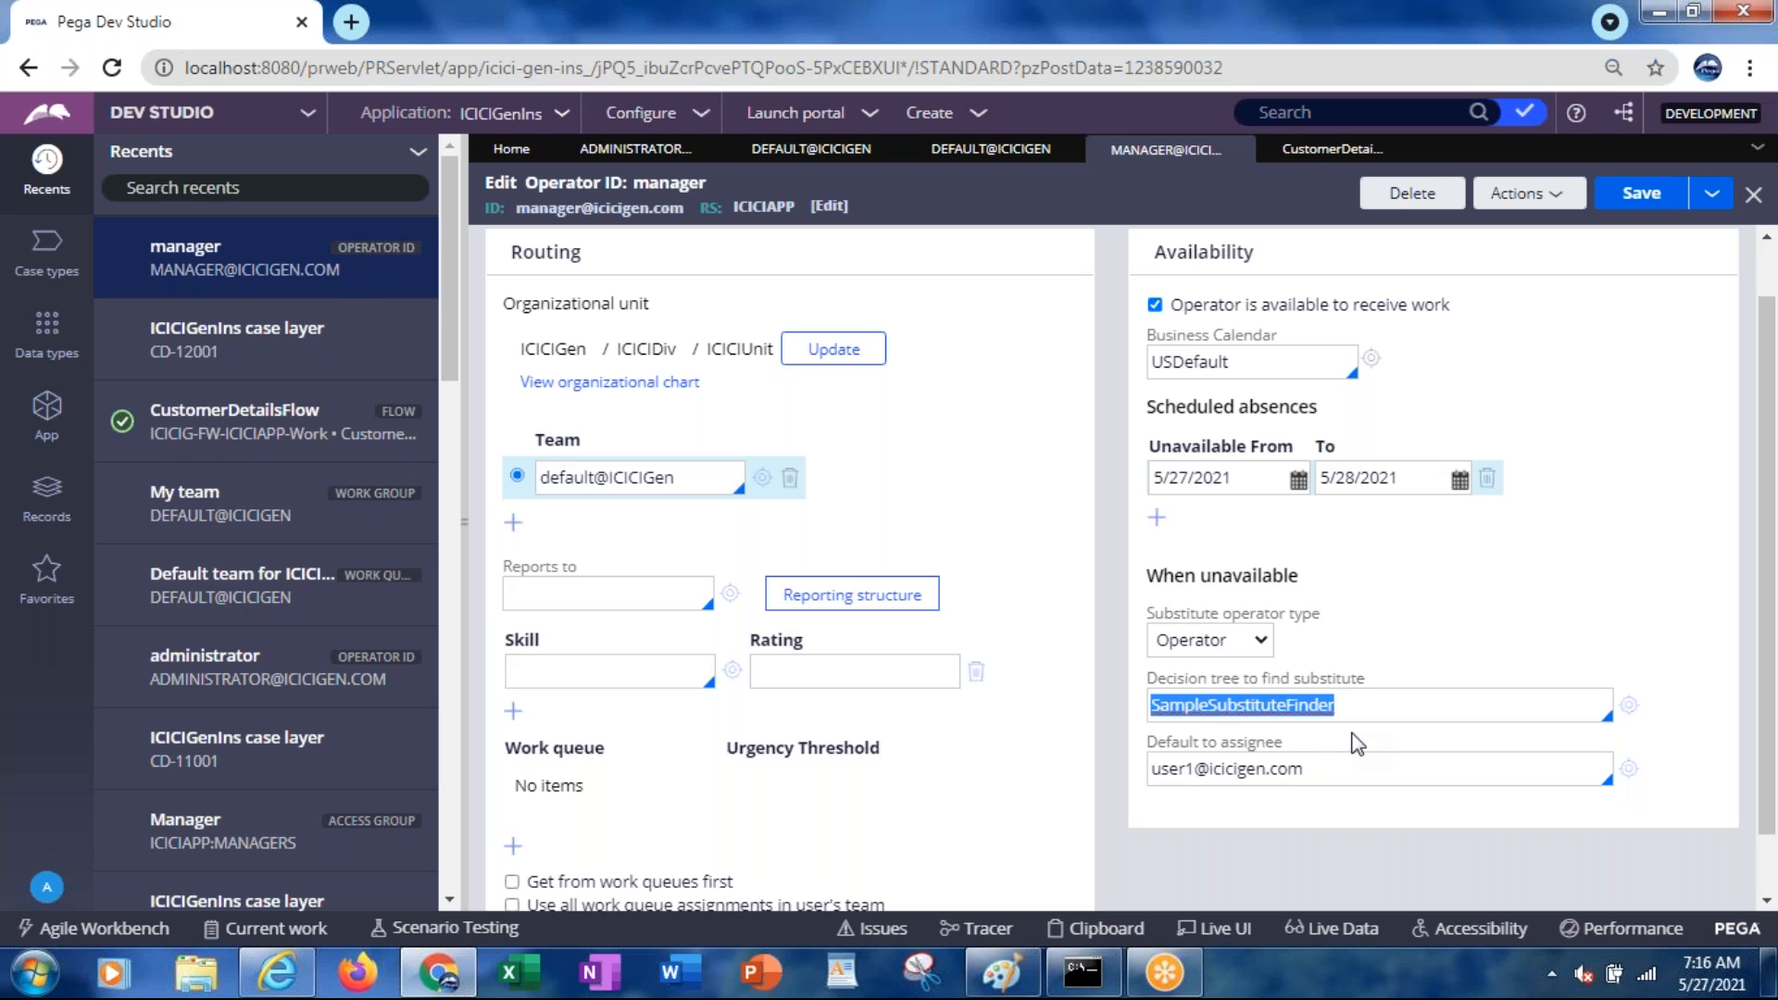
{"action": "key", "text": "BackSpace"}
{"action": "left_click", "coordinate": [1214, 773]}
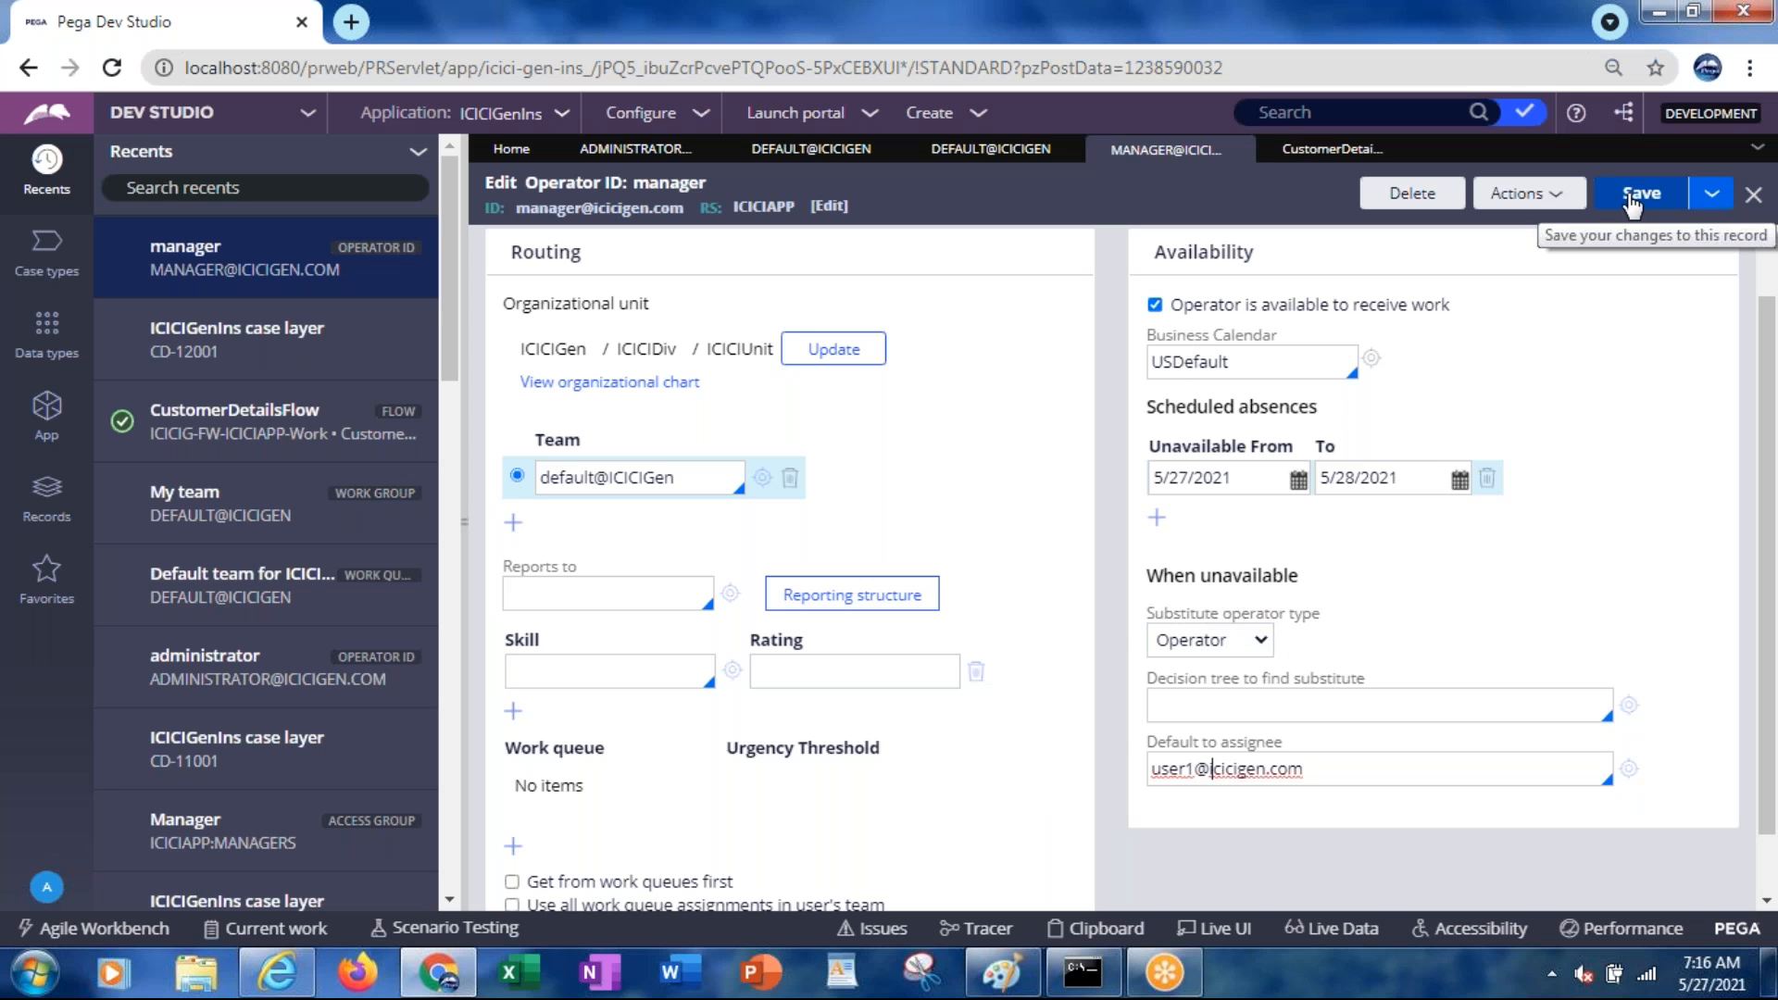
Save the manager operator record and re-pick May 27 as the absence start date
{"action": "left_click", "coordinate": [1632, 194]}
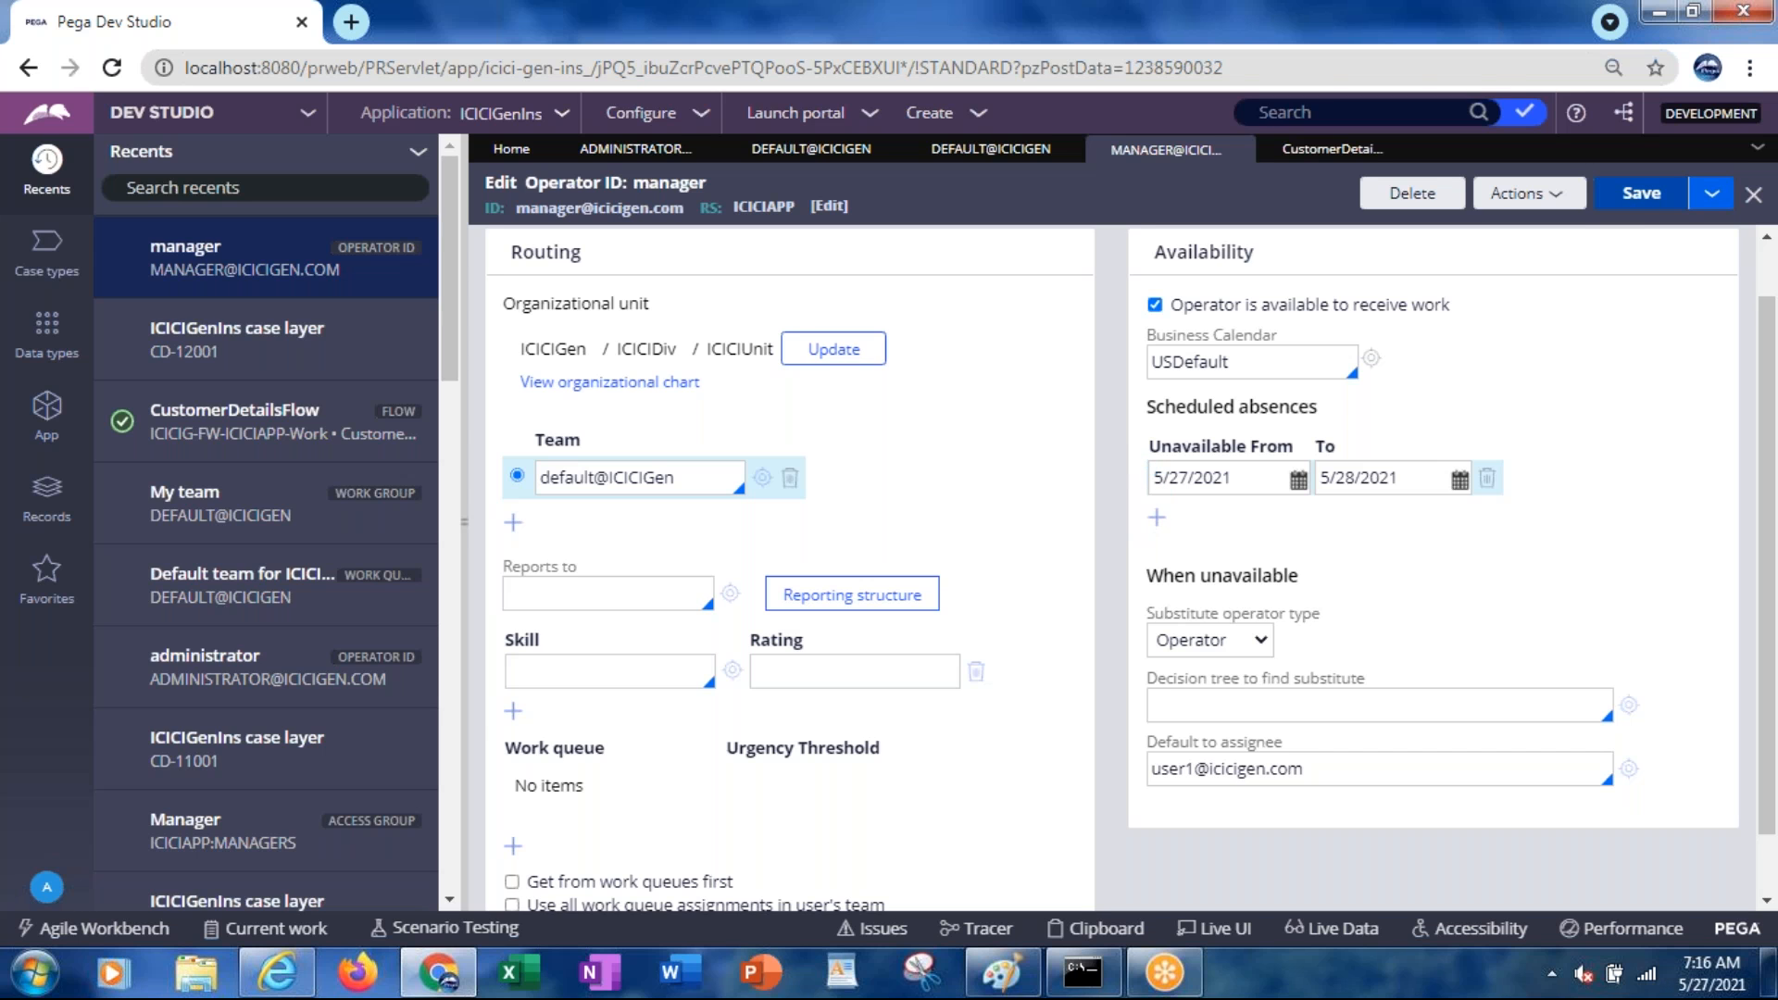
{"action": "double_click", "coordinate": [555, 181]}
{"action": "left_click", "coordinate": [1298, 482]}
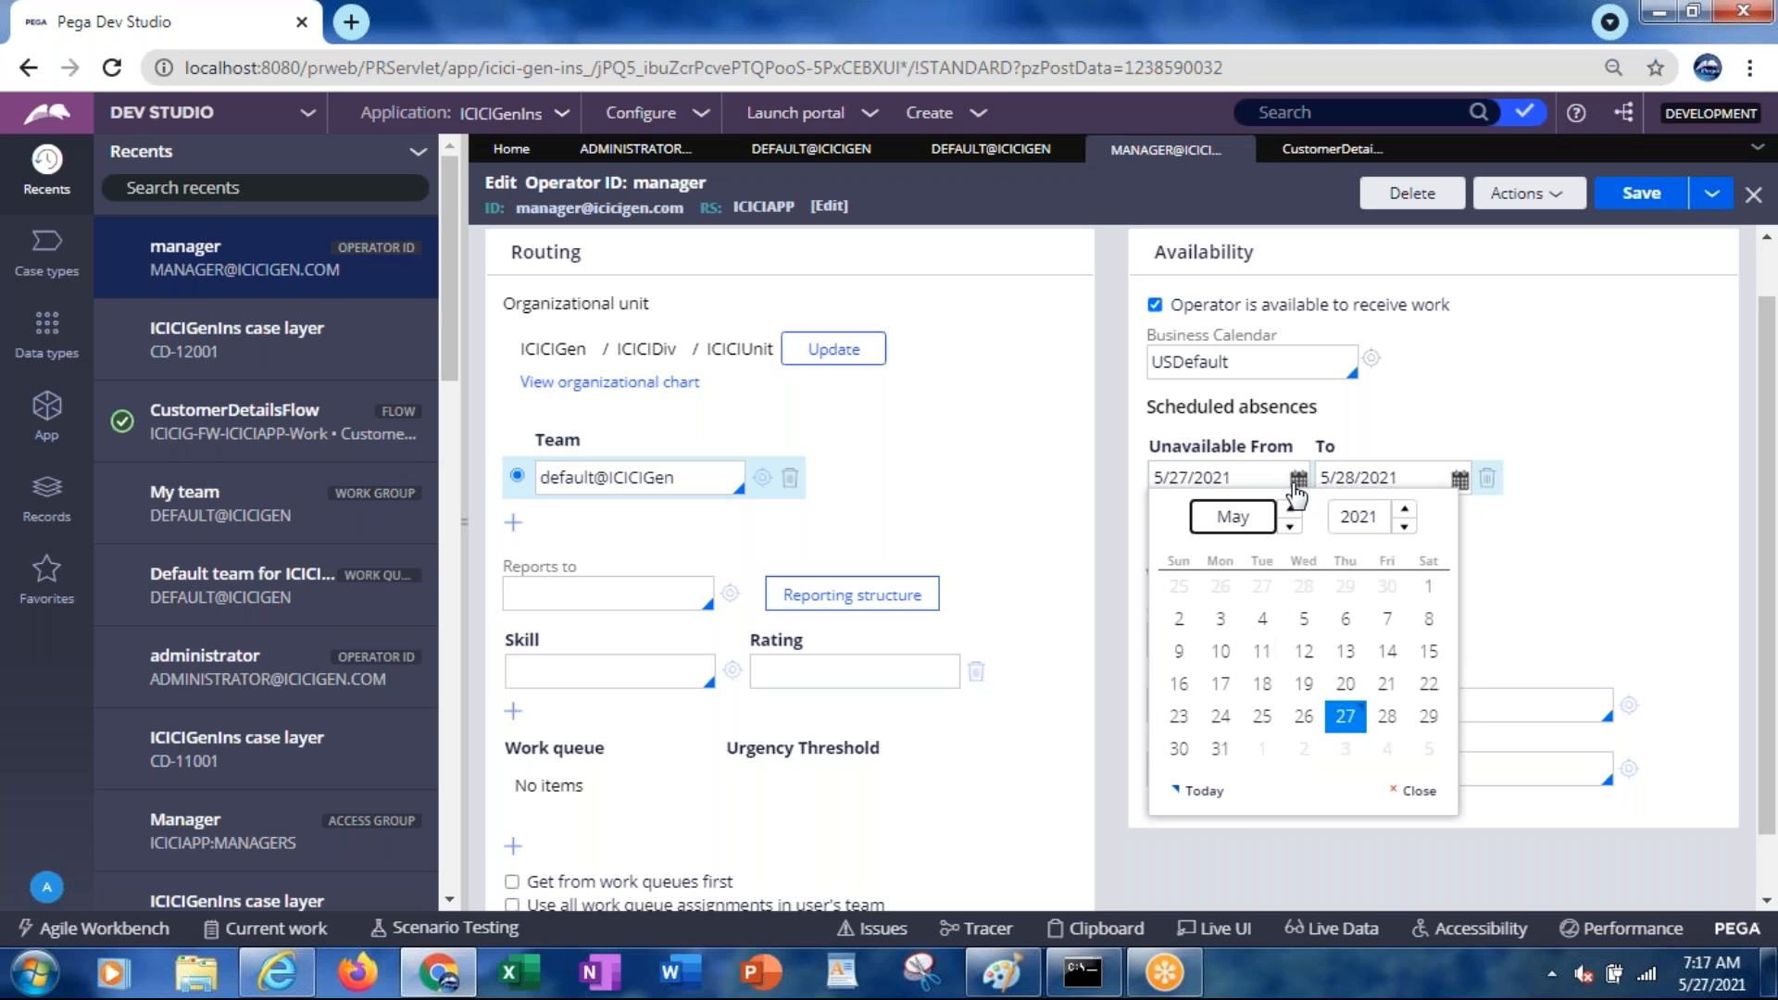
{"action": "left_click", "coordinate": [1350, 719]}
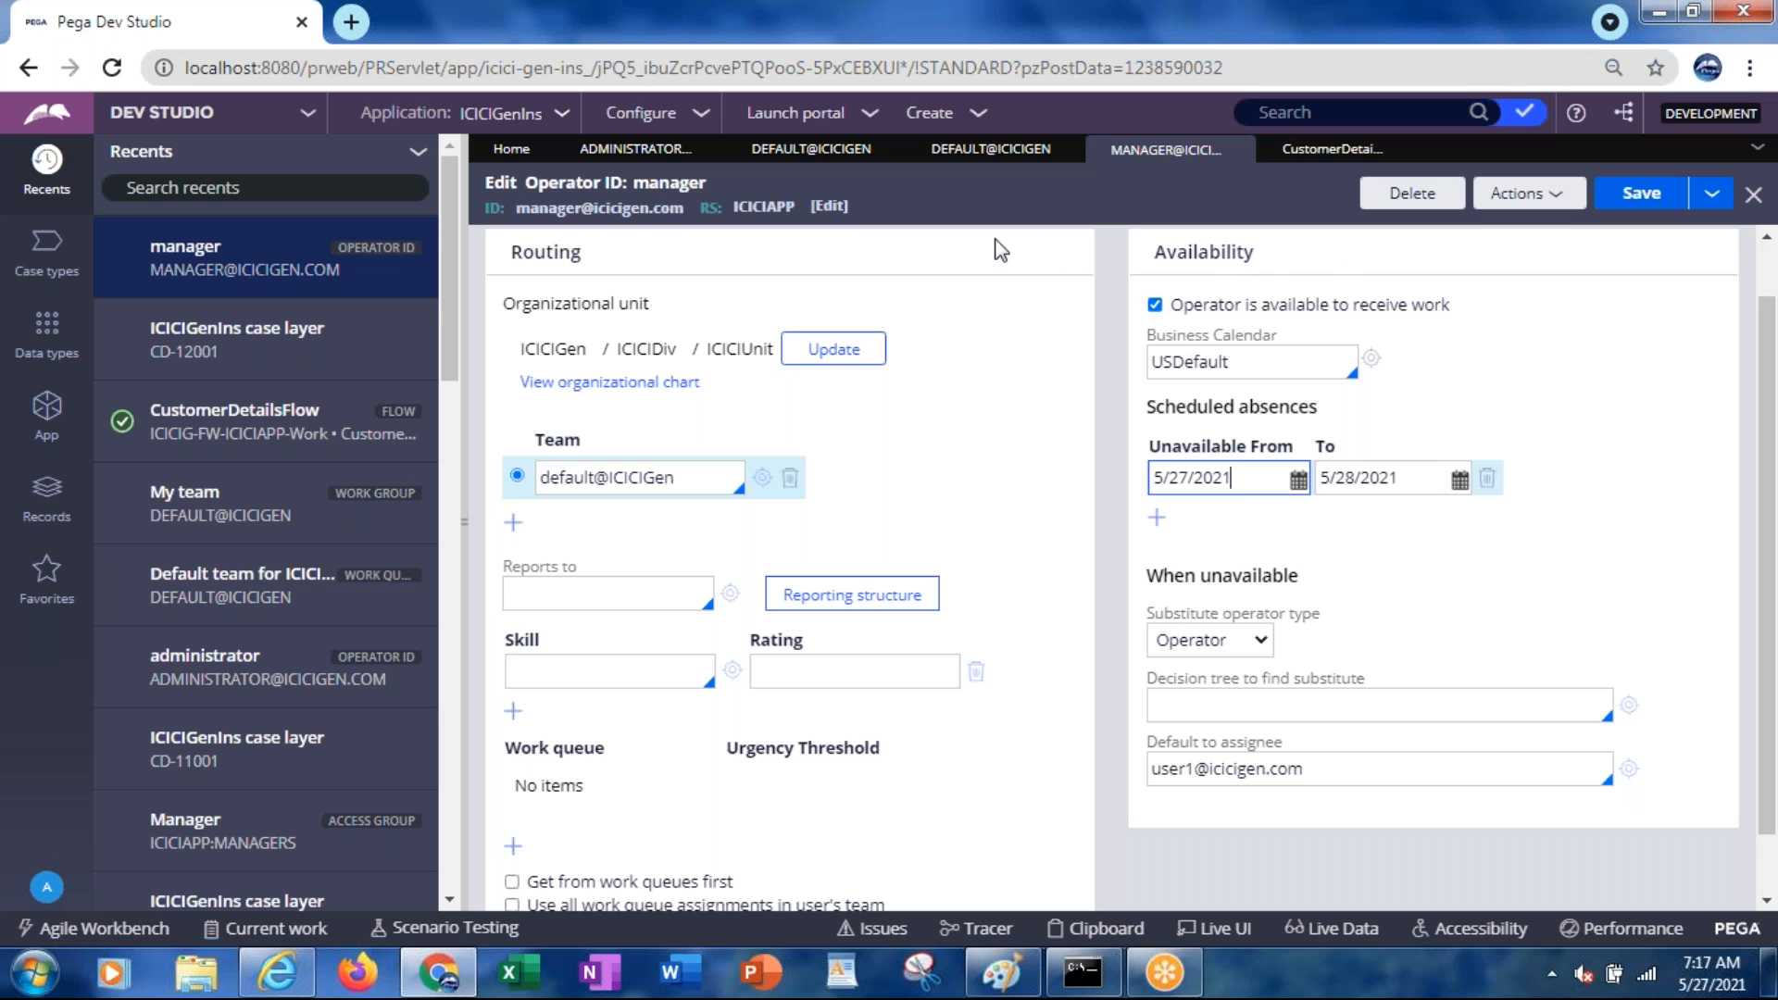
Start a new Service Level Agreement from the Process category in the App explorer
{"action": "left_click", "coordinate": [52, 419]}
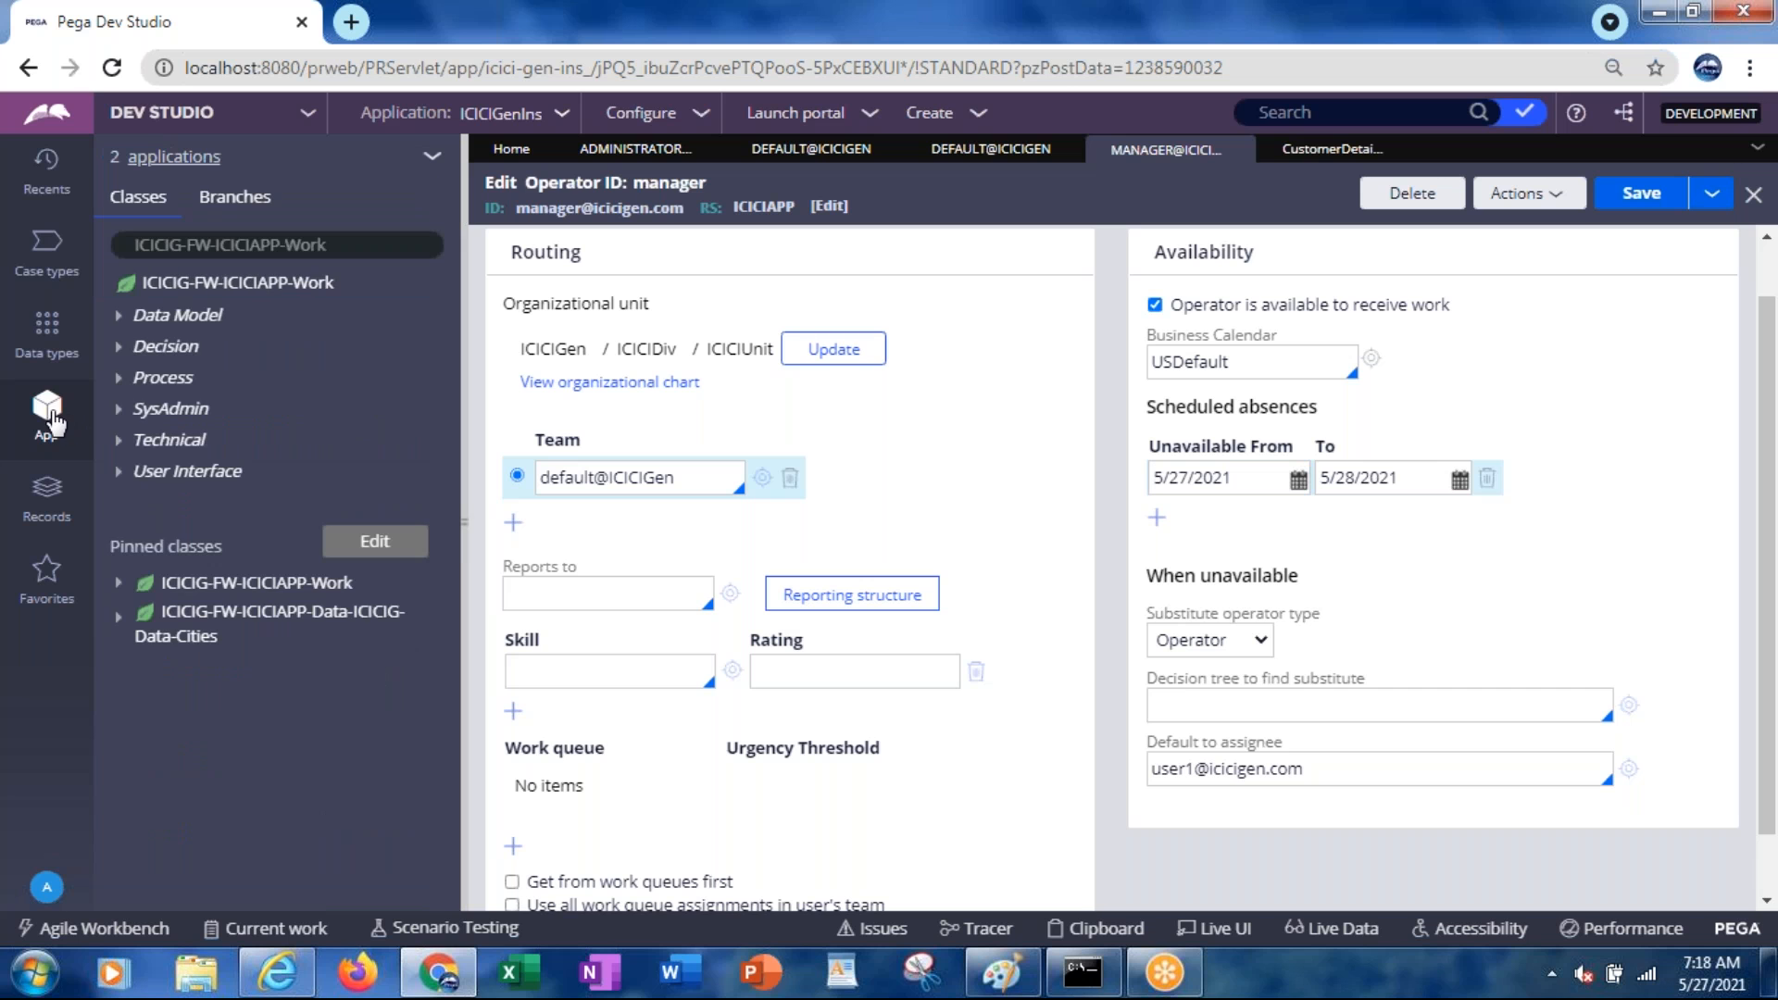
{"action": "left_click", "coordinate": [120, 379]}
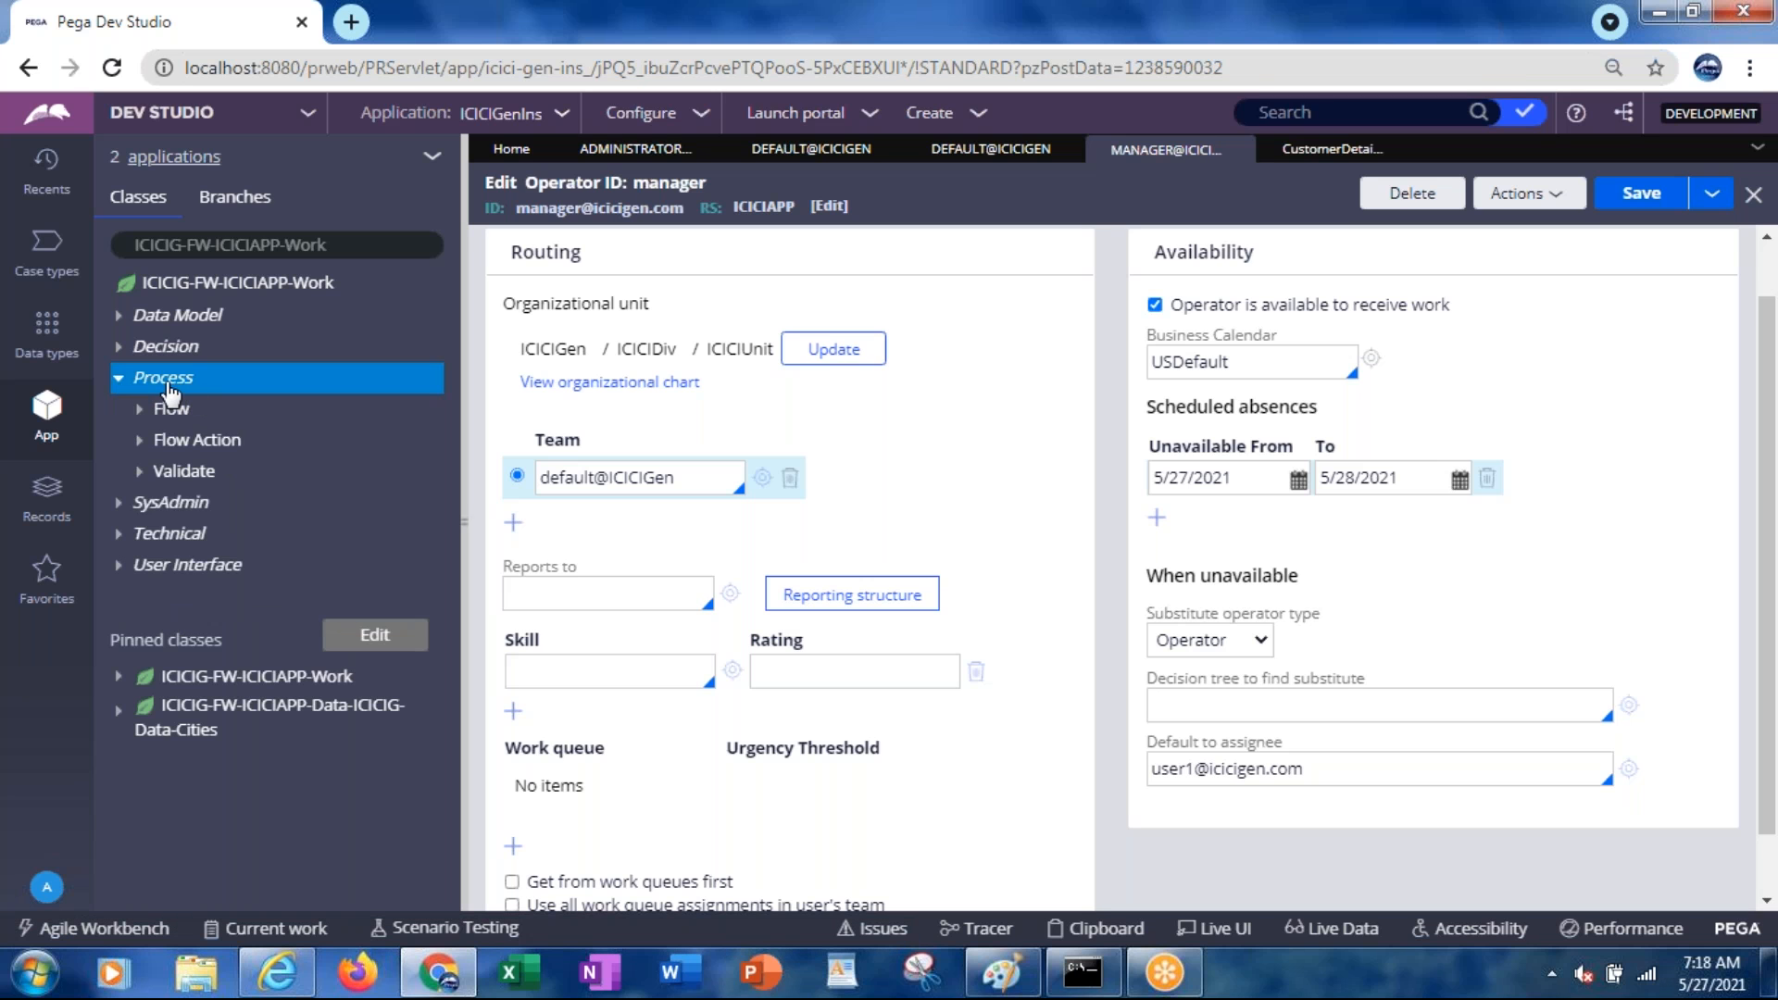
{"action": "right_click", "coordinate": [170, 394]}
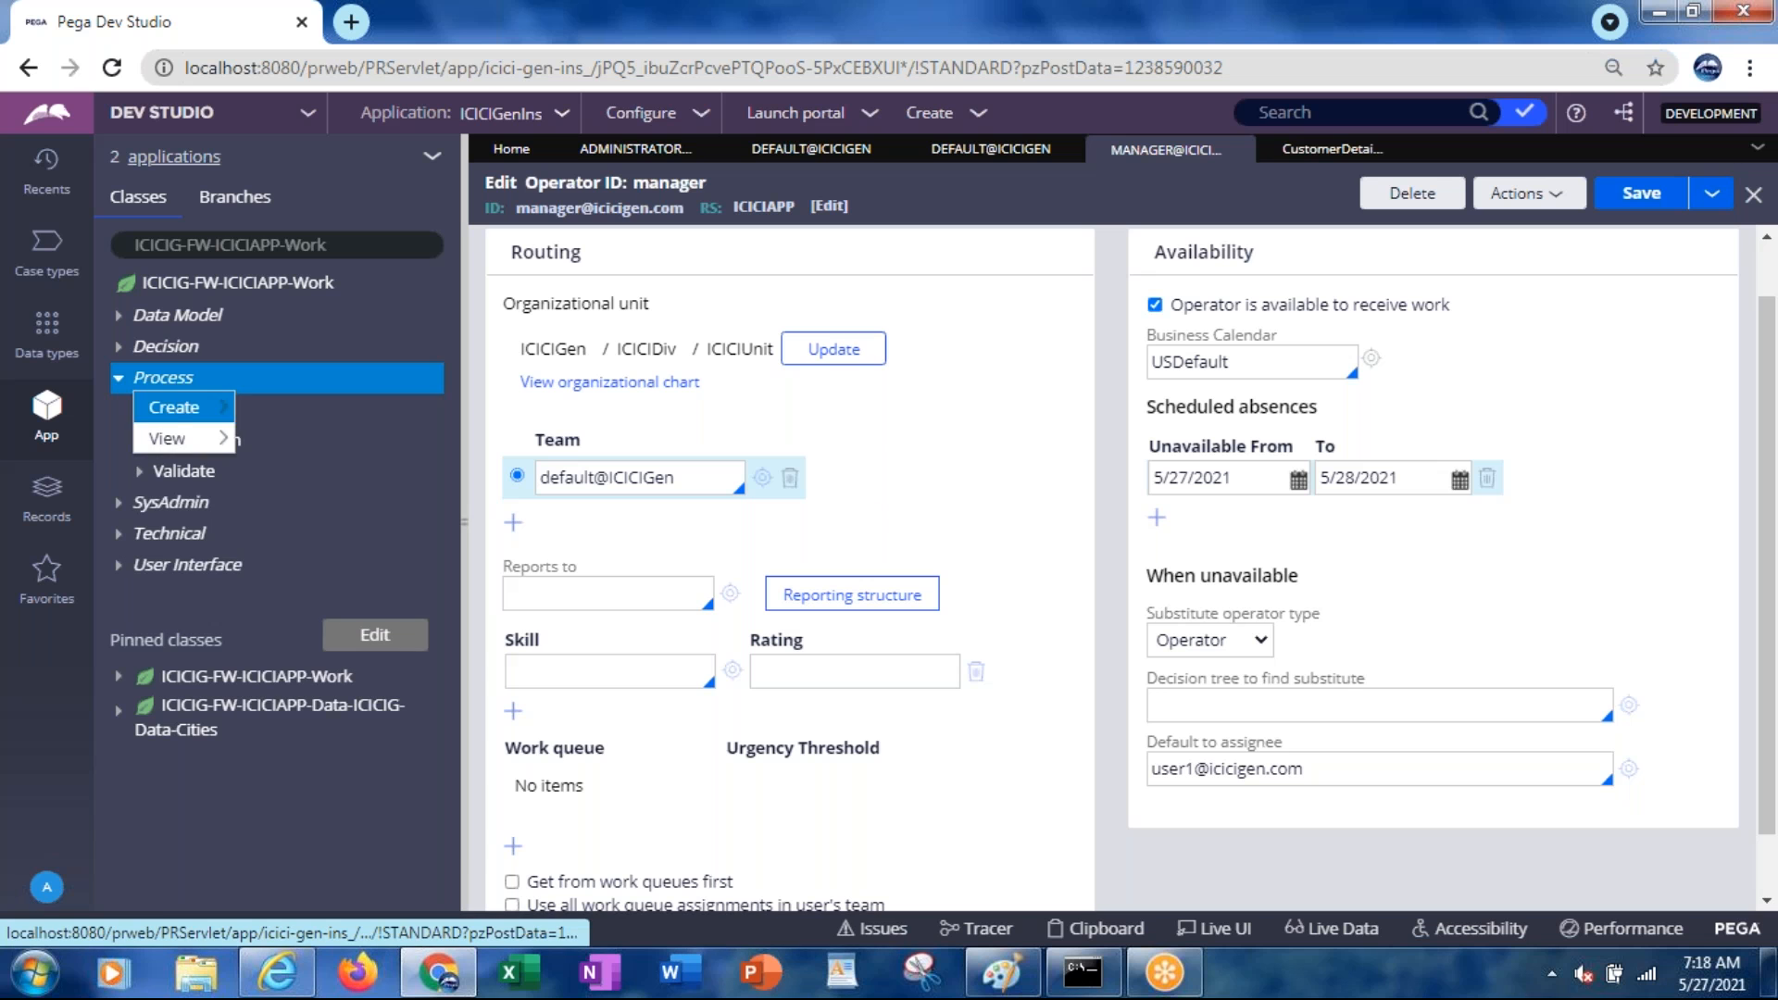
{"action": "mouse_move", "coordinate": [173, 408]}
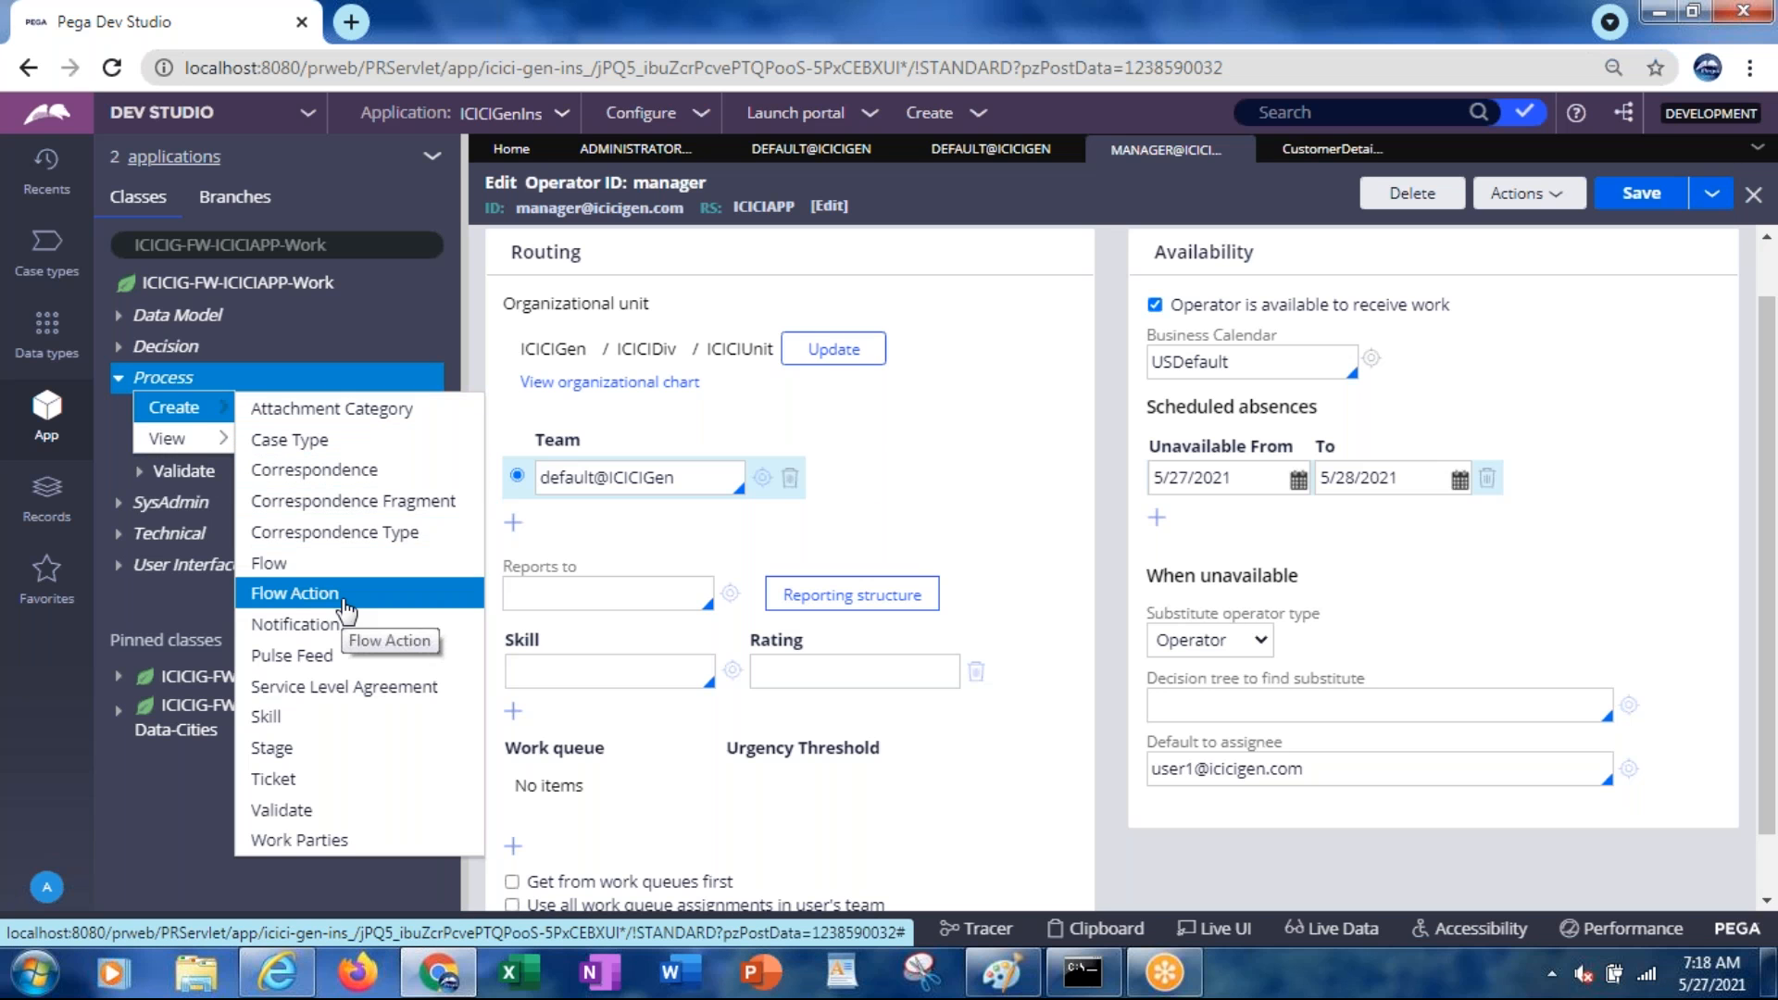
{"action": "left_click", "coordinate": [348, 687]}
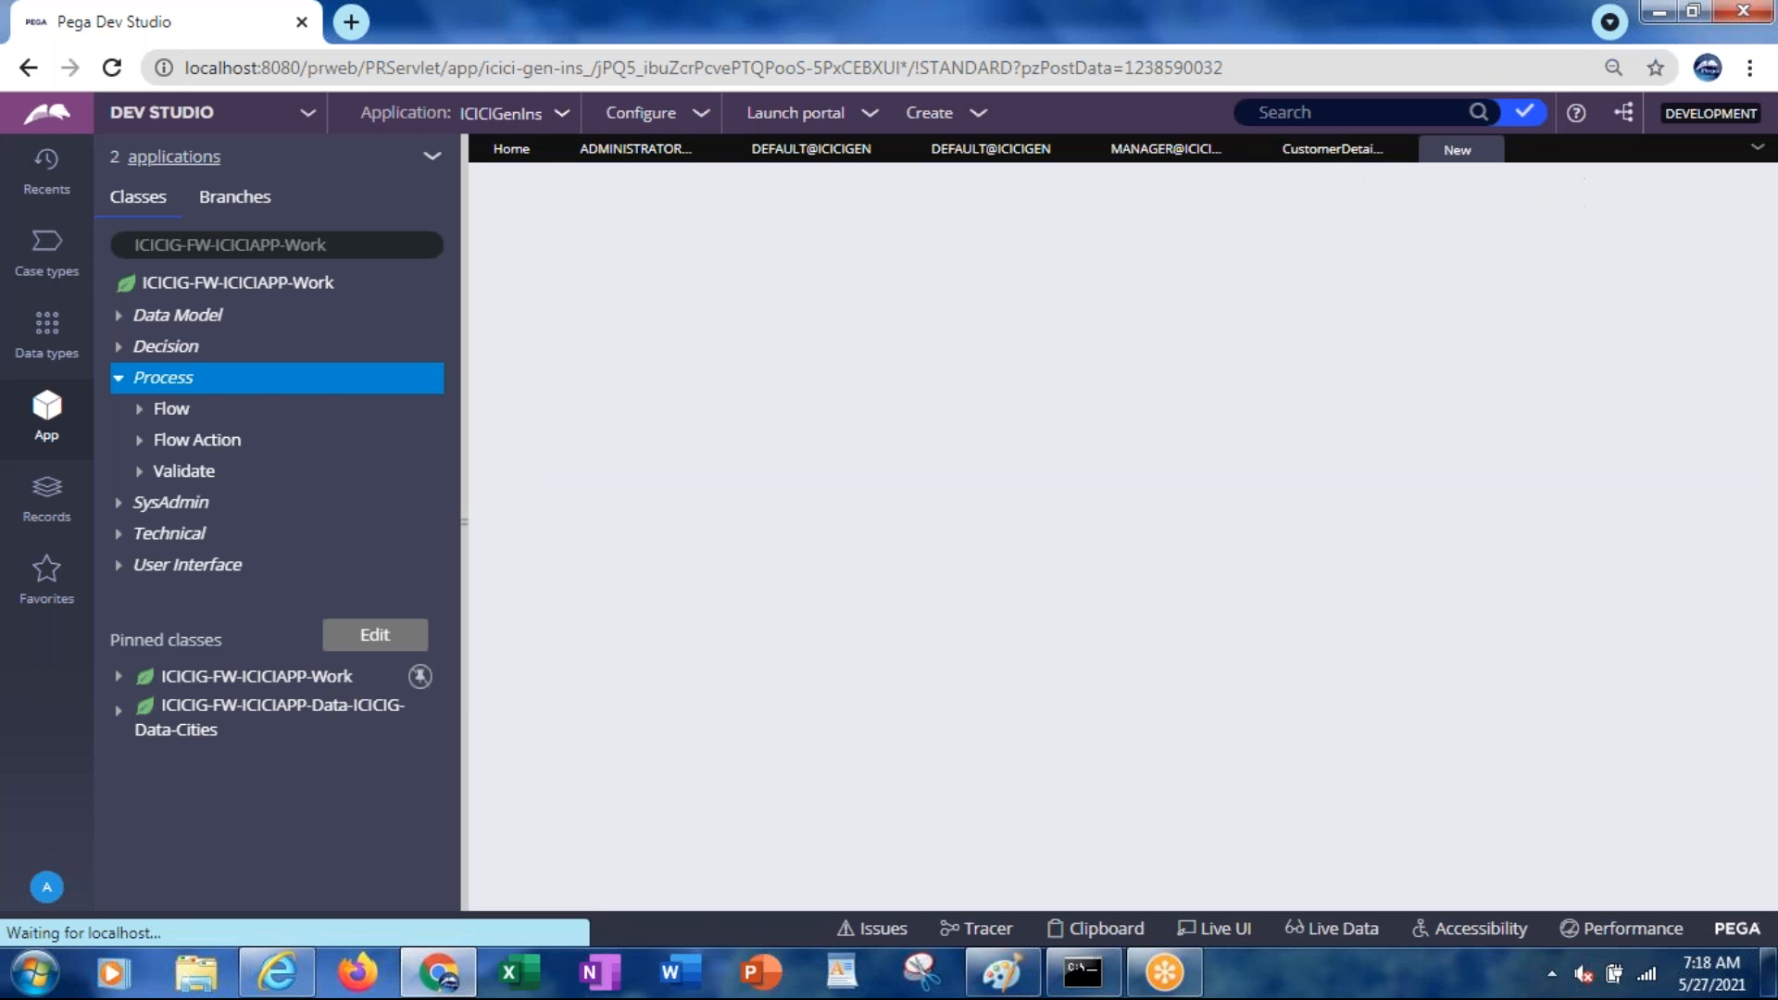
Close the operator and DEFAULT@ICICIGEN record tabs left open from earlier
{"action": "left_click", "coordinate": [1401, 149]}
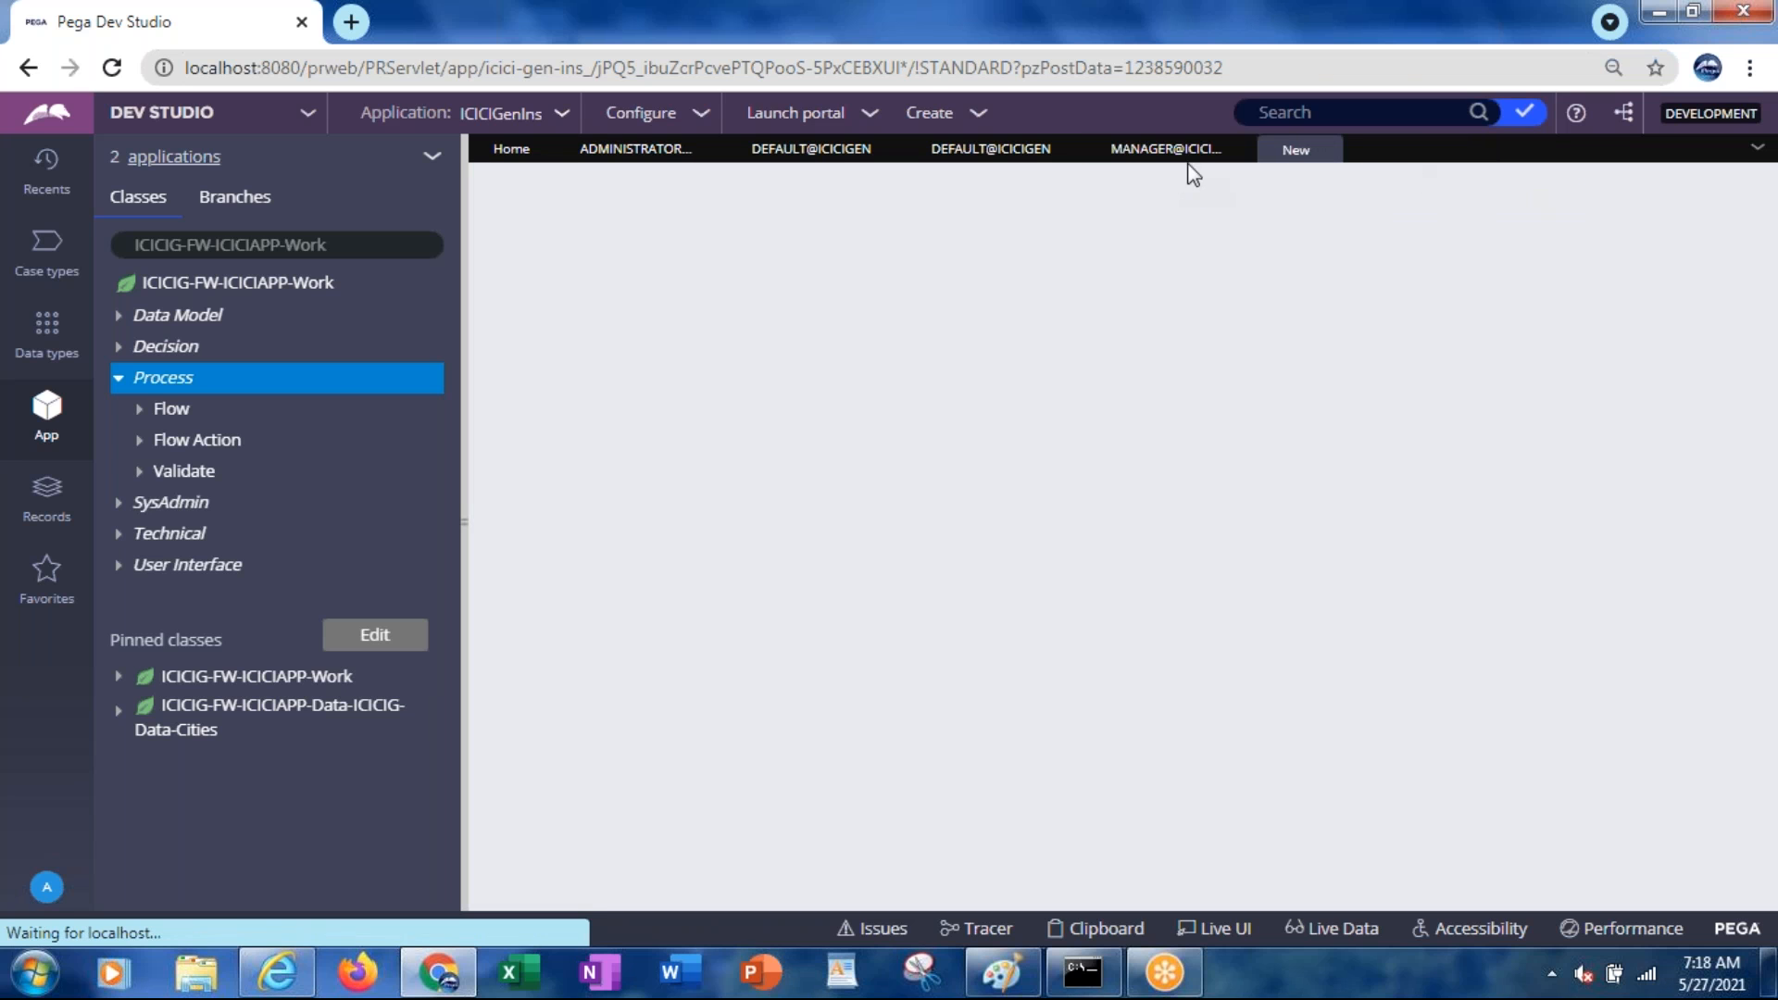
{"action": "left_click", "coordinate": [1239, 149]}
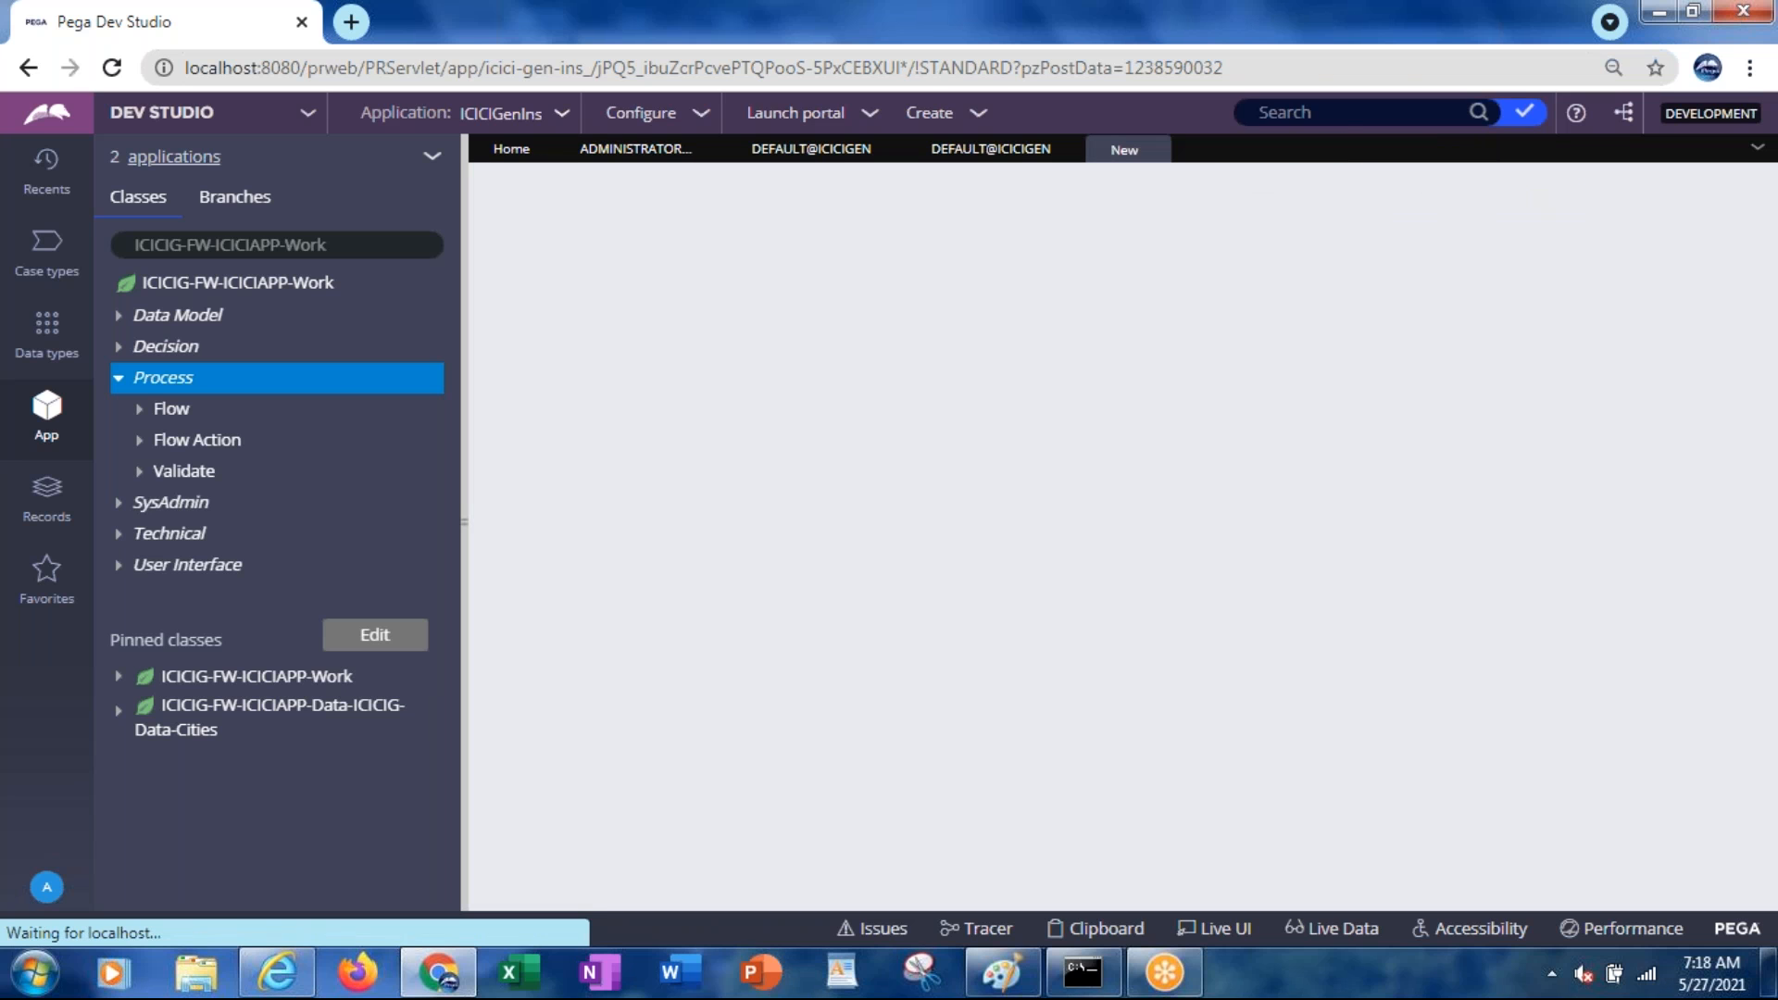
{"action": "left_click", "coordinate": [1068, 150]}
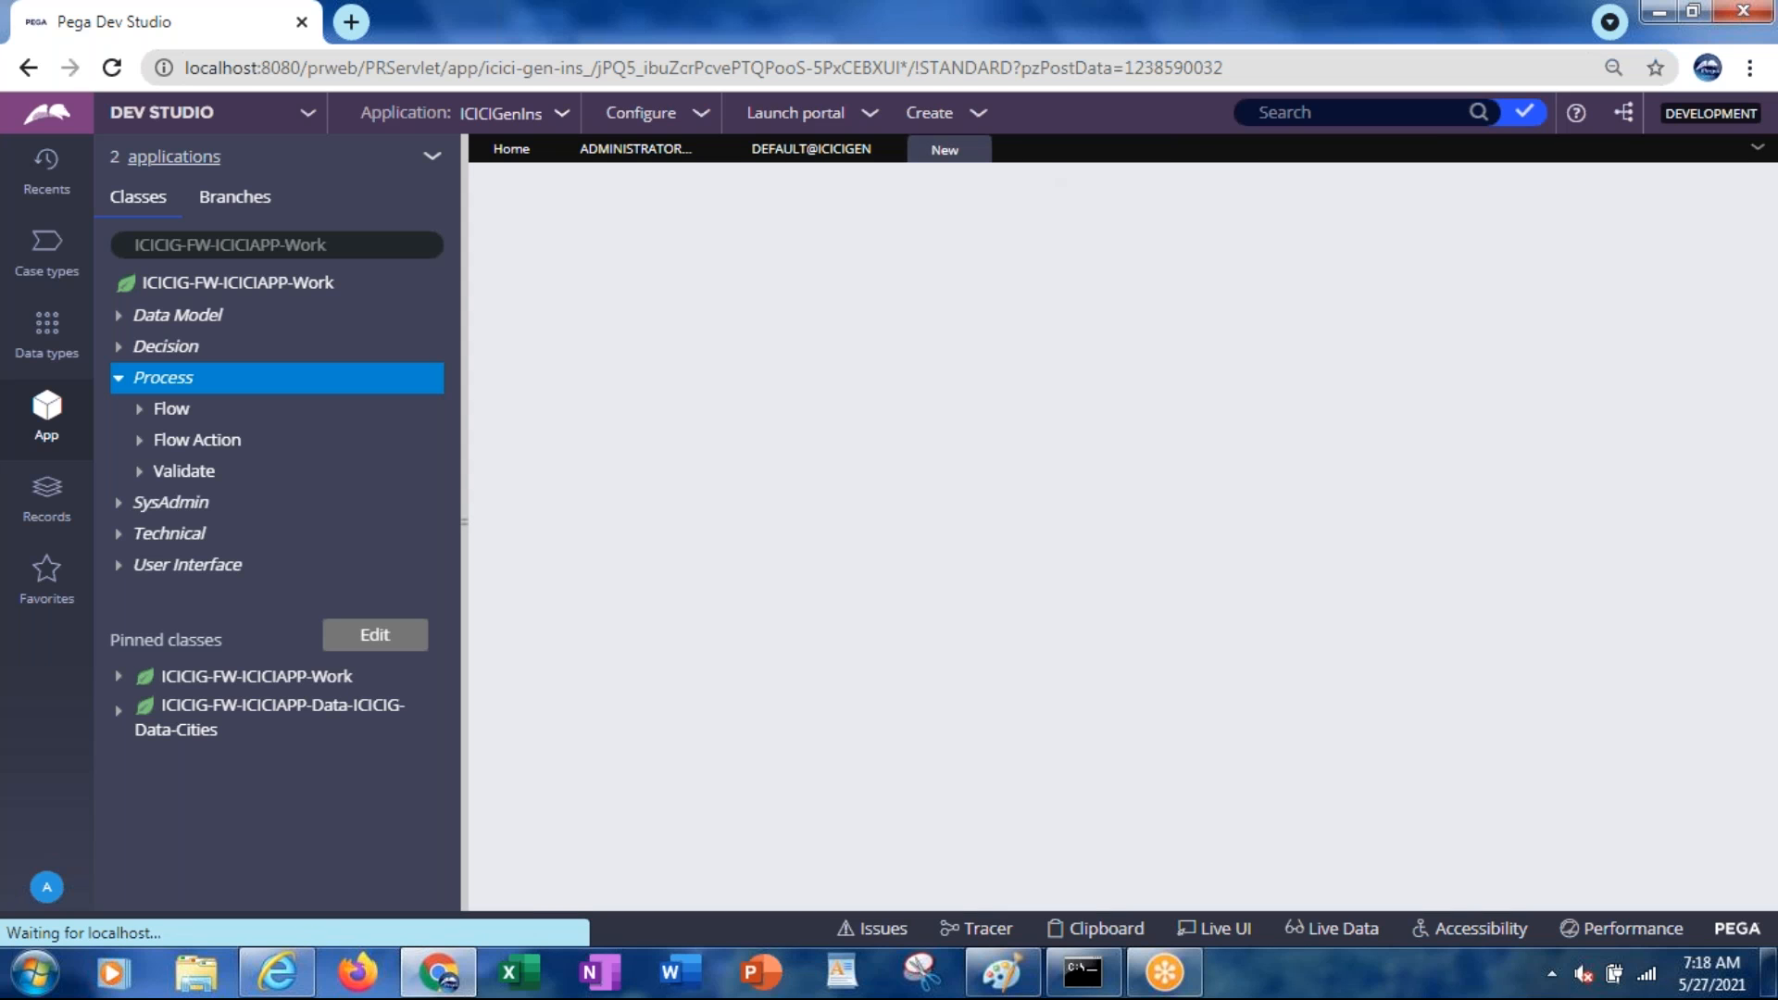
{"action": "left_click", "coordinate": [887, 150]}
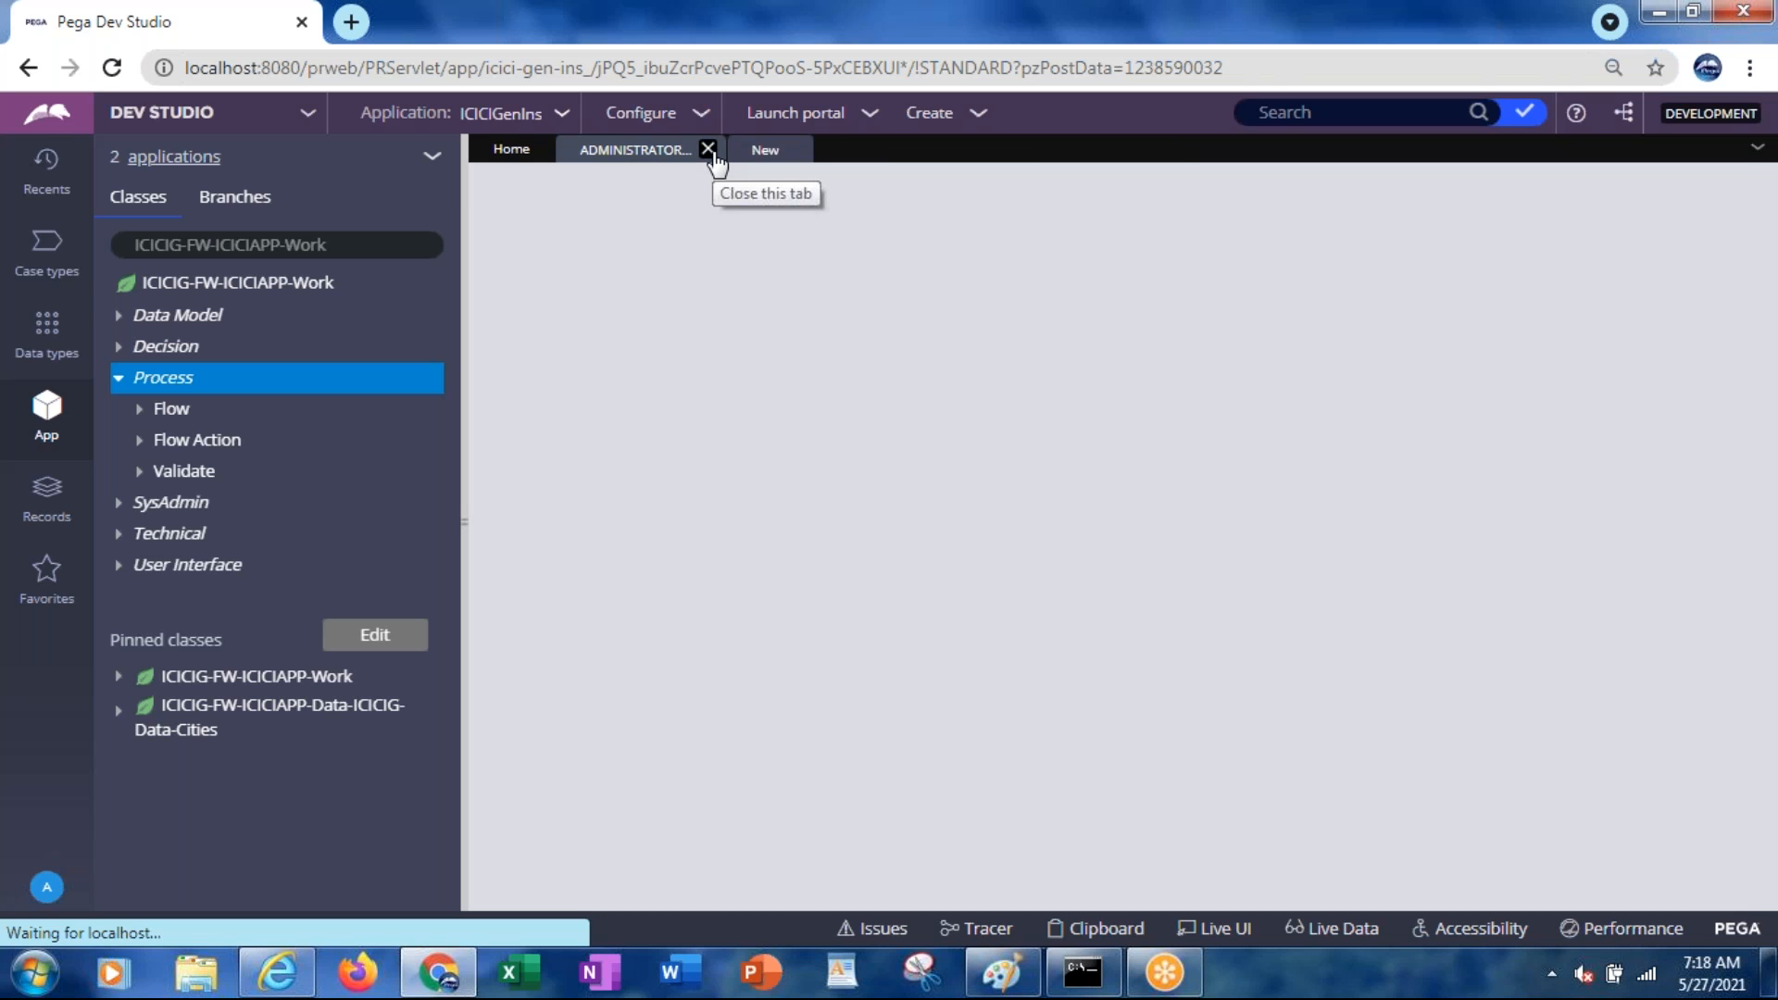
{"action": "left_click", "coordinate": [709, 149]}
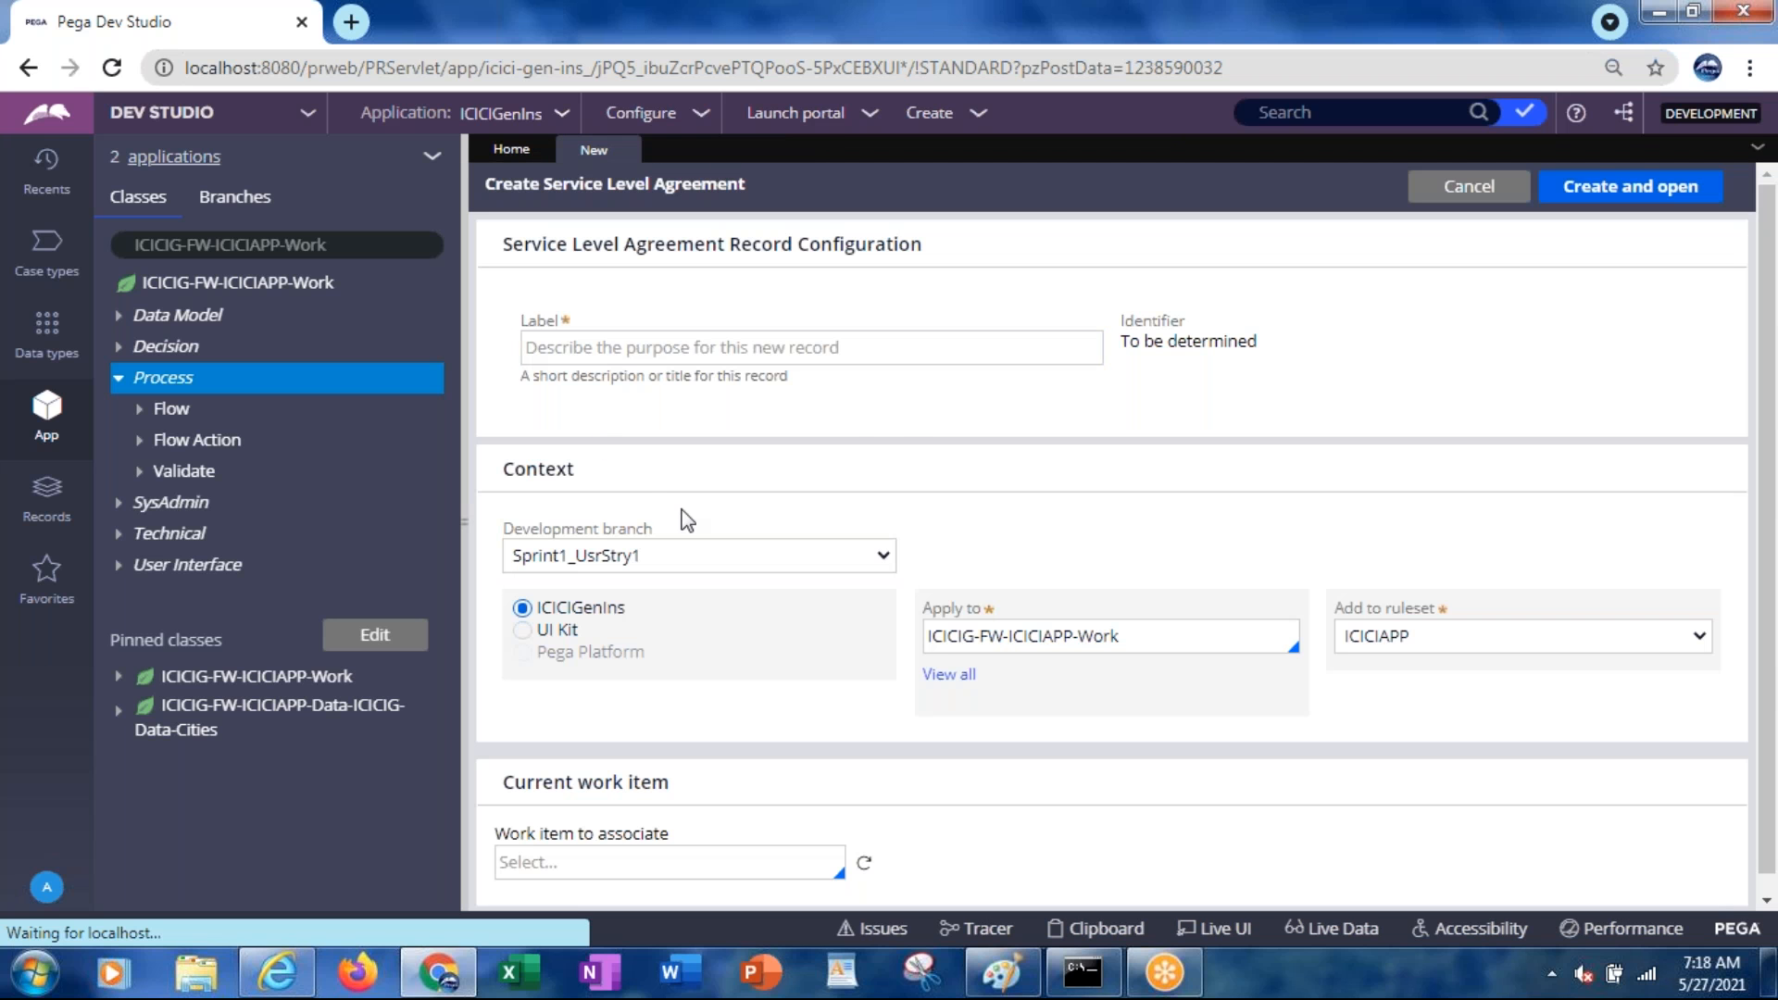
Label the agreement CustomerDetails with [No branch] and ruleset version 01-01-02, then create and open it
{"action": "left_click", "coordinate": [575, 561]}
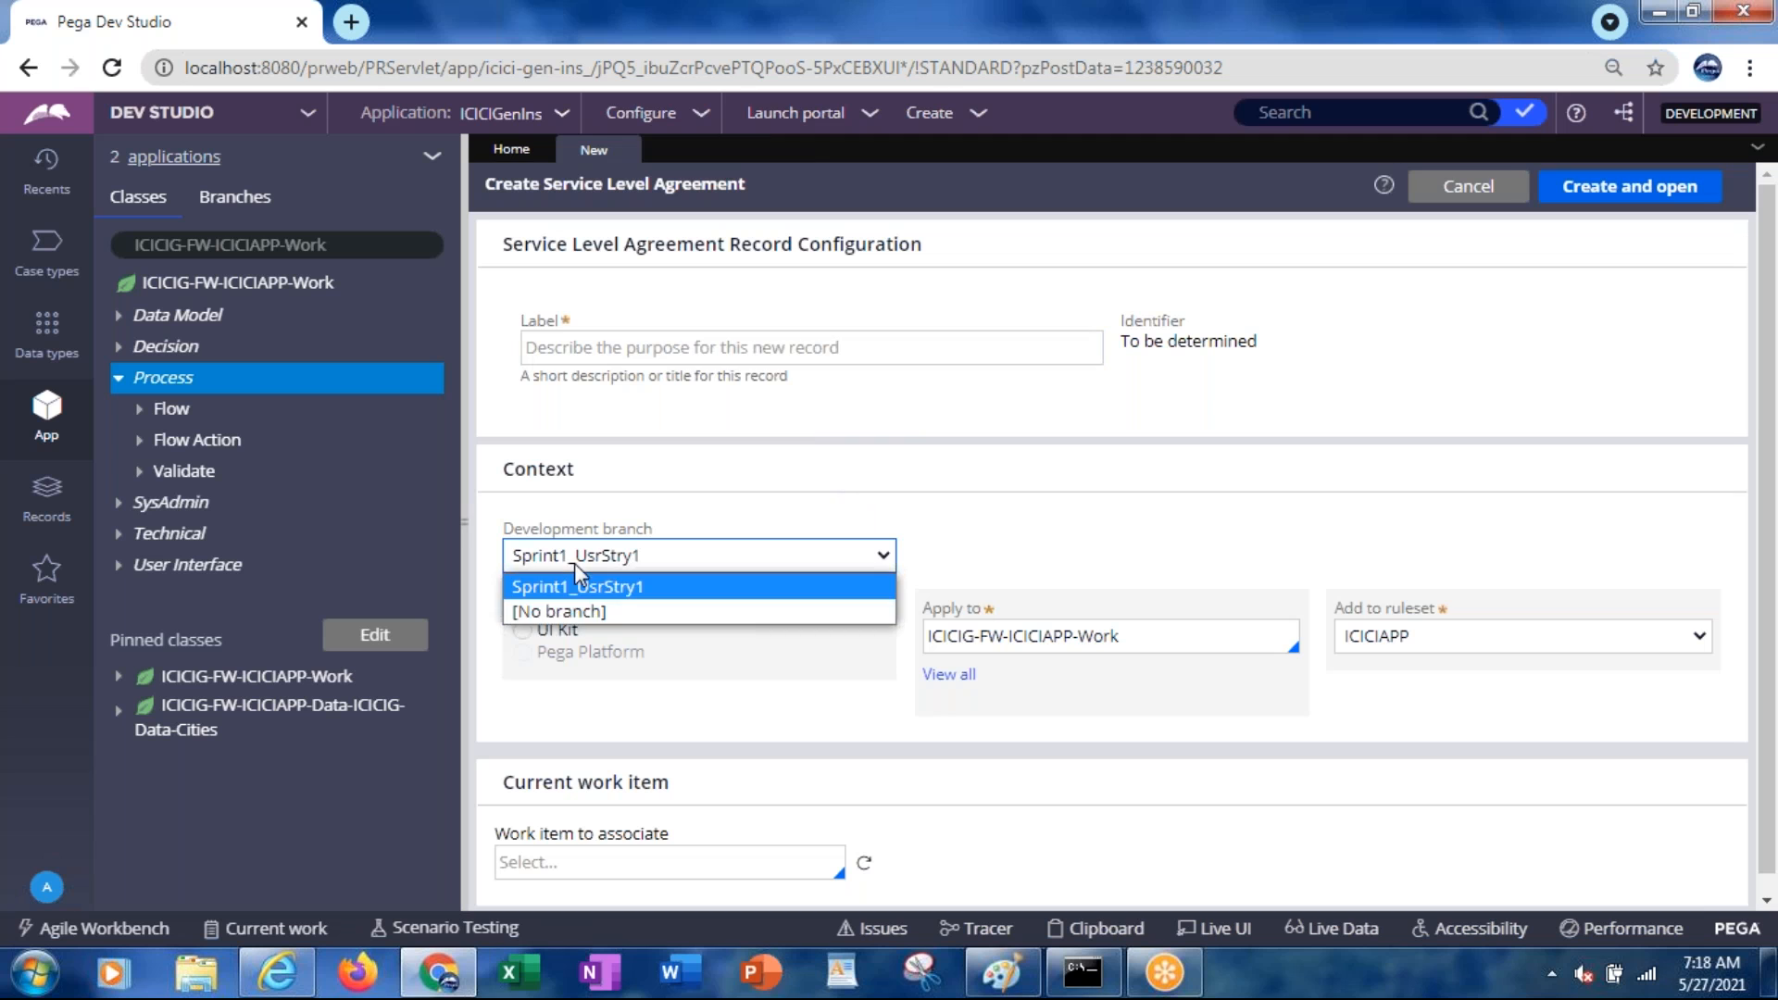
{"action": "left_click", "coordinate": [580, 613]}
{"action": "left_click", "coordinate": [725, 349]}
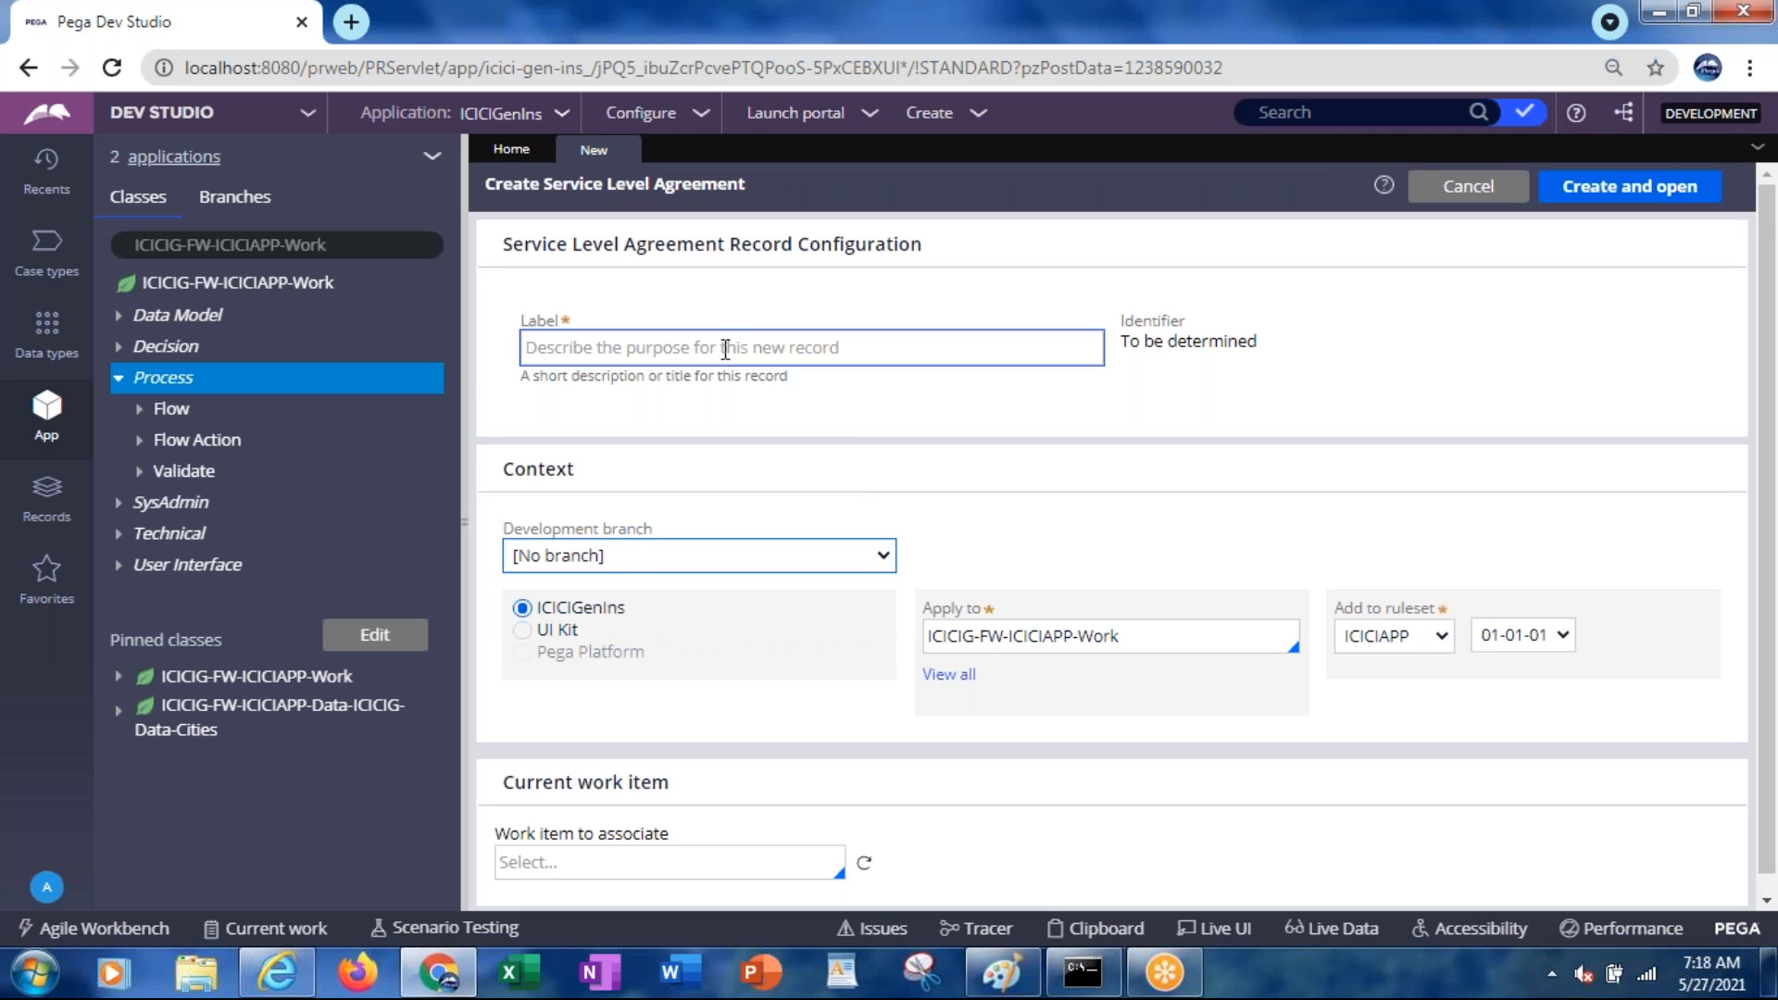
{"action": "type", "text": "CustomerDetails"}
{"action": "key", "text": "Tab"}
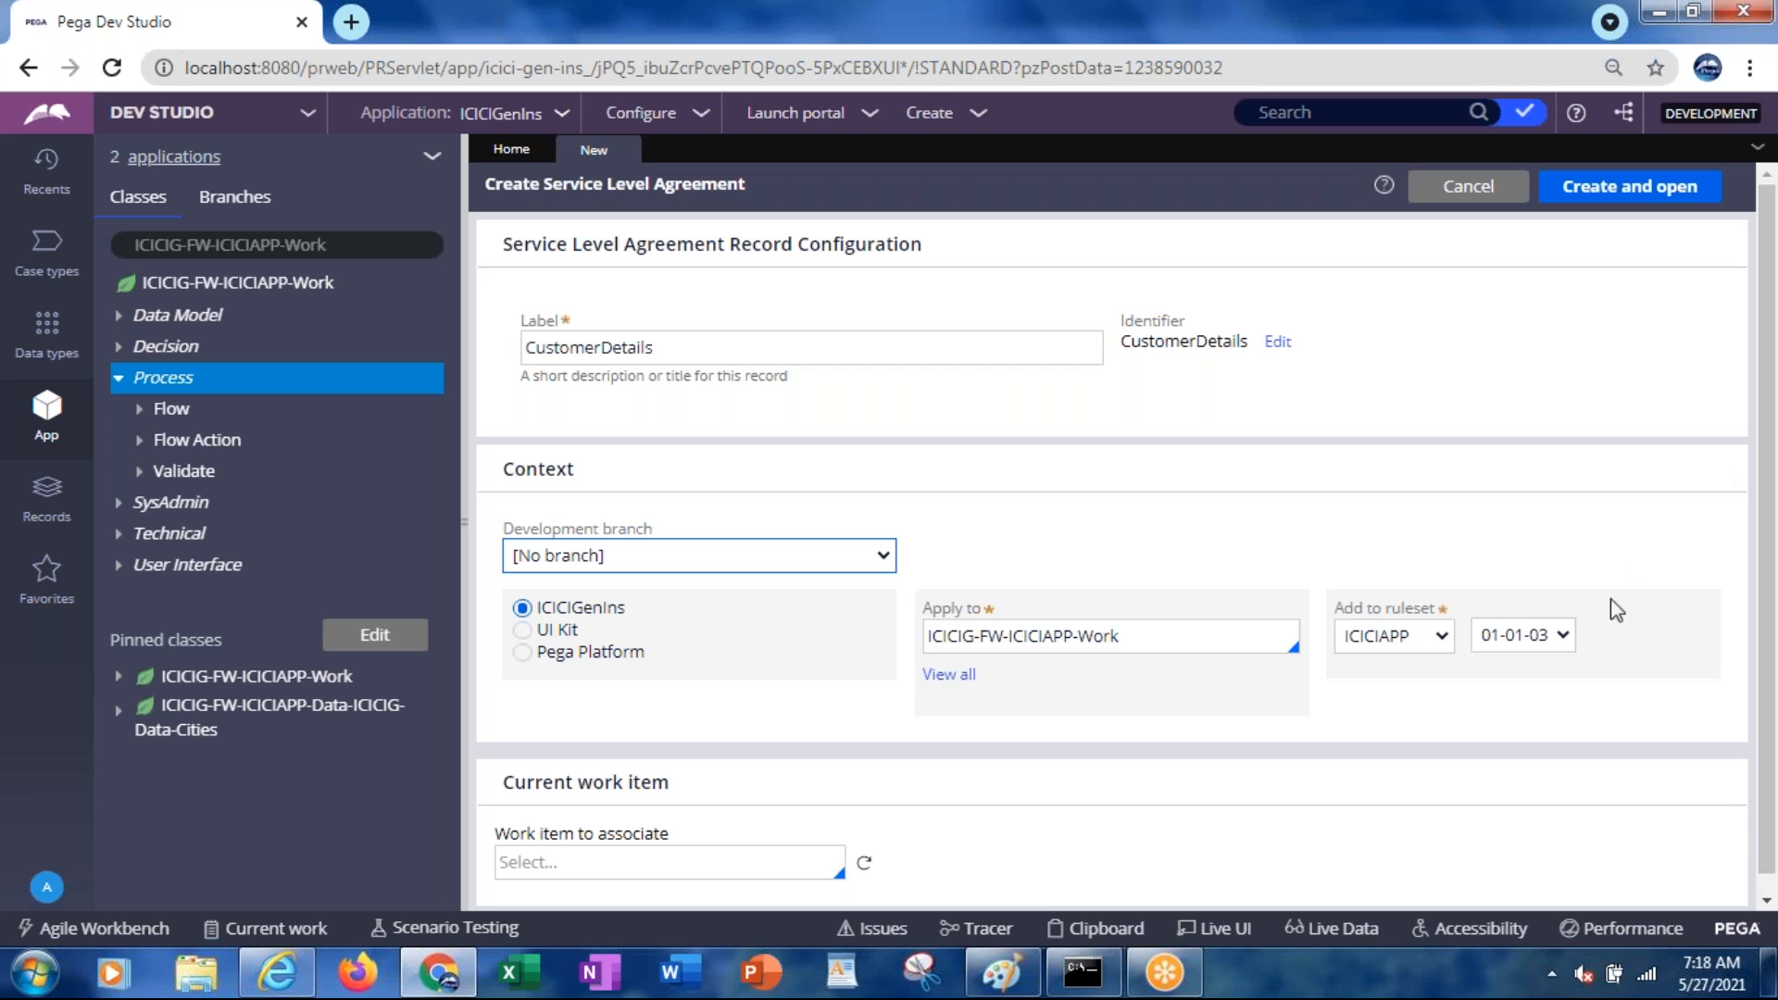
{"action": "left_click", "coordinate": [1531, 635]}
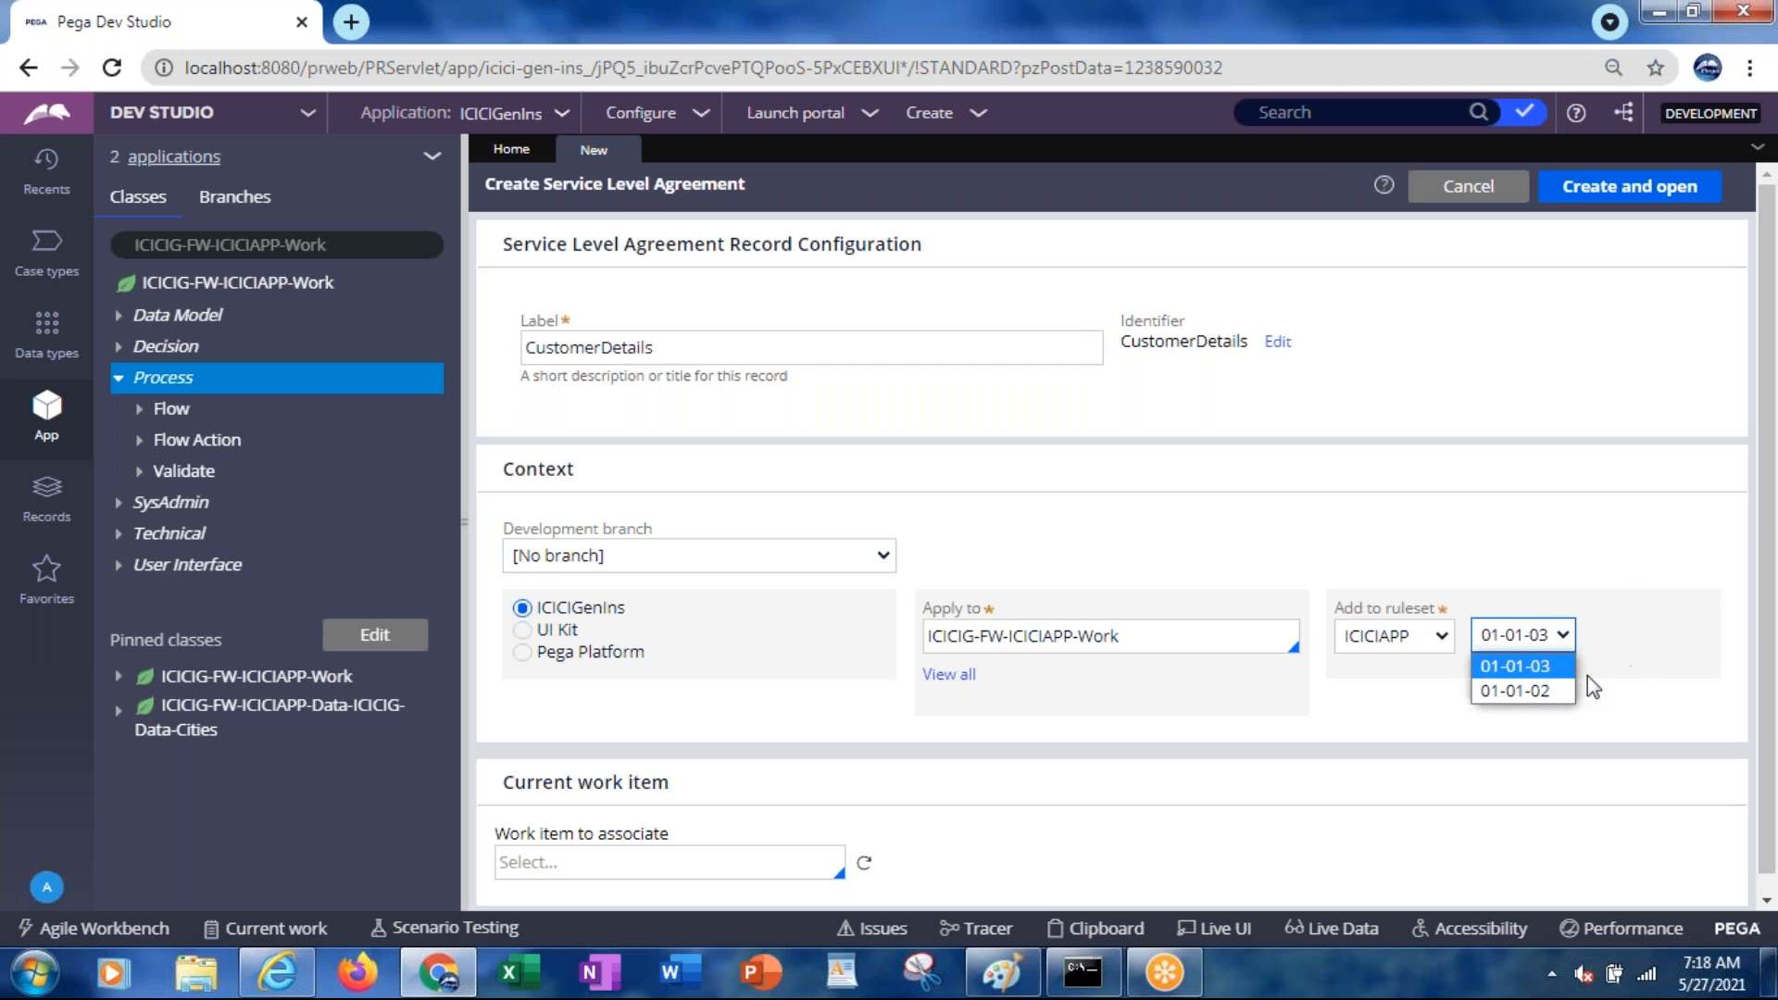
{"action": "left_click", "coordinate": [1526, 687]}
{"action": "left_click", "coordinate": [1613, 189]}
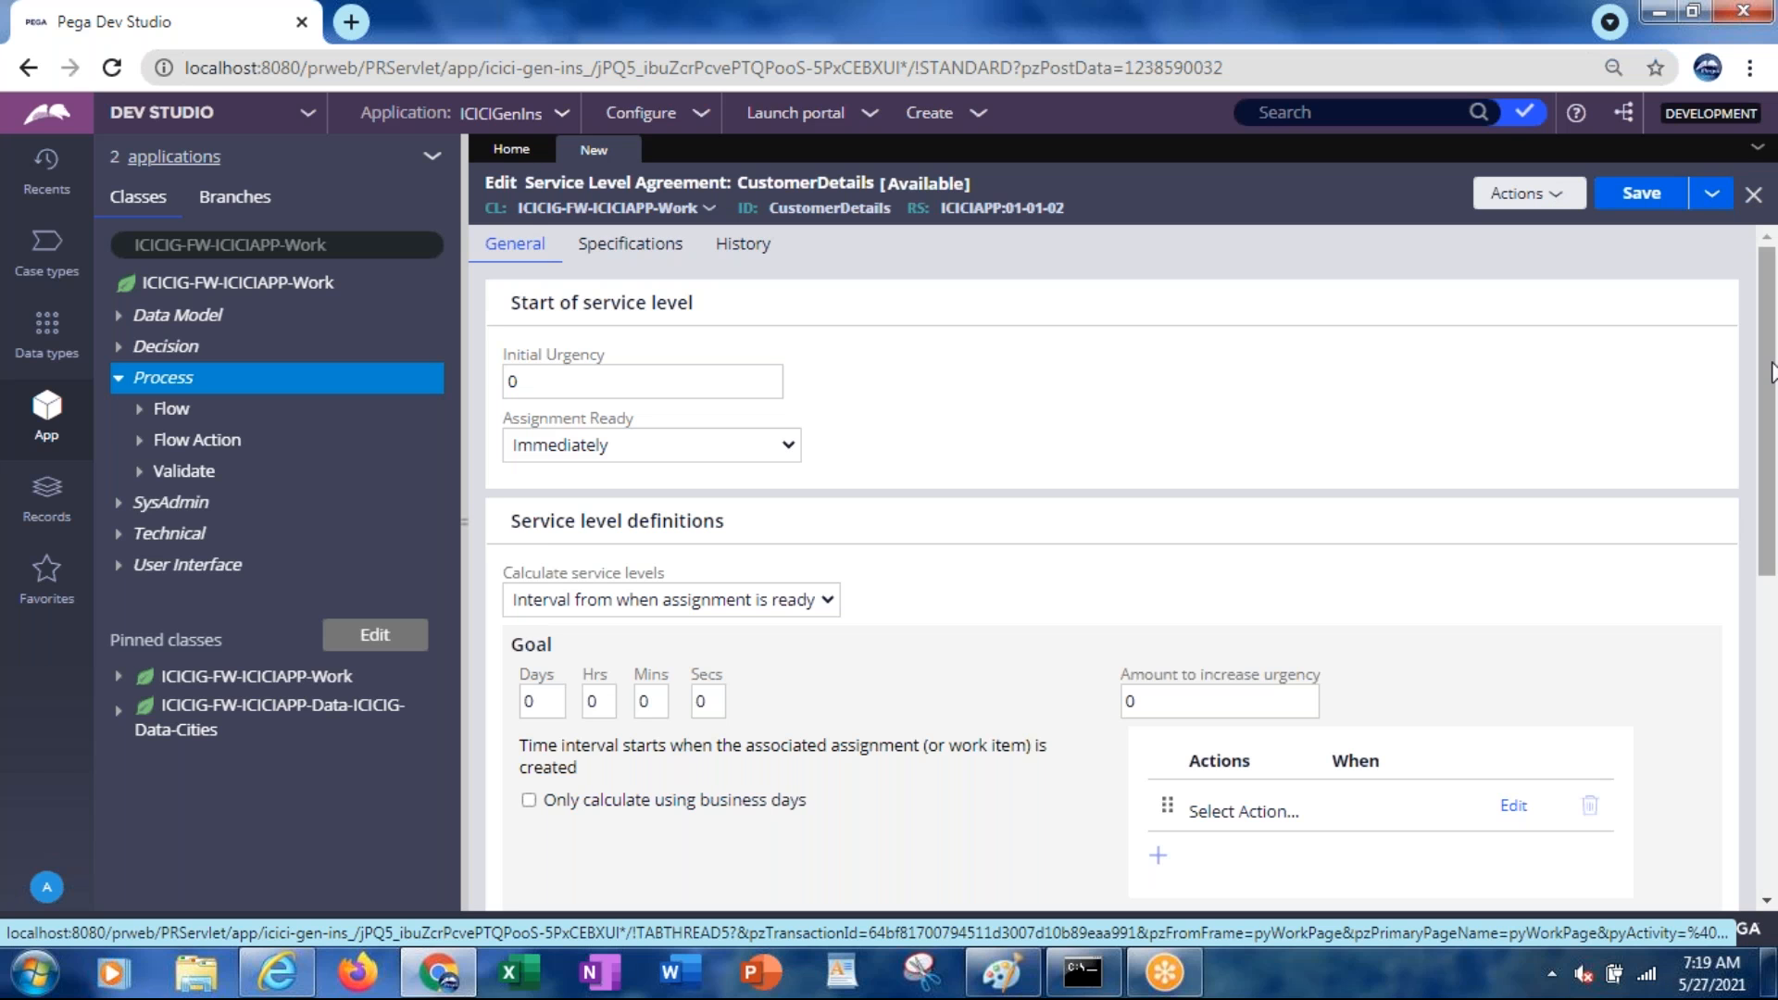
Scroll through the new CustomerDetails SLA form and check the current date and time
{"action": "left_click_drag", "start_coordinate": [1771, 375], "coordinate": [1763, 340]}
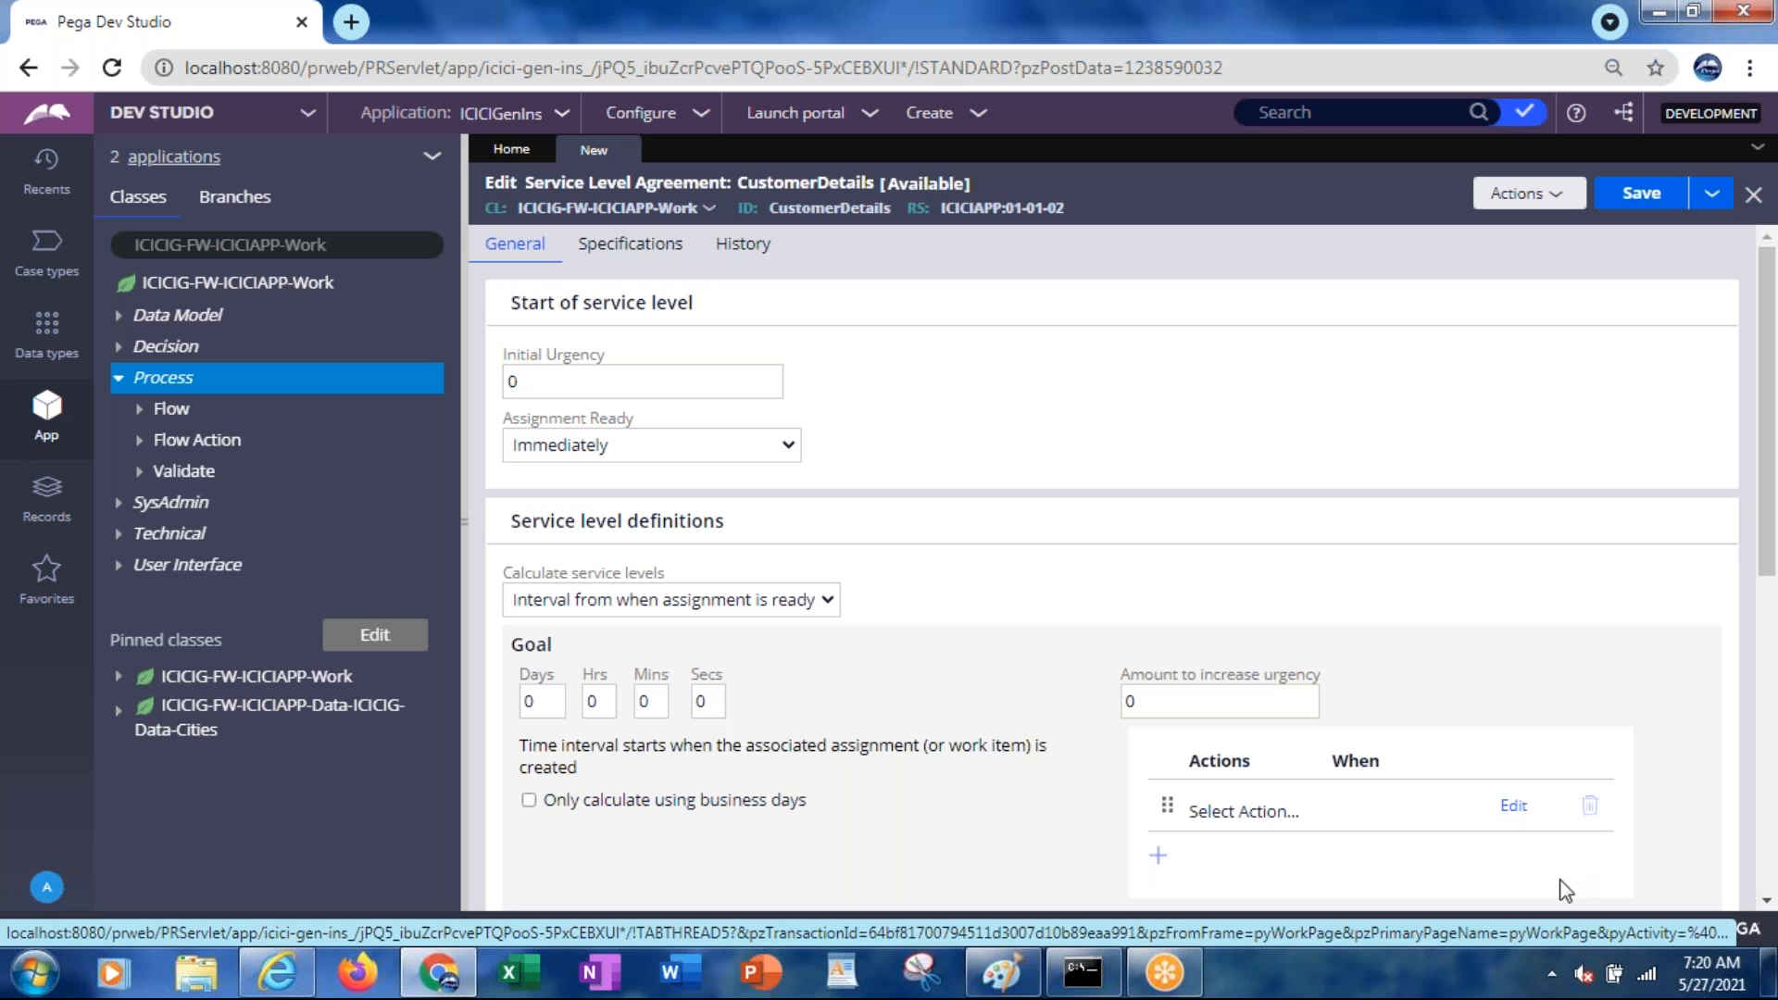
{"action": "left_click", "coordinate": [1711, 985]}
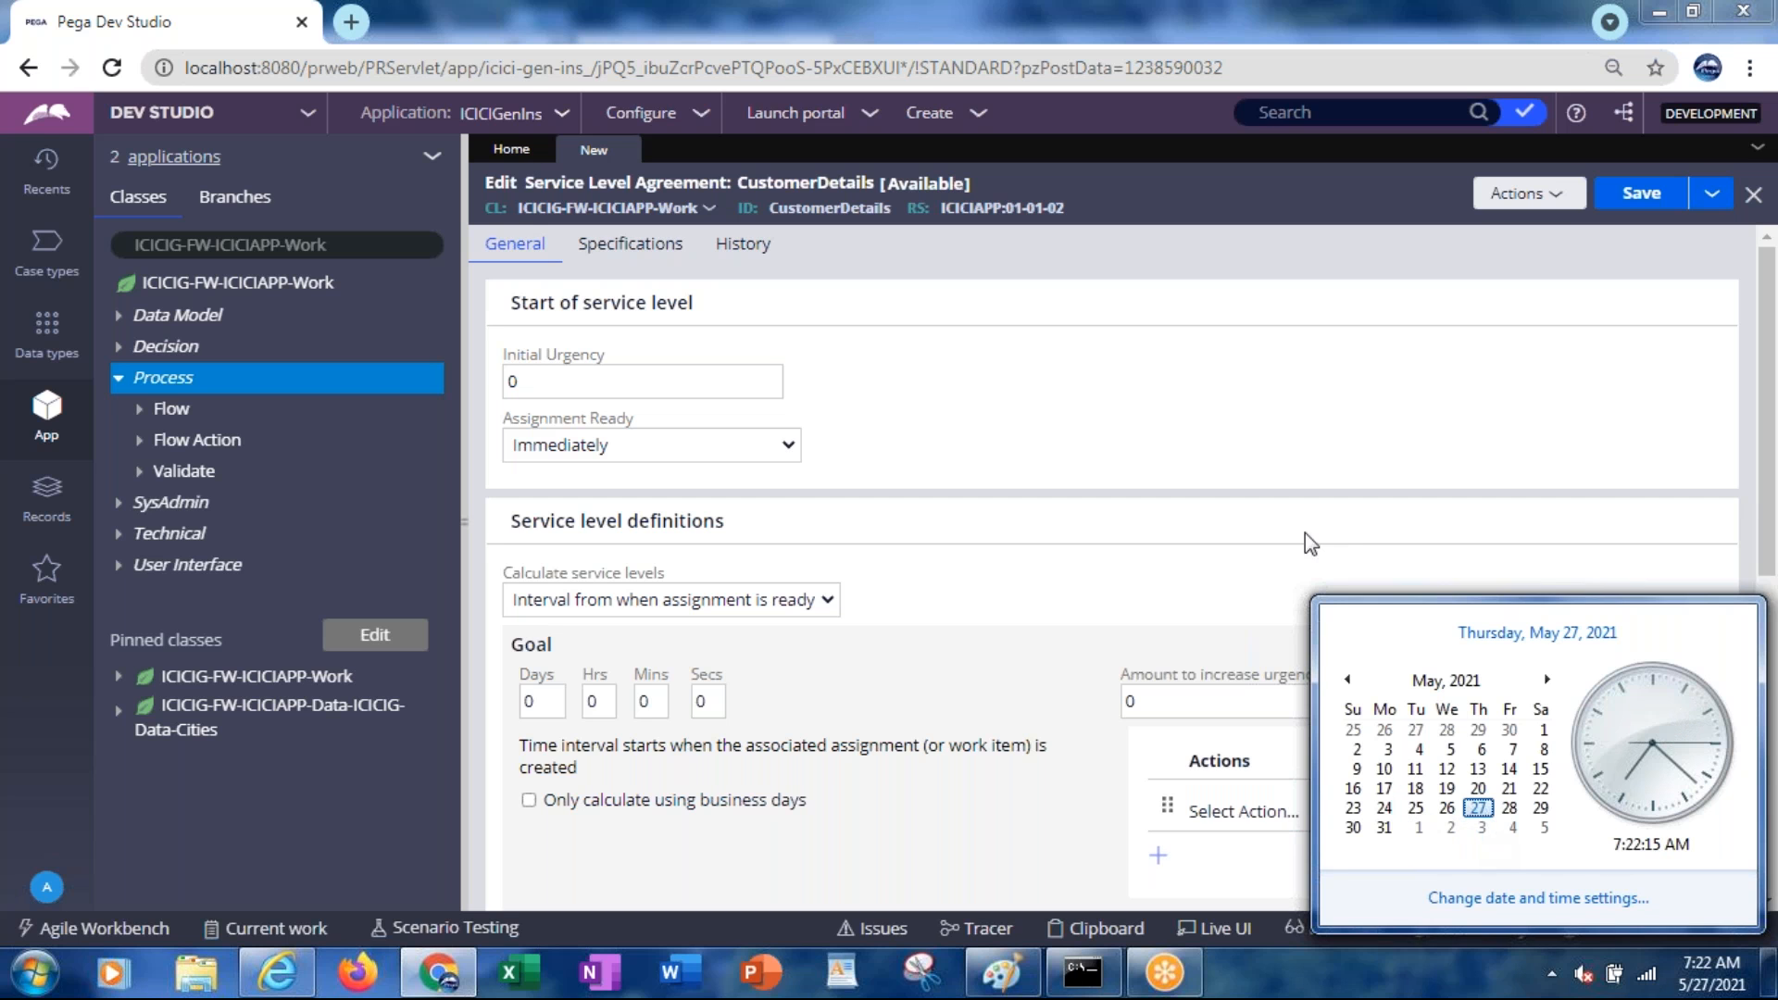
{"action": "left_click", "coordinate": [1137, 452]}
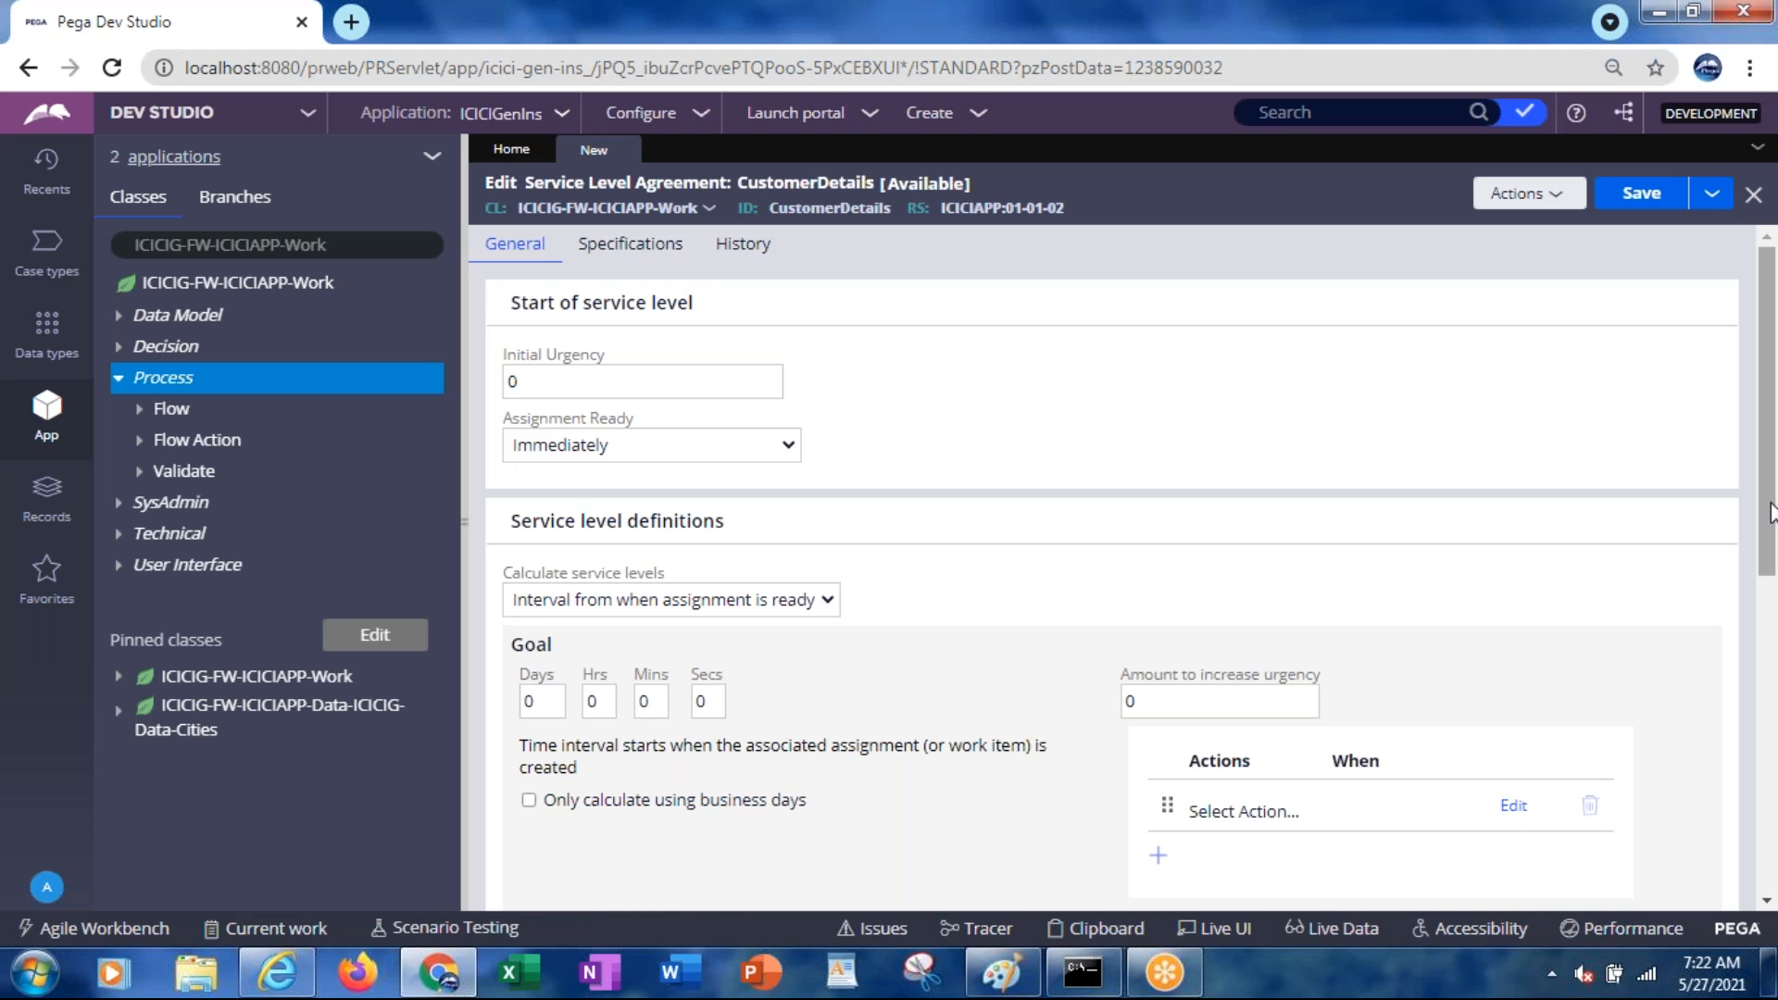
{"action": "mouse_move", "coordinate": [1770, 514]}
{"action": "left_mouse_down"}
{"action": "mouse_move", "coordinate": [1771, 591]}
{"action": "mouse_move", "coordinate": [1769, 501]}
{"action": "left_mouse_up"}
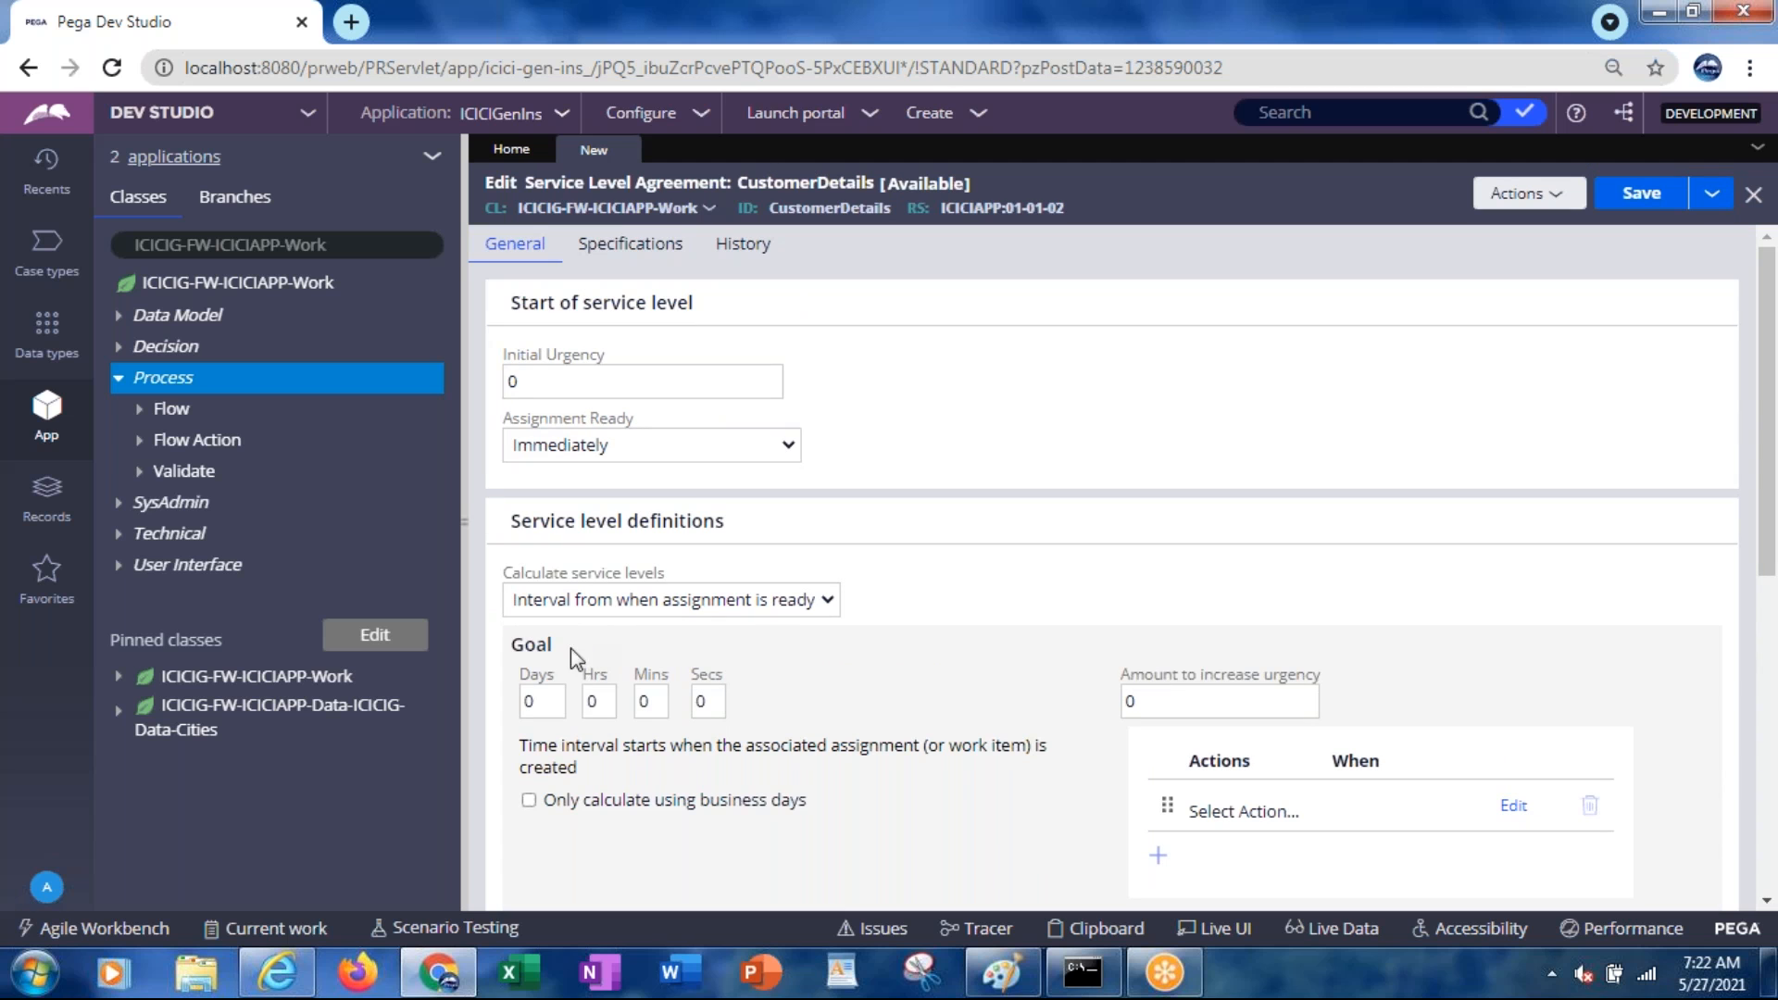
{"action": "left_click_drag", "start_coordinate": [513, 648], "coordinate": [554, 646]}
{"action": "left_click_drag", "start_coordinate": [1769, 405], "coordinate": [1769, 566]}
{"action": "left_click_drag", "start_coordinate": [509, 545], "coordinate": [627, 555]}
{"action": "left_click_drag", "start_coordinate": [1774, 539], "coordinate": [1774, 665]}
{"action": "left_click_drag", "start_coordinate": [660, 598], "coordinate": [512, 593]}
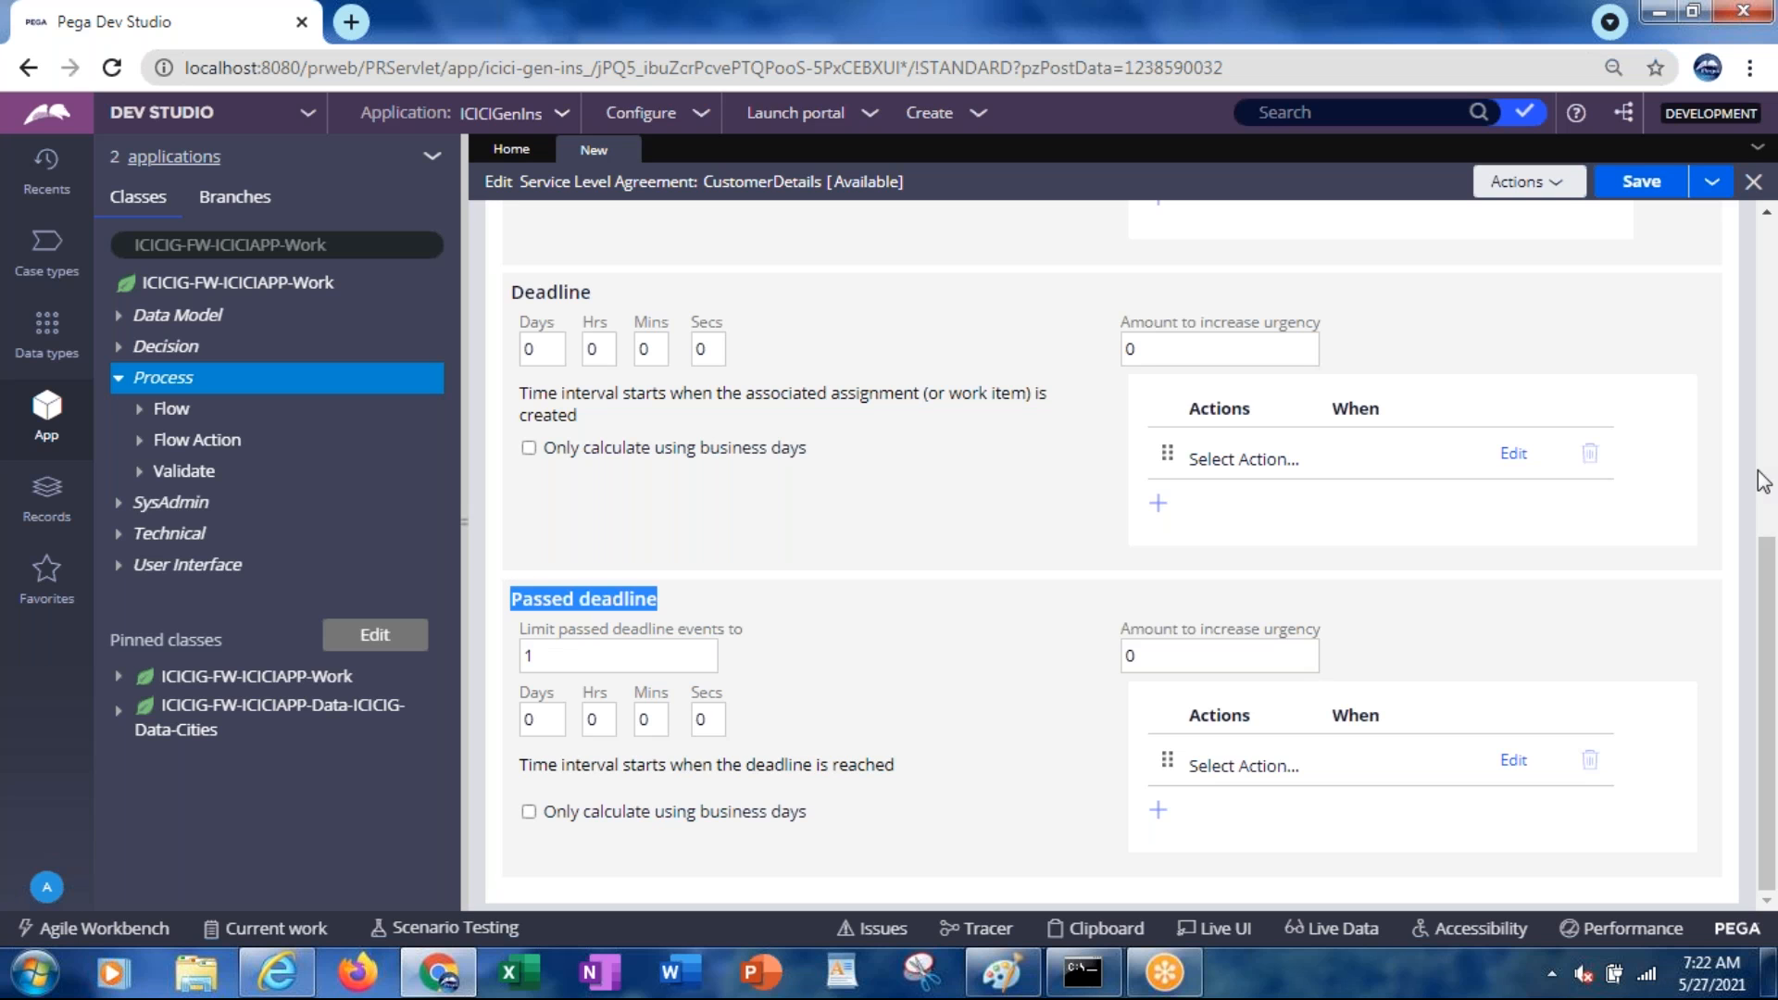
{"action": "left_click_drag", "start_coordinate": [1771, 592], "coordinate": [1767, 456]}
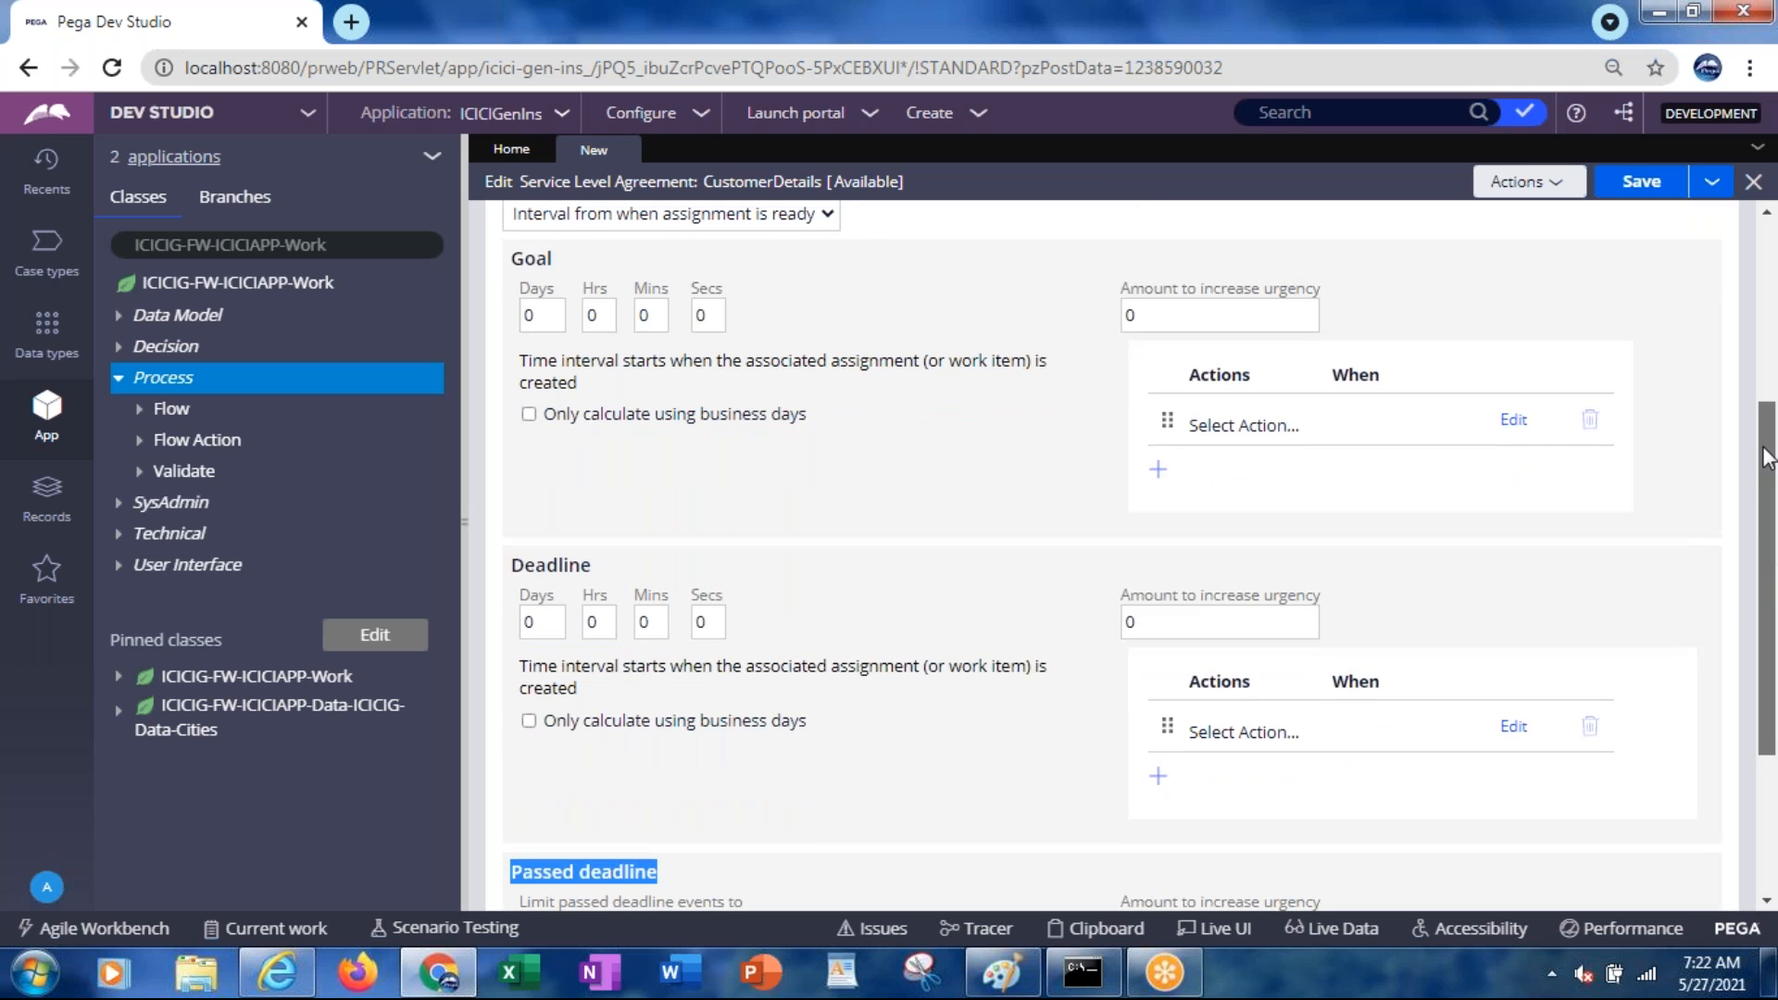
{"action": "left_click_drag", "start_coordinate": [1767, 457], "coordinate": [1765, 443]}
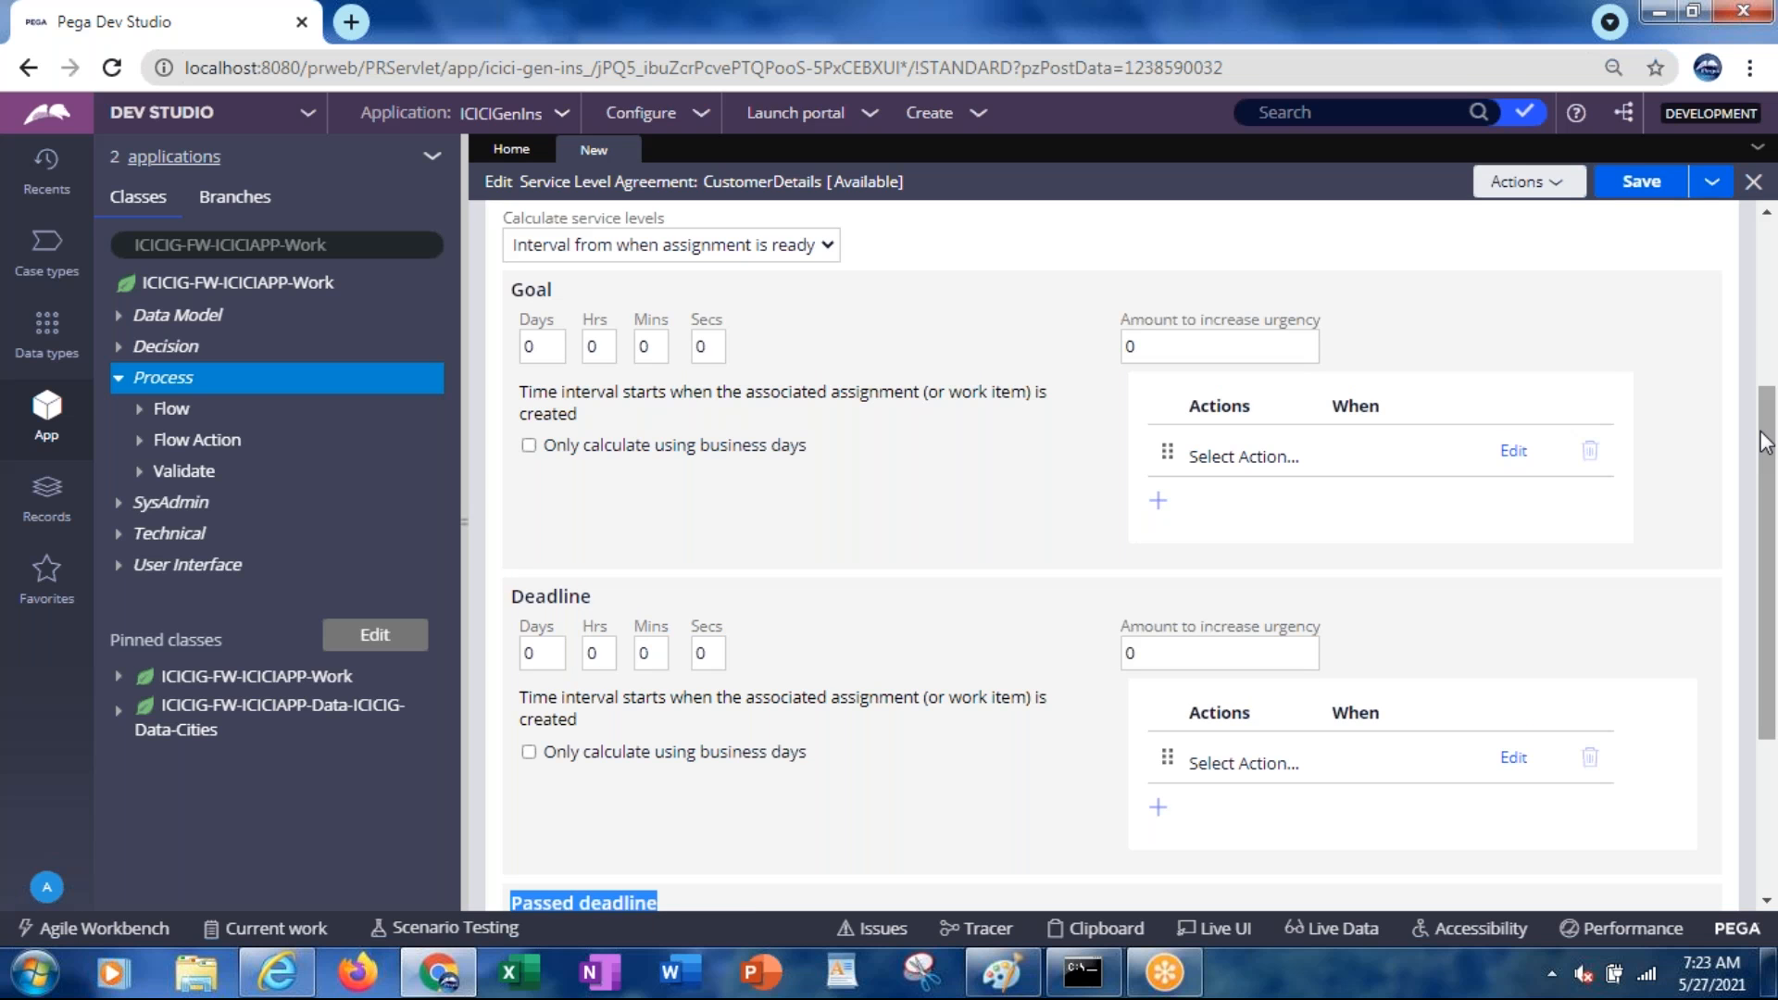
Enter 3 in the Goal Days field of the CustomerDetails agreement
{"action": "left_click", "coordinate": [556, 350]}
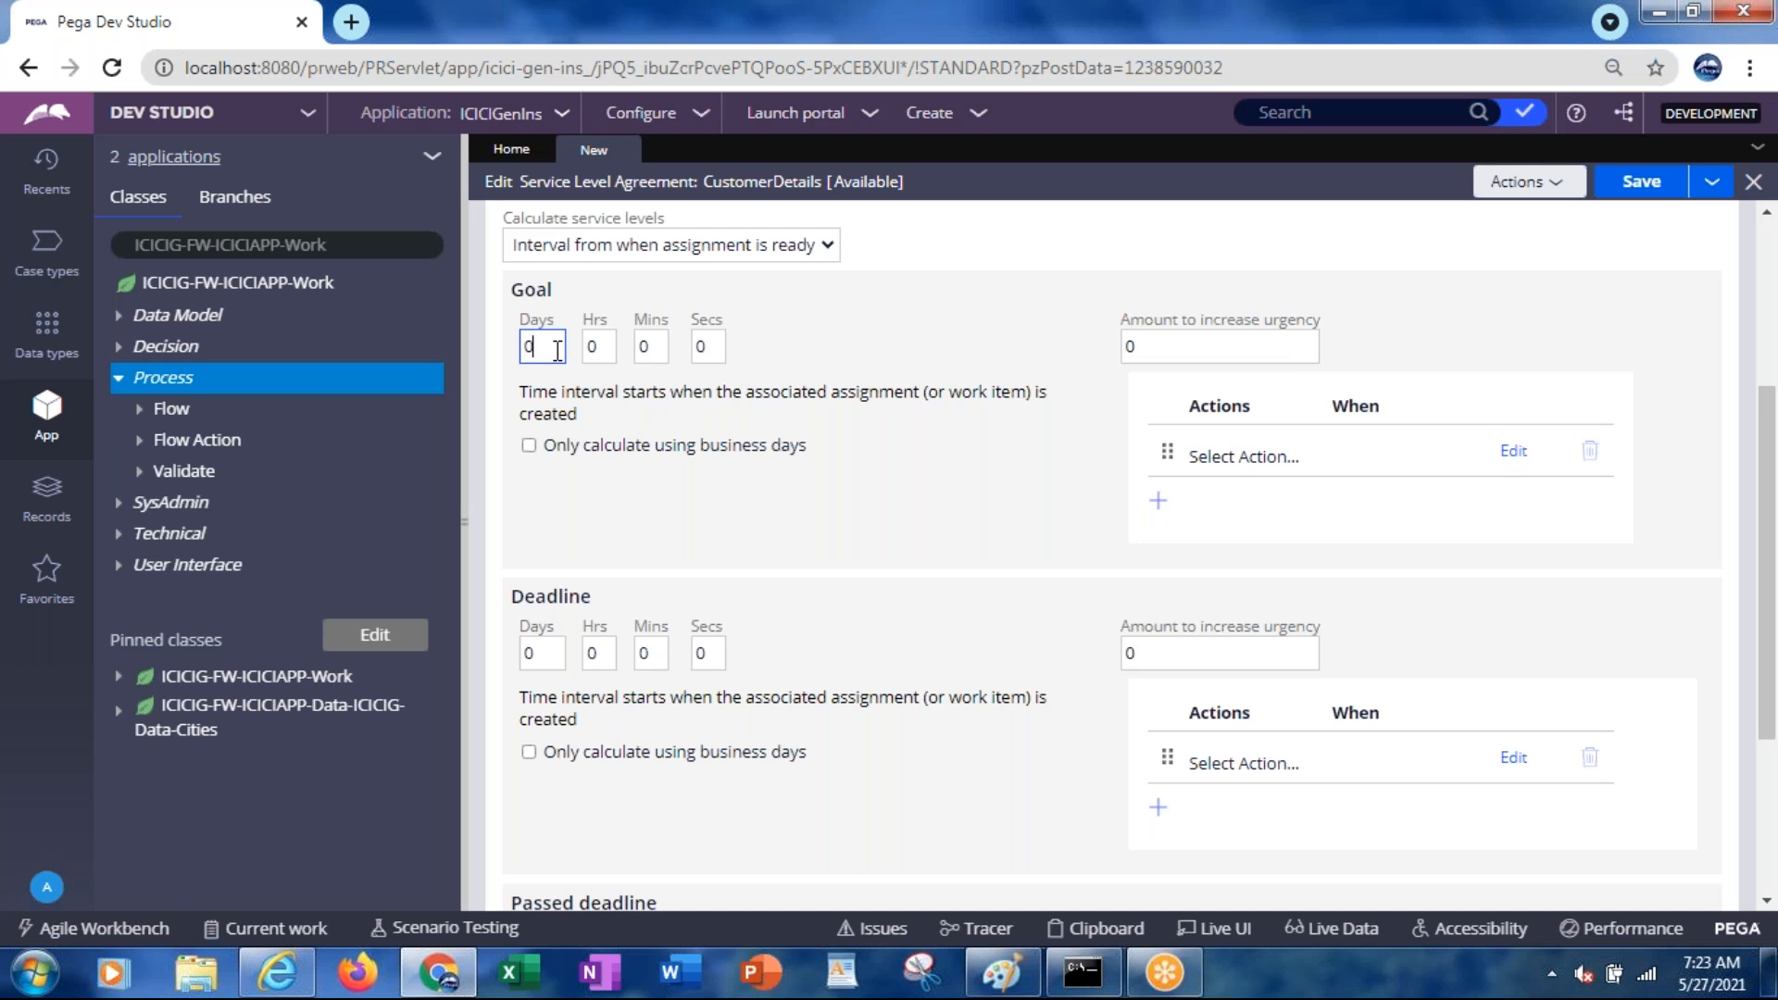
{"action": "key", "text": "BackSpace"}
{"action": "type", "text": "3"}
{"action": "left_click", "coordinate": [1703, 963]}
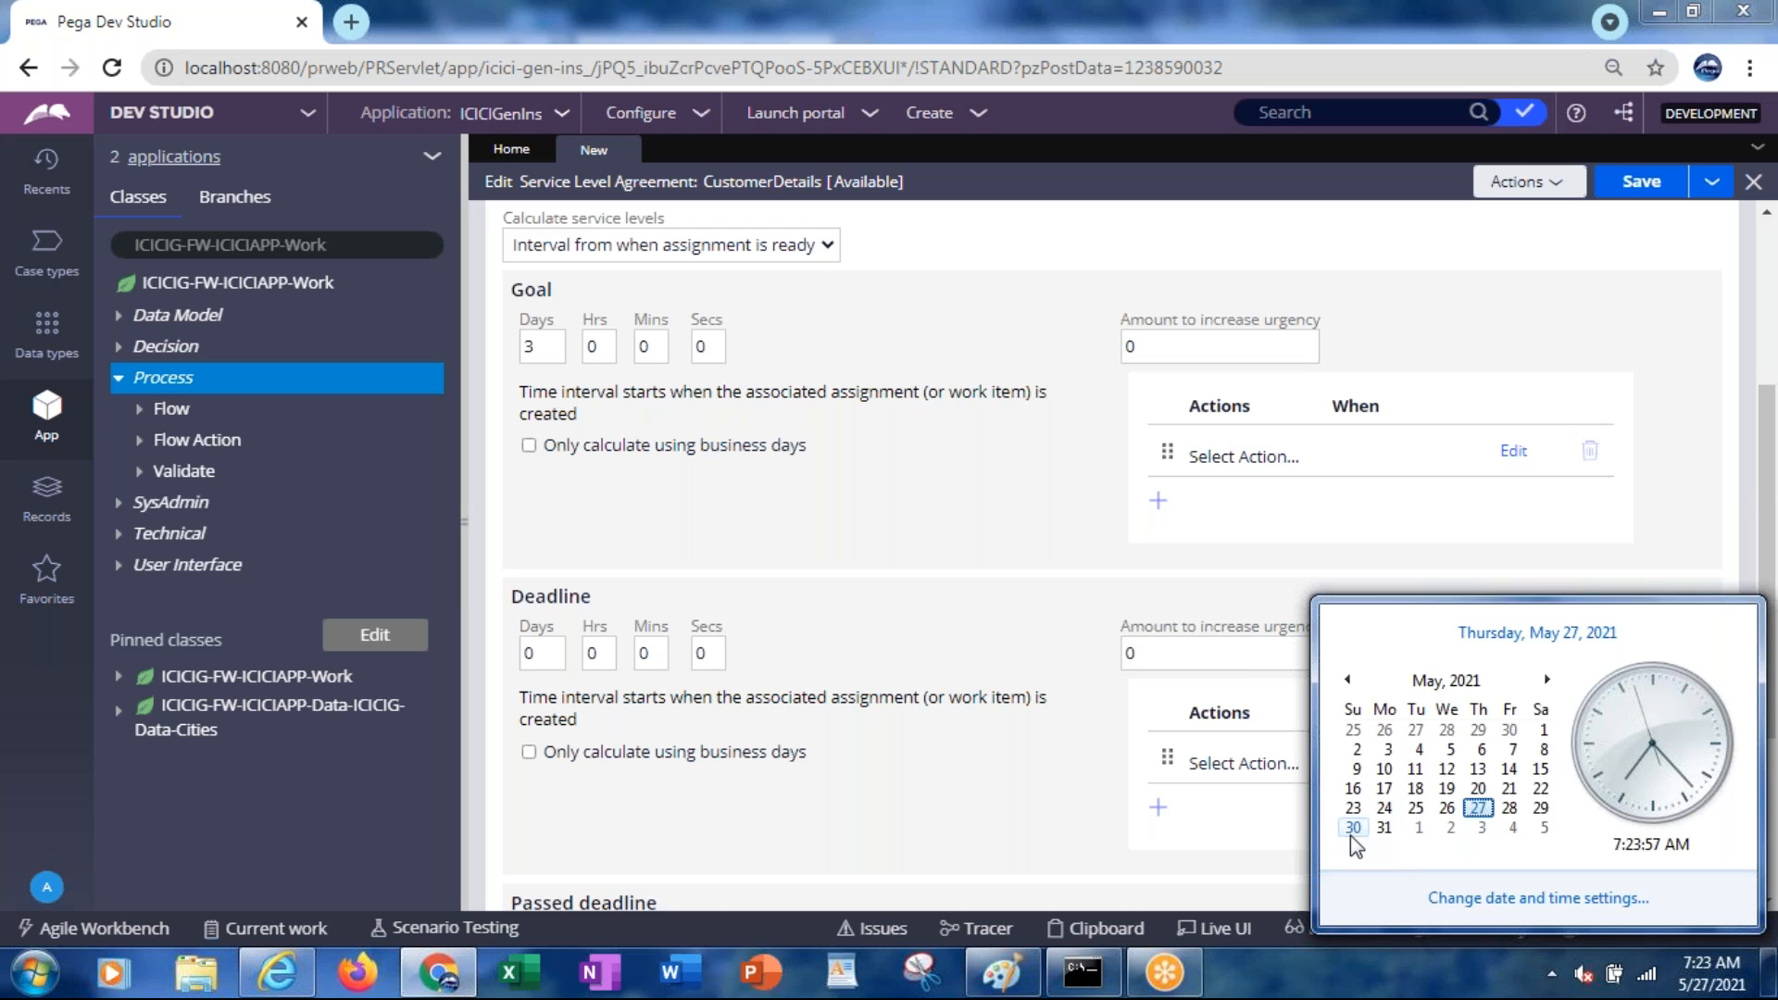
Set the goal interval to 0 days and 1 hour
{"action": "left_click", "coordinate": [607, 352]}
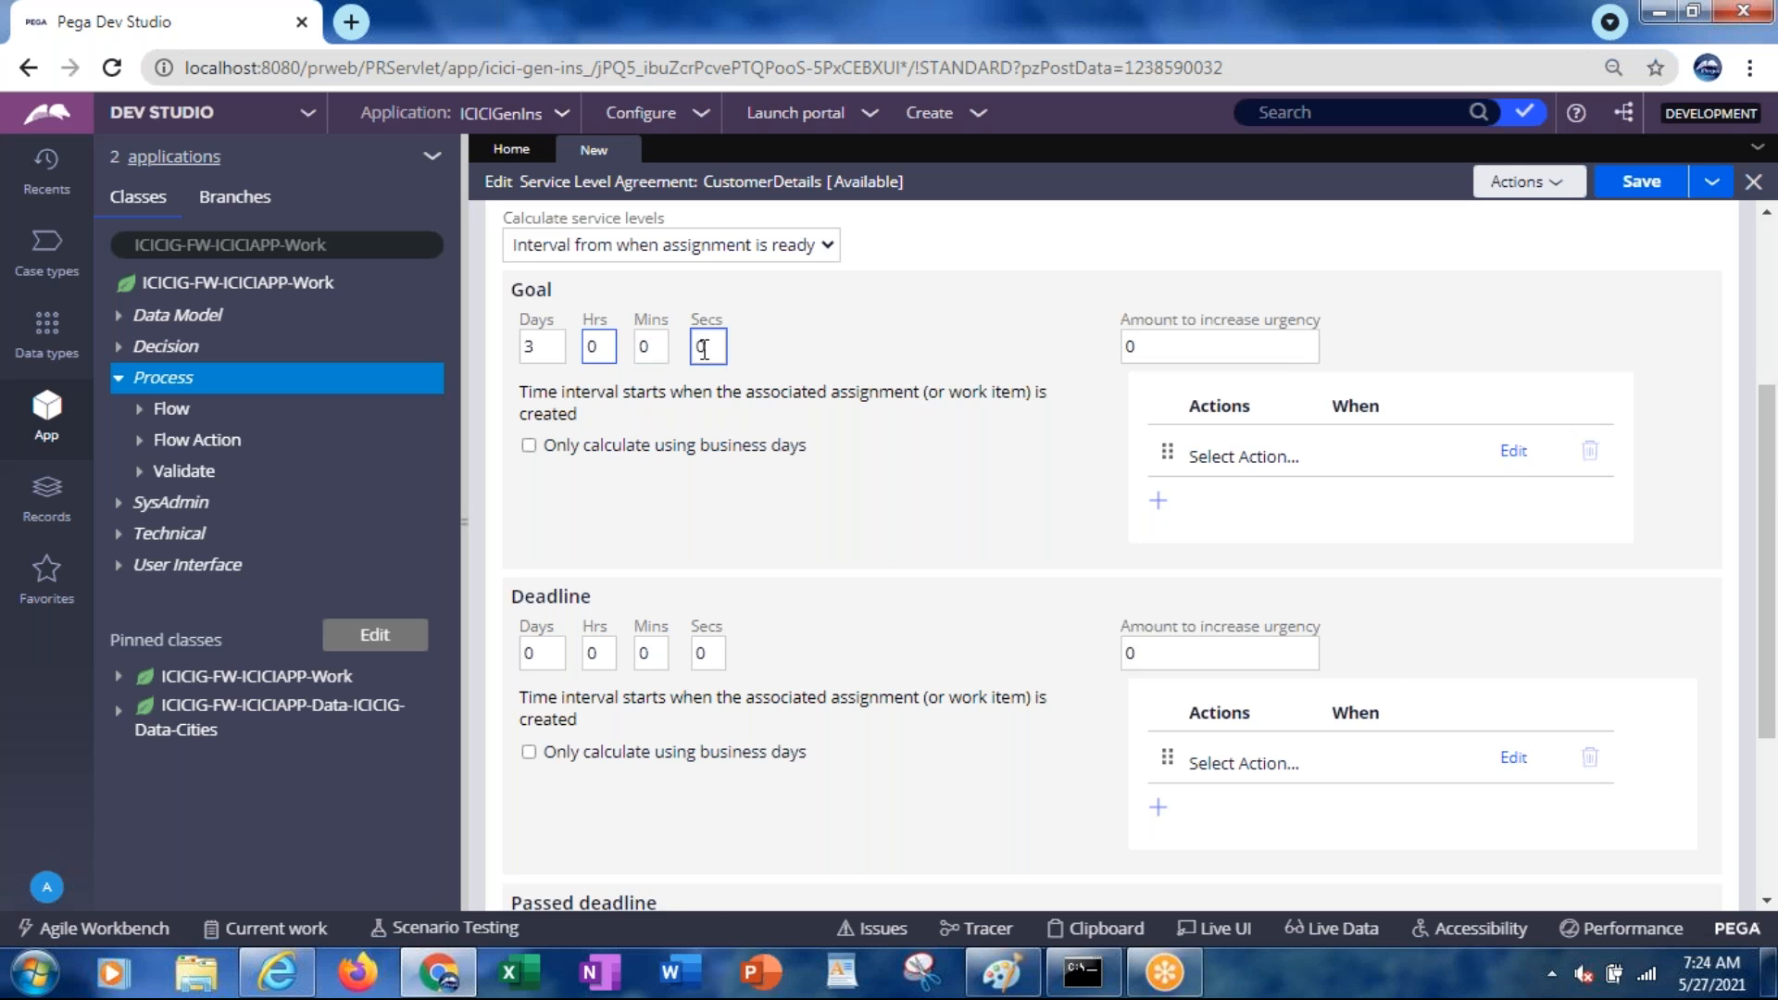
{"action": "left_click", "coordinate": [559, 347]}
{"action": "key", "text": "BackSpace"}
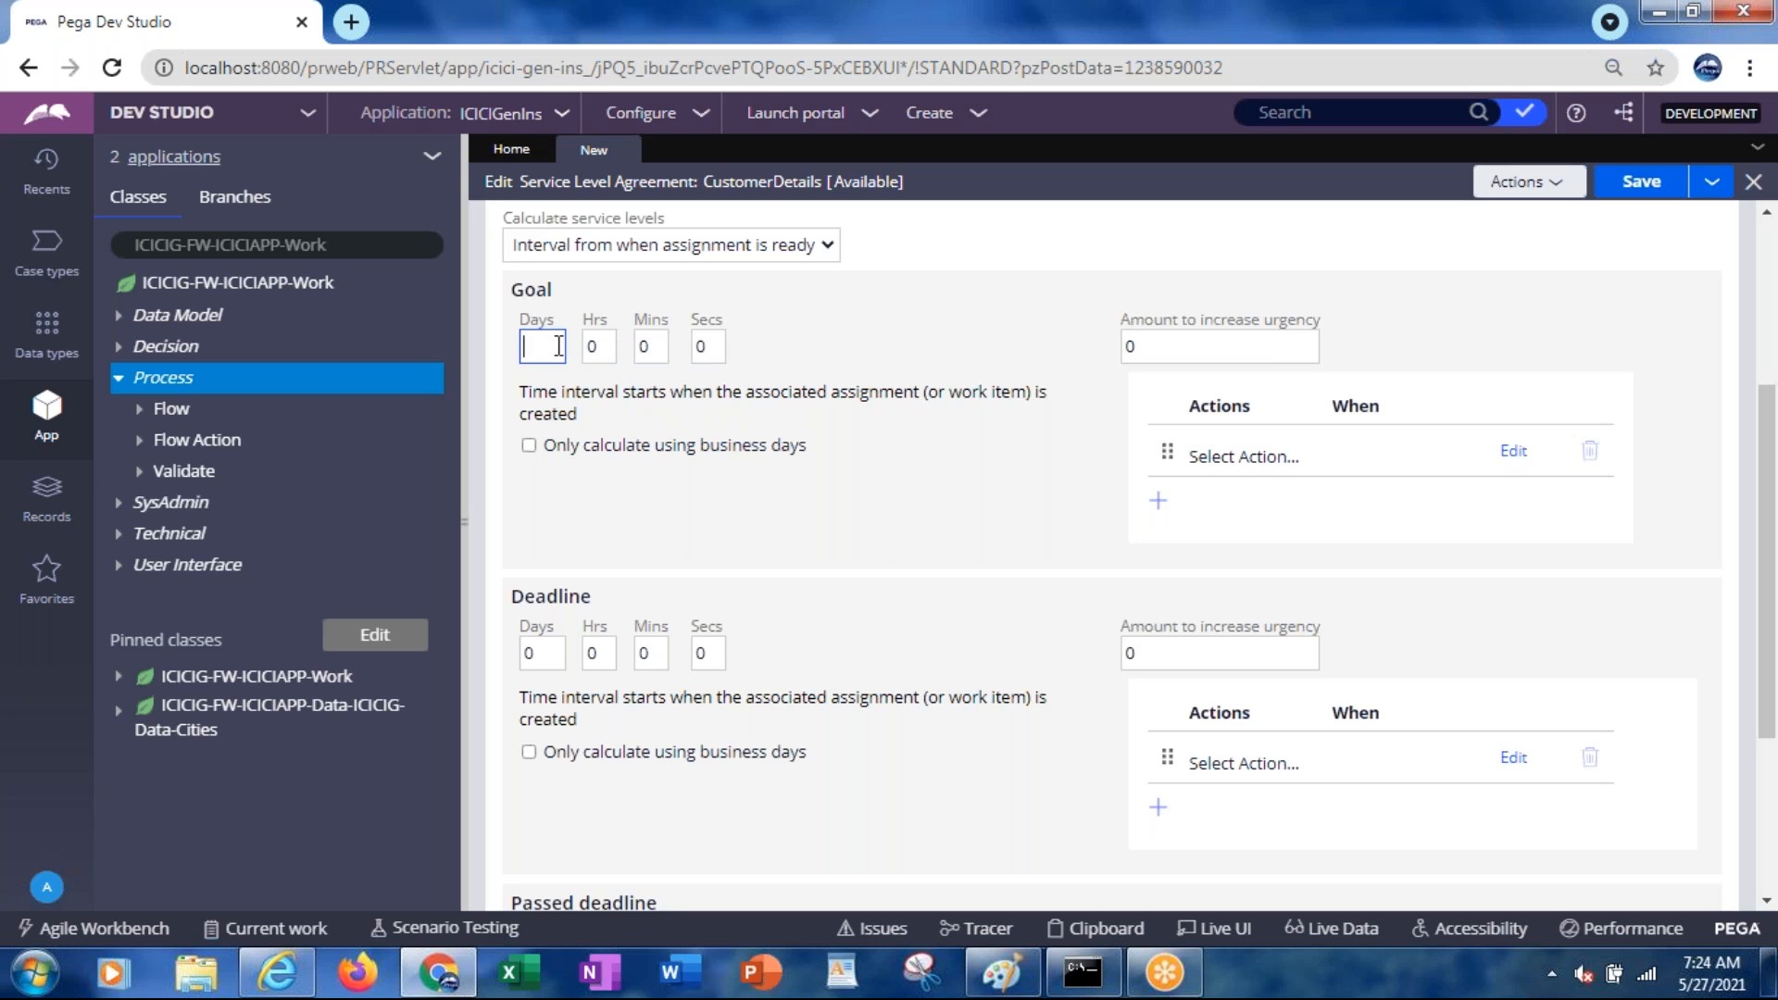
{"action": "type", "text": "0"}
{"action": "key", "text": "Tab"}
{"action": "type", "text": "1"}
{"action": "key", "text": "Tab"}
{"action": "left_click_drag", "start_coordinate": [574, 413], "coordinate": [521, 392]}
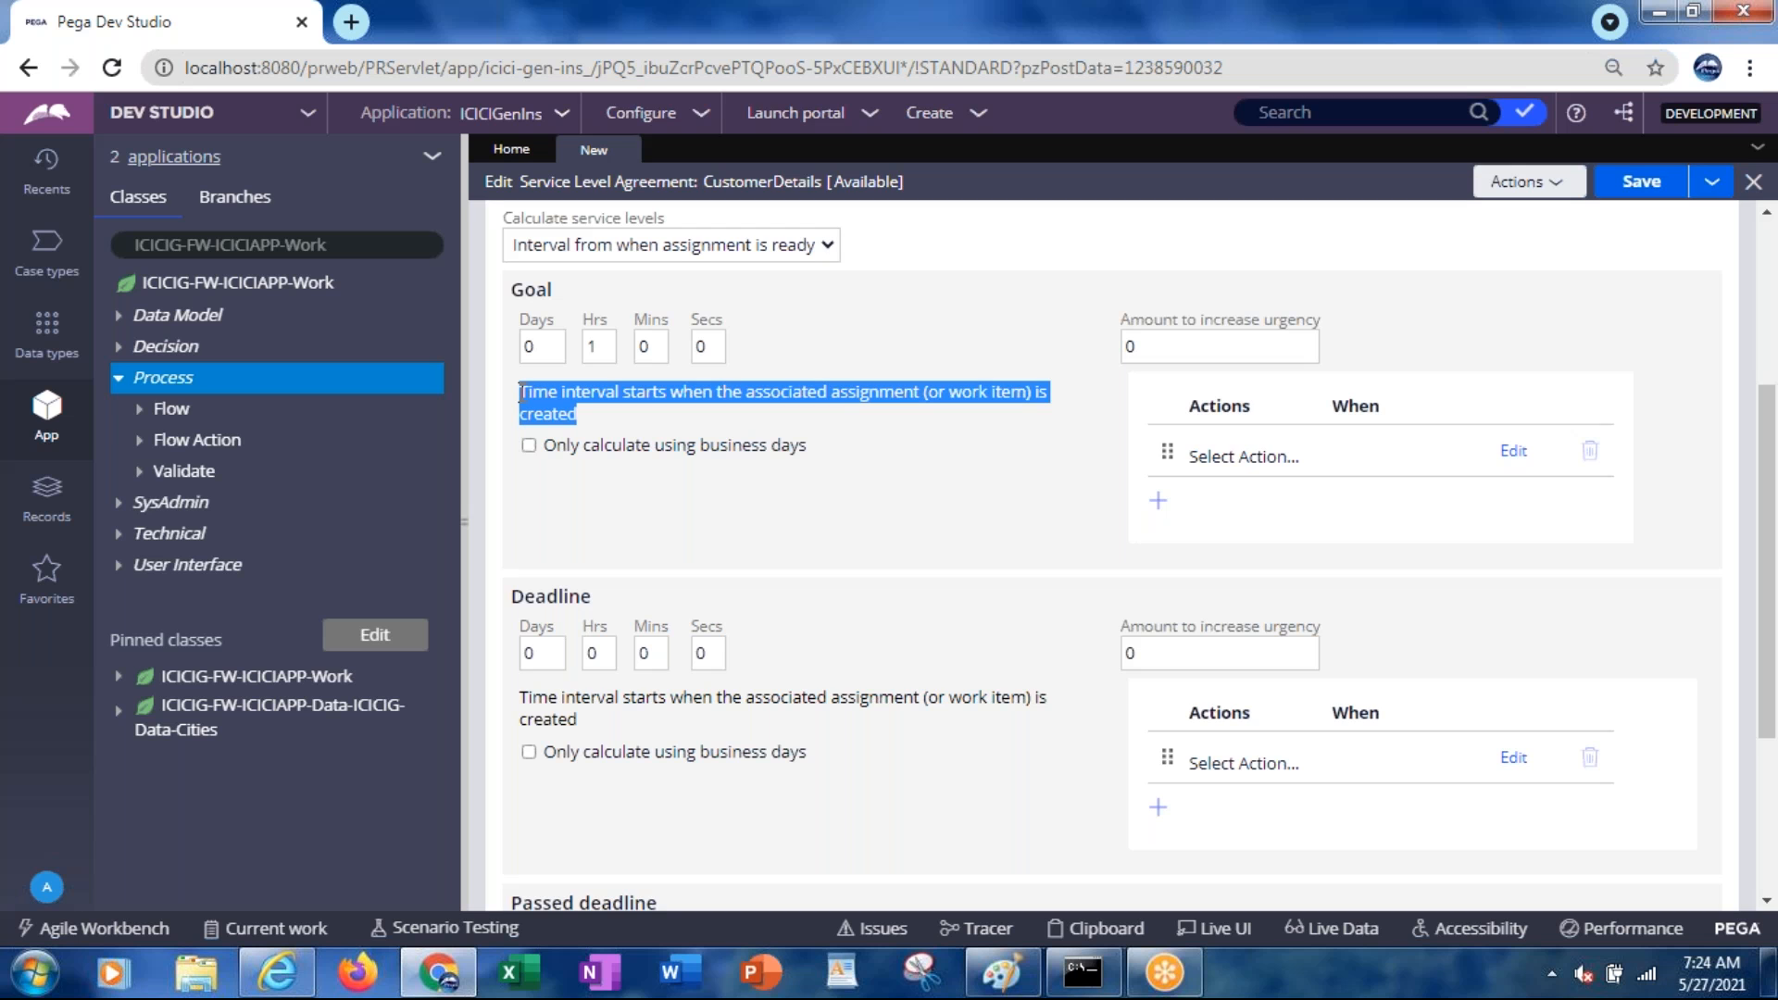
Count the goal in business days only, set its days to 3, and check today's date
{"action": "left_click", "coordinate": [529, 445]}
{"action": "left_click", "coordinate": [542, 348]}
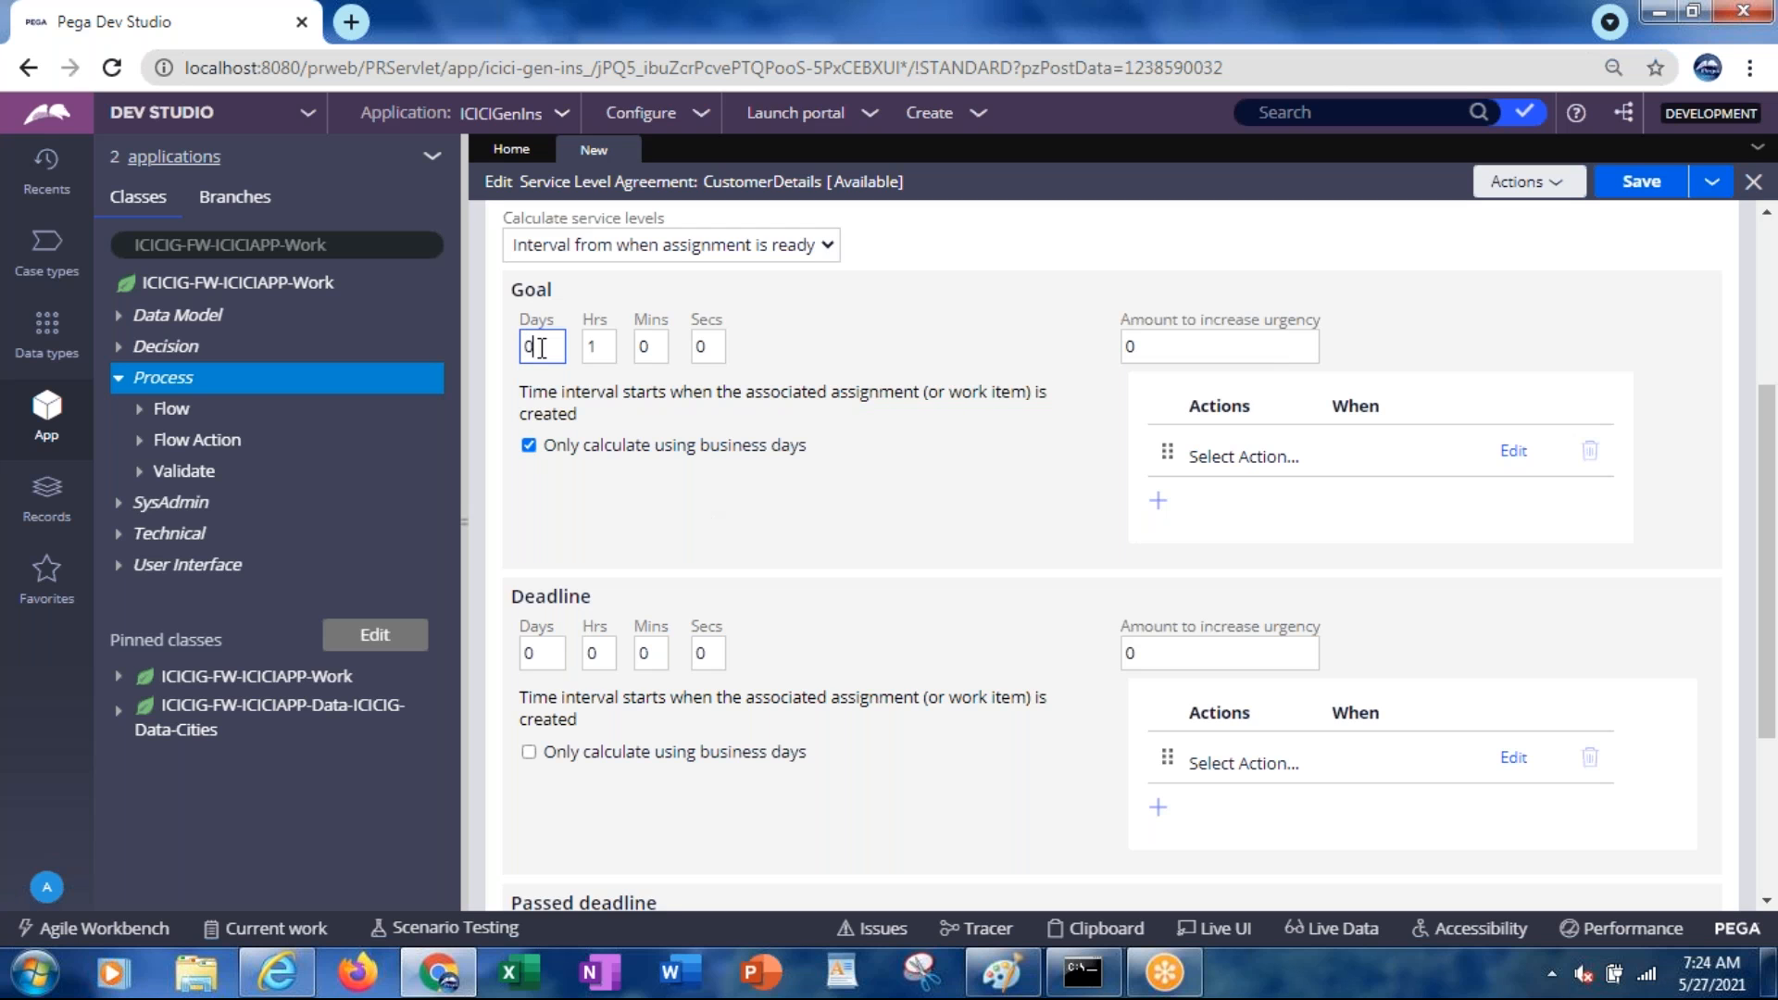
{"action": "key", "text": "BackSpace"}
{"action": "type", "text": "3"}
{"action": "mouse_move", "coordinate": [1707, 985]}
{"action": "left_click", "coordinate": [1706, 979]}
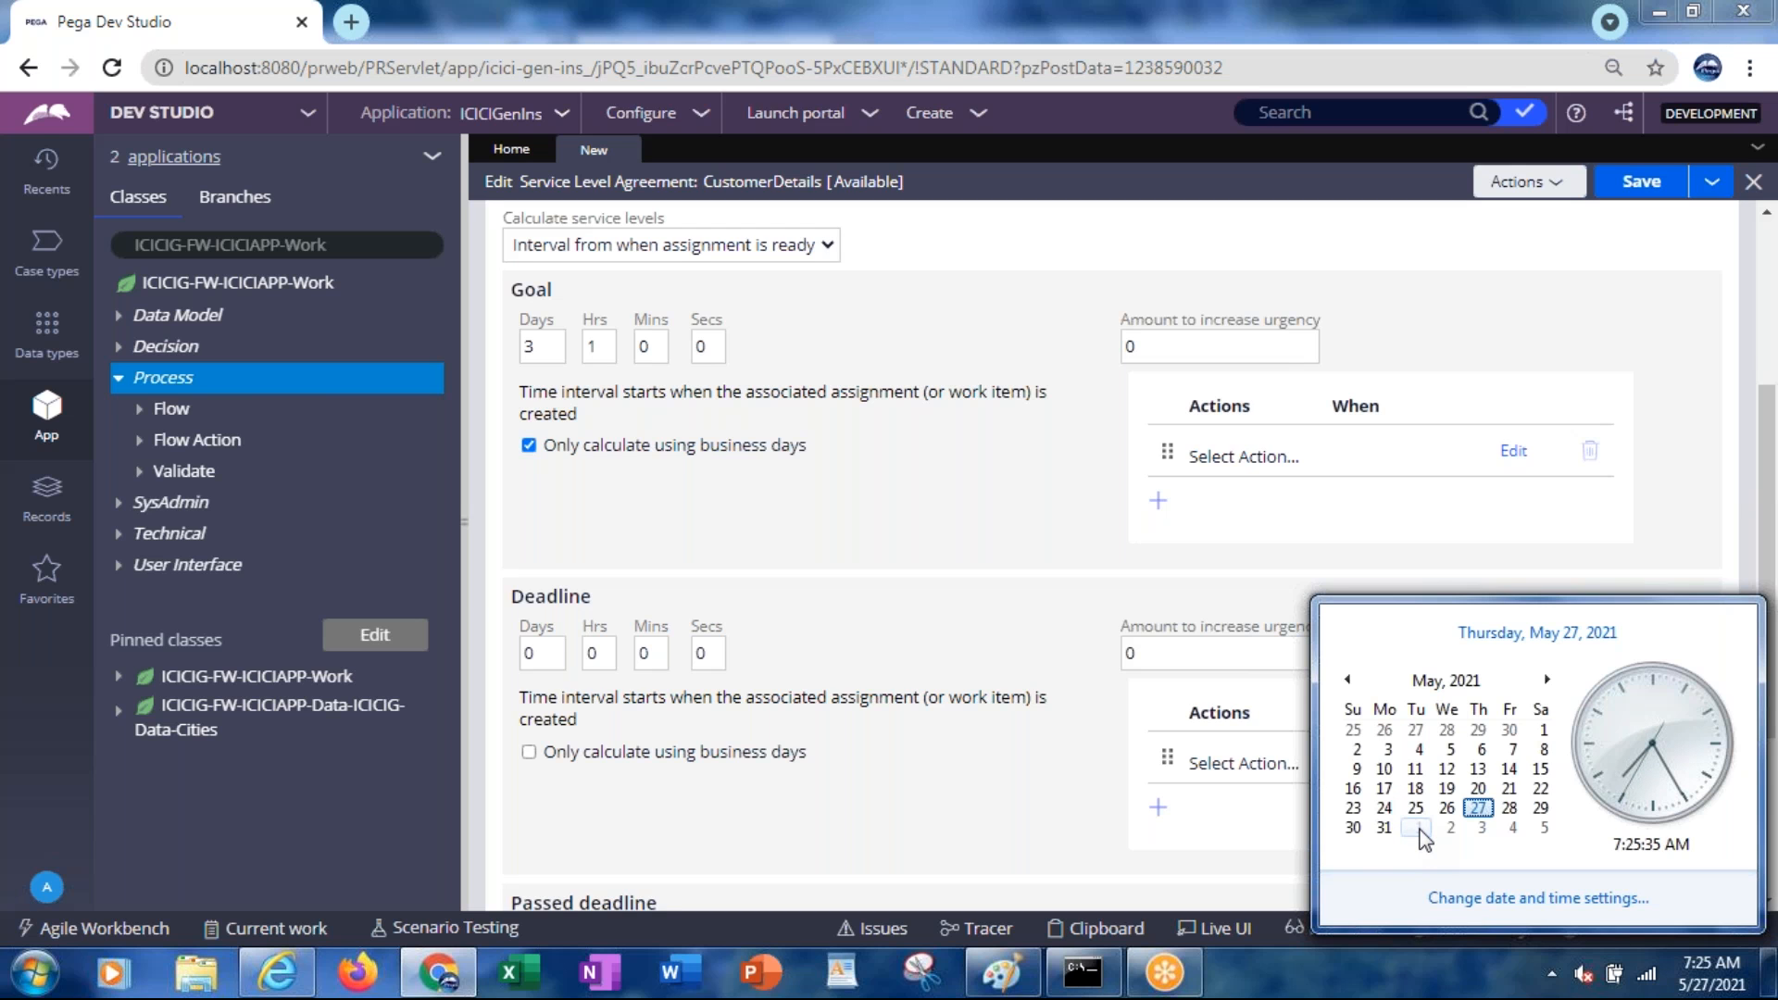
Close the calendar and change the deadline days from 0 to 6
{"action": "left_click", "coordinate": [671, 513]}
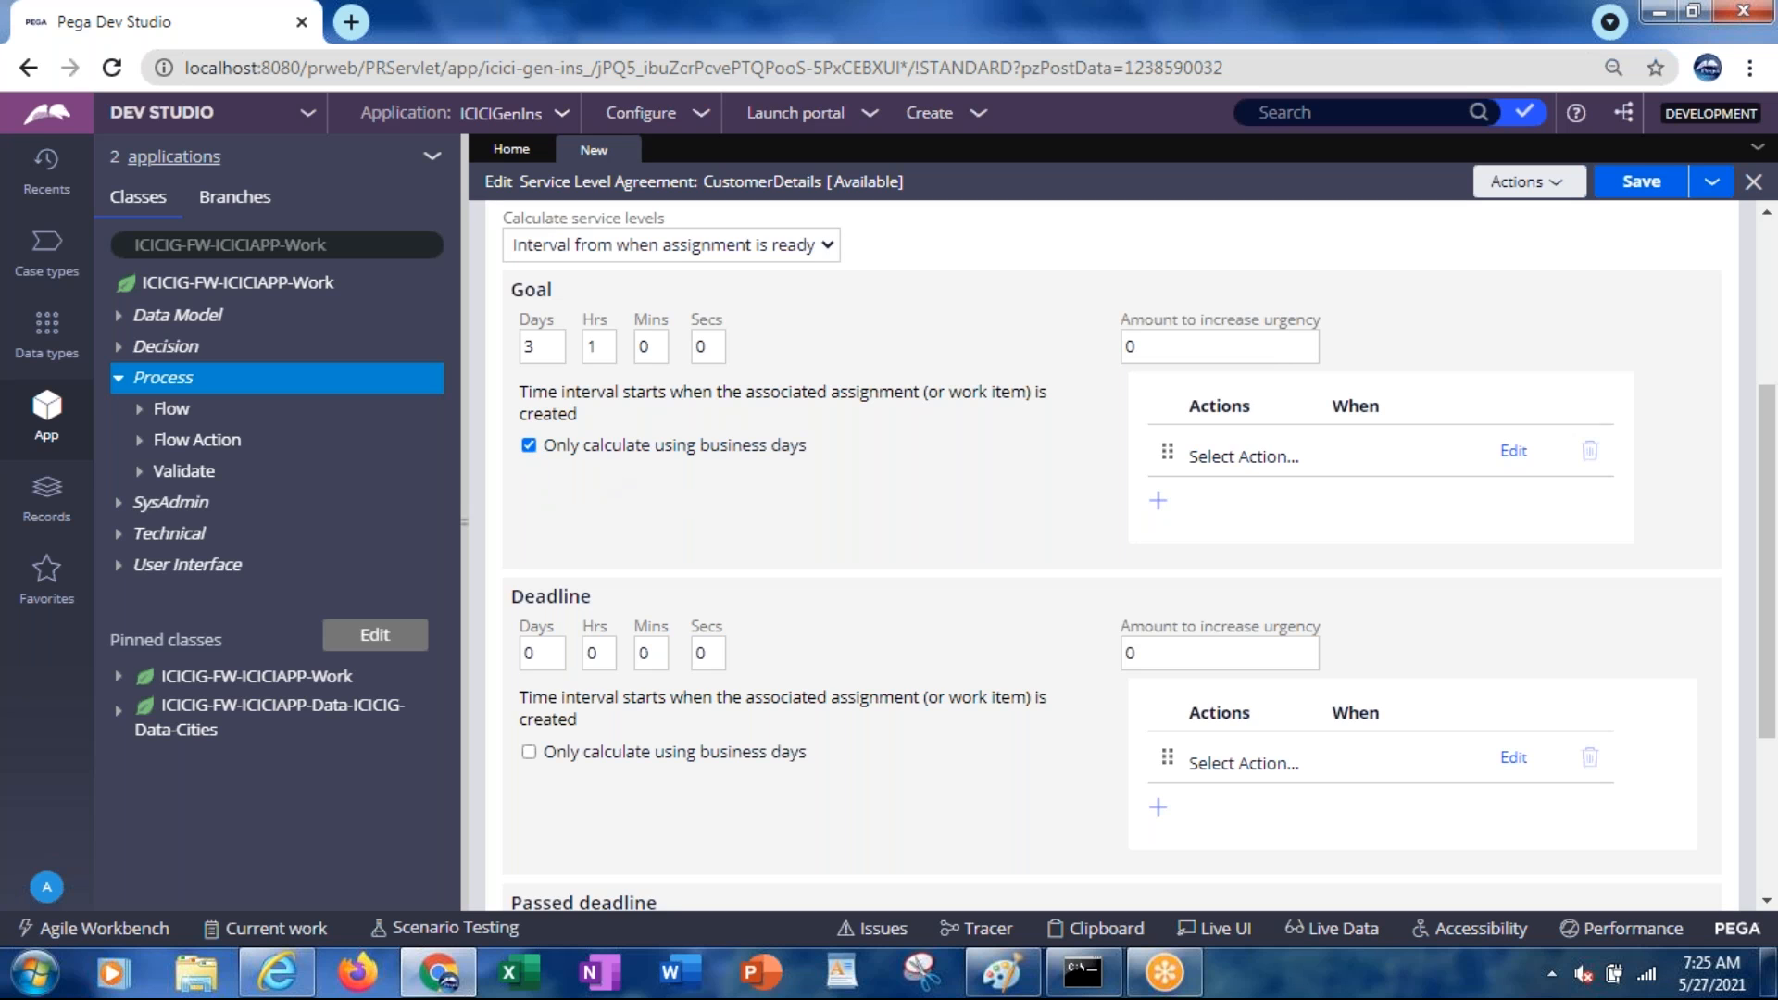
{"action": "left_click", "coordinate": [607, 347]}
{"action": "left_click", "coordinate": [552, 653]}
{"action": "key", "text": "BackSpace"}
{"action": "type", "text": "6"}
Launch Notepad from the Run prompt and write '7 am assignment created'
{"action": "key", "text": "super+r"}
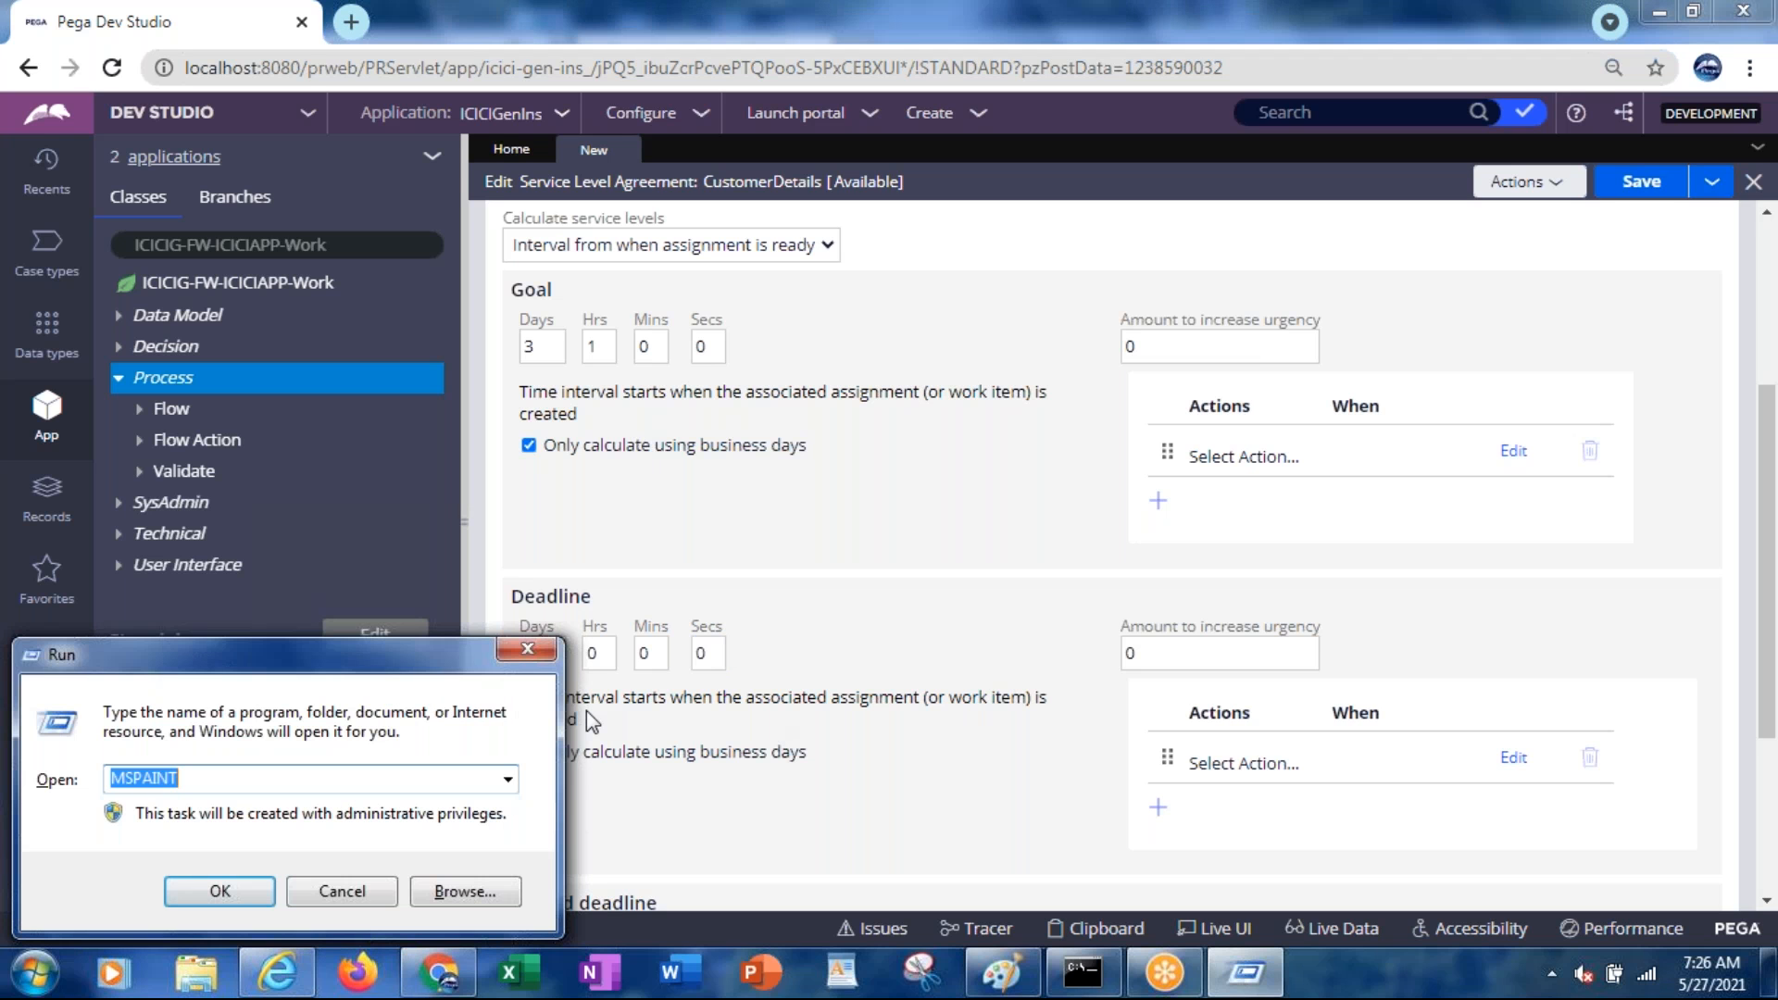
{"action": "type", "text": "notepad"}
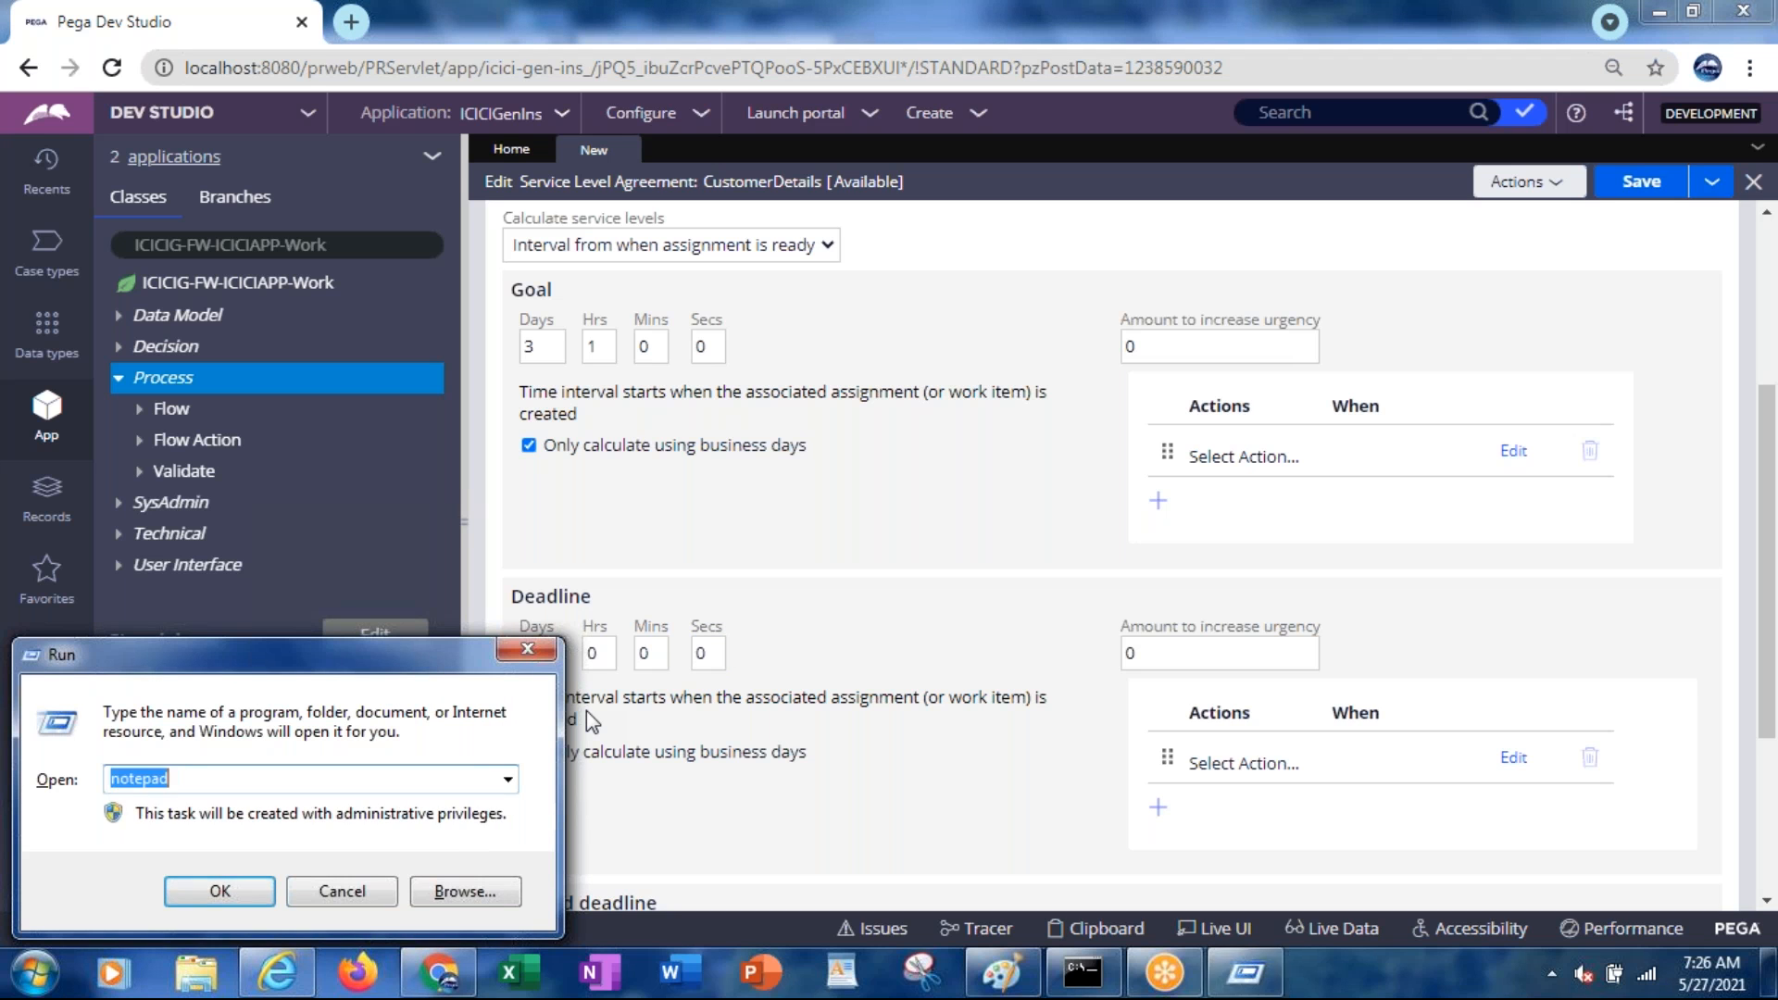
{"action": "key", "text": "Return"}
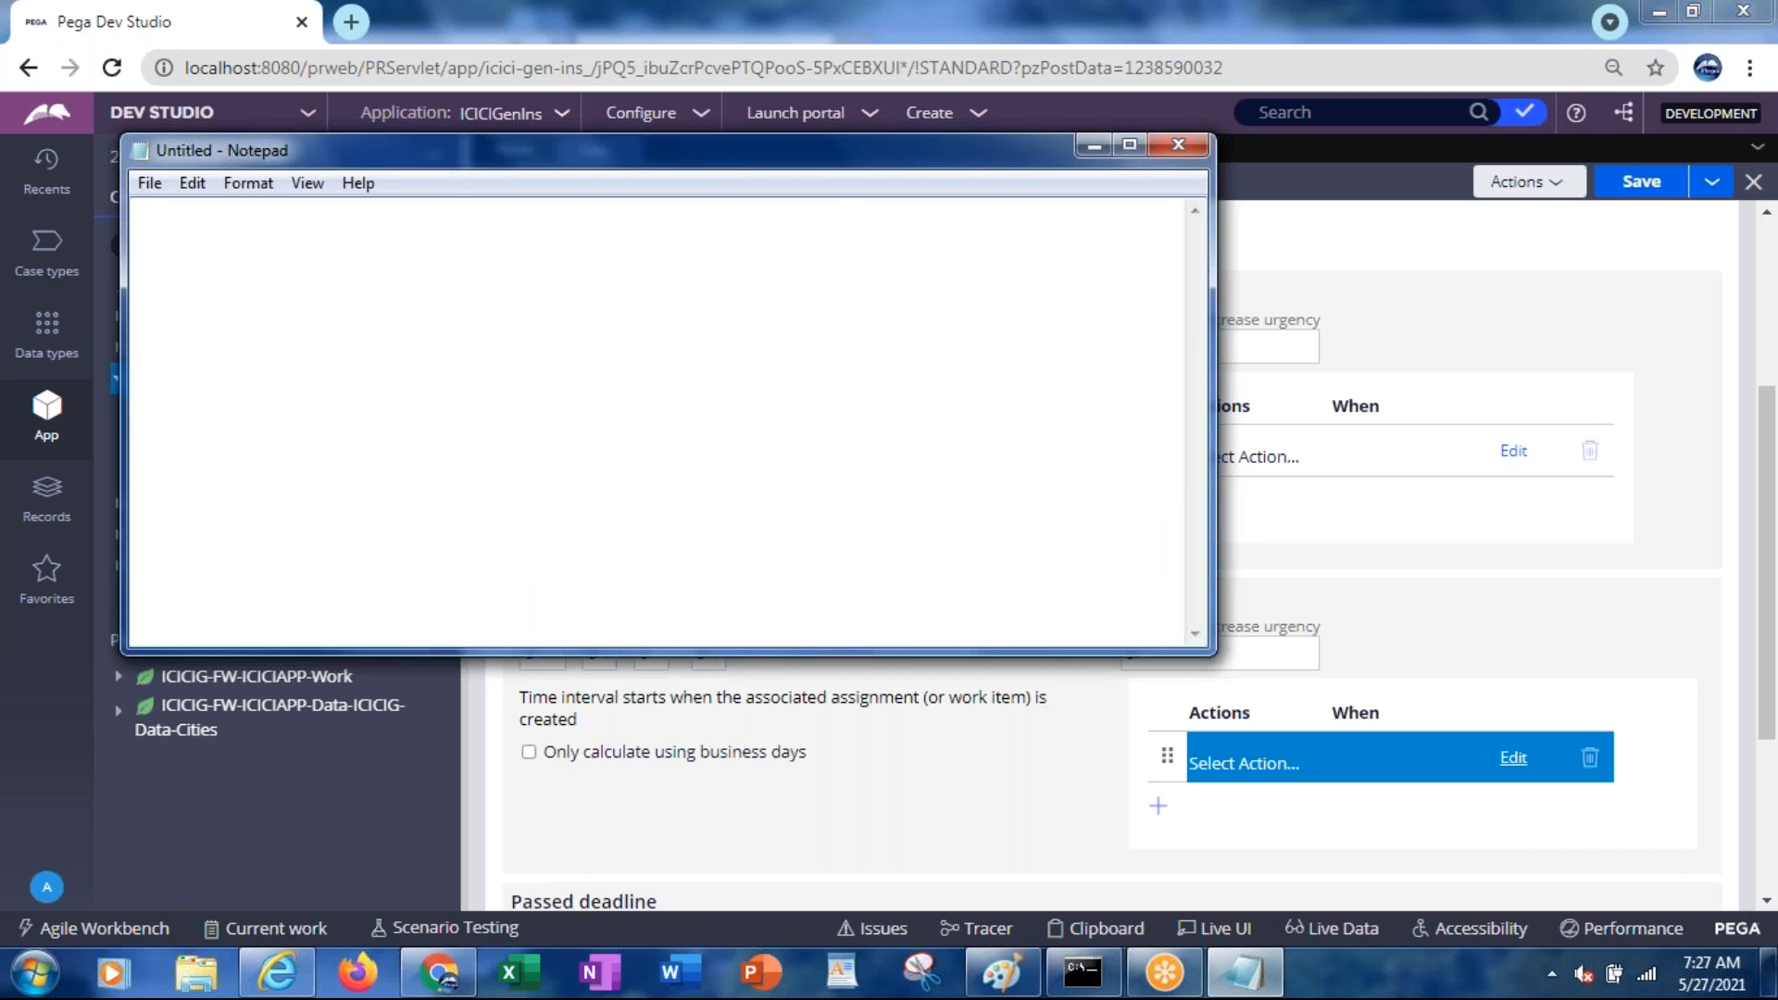
{"action": "type", "text": "7:"}
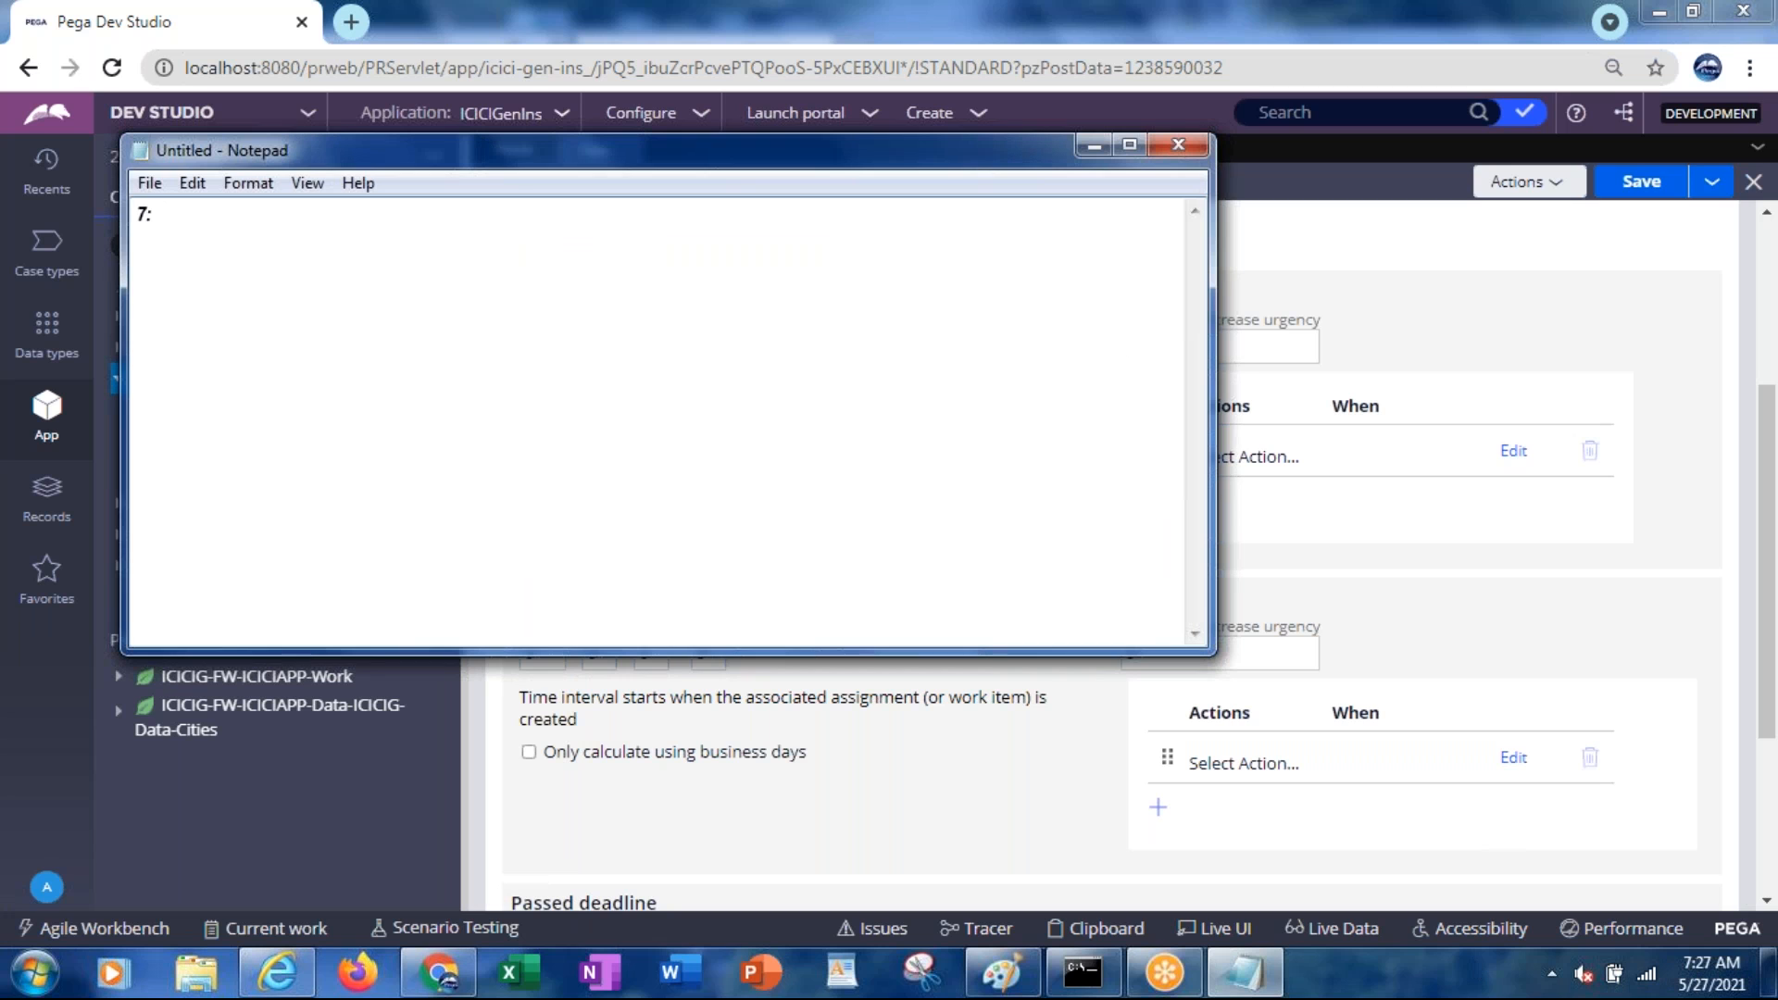
{"action": "key", "text": "BackSpace"}
{"action": "key", "text": "BackSpace"}
{"action": "type", "text": "7 am assignment created"}
Clear the goal and deadline days and set the deadline hours to 2
{"action": "key", "text": "Return"}
{"action": "key", "text": "alt+Tab"}
{"action": "left_click", "coordinate": [549, 344]}
{"action": "key", "text": "BackSpace"}
{"action": "key", "text": "Tab"}
{"action": "left_click", "coordinate": [552, 649]}
{"action": "key", "text": "BackSpace"}
{"action": "key", "text": "Tab"}
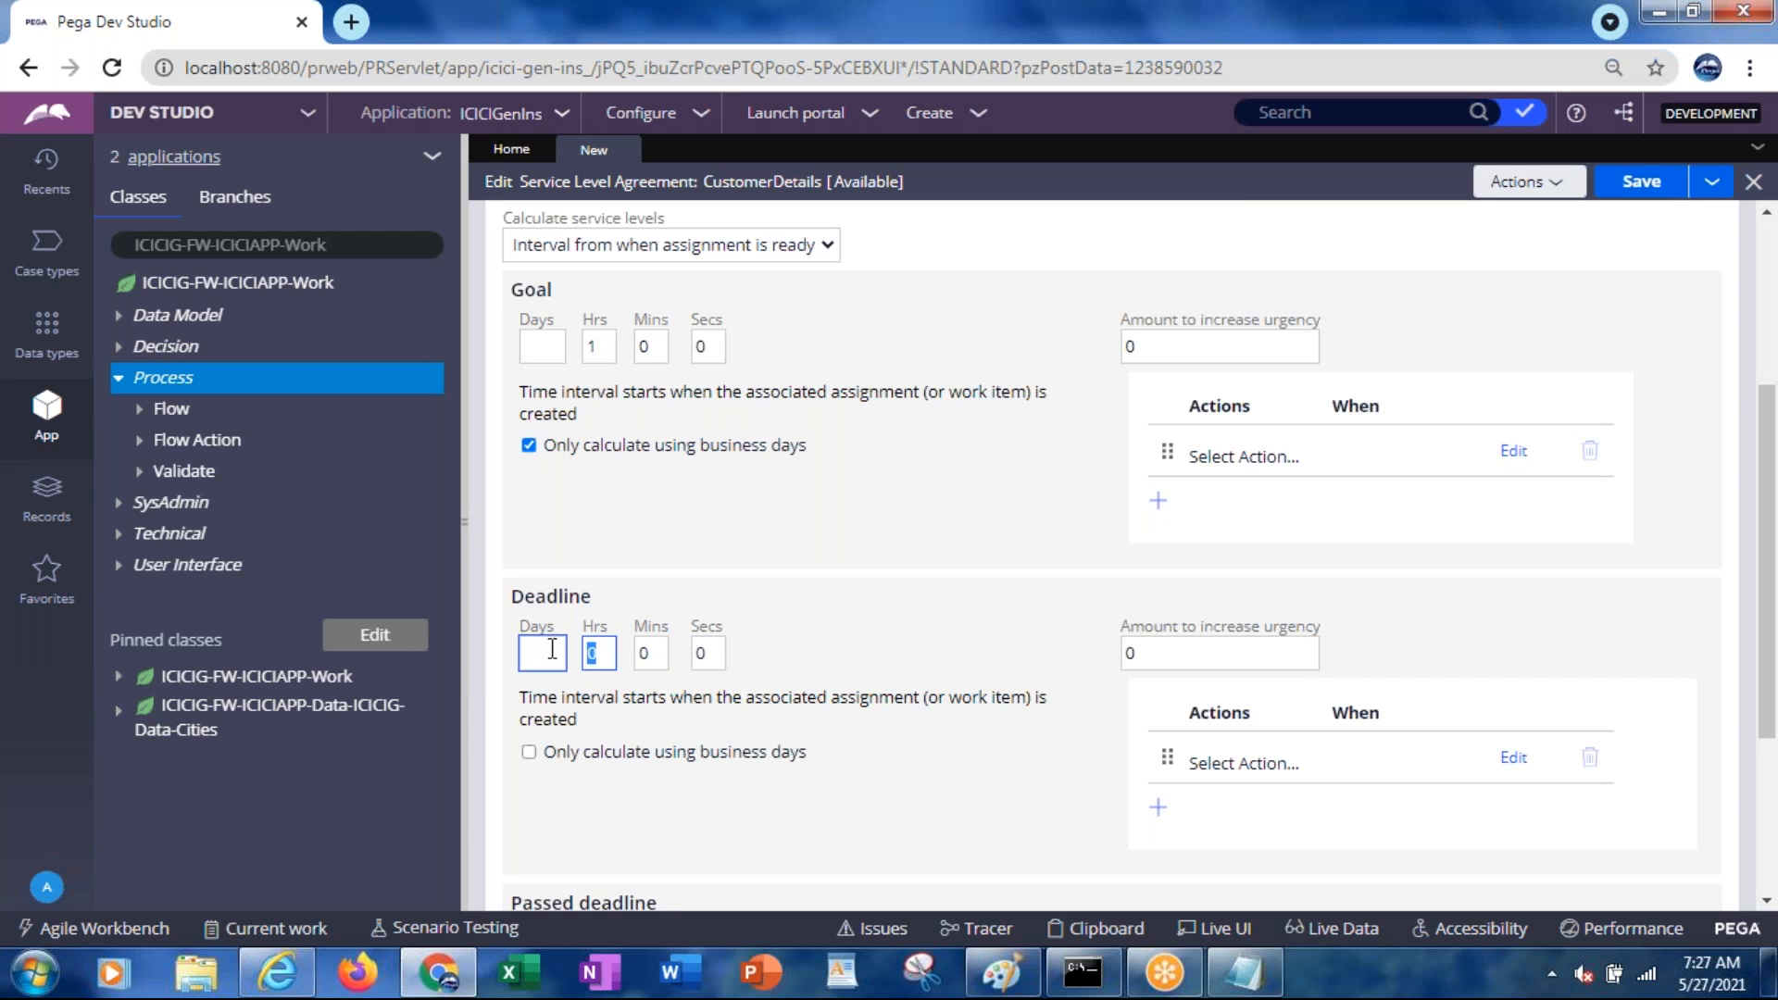
{"action": "type", "text": "2"}
{"action": "key", "text": "Tab"}
Add 'Goal 8 AM' and 'Deadline 9 am' lines to the Notepad timing notes
{"action": "key", "text": "alt+Tab"}
{"action": "type", "text": "Goal "}
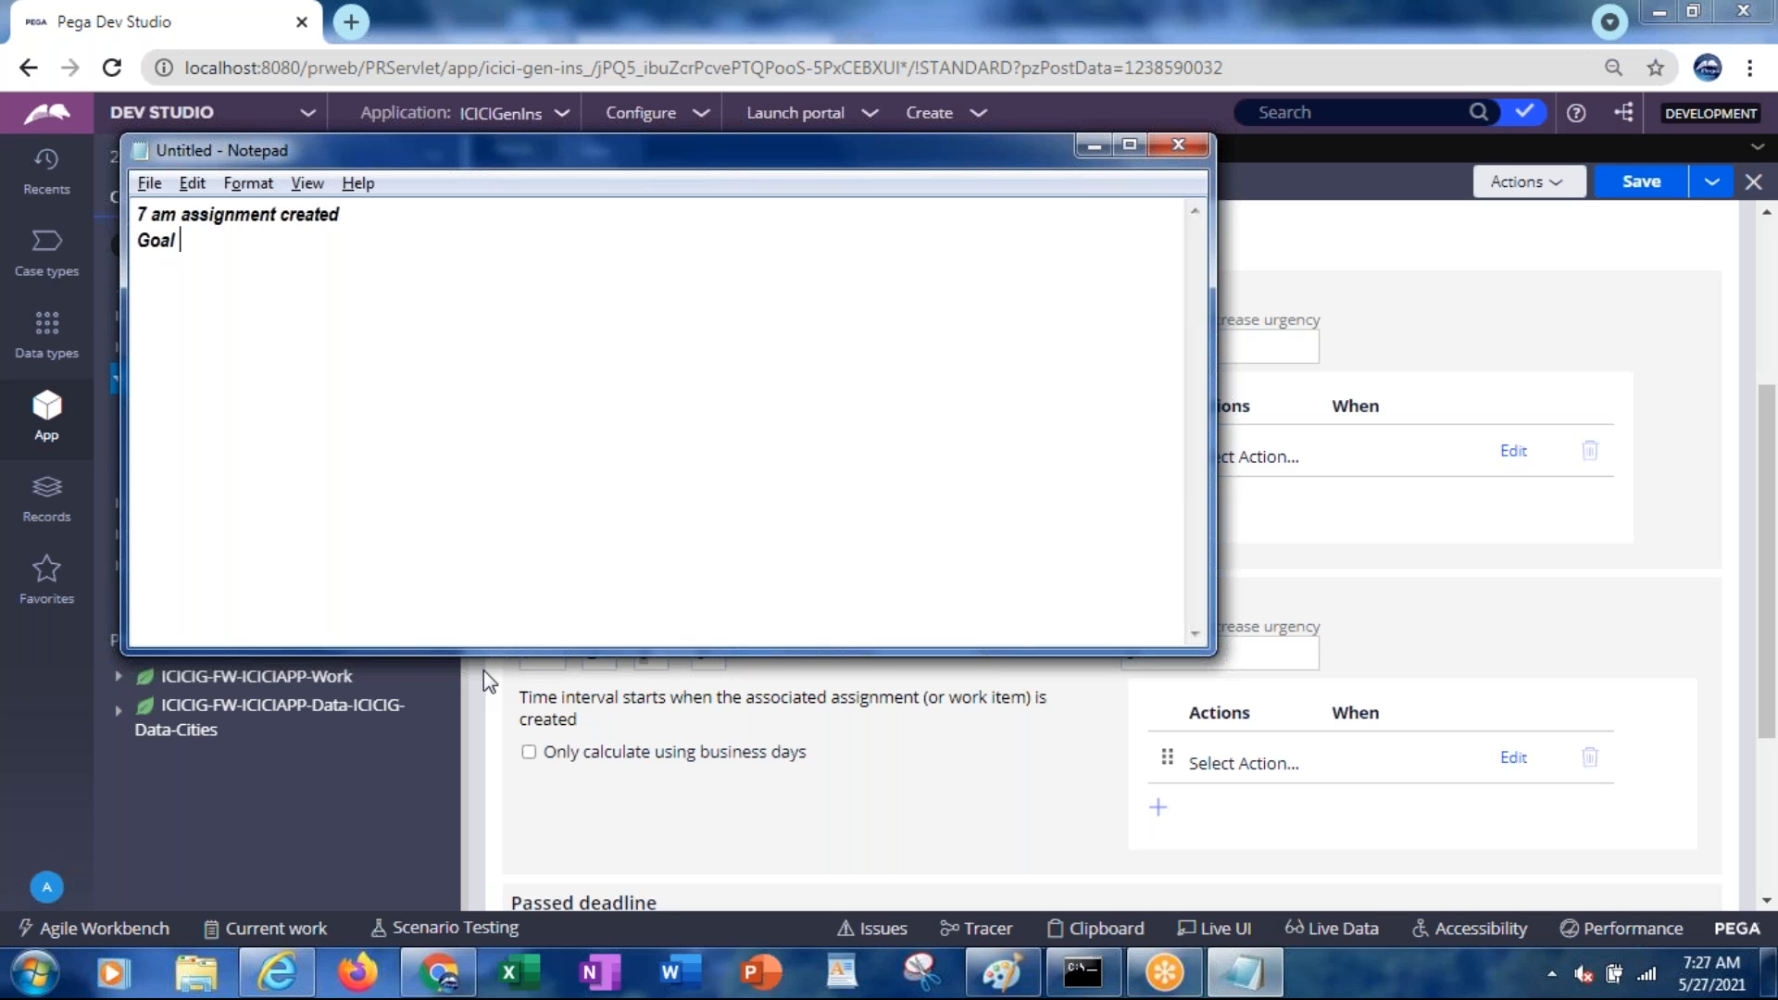
{"action": "type", "text": "8 AM"}
{"action": "key", "text": "Return"}
{"action": "type", "text": "Deadline 9 am"}
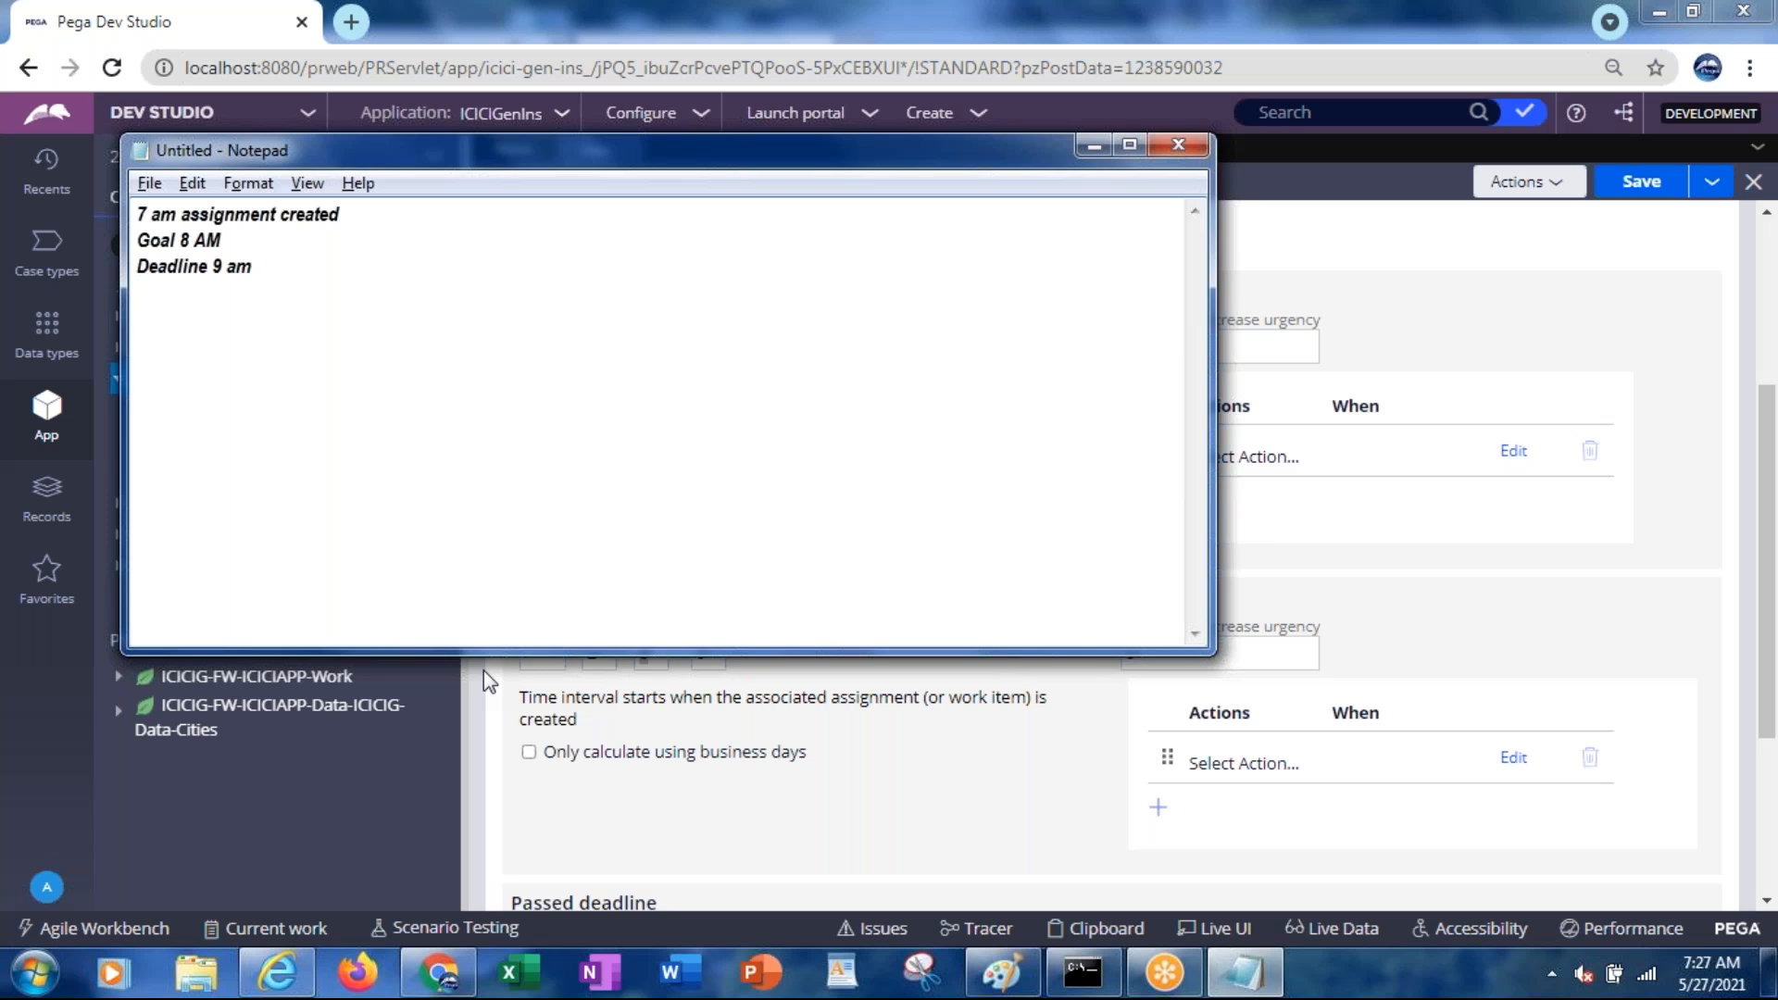
{"action": "left_click", "coordinate": [484, 671]}
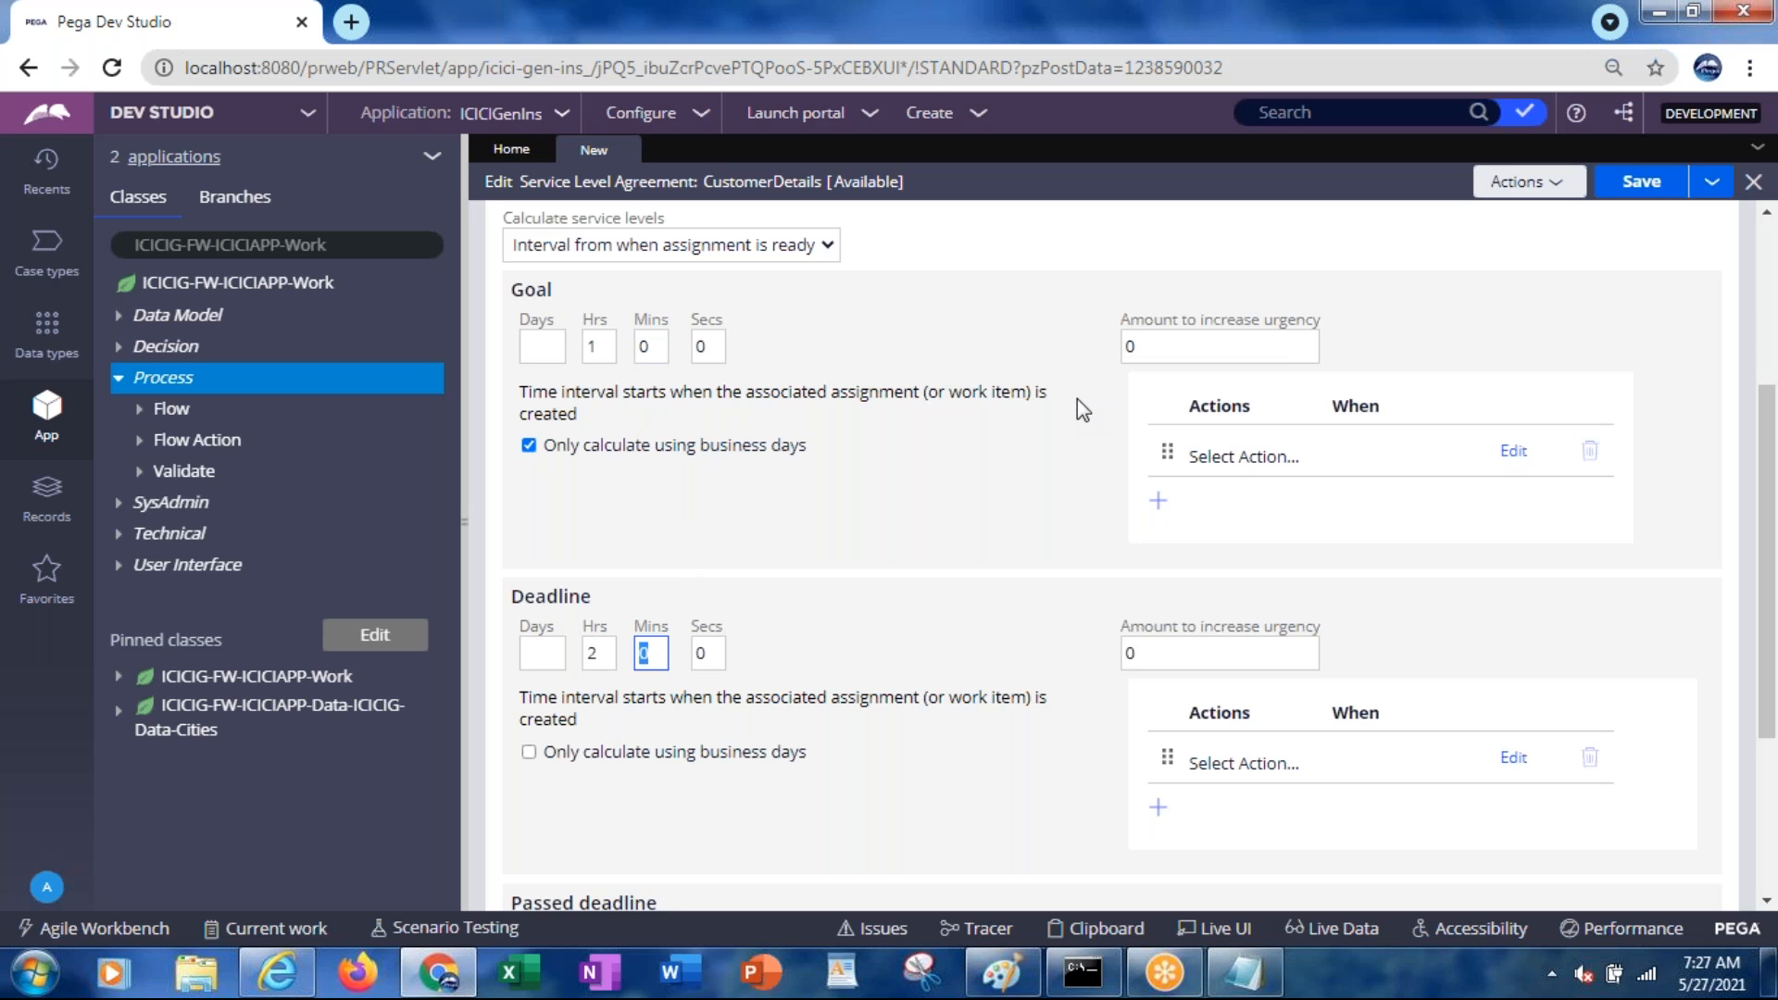
Scroll to Passed deadline and set its hours to 1
{"action": "left_click_drag", "start_coordinate": [1766, 522], "coordinate": [1766, 657]}
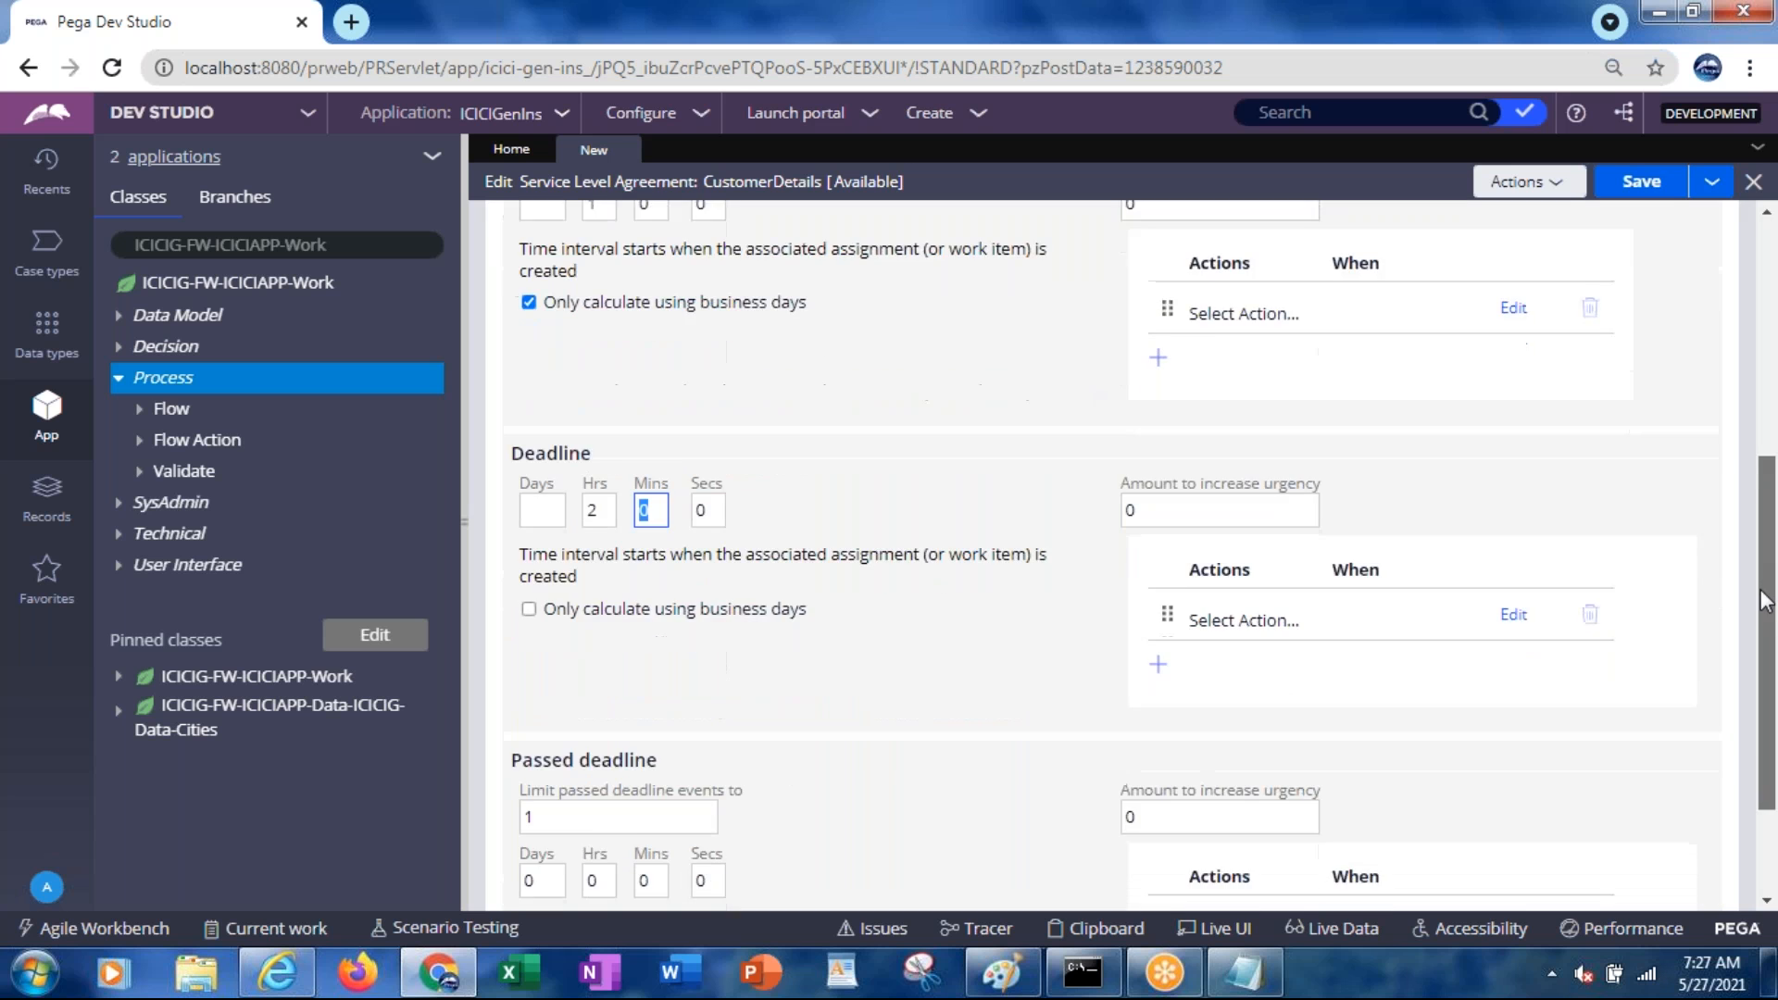
{"action": "left_click", "coordinate": [1139, 676]}
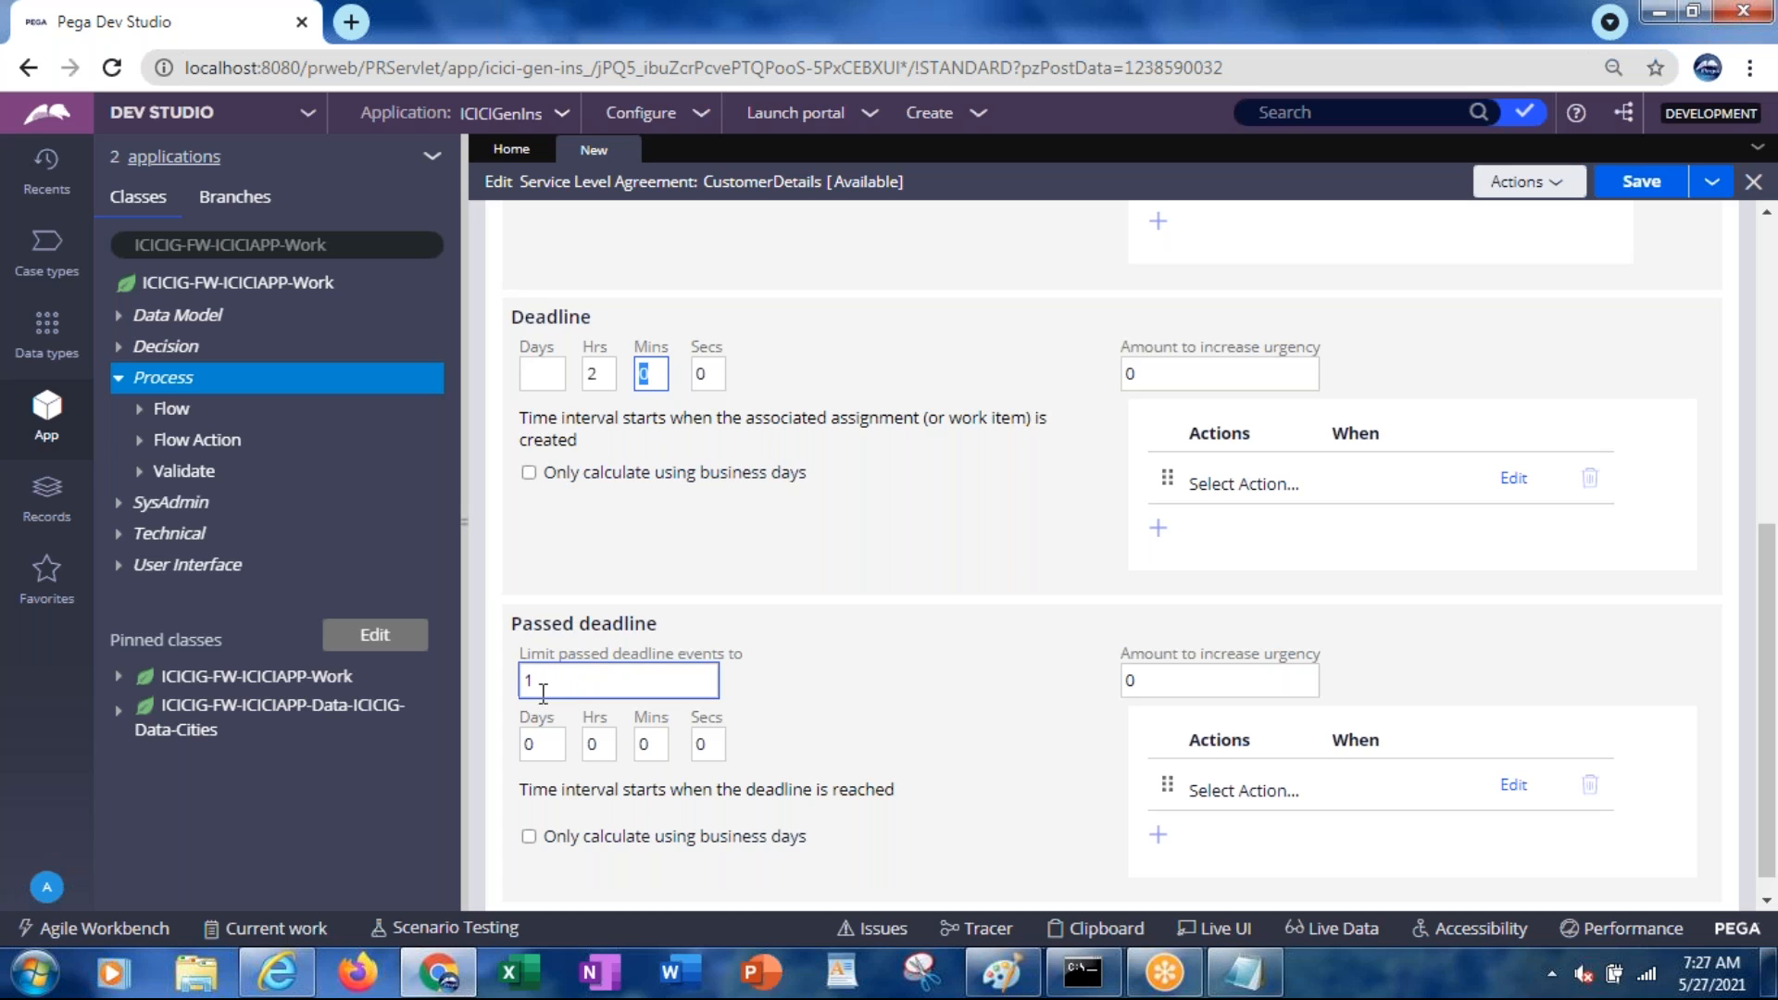
{"action": "left_click", "coordinate": [598, 743]}
{"action": "key", "text": "BackSpace"}
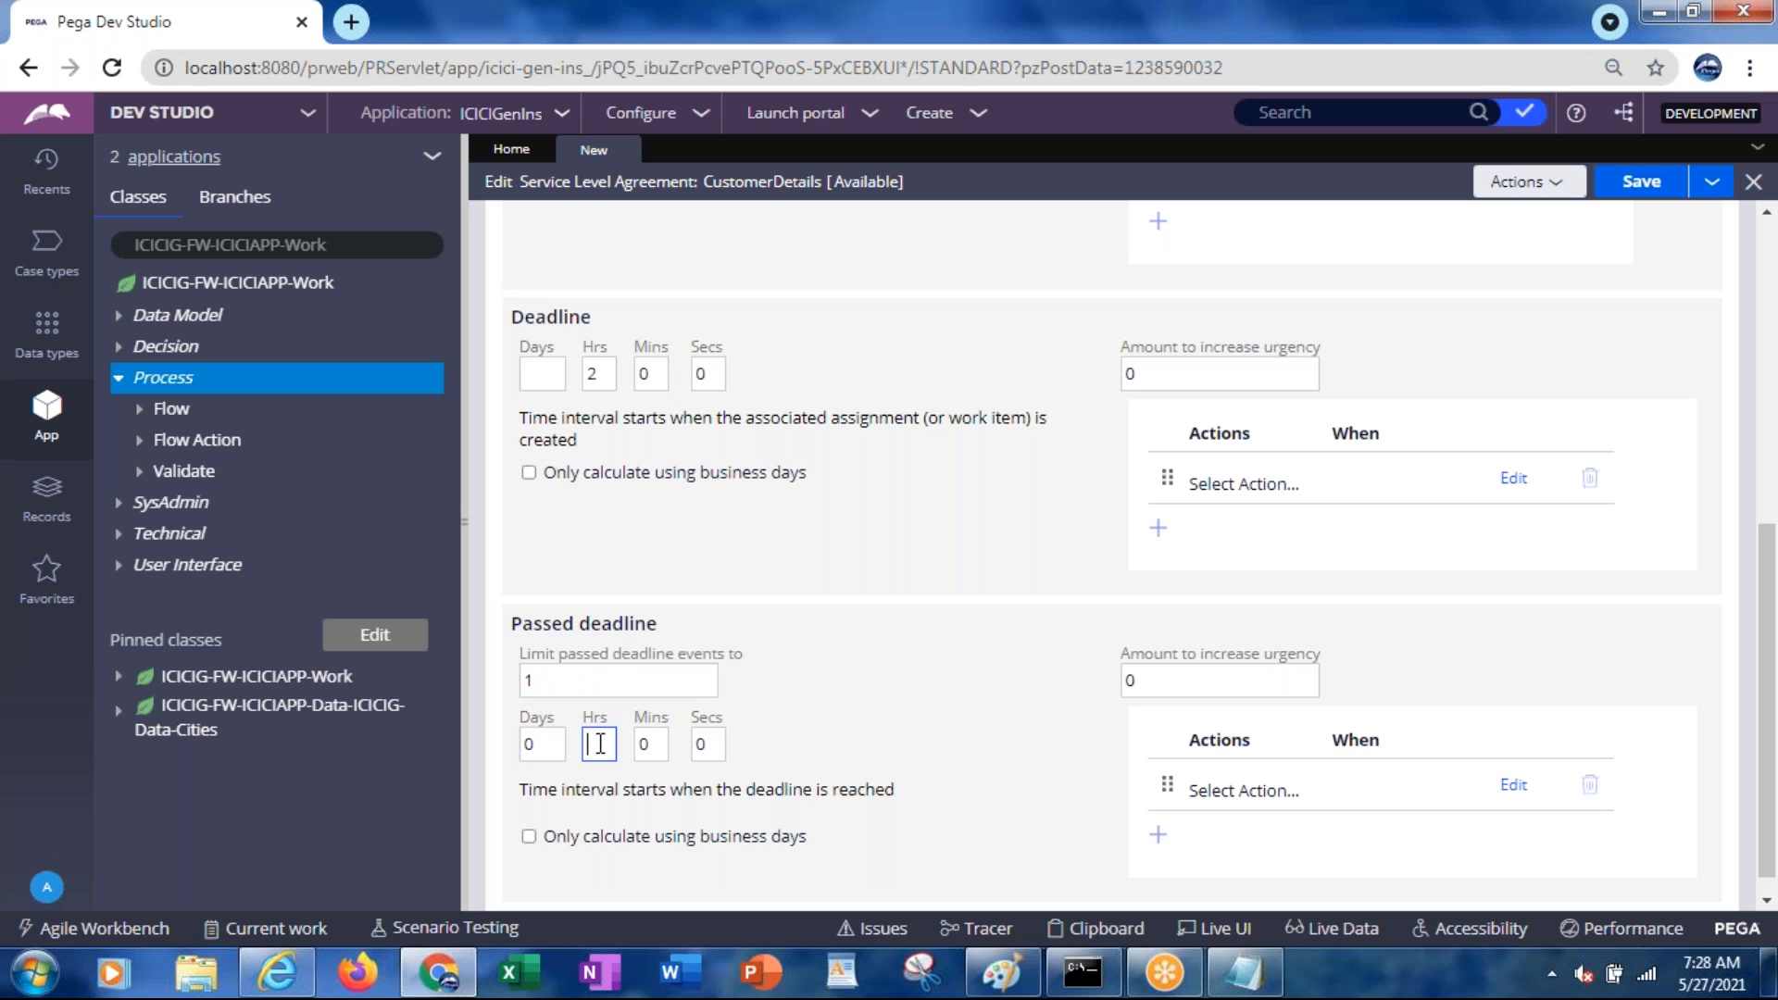
{"action": "type", "text": "1"}
{"action": "key", "text": "Tab"}
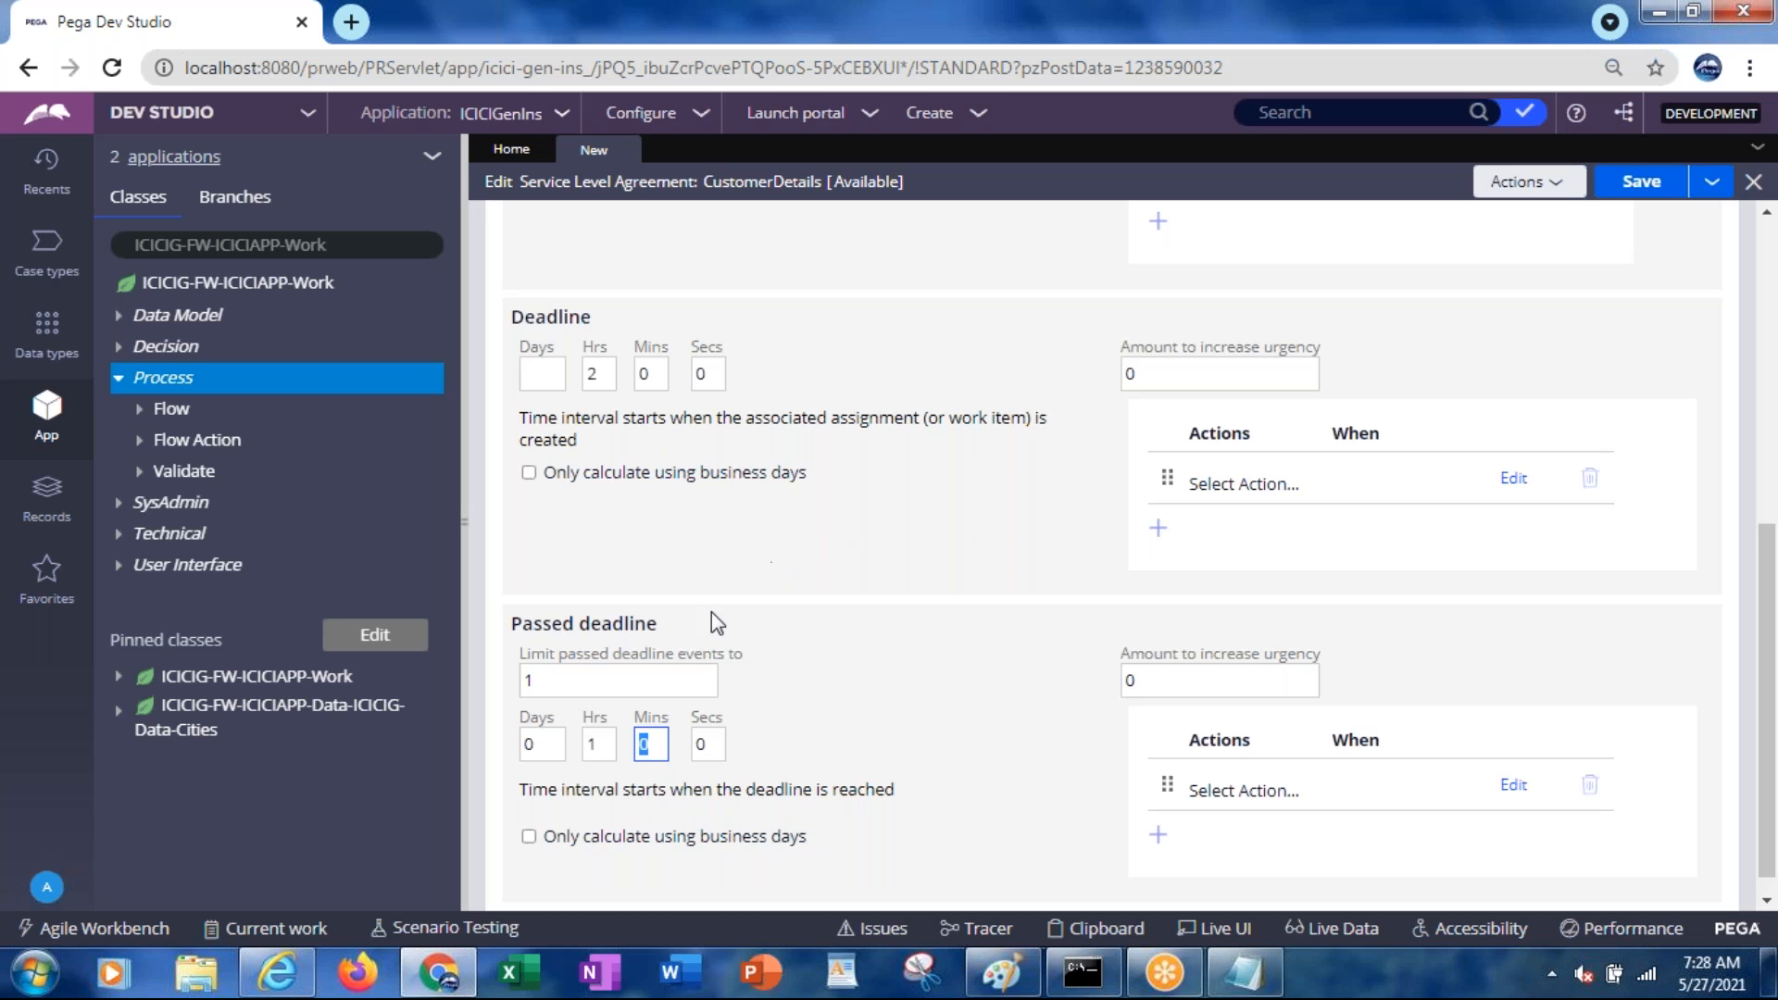
Add a 'passeddealine 10am' line to the Notepad notes and fix its spacing
{"action": "key", "text": "alt+Tab"}
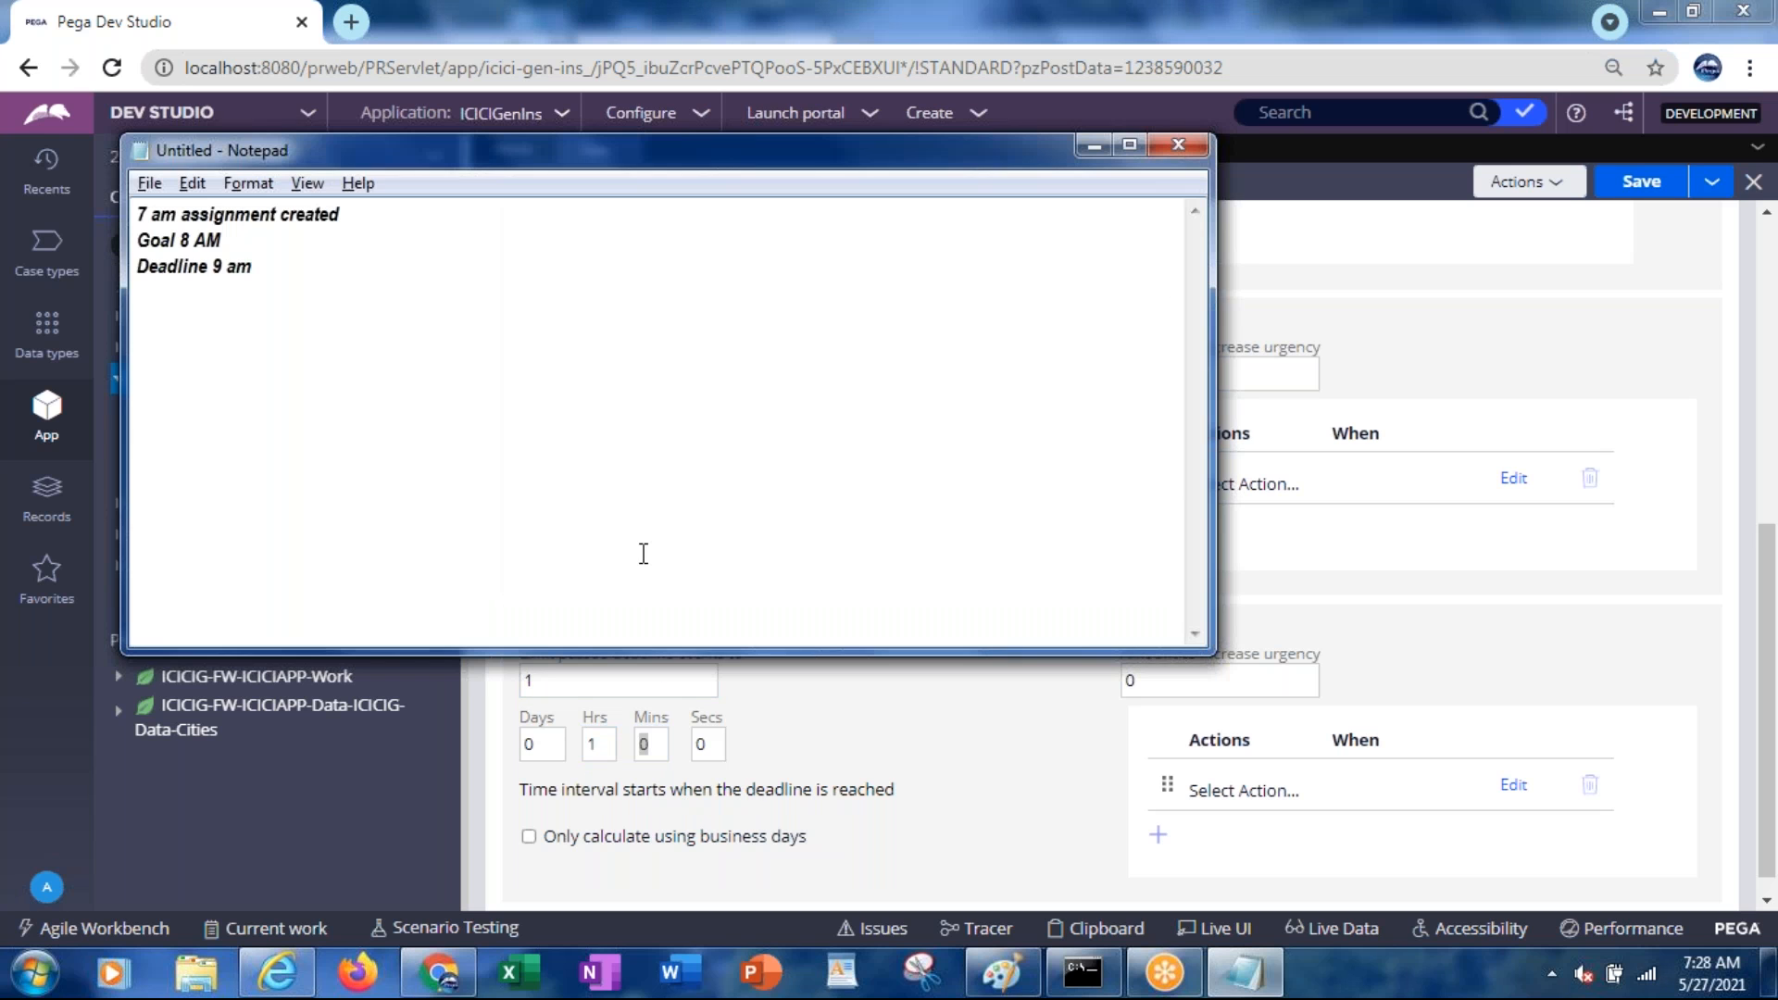
{"action": "type", "text": "passeddealine"}
{"action": "key", "text": "Tab"}
{"action": "type", "text": "10am"}
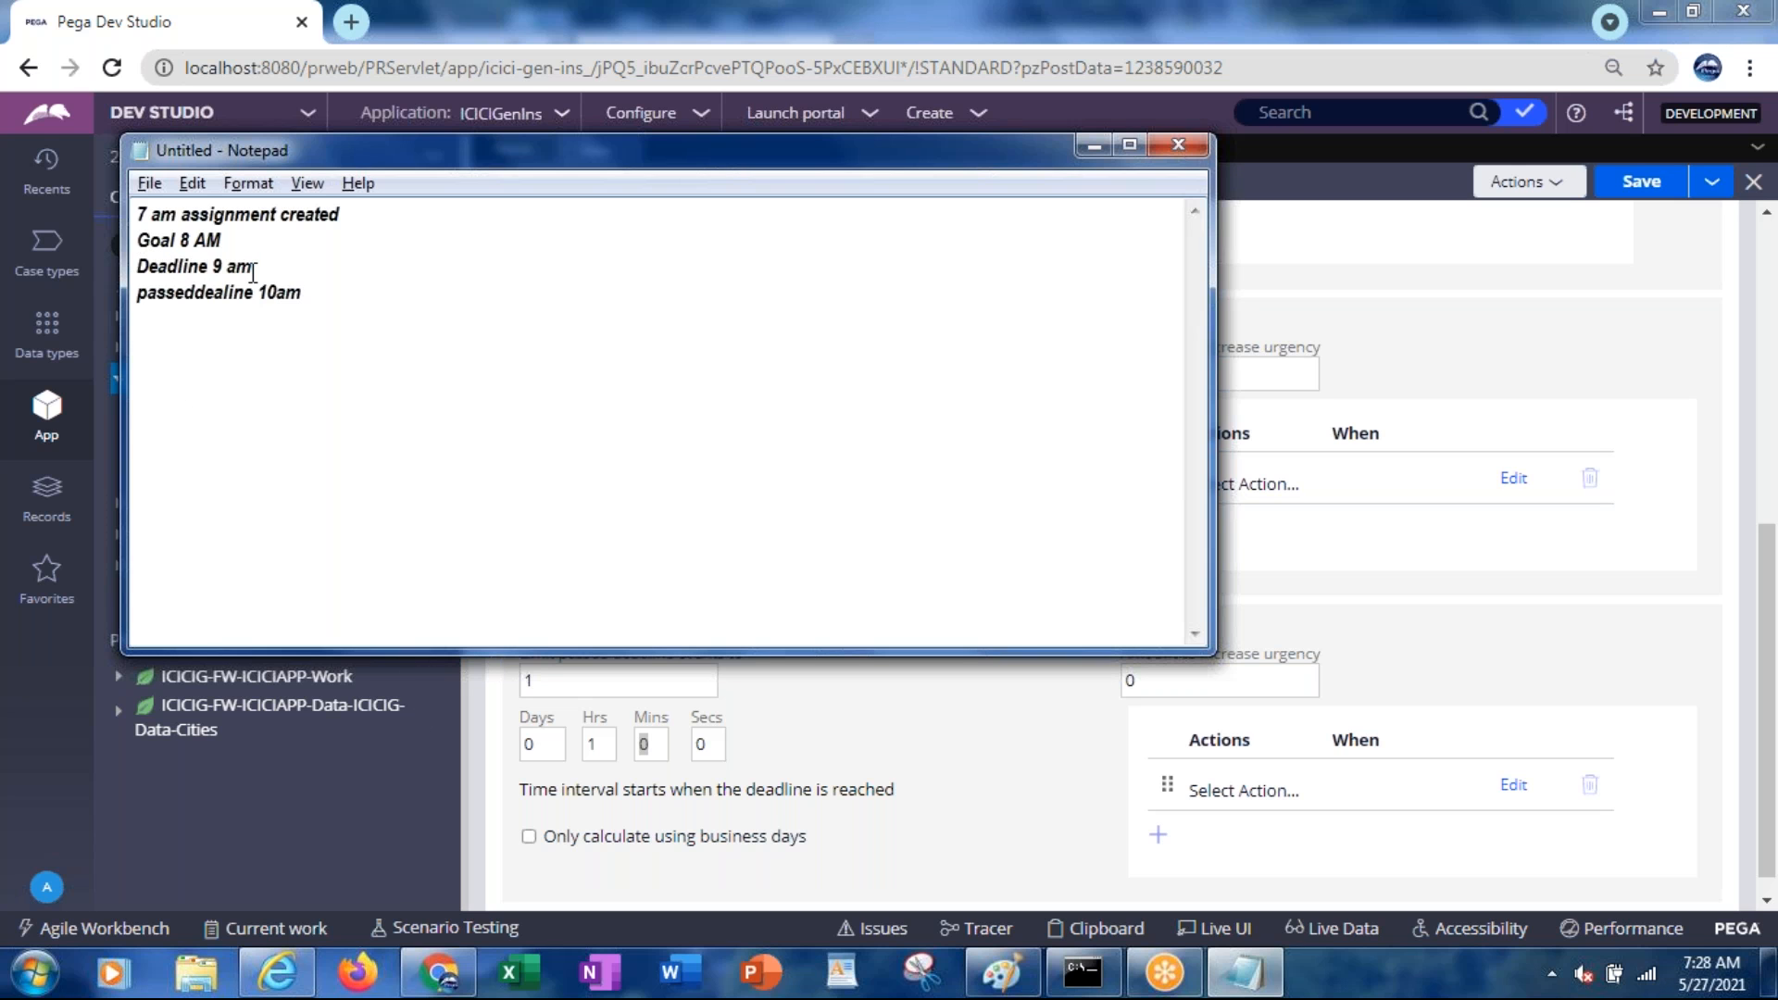
{"action": "key", "text": "alt+Tab"}
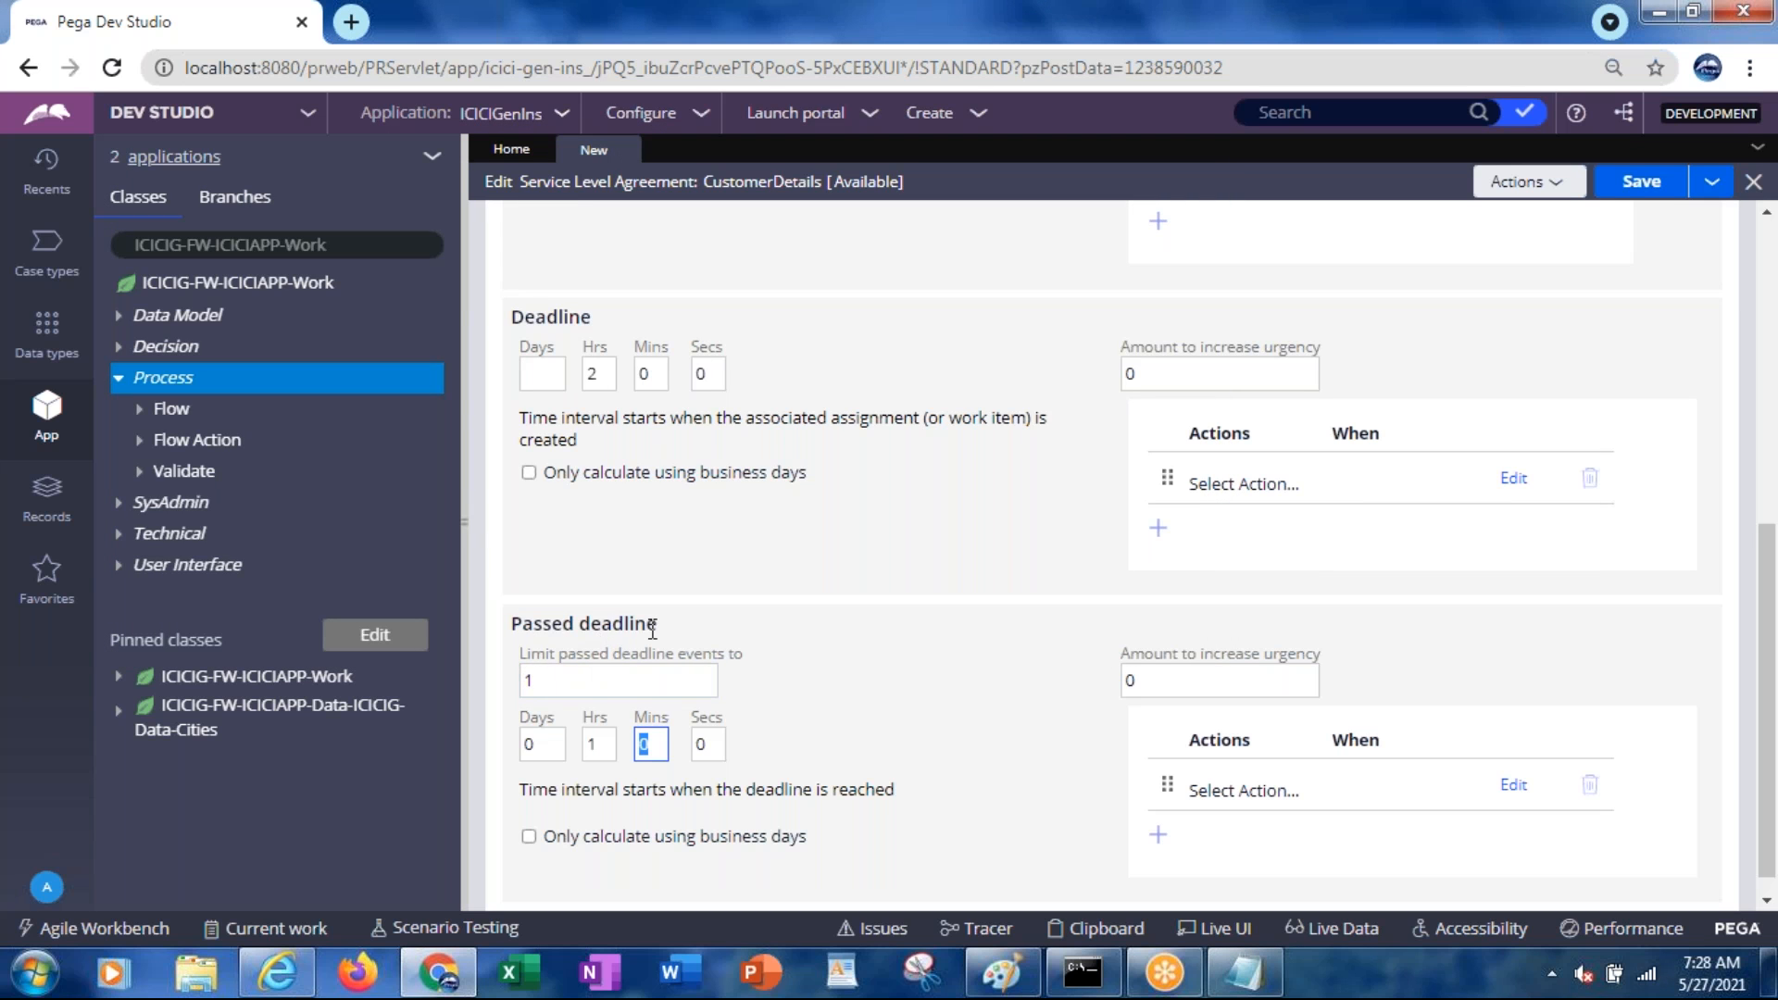
{"action": "left_click", "coordinate": [610, 742]}
{"action": "key", "text": "alt+Tab"}
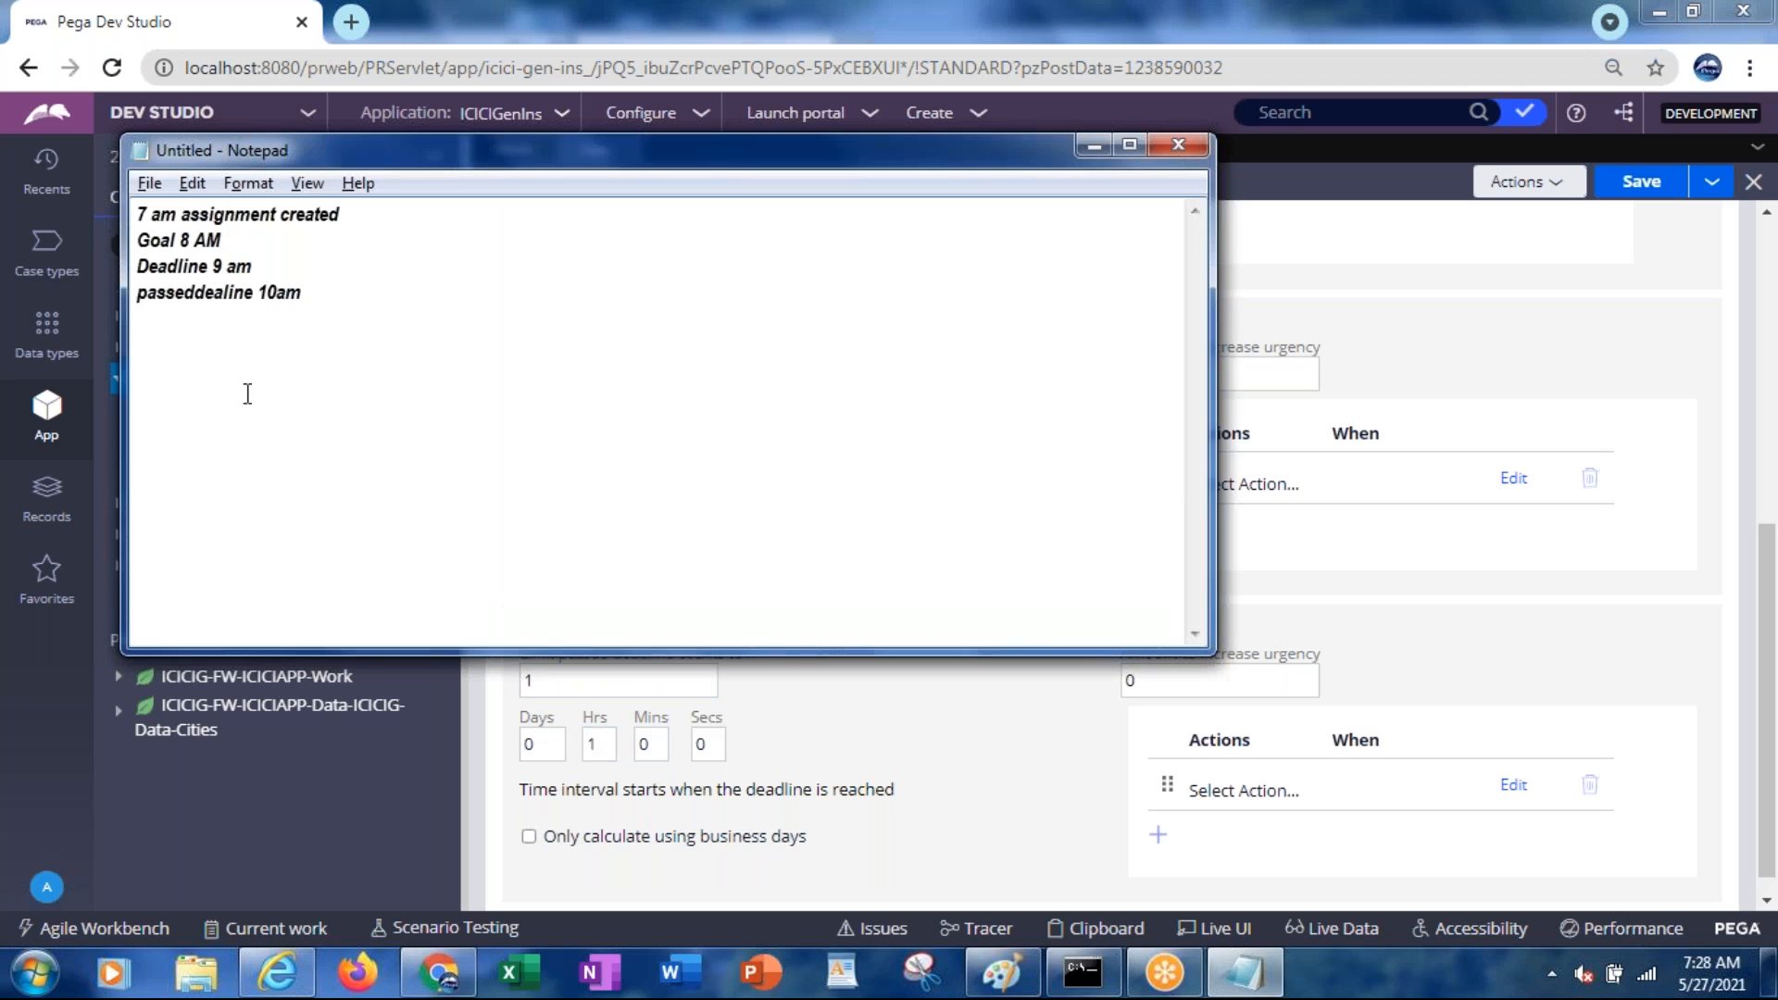
{"action": "left_click", "coordinate": [278, 293]}
{"action": "key", "text": "alt+Tab"}
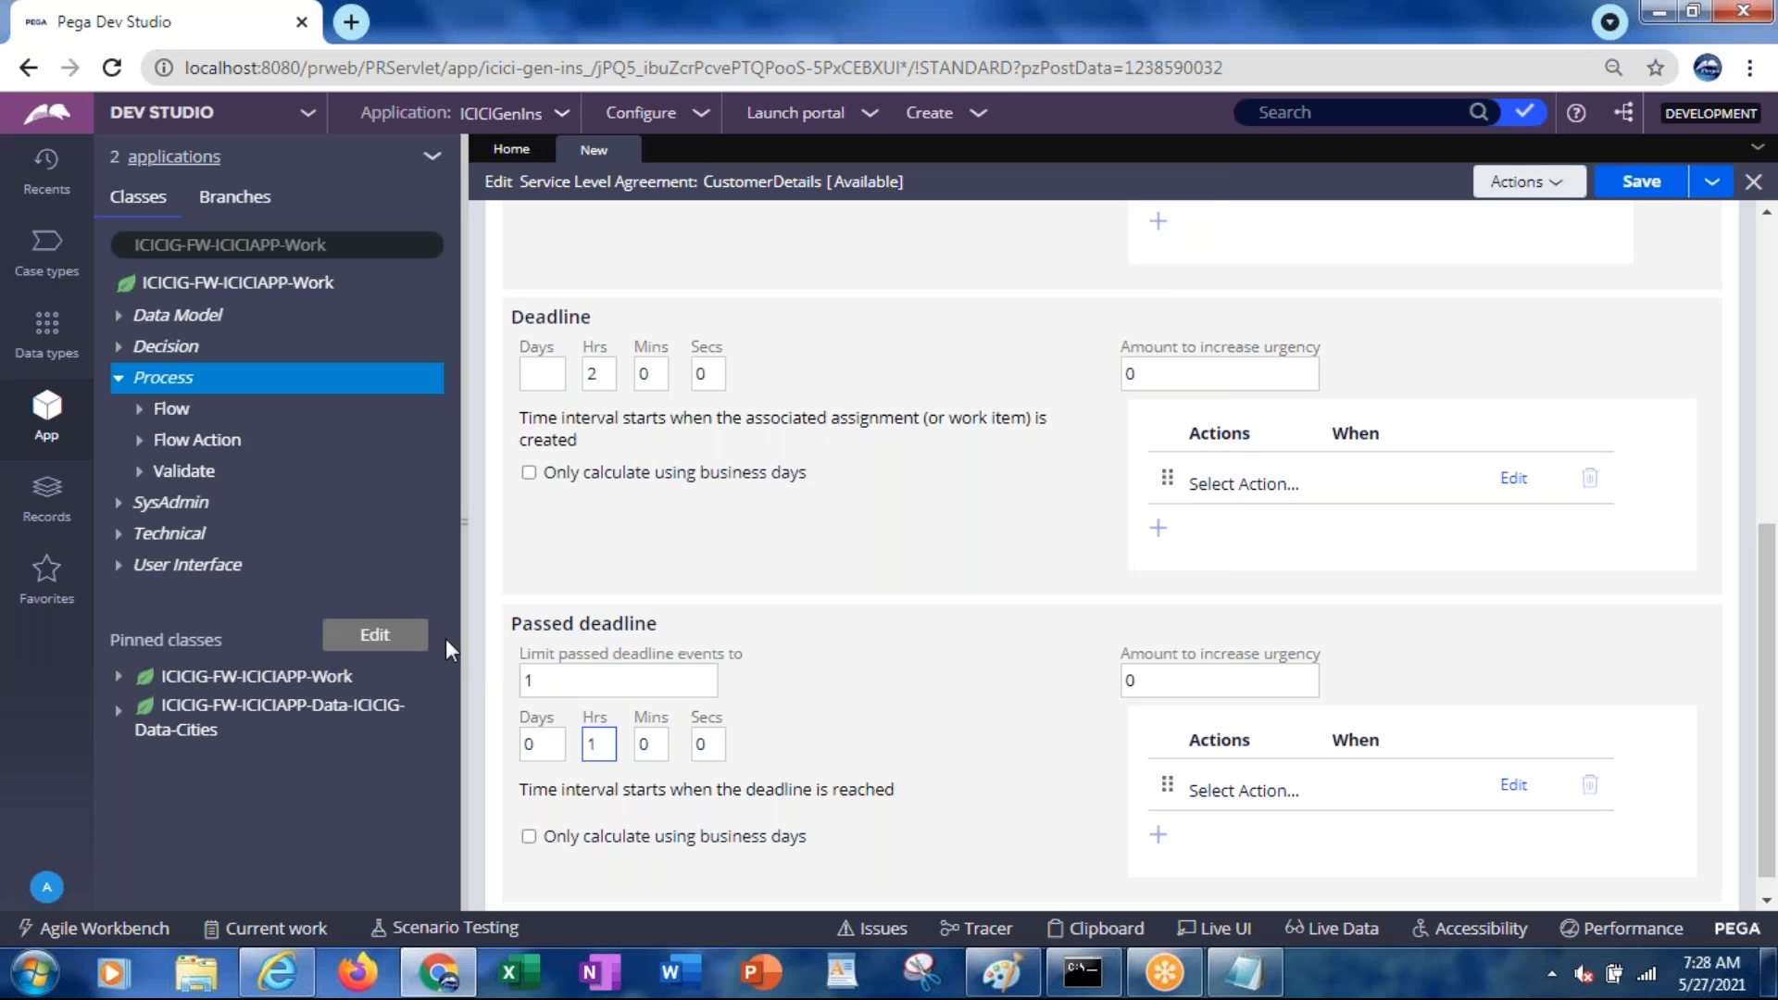
{"action": "key", "text": "alt+Tab"}
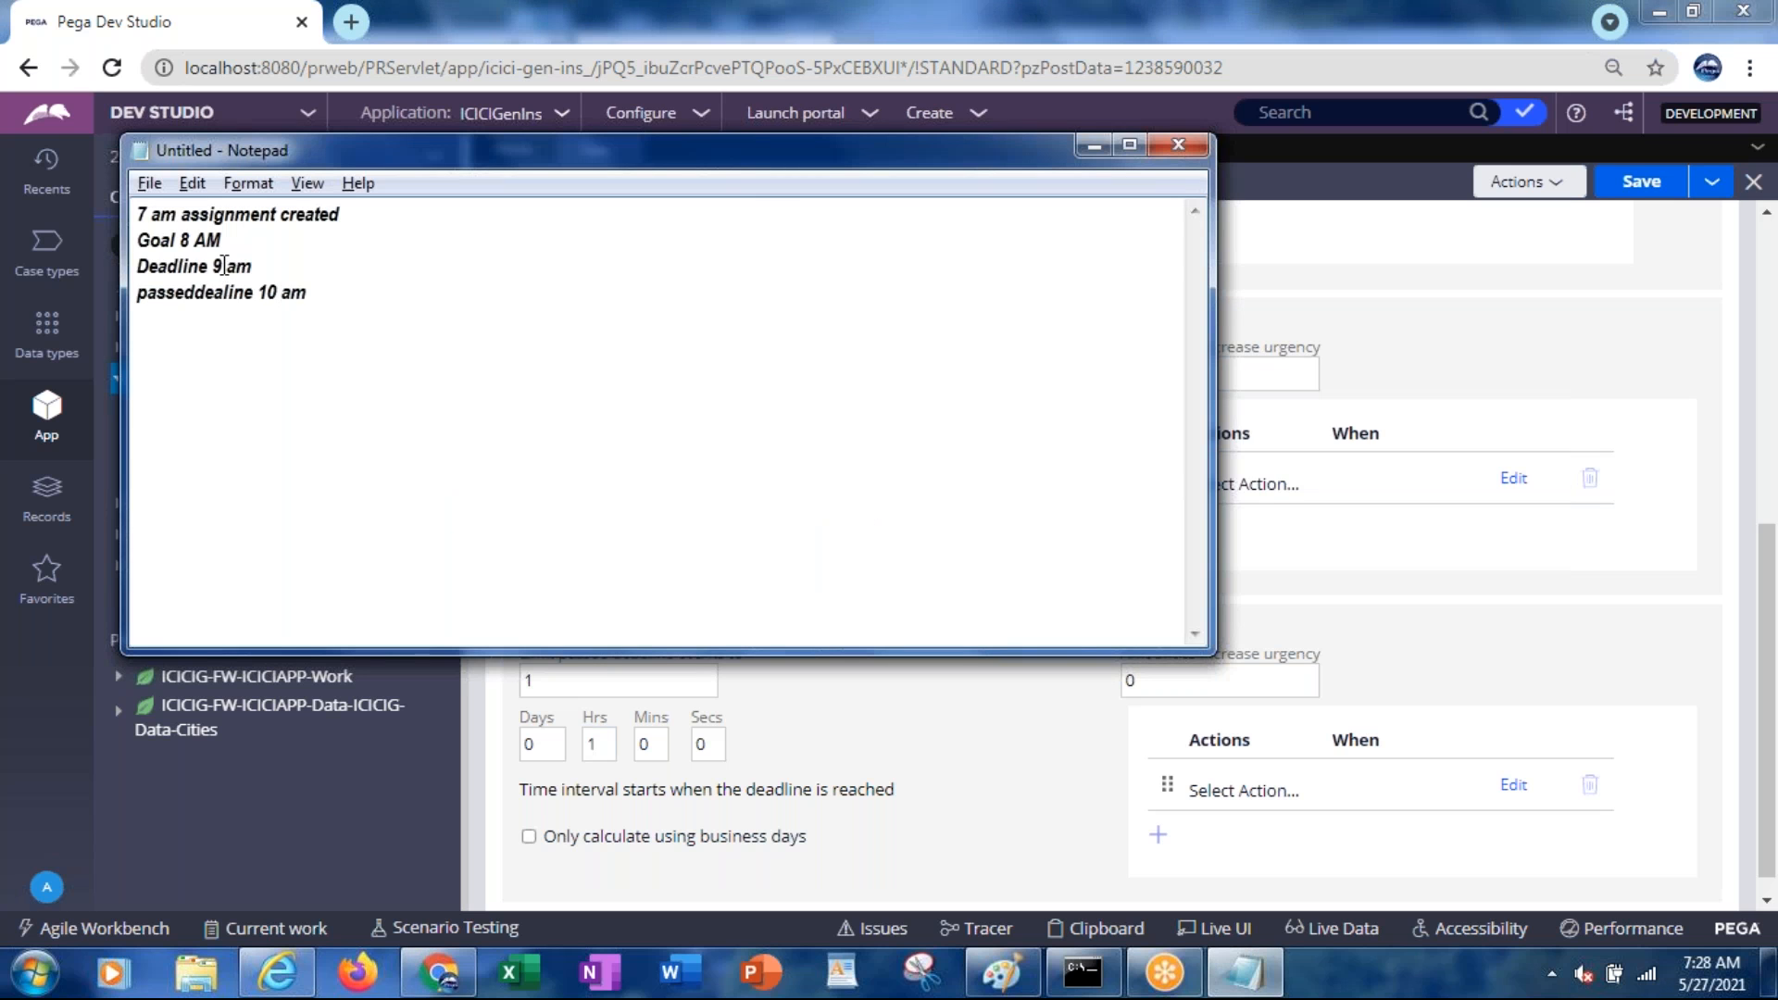
{"action": "key", "text": "alt+Tab"}
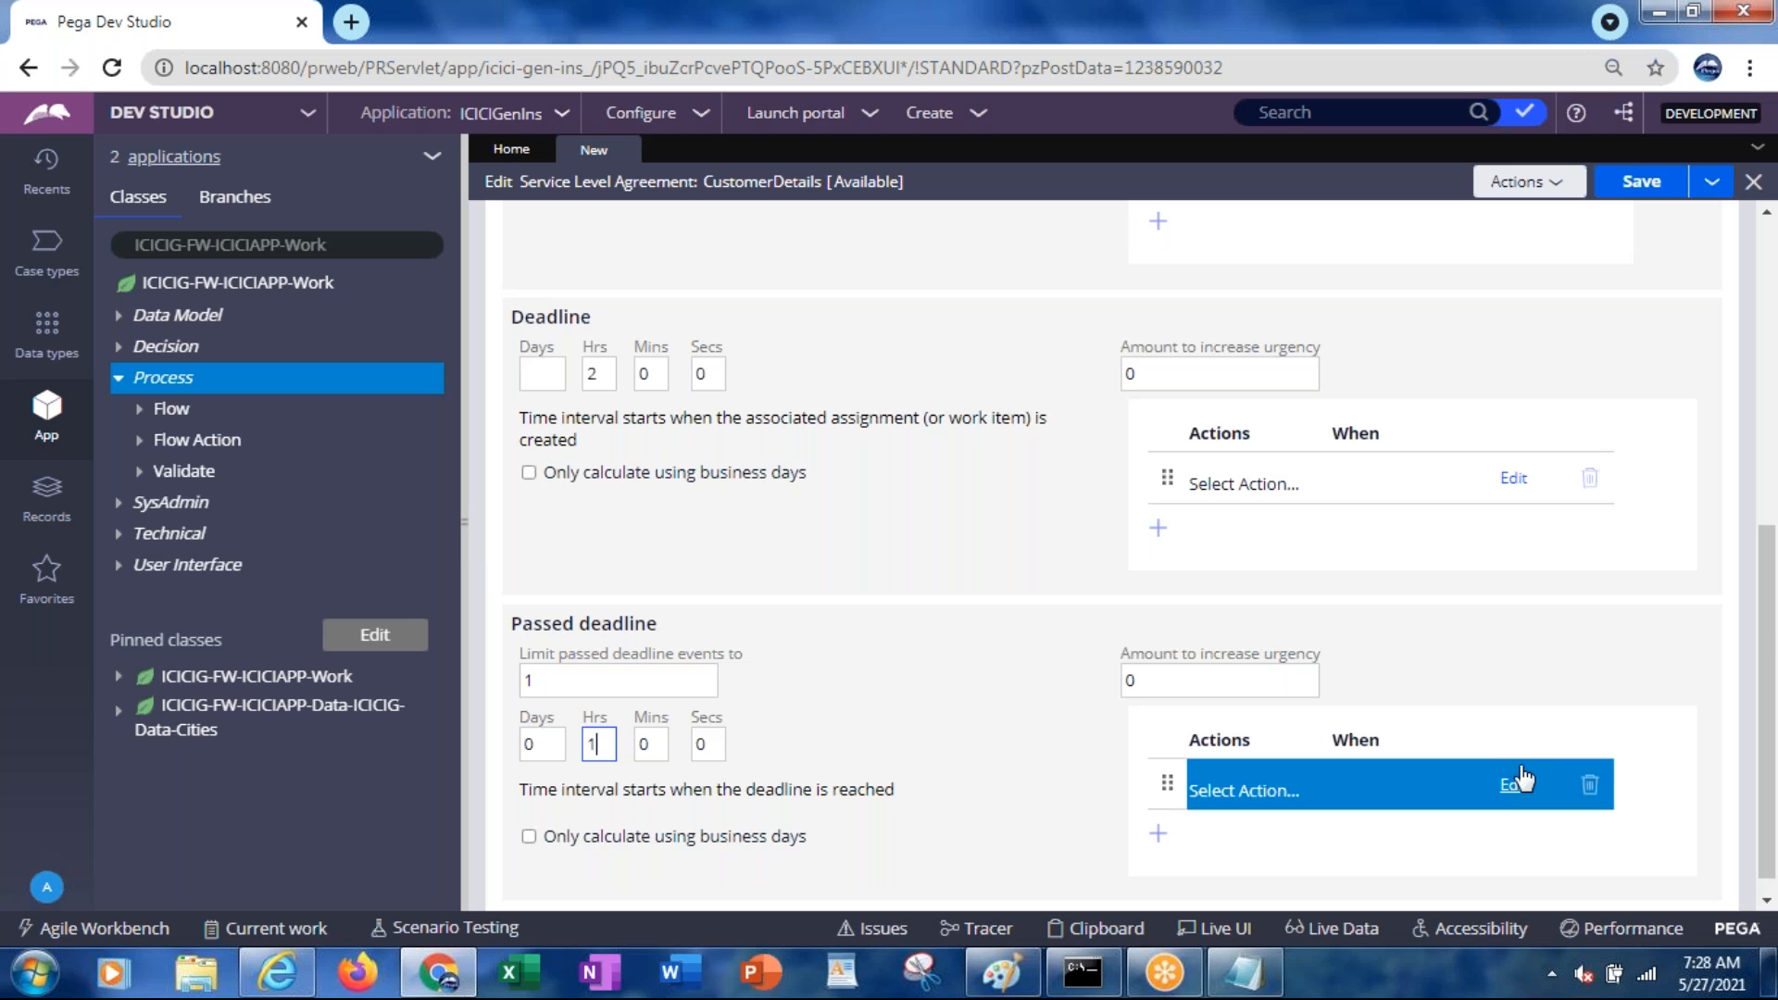
Scroll up to the Goal section's Actions table
{"action": "left_click_drag", "start_coordinate": [1763, 644], "coordinate": [1736, 461]}
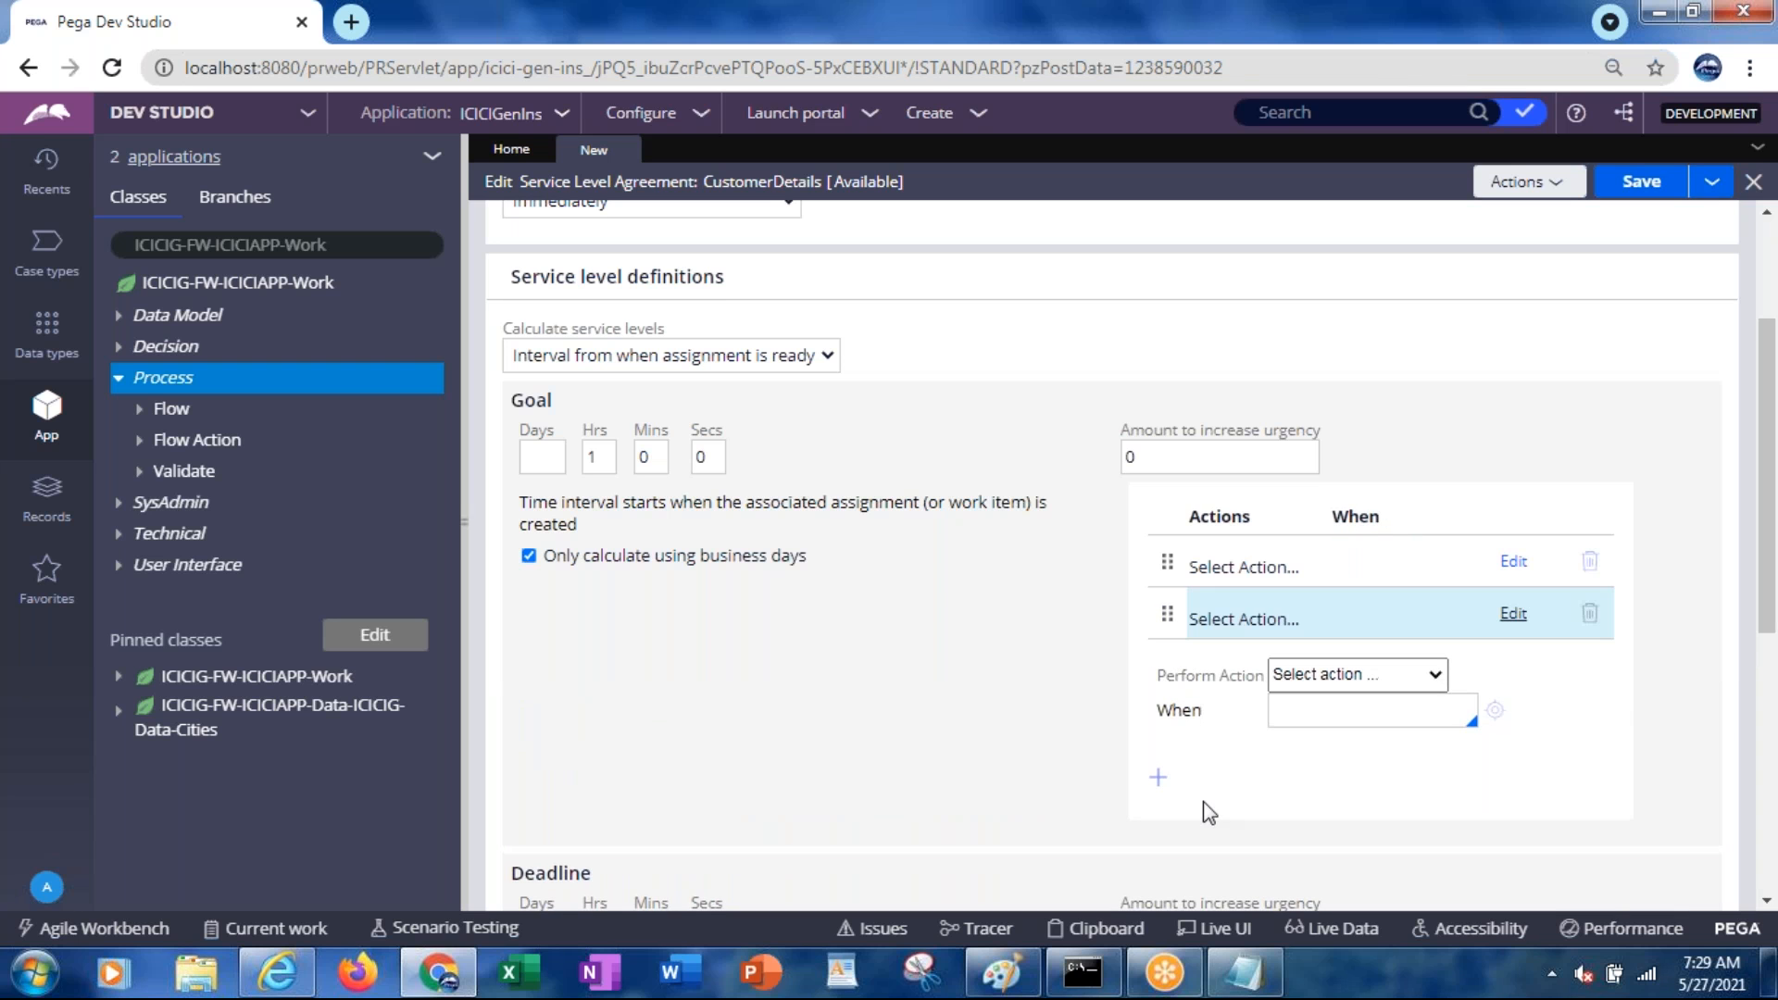
Set the first goal escalation action to Call Flow
{"action": "left_click", "coordinate": [1232, 570]}
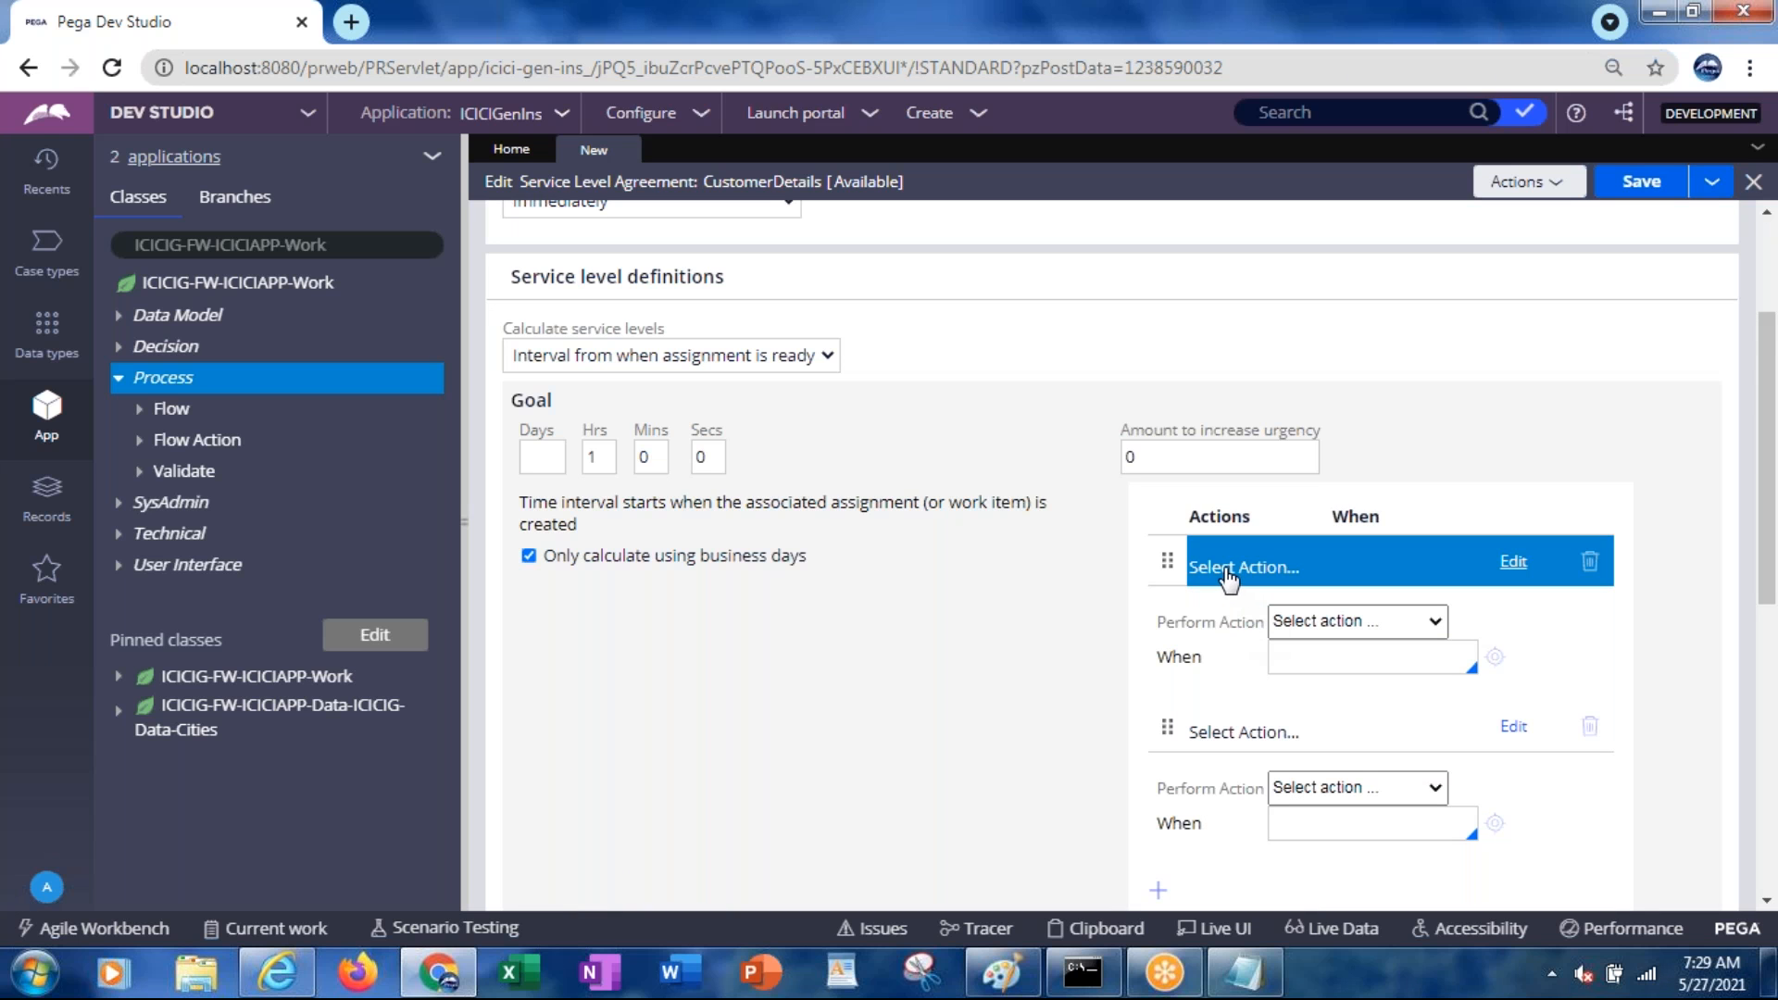
{"action": "left_click", "coordinate": [1306, 624]}
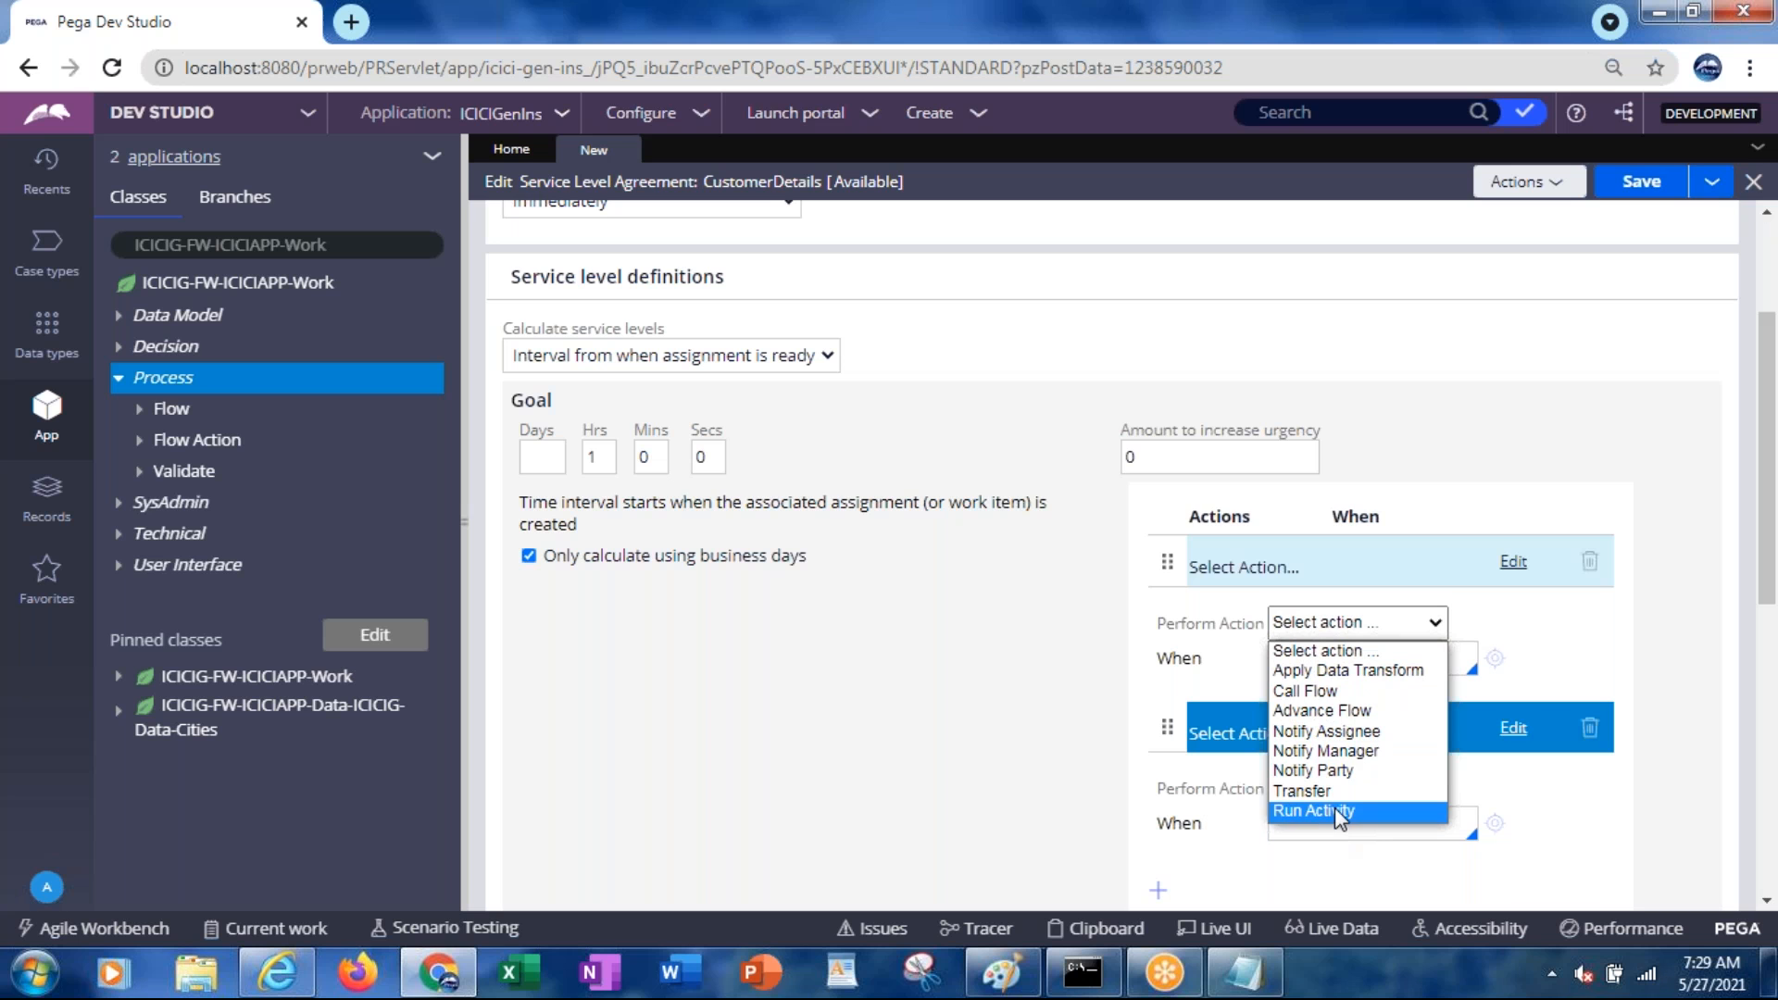
{"action": "left_click", "coordinate": [1345, 689]}
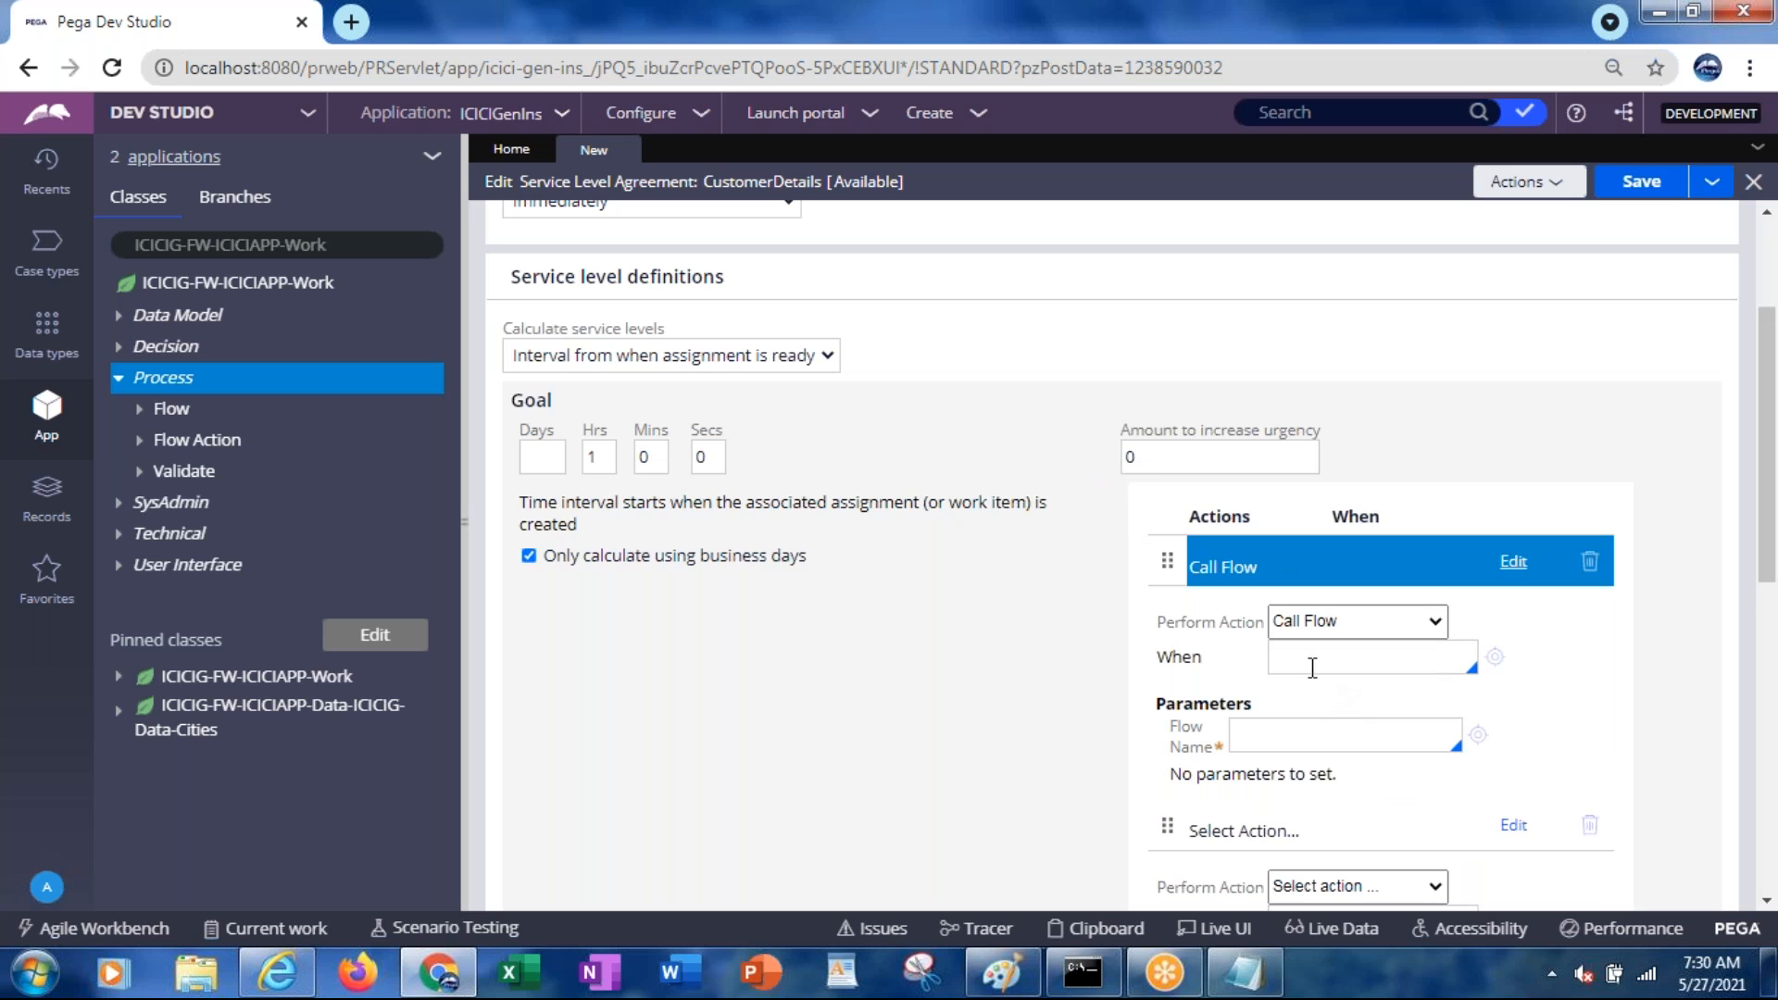
Change the first goal action from Call Flow to Advance Flow
{"action": "left_click", "coordinate": [1310, 665]}
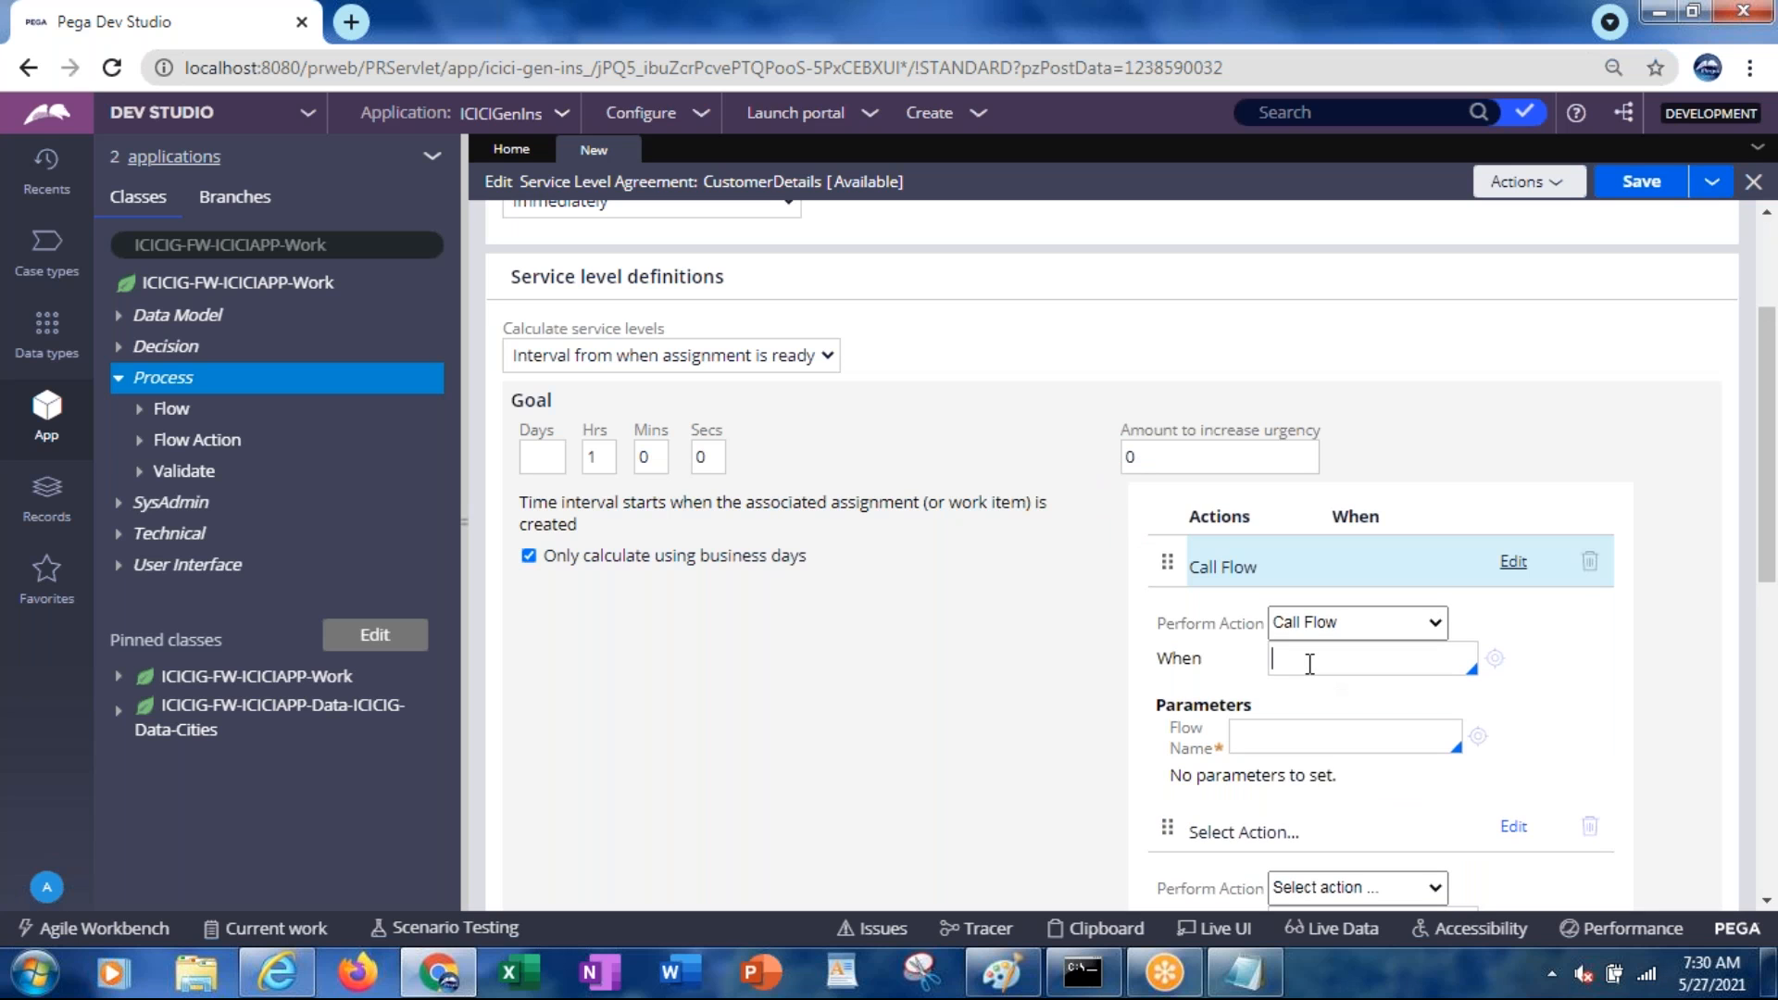
{"action": "left_click", "coordinate": [1268, 732]}
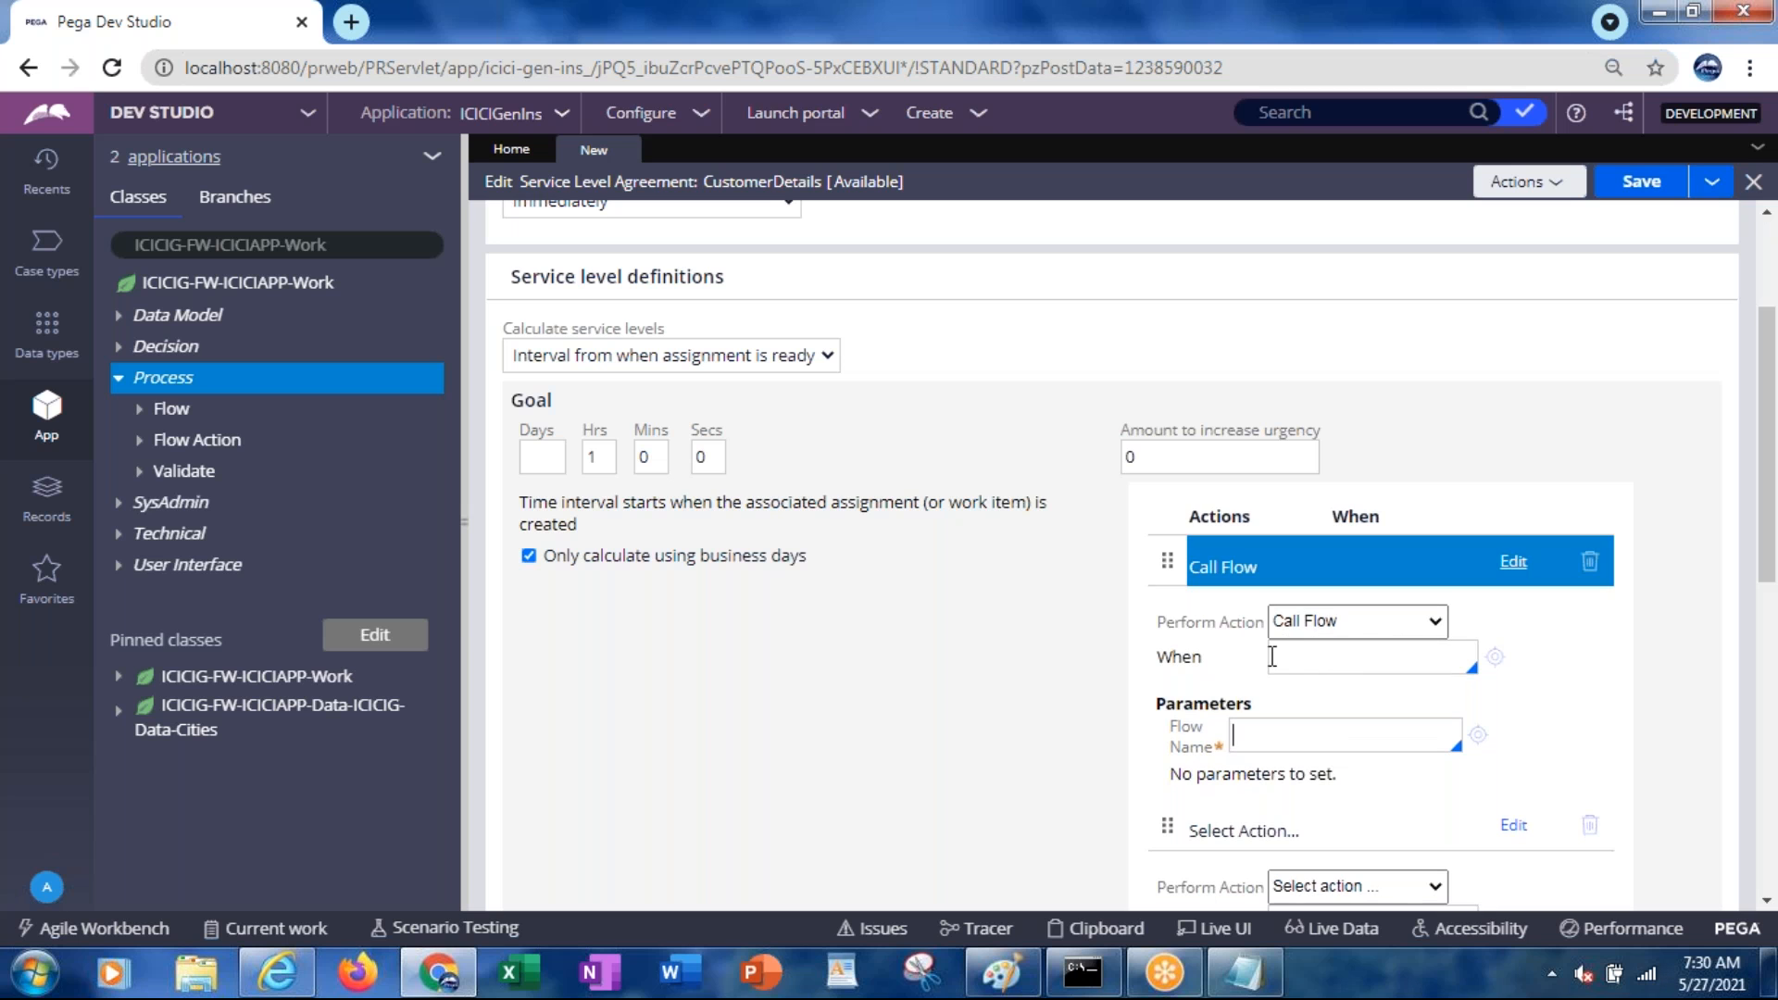
{"action": "left_click", "coordinate": [1310, 666]}
{"action": "left_click", "coordinate": [1304, 622]}
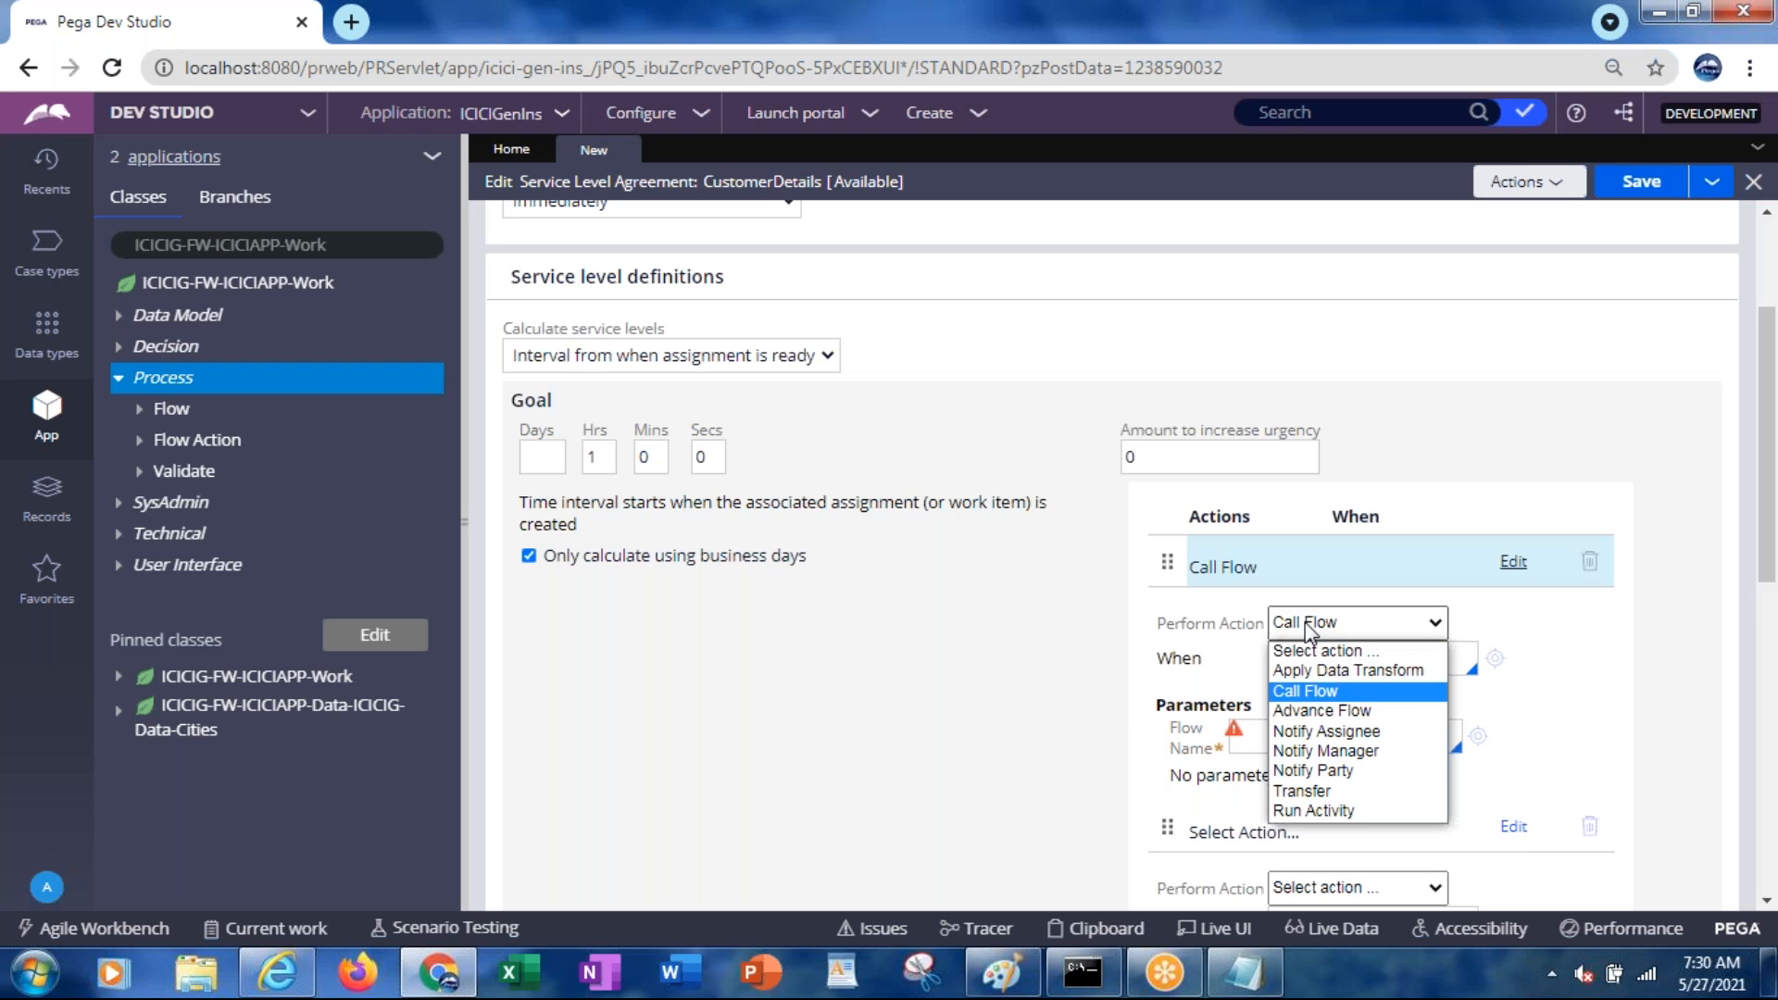
{"action": "left_click", "coordinate": [1312, 712]}
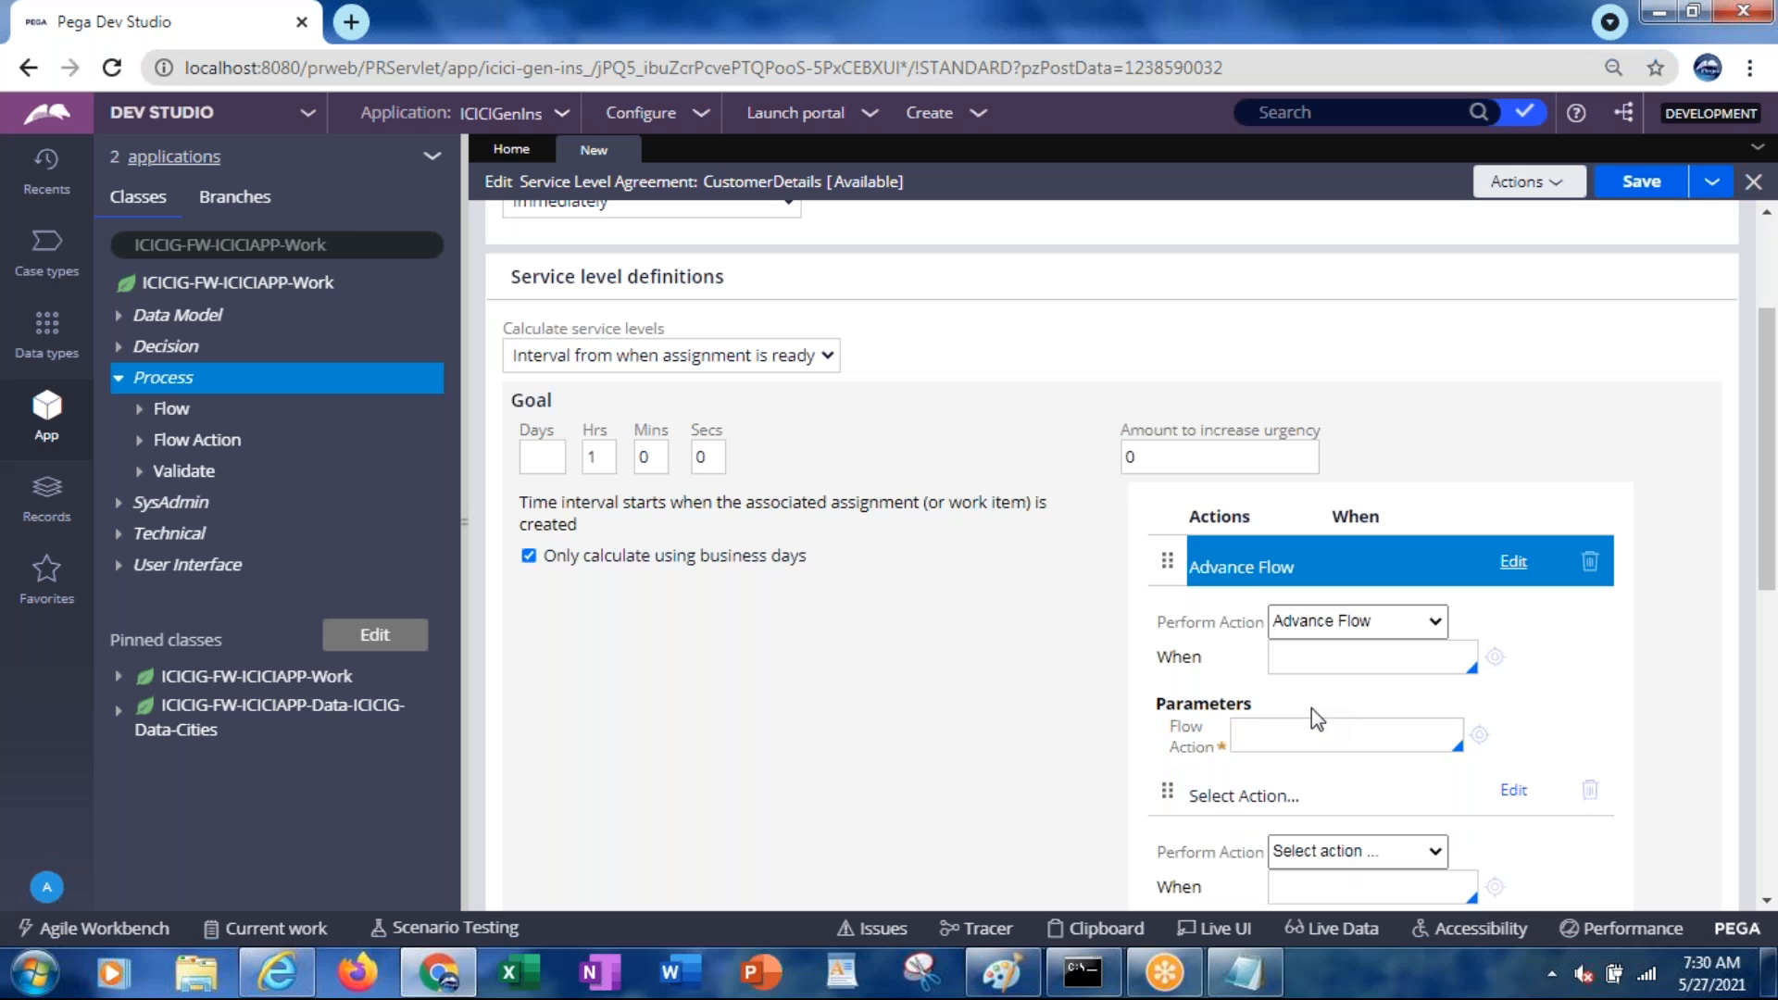
{"action": "left_click", "coordinate": [41, 183]}
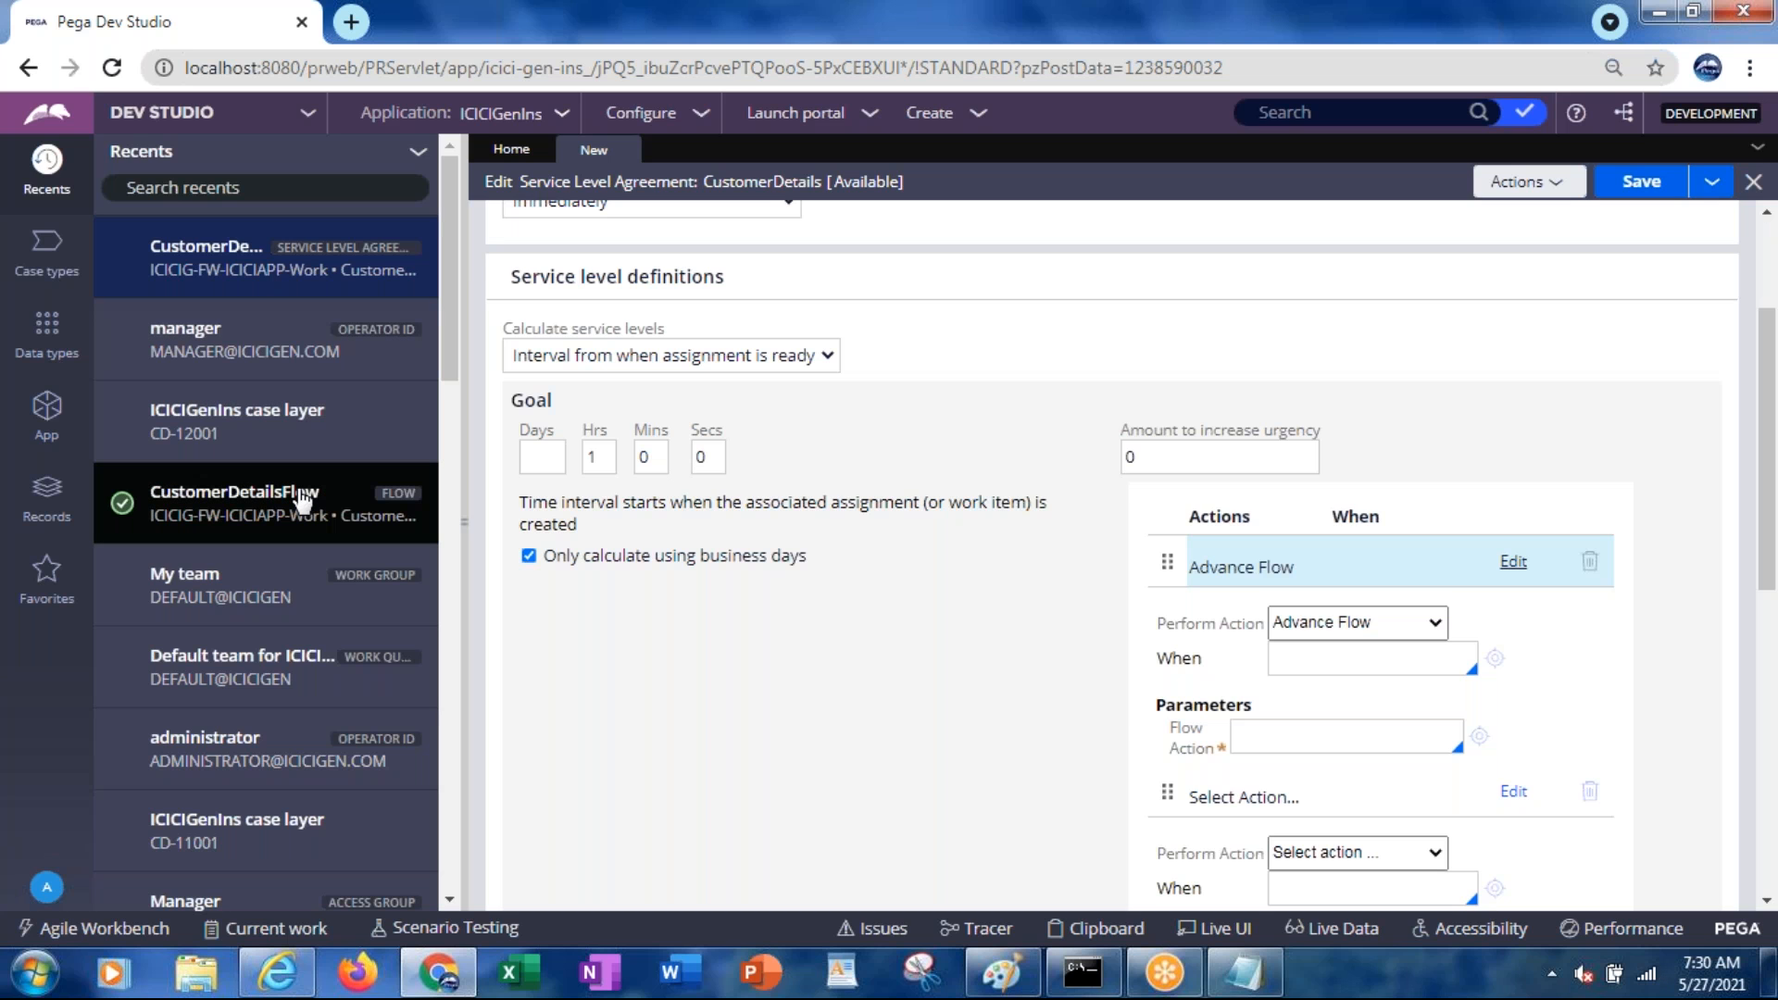
Open CustomerDetailsFlow from Recents and open the CustomerDetails assignment's properties
{"action": "left_click", "coordinate": [264, 506]}
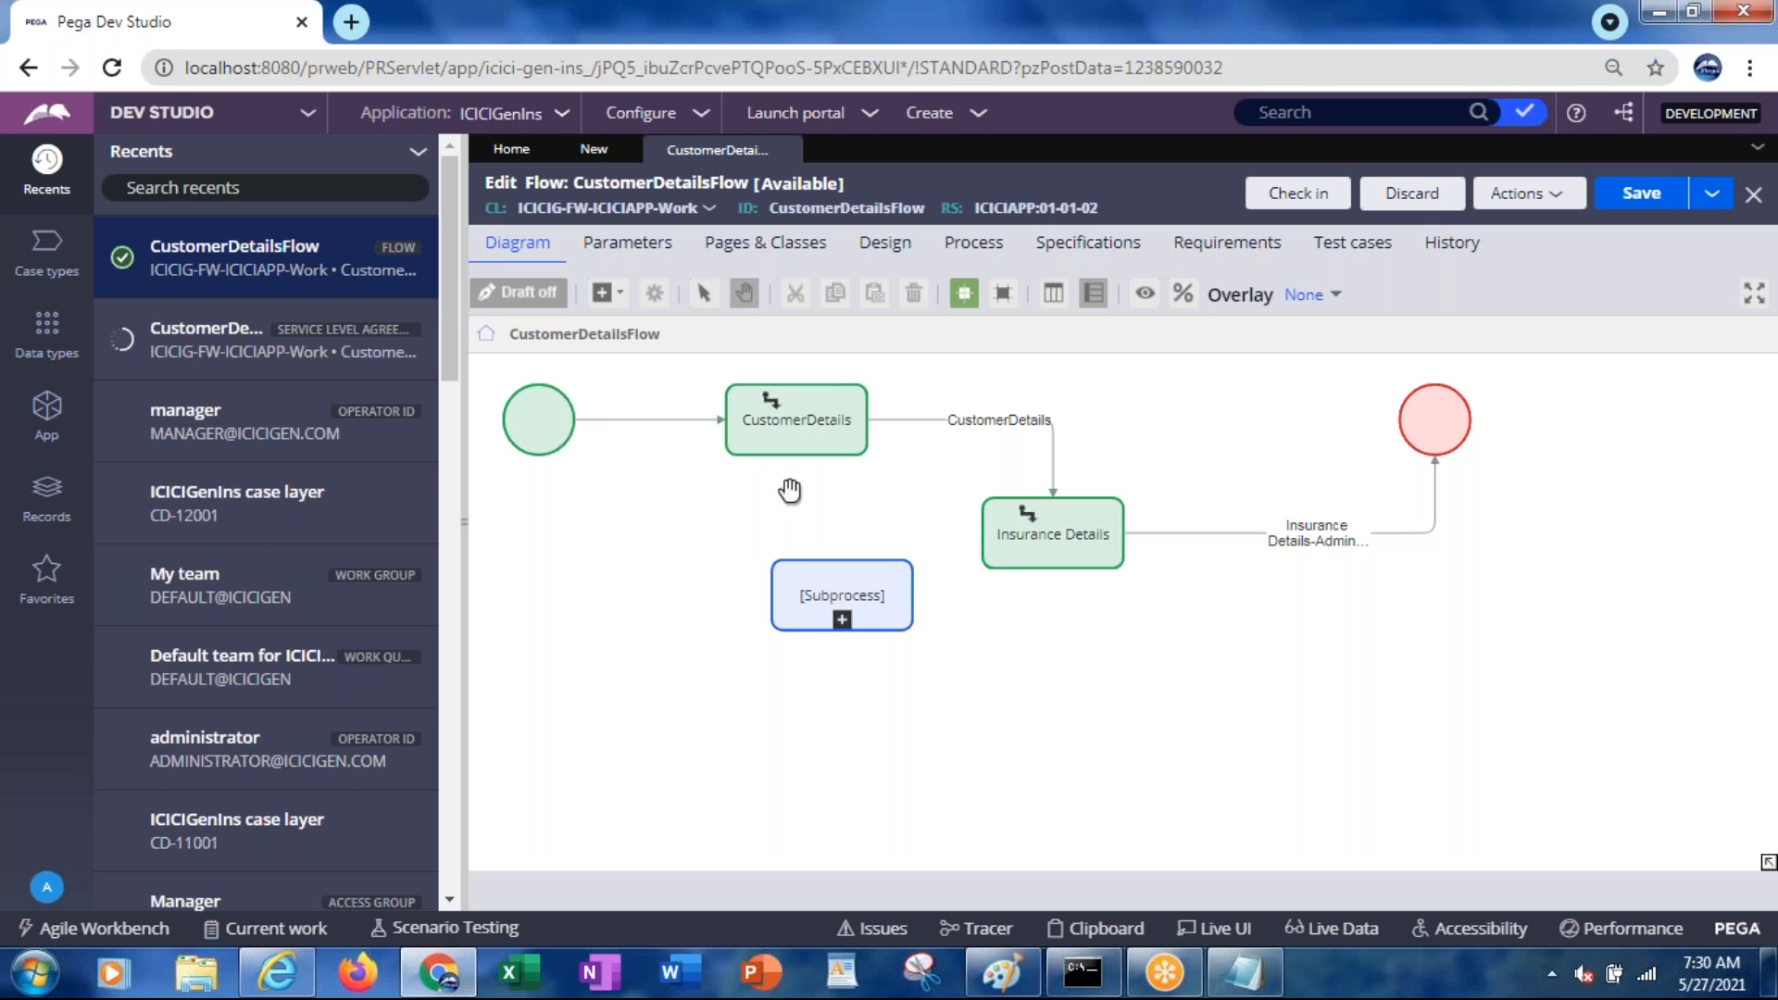
{"action": "left_click", "coordinate": [805, 443]}
{"action": "double_click", "coordinate": [806, 443]}
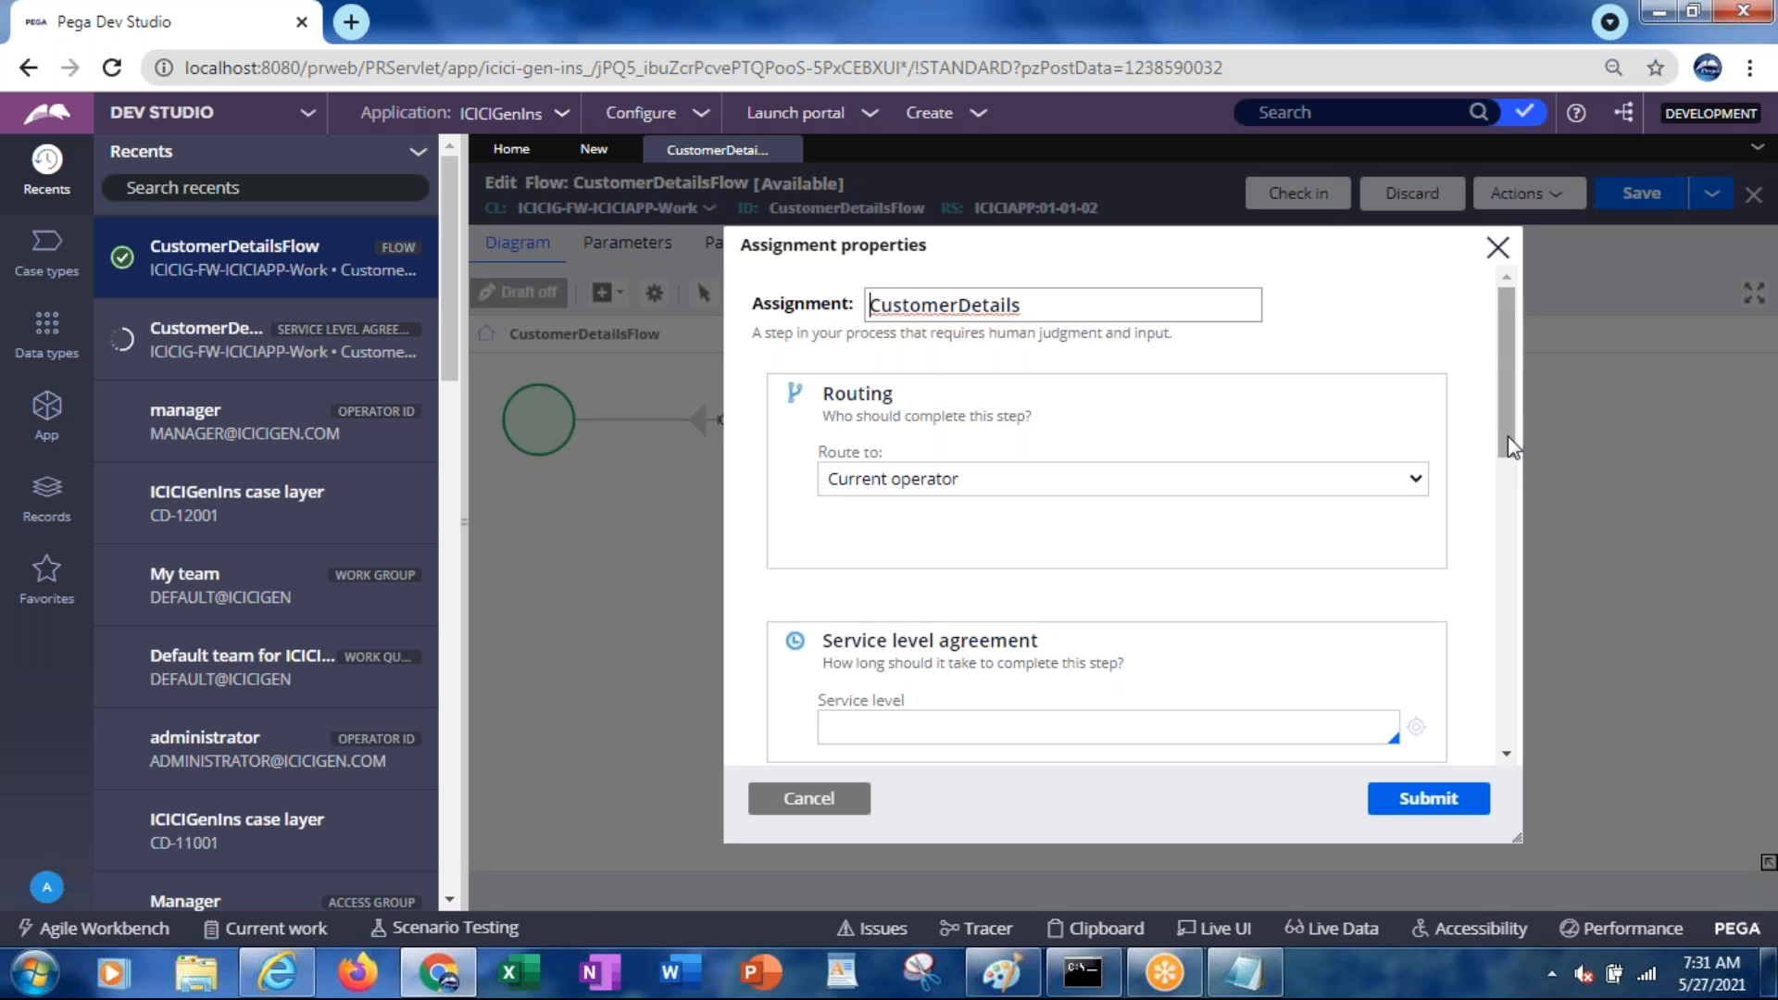
{"action": "left_click_drag", "start_coordinate": [1511, 448], "coordinate": [1509, 517]}
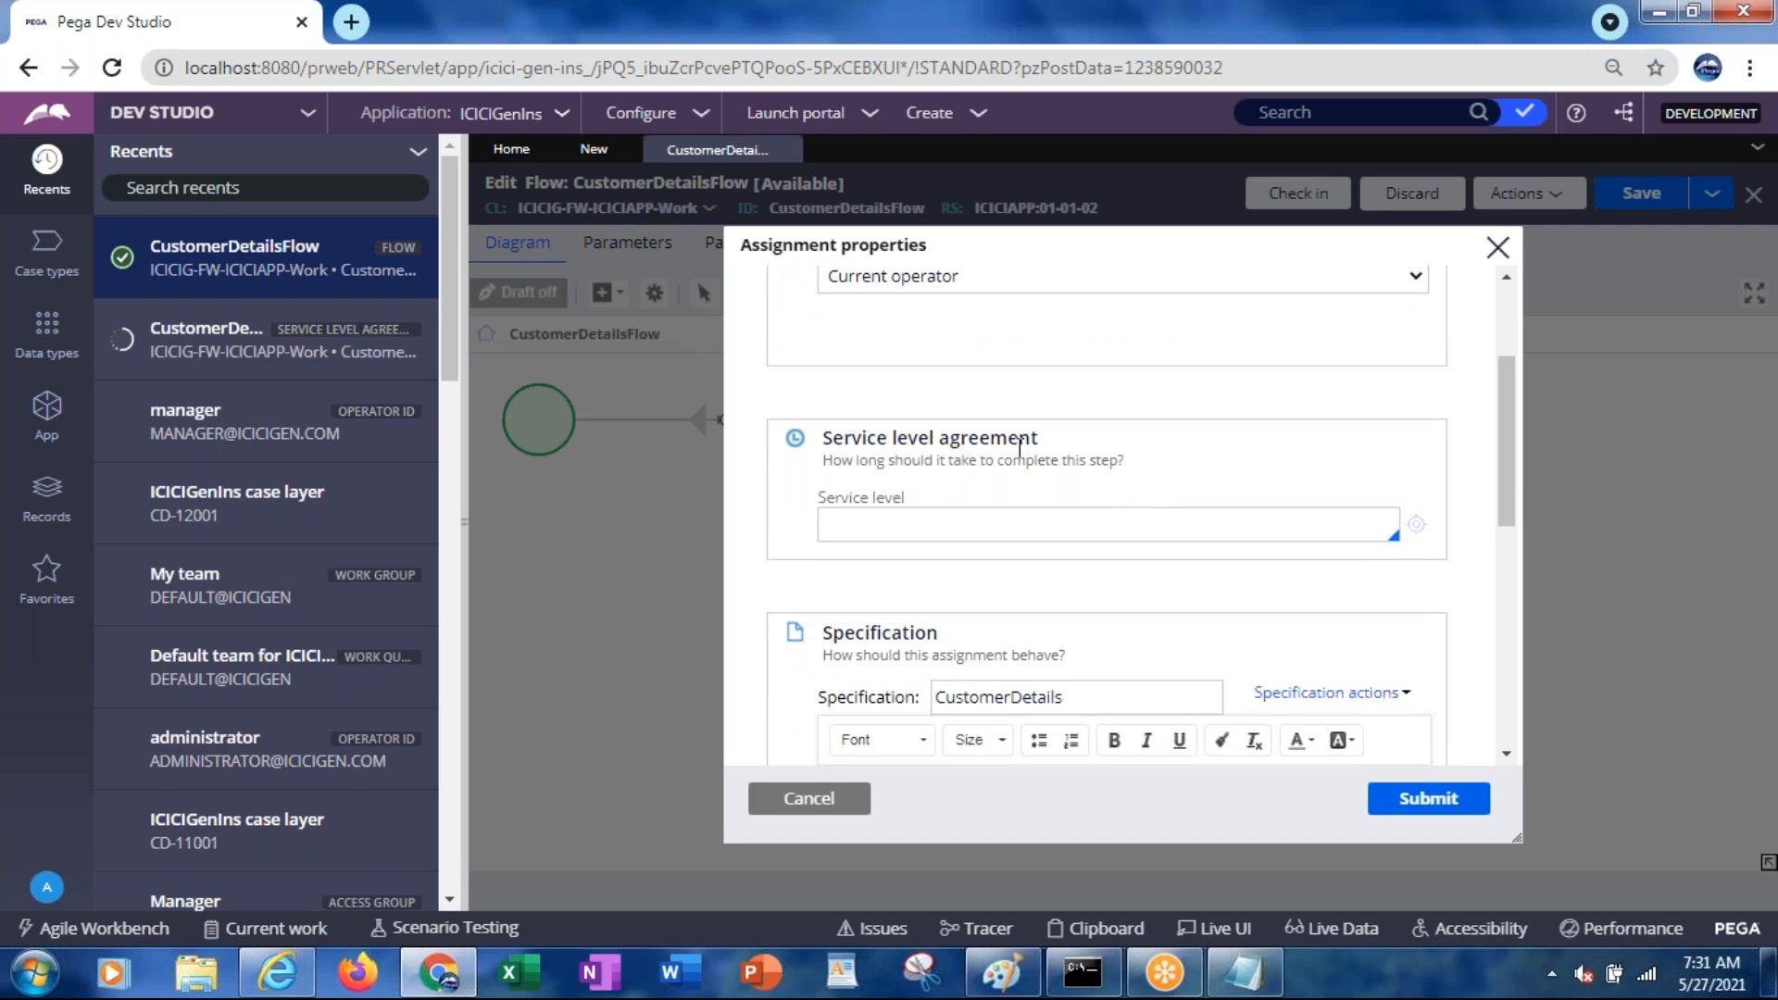
{"action": "left_click", "coordinate": [917, 533]}
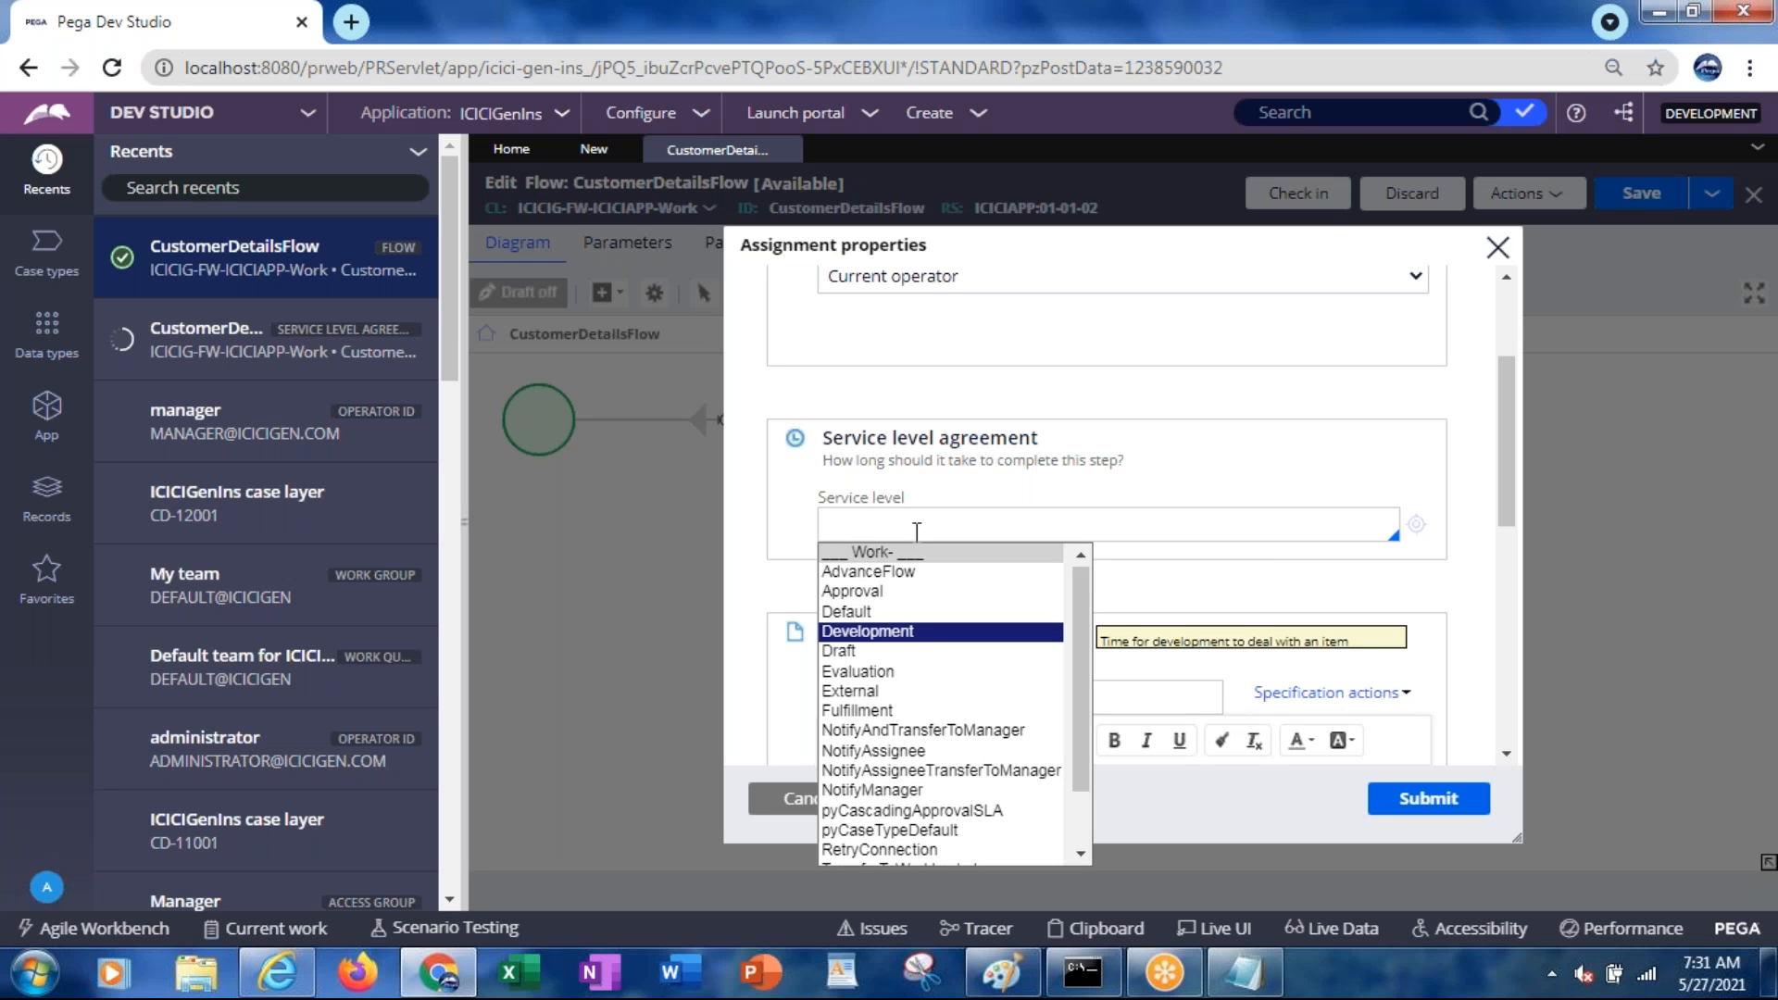
{"action": "key", "text": "Down"}
{"action": "key", "text": "Down"}
{"action": "key", "text": "Down"}
{"action": "key", "text": "Down"}
{"action": "key", "text": "Down"}
{"action": "key", "text": "Down"}
{"action": "key", "text": "Down"}
{"action": "key", "text": "Down"}
{"action": "key", "text": "Down"}
{"action": "key", "text": "Down"}
{"action": "key", "text": "Down"}
{"action": "key", "text": "Down"}
{"action": "key", "text": "Down"}
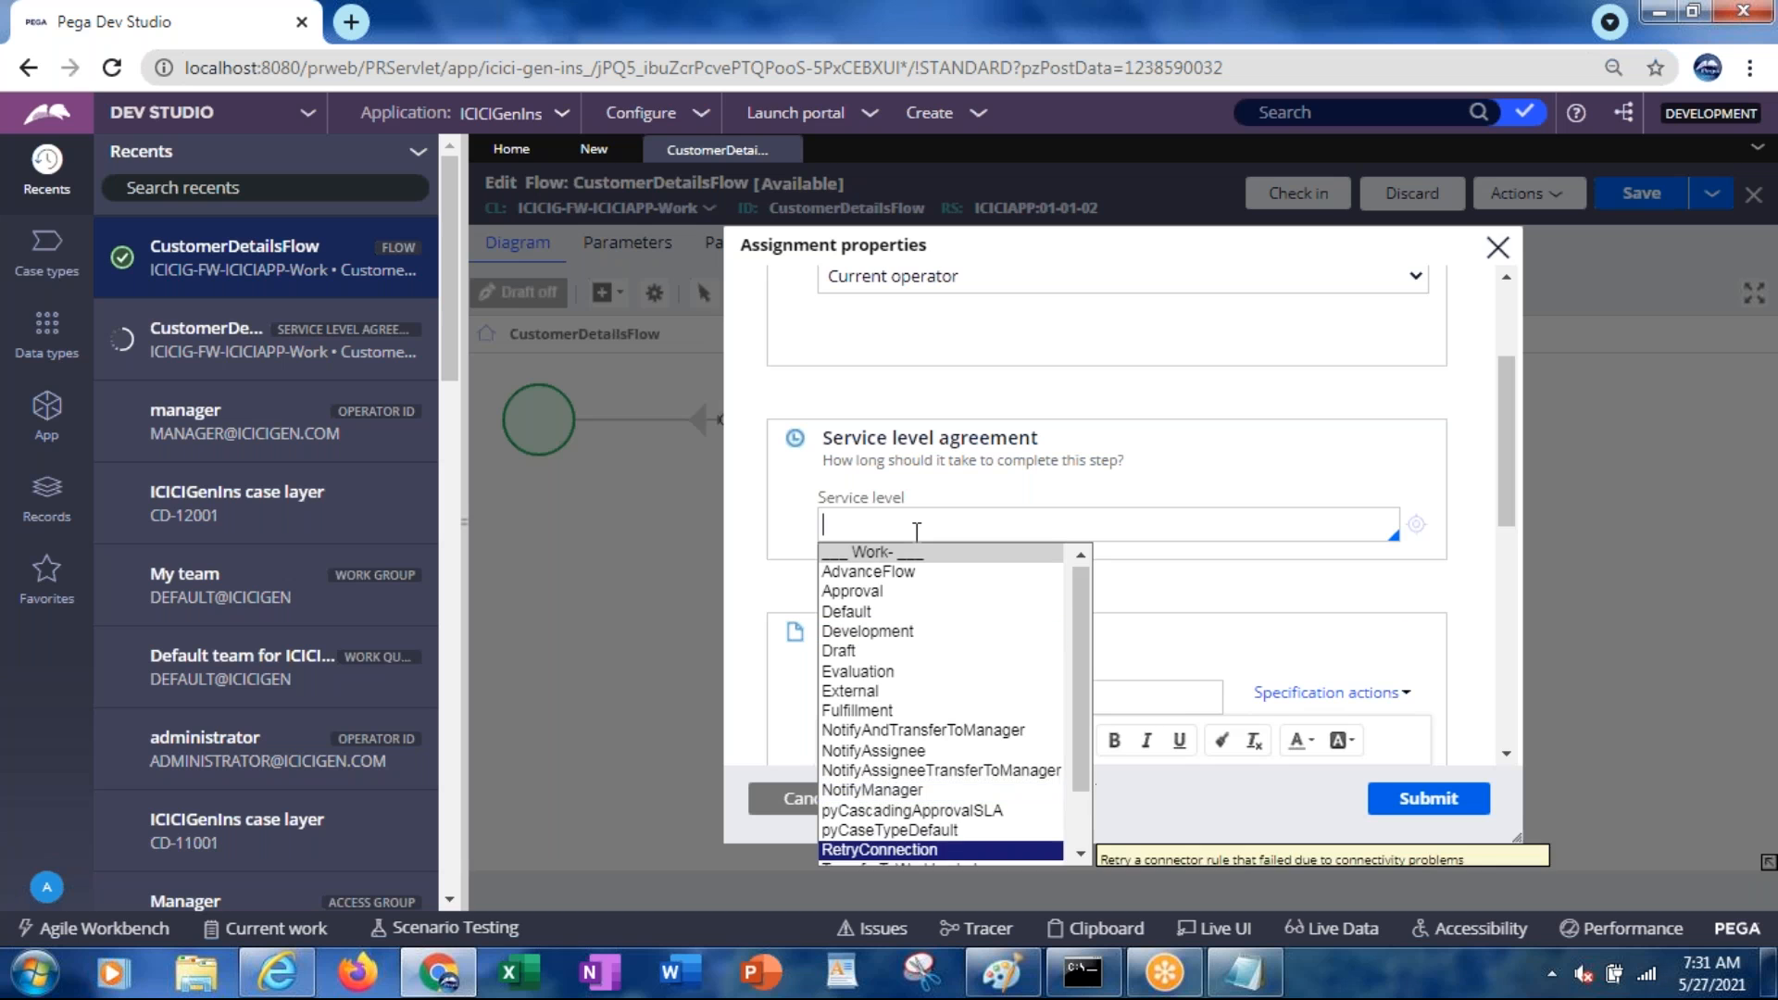
{"action": "key", "text": "Up"}
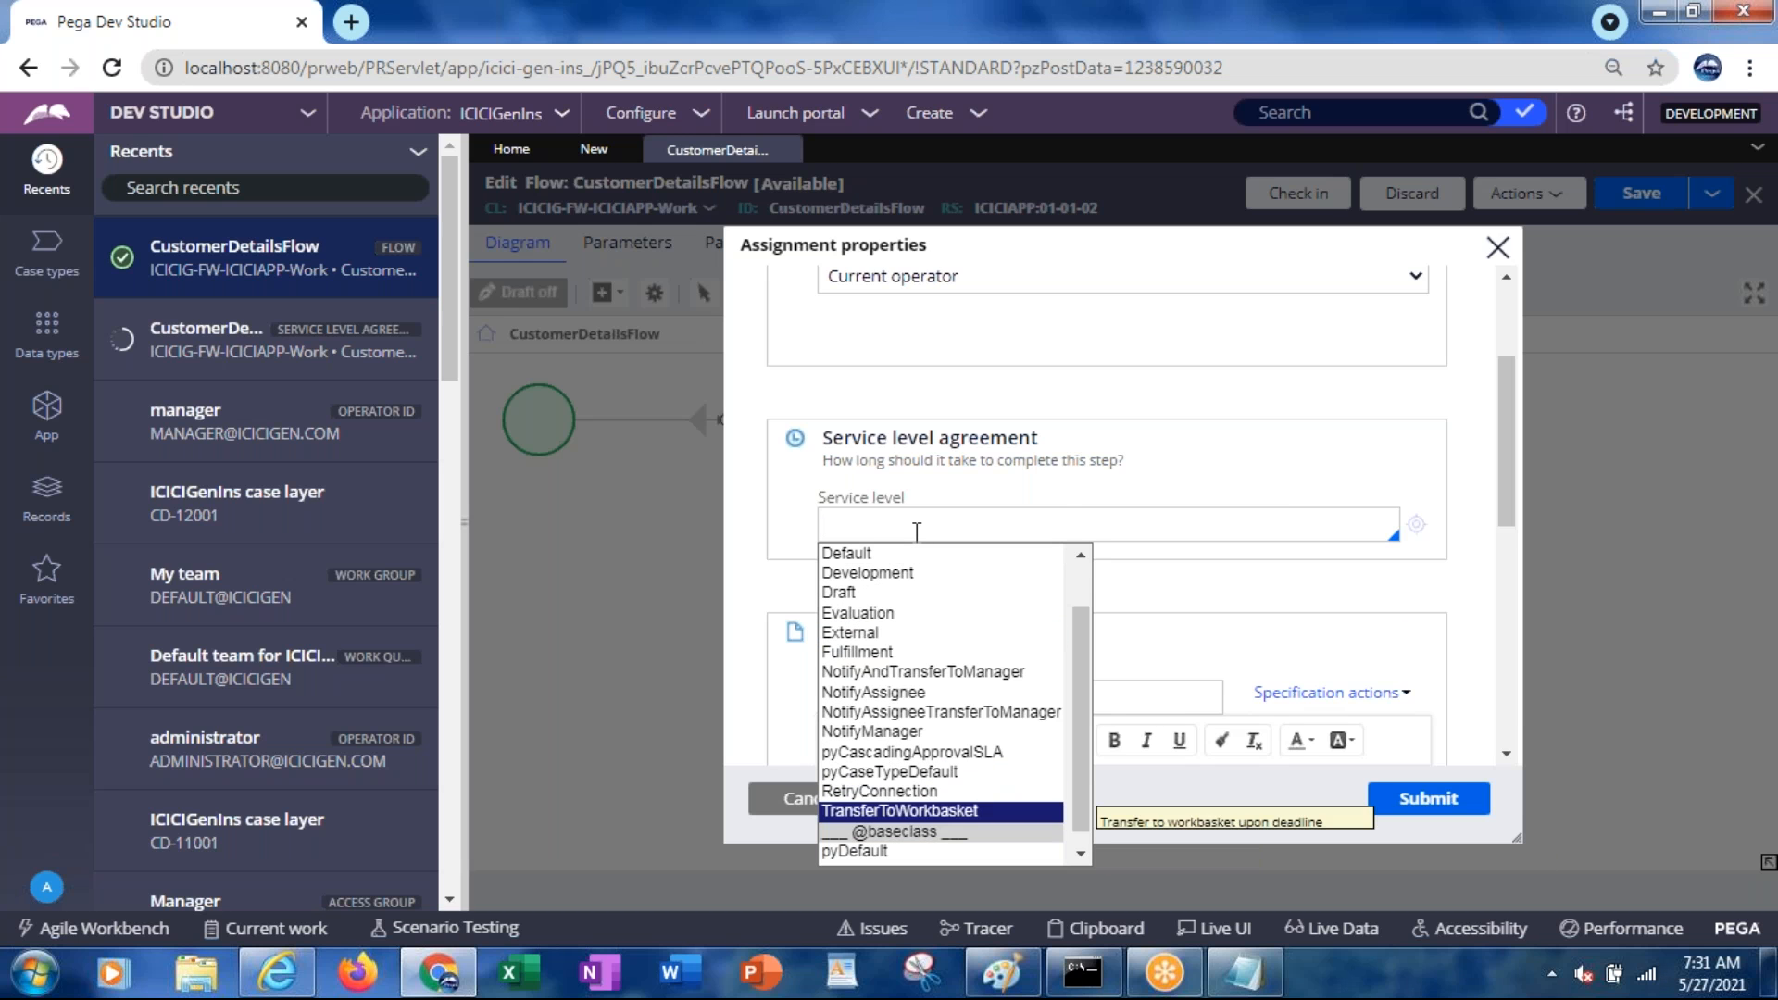
{"action": "key", "text": "Up"}
{"action": "key", "text": "Up"}
{"action": "key", "text": "Up"}
{"action": "key", "text": "Up"}
{"action": "key", "text": "Up"}
{"action": "key", "text": "Up"}
{"action": "key", "text": "Up"}
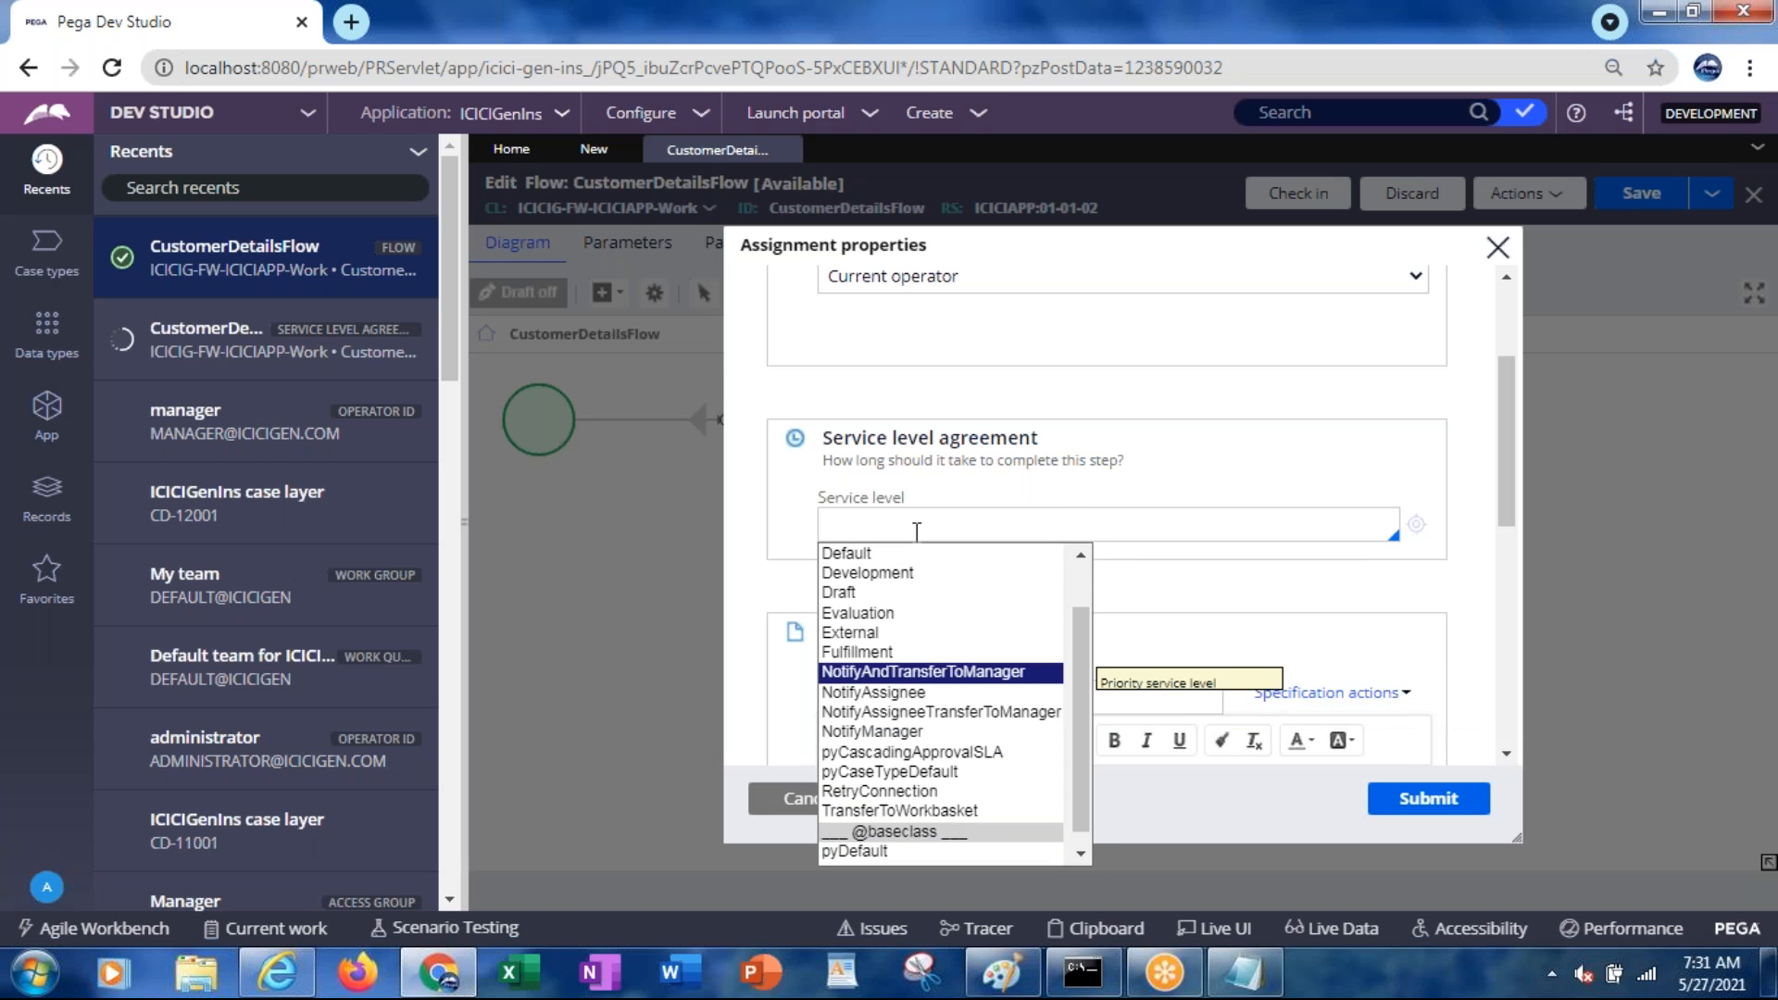
{"action": "left_click", "coordinate": [1152, 586]}
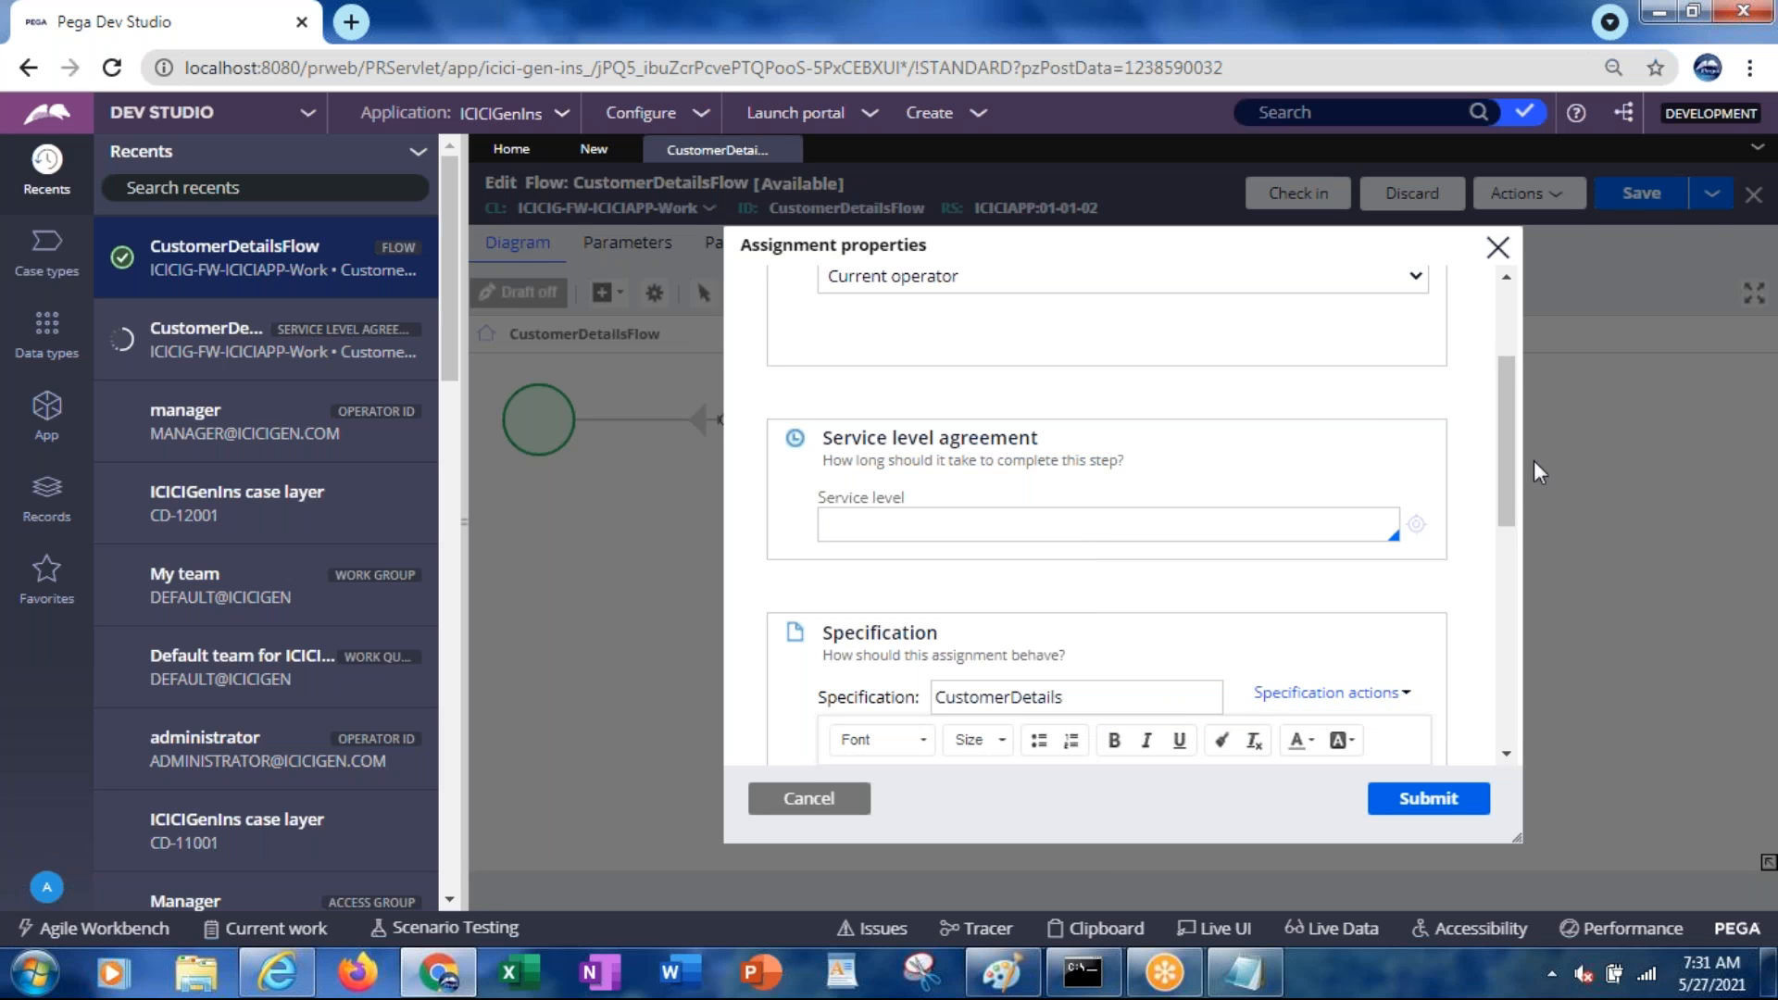
{"action": "left_click_drag", "start_coordinate": [1503, 464], "coordinate": [1496, 360]}
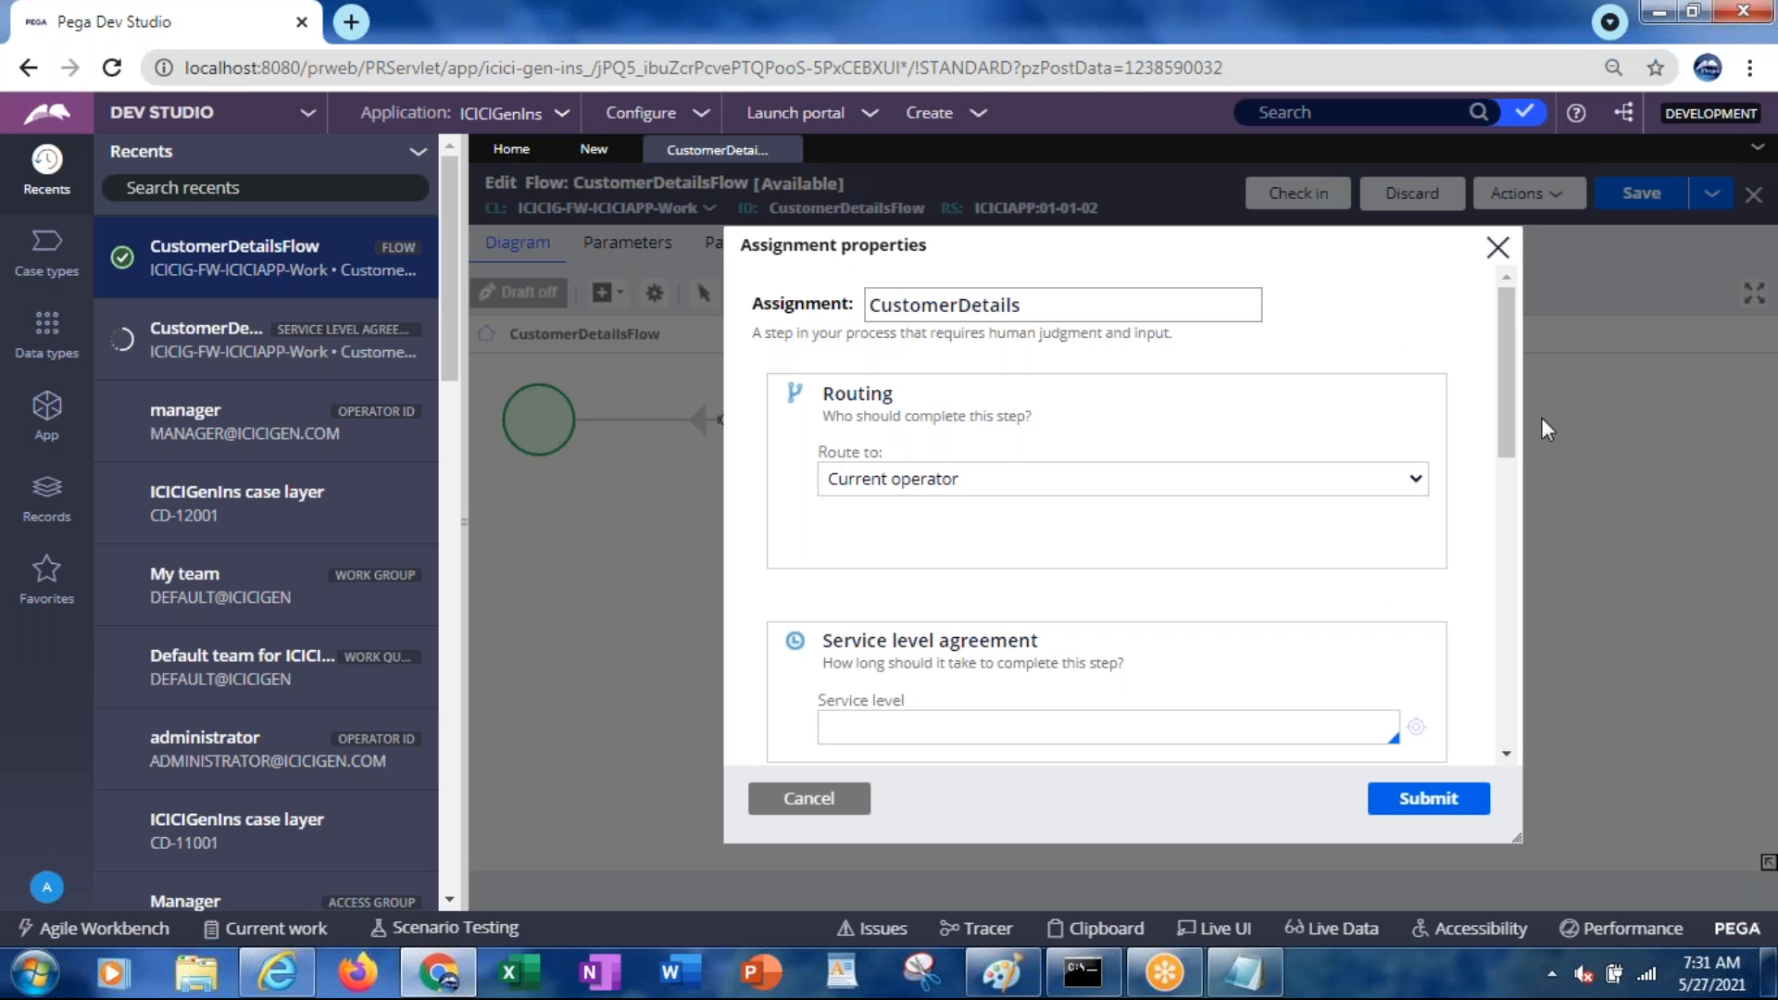
In Assignment details, switch the harness to Custom, then revert it to Use case type policy
{"action": "left_click_drag", "start_coordinate": [1502, 418], "coordinate": [1499, 699]}
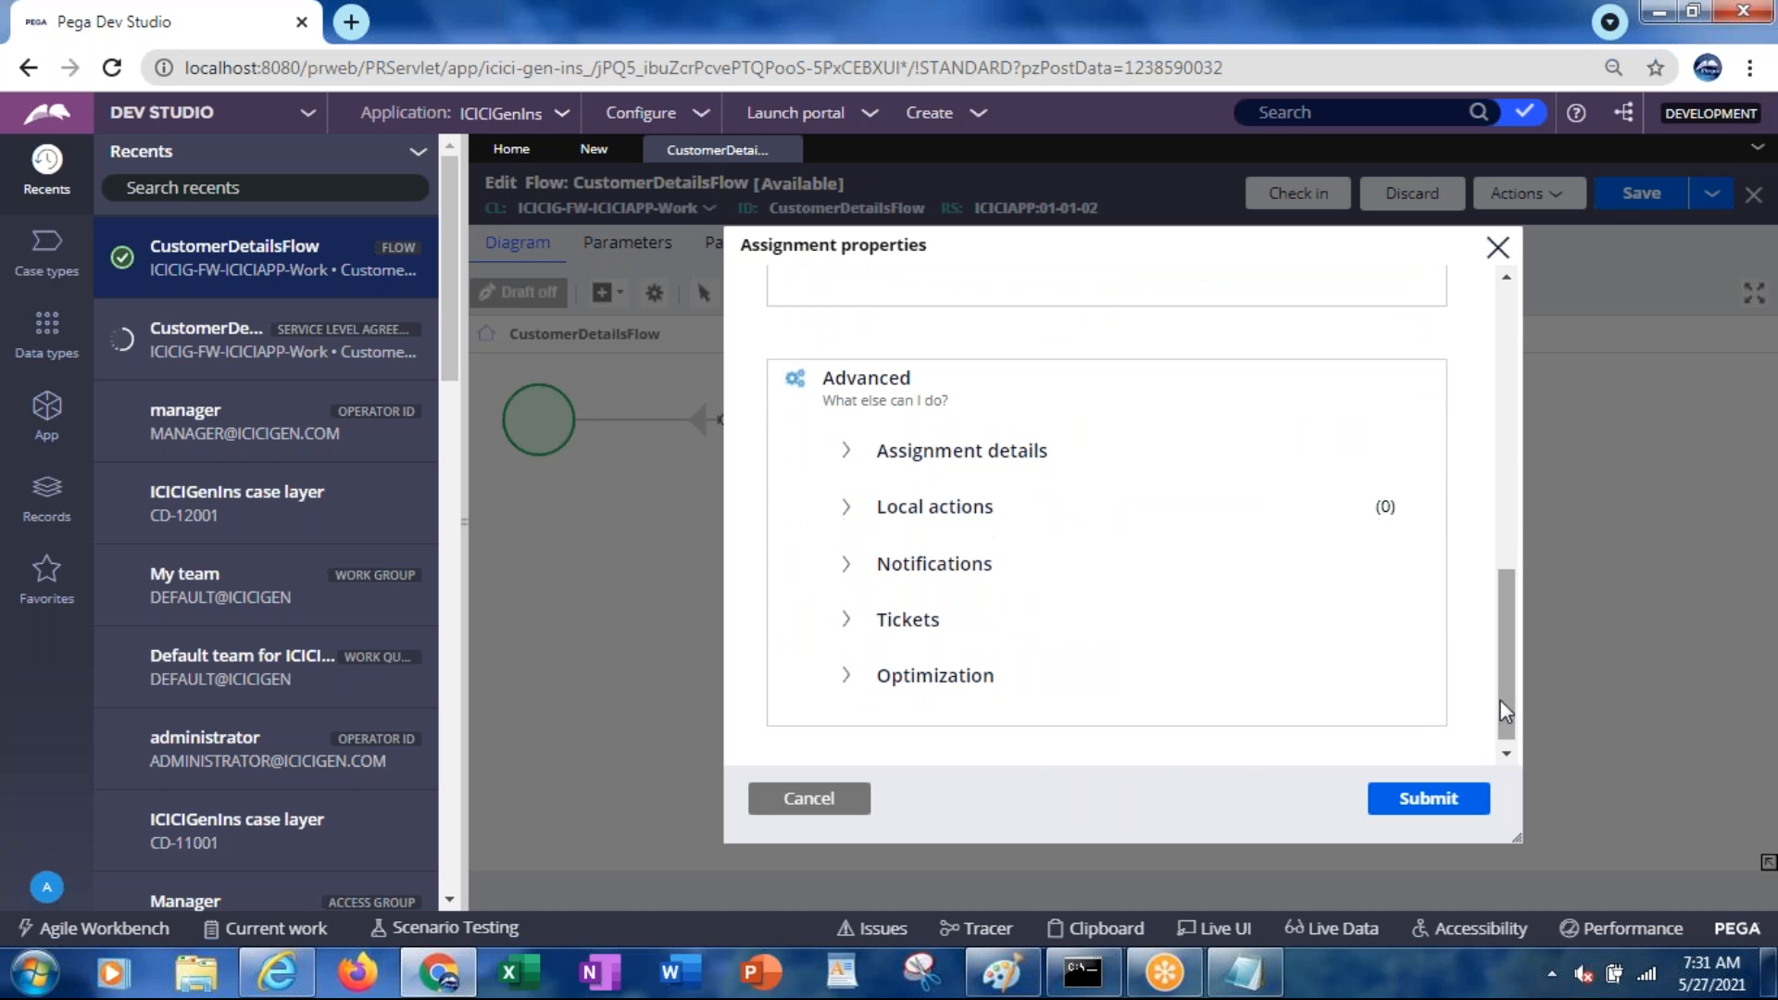
{"action": "left_click", "coordinate": [846, 455]}
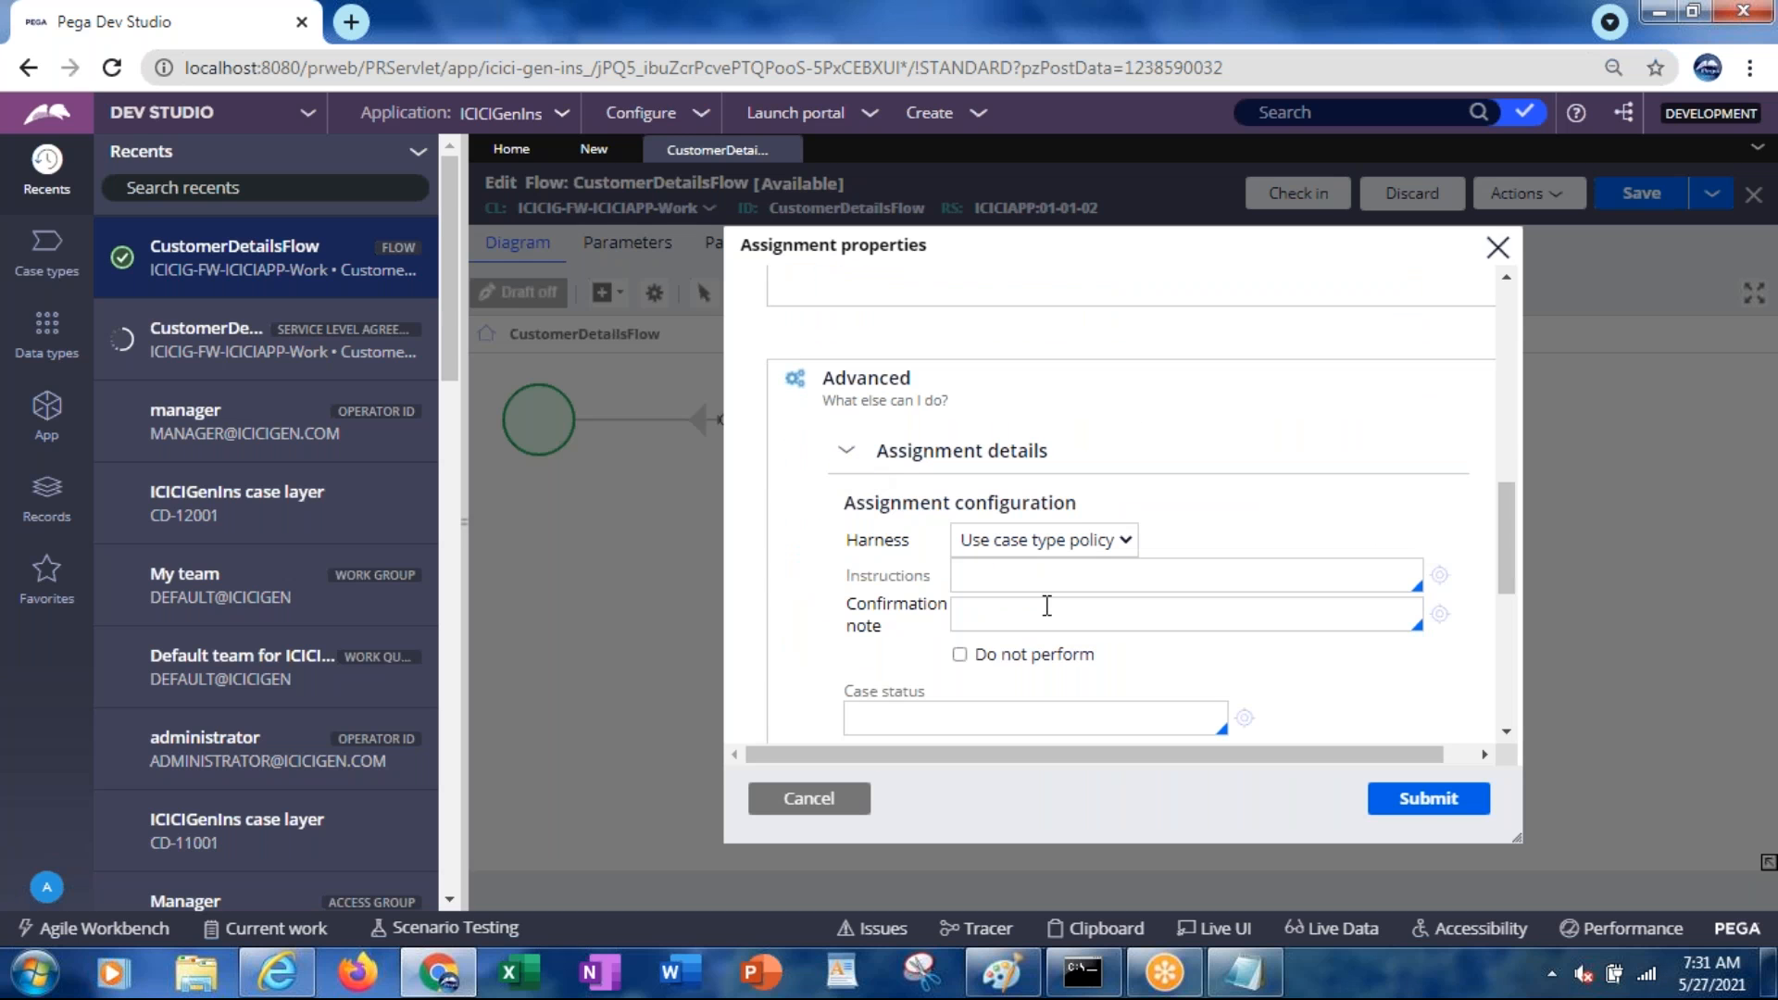
{"action": "left_click", "coordinate": [1010, 541]}
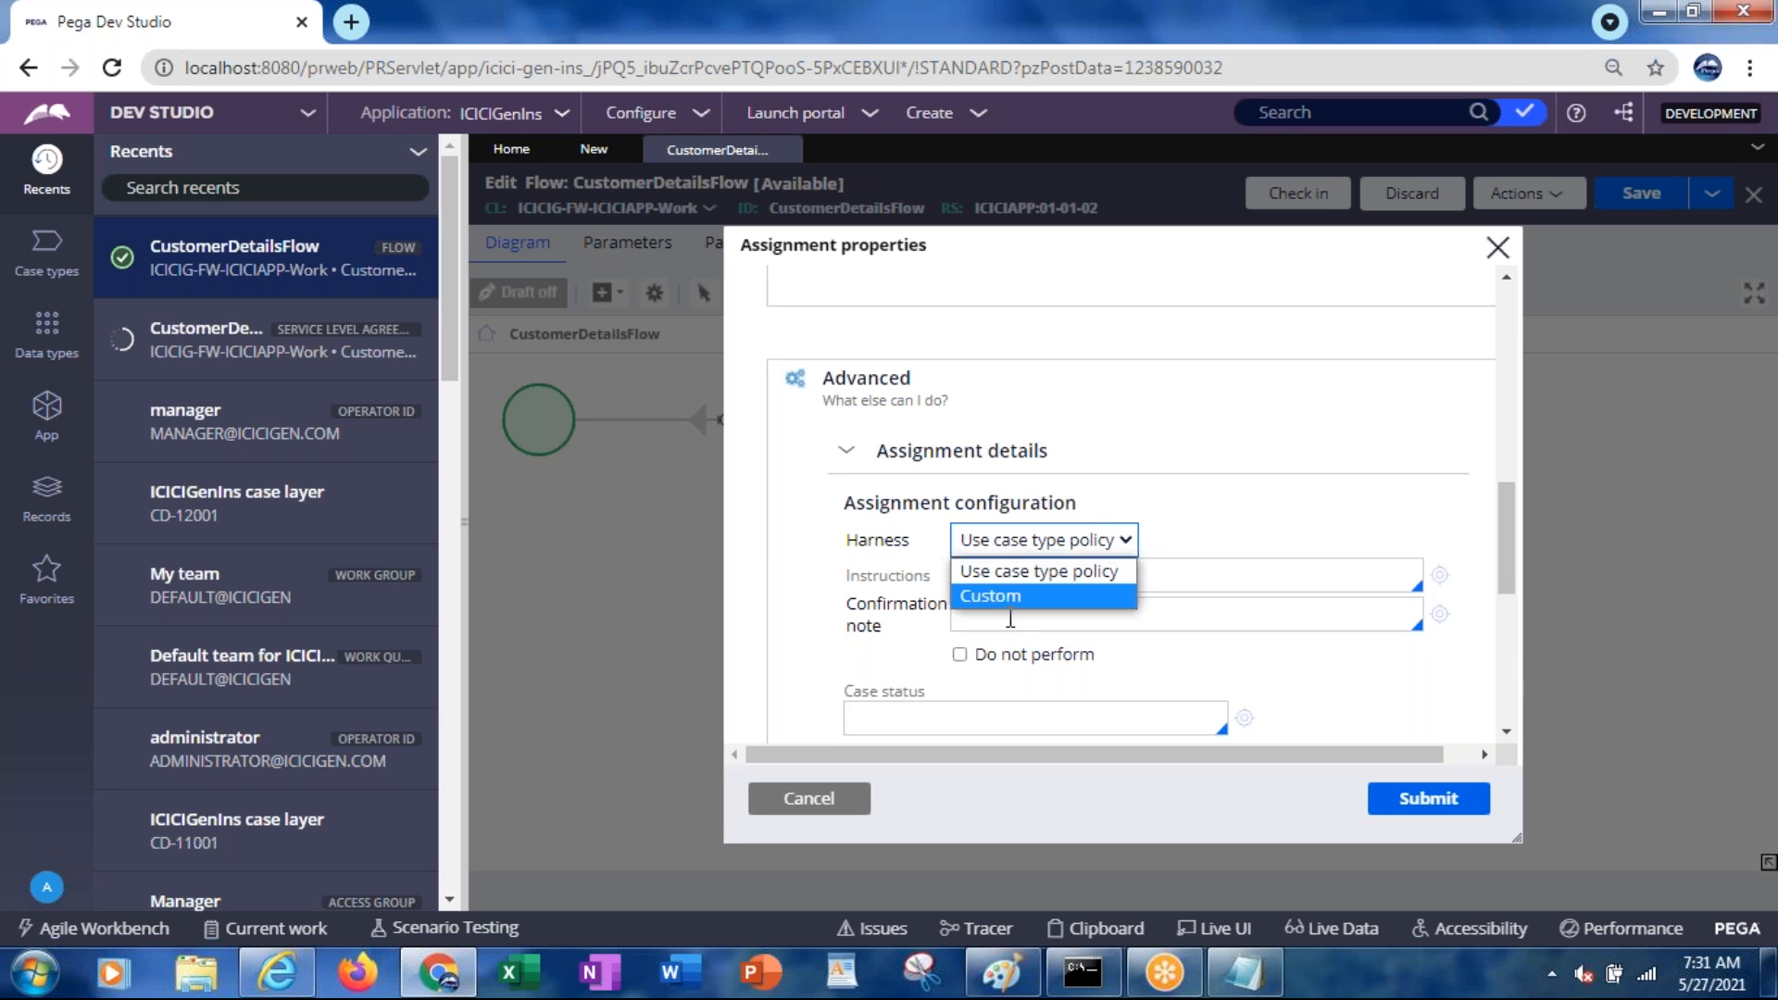
{"action": "left_click", "coordinate": [999, 598]}
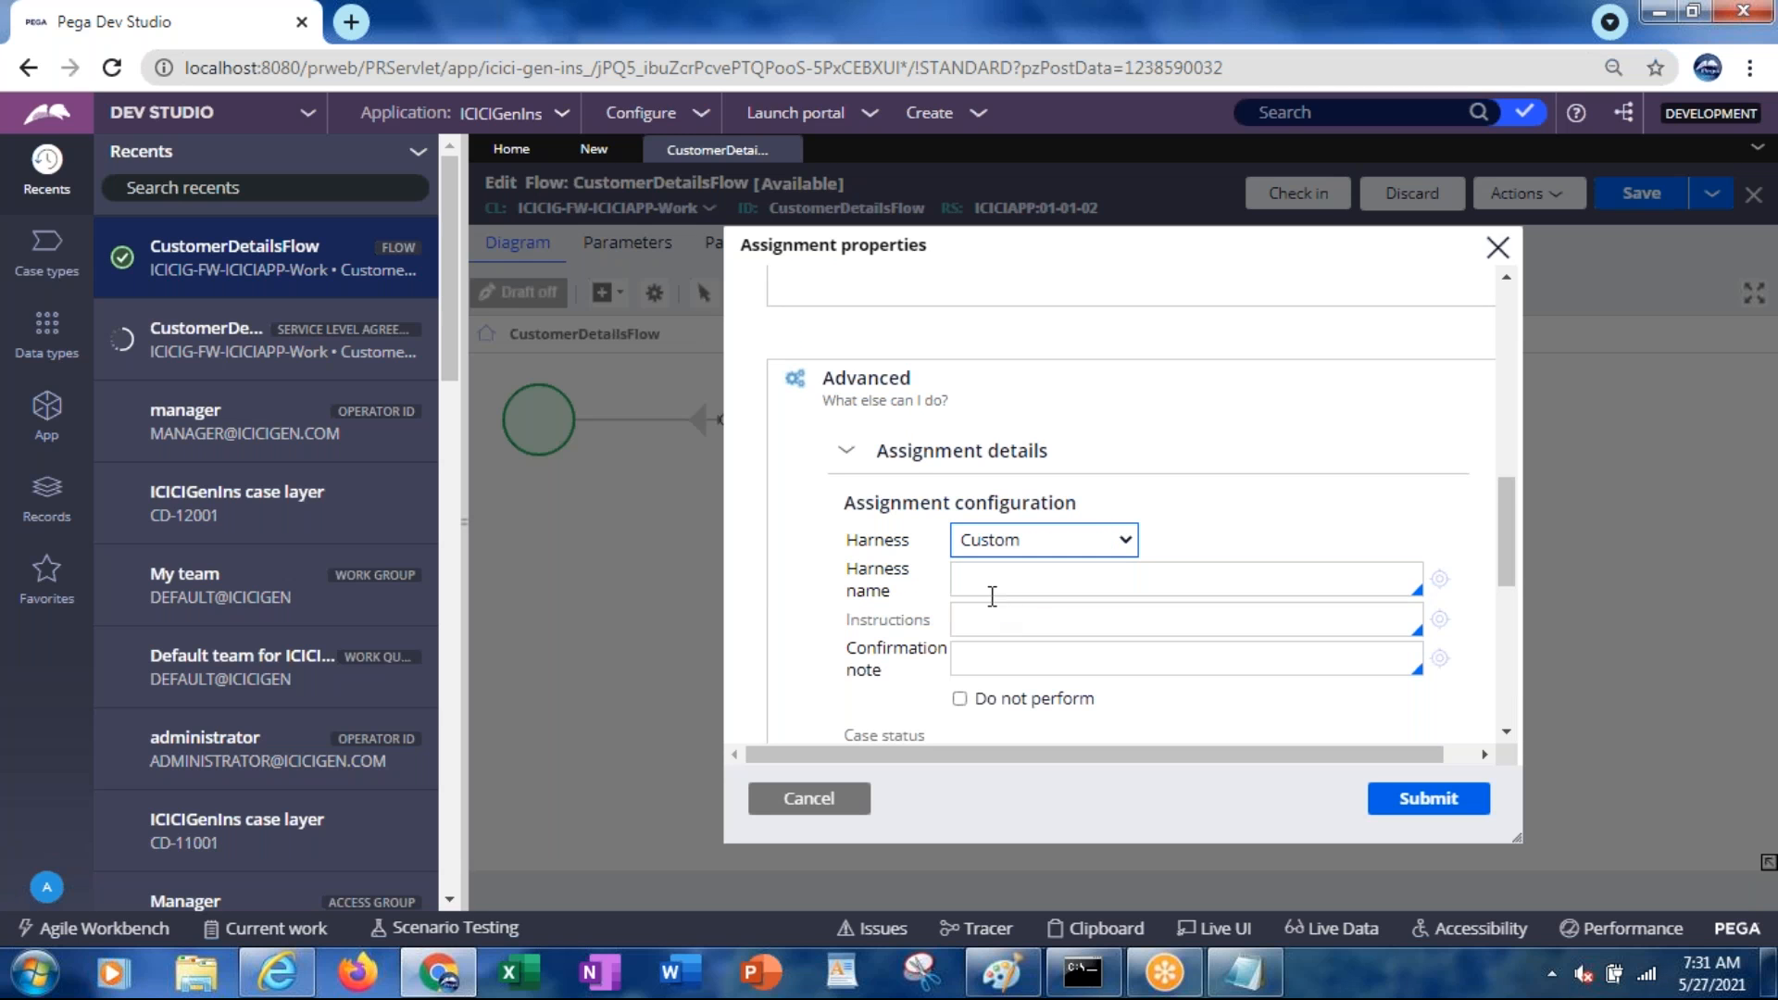
{"action": "left_click", "coordinate": [977, 584]}
{"action": "left_click", "coordinate": [1004, 543]}
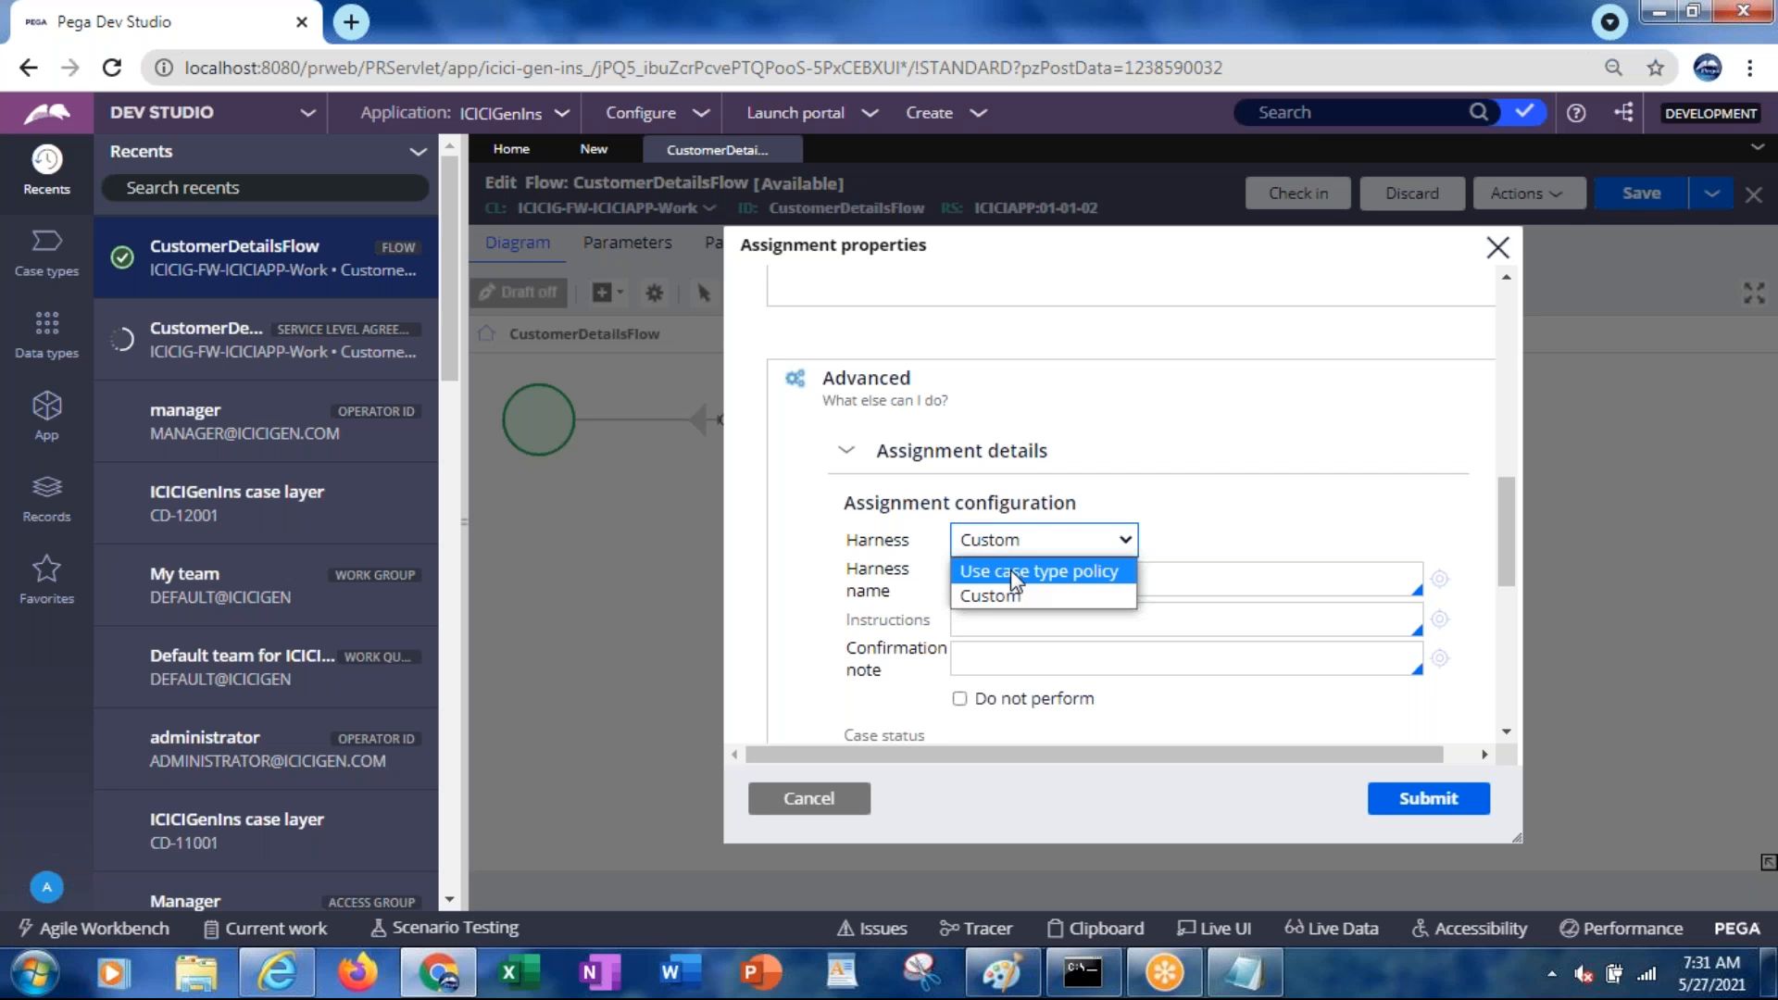
{"action": "left_click", "coordinate": [1010, 571]}
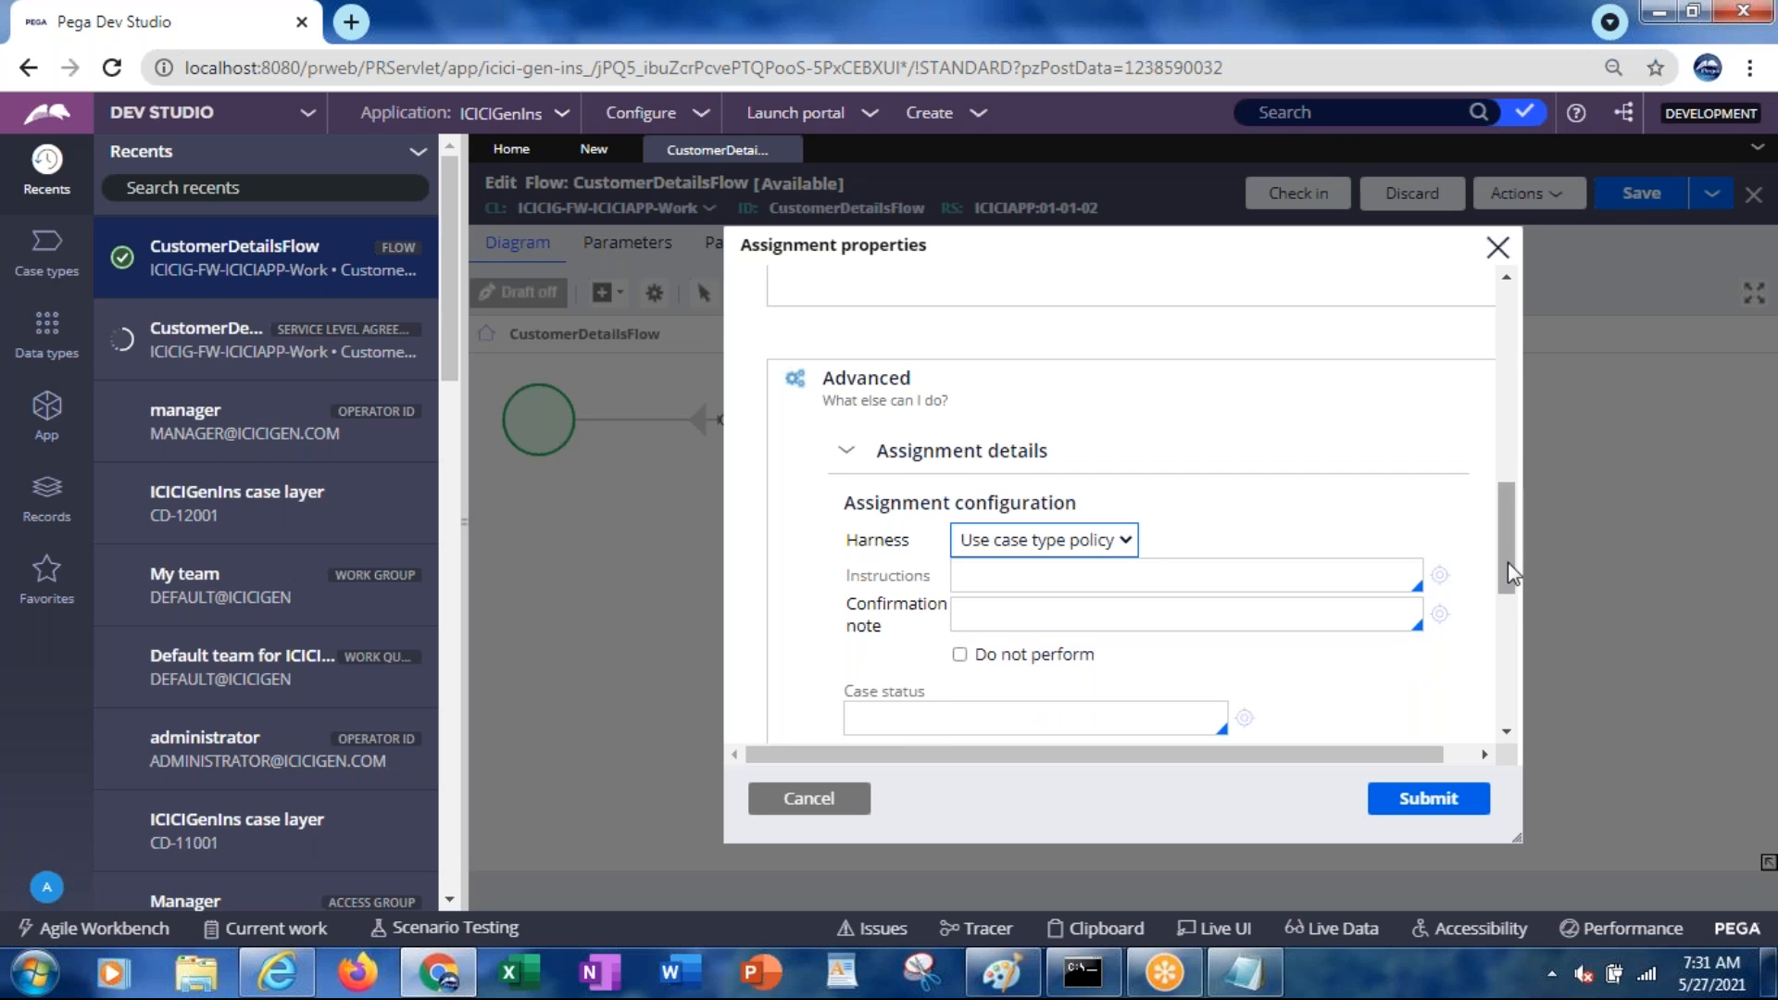
Review the empty local actions and Service level field, then cancel the assignment properties
{"action": "left_click_drag", "start_coordinate": [1508, 574], "coordinate": [1509, 706]}
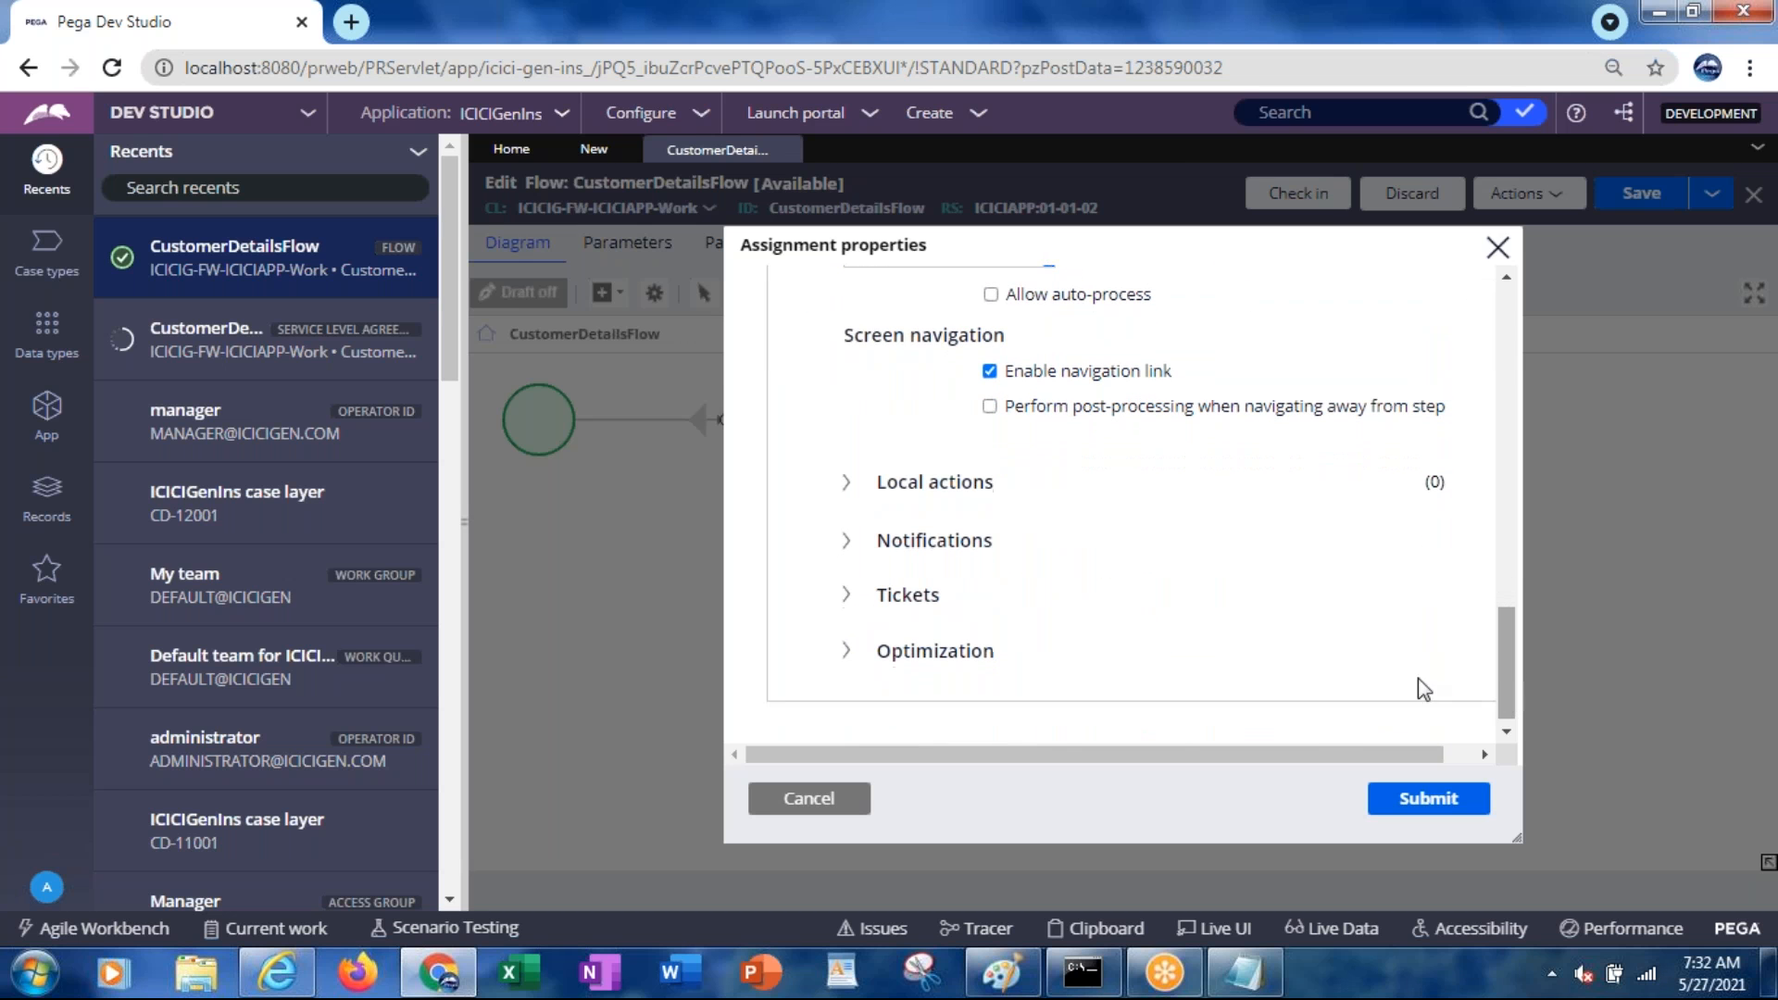
{"action": "left_click", "coordinate": [847, 484]}
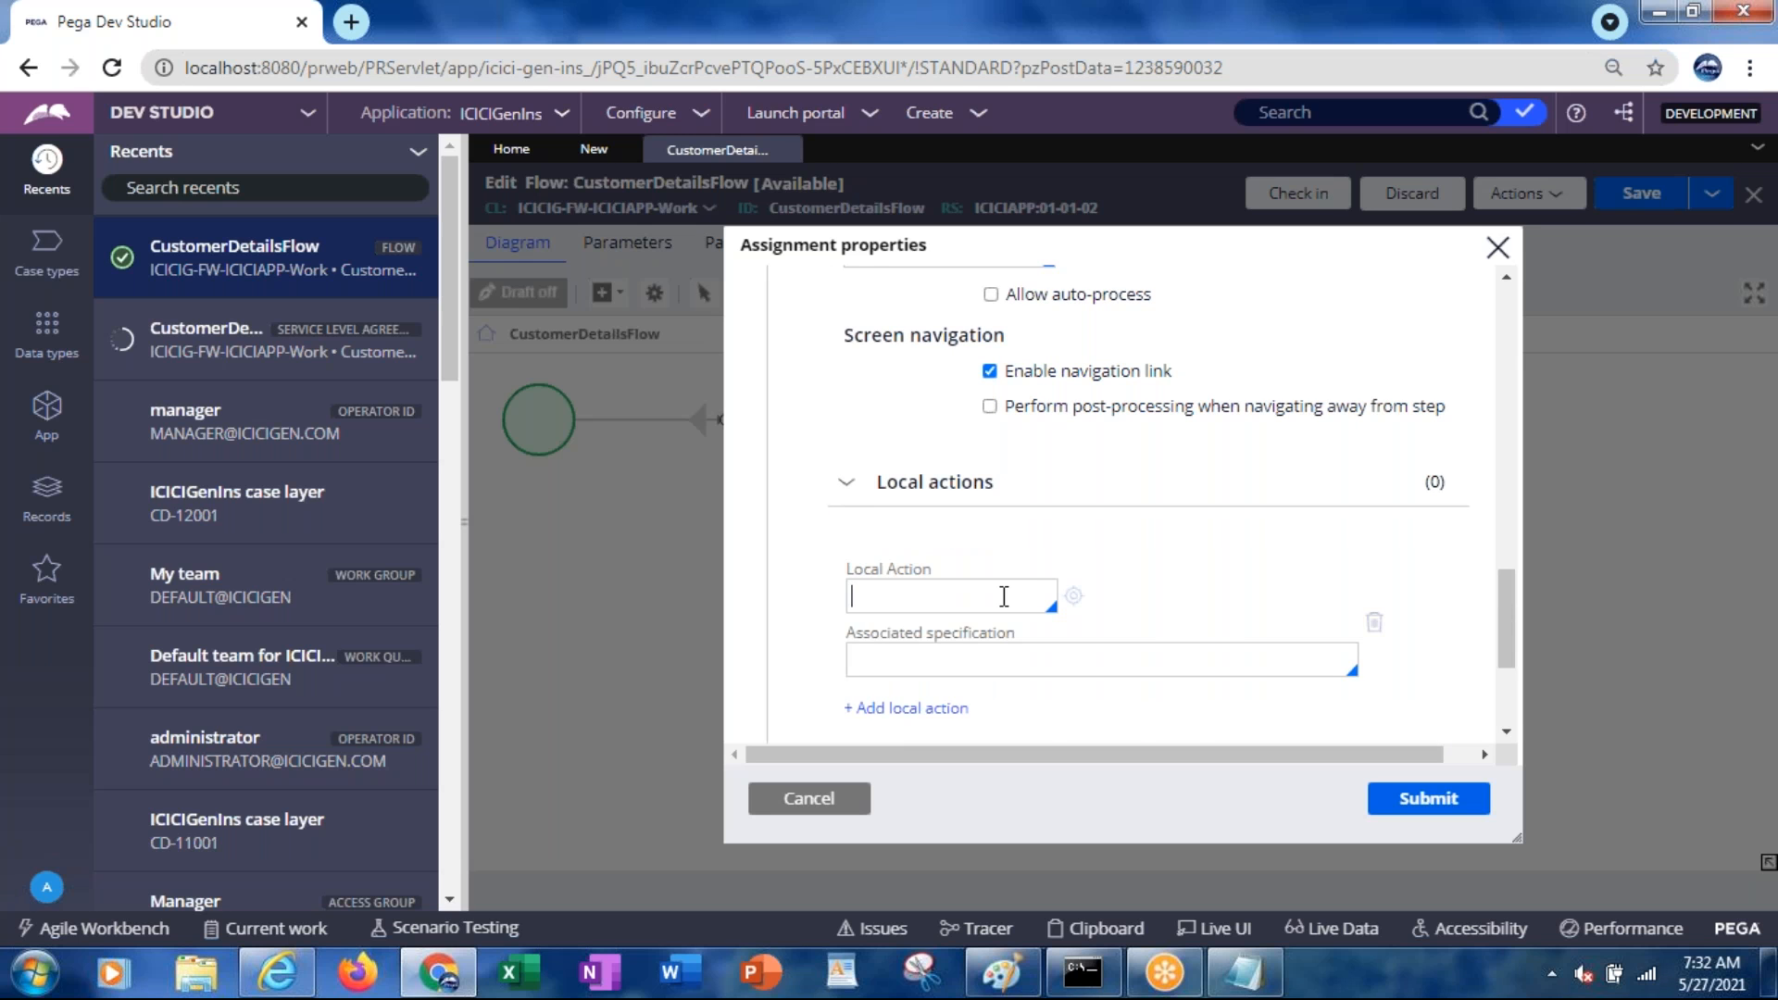
{"action": "left_click", "coordinate": [848, 483]}
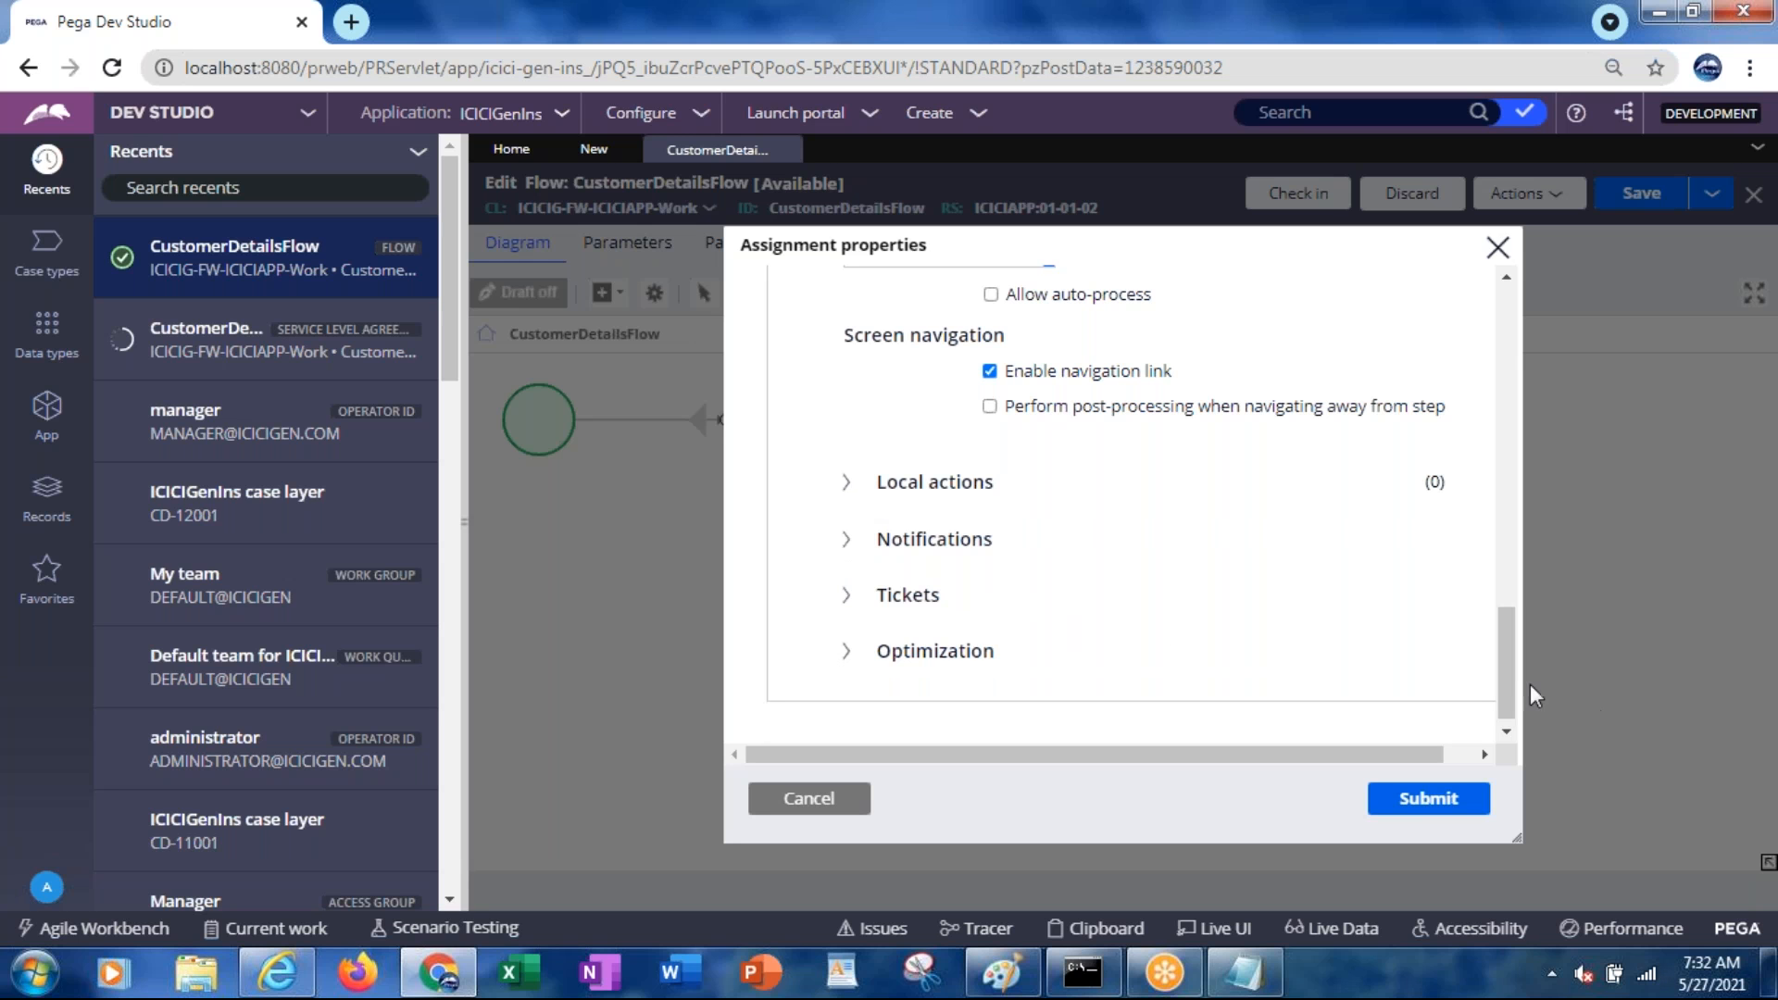
{"action": "left_click_drag", "start_coordinate": [1499, 674], "coordinate": [1504, 377]}
{"action": "left_click", "coordinate": [867, 643]}
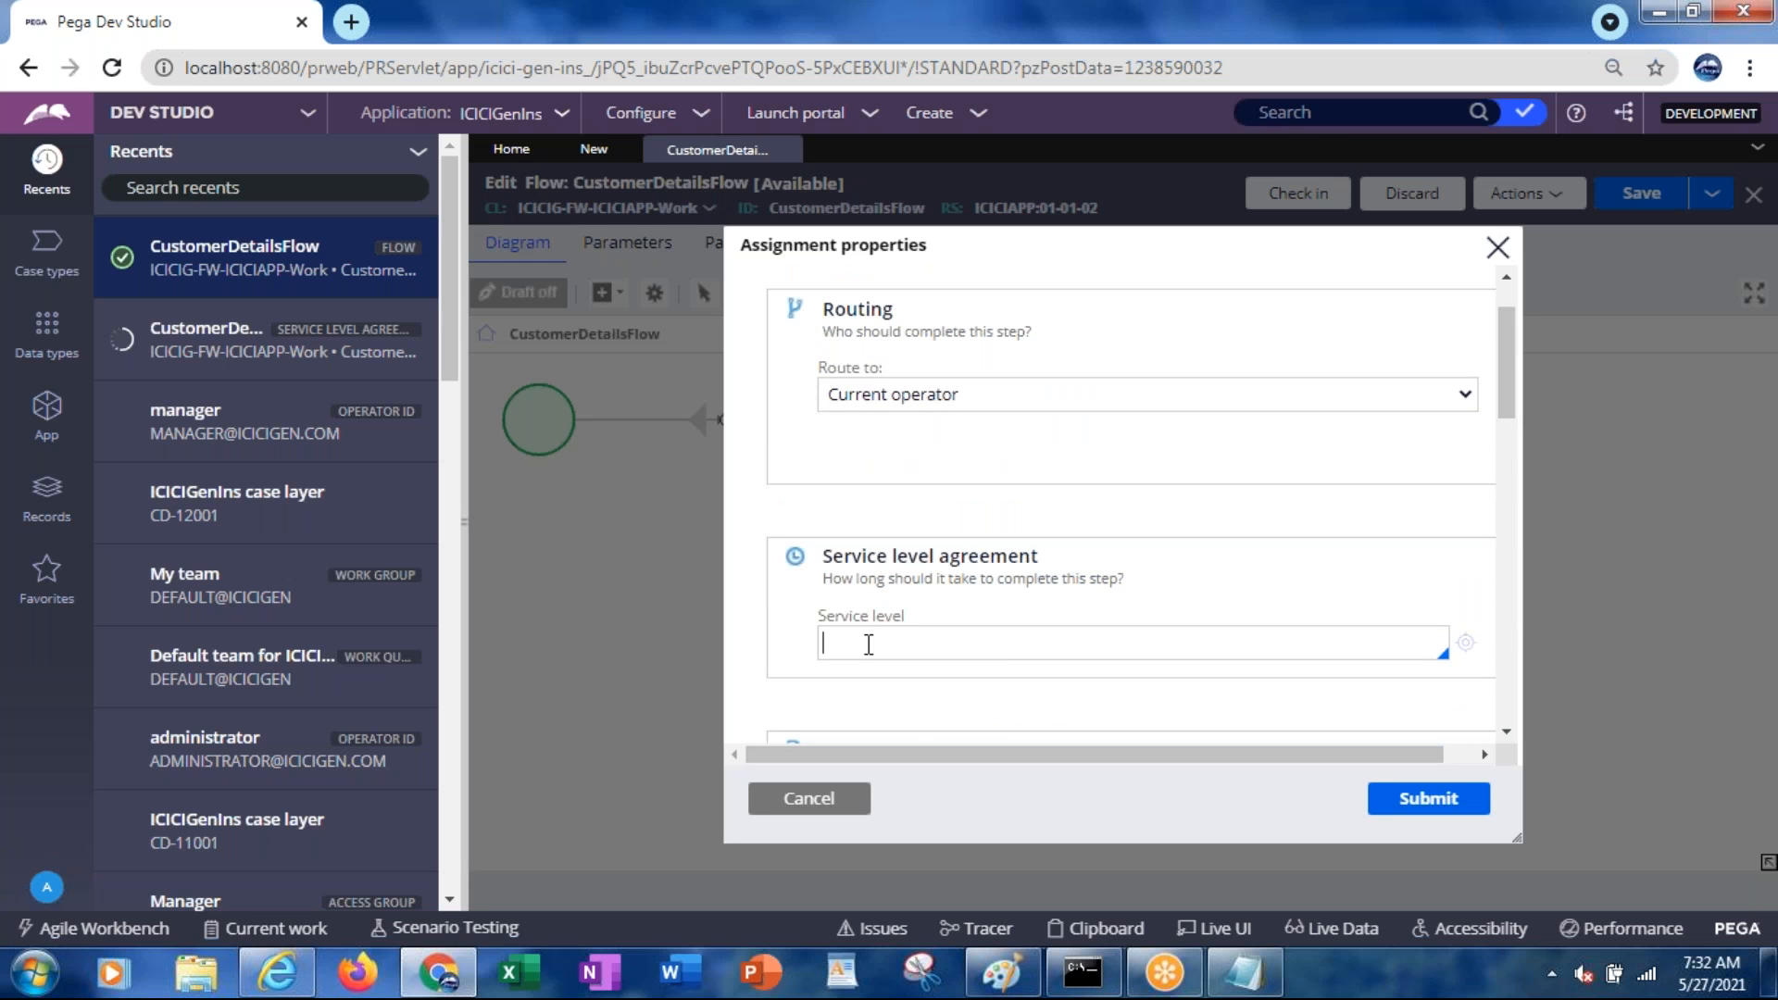
{"action": "left_click", "coordinate": [835, 797]}
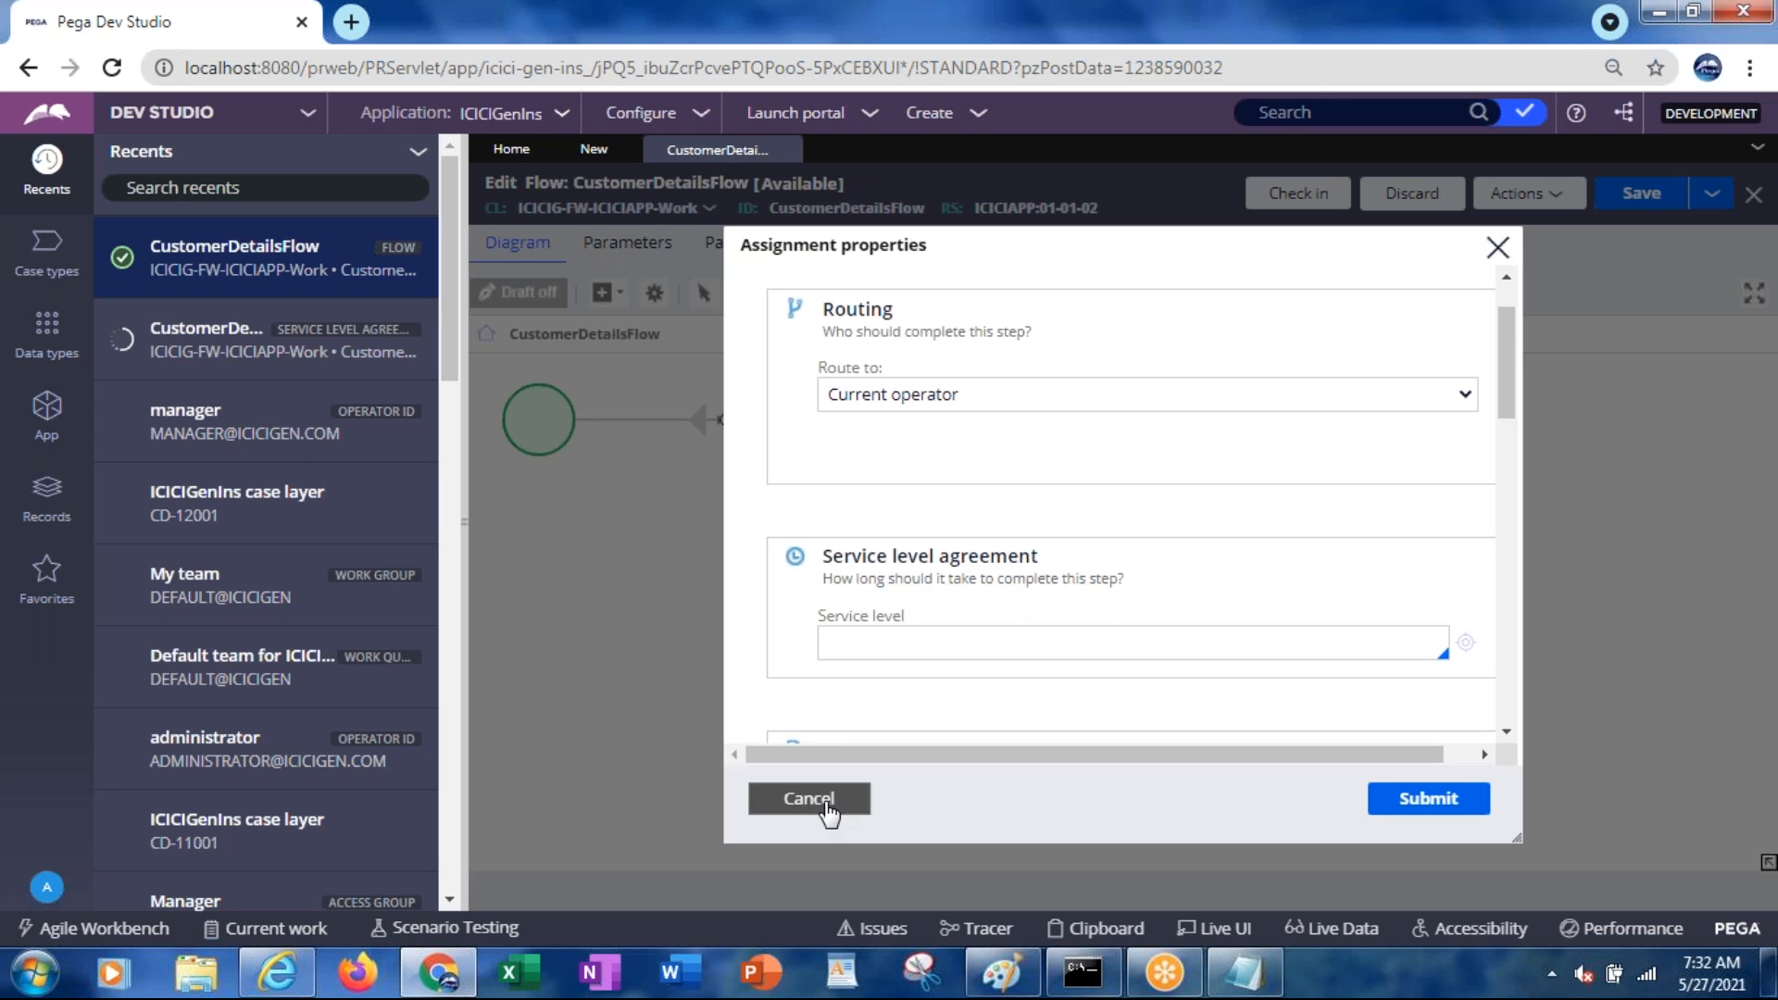
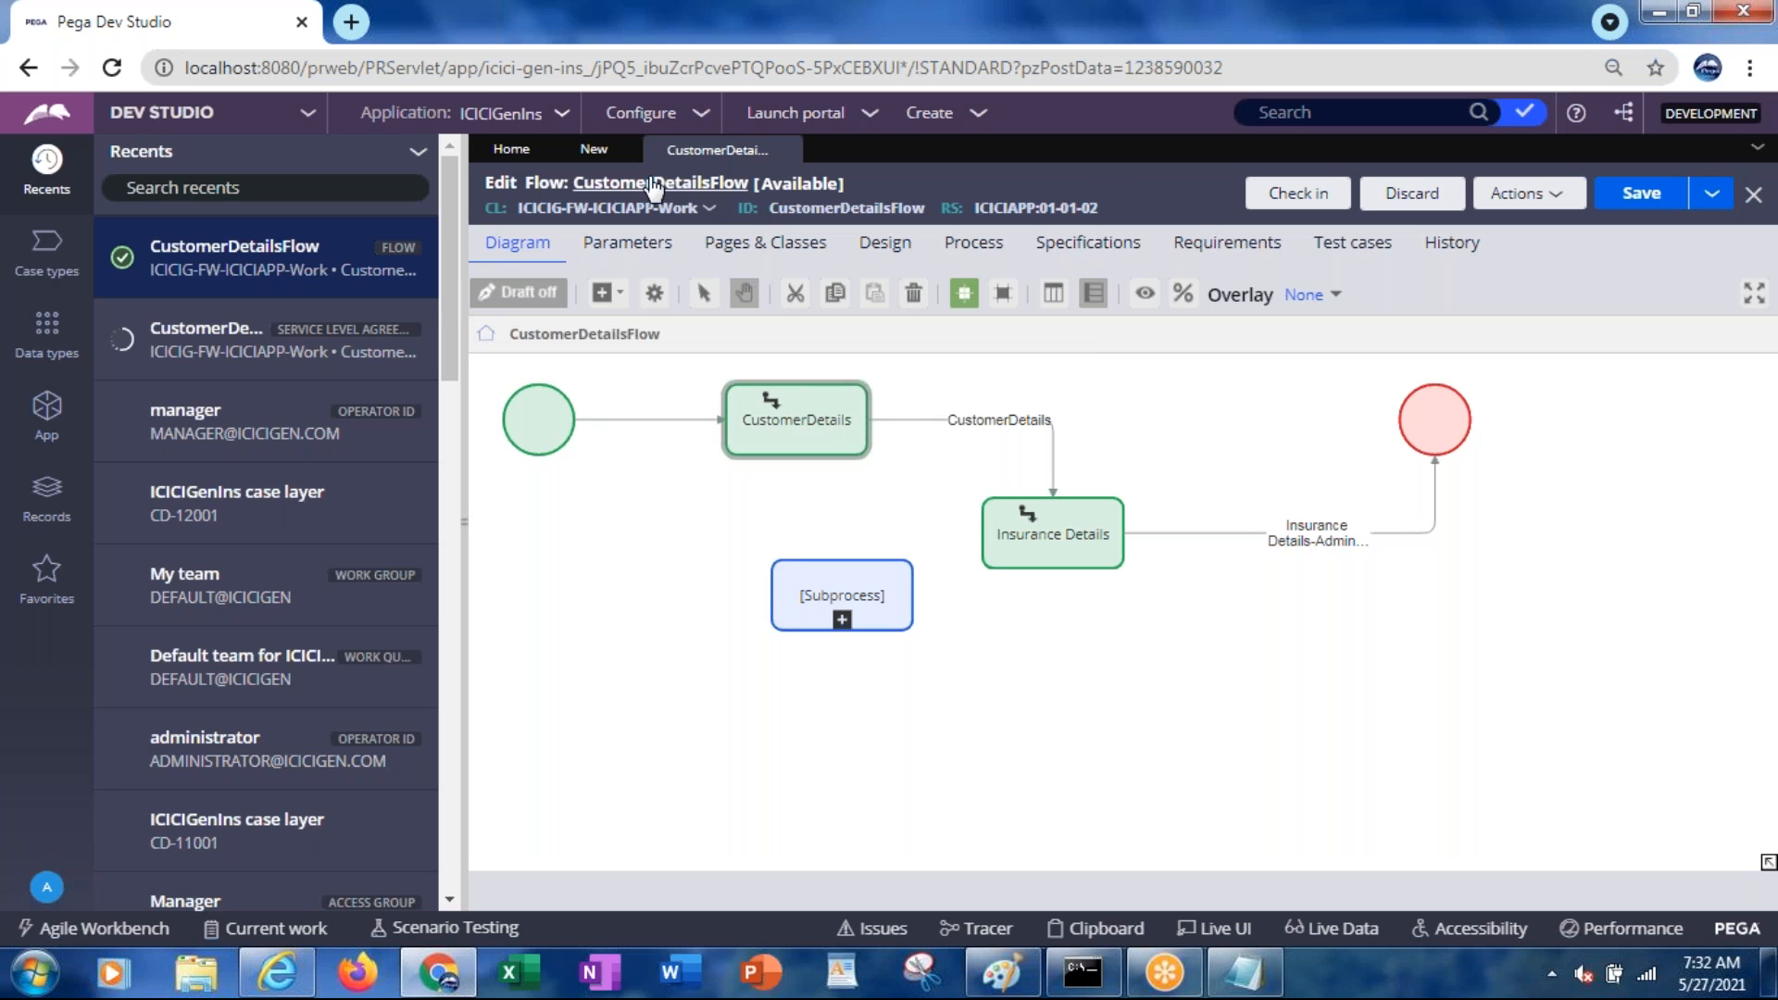
Inspect the Insurance Details connector's properties in CustomerDetailsFlow, then close them unchanged
{"action": "left_click", "coordinate": [597, 153]}
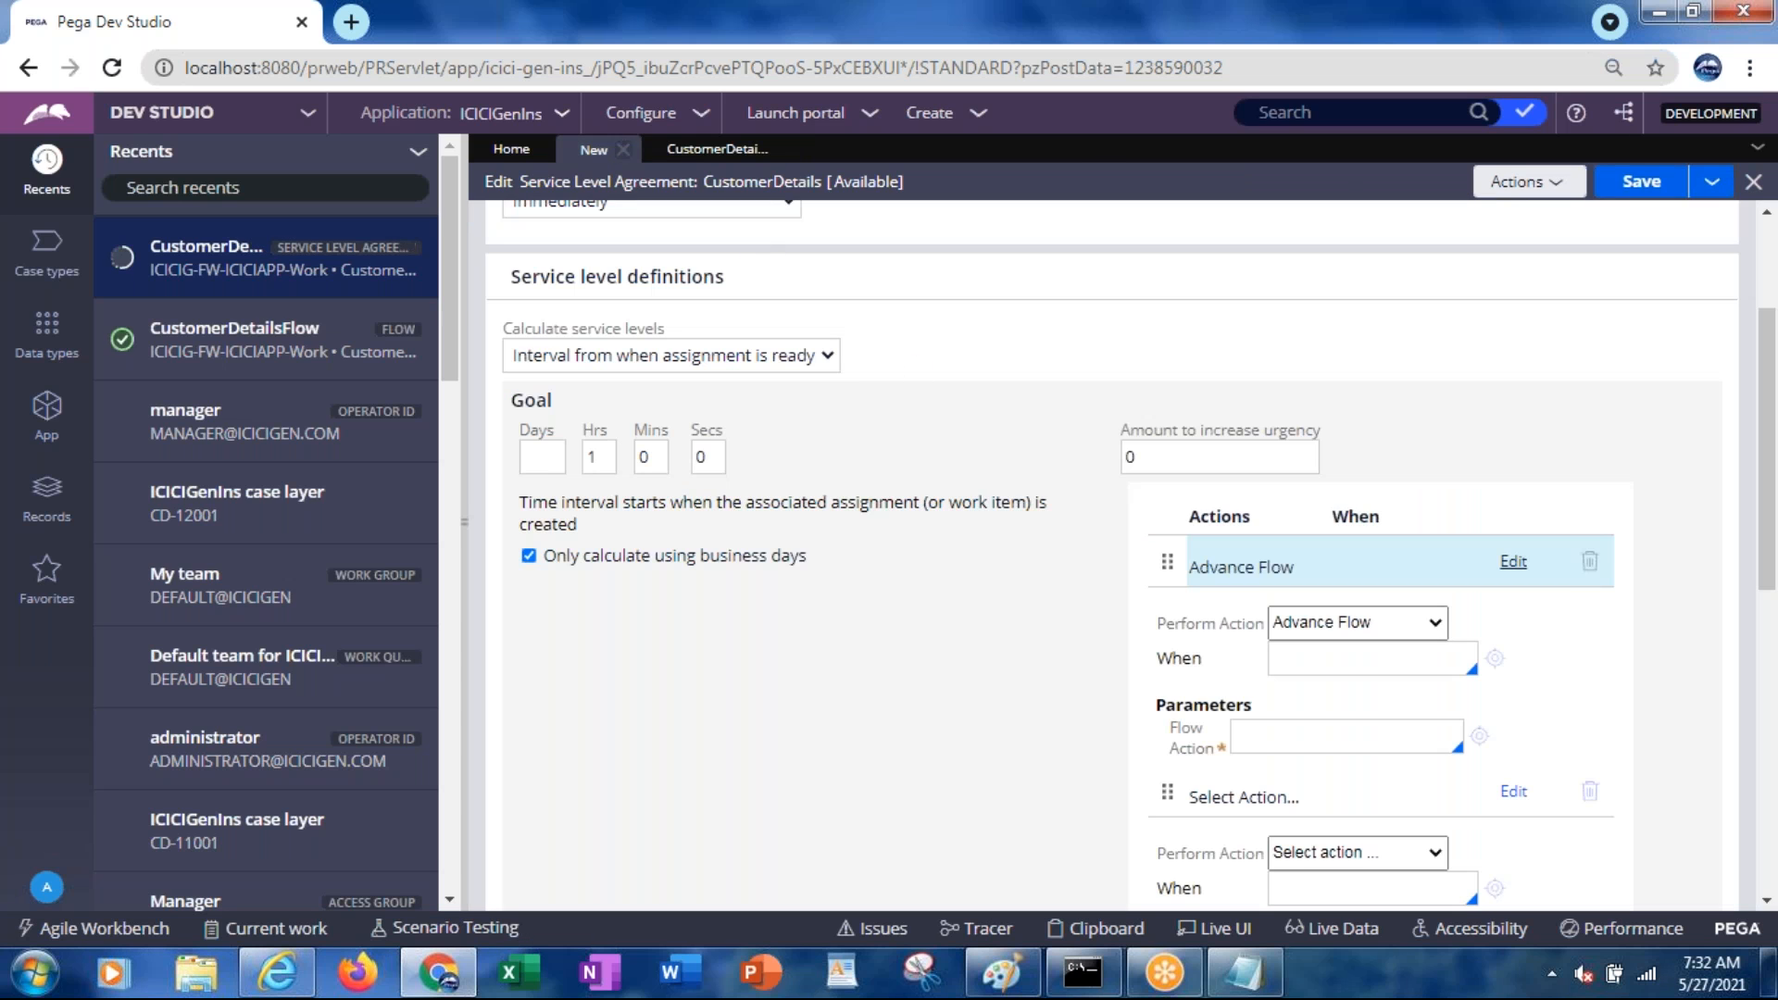
{"action": "left_click", "coordinate": [1303, 573]}
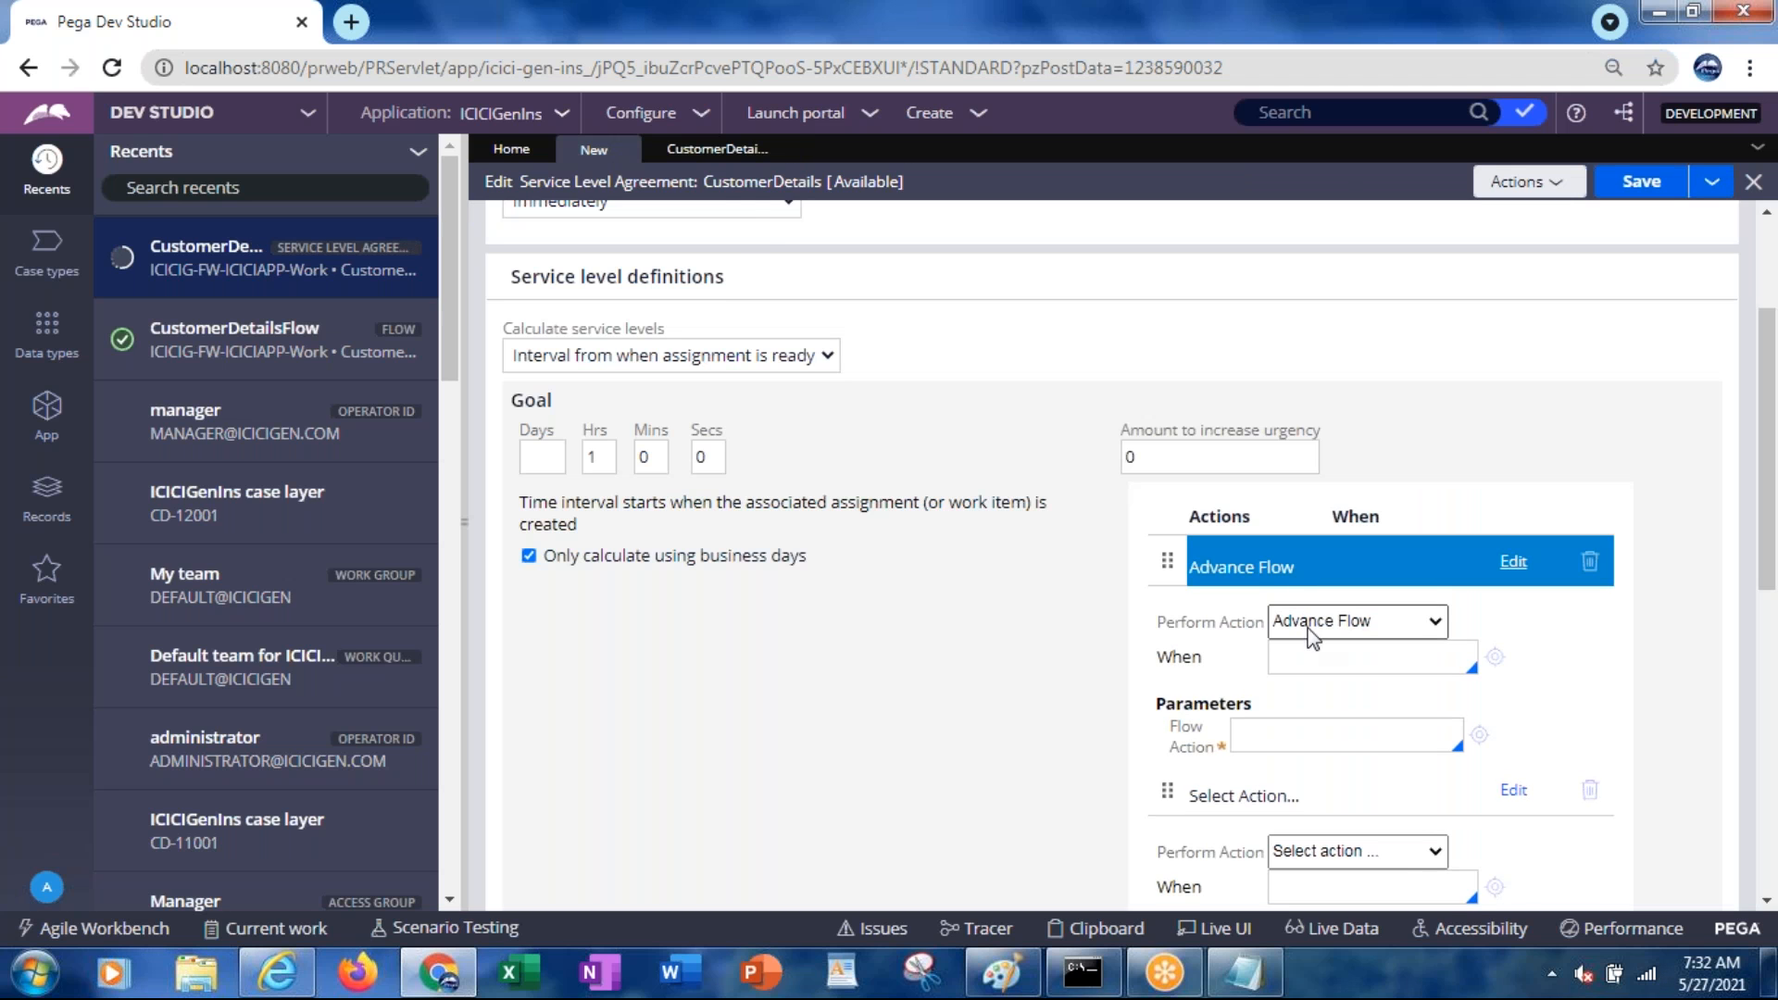
{"action": "left_click", "coordinate": [684, 154]}
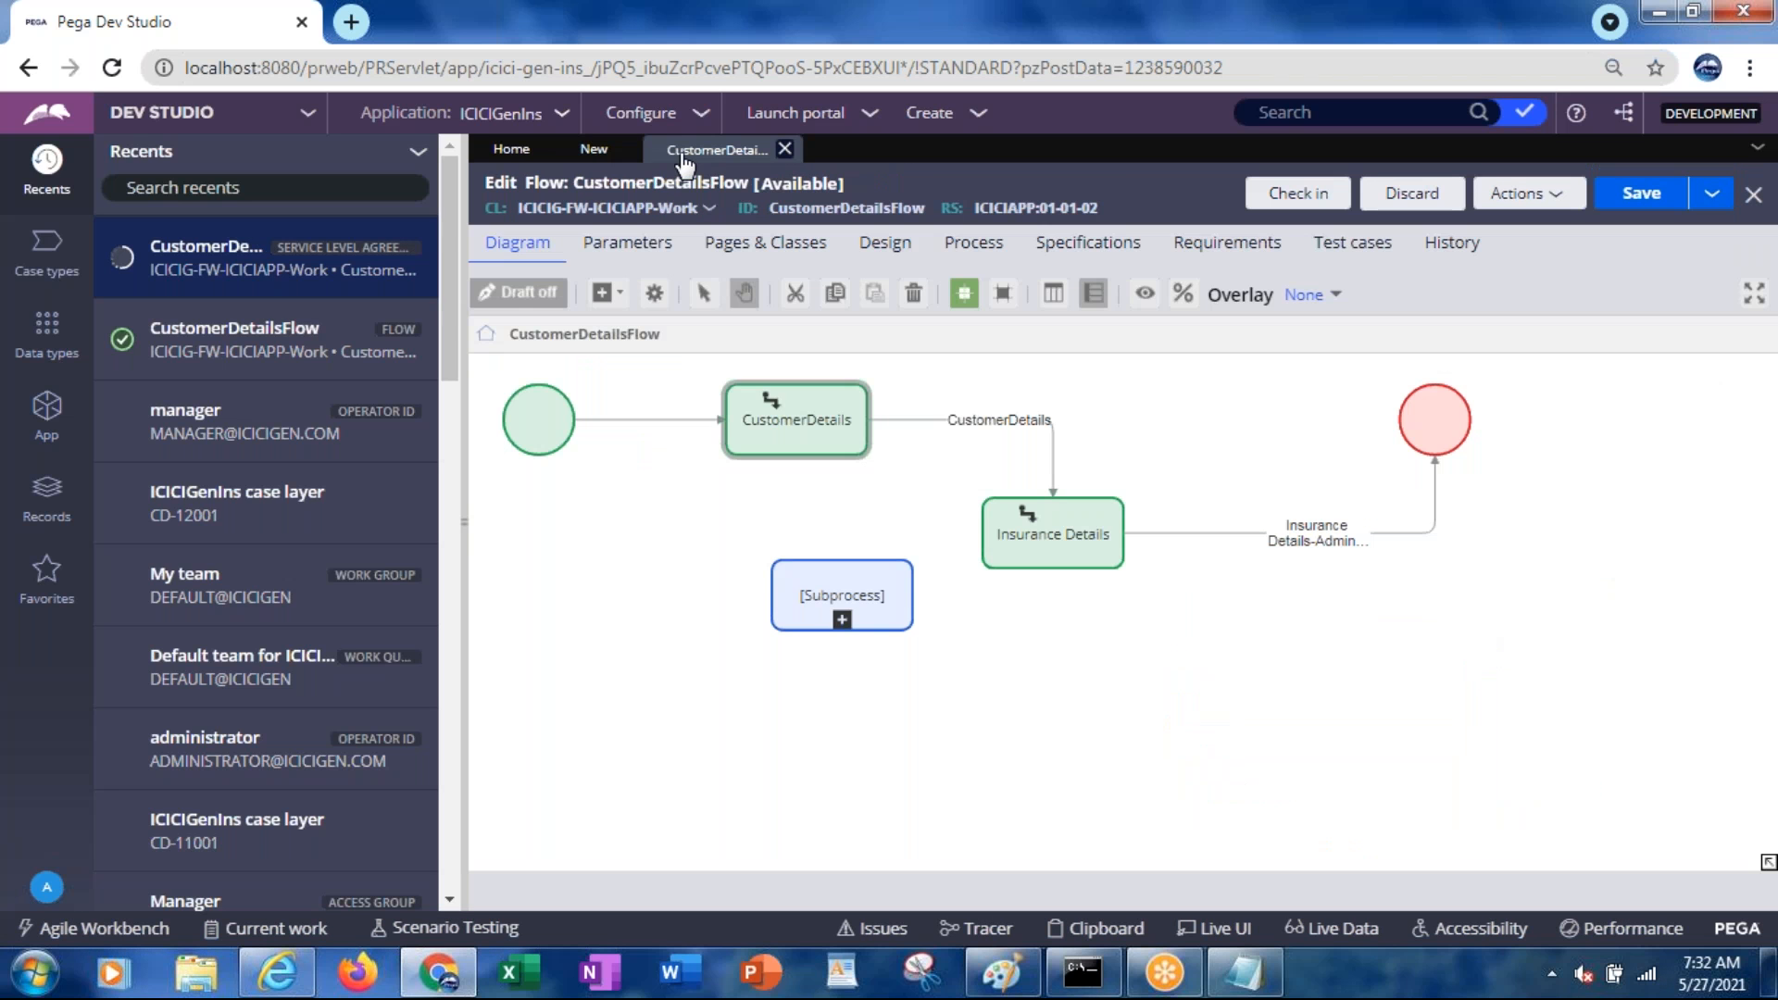
{"action": "left_click", "coordinate": [1051, 546]}
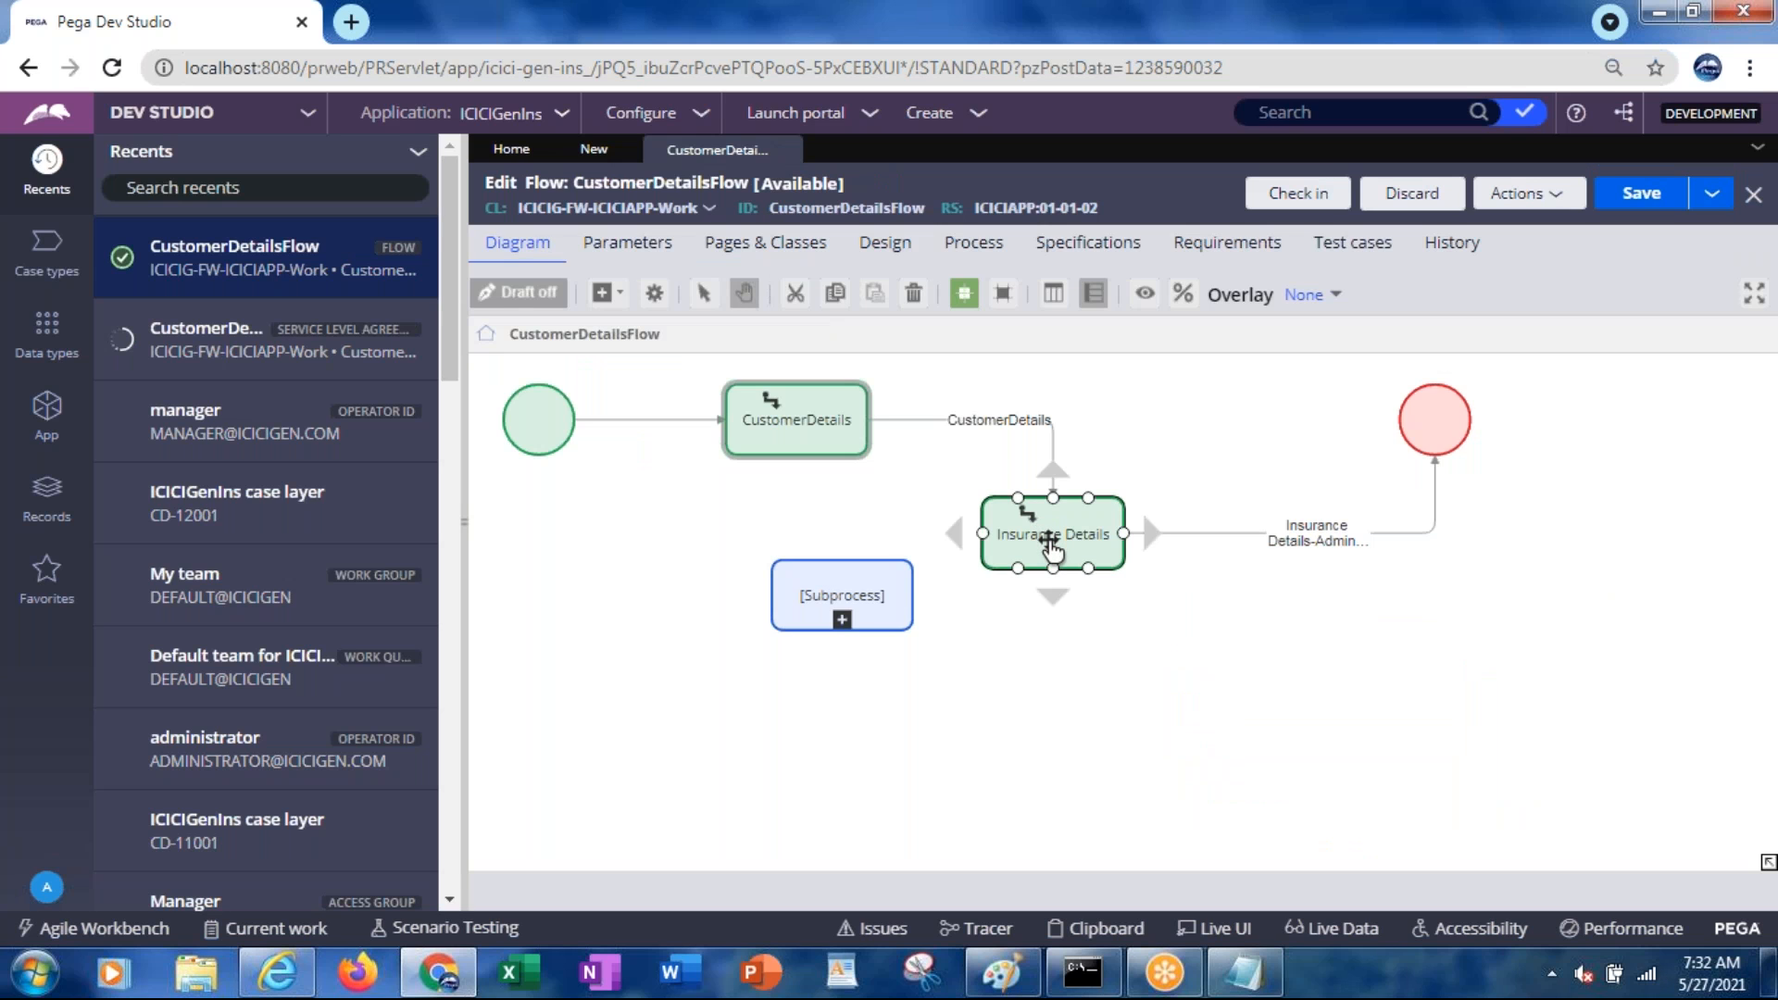
{"action": "left_click", "coordinate": [1301, 545]}
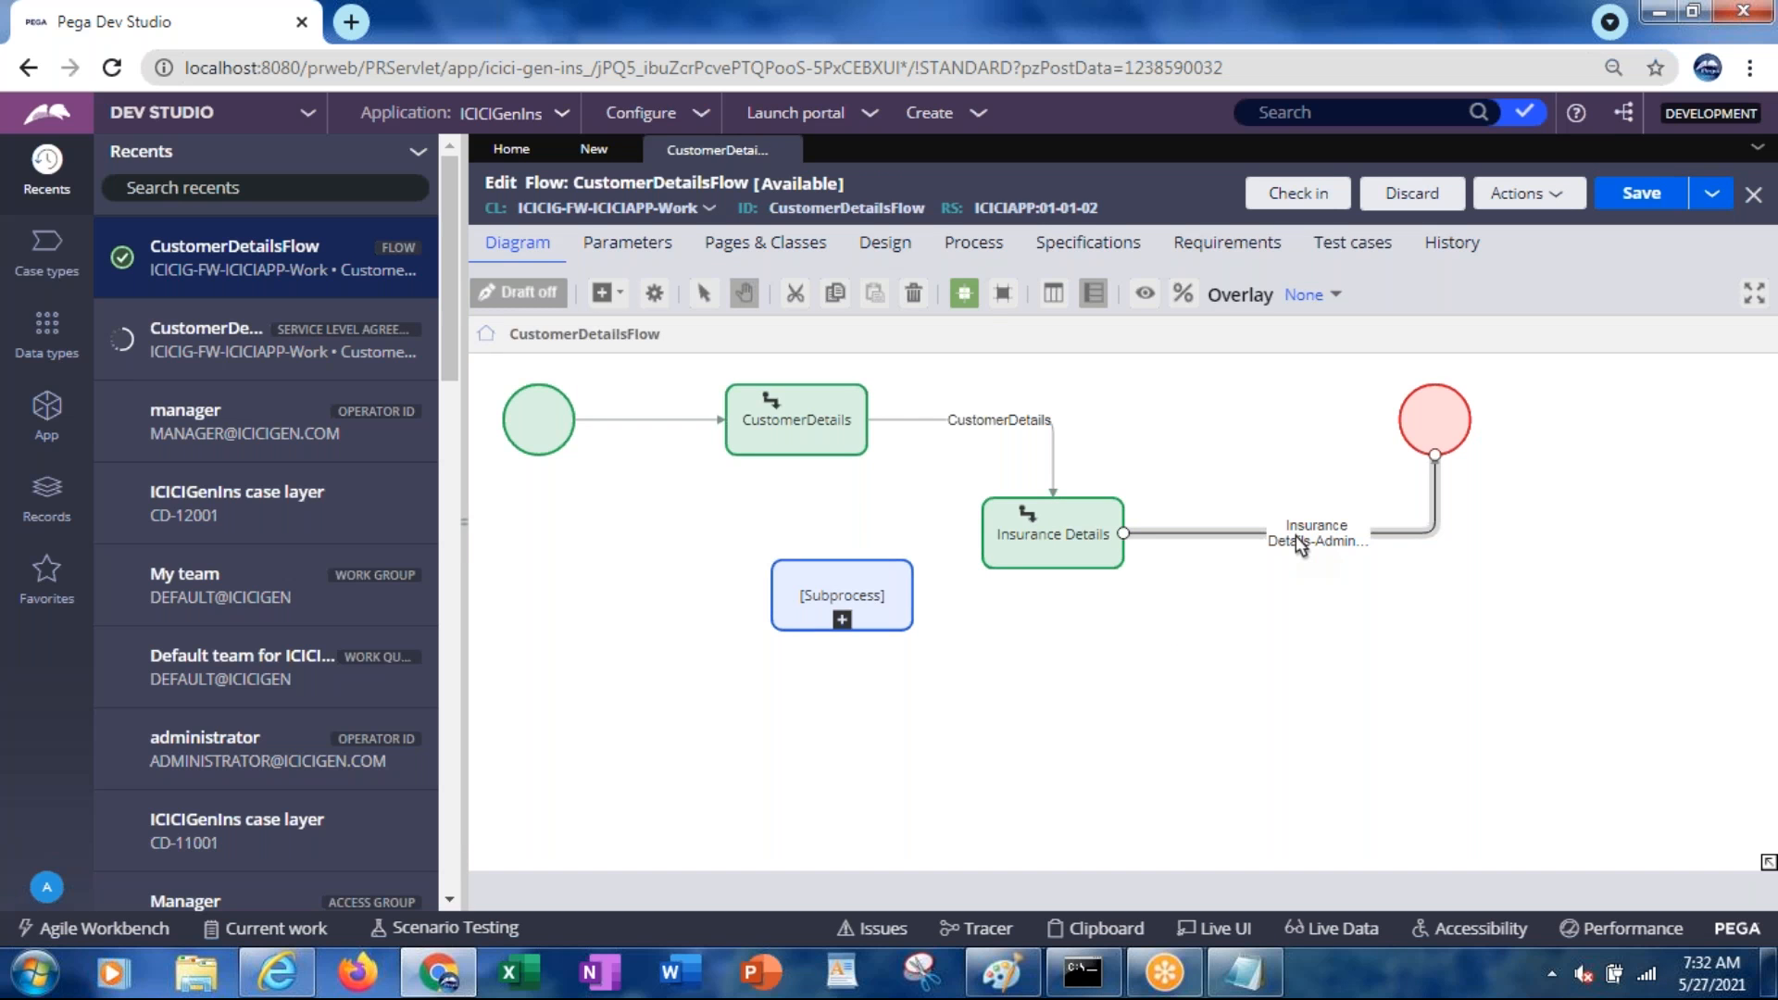
{"action": "double_click", "coordinate": [1300, 545]}
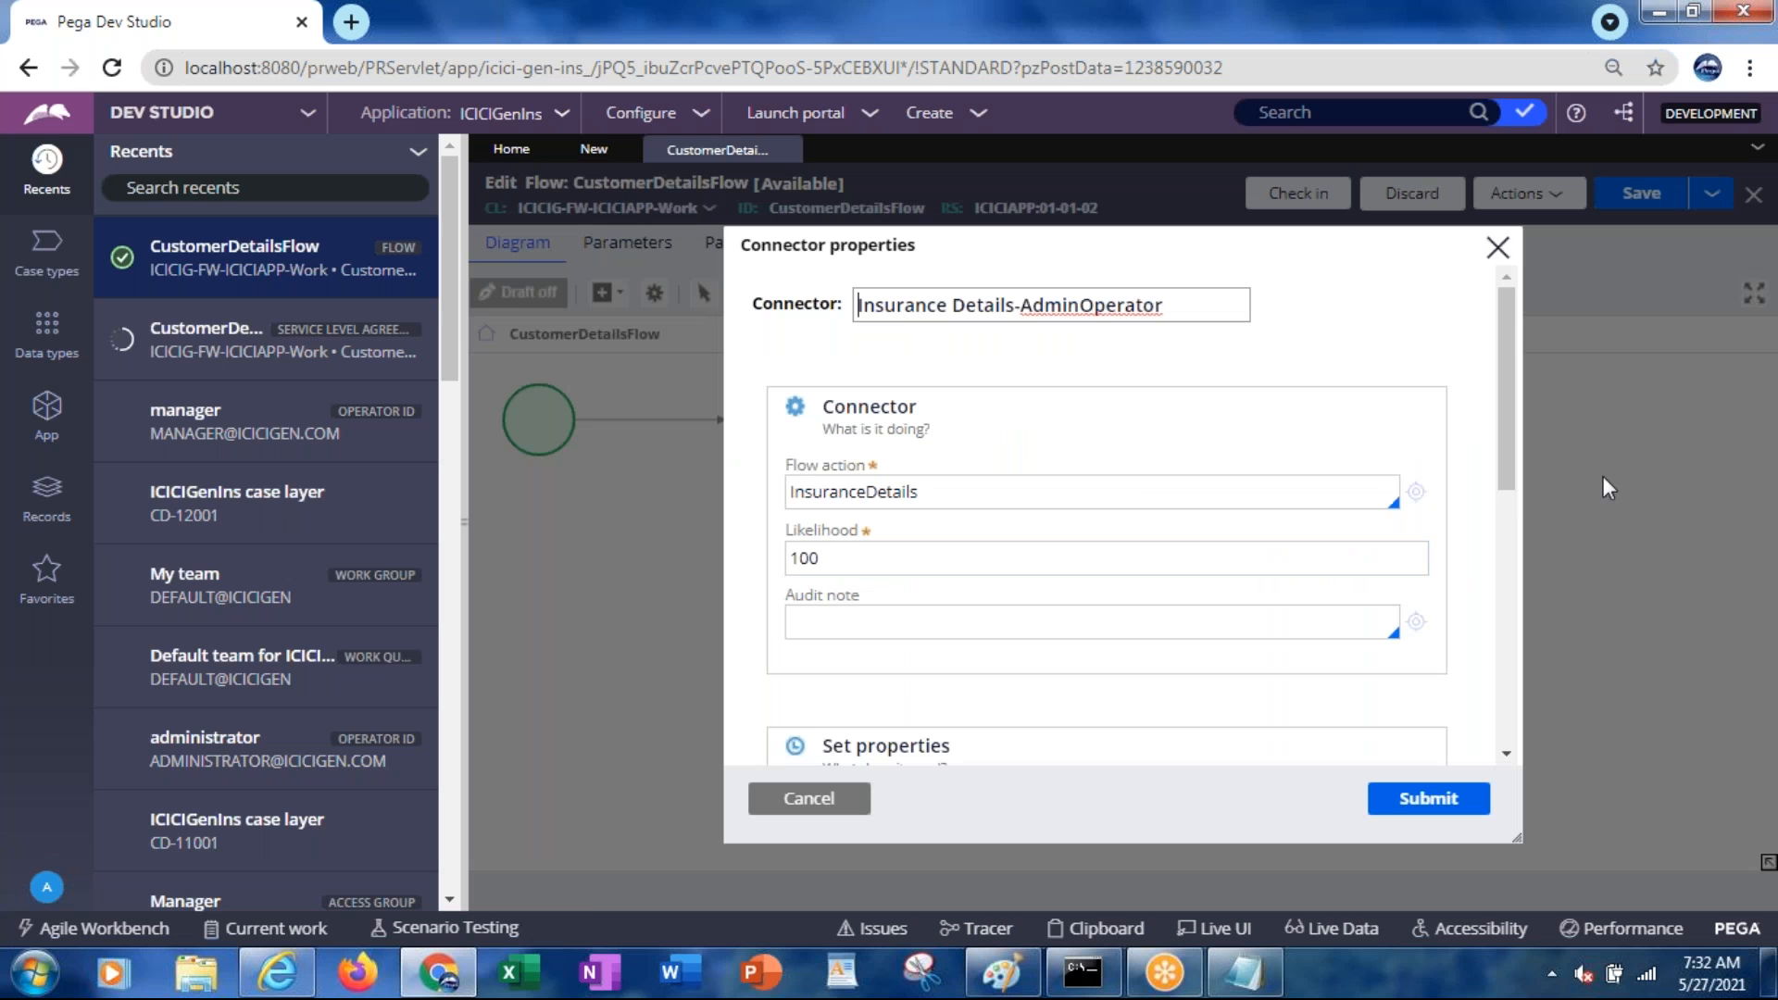
{"action": "left_click_drag", "start_coordinate": [1512, 479], "coordinate": [1511, 530]}
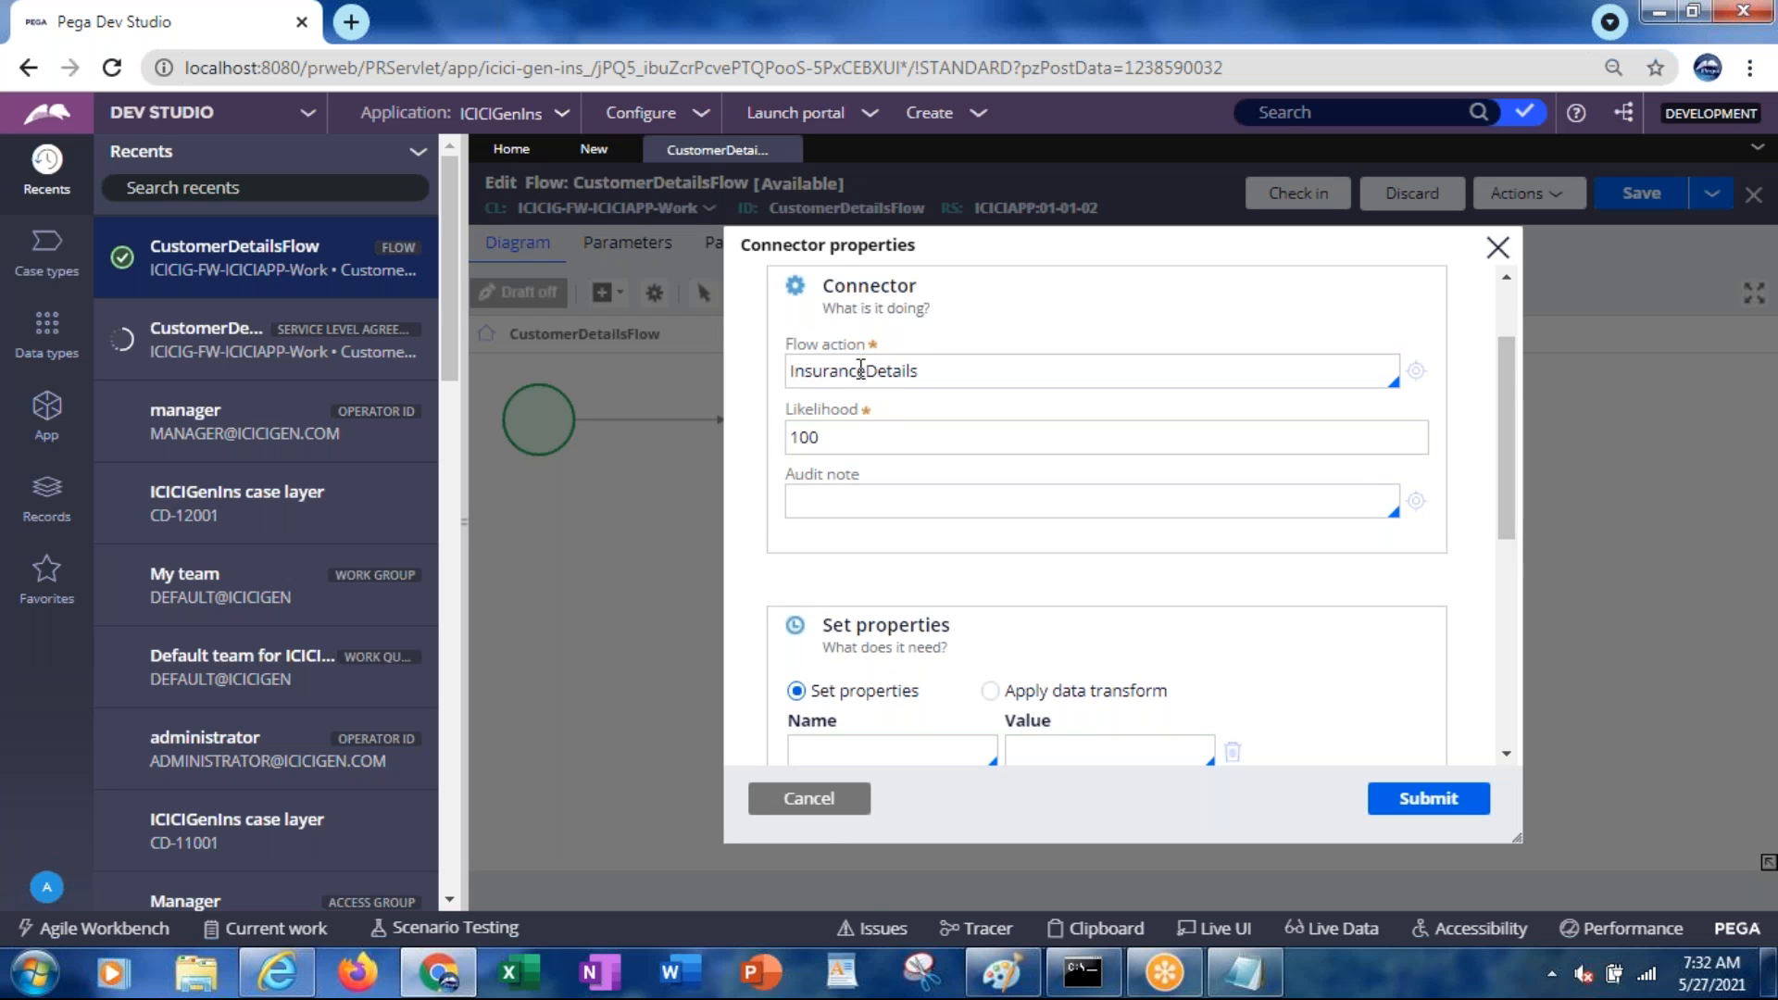
{"action": "left_click", "coordinate": [806, 798]}
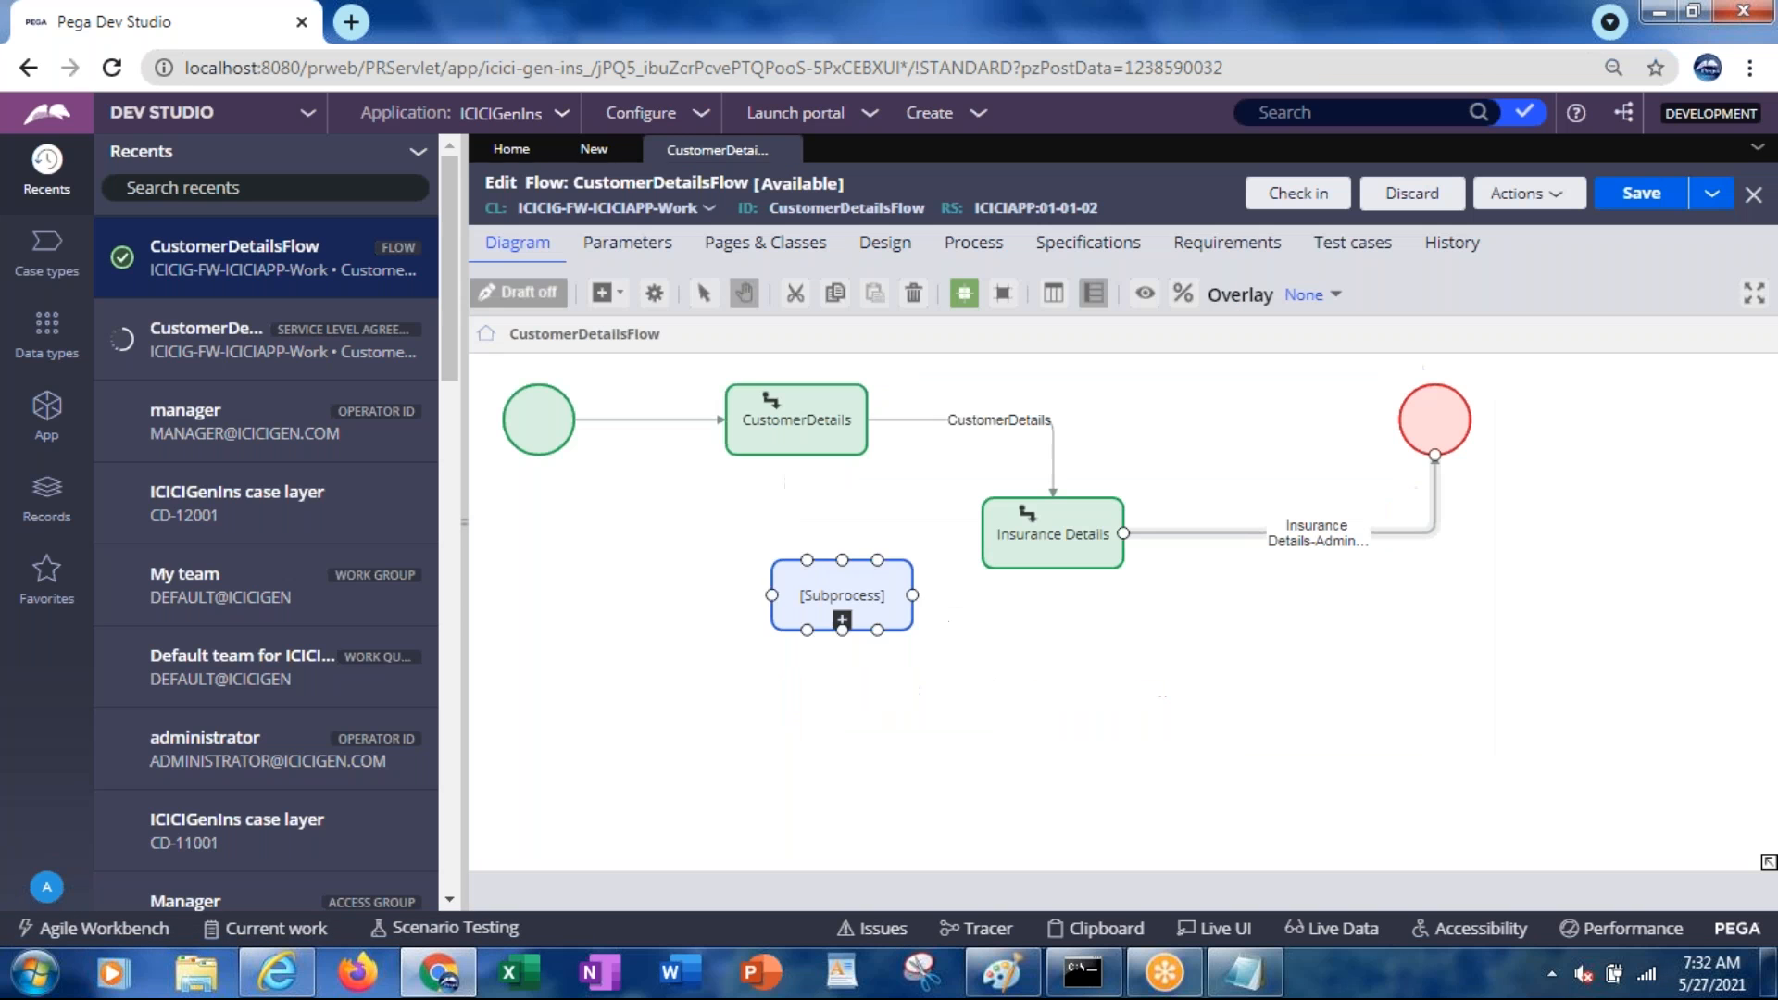
{"action": "left_click", "coordinate": [1072, 561]}
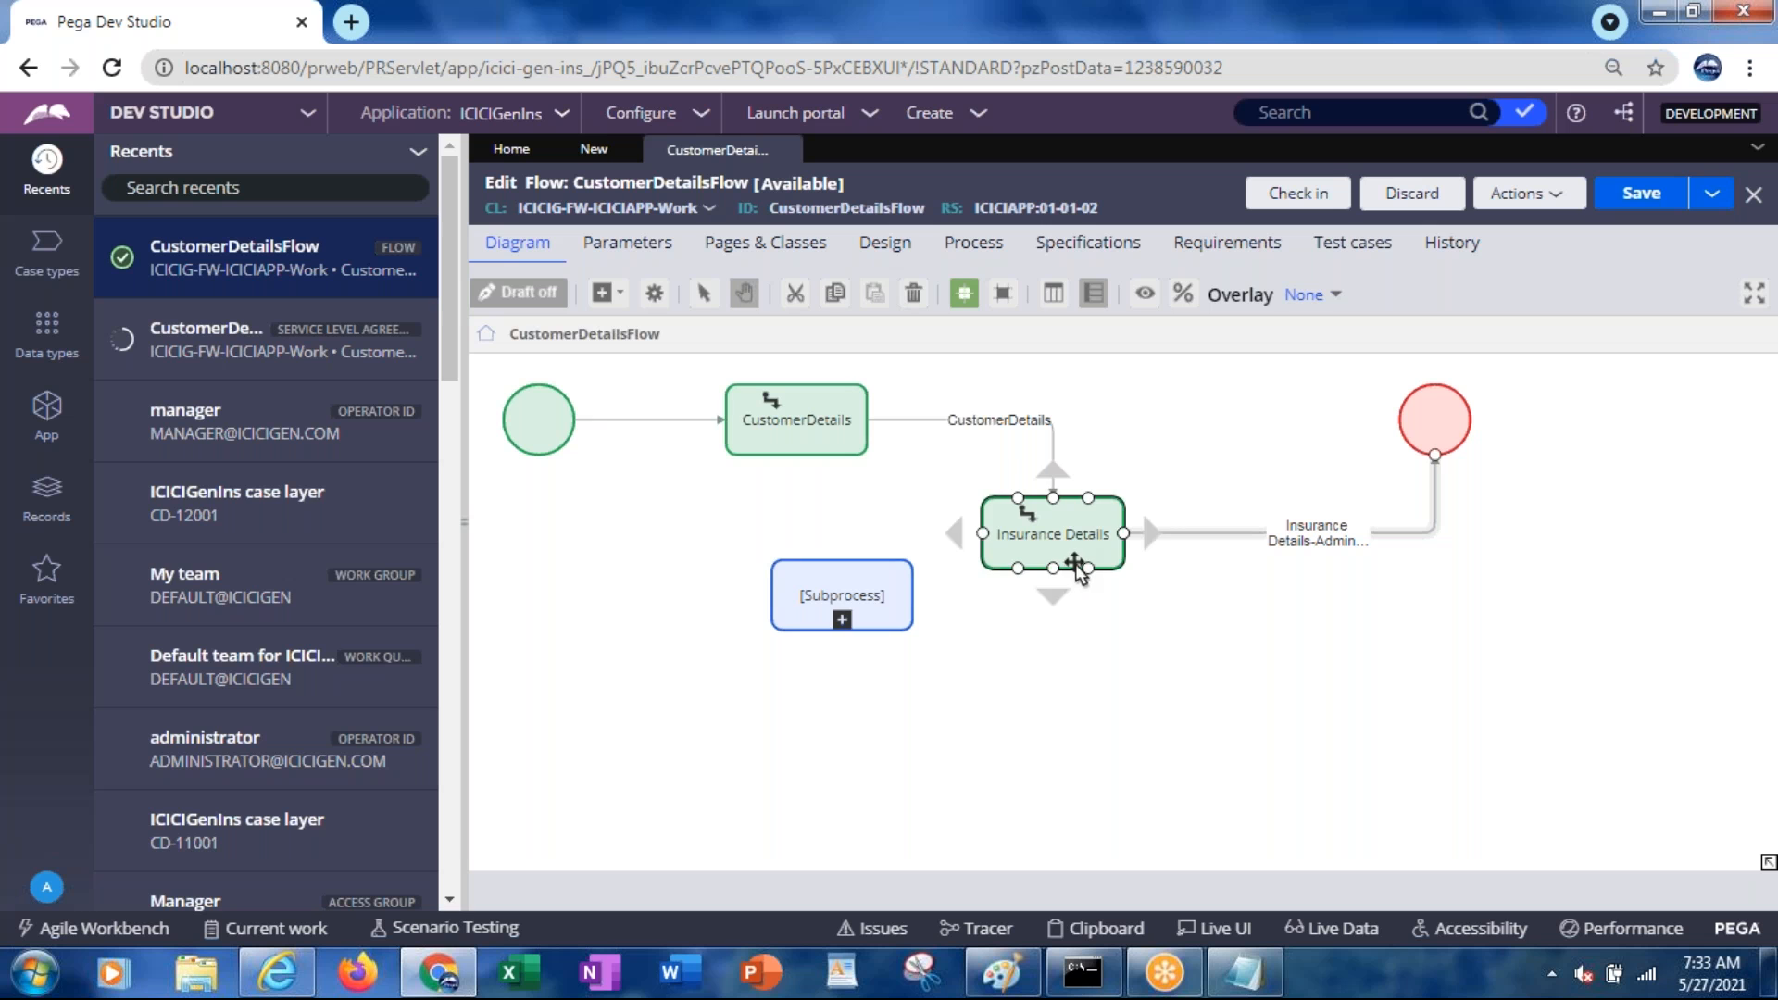
Browse the Advance Flow flow action suggestions, then list the goal's possible actions
{"action": "left_click", "coordinate": [593, 151]}
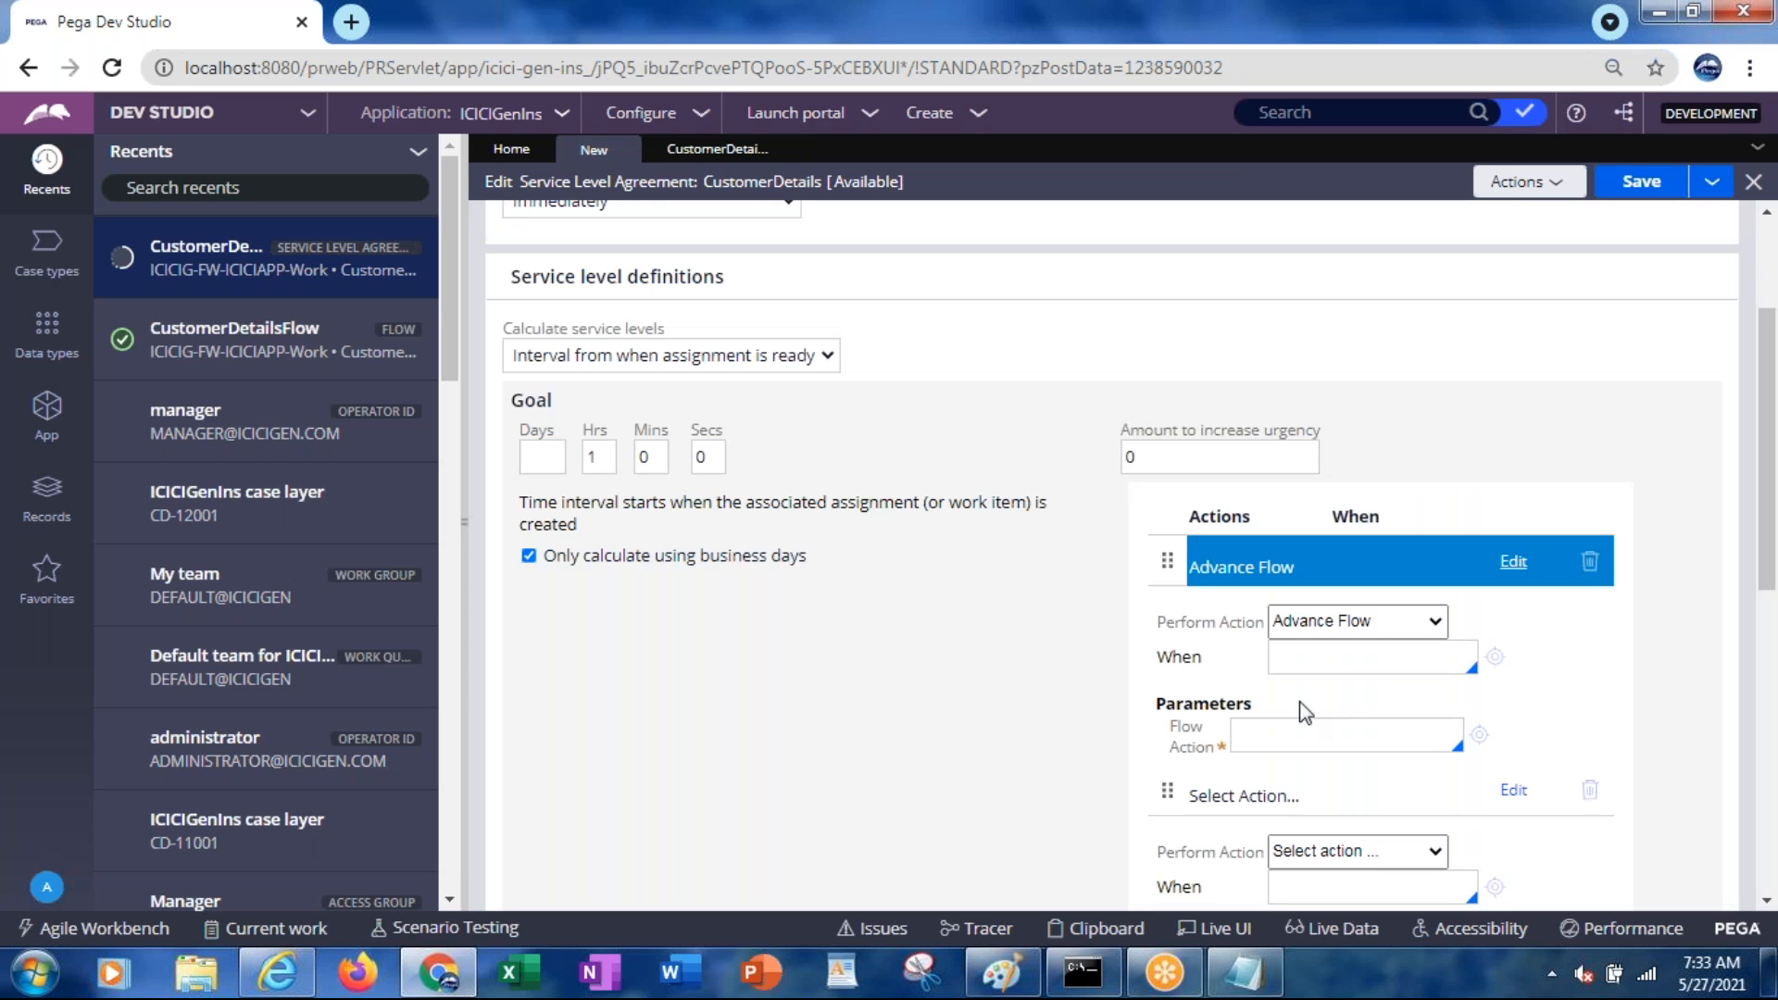
{"action": "left_click", "coordinate": [1262, 746]}
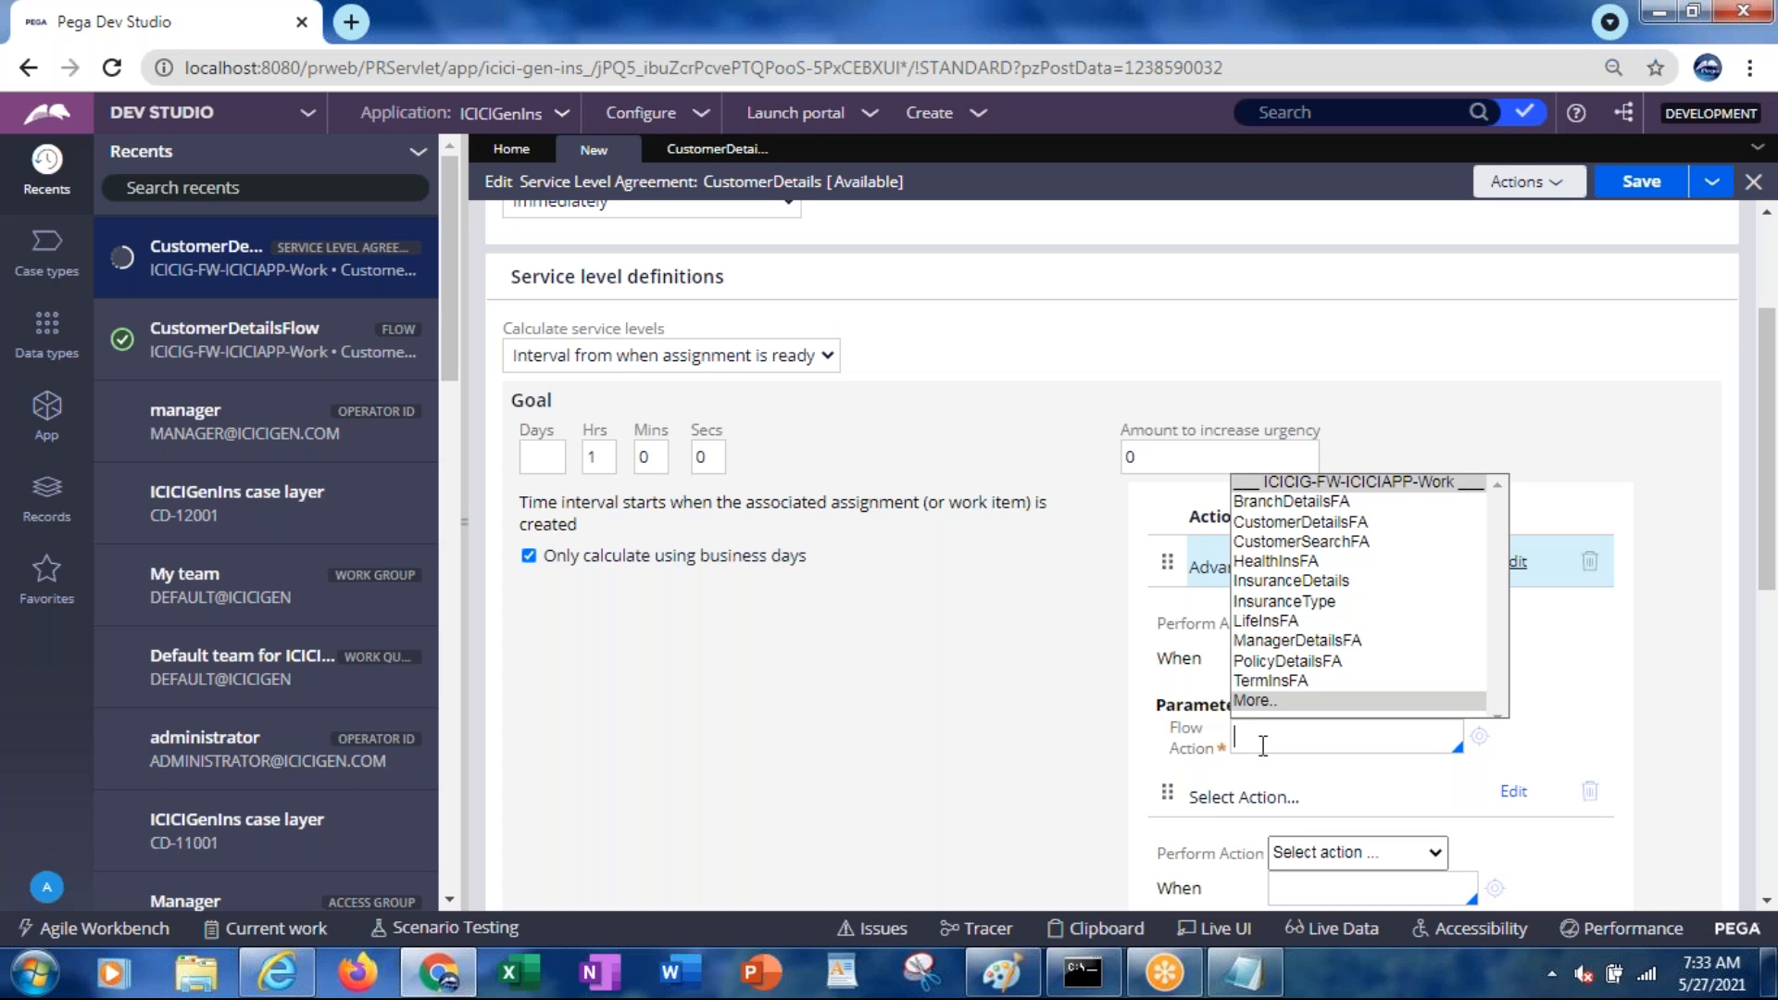
{"action": "key", "text": "Down"}
{"action": "key", "text": "Down"}
{"action": "key", "text": "Down"}
{"action": "key", "text": "Down"}
{"action": "key", "text": "Down"}
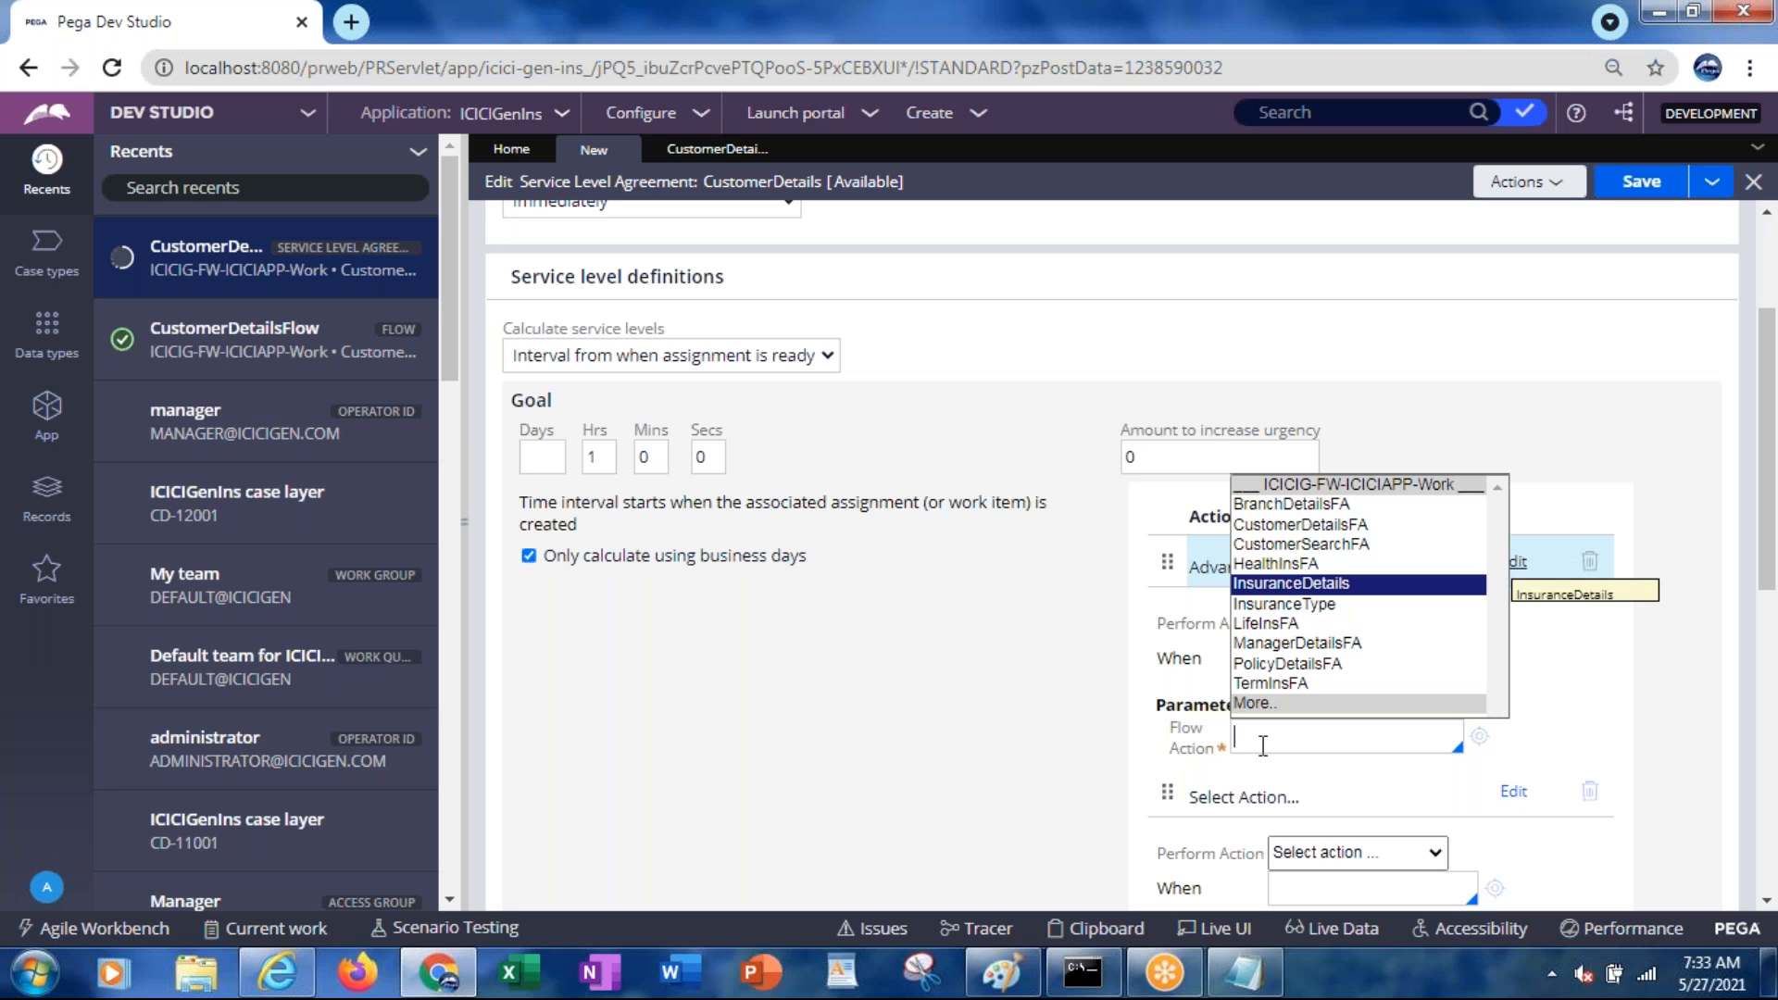
{"action": "left_click", "coordinate": [1019, 729]}
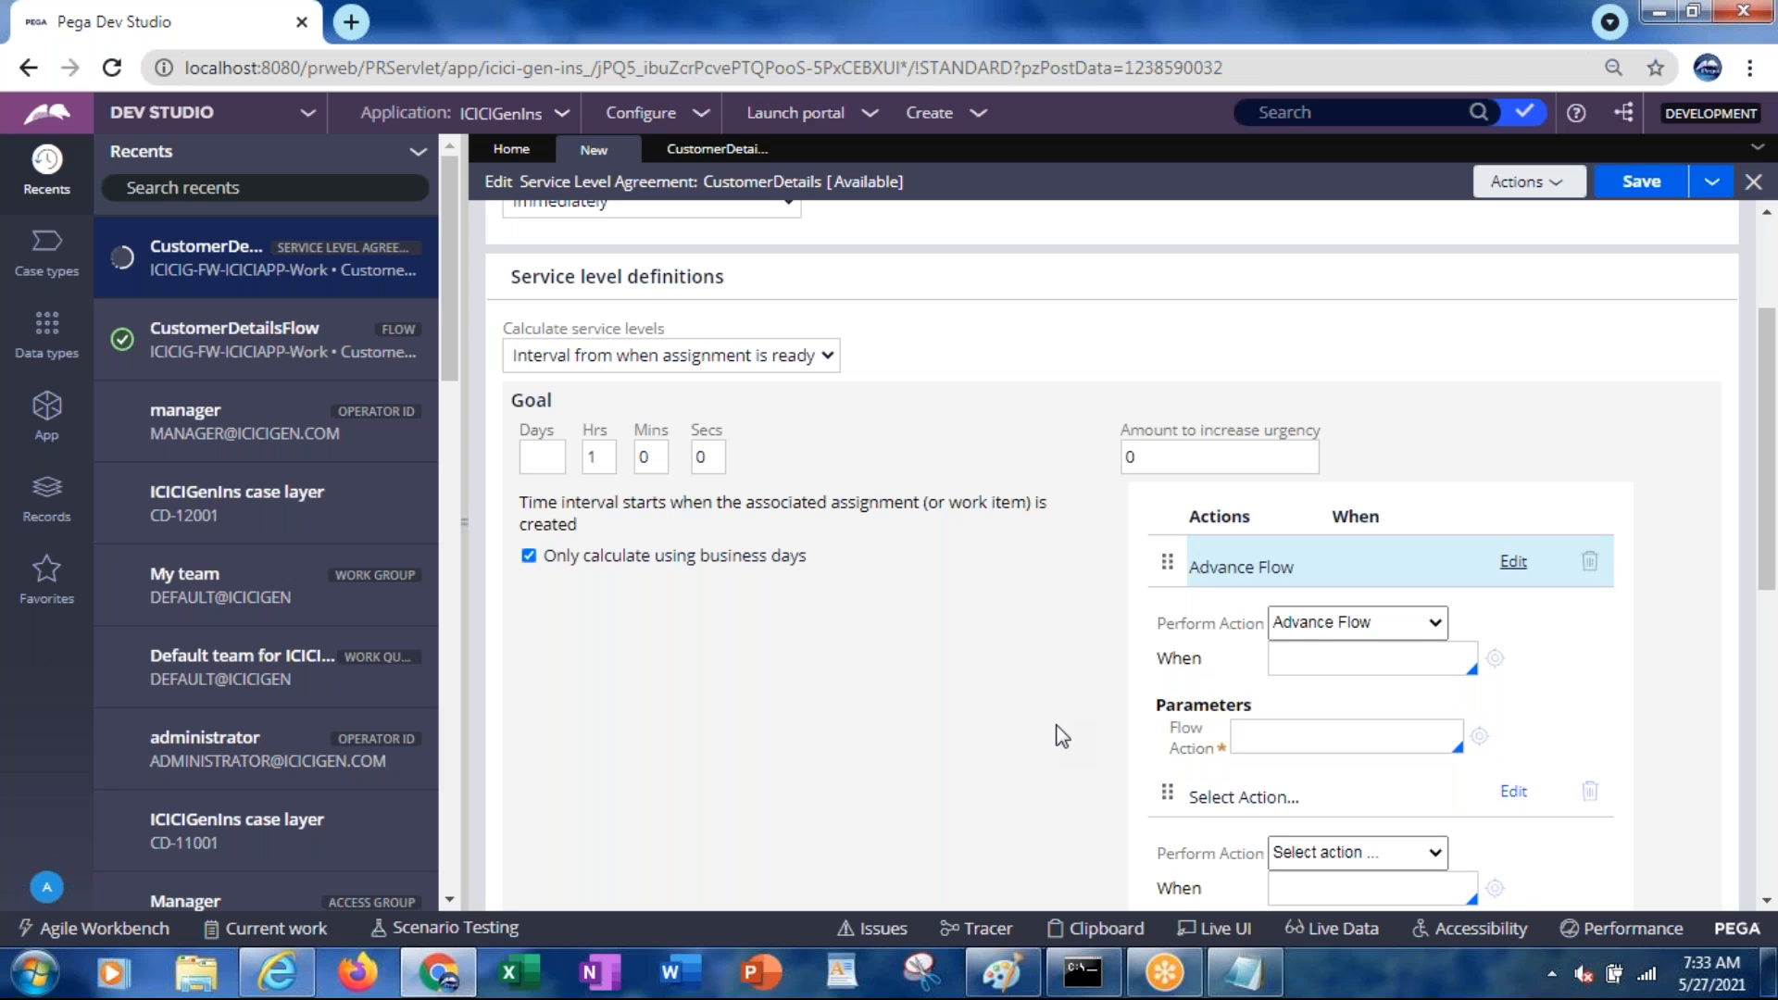
{"action": "left_click", "coordinate": [1257, 579]}
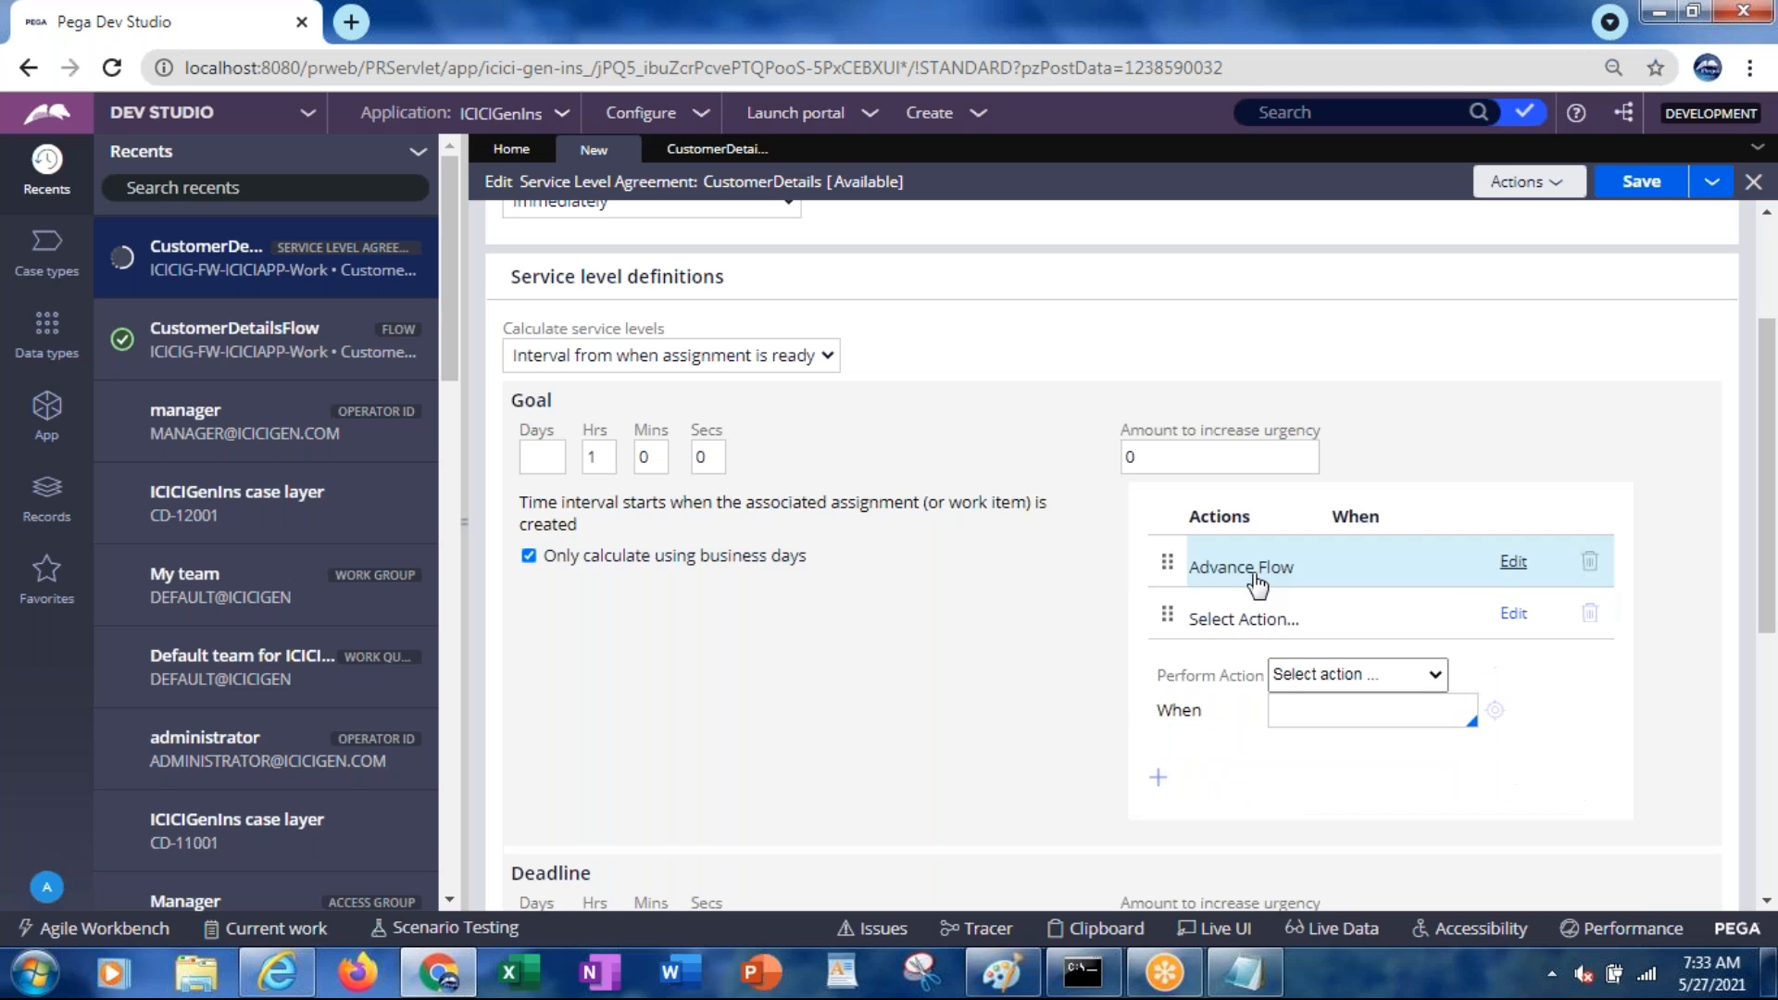
{"action": "left_click", "coordinate": [1399, 583]}
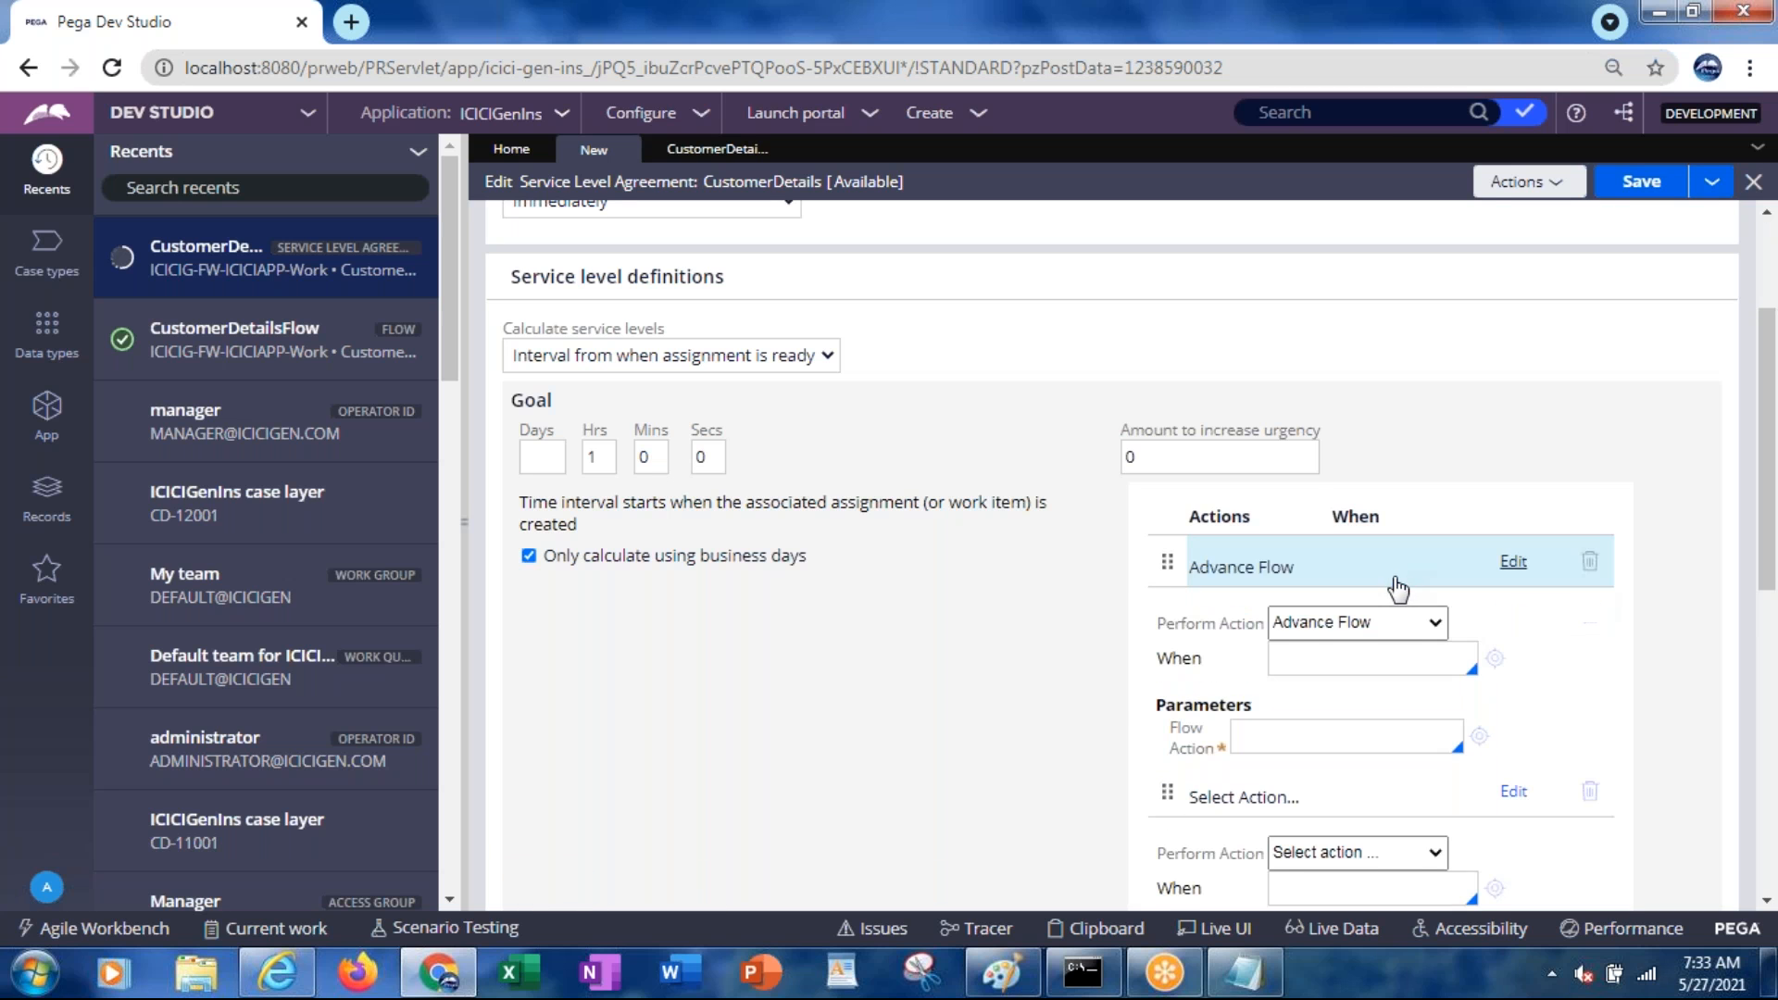
{"action": "left_click", "coordinate": [1410, 623]}
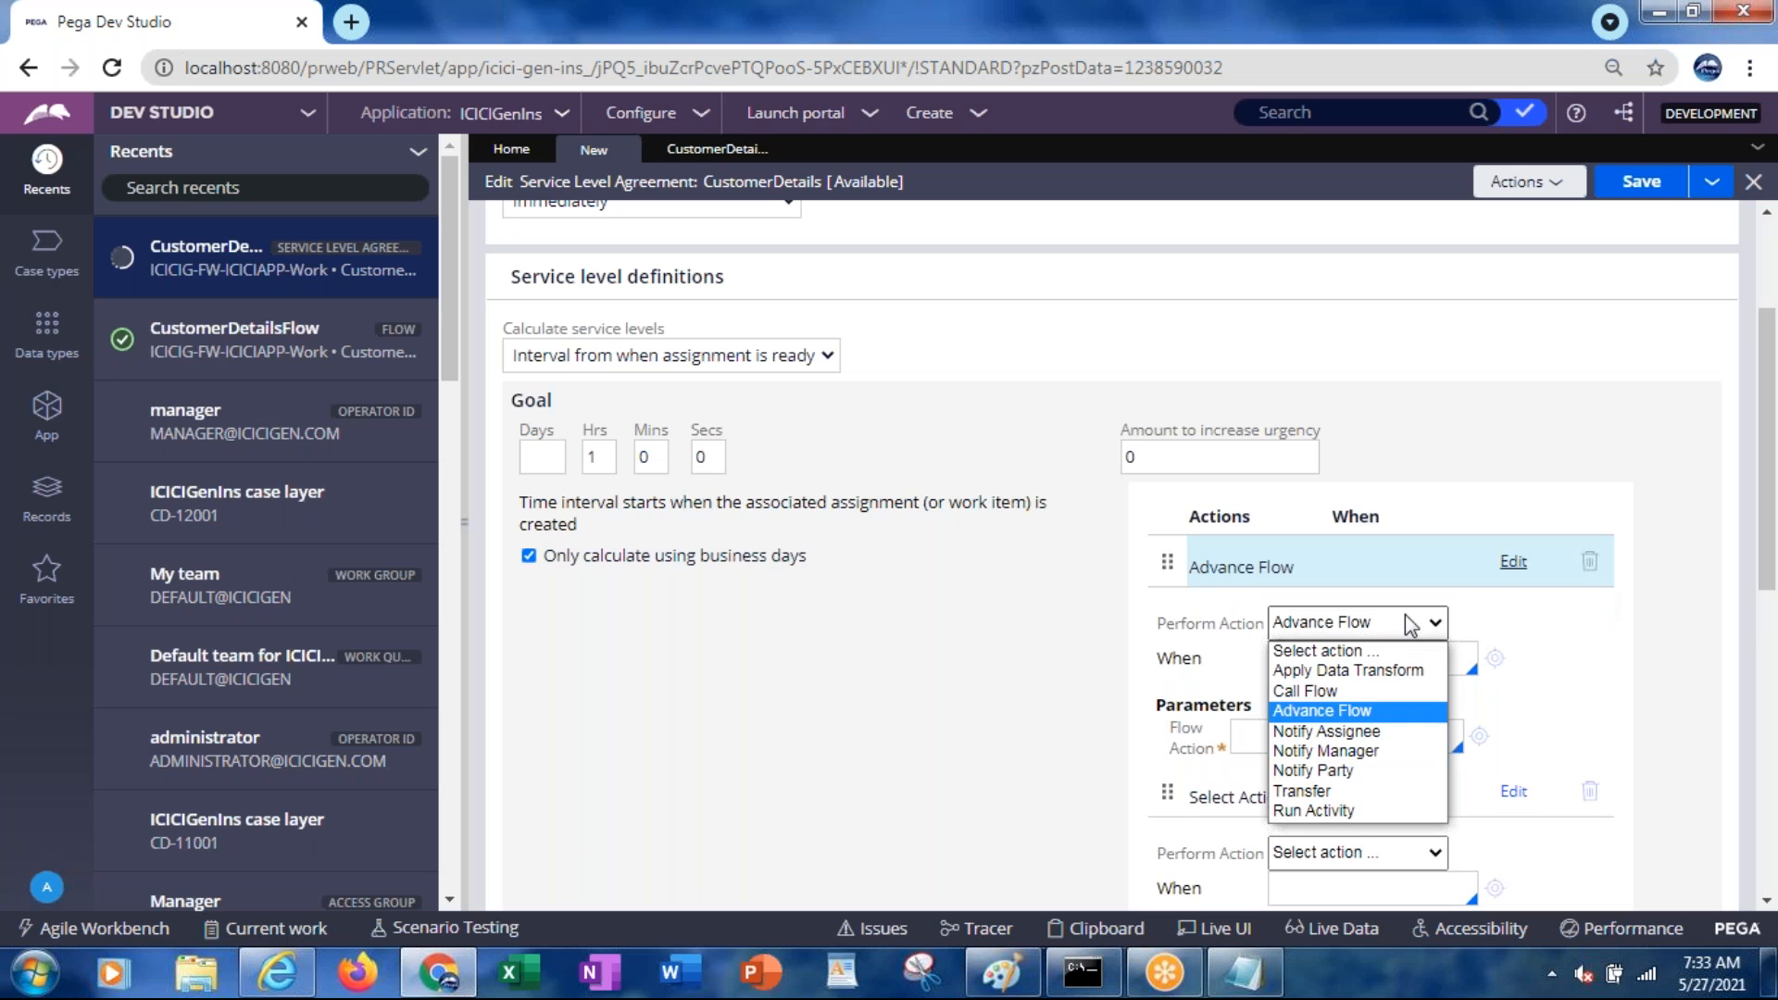
Set the goal's action to Notify Manager, then open the administrator operator record
{"action": "left_click", "coordinate": [1354, 754]}
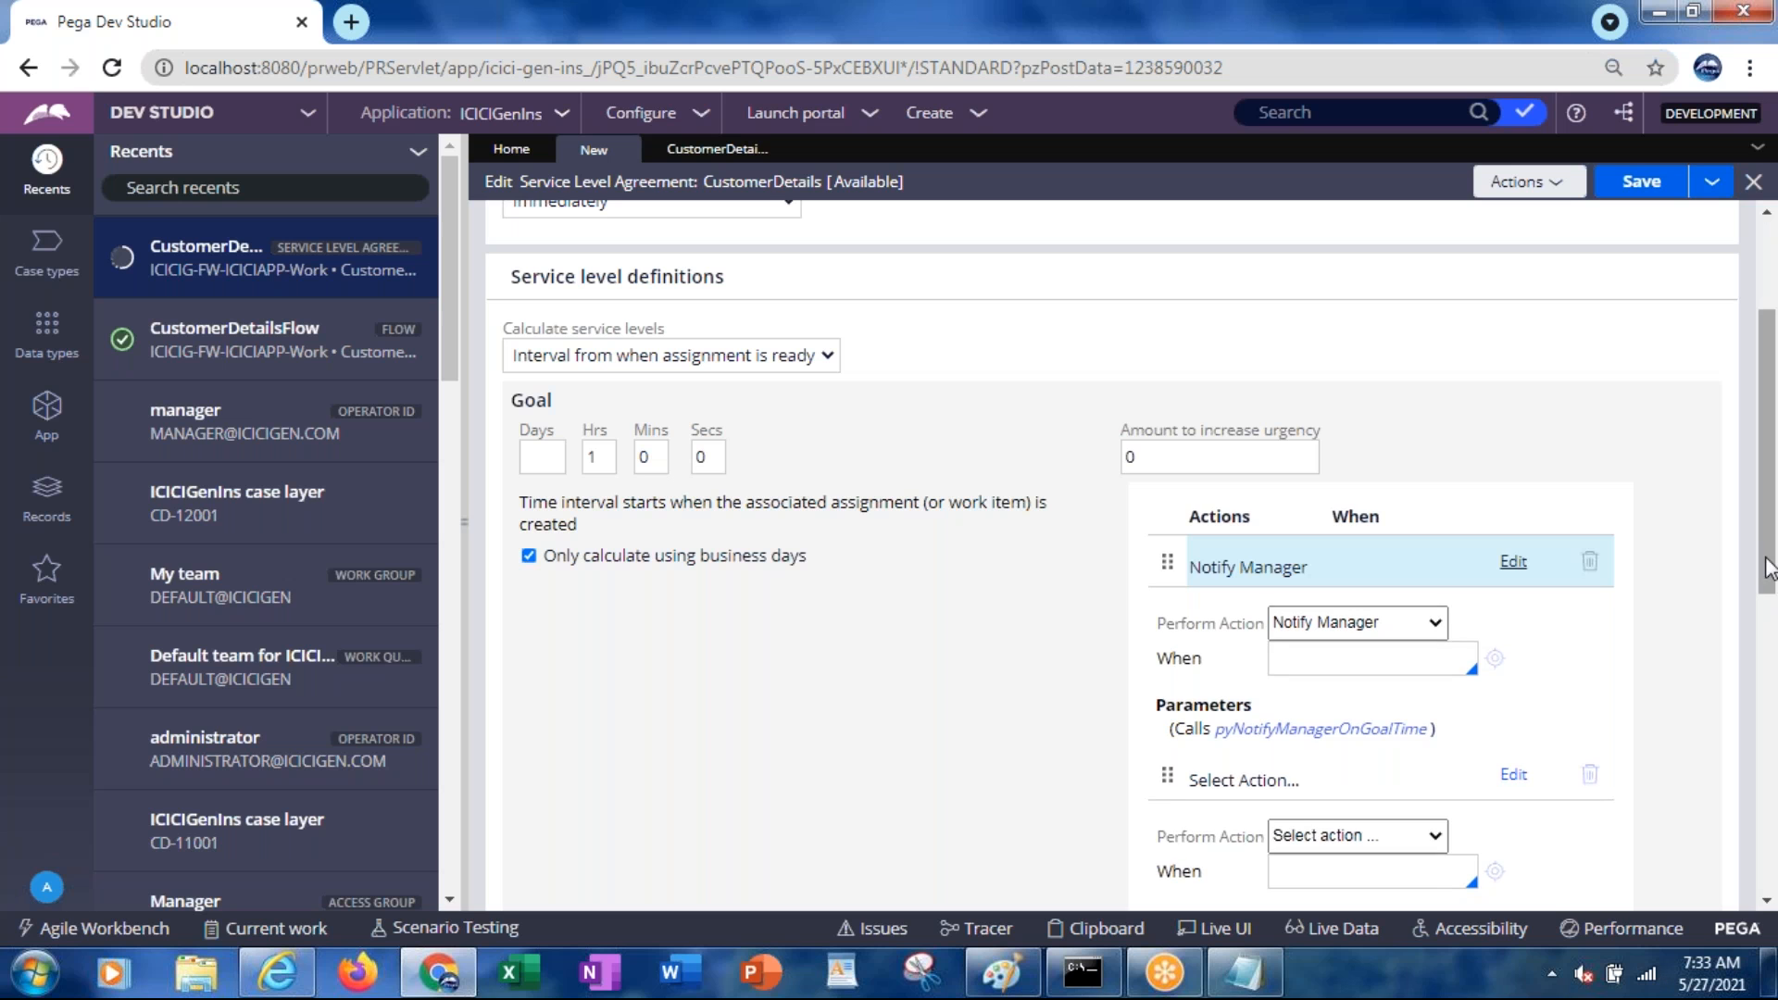
{"action": "mouse_move", "coordinate": [1769, 572]}
{"action": "left_mouse_down"}
{"action": "mouse_move", "coordinate": [1755, 507]}
{"action": "mouse_move", "coordinate": [1755, 544]}
{"action": "left_mouse_up"}
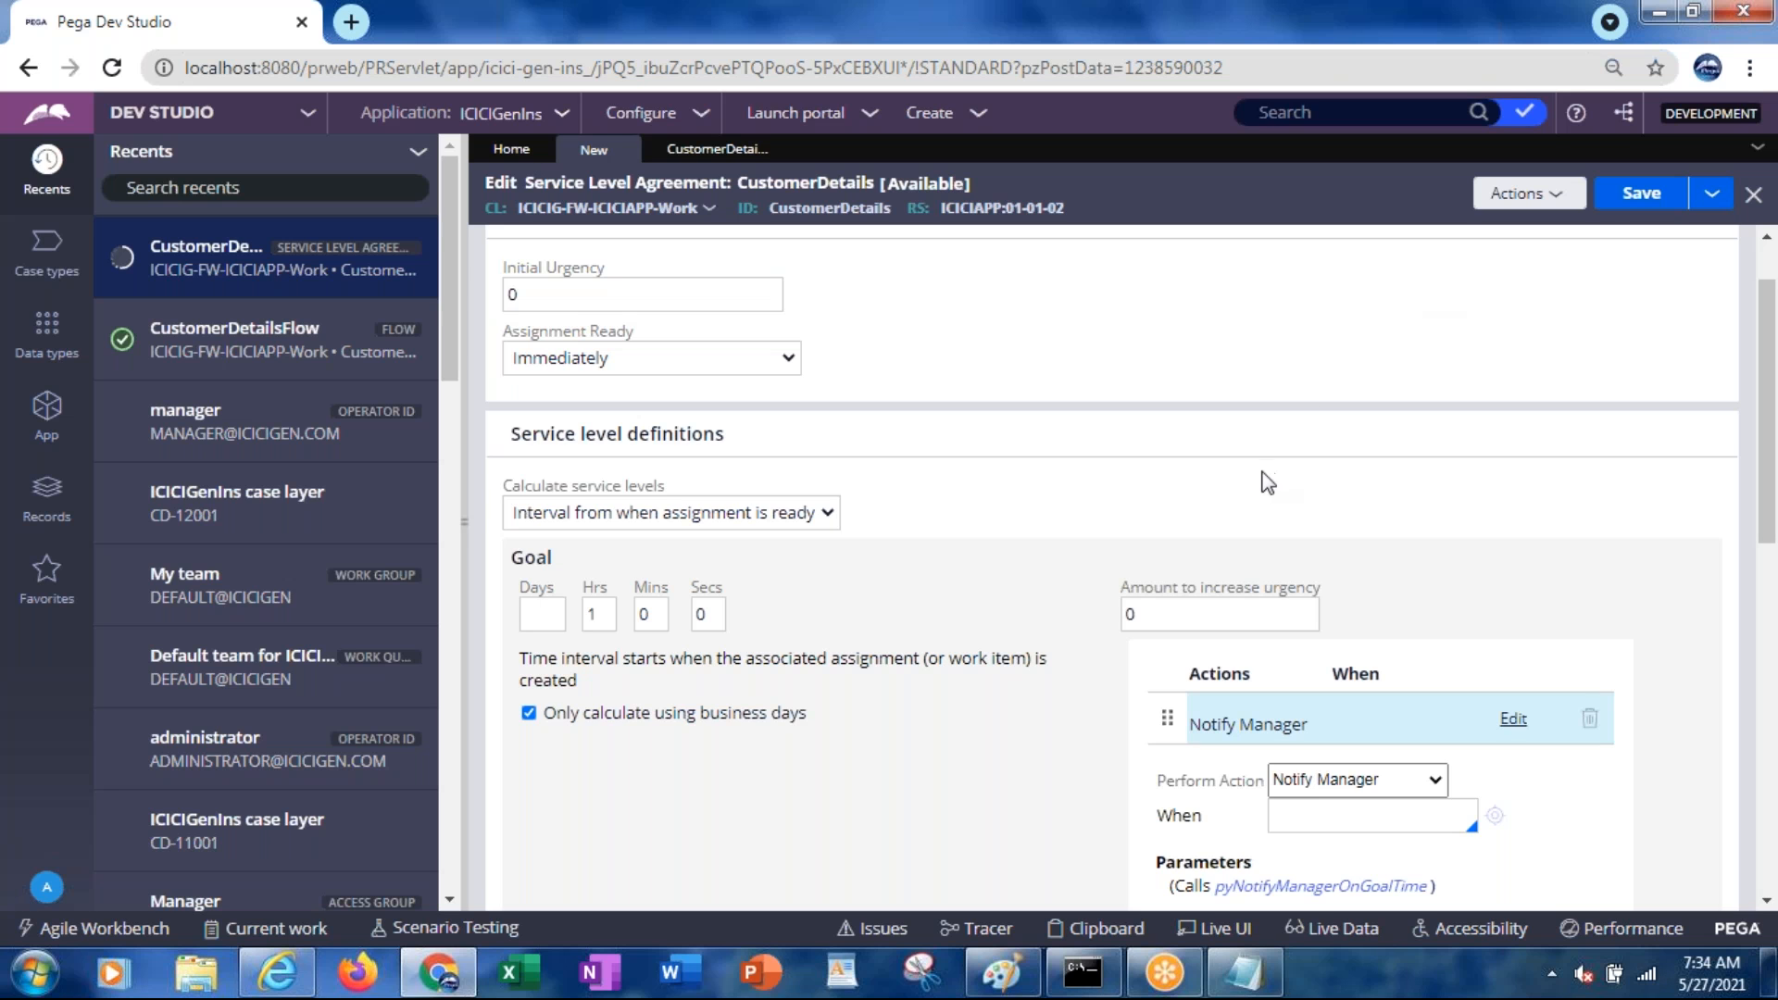
{"action": "left_click", "coordinate": [1207, 724]}
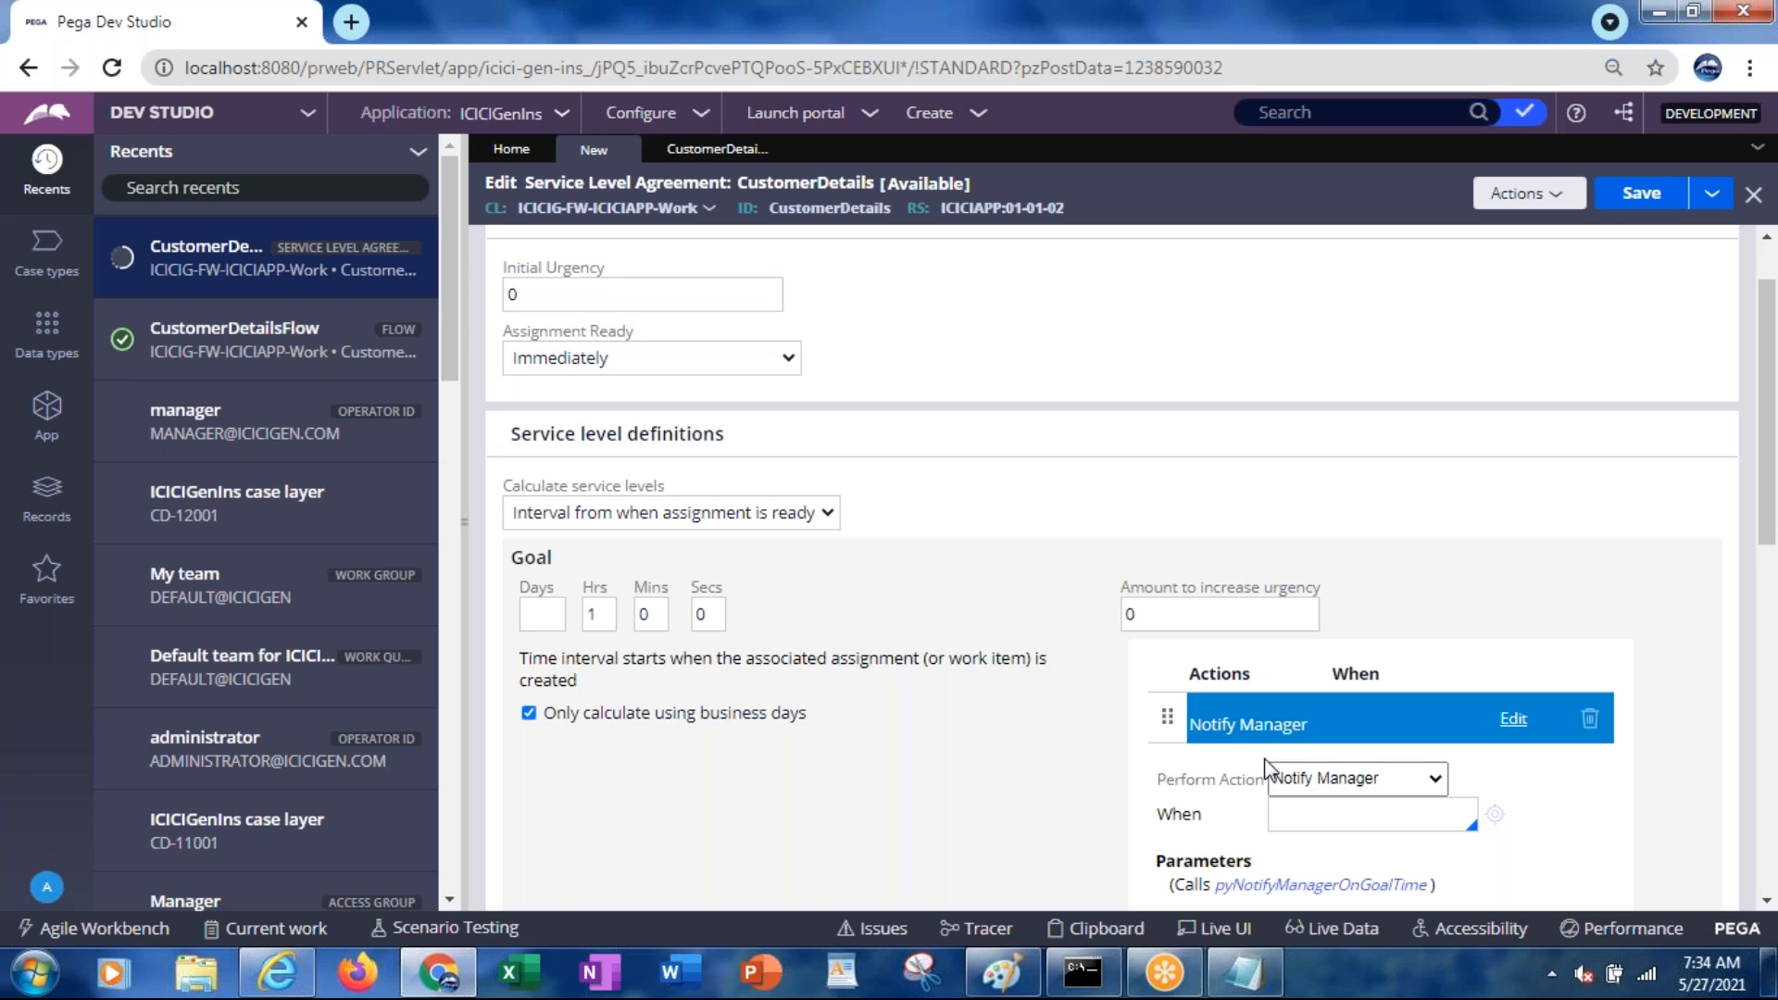
{"action": "left_click", "coordinate": [191, 760]}
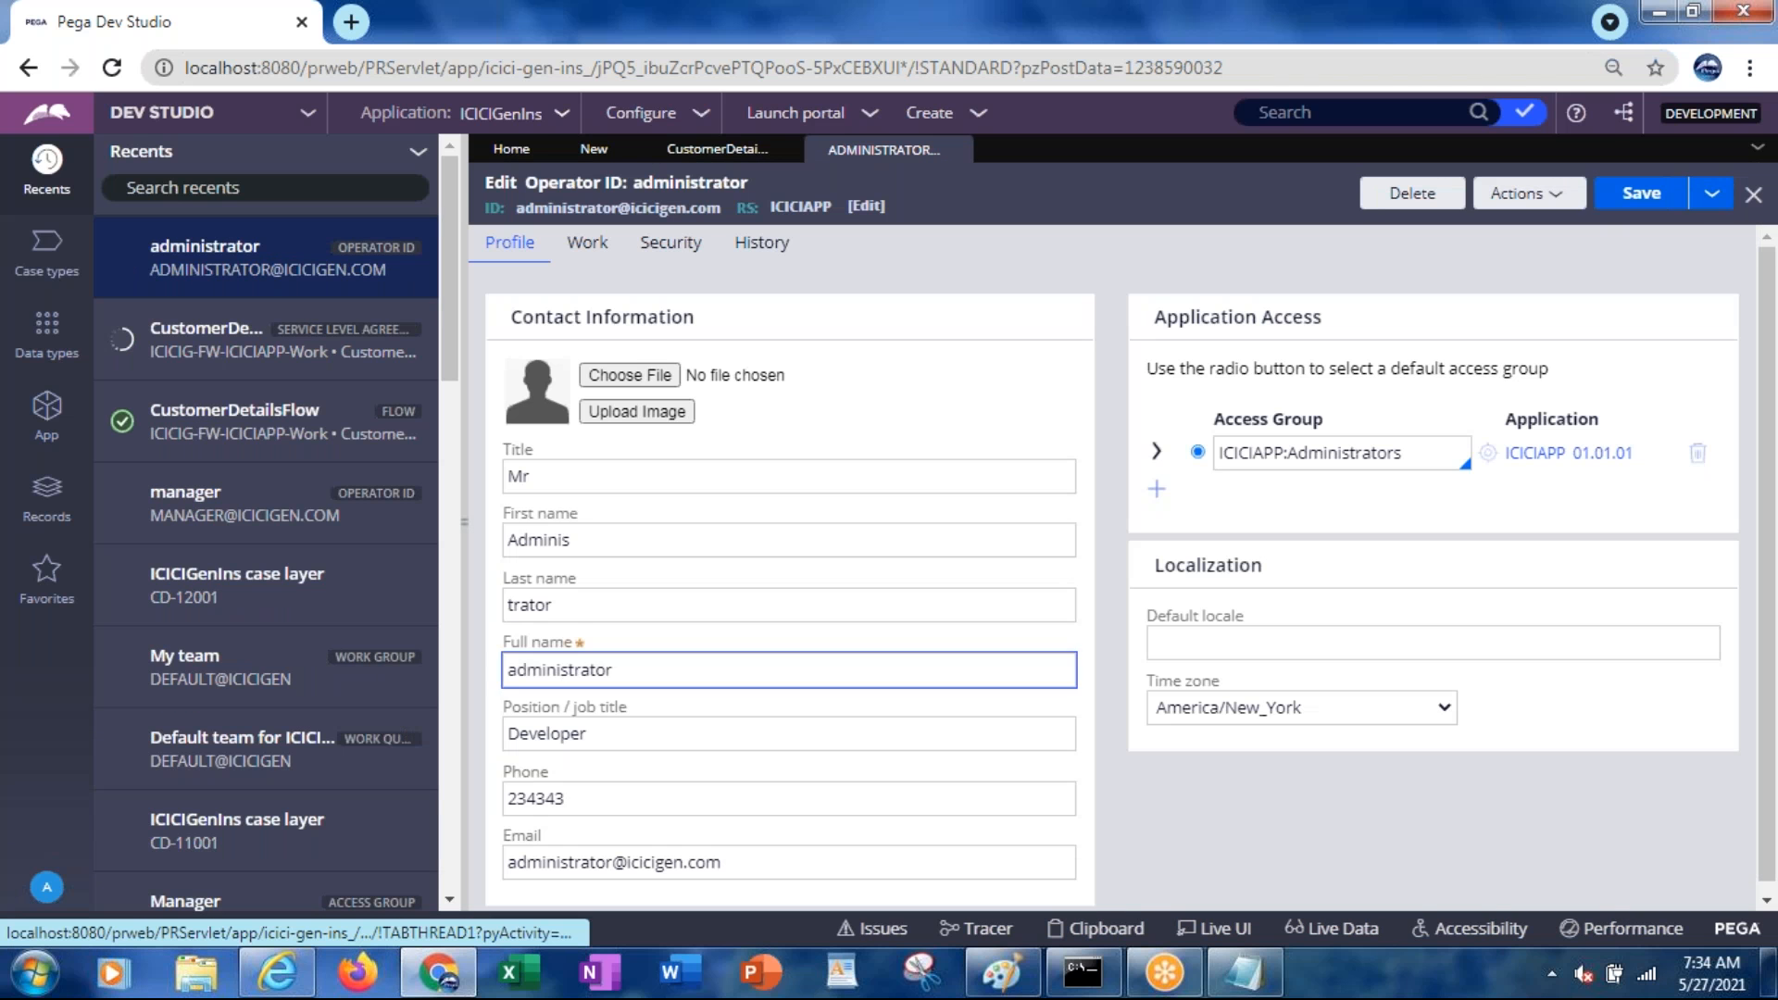
{"action": "left_click", "coordinate": [575, 250]}
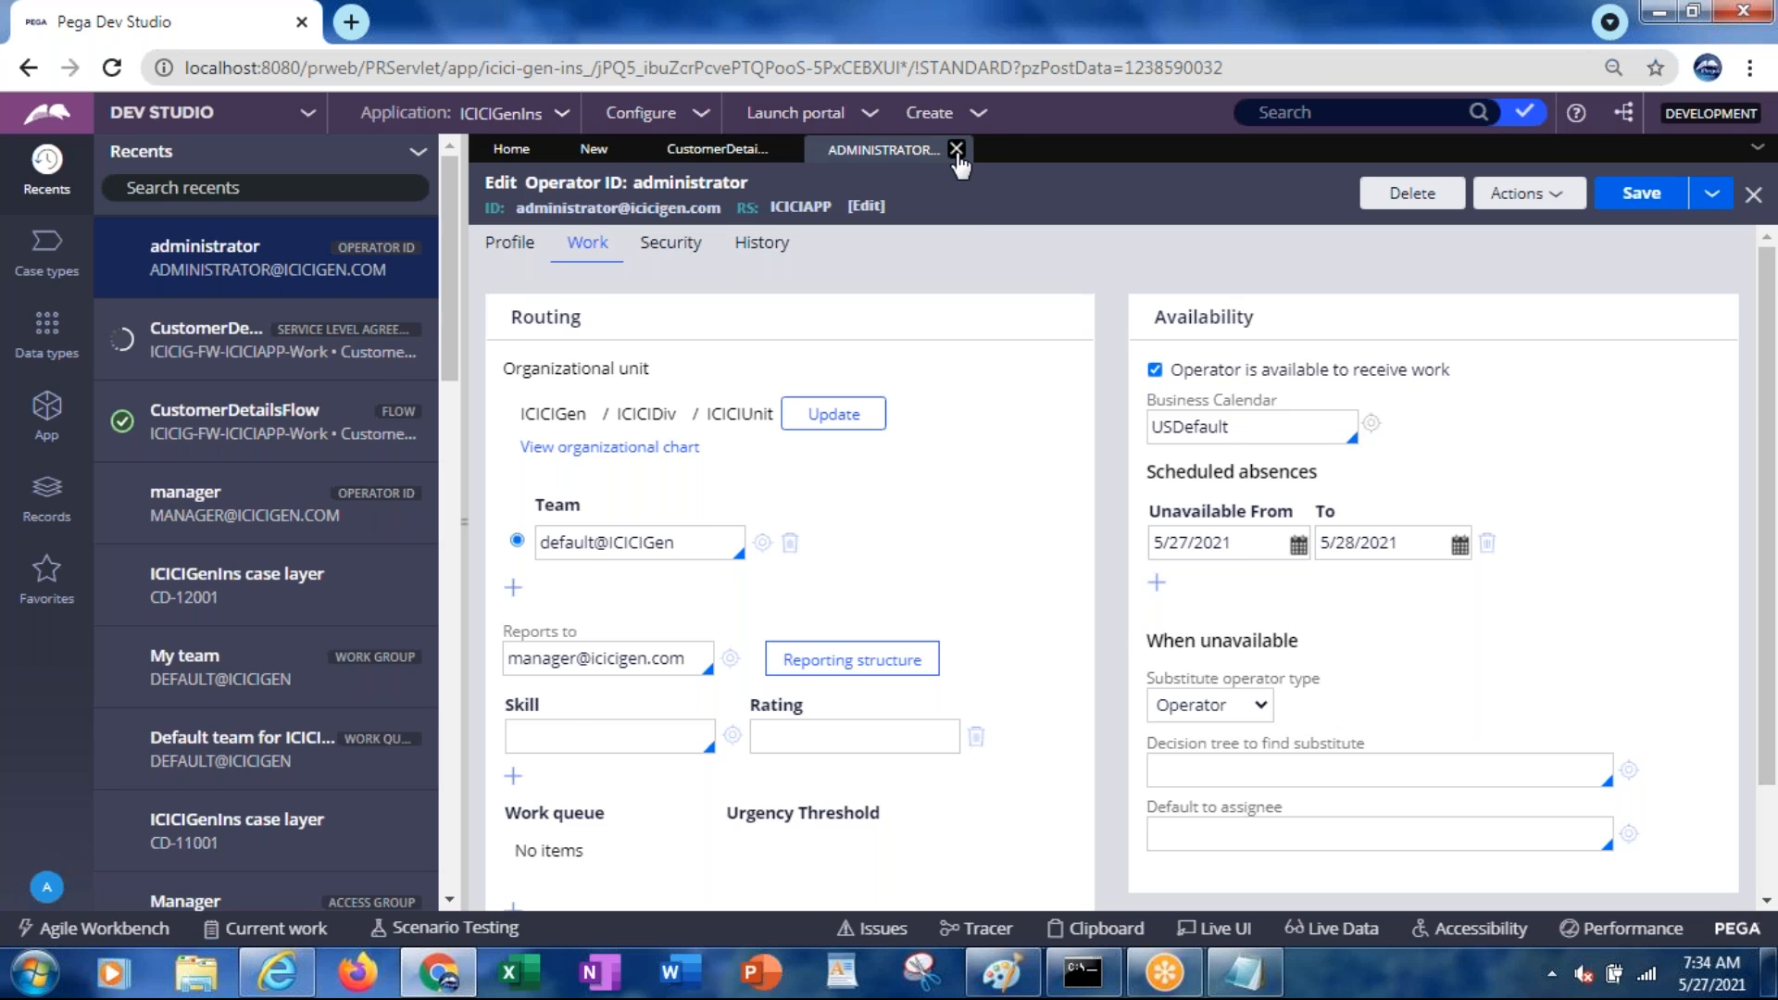
{"action": "left_click", "coordinate": [957, 151]}
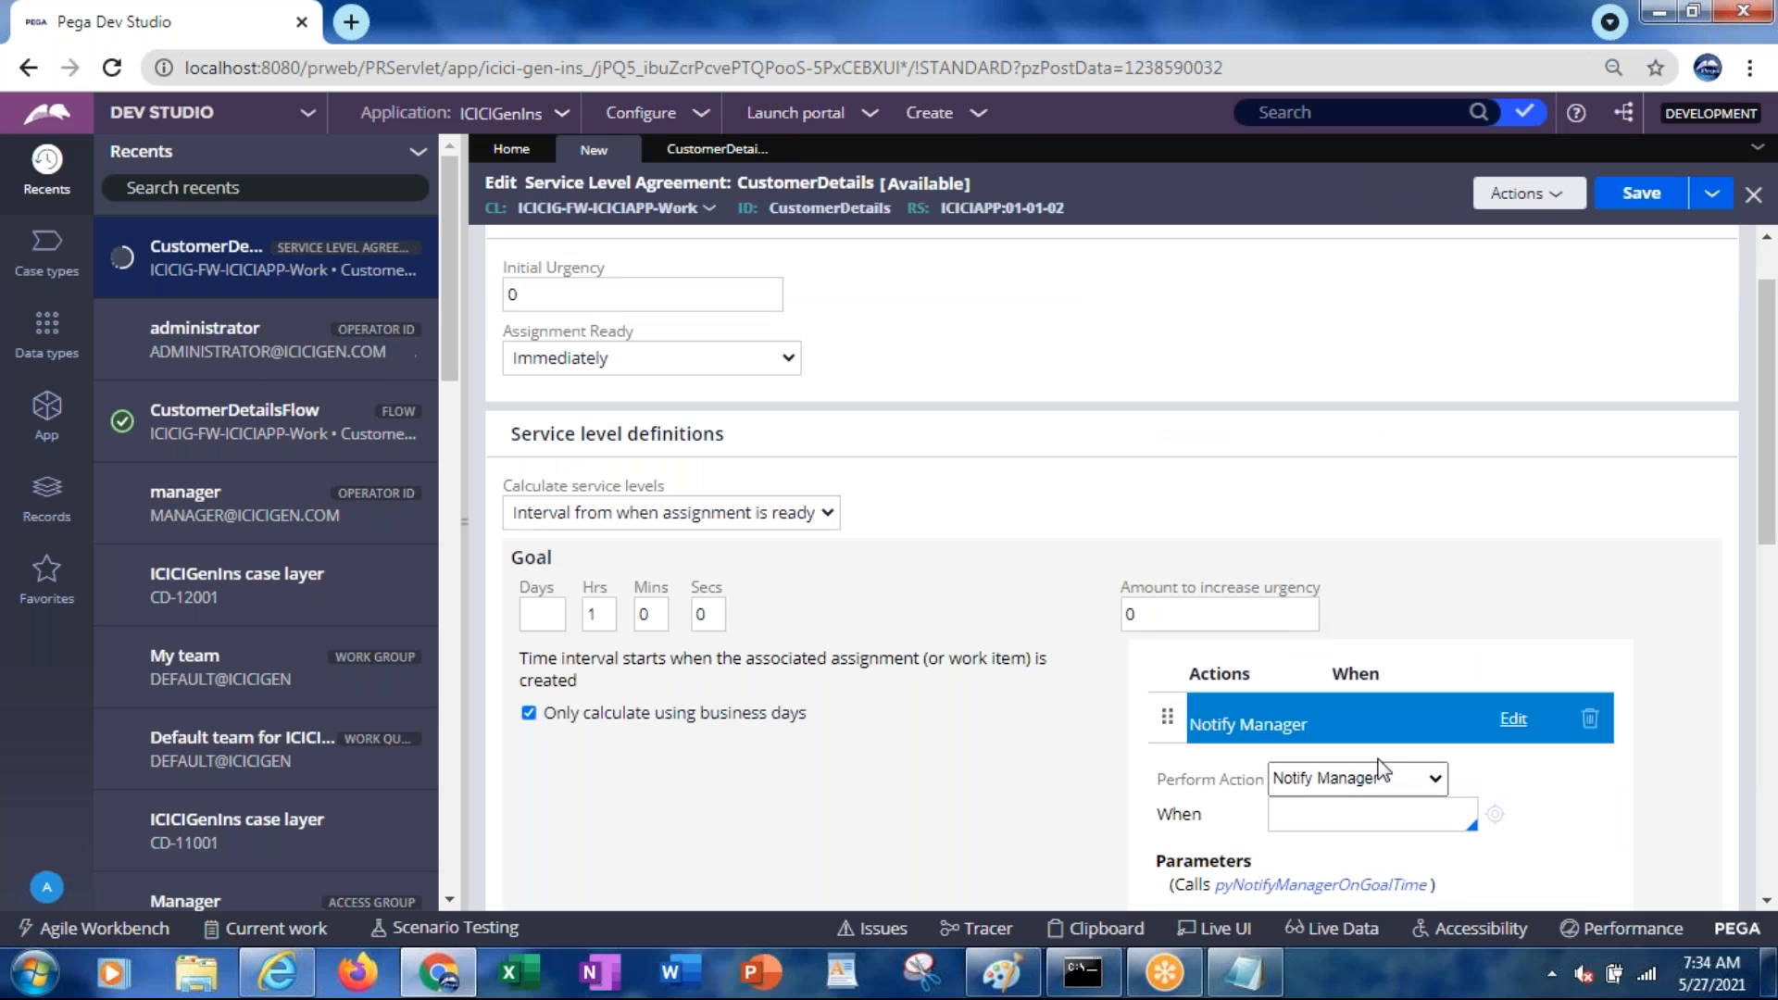
Try Notify Party and Notify Assignee as the goal action, settling on Transfer
{"action": "left_click", "coordinate": [1317, 784]}
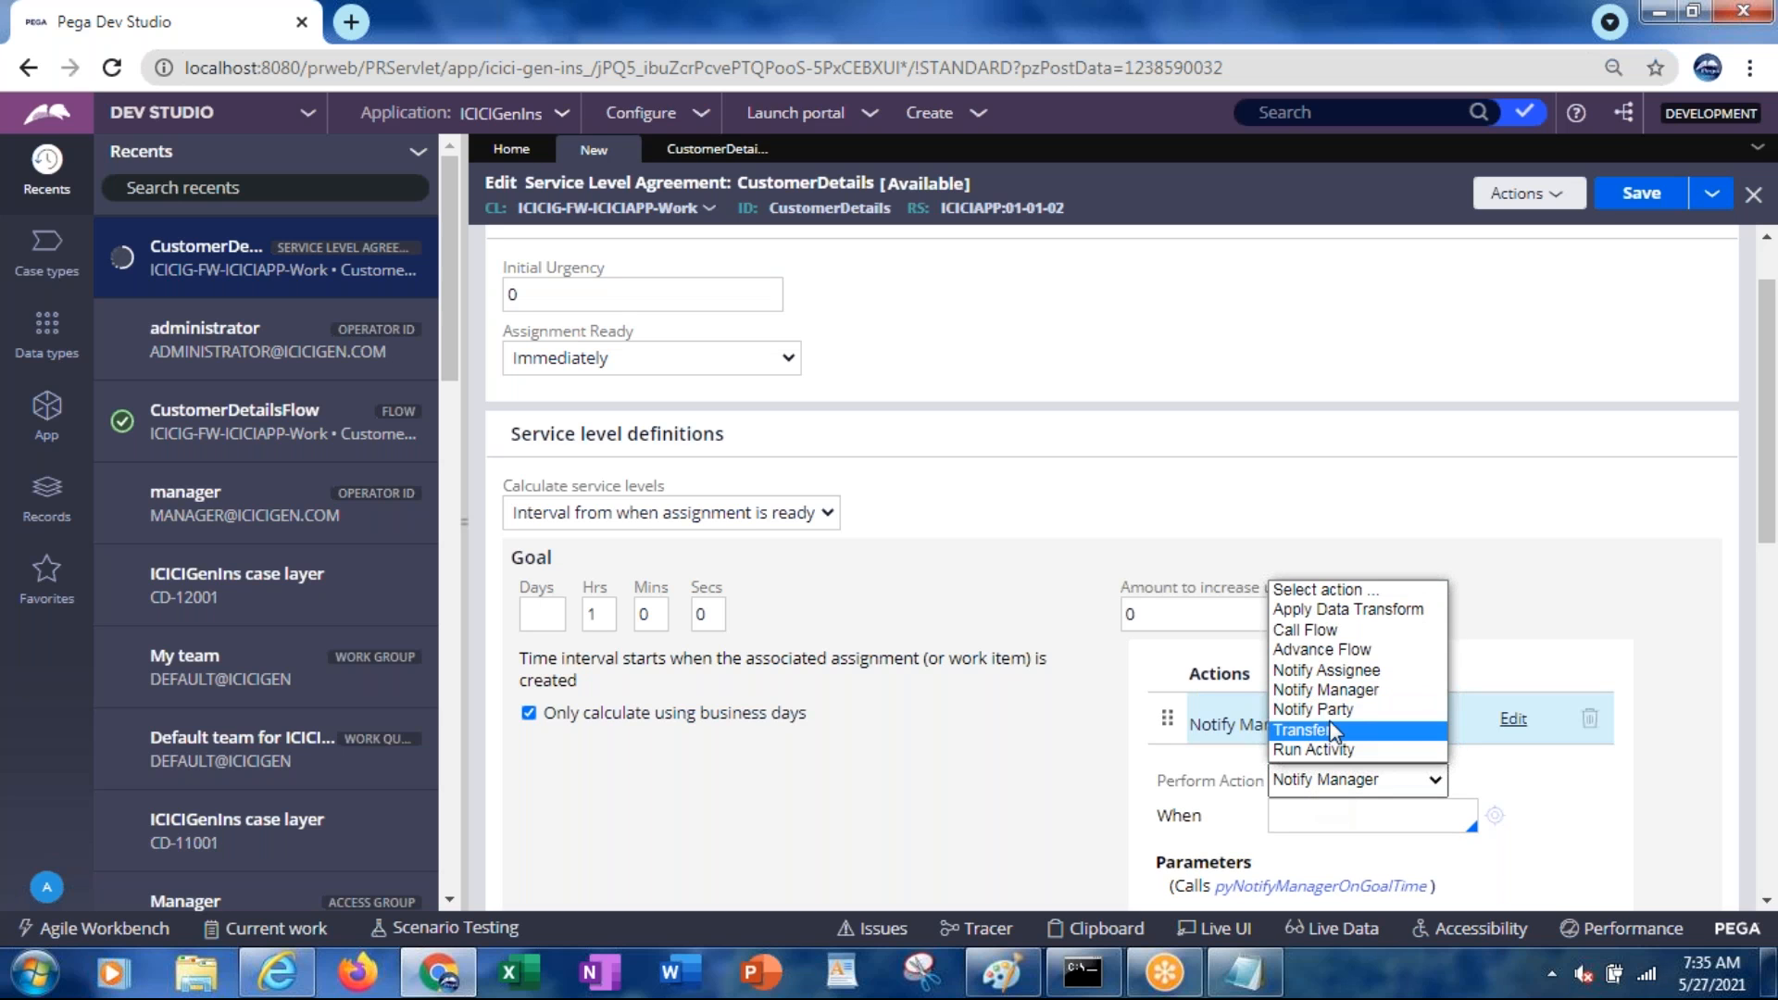
{"action": "left_click", "coordinate": [1317, 710]}
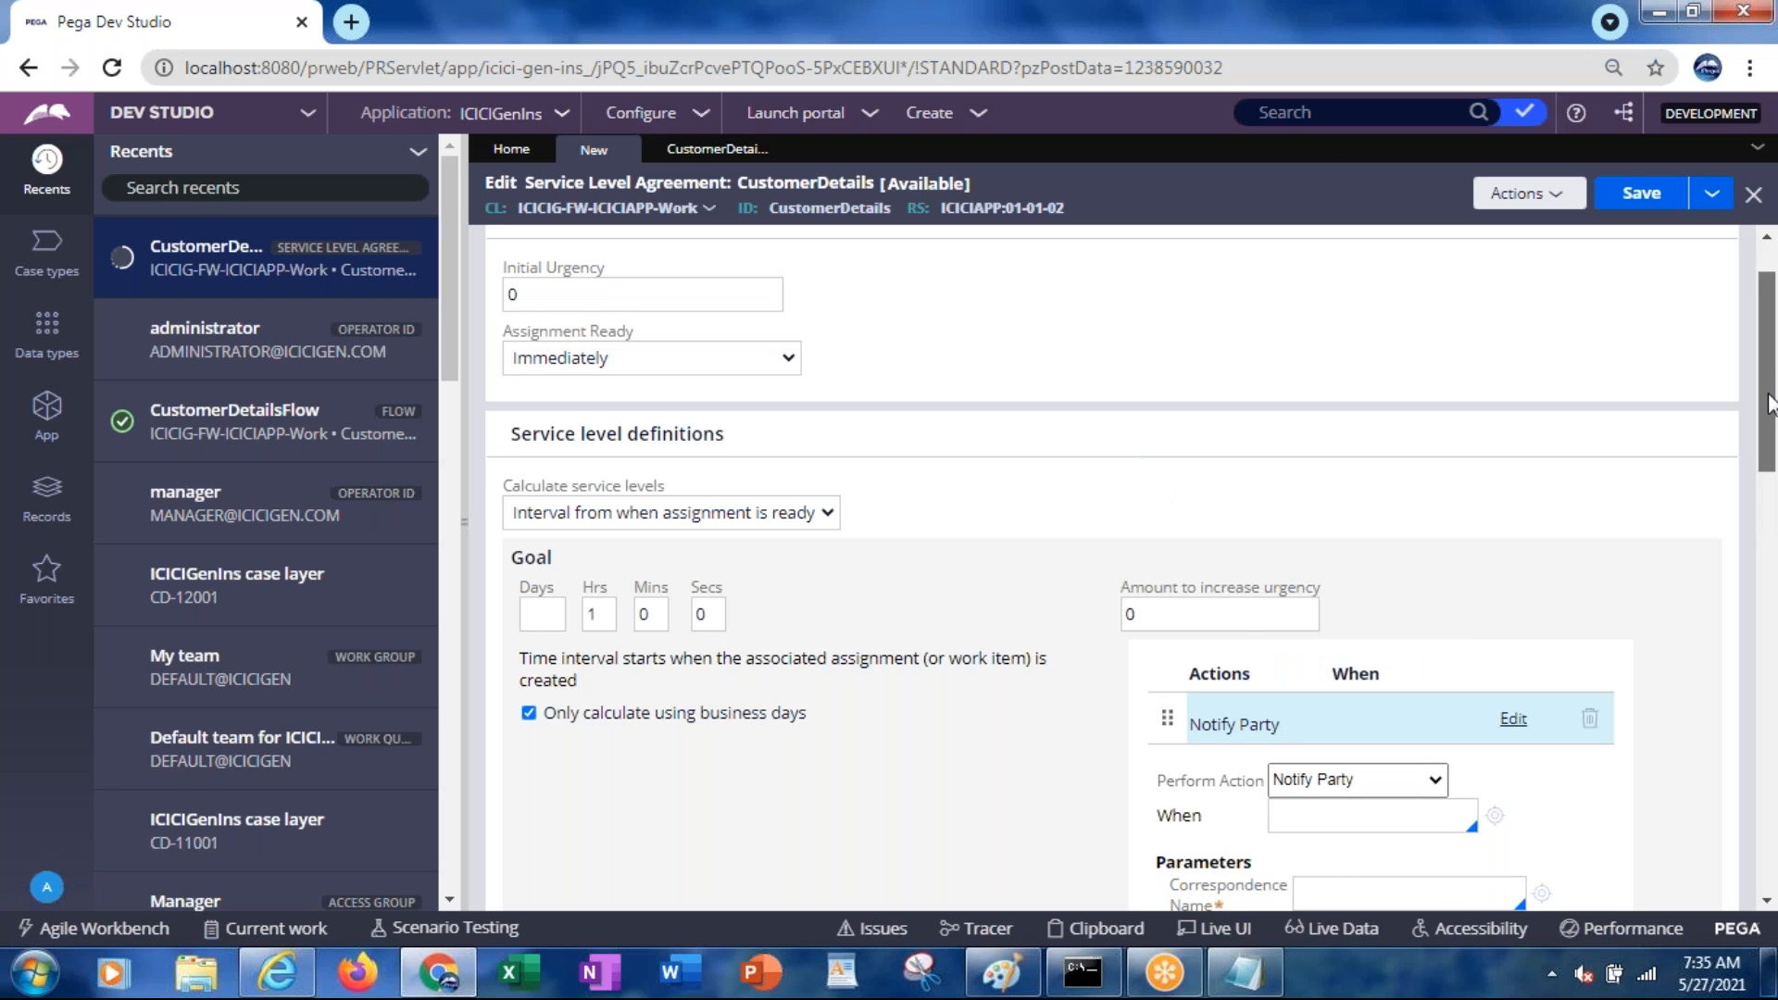
{"action": "scroll", "coordinate": [1769, 404], "scroll_direction": "down", "scroll_amount": 3}
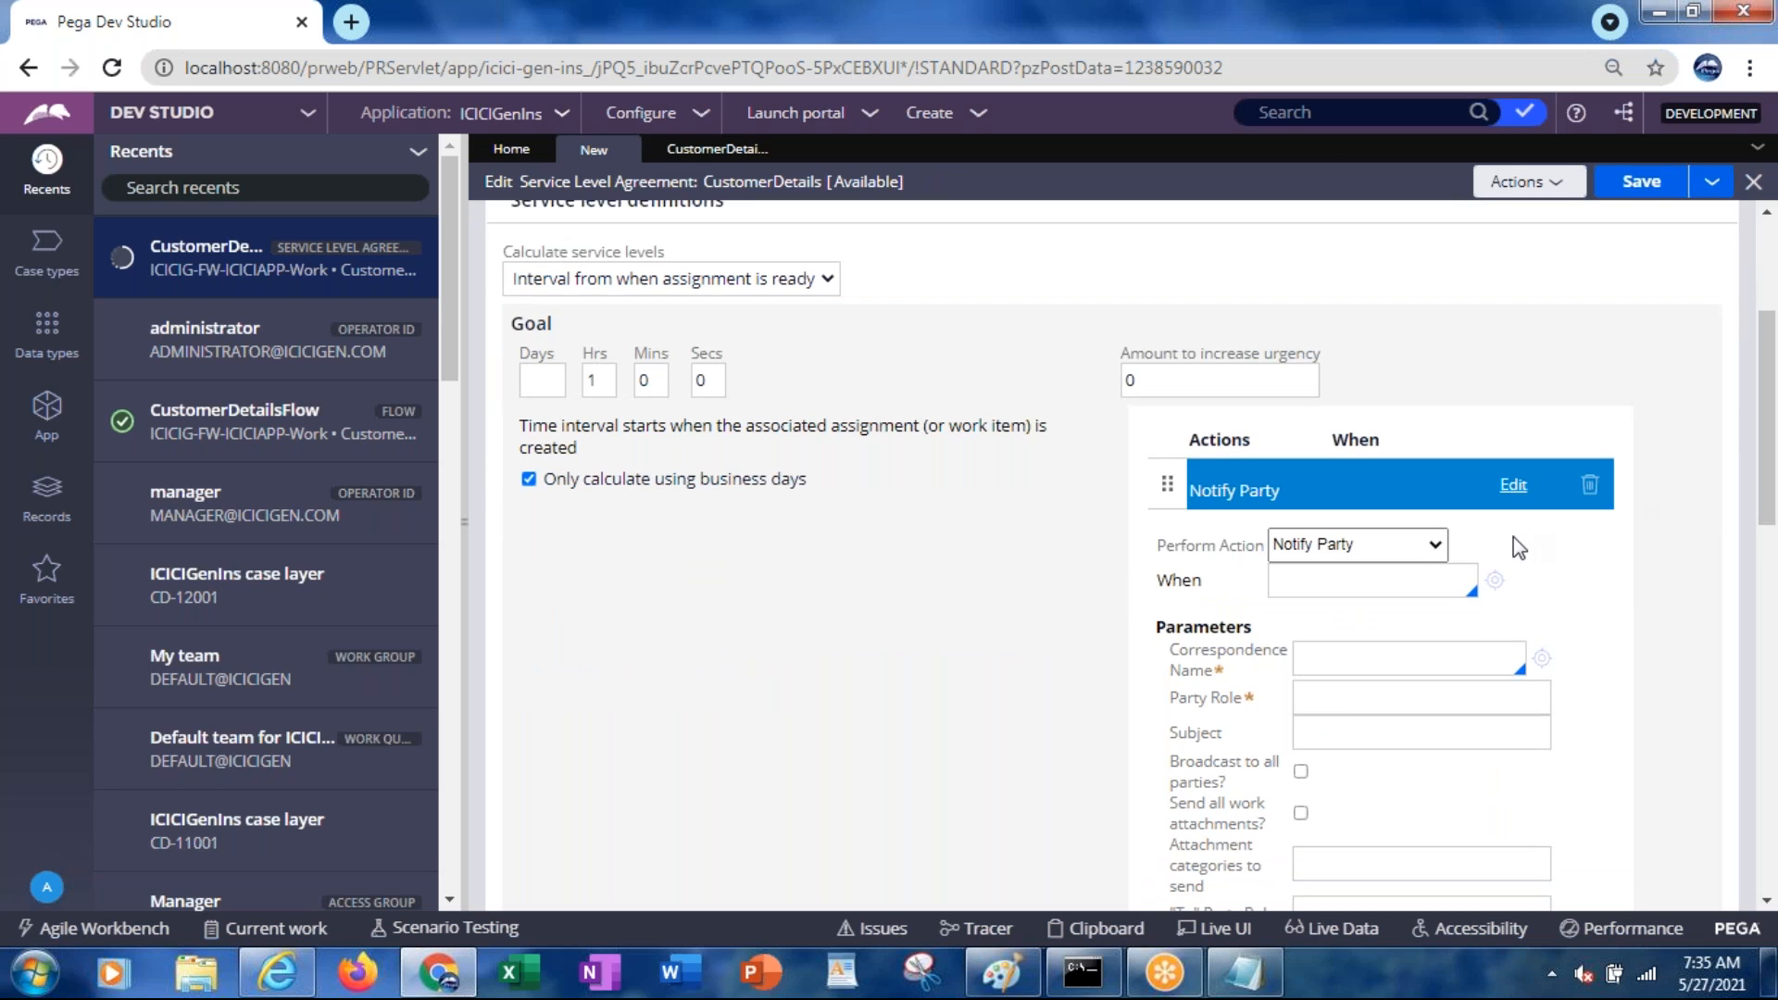
{"action": "left_click", "coordinate": [1299, 553]}
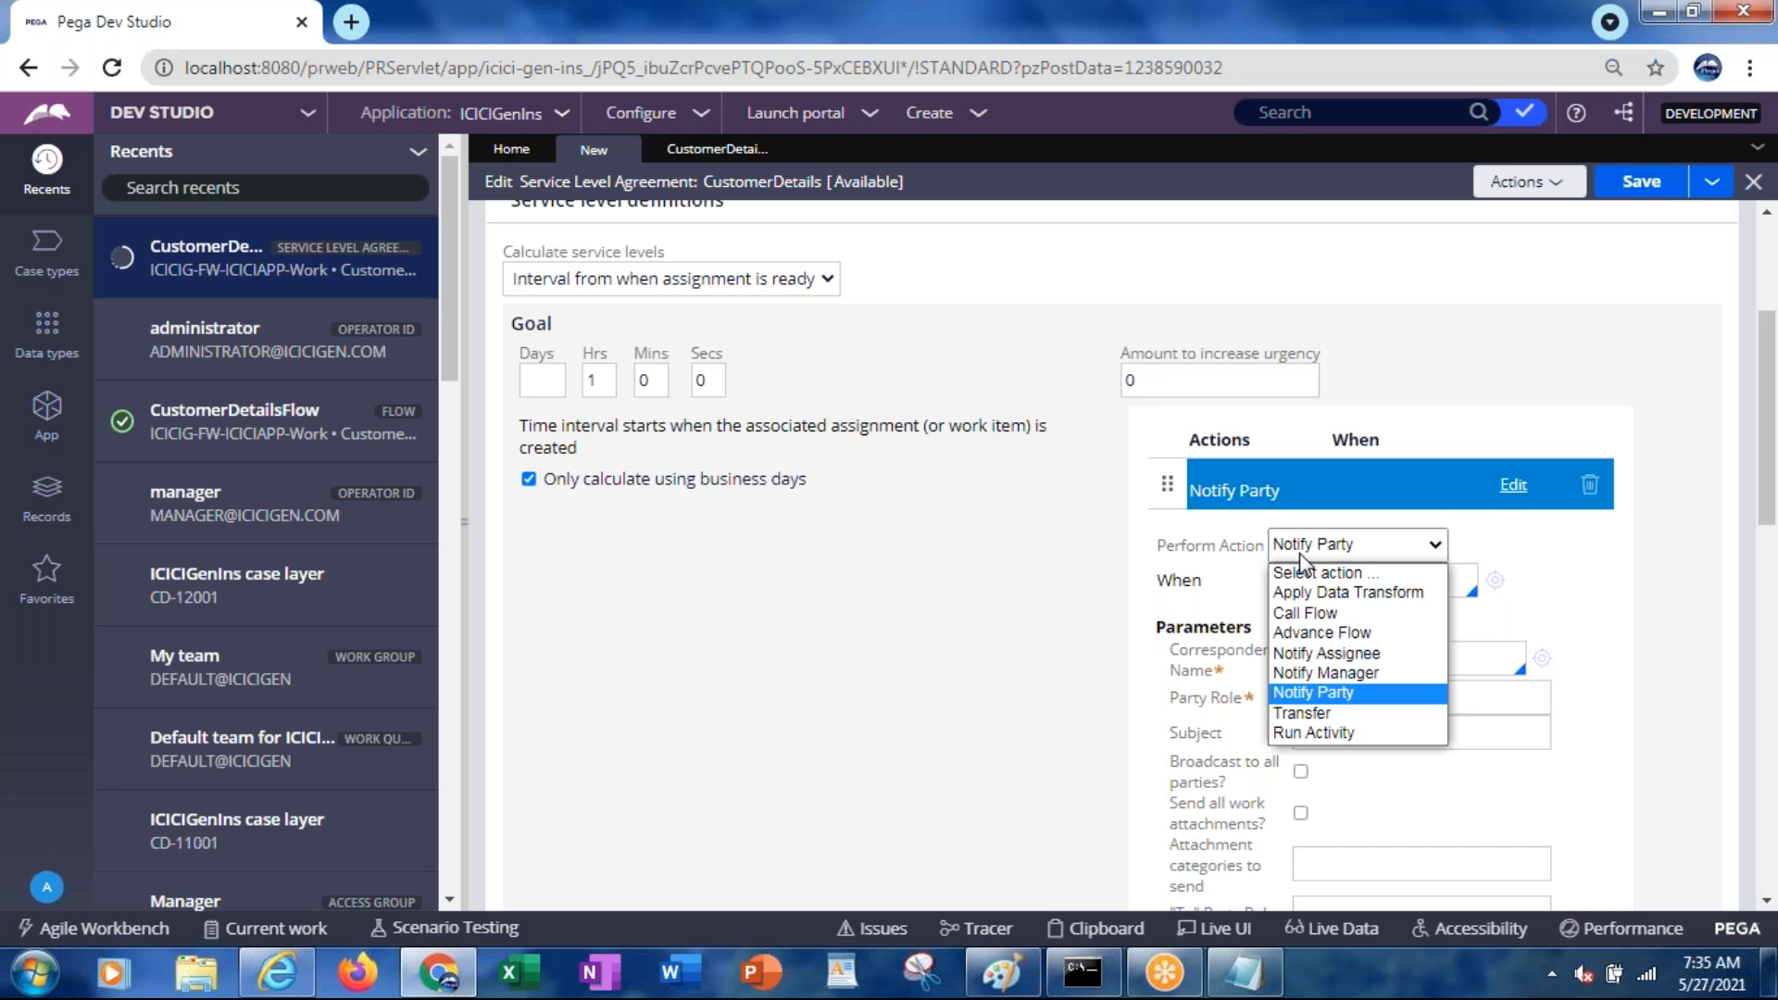
{"action": "left_click", "coordinate": [1343, 656]}
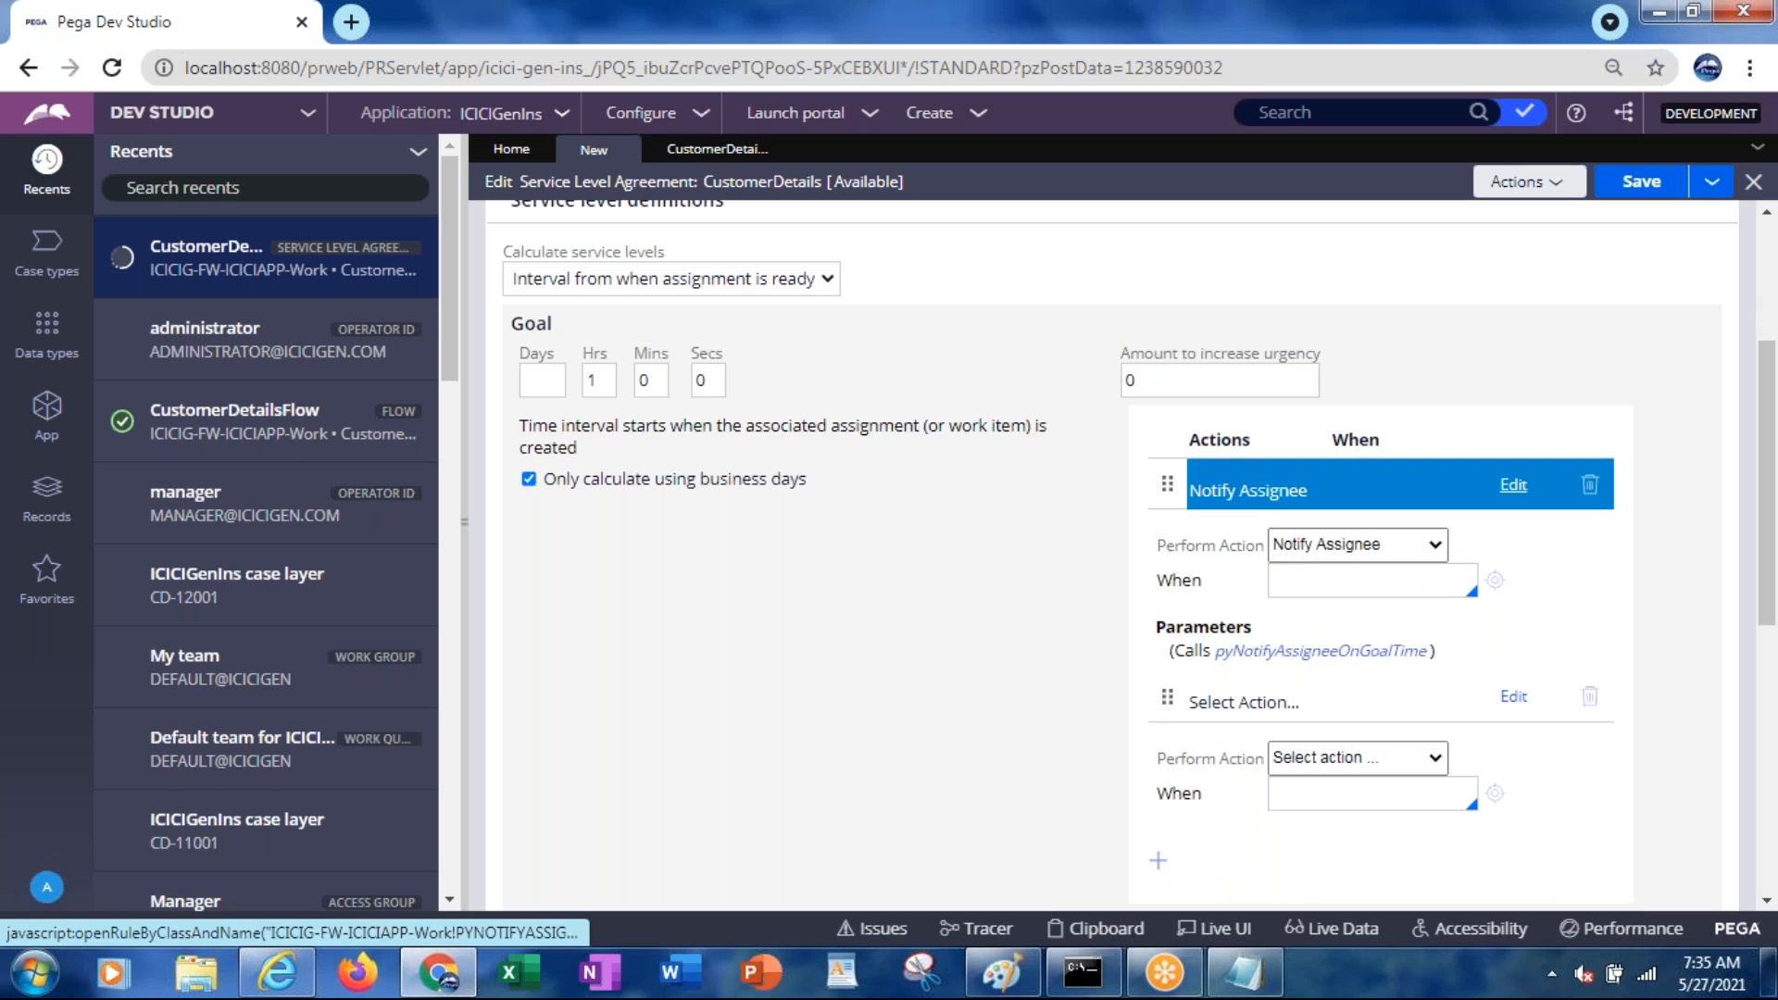
{"action": "left_click", "coordinate": [1324, 709]}
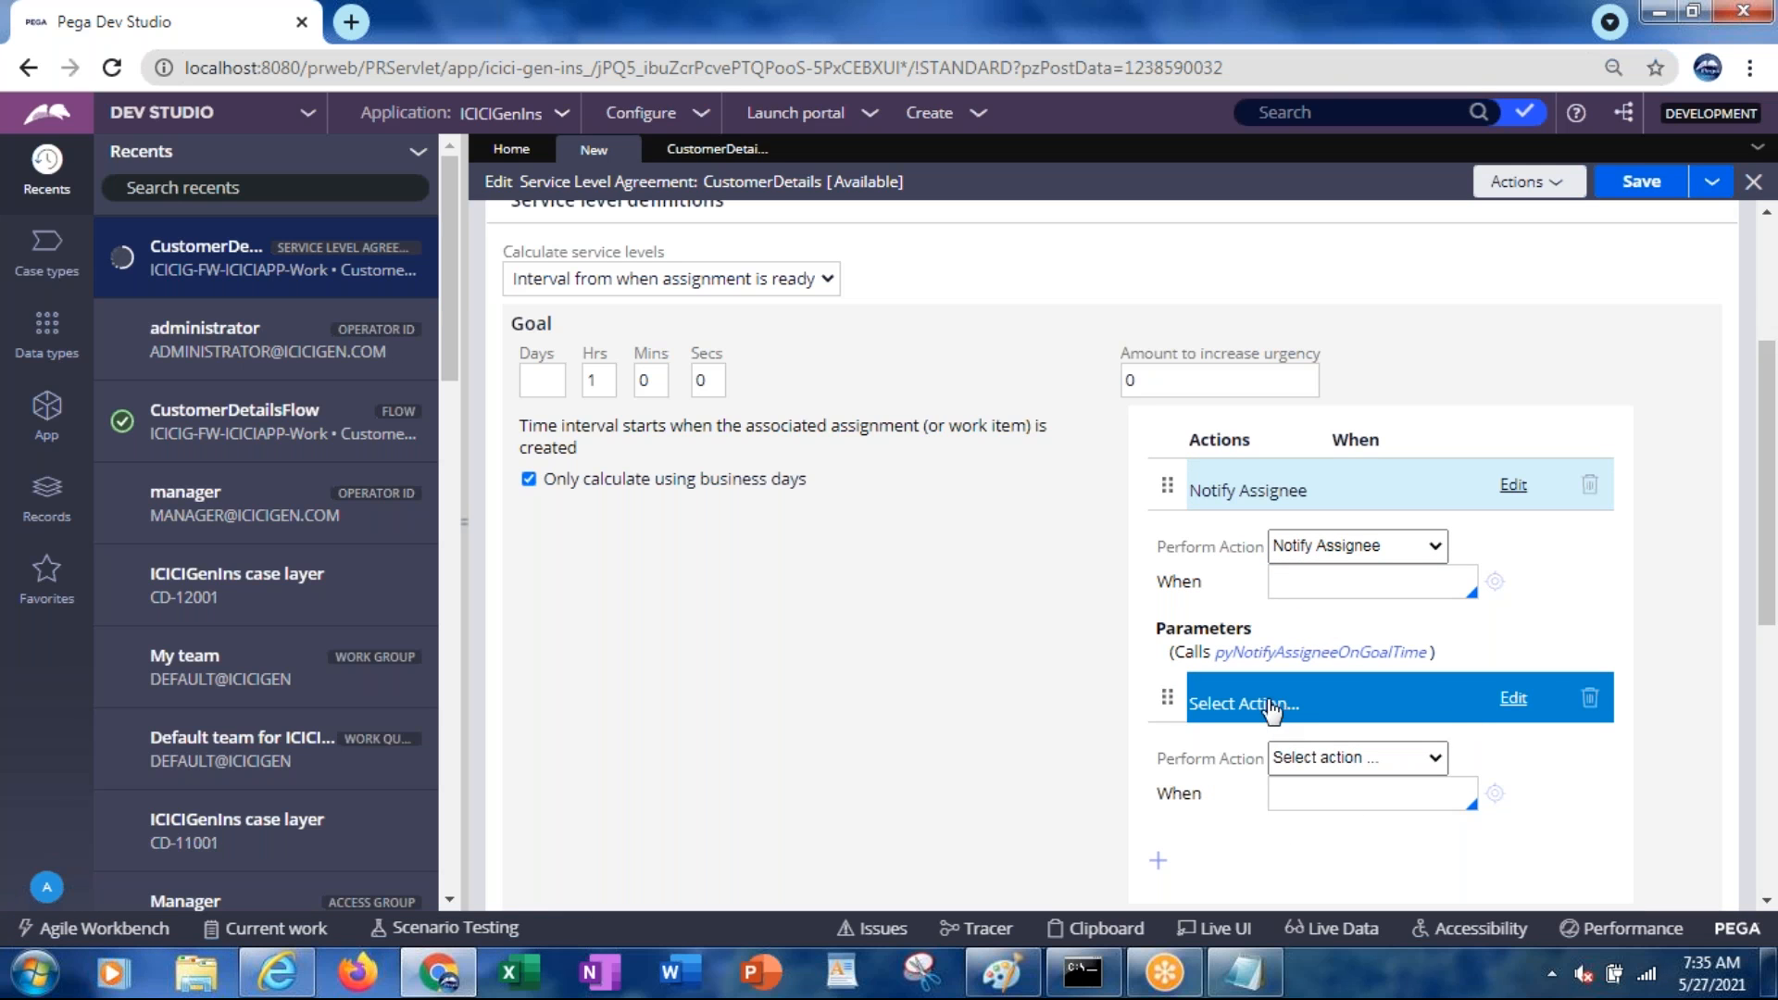
{"action": "left_click", "coordinate": [1306, 549]}
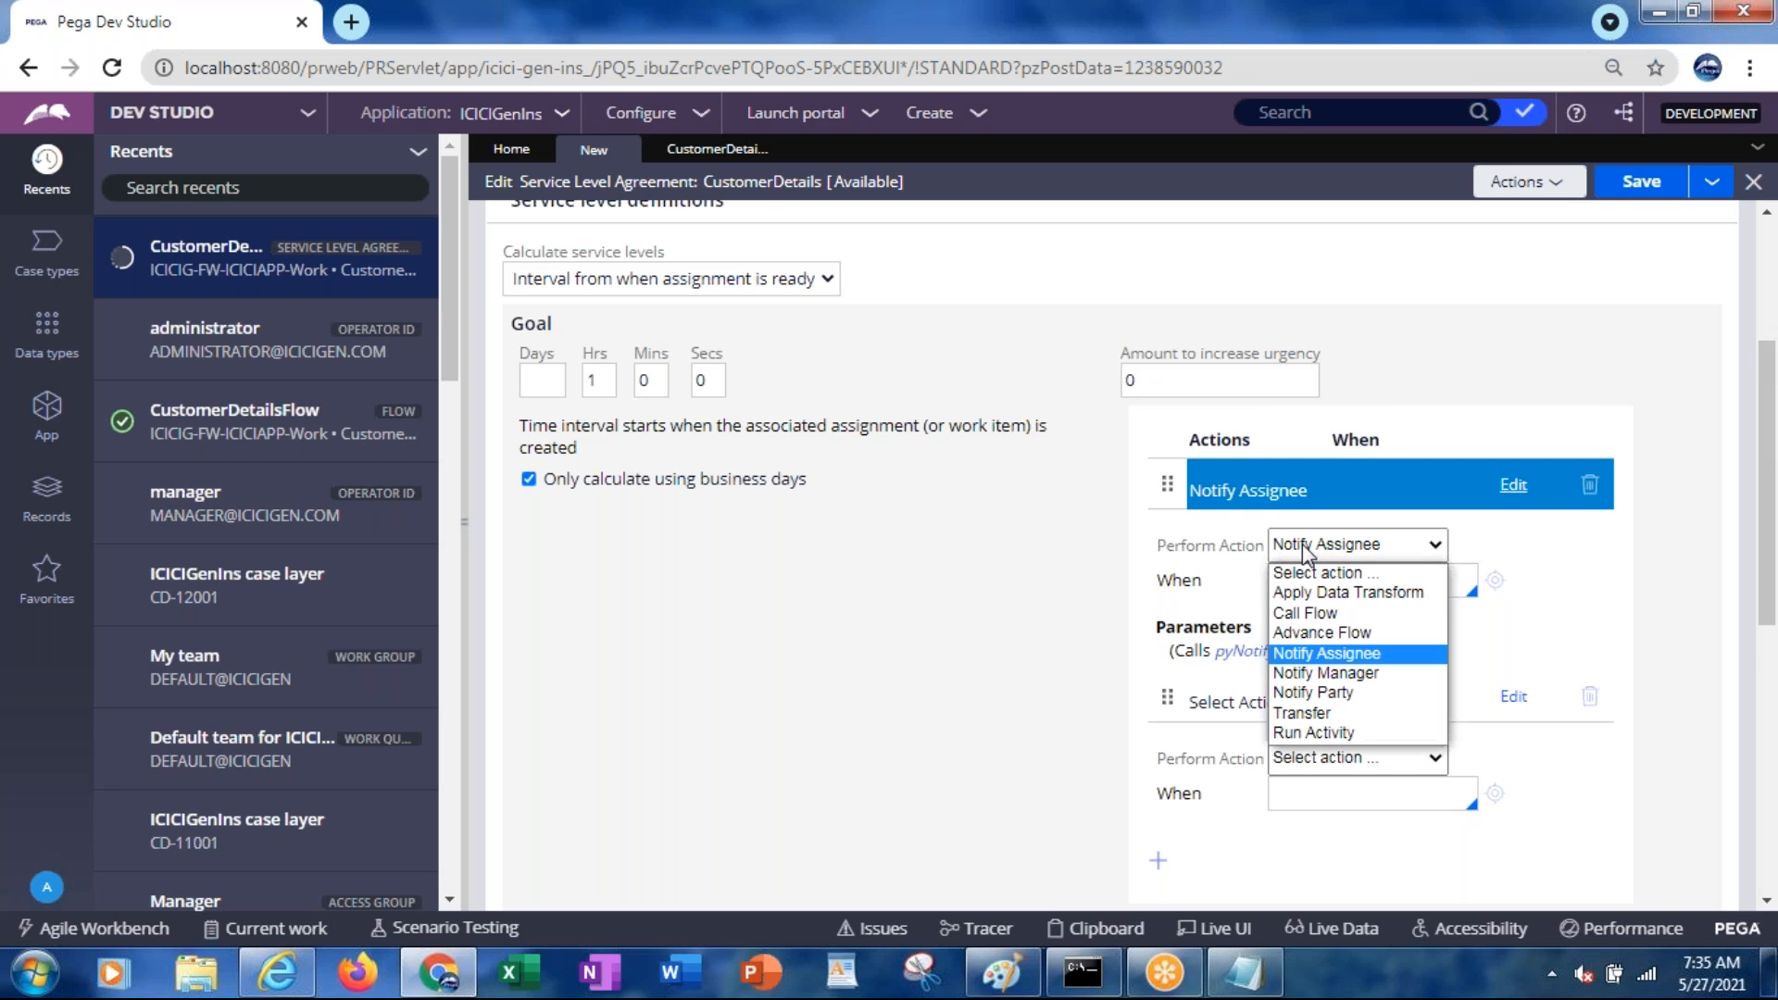
{"action": "left_click", "coordinate": [1304, 713]}
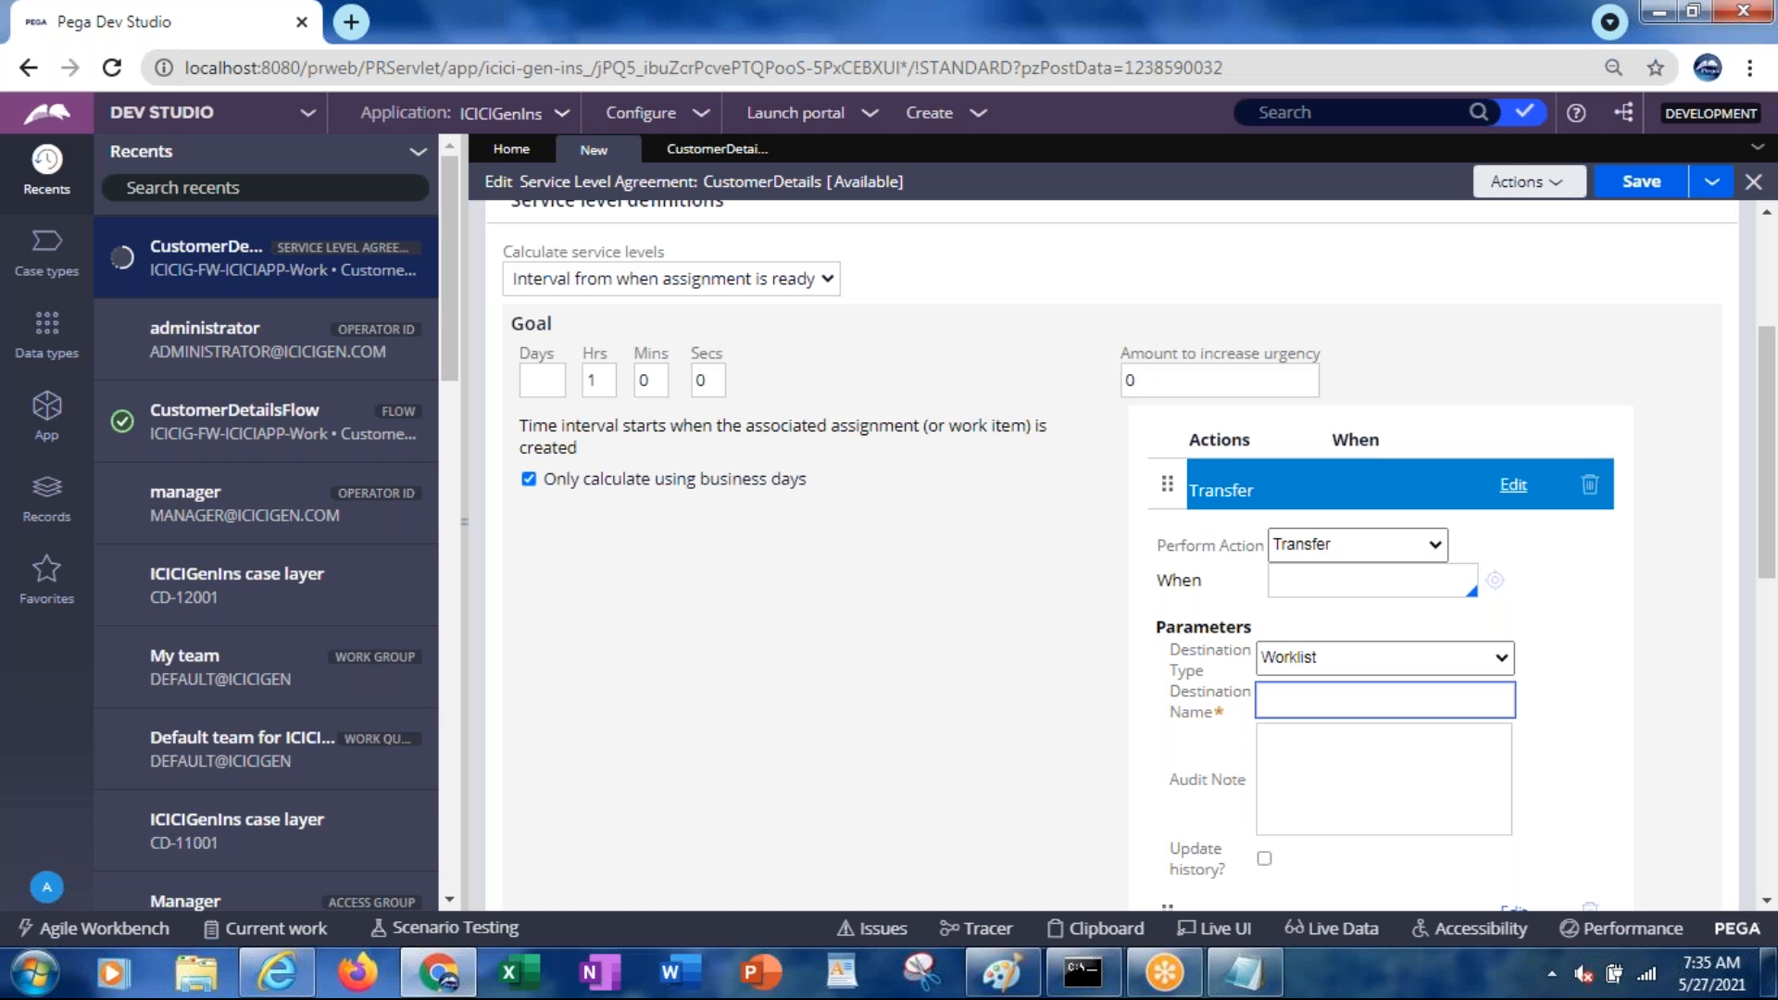
Keep Transfer with destination type Worklist after trying Work queue, then collapse its settings
{"action": "left_click", "coordinate": [1346, 553]}
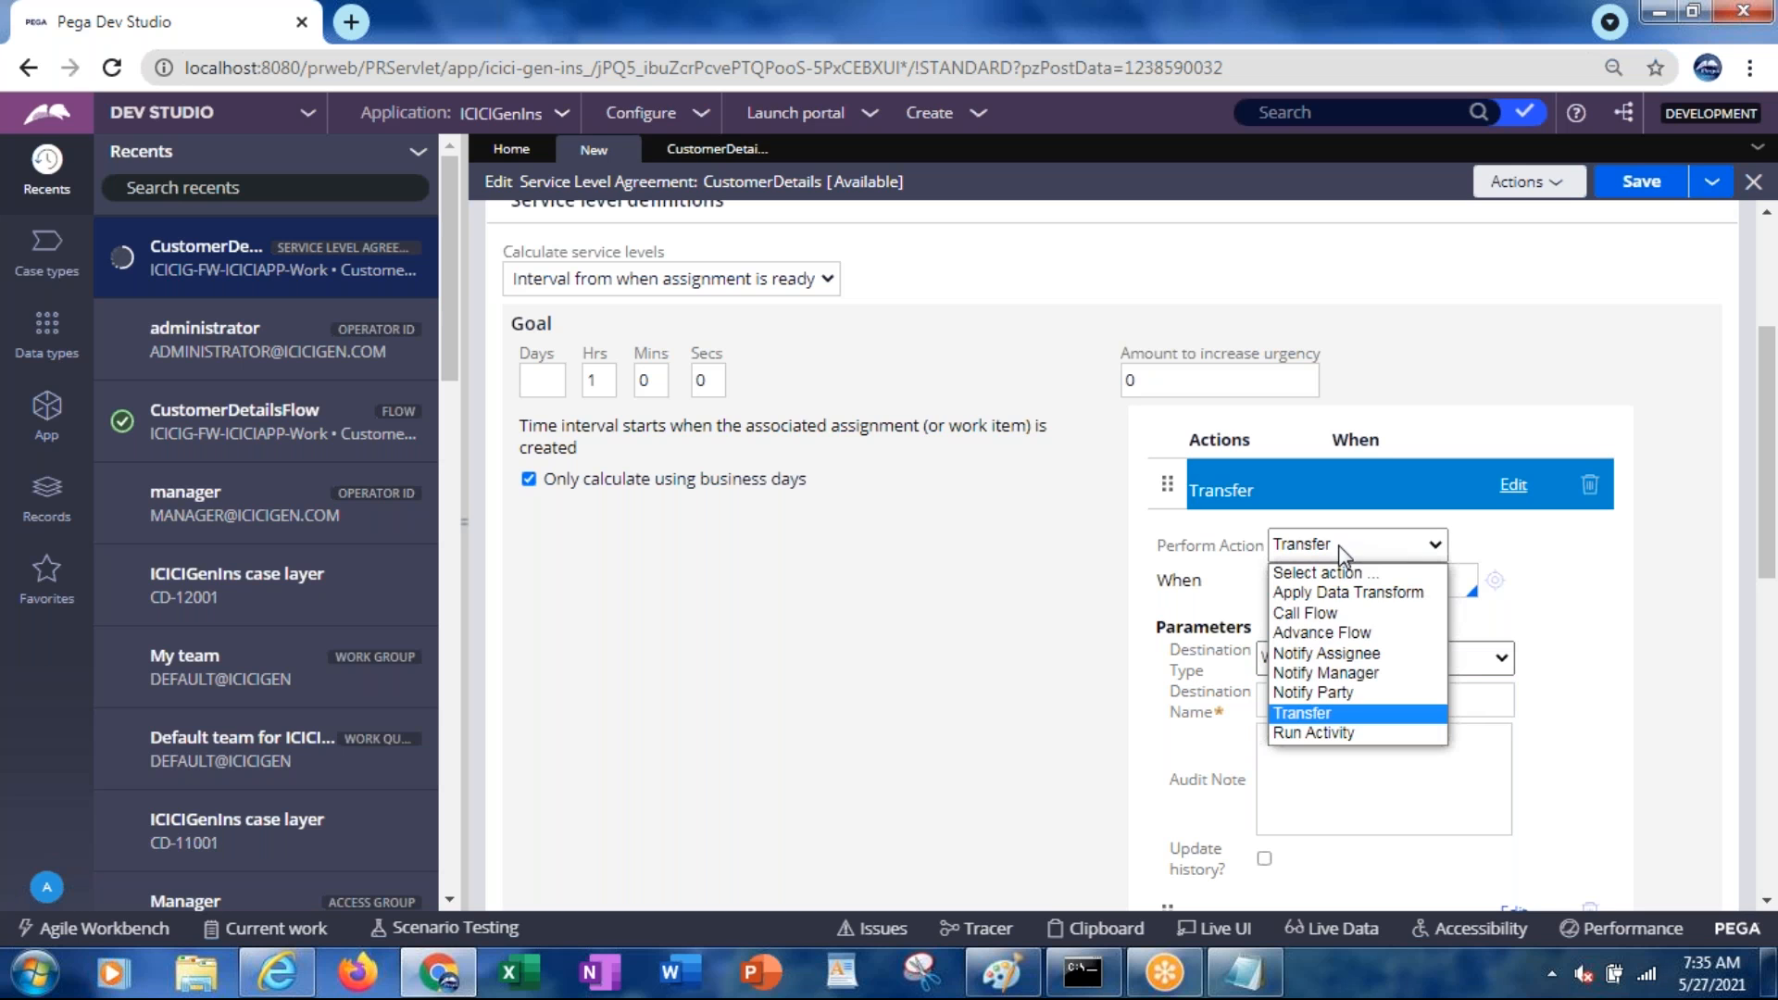
{"action": "left_click", "coordinate": [1304, 714]}
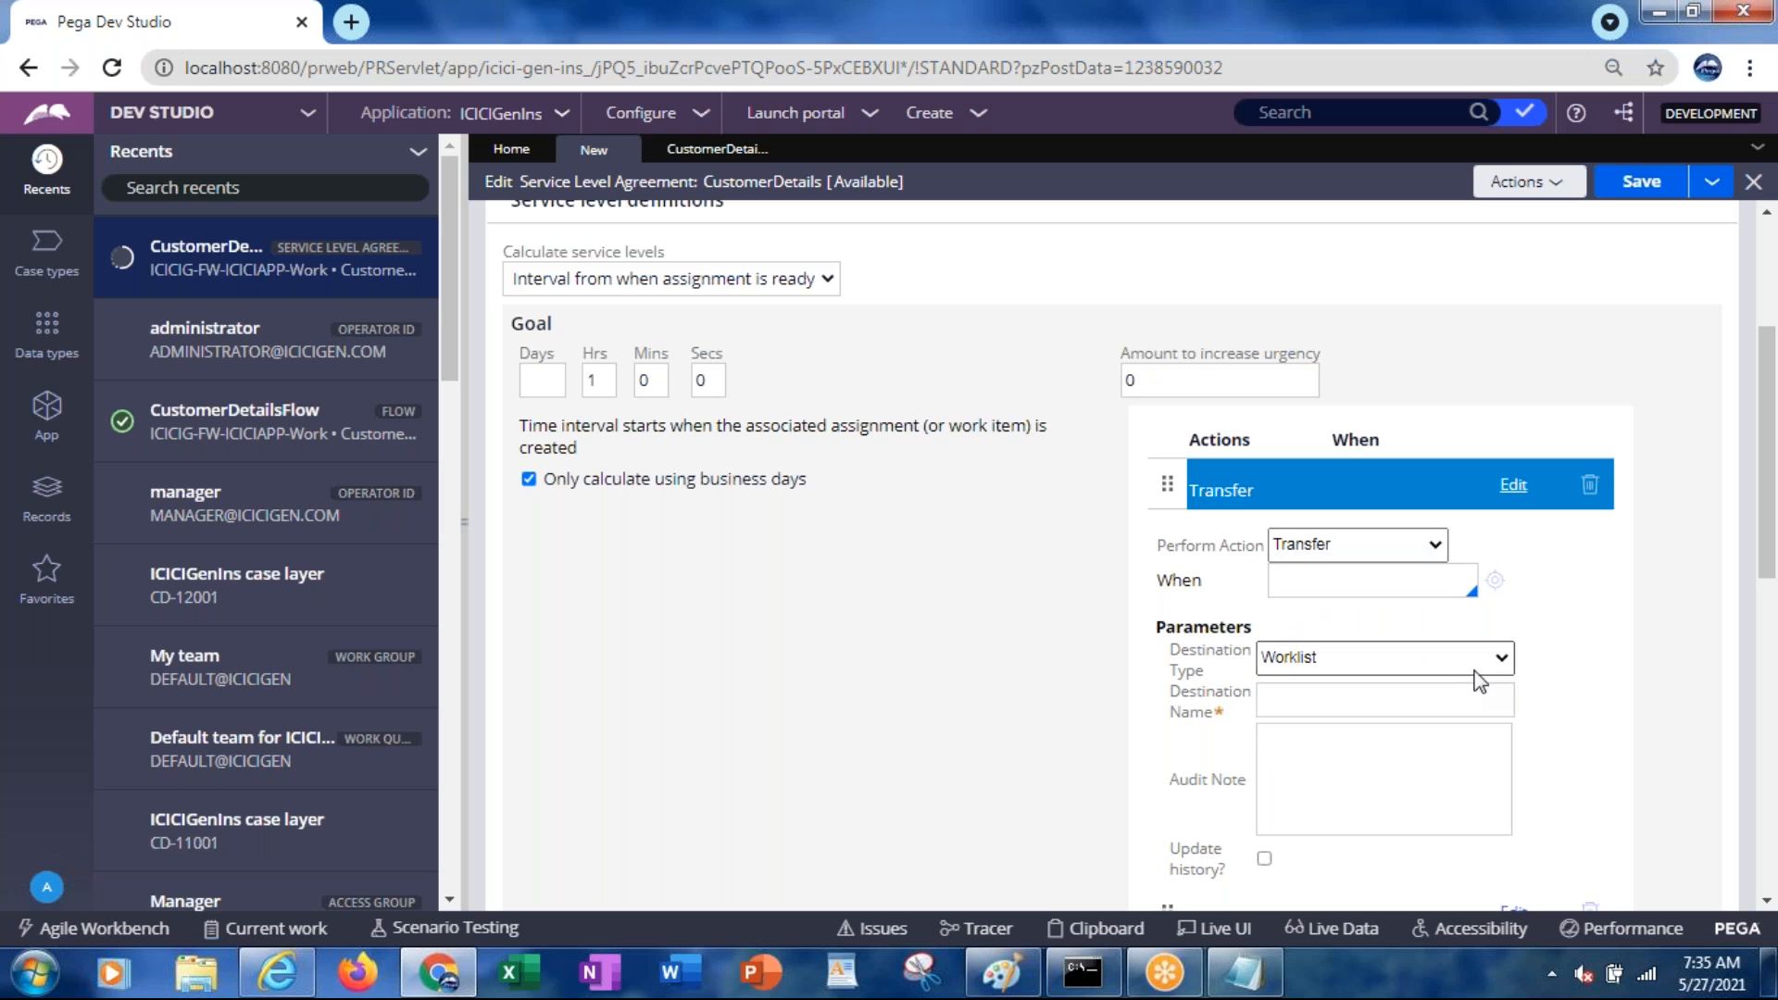
{"action": "left_click", "coordinate": [1353, 671]}
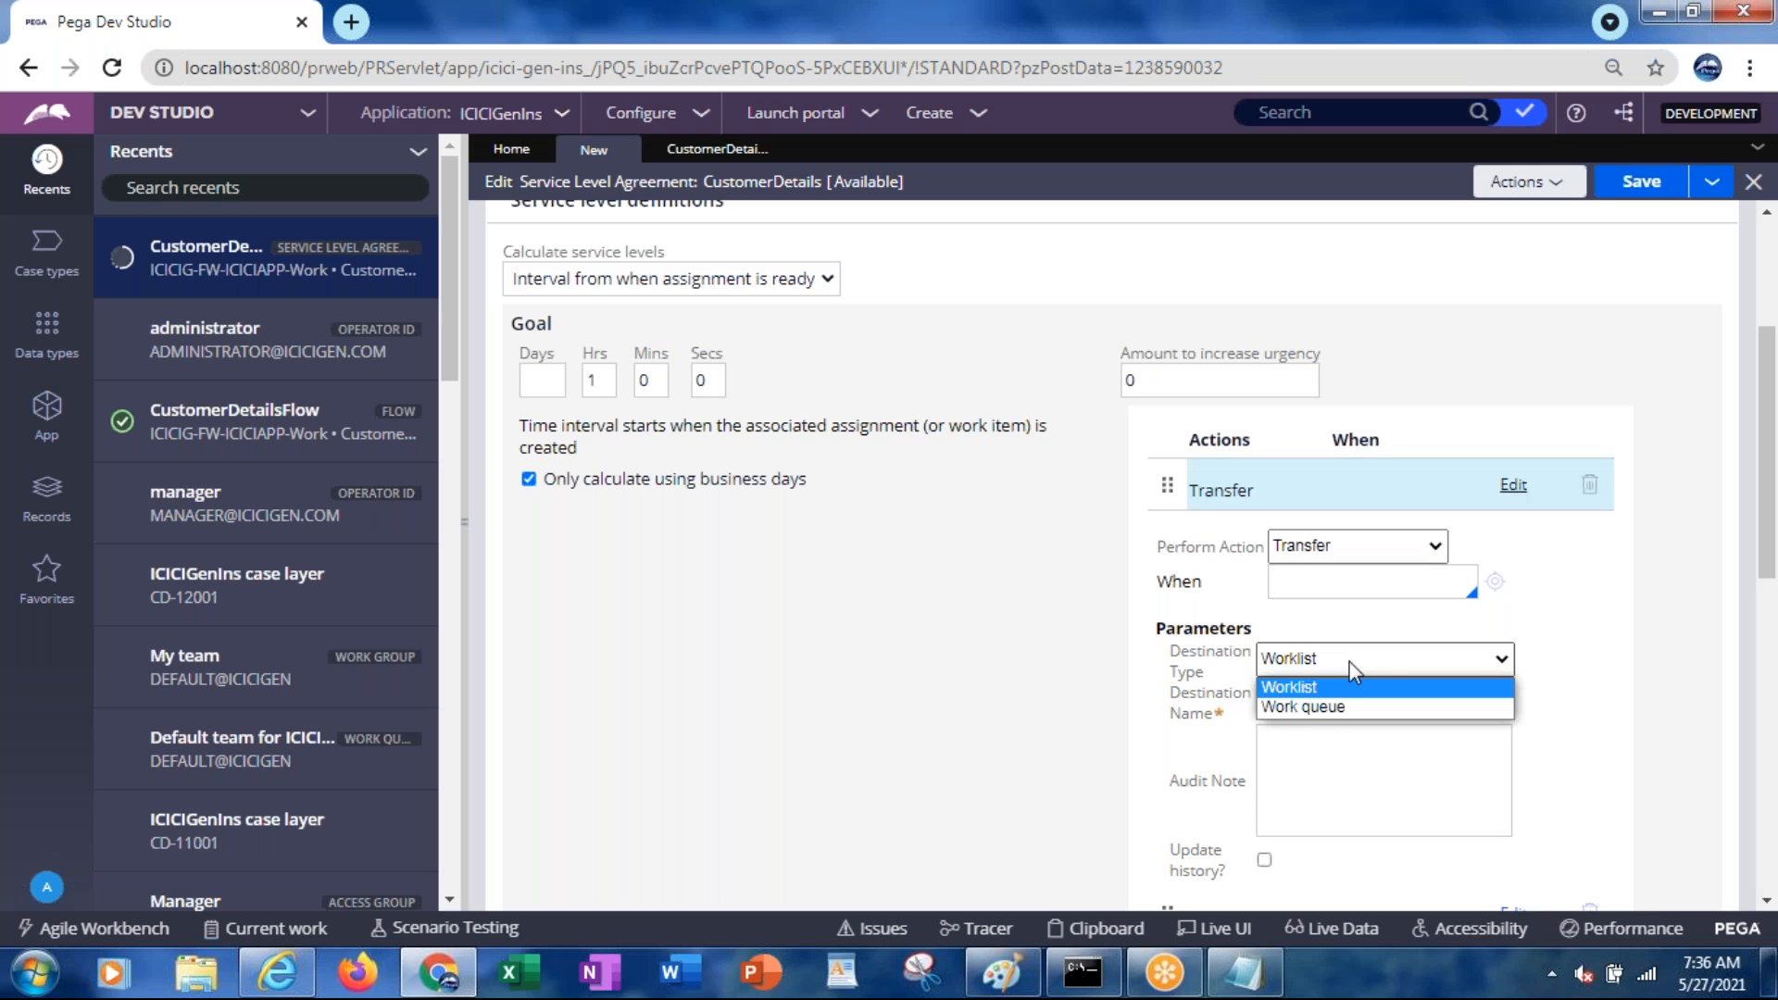
{"action": "left_click", "coordinate": [1304, 693]}
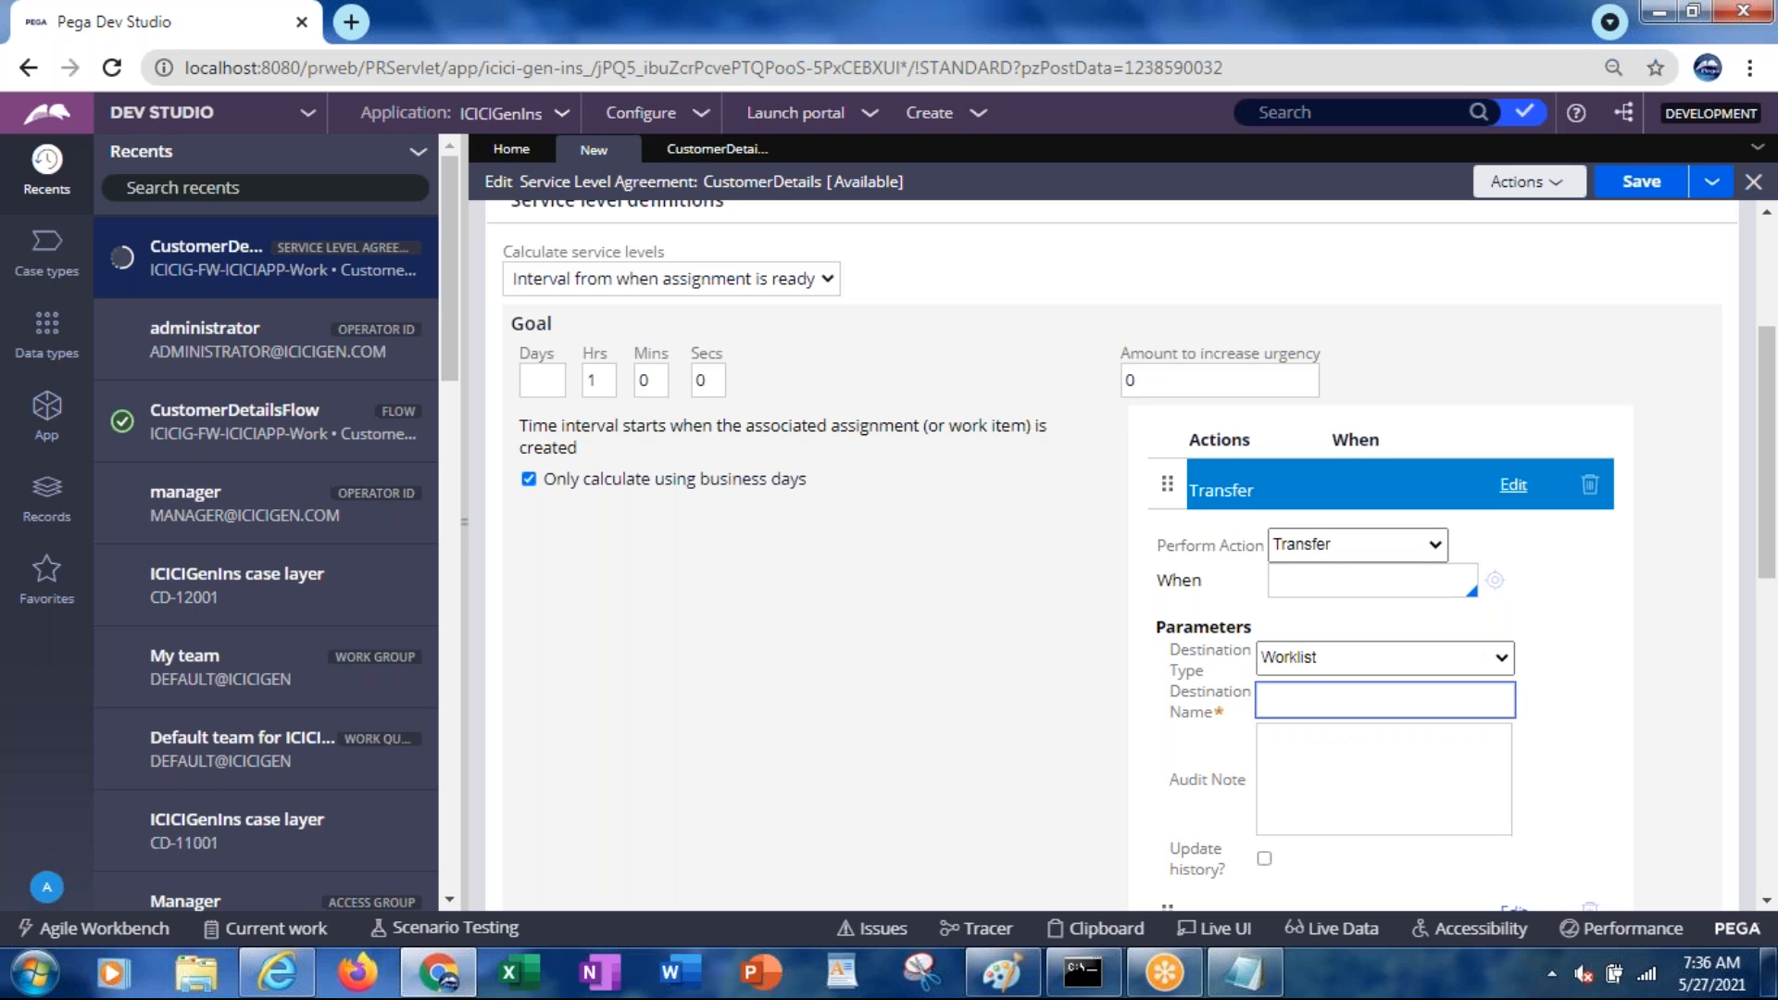
{"action": "left_click", "coordinate": [1287, 665]}
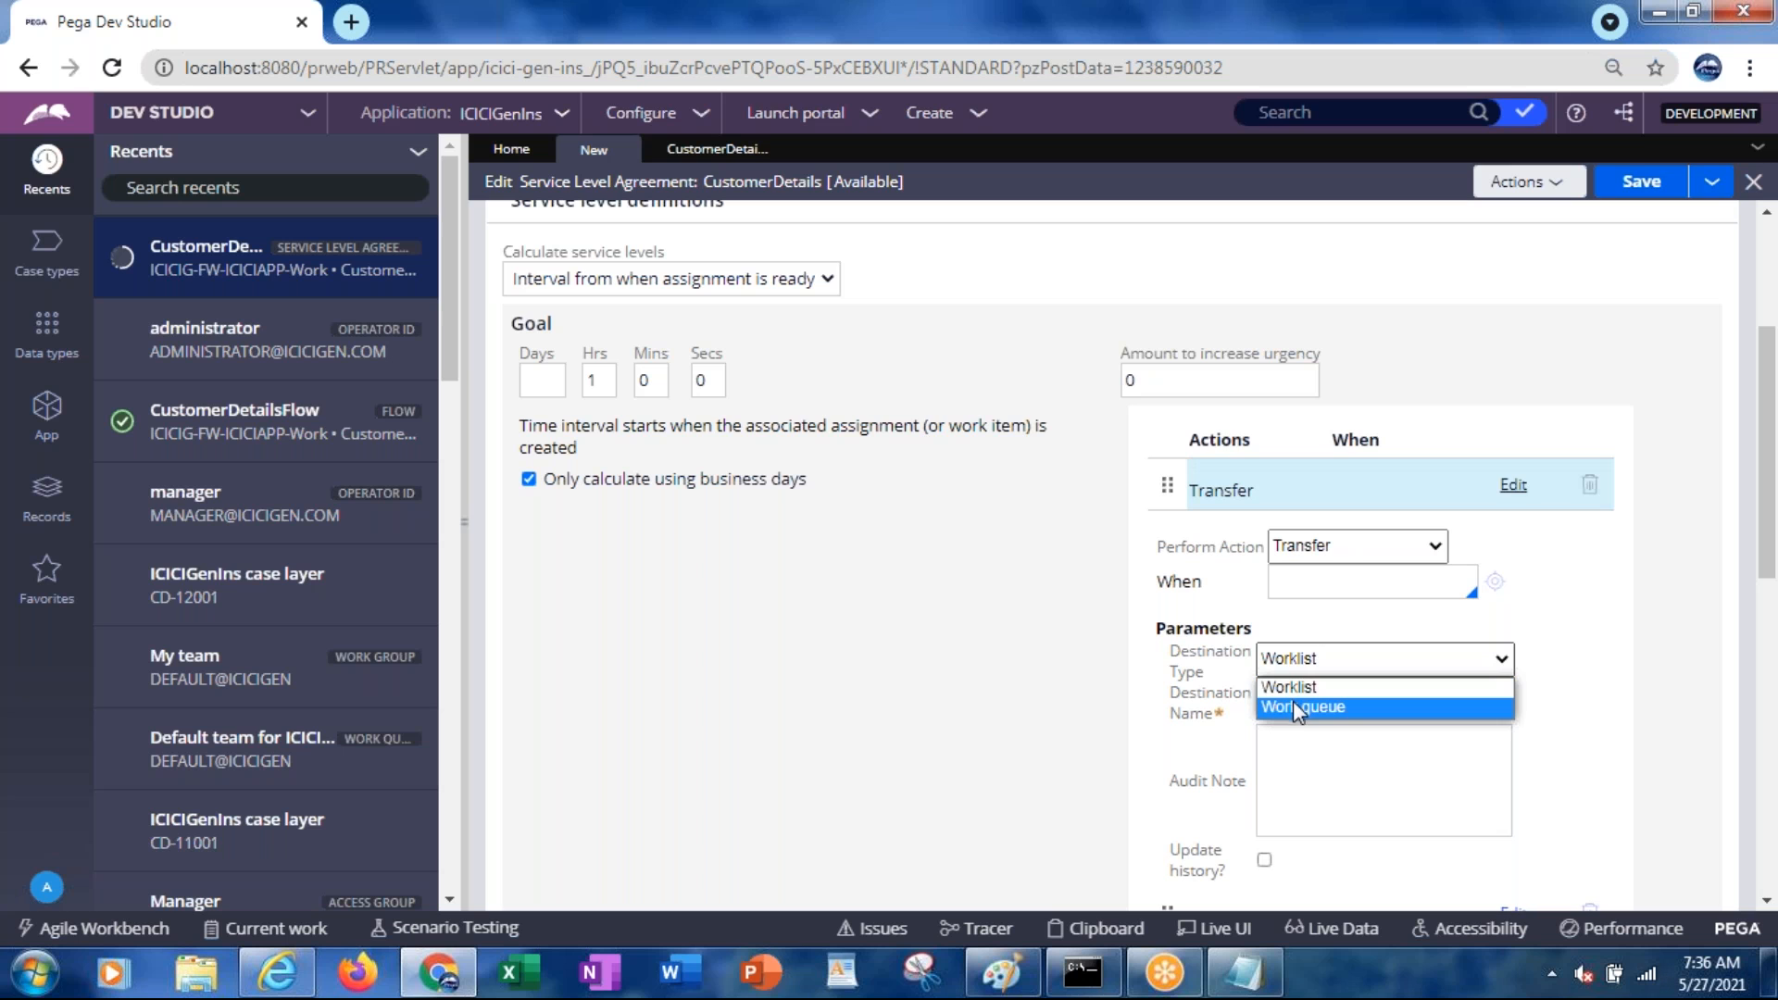
{"action": "left_click", "coordinate": [1293, 708]}
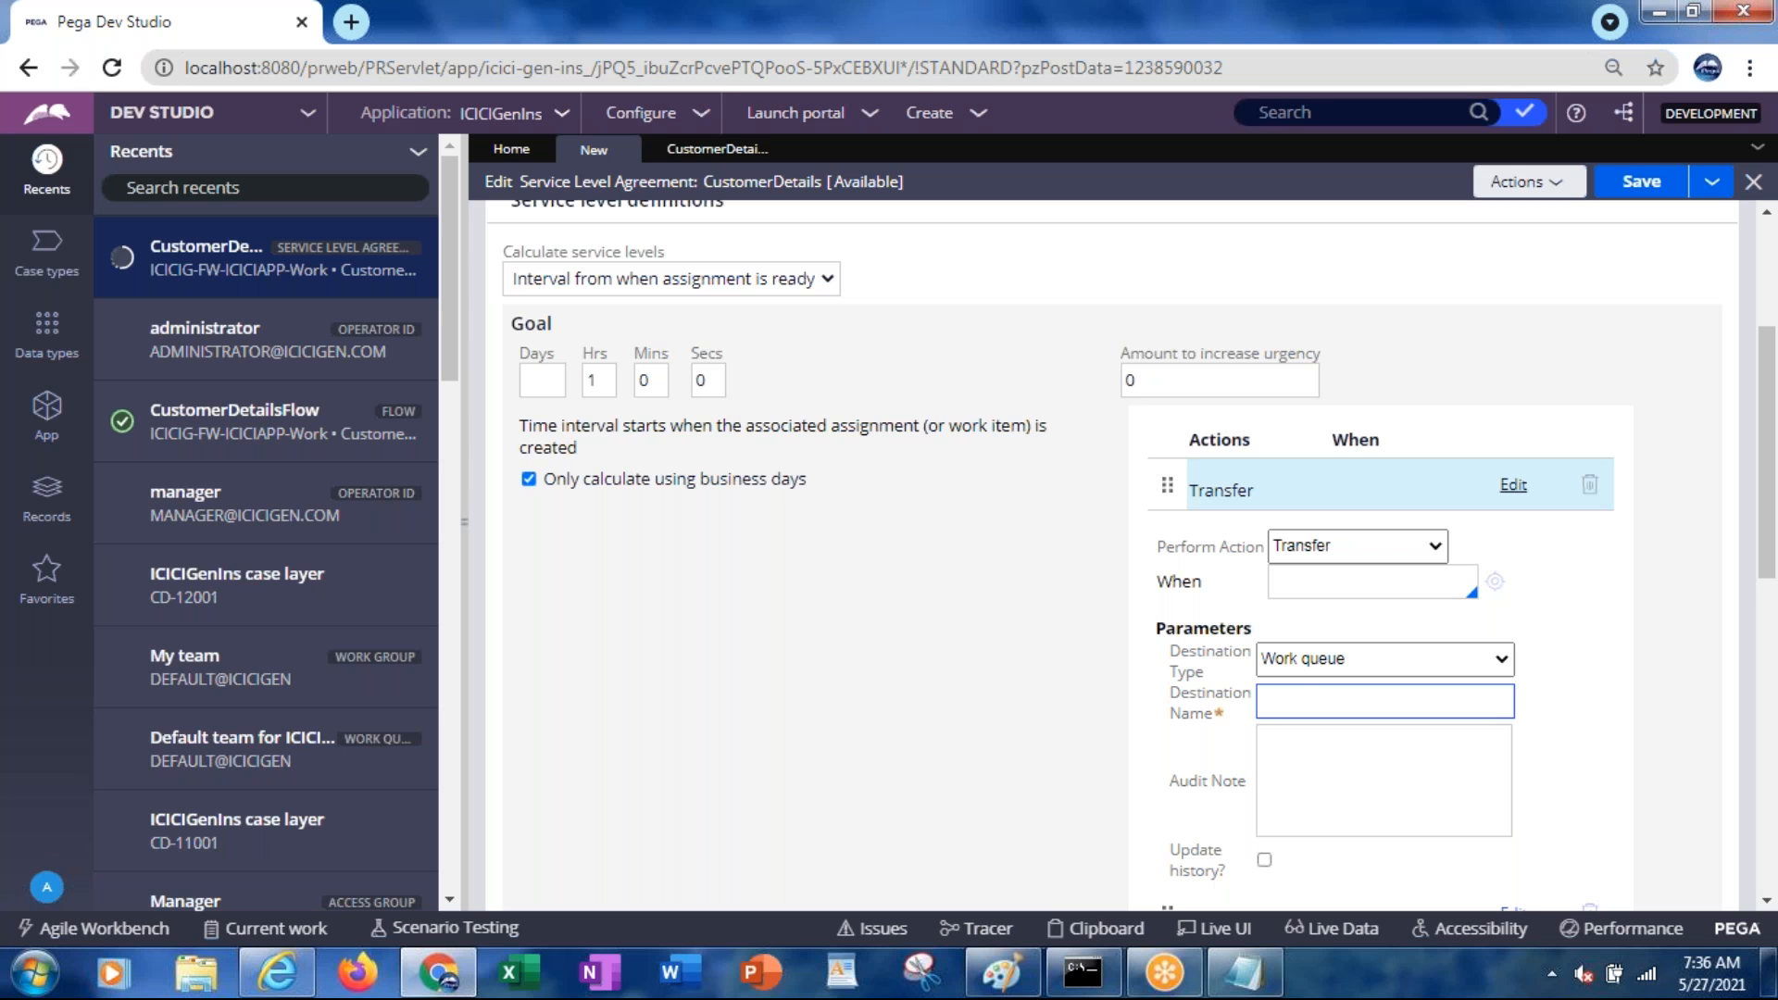
{"action": "left_click", "coordinate": [1283, 690]}
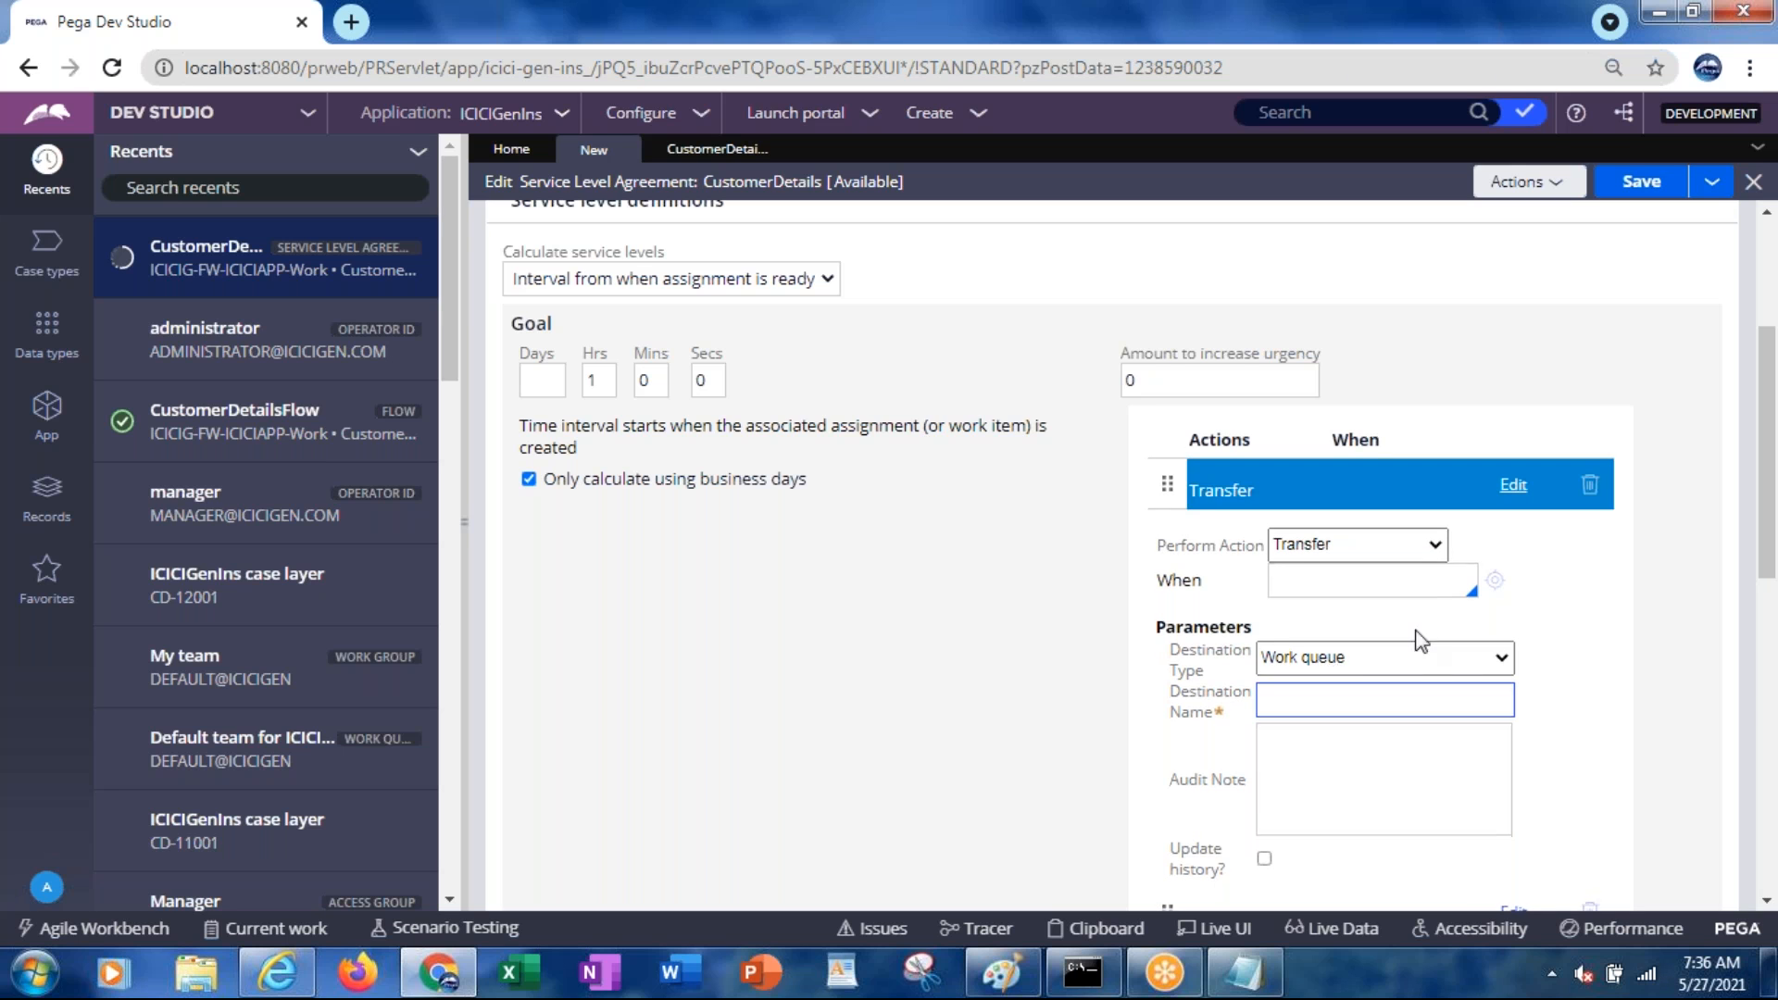
{"action": "left_click", "coordinate": [1350, 654]}
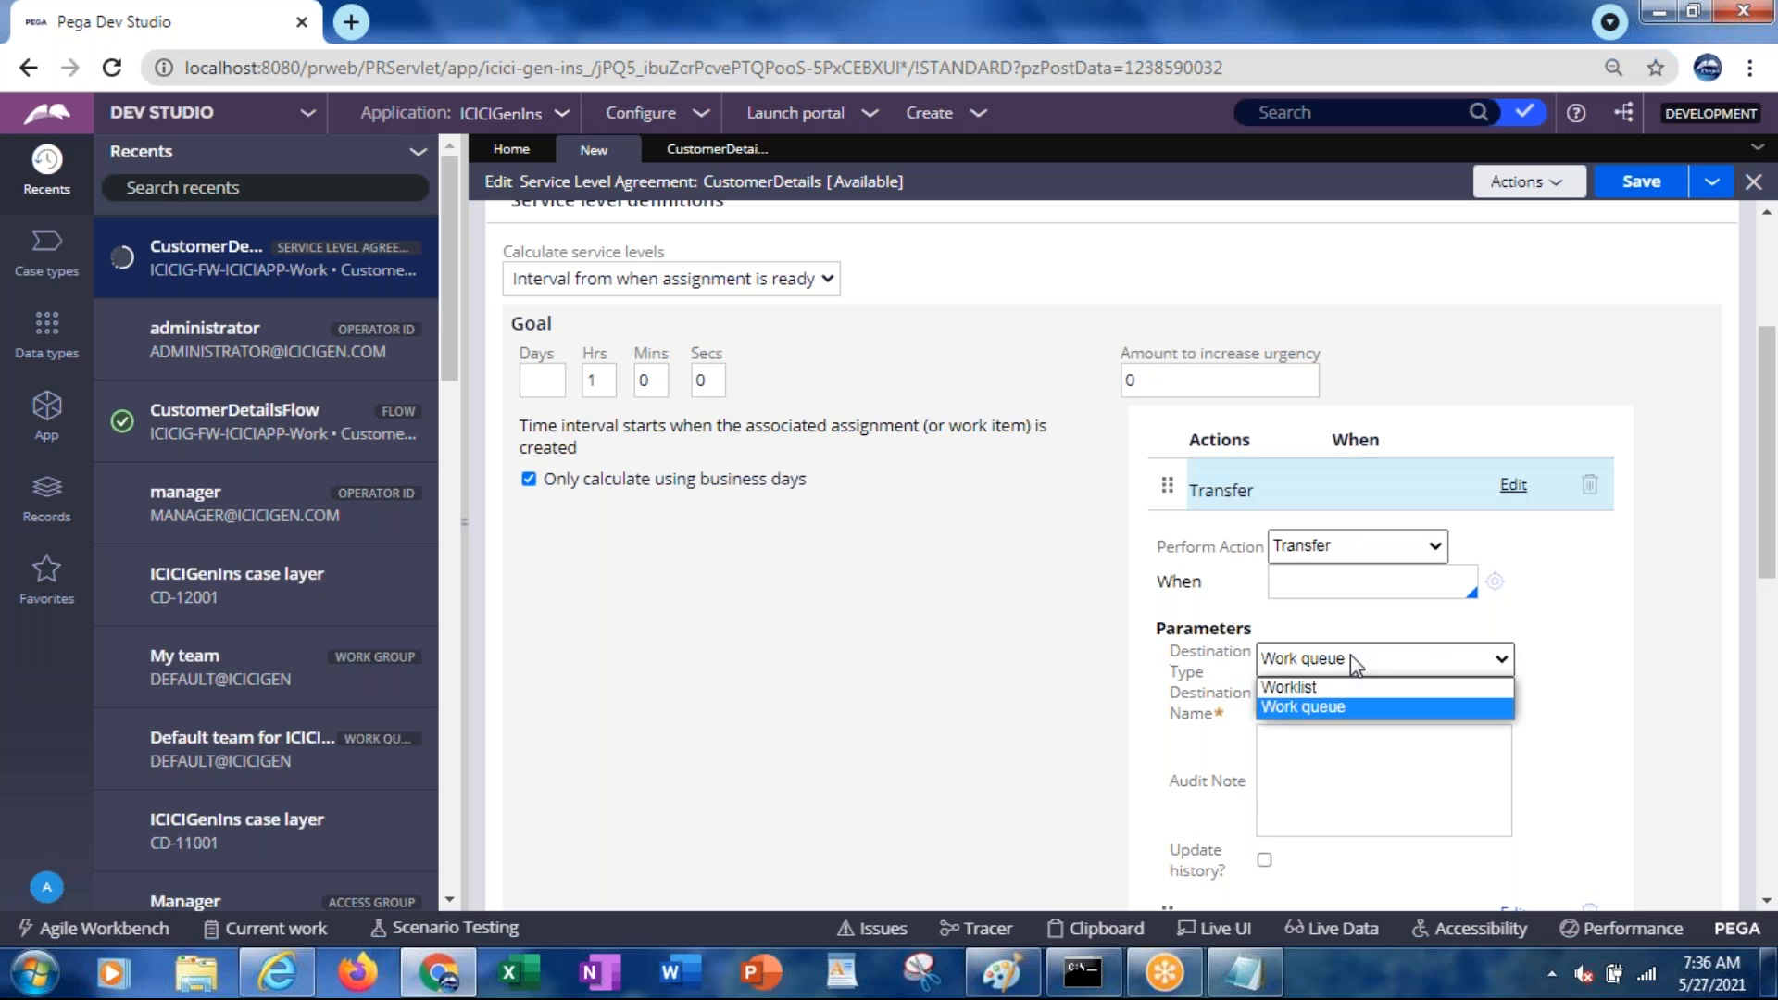
{"action": "left_click", "coordinate": [1299, 687]}
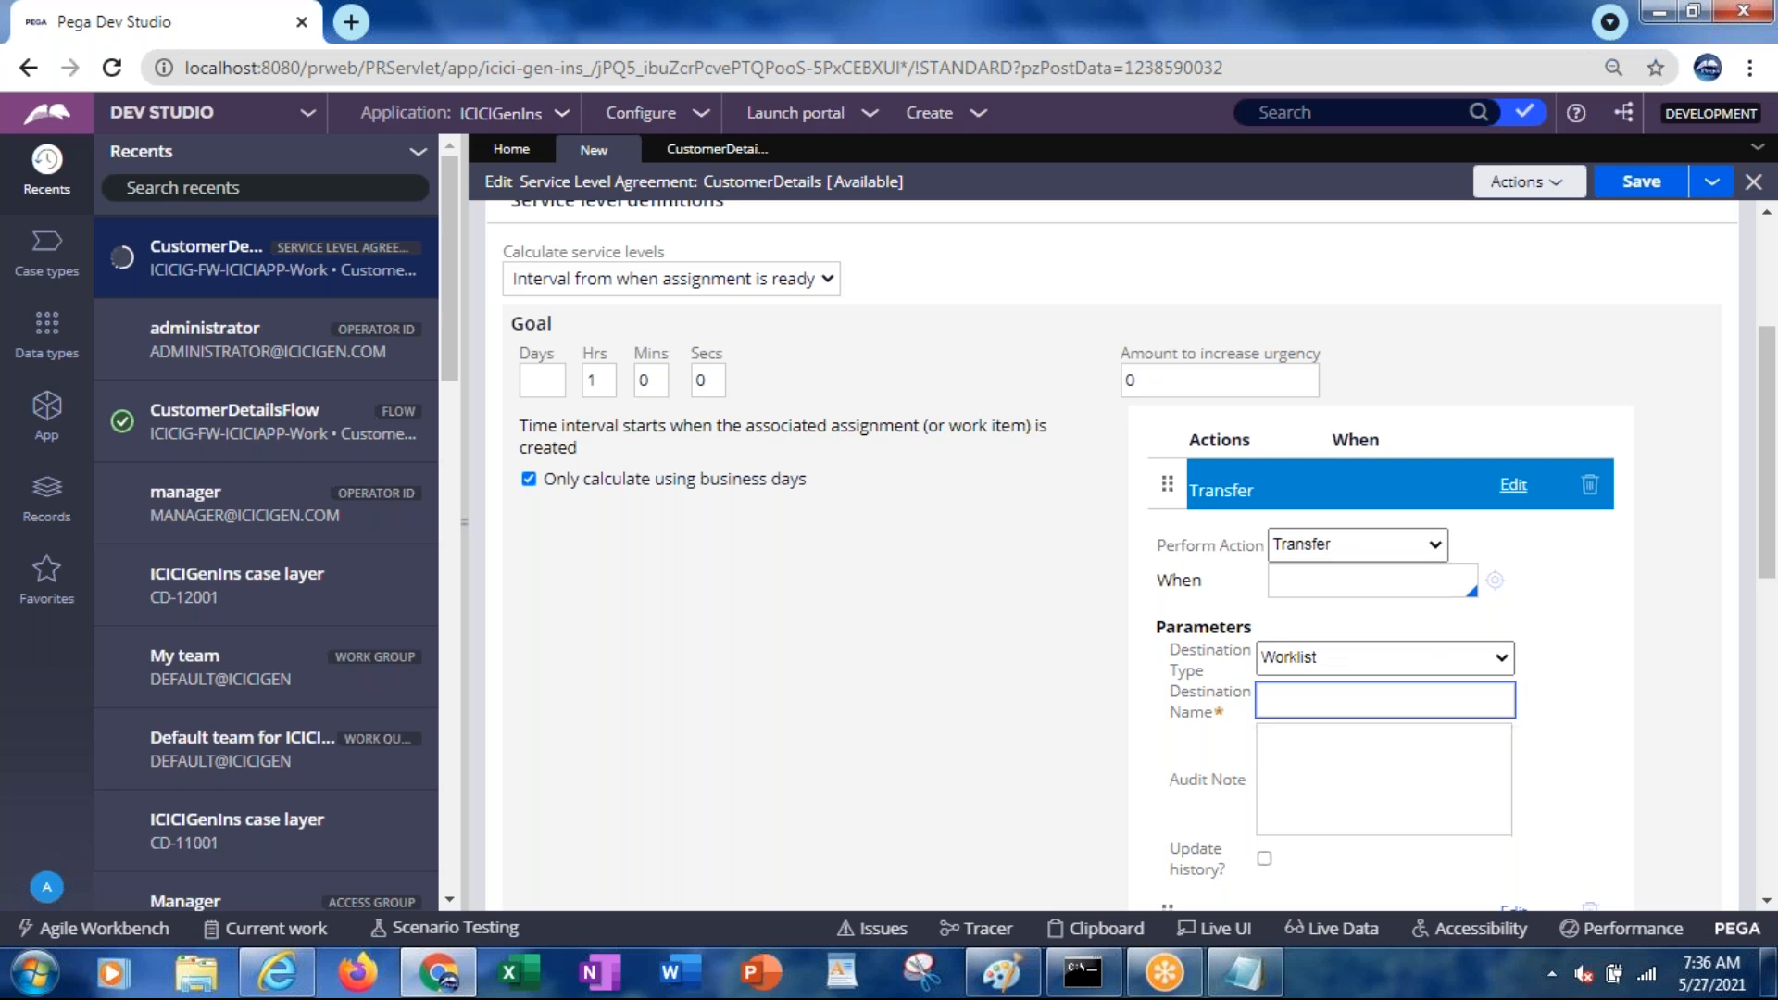
{"action": "left_click", "coordinate": [1277, 708]}
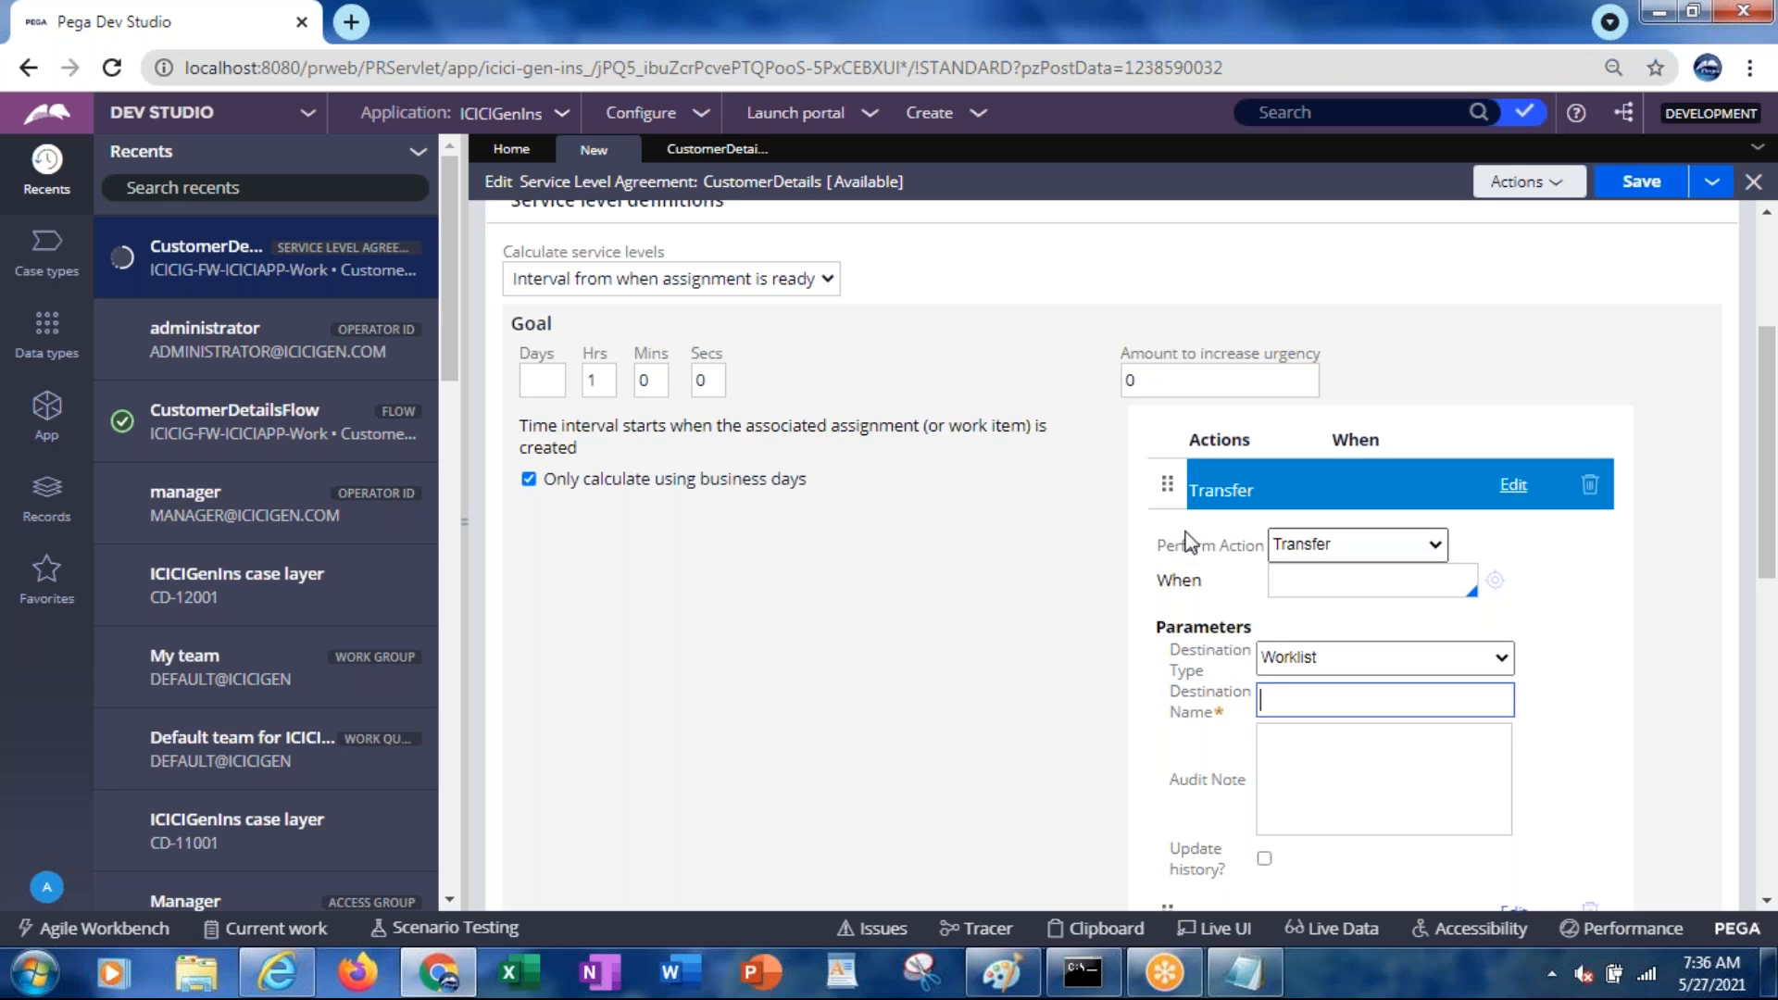
{"action": "left_click", "coordinate": [1198, 505]}
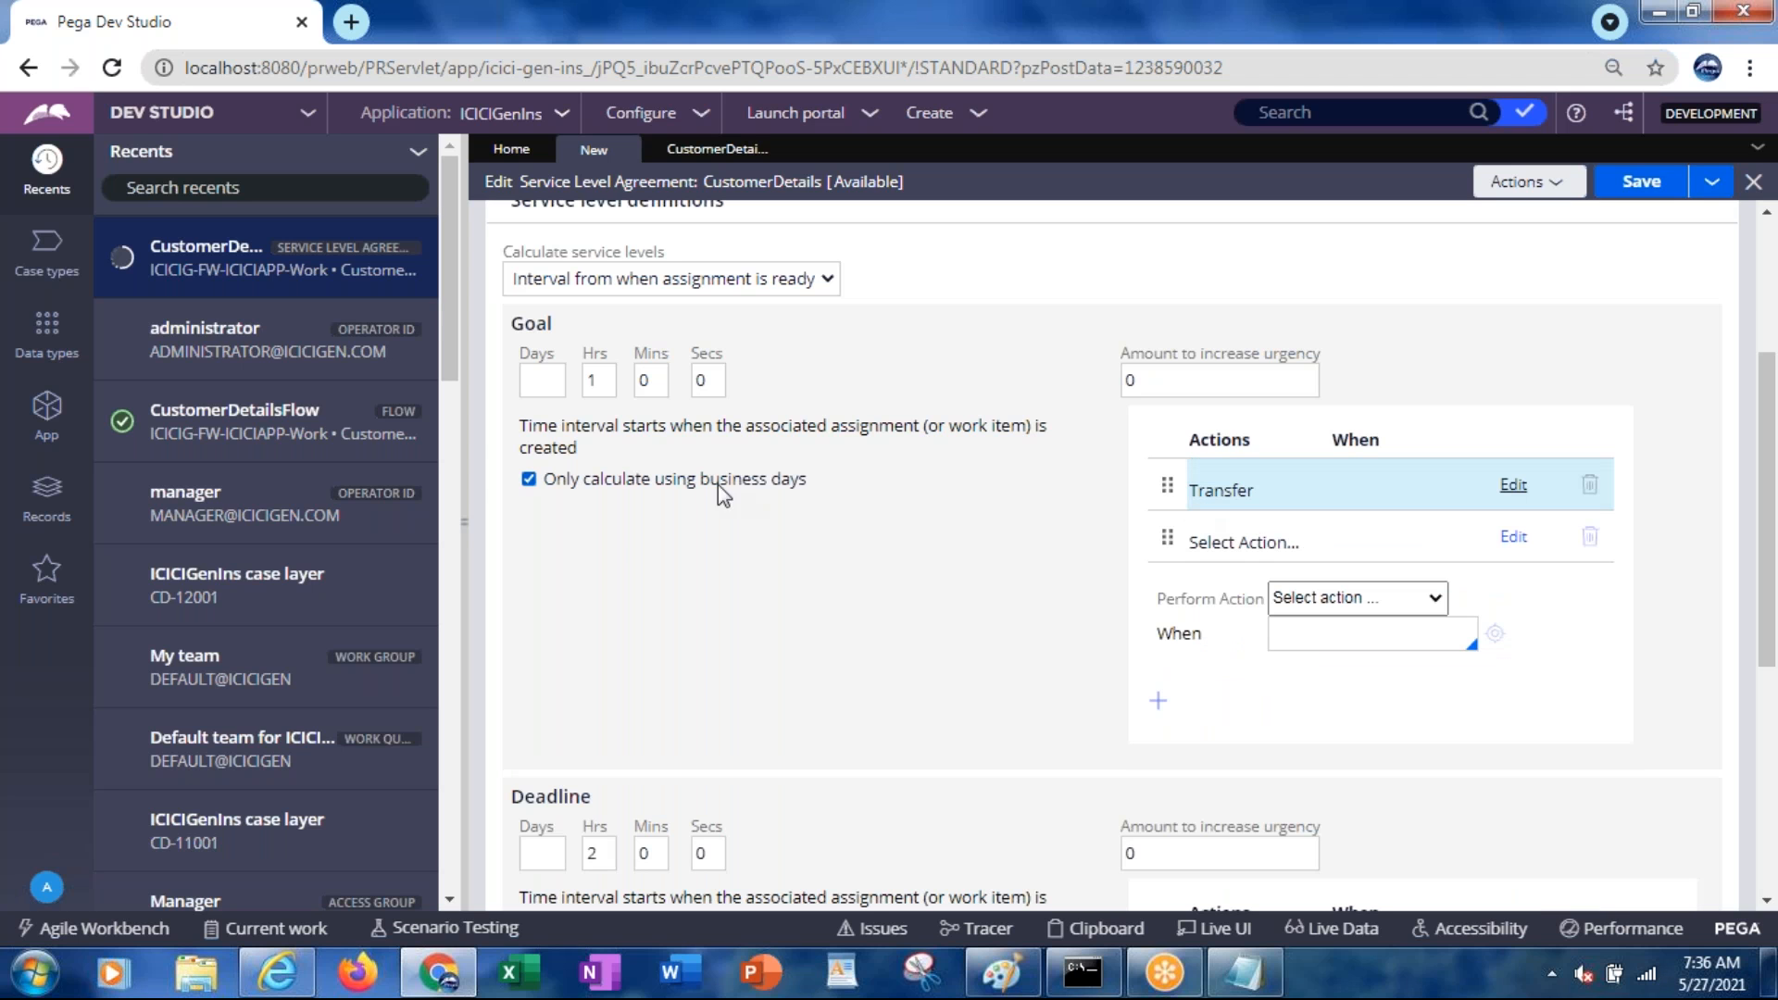
{"action": "left_click_drag", "start_coordinate": [1767, 459], "coordinate": [1764, 548]}
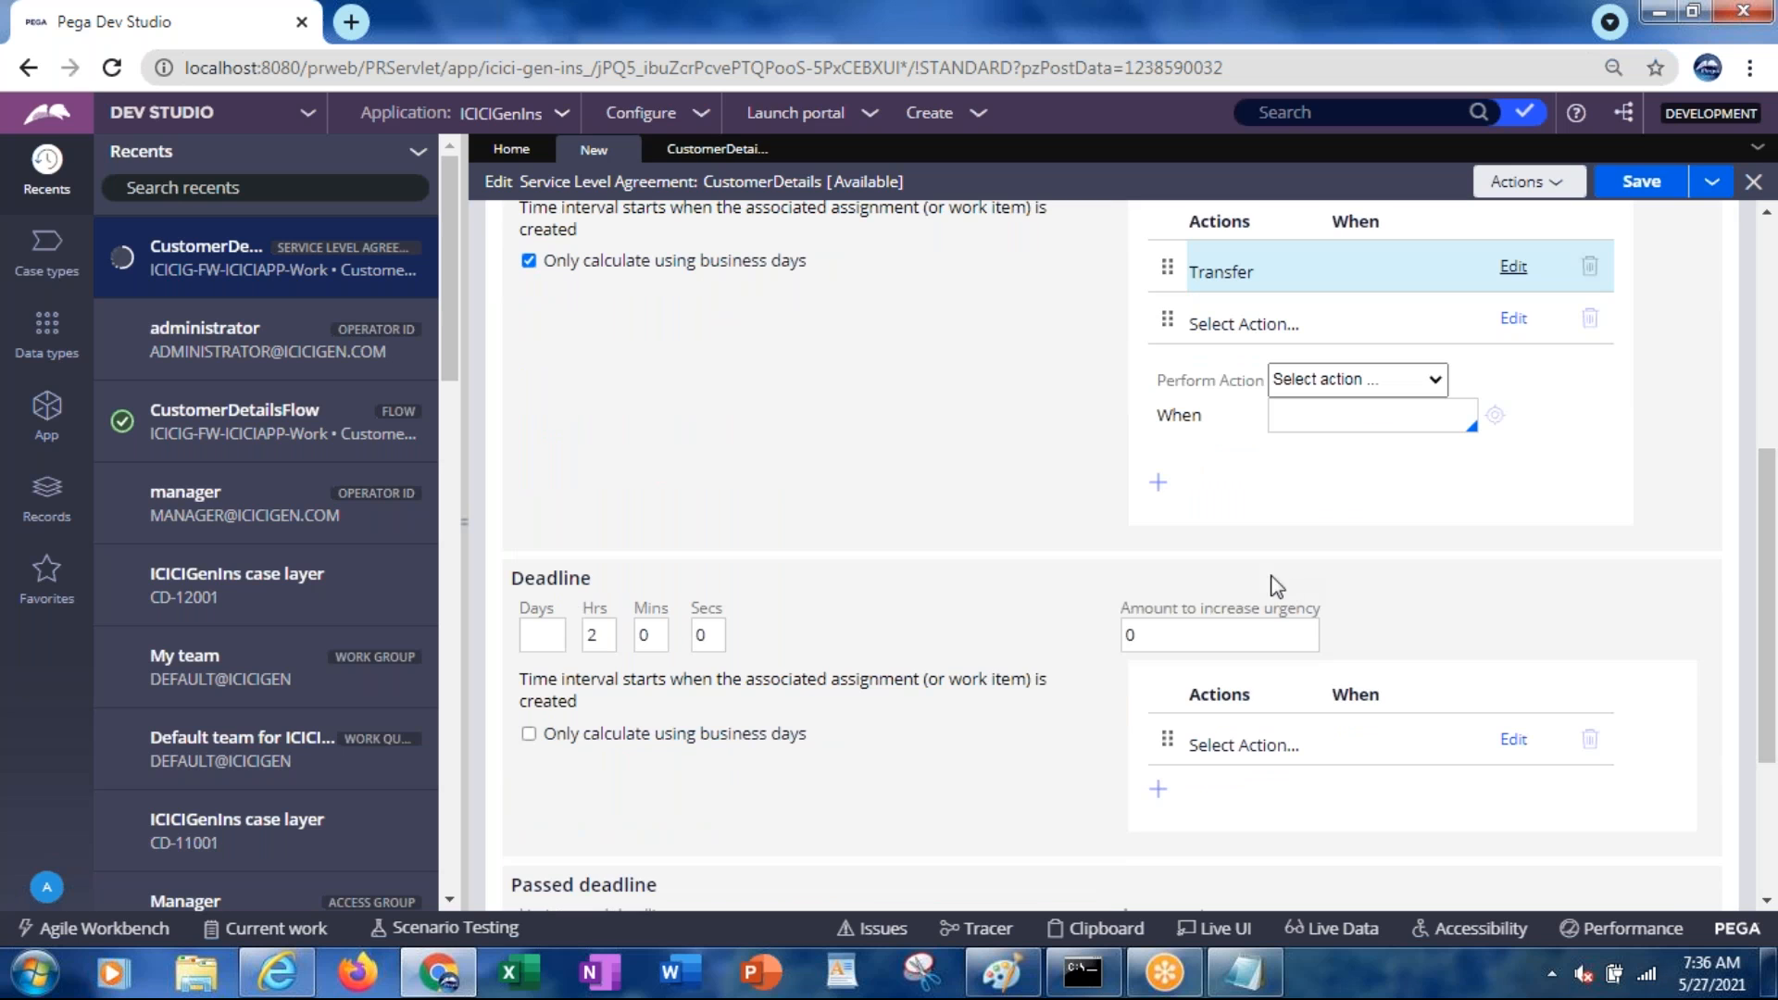
{"action": "left_click", "coordinate": [1206, 746]}
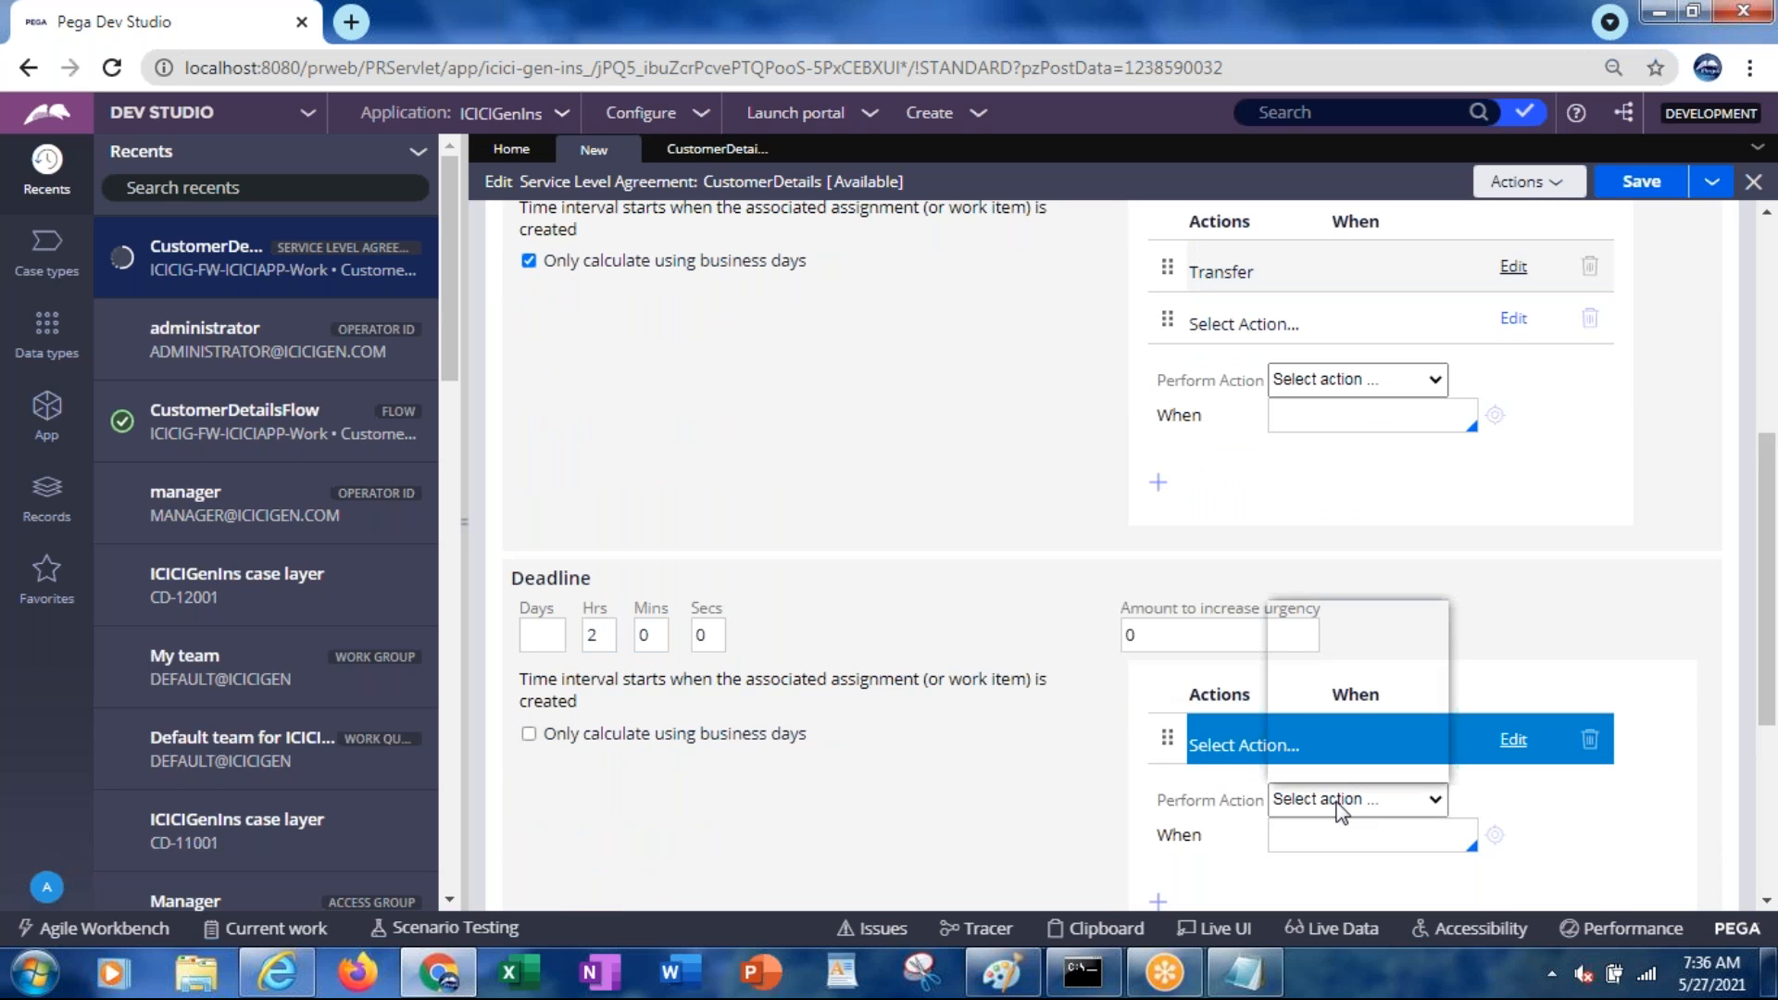
{"action": "left_click", "coordinate": [1340, 802]}
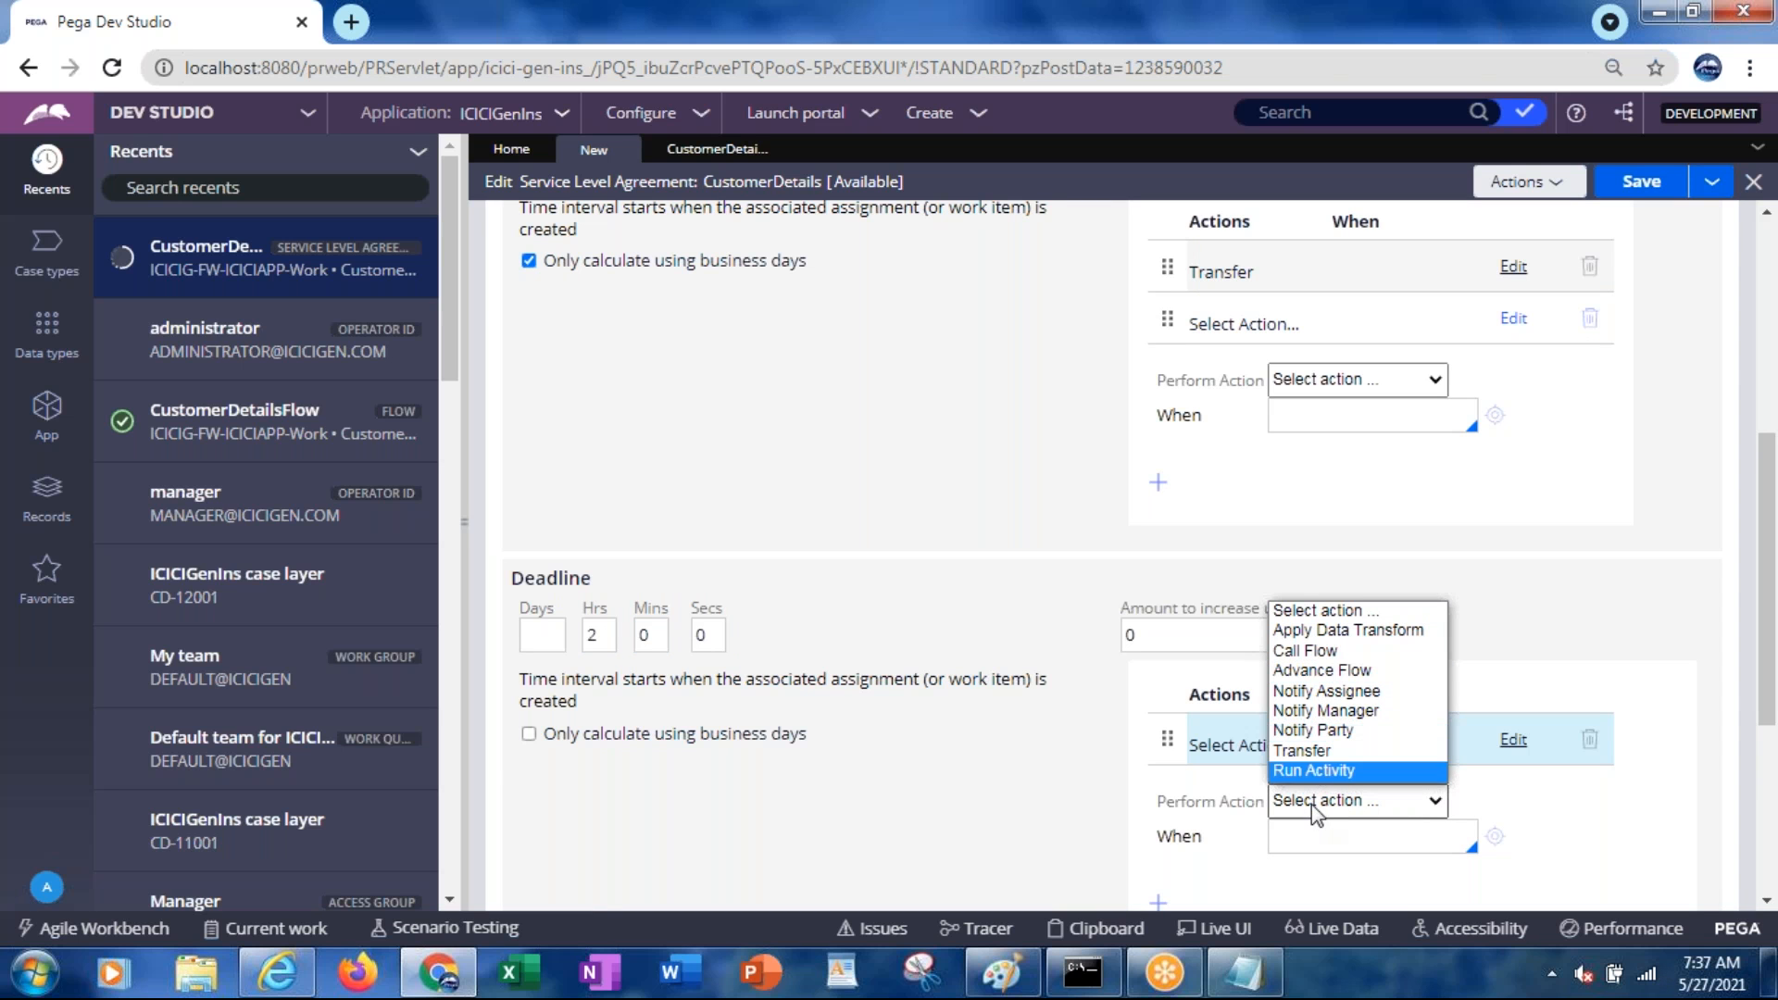
{"action": "left_click", "coordinate": [1311, 804]}
{"action": "scroll", "coordinate": [1743, 847], "scroll_direction": "down", "scroll_amount": 4}
{"action": "left_click", "coordinate": [1306, 780]}
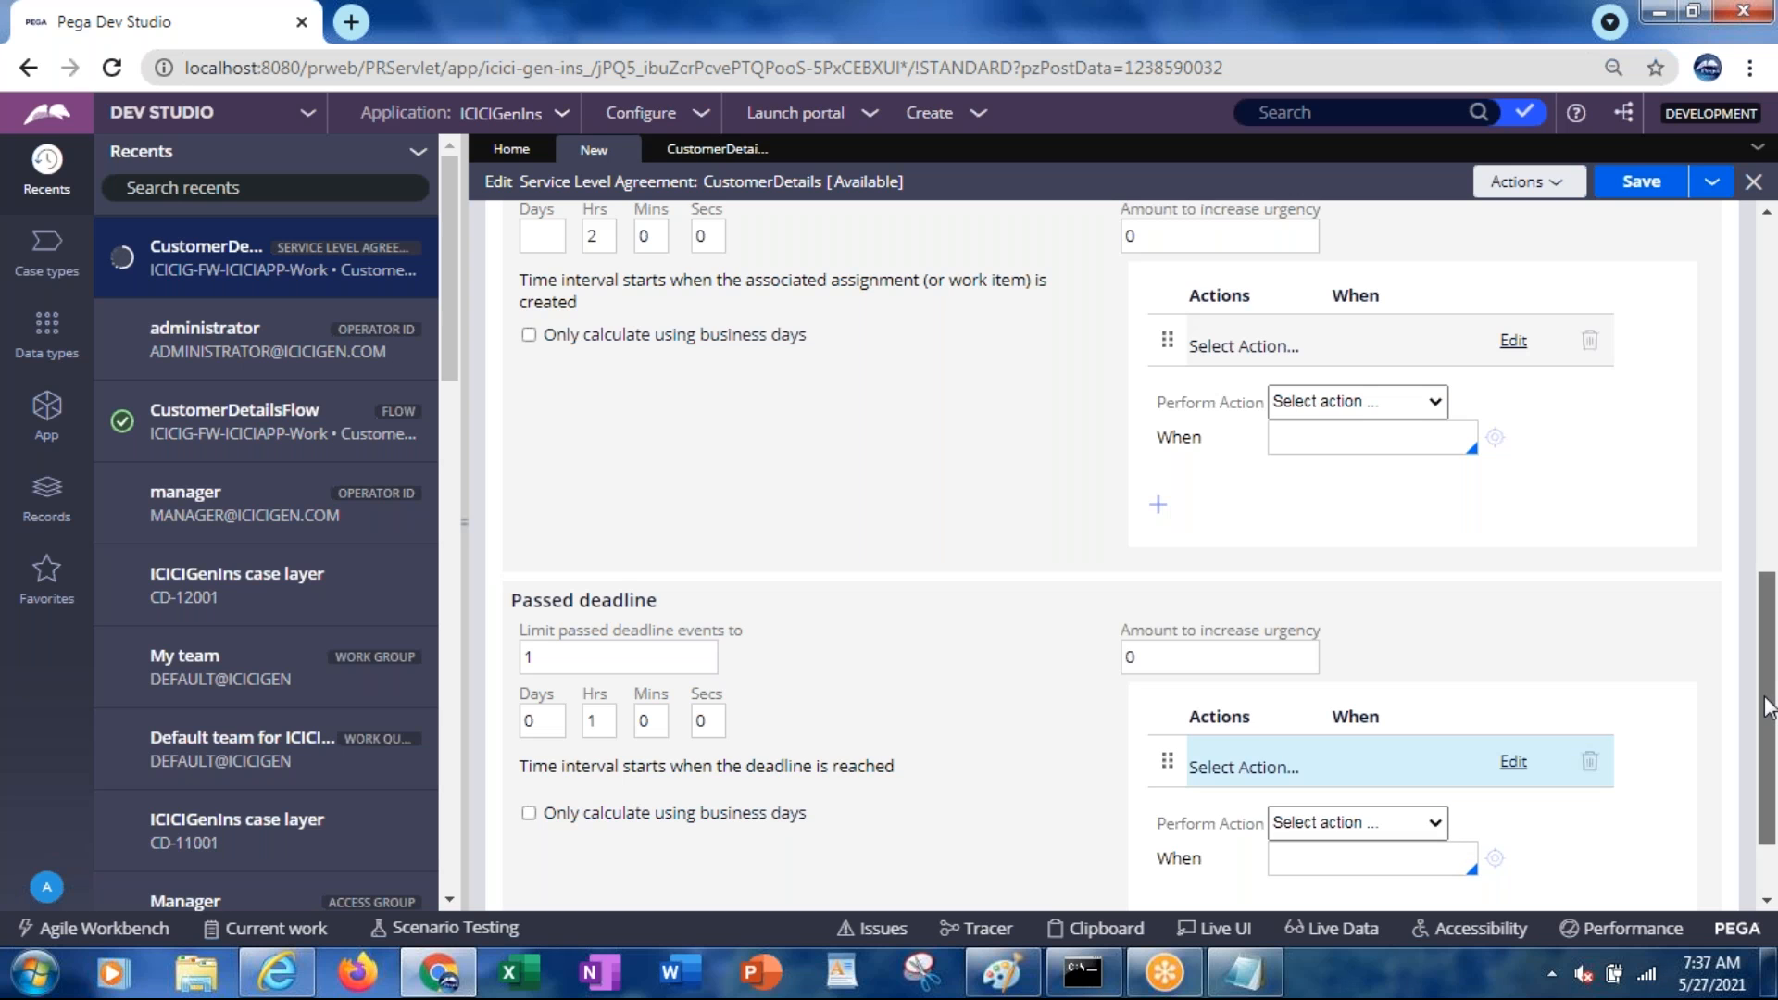
{"action": "left_click_drag", "start_coordinate": [1767, 709], "coordinate": [1767, 701]}
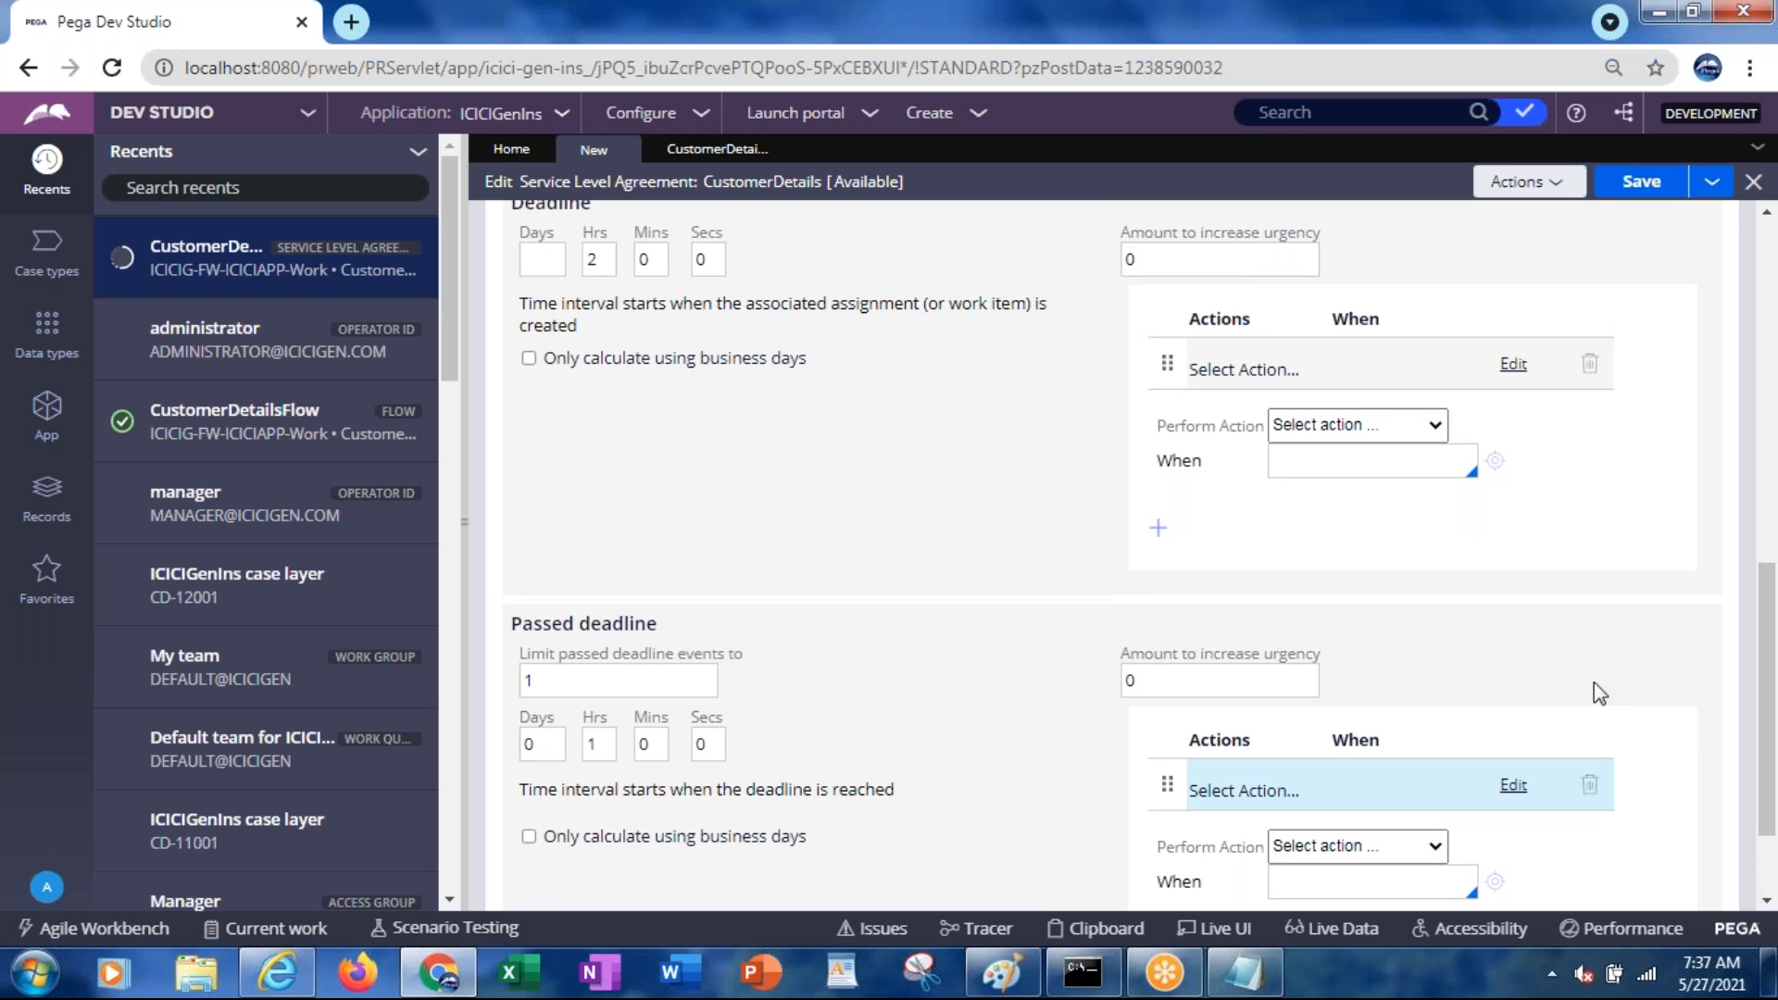
{"action": "left_click", "coordinate": [1207, 684]}
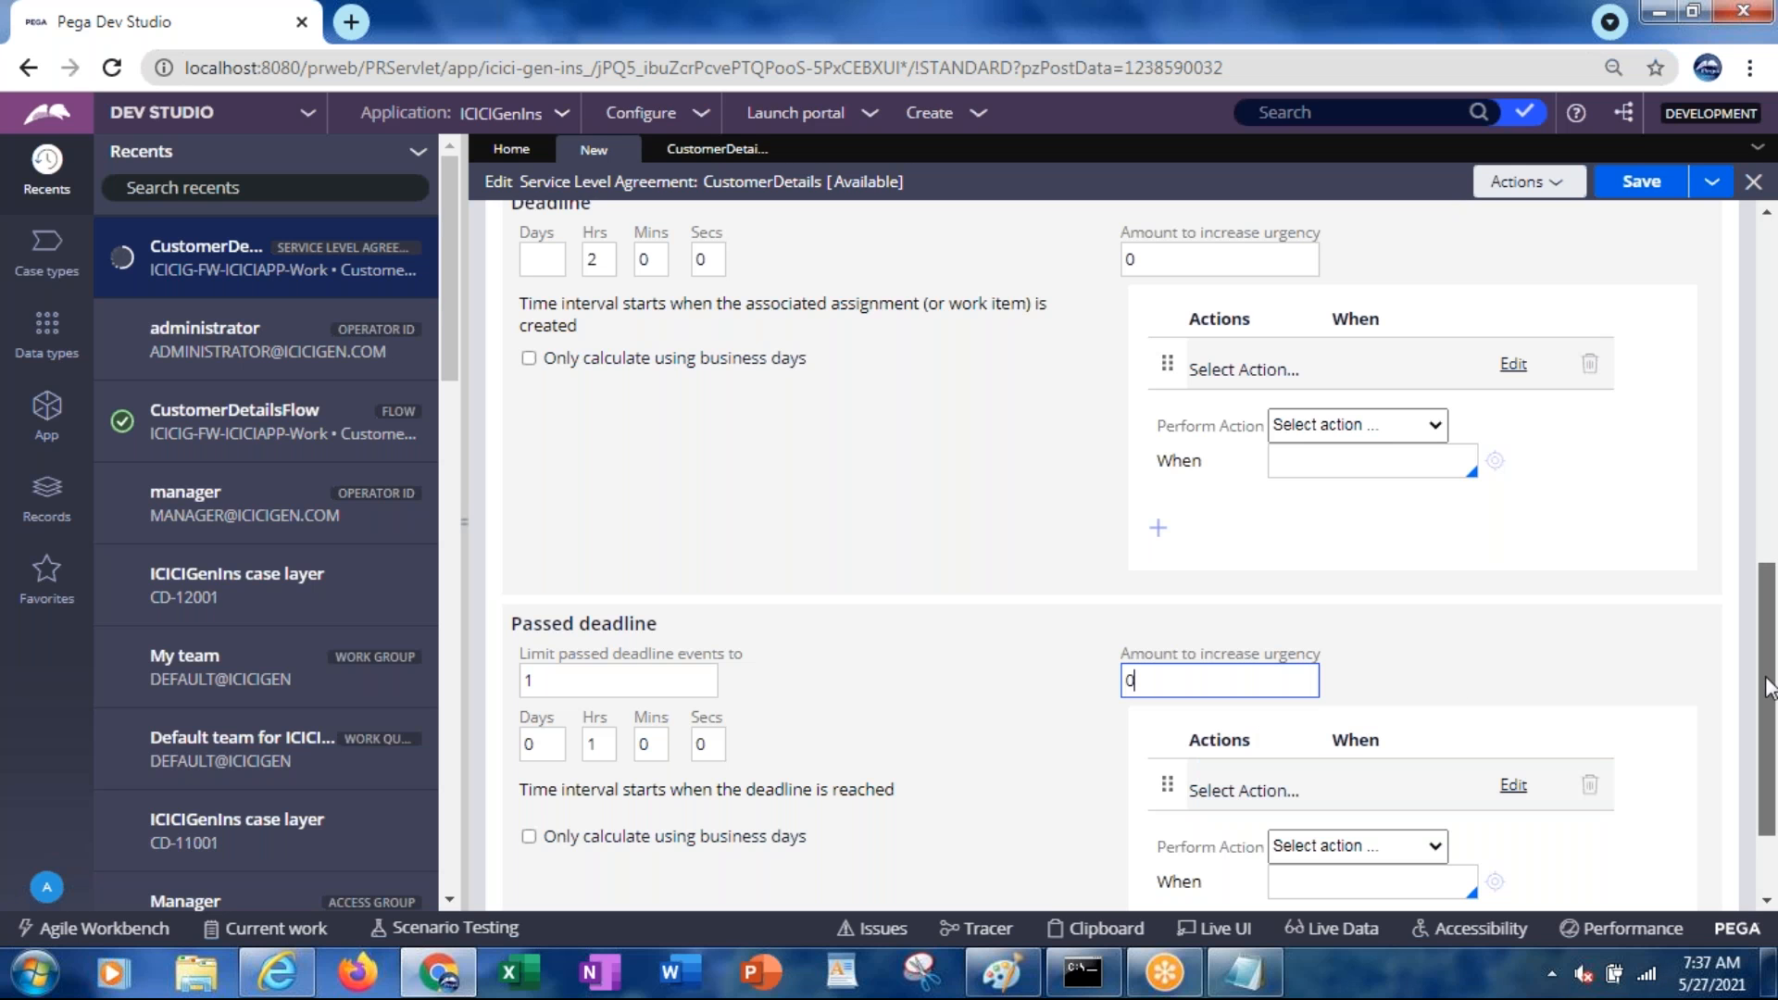
{"action": "left_click_drag", "start_coordinate": [1769, 682], "coordinate": [1754, 326]}
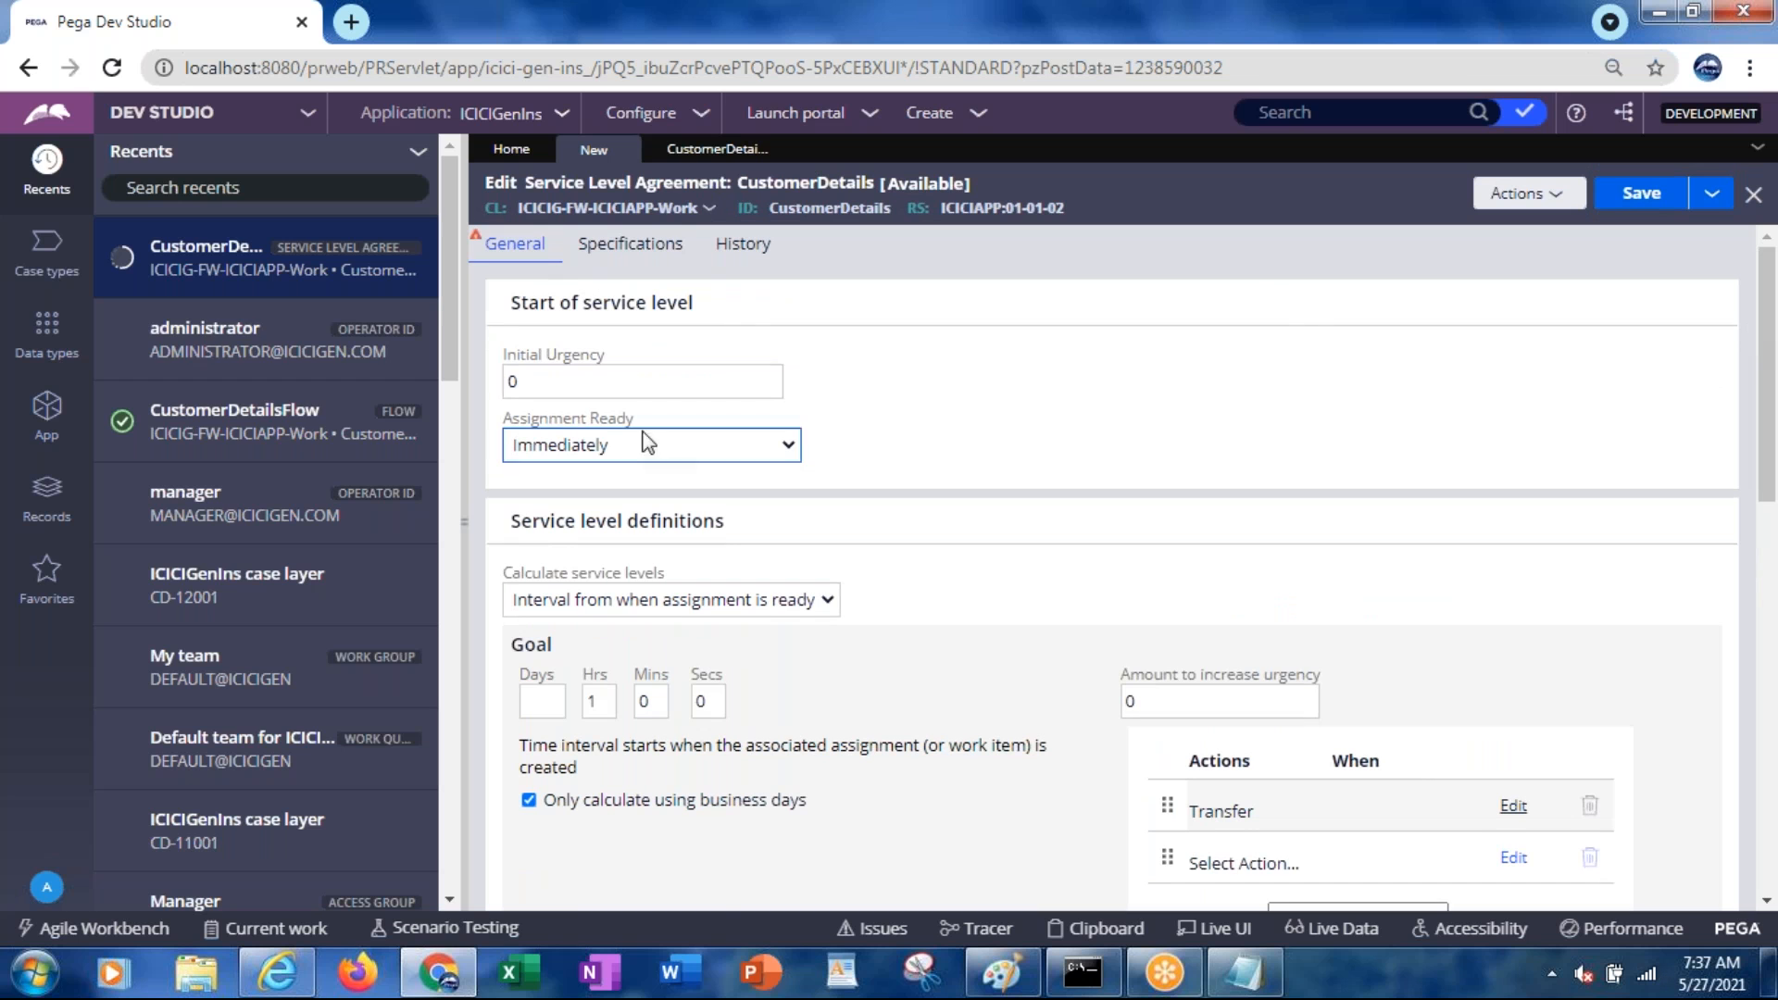
List the ICICIG-FW-ICICIAPP-Work instances in App Explorer, then switch to the portal window
{"action": "left_click", "coordinate": [45, 421]}
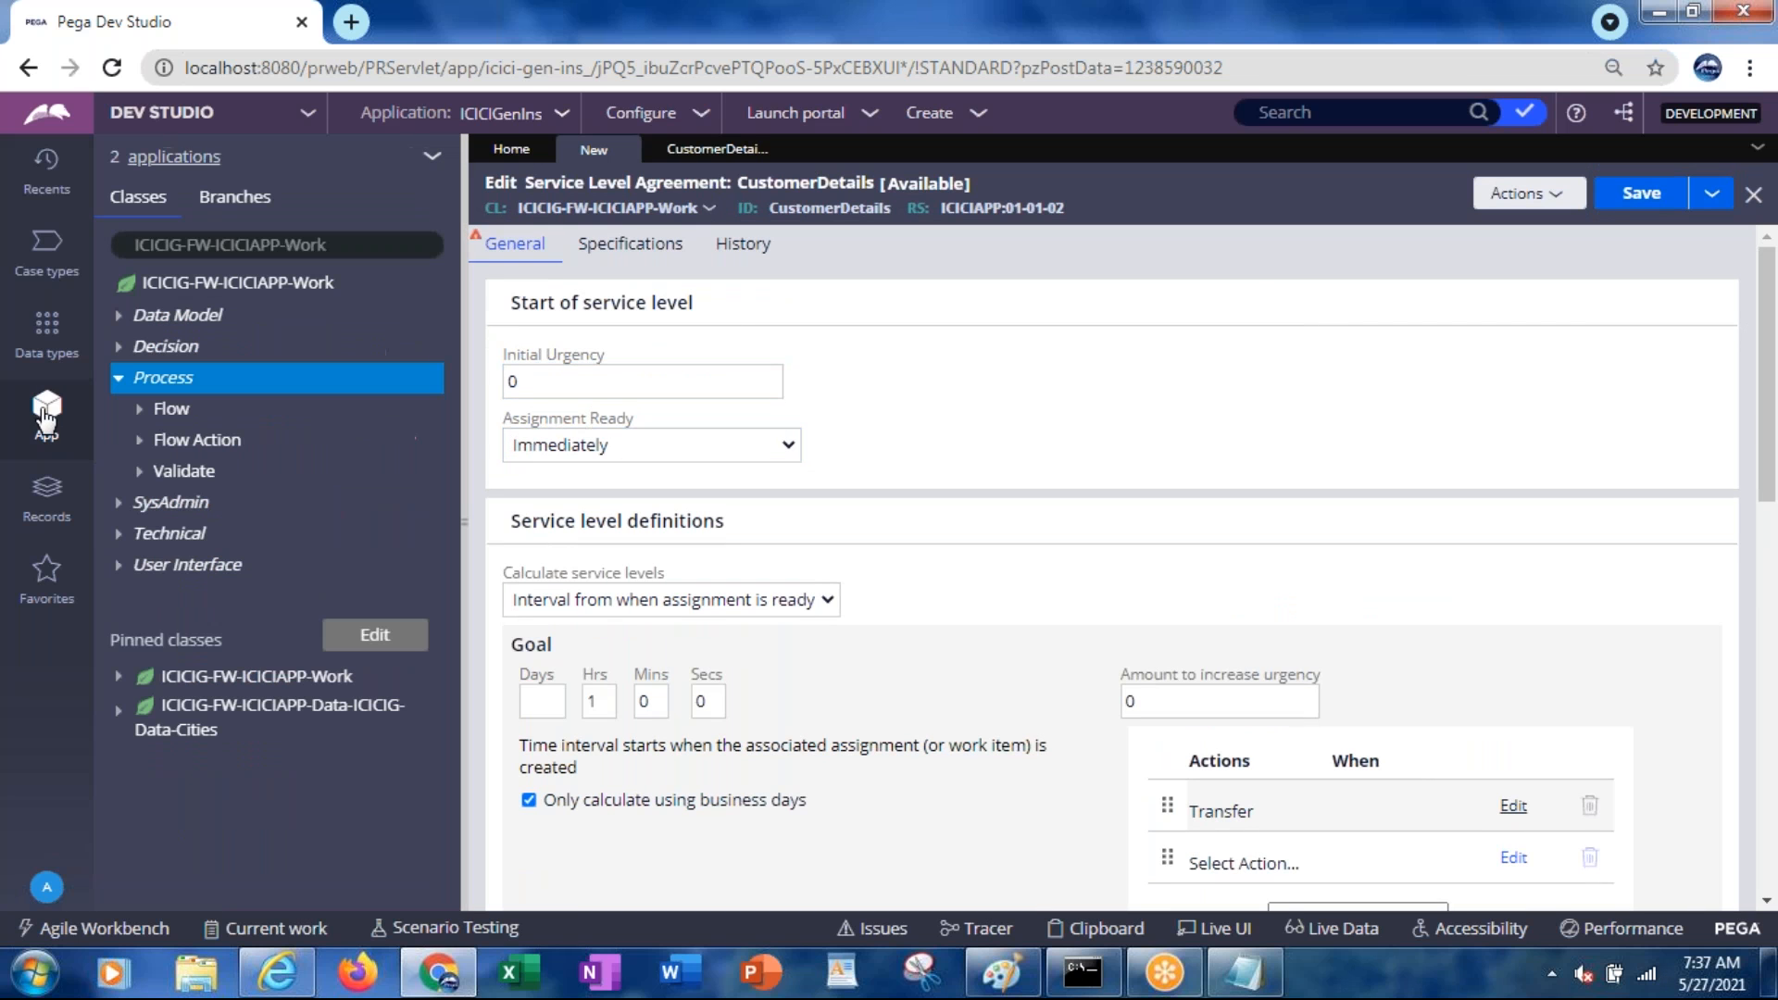
{"action": "left_click", "coordinate": [269, 286]}
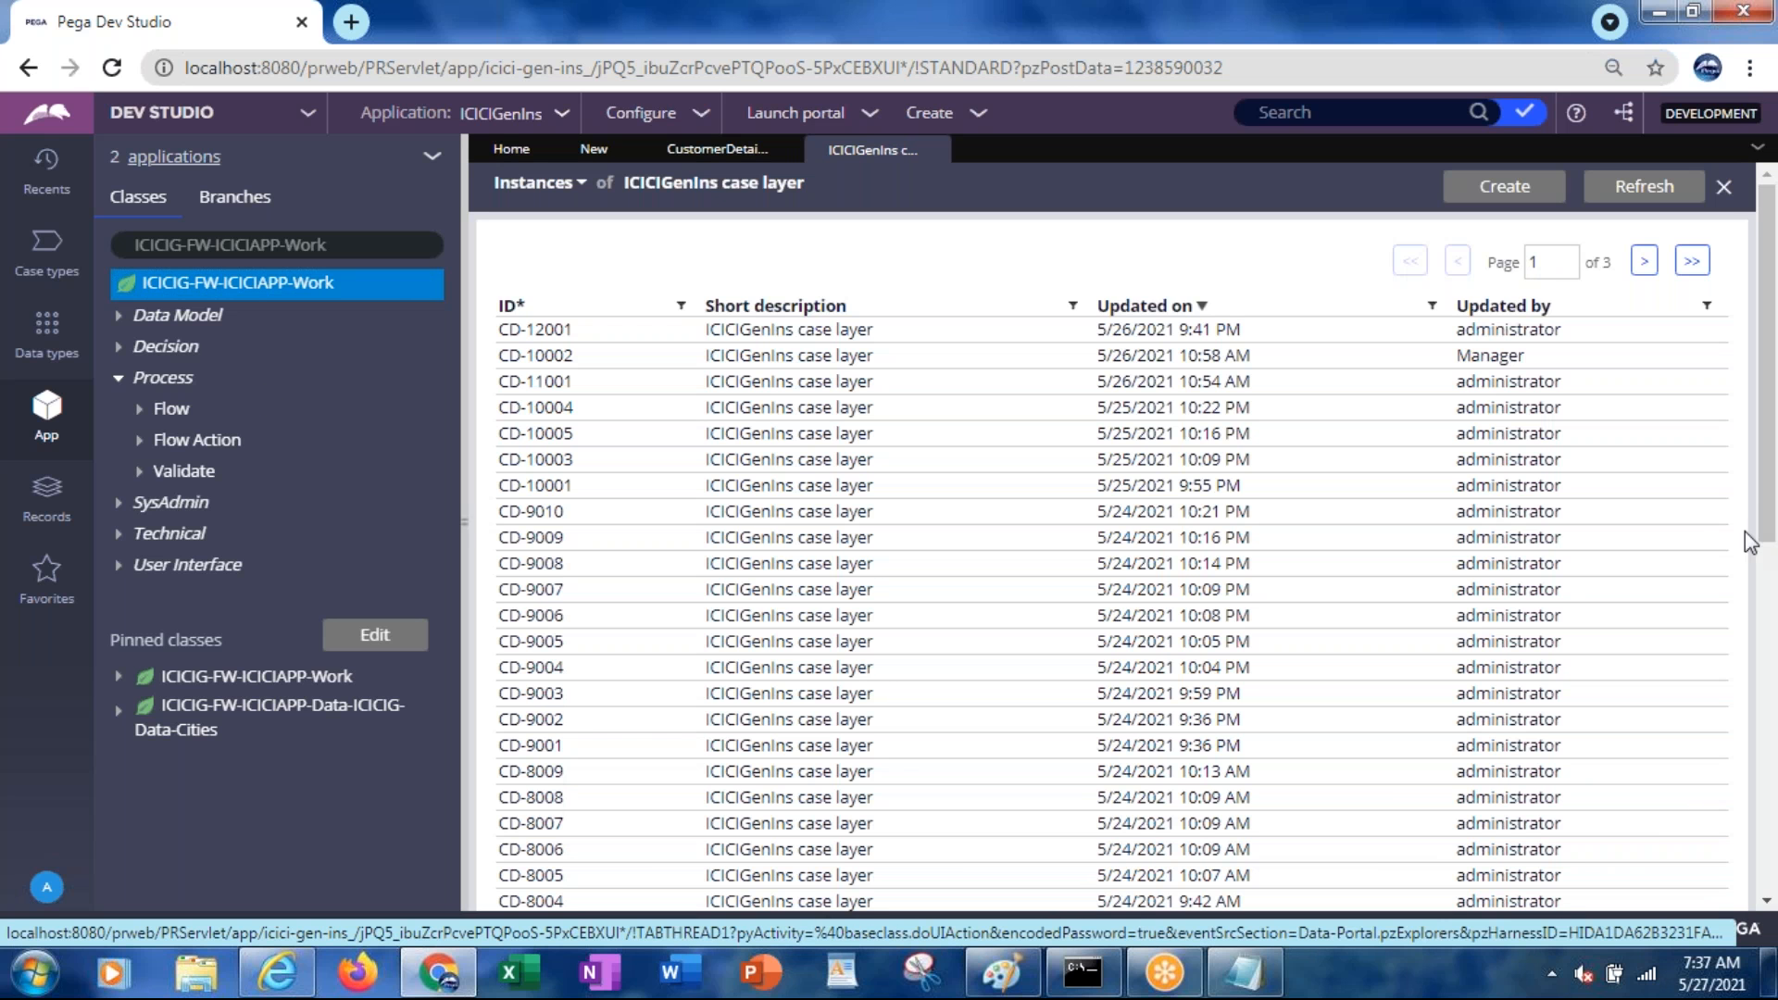
{"action": "left_click", "coordinate": [272, 977]}
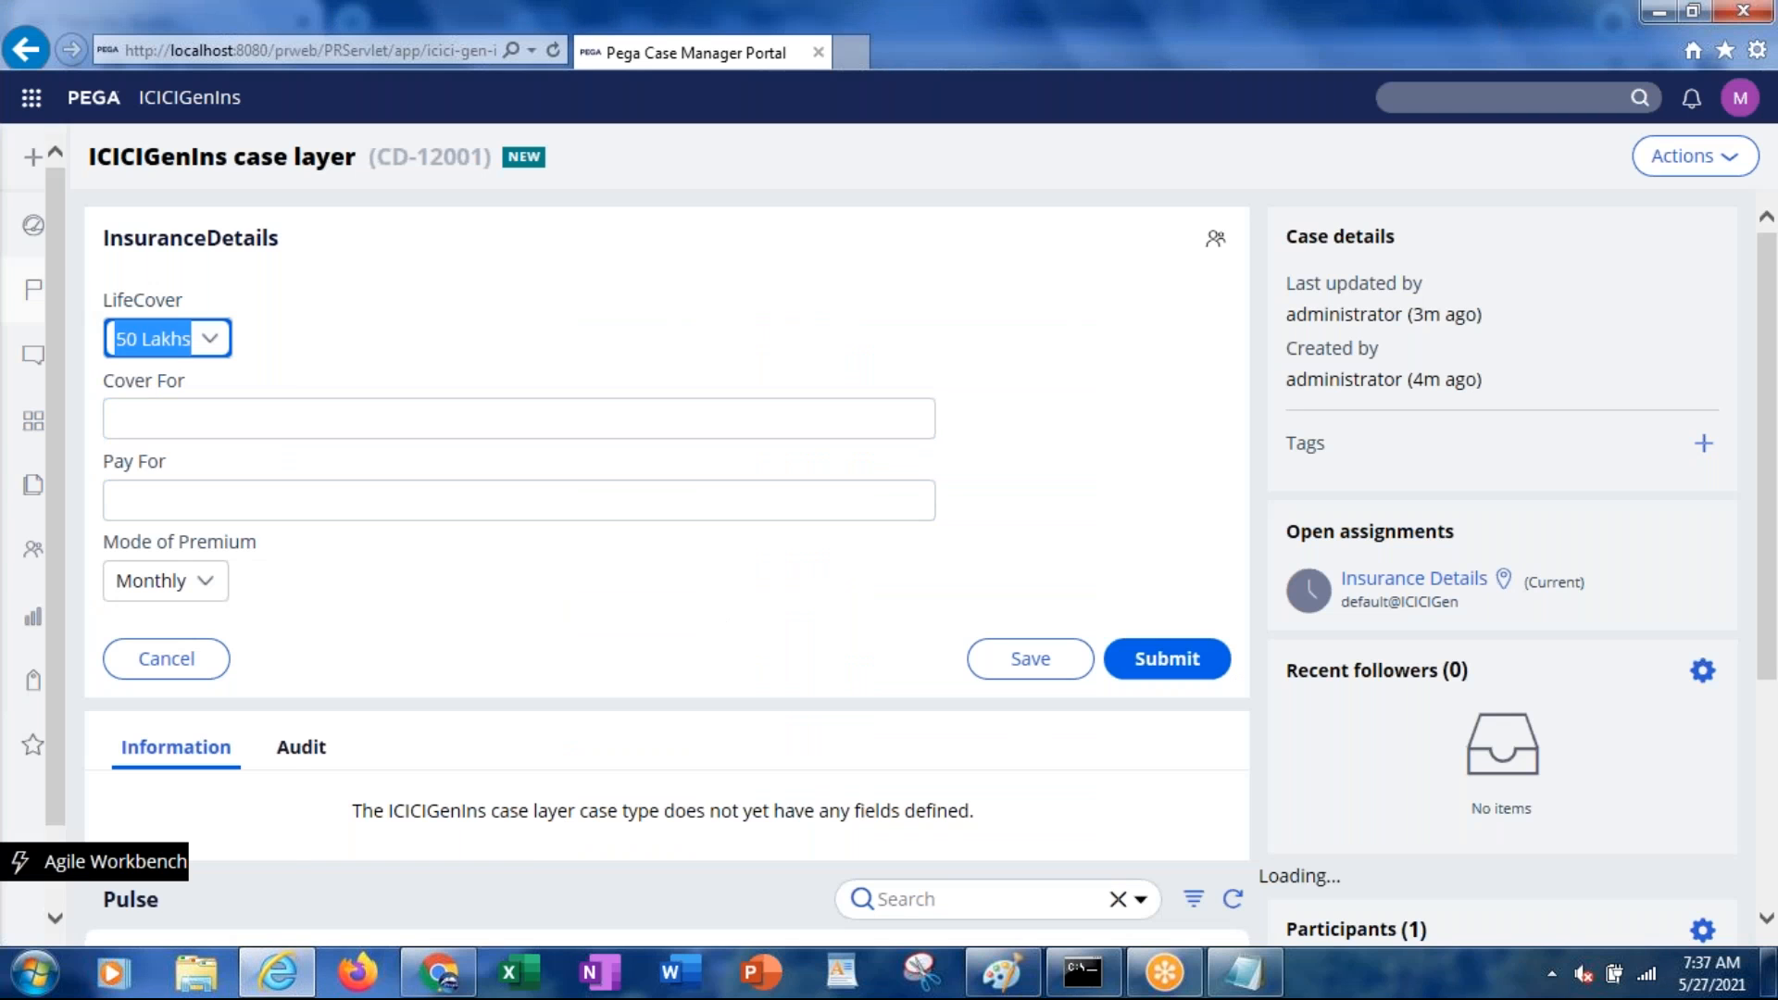
Browse the portal's My Work list and Dashboard, ending back on My Work
{"action": "mouse_move", "coordinate": [33, 294]}
{"action": "left_click", "coordinate": [149, 294]}
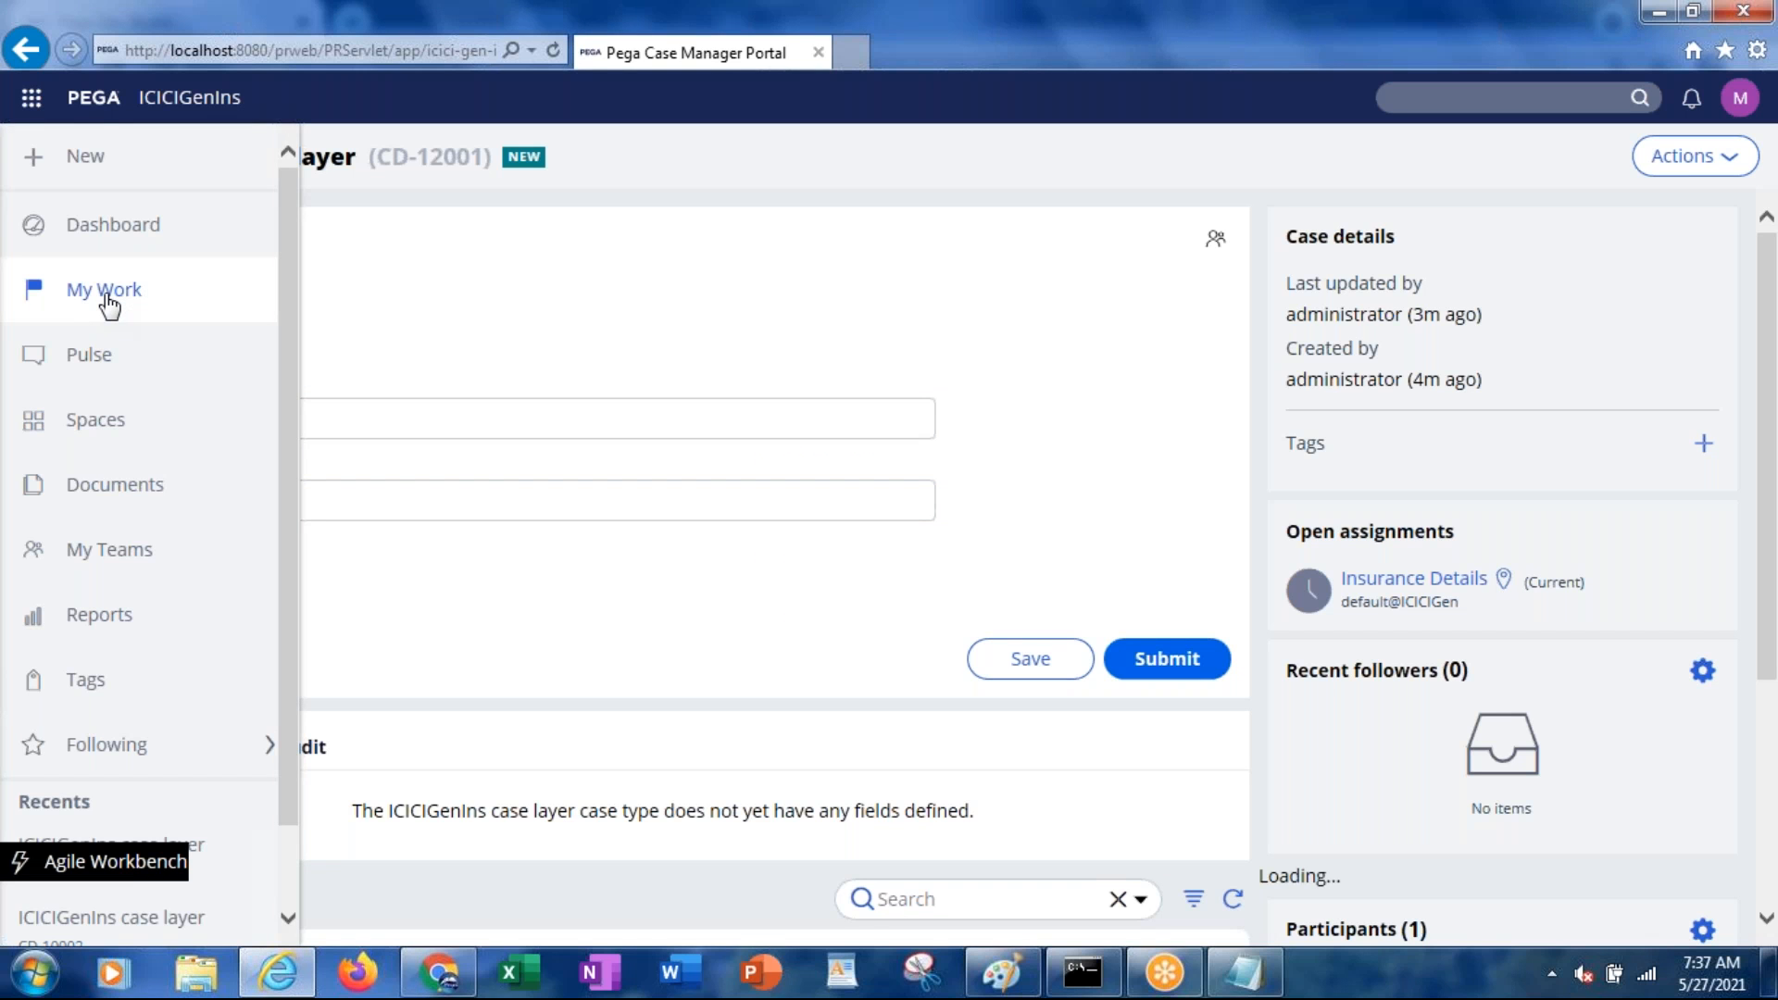
{"action": "left_click_drag", "start_coordinate": [1763, 432], "coordinate": [1730, 242]}
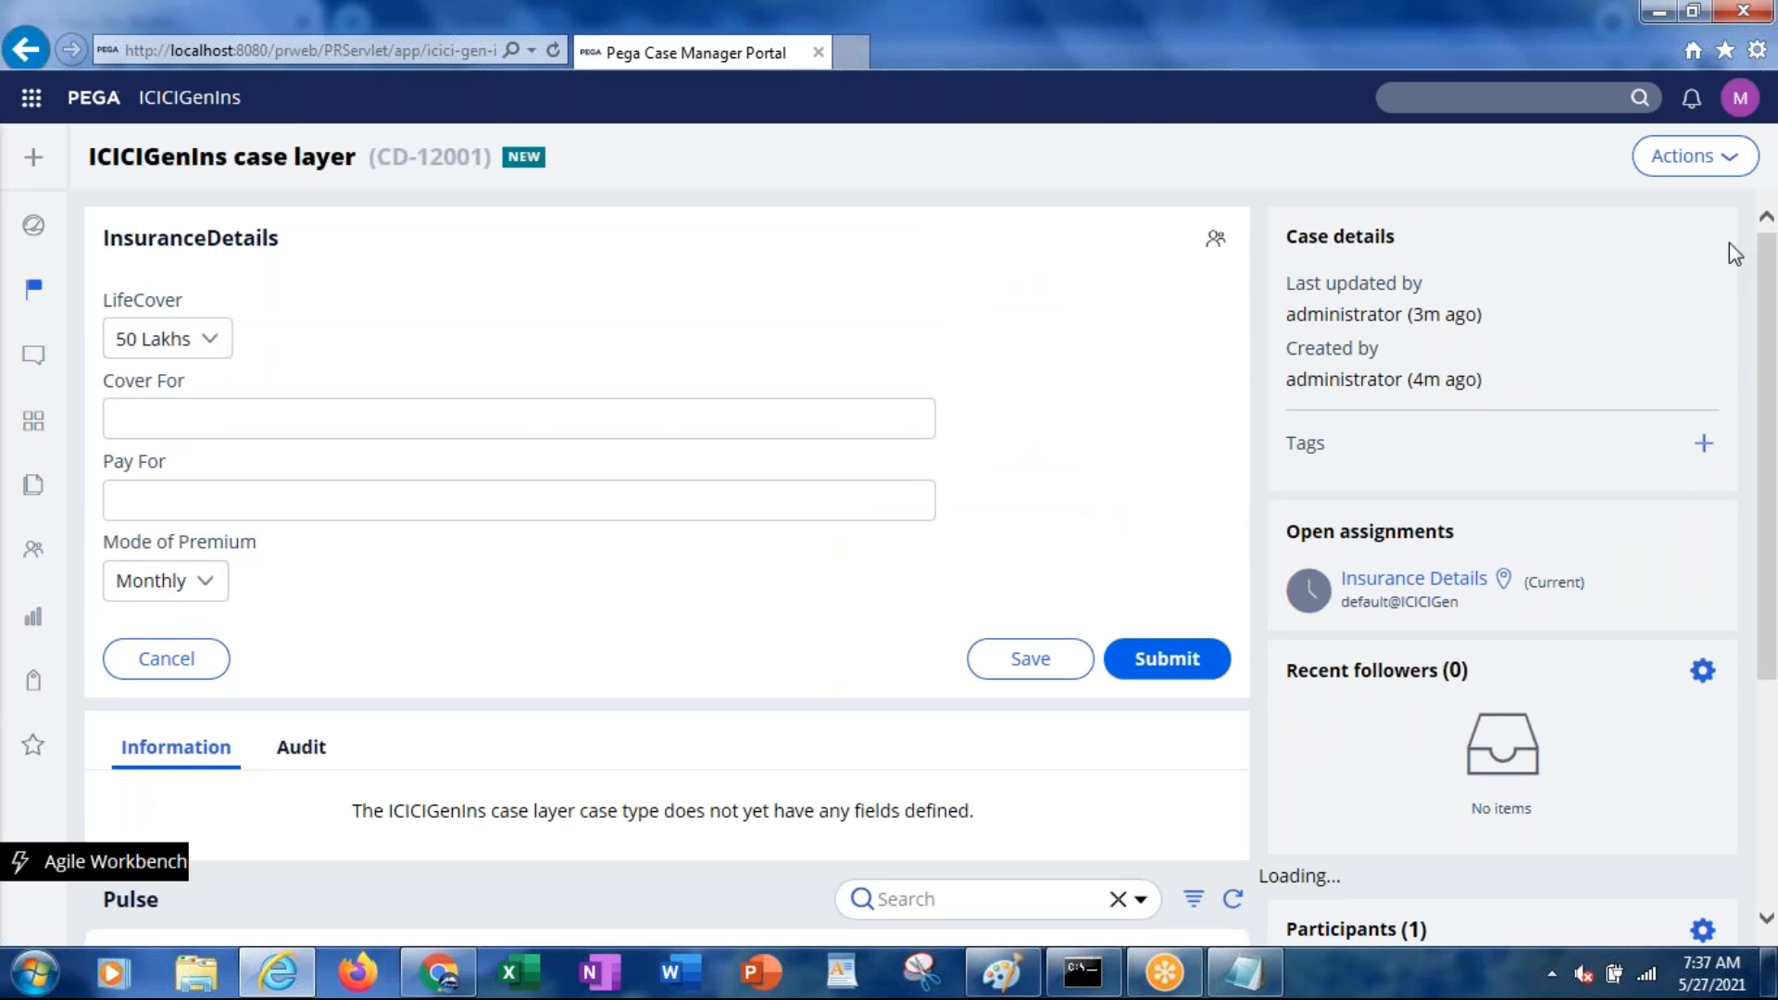
{"action": "mouse_move", "coordinate": [37, 243]}
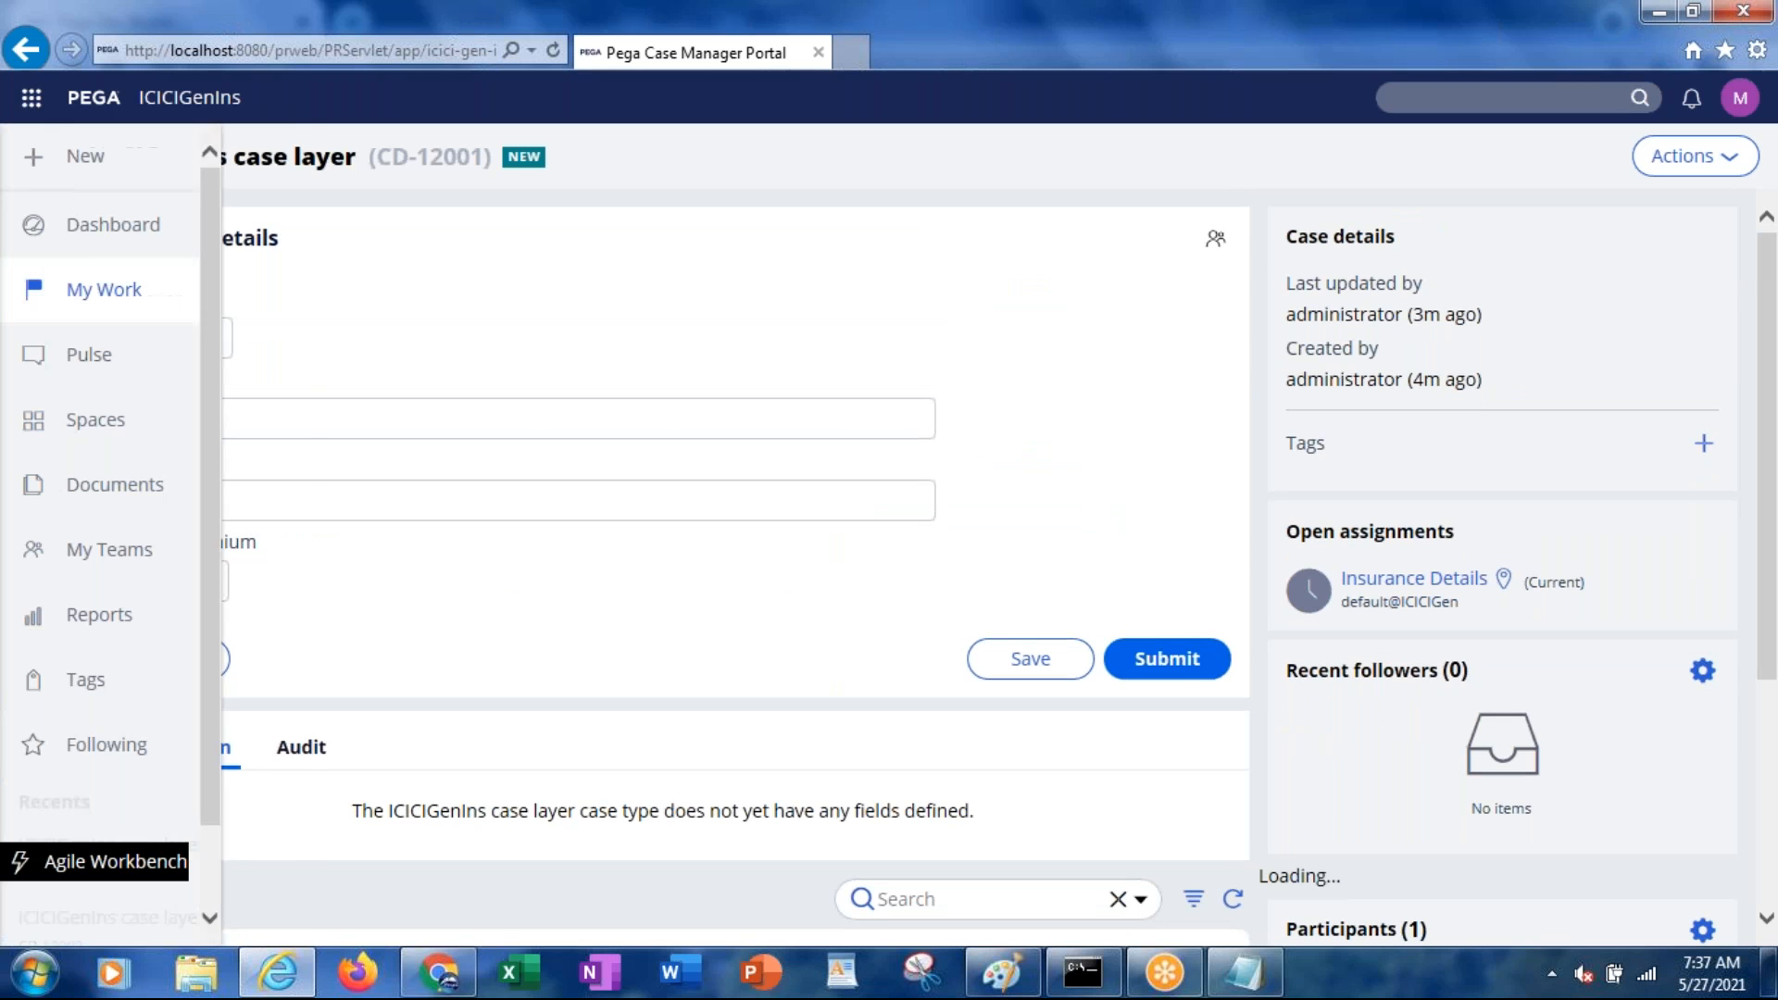
{"action": "left_click", "coordinate": [98, 237]}
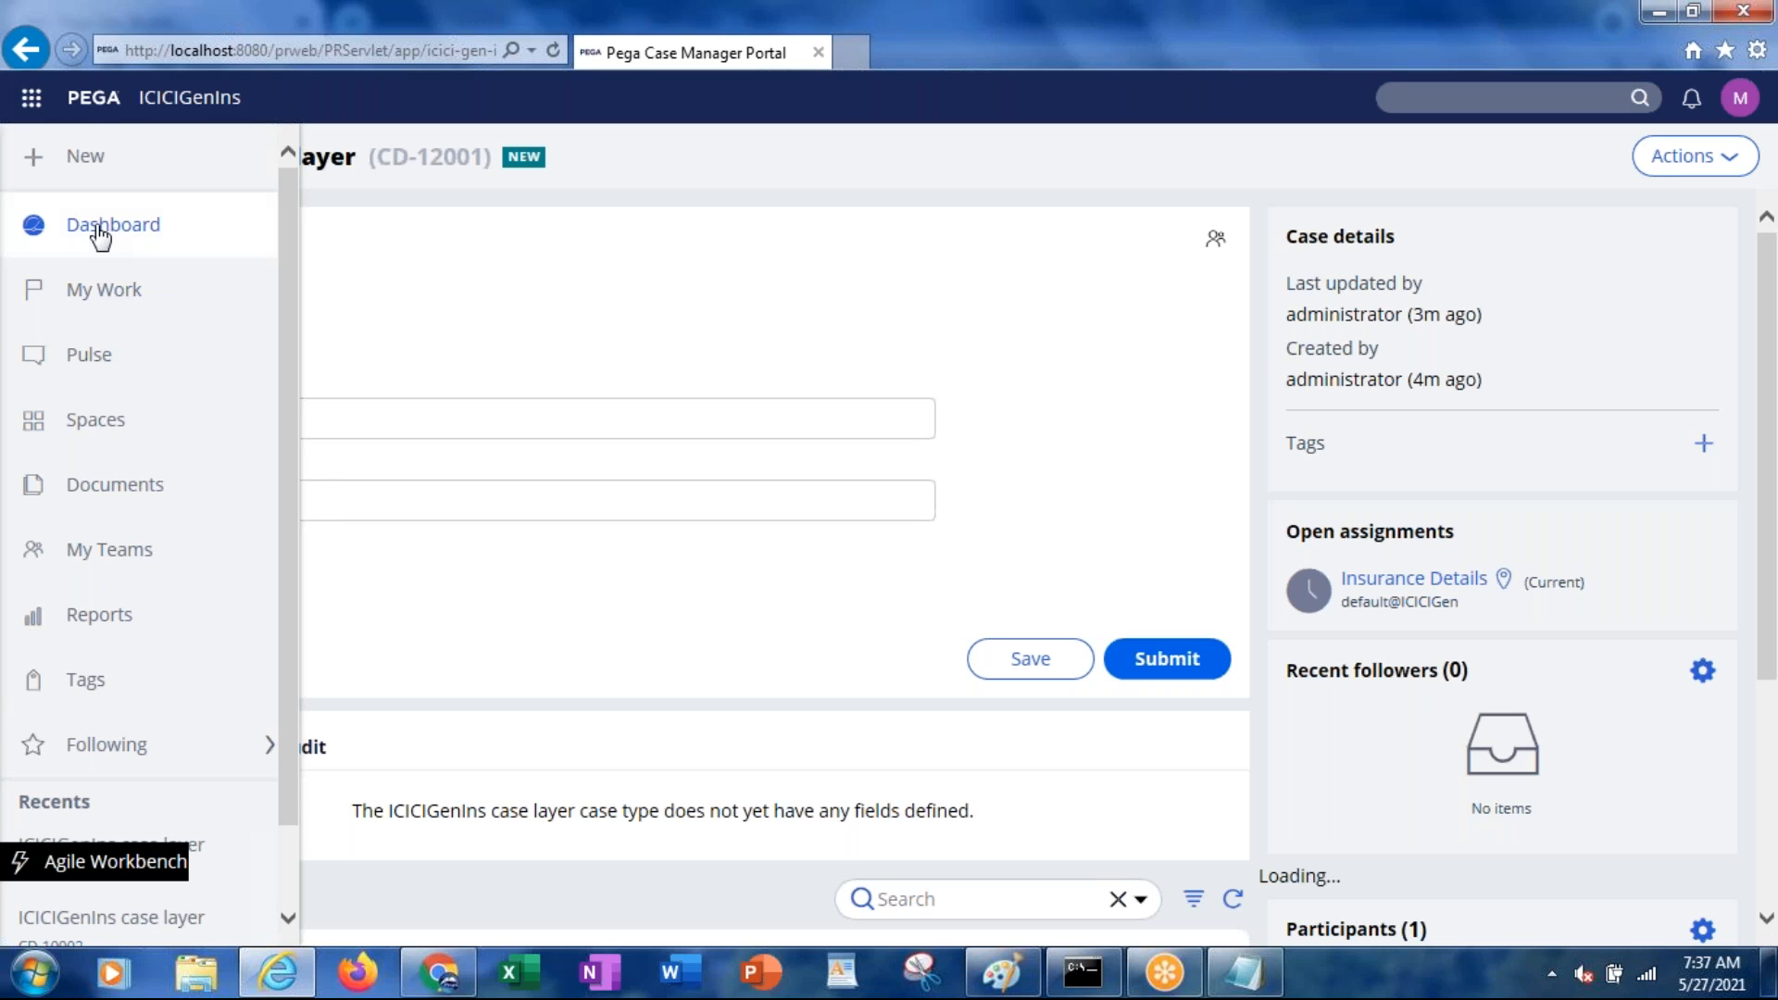
{"action": "left_click", "coordinate": [92, 296]}
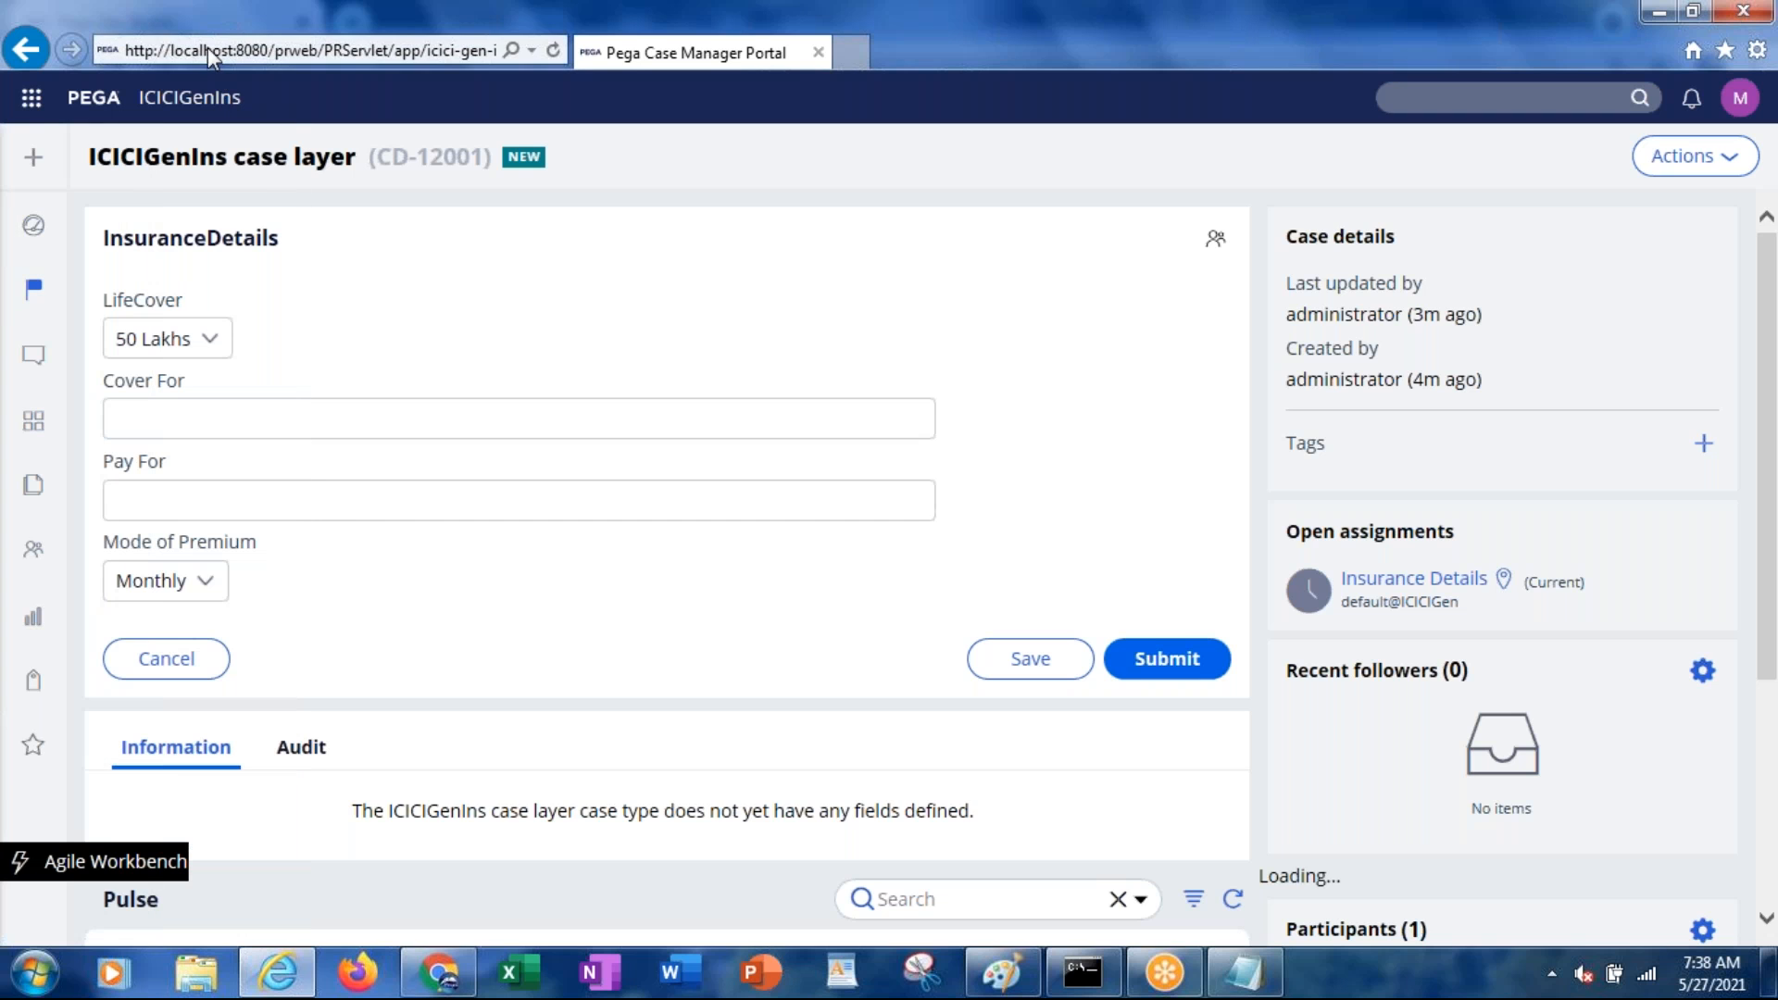
Load the copied address in the portal tab, then open a new browser tab and switch to it
{"action": "left_click", "coordinate": [207, 47]}
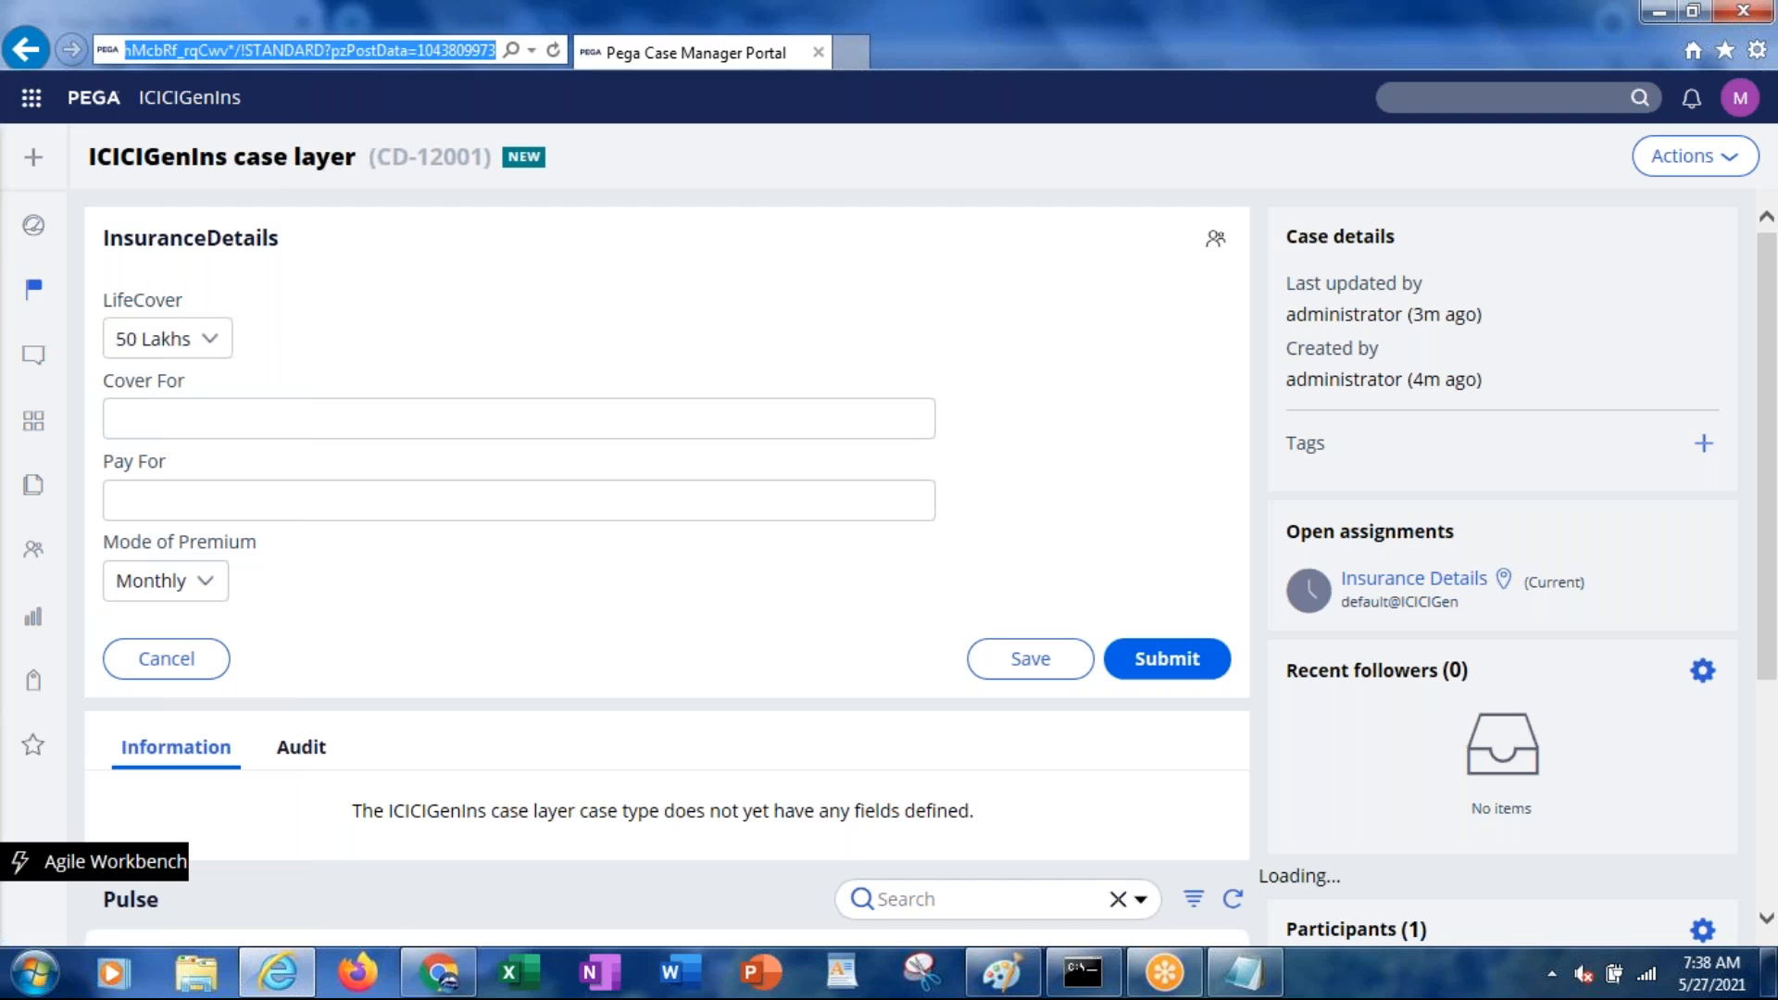
{"action": "key", "text": "ctrl+v"}
{"action": "key", "text": "Return"}
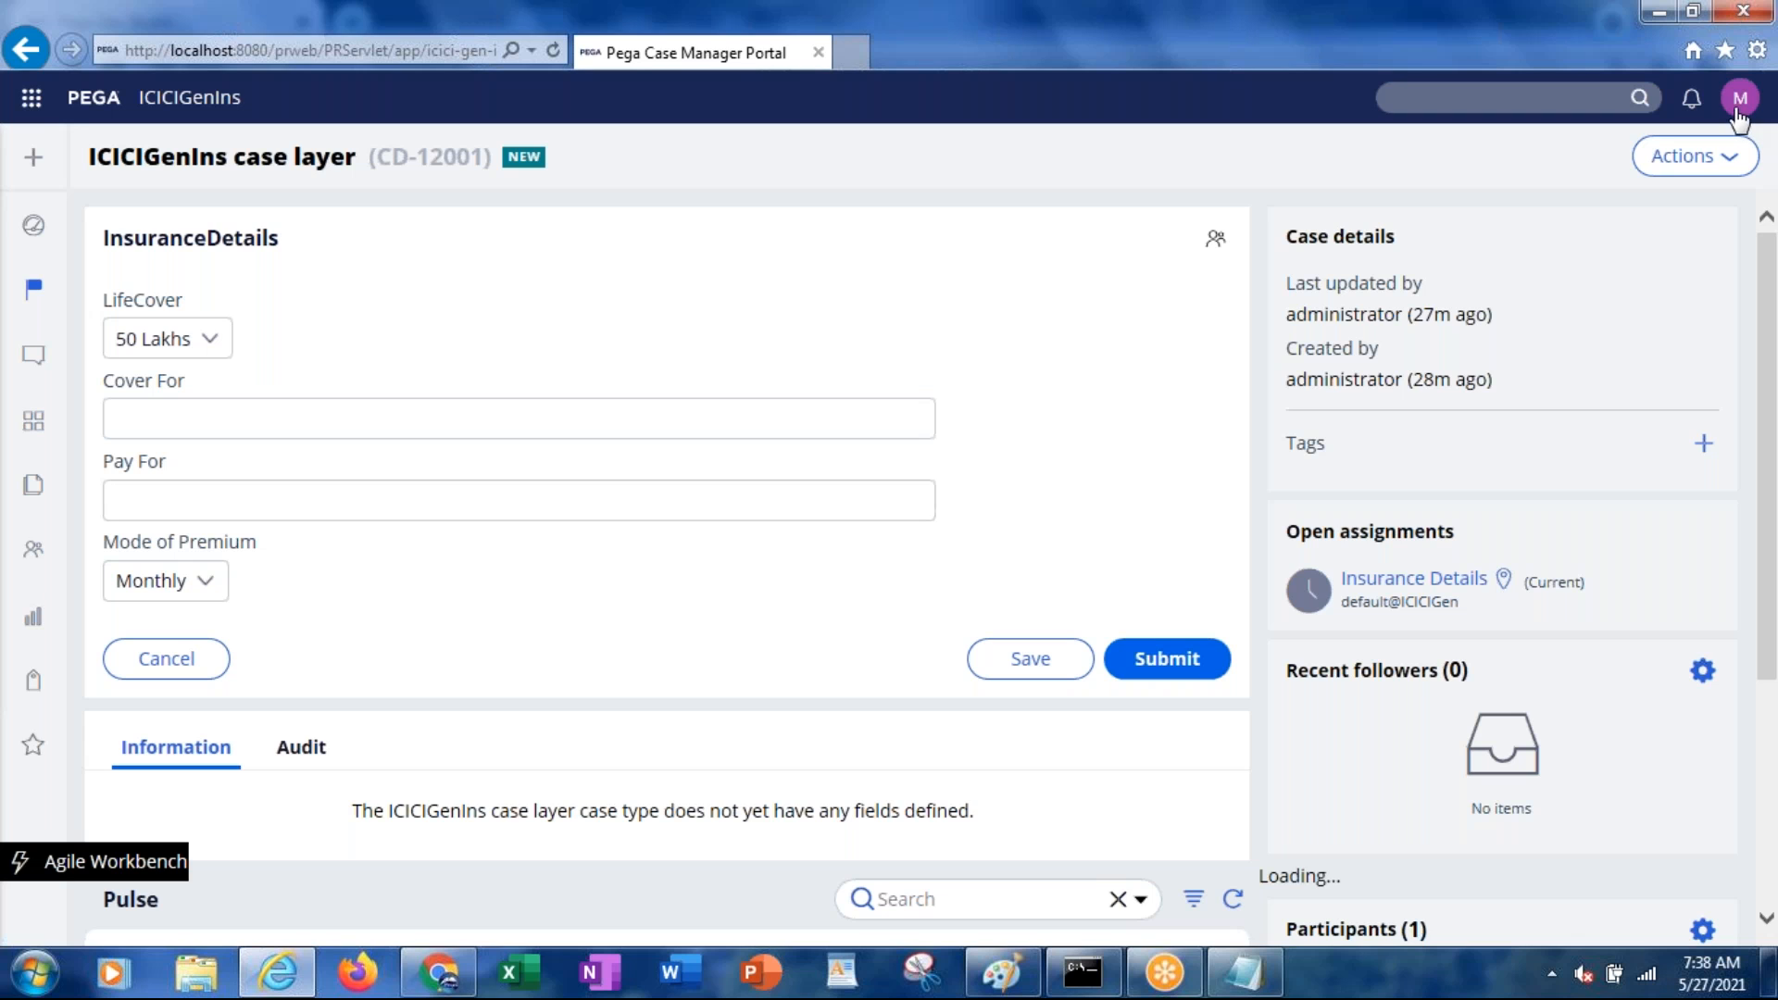
{"action": "left_click", "coordinate": [370, 51]}
{"action": "left_click", "coordinate": [851, 52]}
{"action": "left_click", "coordinate": [615, 52]}
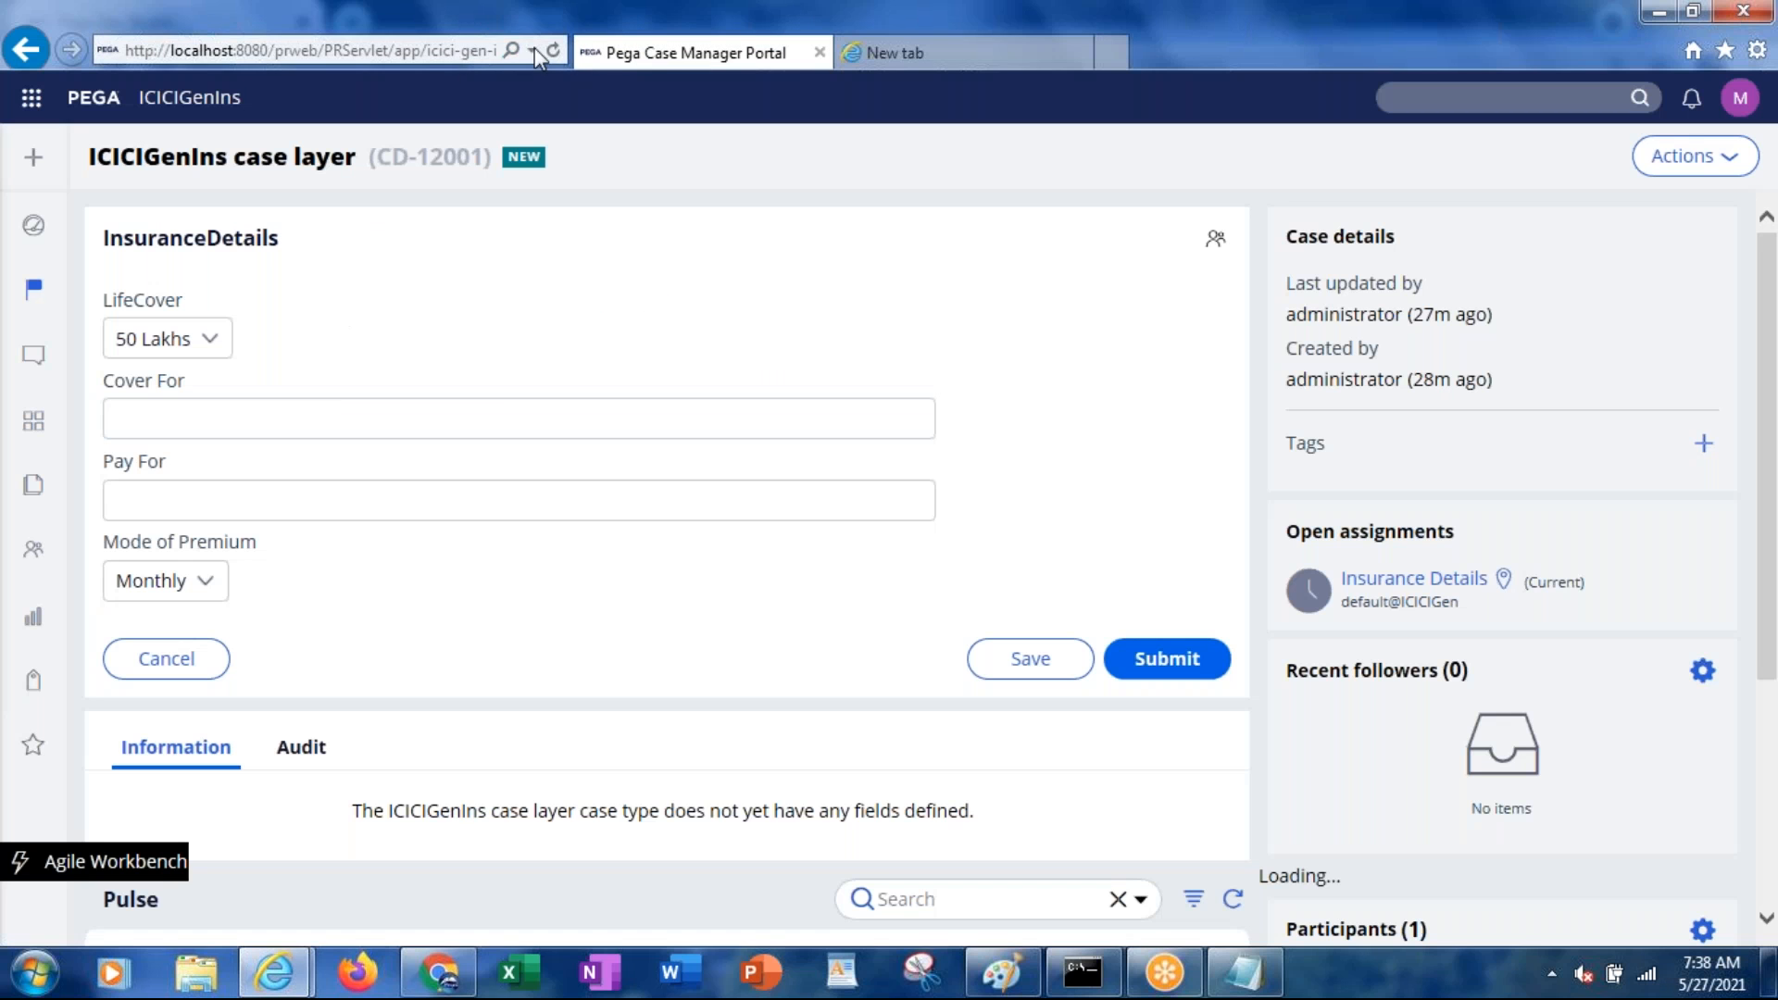
{"action": "left_click", "coordinate": [425, 52]}
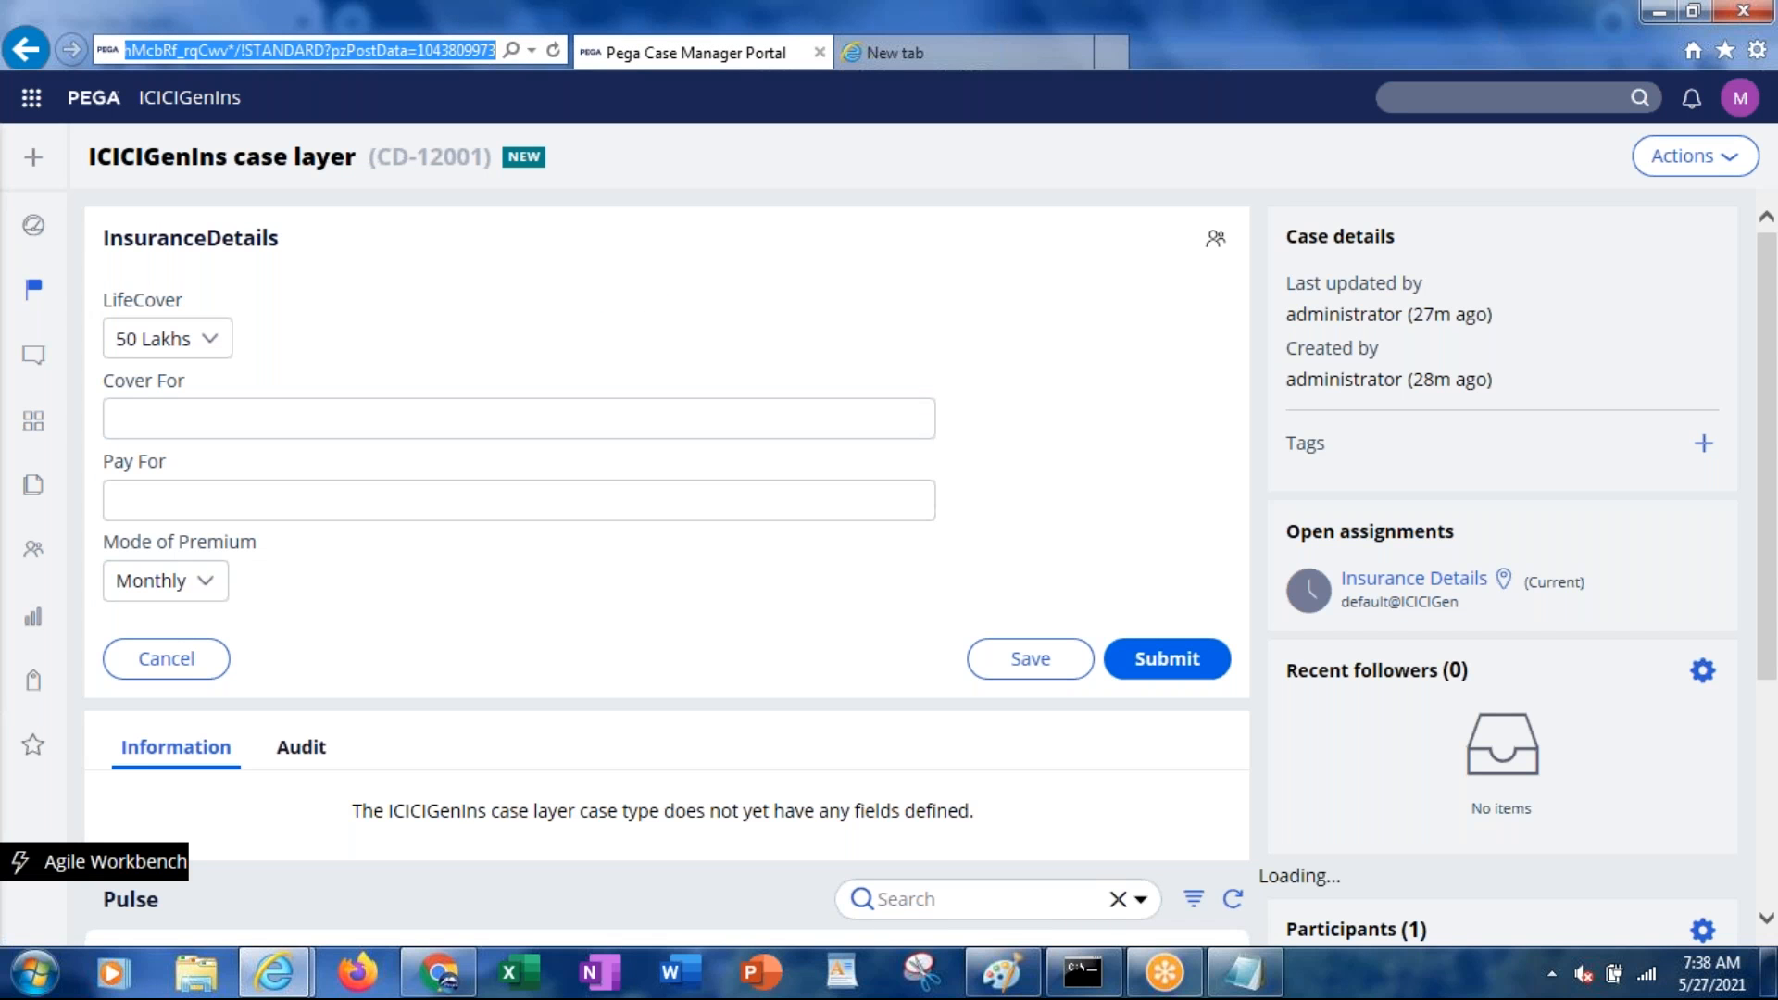
{"action": "left_click", "coordinate": [911, 52]}
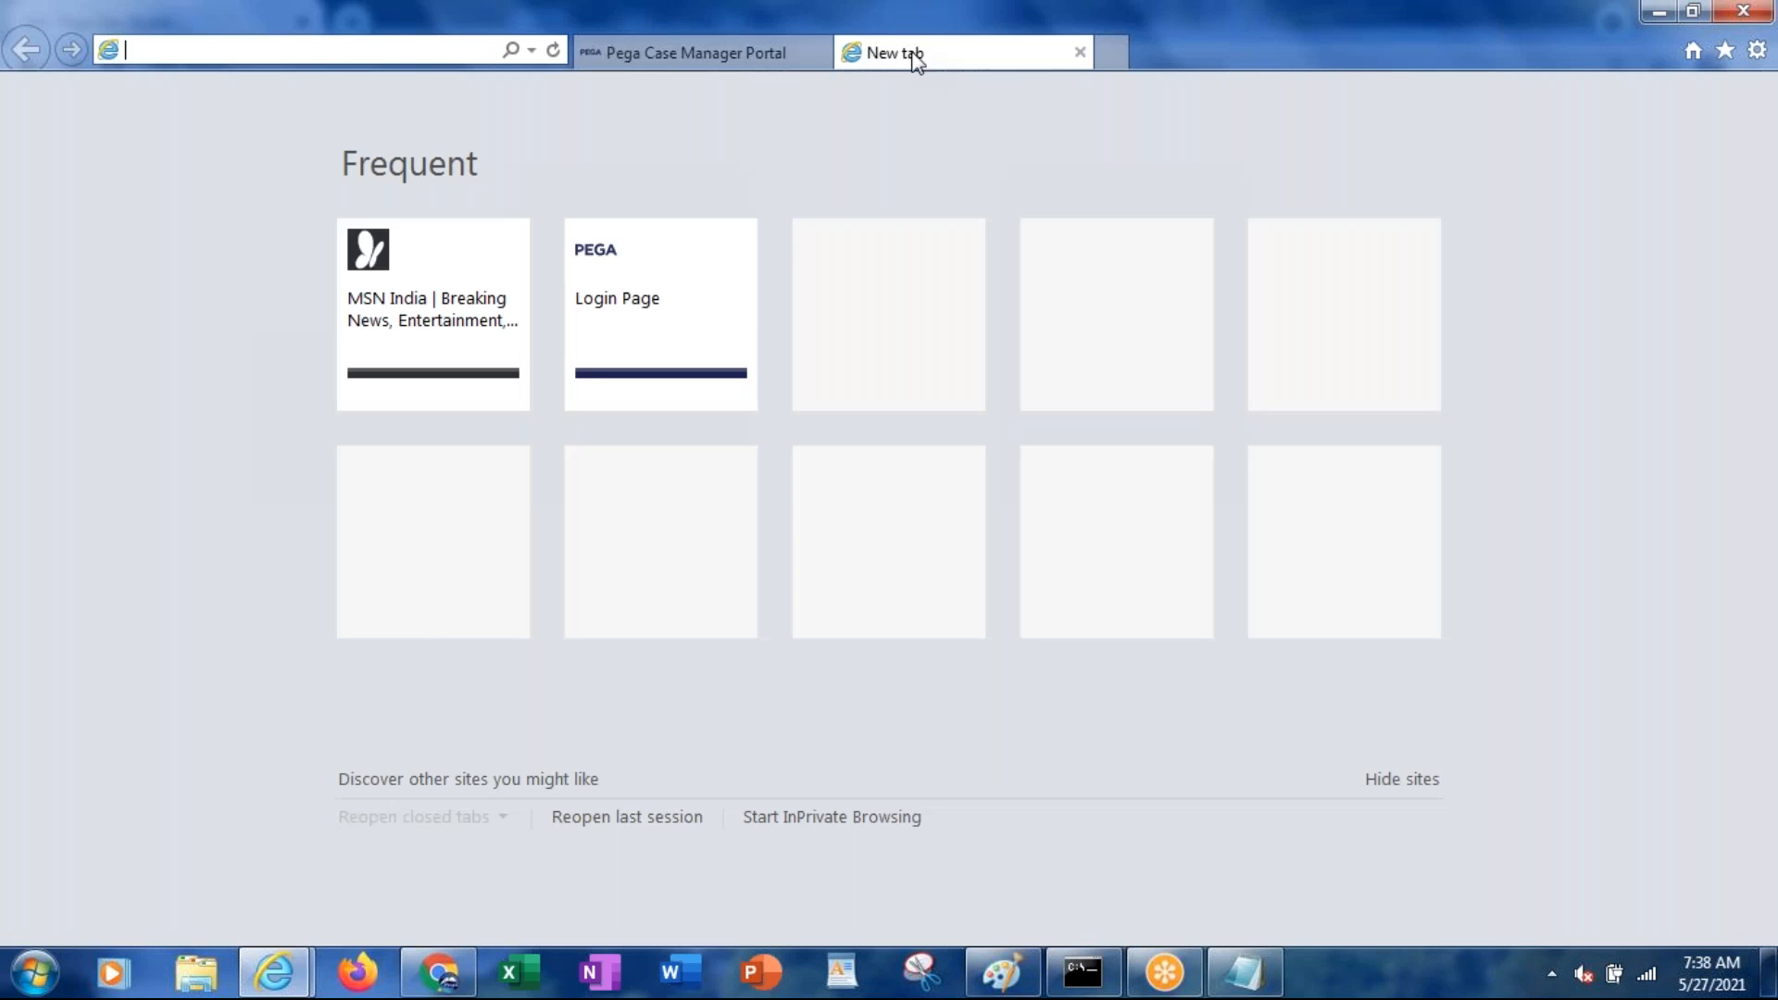
Load the Pega portal address in the new tab and close the original portal tab
{"action": "key", "text": "ctrl+v"}
{"action": "key", "text": "Return"}
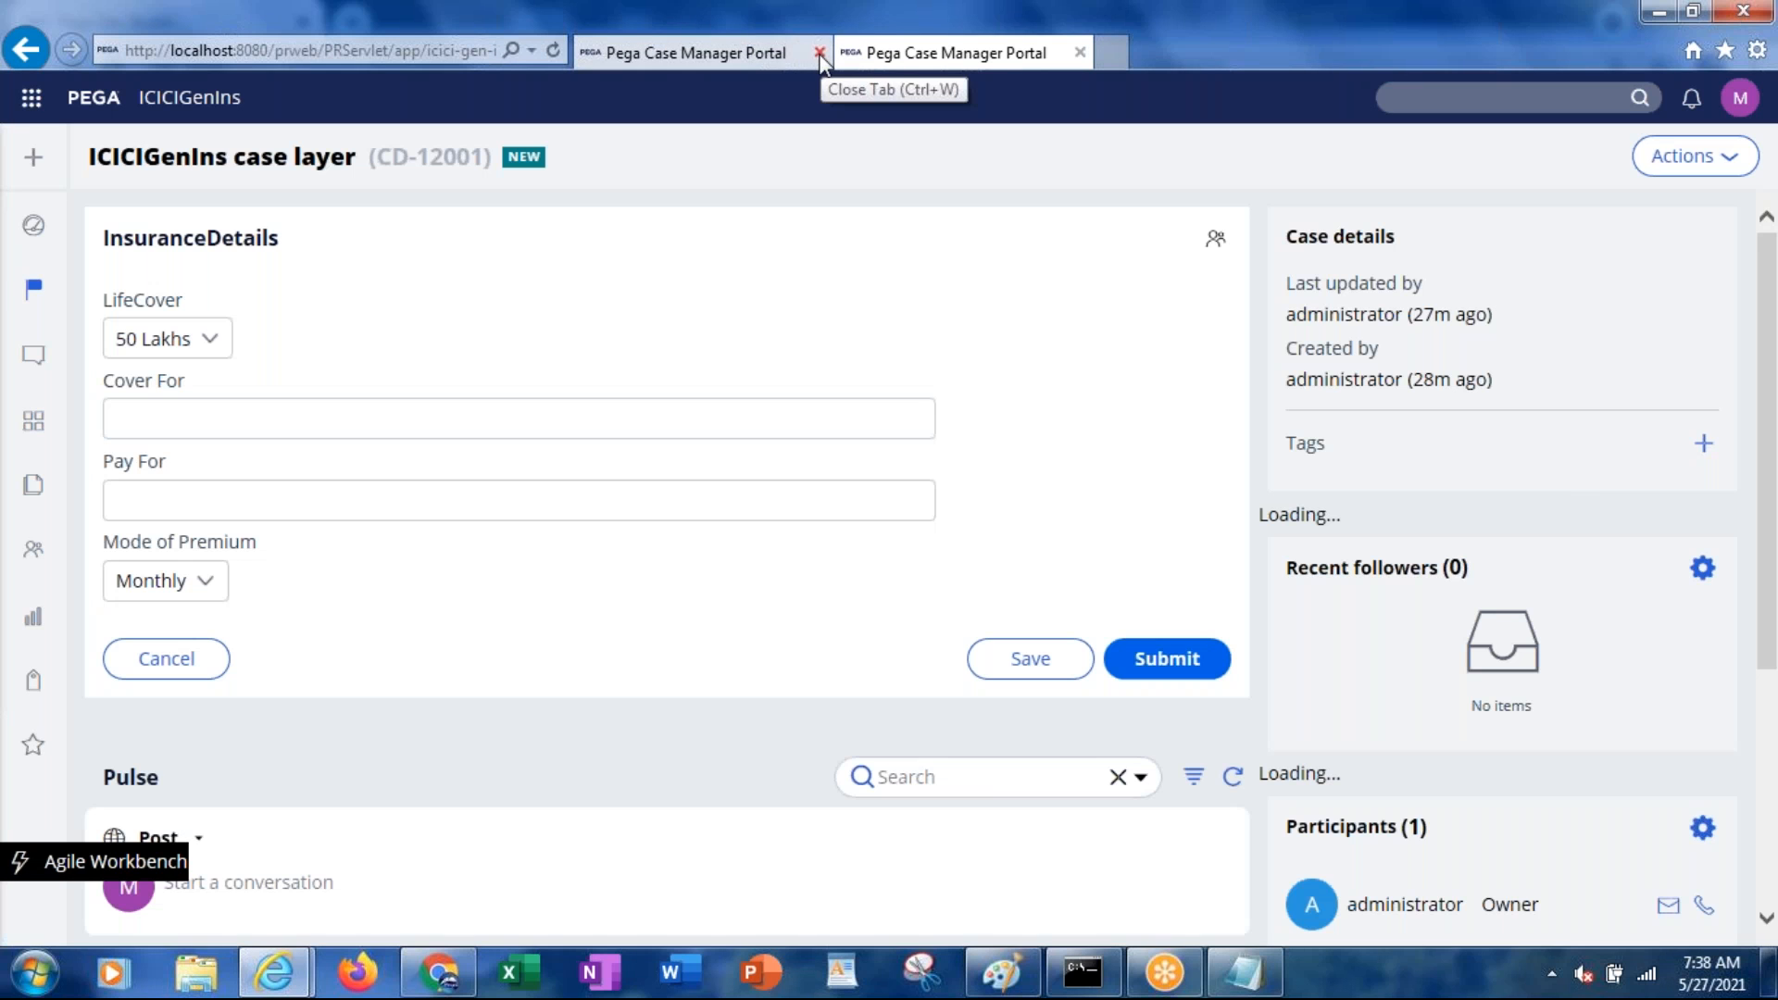
{"action": "left_click", "coordinate": [820, 53]}
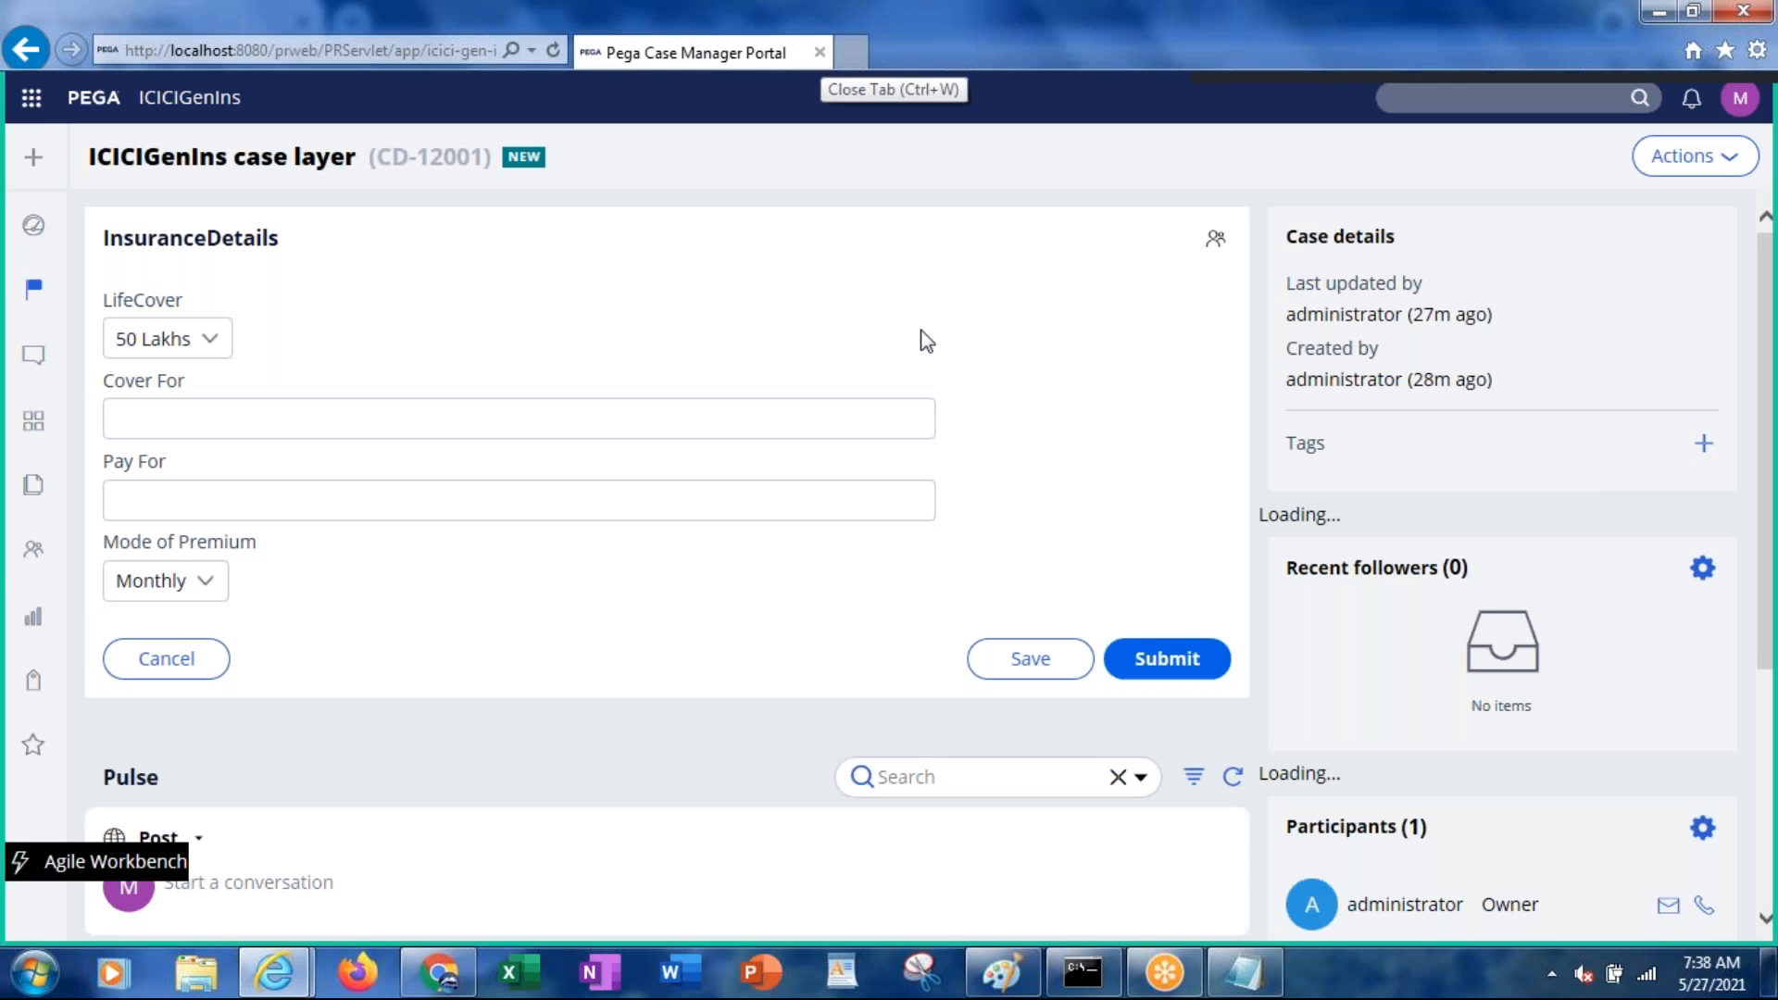
Look through the profile menu, Pulse, case types and dashboard, then close and relaunch Internet Explorer
{"action": "double_click", "coordinate": [1743, 100]}
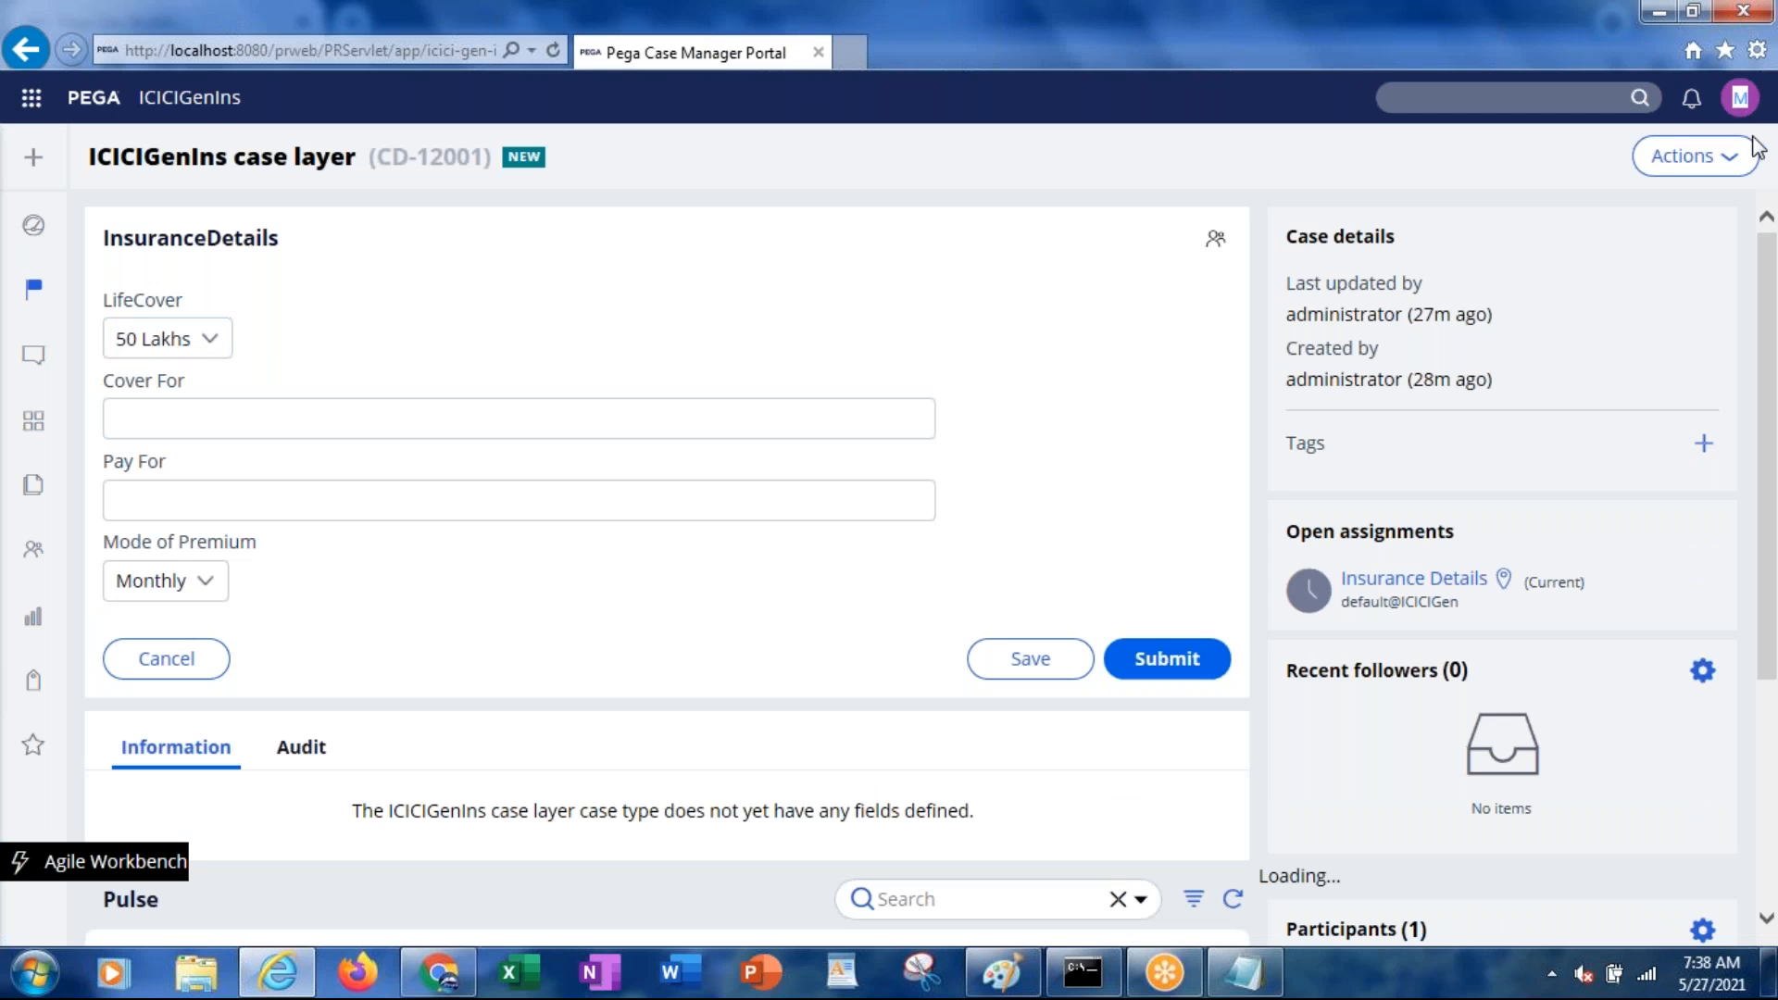
{"action": "left_click", "coordinate": [1740, 109]}
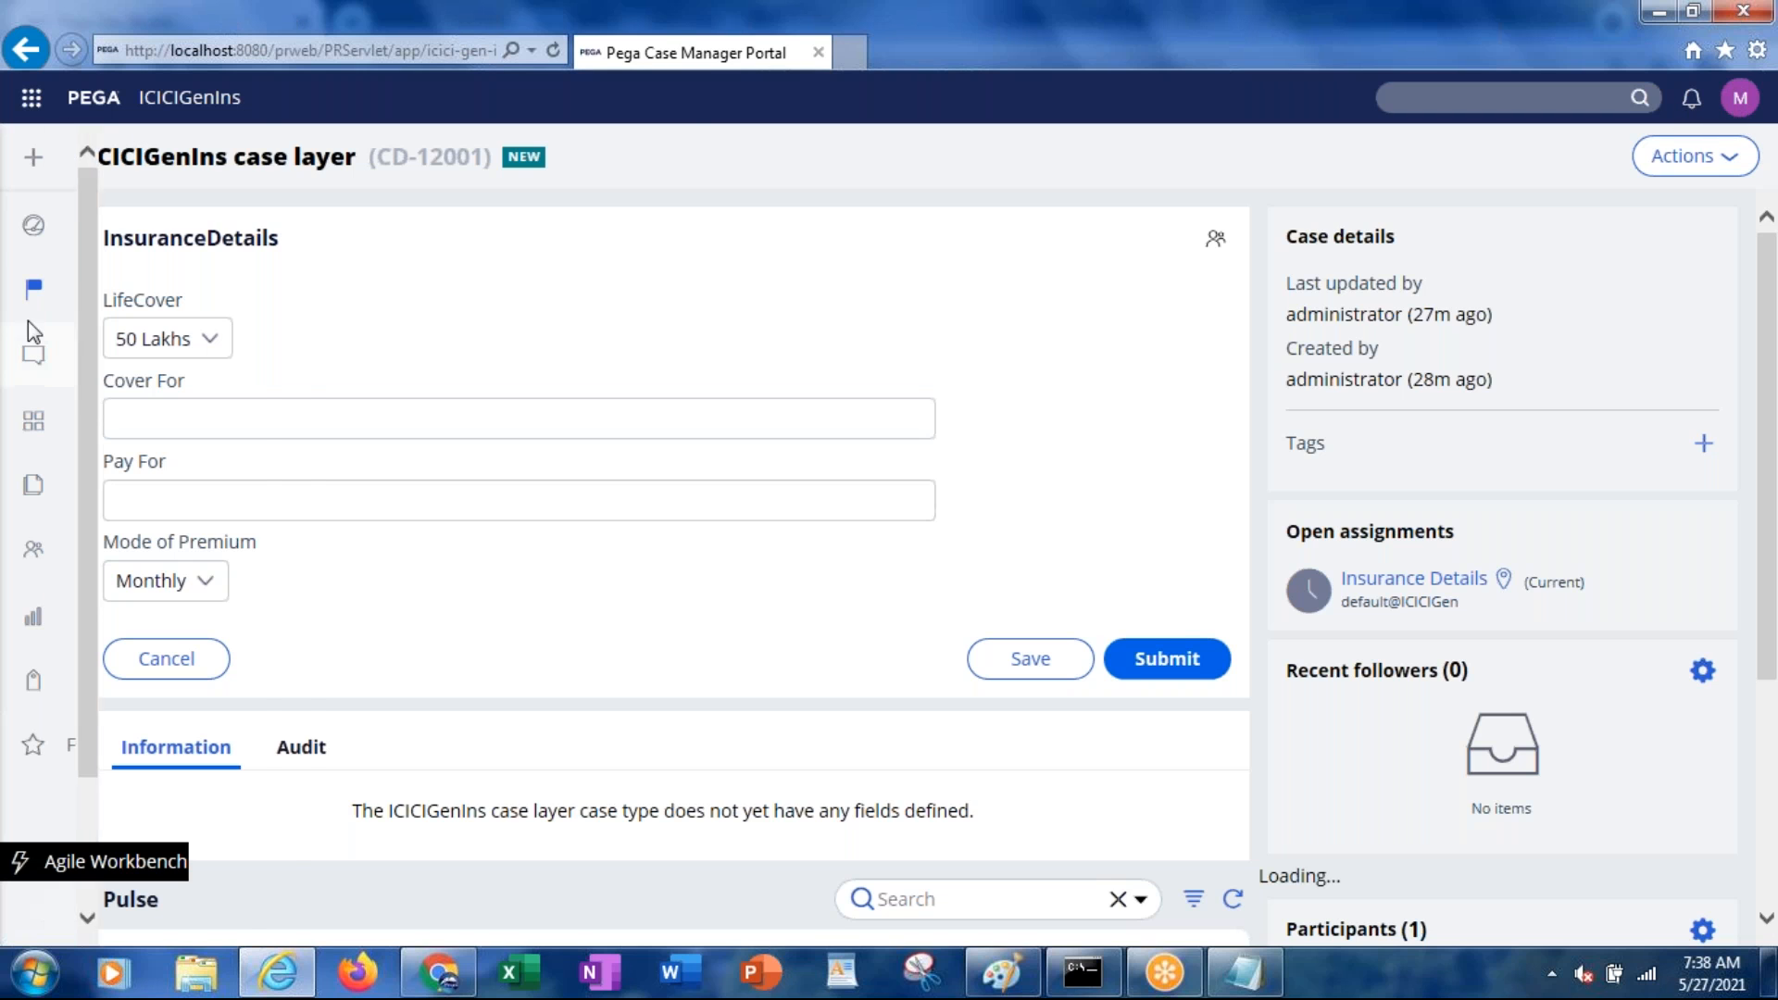
{"action": "mouse_move", "coordinate": [29, 320]}
{"action": "left_click", "coordinate": [79, 380]}
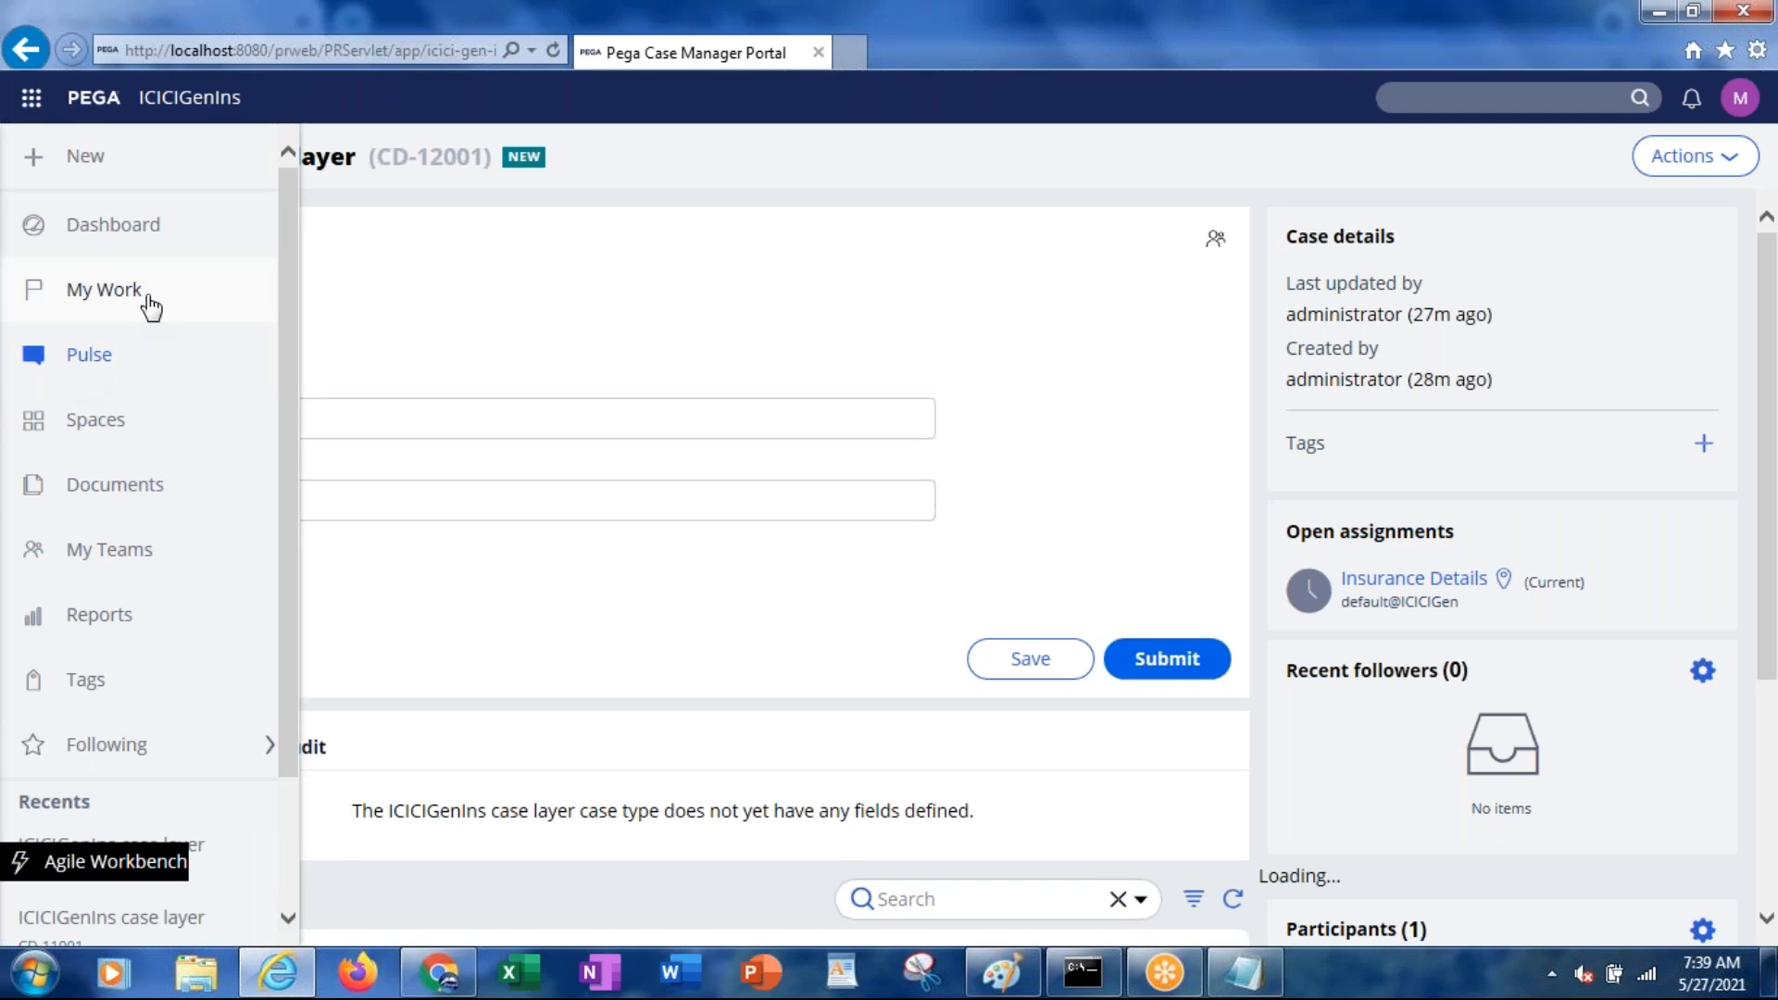
{"action": "left_click", "coordinate": [35, 163]}
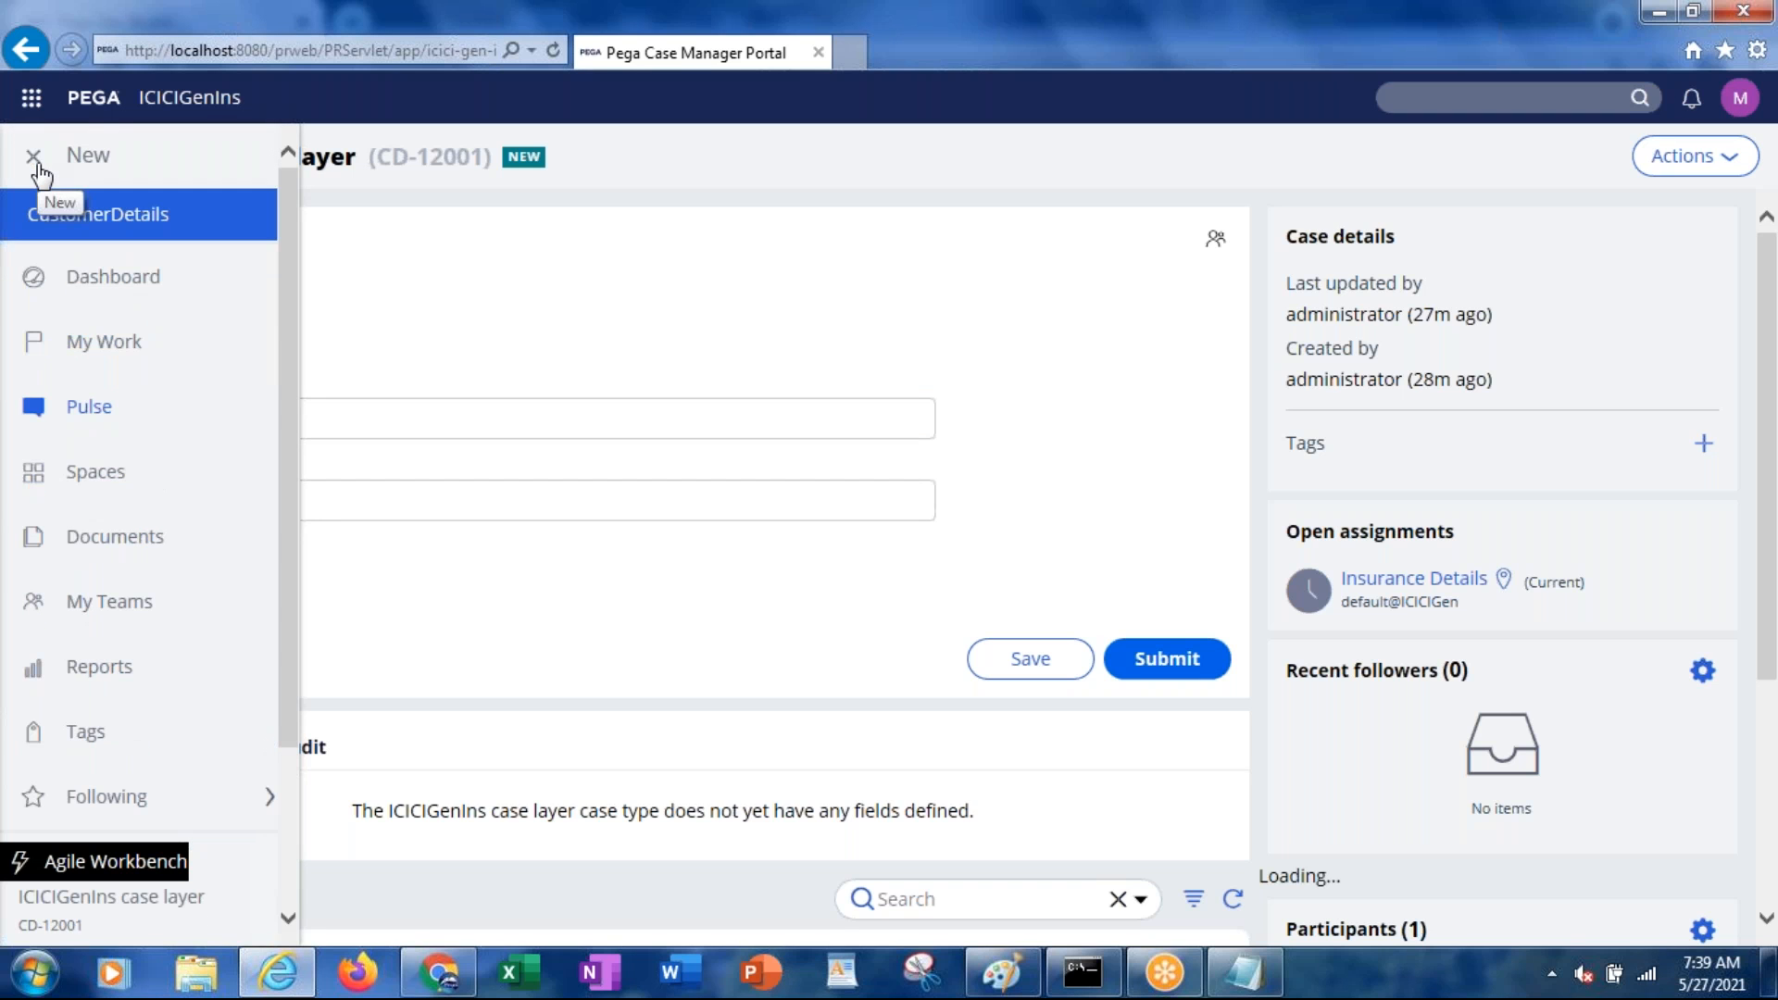
{"action": "left_click", "coordinate": [95, 290]}
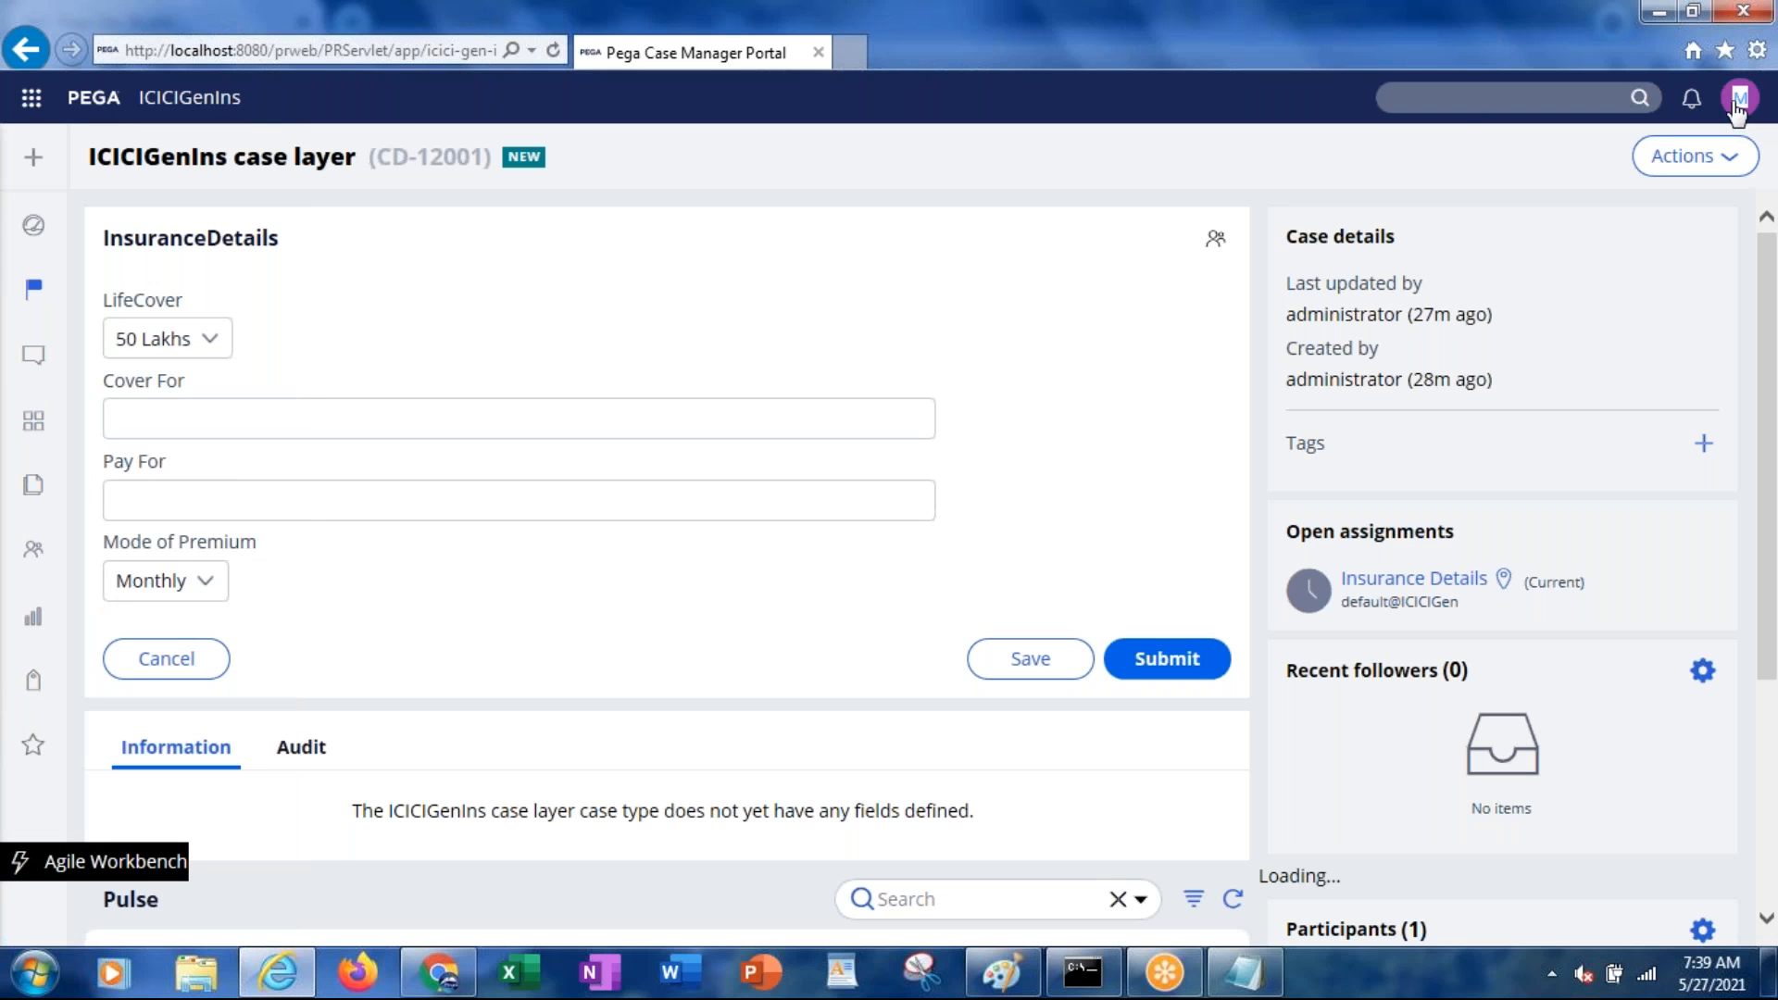
{"action": "left_click", "coordinate": [818, 53]}
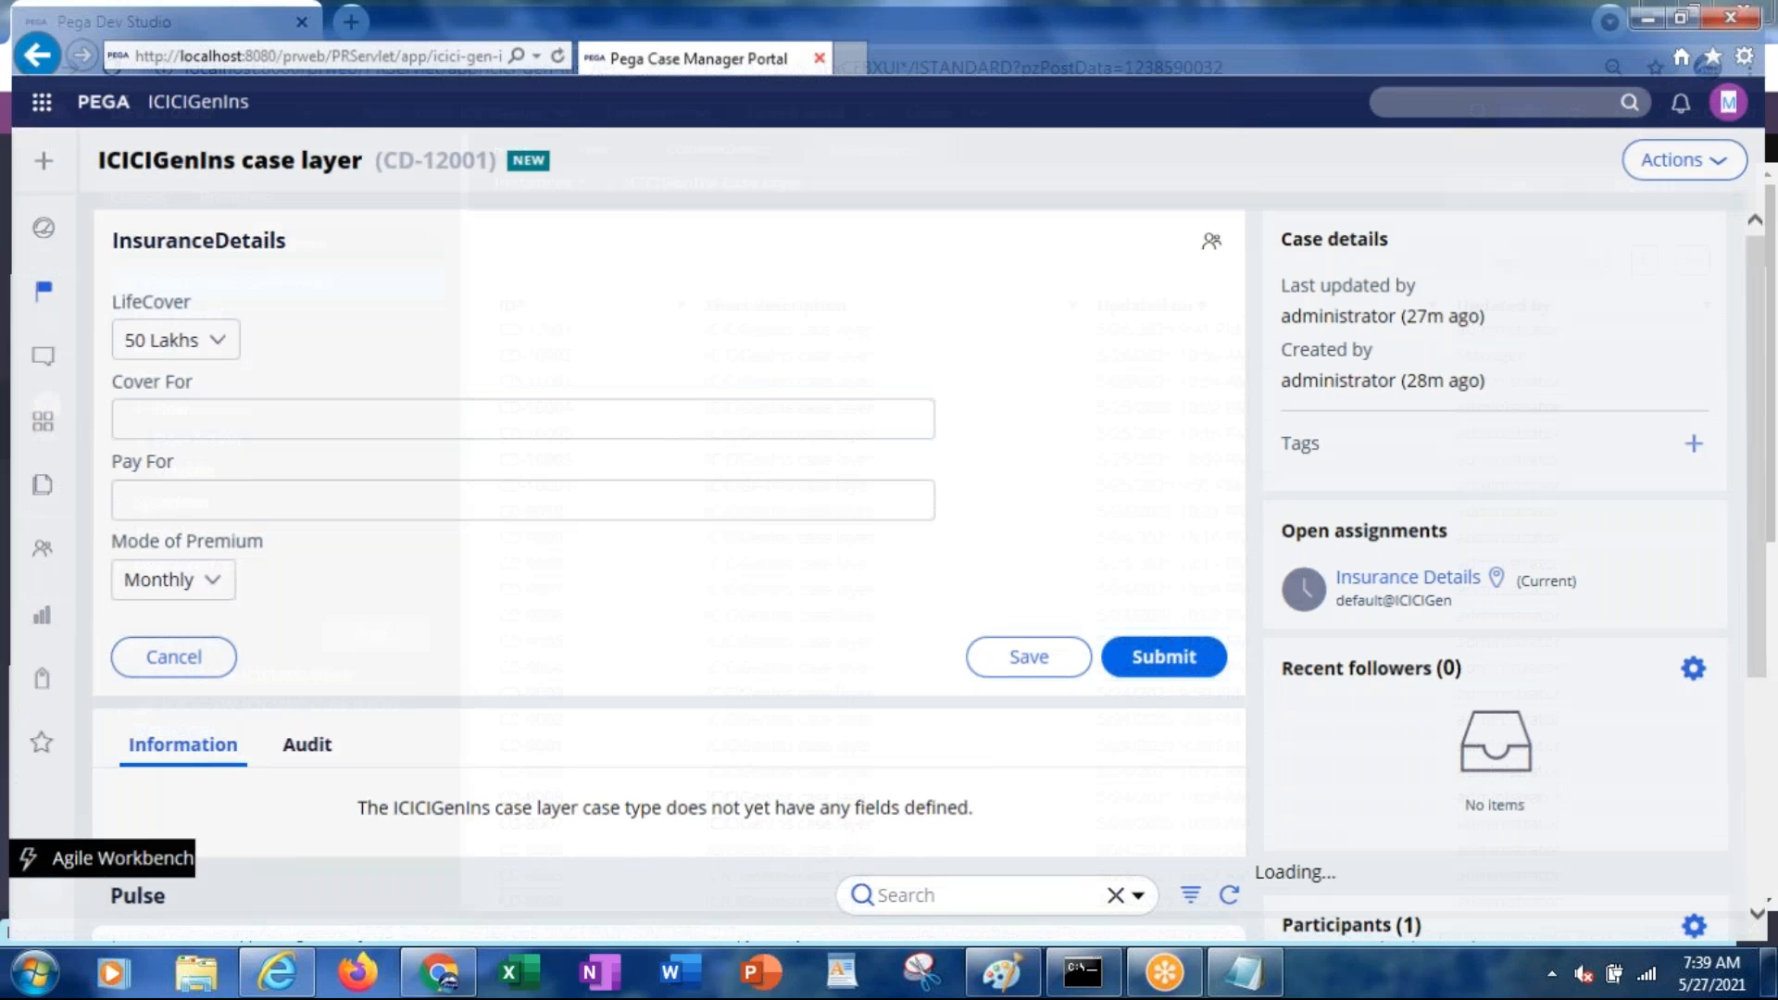
{"action": "left_click", "coordinate": [276, 977]}
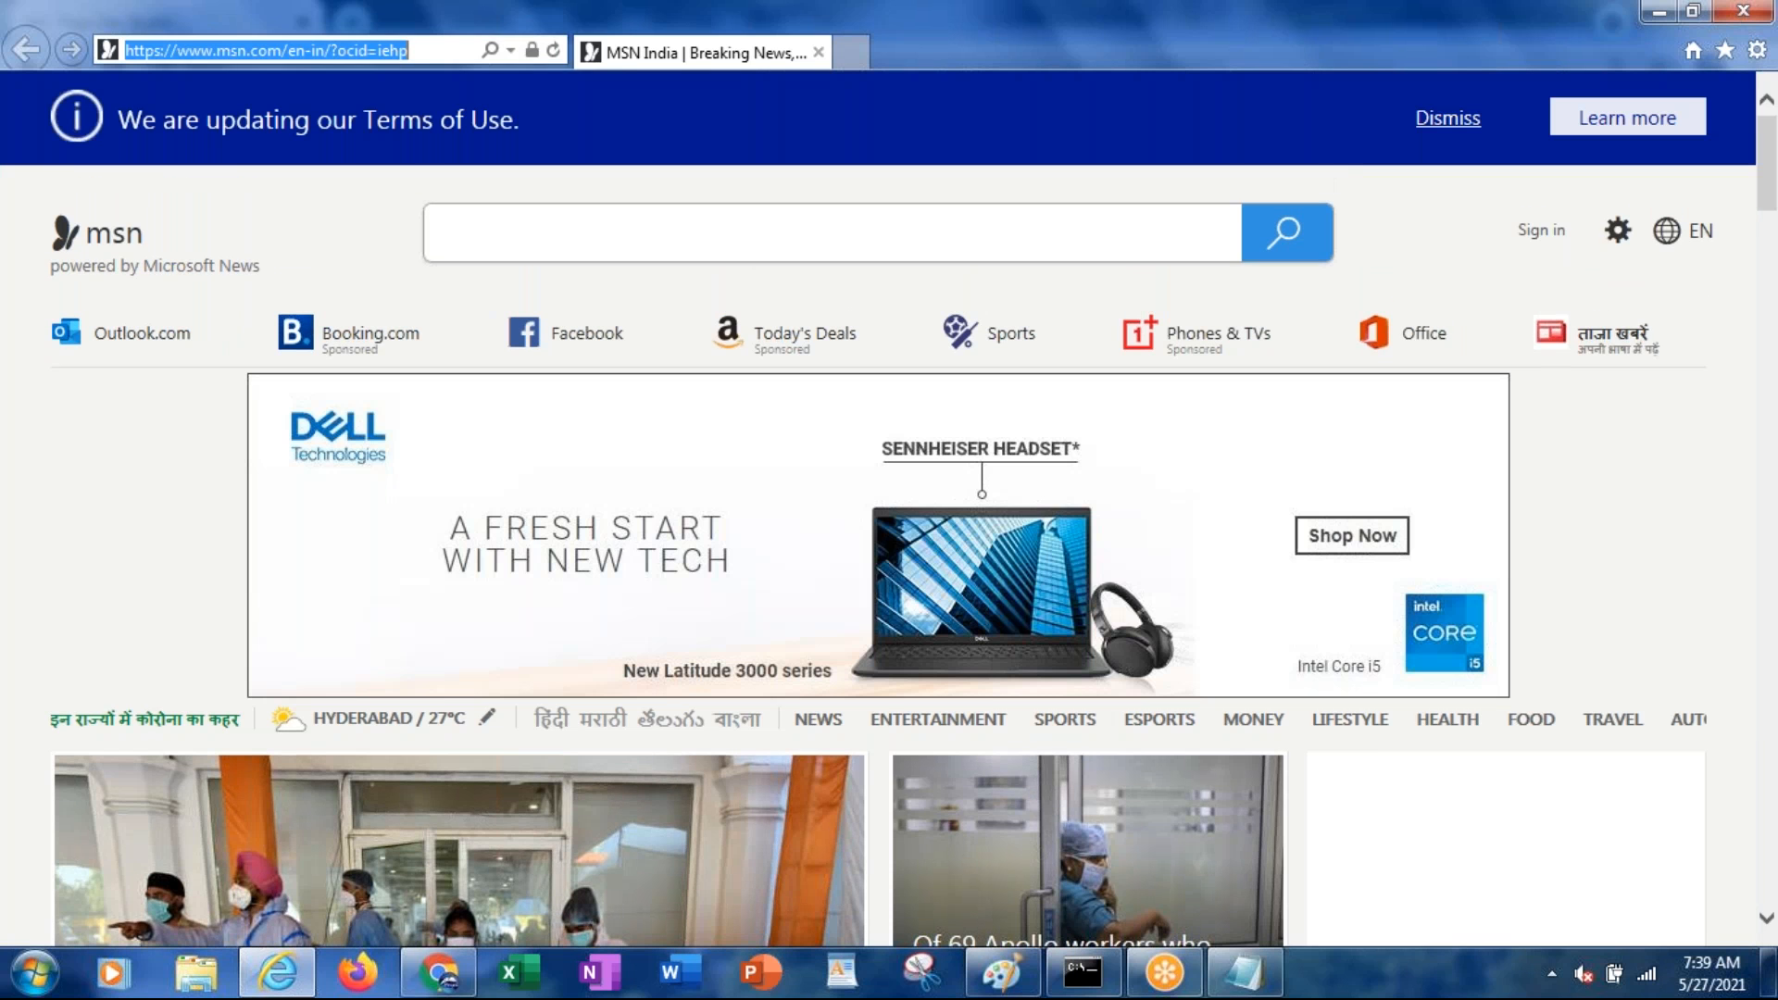
Load the localhost prweb portal address and log in with the manager's e-mail and password
{"action": "key", "text": "ctrl+v"}
{"action": "key", "text": "Return"}
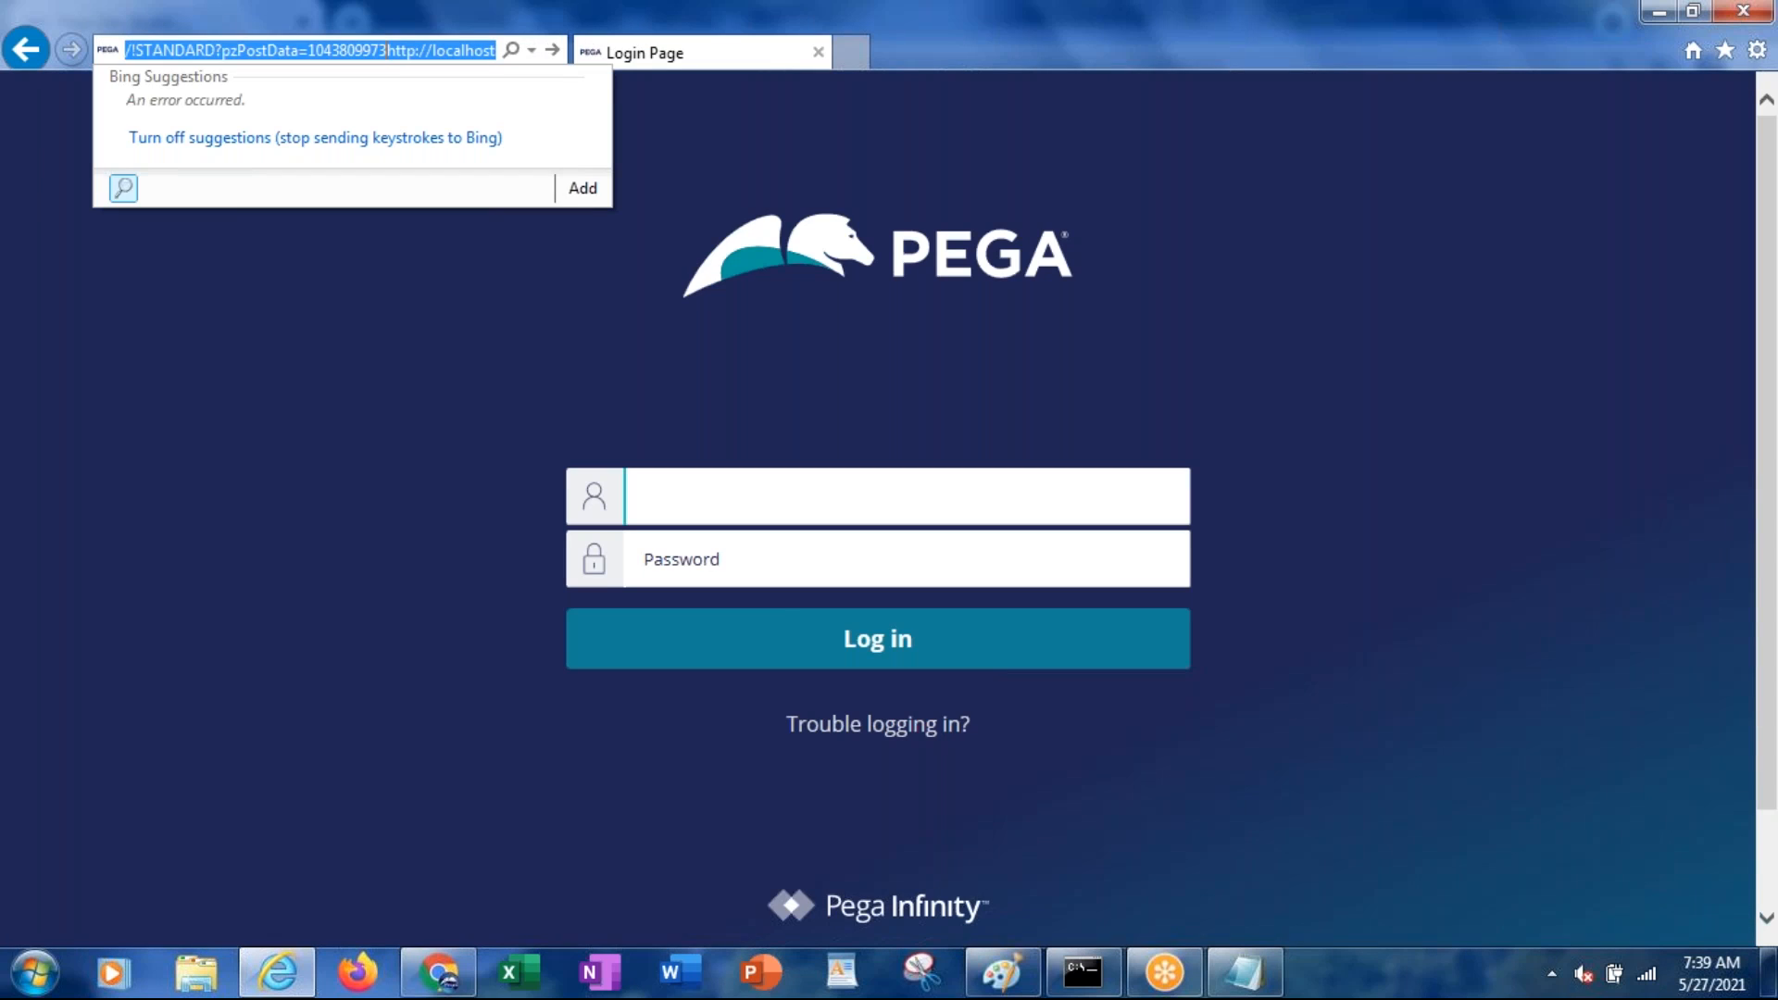
{"action": "left_click", "coordinate": [711, 493]}
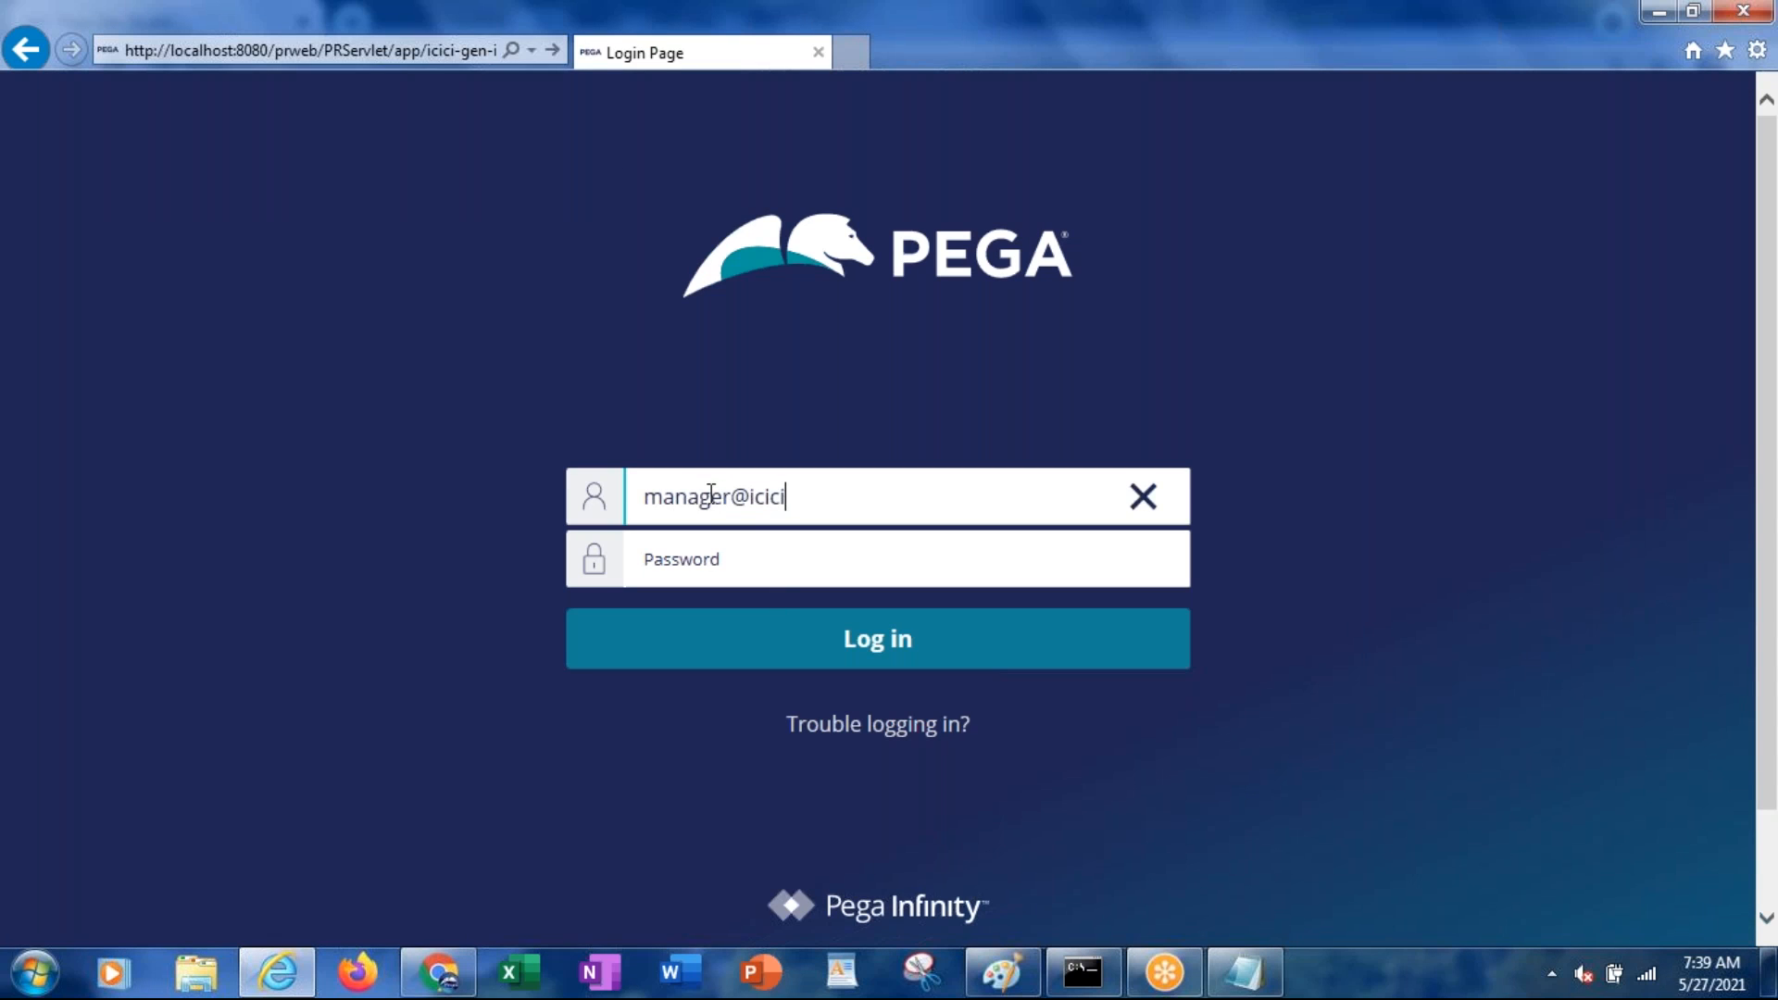
{"action": "key", "text": "Tab"}
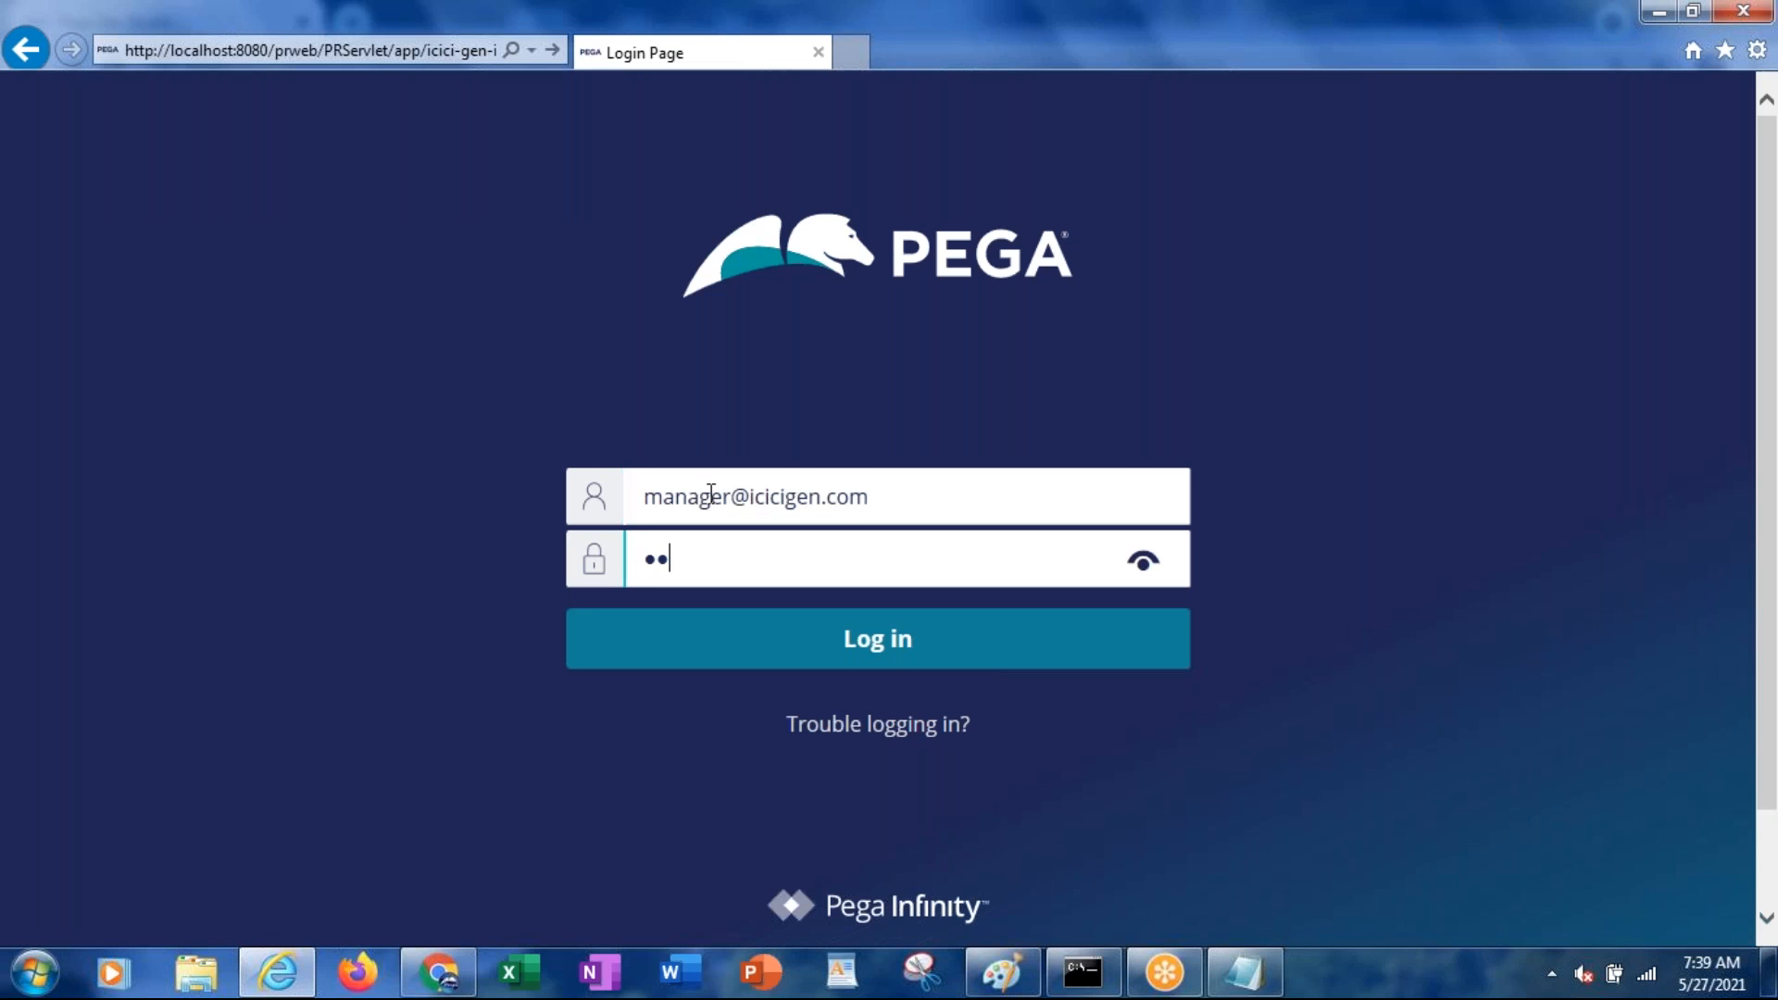
{"action": "key", "text": "Return"}
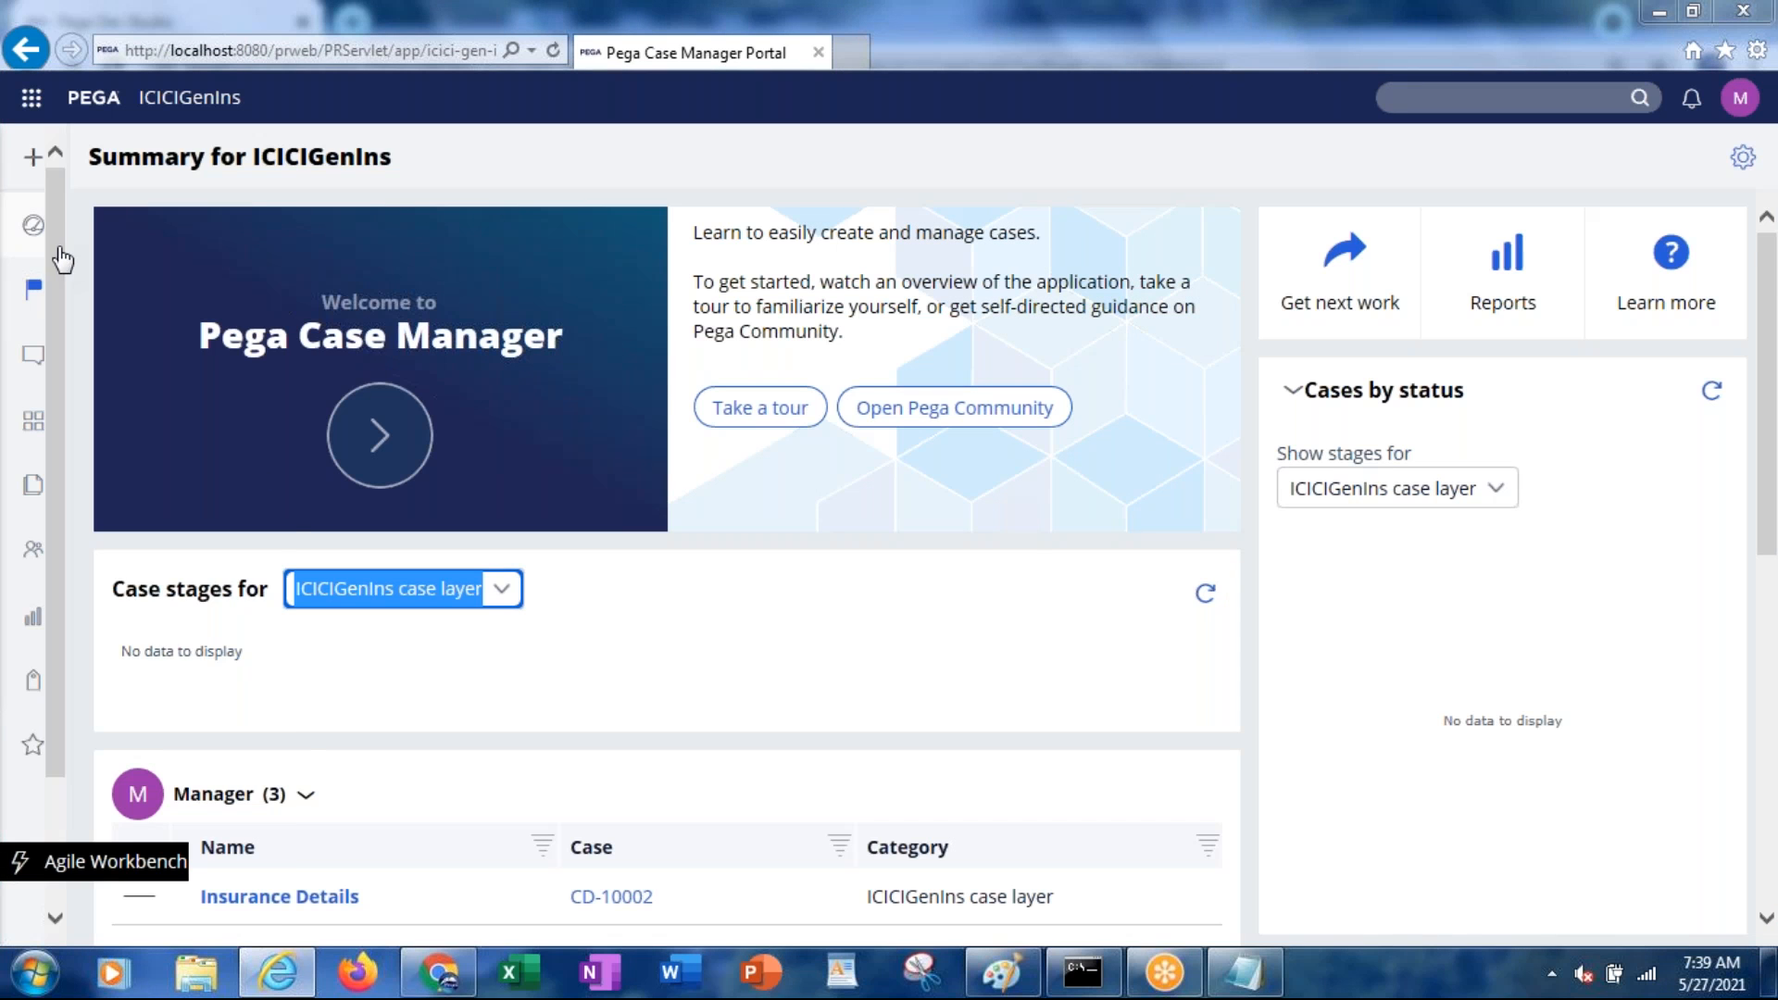
Open the manager's My Work list with CustomerDetails CD-10003 and CD-2, then return to Dev Studio
{"action": "mouse_move", "coordinate": [37, 278]}
{"action": "left_click", "coordinate": [110, 307]}
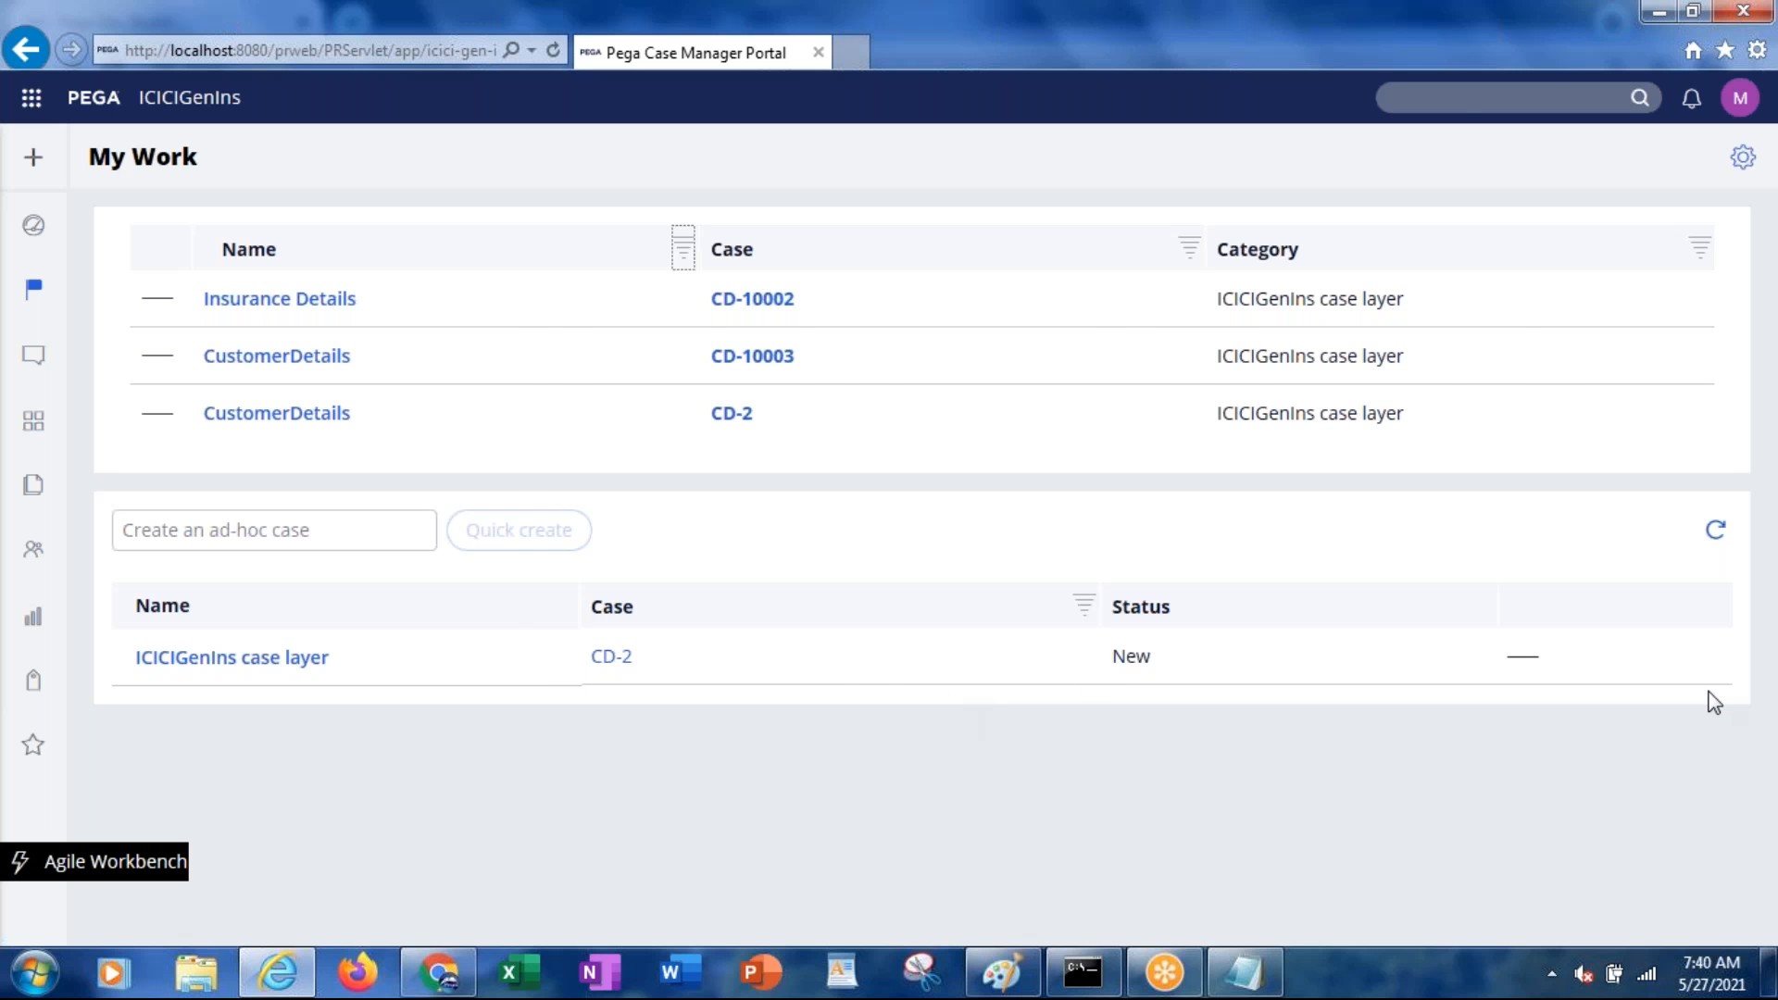
{"action": "key", "text": "alt+Tab"}
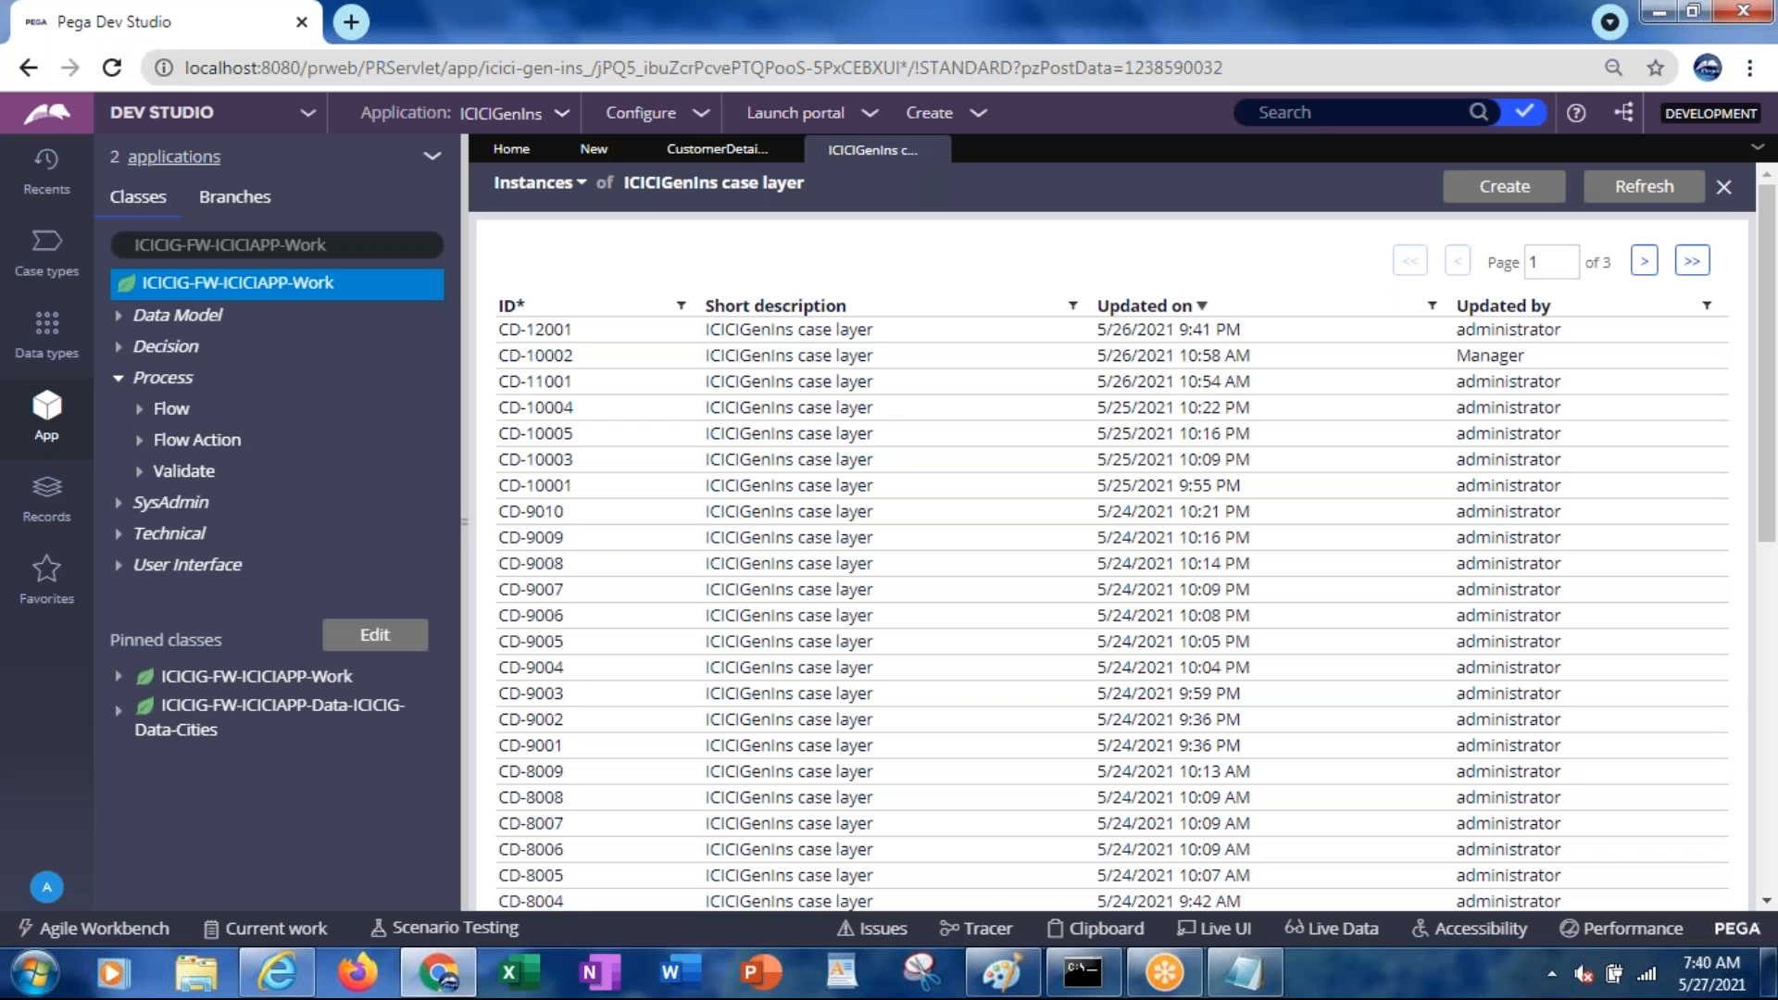
Try filtering the class instances by Updated by, then dismiss the filter unapplied
{"action": "left_click", "coordinate": [1707, 312]}
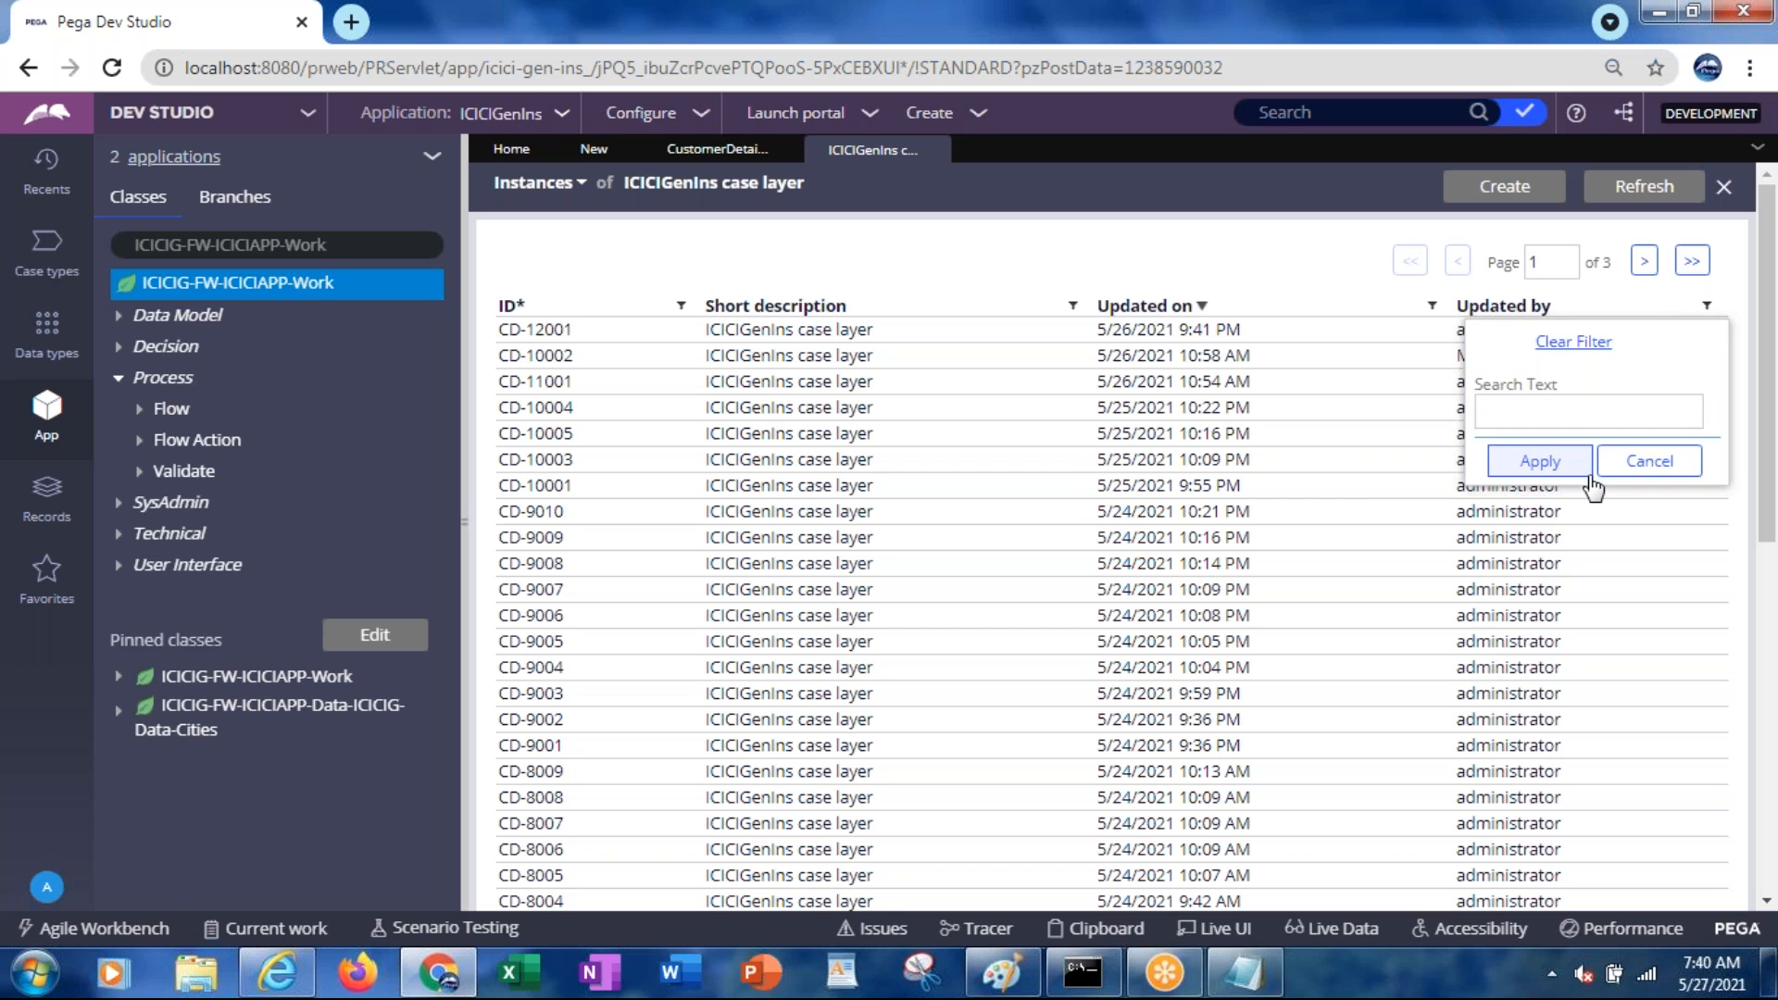
{"action": "left_click", "coordinate": [1570, 410]}
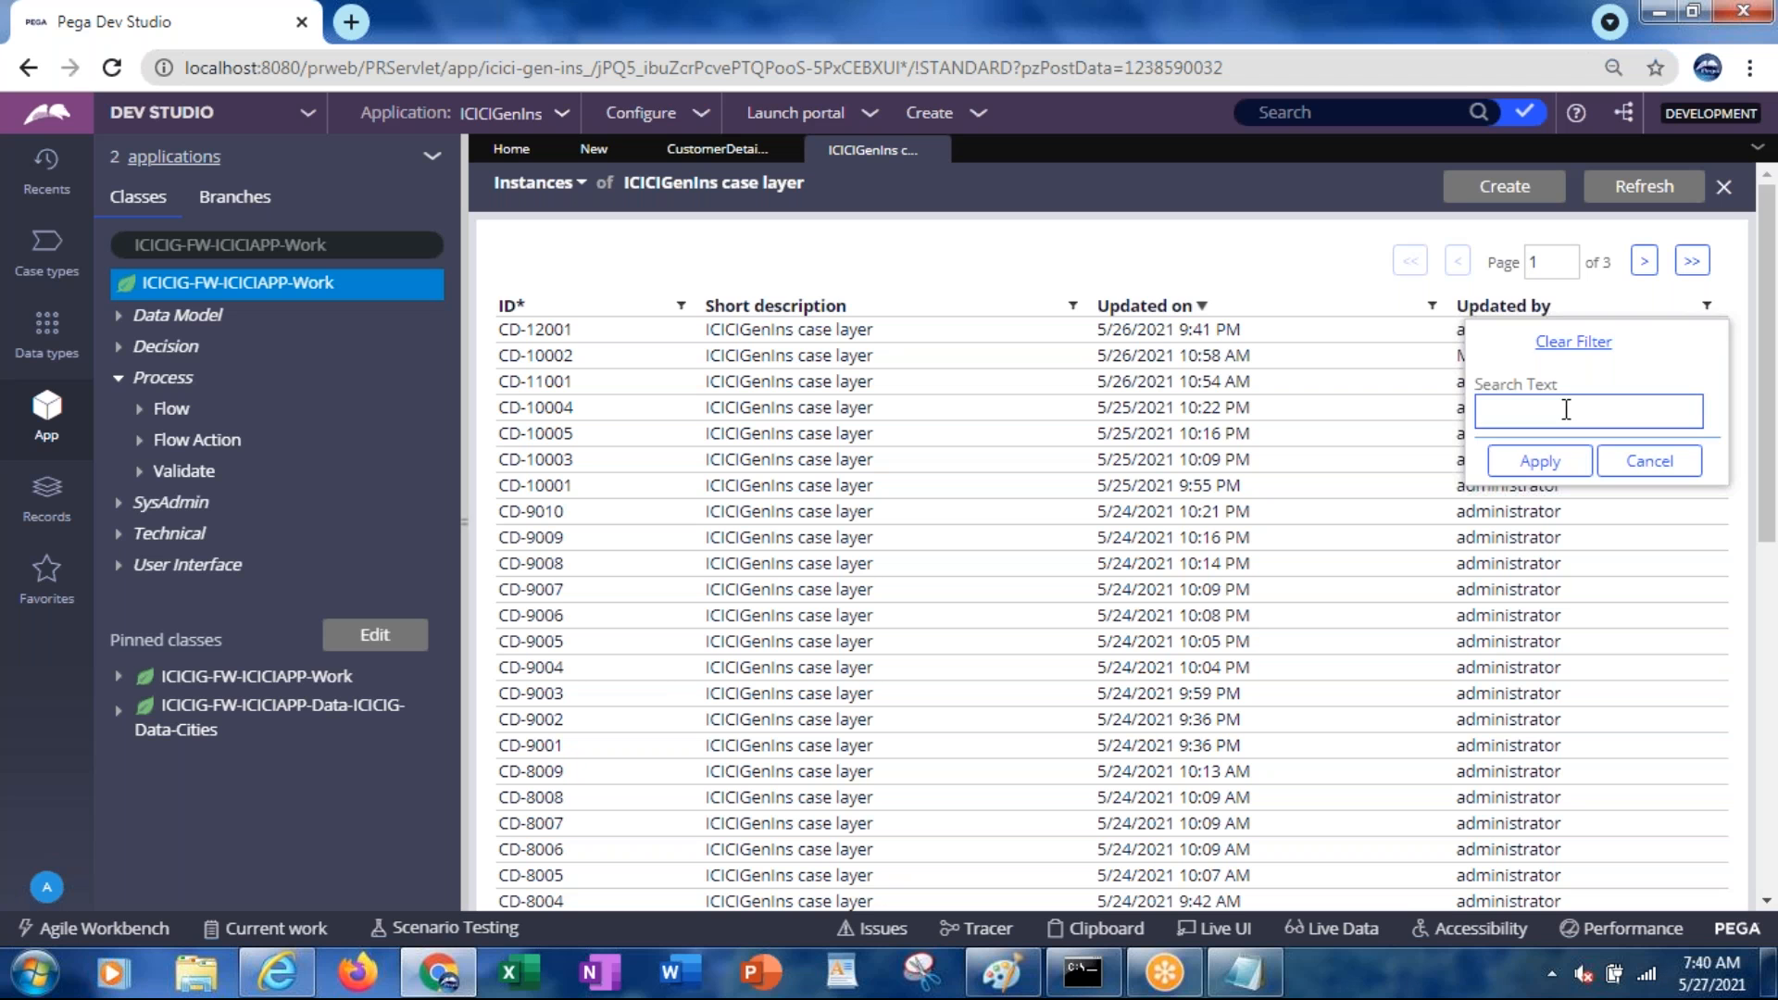
{"action": "left_click", "coordinate": [1663, 465]}
{"action": "left_click_drag", "start_coordinate": [1761, 485], "coordinate": [1768, 232]}
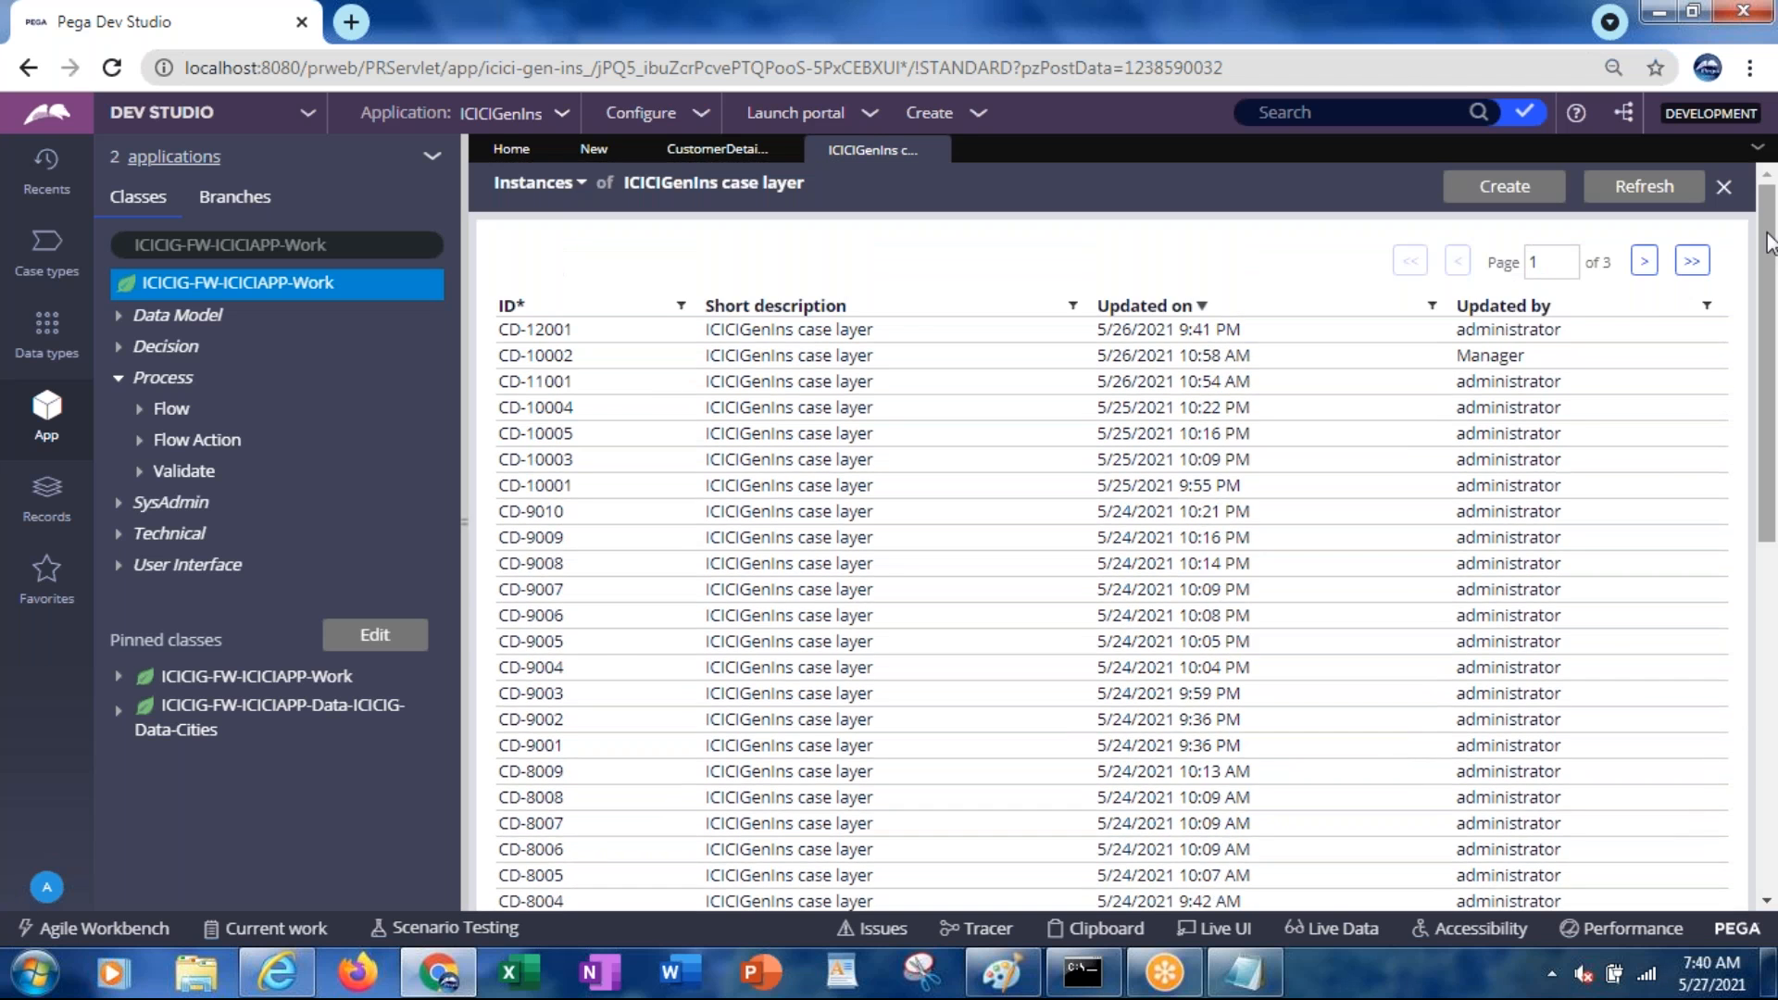
Glance at the portal and CustomerDetailsFlow diagram, then return to the CustomerDetails SLA rule
{"action": "key", "text": "alt+Tab"}
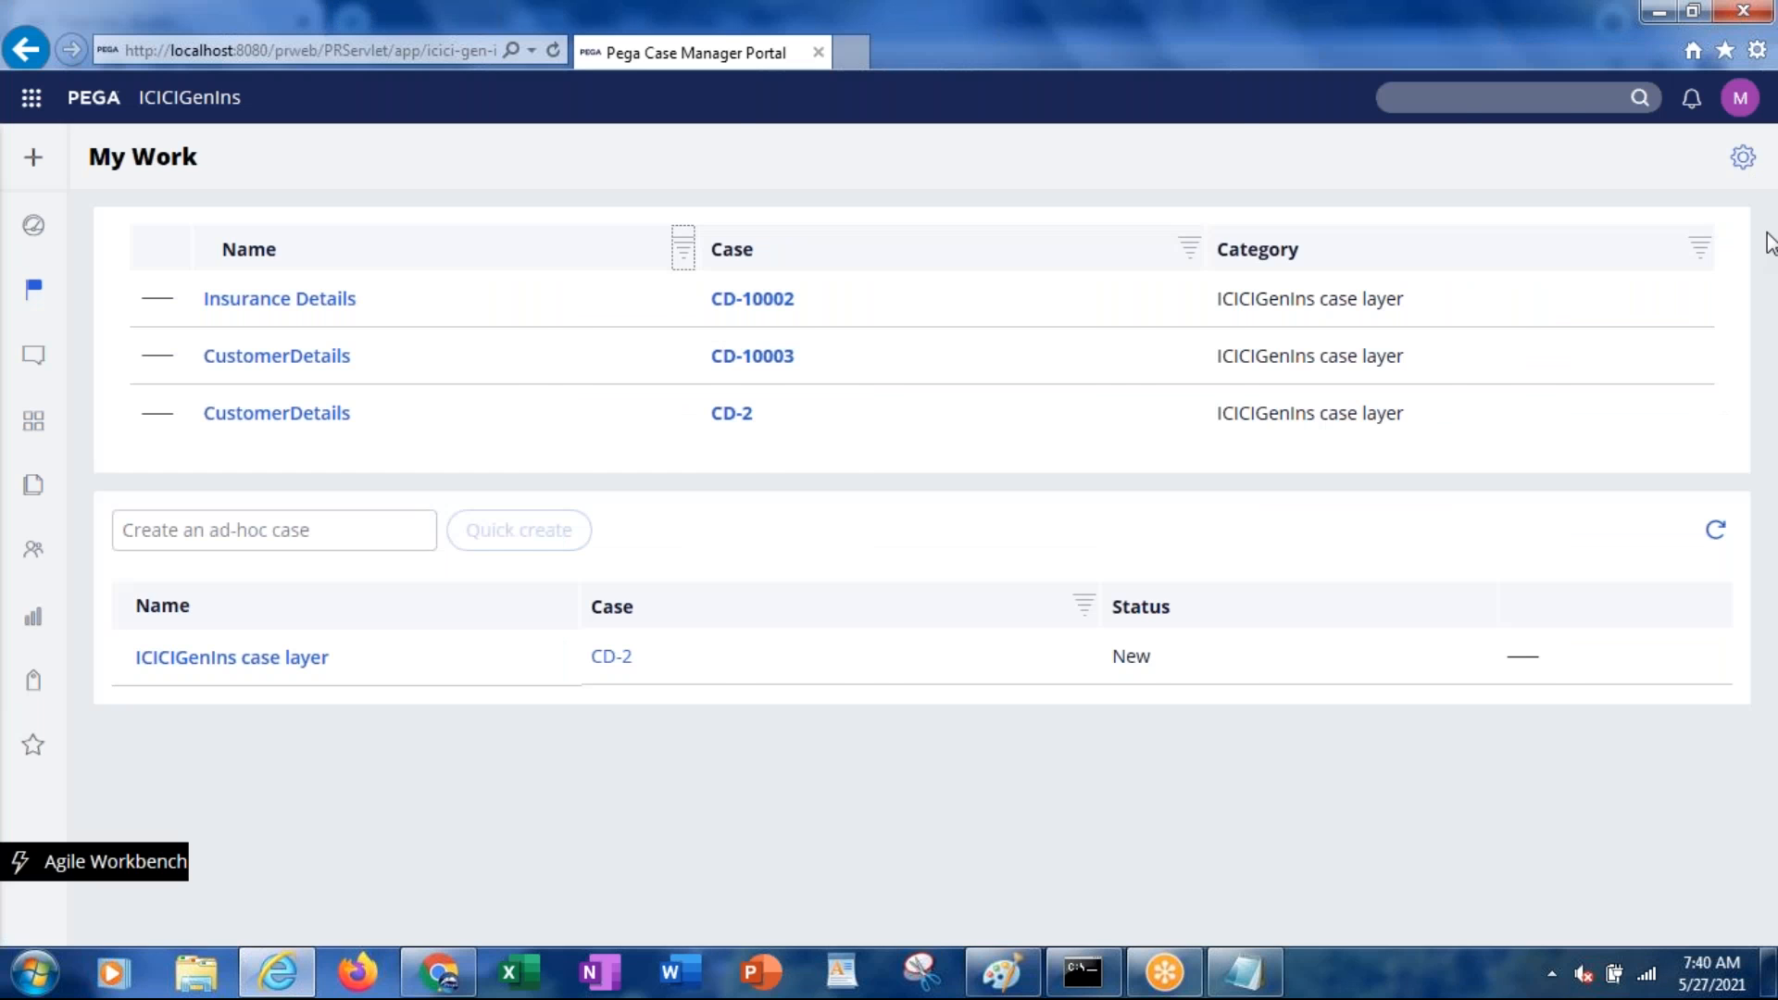
{"action": "key", "text": "alt+Tab"}
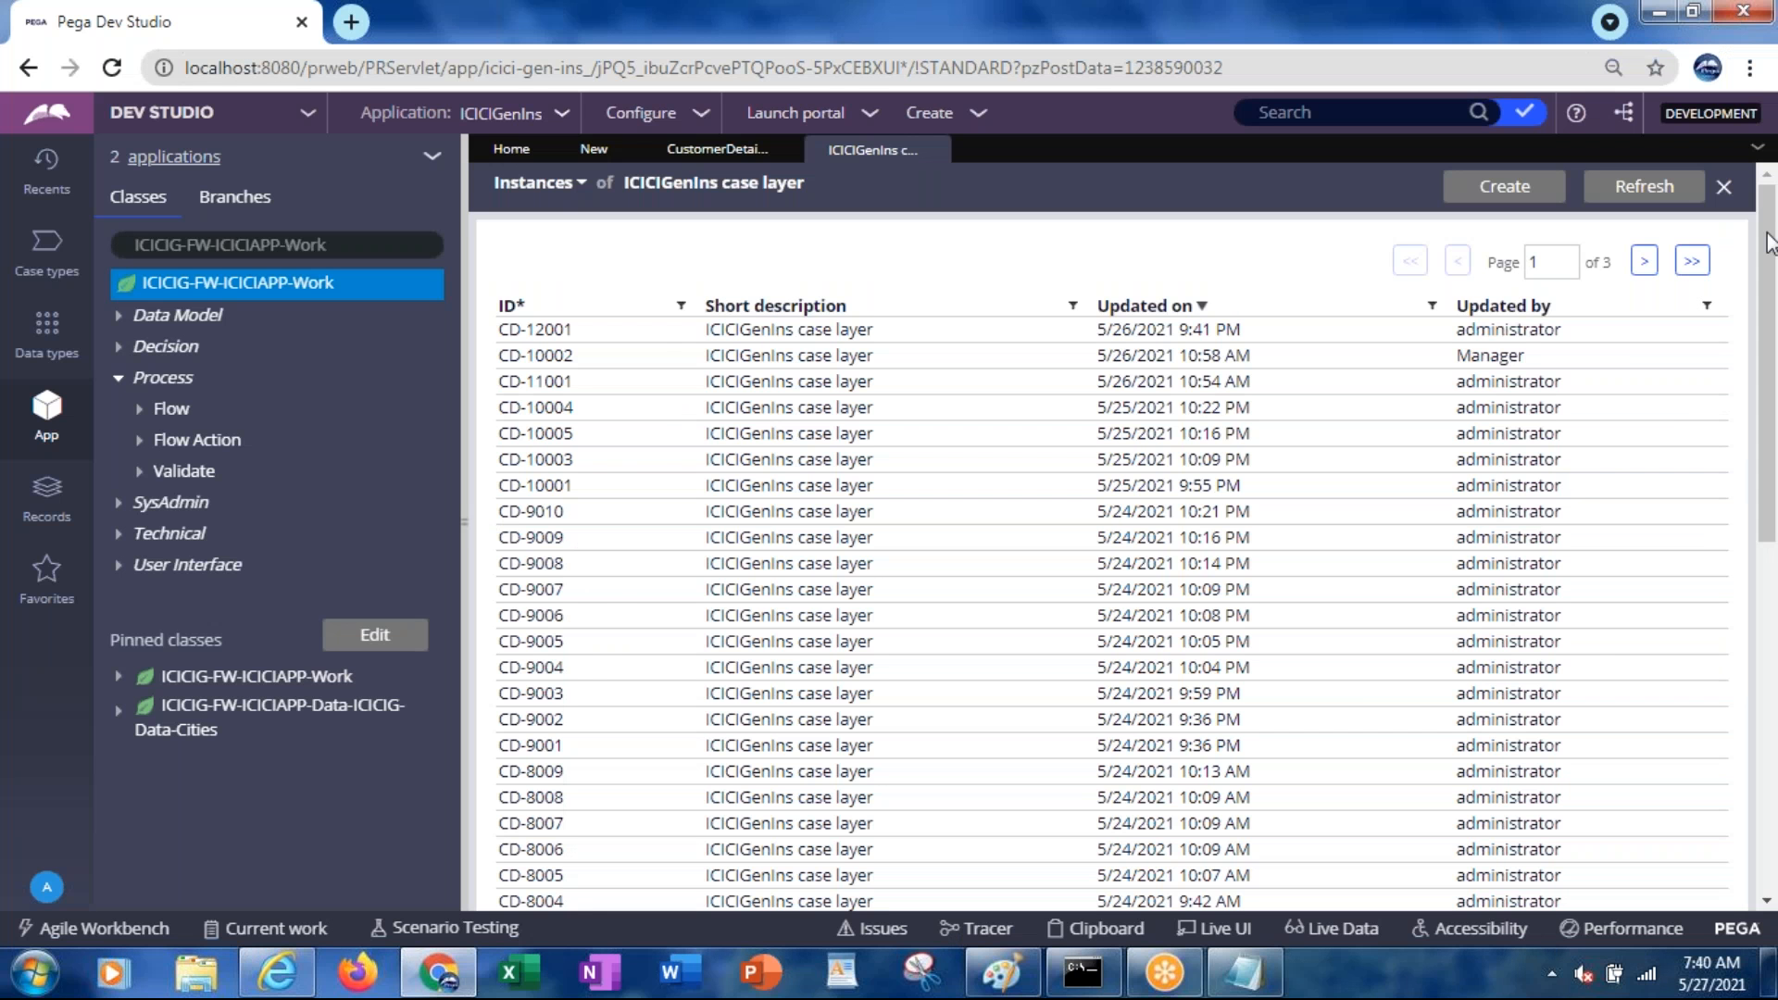
{"action": "key", "text": "alt+Tab"}
{"action": "key", "text": "alt+Tab"}
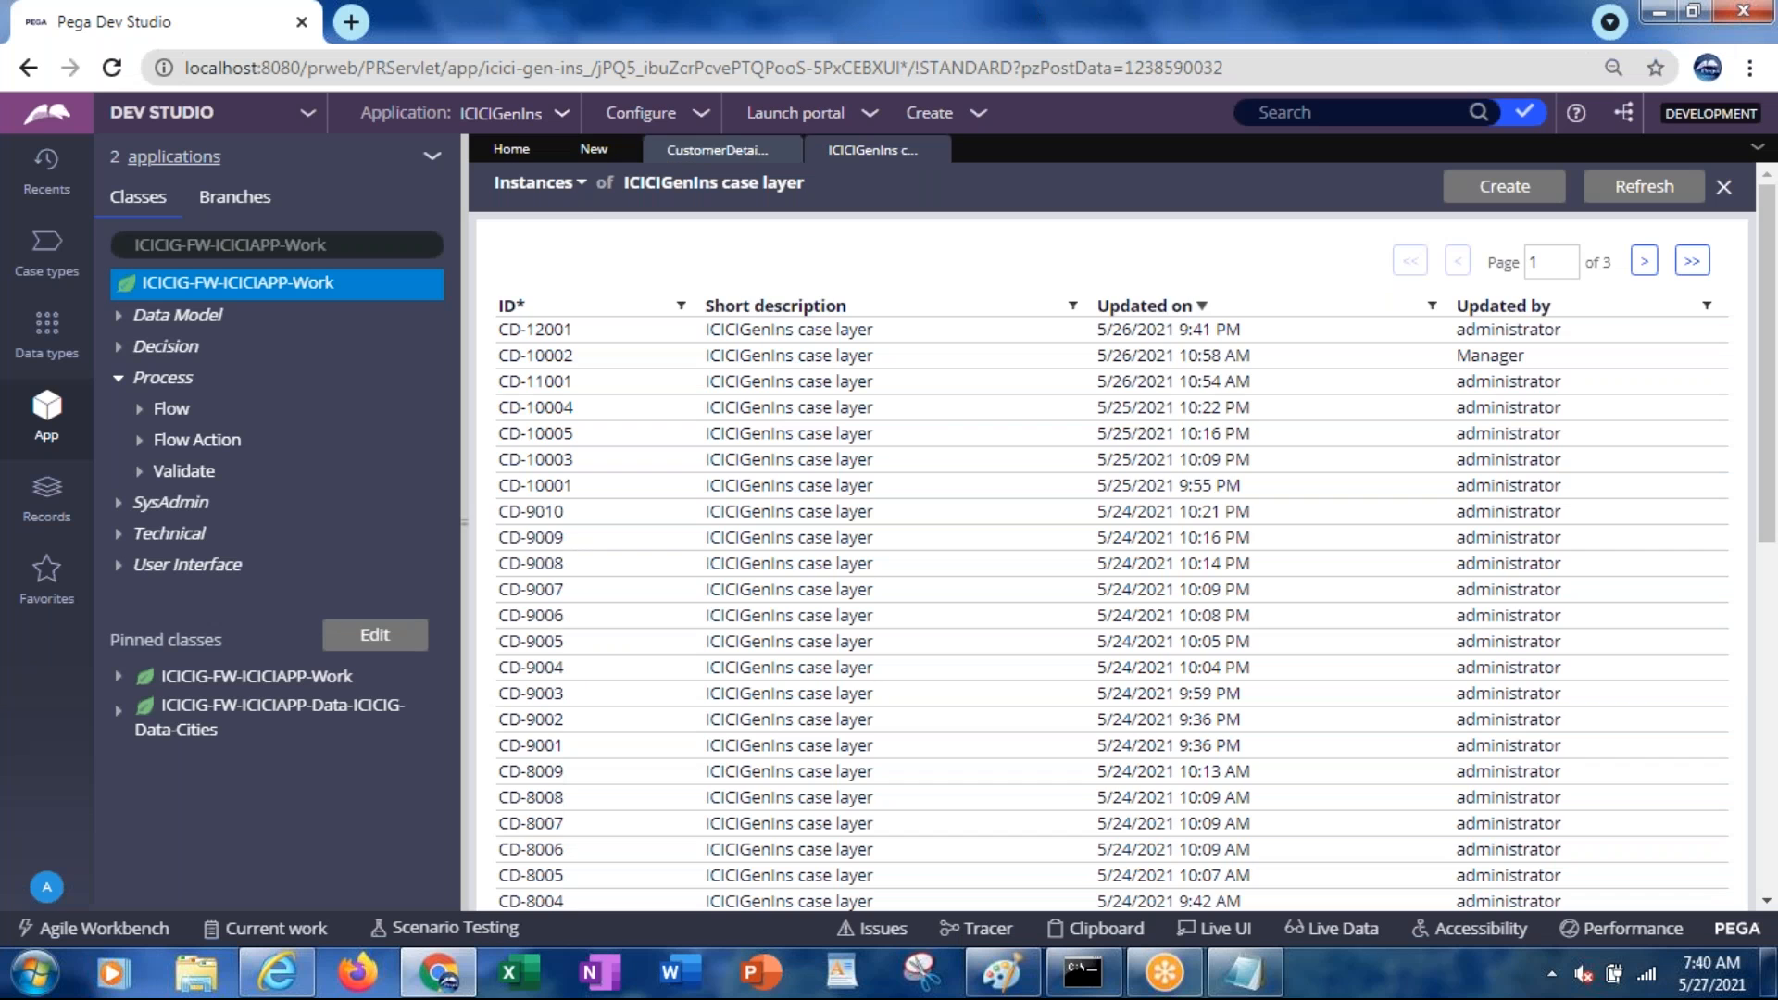
{"action": "left_click", "coordinate": [693, 158]}
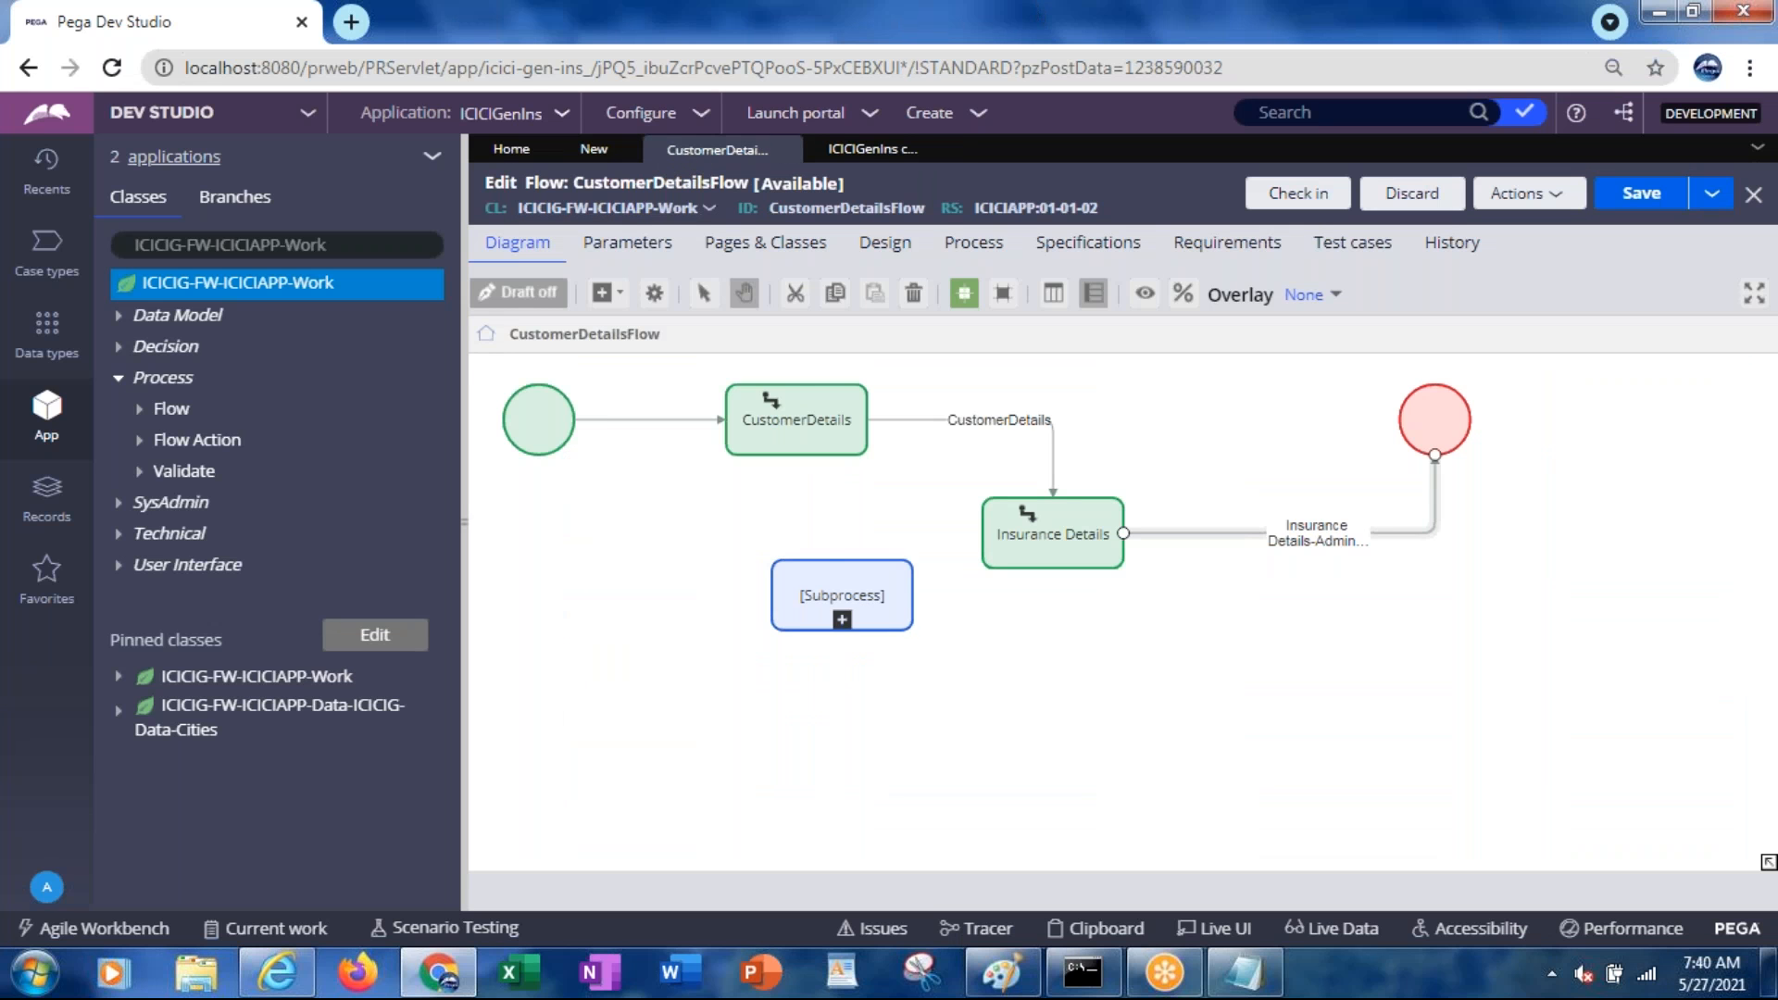
{"action": "left_click", "coordinate": [844, 567]}
{"action": "left_click", "coordinate": [1074, 744]}
{"action": "left_click", "coordinate": [866, 153]}
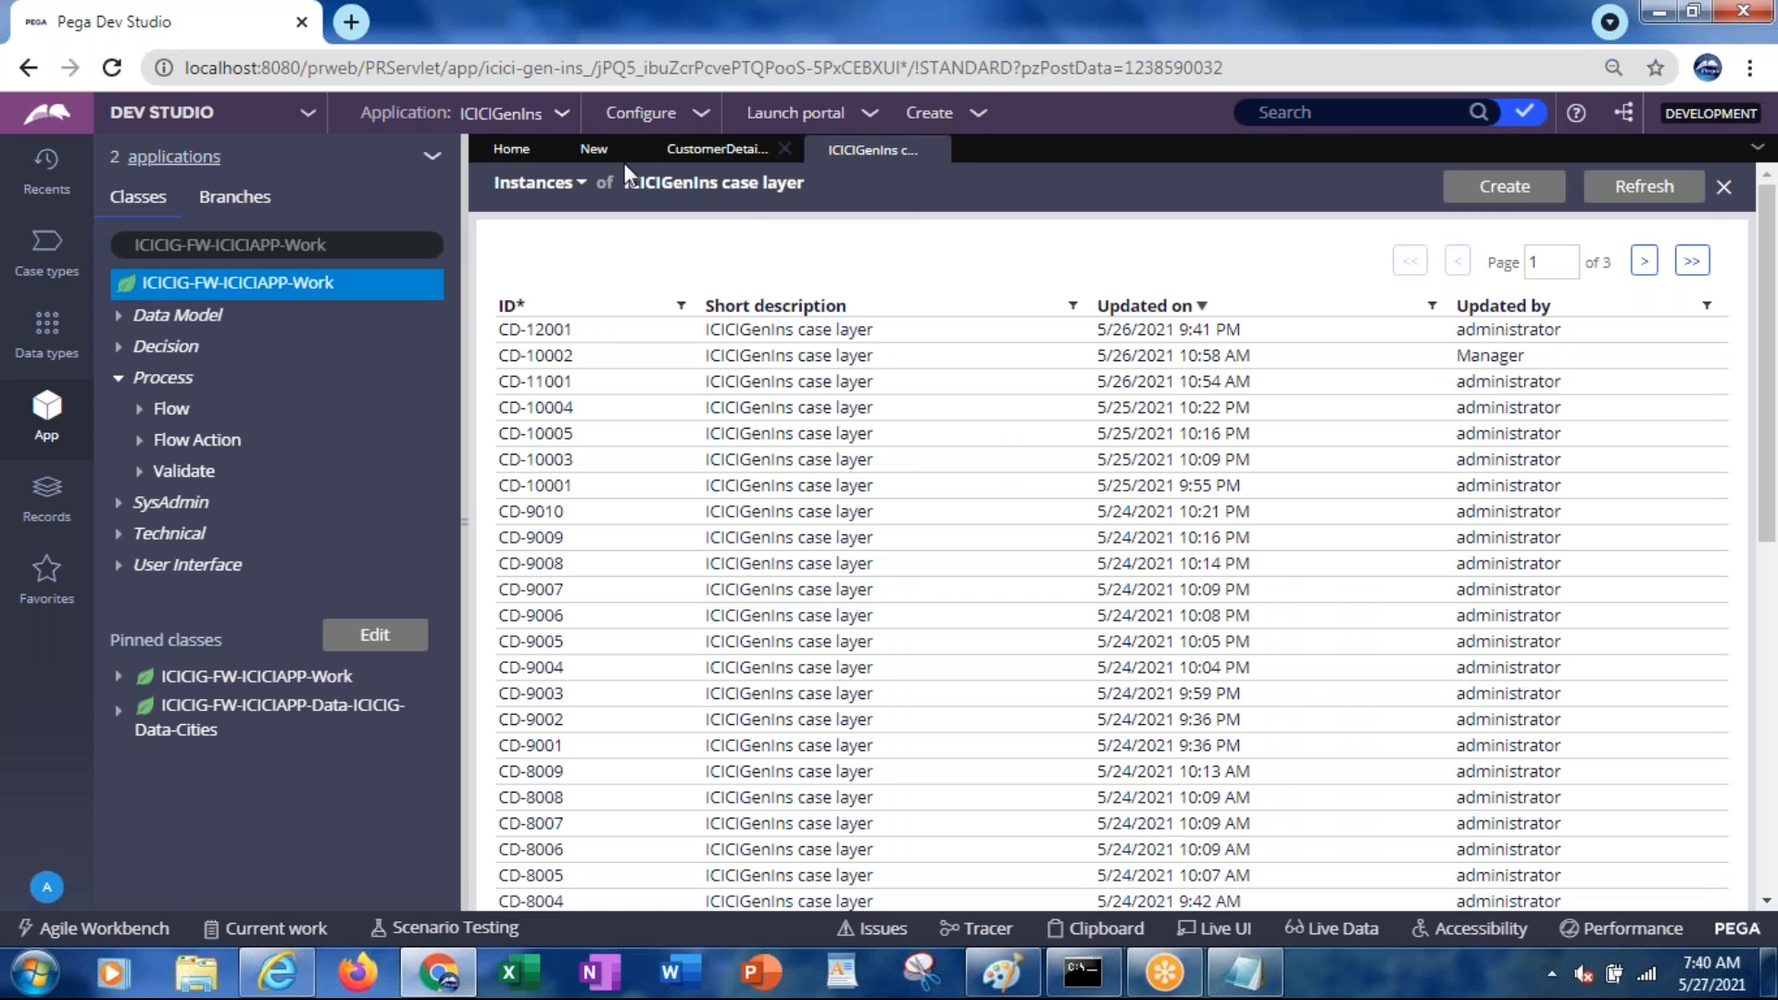
{"action": "left_click", "coordinate": [592, 152]}
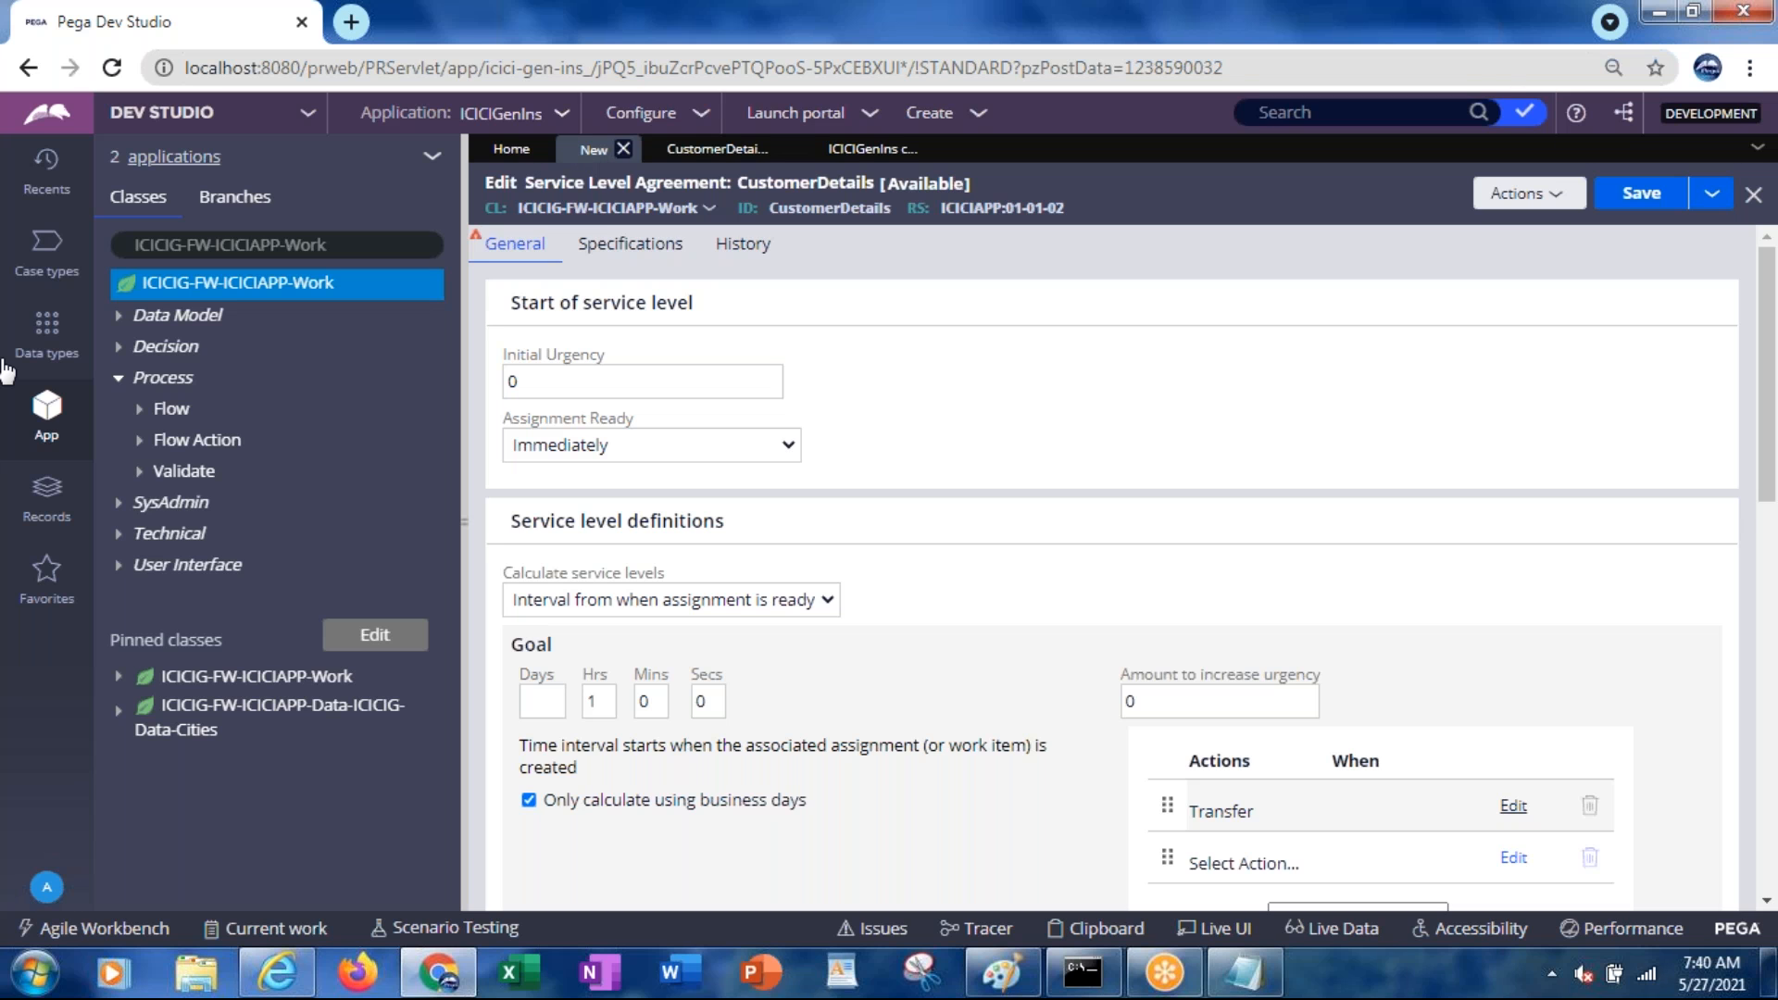
Set Initial Urgency to 10 and the Goal's amount to increase urgency to 30
{"action": "left_click", "coordinate": [535, 375]}
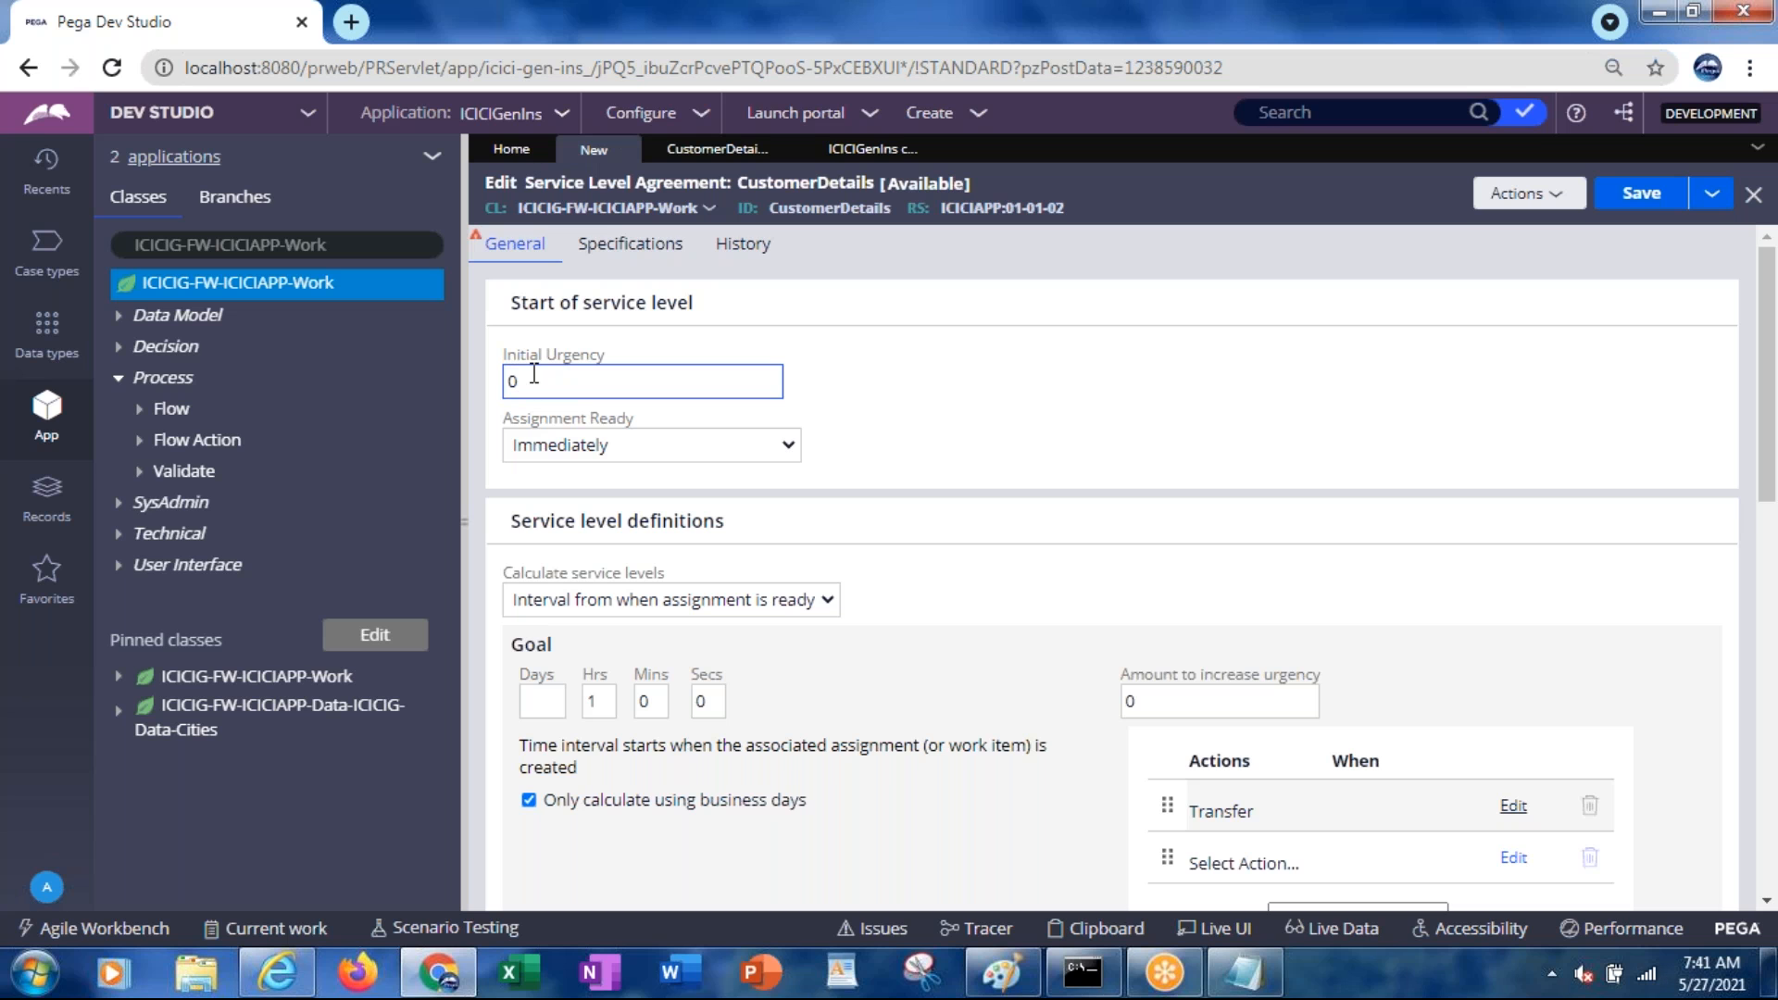
{"action": "type", "text": "1"}
{"action": "left_click_drag", "start_coordinate": [533, 377], "coordinate": [496, 376]}
{"action": "left_click", "coordinate": [1168, 701]}
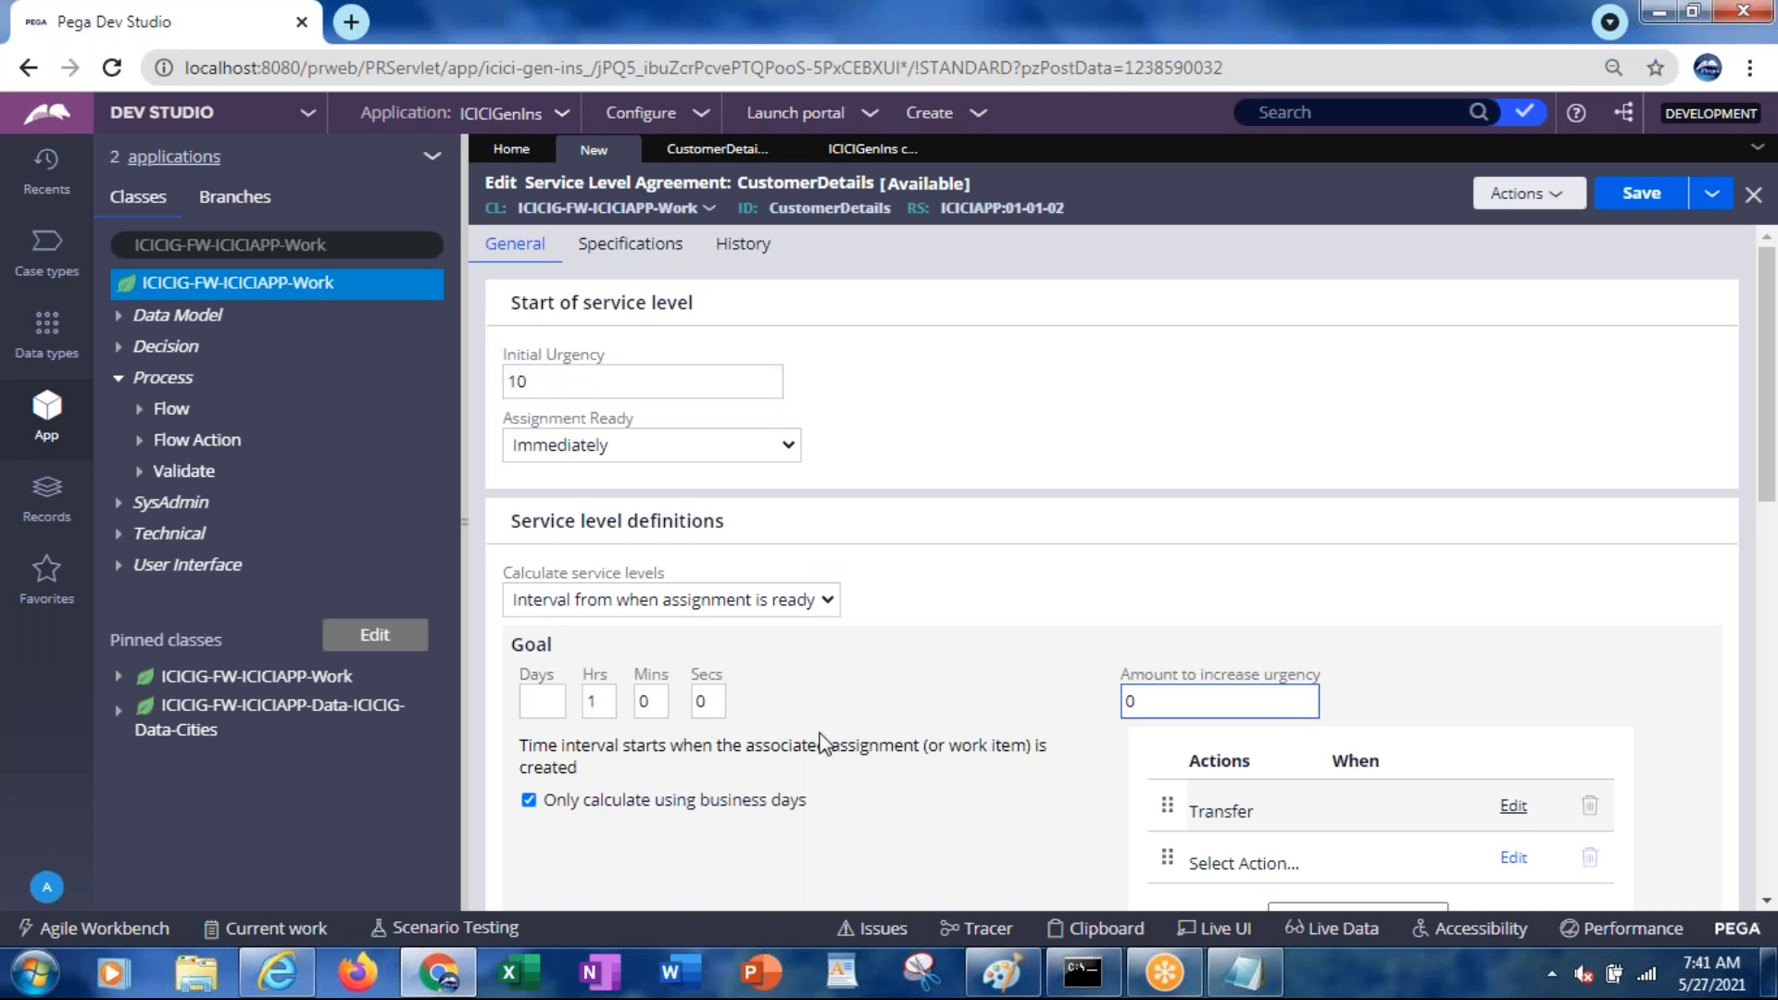
{"action": "left_click_drag", "start_coordinate": [1290, 787], "coordinate": [1179, 712]}
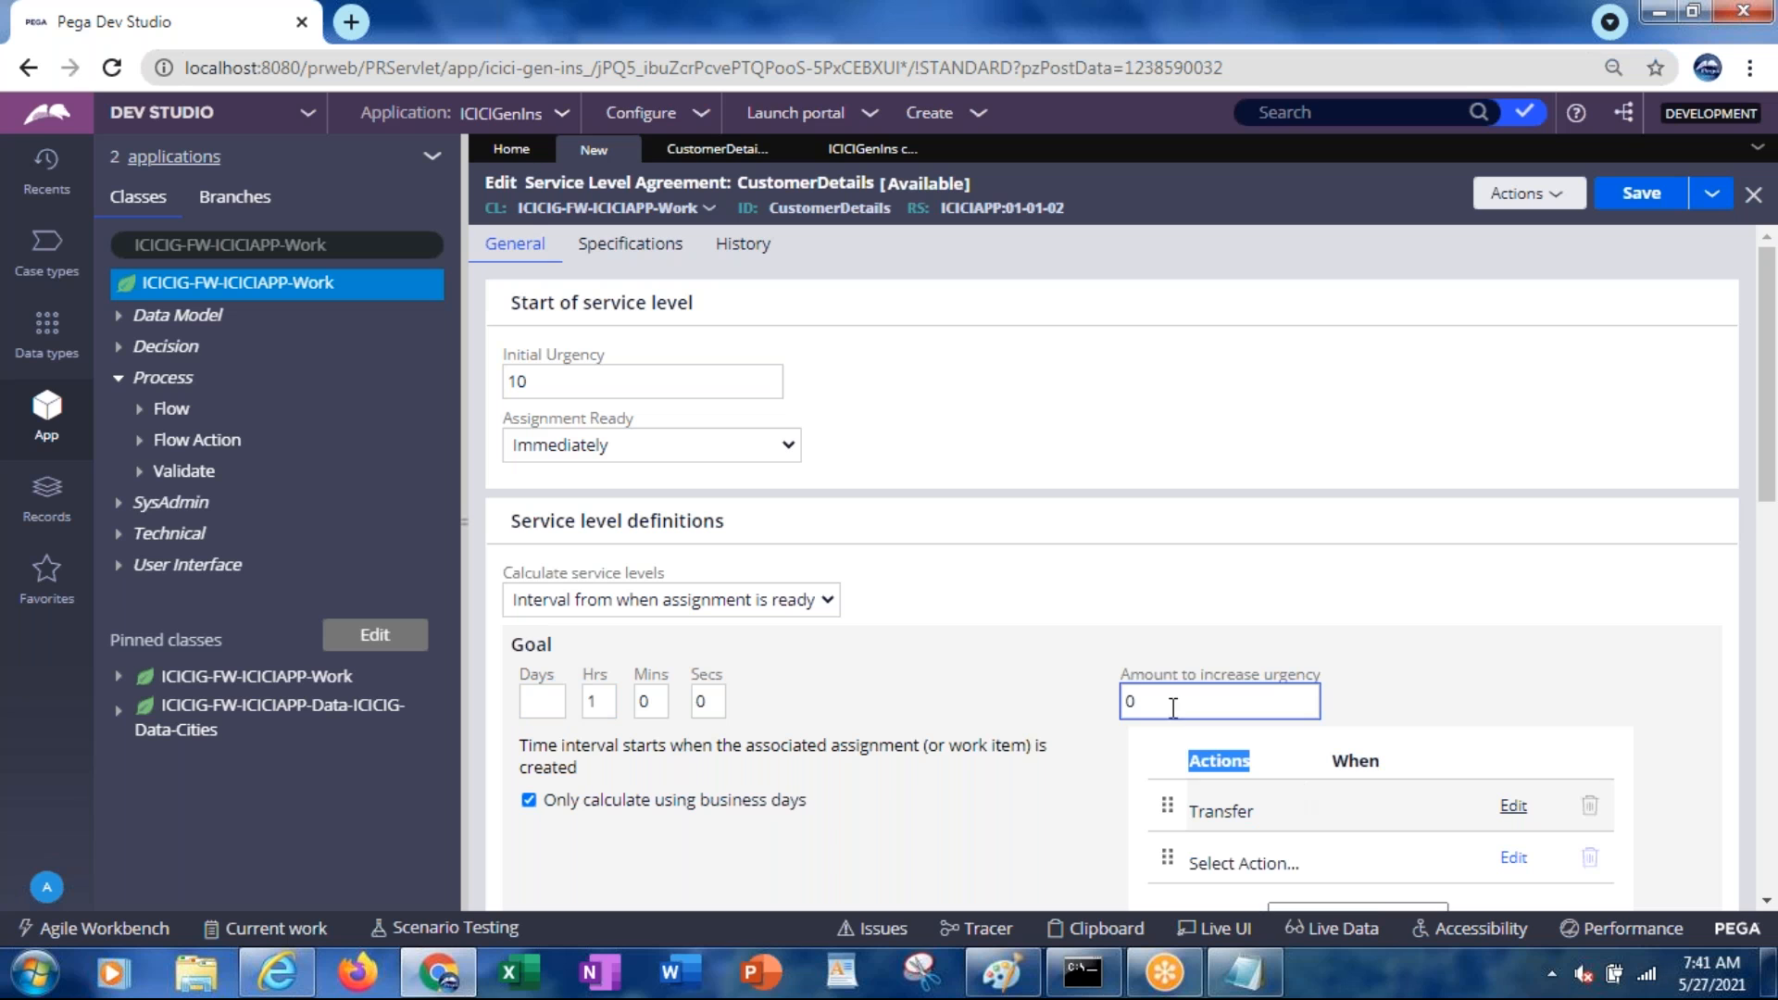
{"action": "left_click", "coordinate": [1143, 701]}
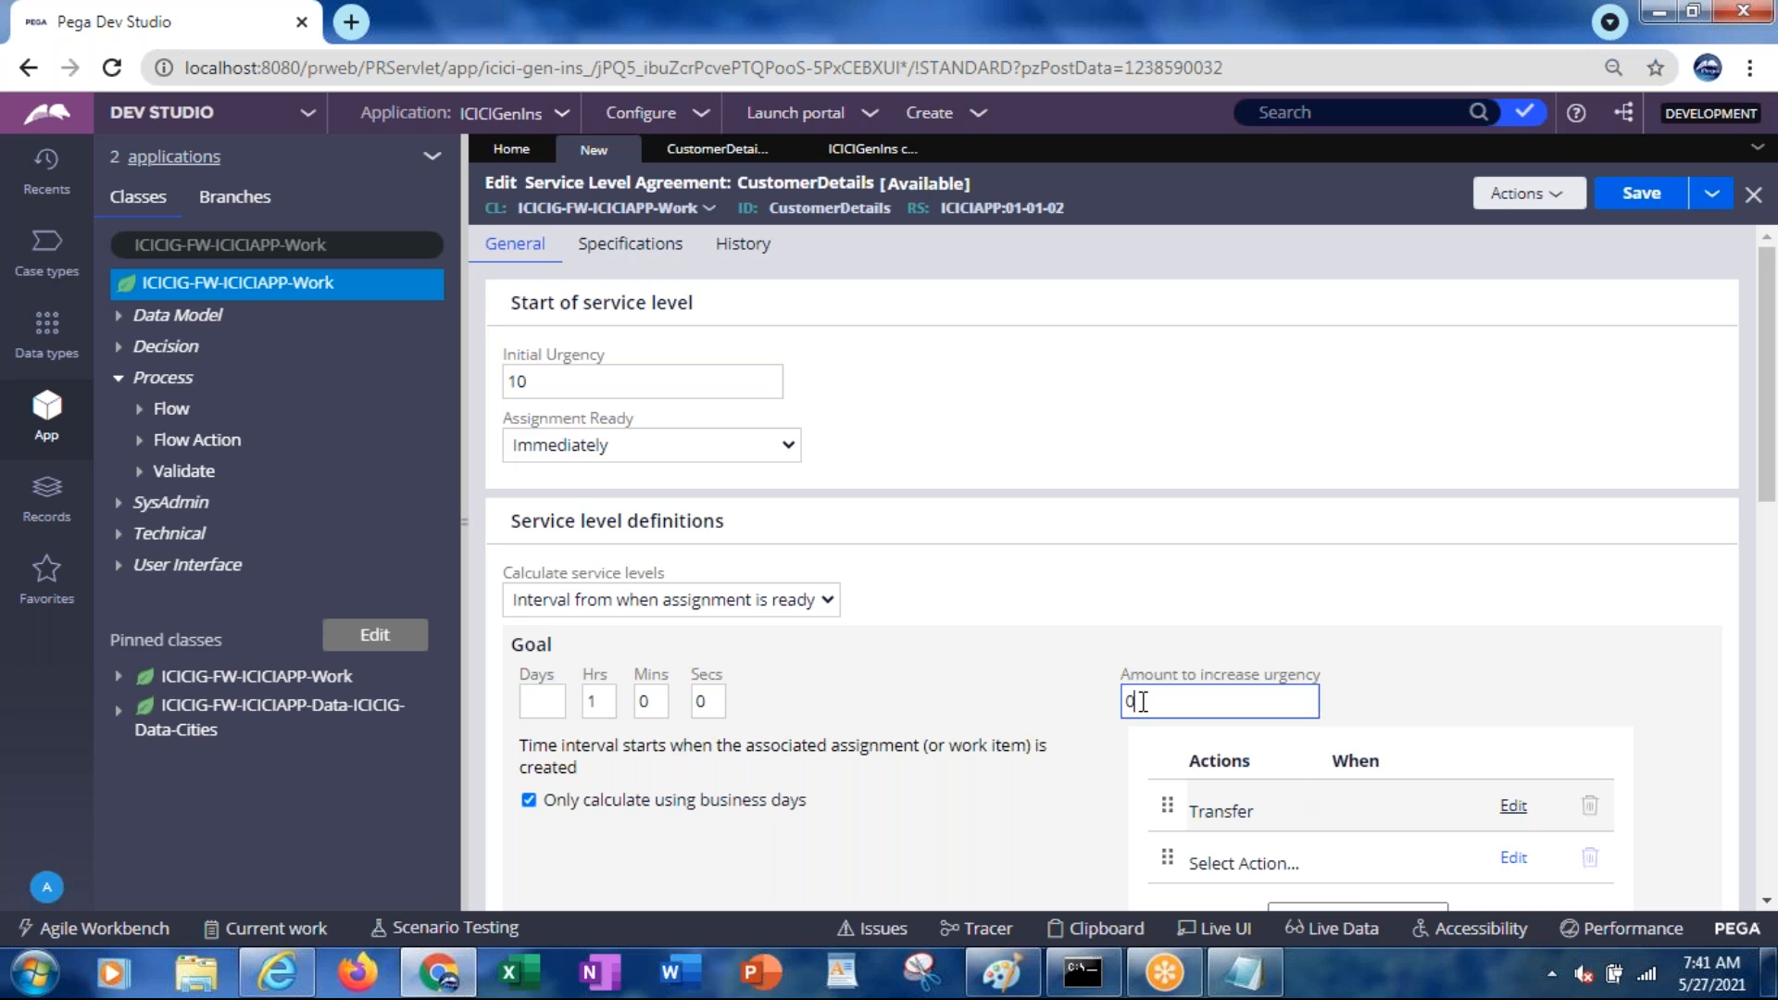
{"action": "key", "text": "BackSpace"}
{"action": "type", "text": "30"}
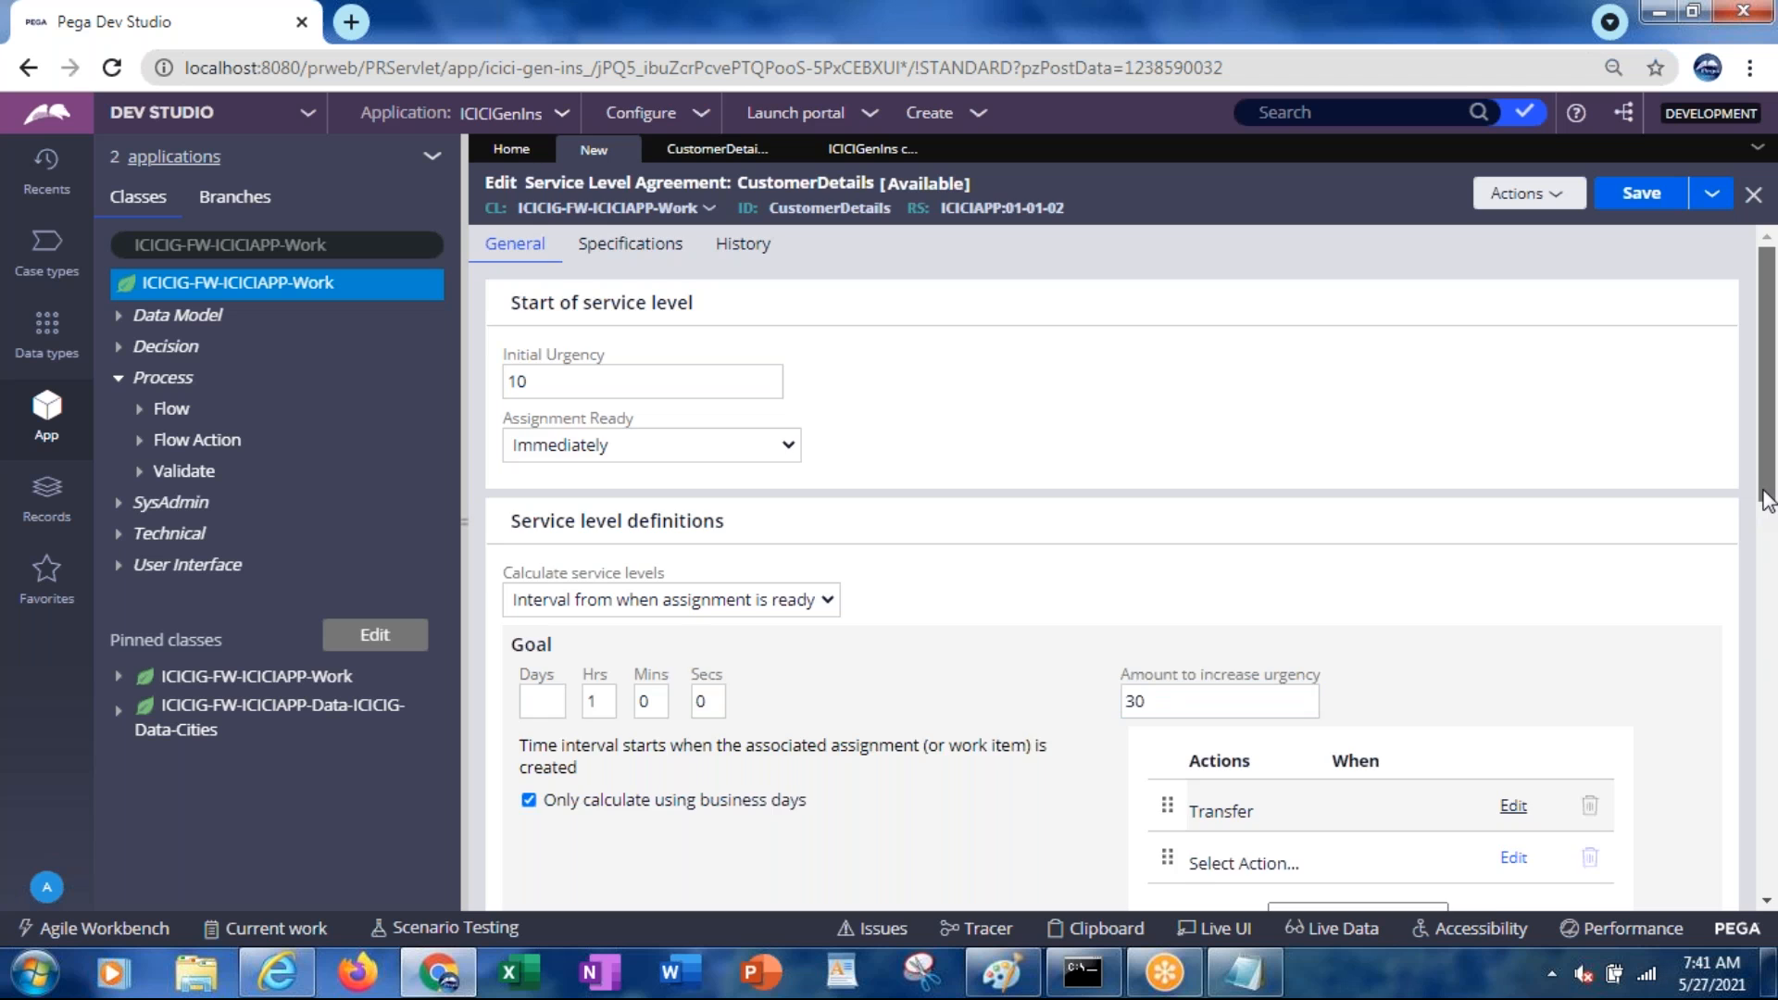
{"action": "scroll", "coordinate": [1768, 500], "scroll_direction": "down", "scroll_amount": 6}
Set the Deadline's amount to increase urgency to 30
{"action": "left_click", "coordinate": [1164, 645]}
{"action": "key", "text": "BackSpace"}
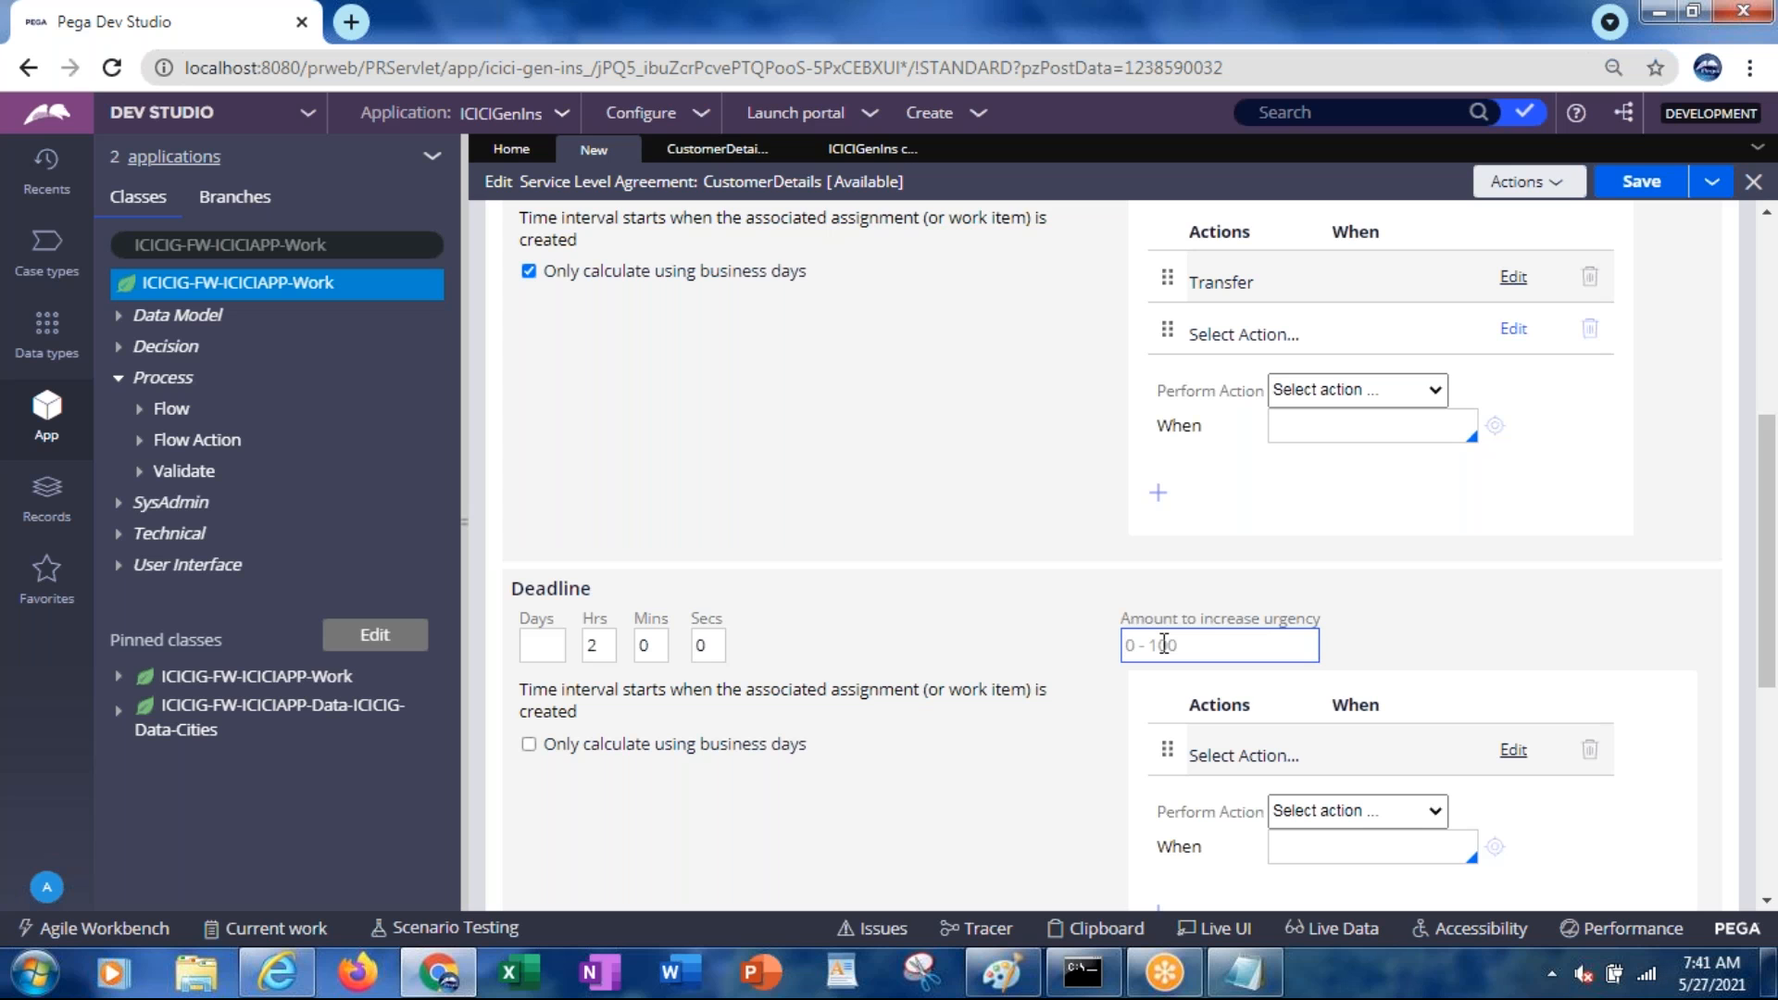
{"action": "type", "text": "30"}
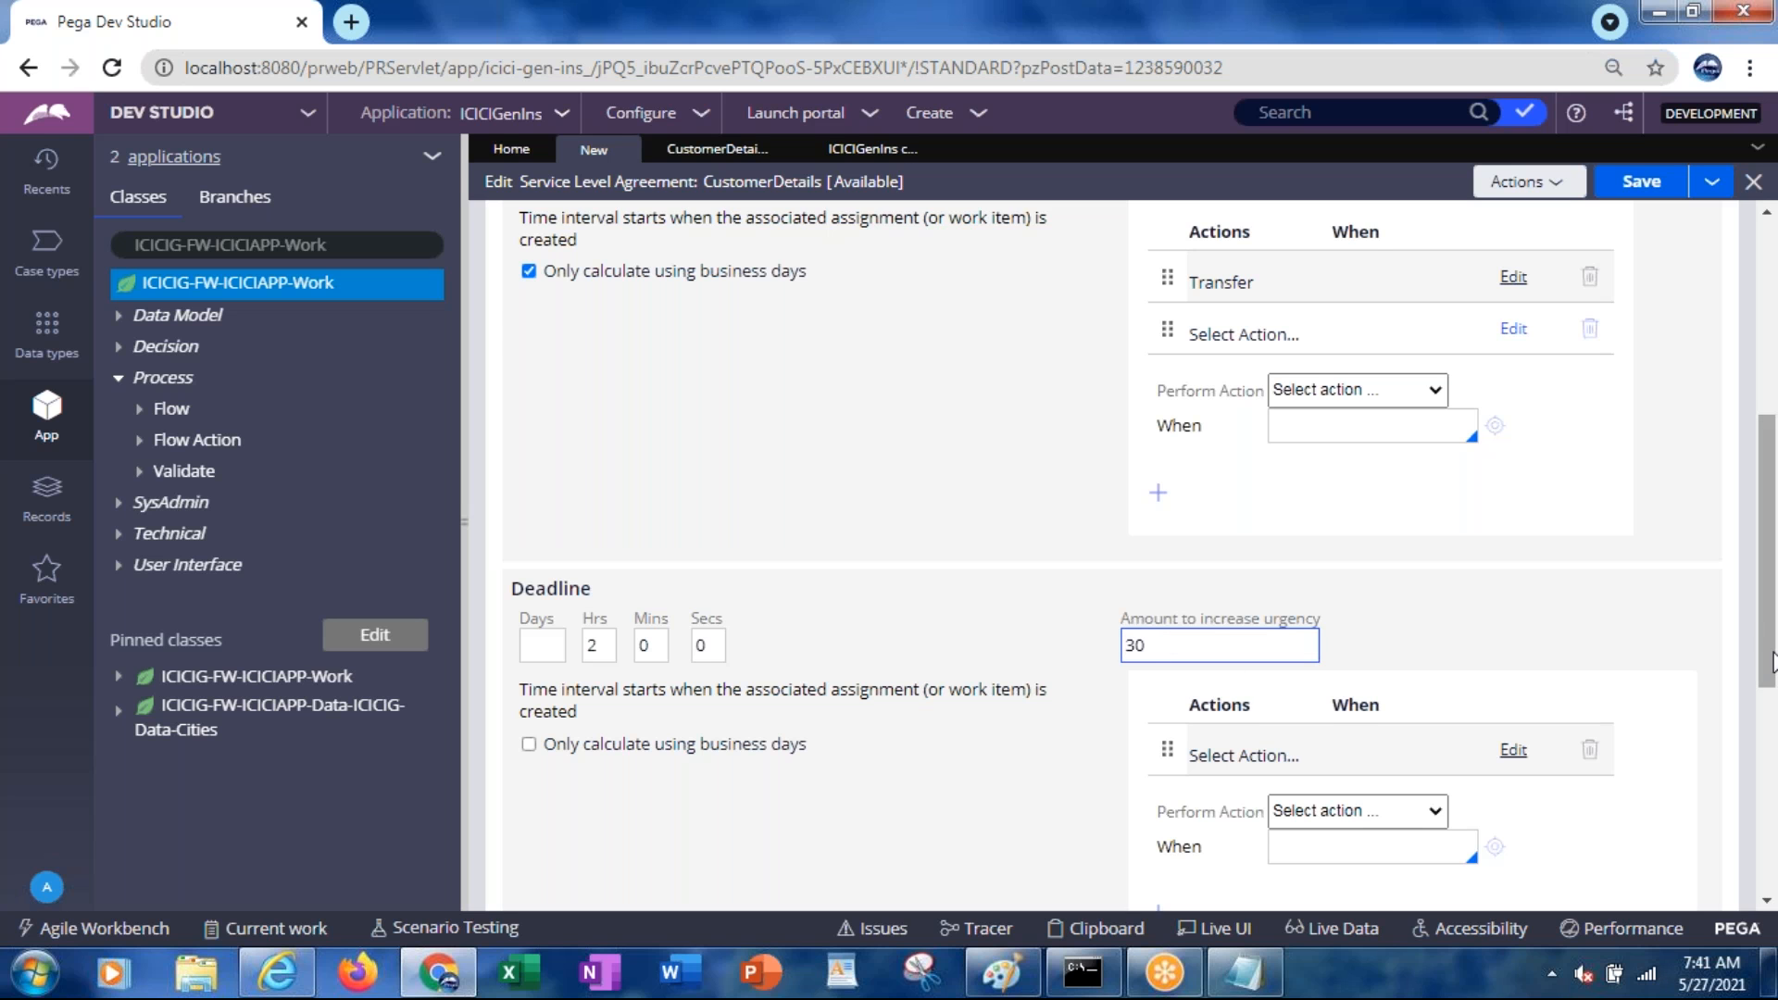
{"action": "left_click_drag", "start_coordinate": [1771, 660], "coordinate": [1750, 500]}
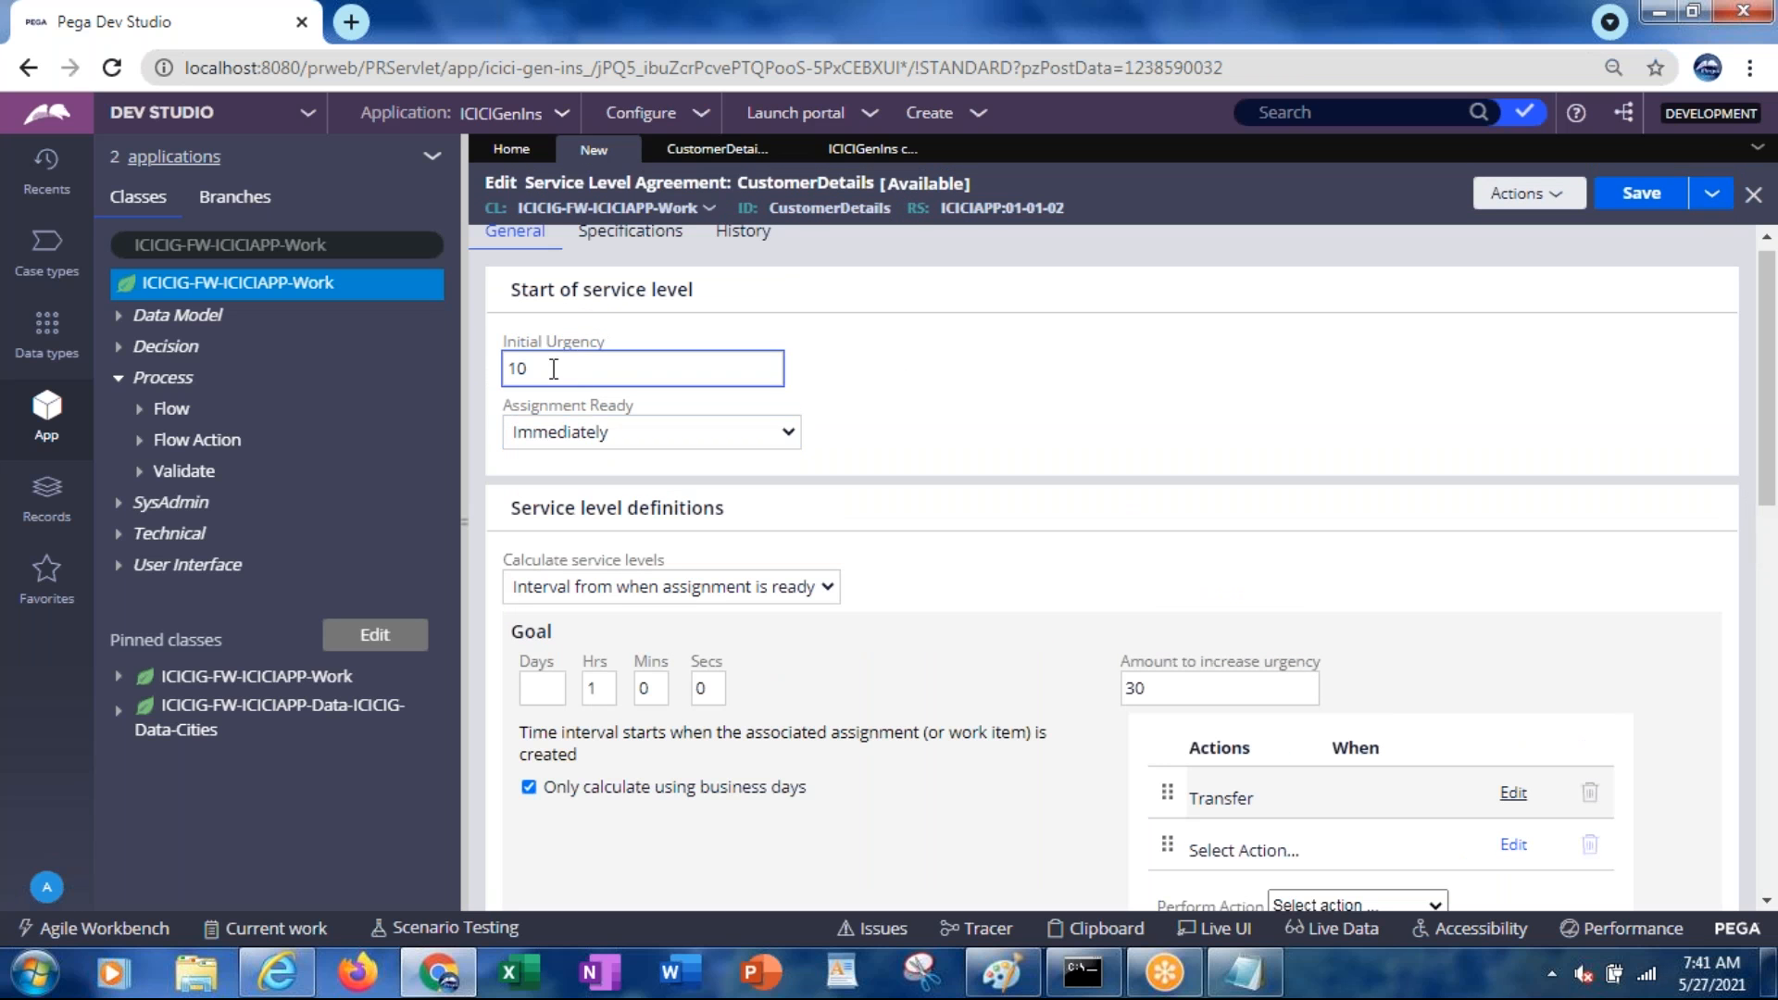
{"action": "left_click", "coordinate": [1155, 693]}
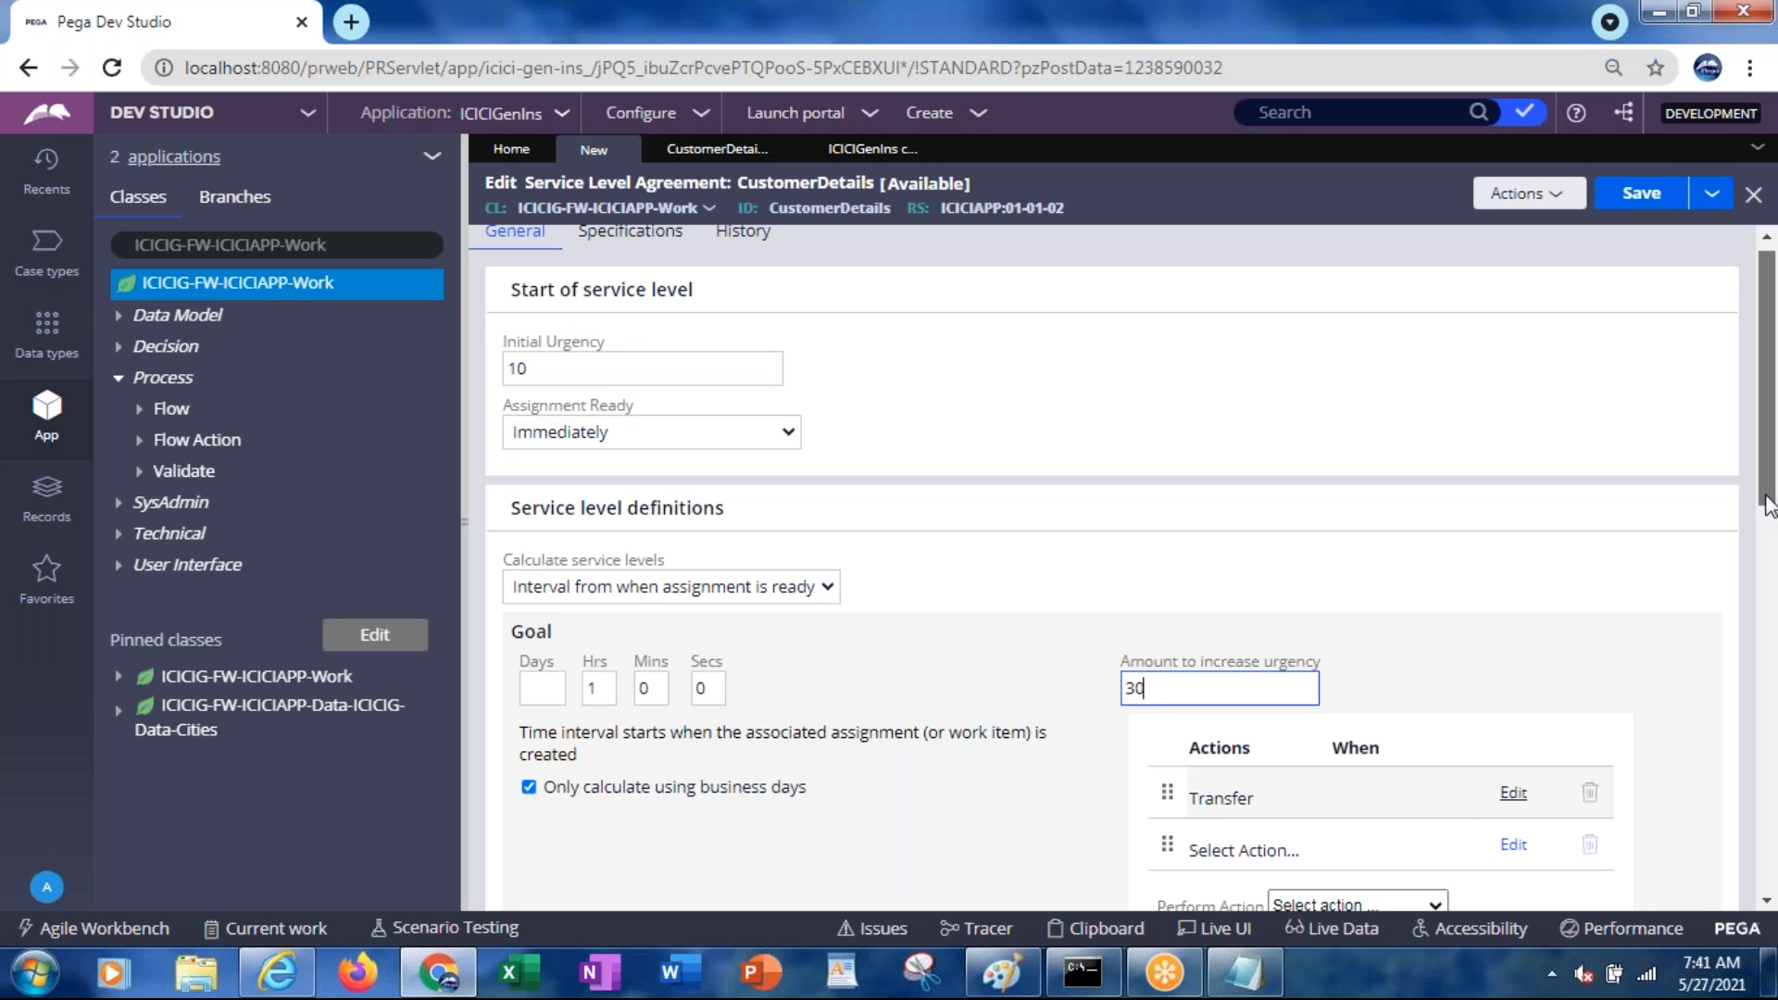
{"action": "scroll", "coordinate": [1768, 505], "scroll_direction": "down", "scroll_amount": 5}
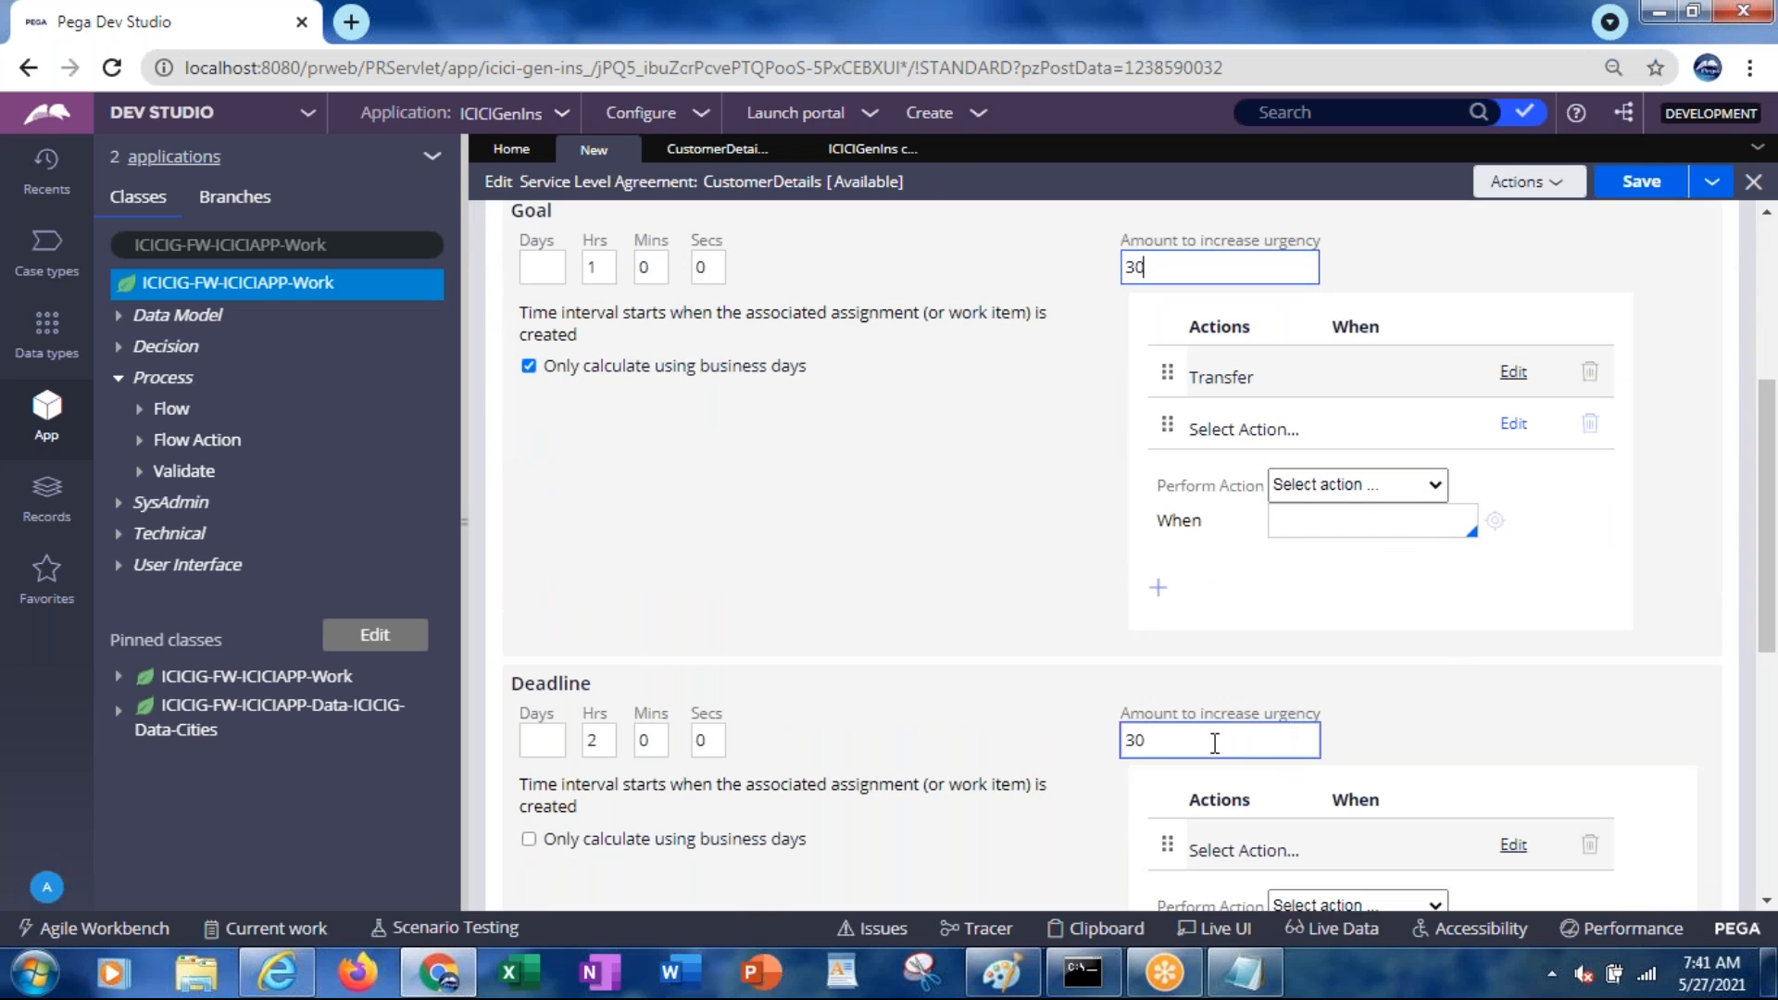
{"action": "left_click", "coordinate": [1178, 742]}
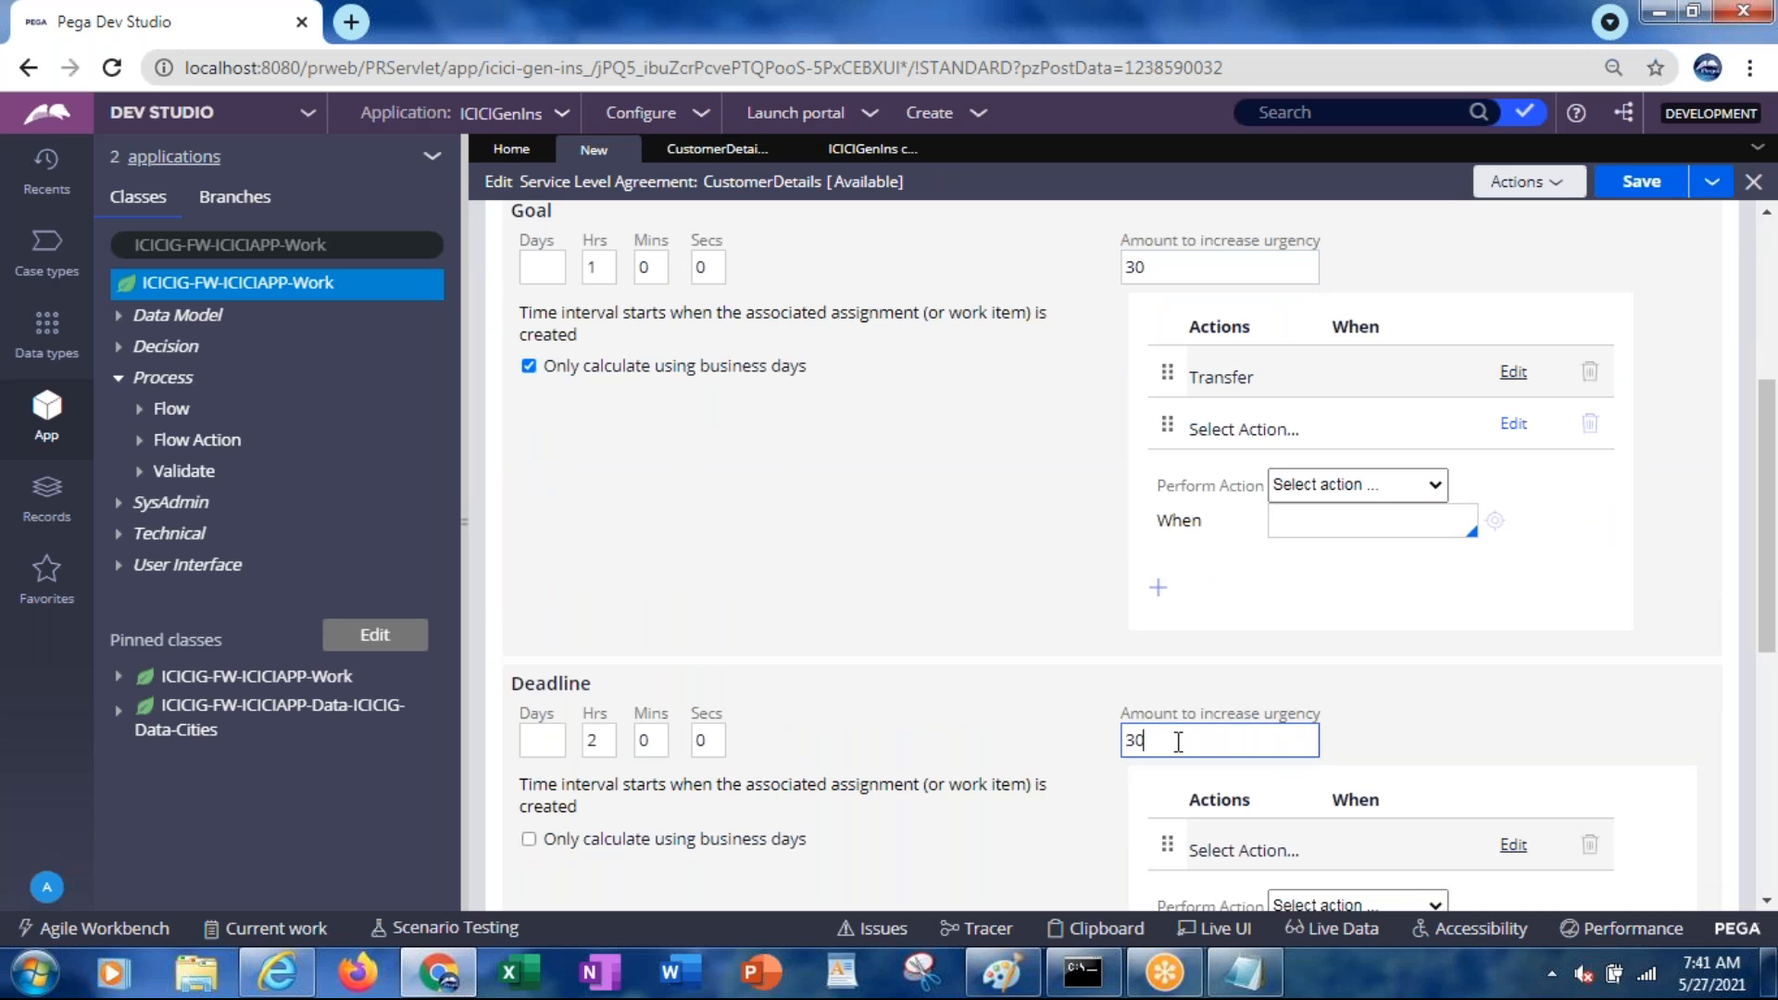
{"action": "left_click_drag", "start_coordinate": [1768, 637], "coordinate": [1769, 801]}
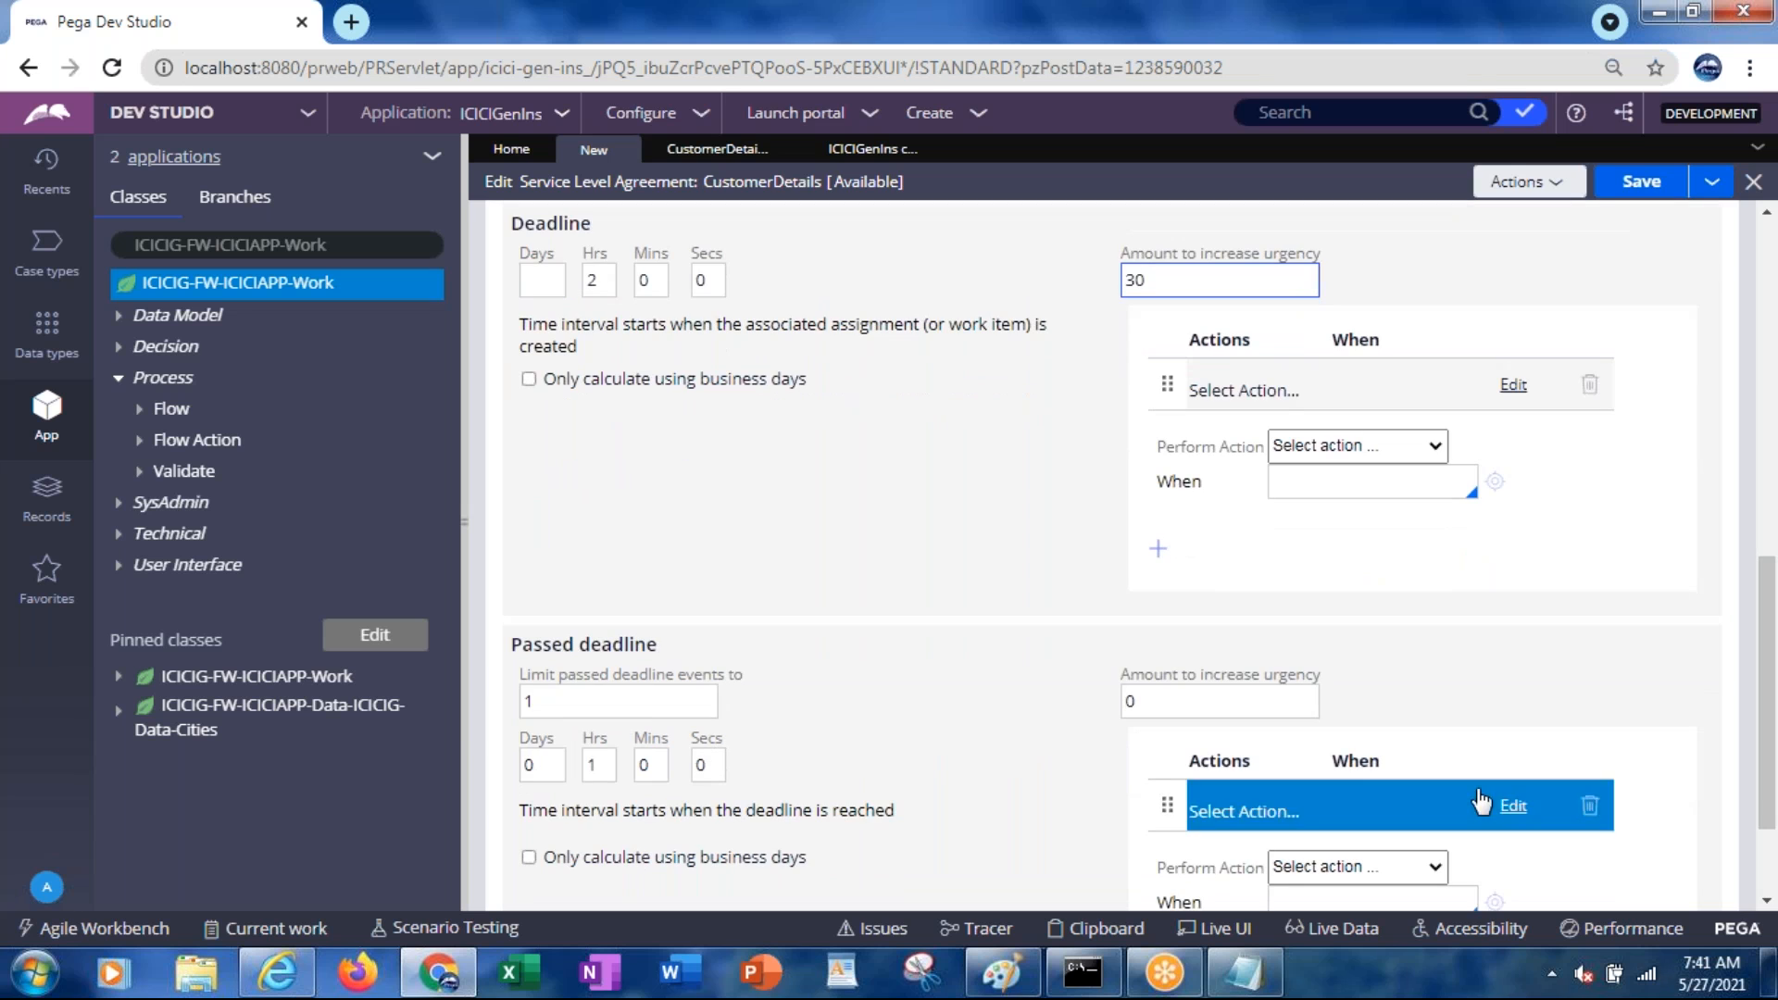
Set the Passed deadline's amount to increase urgency to 50
{"action": "left_click", "coordinate": [1216, 707]}
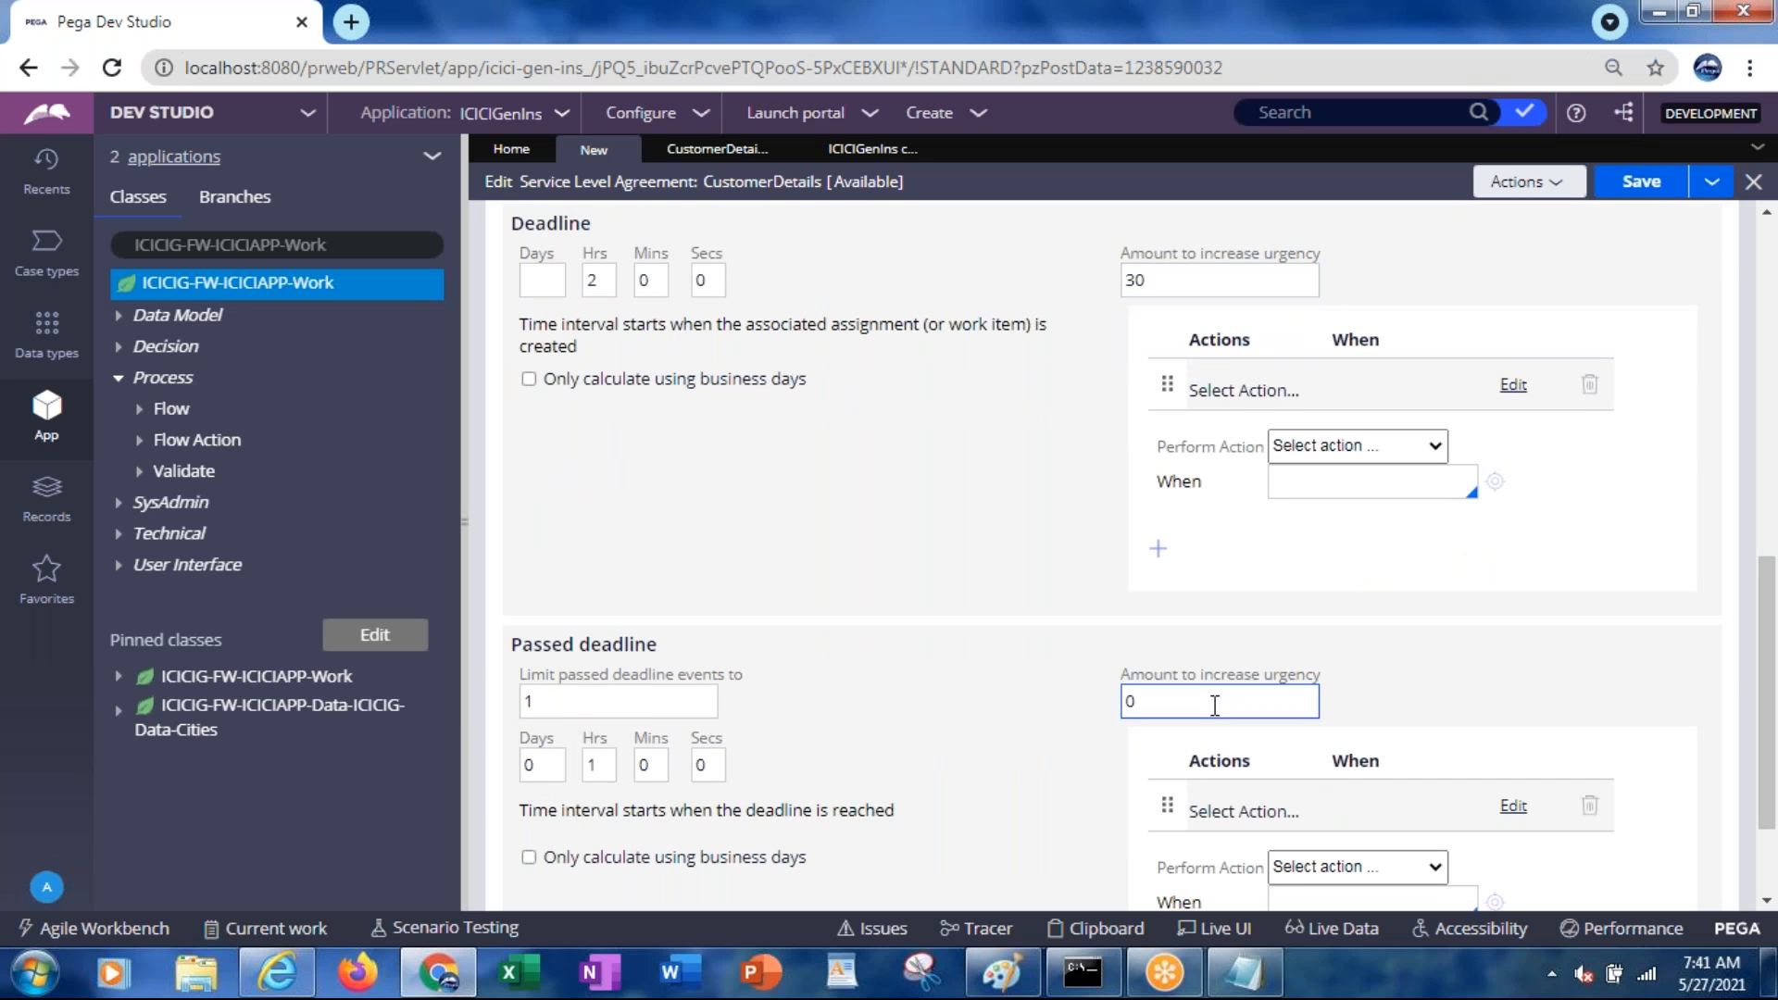
{"action": "key", "text": "BackSpace"}
{"action": "type", "text": "30"}
{"action": "key", "text": "BackSpace"}
{"action": "key", "text": "BackSpace"}
{"action": "type", "text": "50"}
{"action": "left_click_drag", "start_coordinate": [1765, 773], "coordinate": [1755, 468]}
{"action": "left_click", "coordinate": [1156, 661]}
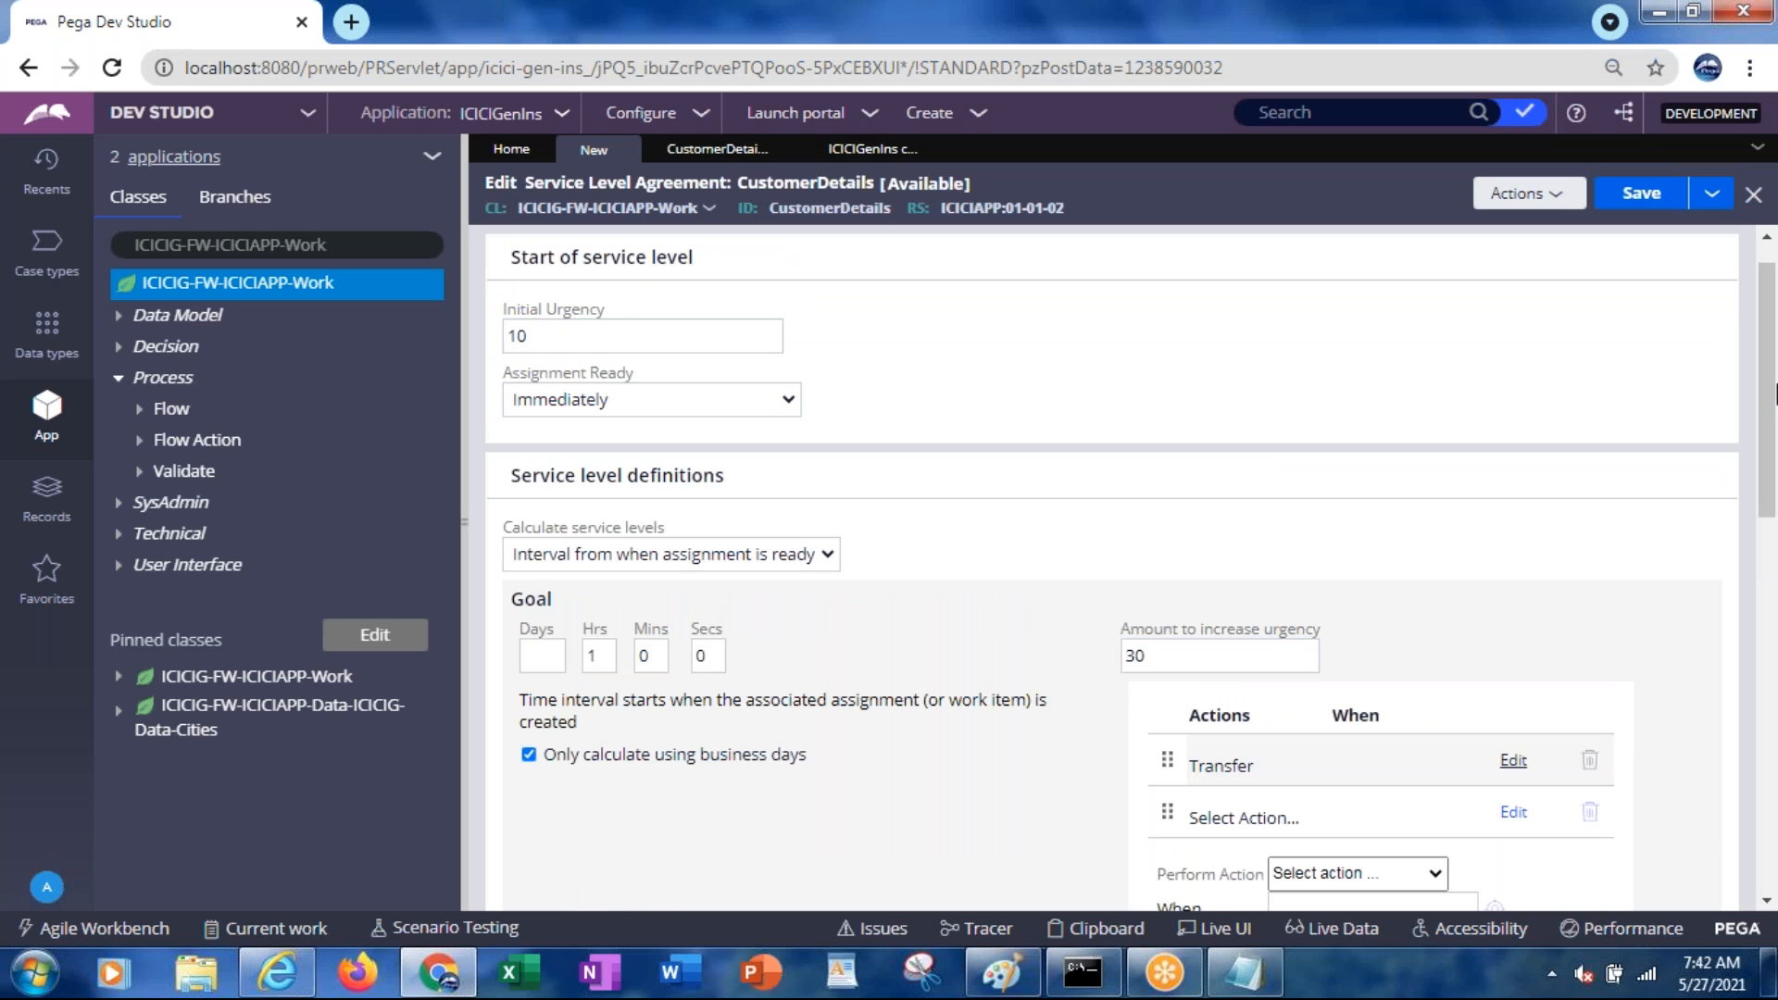
Change the Passed deadline urgency increase from 50 to 10
{"action": "left_click_drag", "start_coordinate": [1769, 399], "coordinate": [1769, 602]}
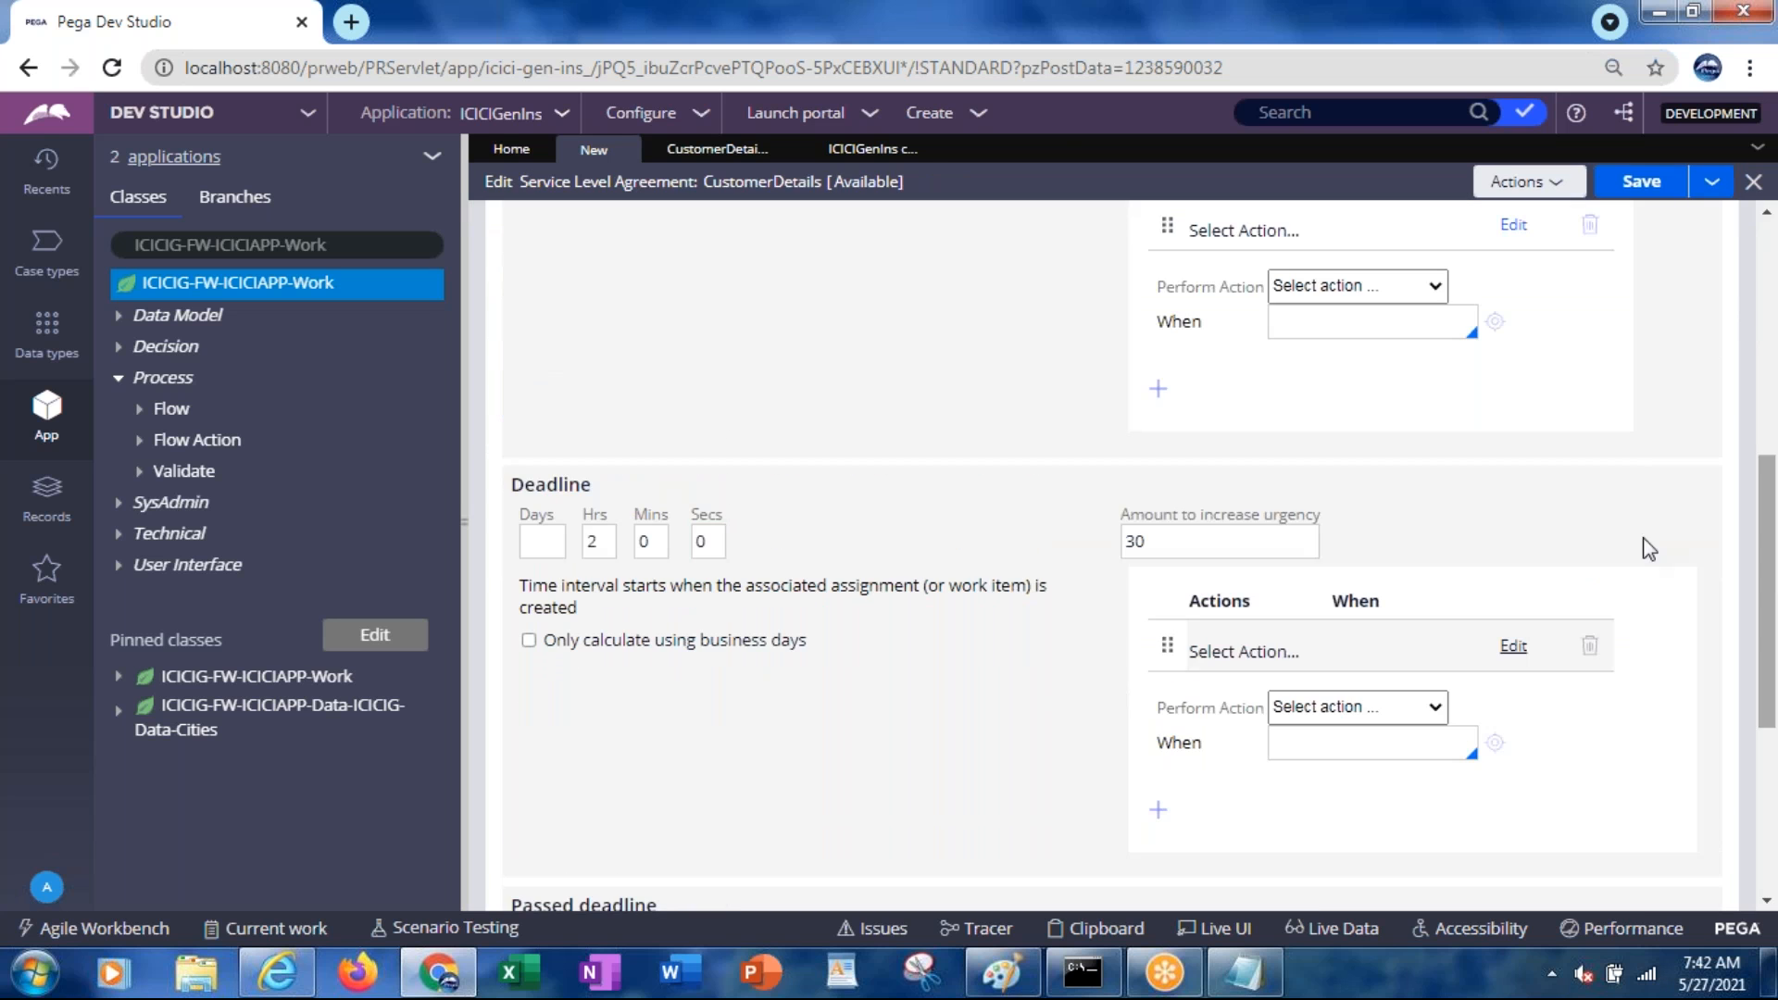
{"action": "left_click_drag", "start_coordinate": [1772, 495], "coordinate": [1772, 625]}
{"action": "left_click", "coordinate": [1144, 634]}
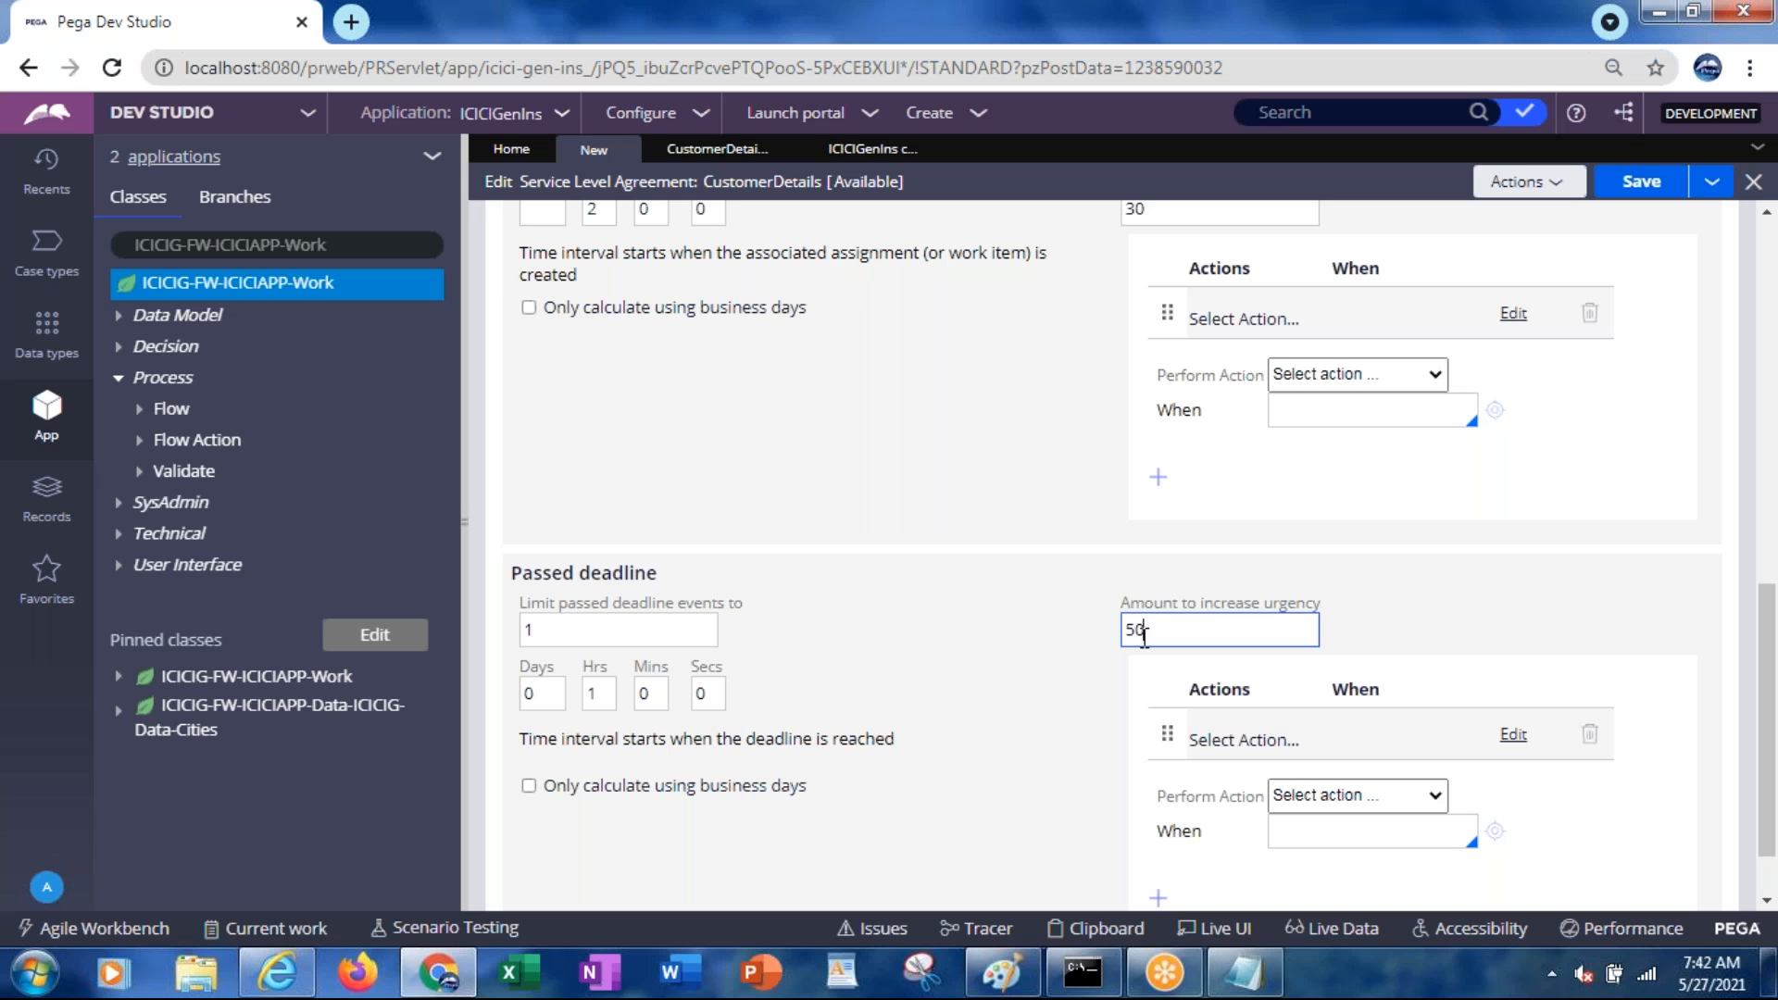
{"action": "key", "text": "BackSpace"}
{"action": "key", "text": "BackSpace"}
{"action": "type", "text": "10"}
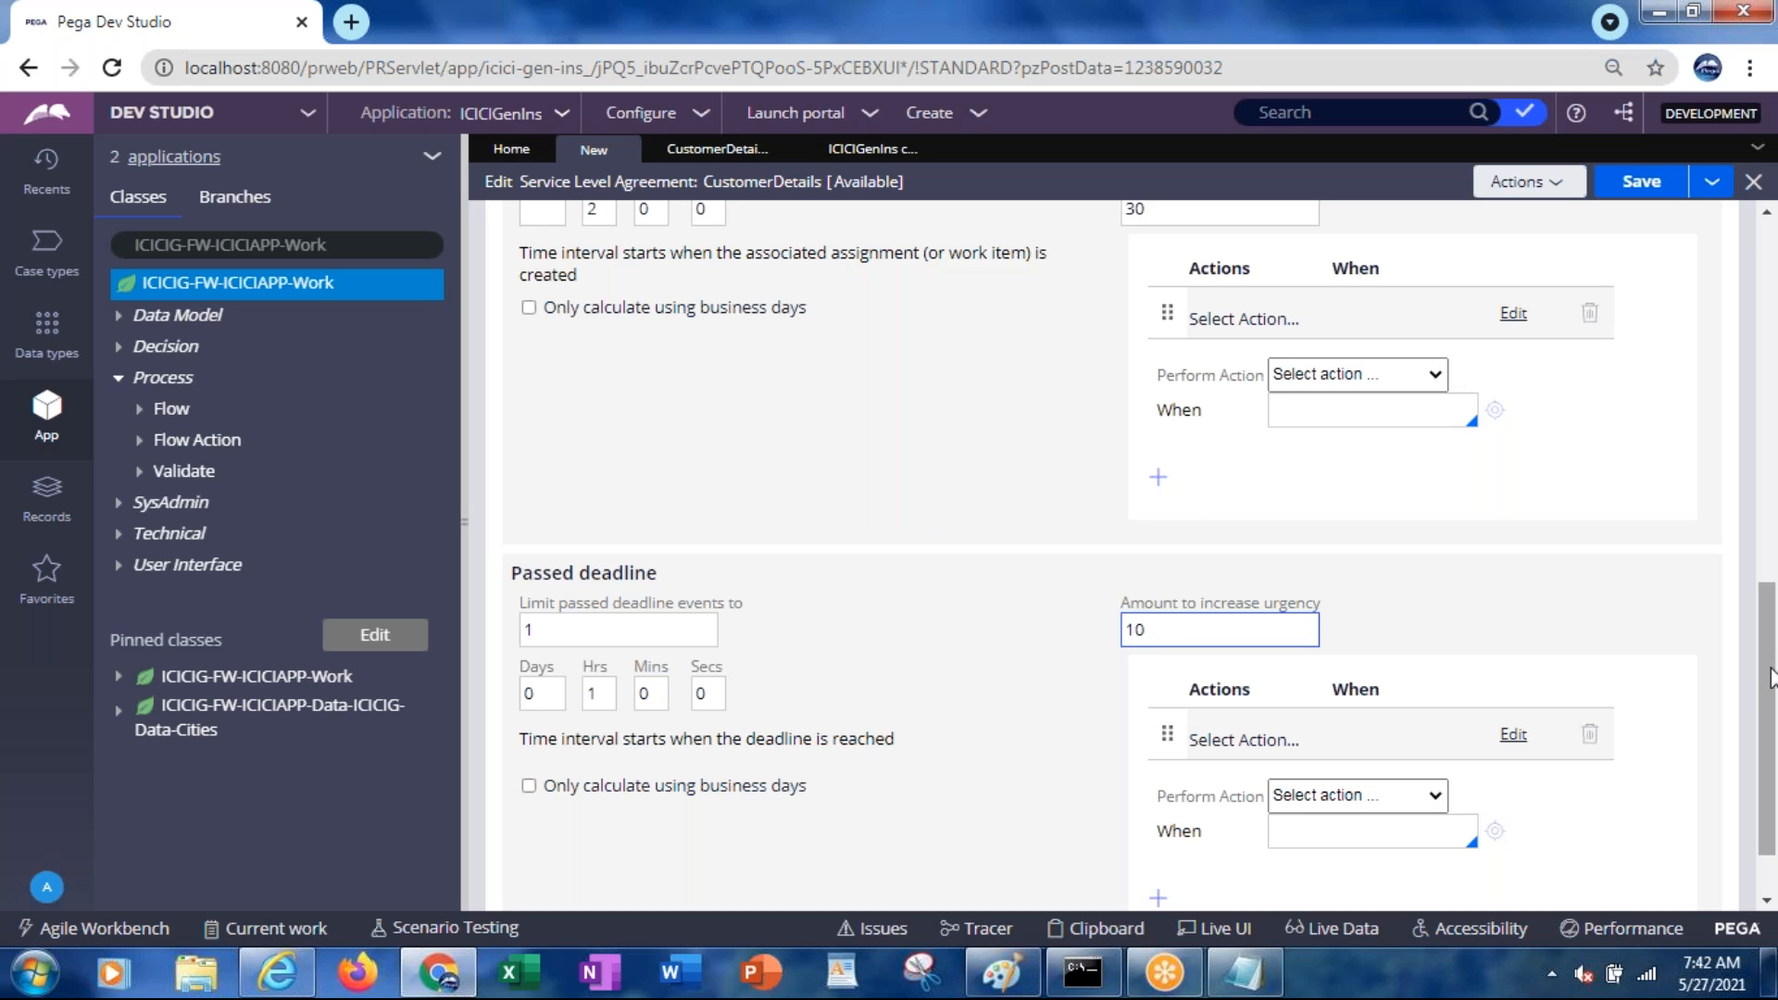
{"action": "left_click_drag", "start_coordinate": [1769, 676], "coordinate": [1737, 301]}
Review the urgency values: Initial 10, Goal 30, Deadline 30, Passed deadline 10
{"action": "left_click", "coordinate": [527, 381]}
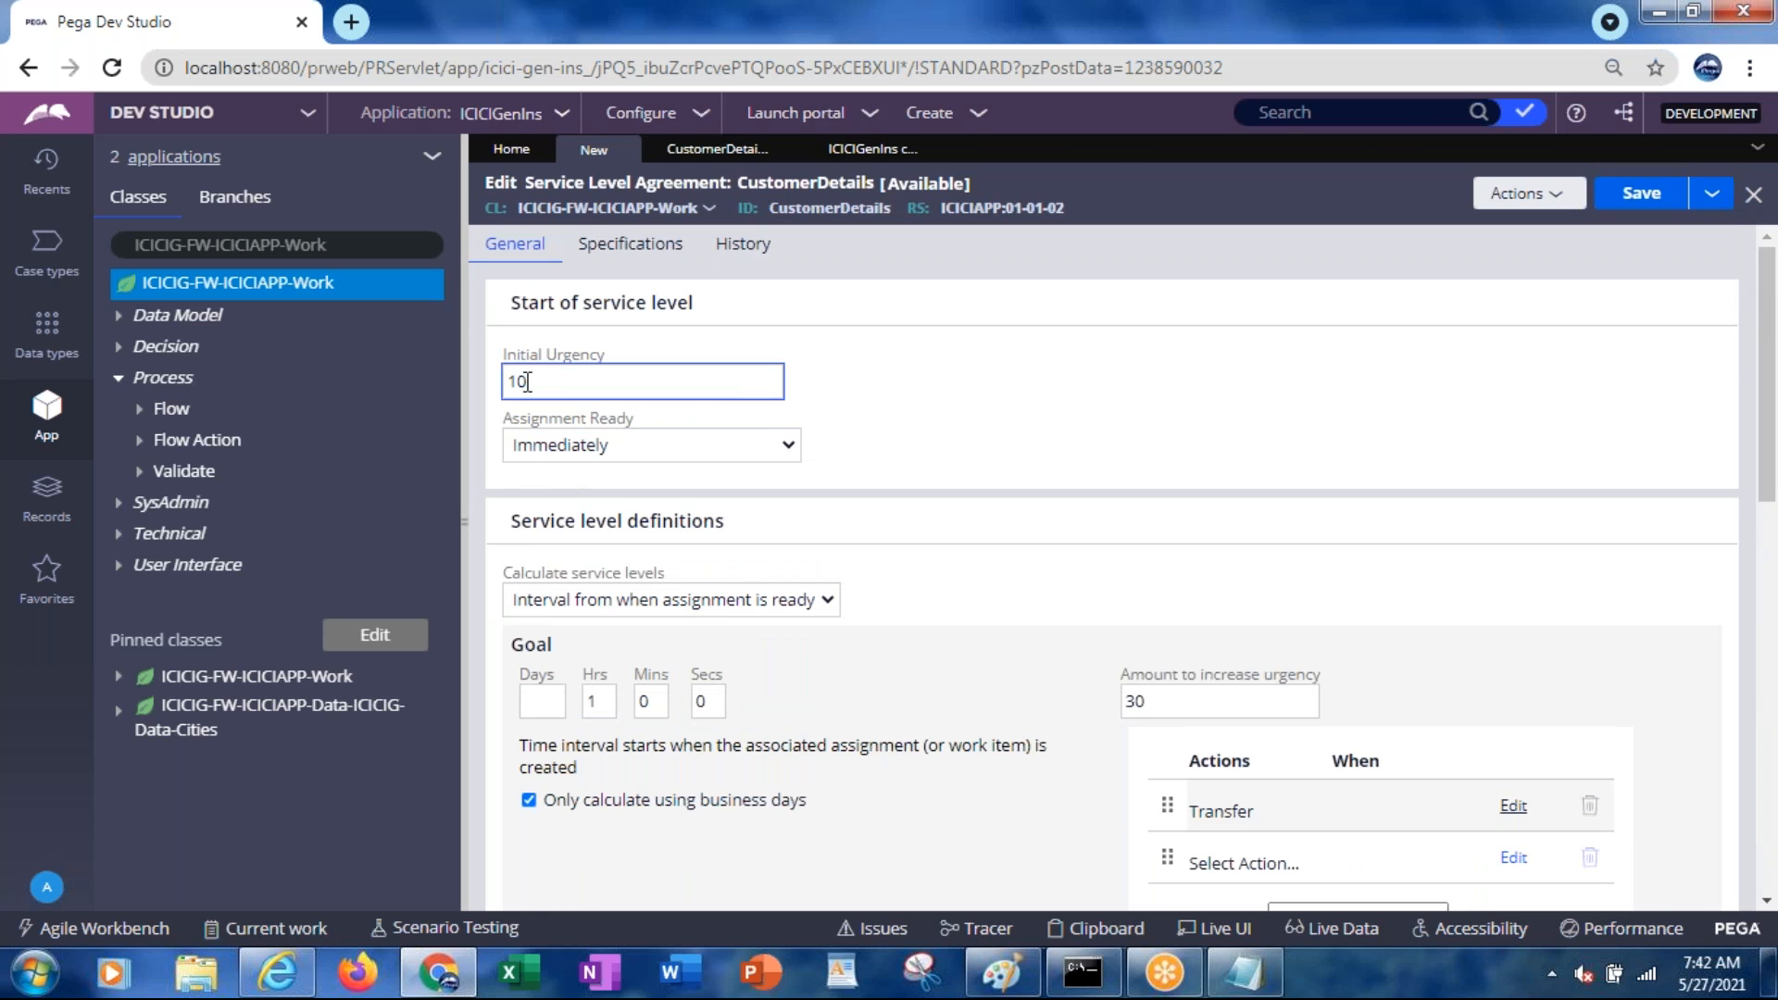
{"action": "key", "text": "Tab"}
{"action": "left_click", "coordinate": [1172, 704]}
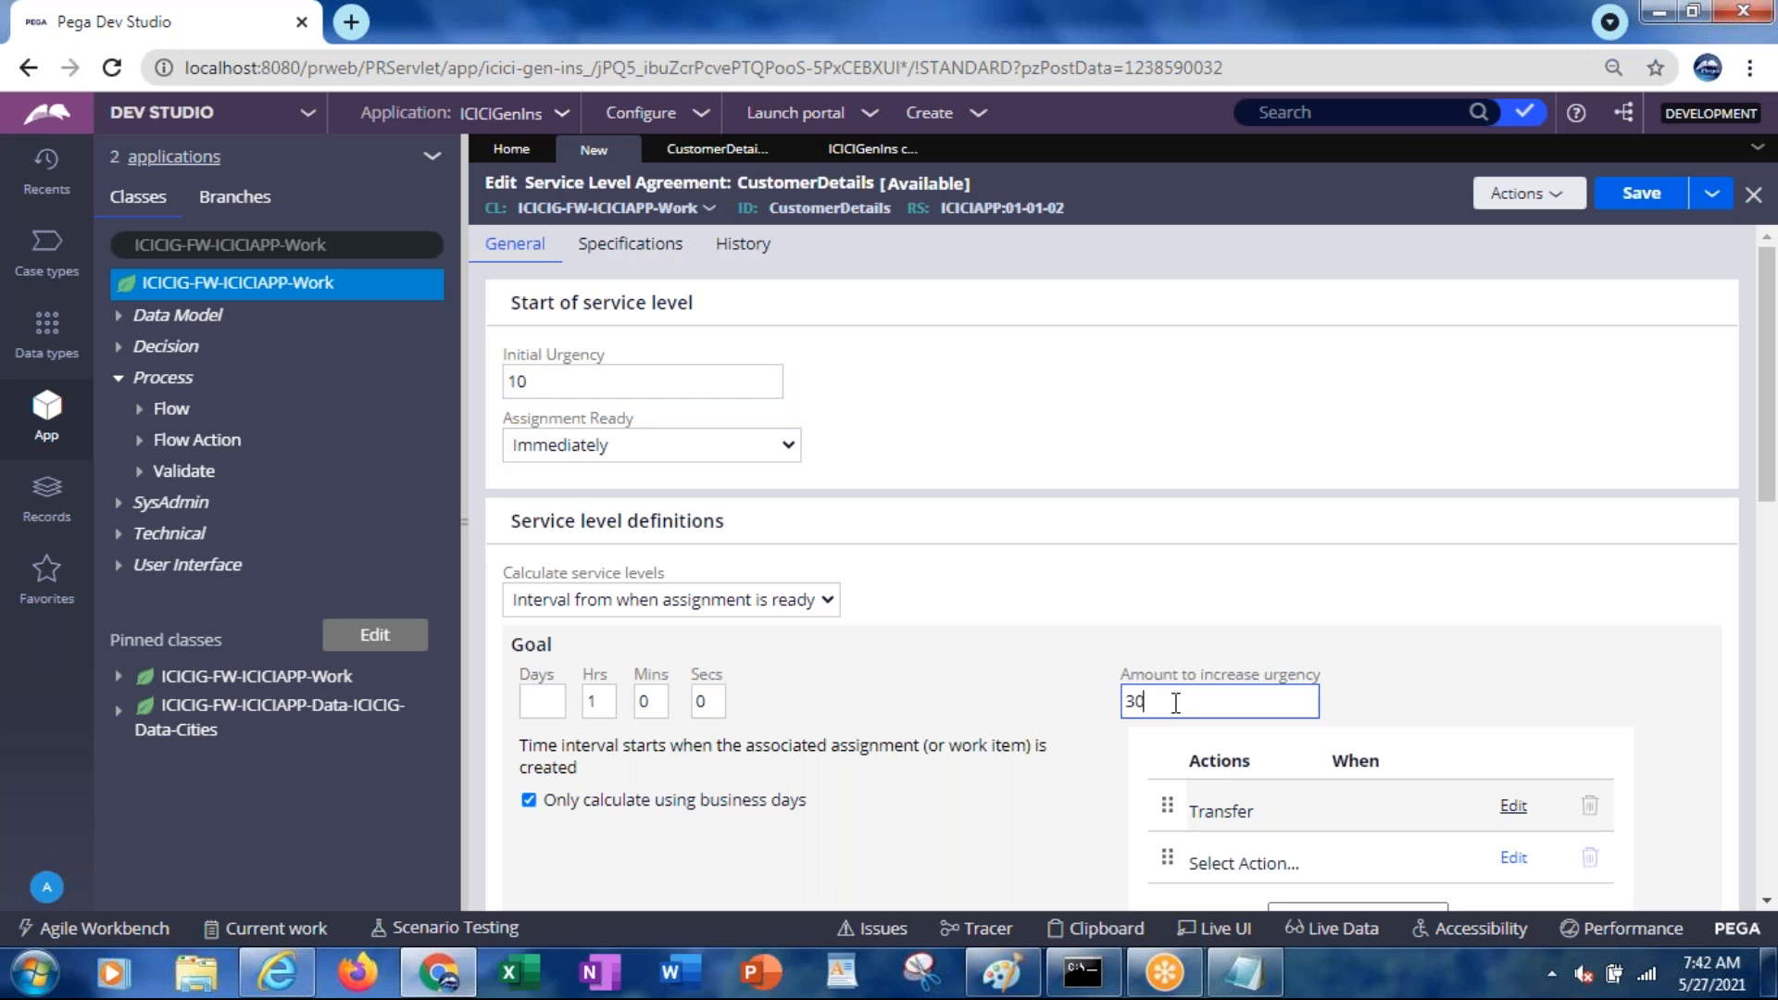
{"action": "left_click_drag", "start_coordinate": [1771, 353], "coordinate": [1770, 551]}
{"action": "left_click", "coordinate": [1186, 574]}
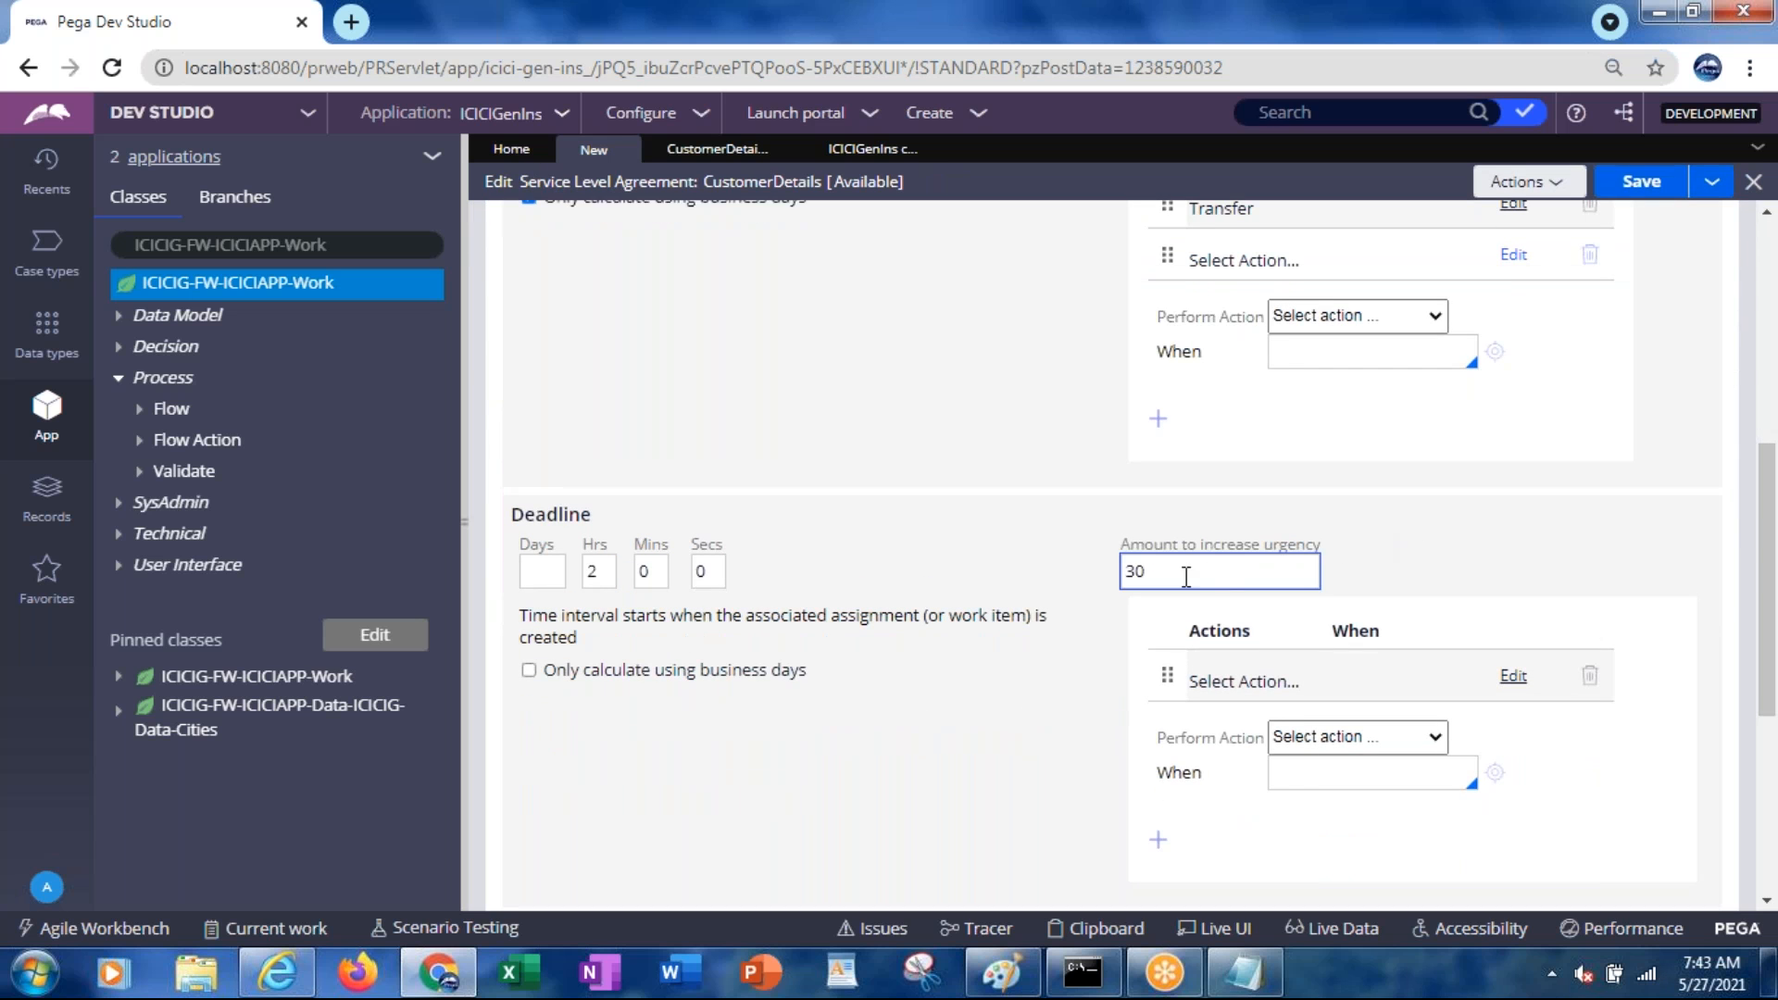
{"action": "left_click_drag", "start_coordinate": [1769, 611], "coordinate": [1769, 736]}
{"action": "left_click", "coordinate": [1193, 667]}
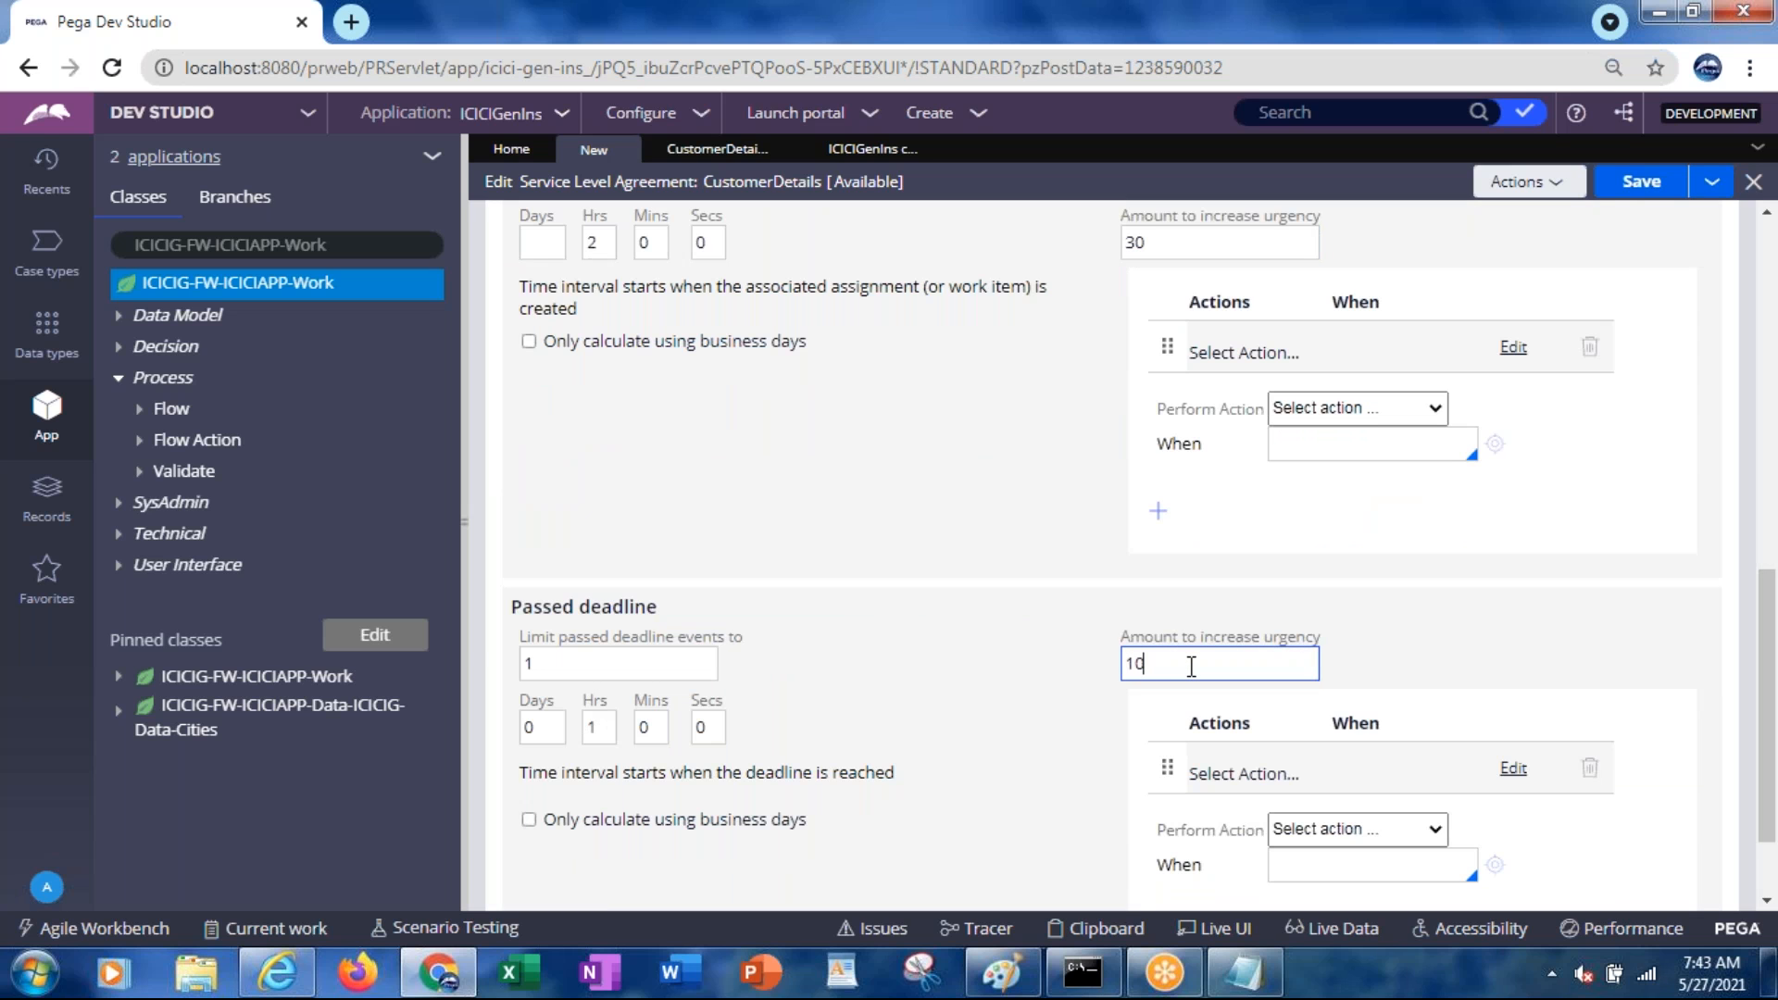
{"action": "left_click_drag", "start_coordinate": [534, 609], "coordinate": [637, 619]}
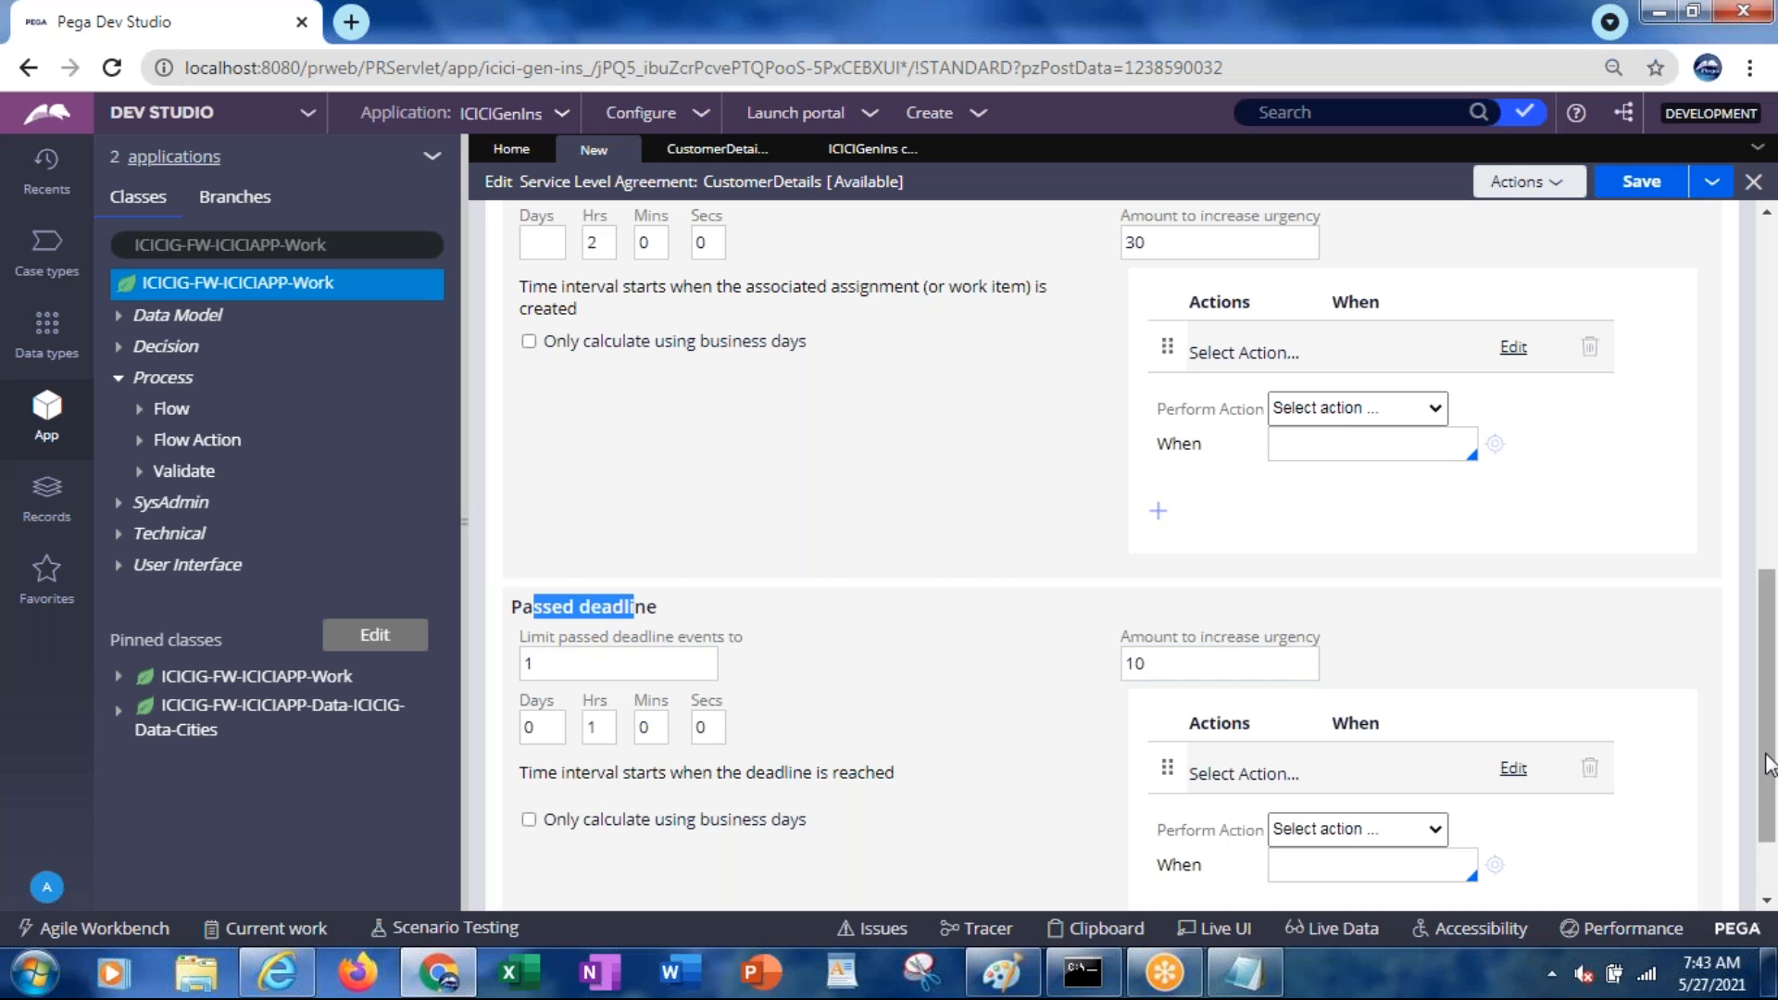
Choose Notify Manager as the Passed deadline action
{"action": "scroll", "coordinate": [1748, 815], "scroll_direction": "down", "scroll_amount": 2}
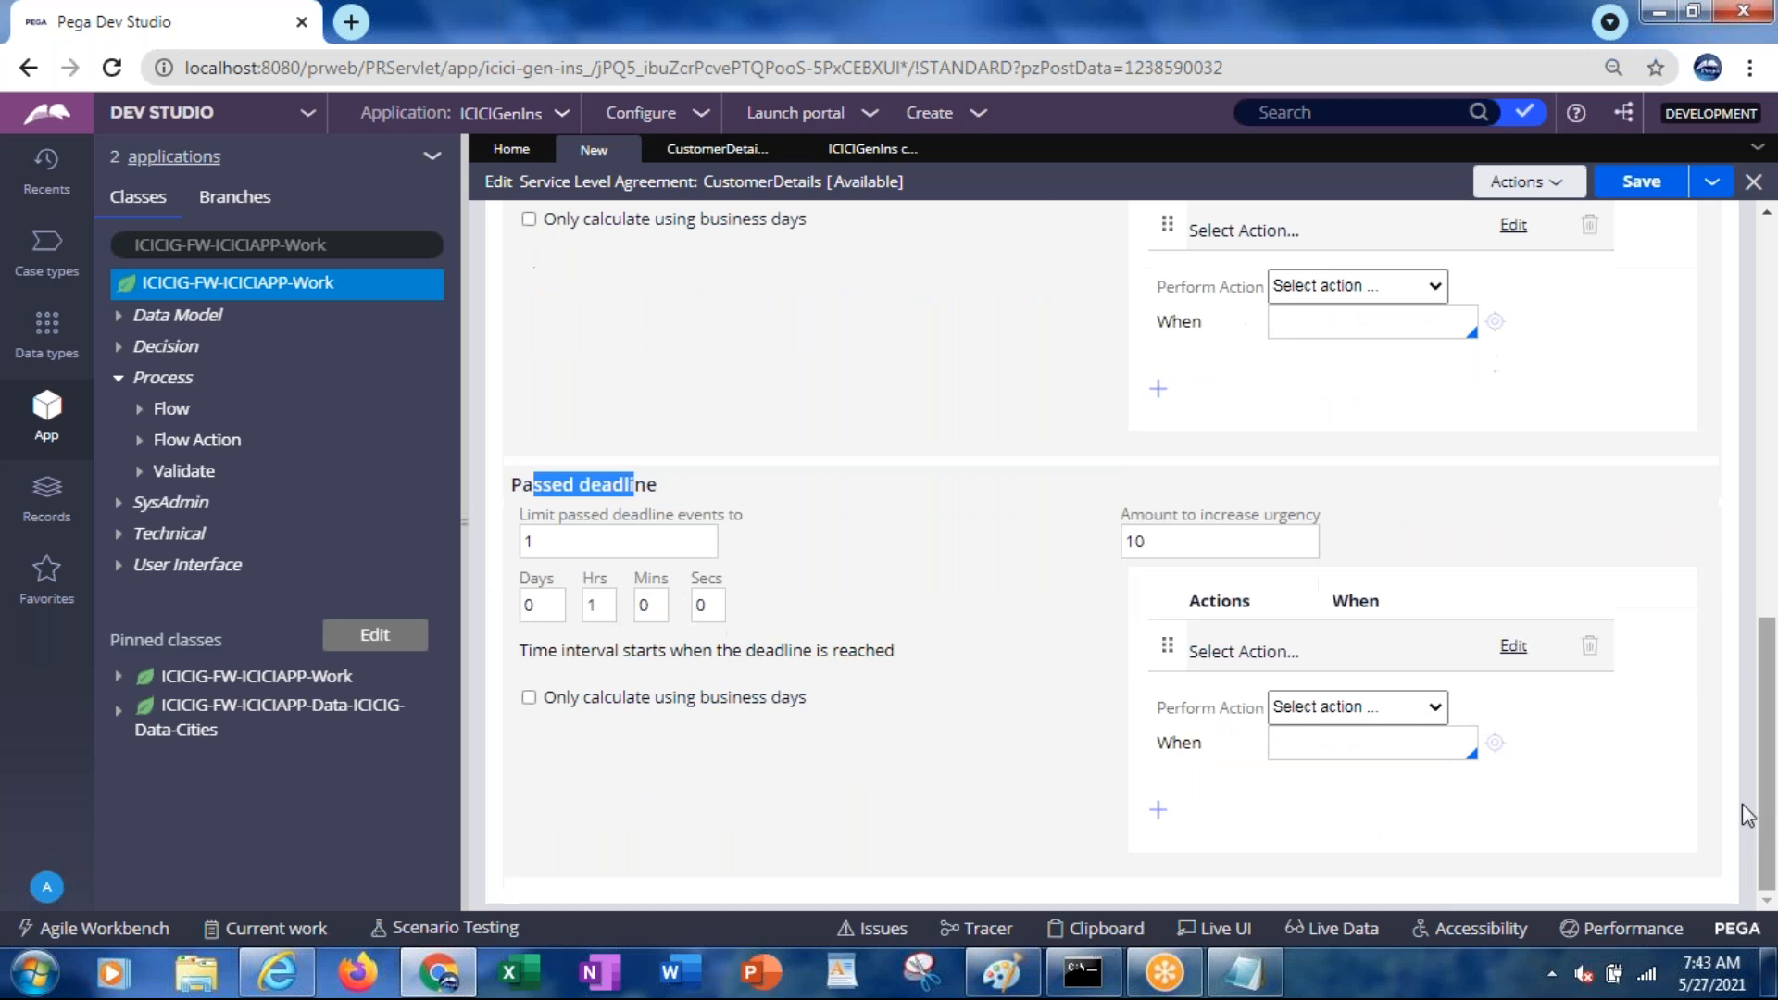
{"action": "left_click", "coordinate": [1340, 711]}
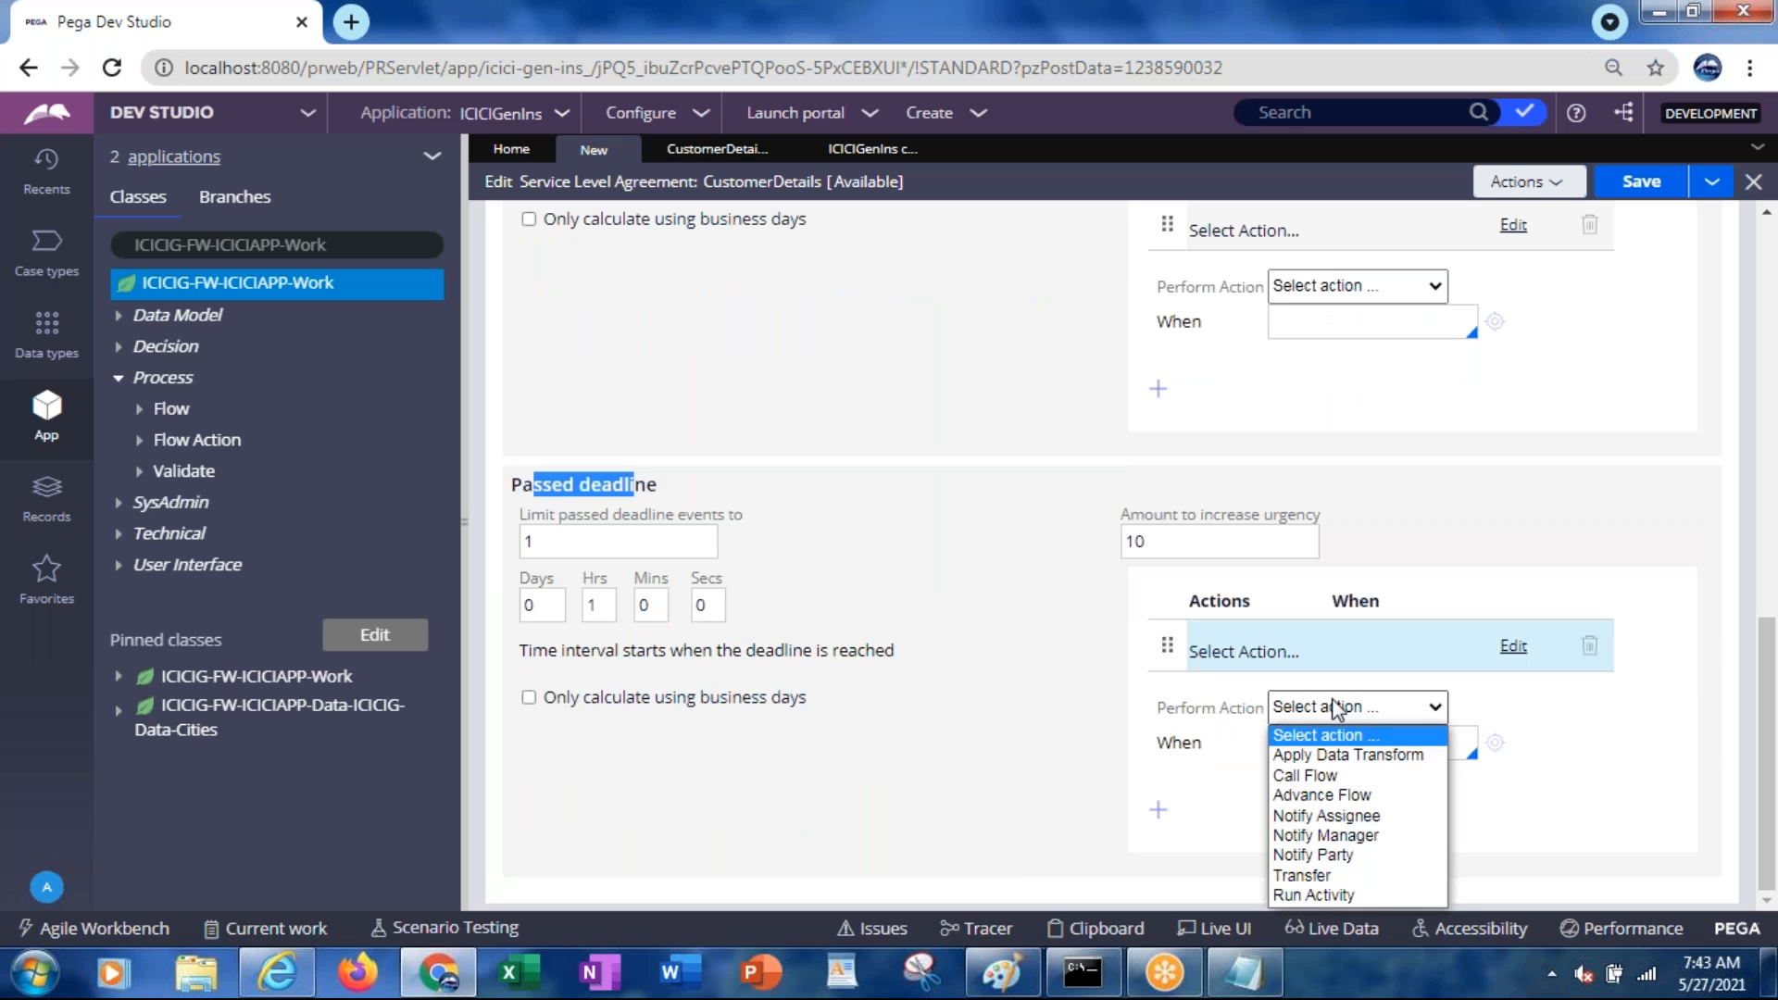
{"action": "left_click", "coordinate": [1336, 835]}
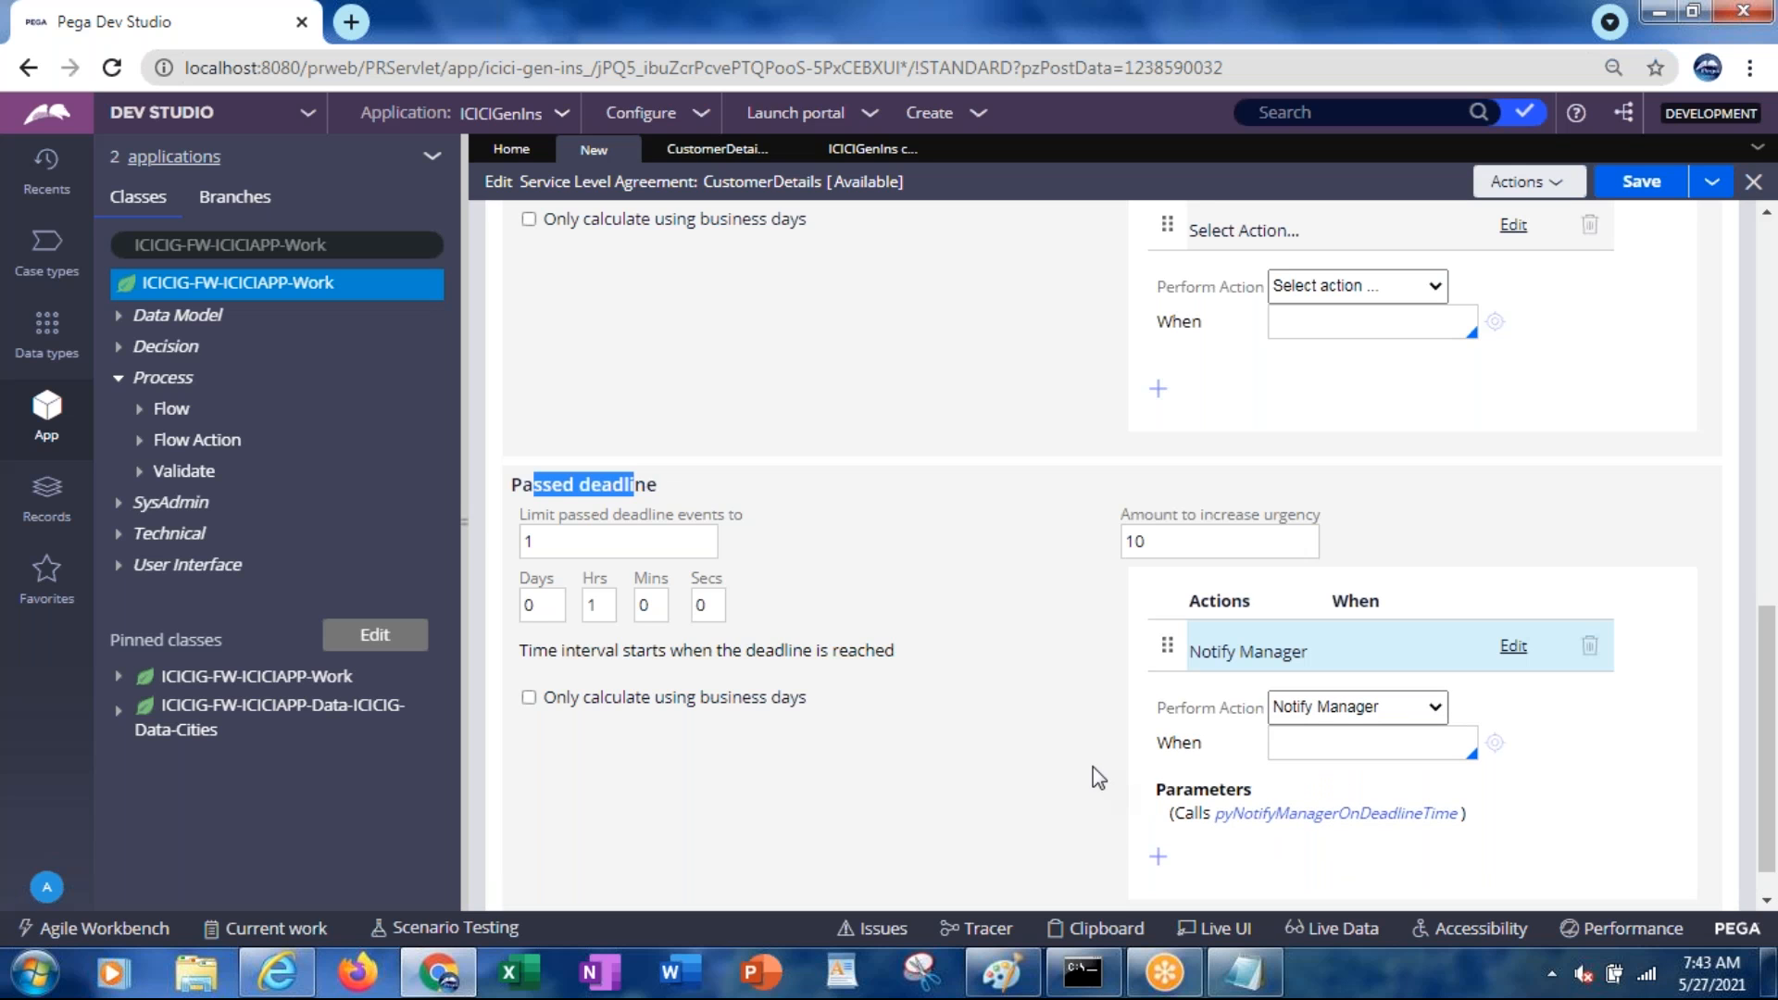
Limit passed deadline events to 3, keeping the 1-hour interval
{"action": "left_click", "coordinate": [542, 548]}
{"action": "left_click", "coordinate": [542, 544]}
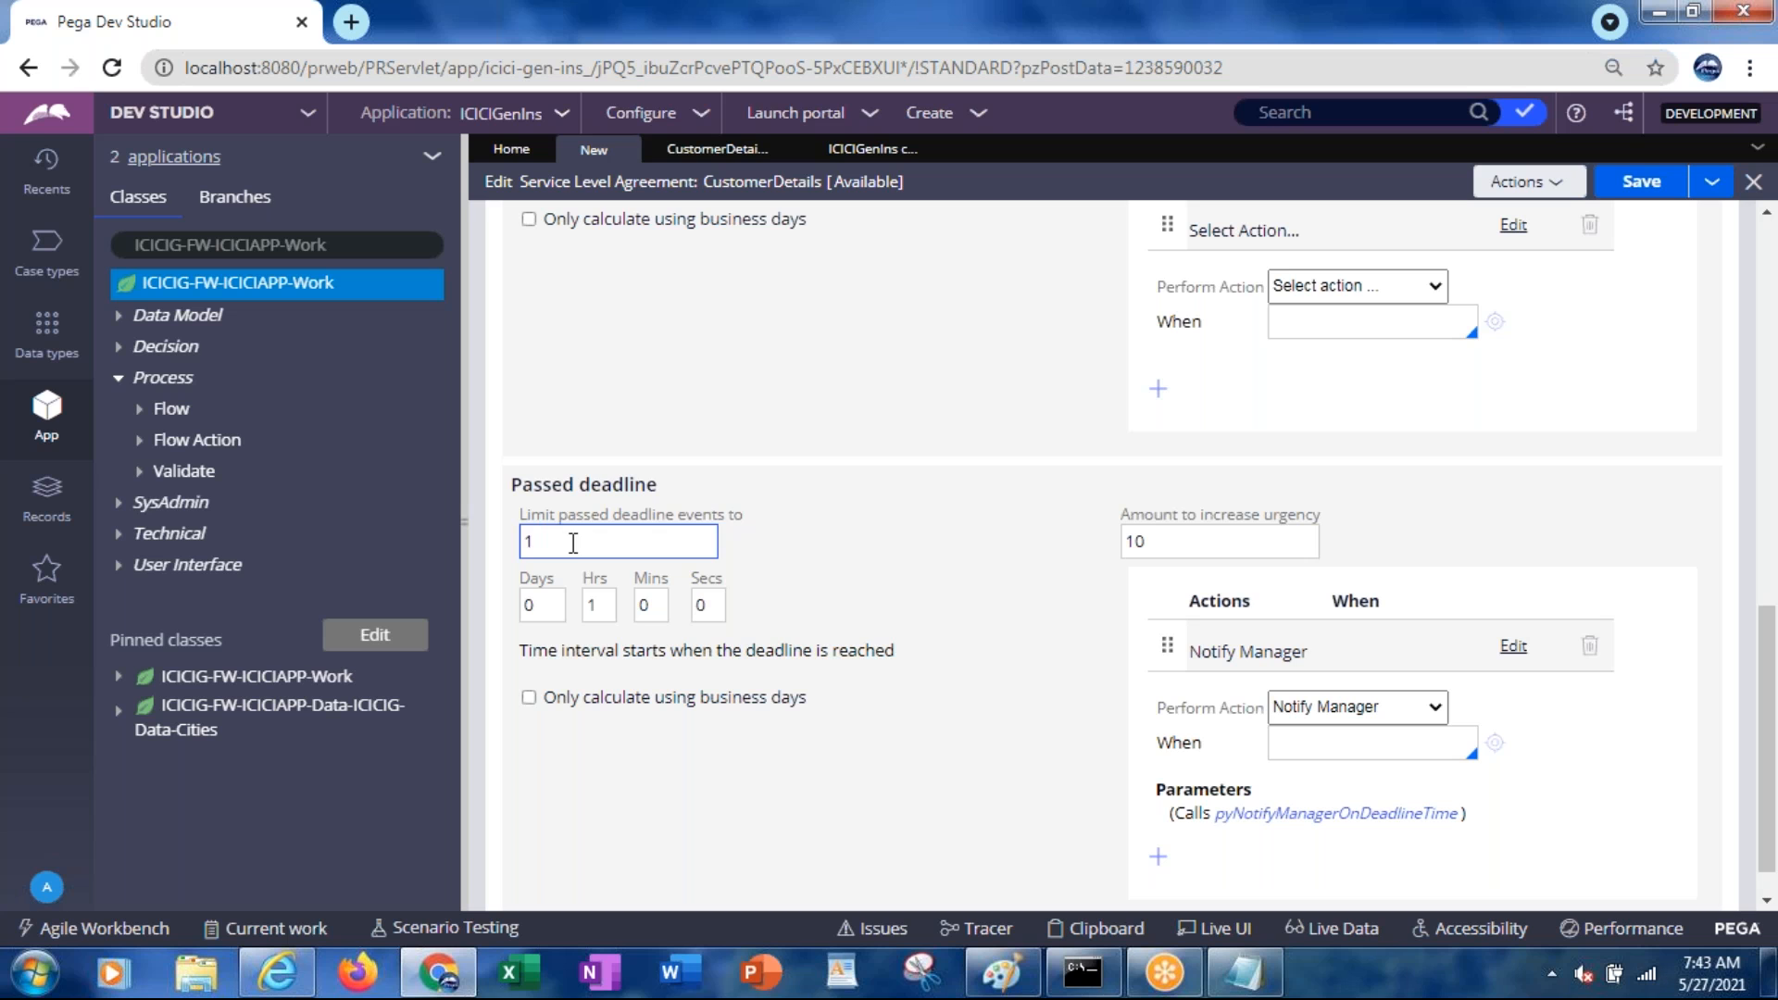
{"action": "type", "text": "3"}
{"action": "left_click", "coordinate": [759, 742]}
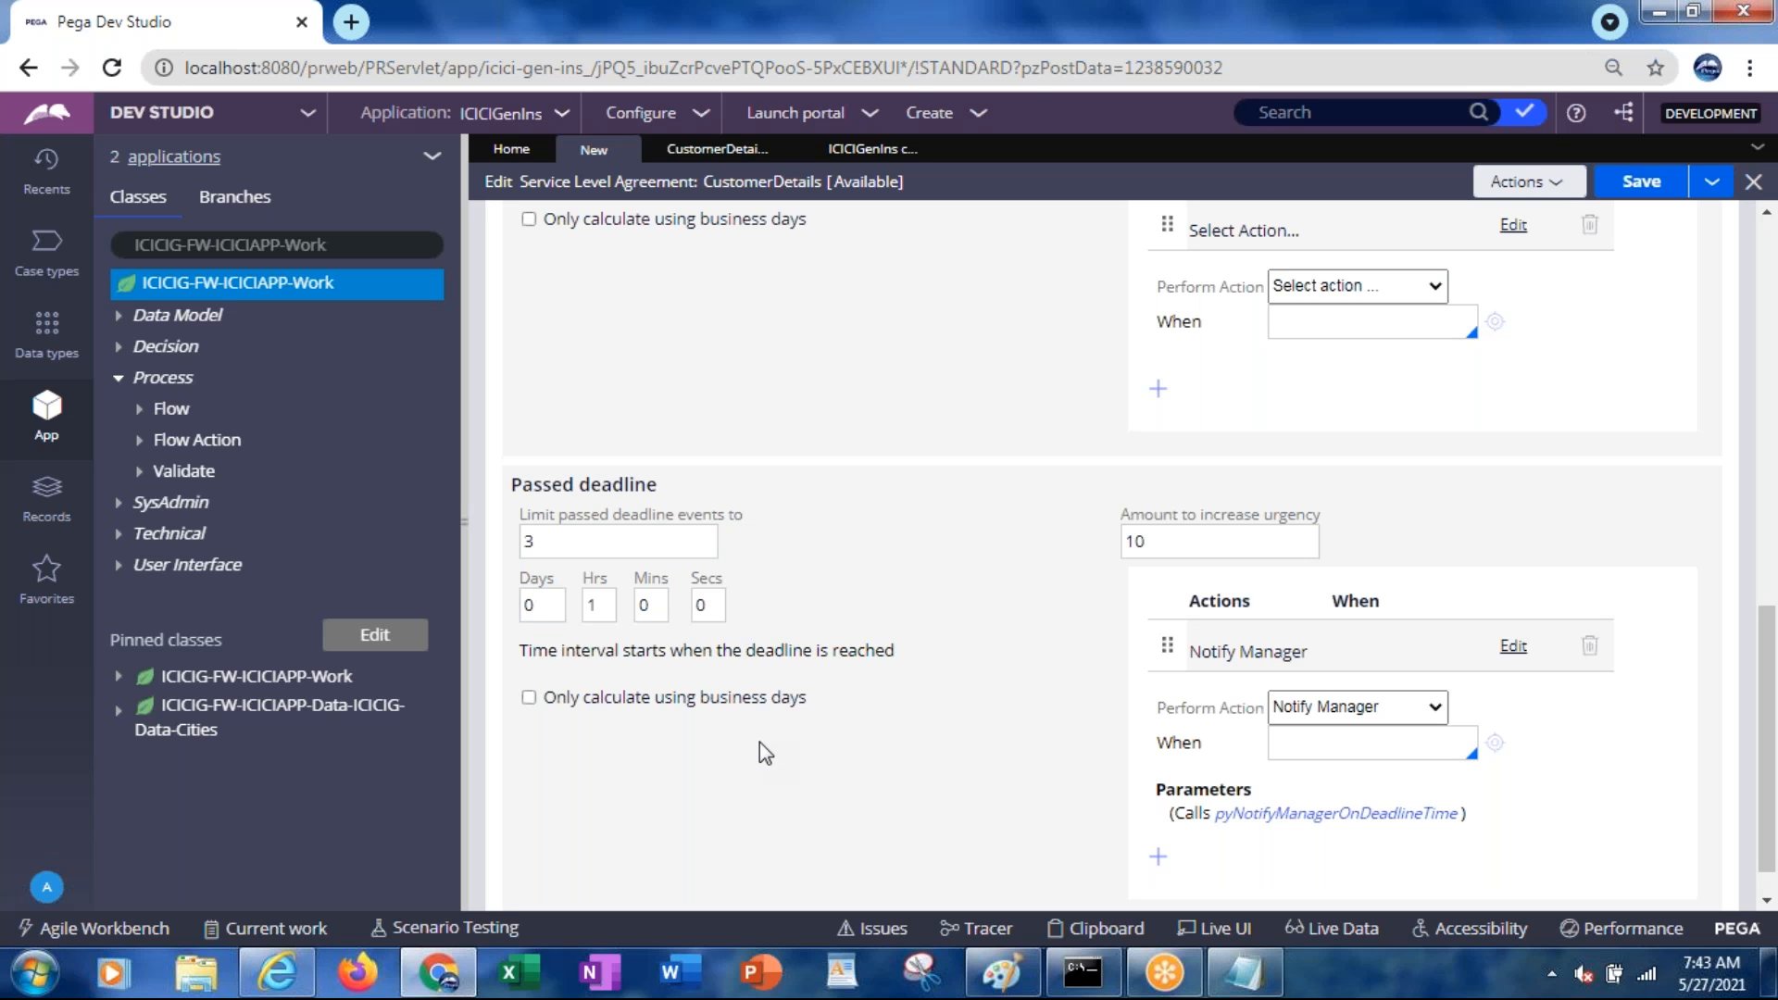
{"action": "left_click", "coordinate": [649, 543]}
{"action": "left_click", "coordinate": [925, 540]}
{"action": "left_click", "coordinate": [611, 608]}
{"action": "left_click", "coordinate": [598, 554]}
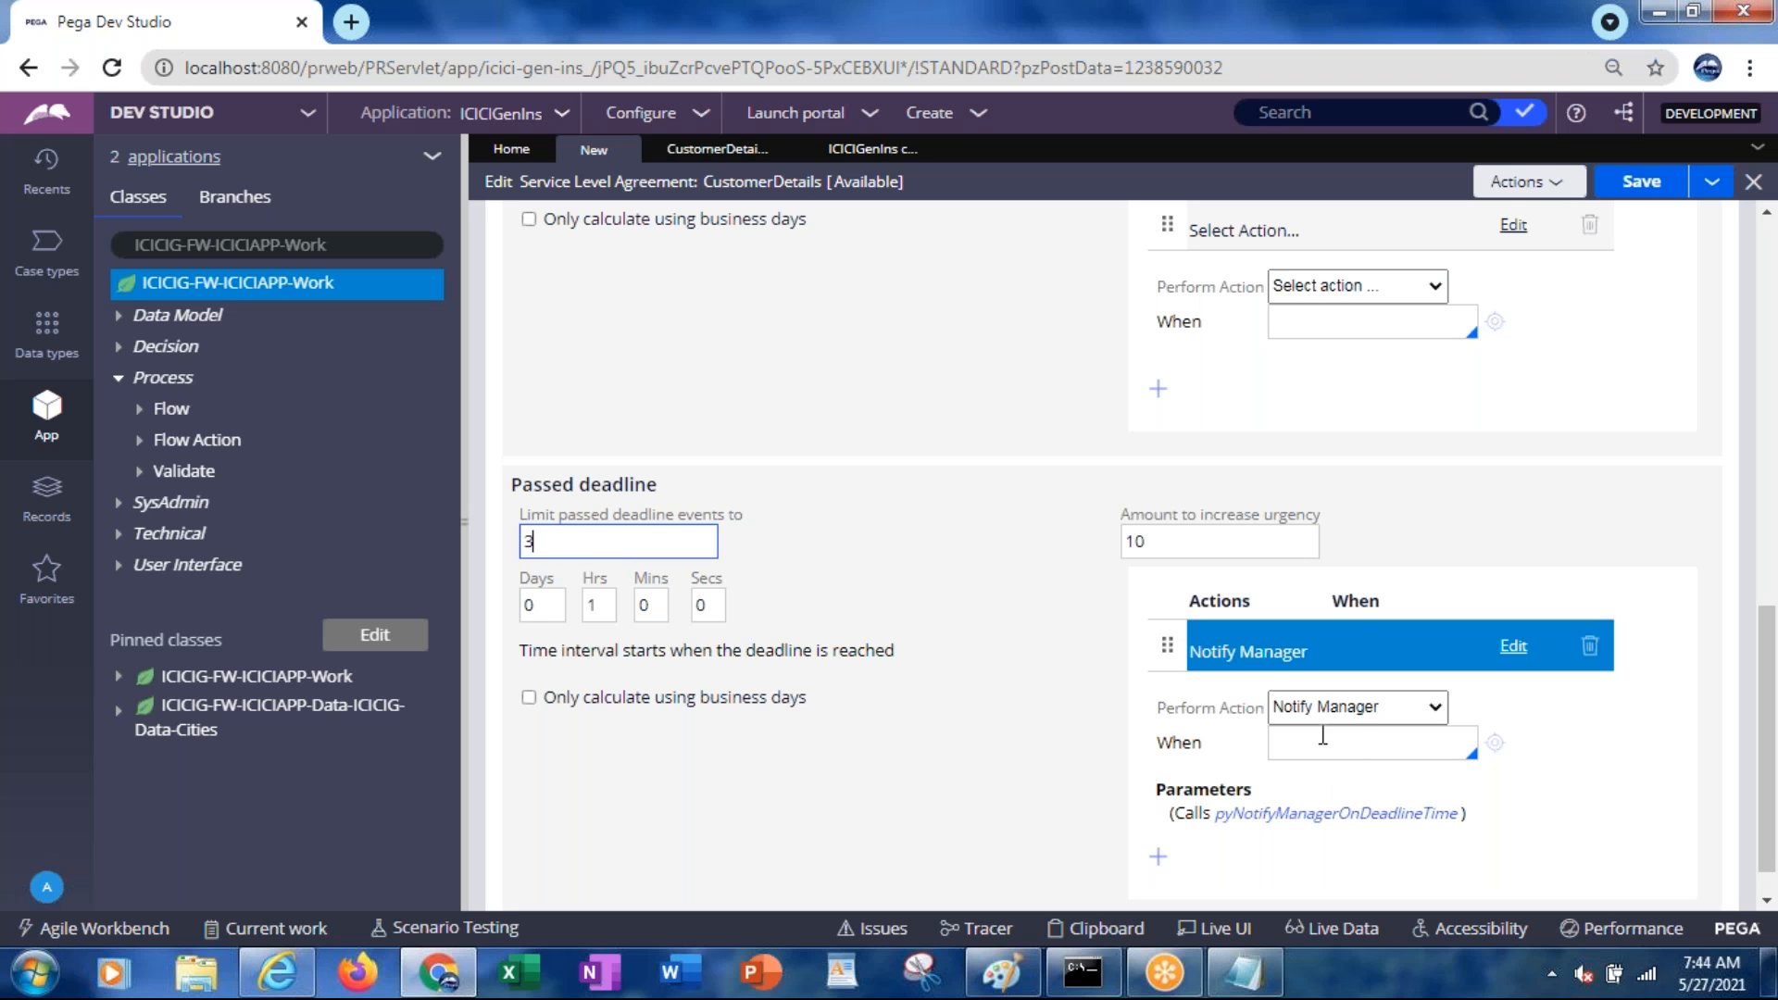
Add the line 'Passeddeadline 11am' to the Notepad timeline notes
{"action": "key", "text": "alt+Tab"}
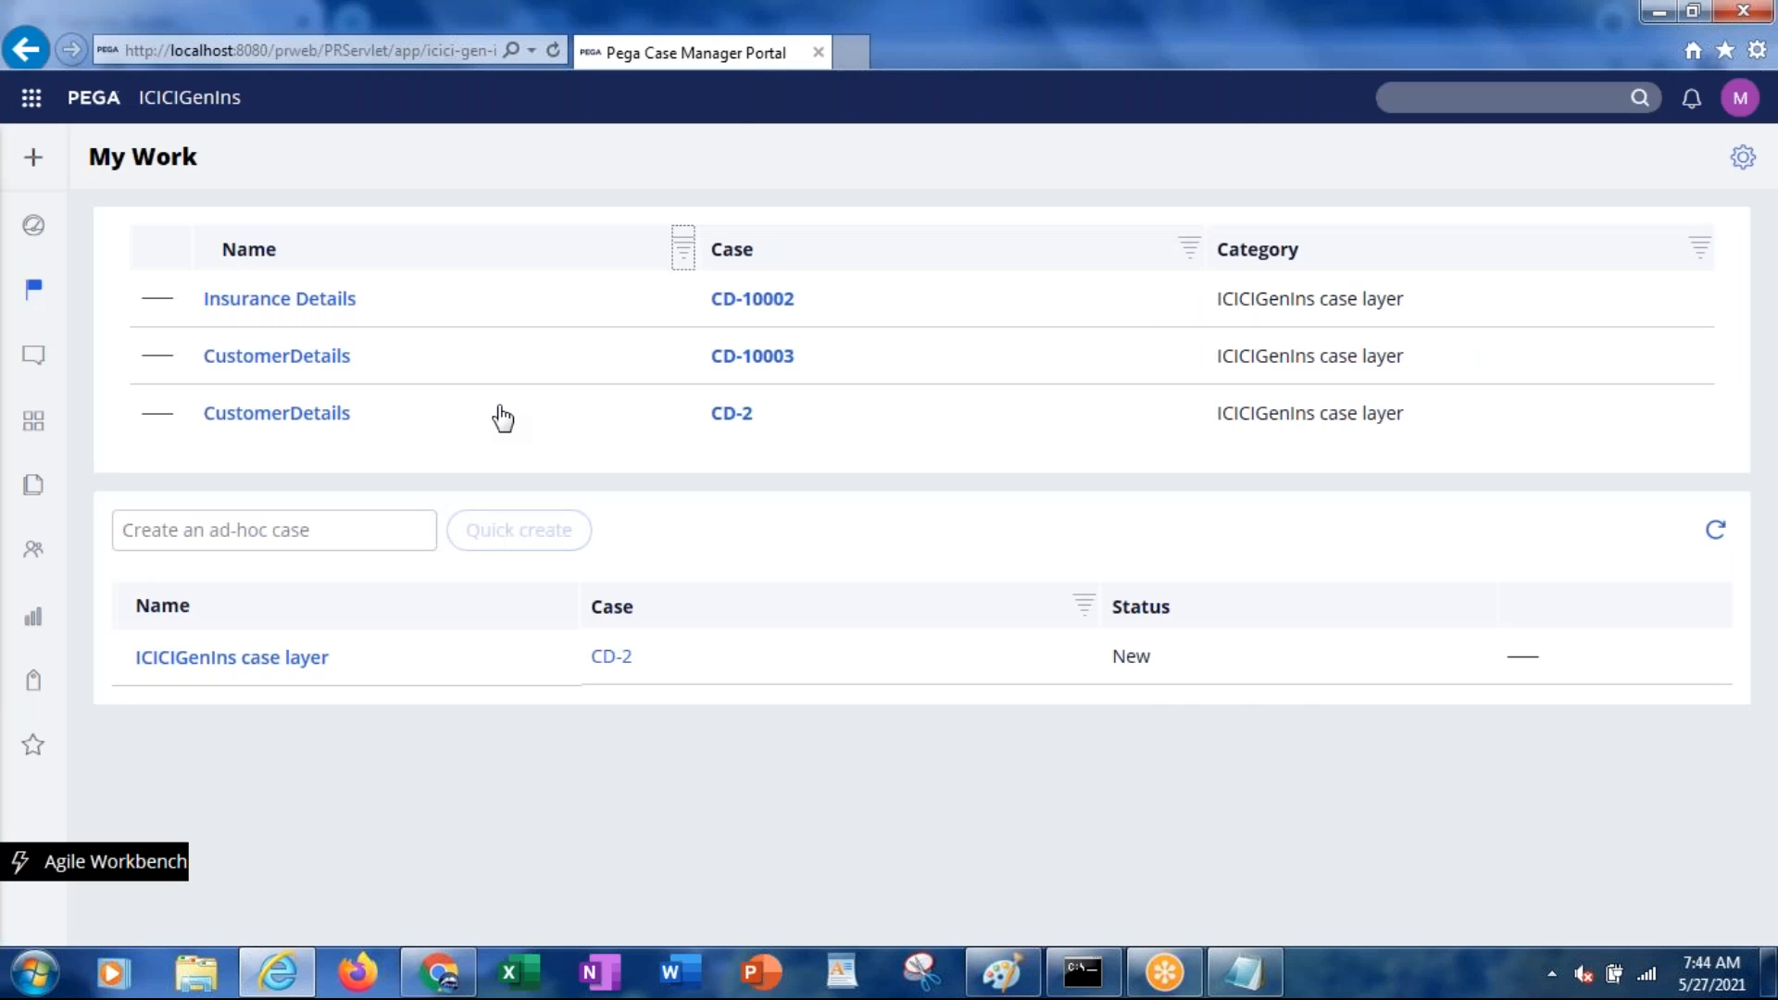
{"action": "key", "text": "alt+Tab"}
{"action": "key", "text": "alt+Tab"}
{"action": "key", "text": "Tab"}
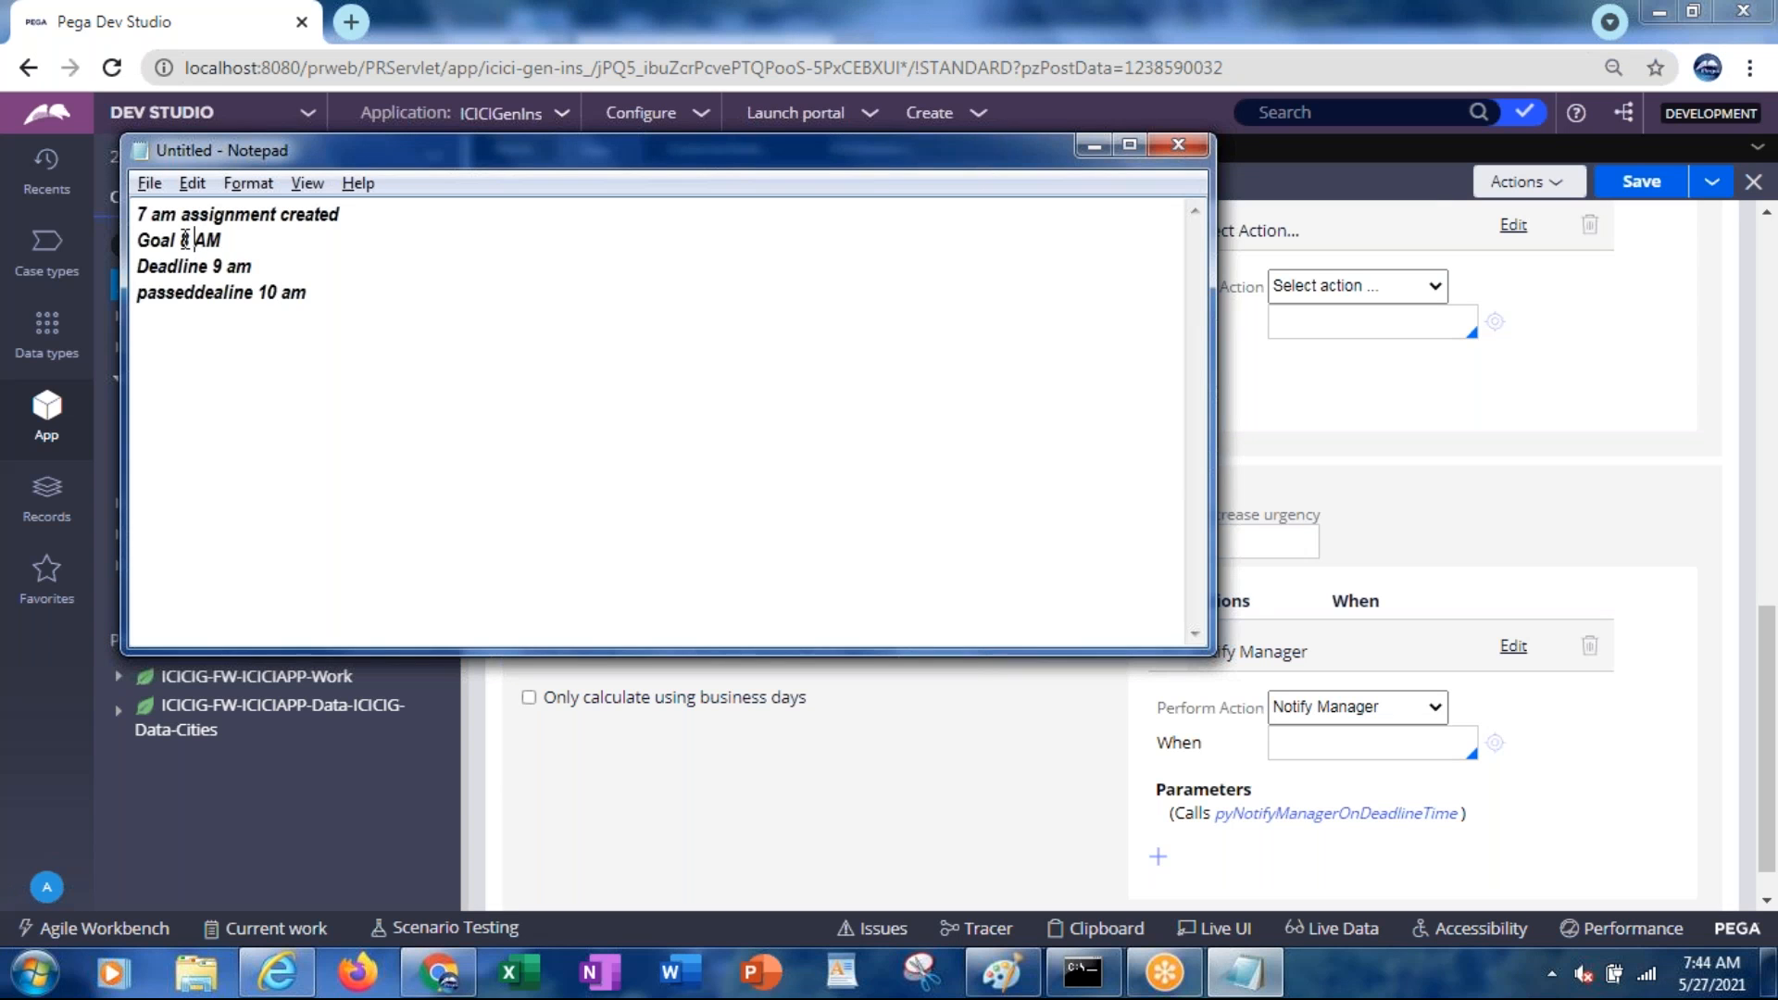
{"action": "key", "text": "alt+Tab"}
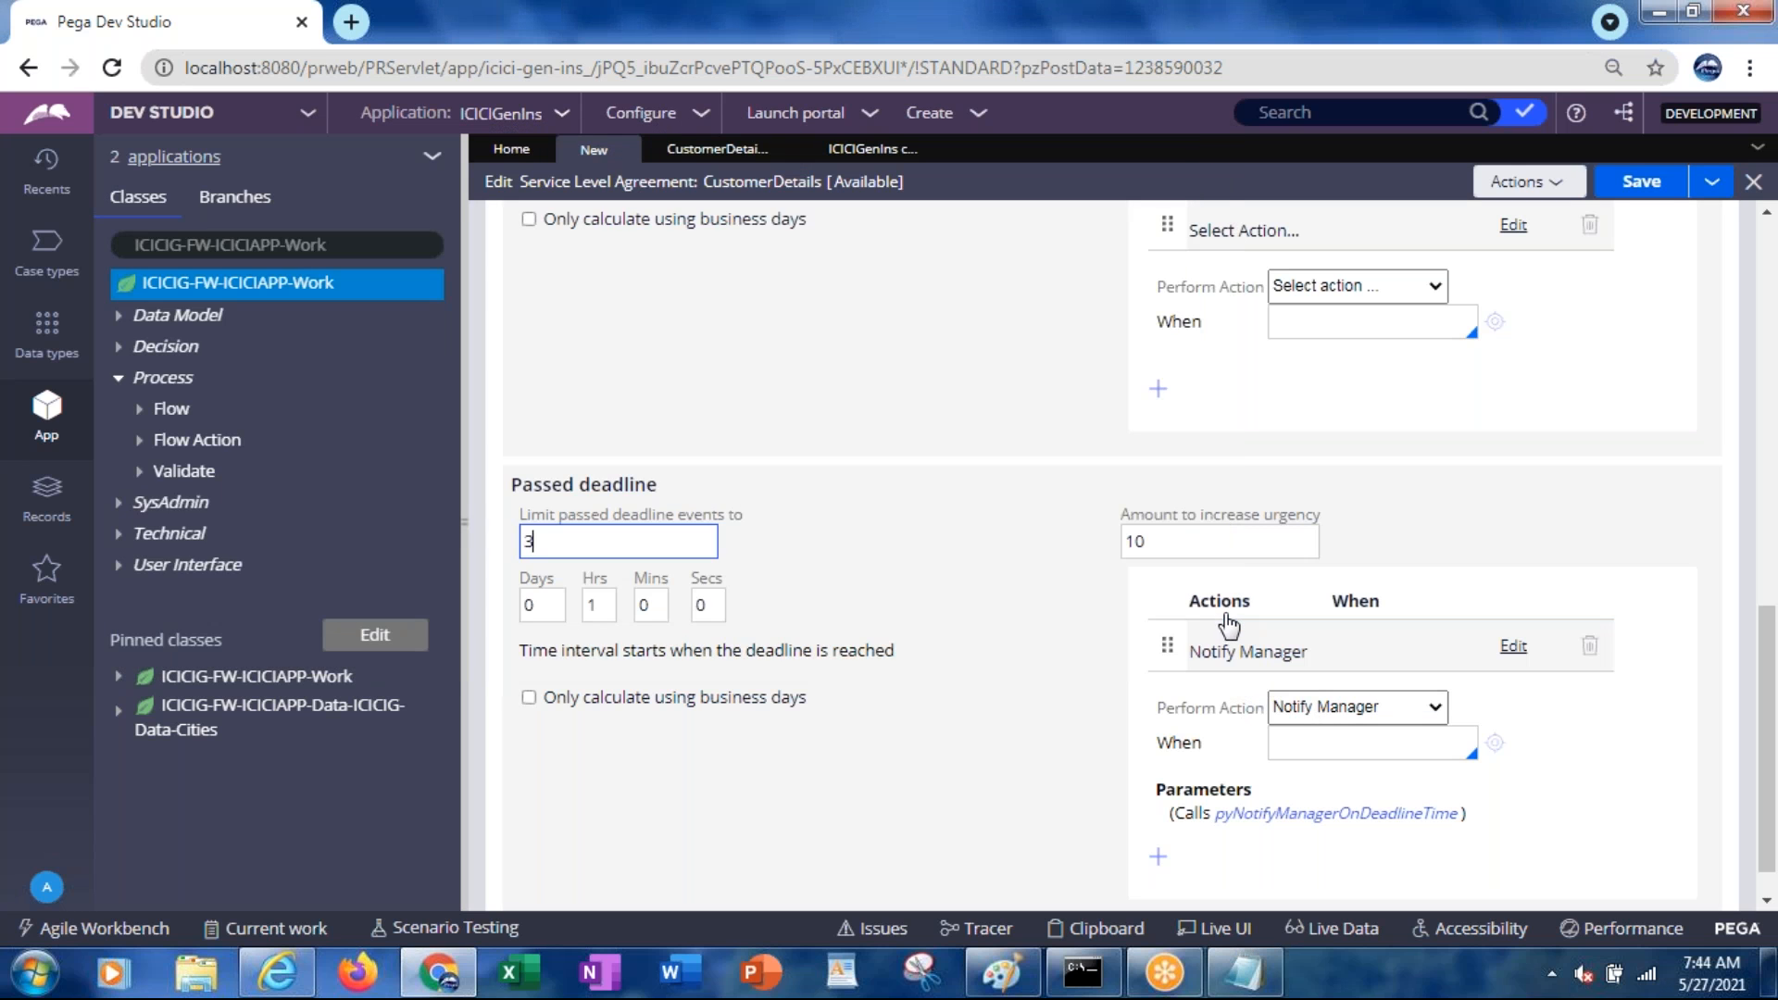
{"action": "key", "text": "alt+Tab"}
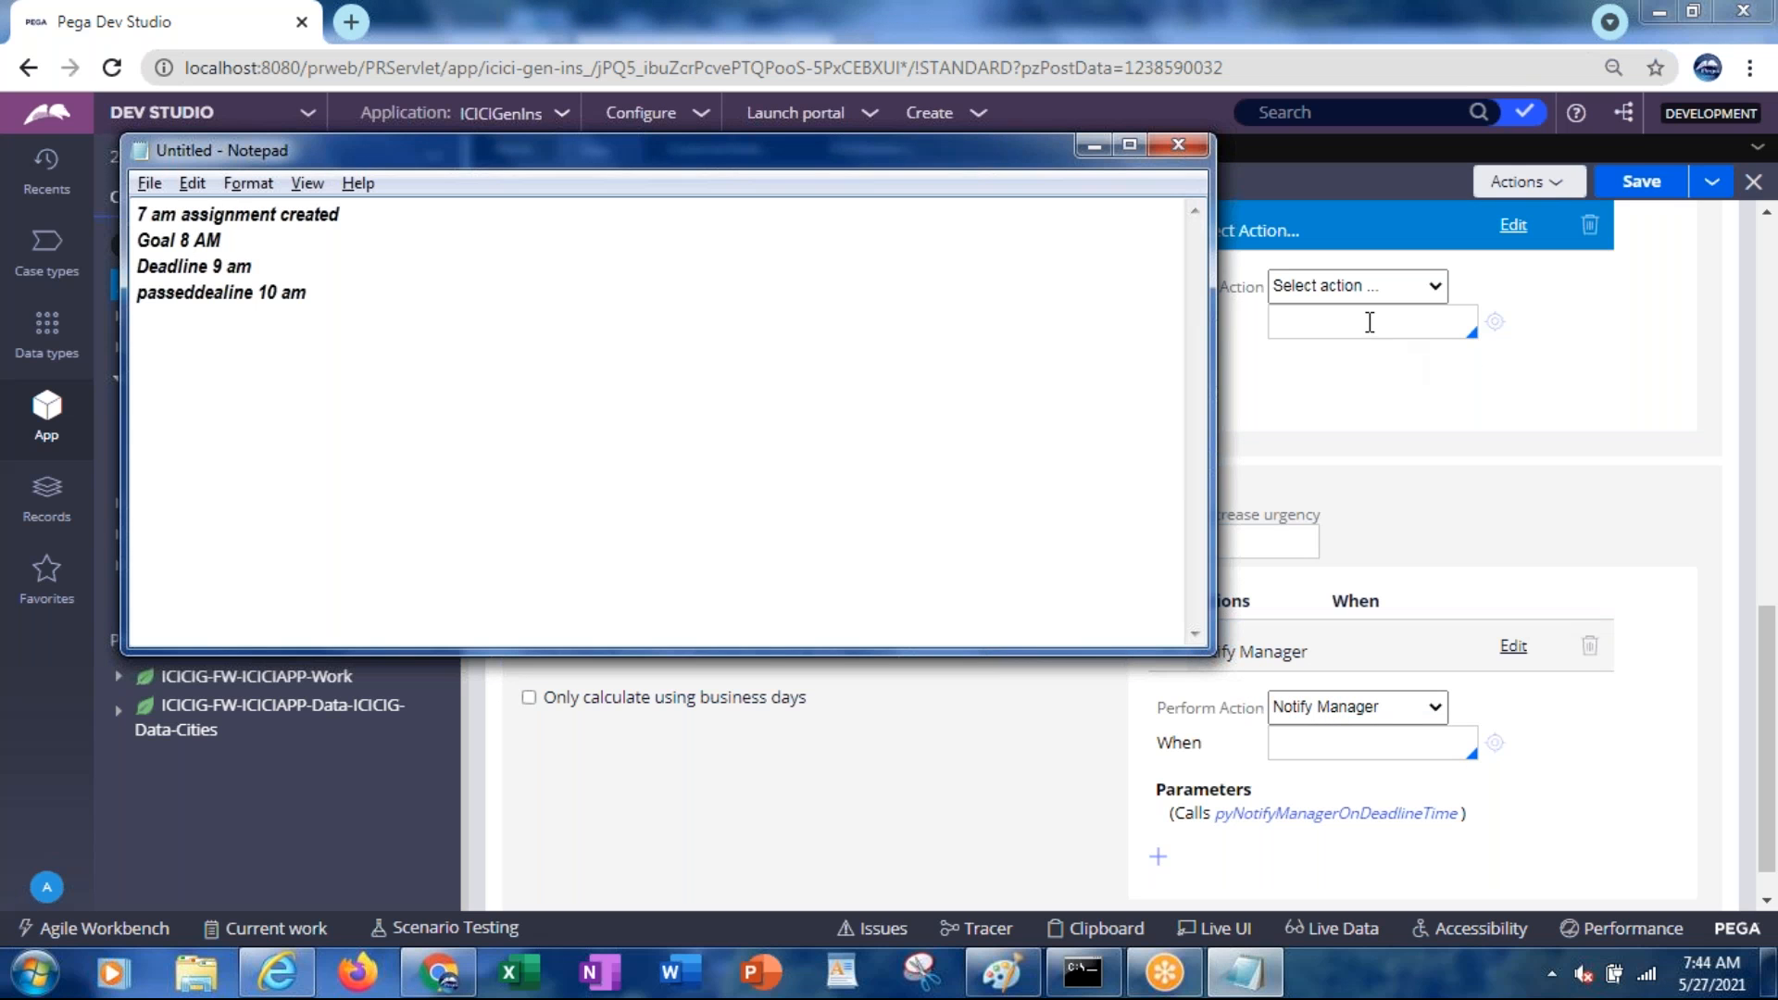
{"action": "key", "text": "alt+Tab"}
{"action": "key", "text": "alt+Tab"}
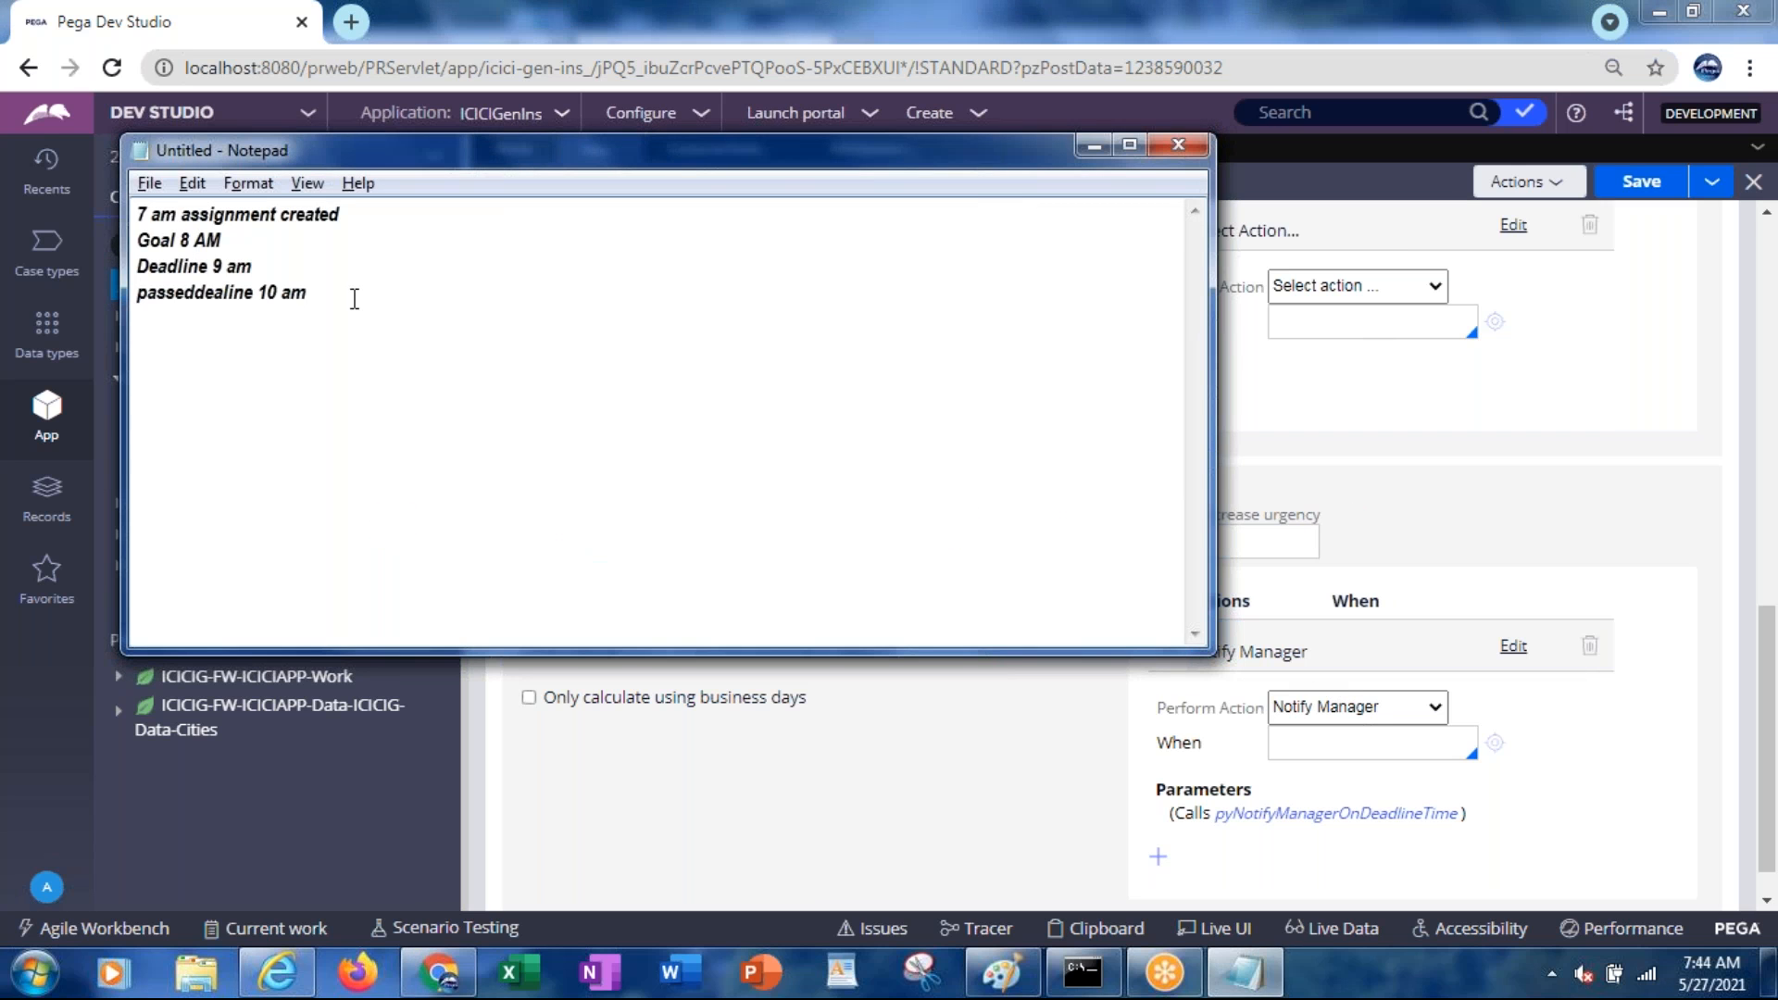
{"action": "key", "text": "Return"}
{"action": "type", "text": "Passeddeadline 11am"}
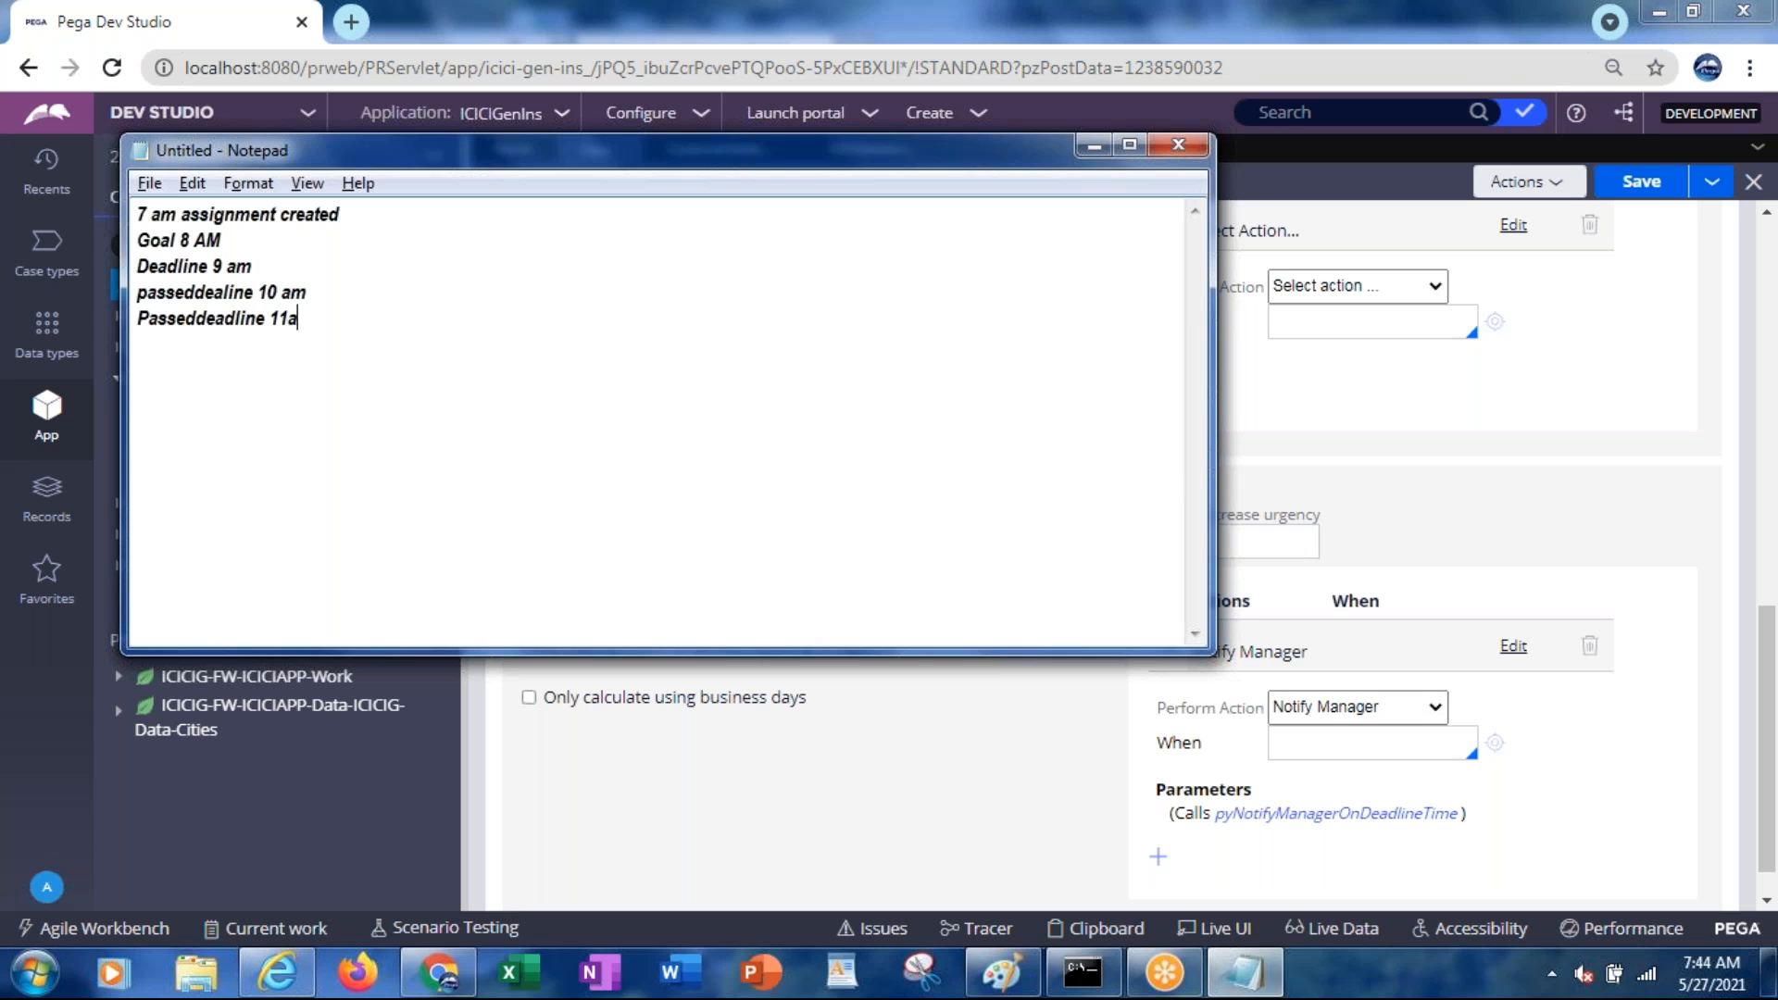
Add the line 'passeddeadline 12 am' below it in the notes
{"action": "key", "text": "Return"}
{"action": "type", "text": "passeddeadline 12 "}
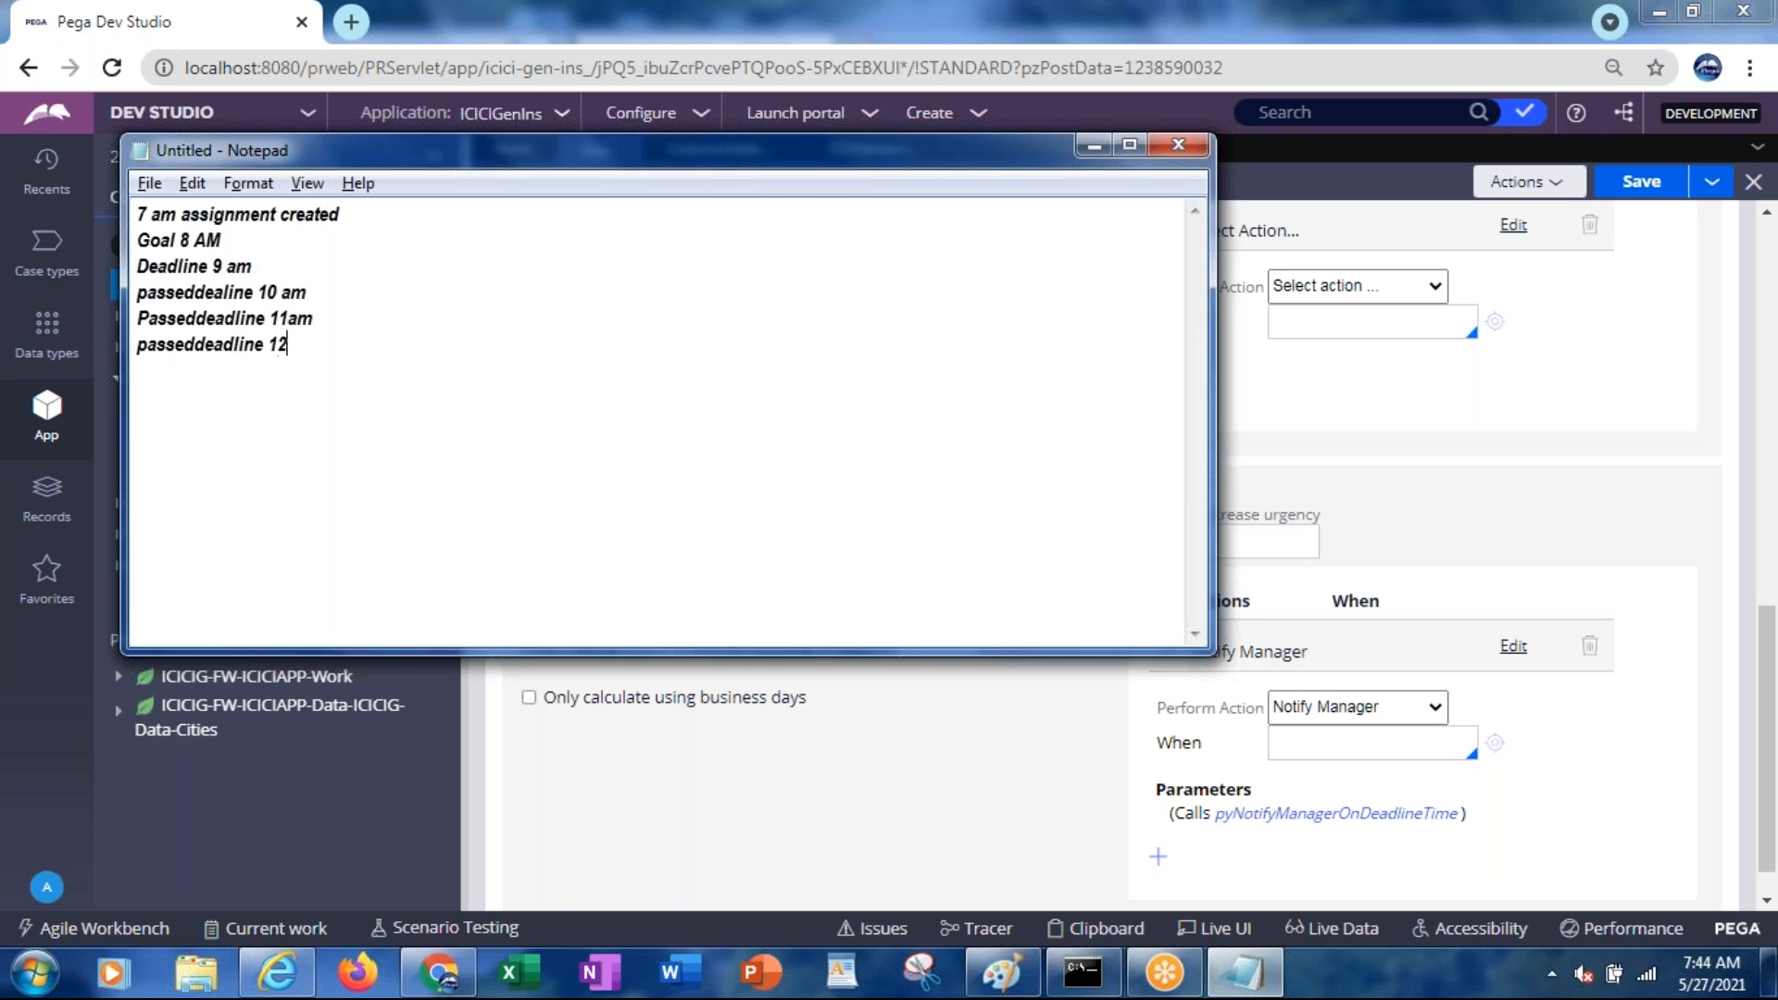
{"action": "type", "text": "am"}
{"action": "key", "text": "Return"}
{"action": "key", "text": "alt+Tab"}
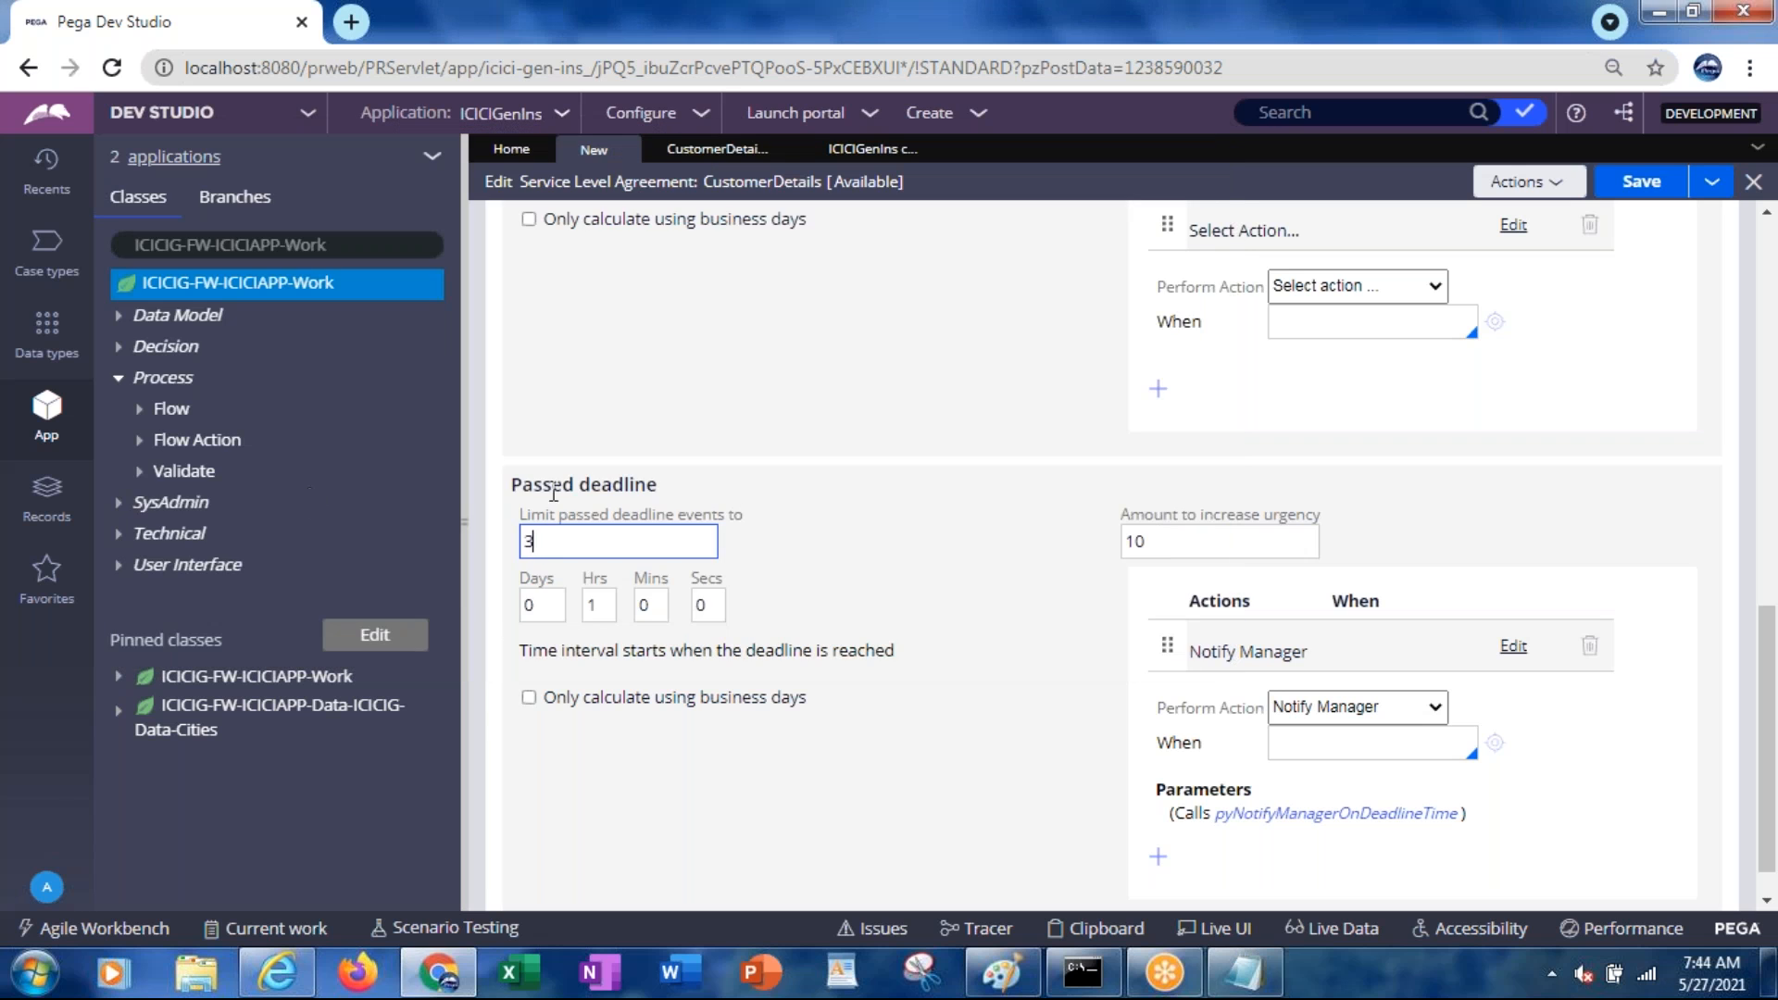
Fix the 'passeddealine' typo in the Notepad timeline notes
{"action": "left_click_drag", "start_coordinate": [549, 544], "coordinate": [521, 544]}
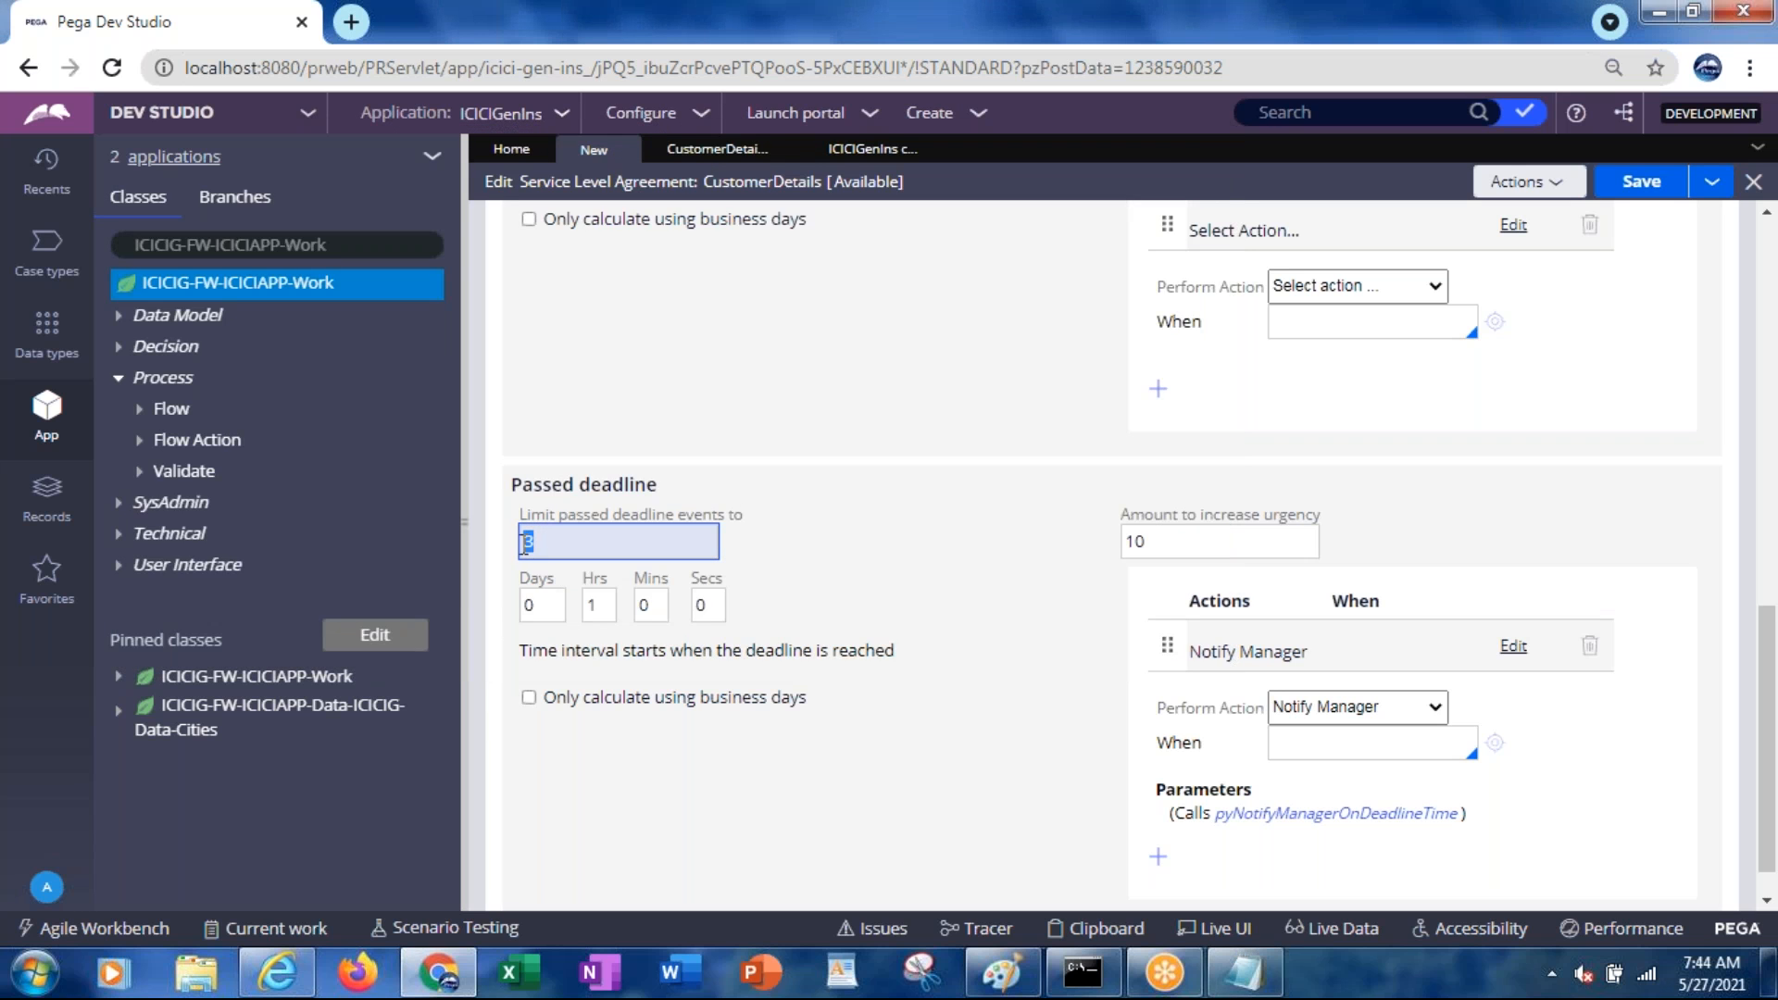
{"action": "key", "text": "alt+Tab"}
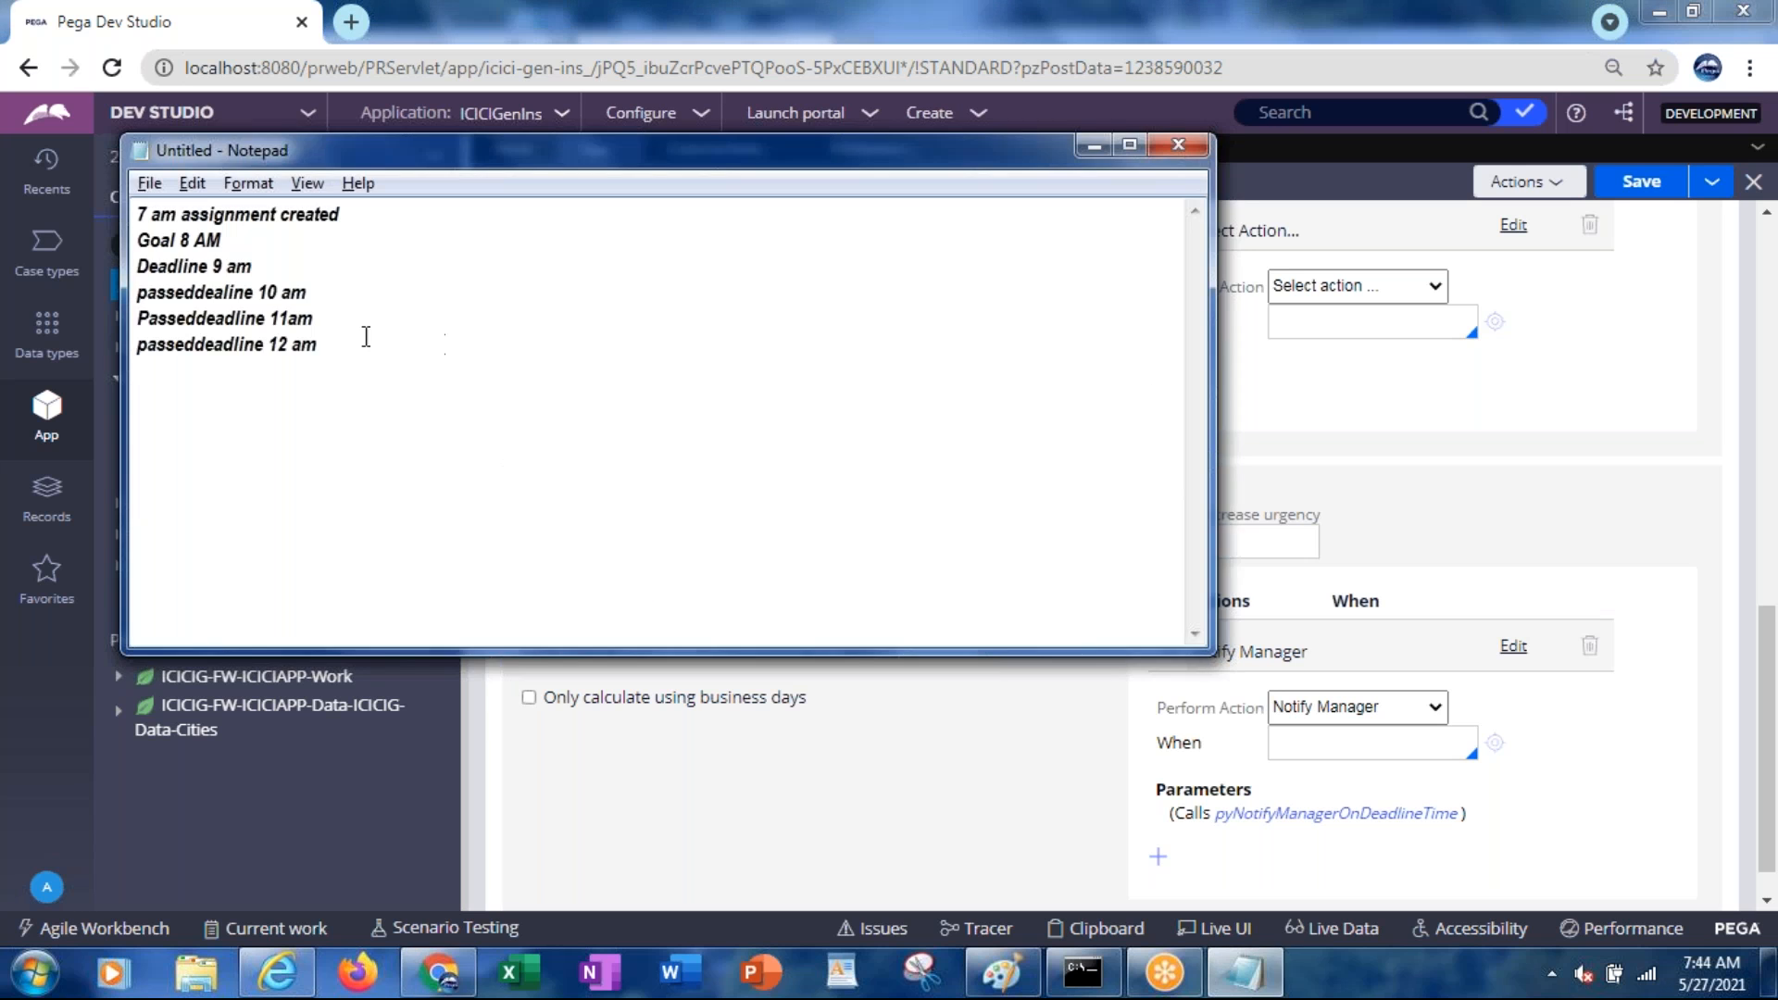
{"action": "left_click", "coordinate": [227, 292]}
{"action": "type", "text": "d"}
{"action": "key", "text": "alt+Tab"}
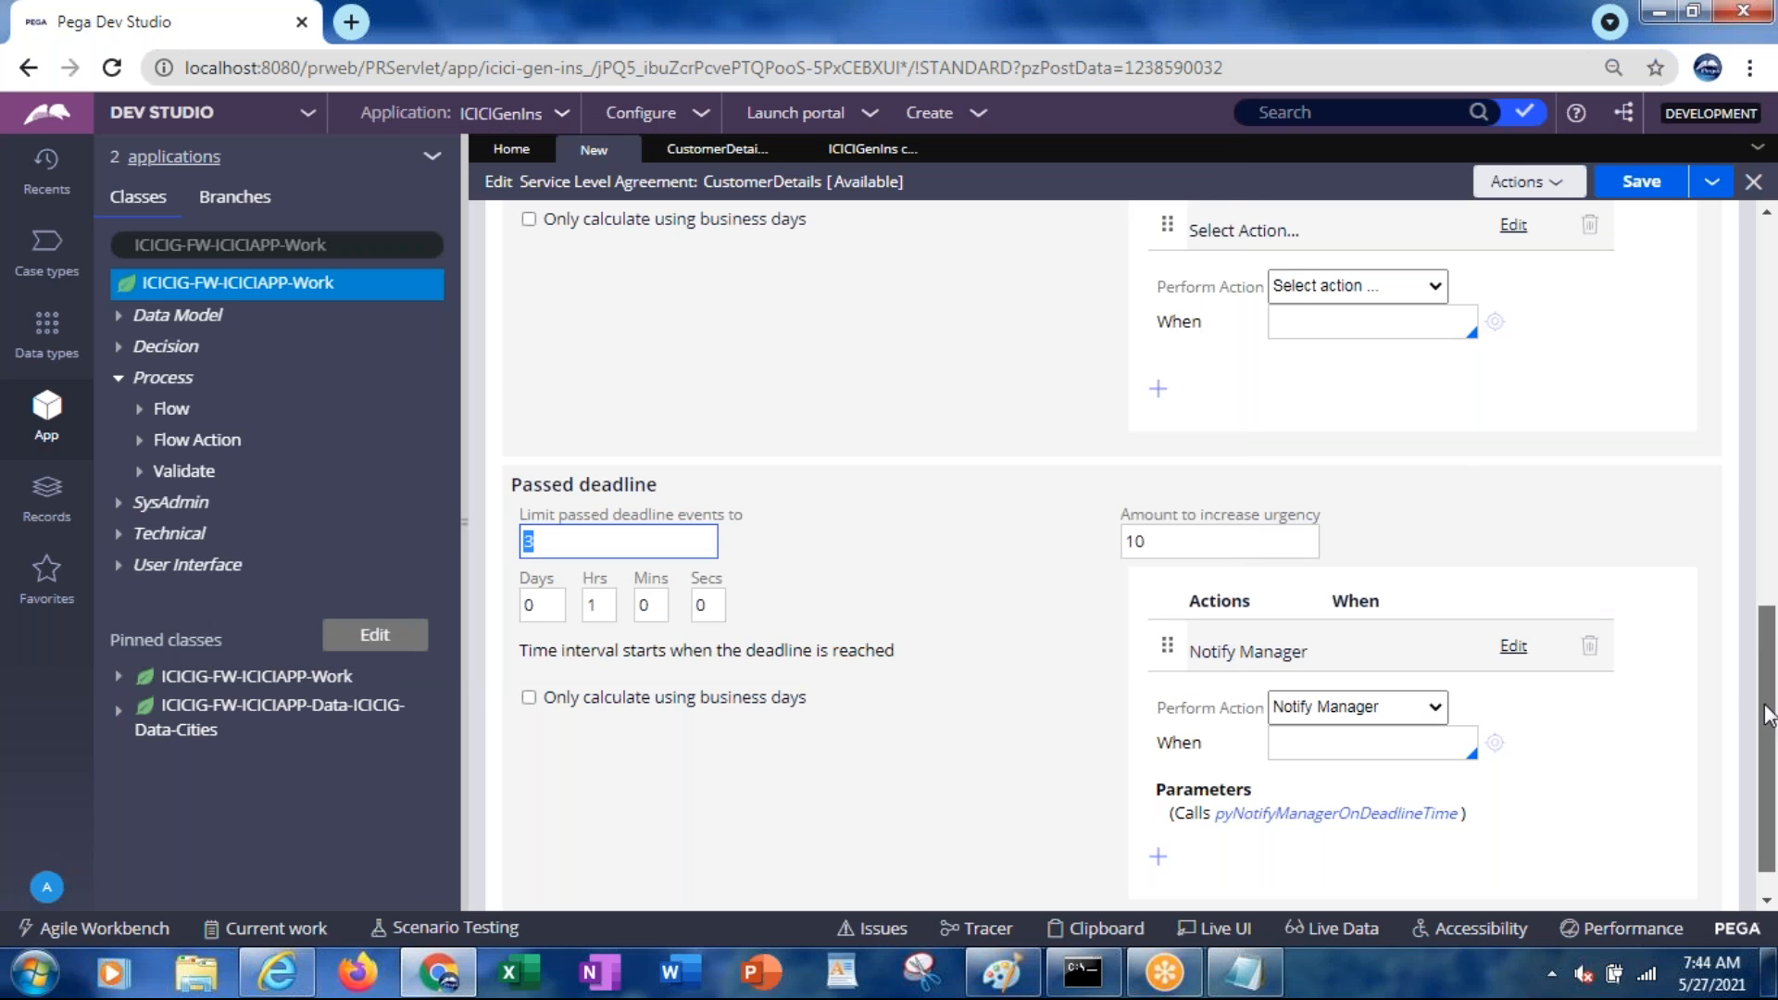
Return to the SLA form's Passed deadline events limit
{"action": "scroll", "coordinate": [1765, 408], "scroll_direction": "up", "scroll_amount": 5}
{"action": "left_click_drag", "start_coordinate": [1762, 397], "coordinate": [1754, 545]}
{"action": "left_click", "coordinate": [1417, 669]}
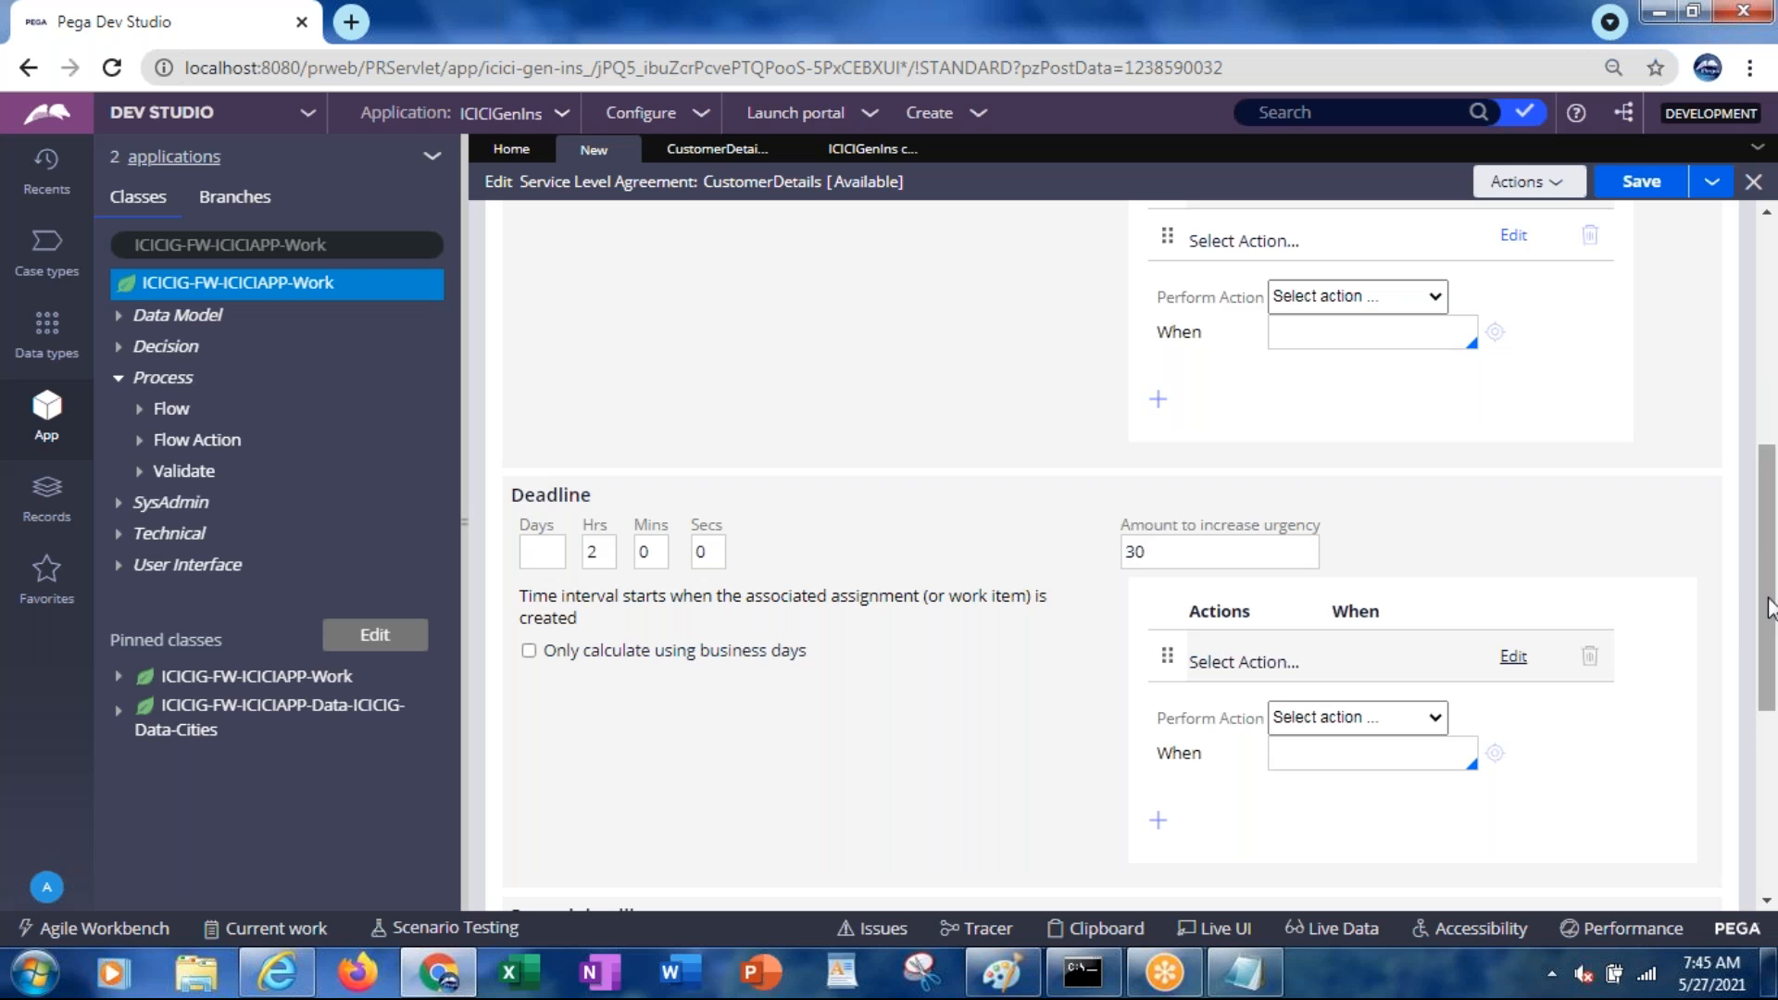
{"action": "left_click_drag", "start_coordinate": [1769, 608], "coordinate": [1765, 729]}
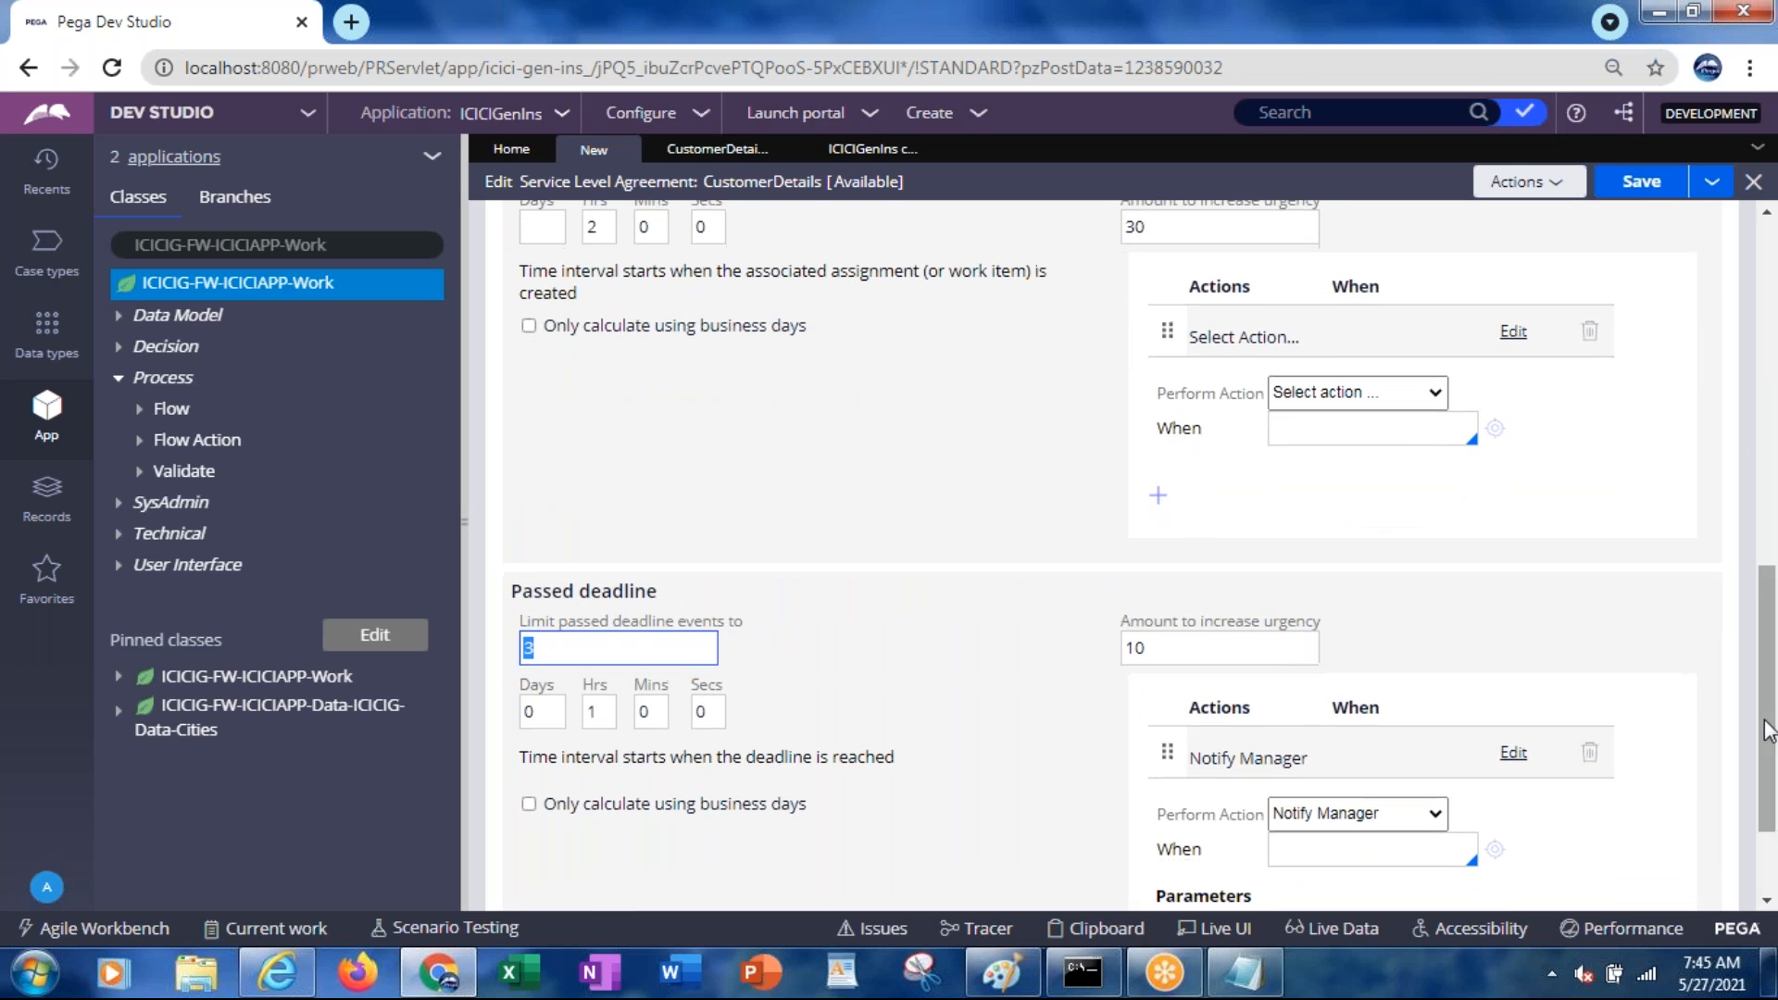
{"action": "left_click", "coordinate": [560, 648]}
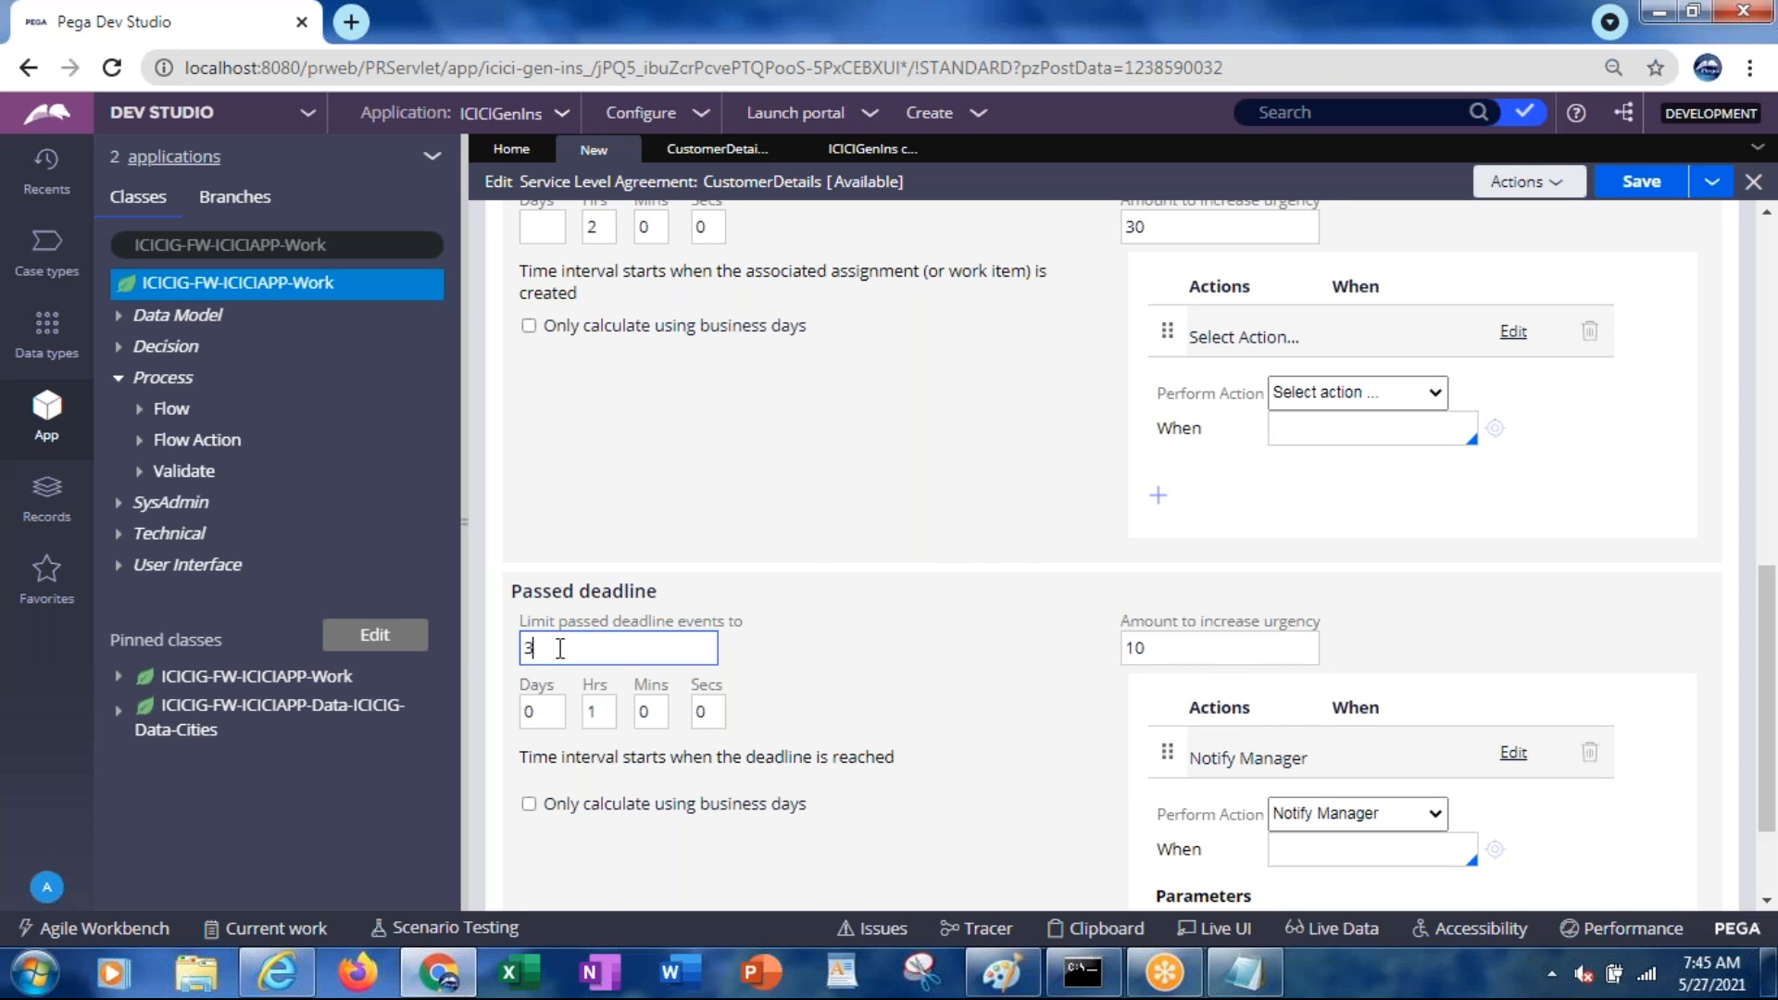
Note urgency 10, 40 and 70 beside the assignment, goal and deadline lines
{"action": "key", "text": "alt+Tab"}
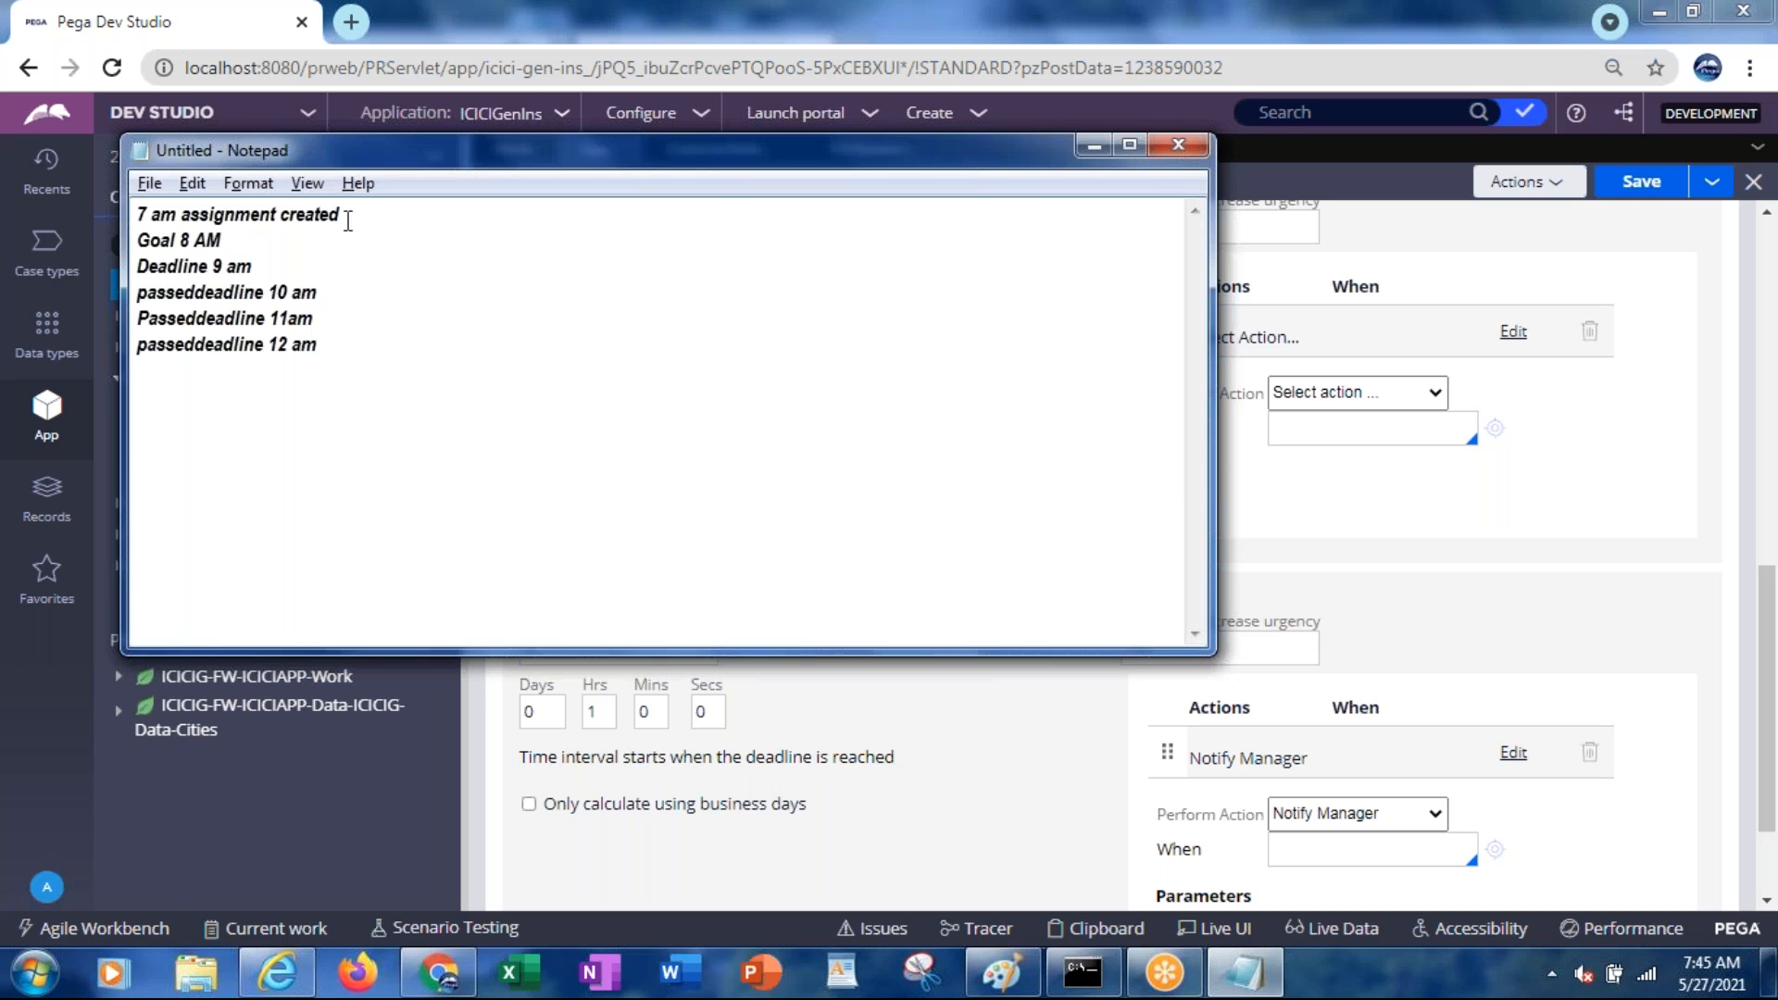
{"action": "left_click", "coordinate": [353, 208]}
{"action": "type", "text": "10"}
{"action": "type", "text": "40"}
{"action": "type", "text": "70"}
{"action": "key", "text": "Down"}
{"action": "key", "text": "Tab"}
Note urgency 80, 90 and 100 beside the three passed-deadline lines
{"action": "left_click_drag", "start_coordinate": [837, 162], "coordinate": [788, 74]}
{"action": "left_click", "coordinate": [1171, 654]}
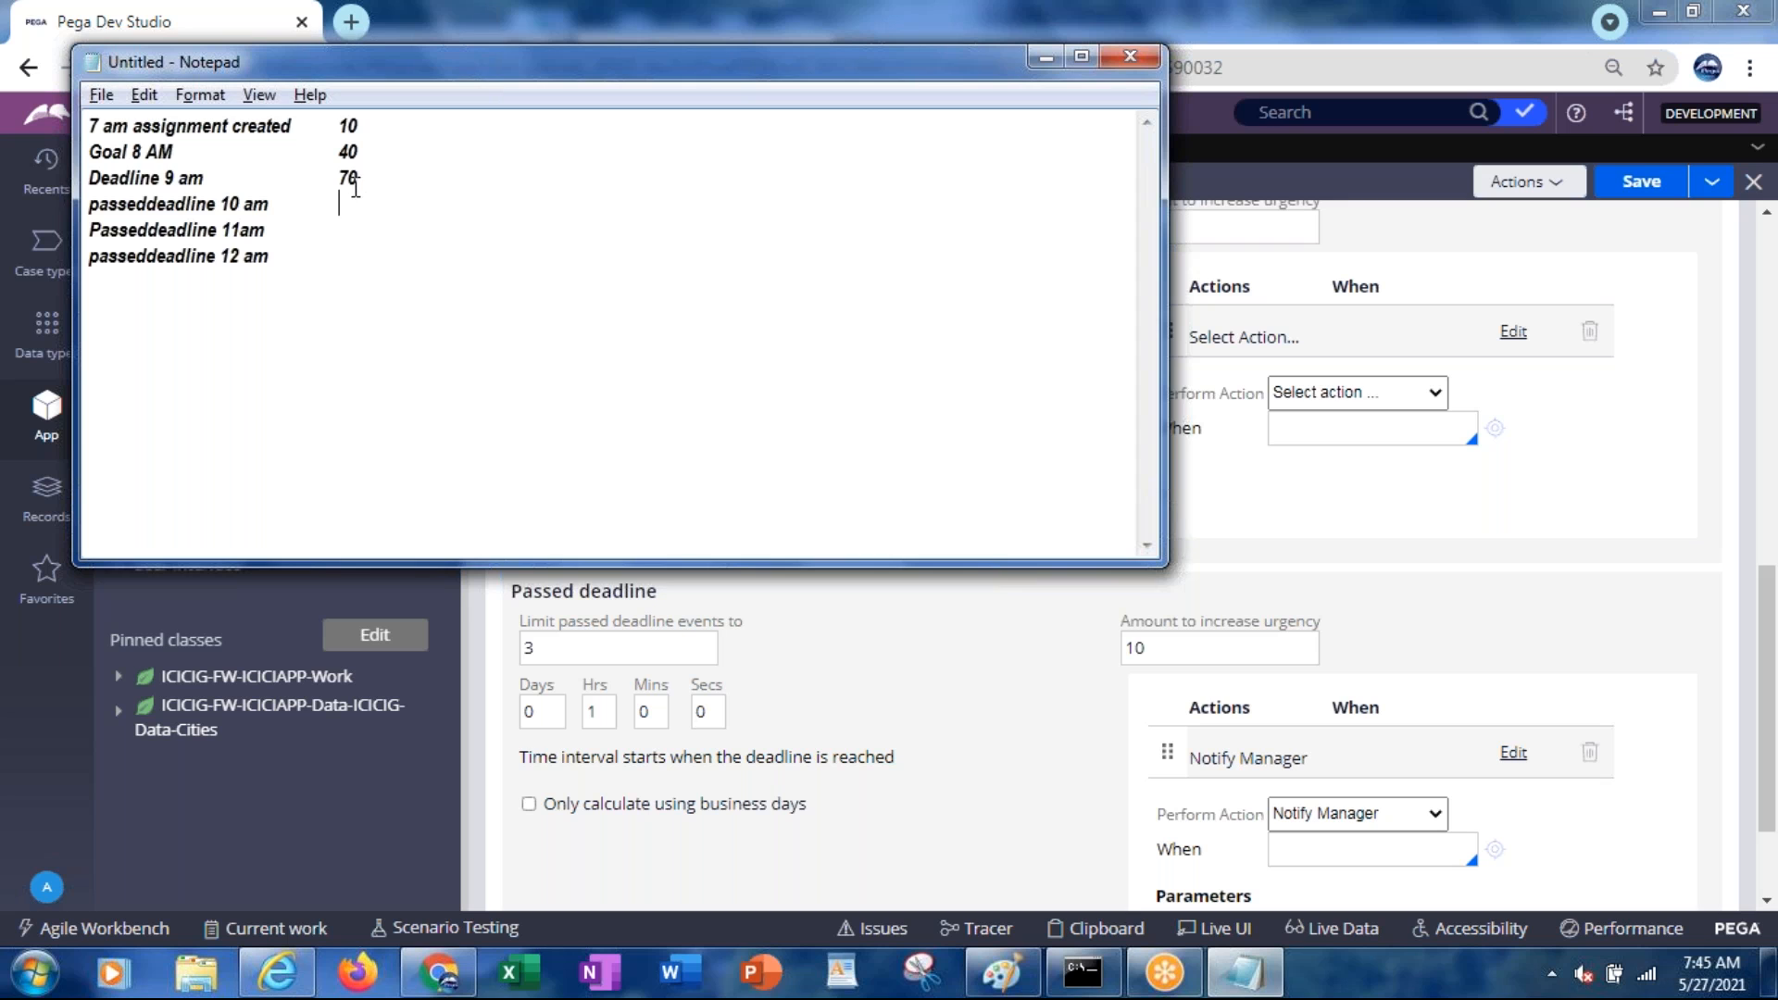
{"action": "type", "text": "80"}
{"action": "key", "text": "Tab"}
{"action": "type", "text": "90"}
{"action": "key", "text": "Tab"}
{"action": "type", "text": "100"}
{"action": "key", "text": "alt+Tab"}
Raise the SLA's passed deadline events limit from 3 to 5
{"action": "left_click", "coordinate": [559, 653]}
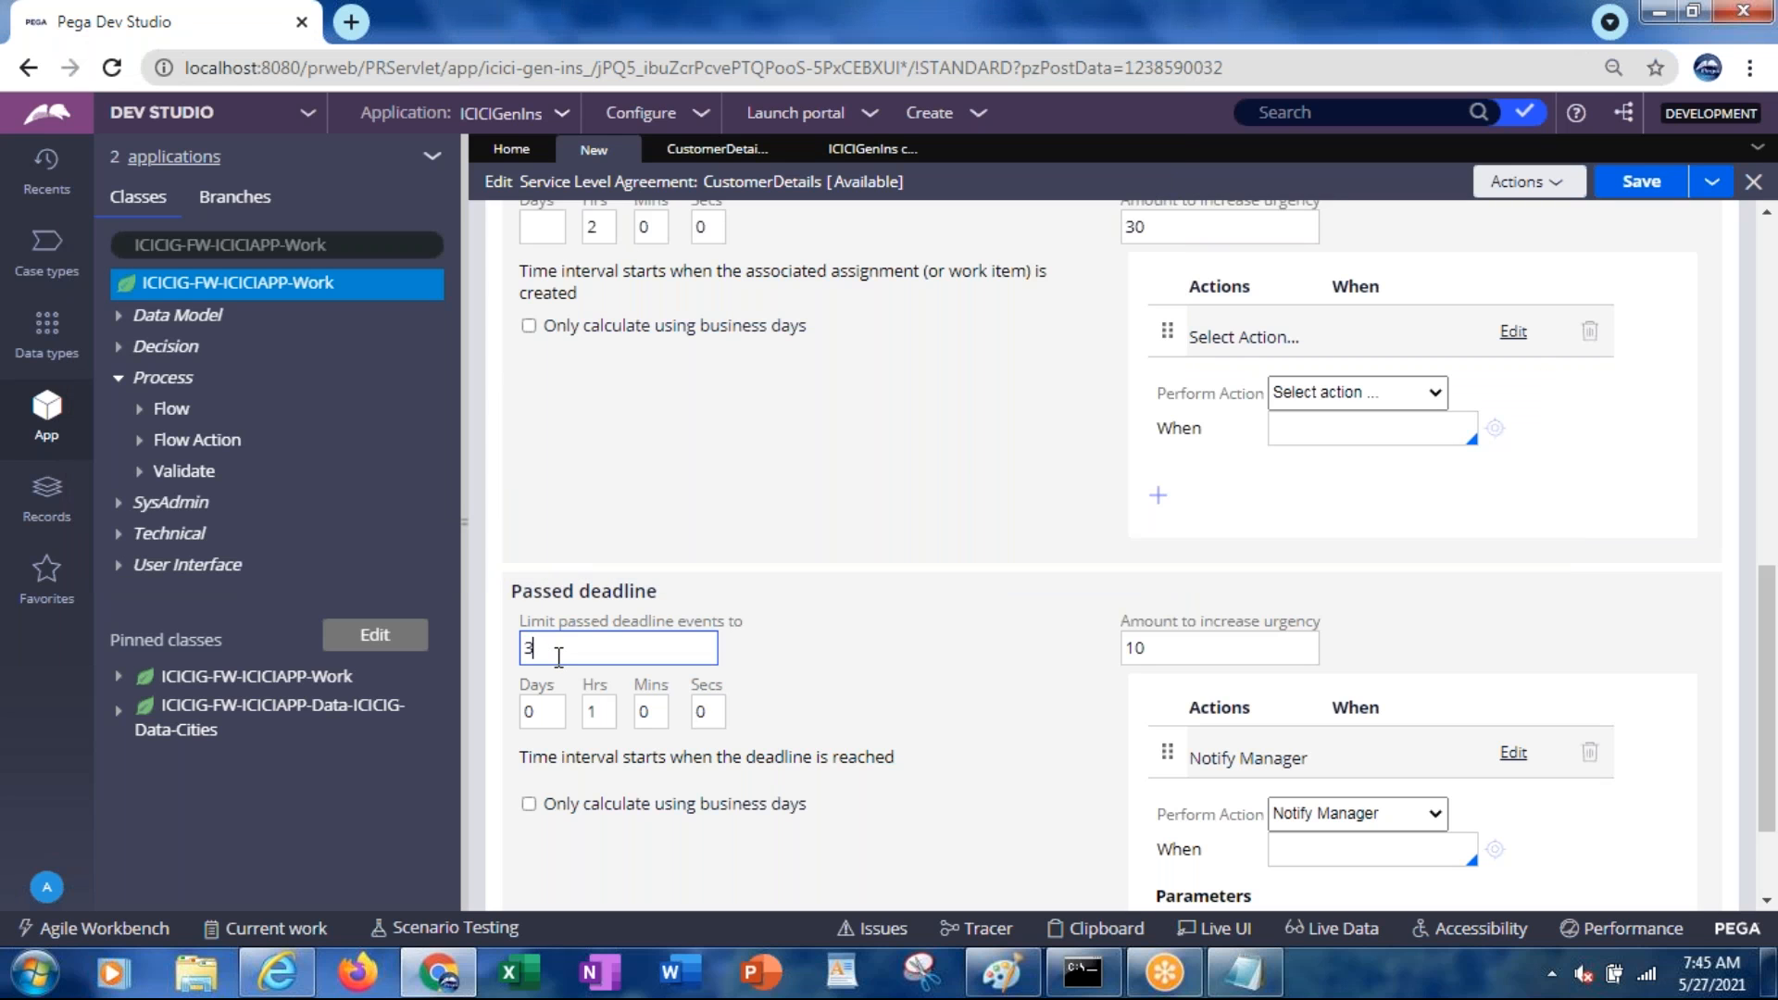
{"action": "key", "text": "BackSpace"}
{"action": "type", "text": "5"}
{"action": "double_click", "coordinate": [530, 651]}
Add 'Passeddeadline 1 pm' and 'Passeddeadline 2 pm' lines, each at urgency 100
{"action": "key", "text": "alt+Tab"}
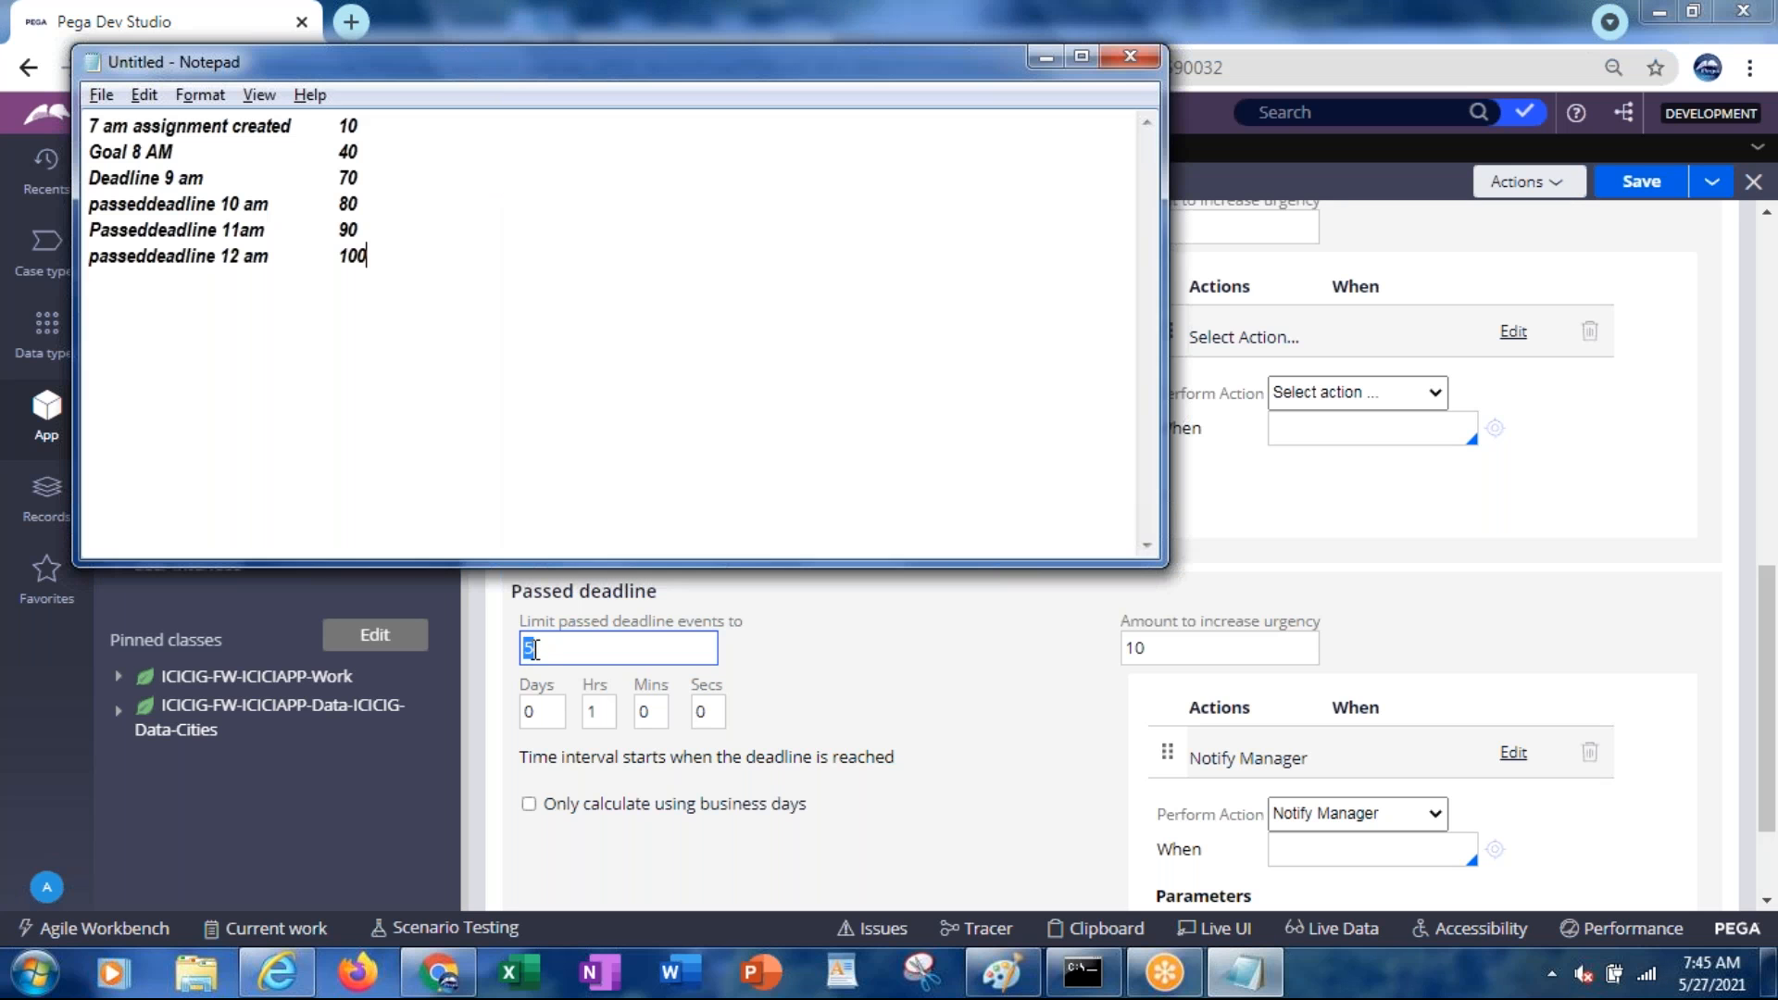
{"action": "type", "text": "Pa"}
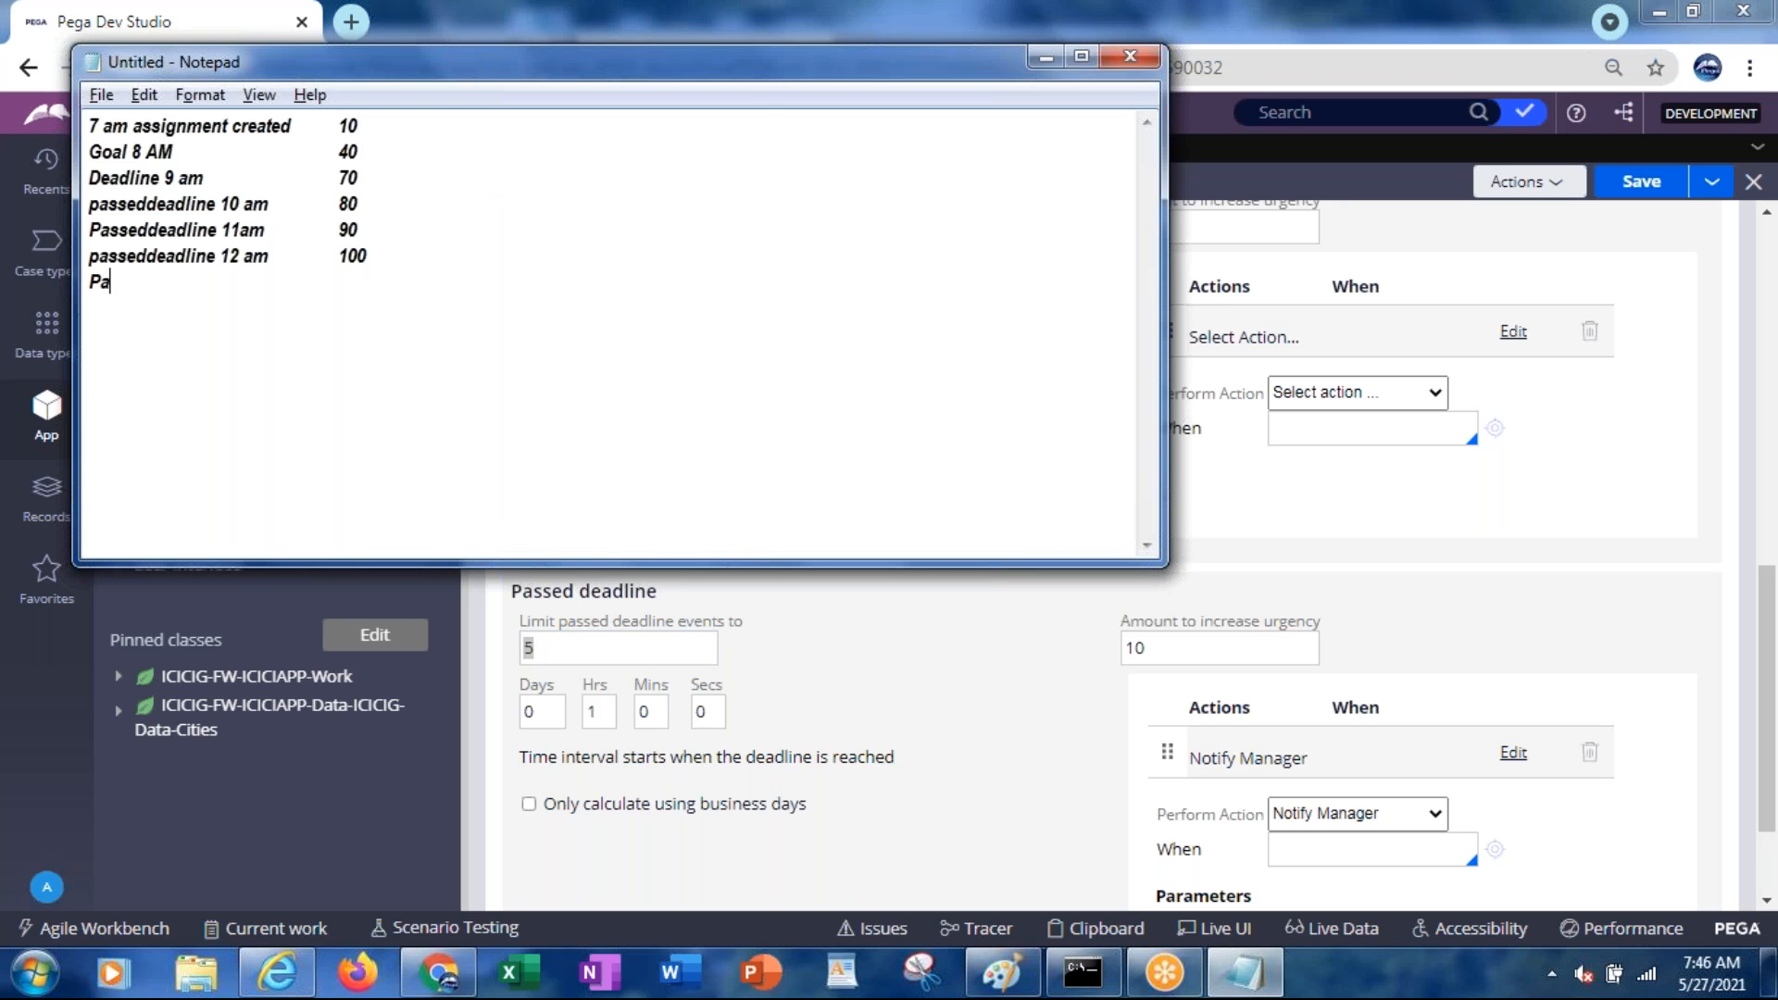
{"action": "type", "text": "sseddeadline 1 pm"}
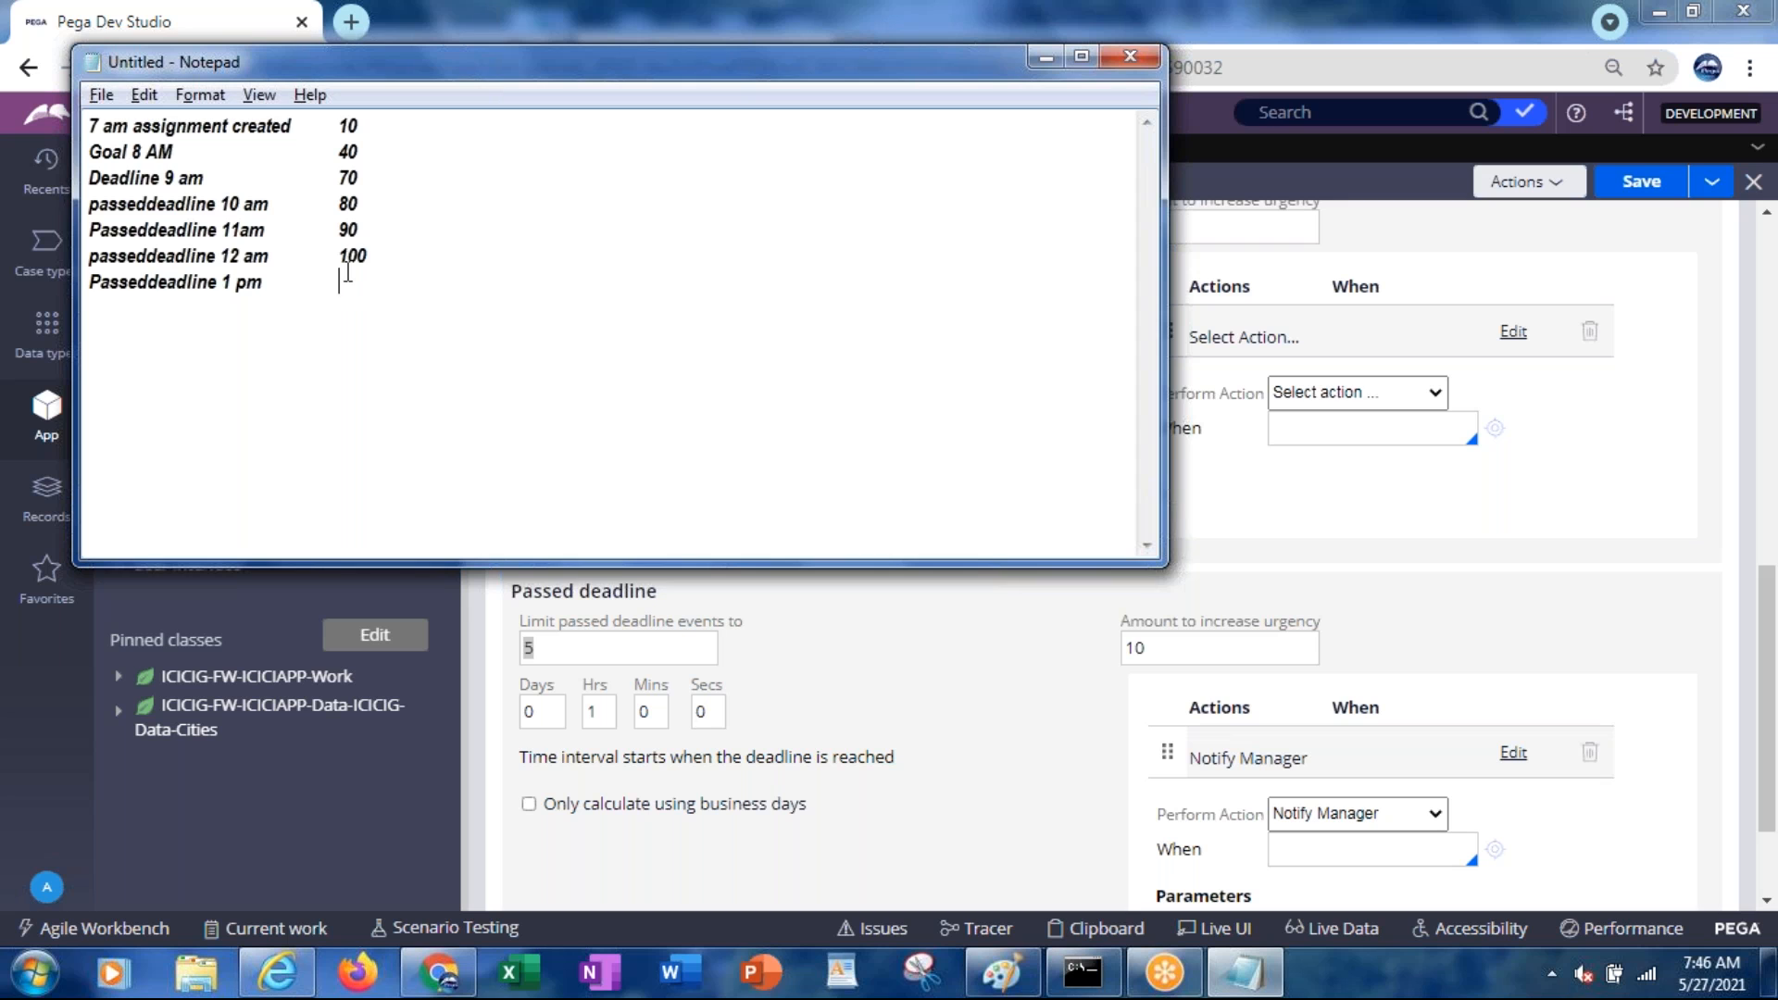
{"action": "type", "text": "100"}
{"action": "key", "text": "Return"}
{"action": "type", "text": "Passeddeadline 2 pm"}
{"action": "key", "text": "Tab"}
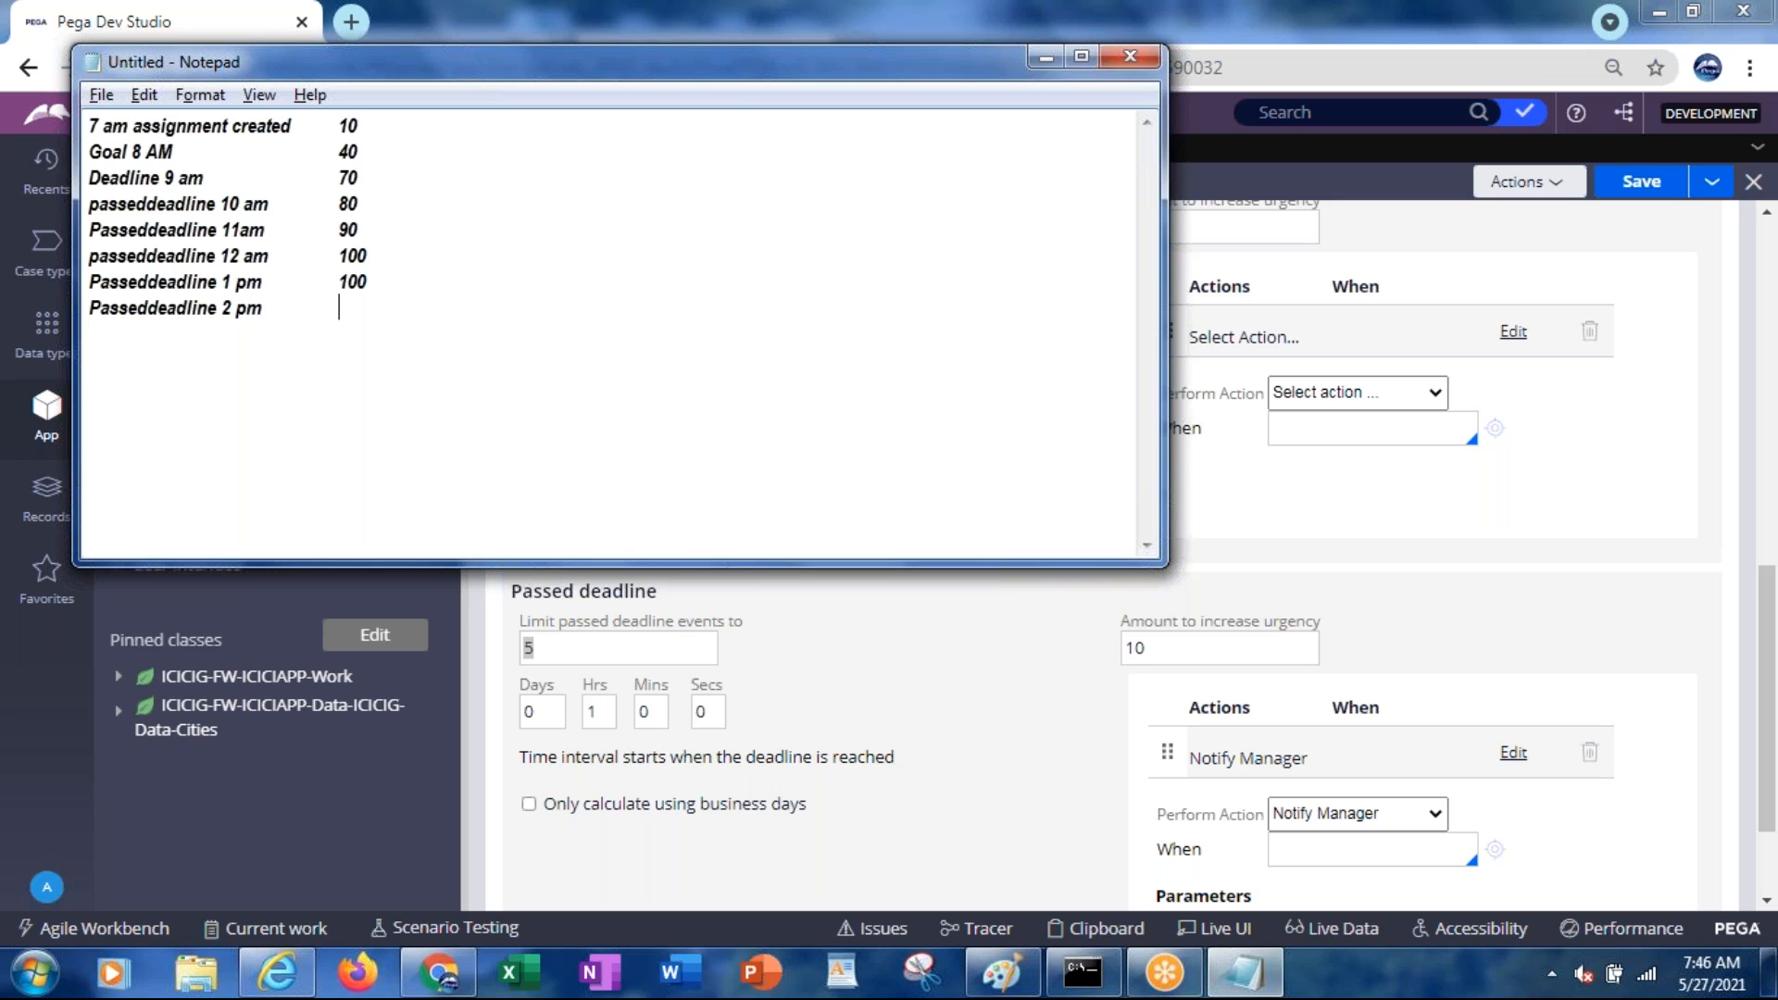
{"action": "type", "text": "100"}
{"action": "key", "text": "Tab"}
{"action": "key", "text": "alt+Tab"}
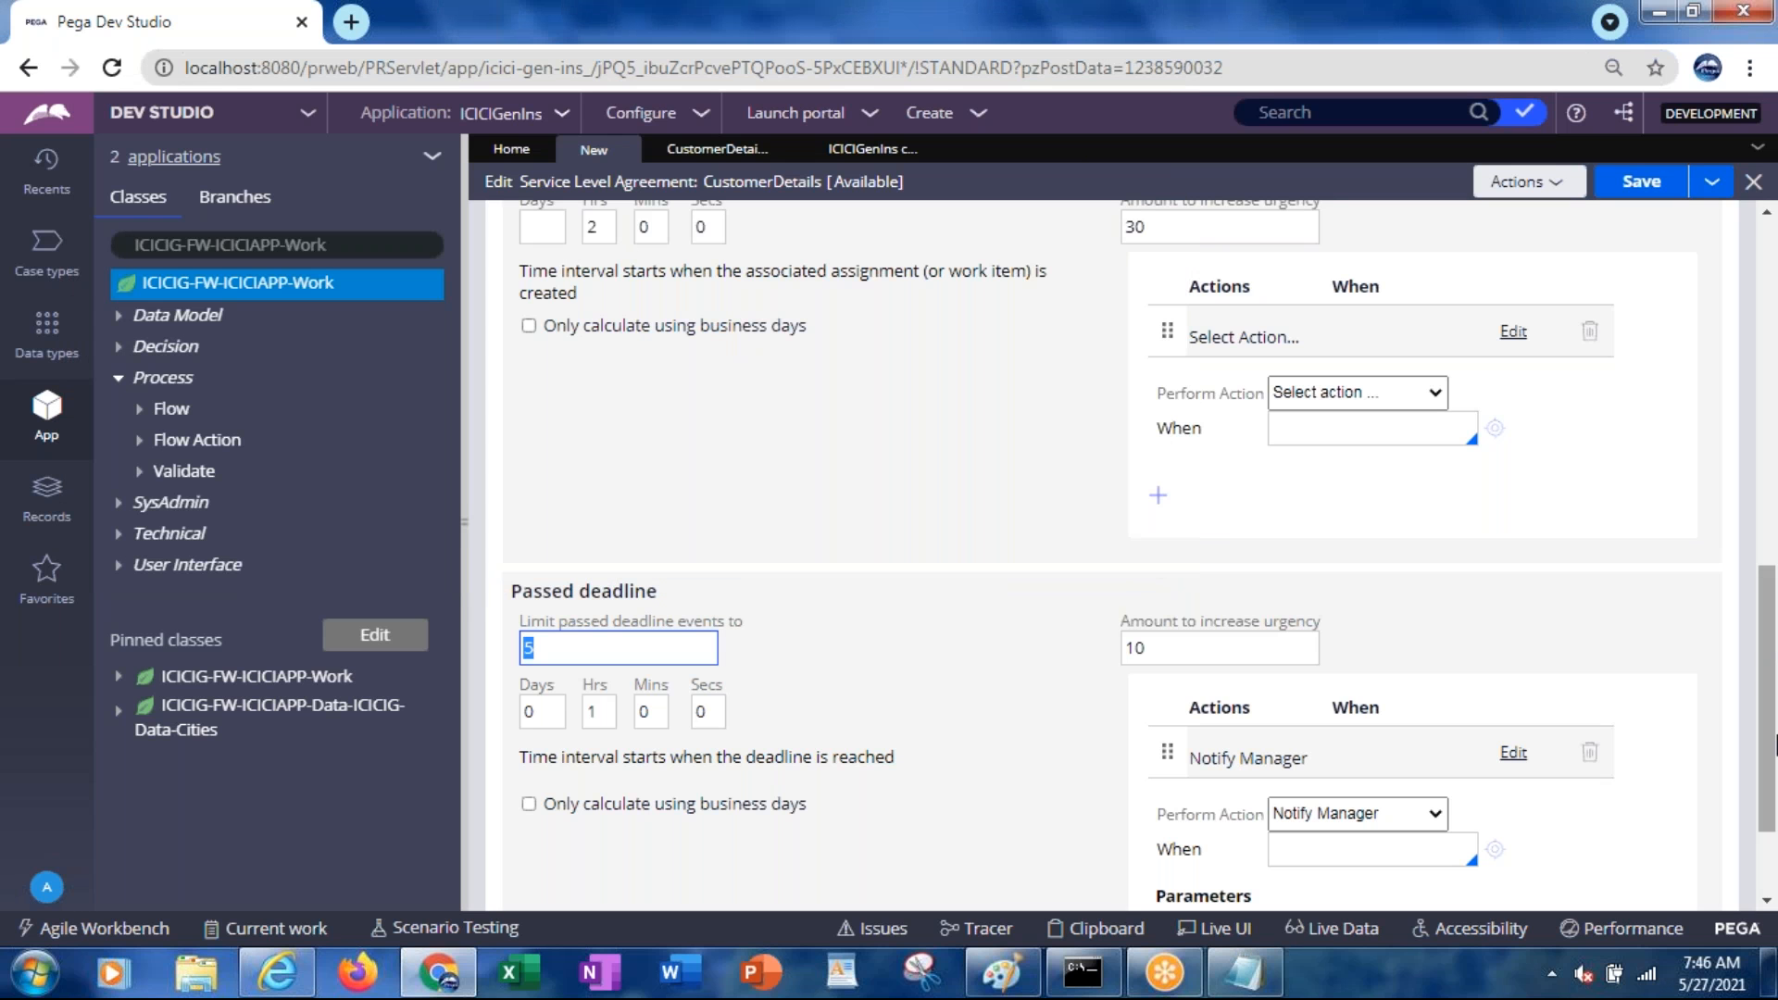
Remove the Goal's empty action row and change the goal from 1 hour to 30 seconds
{"action": "left_click_drag", "start_coordinate": [1769, 741], "coordinate": [1733, 474]}
{"action": "left_click", "coordinate": [1589, 606]}
{"action": "left_click", "coordinate": [602, 449]}
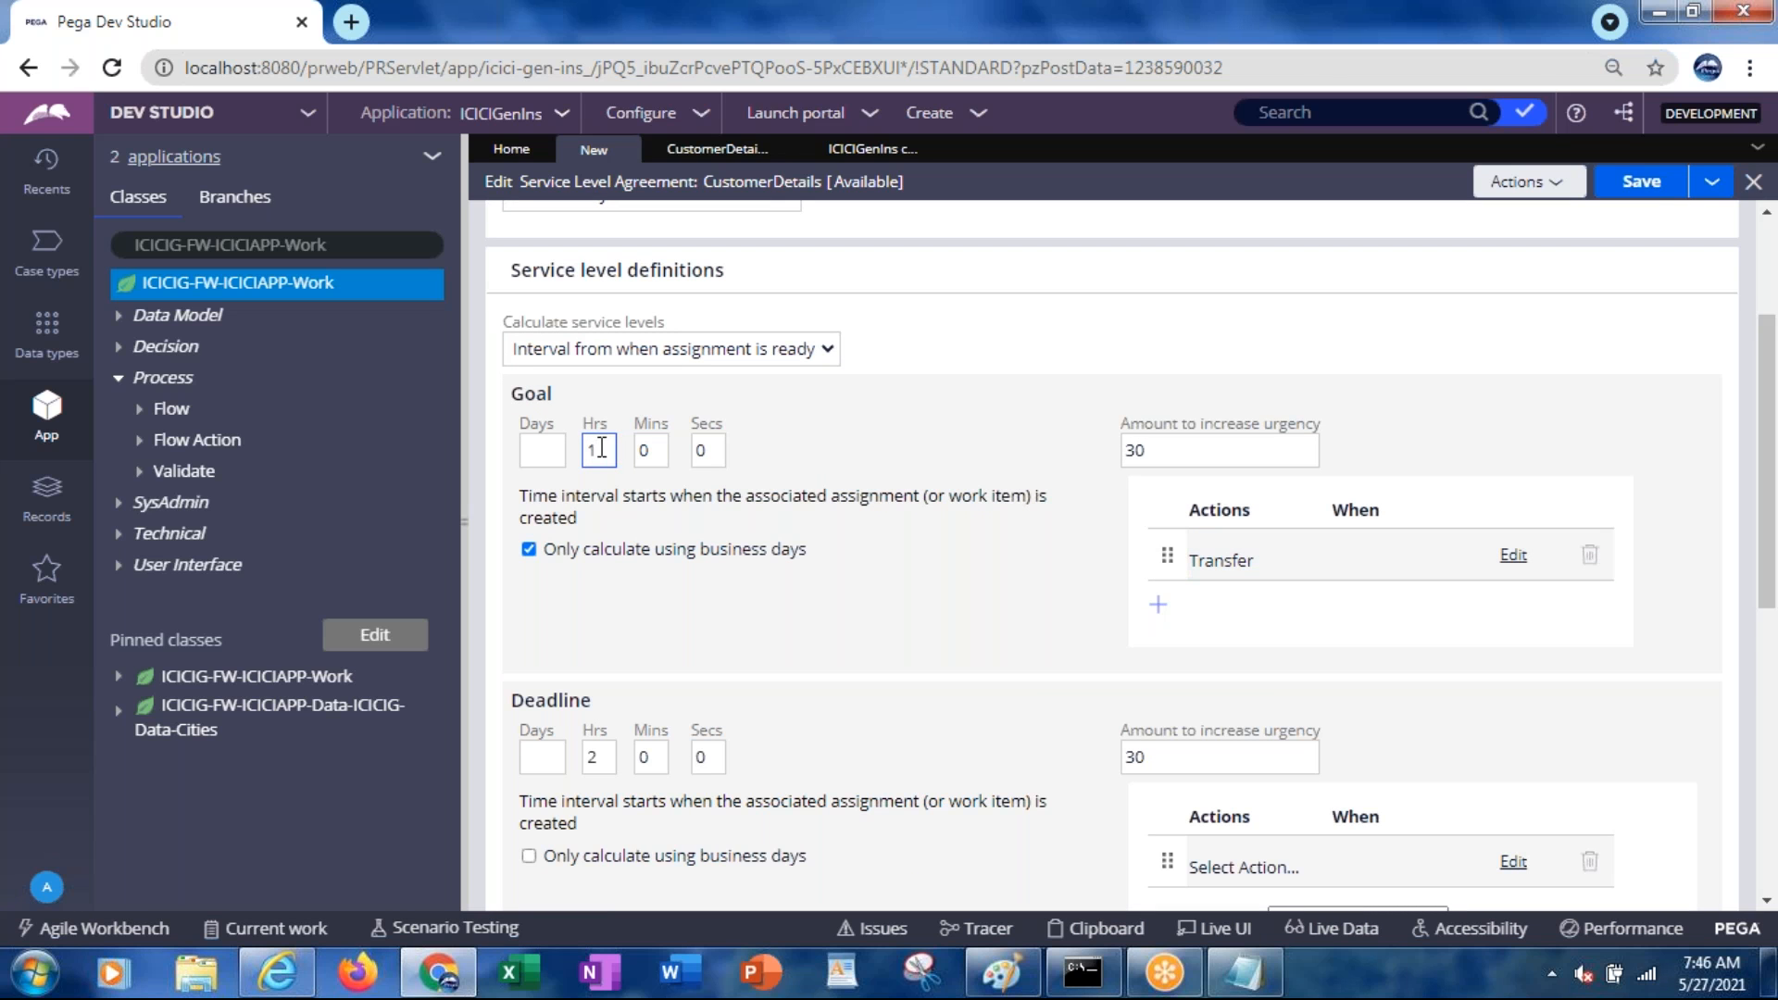
{"action": "key", "text": "BackSpace"}
{"action": "key", "text": "Tab"}
{"action": "key", "text": "Tab"}
{"action": "type", "text": "30"}
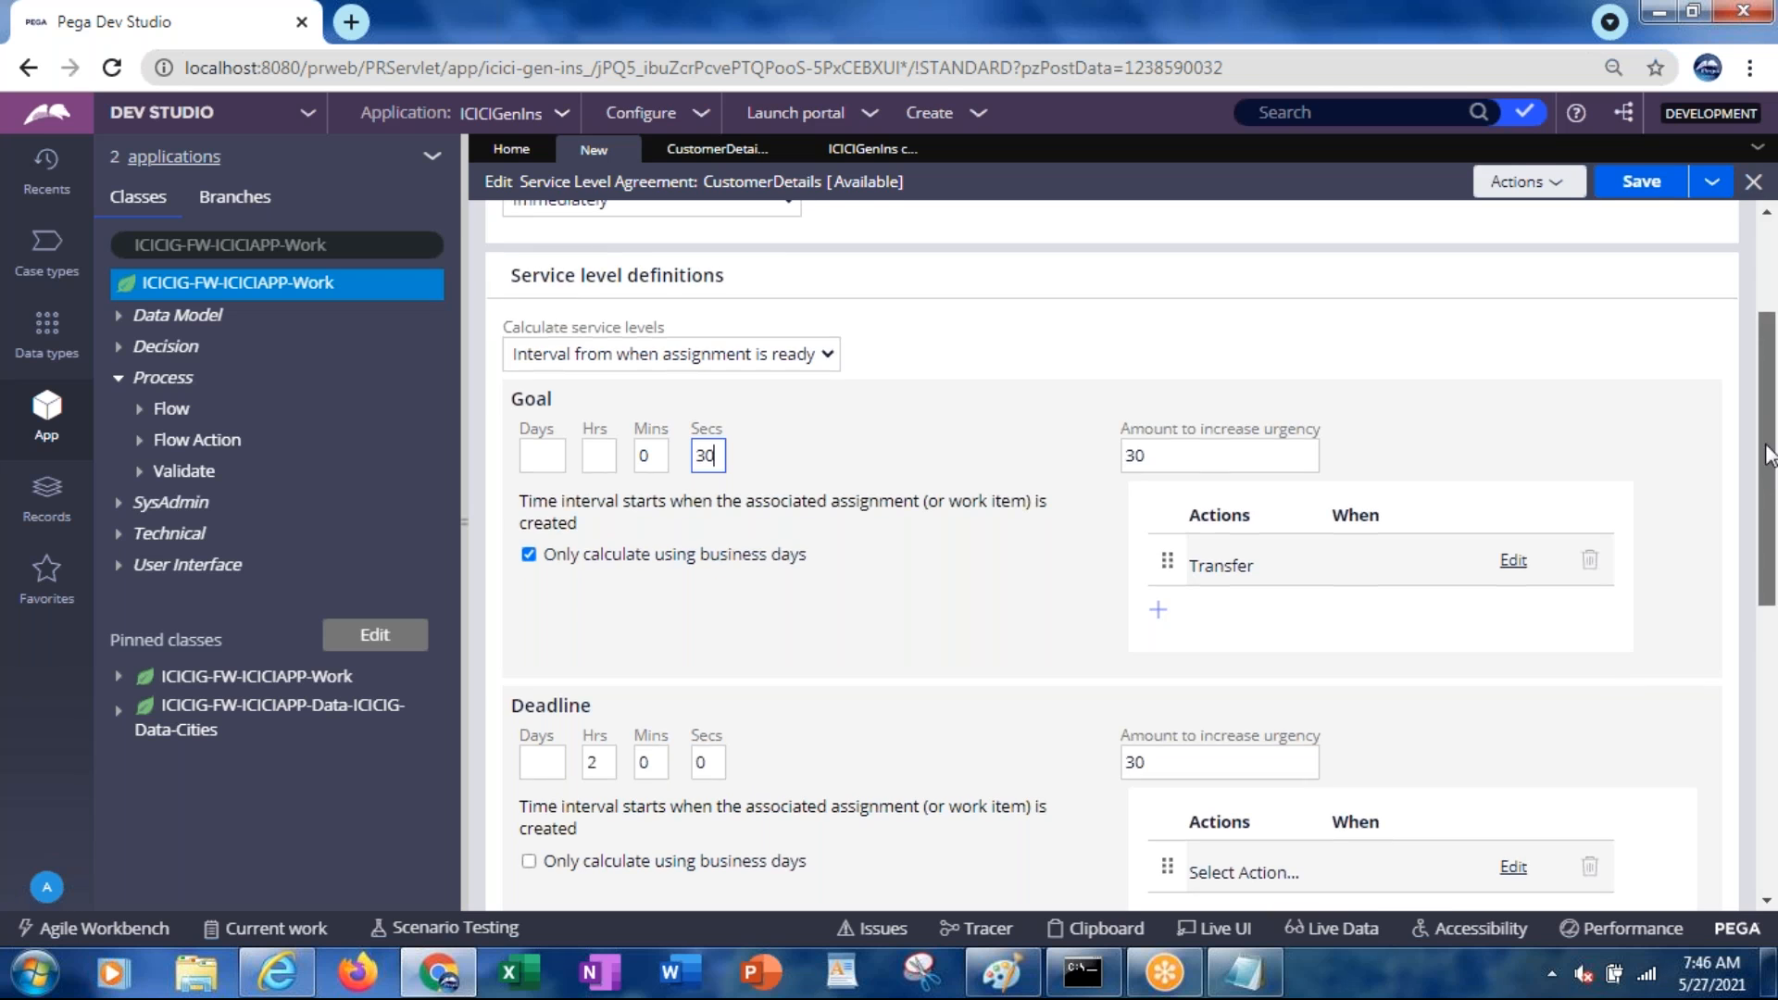
Enter the manager's operator ID as the Goal Transfer action's destination name
{"action": "left_click_drag", "start_coordinate": [1765, 468], "coordinate": [1764, 398]}
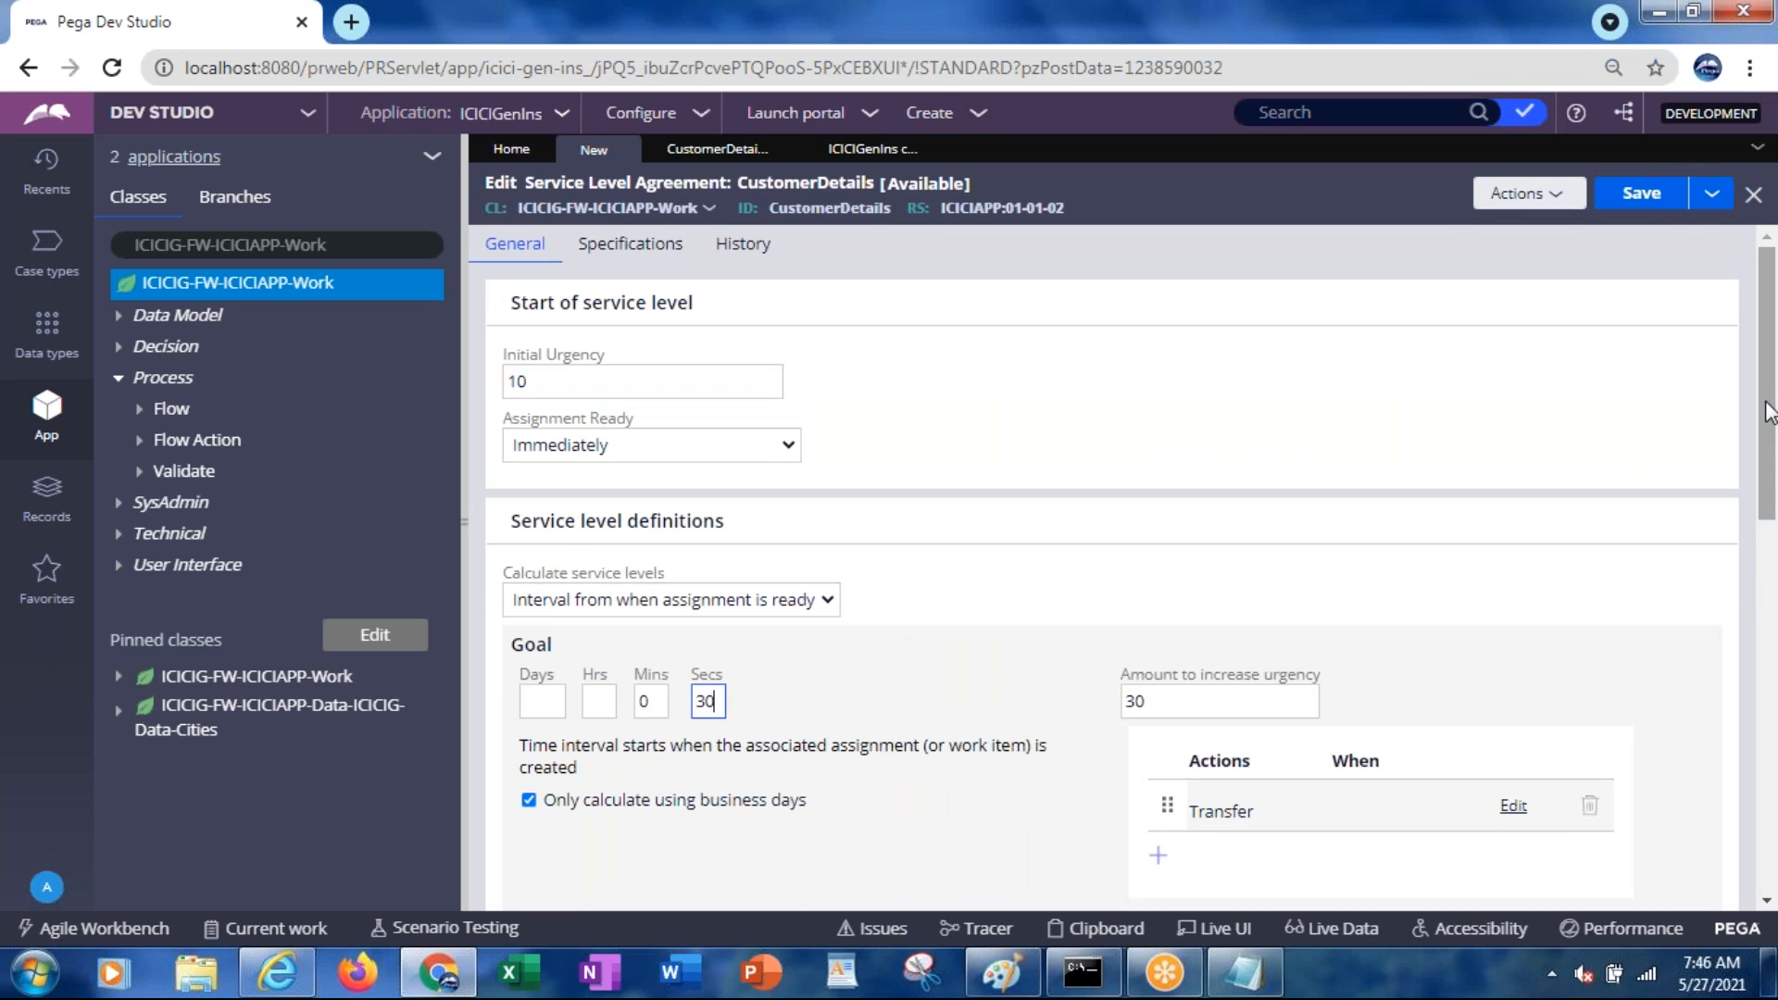
{"action": "scroll", "coordinate": [1769, 453], "scroll_direction": "down", "scroll_amount": 3}
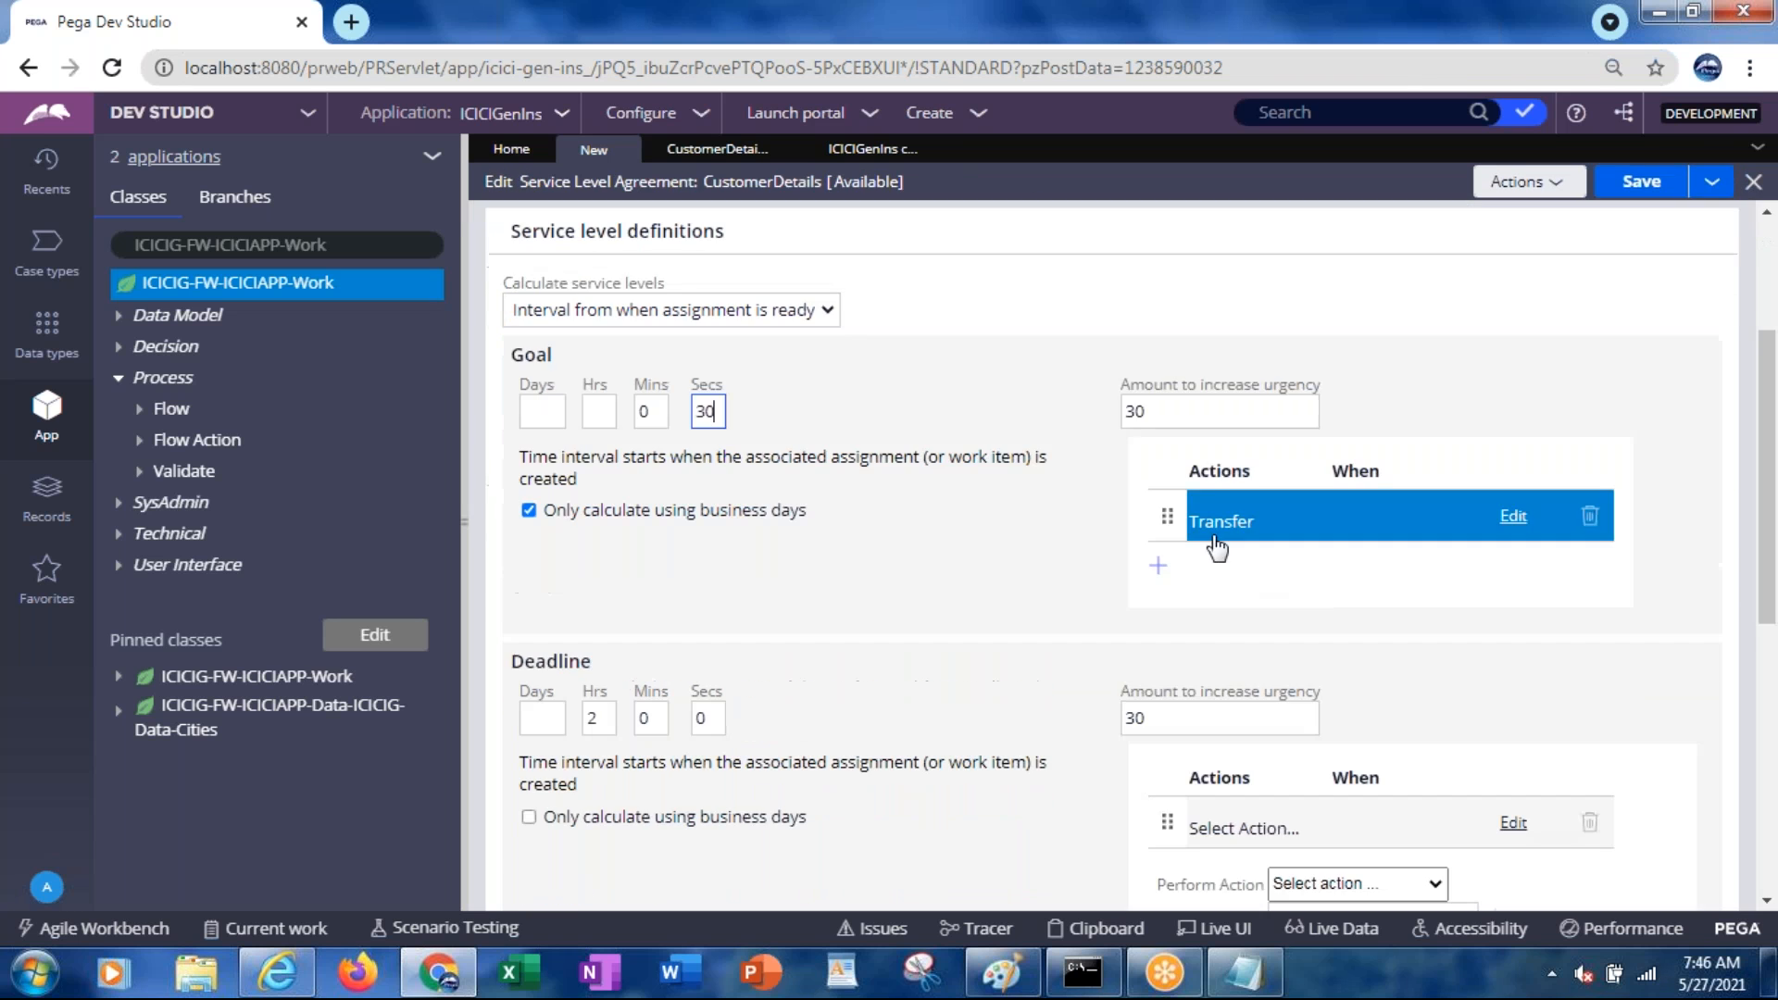
{"action": "left_click", "coordinate": [1211, 542]}
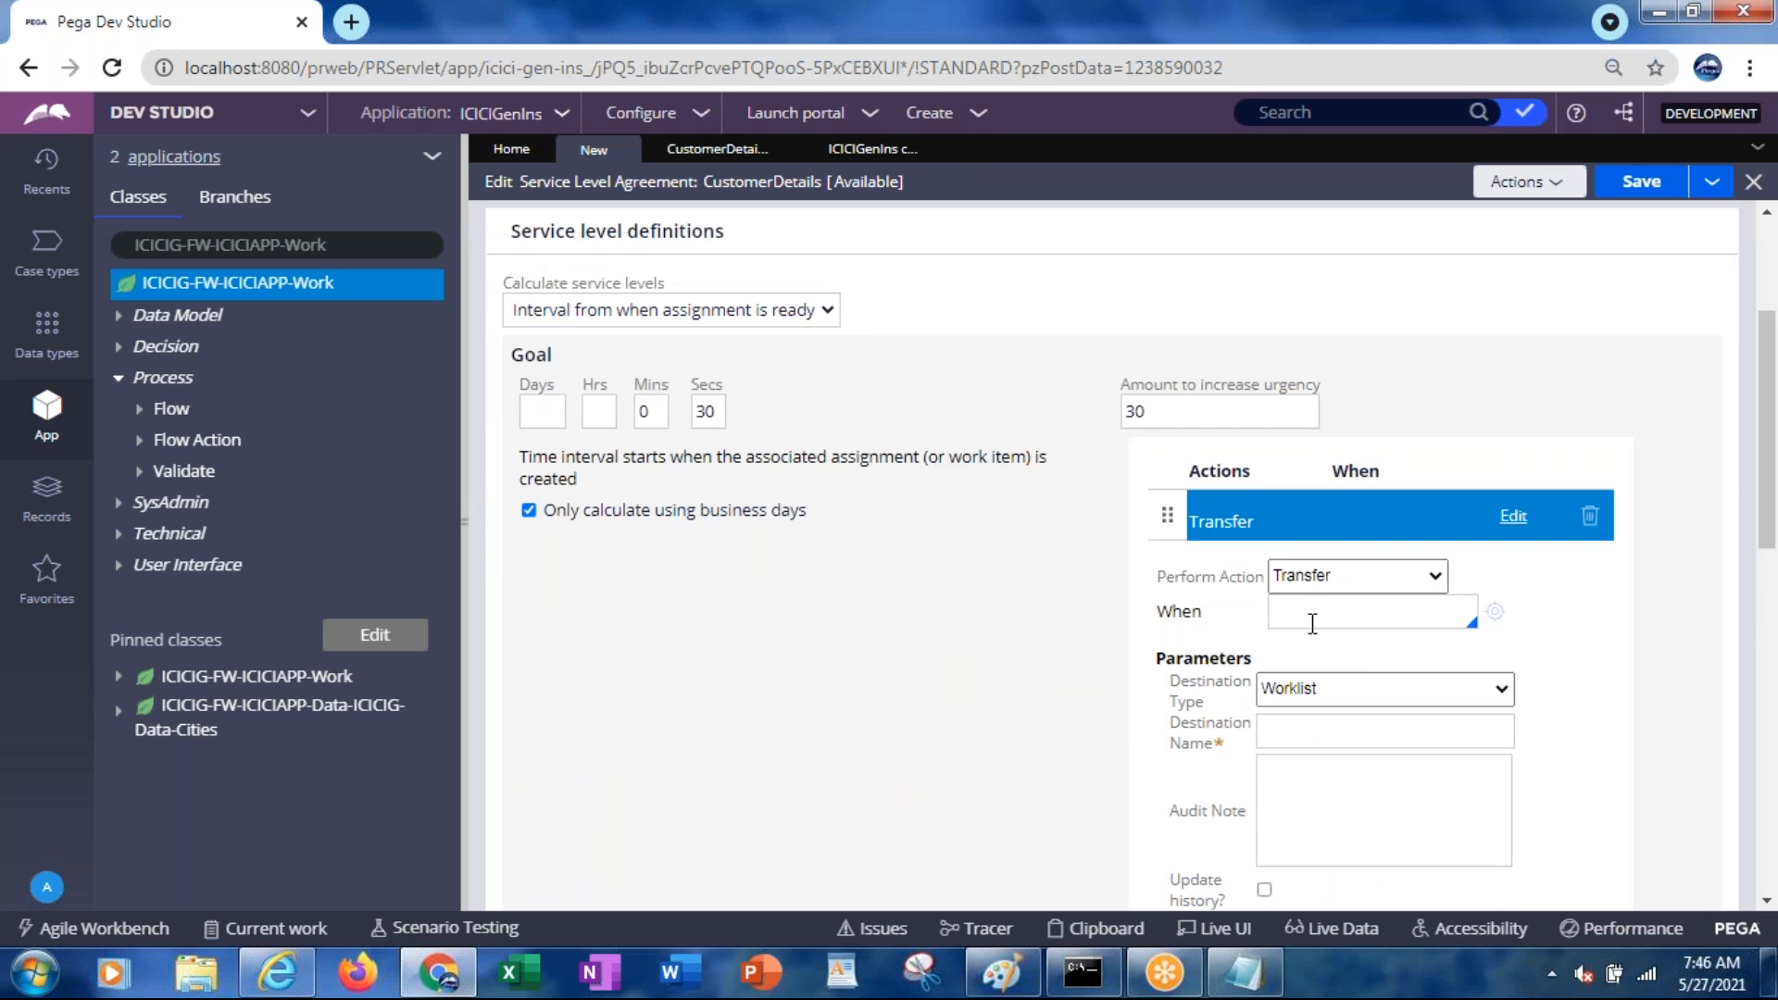
{"action": "left_click", "coordinate": [1292, 730]}
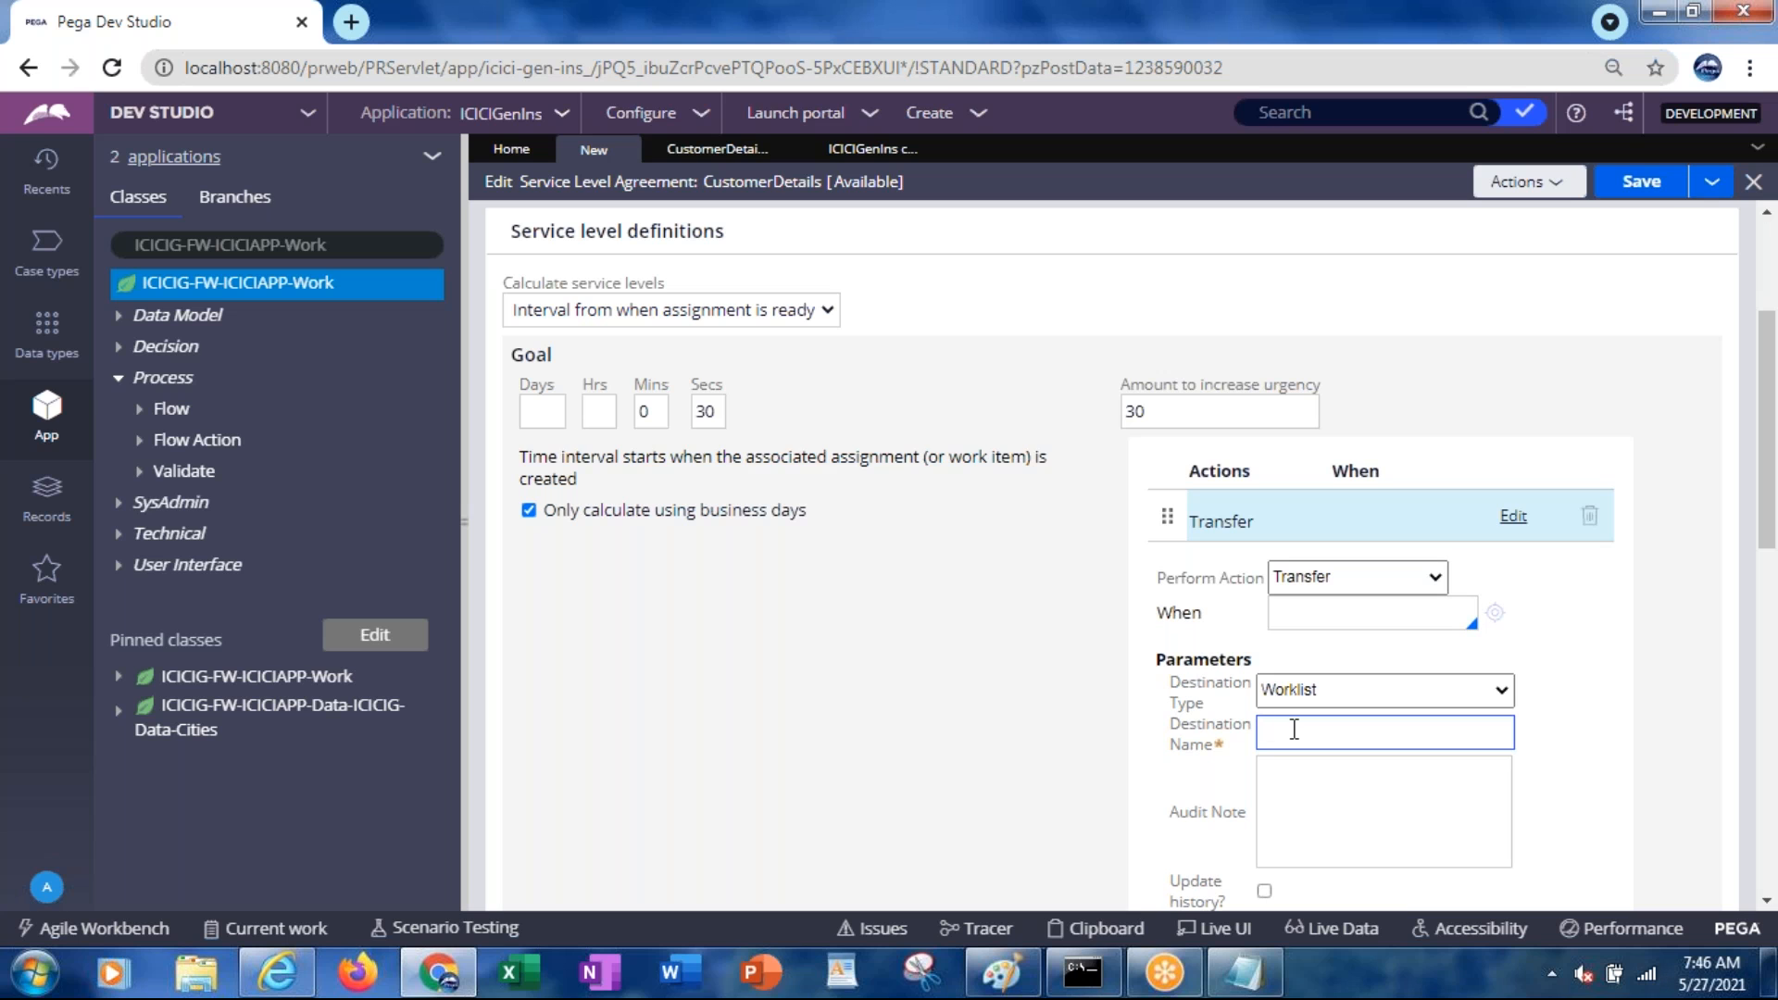
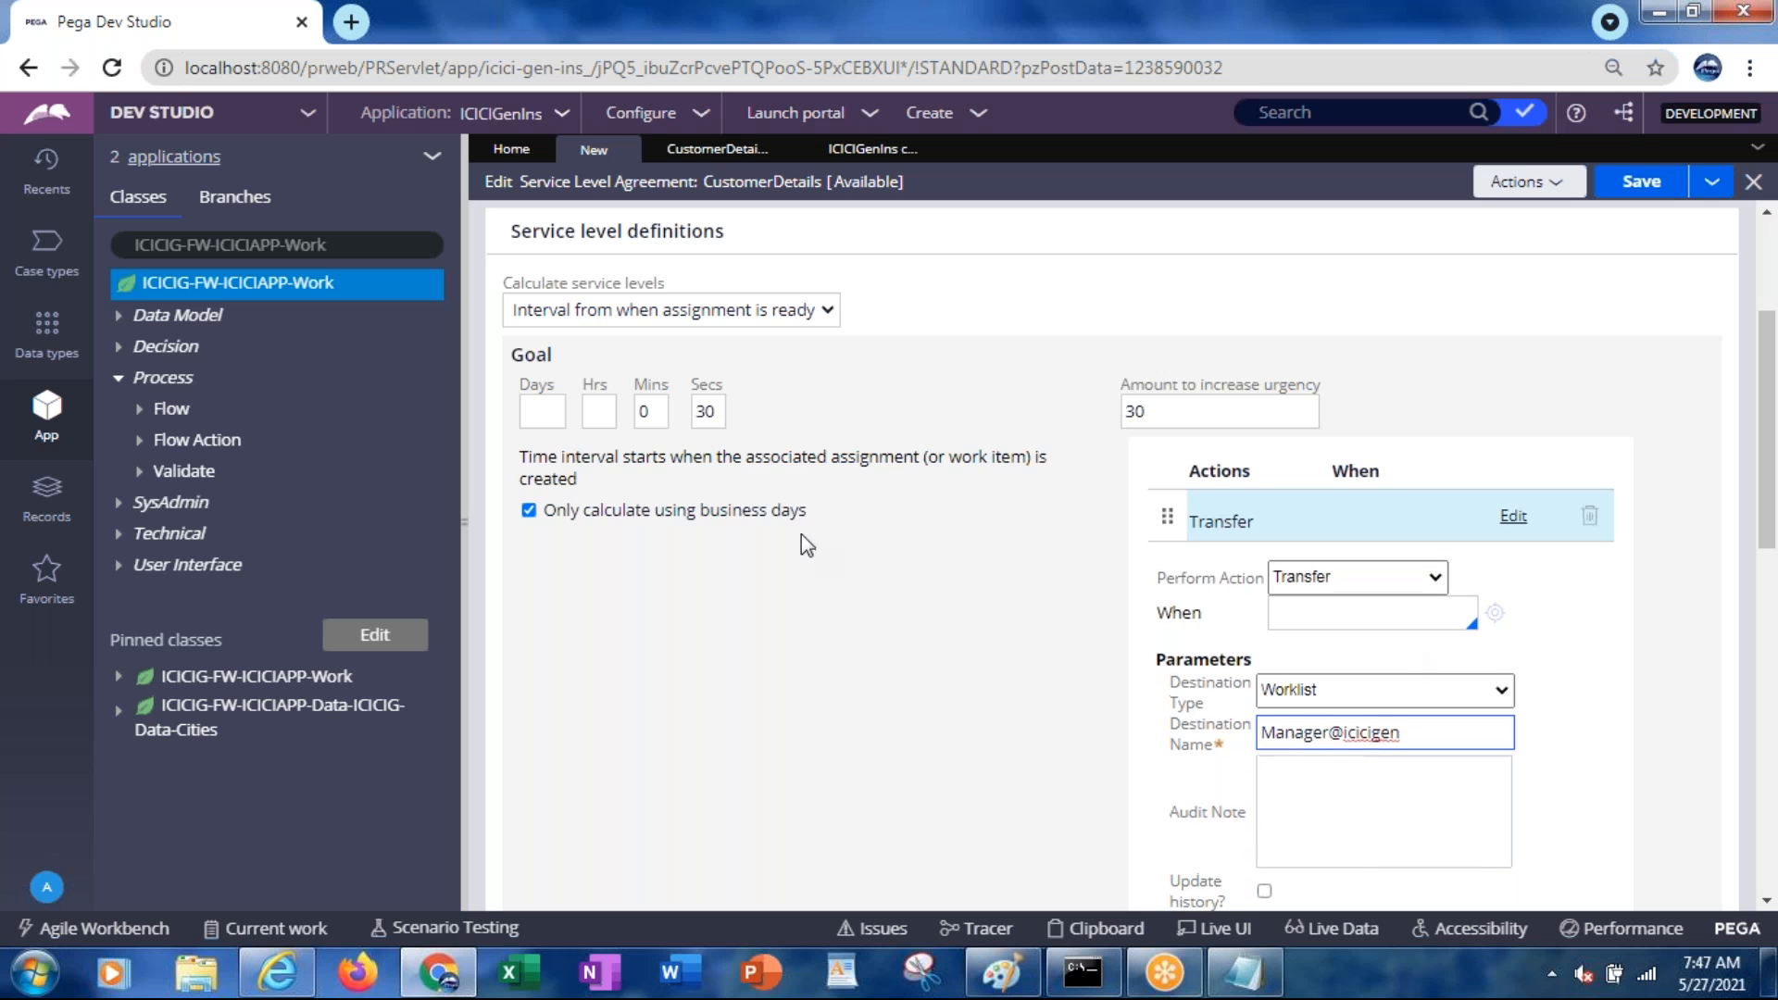
{"action": "key", "text": "alt+Tab"}
{"action": "key", "text": "alt+Tab"}
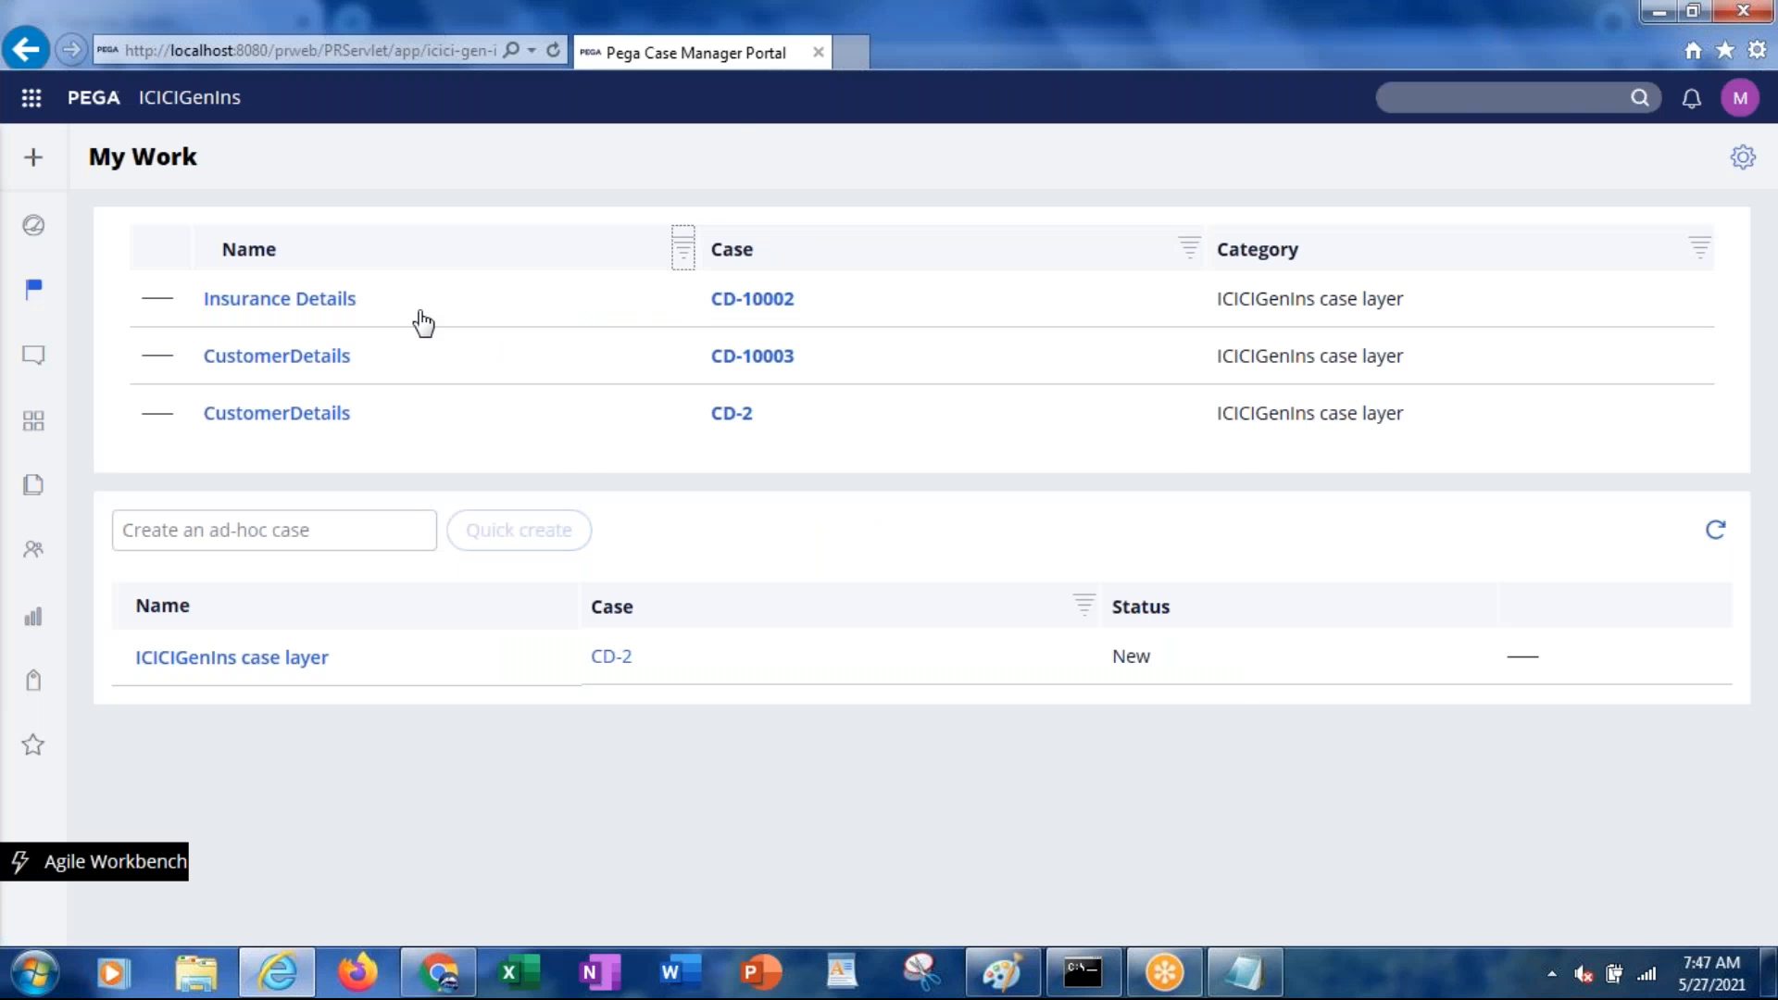
{"action": "key", "text": "alt+Tab"}
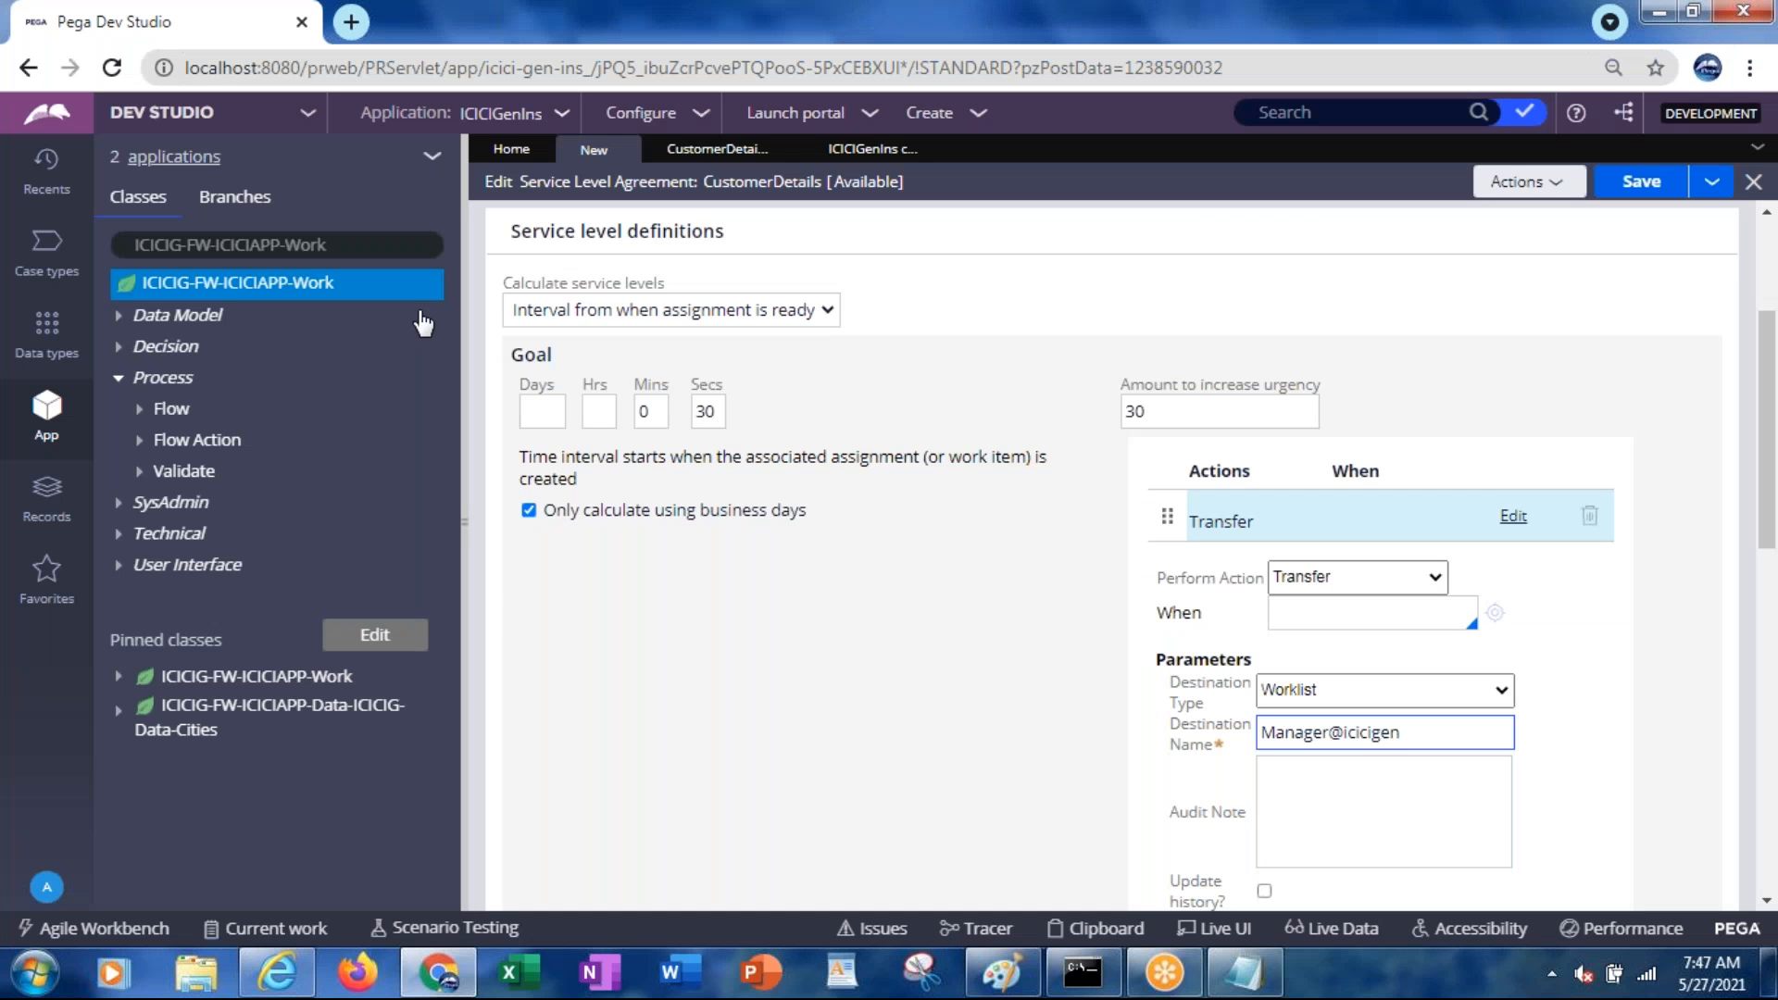
Finish the manager's destination ID and save the CustomerDetails SLA
{"action": "type", "text": ".com"}
{"action": "left_click", "coordinate": [1633, 192]}
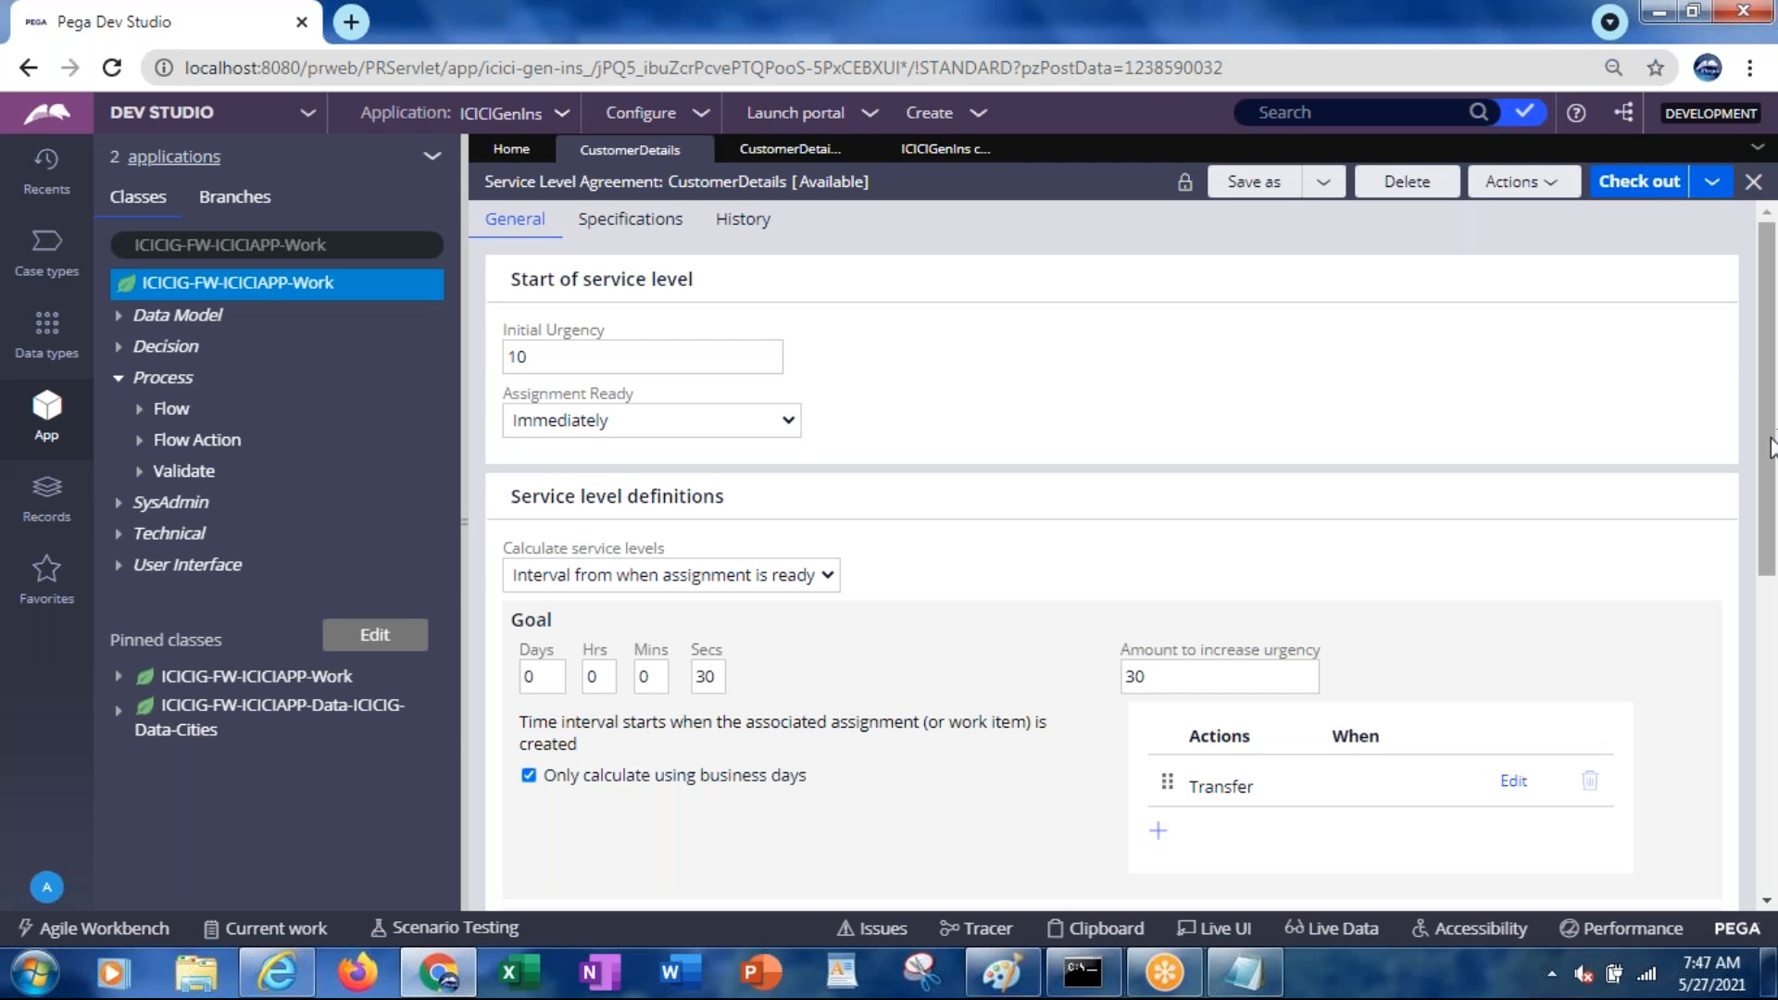
{"action": "scroll", "coordinate": [1769, 481], "scroll_direction": "down", "scroll_amount": 6}
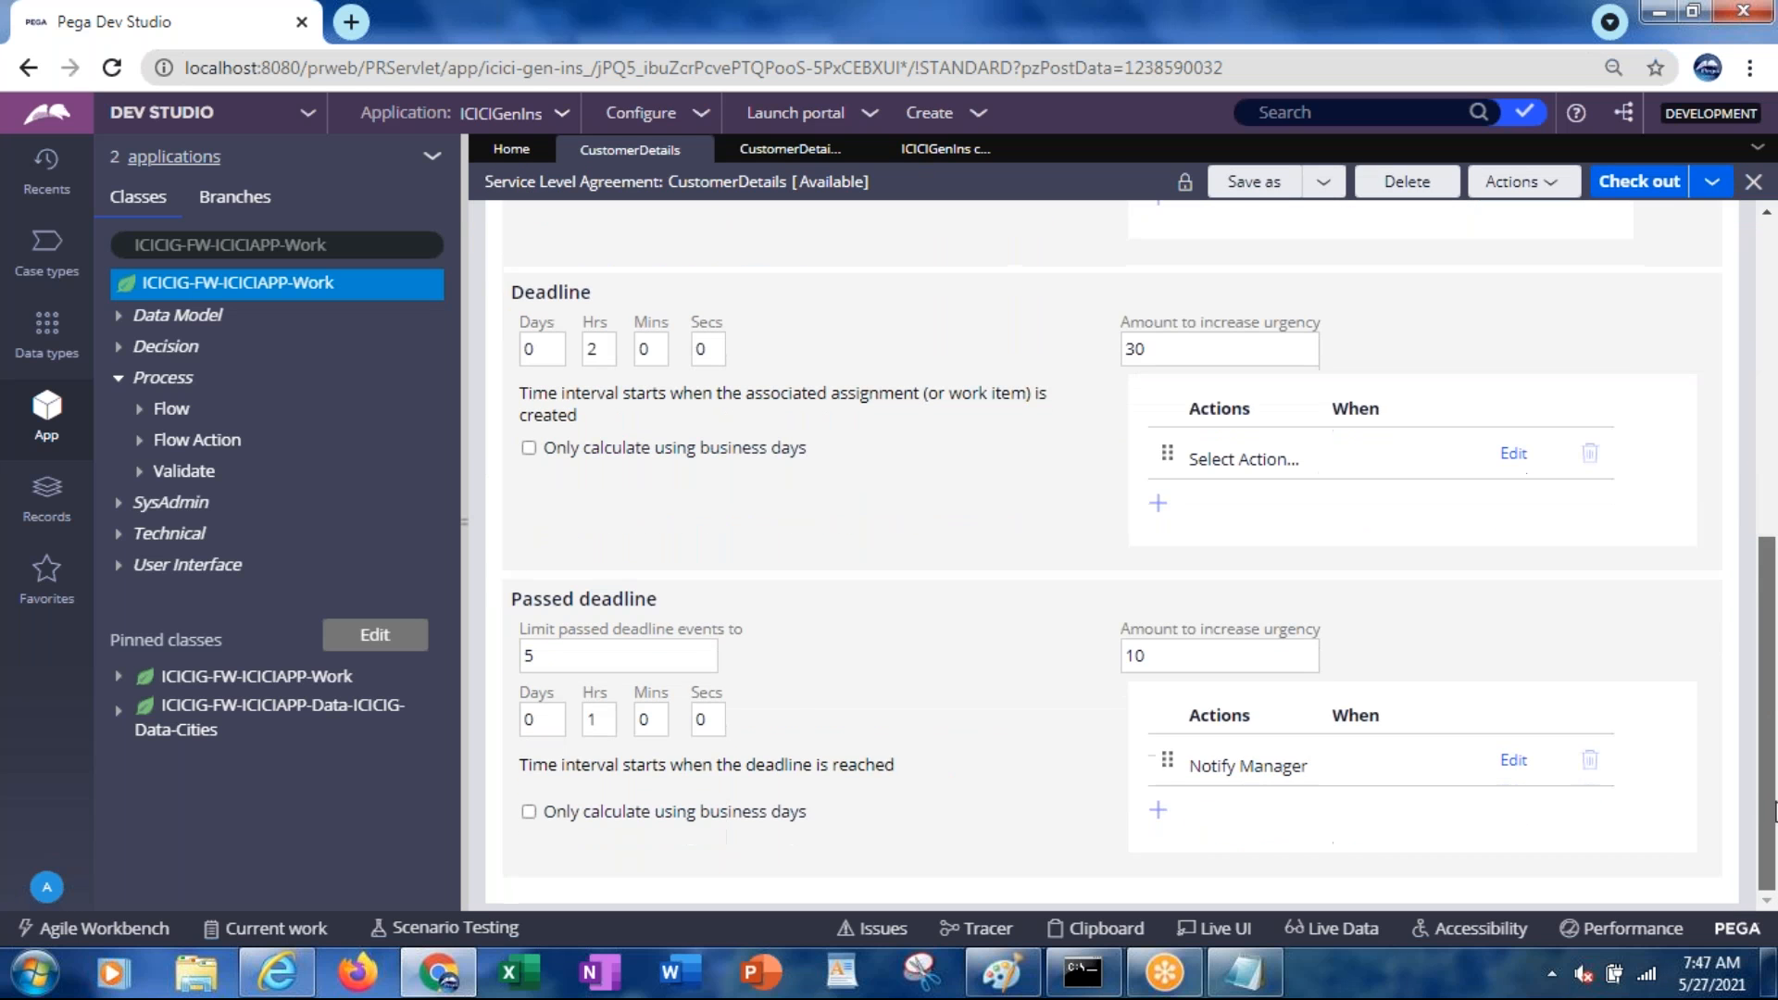
{"action": "scroll", "coordinate": [1764, 542], "scroll_direction": "up", "scroll_amount": 7}
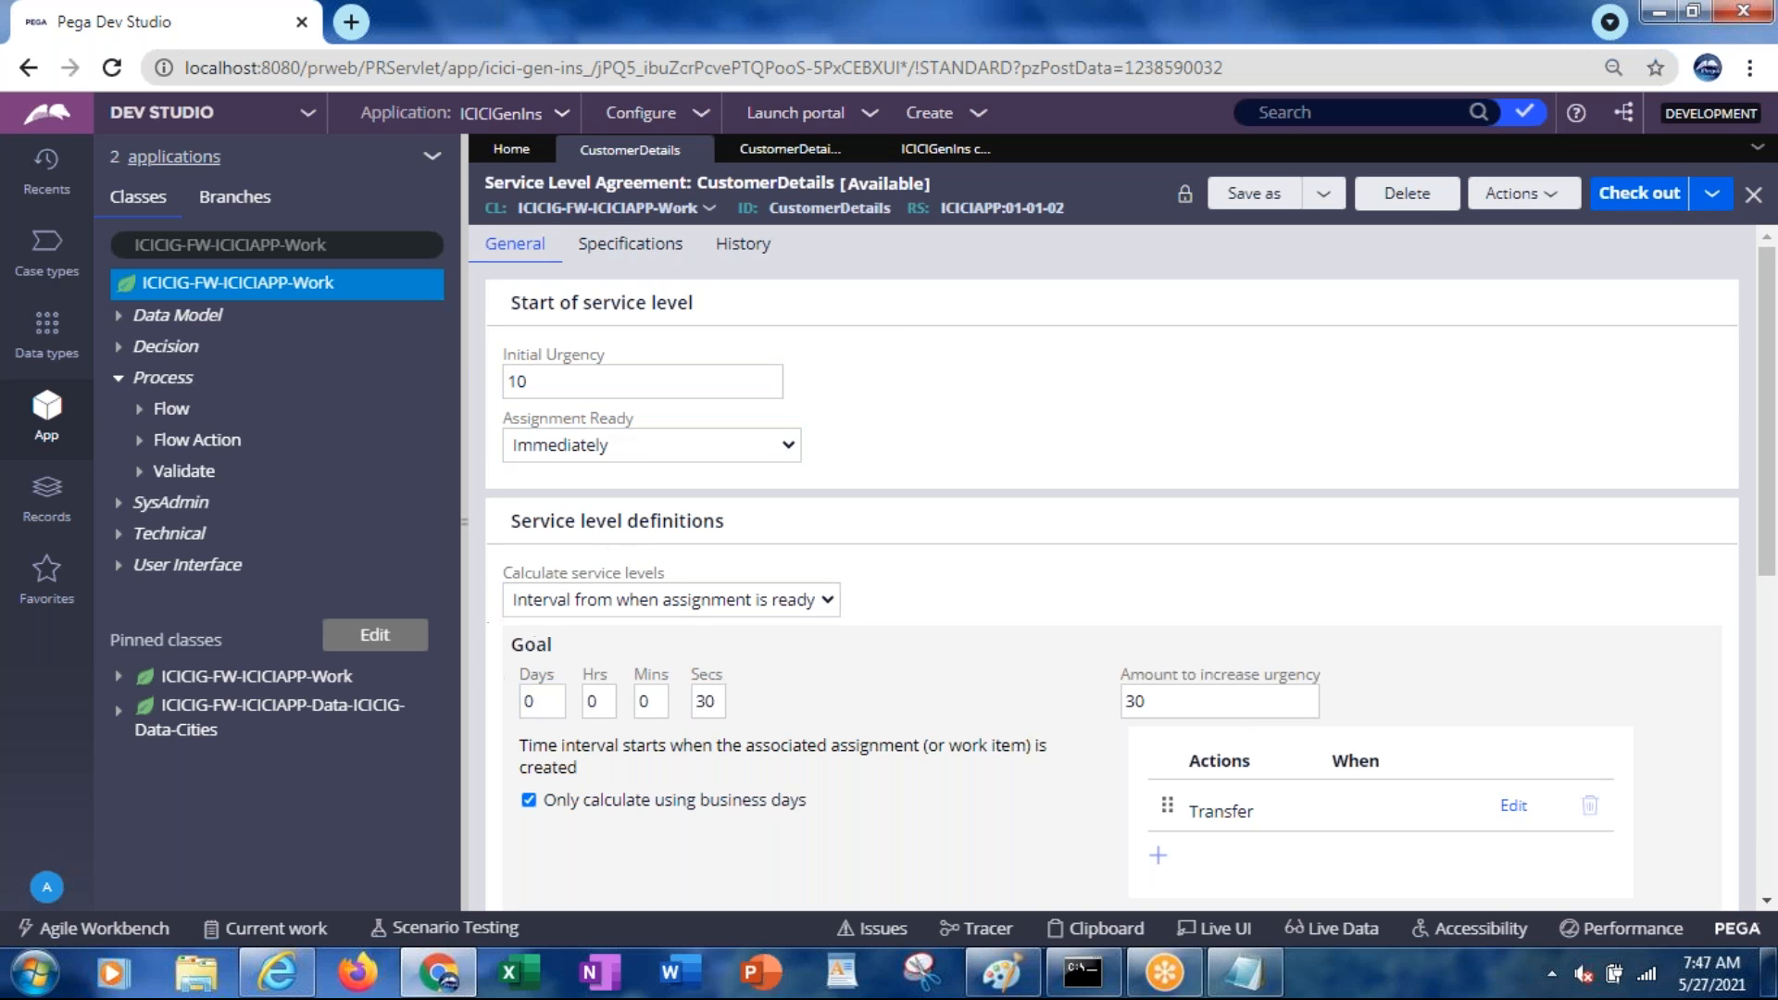
Make the assignment ready after a 0-day, 1-hour timed delay and check out the SLA rule
{"action": "left_click", "coordinate": [564, 459]}
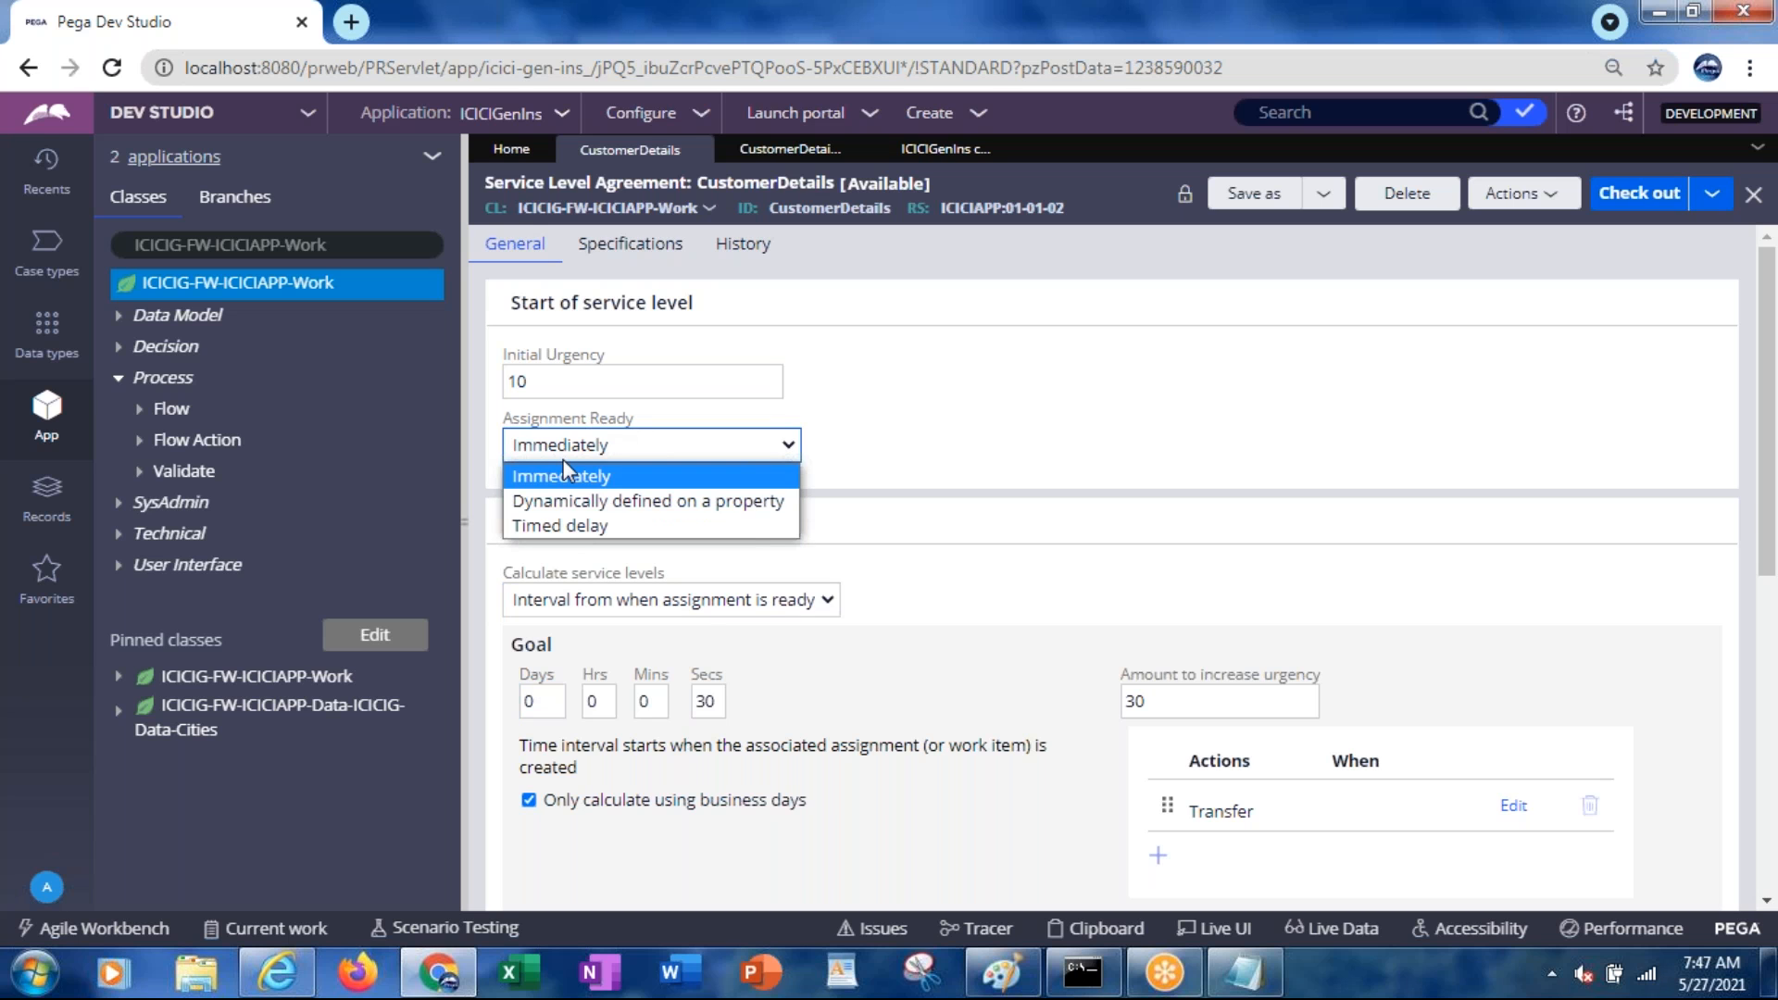
{"action": "left_click", "coordinate": [594, 526]}
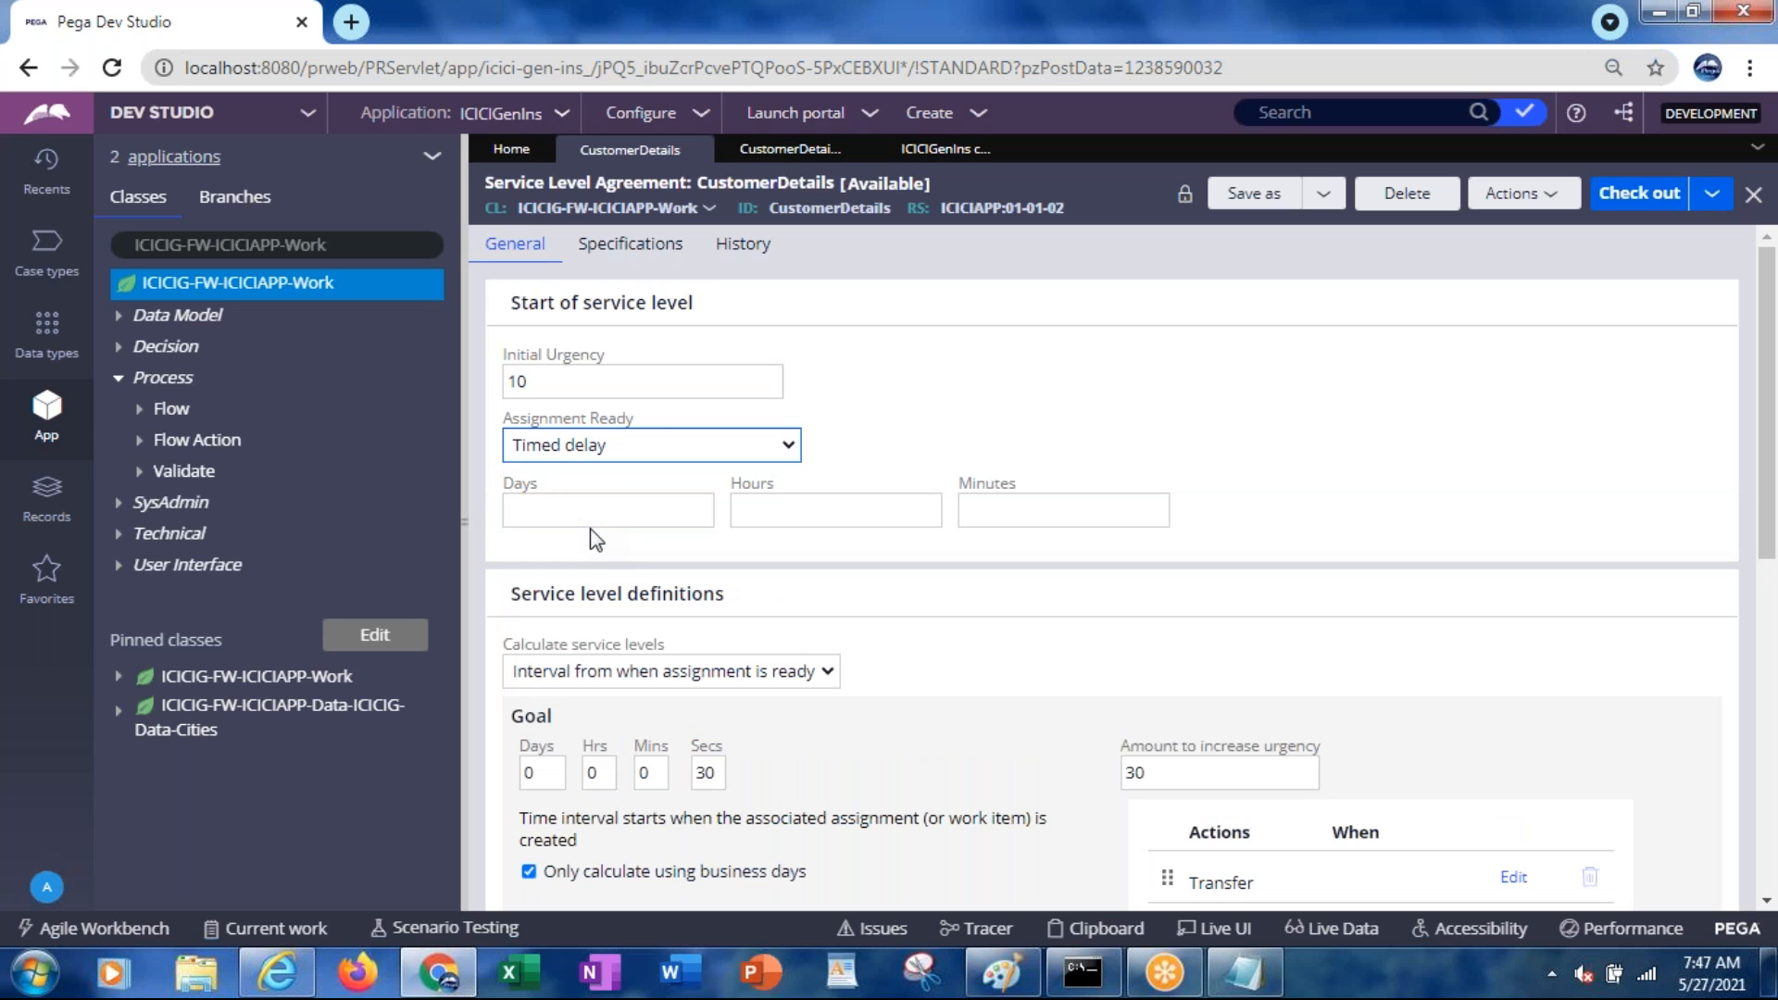
{"action": "left_click", "coordinate": [573, 514]}
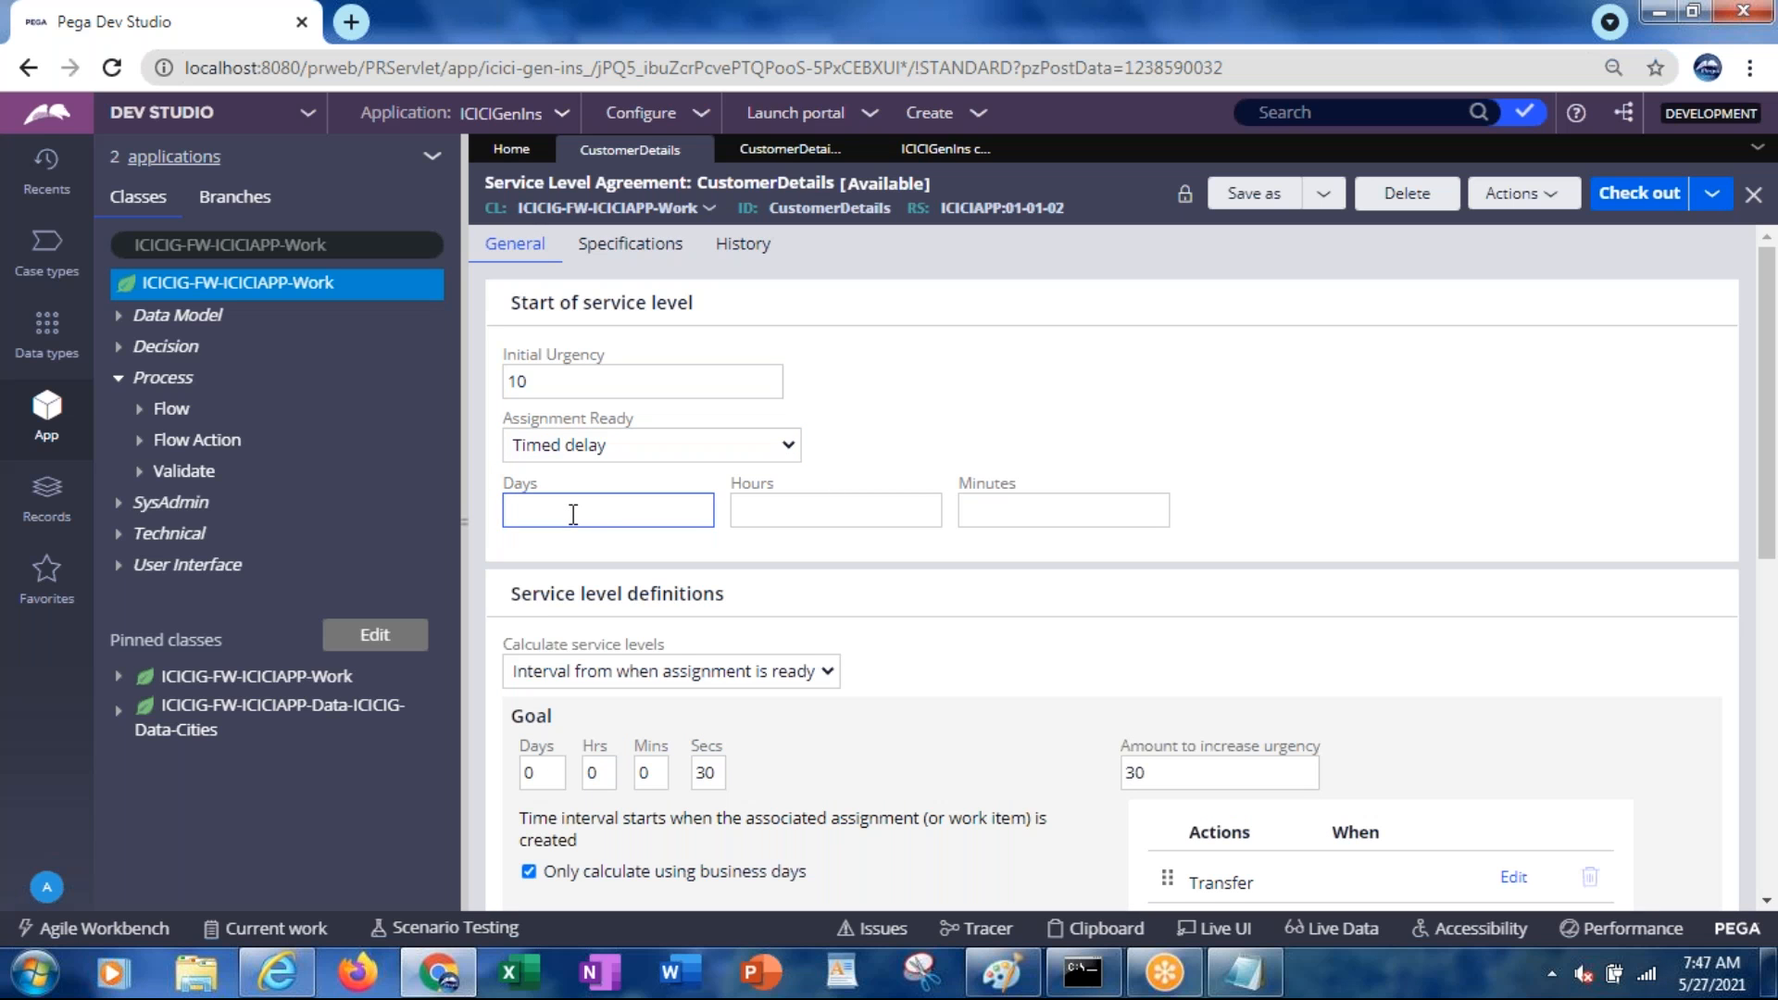
{"action": "type", "text": "1"}
{"action": "key", "text": "Tab"}
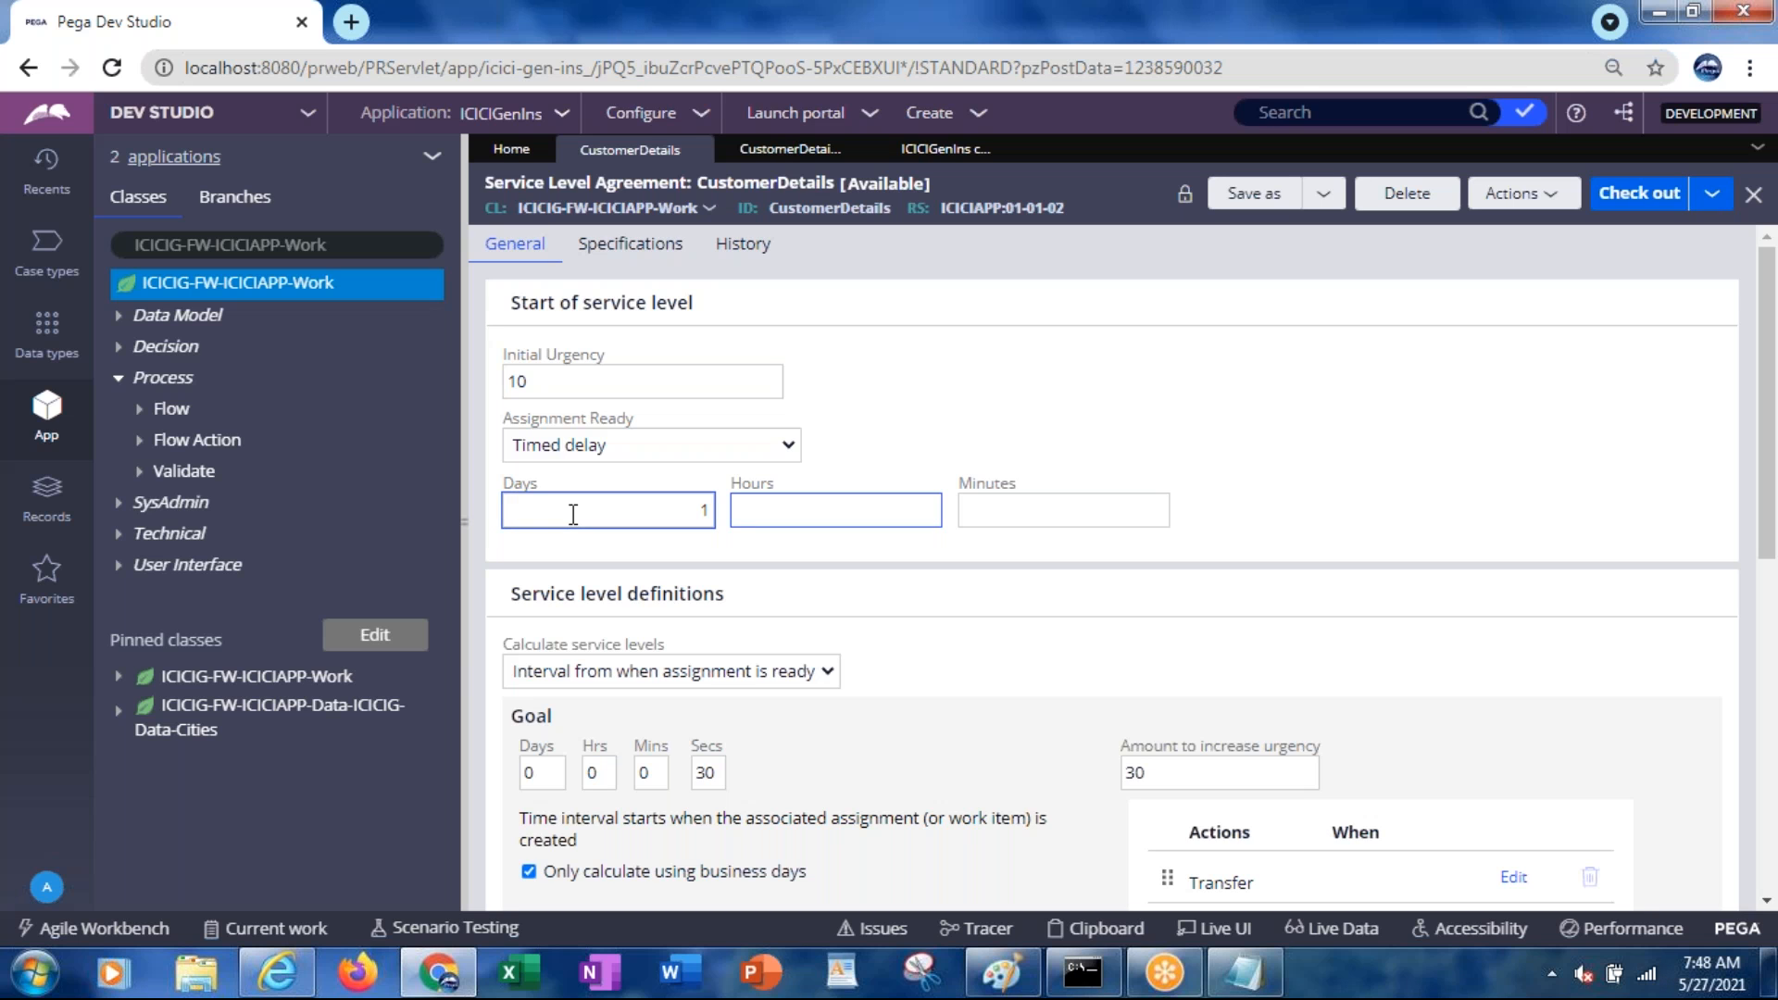
{"action": "key", "text": "shift+Tab"}
{"action": "type", "text": "0"}
{"action": "key", "text": "Tab"}
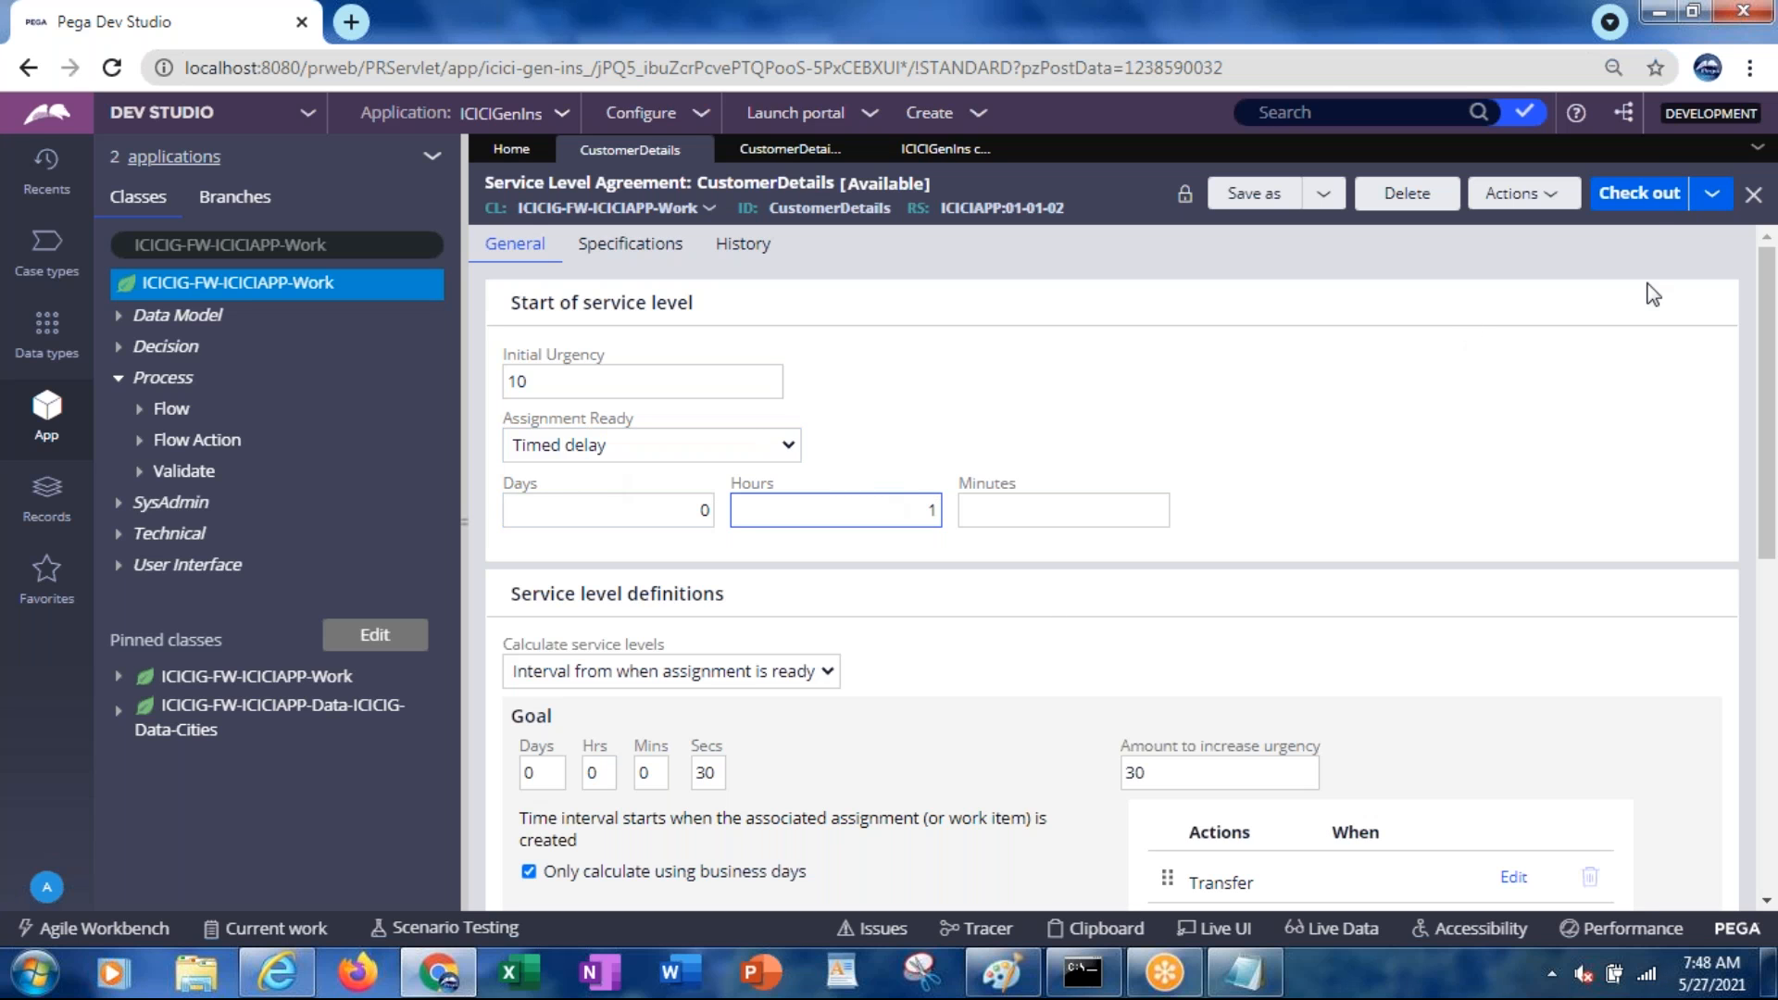
{"action": "left_click", "coordinate": [1632, 203]}
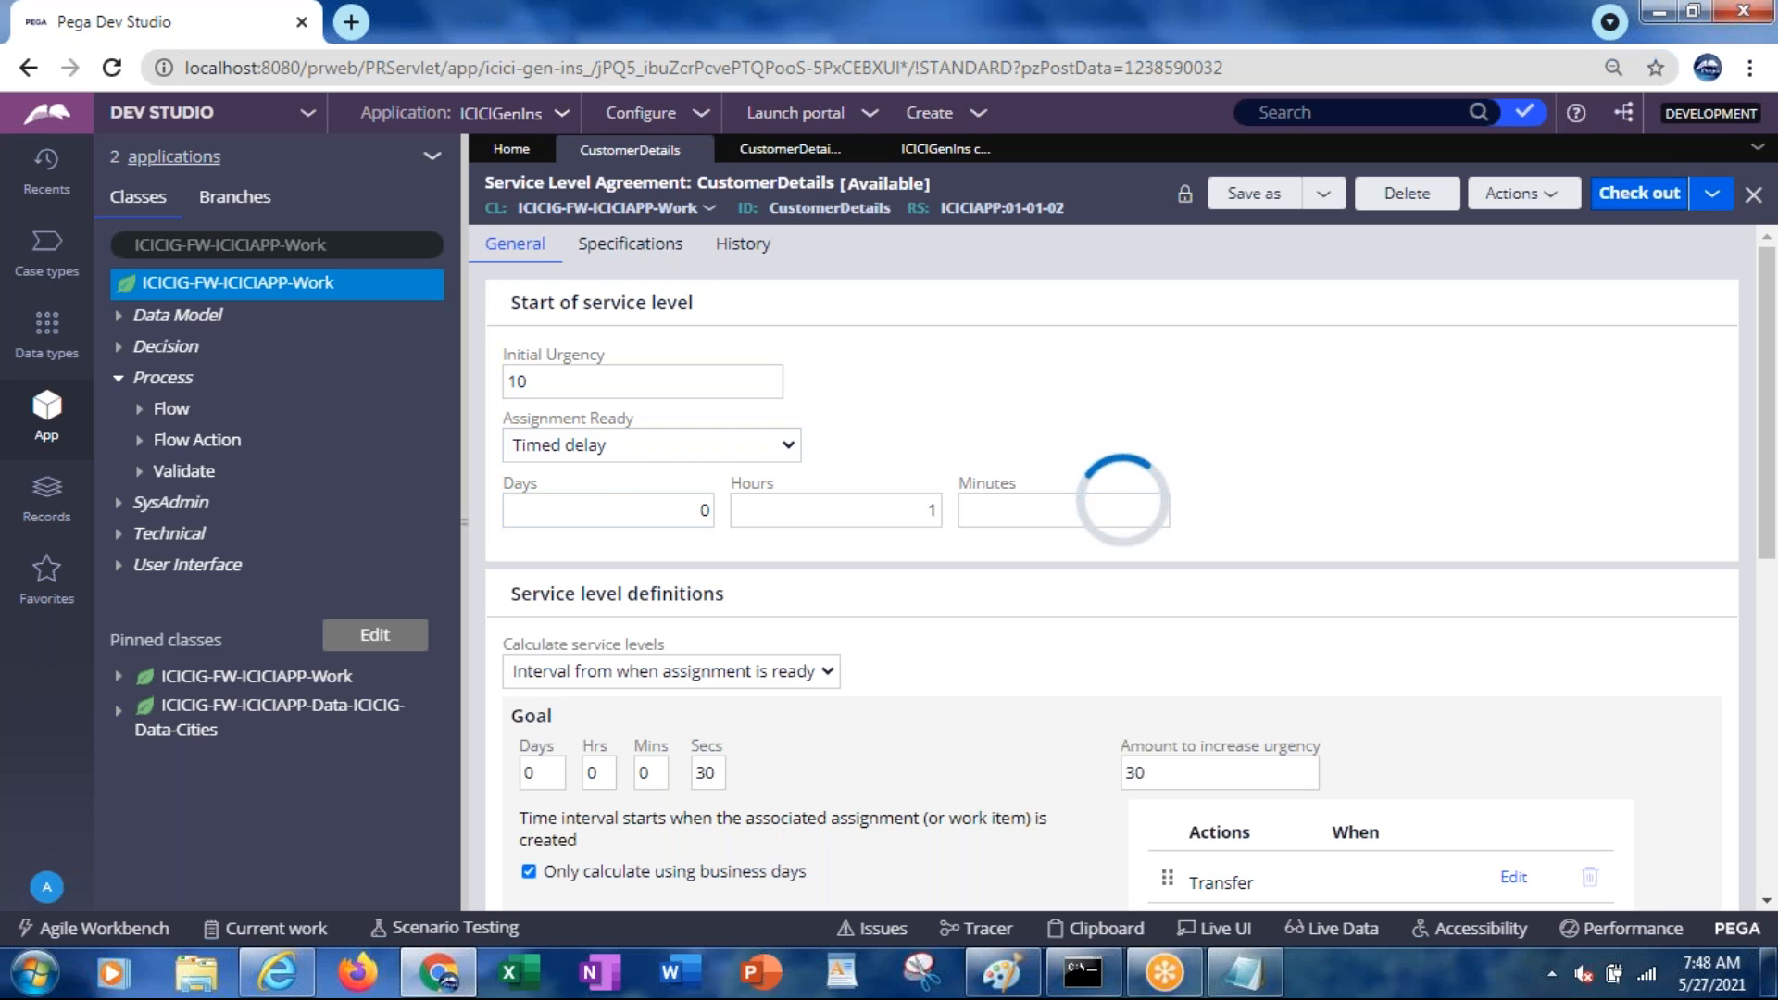
{"action": "key", "text": "alt+Tab"}
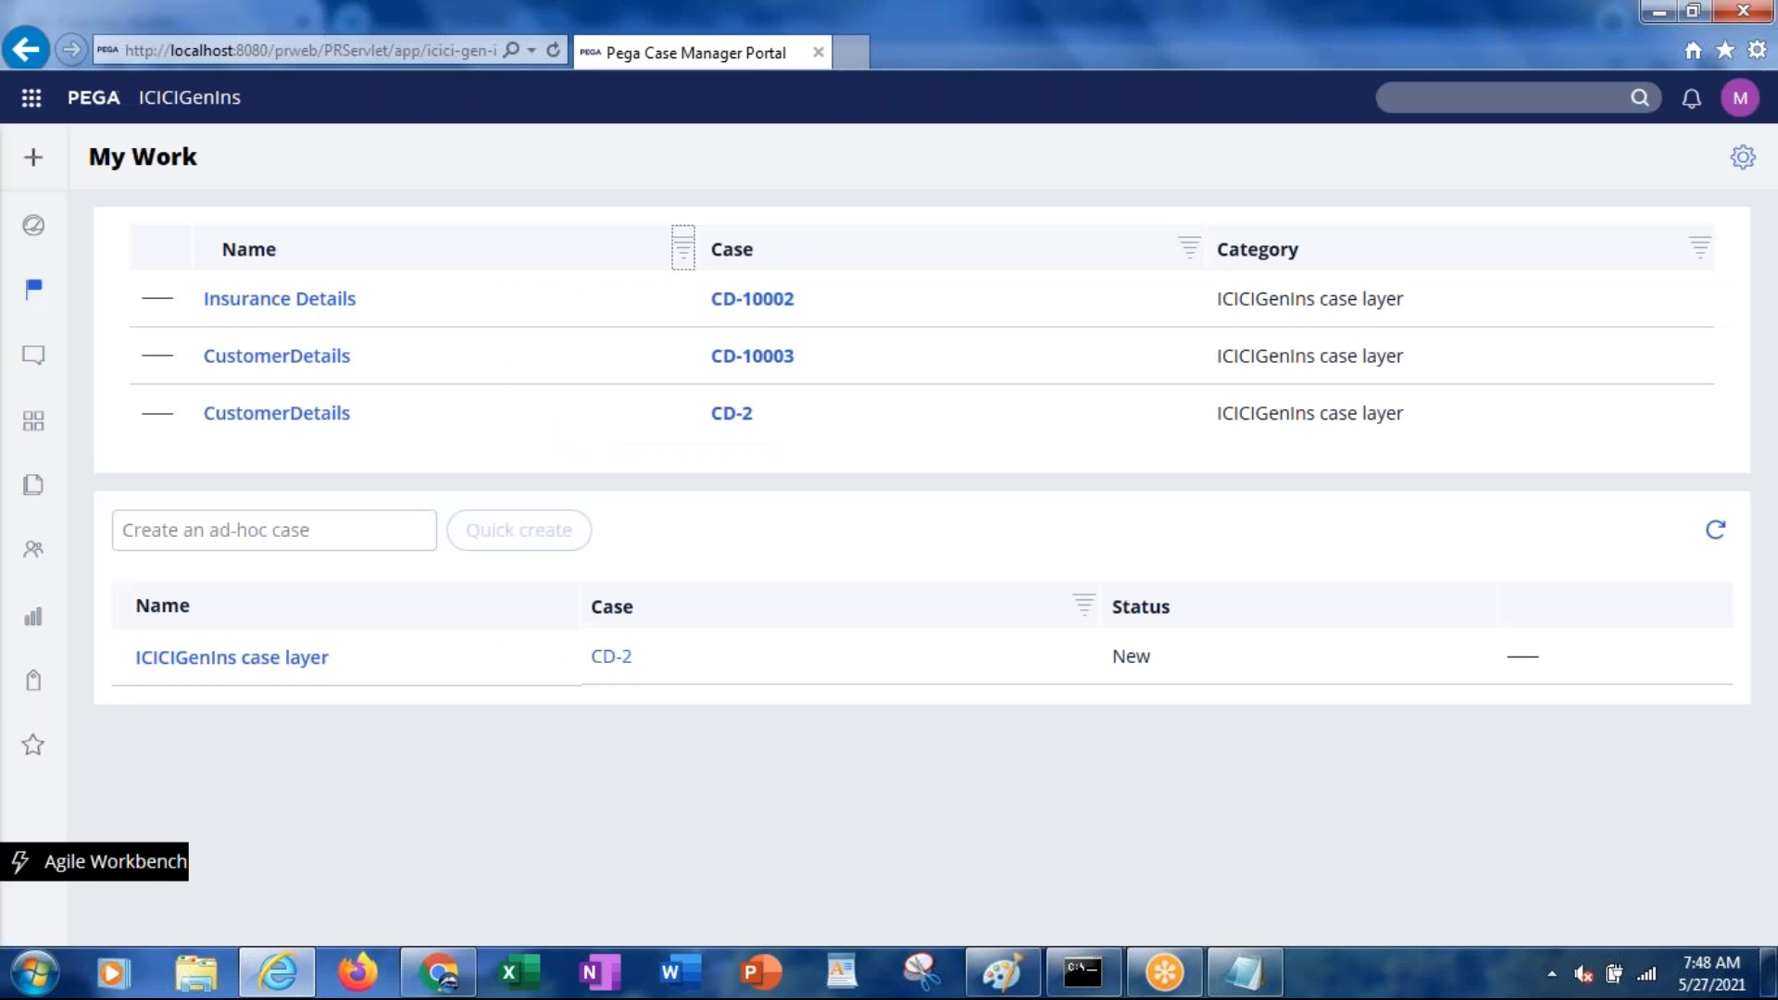
In the timing notes, add a blank line after the first note and change 7 to 8
{"action": "key", "text": "alt+Tab"}
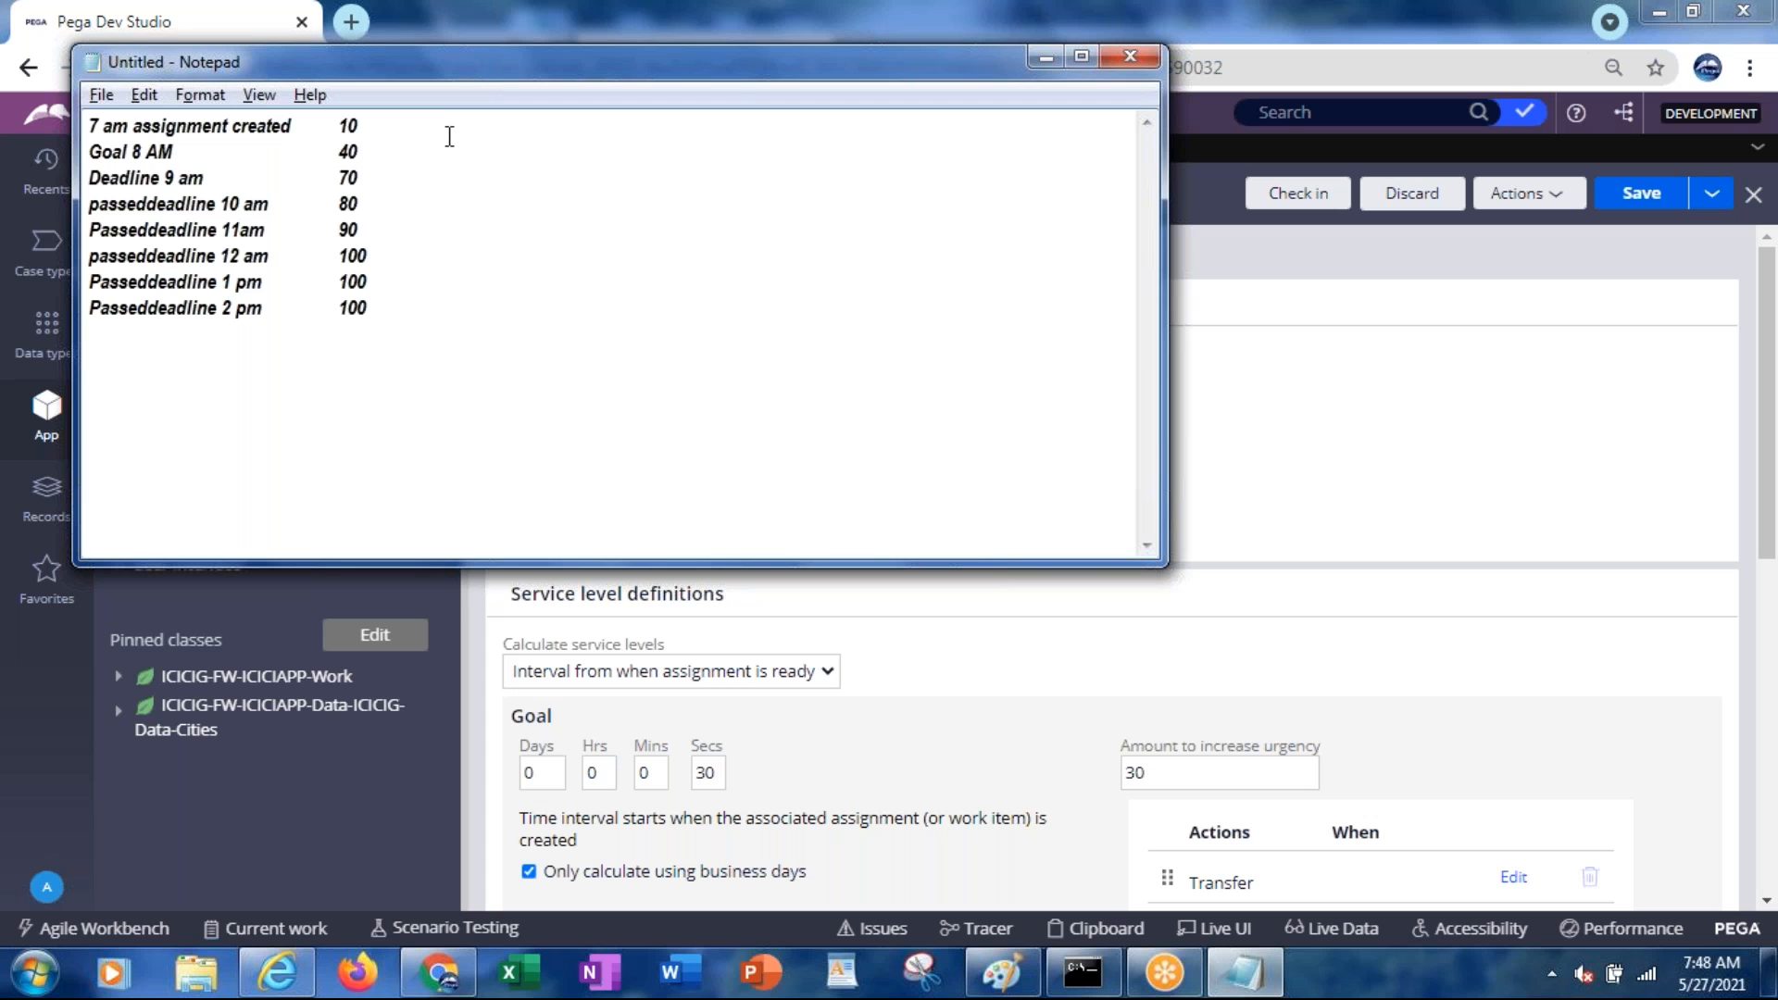
{"action": "key", "text": "alt+Tab"}
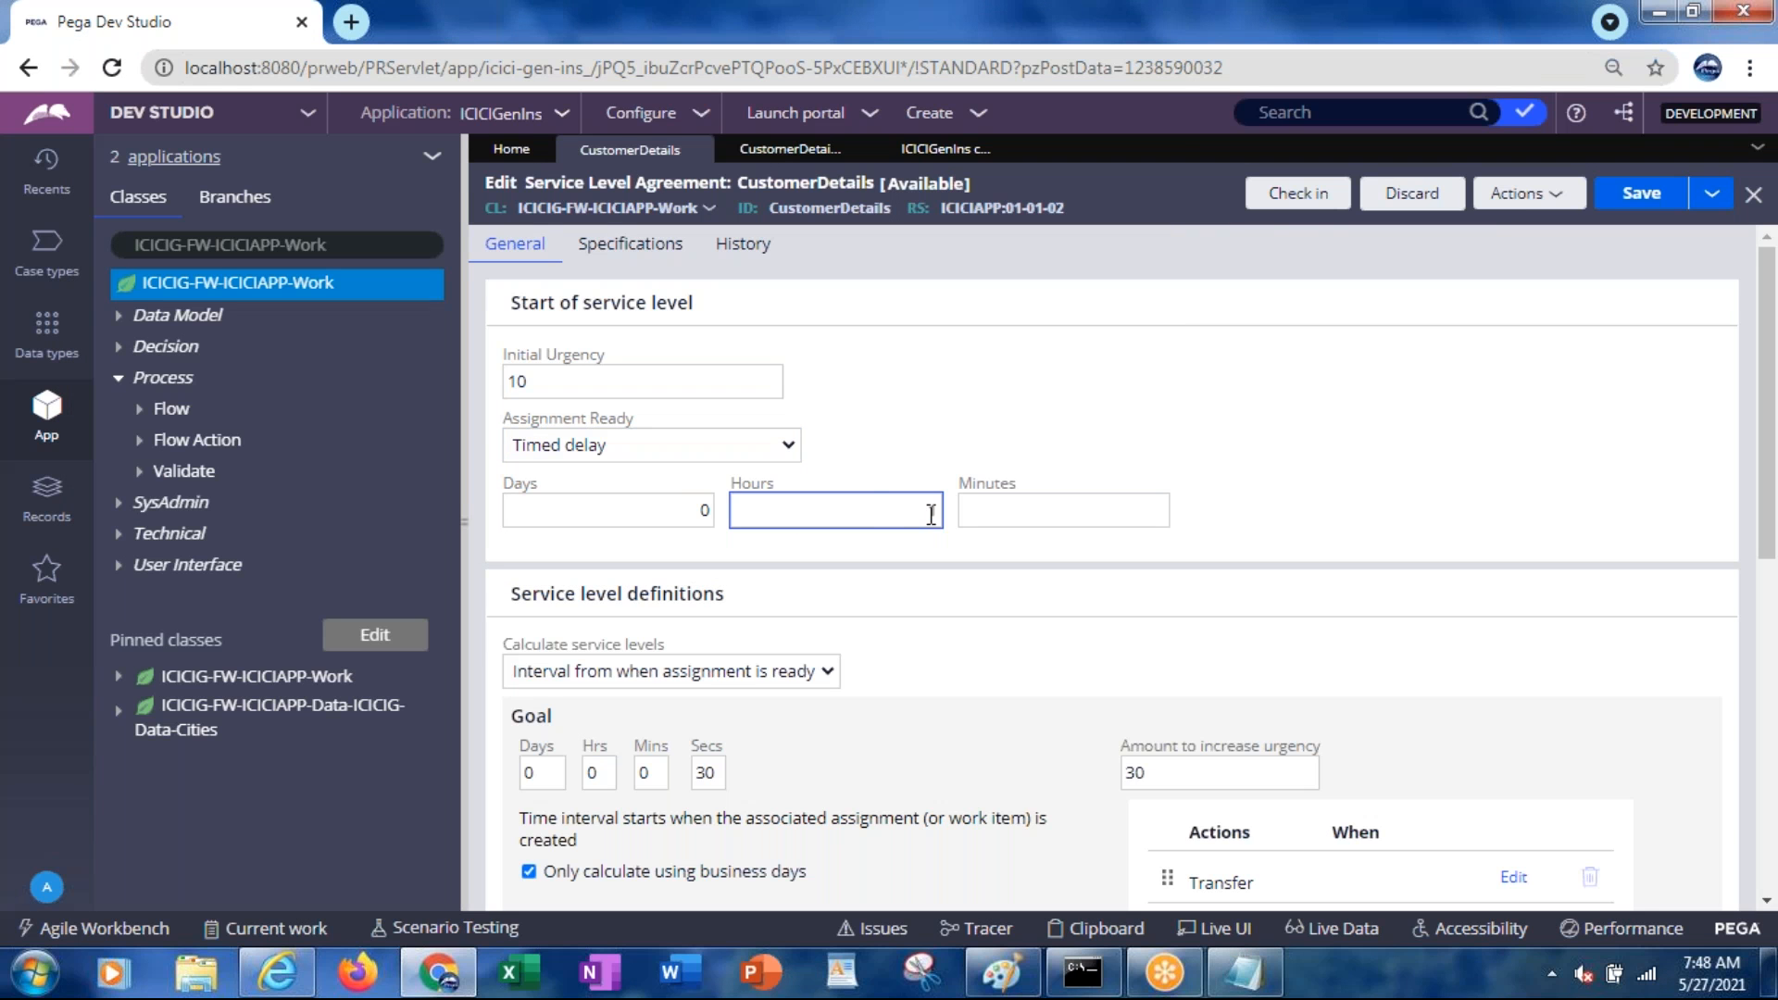
{"action": "key", "text": "alt+Tab"}
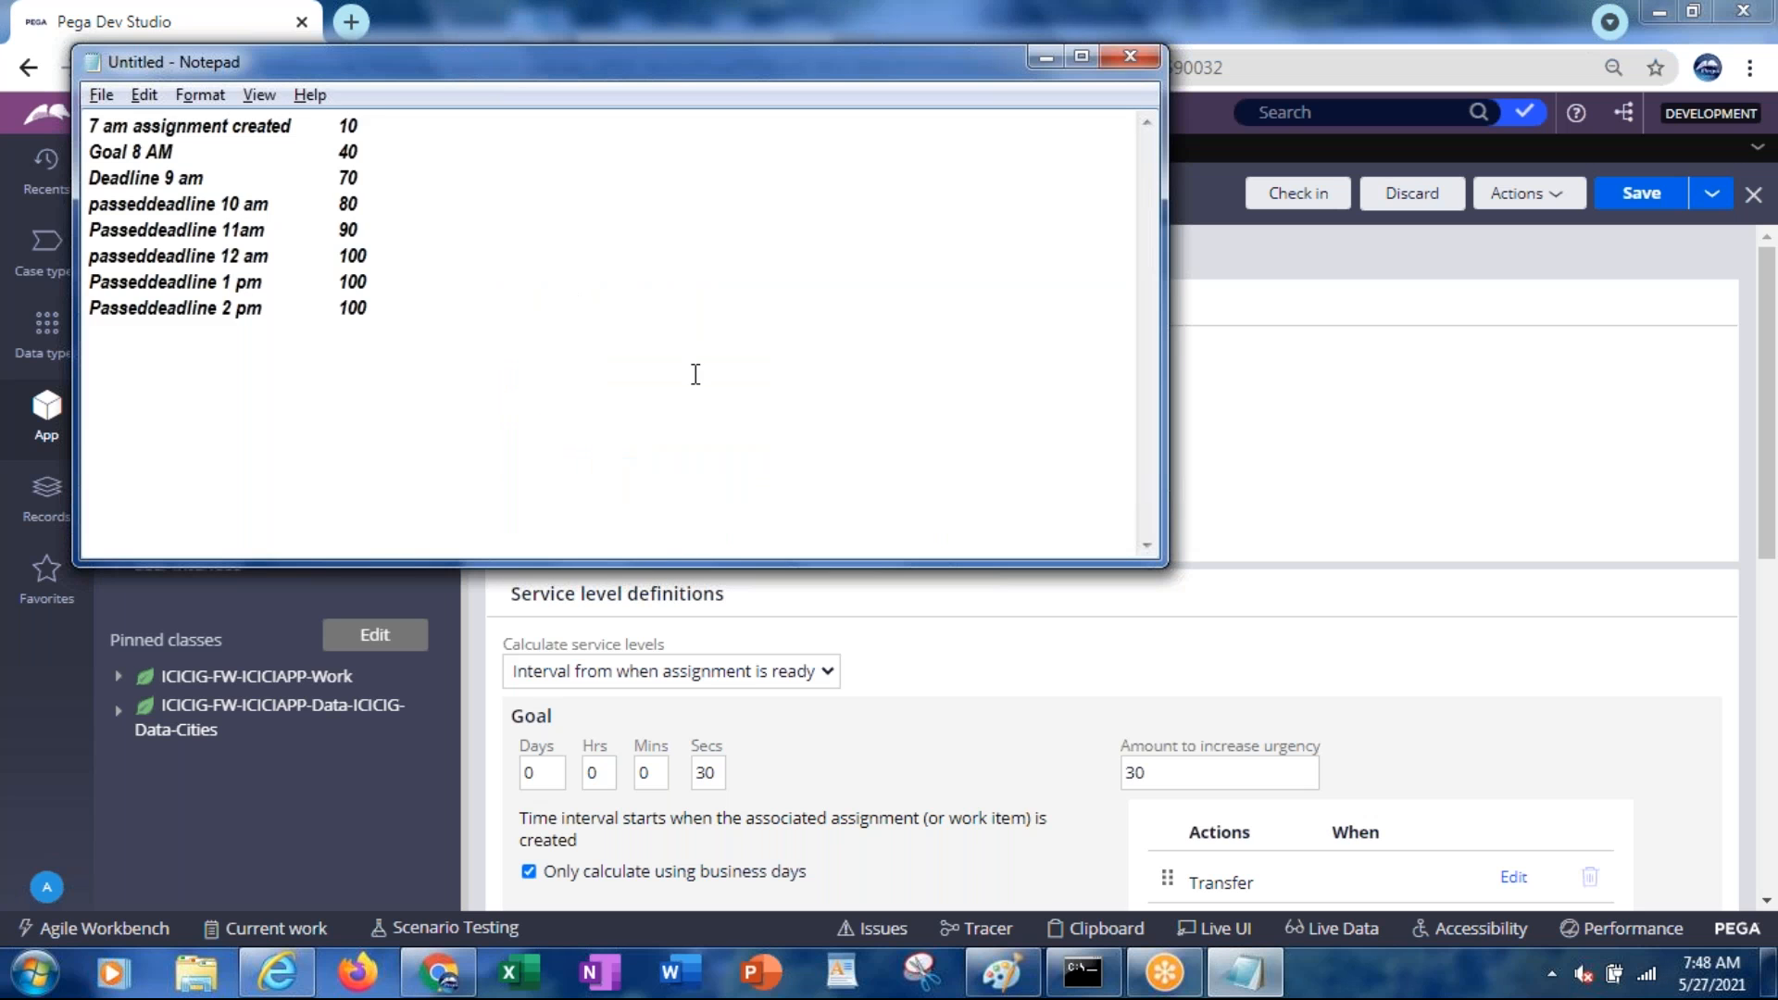
{"action": "left_click", "coordinate": [401, 128]}
{"action": "key", "text": "Return"}
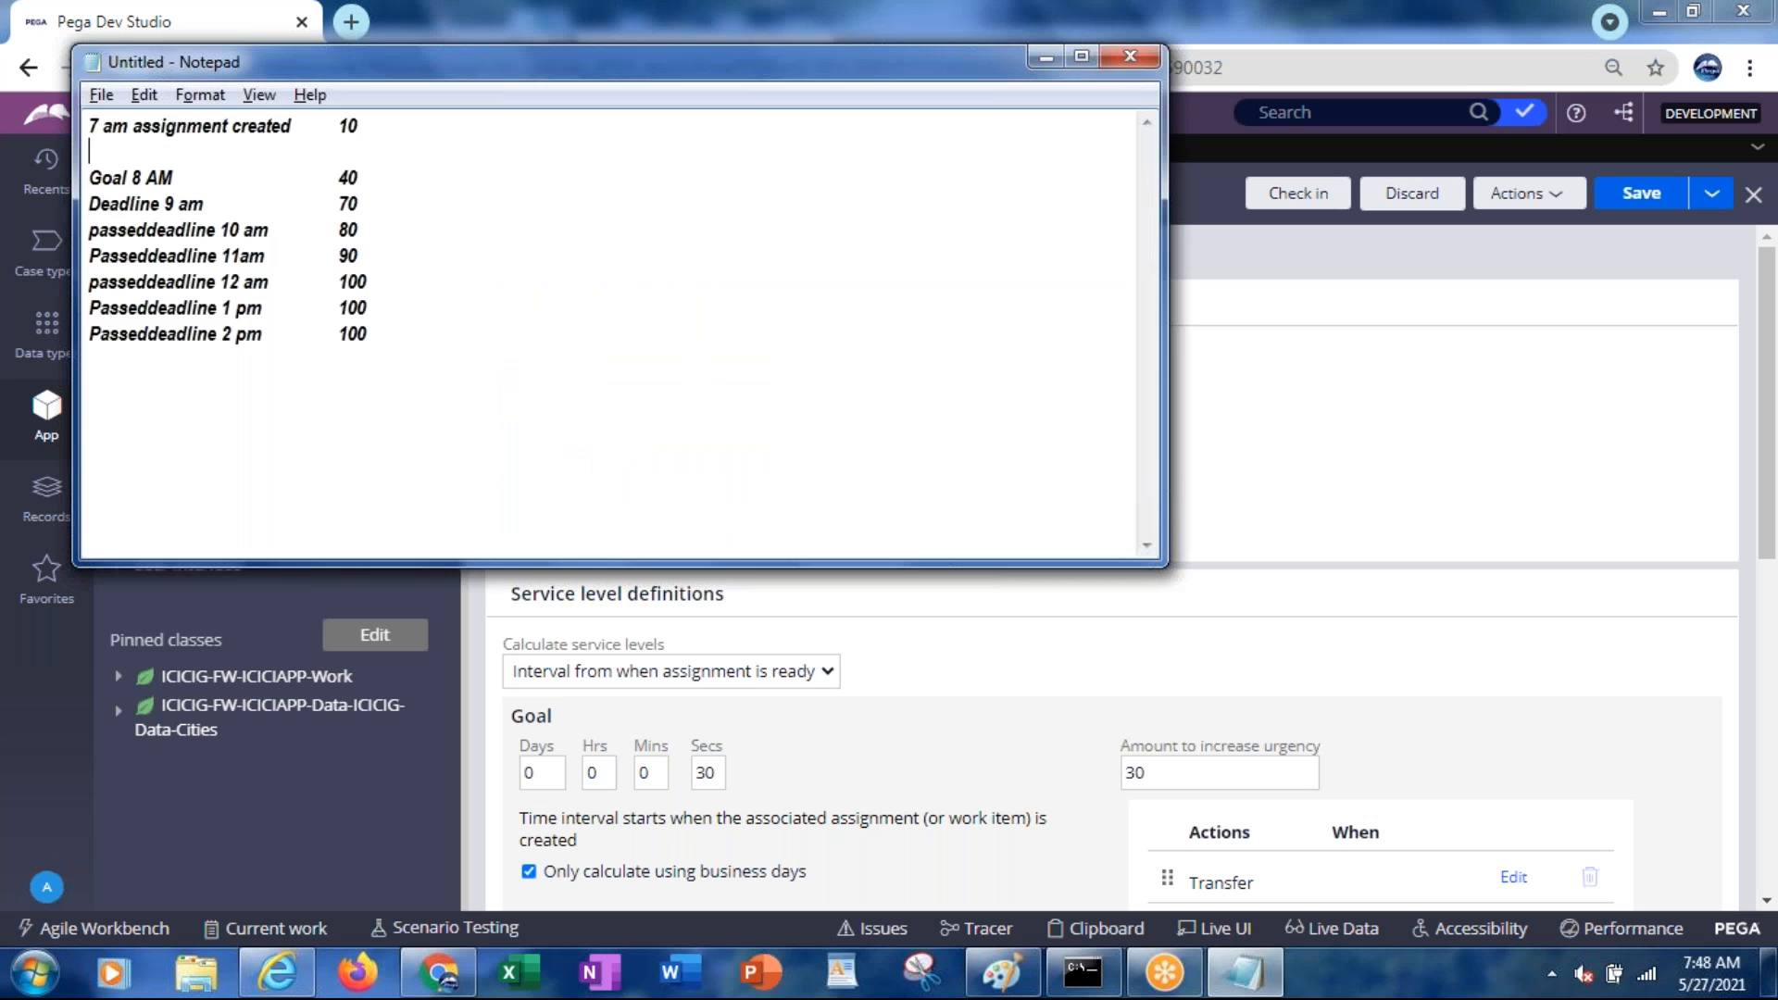
{"action": "key", "text": "Up"}
{"action": "key", "text": "Delete"}
{"action": "type", "text": "8"}
Change the goal hour to 9, deadline to 10 and first passed deadline to 11
{"action": "key", "text": "Down"}
{"action": "key", "text": "Right"}
{"action": "key", "text": "Right"}
{"action": "key", "text": "Right"}
{"action": "key", "text": "Right"}
{"action": "key", "text": "Right"}
{"action": "key", "text": "Delete"}
{"action": "type", "text": "9"}
{"action": "key", "text": "Down"}
{"action": "key", "text": "Delete"}
{"action": "type", "text": "10"}
{"action": "key", "text": "Down"}
{"action": "key", "text": "BackSpace"}
{"action": "type", "text": "1"}
Return to the SLA form and select the assignment-ready Days delay value
{"action": "left_click", "coordinate": [1124, 615]}
{"action": "left_click", "coordinate": [615, 454]}
{"action": "left_click", "coordinate": [693, 519]}
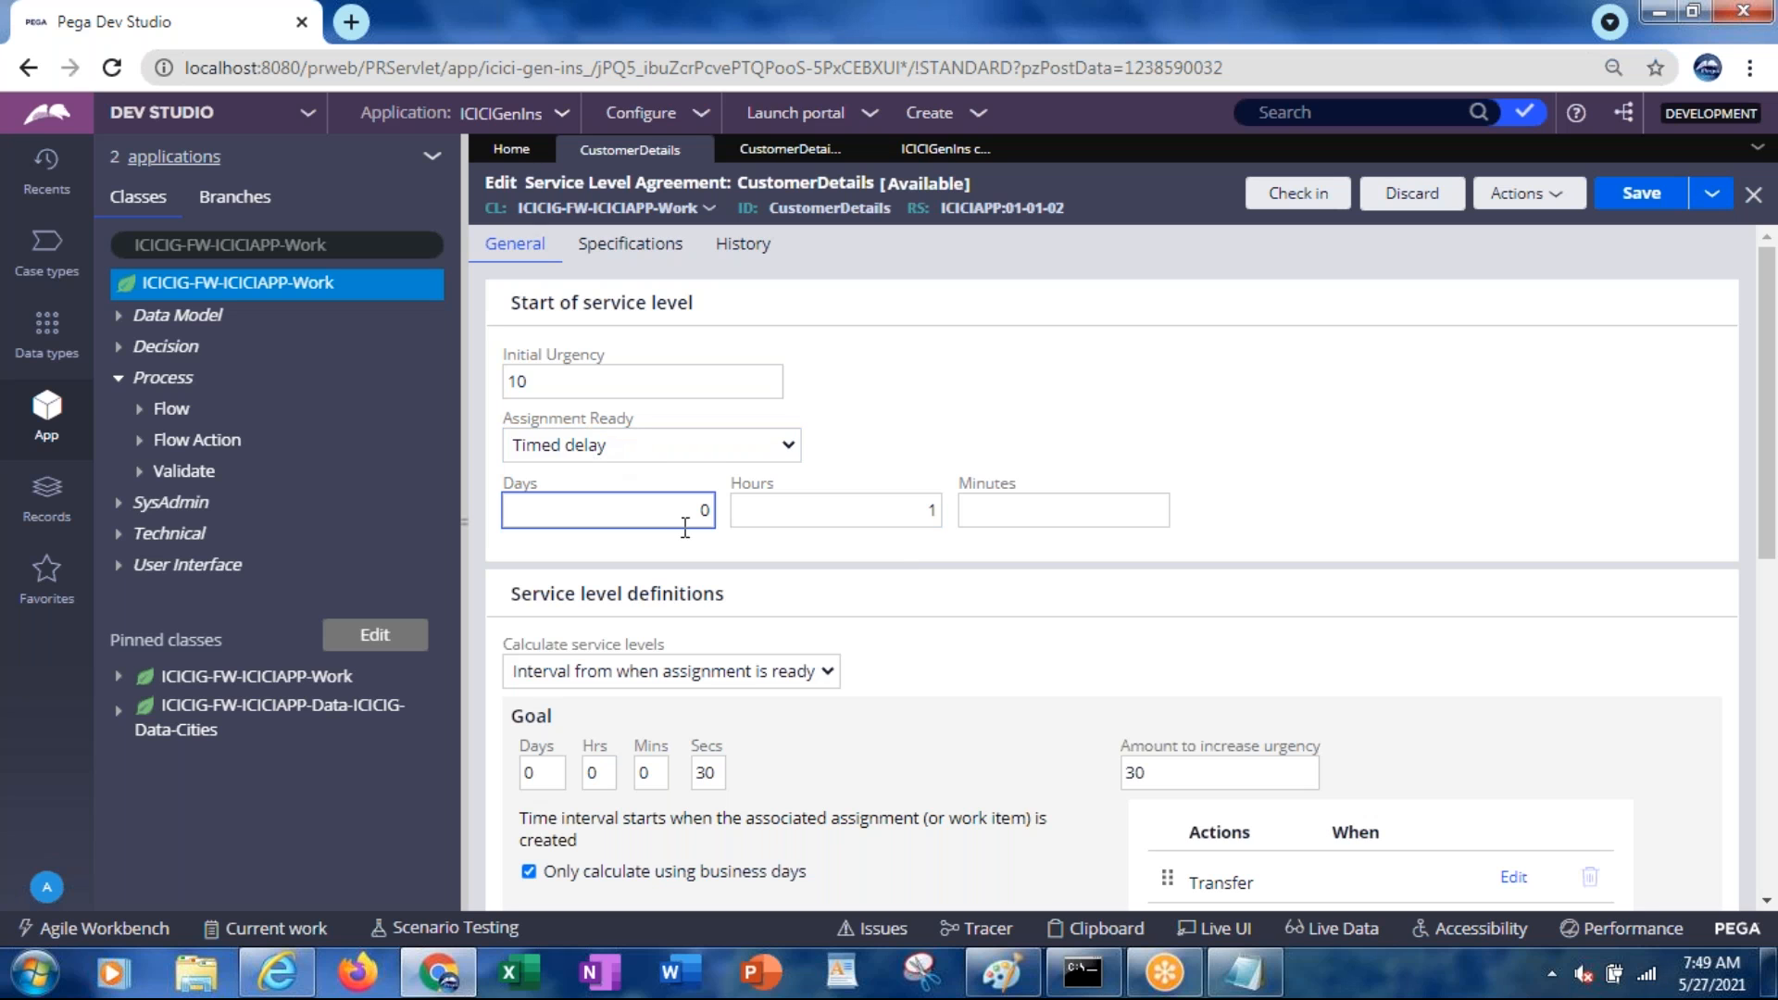
Switch the assignment-ready start from the timed delay to Immediately
{"action": "left_click", "coordinate": [750, 521]}
{"action": "left_click", "coordinate": [613, 453]}
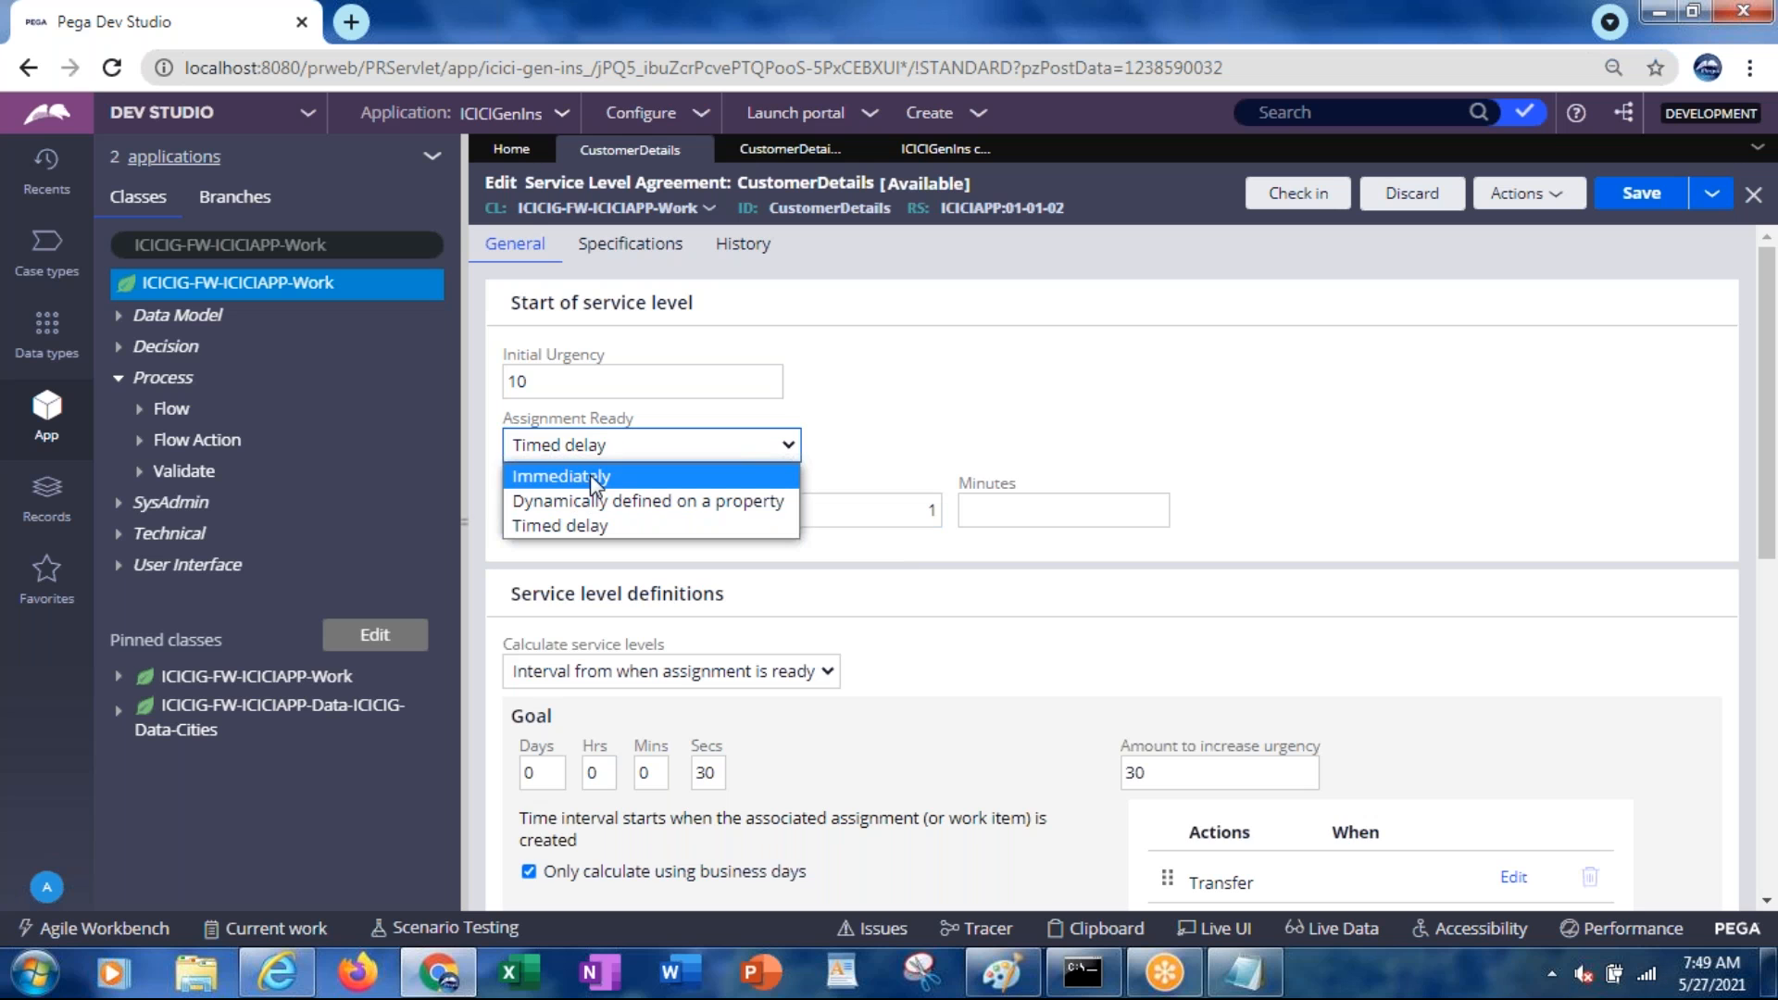
{"action": "left_click", "coordinate": [590, 476]}
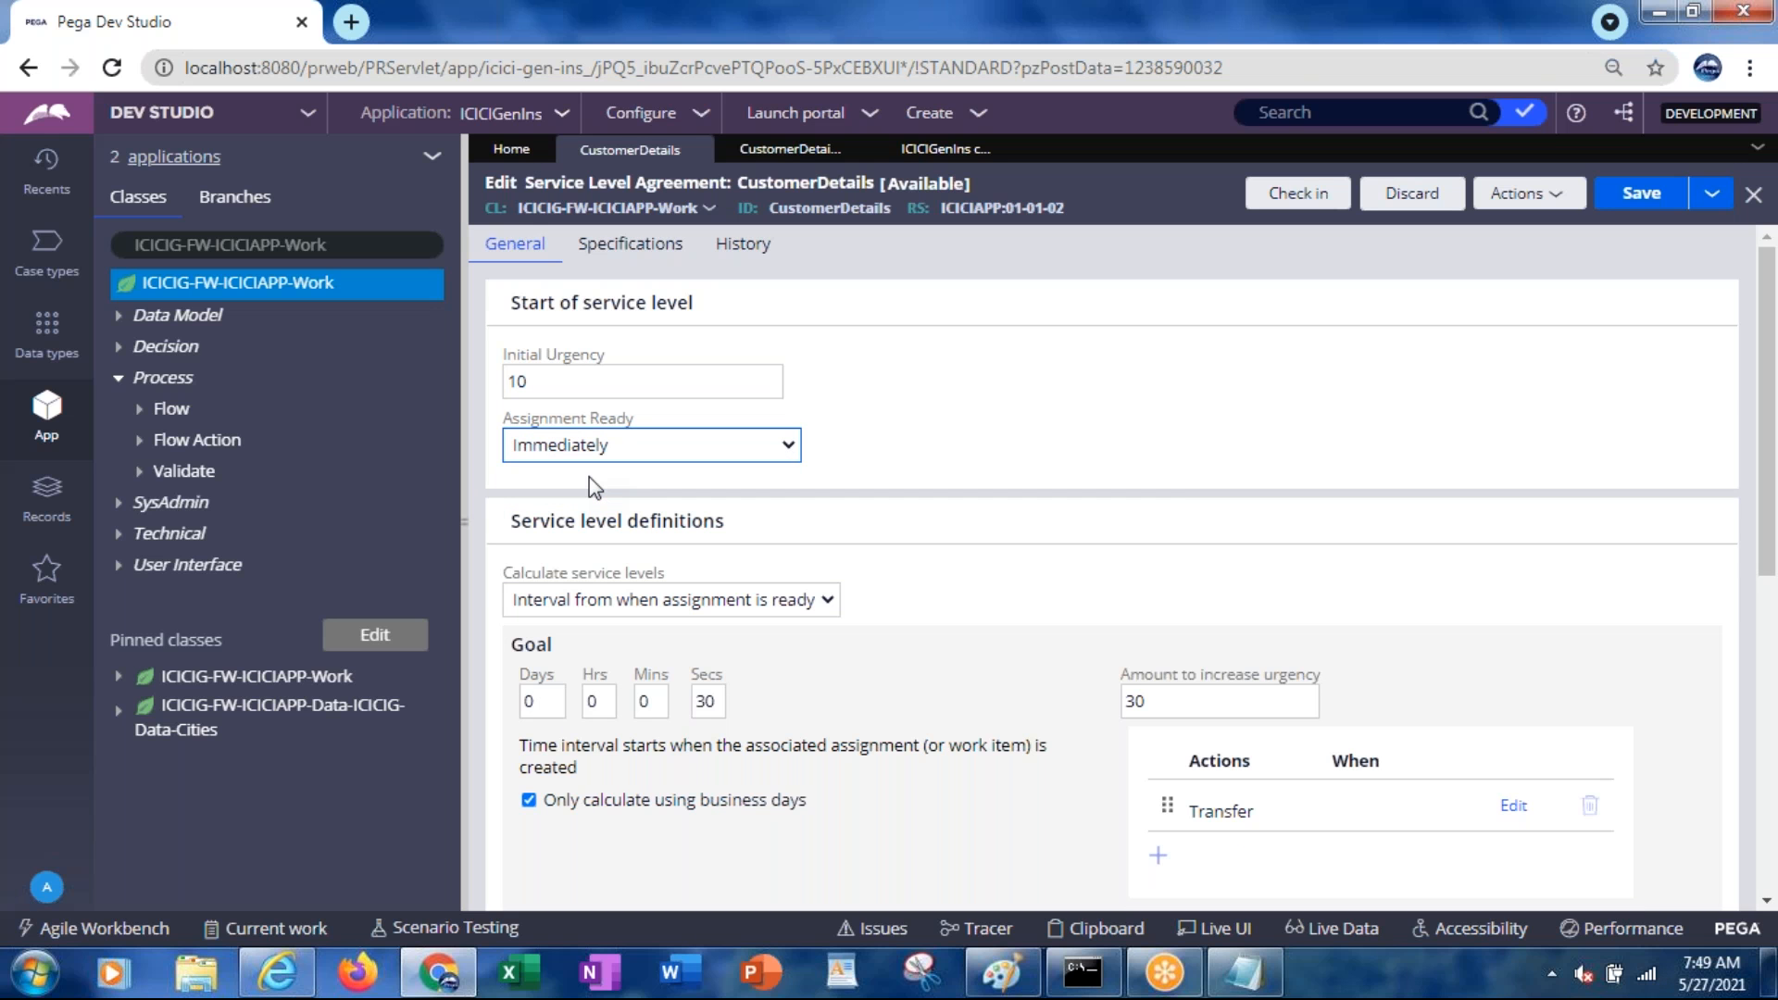
Change the assignment-ready start to Dynamically defined on a property
{"action": "key", "text": "alt+Tab"}
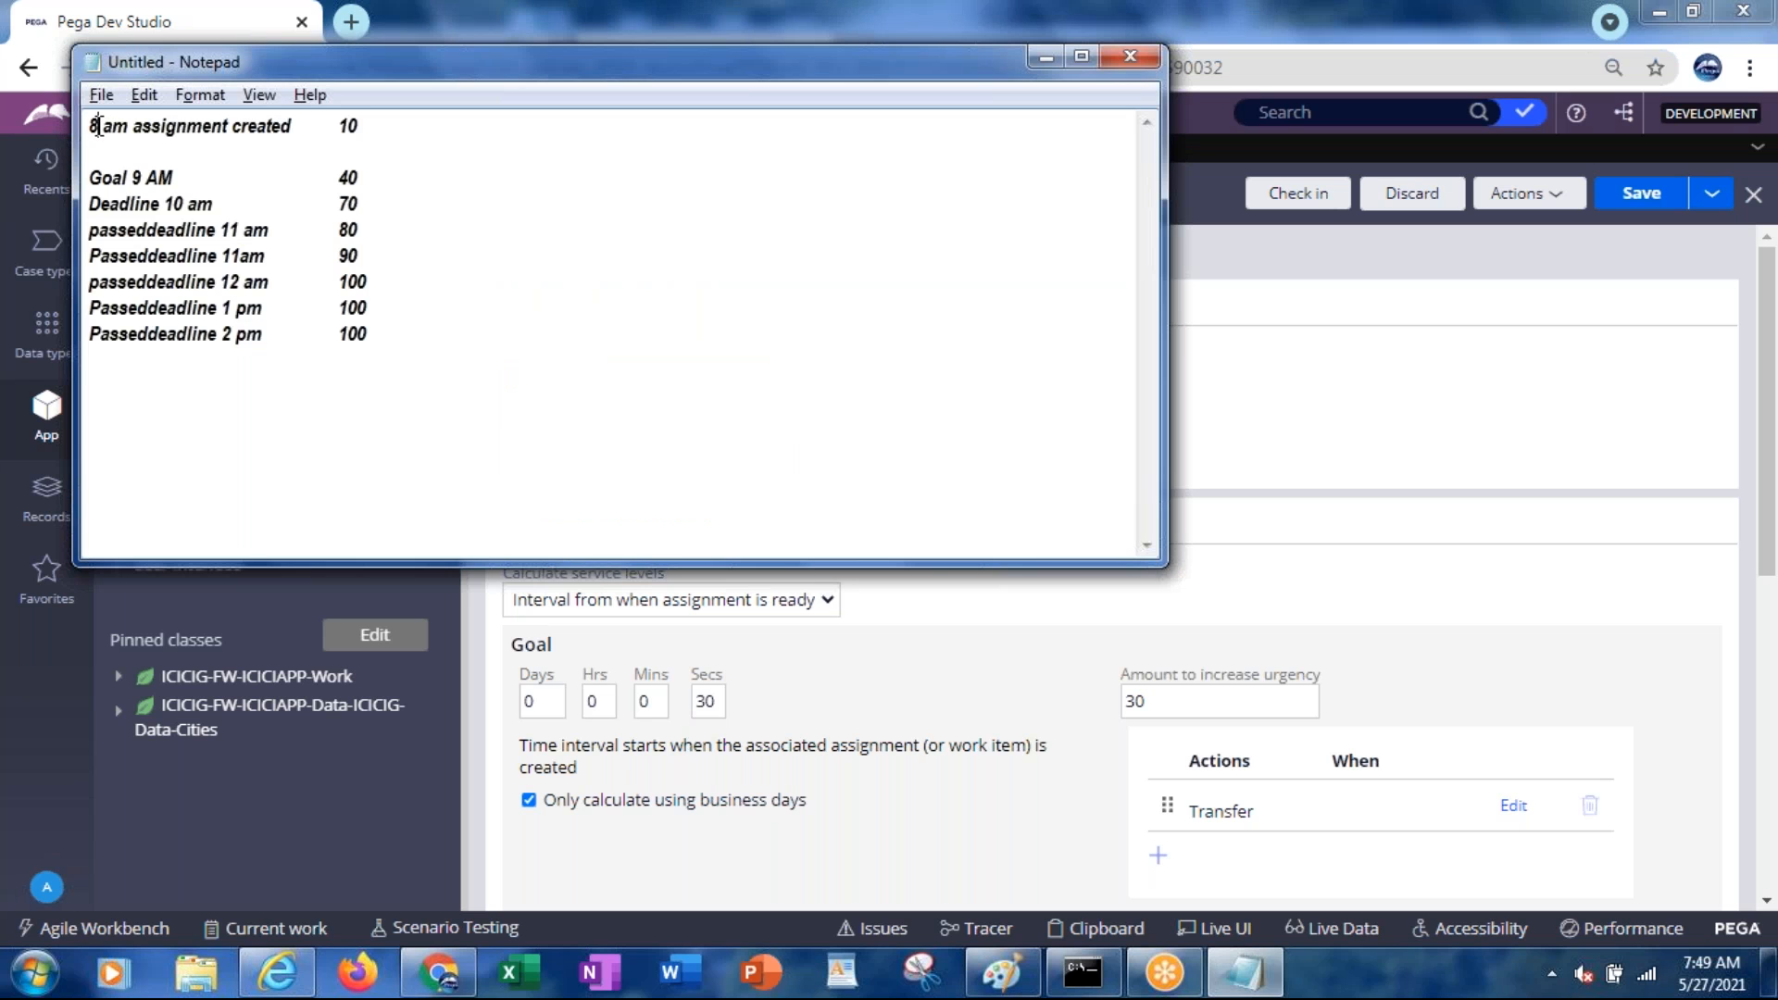
{"action": "key", "text": "alt+Tab"}
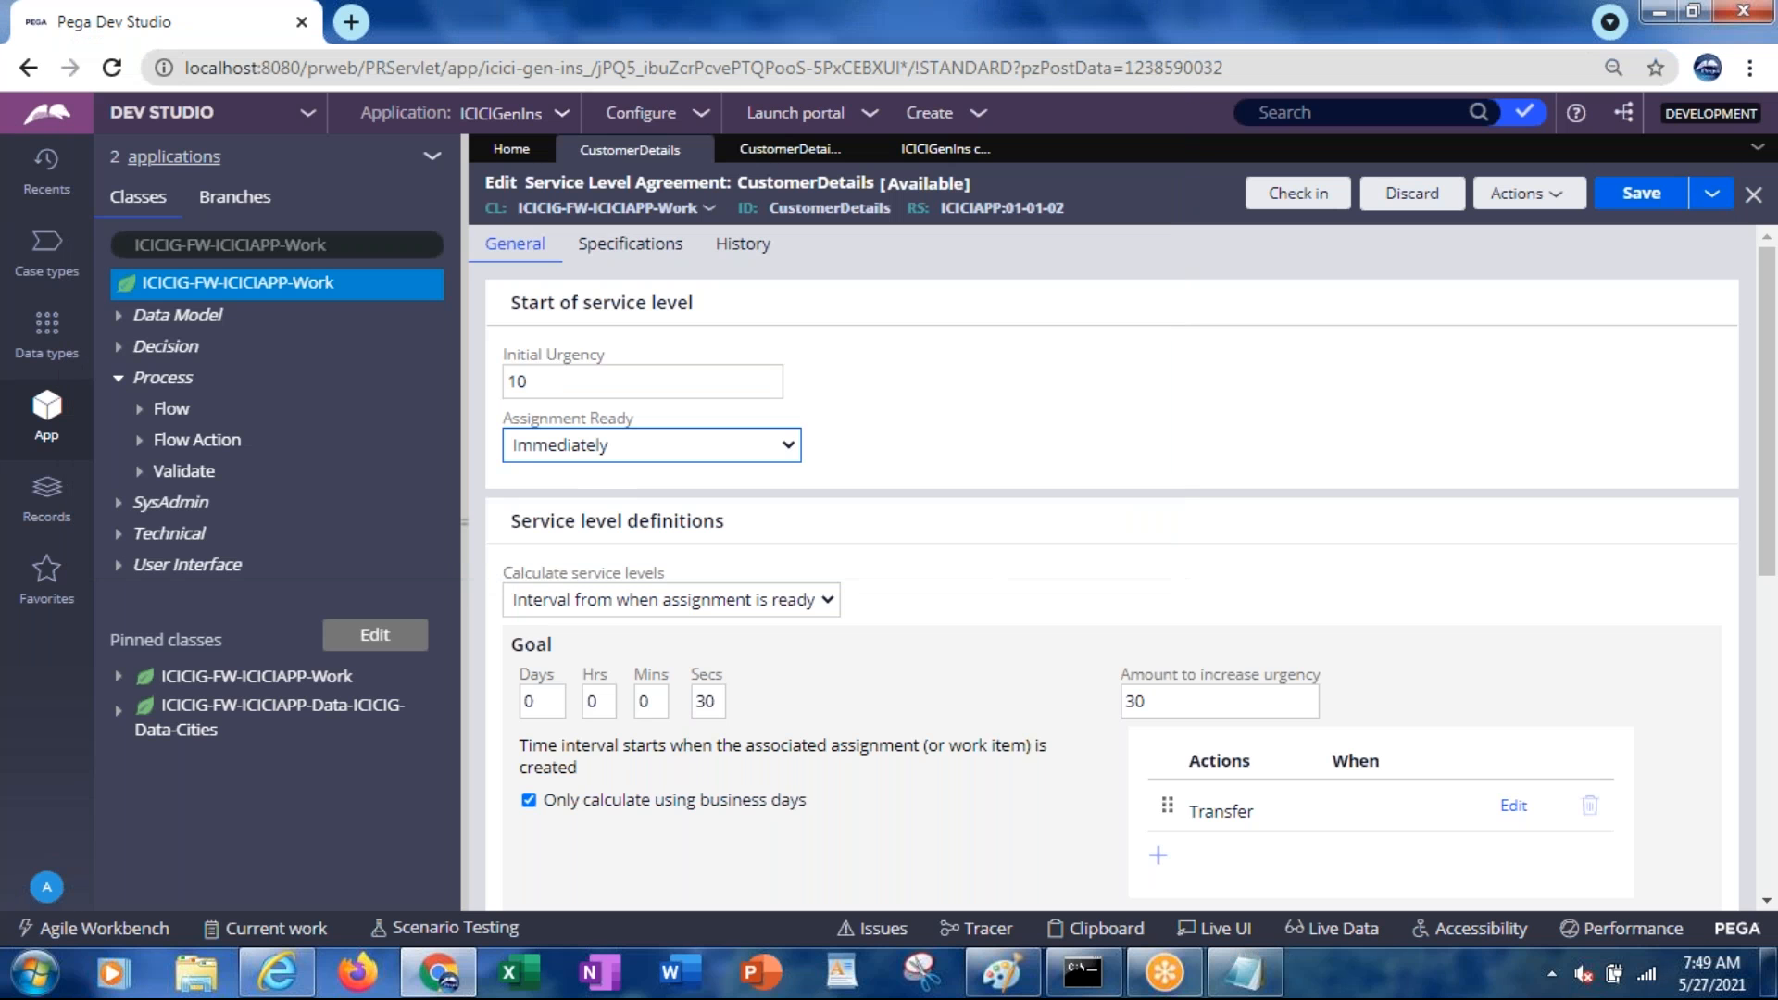
{"action": "left_click", "coordinate": [533, 447]}
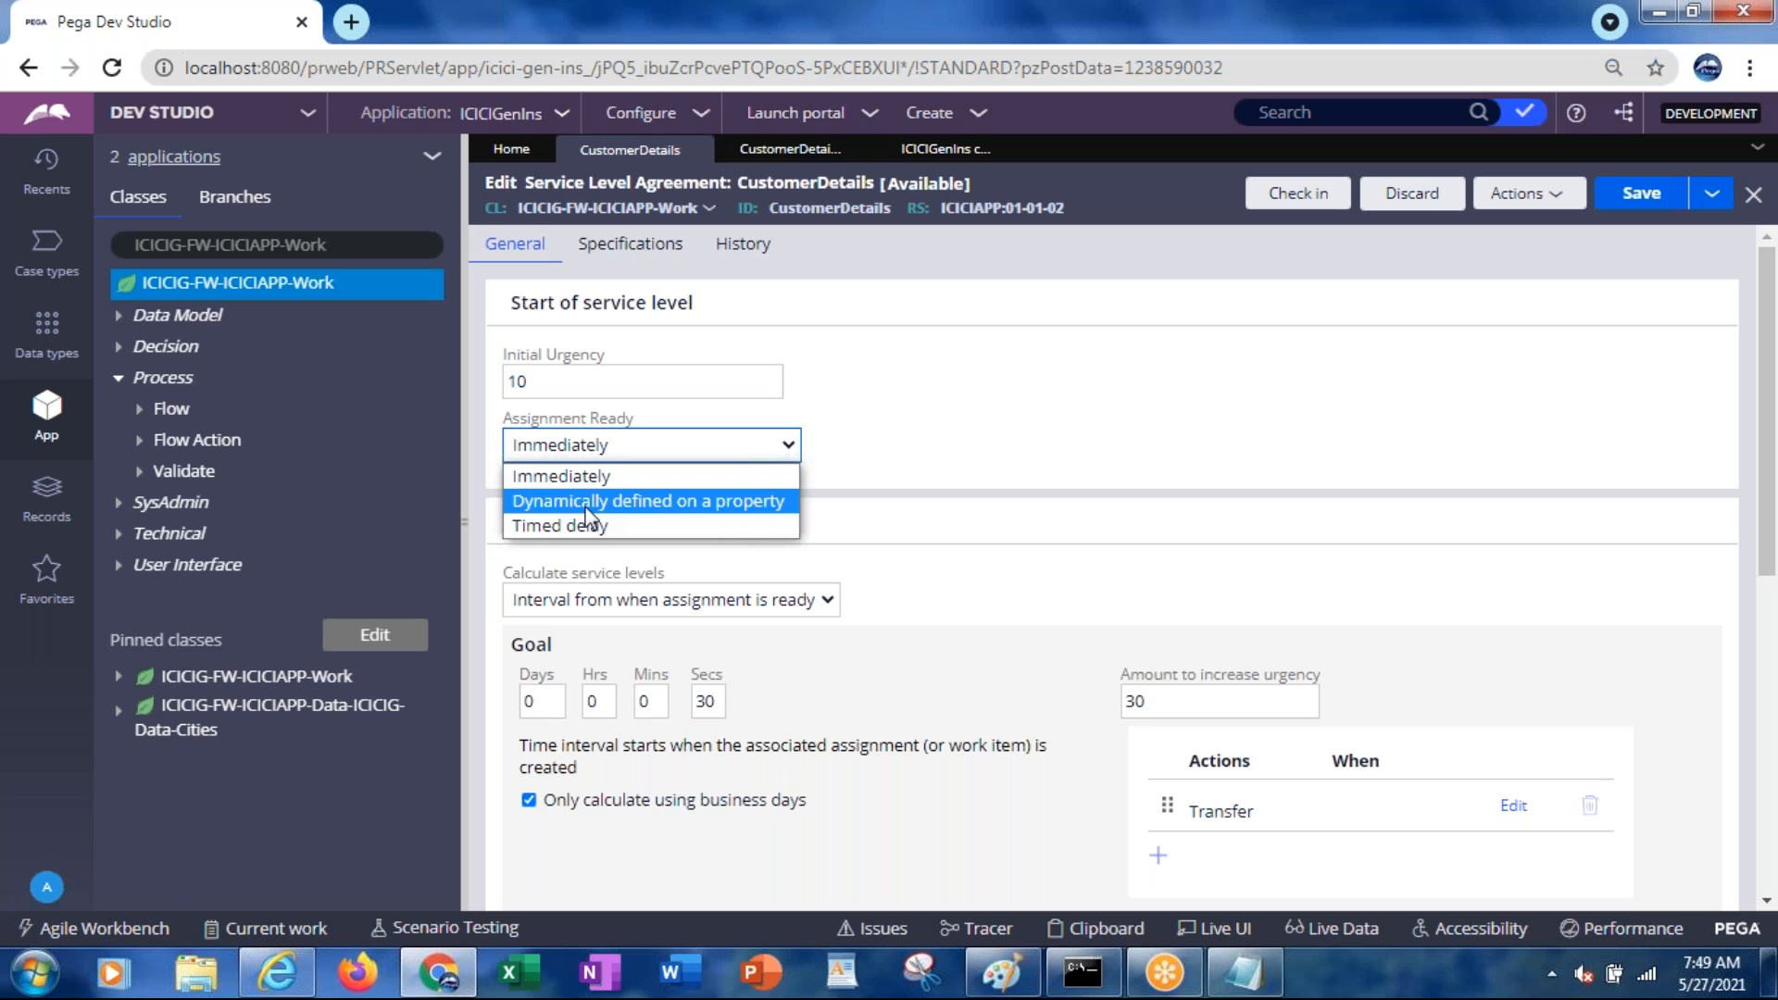
{"action": "key", "text": "Escape"}
{"action": "key", "text": "Down"}
{"action": "left_click", "coordinate": [551, 512]}
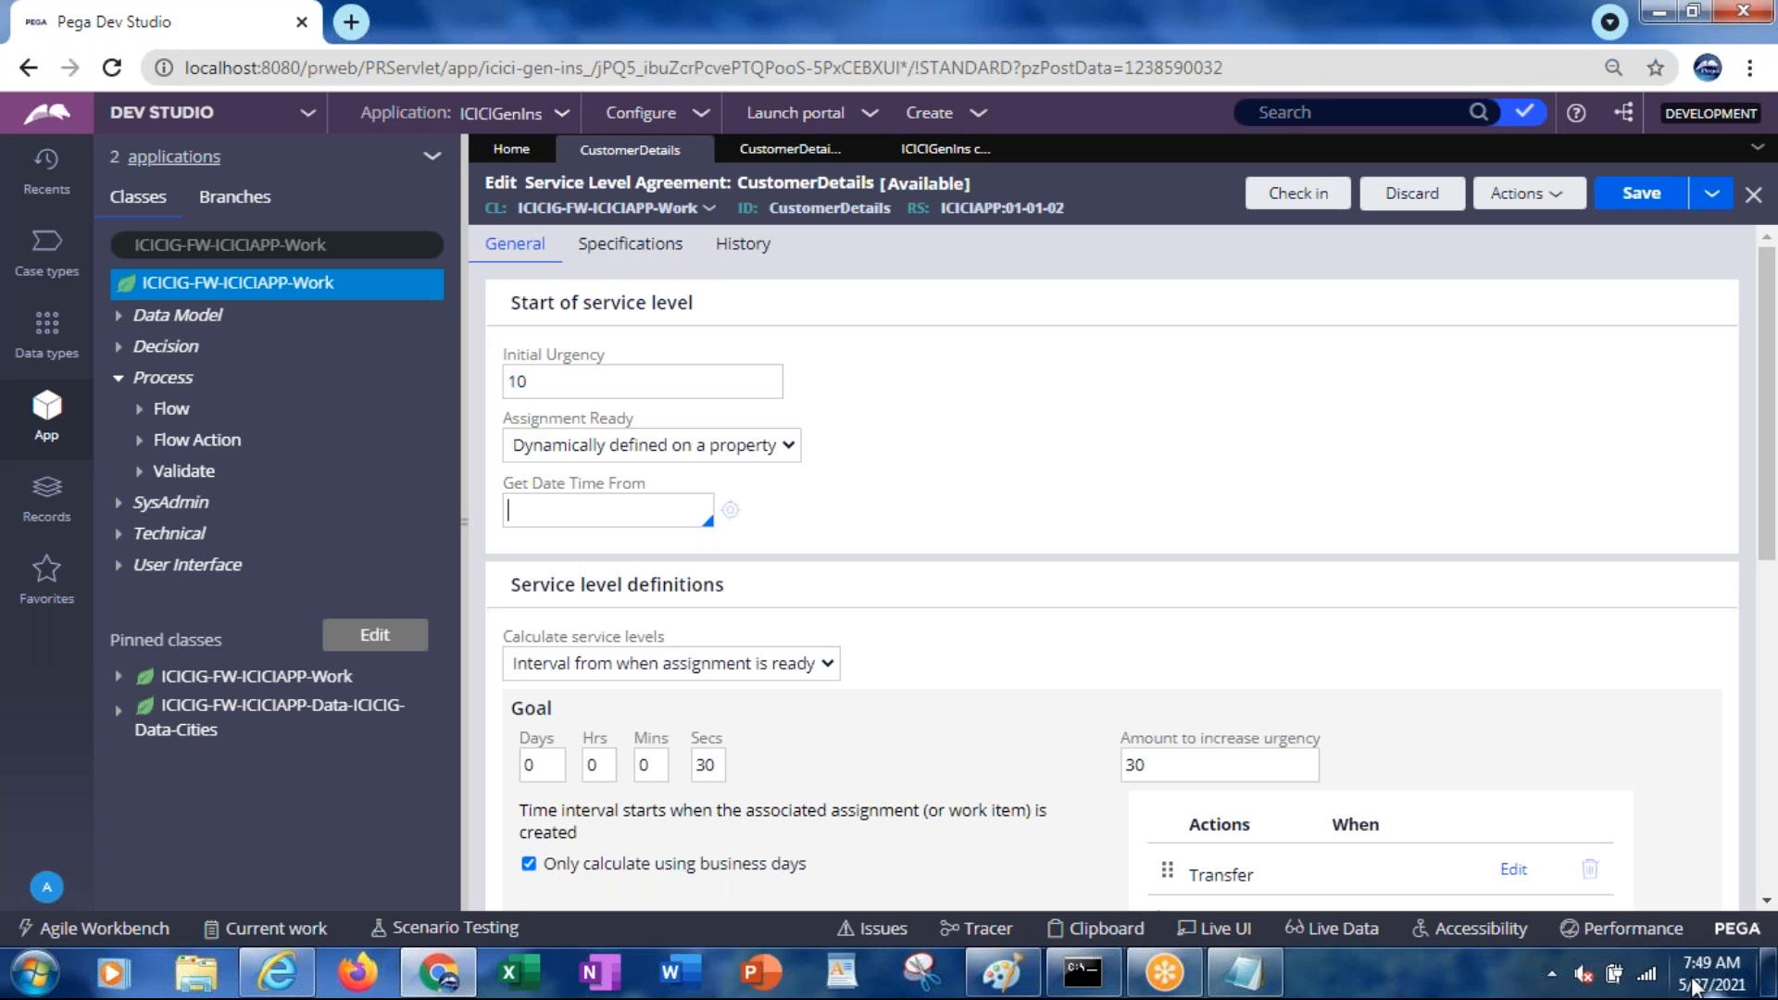
Browse the Get Date Time From property list, including pxCreateDateTime, without choosing one
{"action": "mouse_move", "coordinate": [1694, 987]}
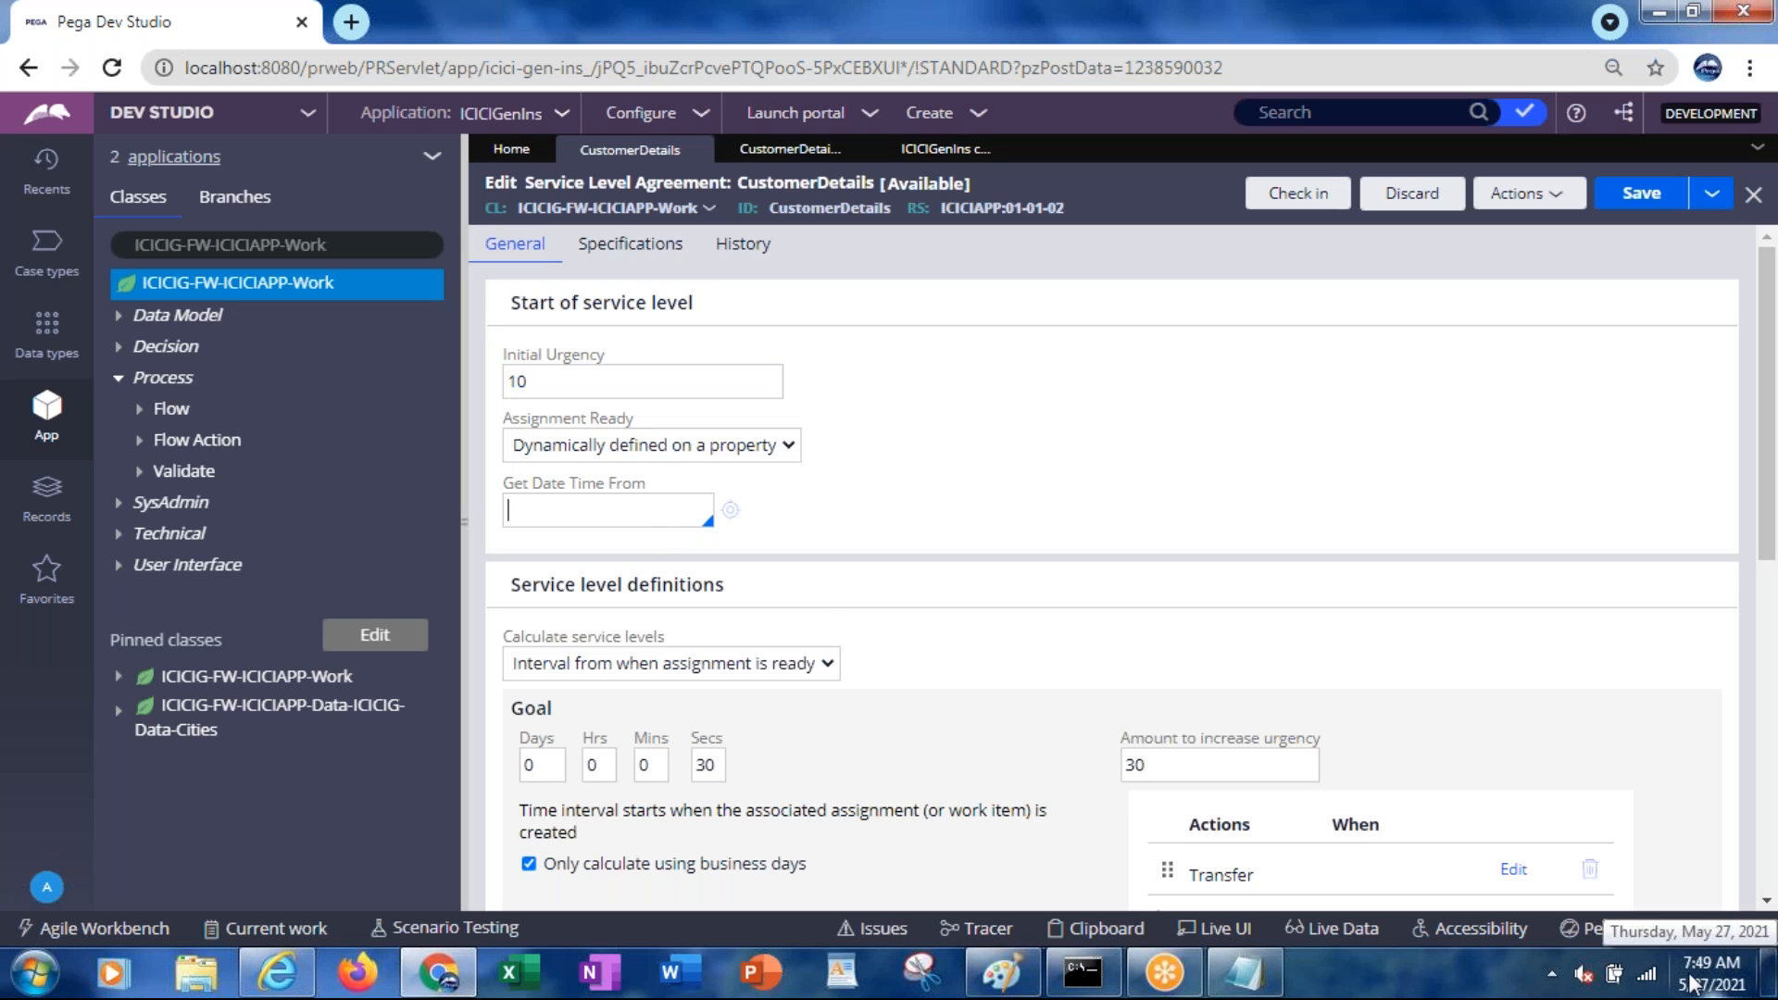
{"action": "left_click", "coordinate": [603, 505]}
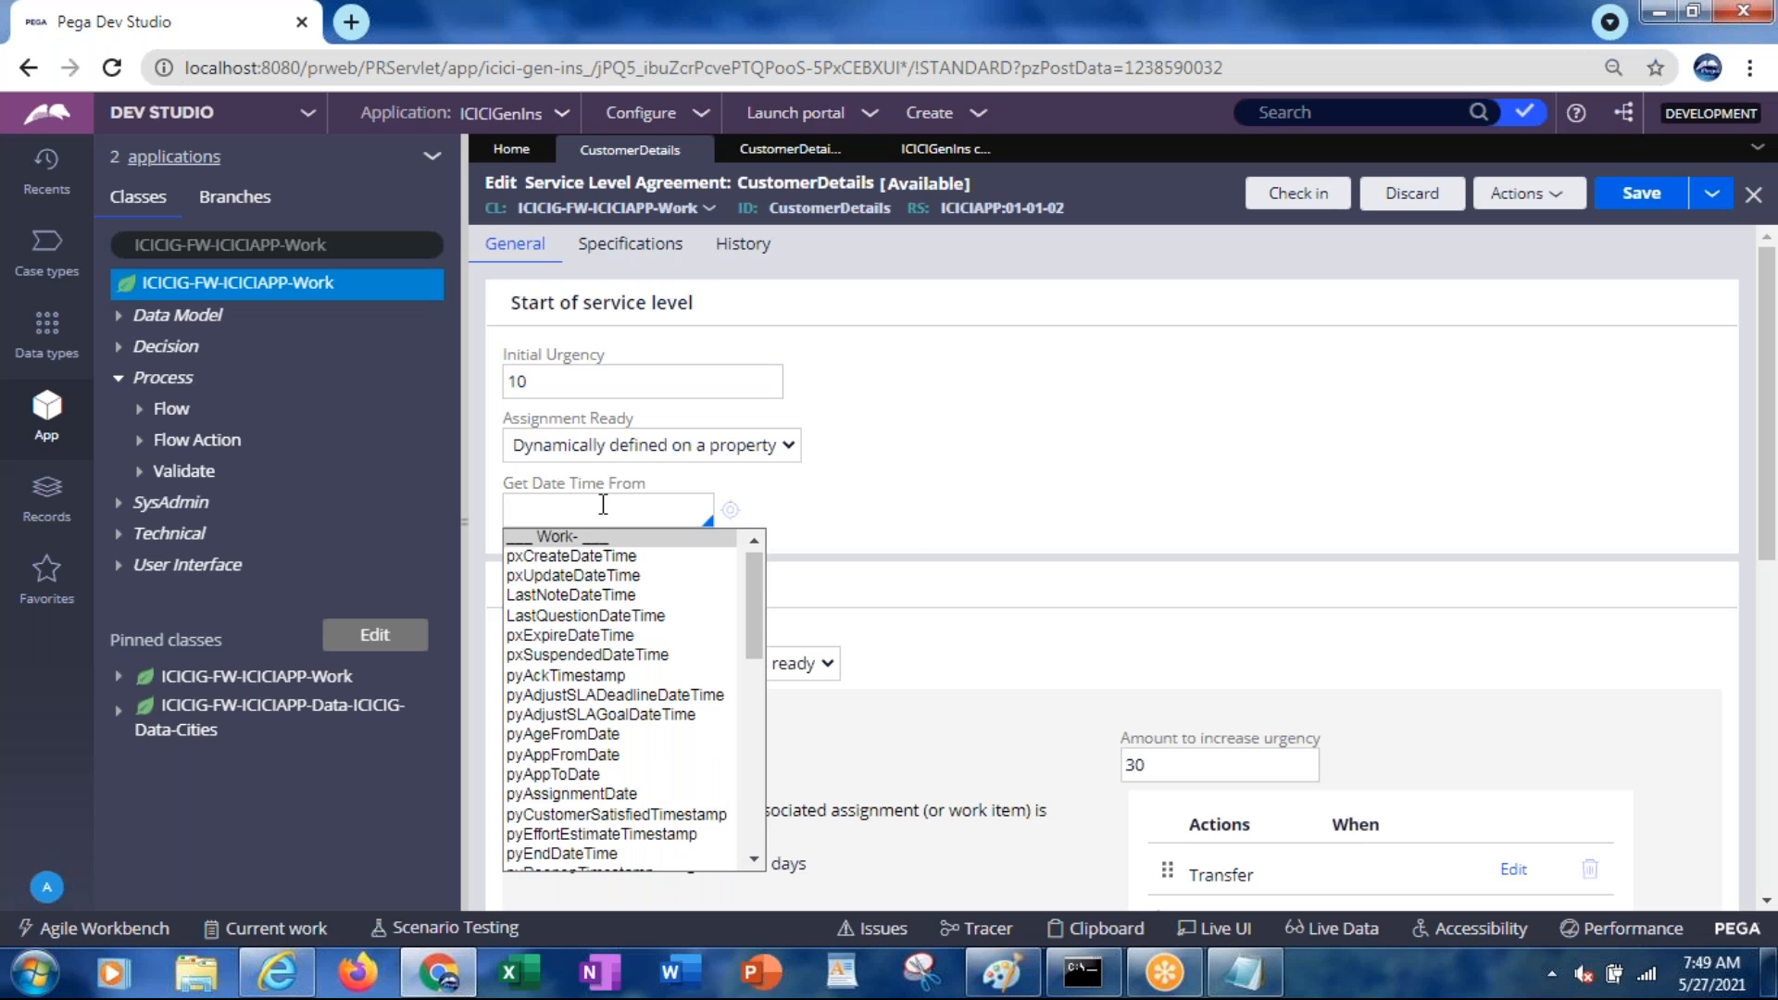
{"action": "key", "text": "Down"}
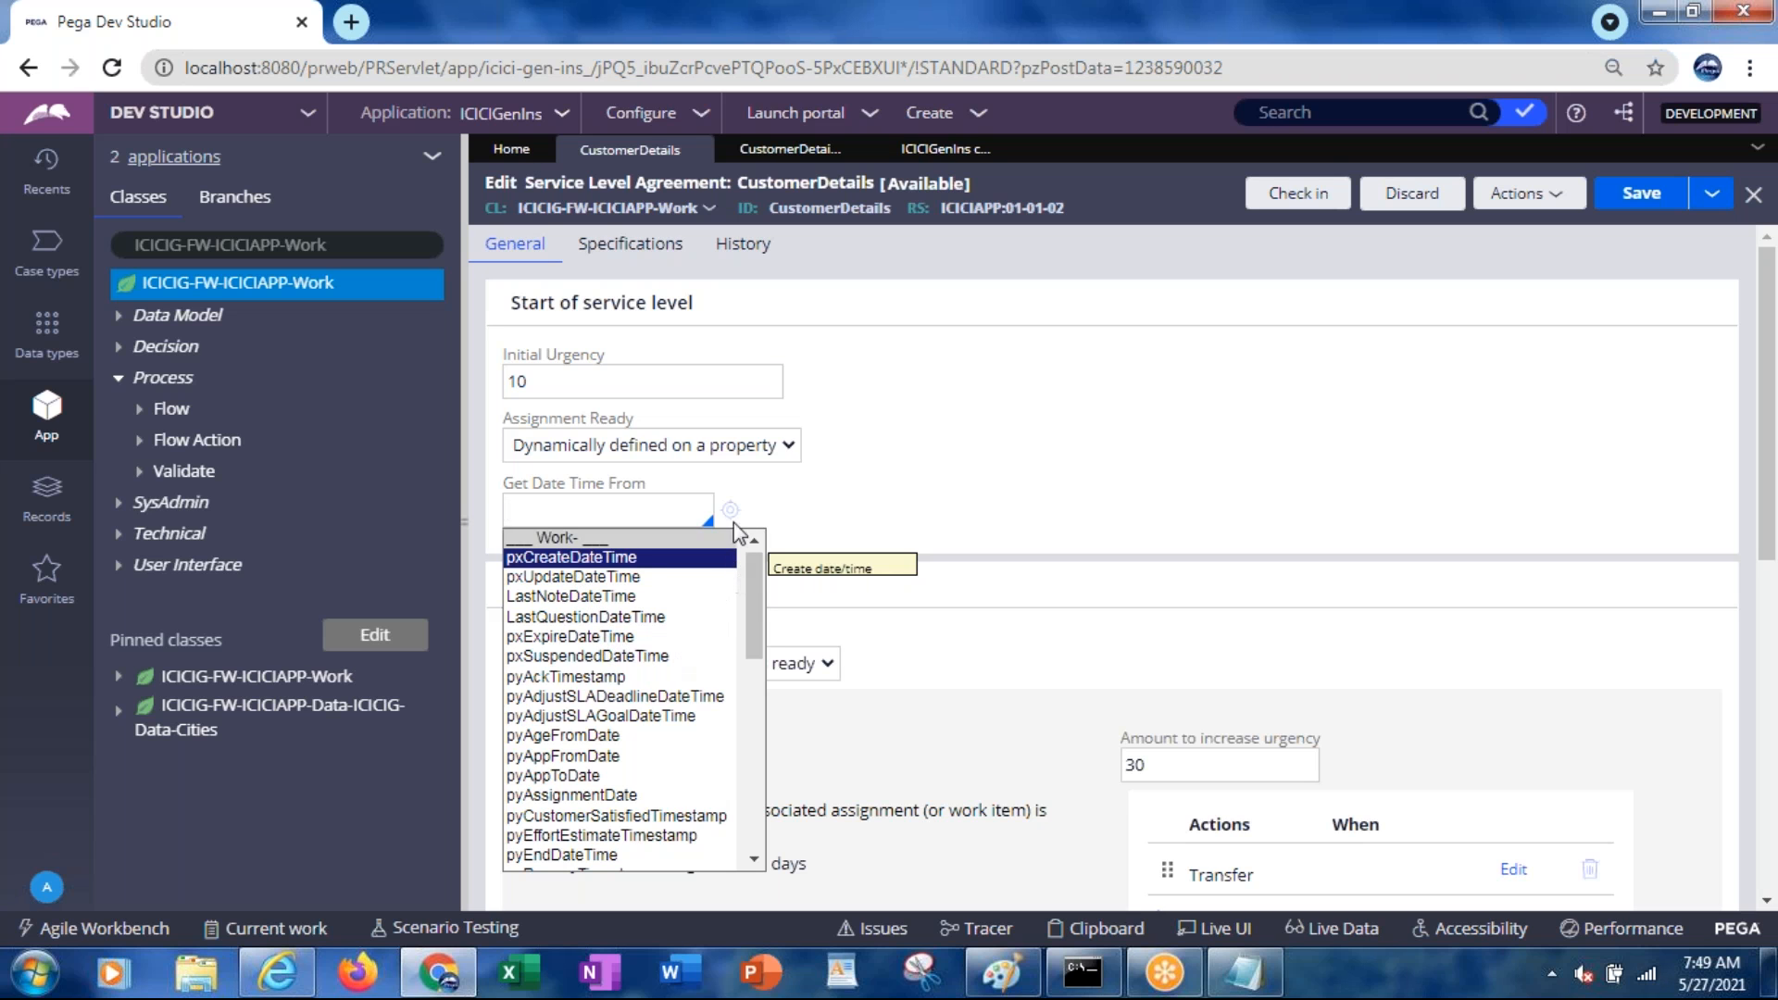
{"action": "left_click", "coordinate": [804, 501]}
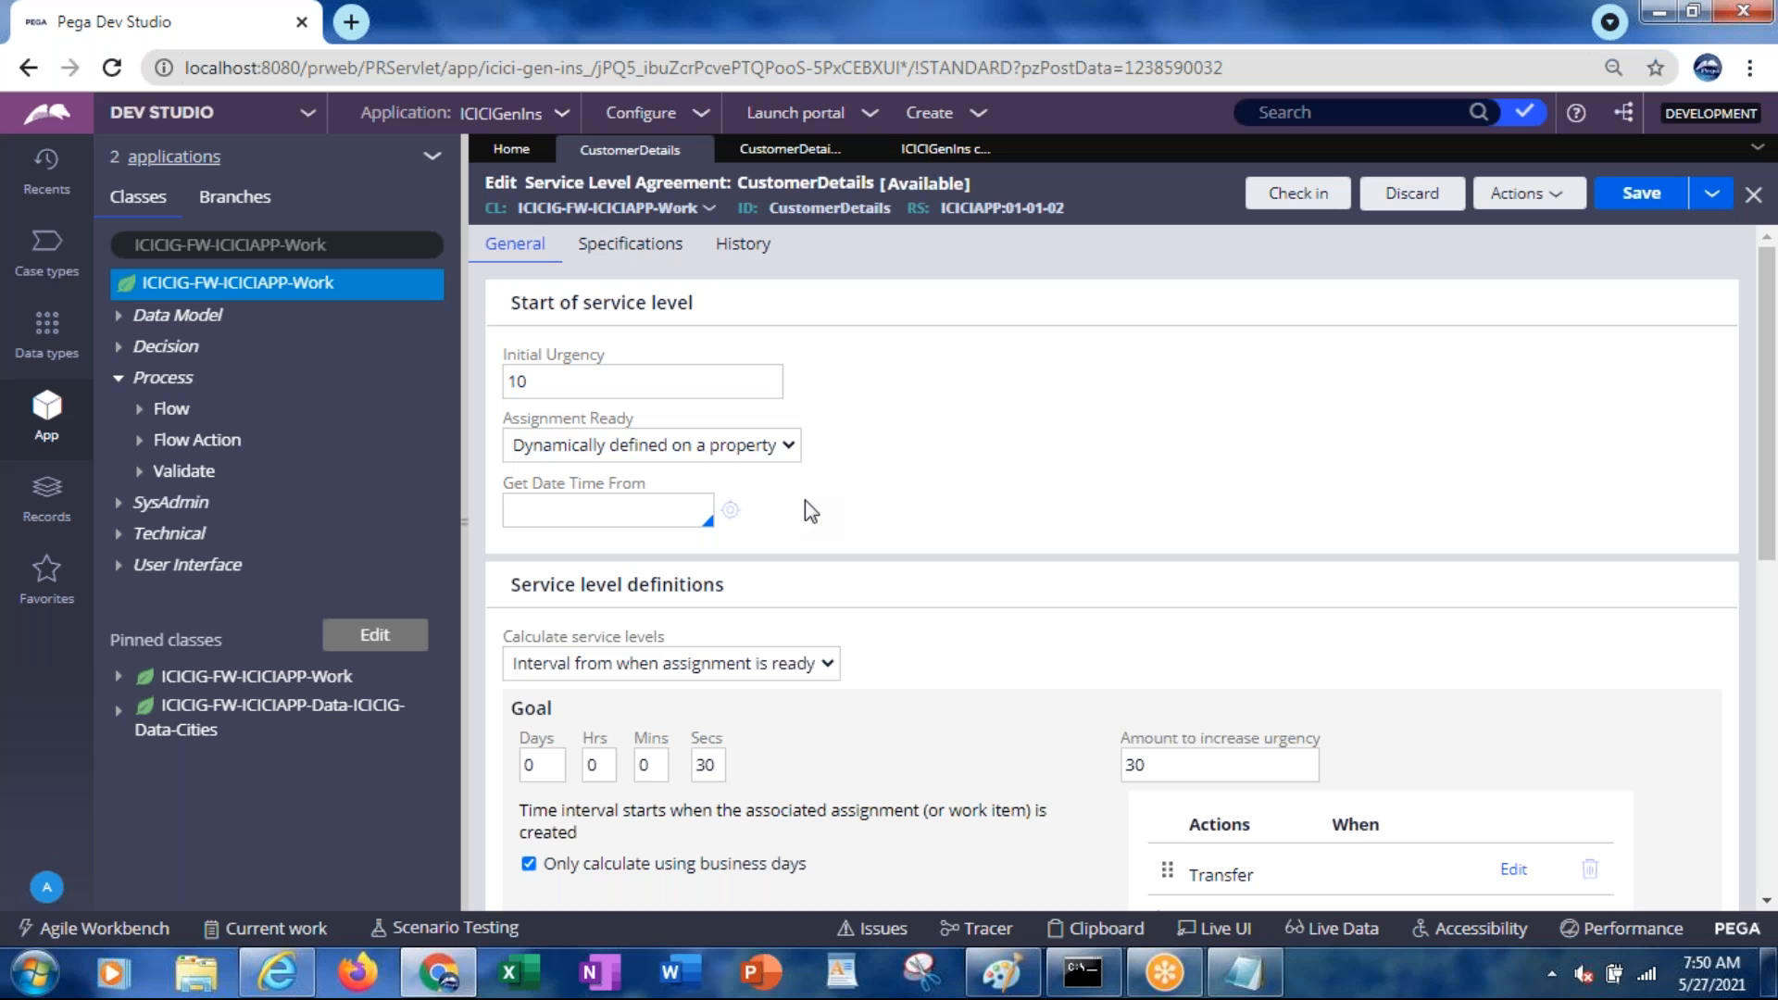
Set Assignment Ready back to Immediately and save the SLA
{"action": "left_click", "coordinate": [661, 448]}
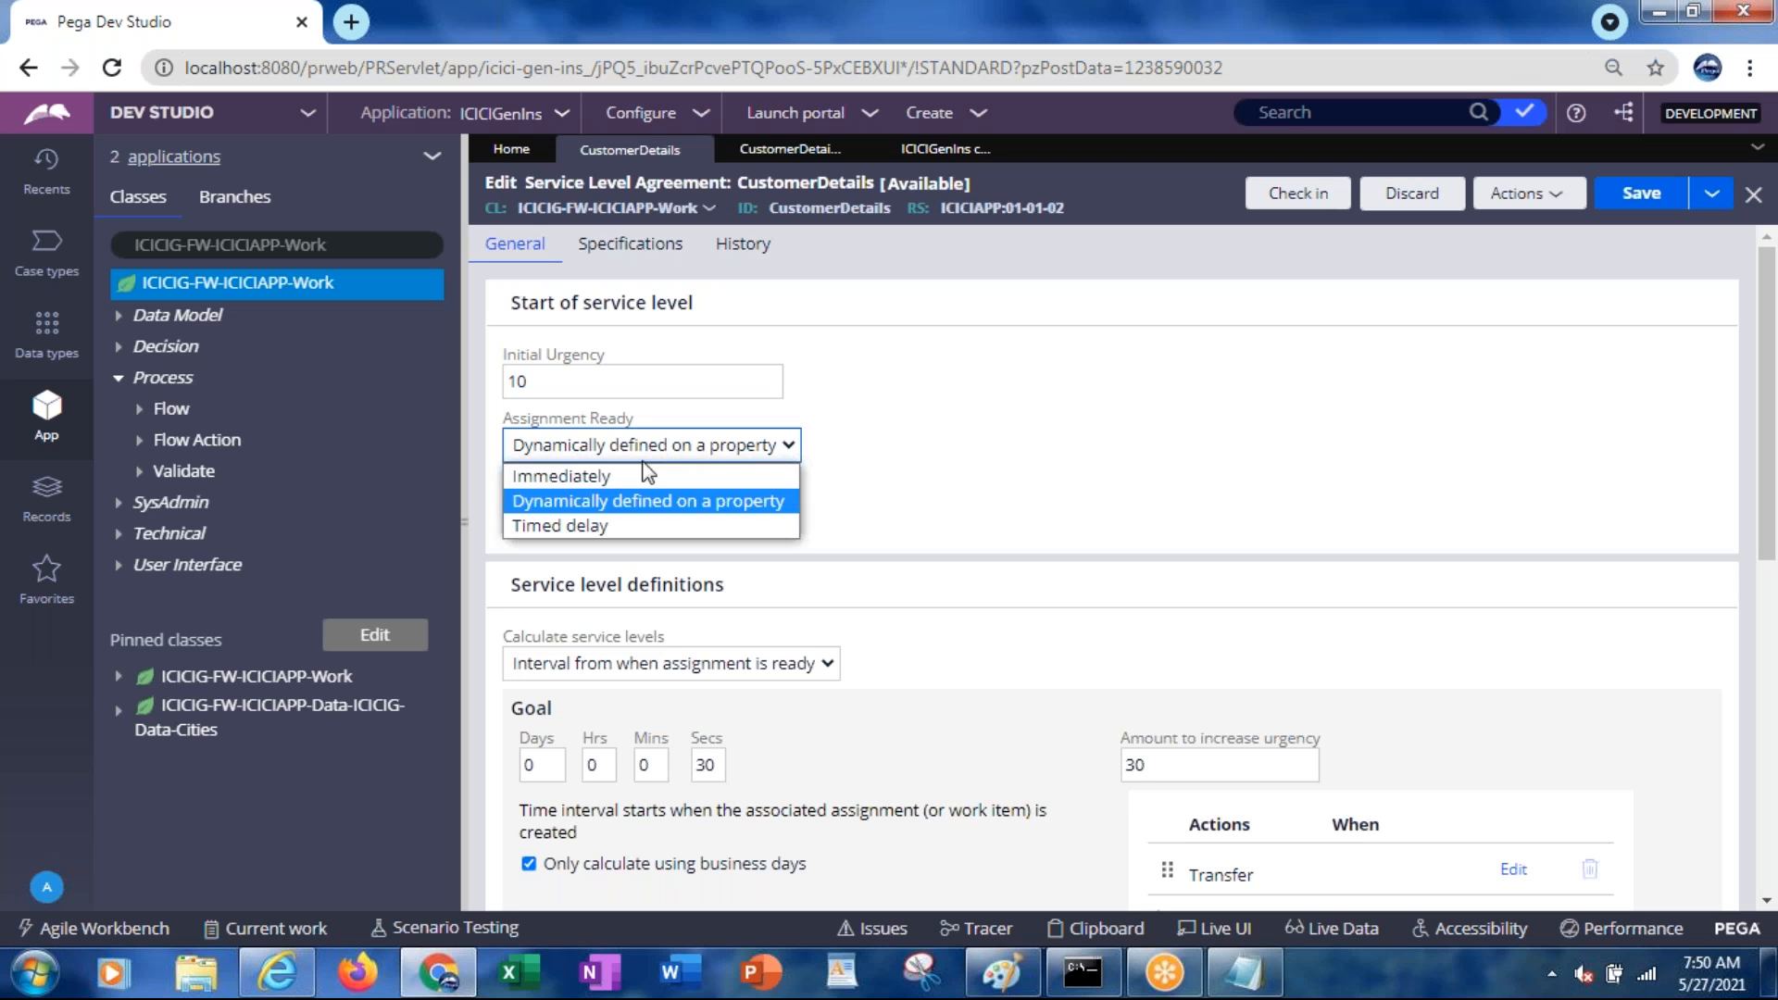
{"action": "left_click", "coordinate": [618, 470]}
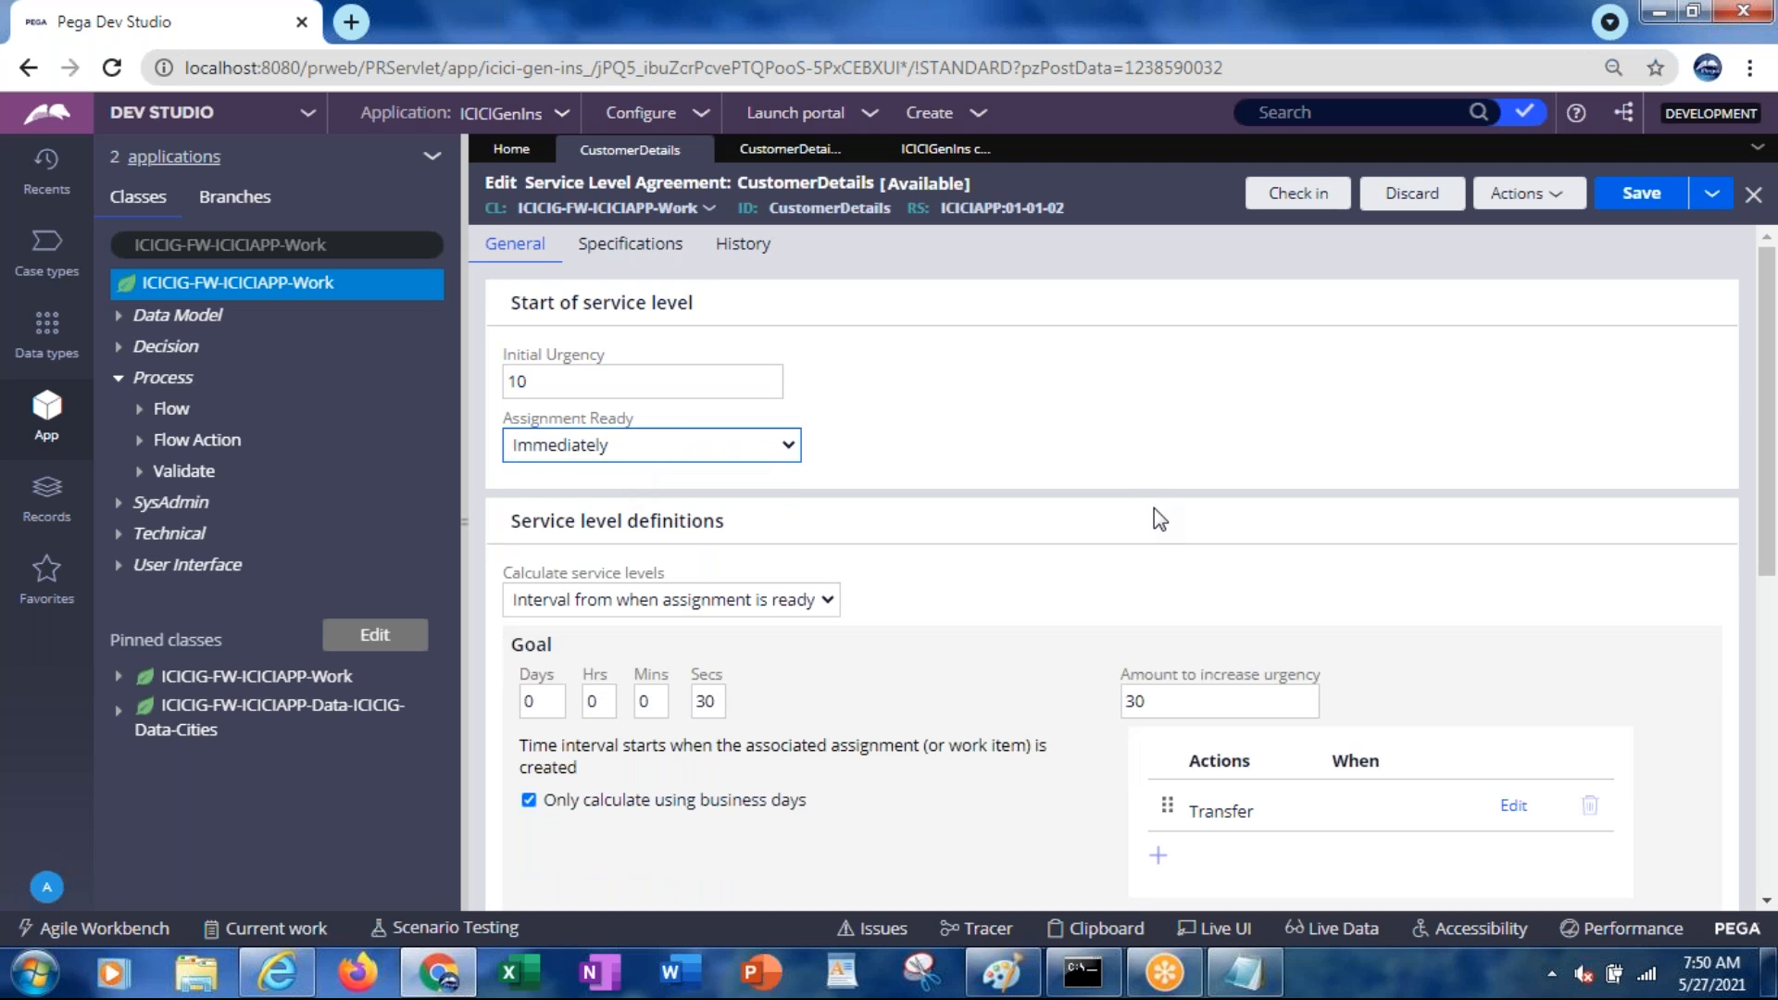
{"action": "left_click", "coordinate": [1637, 198]}
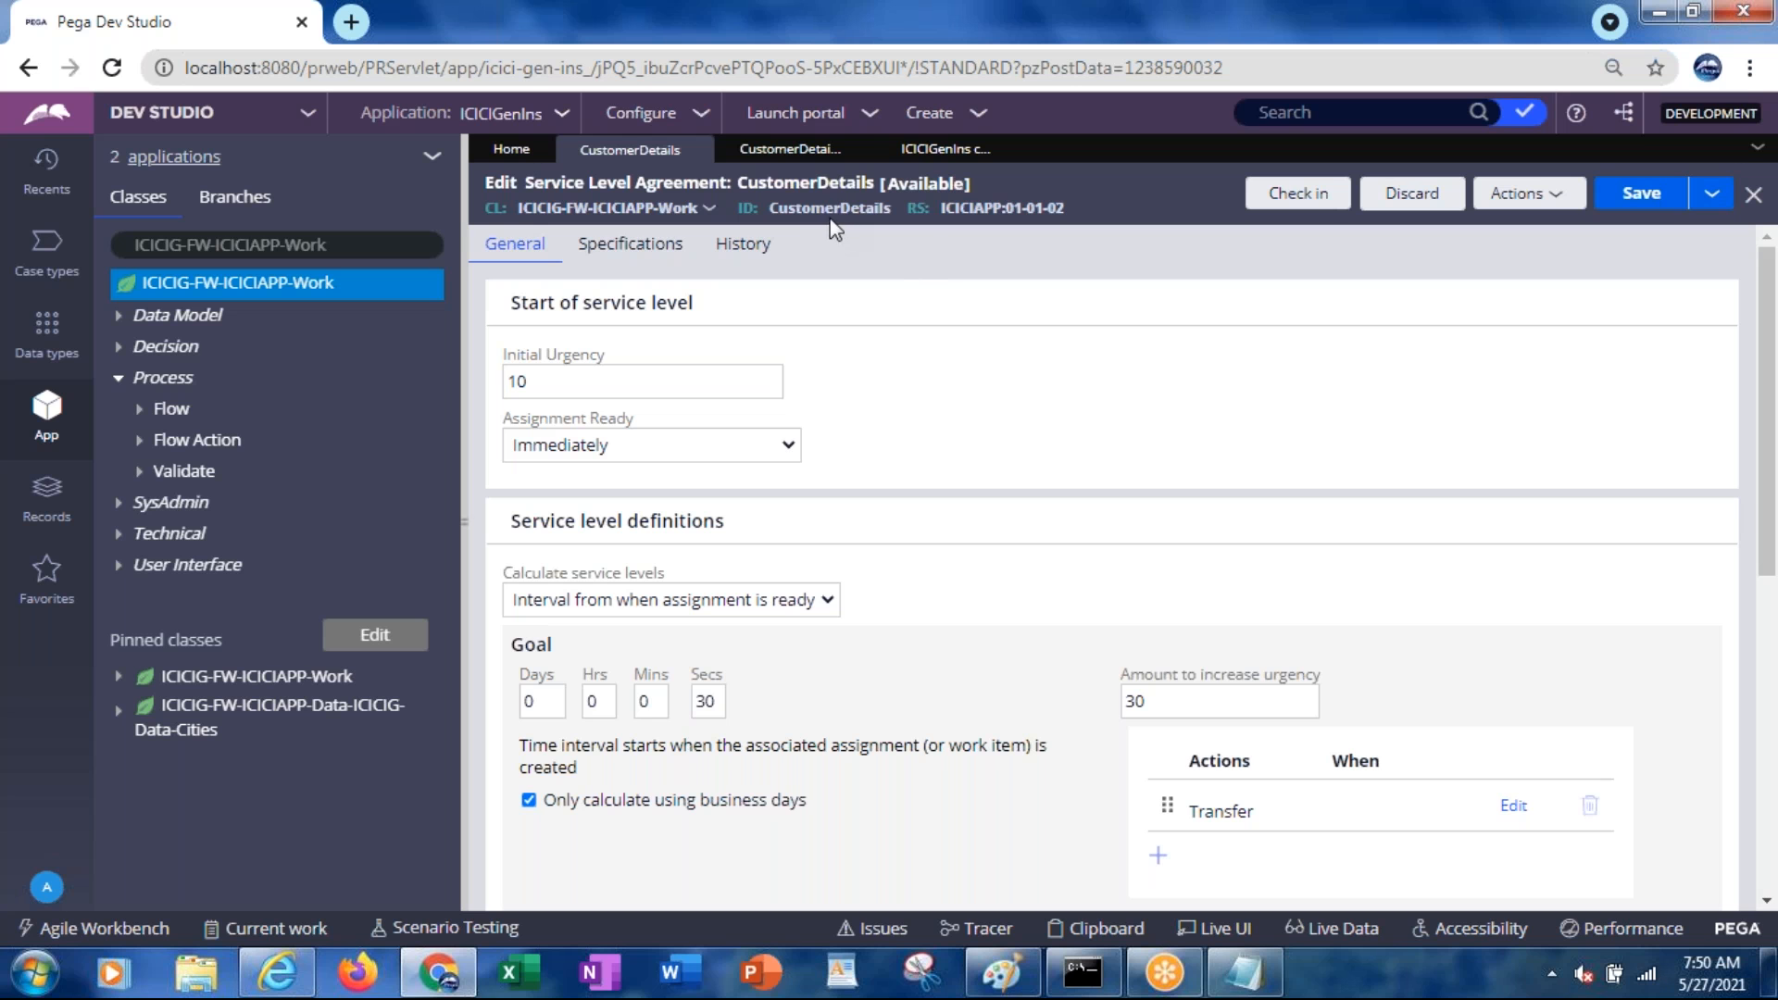
{"action": "left_click", "coordinate": [794, 161]}
Give the CustomerDetails assignment the CustomerDetails service level, submit, and save CustomerDetailsFlow
{"action": "left_click", "coordinate": [827, 443]}
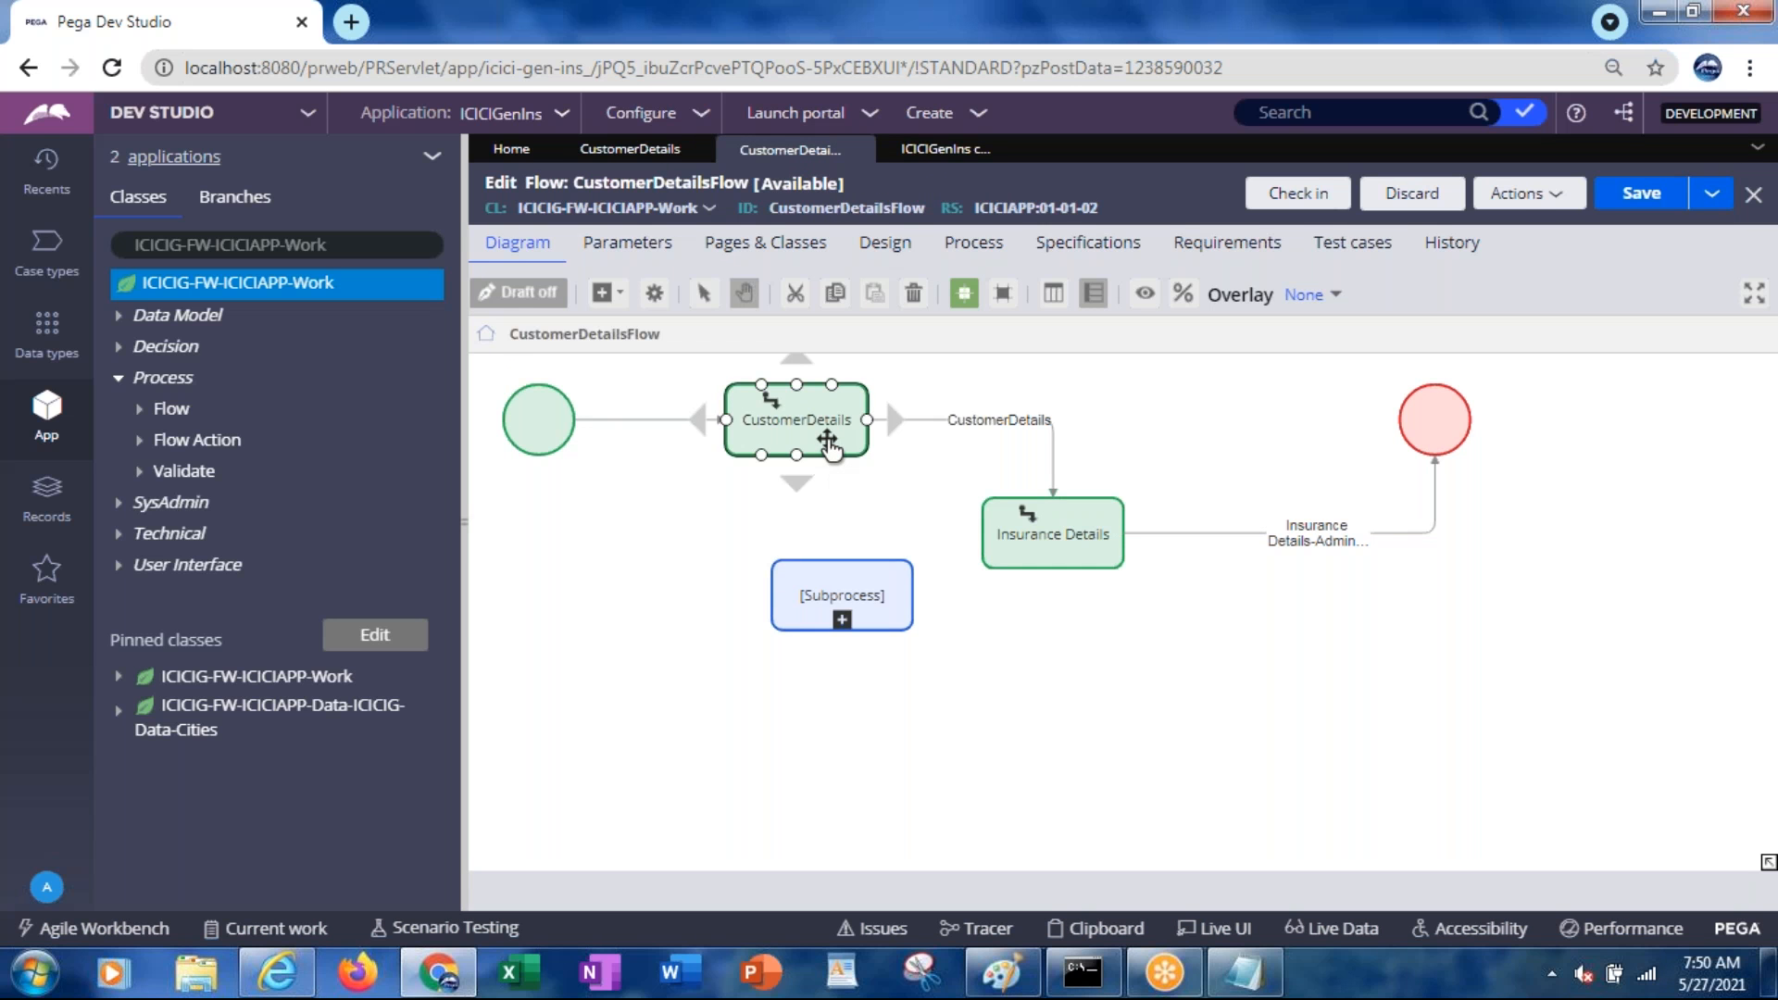
{"action": "double_click", "coordinate": [828, 445]}
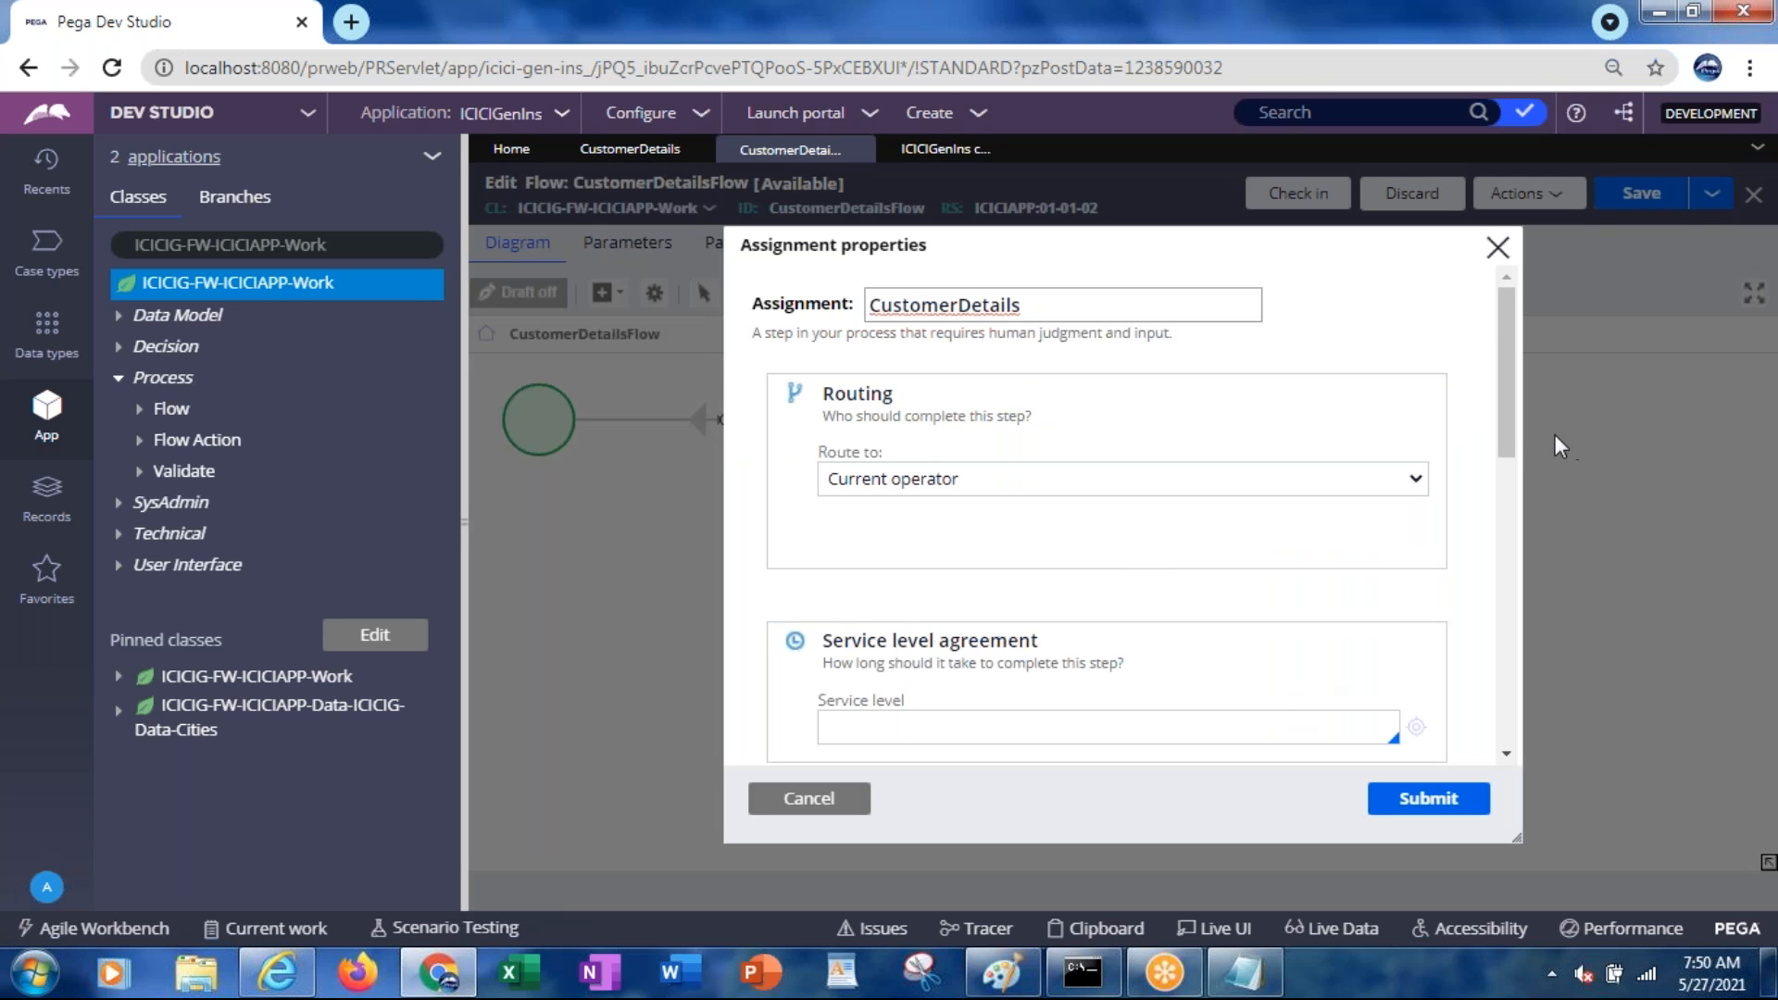
{"action": "left_click_drag", "start_coordinate": [1512, 432], "coordinate": [1520, 482]}
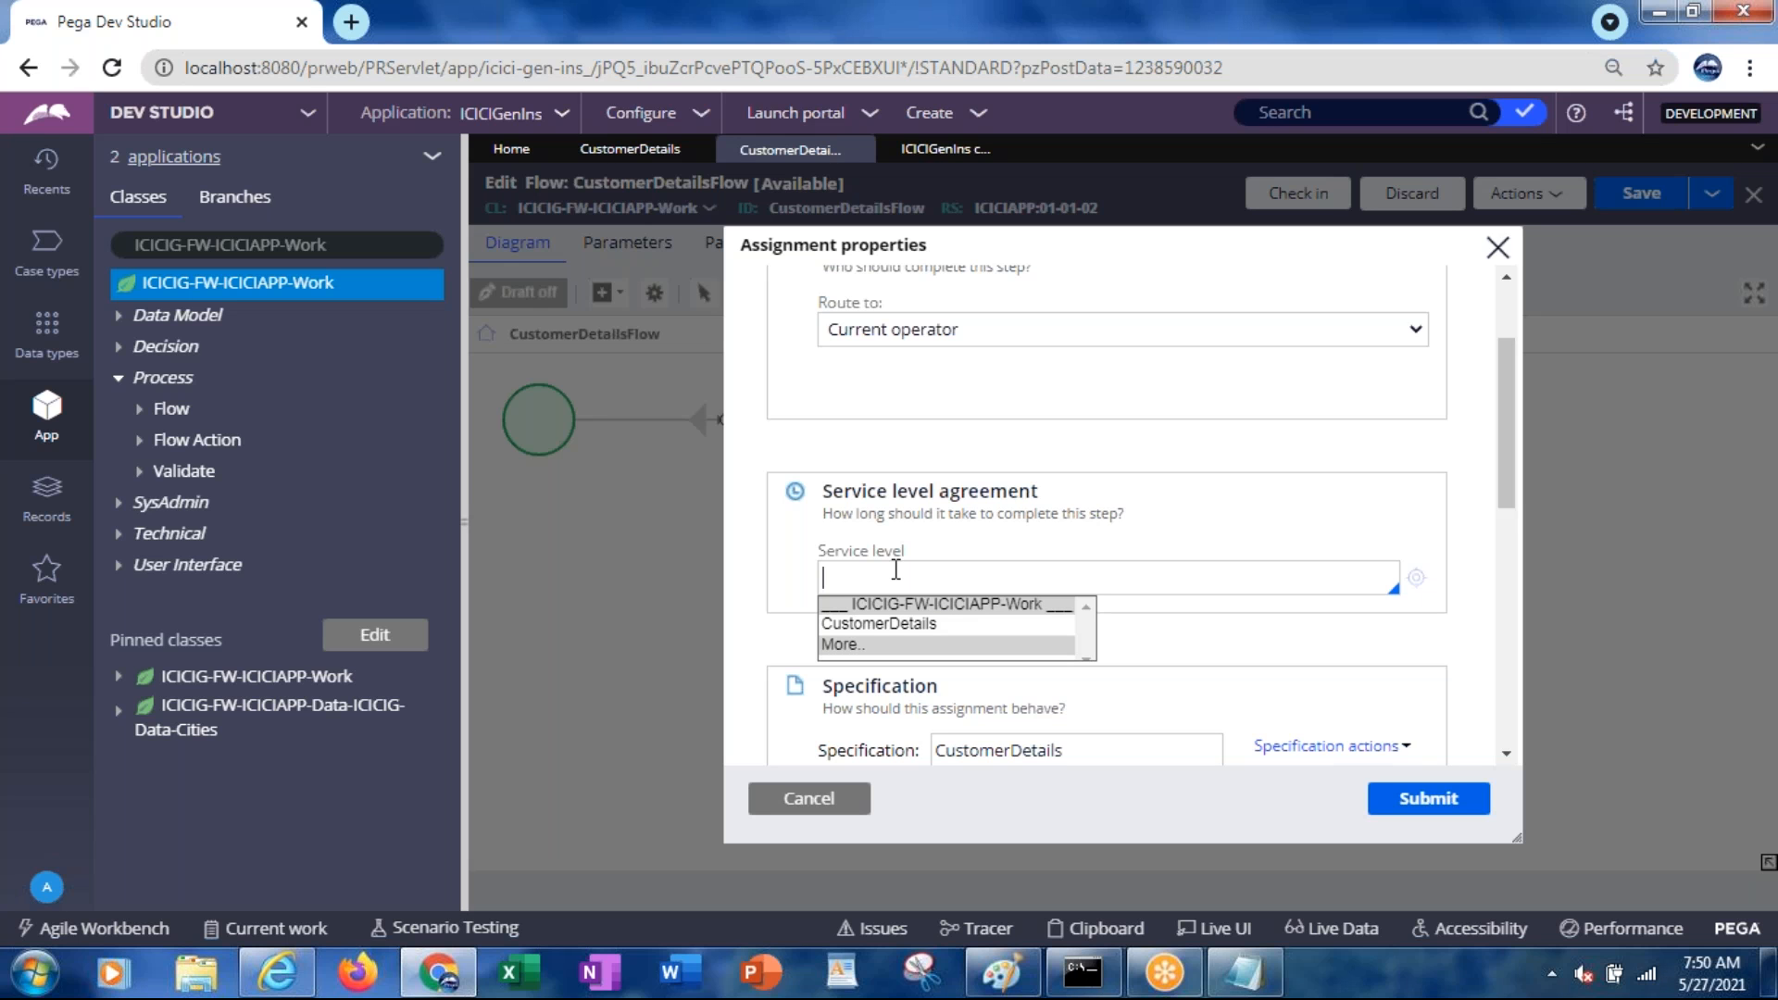
{"action": "left_click", "coordinate": [867, 628]}
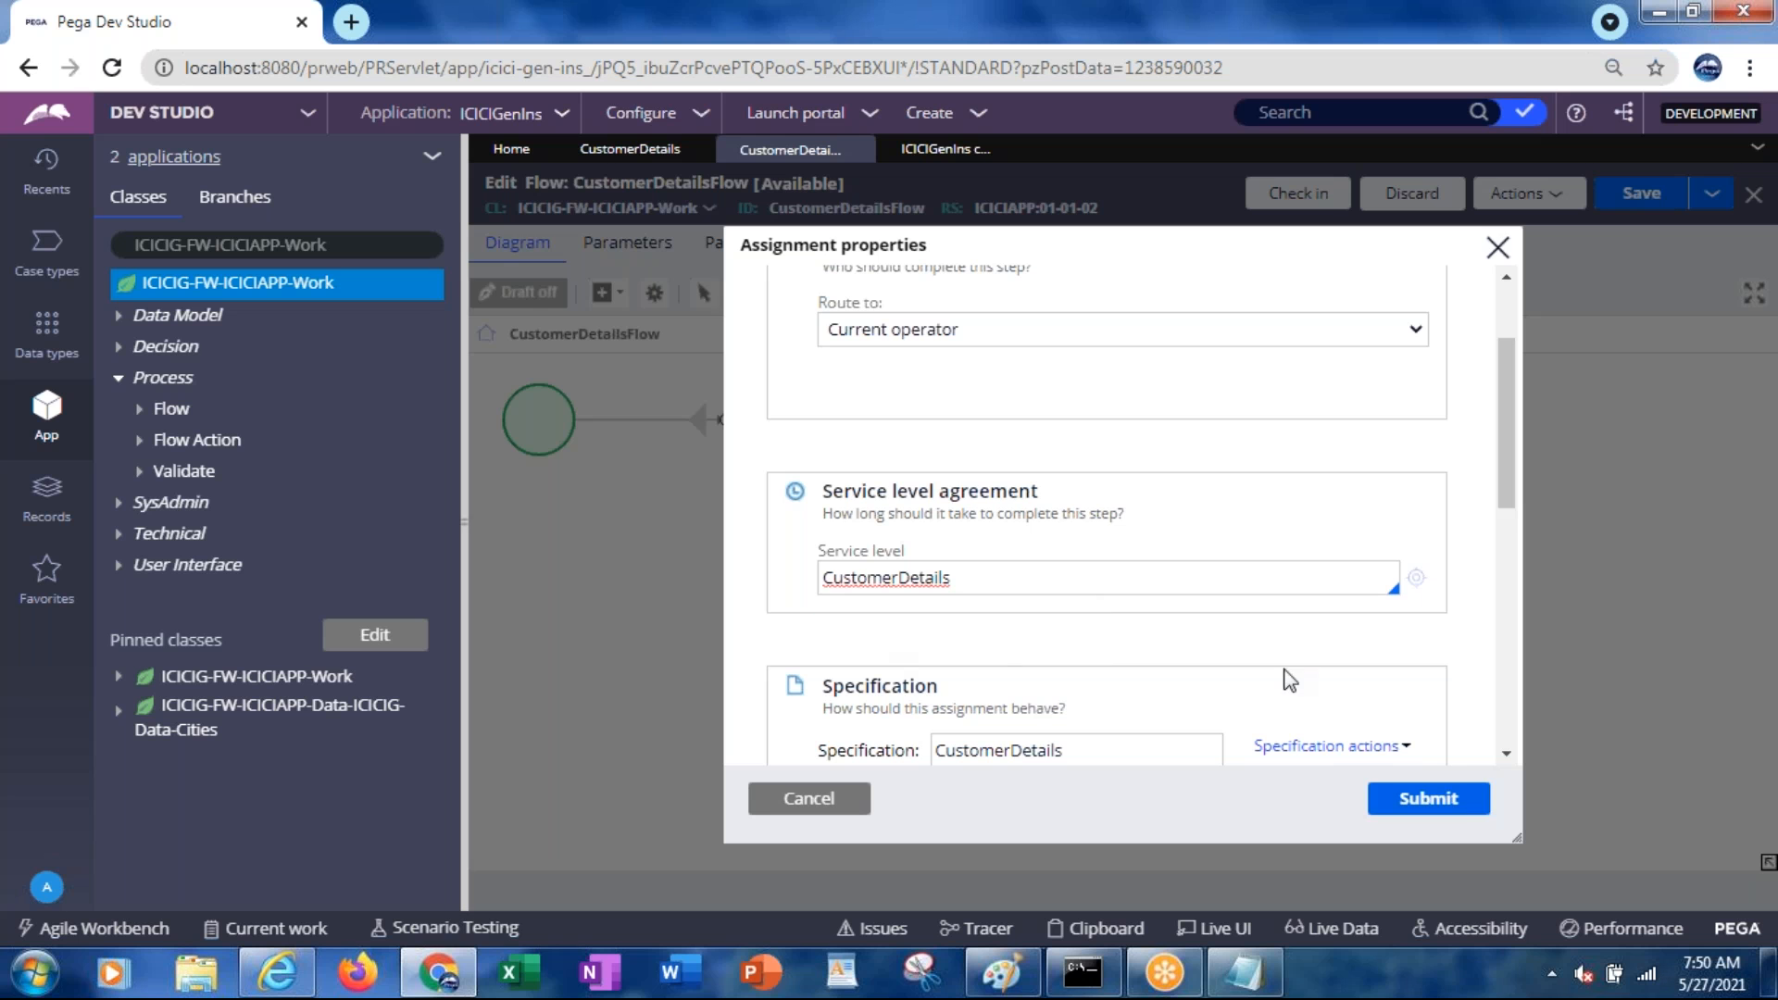
{"action": "left_click", "coordinate": [1442, 812]}
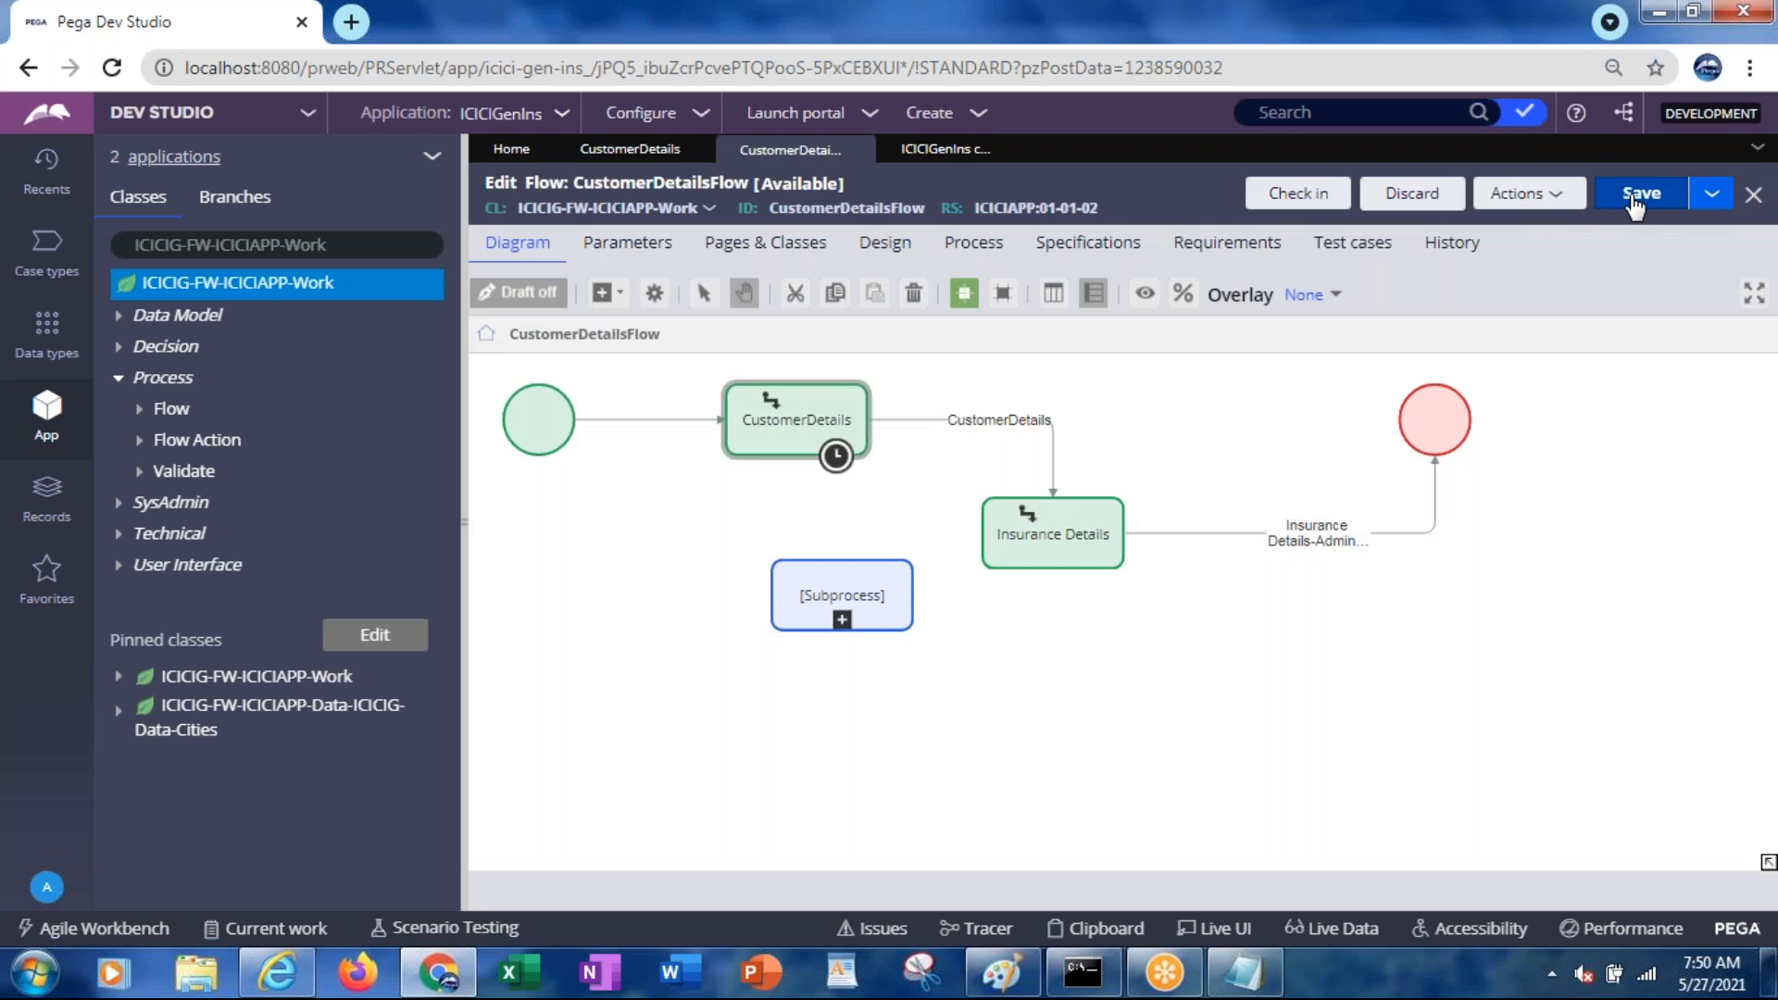
{"action": "left_click", "coordinate": [1636, 202]}
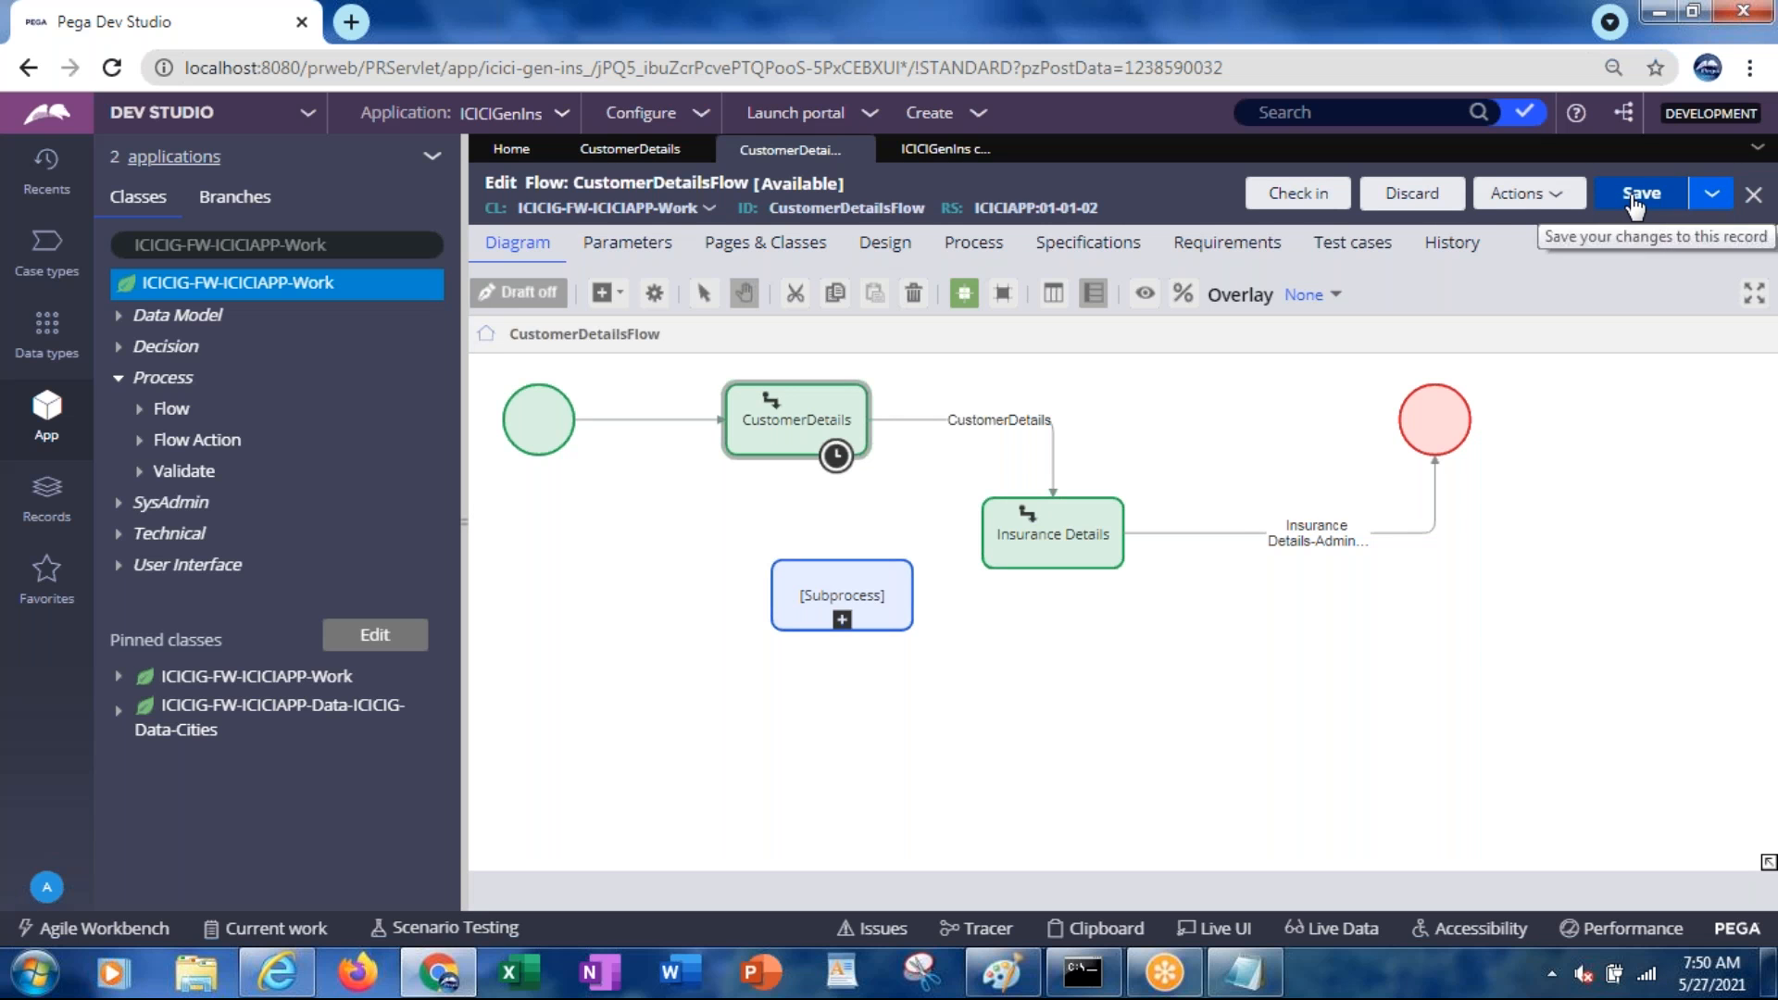
Run the flow to create case CD-12002, refresh the instances list, and view CD-12002
{"action": "left_click", "coordinate": [1509, 203]}
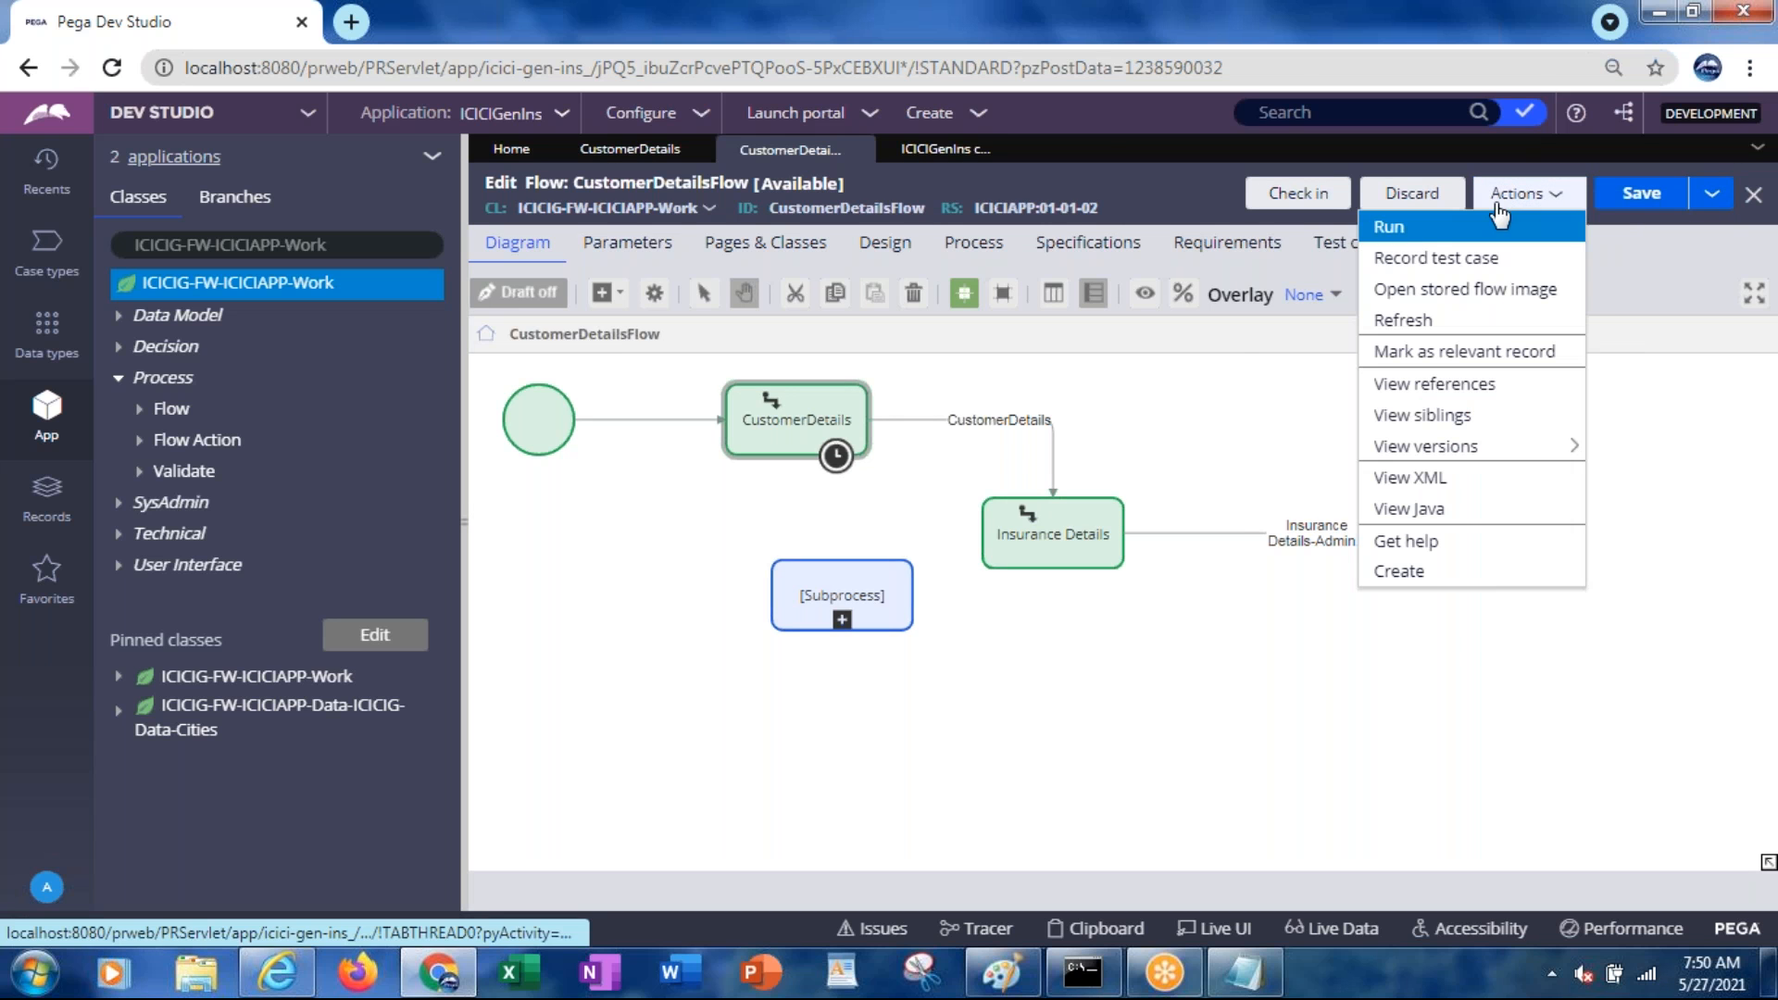
{"action": "left_click", "coordinate": [1422, 235]}
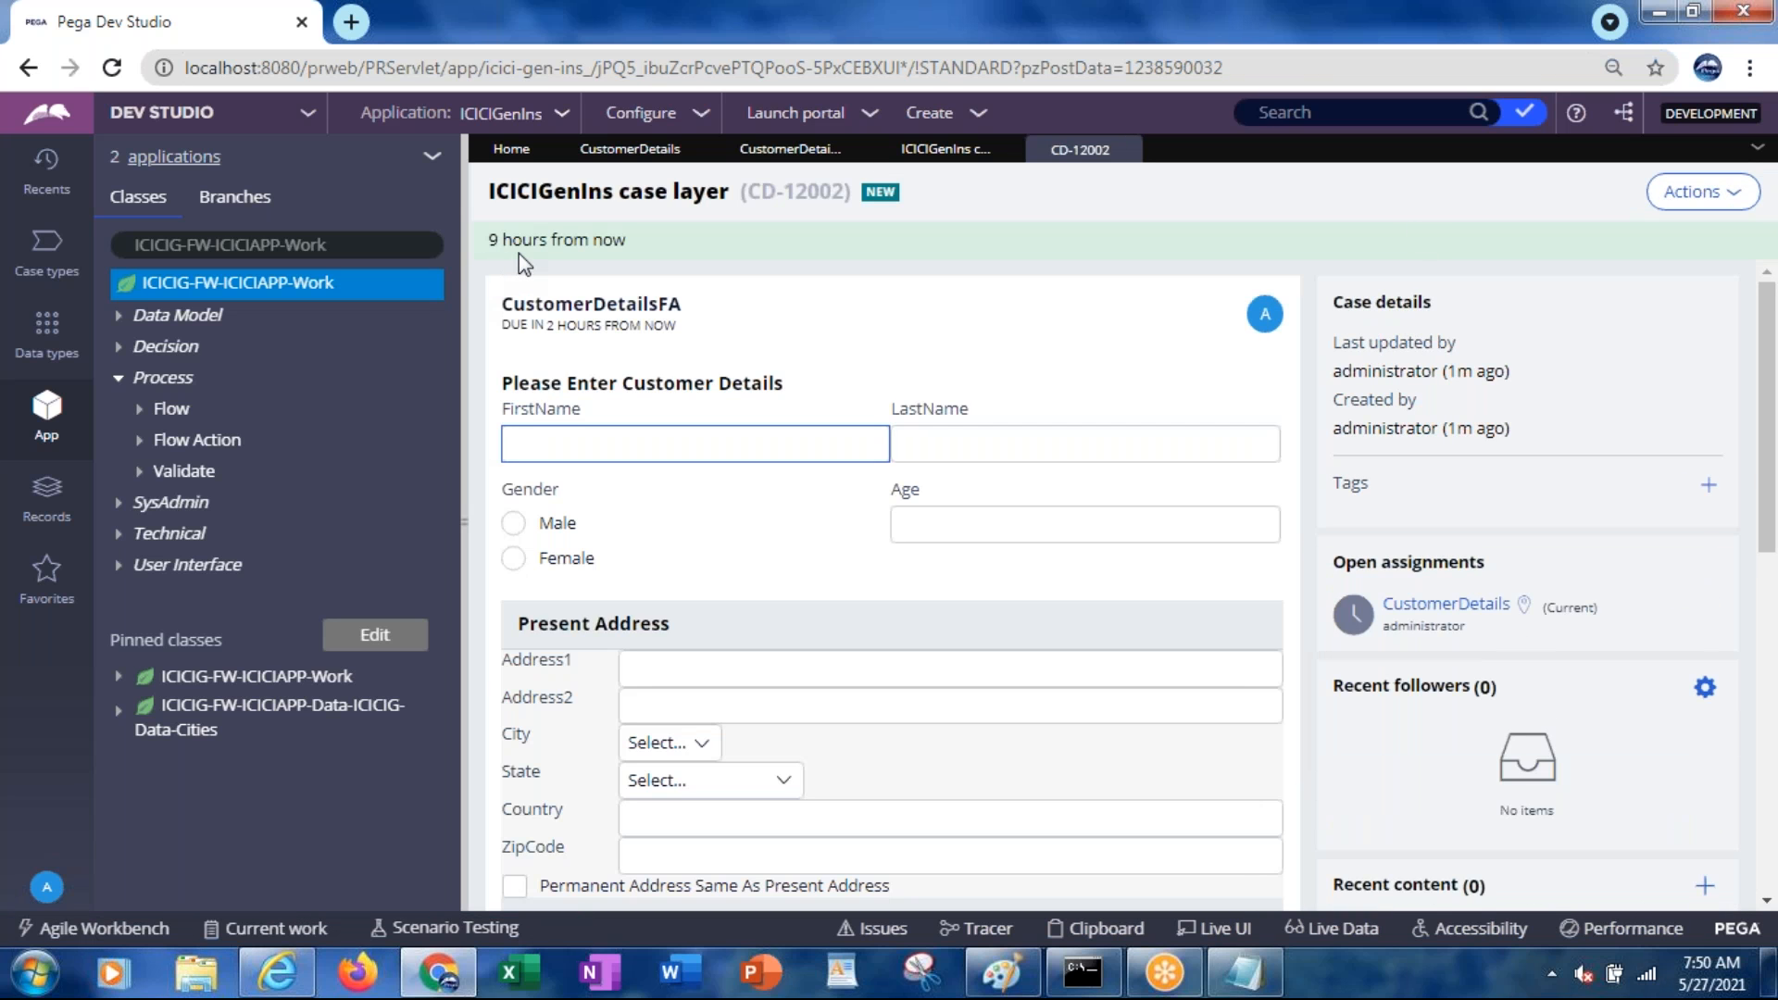
{"action": "left_click", "coordinate": [954, 160]}
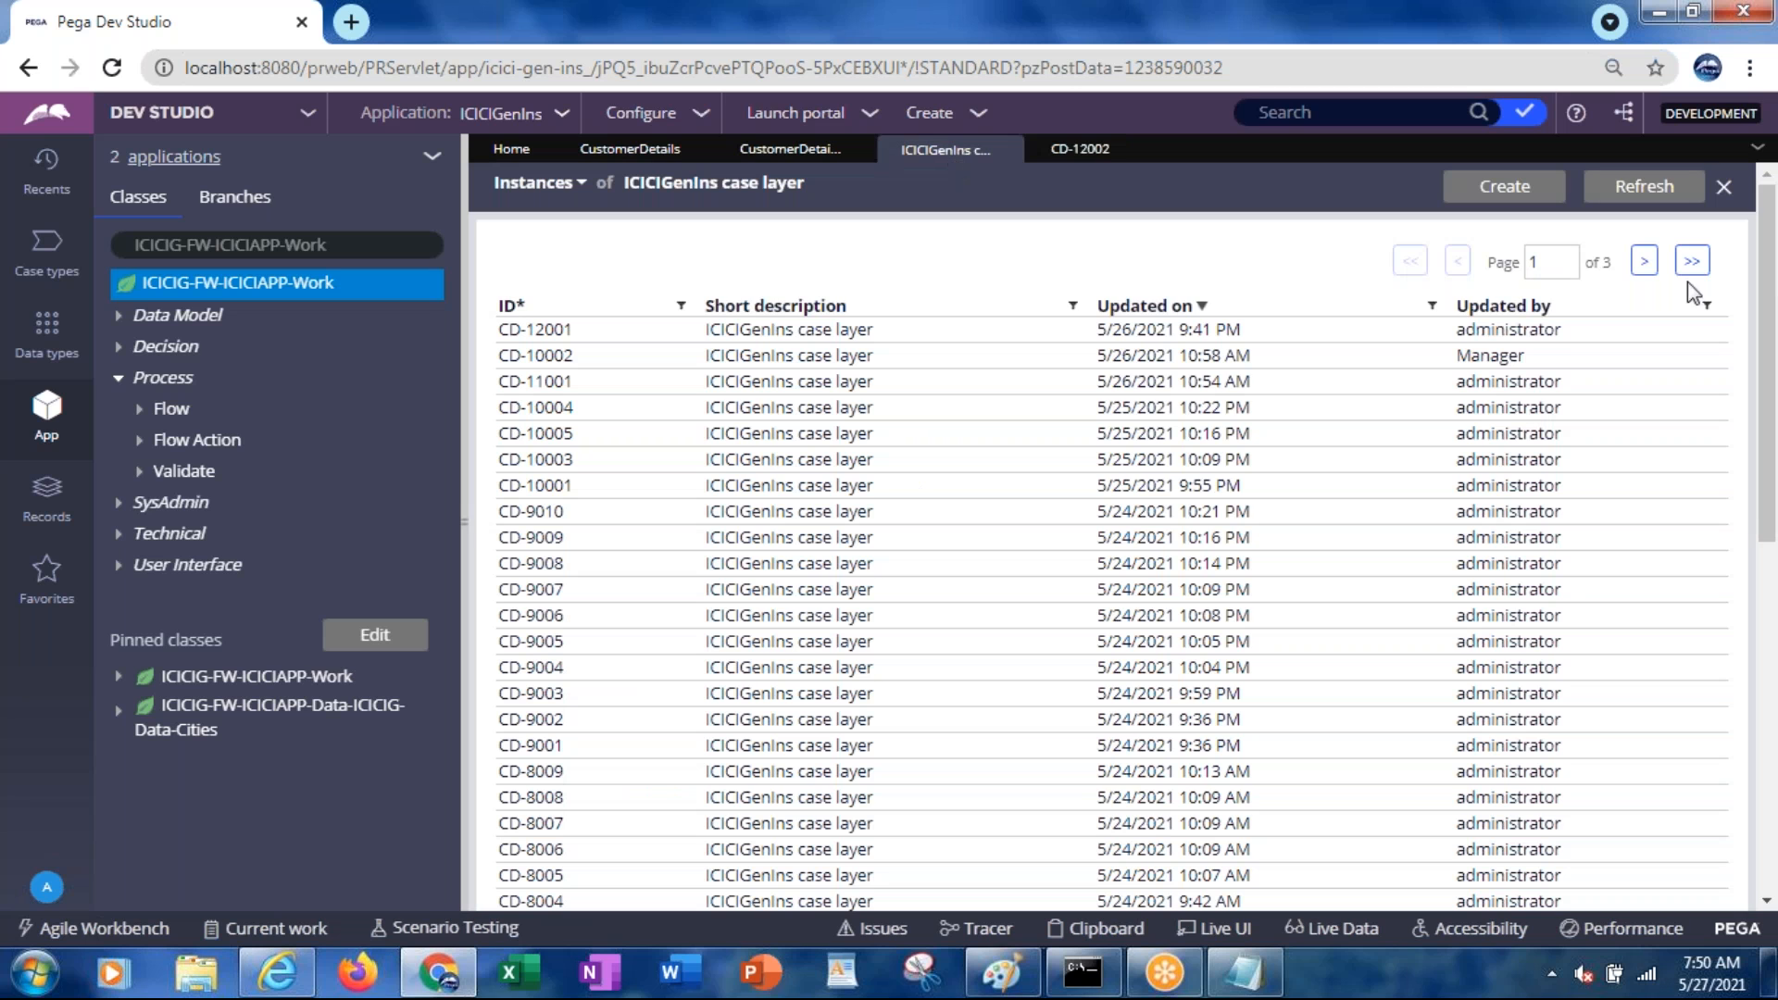
{"action": "left_click", "coordinate": [1621, 198]}
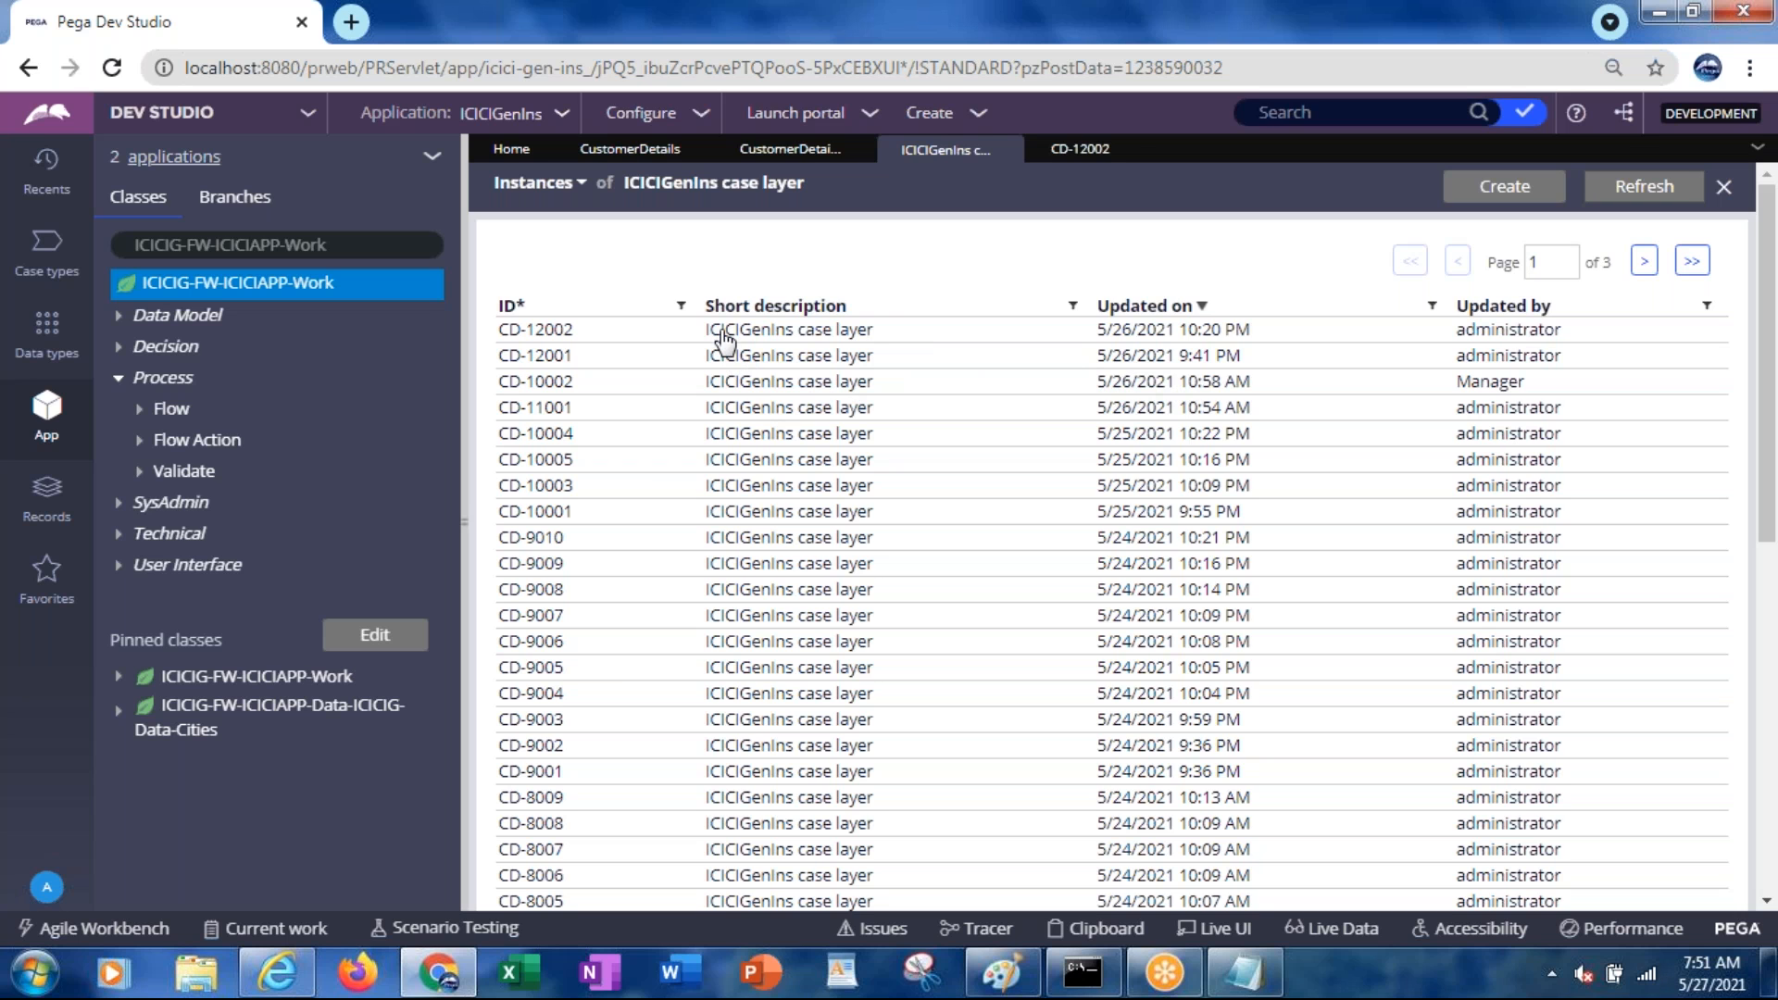
{"action": "left_click", "coordinate": [1070, 163]}
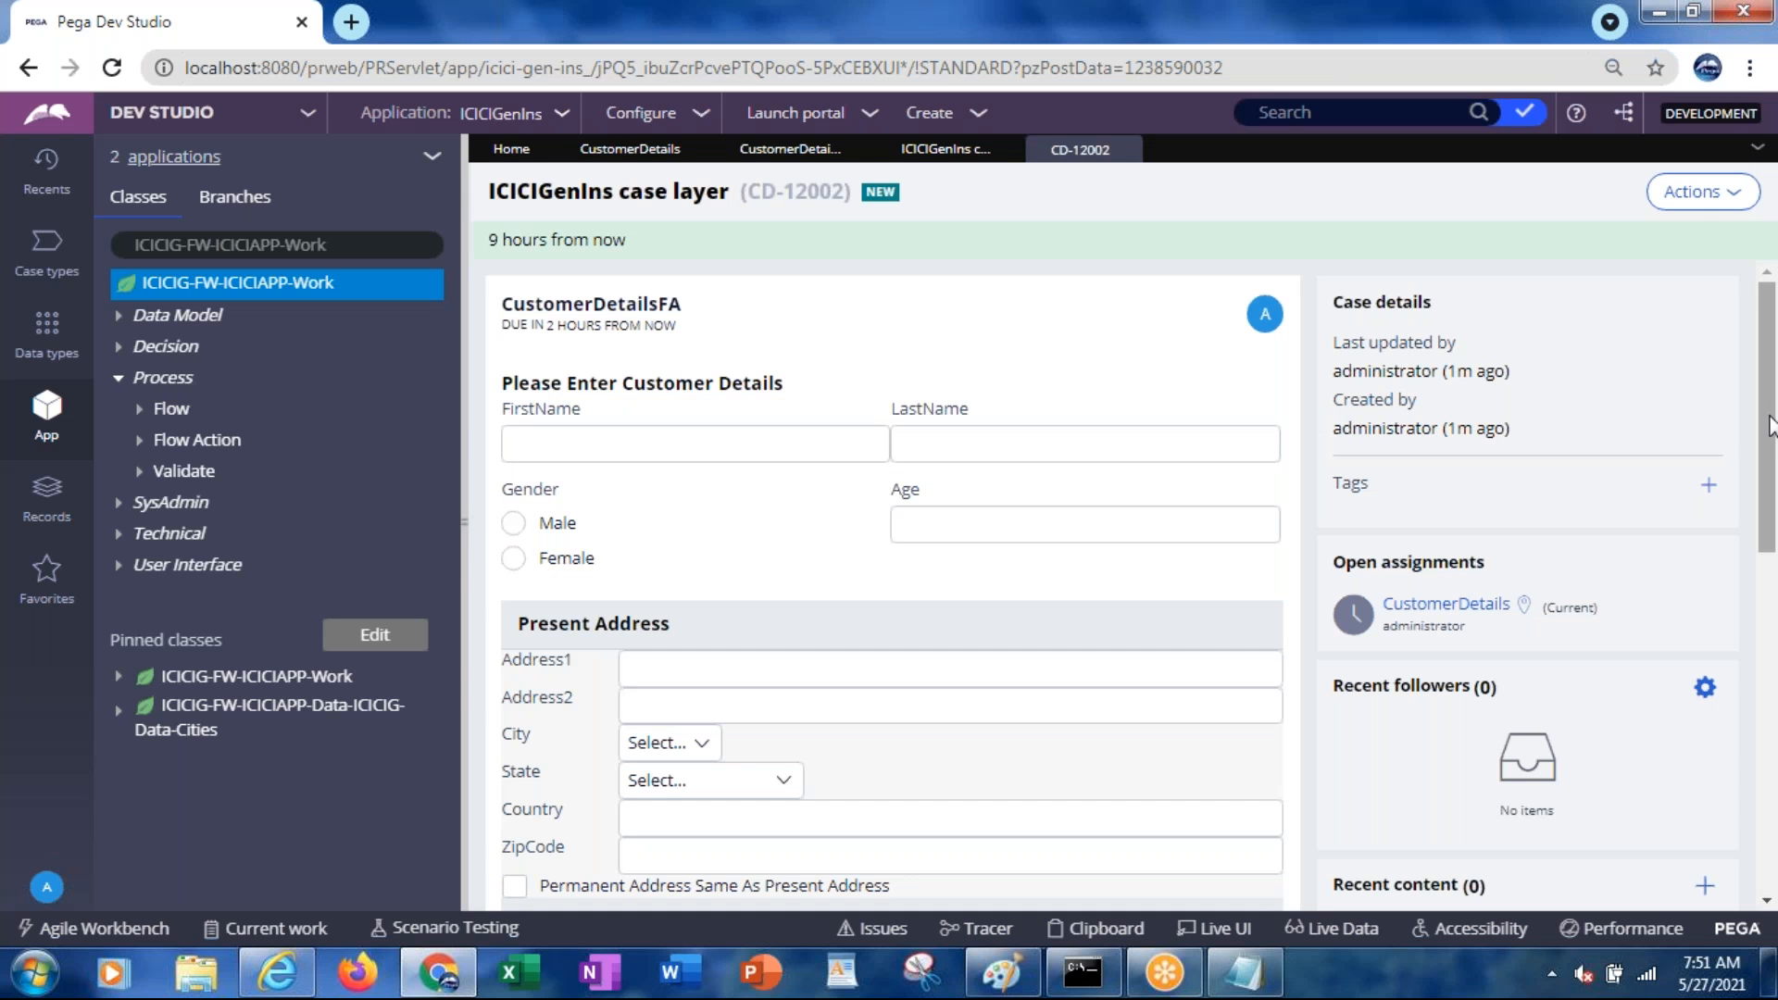
{"action": "scroll", "coordinate": [1771, 431], "scroll_direction": "down", "scroll_amount": 3}
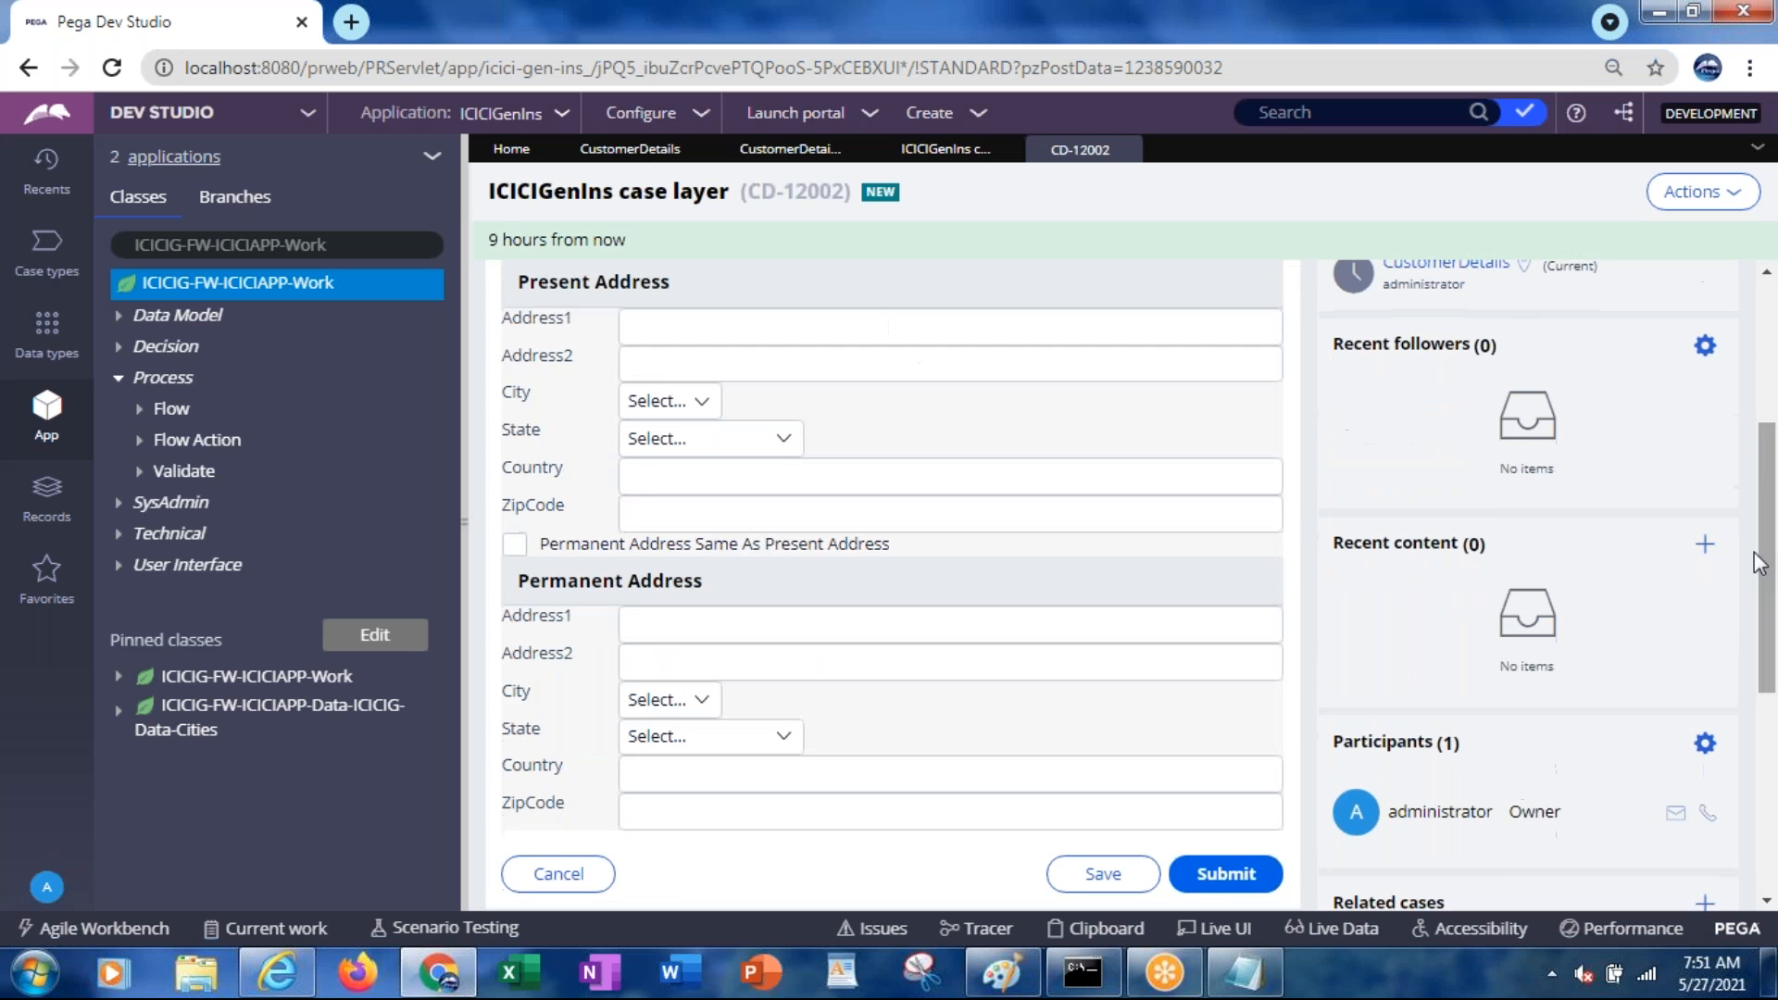
{"action": "left_click", "coordinate": [924, 152]}
{"action": "left_click", "coordinate": [653, 150]}
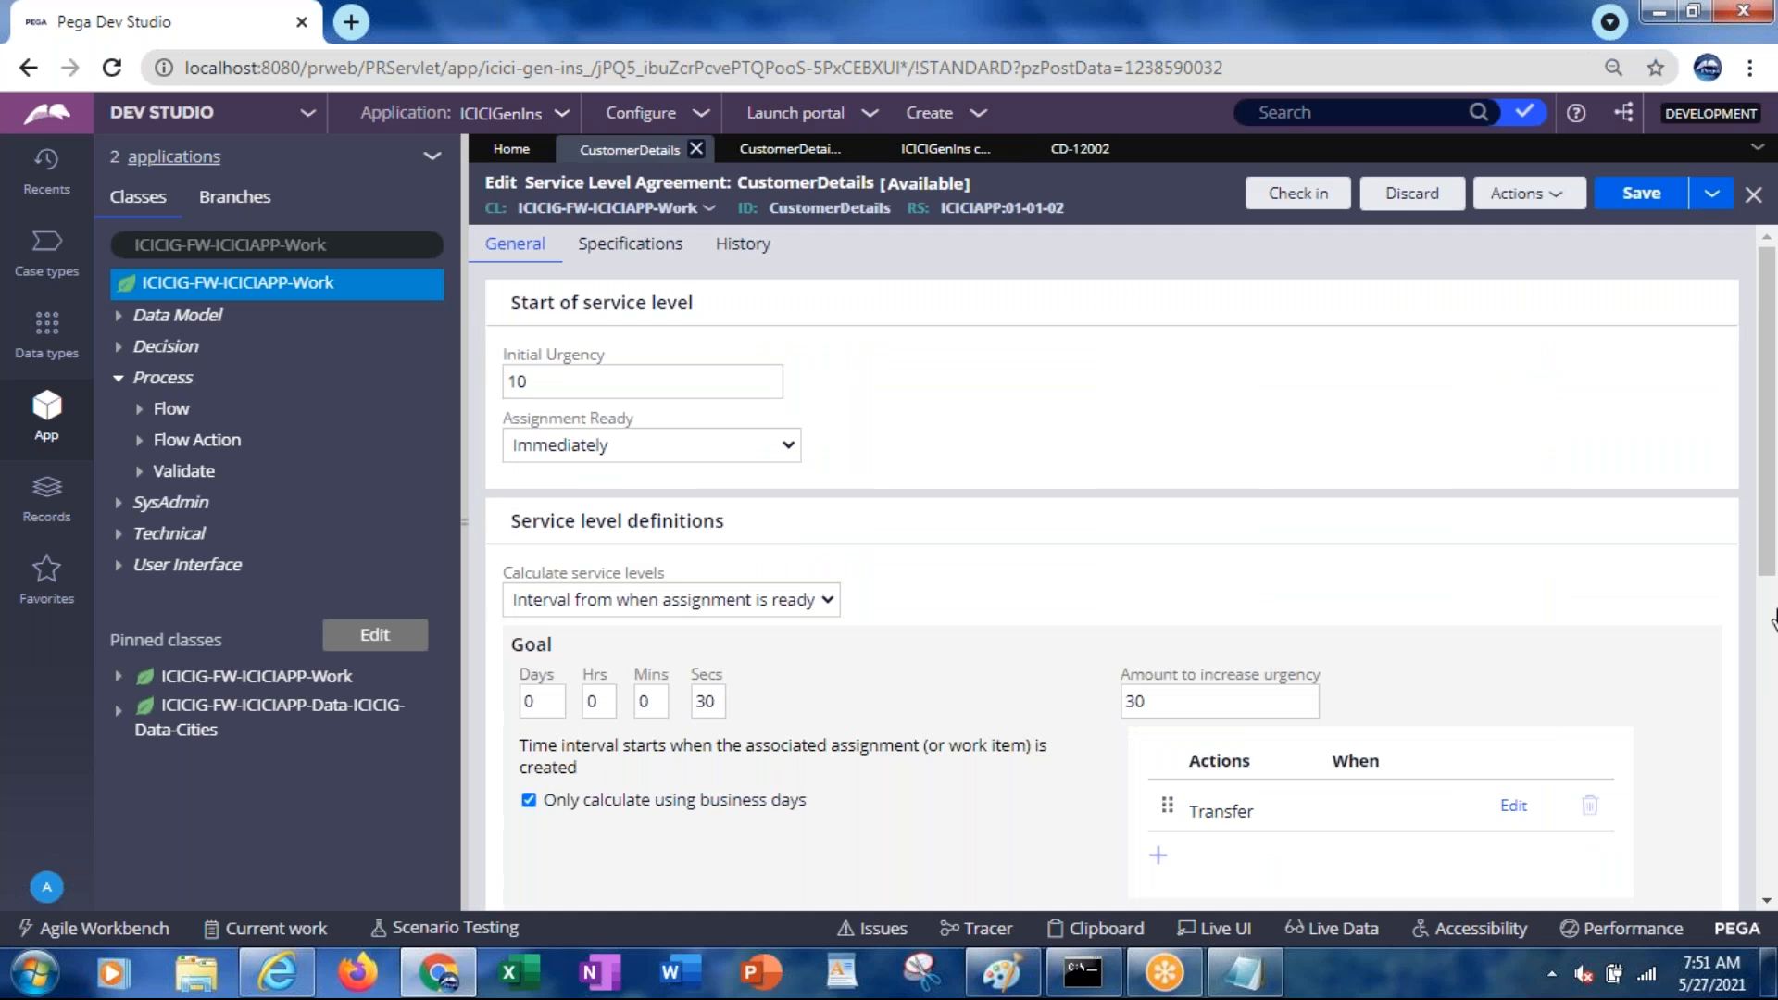
{"action": "scroll", "coordinate": [1774, 625], "scroll_direction": "down", "scroll_amount": 2}
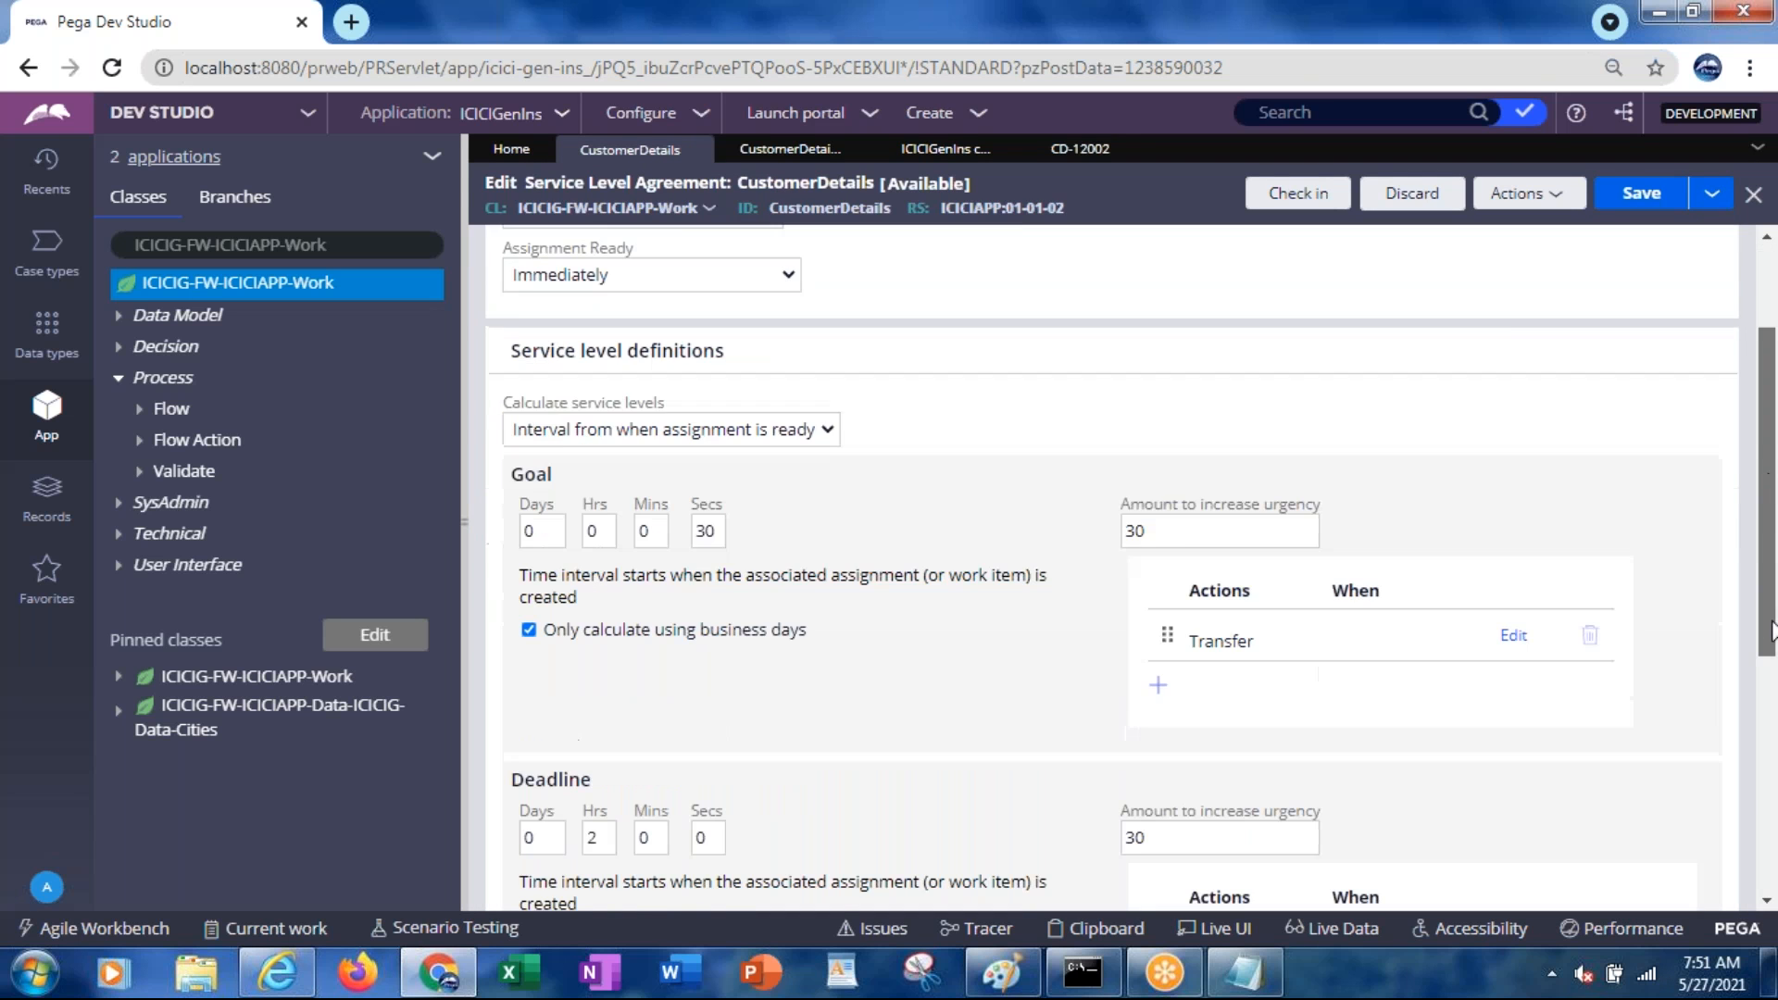
{"action": "scroll", "coordinate": [1771, 629], "scroll_direction": "down", "scroll_amount": 5}
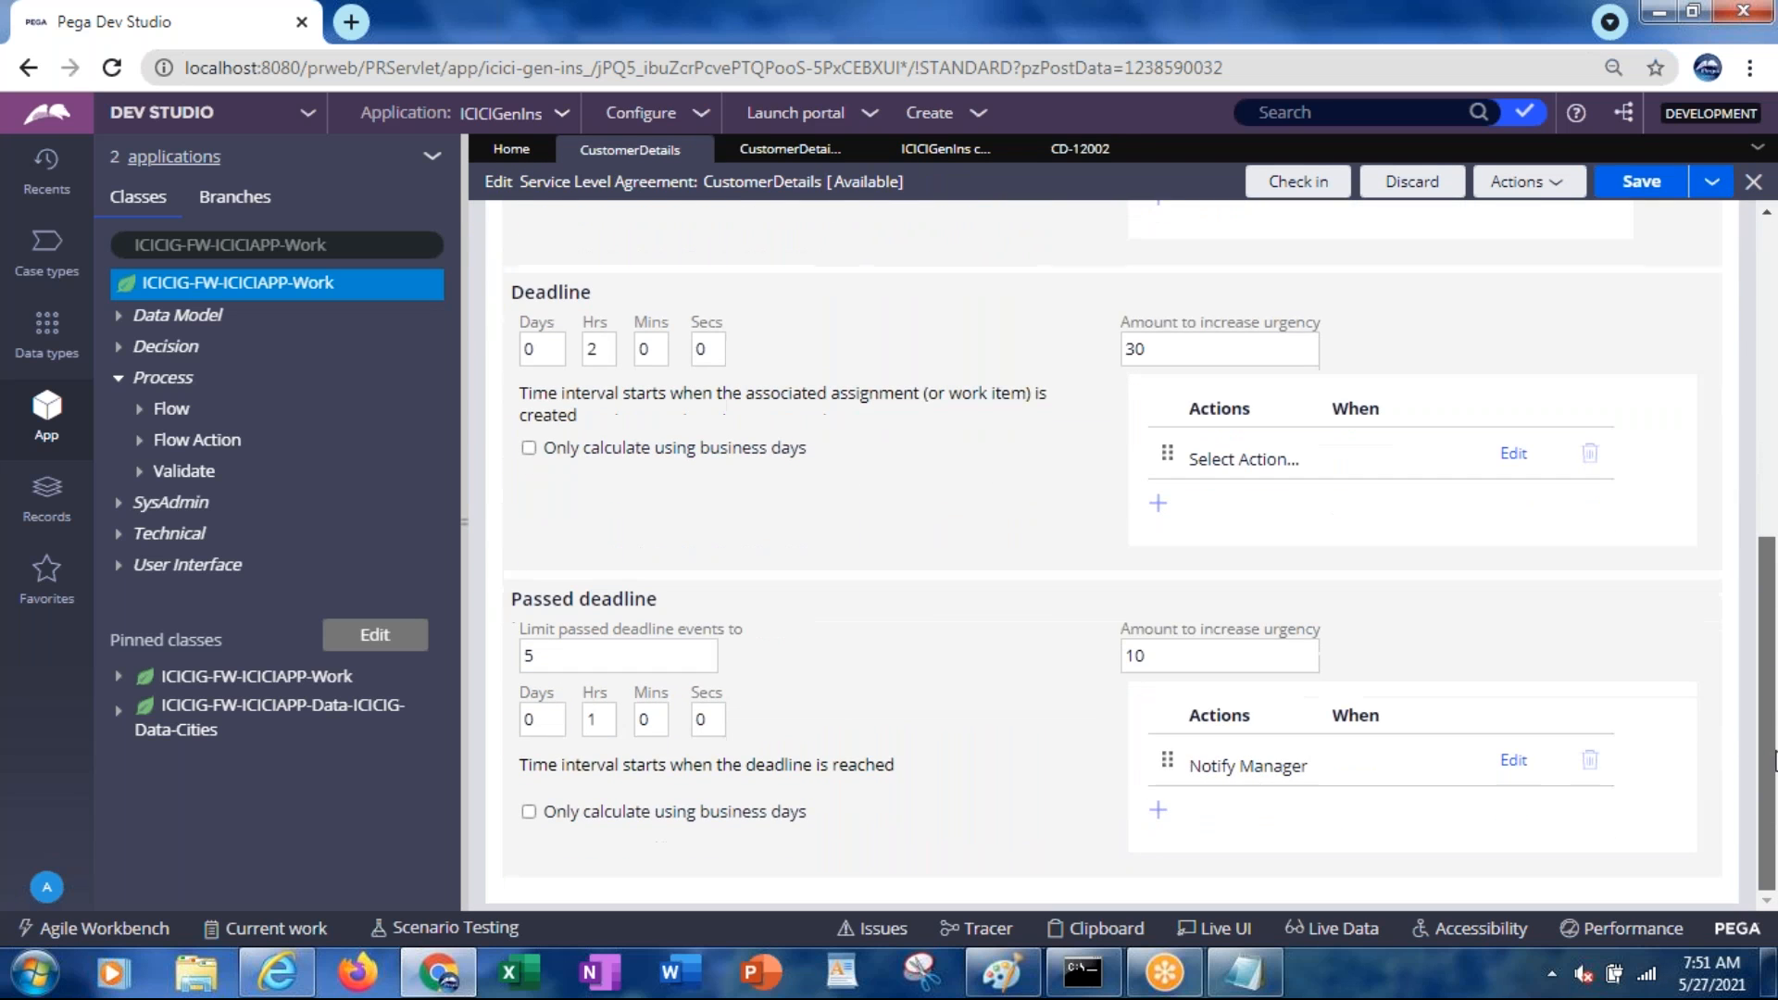
{"action": "left_click_drag", "start_coordinate": [1777, 784], "coordinate": [1745, 437]}
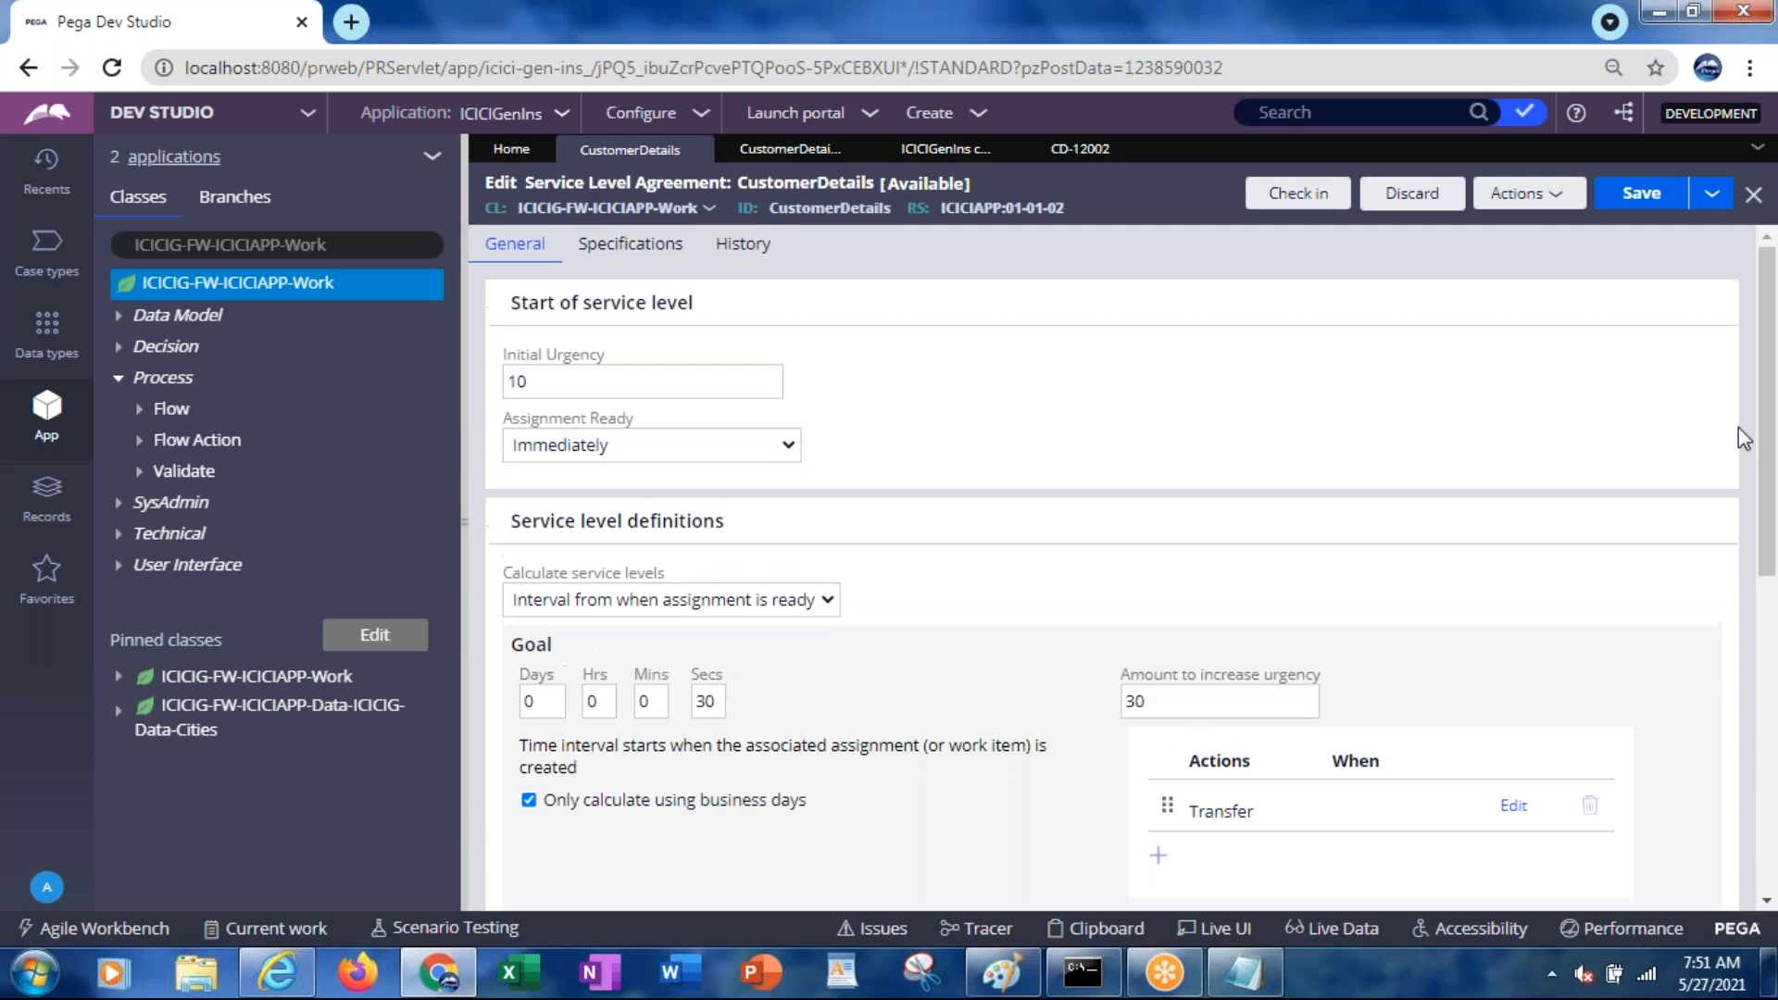
{"action": "left_click", "coordinate": [1076, 168]}
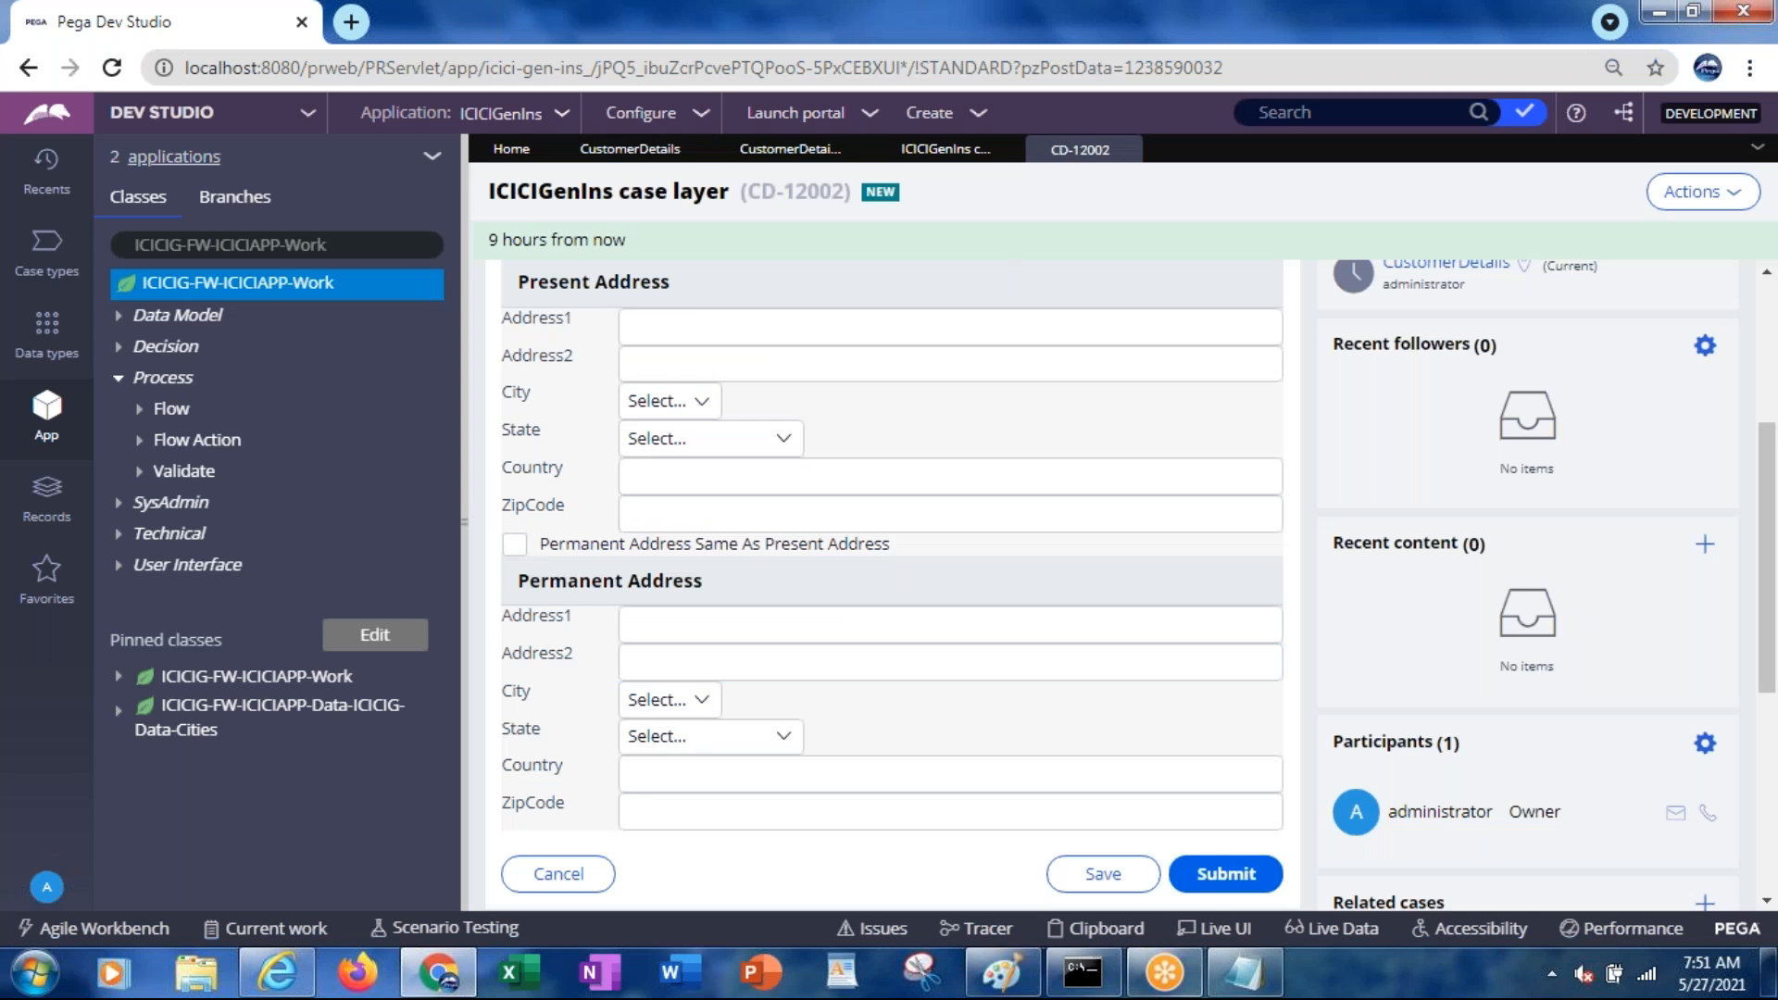
{"action": "left_click", "coordinate": [1106, 929]}
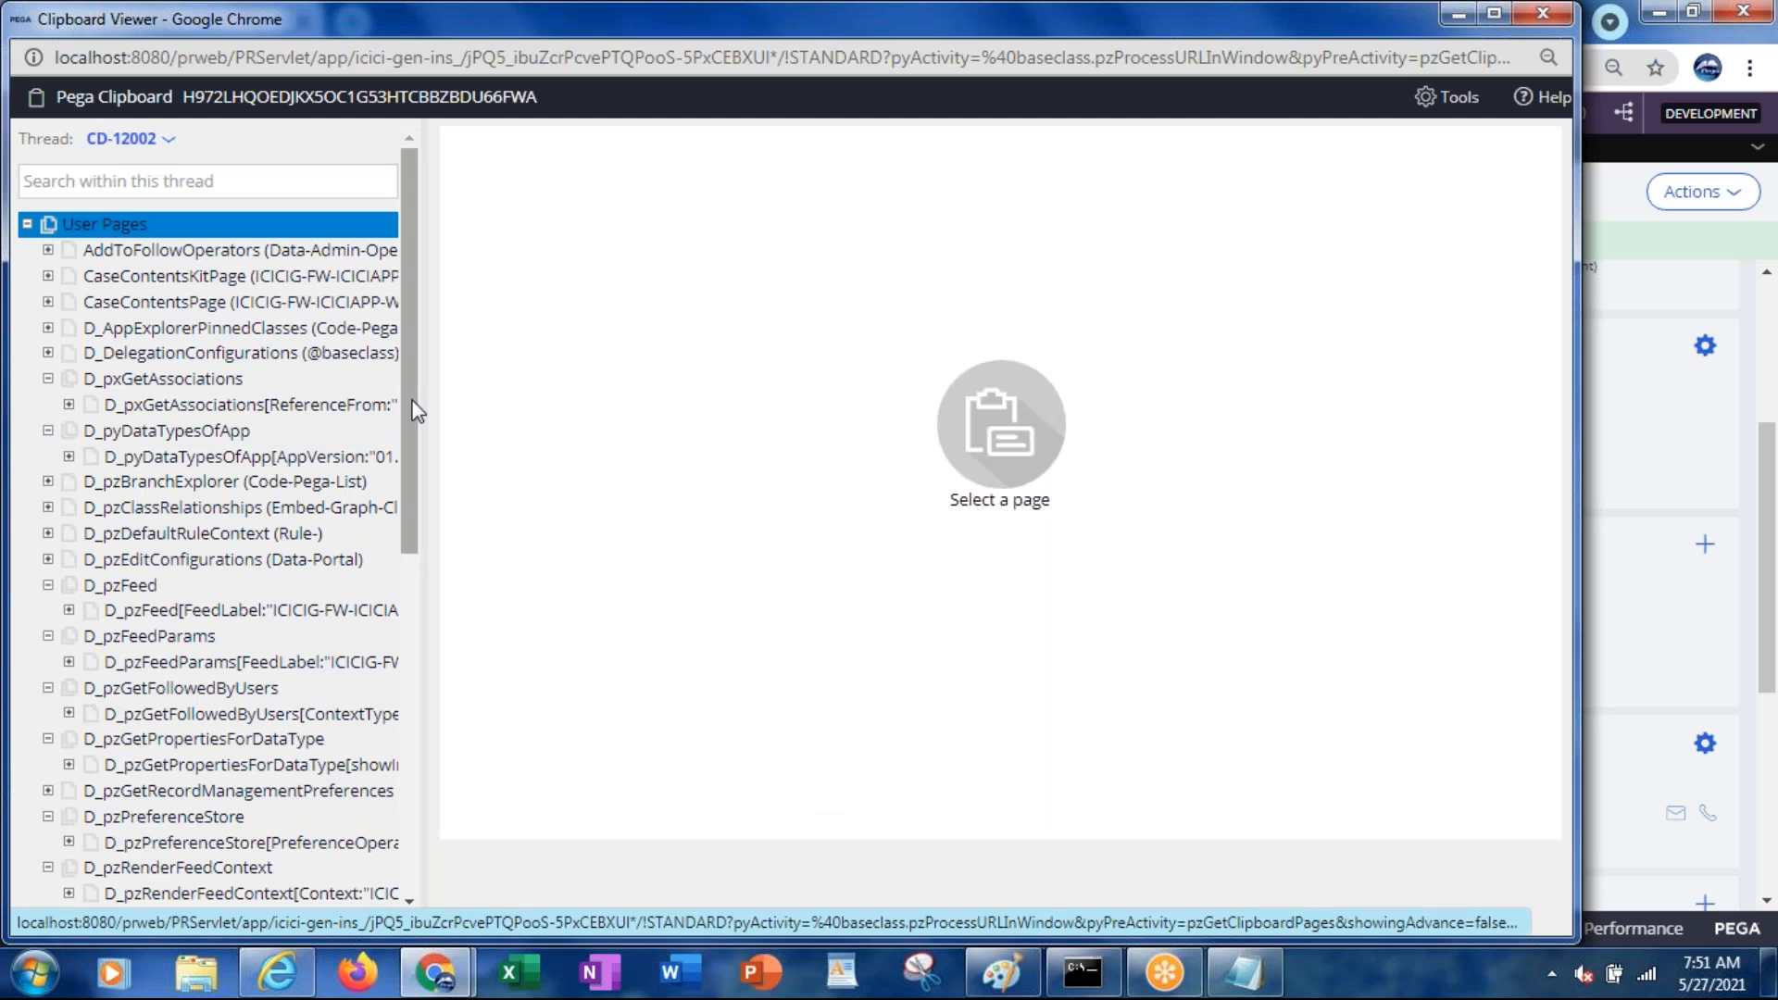
Select and expand pyWorkPage in the clipboard, then maximize and reload the viewer
{"action": "left_click_drag", "start_coordinate": [414, 411], "coordinate": [420, 708]}
{"action": "left_click", "coordinate": [107, 711]}
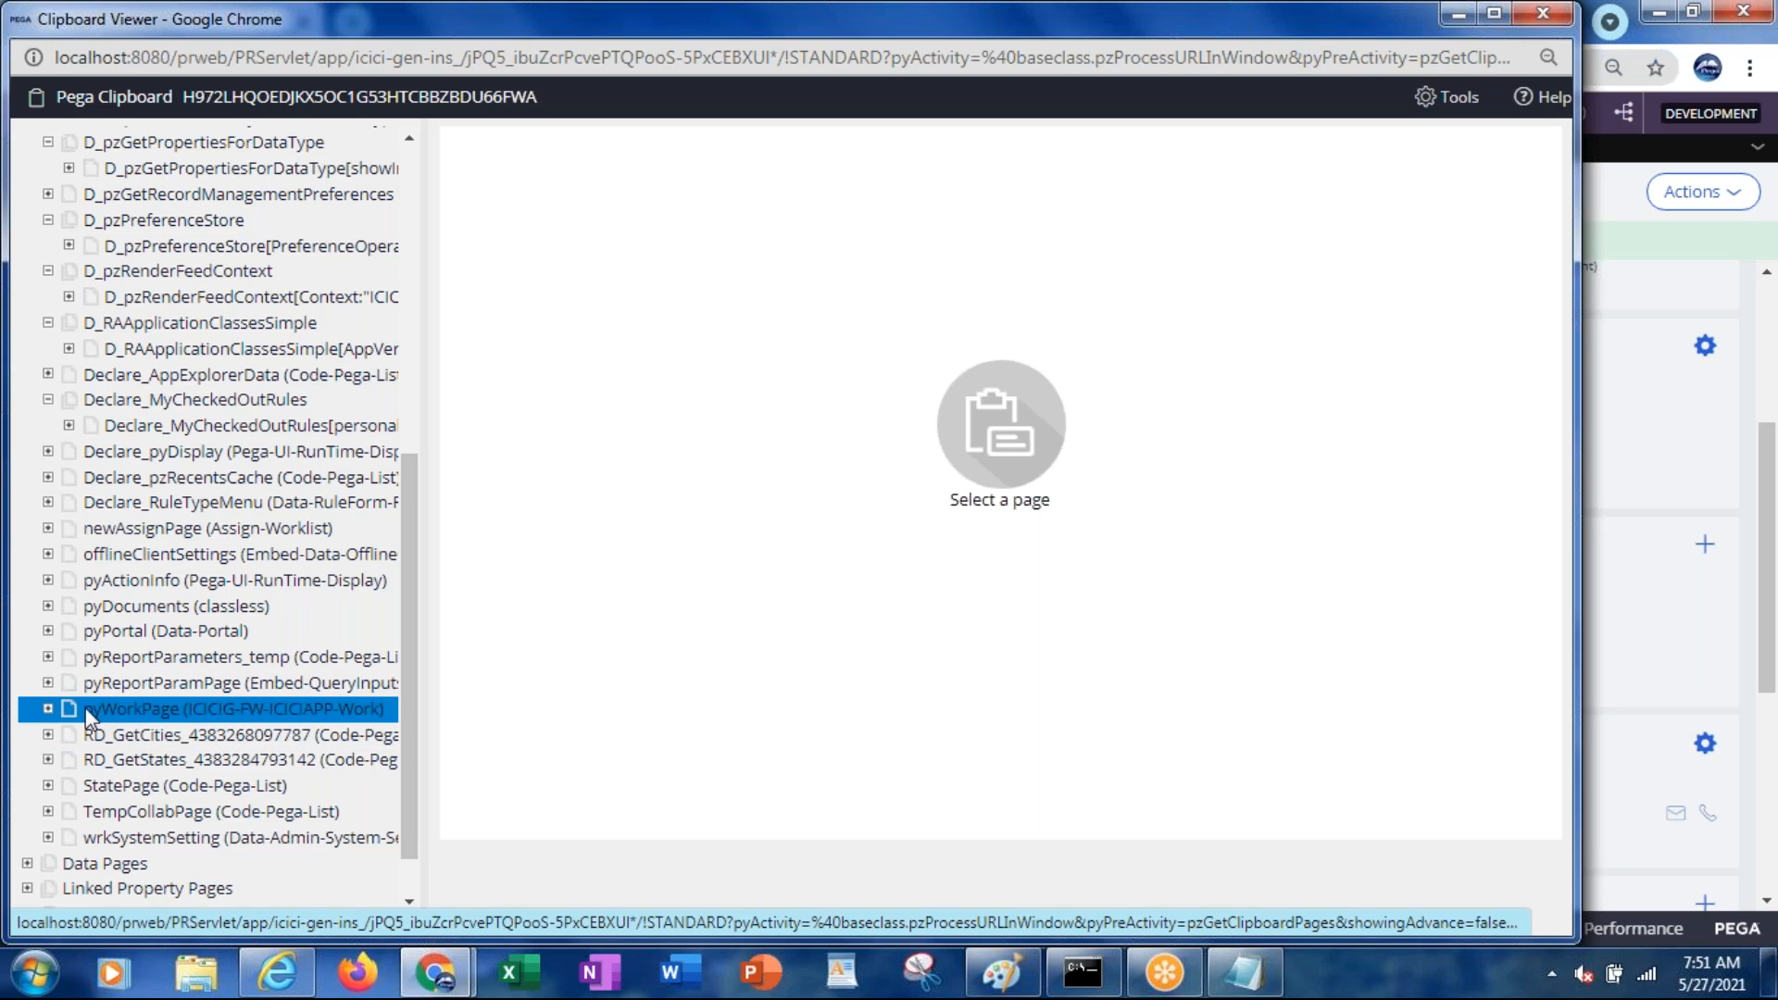
{"action": "left_click", "coordinate": [48, 709]}
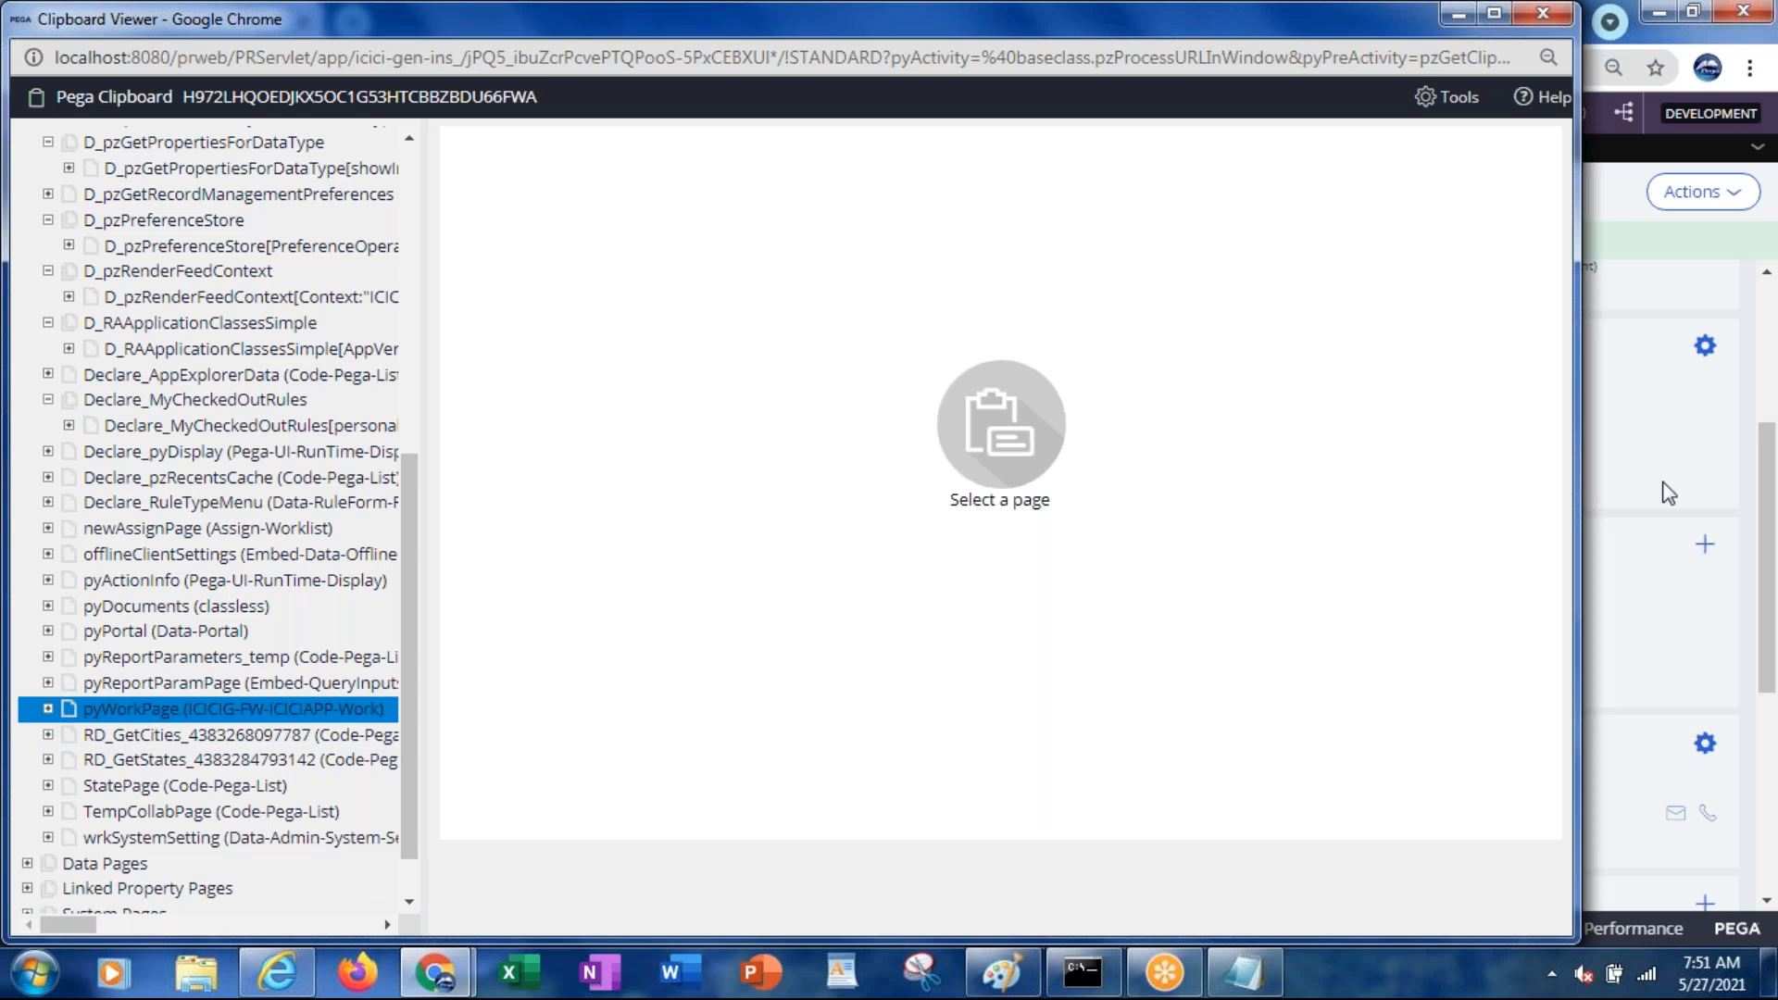
{"action": "double_click", "coordinate": [413, 17]}
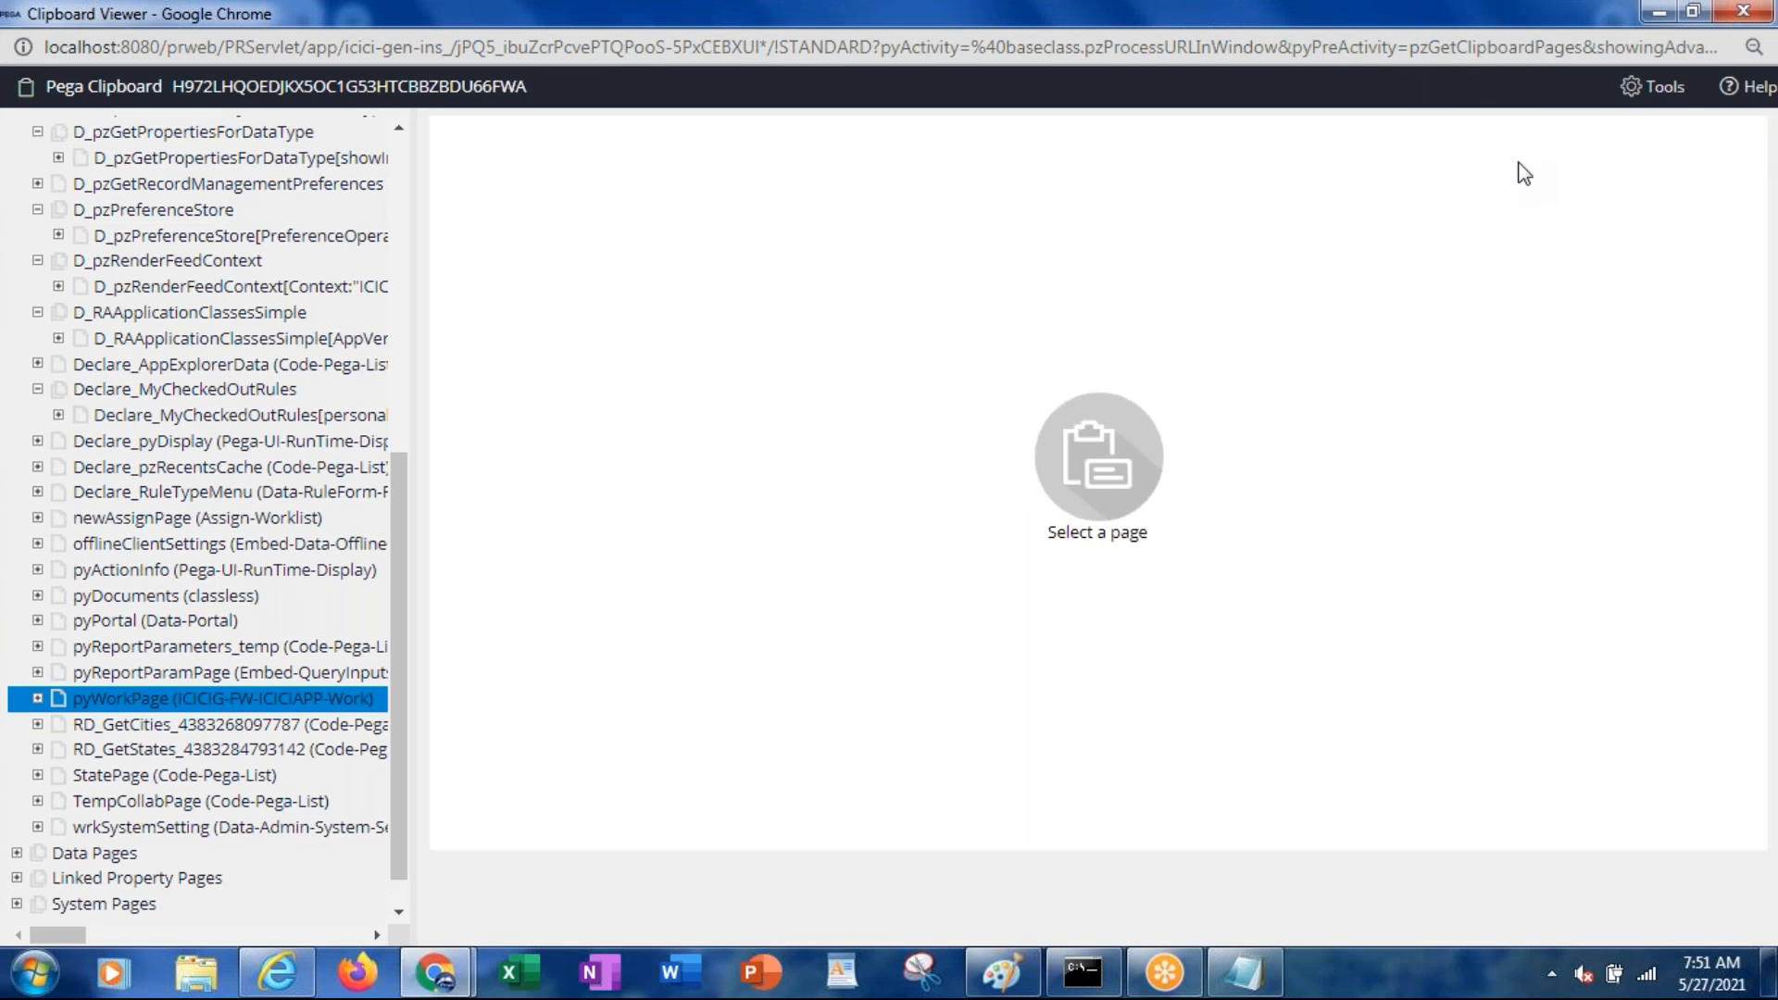
{"action": "key", "text": "F5"}
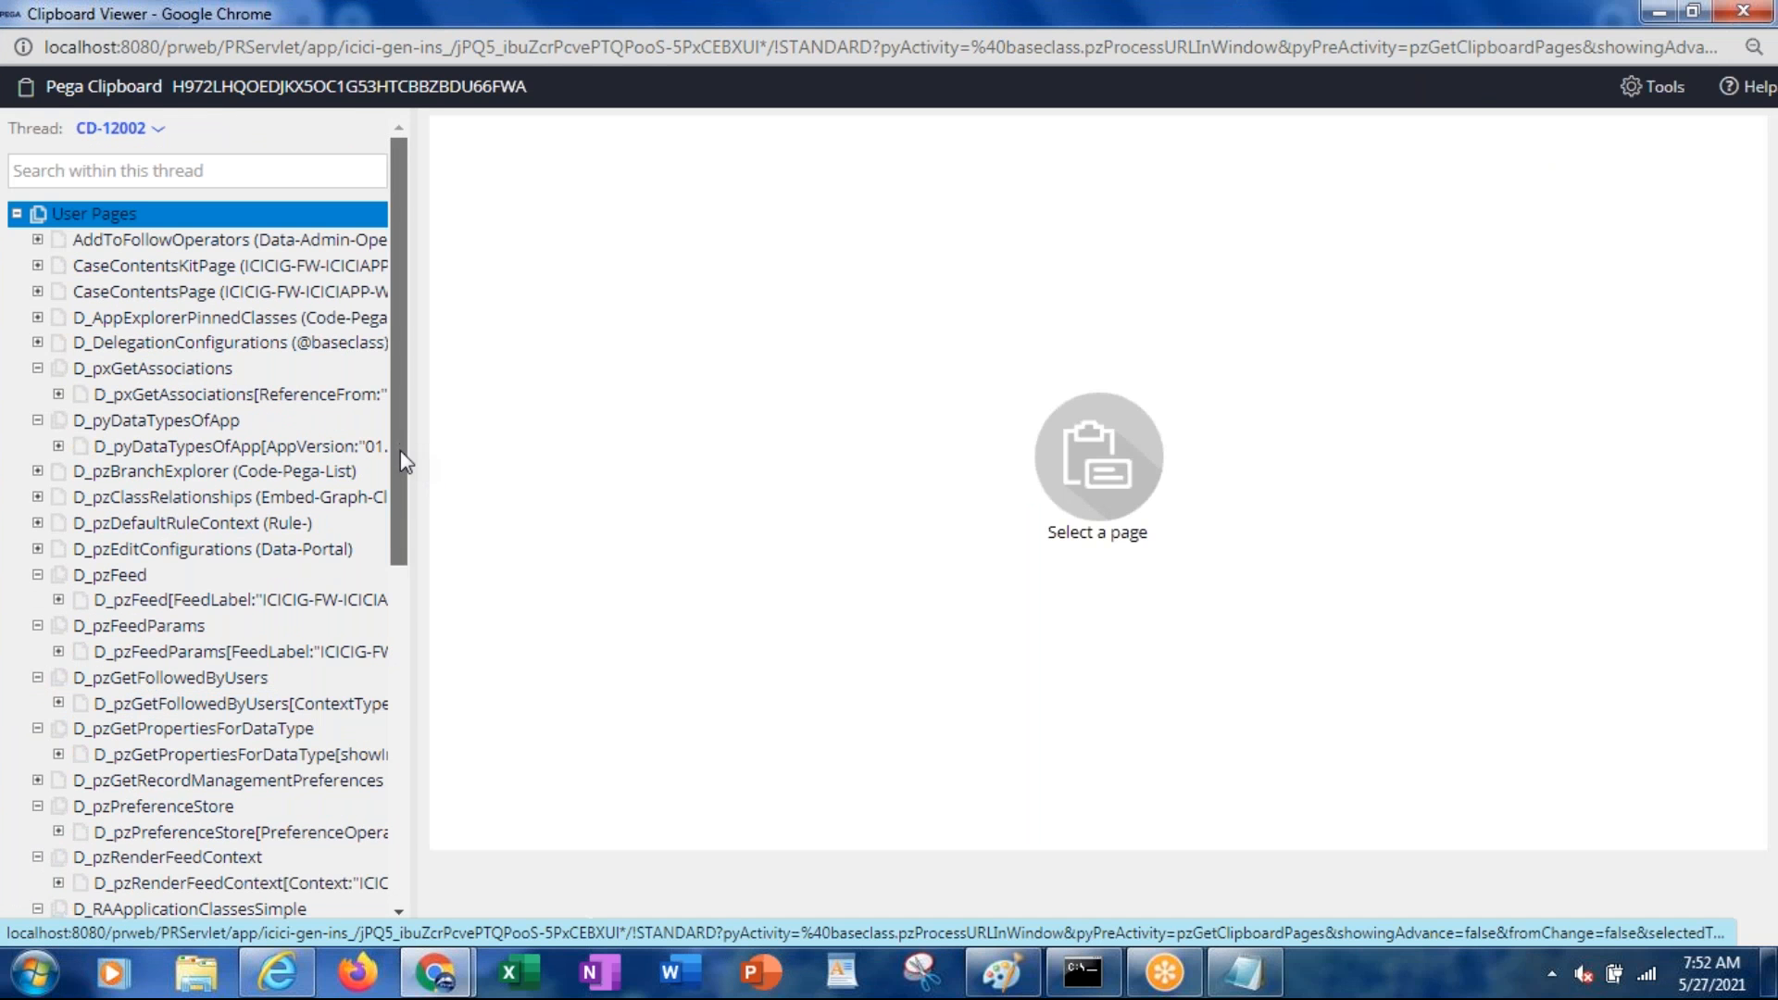
Re-select and expand pyWorkPage, then restore the viewer and move it aside
{"action": "scroll", "coordinate": [408, 575], "scroll_direction": "down", "scroll_amount": 5}
{"action": "scroll", "coordinate": [438, 771], "scroll_direction": "down", "scroll_amount": 2}
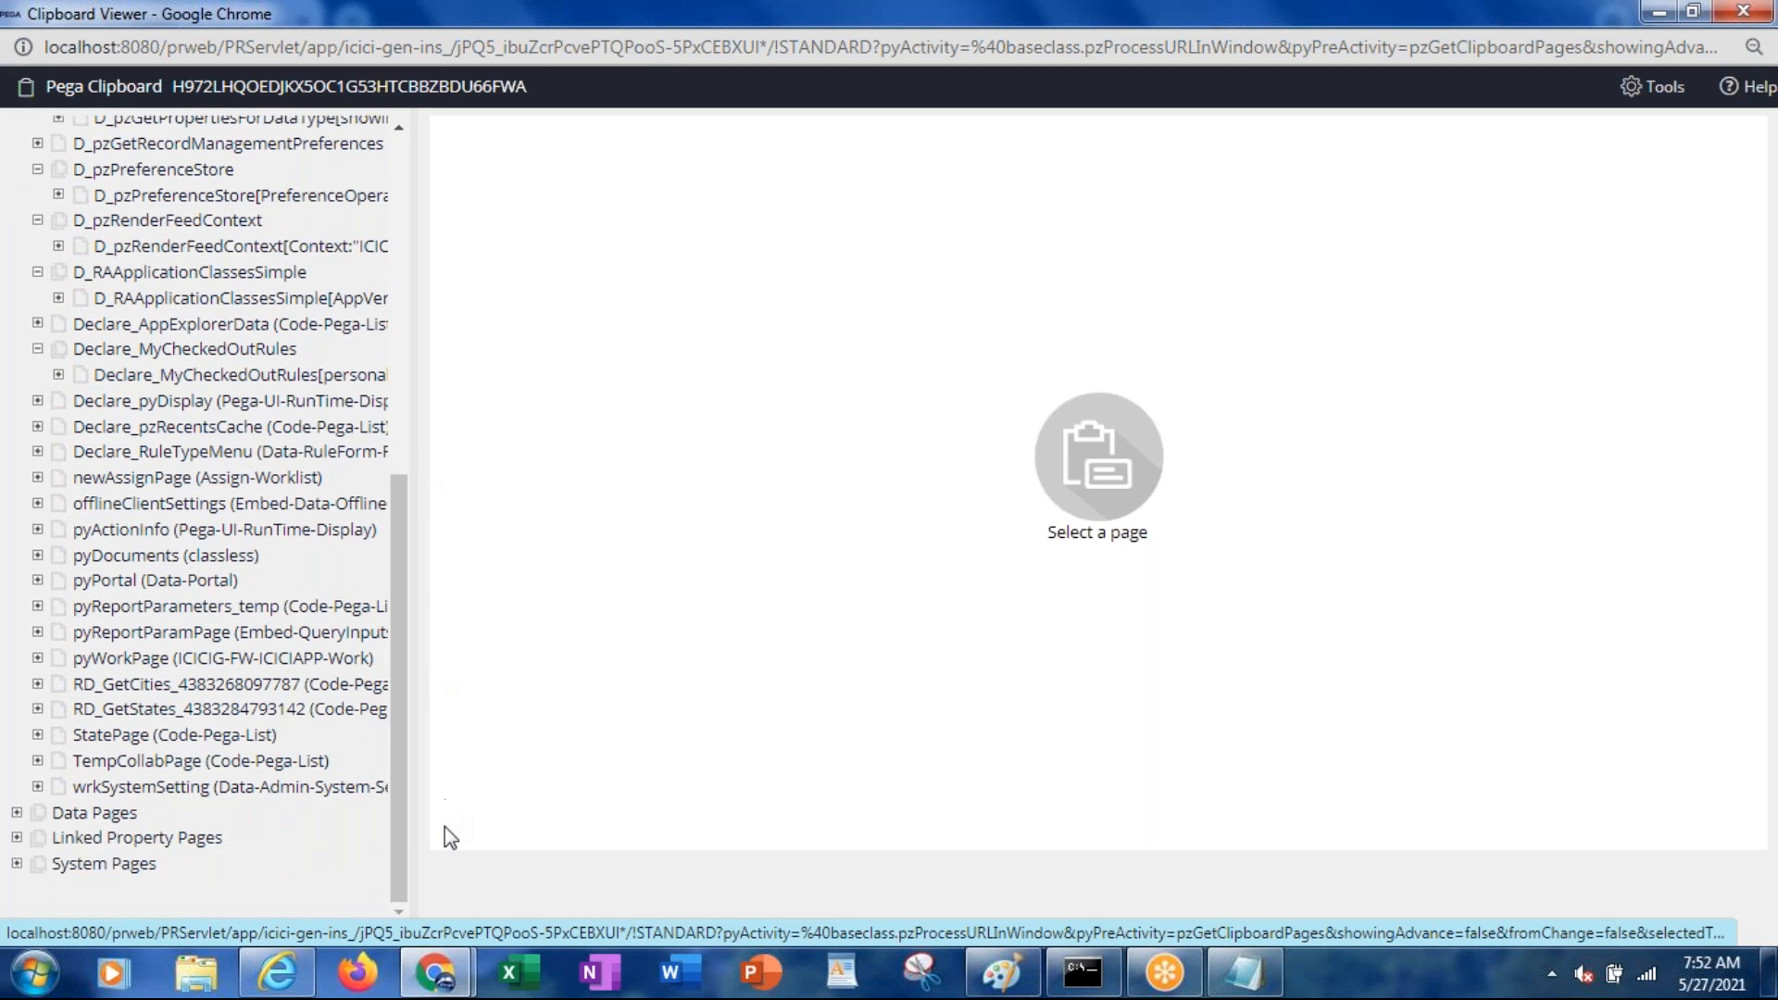
{"action": "left_click", "coordinate": [148, 685]}
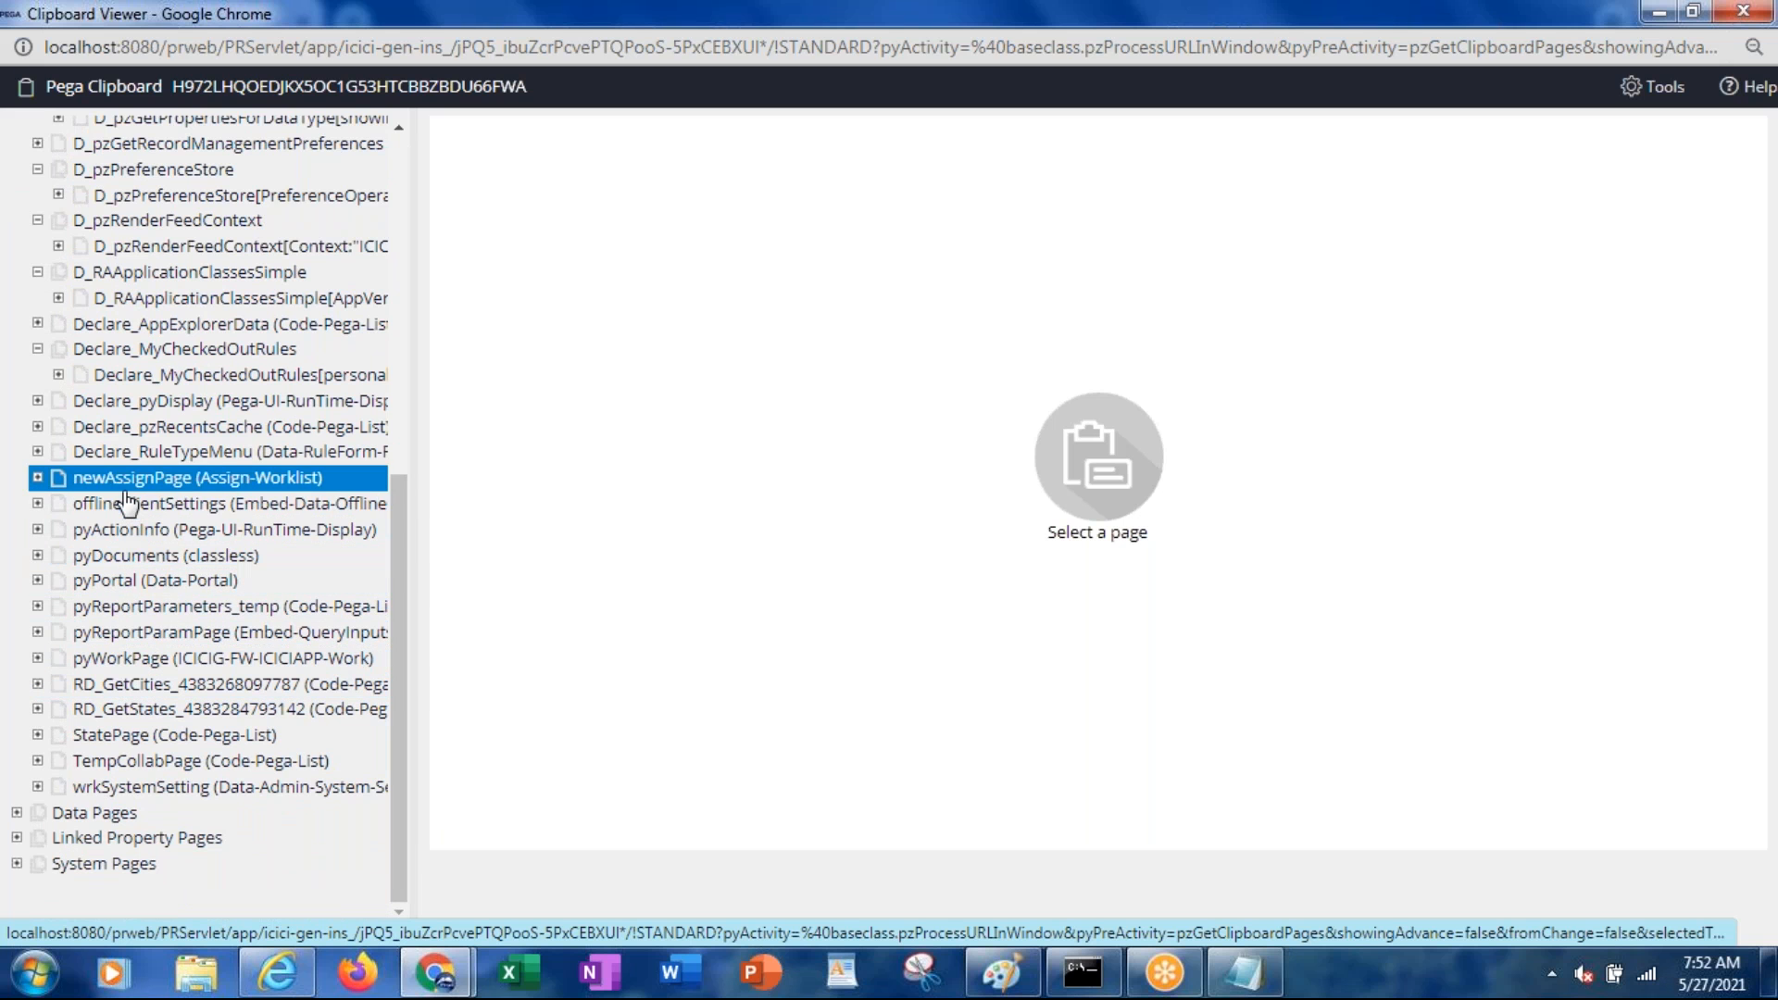
{"action": "left_click", "coordinate": [191, 660]}
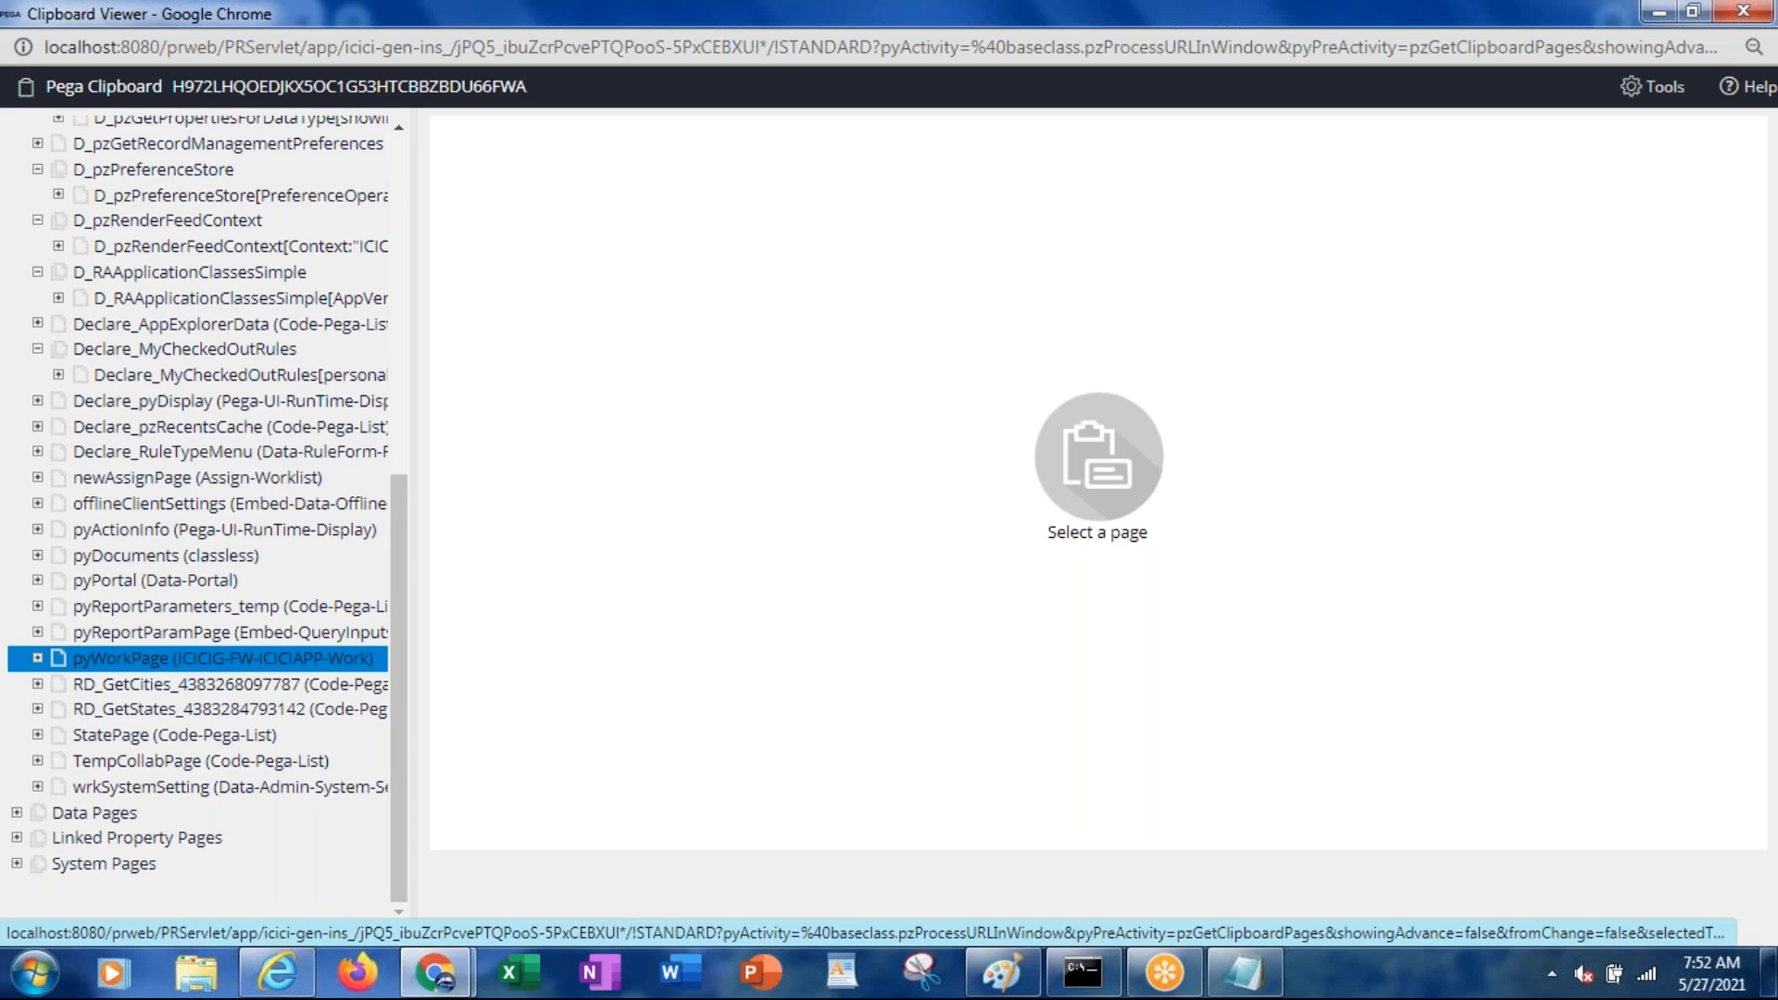
{"action": "left_click", "coordinate": [38, 659]}
{"action": "double_click", "coordinate": [398, 9]}
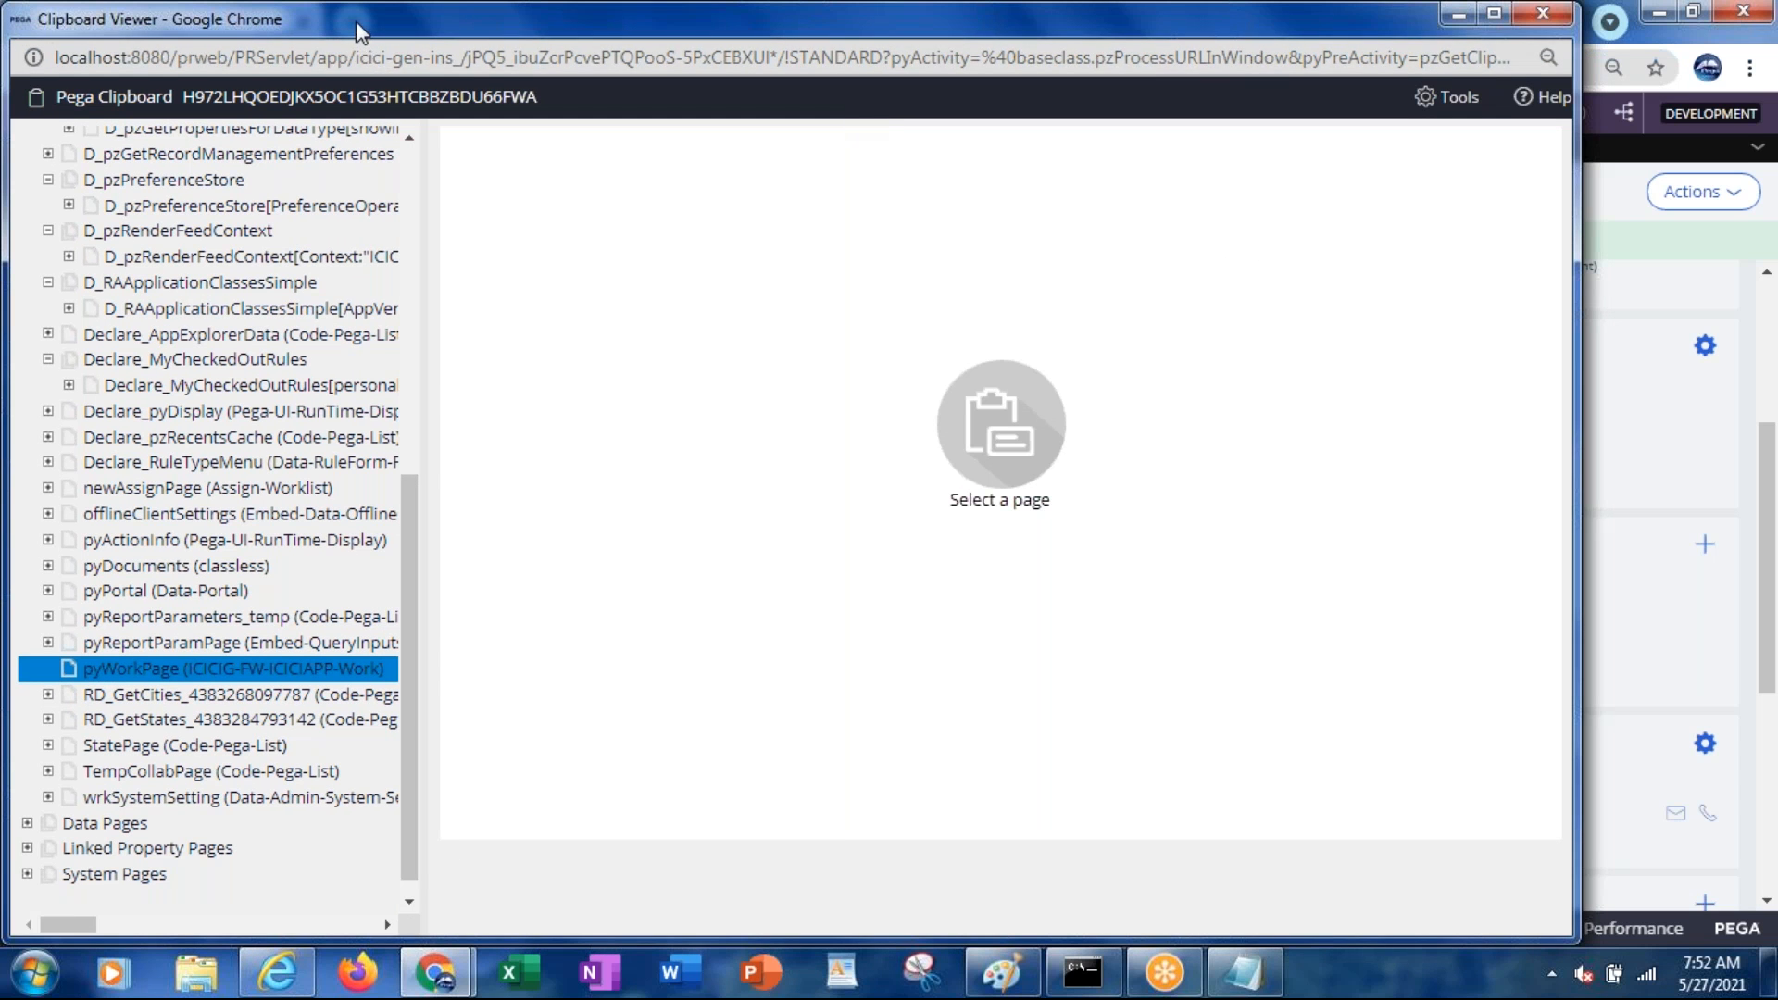
{"action": "left_click_drag", "start_coordinate": [361, 39], "coordinate": [407, 149]}
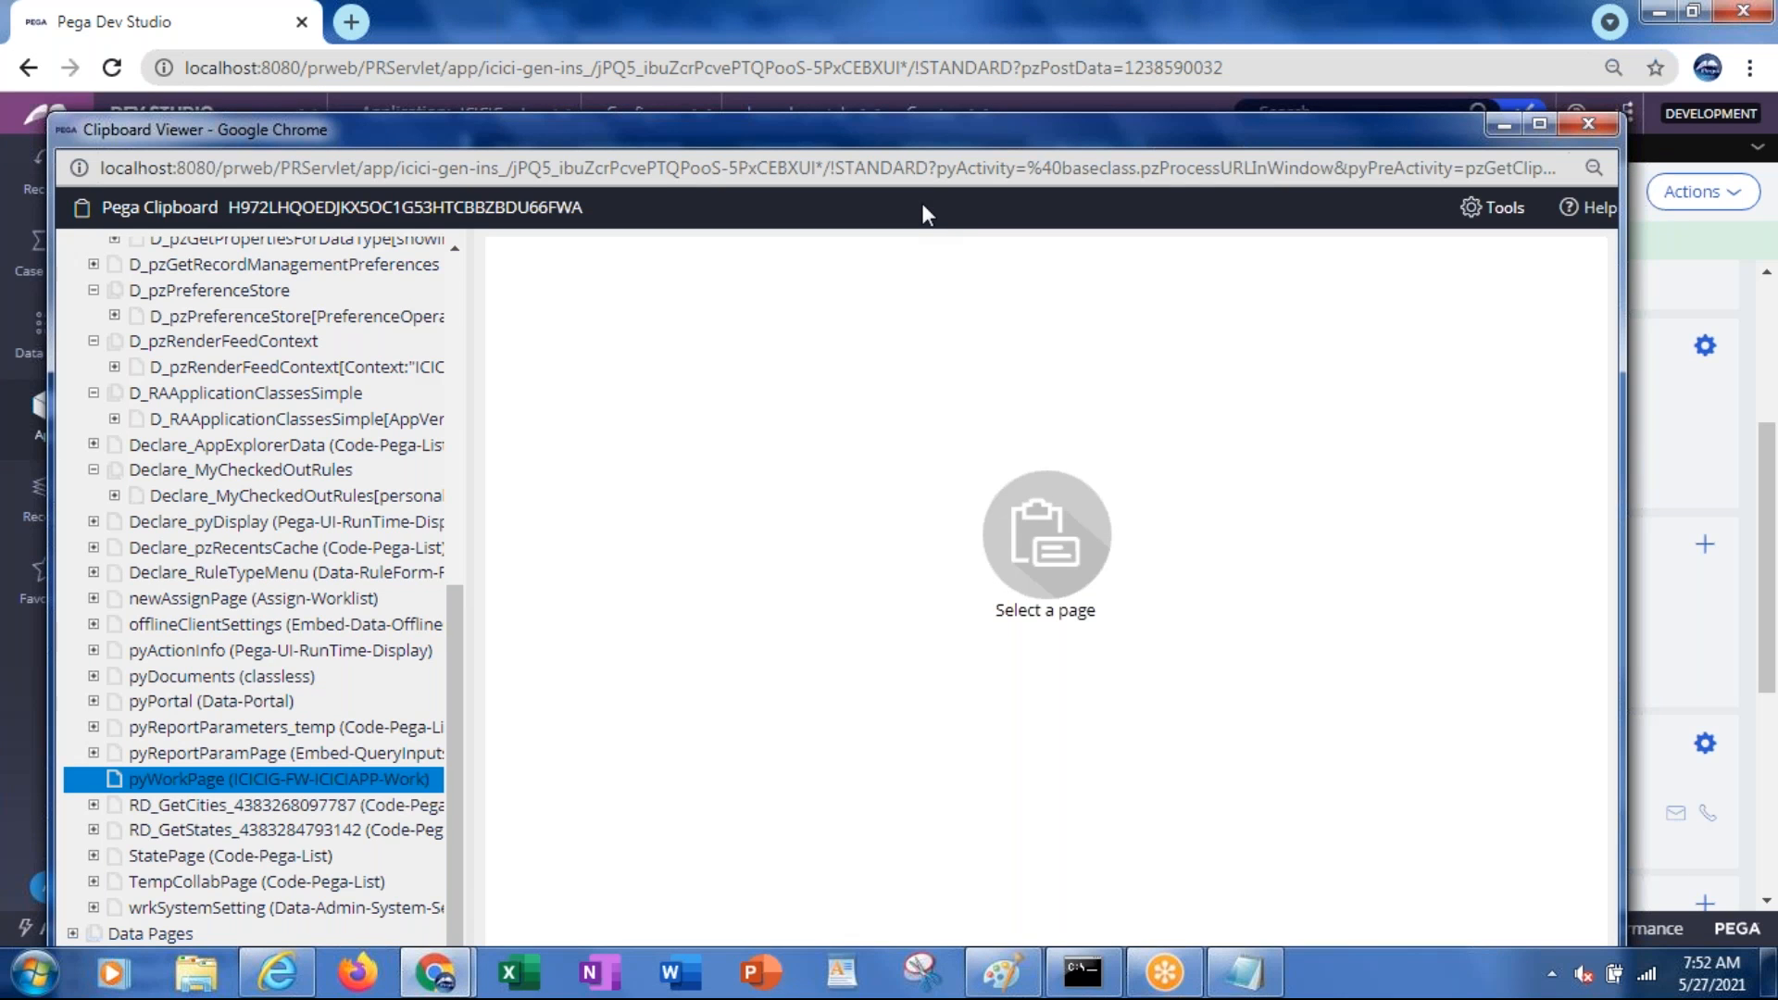
Expand pyWorkPage again, move the clipboard viewer down, then close it
{"action": "left_click", "coordinate": [1591, 118]}
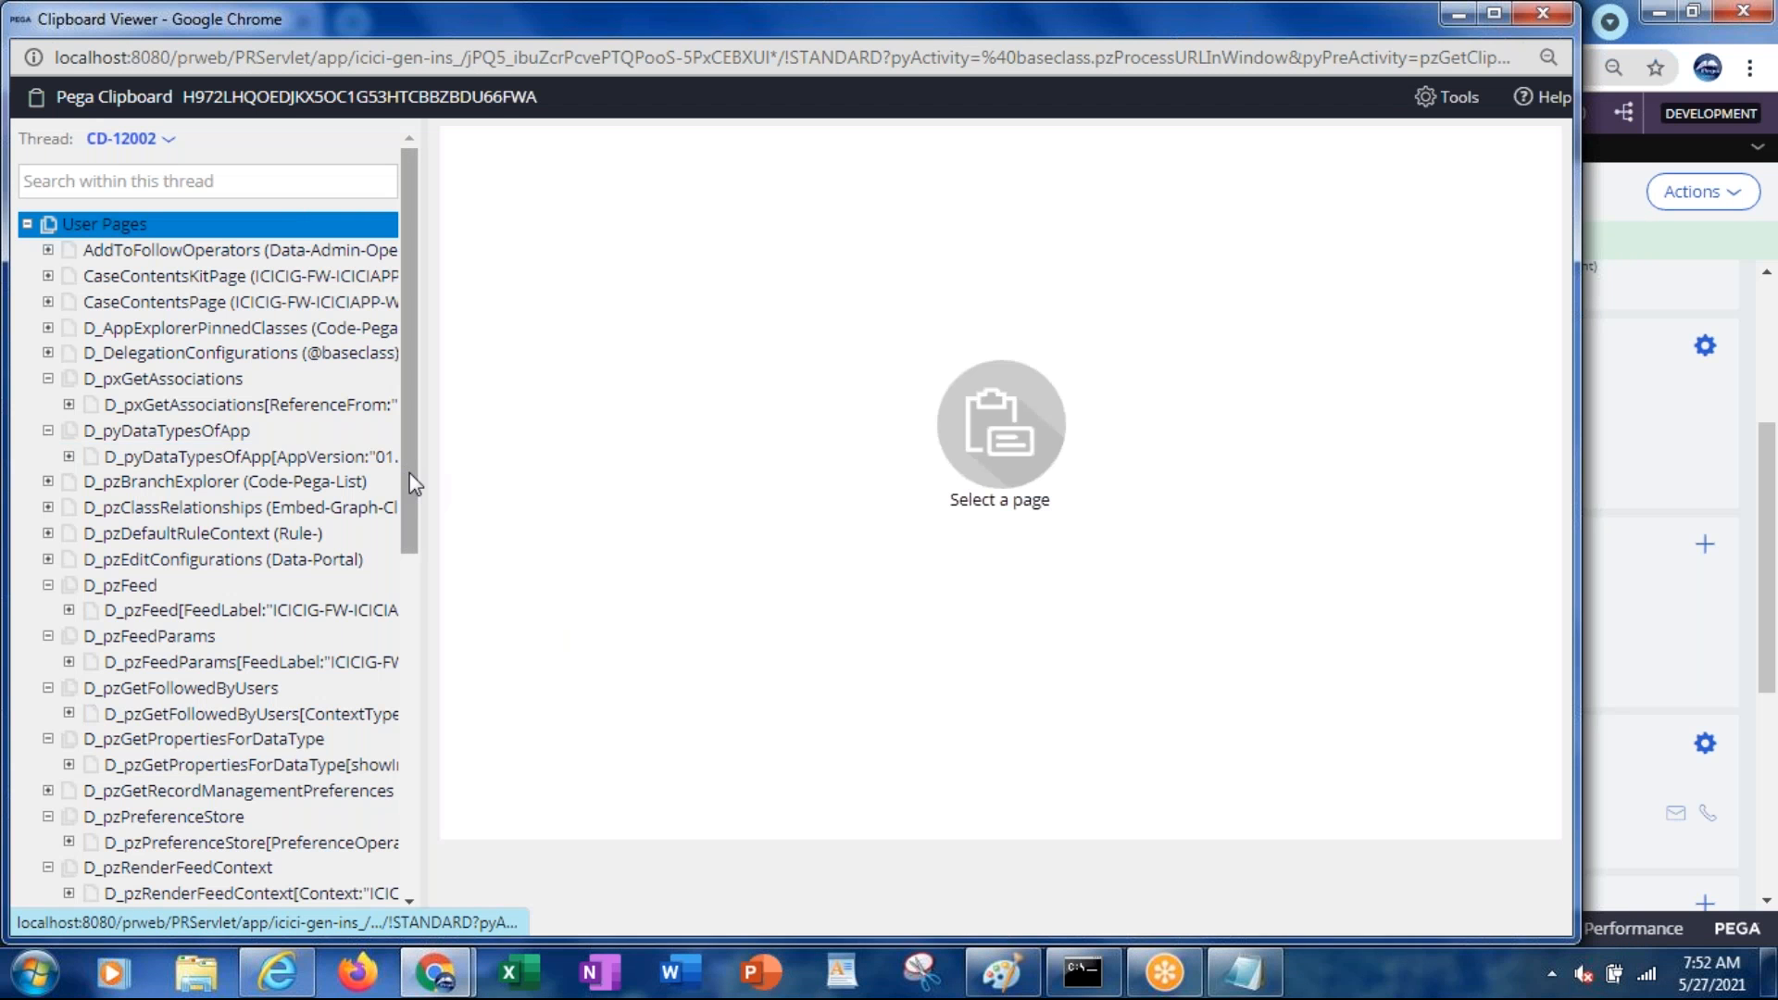
{"action": "left_click_drag", "start_coordinate": [409, 474], "coordinate": [408, 821]}
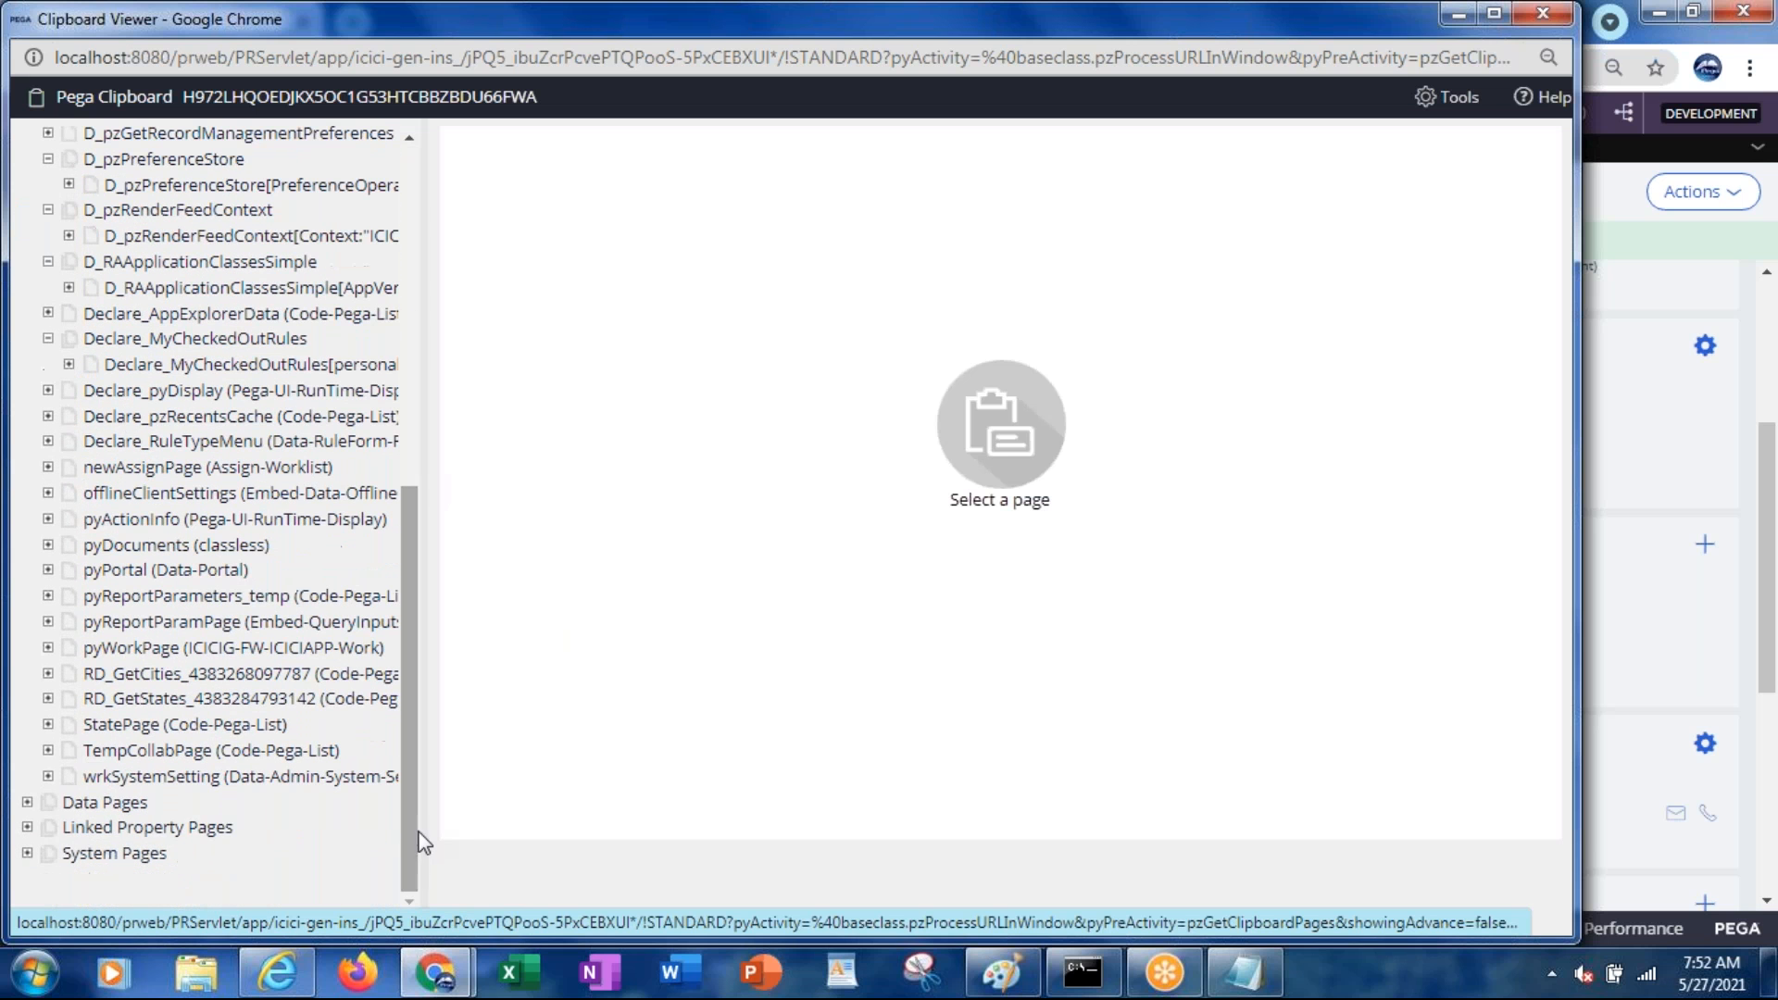
{"action": "left_click", "coordinate": [166, 648]}
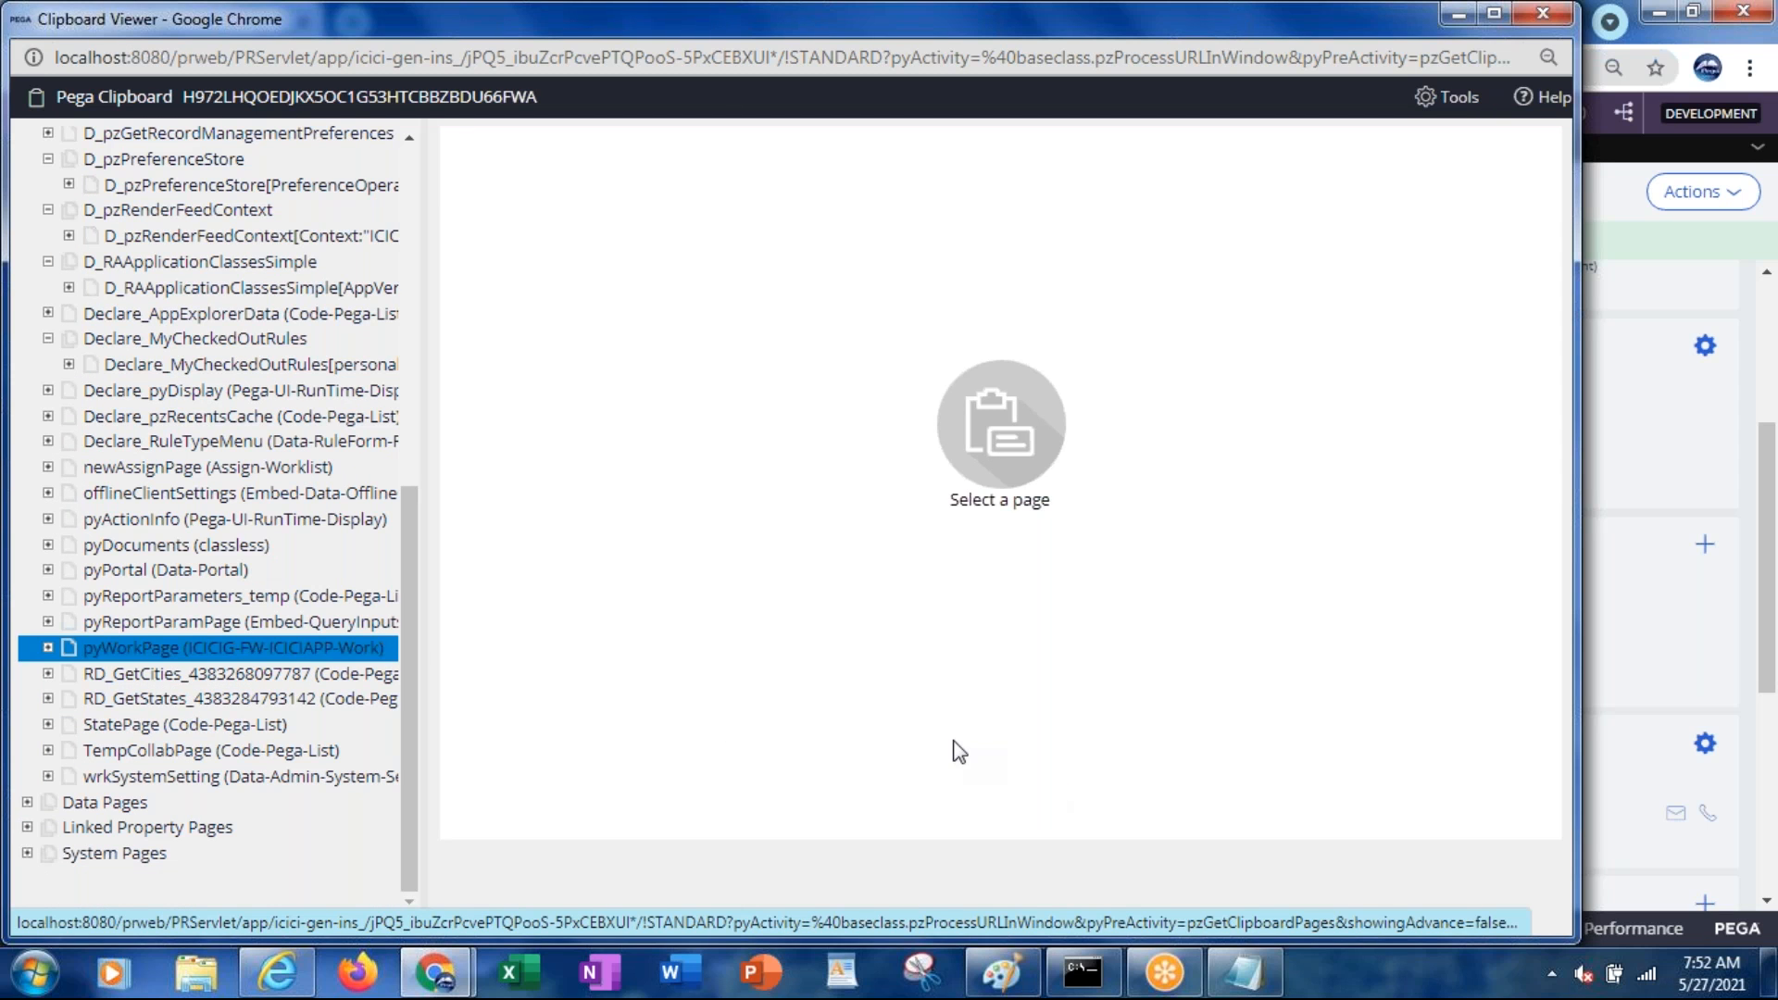
{"action": "left_click", "coordinate": [48, 648]}
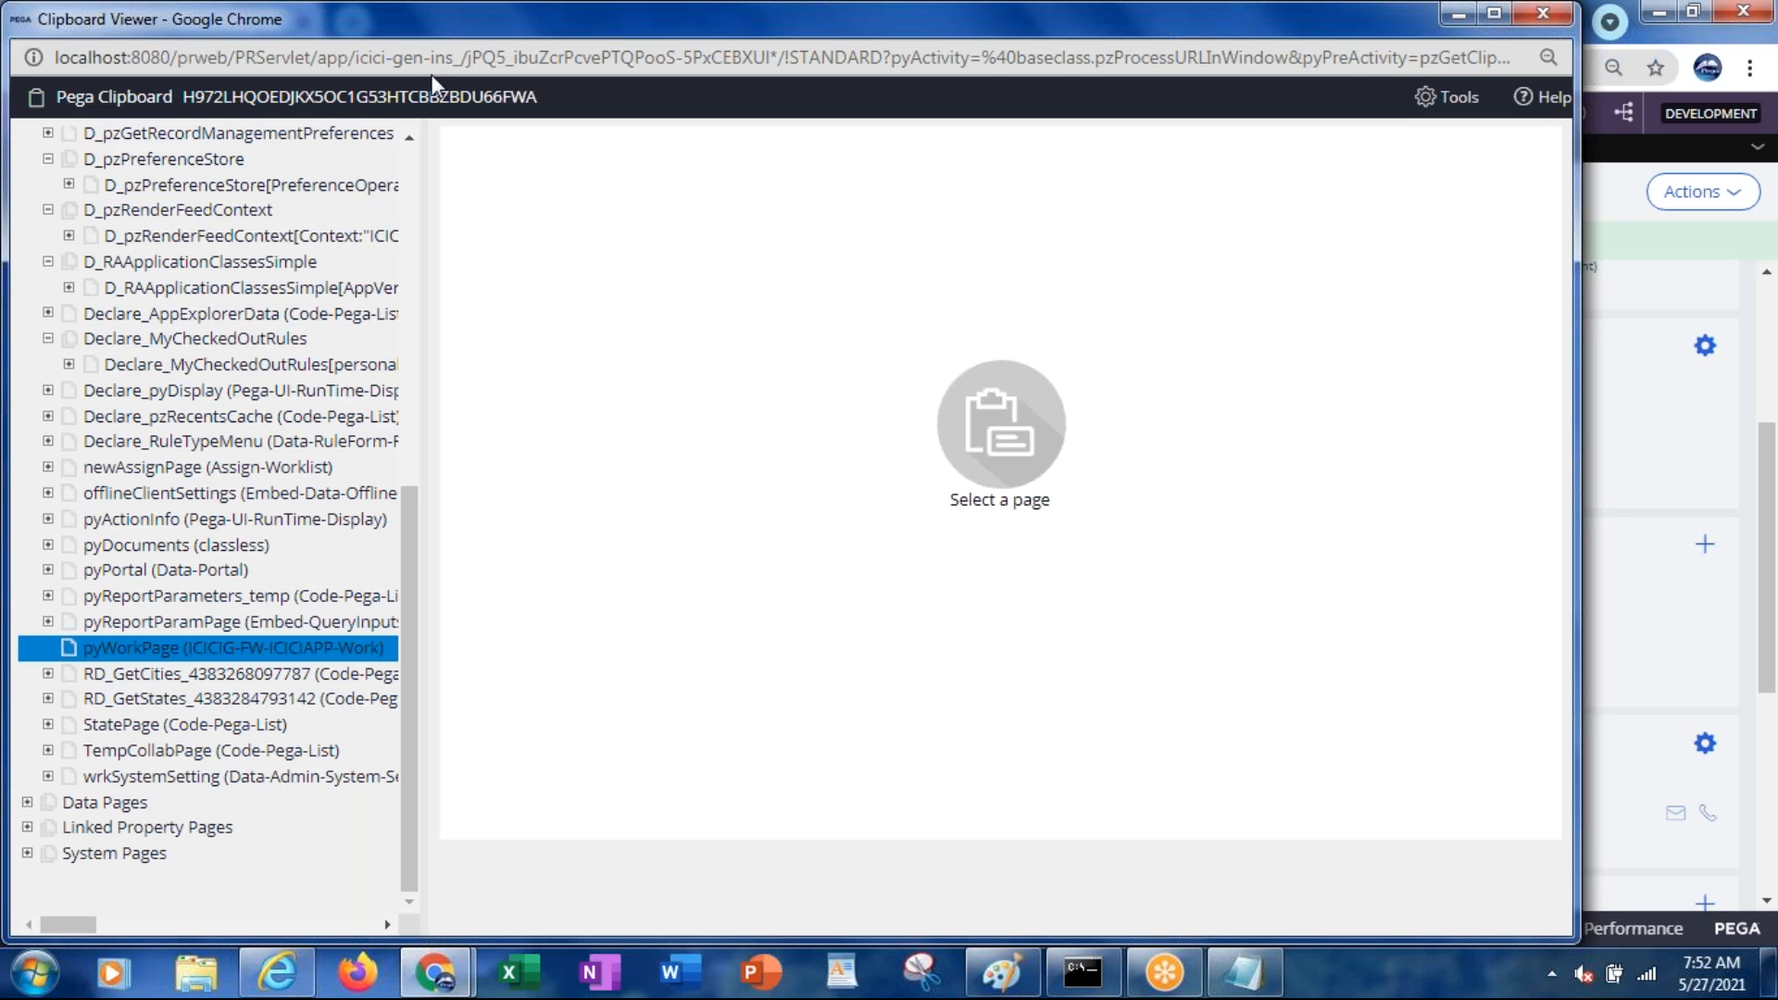
{"action": "left_click_drag", "start_coordinate": [432, 18], "coordinate": [408, 211]}
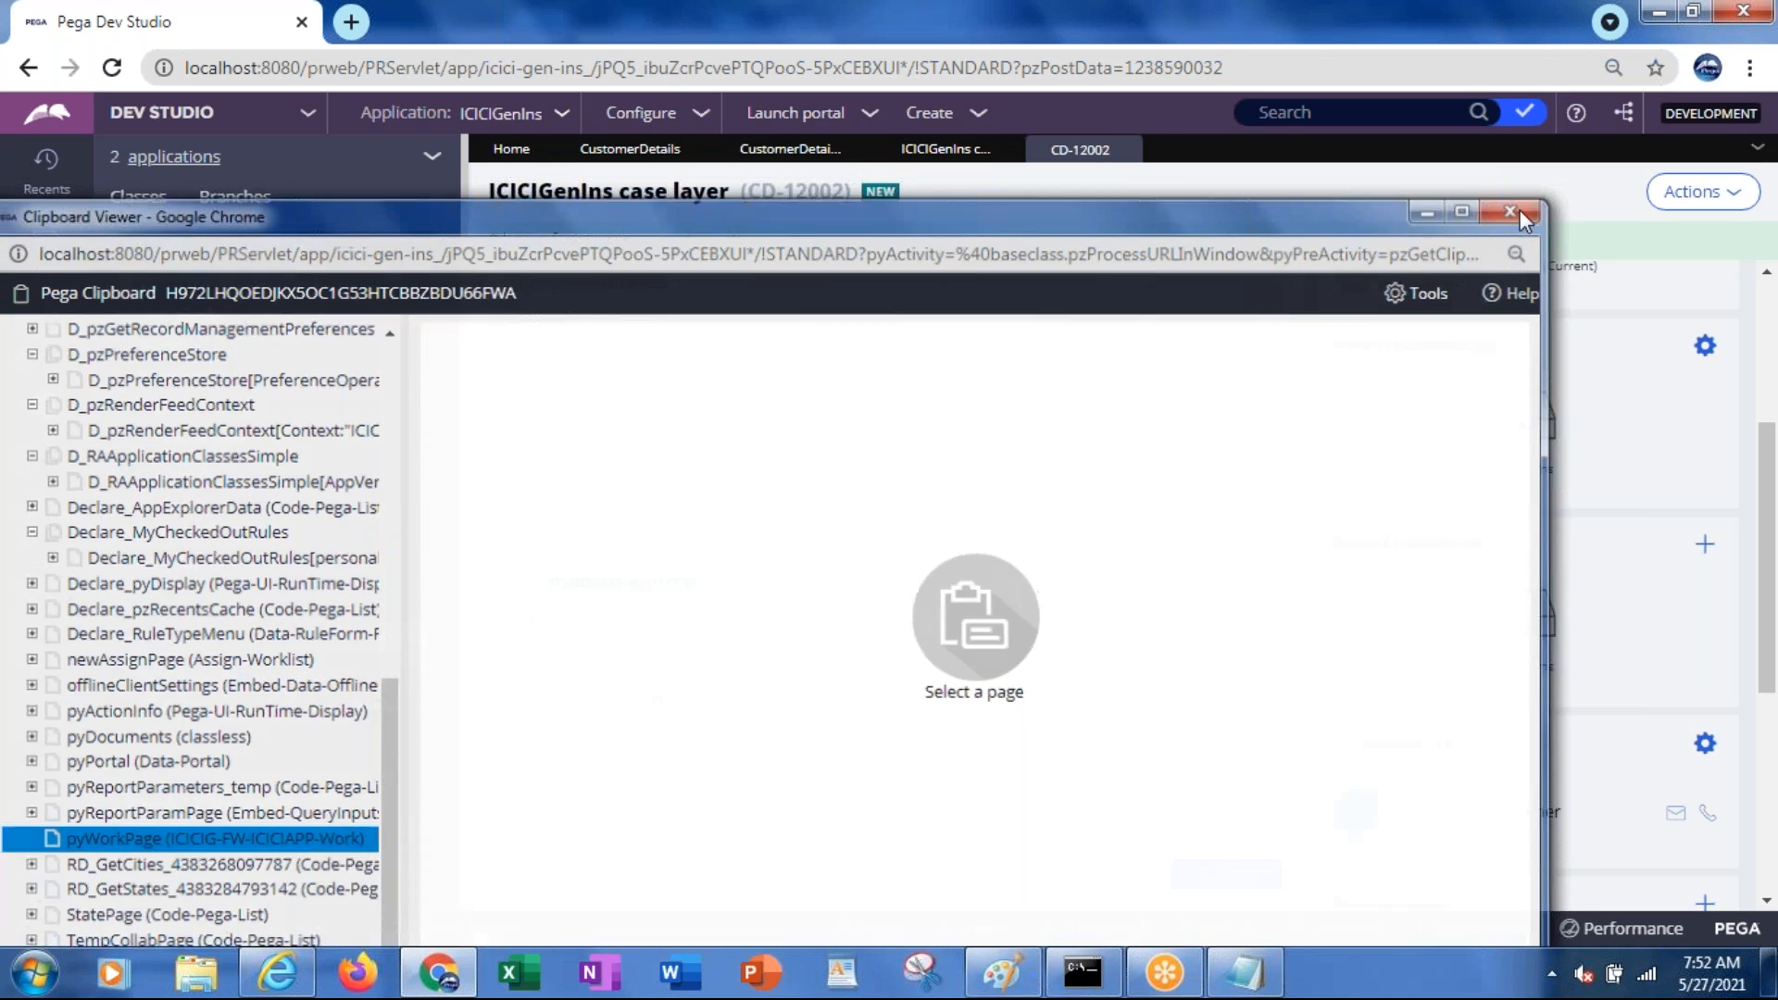
{"action": "left_click", "coordinate": [1519, 209]}
Reopen the clipboard viewer and expand pyWorkPage to show CustomerDetails, PermanentAddress and PresentAddress
{"action": "left_click", "coordinate": [1098, 931]}
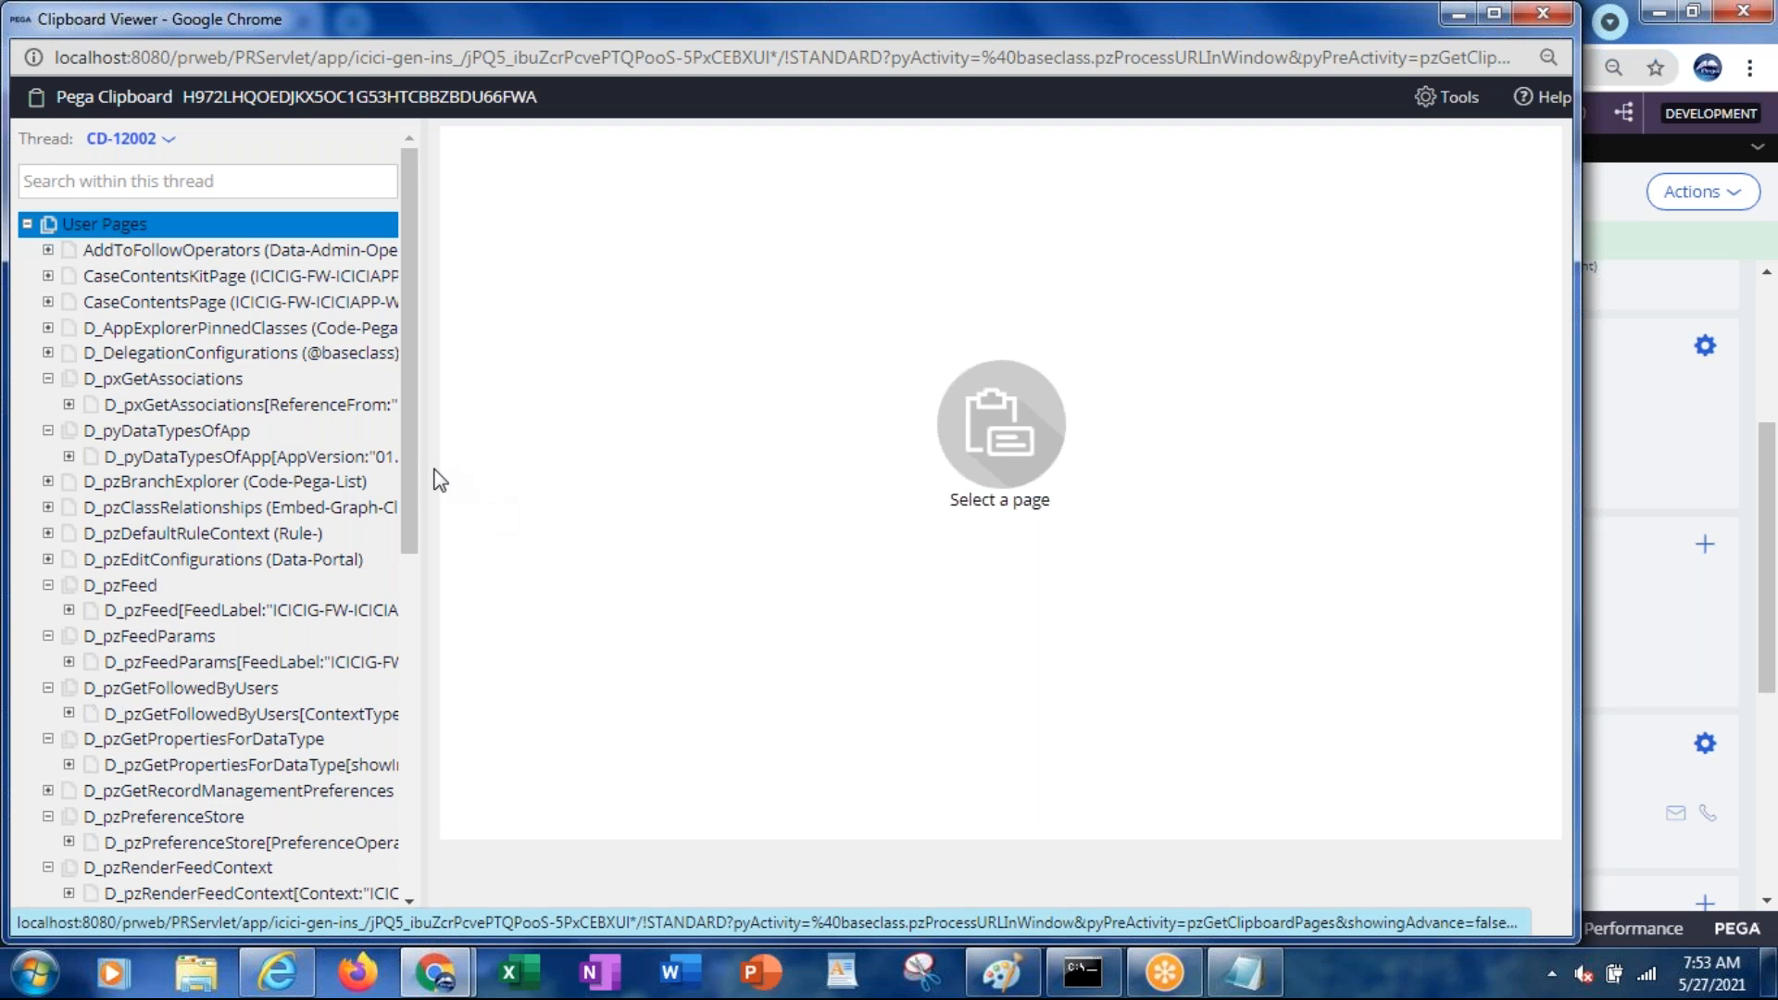
{"action": "left_click_drag", "start_coordinate": [413, 477], "coordinate": [415, 912]}
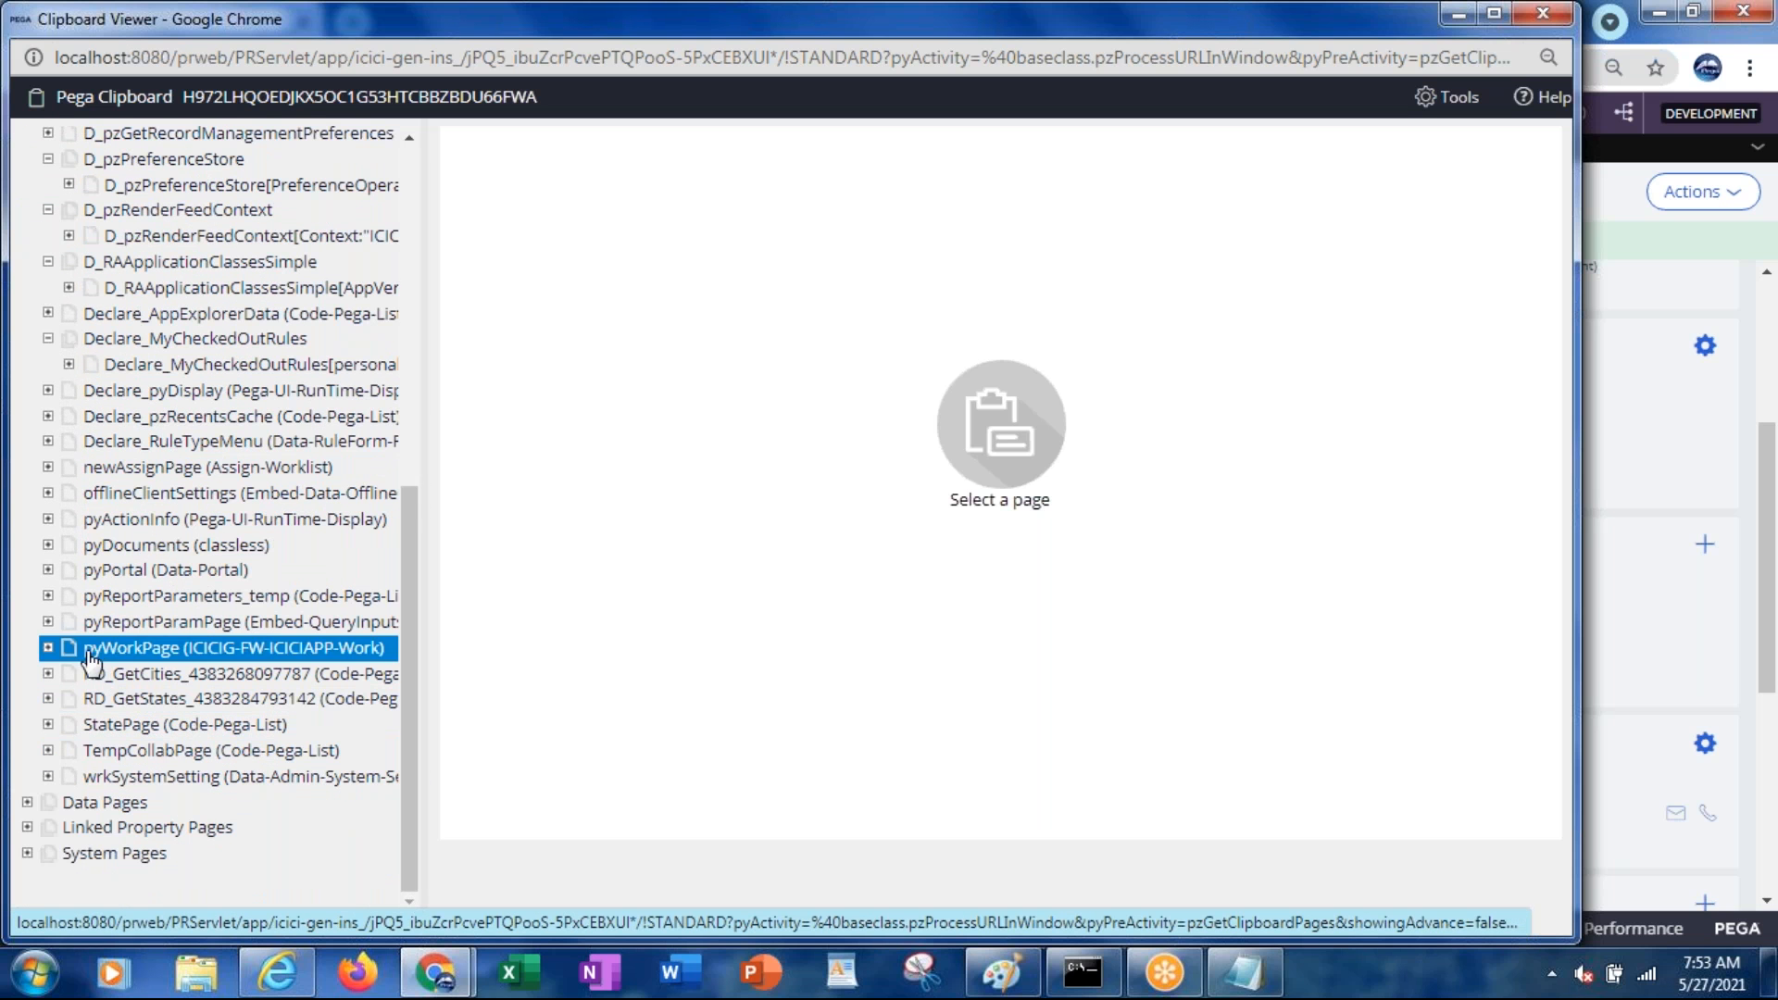
{"action": "left_click", "coordinate": [48, 649]}
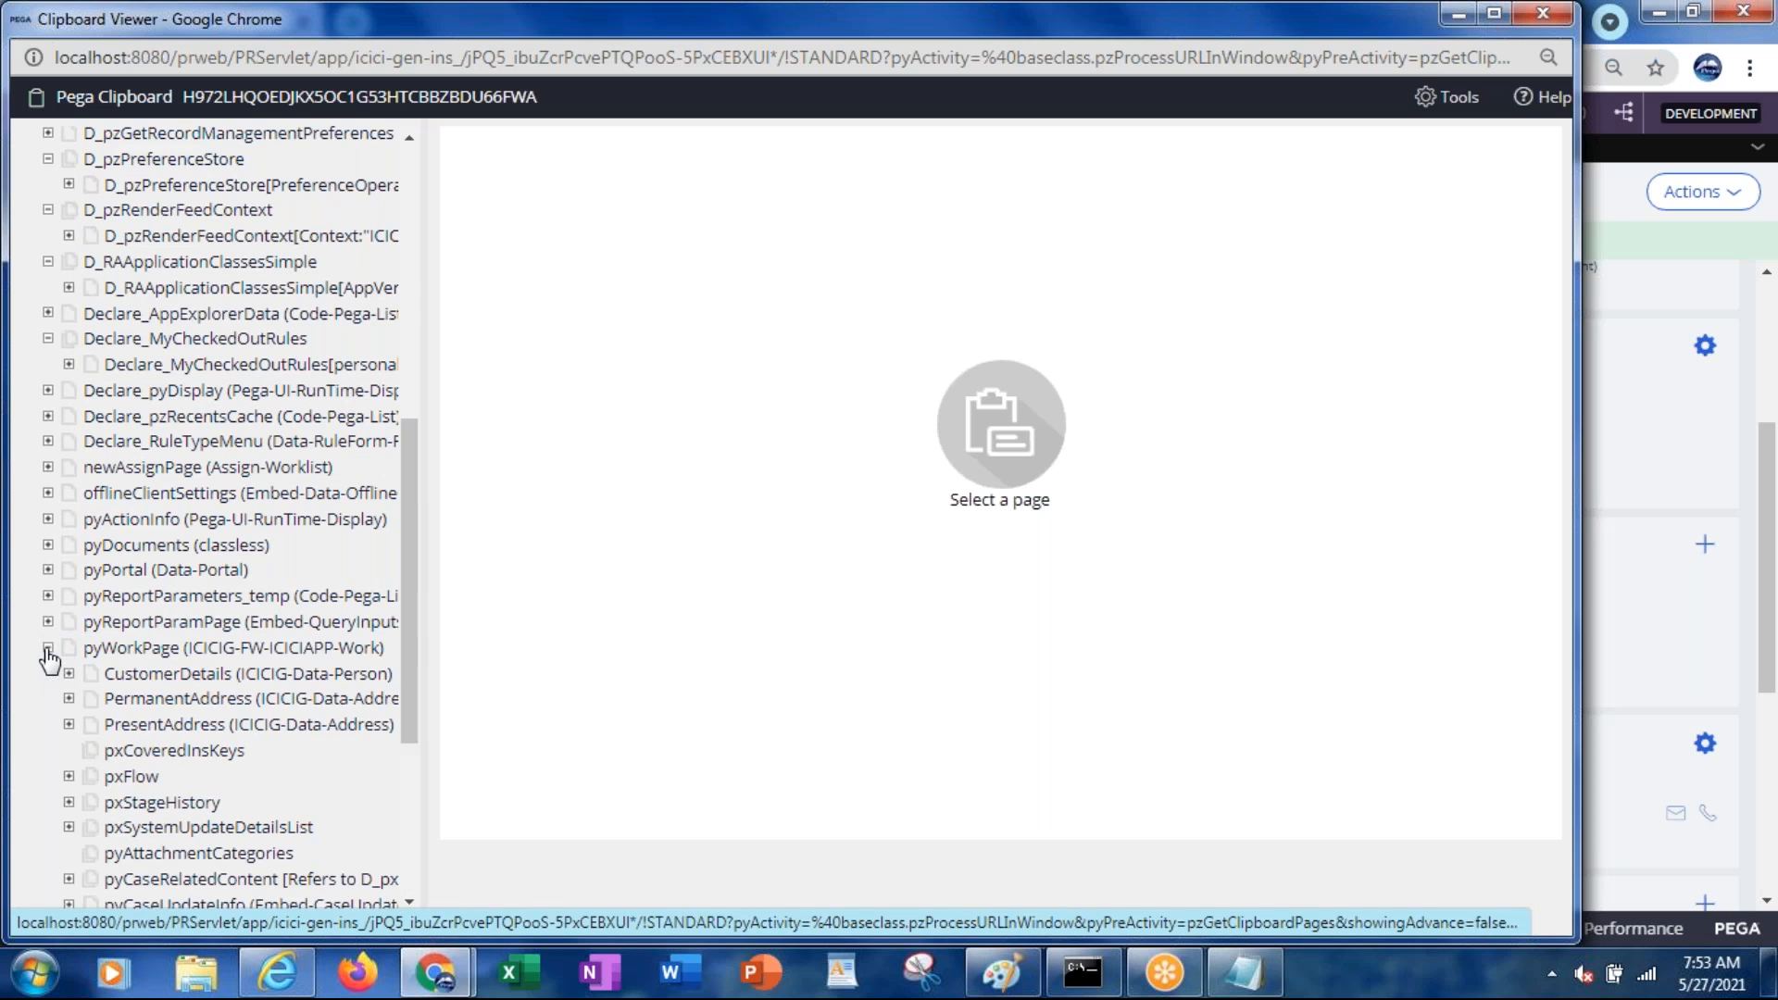
{"action": "left_click", "coordinate": [96, 650]}
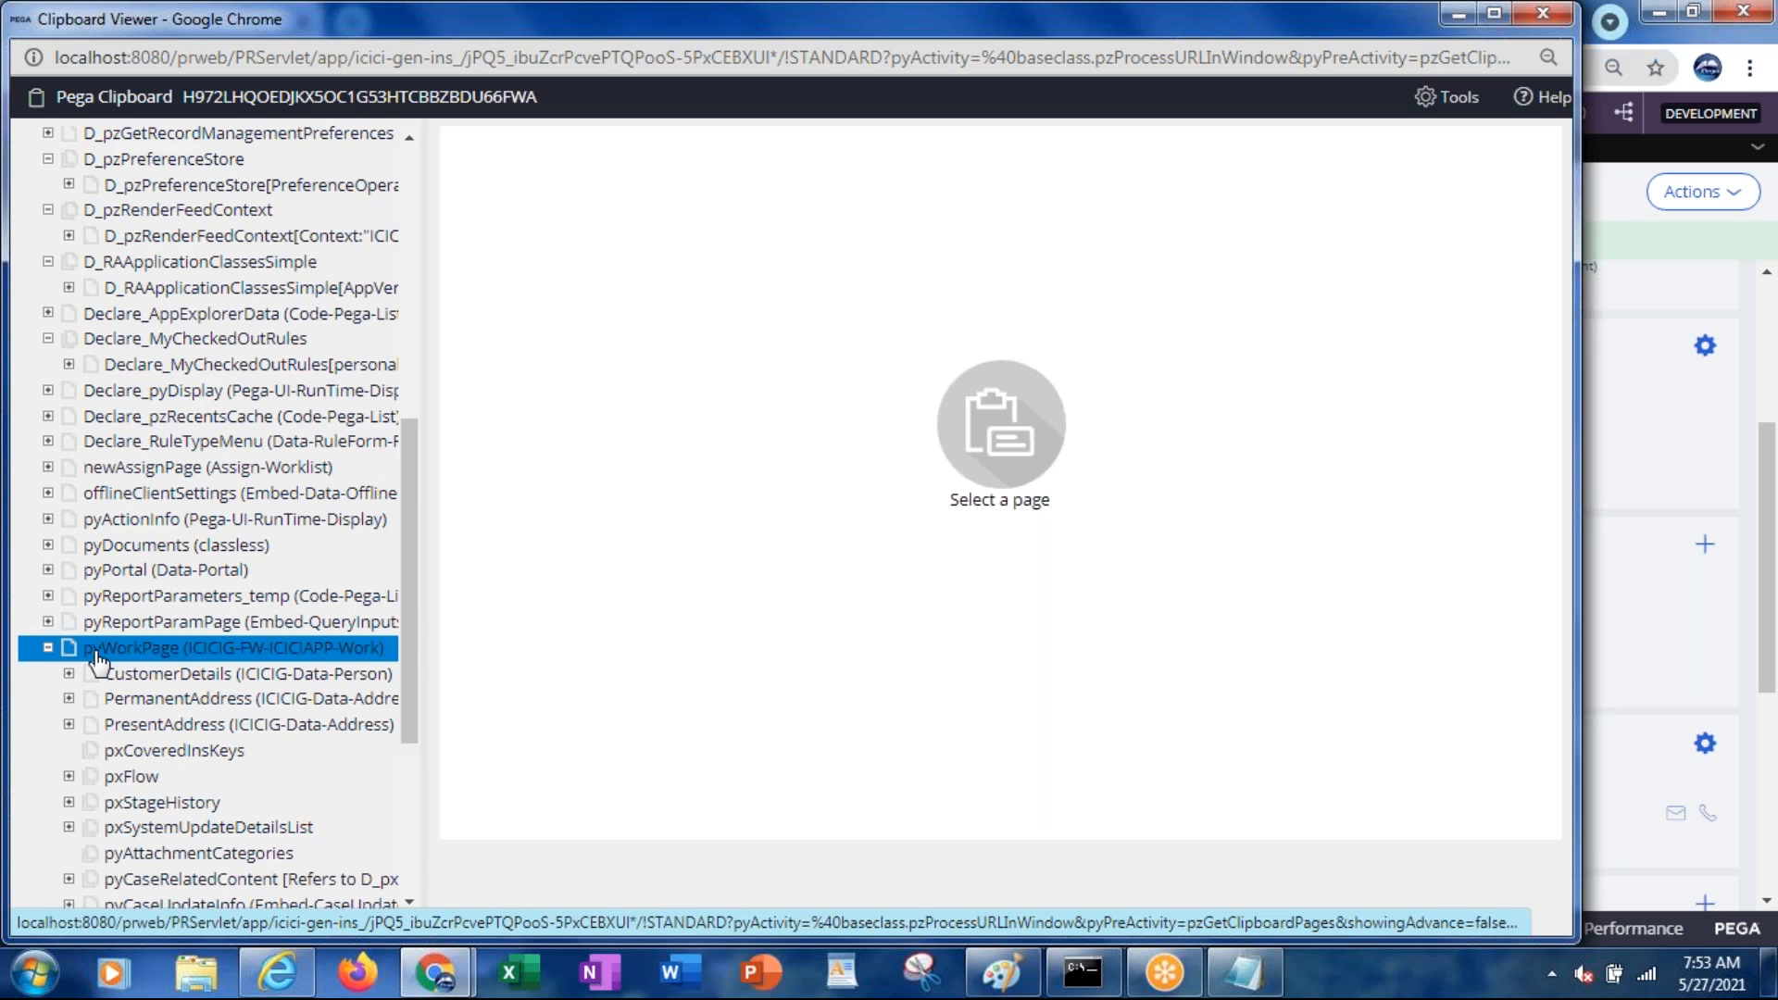
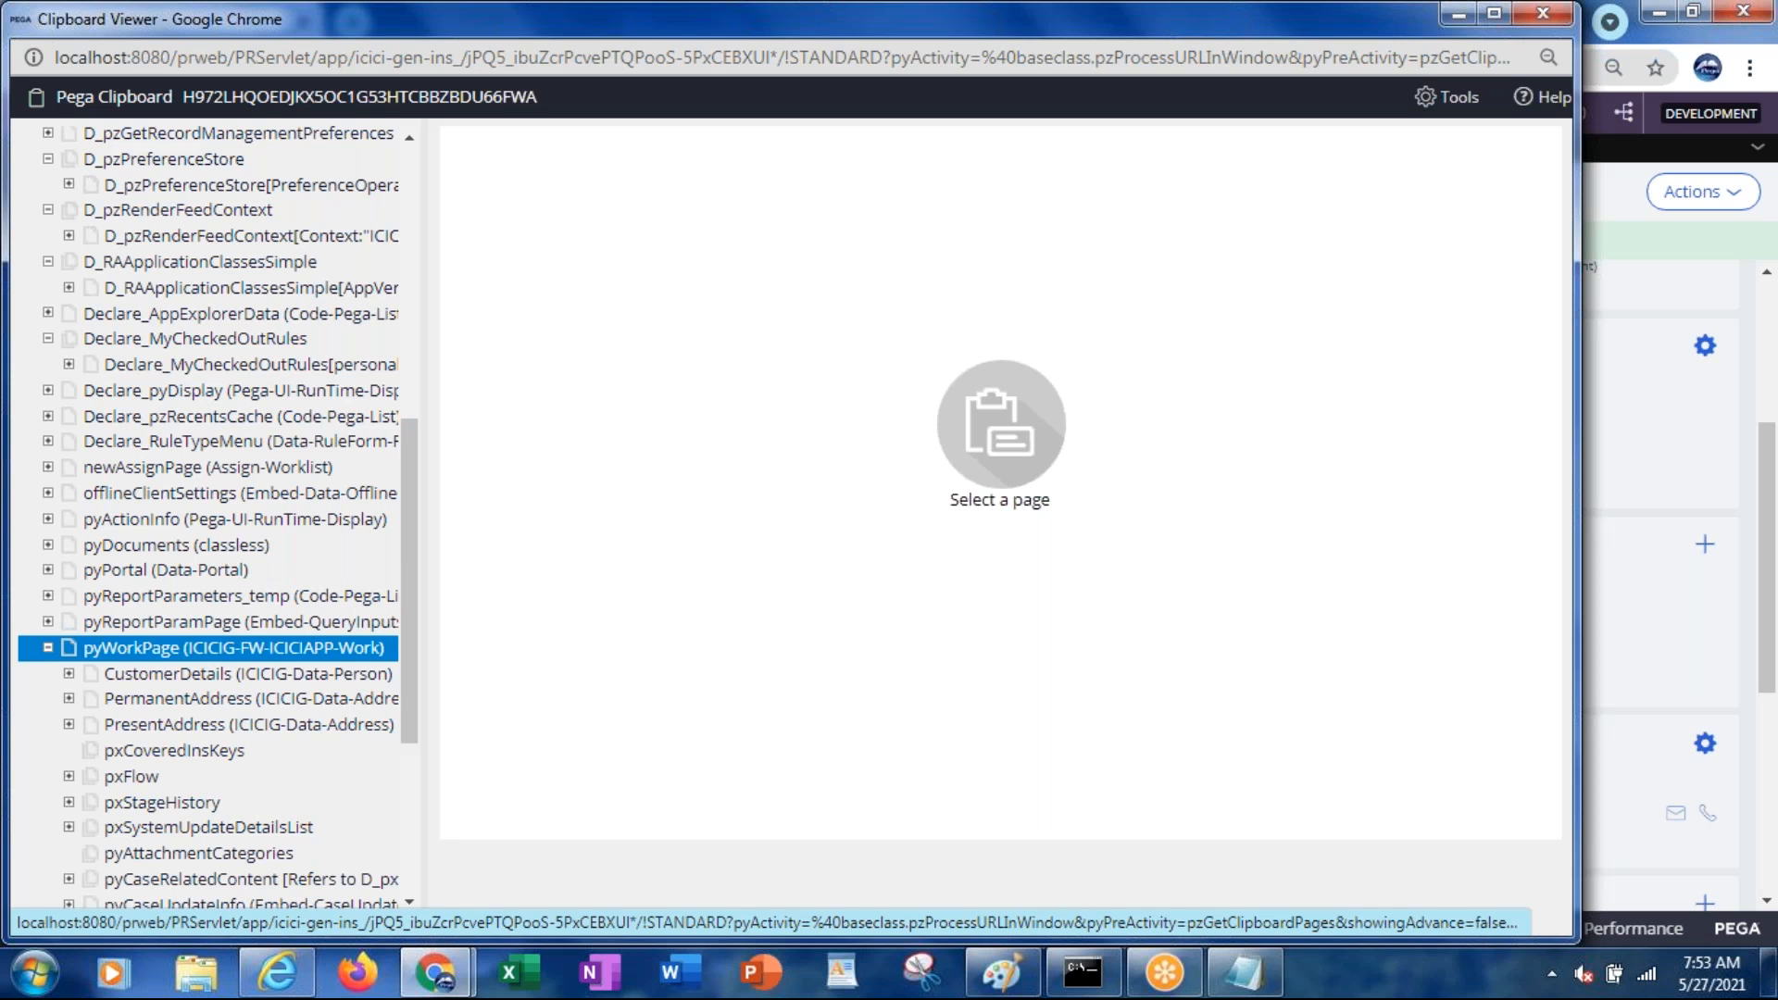
Bring up the Case Manager Portal and reload its My Work list twice
{"action": "left_click", "coordinate": [280, 983]}
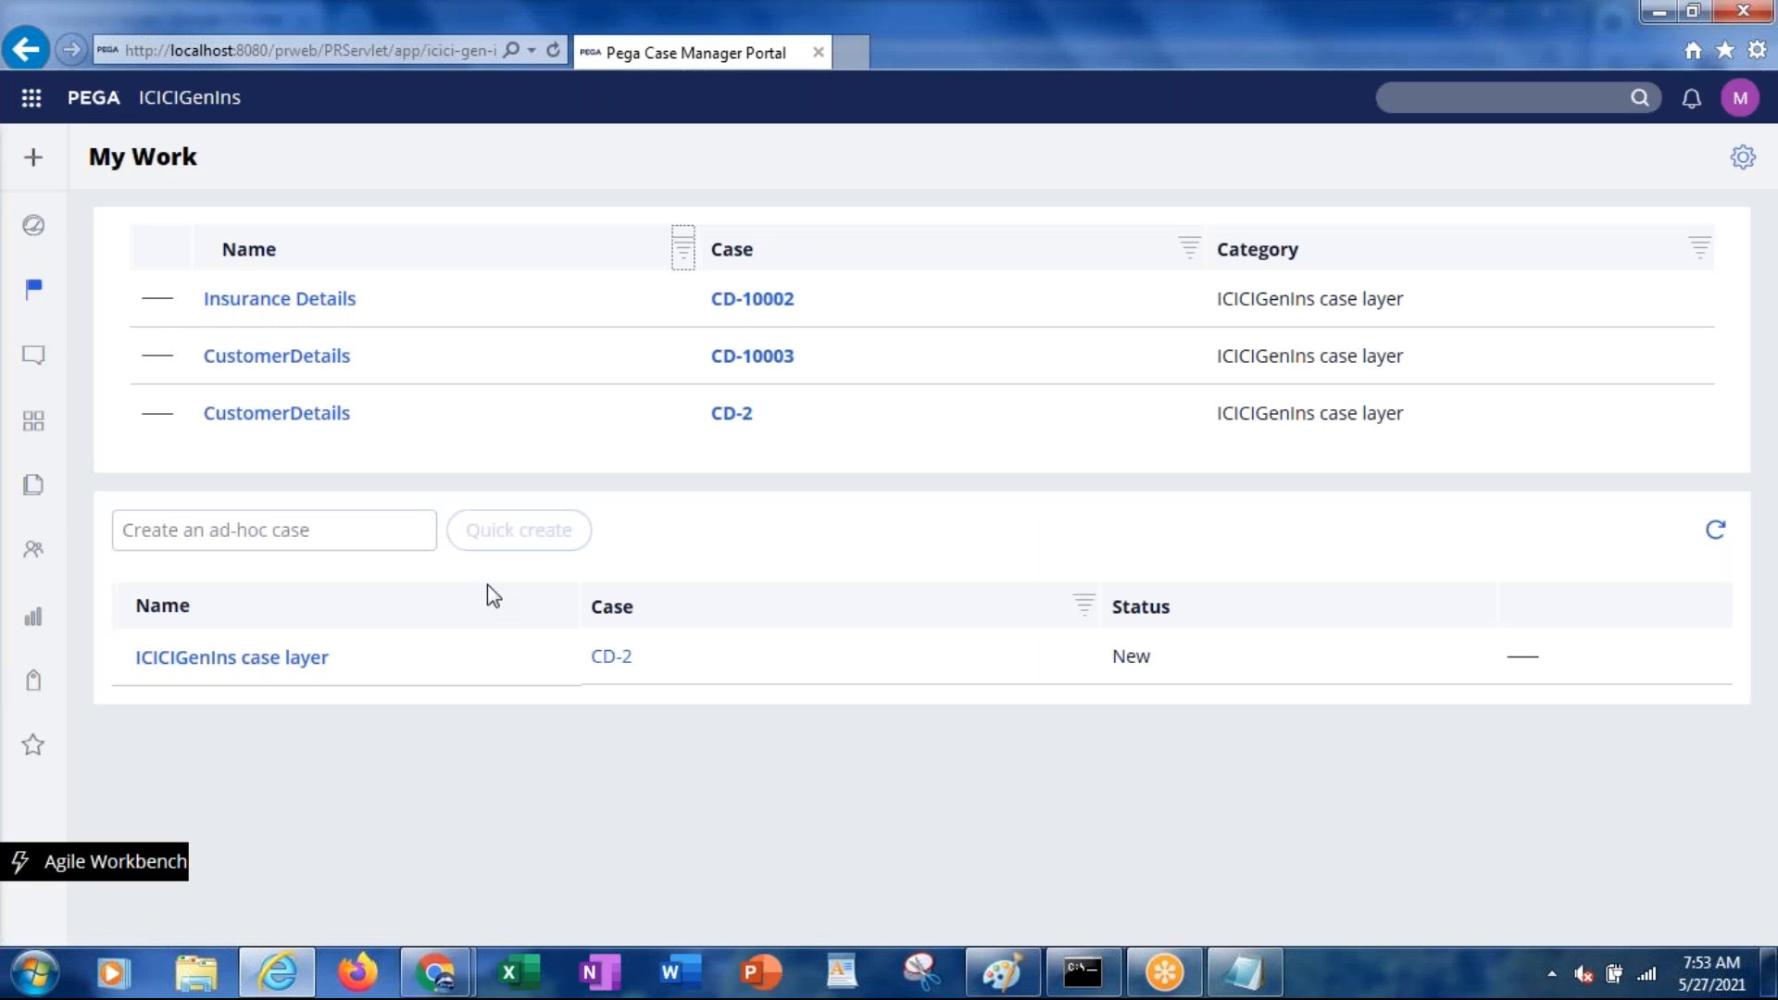
{"action": "mouse_move", "coordinate": [32, 231]}
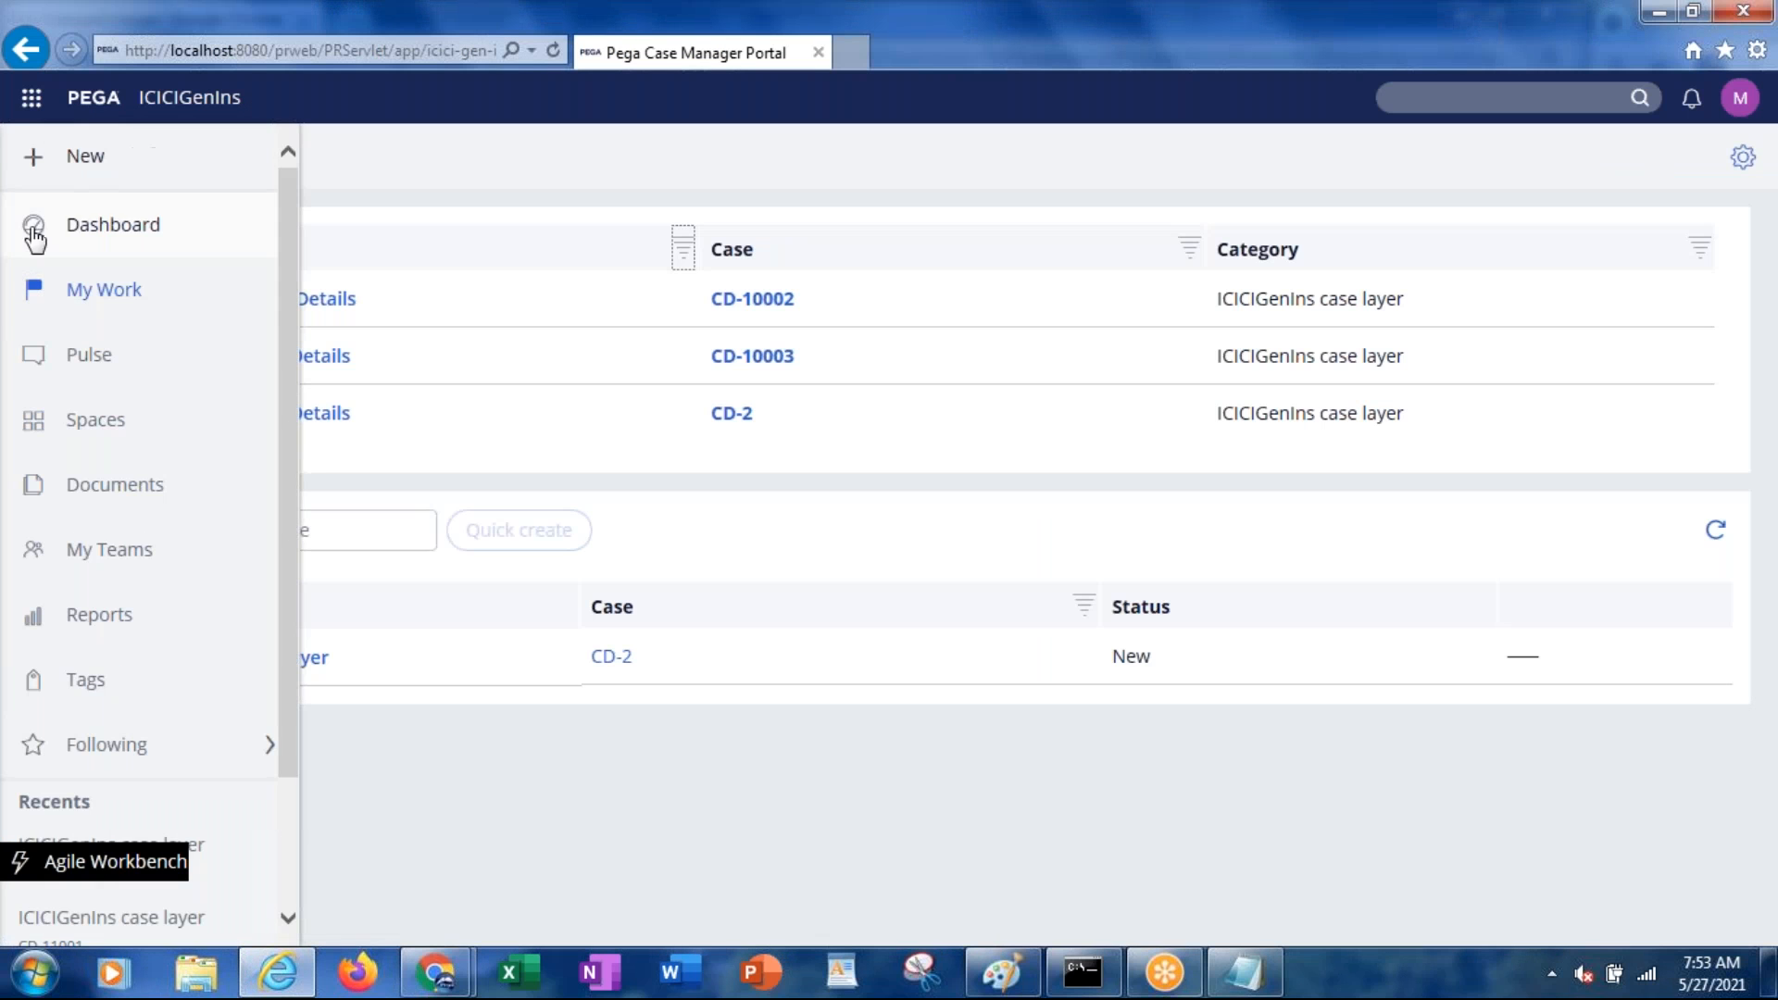
{"action": "left_click", "coordinate": [98, 294]}
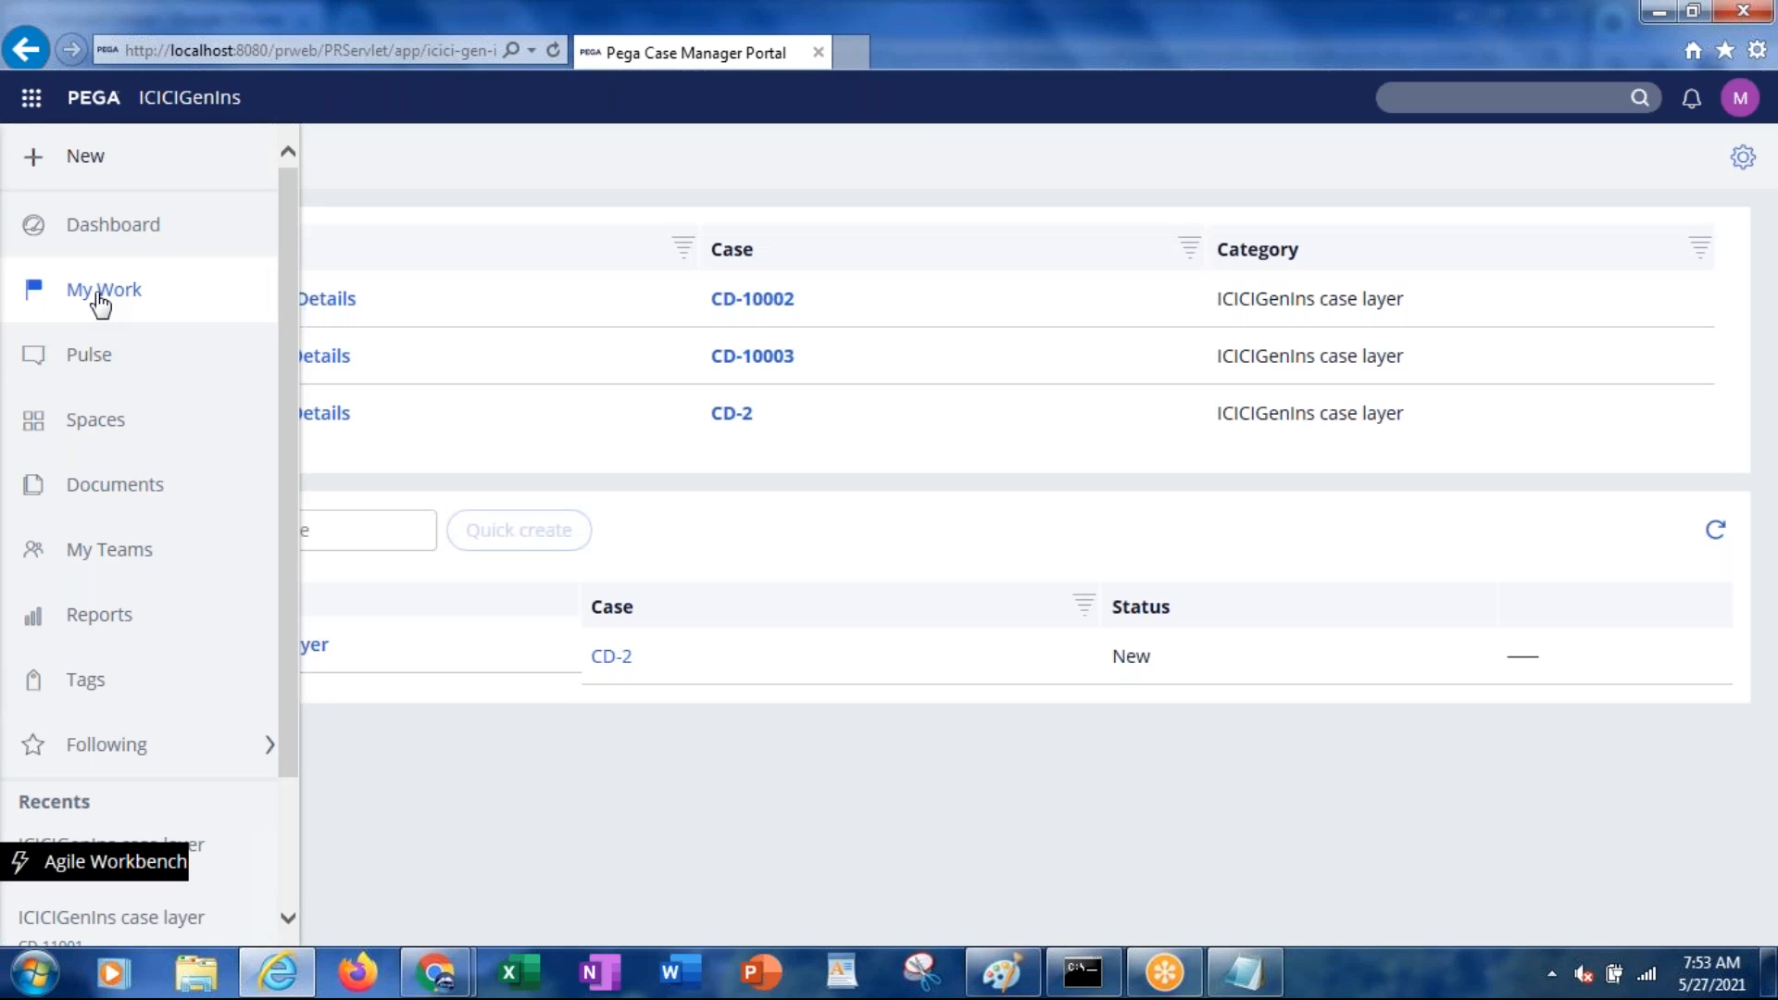
{"action": "left_click", "coordinate": [98, 294]}
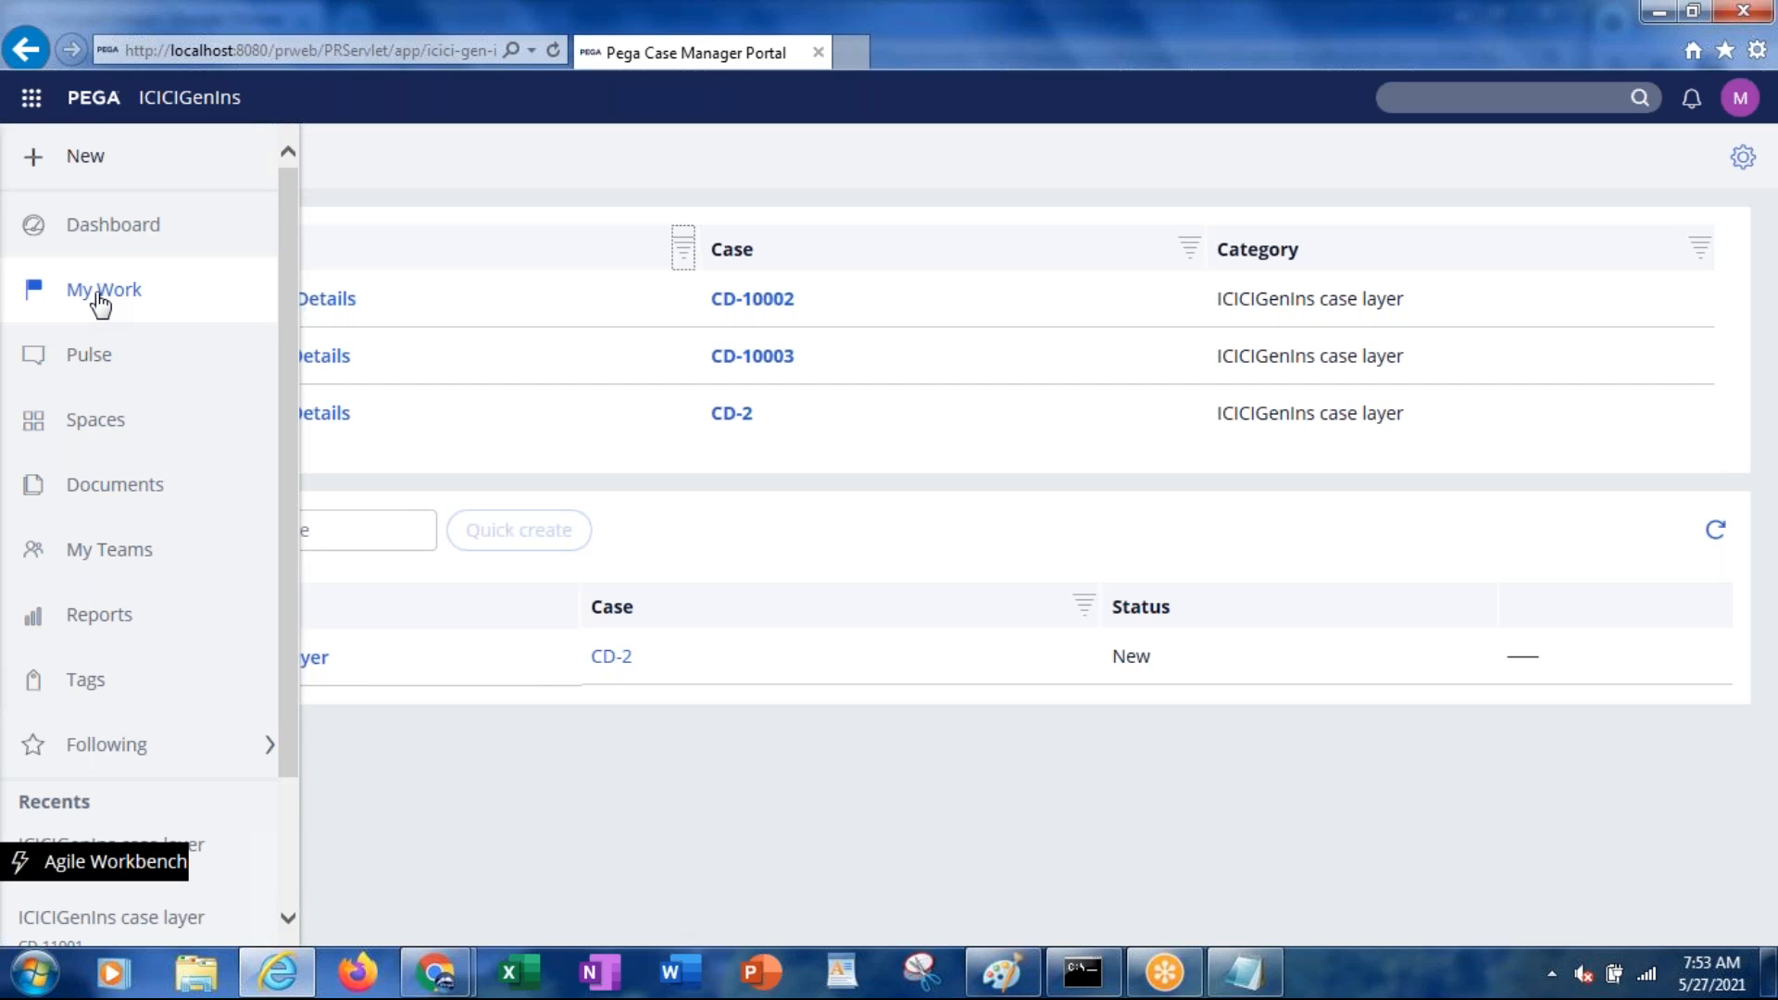
Close the Clipboard Viewer and return to case CD-12002 in Dev Studio
{"action": "key", "text": "alt+Tab"}
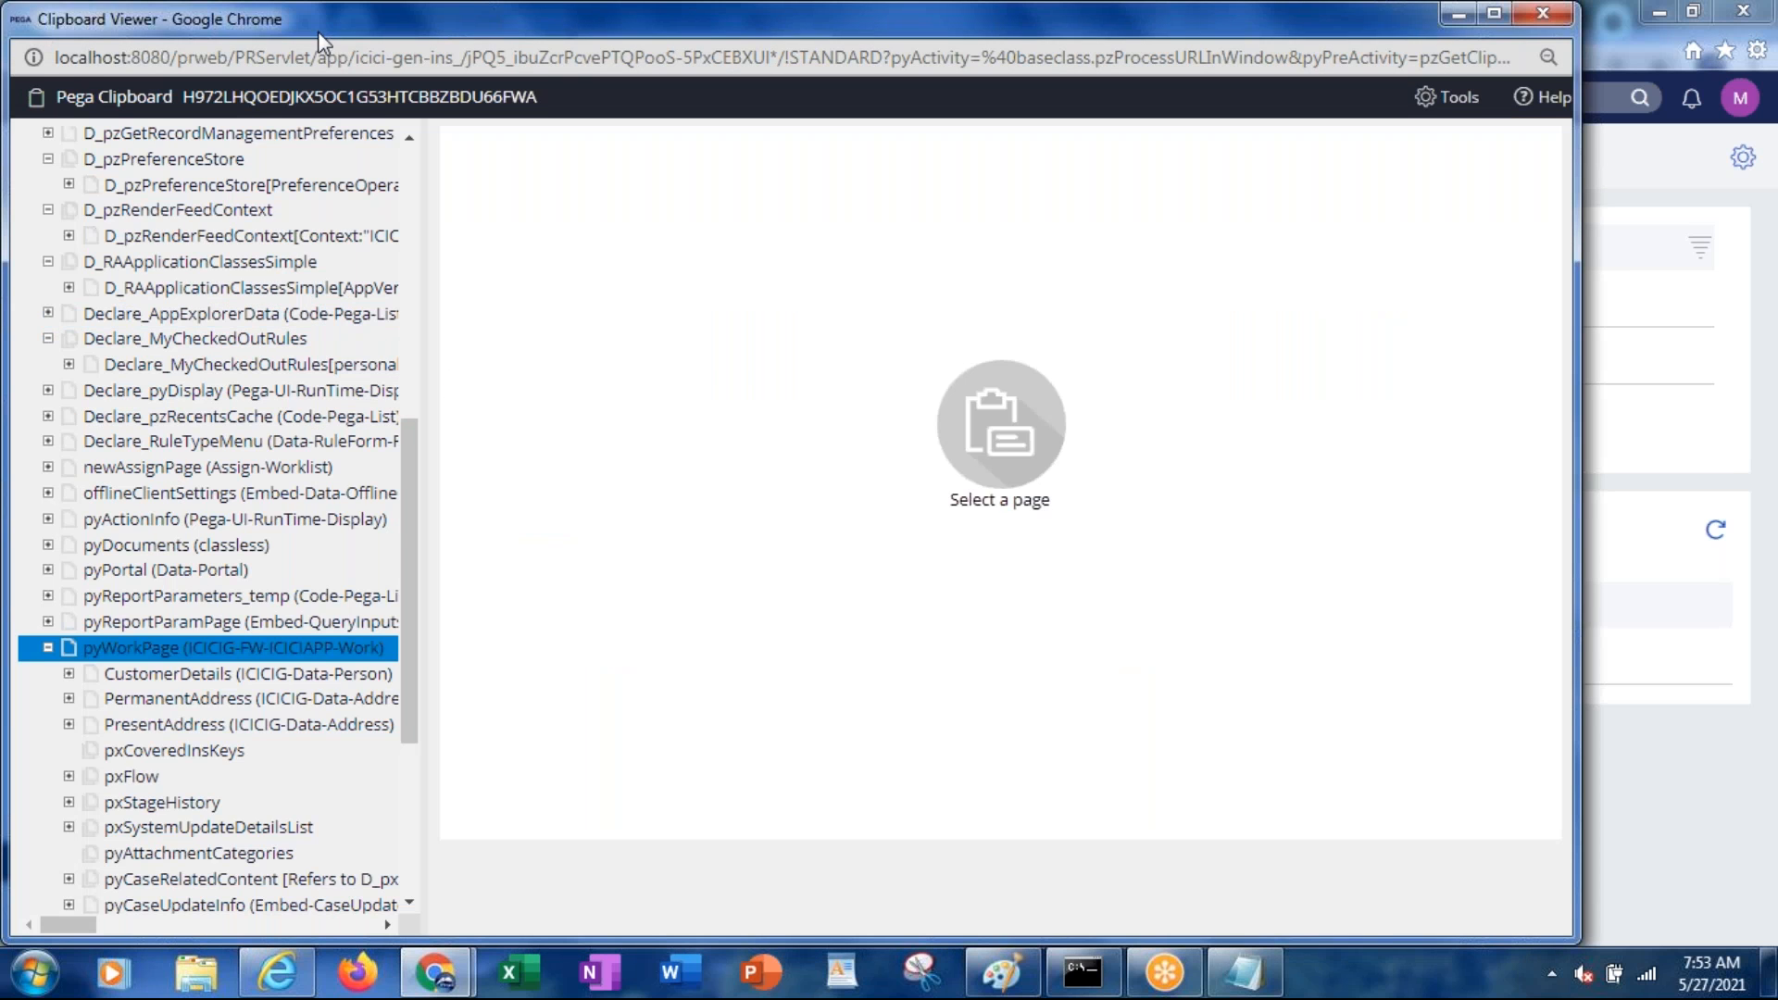
{"action": "left_click_drag", "start_coordinate": [318, 30], "coordinate": [329, 158]}
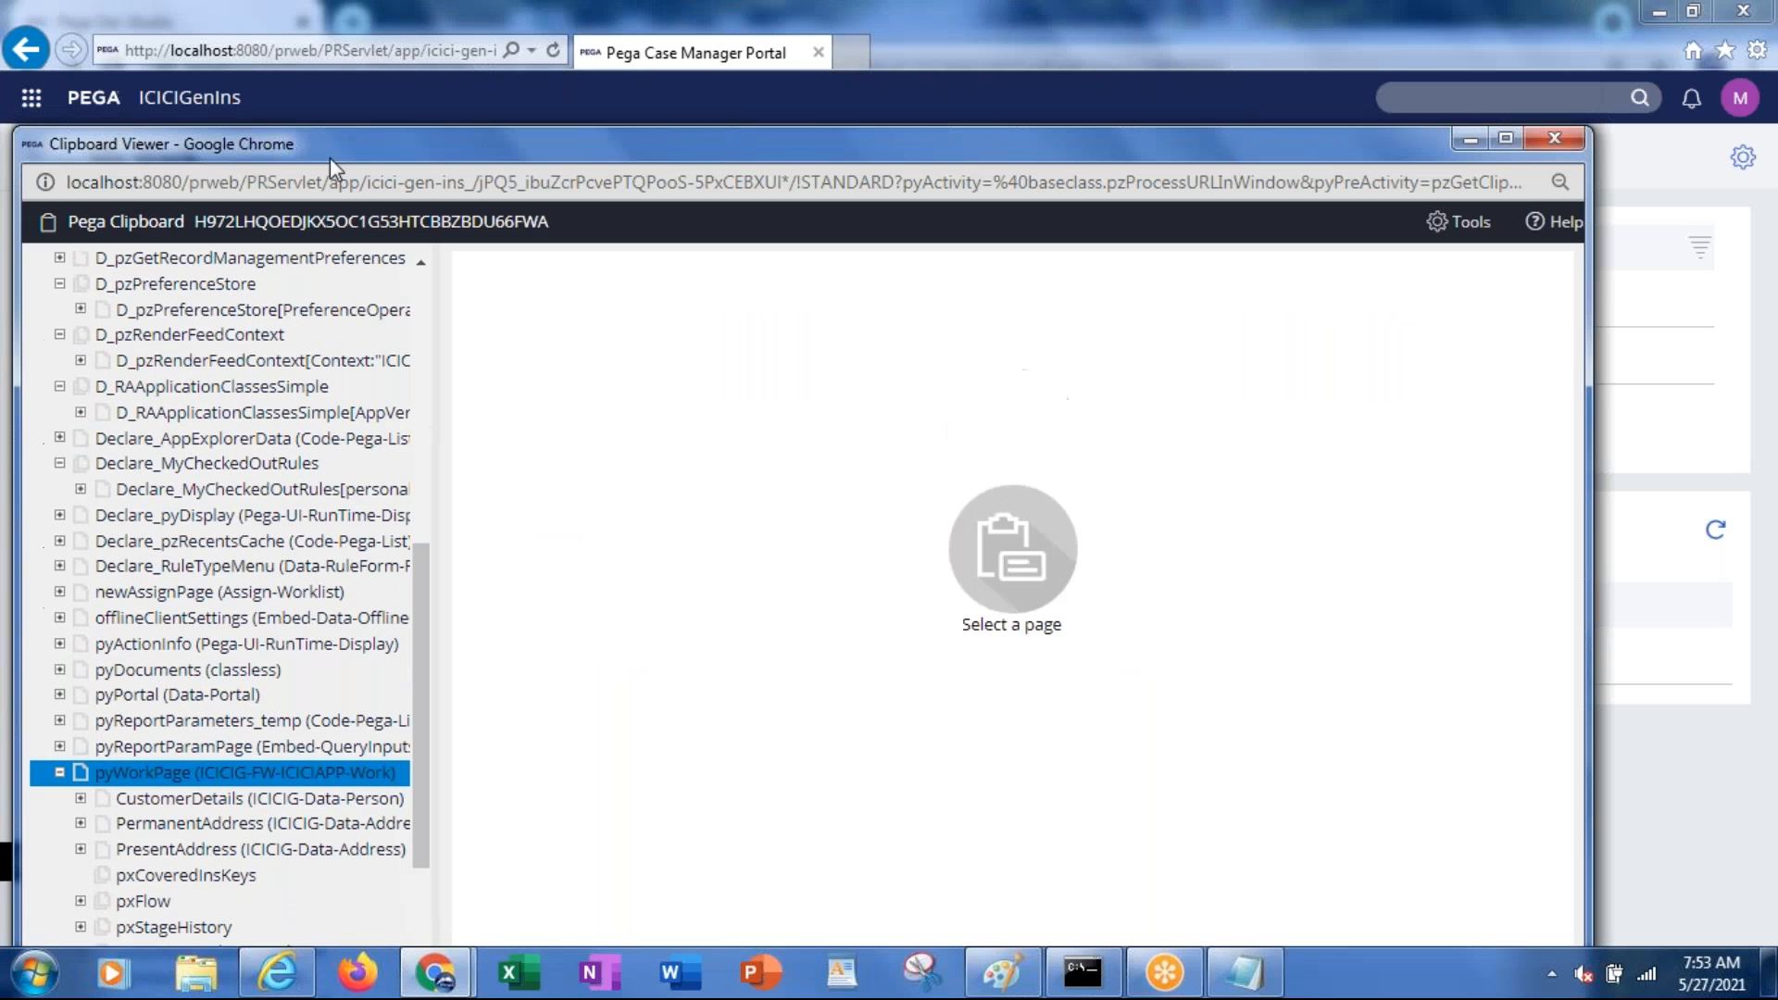
{"action": "left_click", "coordinate": [1556, 138]}
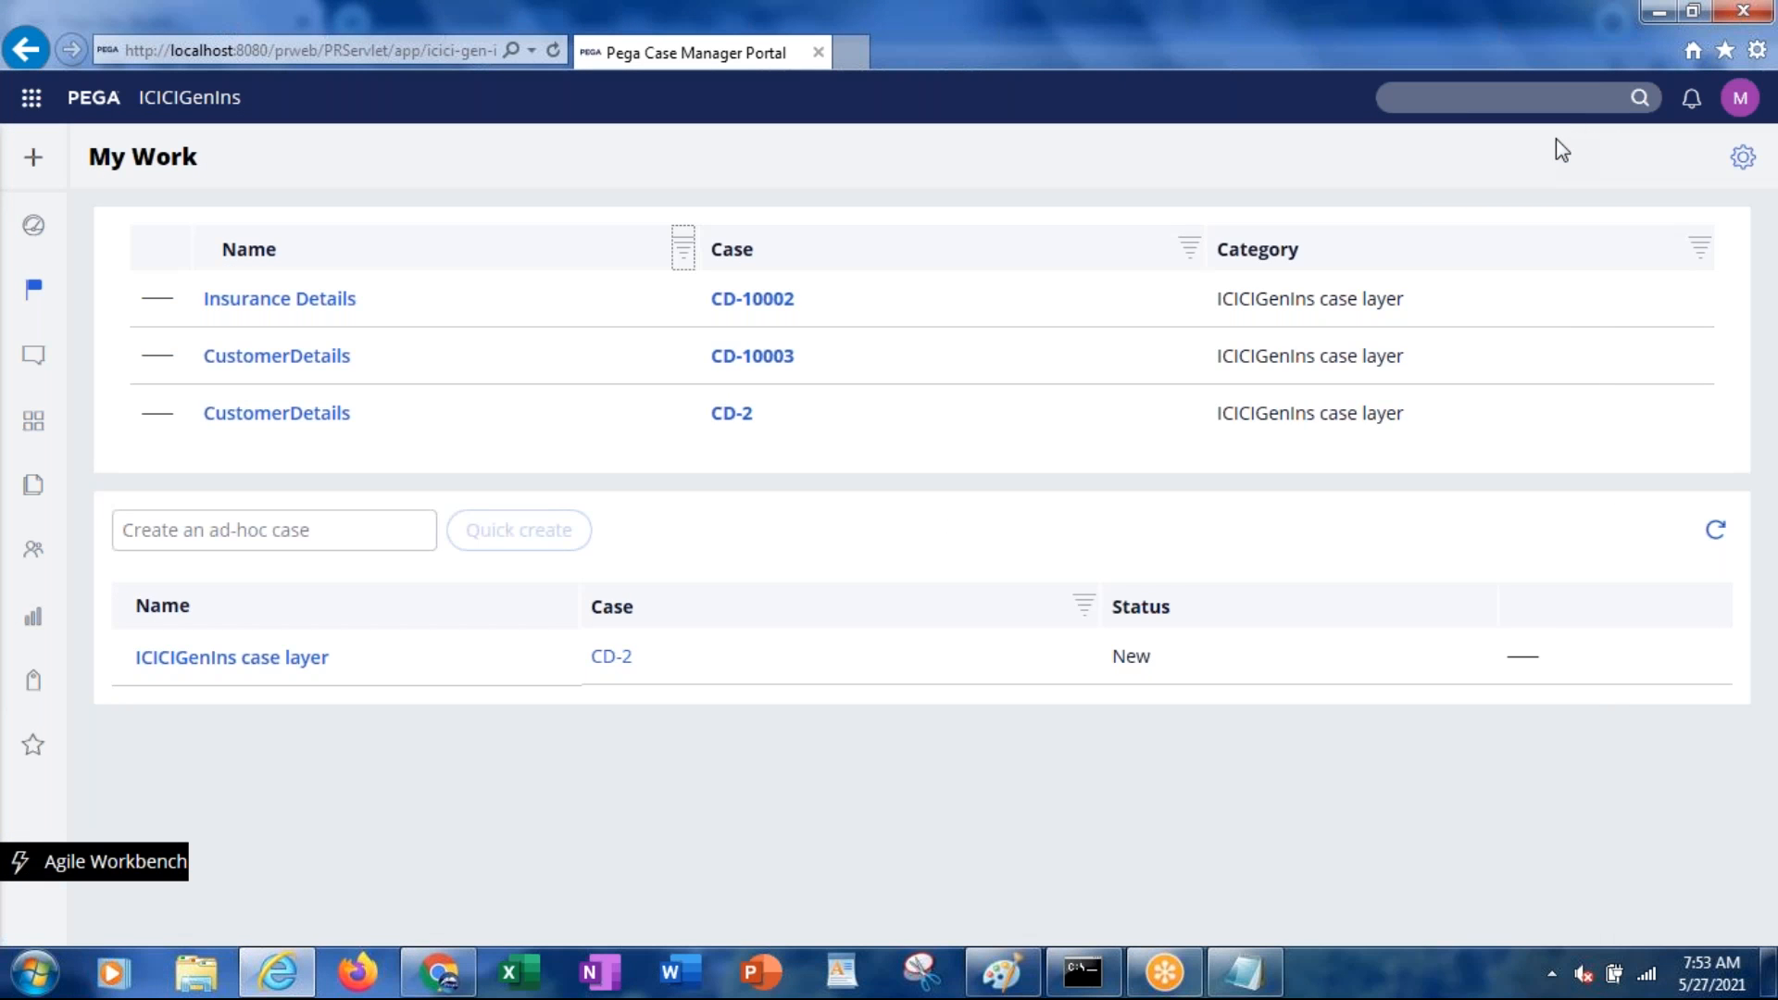
{"action": "left_click", "coordinate": [427, 983]}
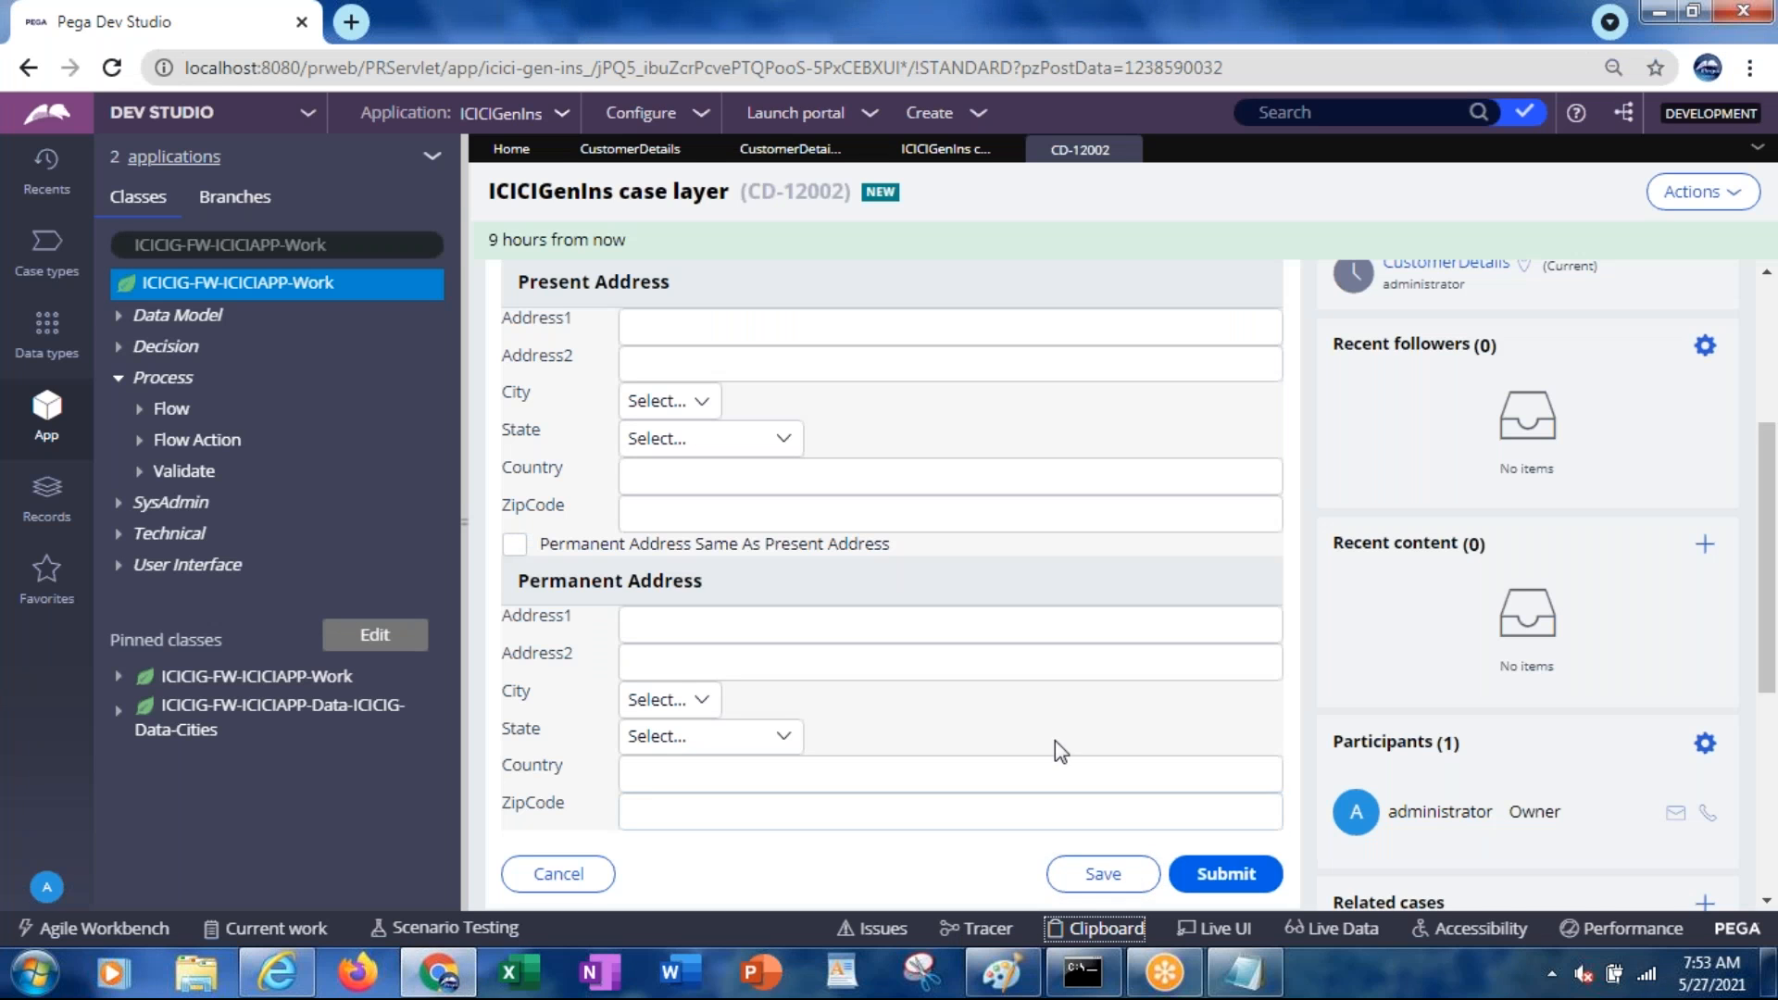
Refresh case CD-12002 and inspect its expanded pyWorkPage in the clipboard
{"action": "left_click", "coordinate": [1677, 202]}
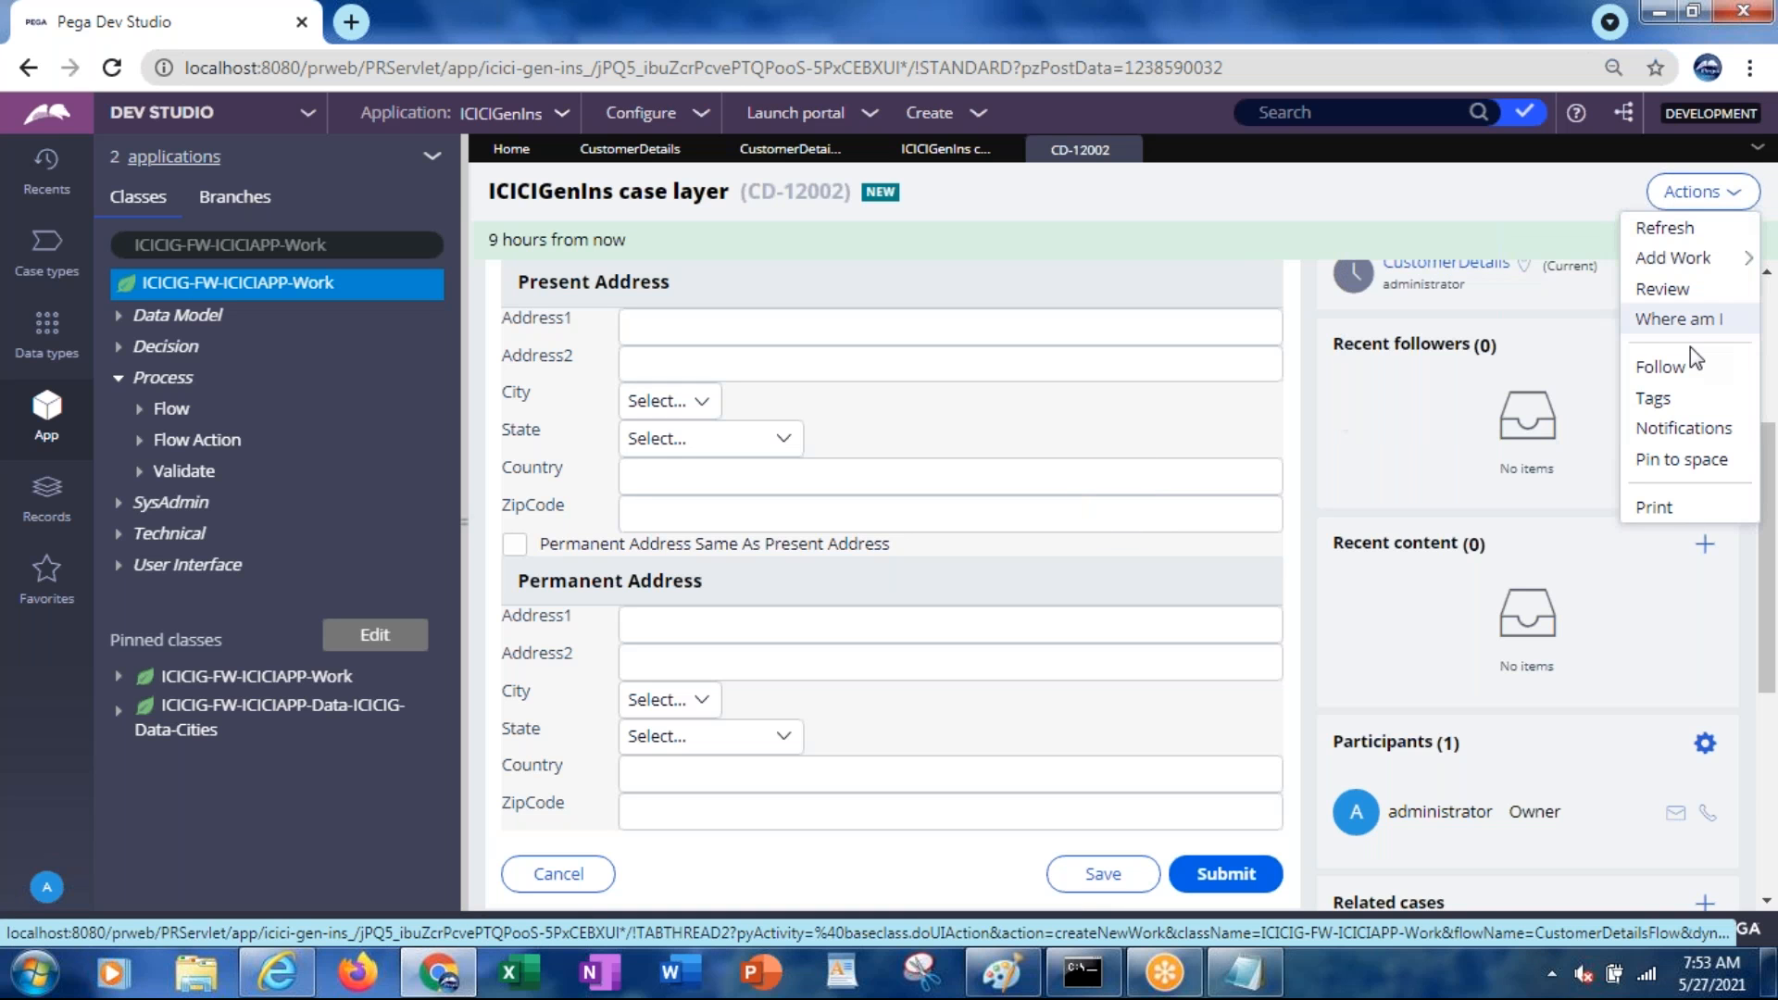
{"action": "left_click", "coordinate": [1671, 229]}
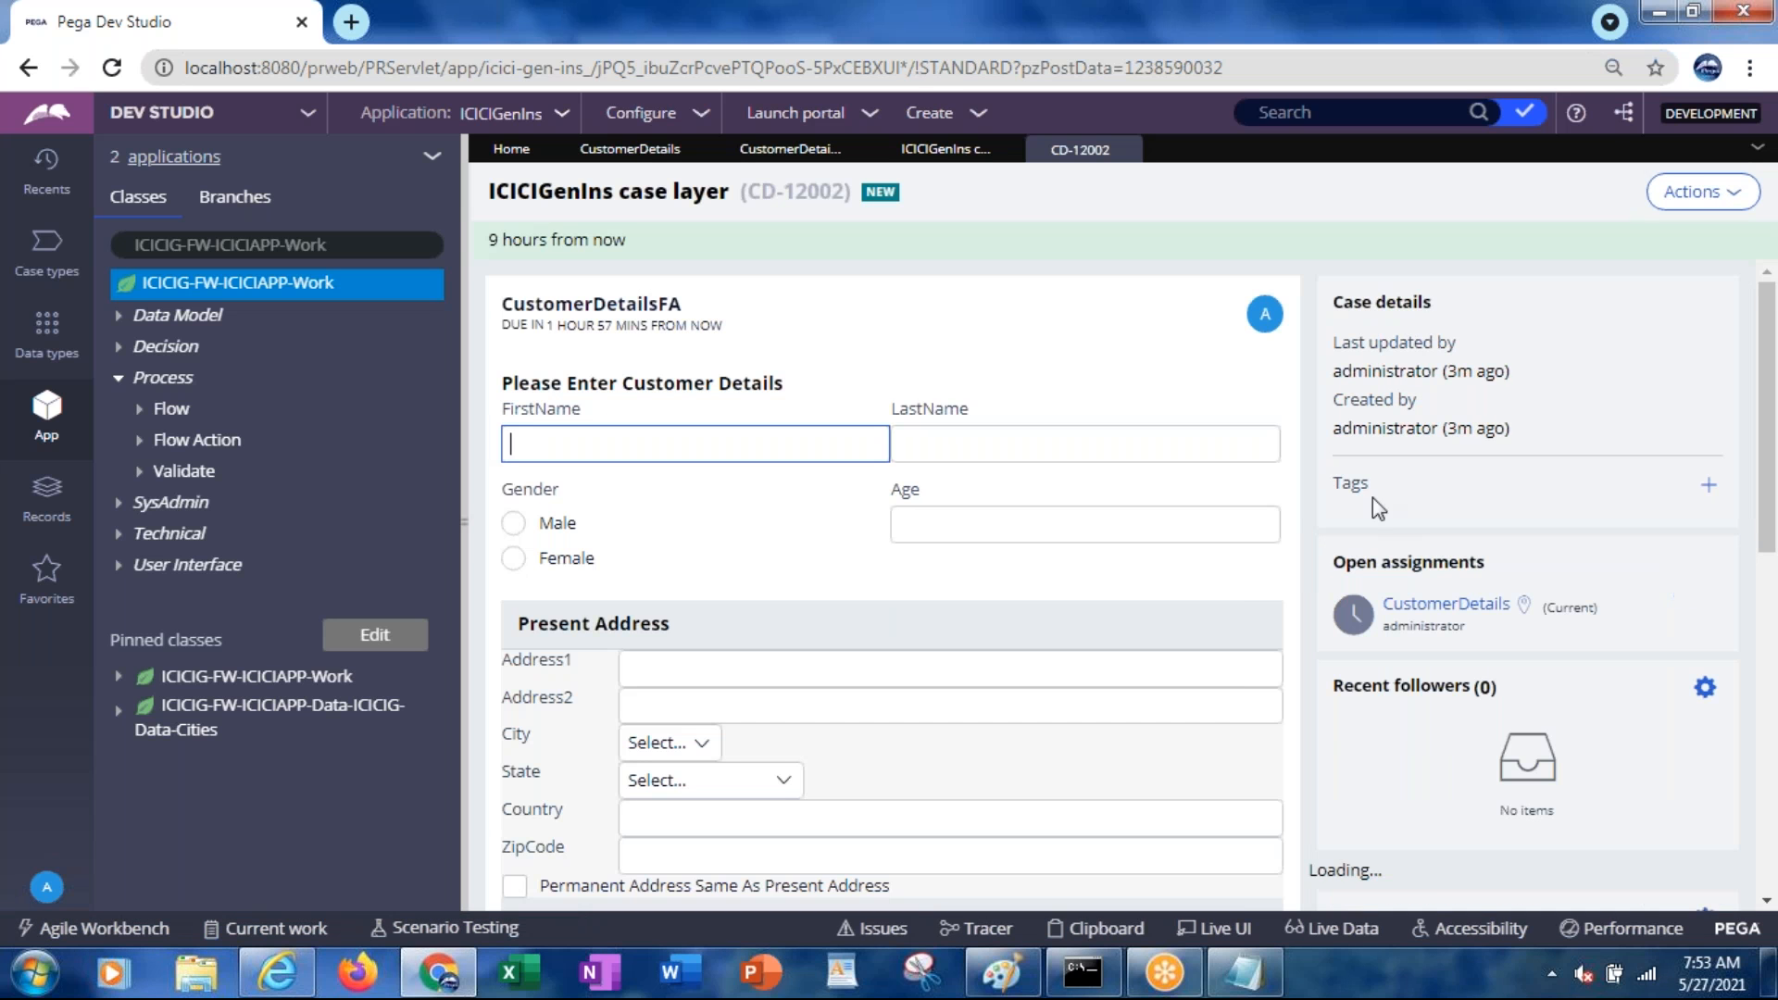
{"action": "left_click", "coordinate": [1128, 940]}
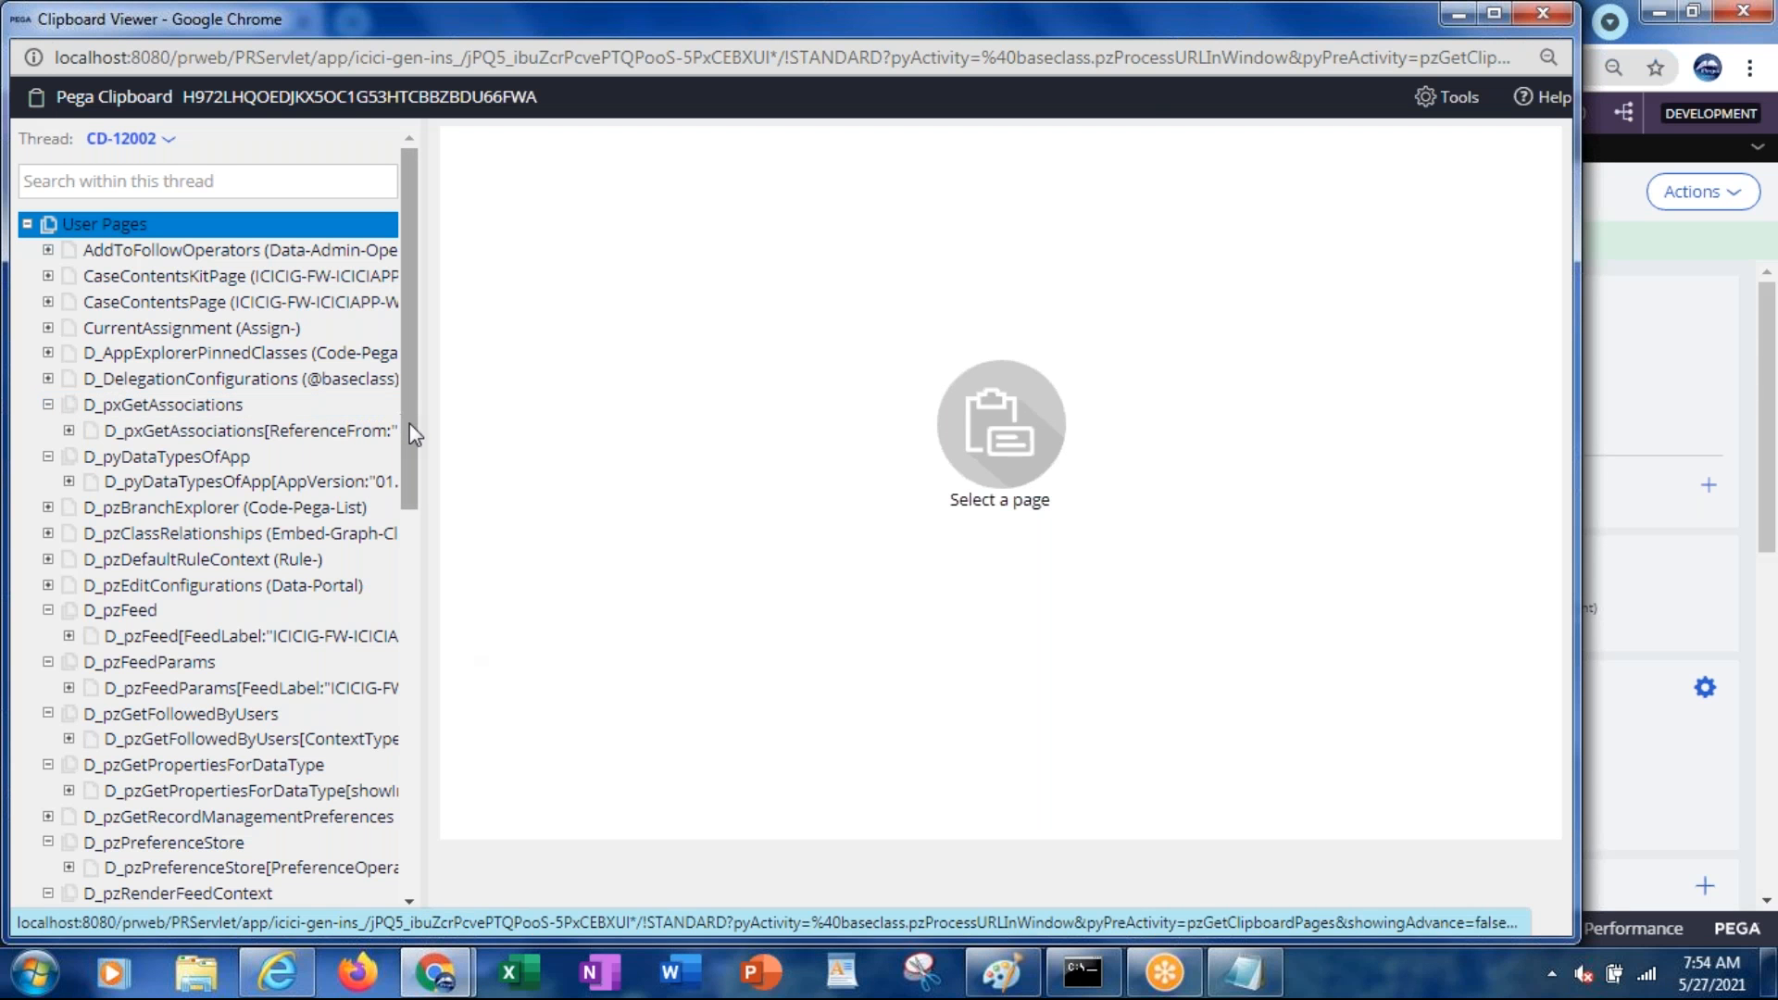
{"action": "scroll", "coordinate": [412, 435], "scroll_direction": "down", "scroll_amount": 4}
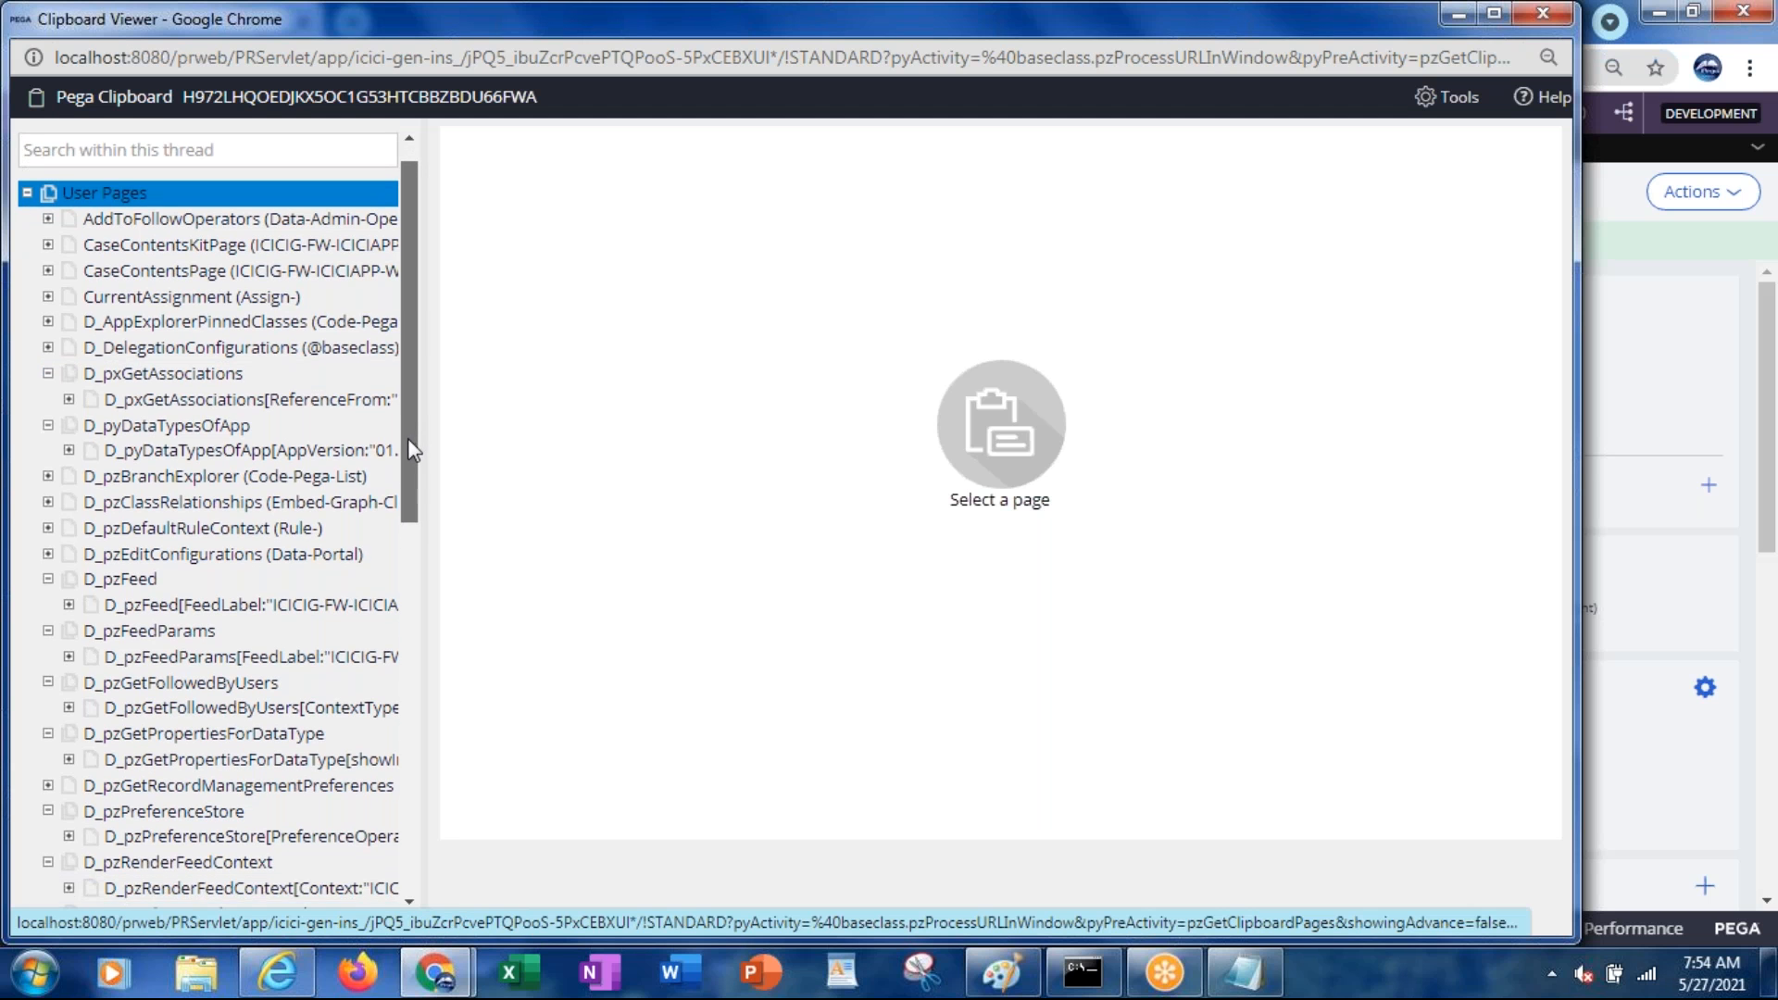
{"action": "scroll", "coordinate": [278, 722], "scroll_direction": "down", "scroll_amount": 5}
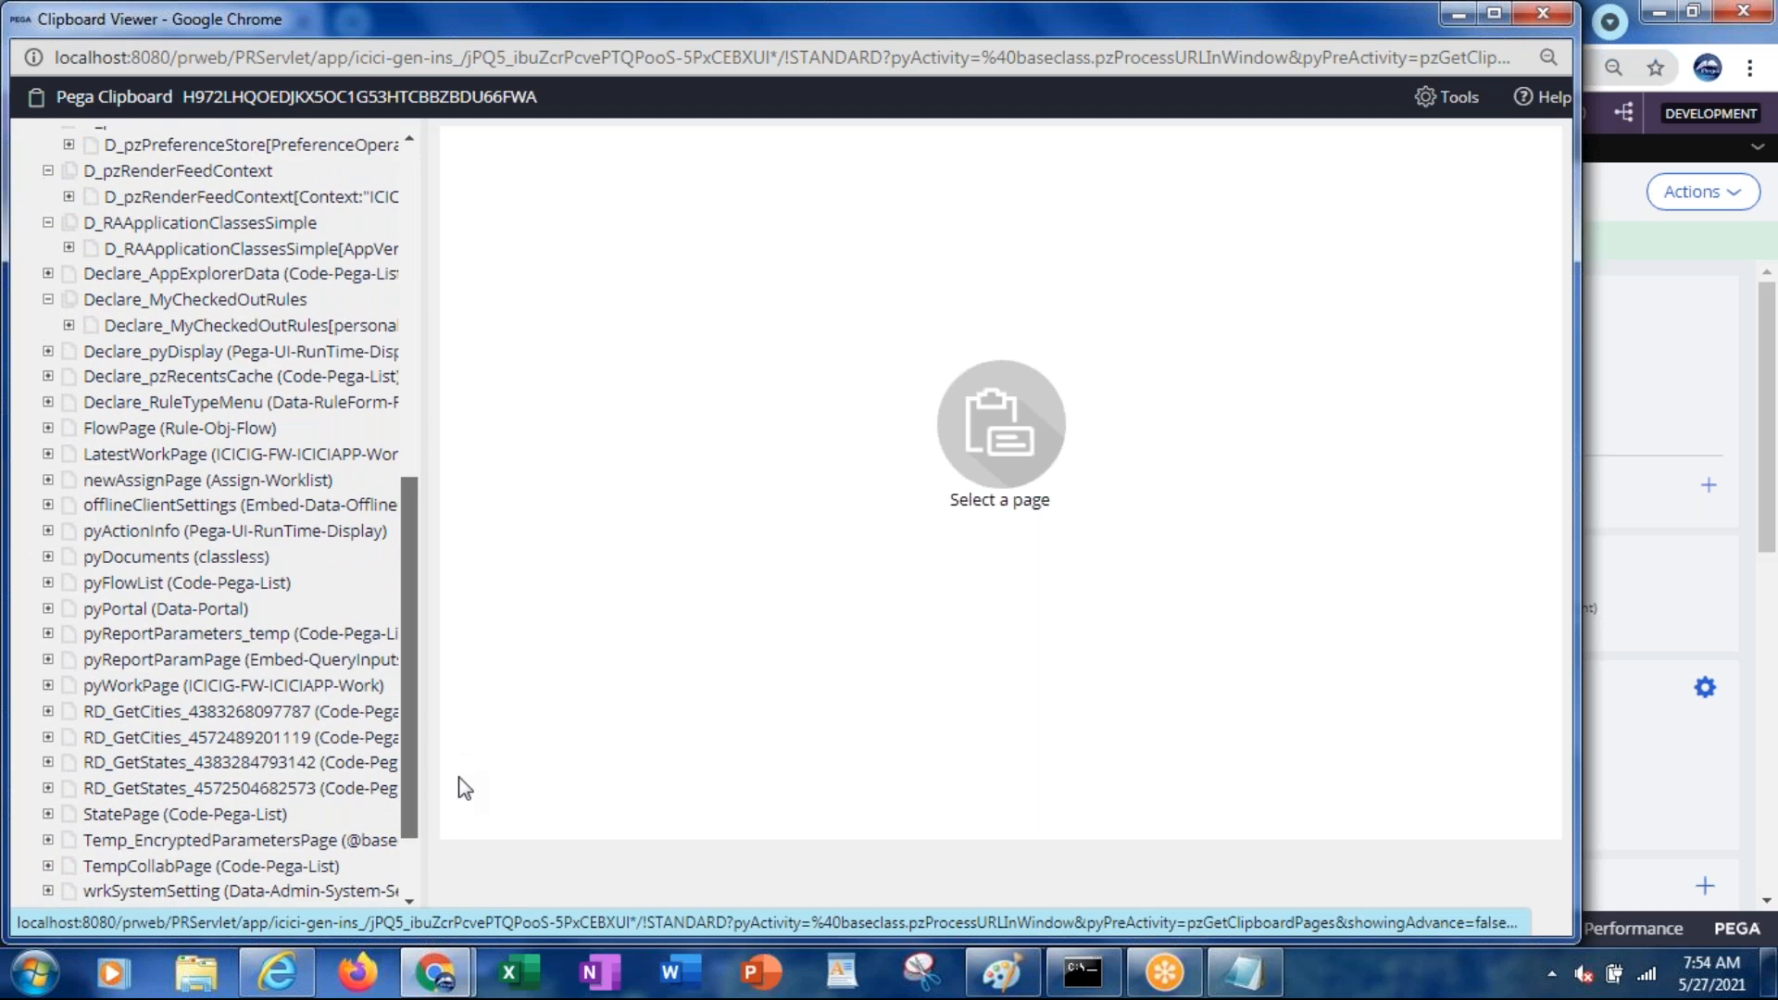
{"action": "left_click", "coordinate": [47, 611]}
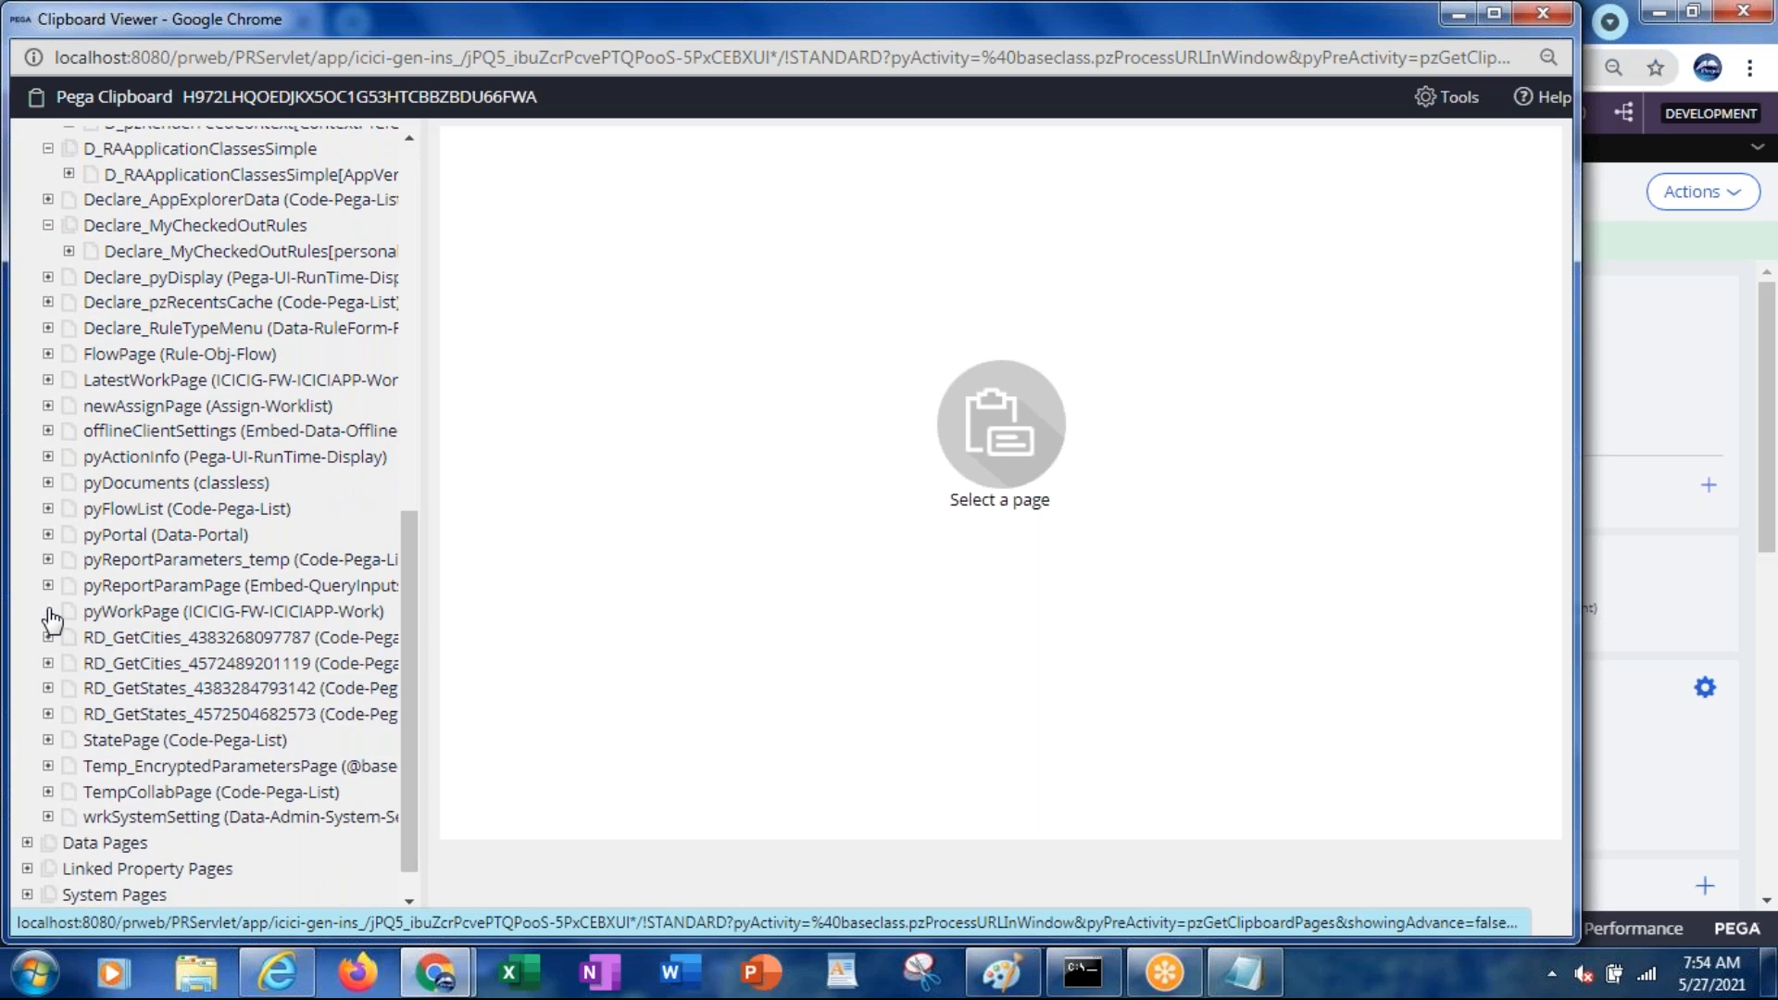
{"action": "left_click", "coordinate": [111, 615]}
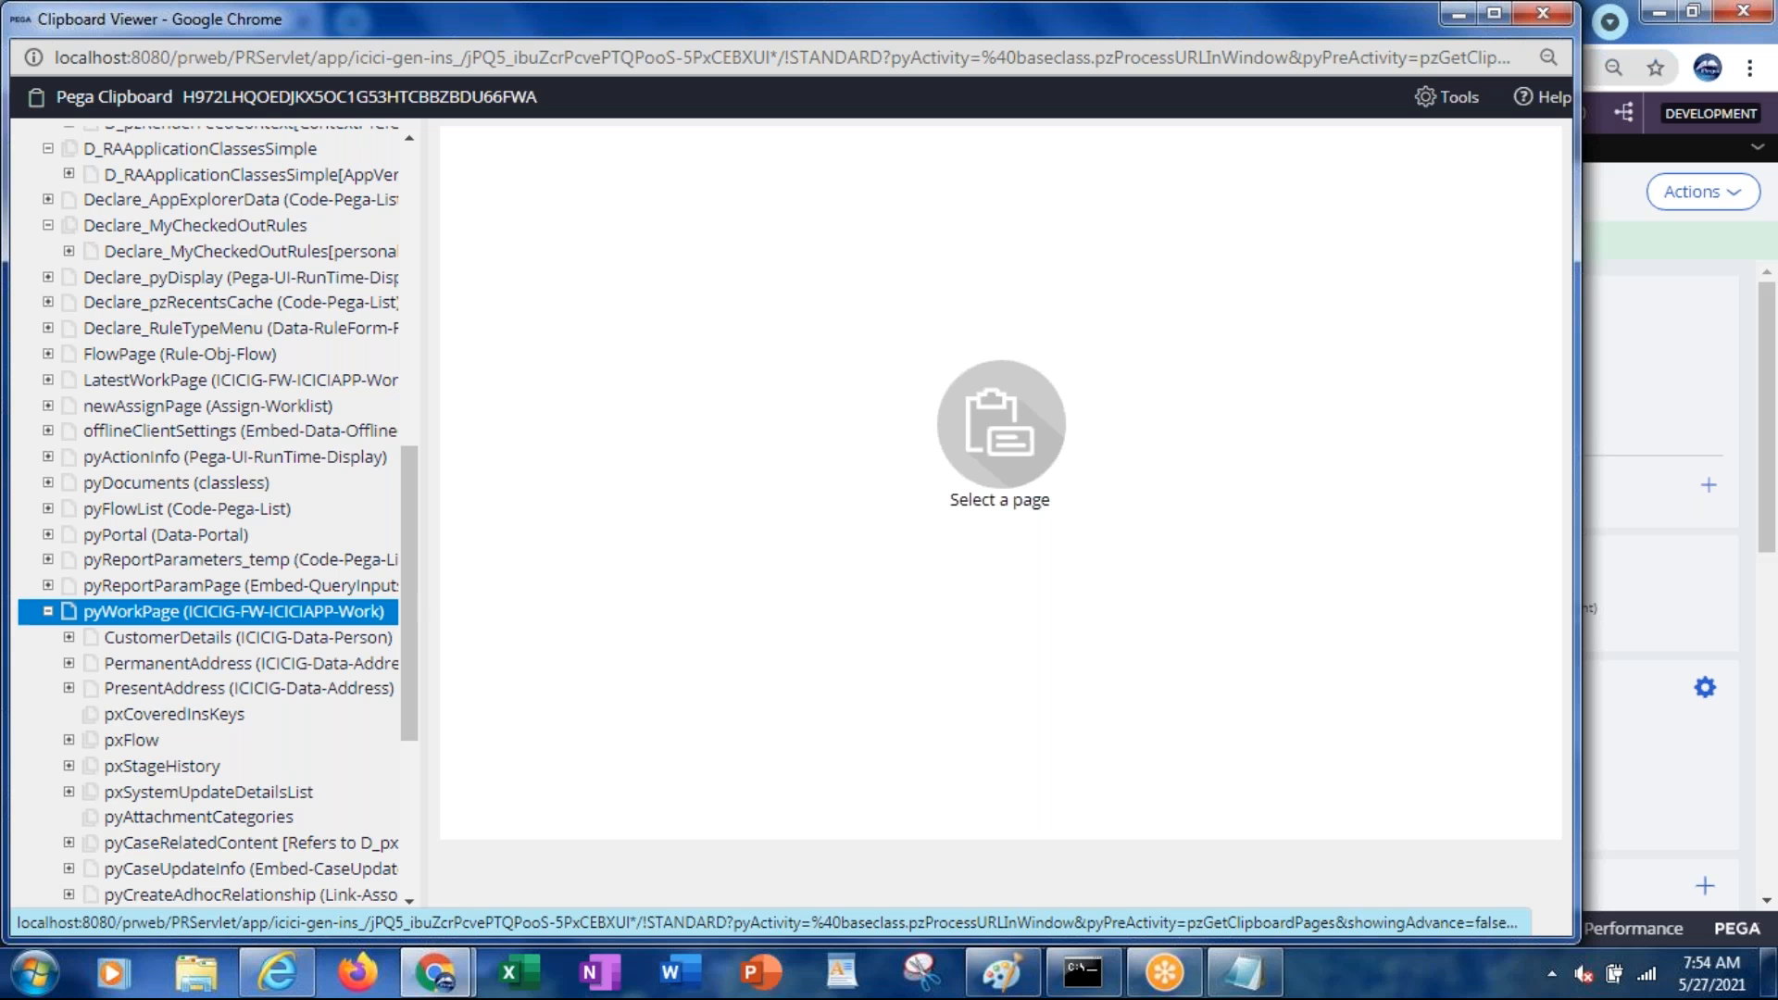
Minimize the Clipboard Viewer and bring the Case Manager Portal forward
{"action": "left_click", "coordinate": [1459, 14]}
{"action": "mouse_move", "coordinate": [273, 987]}
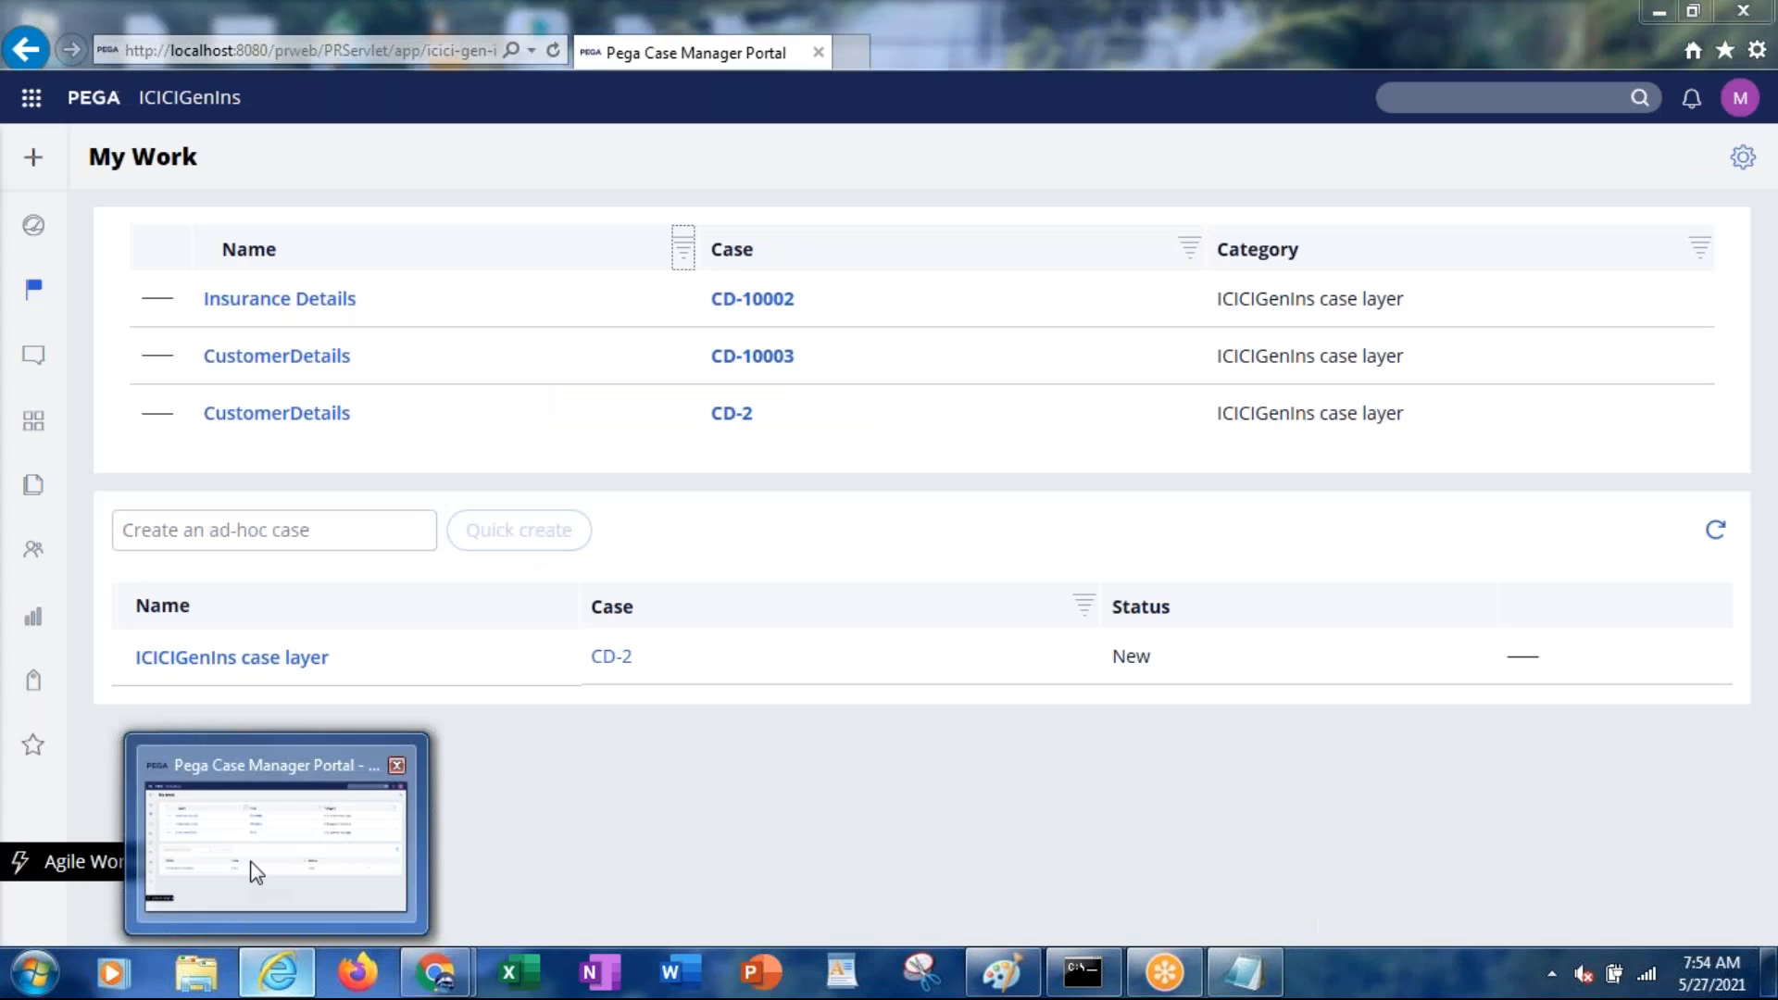
{"action": "left_click", "coordinate": [250, 870]}
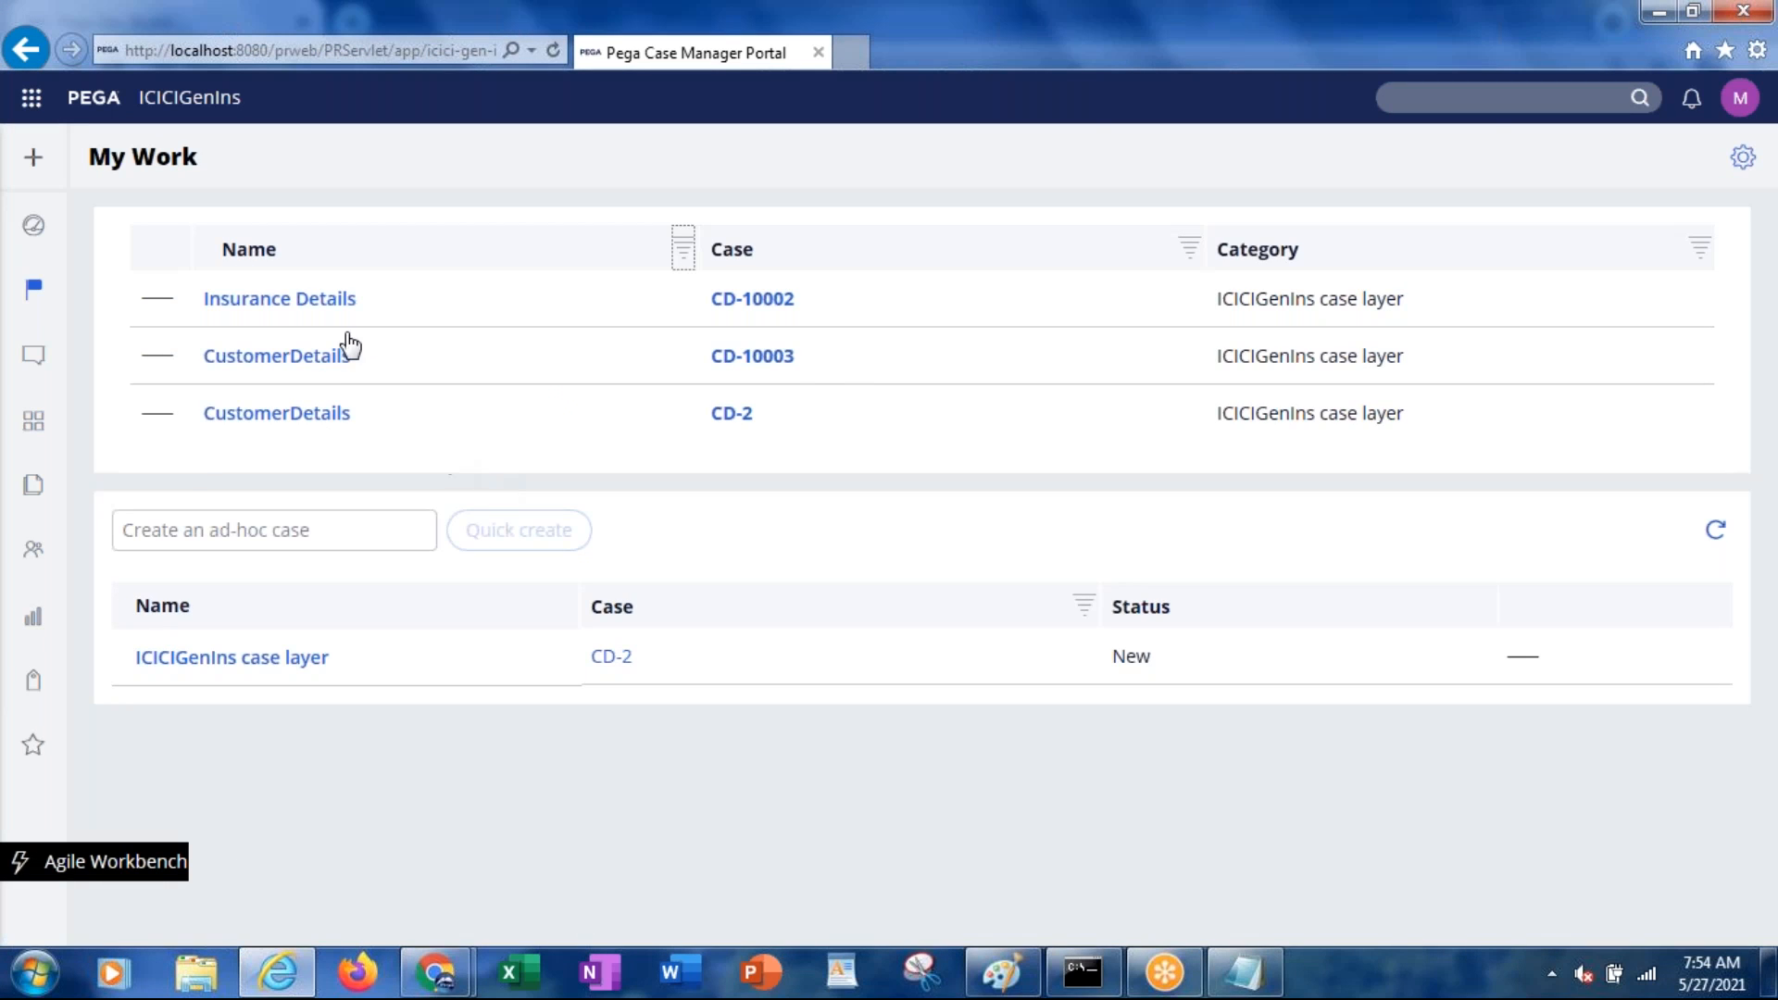
Open and scroll through Insurance Details case CD-10002, then return to Dev Studio
{"action": "left_click", "coordinate": [759, 306]}
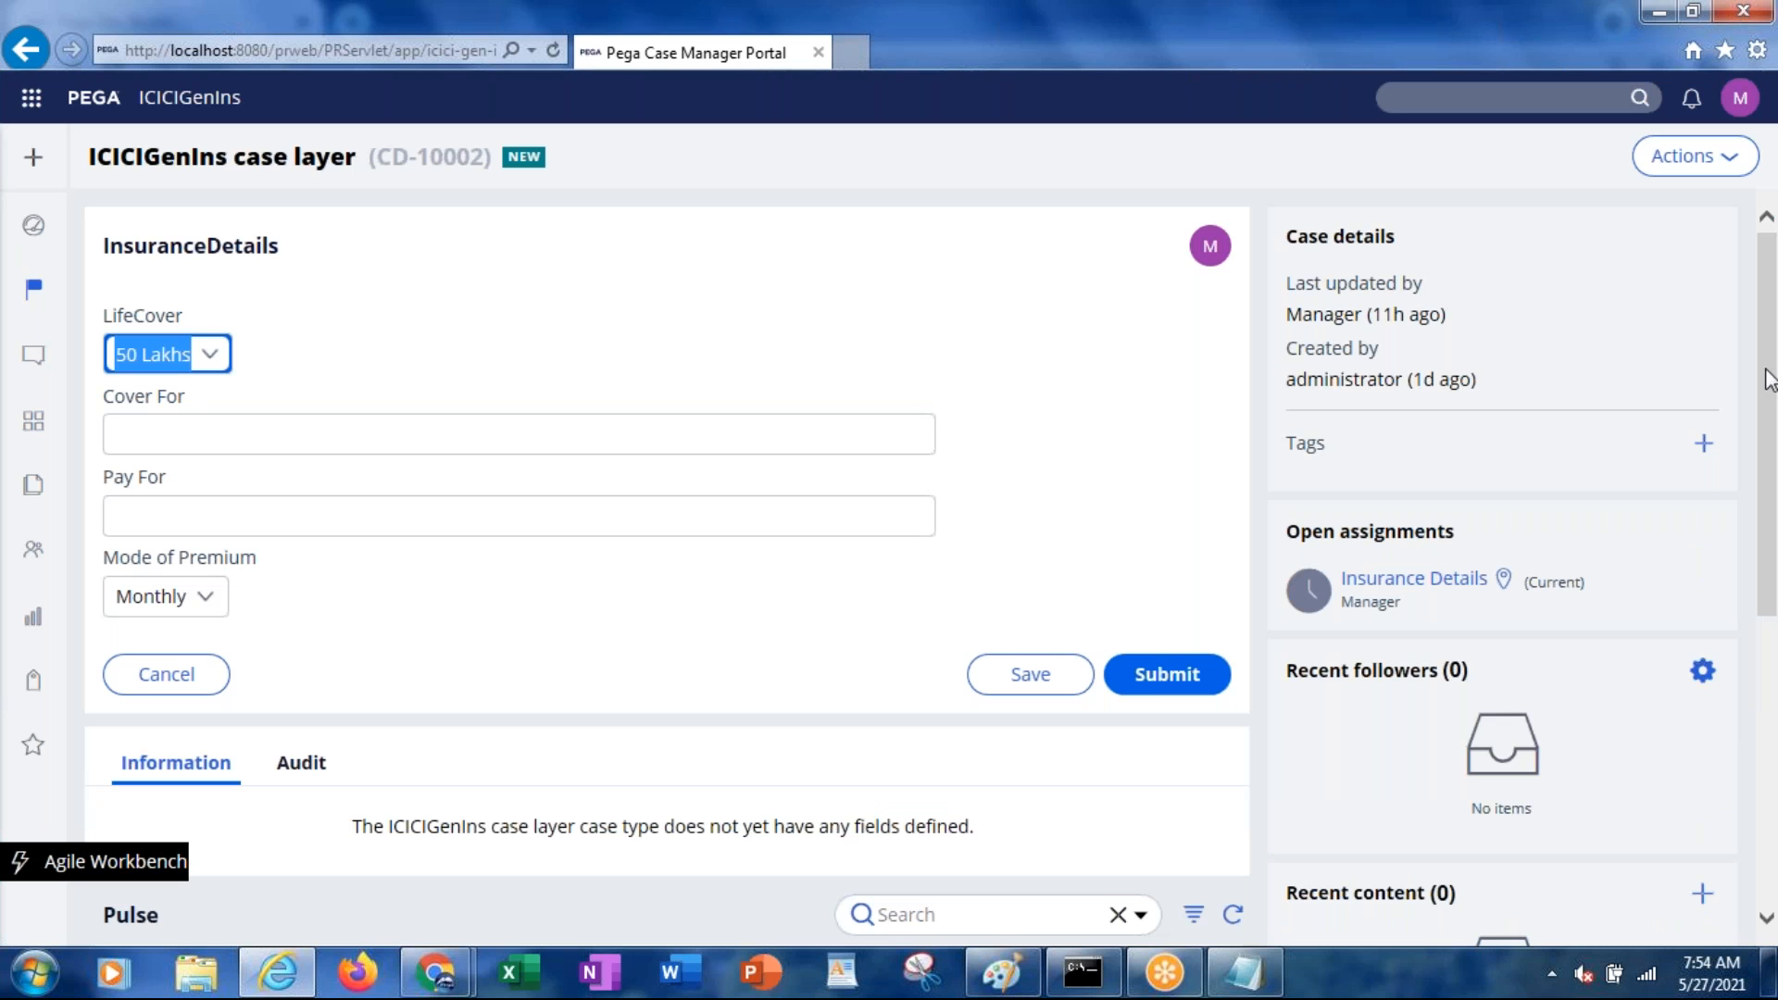
{"action": "left_click_drag", "start_coordinate": [1769, 380], "coordinate": [1766, 709]}
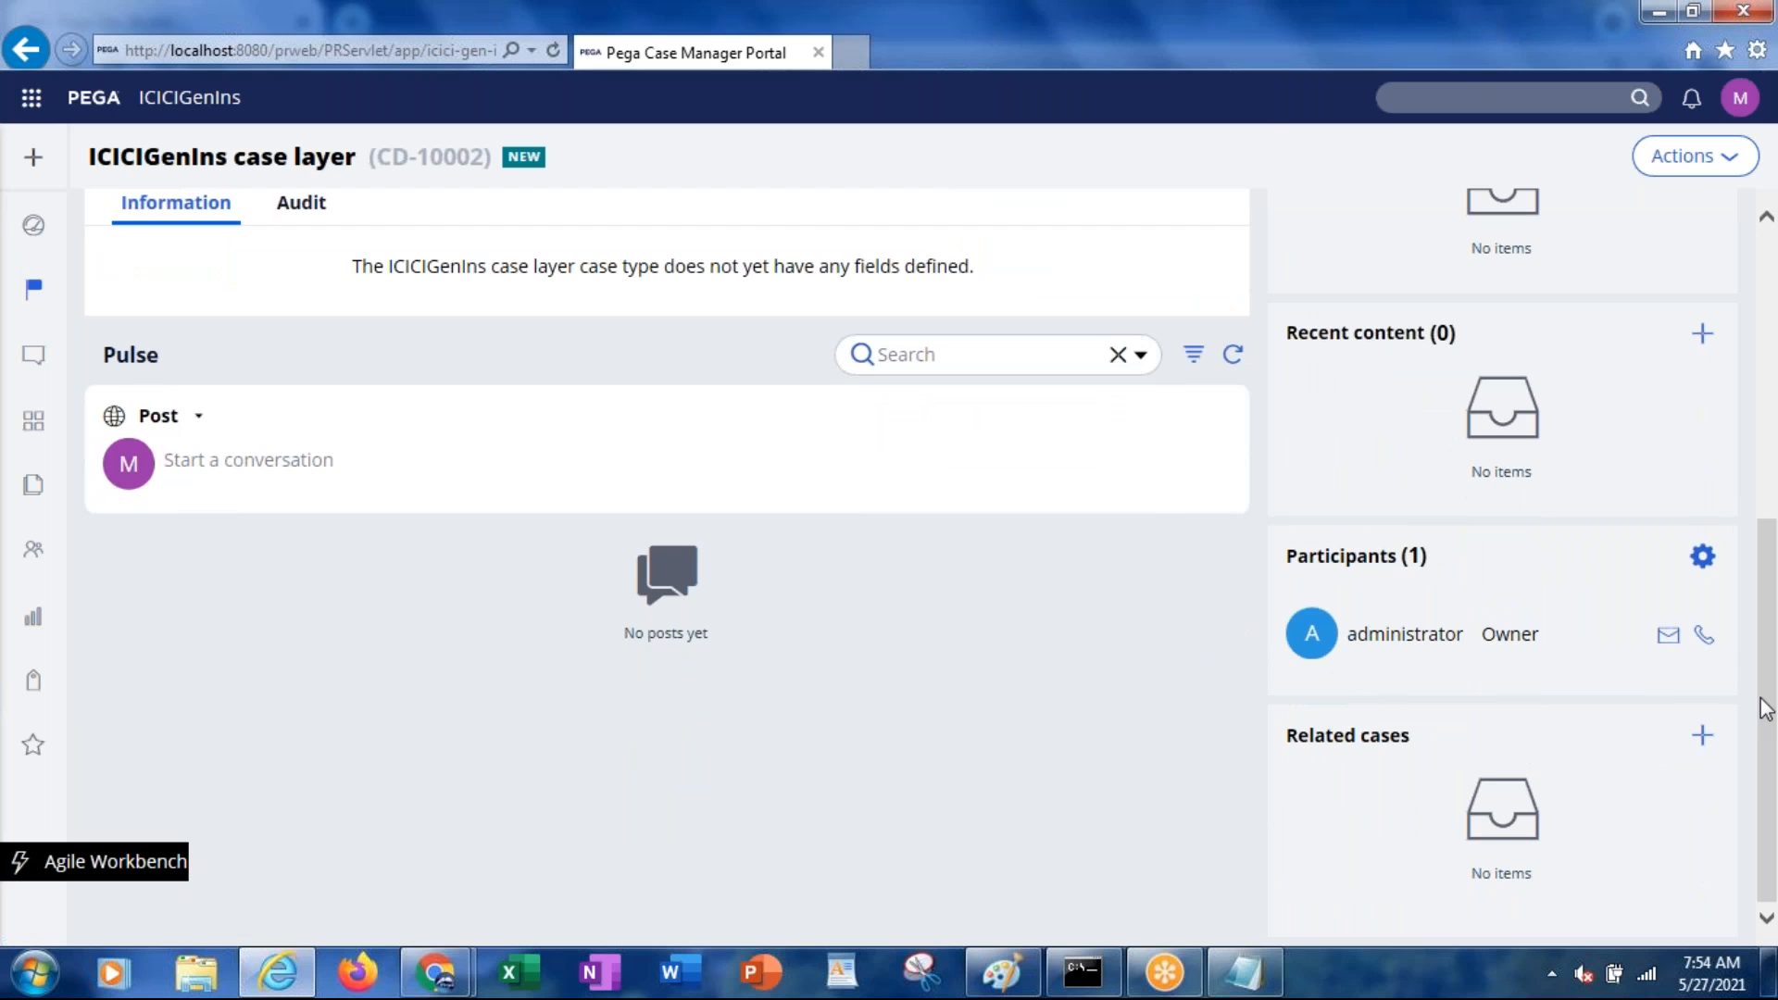
{"action": "key", "text": "alt+Tab"}
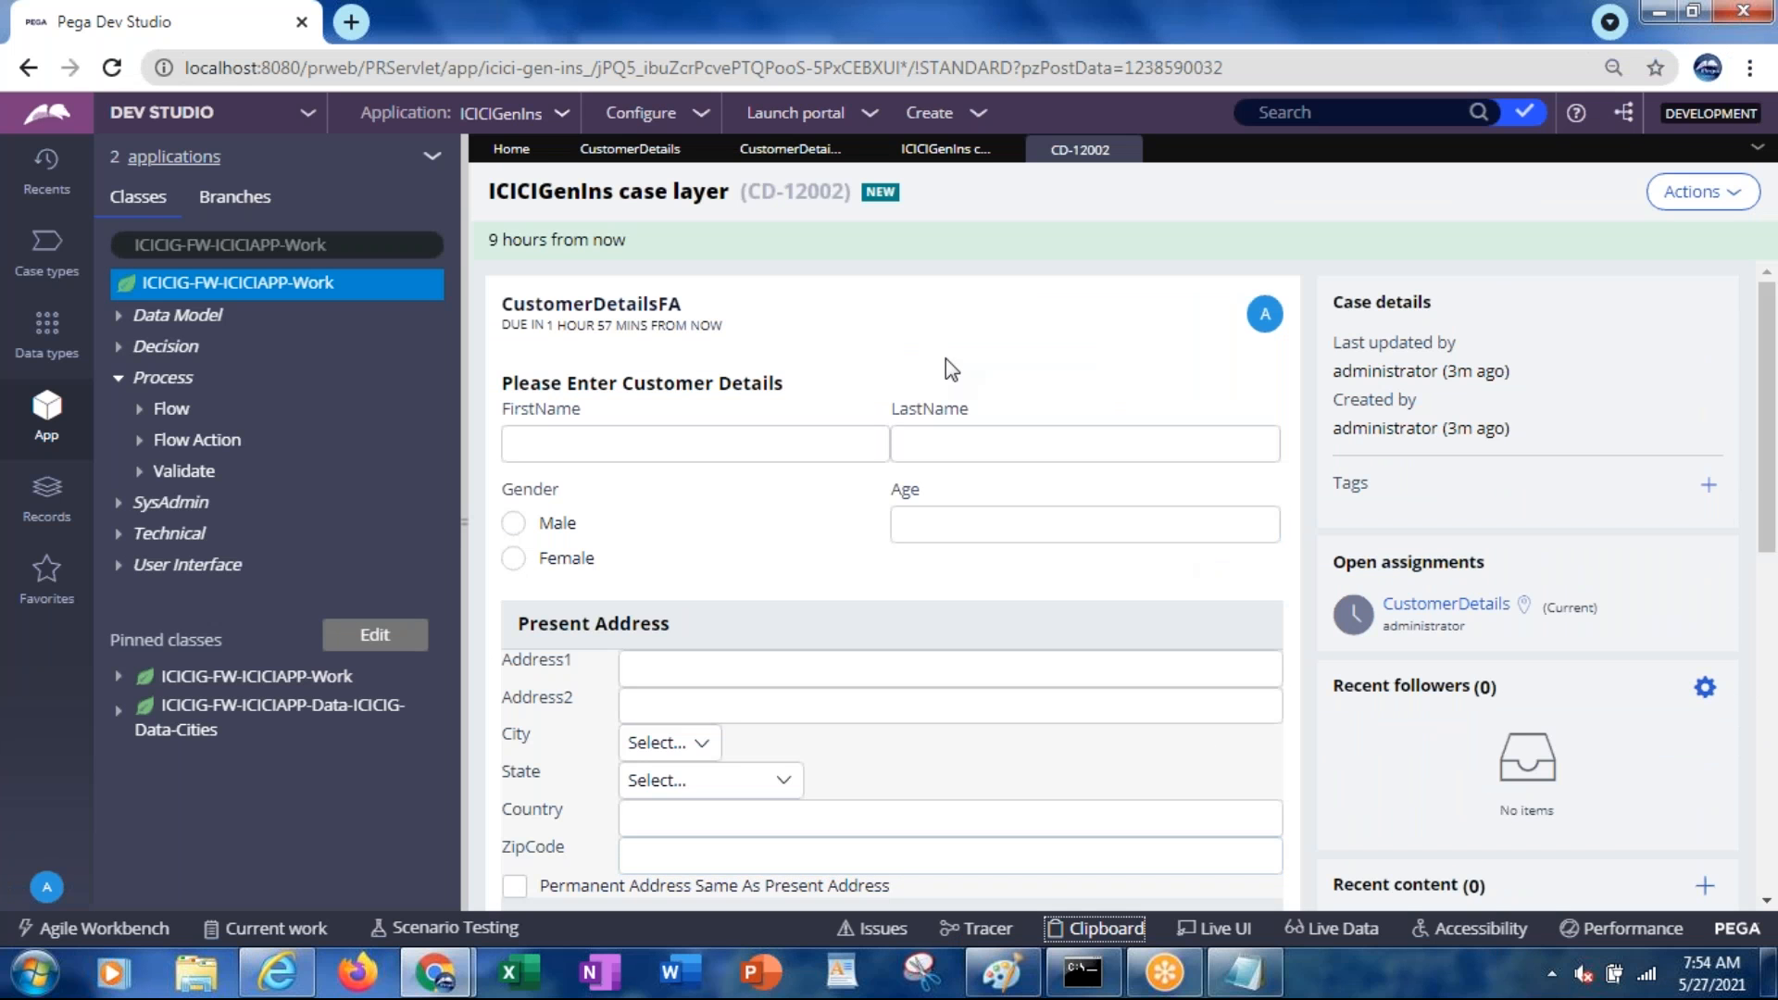
Open the clipboard for case CD-12002, expanding pyWorkPage and refreshing it via Refresh Page
{"action": "left_click", "coordinate": [1082, 158]}
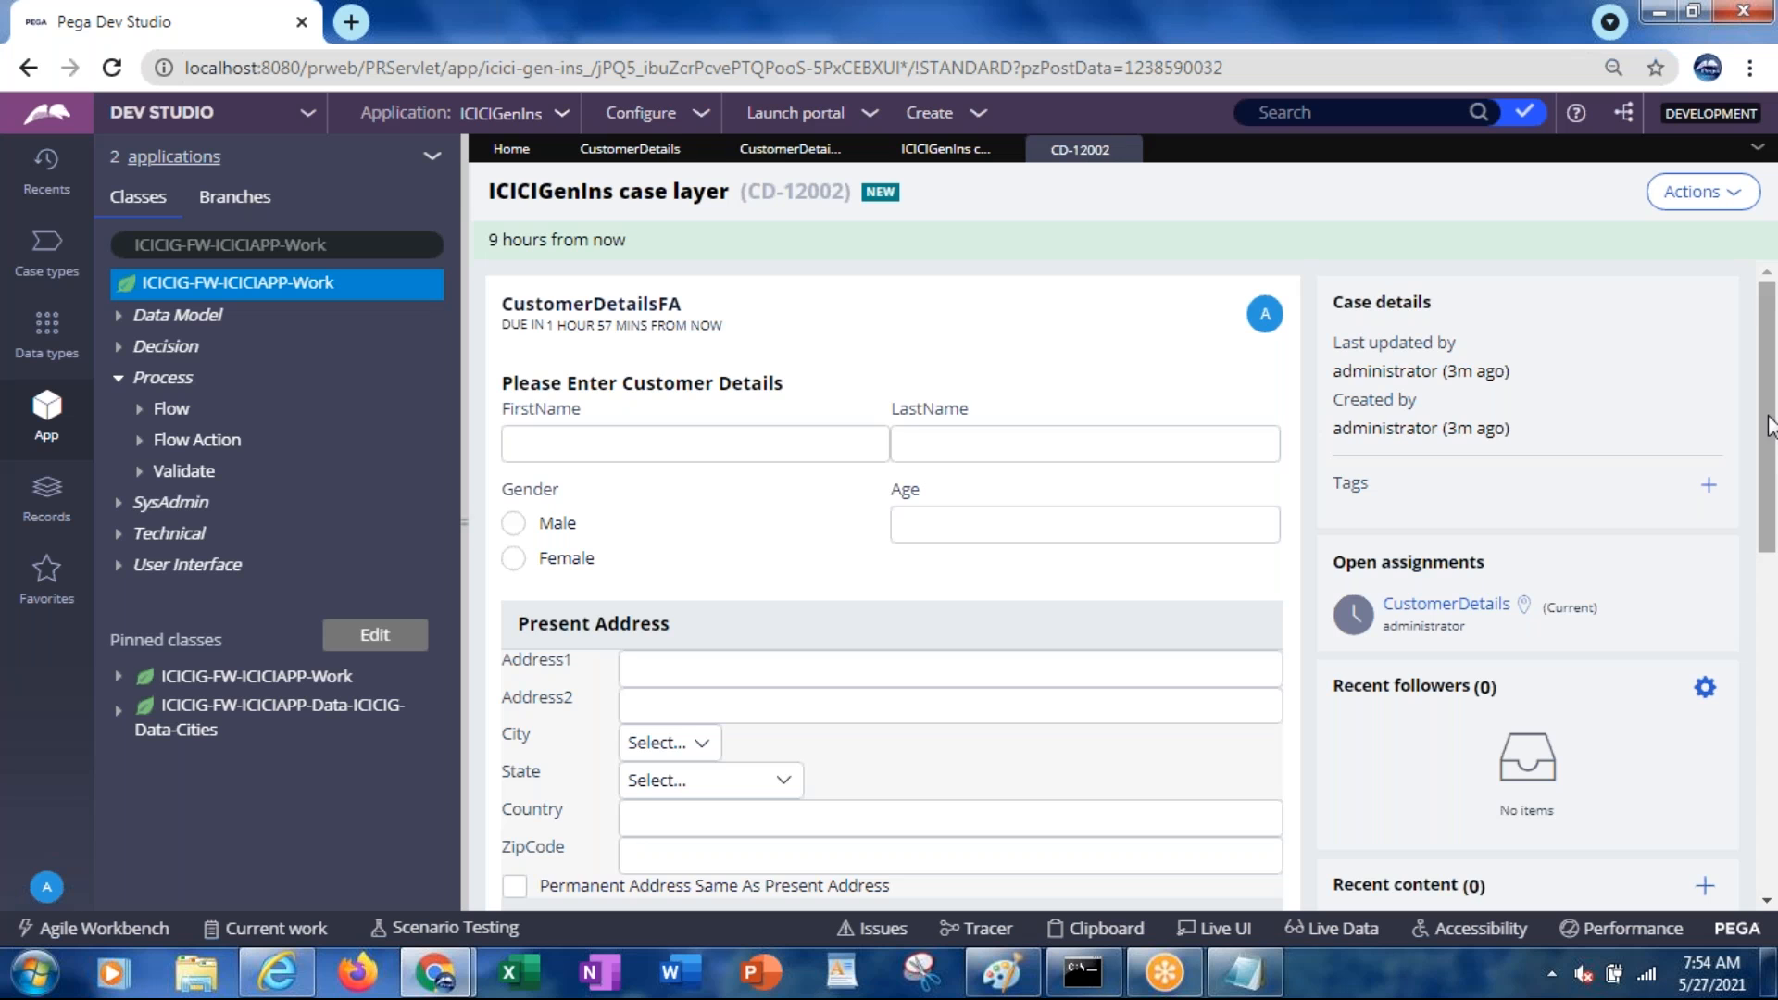
{"action": "left_click_drag", "start_coordinate": [1769, 435], "coordinate": [1747, 648]}
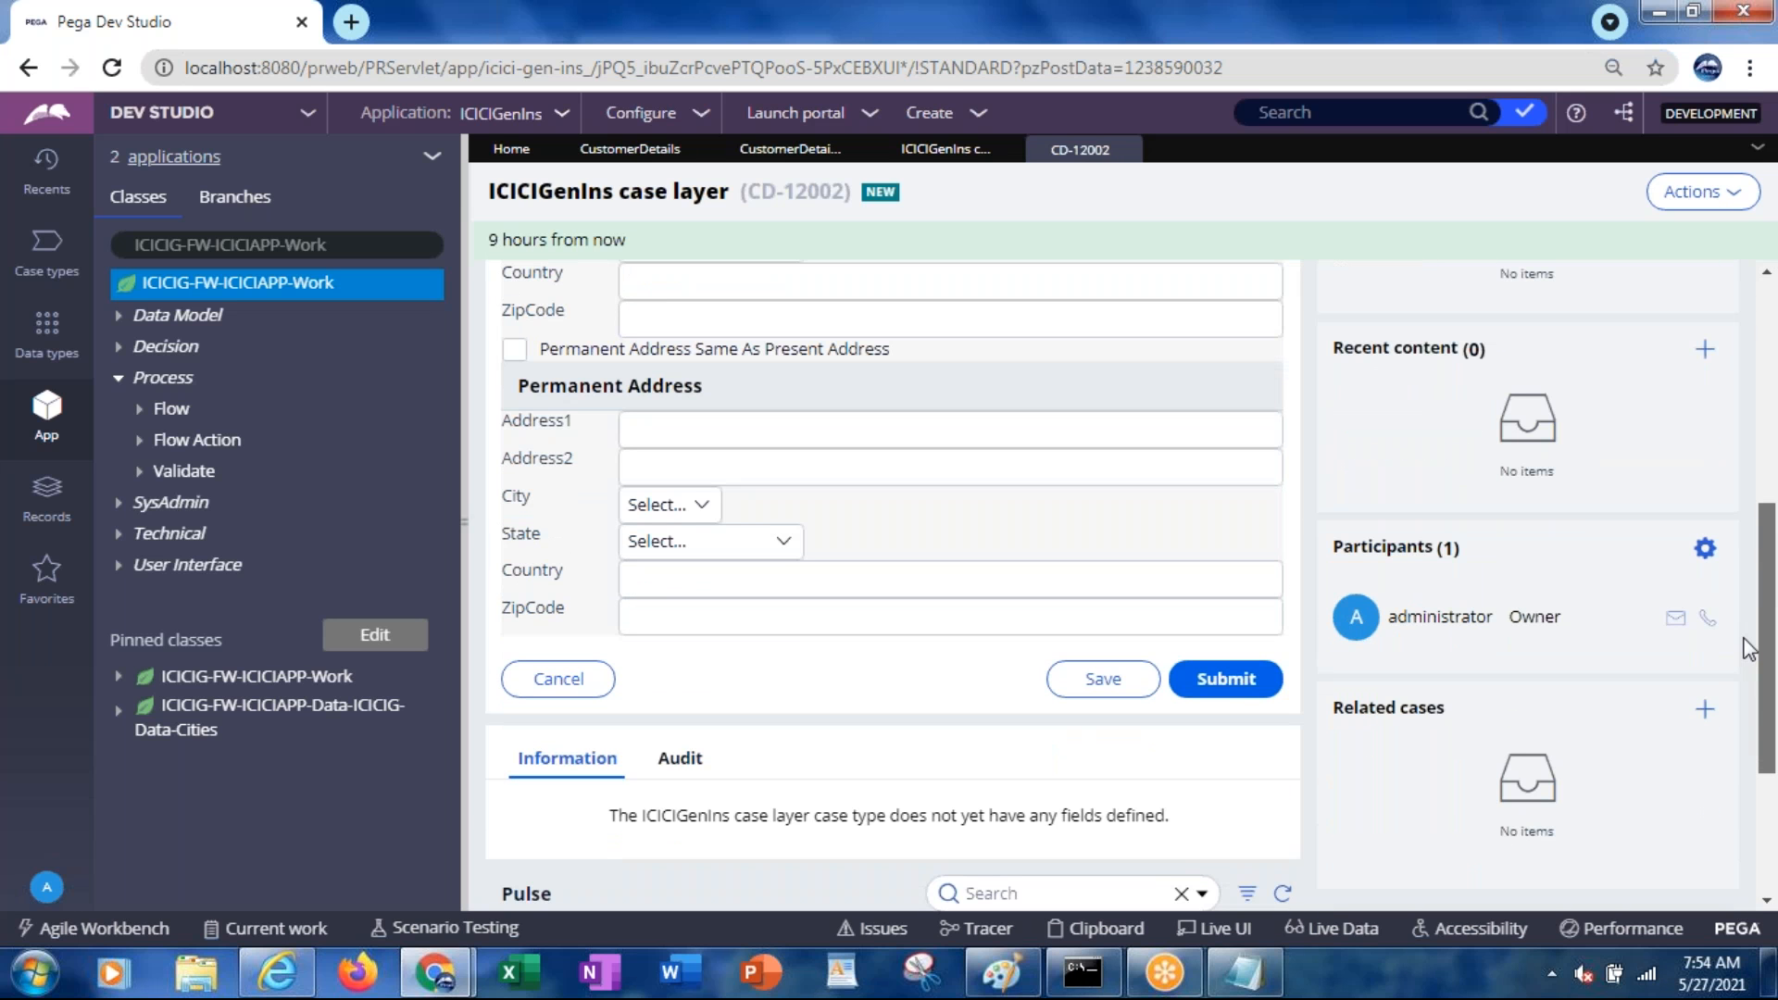
{"action": "left_click", "coordinate": [1091, 929]}
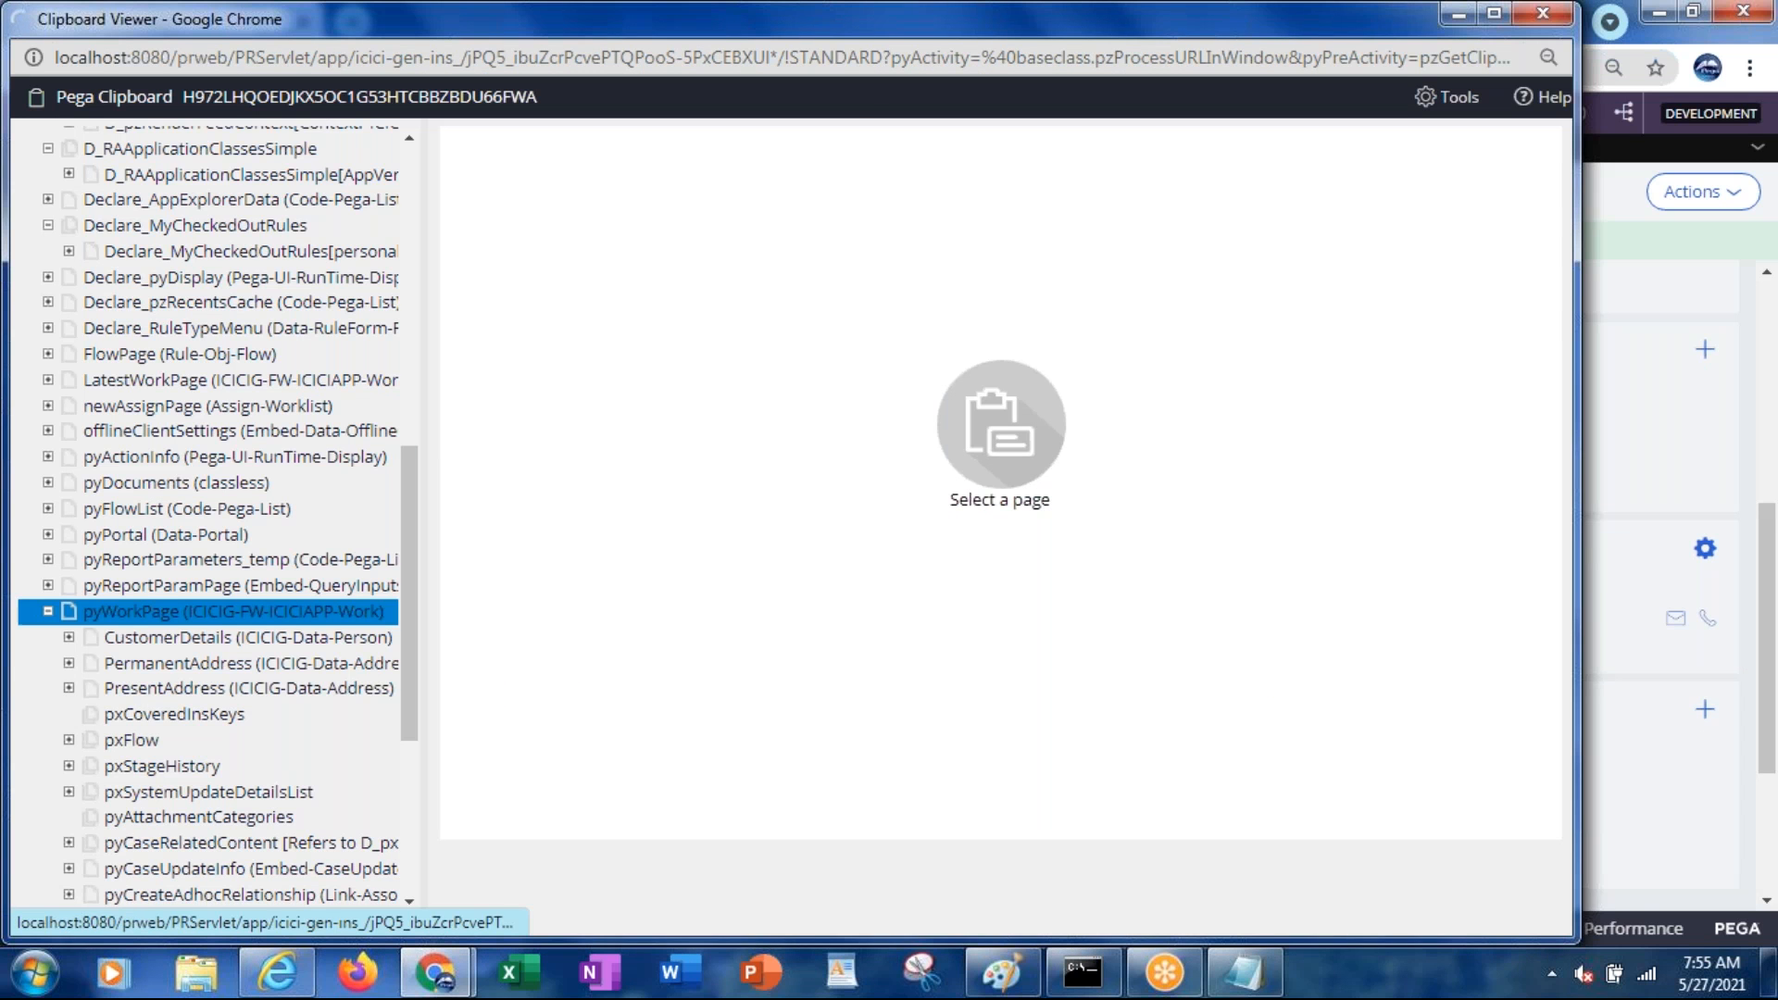
{"action": "left_click_drag", "start_coordinate": [415, 357], "coordinate": [411, 754]}
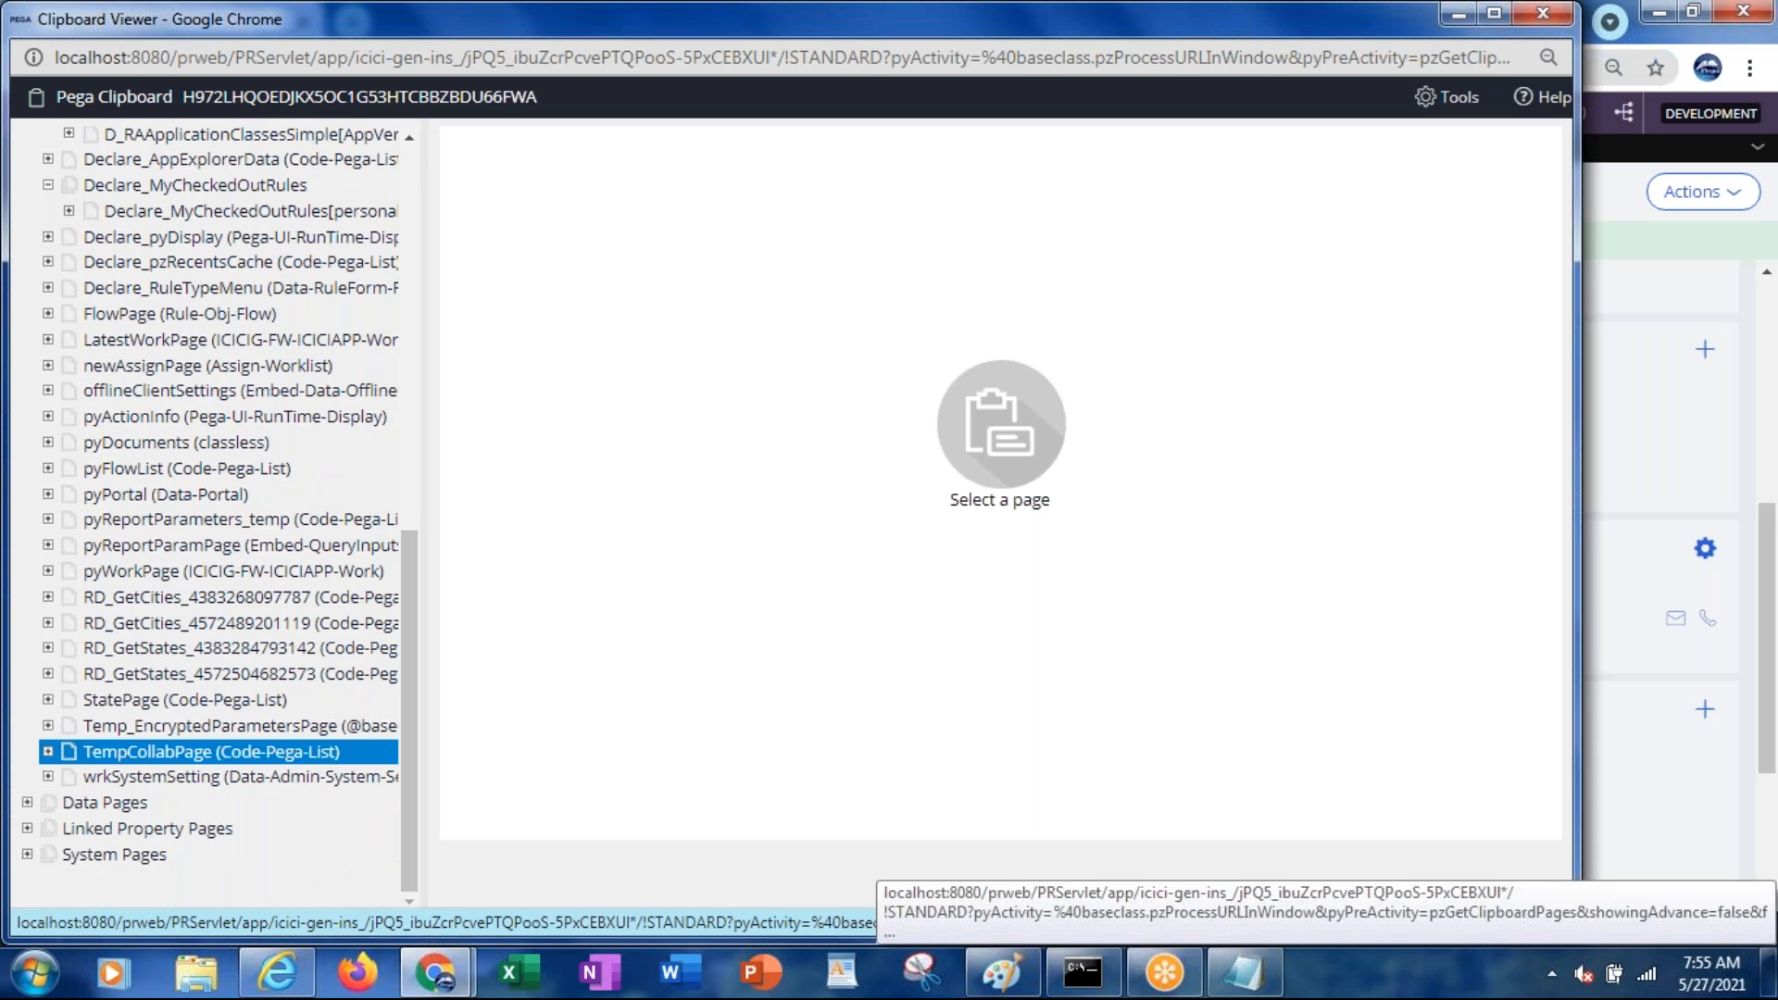
{"action": "left_click", "coordinate": [50, 571]}
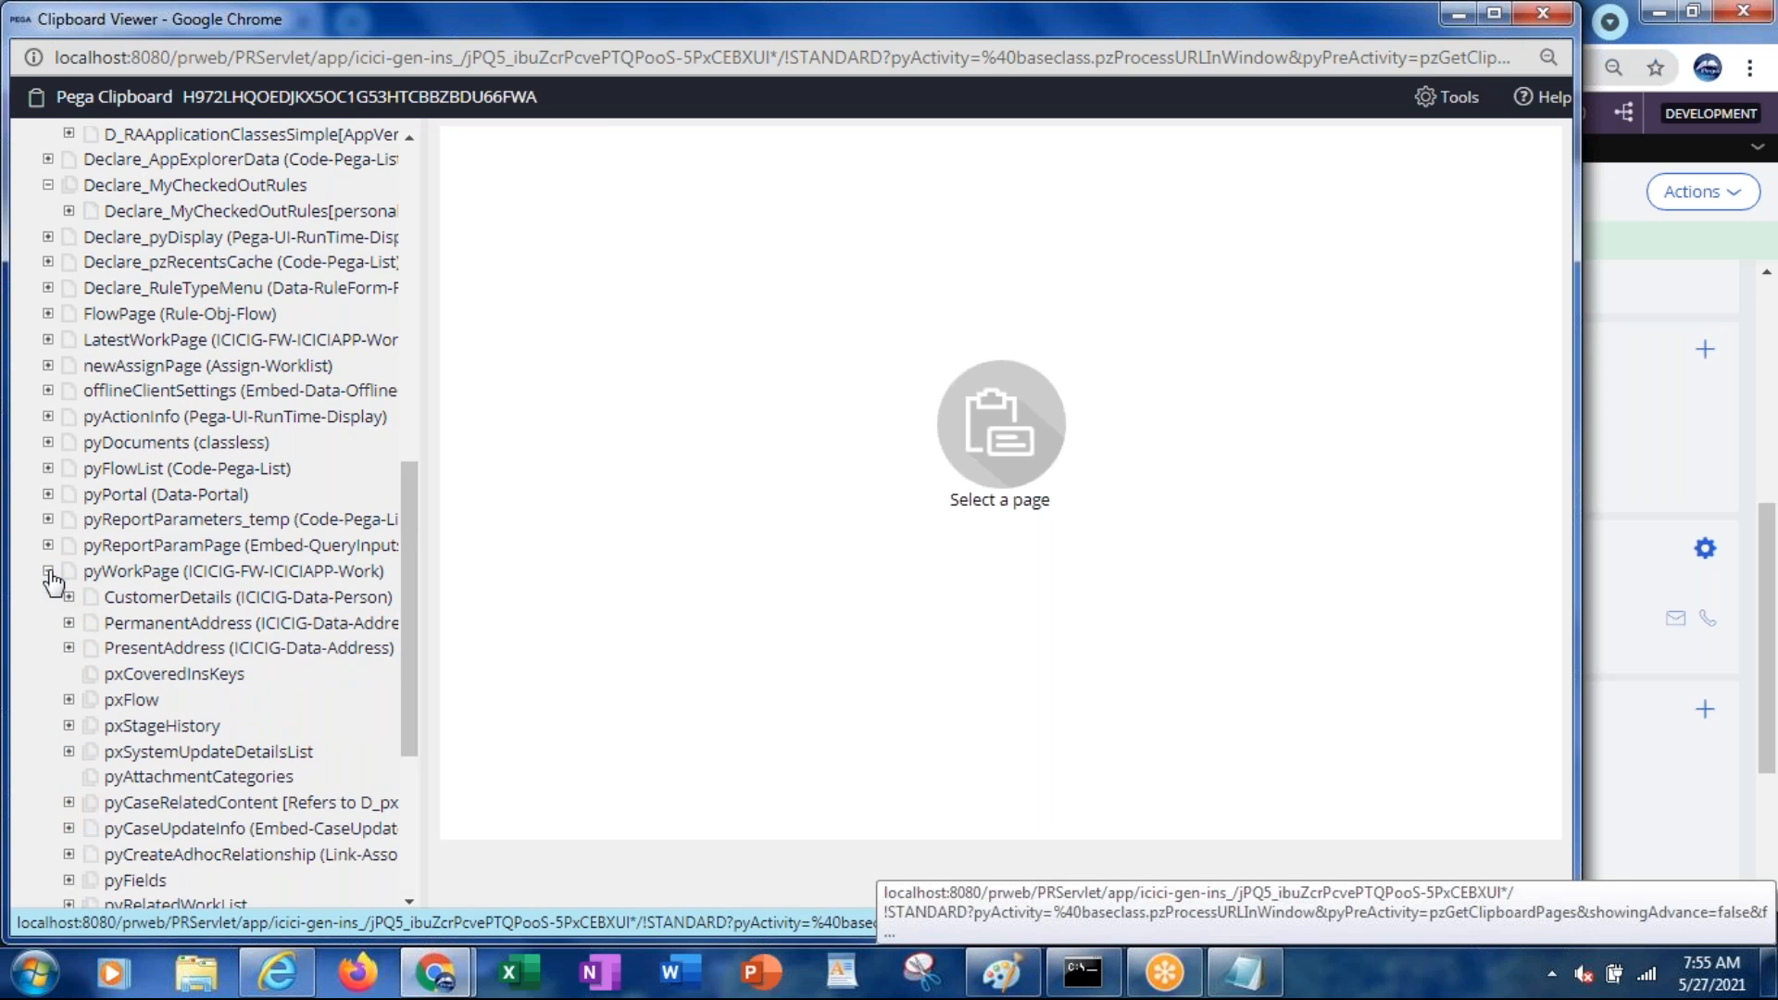
{"action": "left_click", "coordinate": [120, 574]}
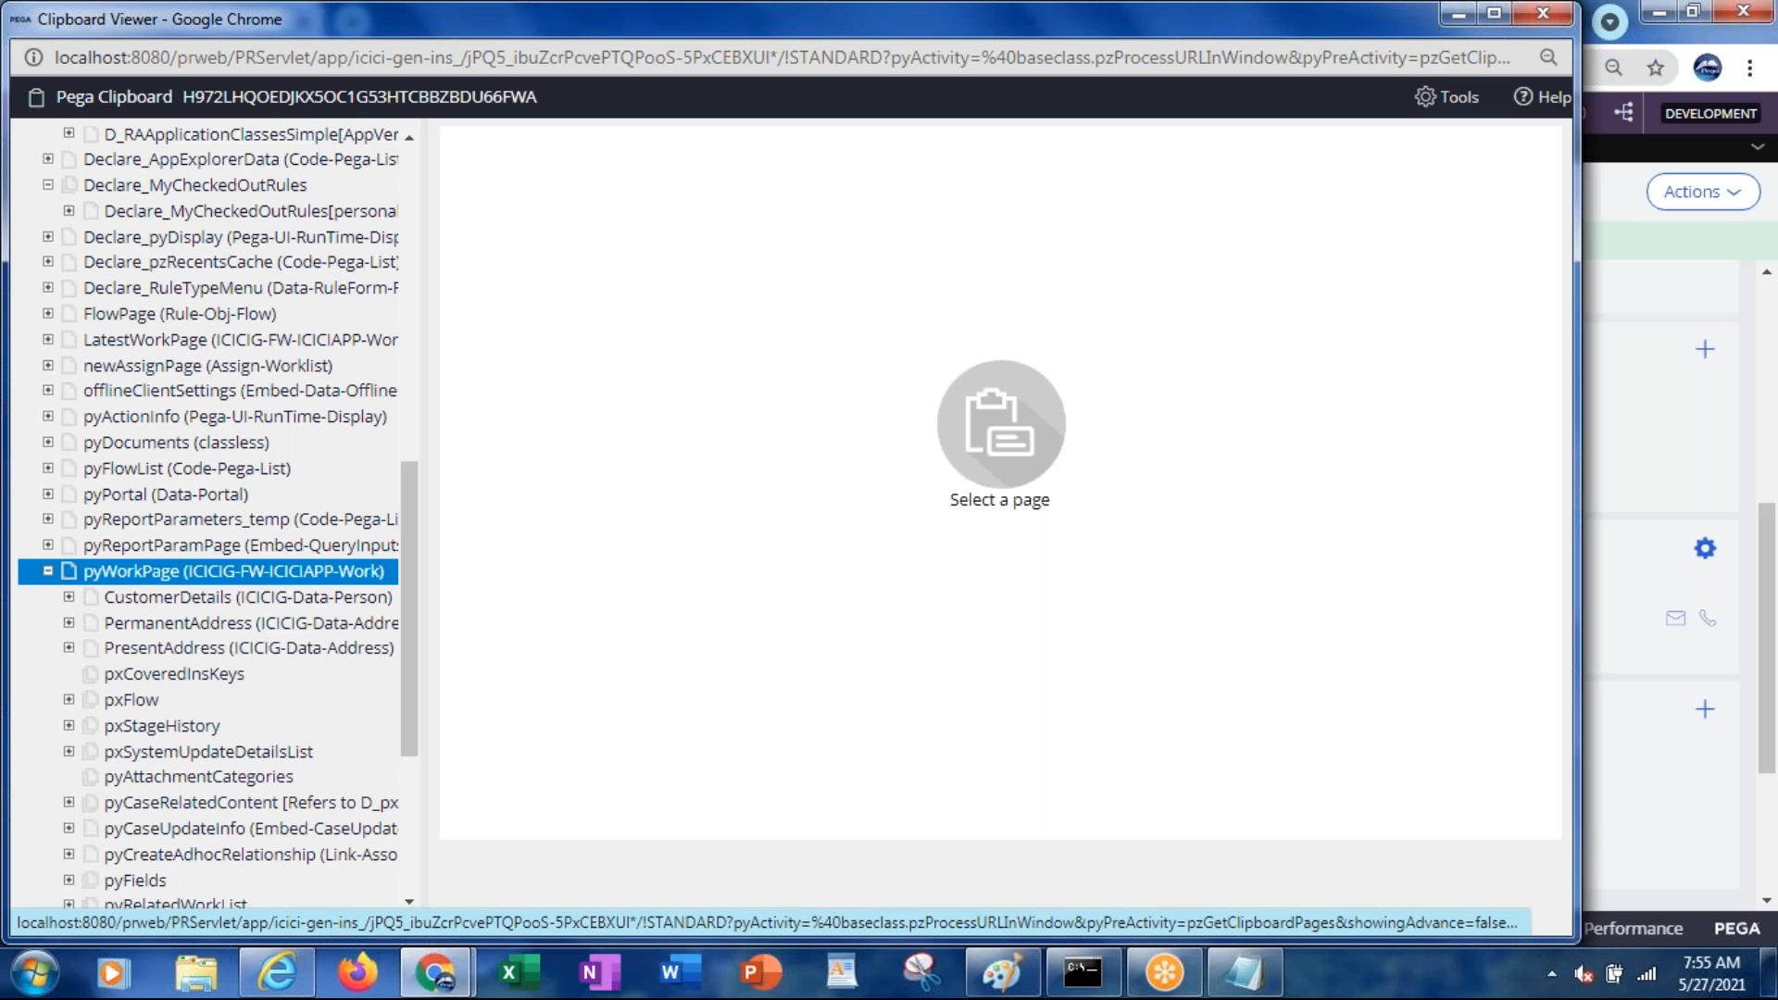
{"action": "right_click", "coordinate": [274, 579]}
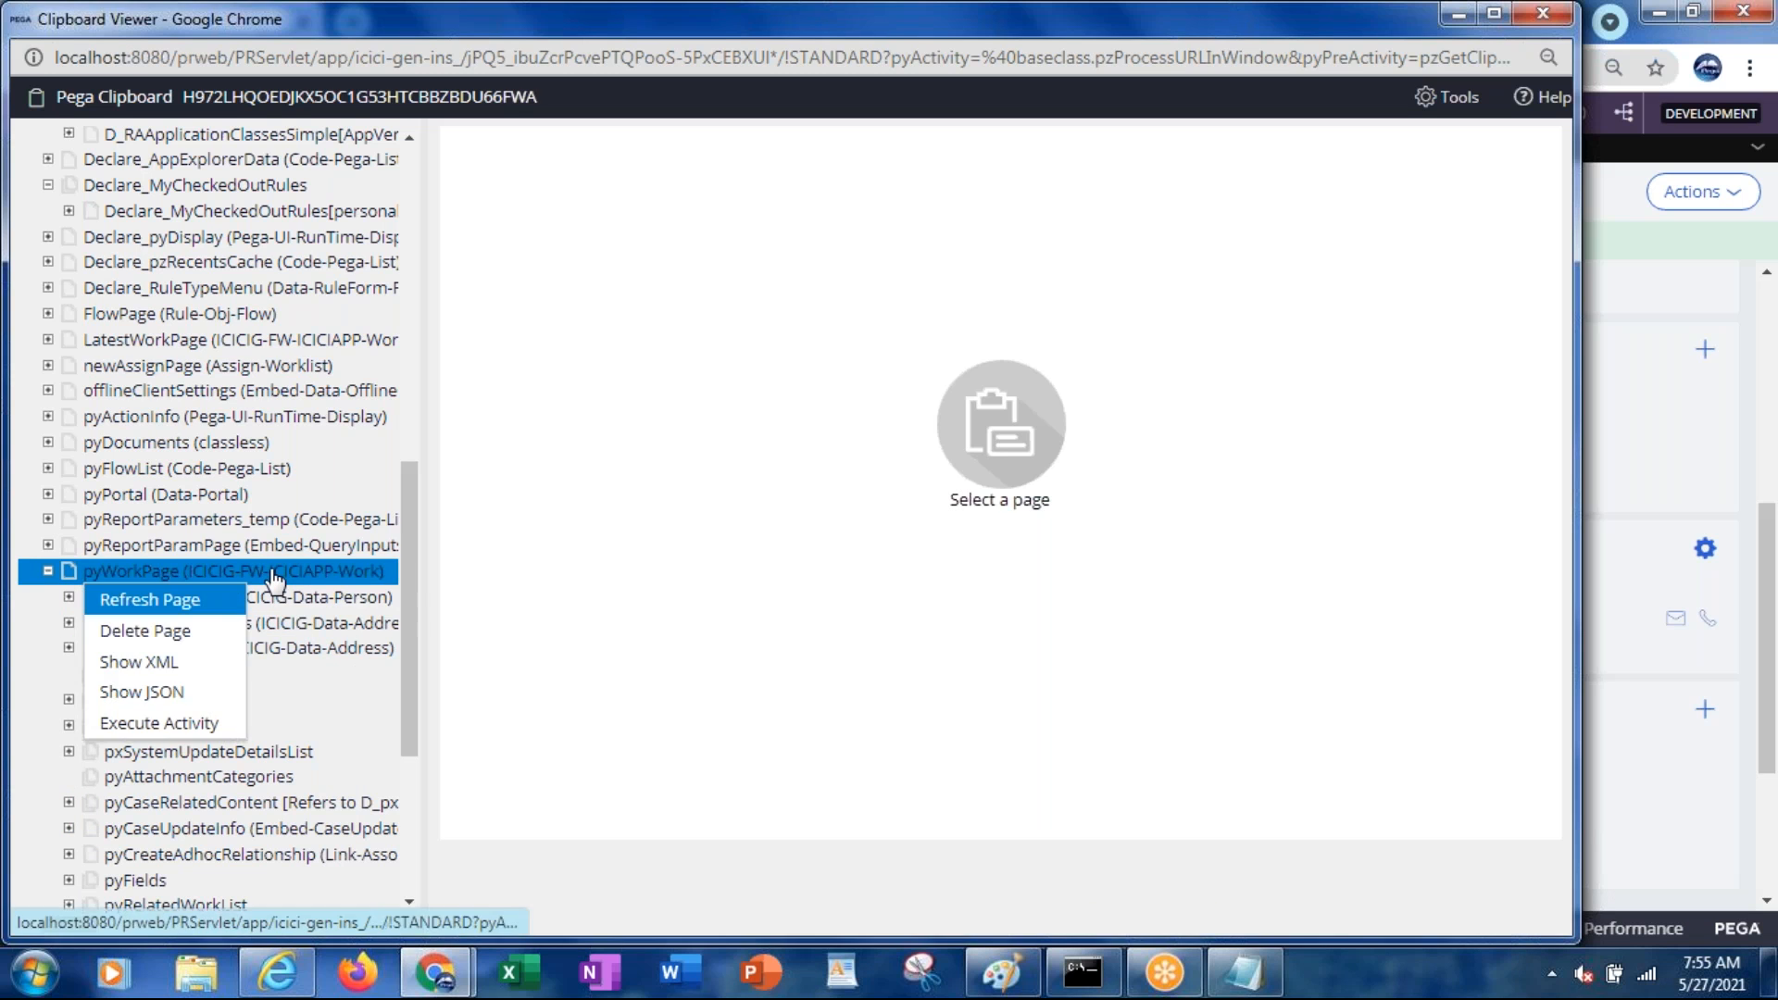
{"action": "left_click", "coordinate": [116, 611]}
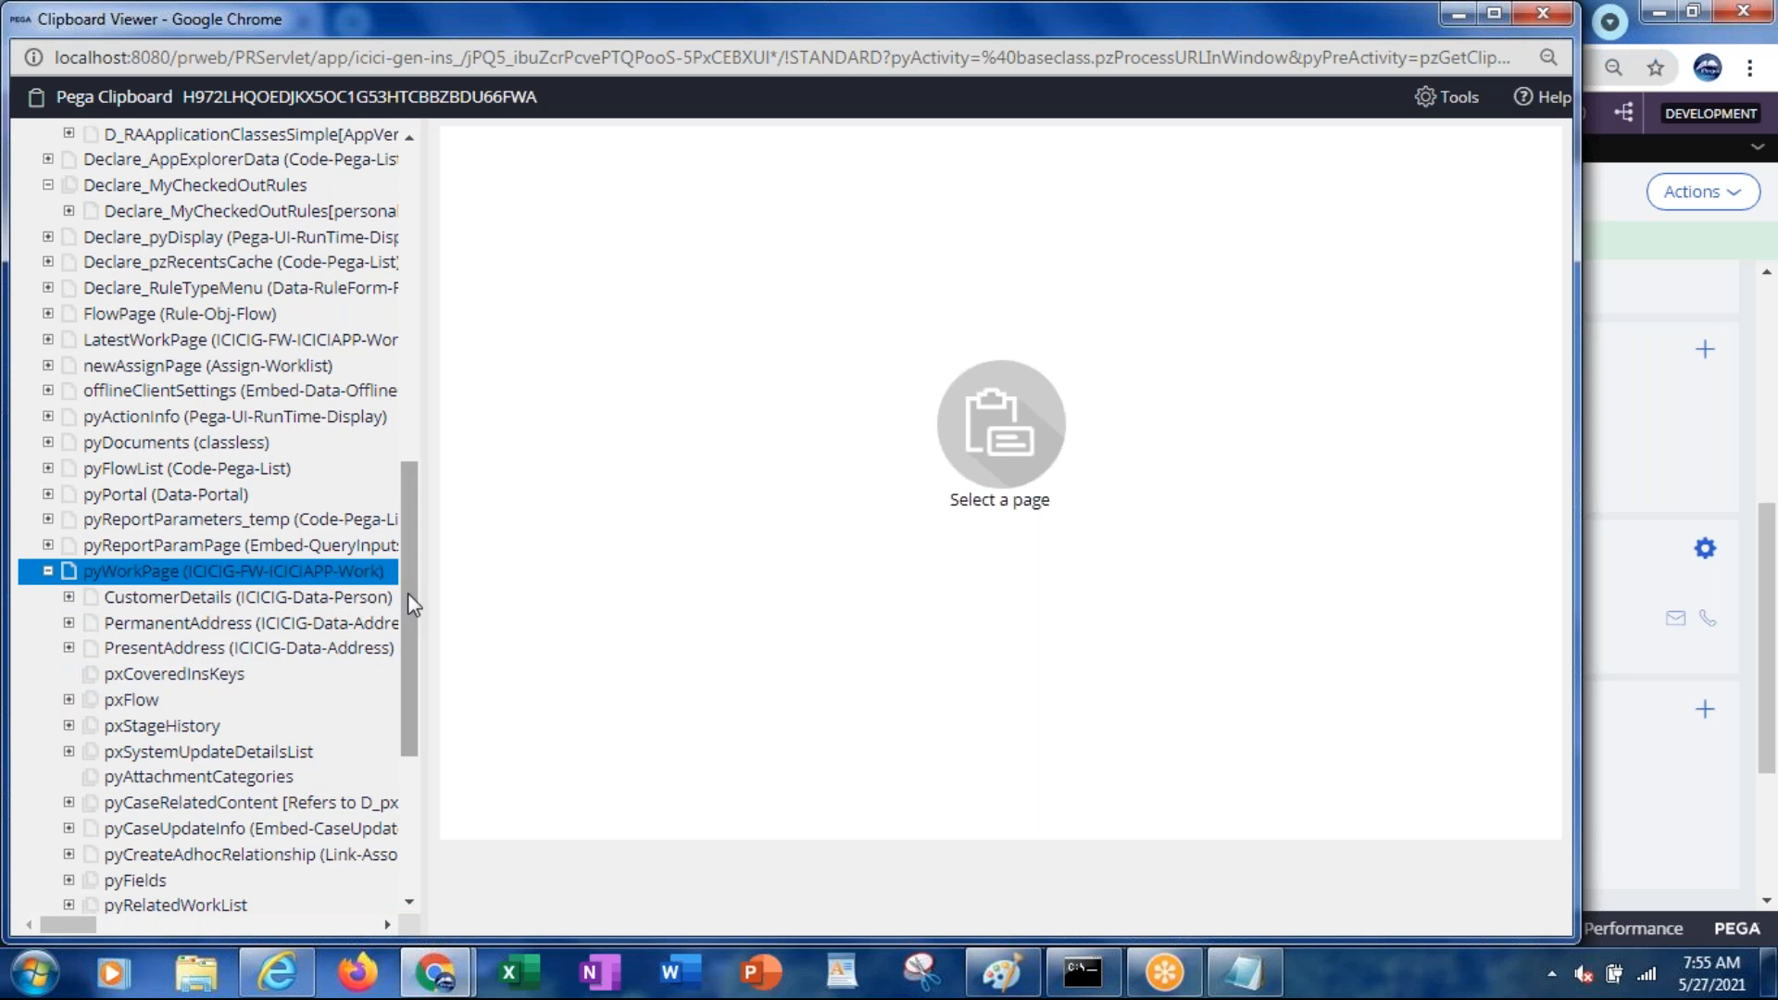
Maximize the Clipboard Viewer and select the CD-12002 thread
{"action": "left_click_drag", "start_coordinate": [408, 593], "coordinate": [323, 111]}
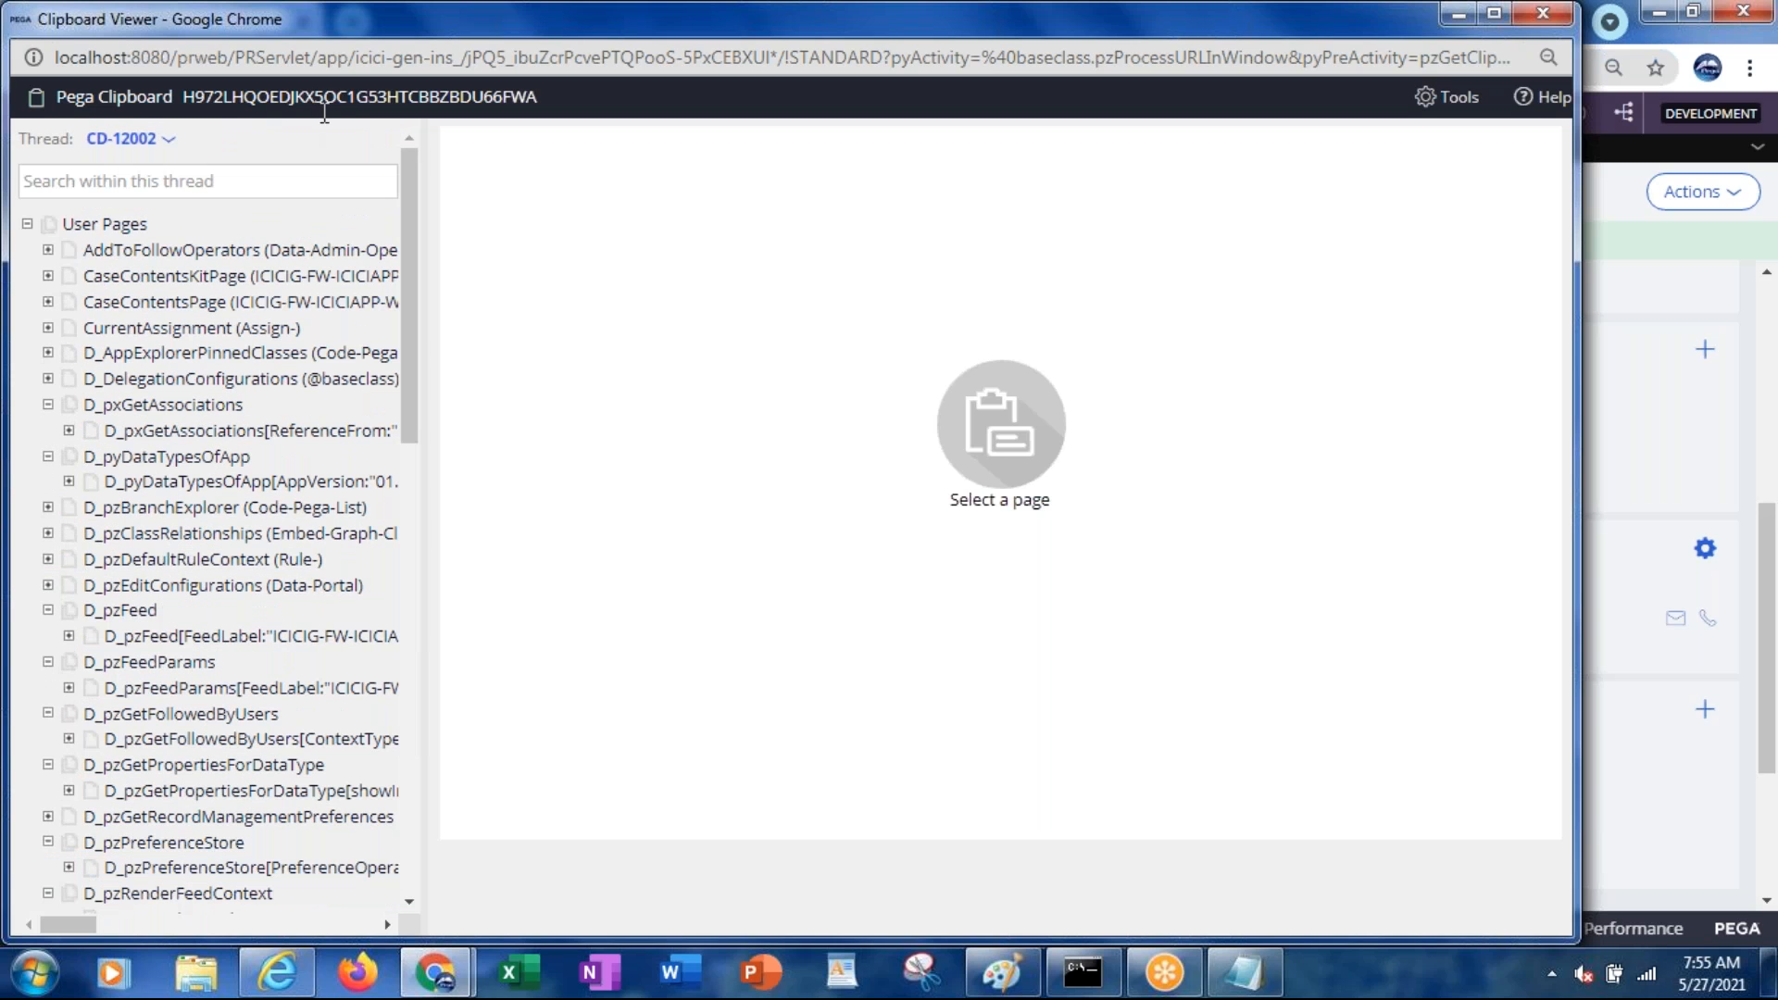
{"action": "double_click", "coordinate": [407, 37]}
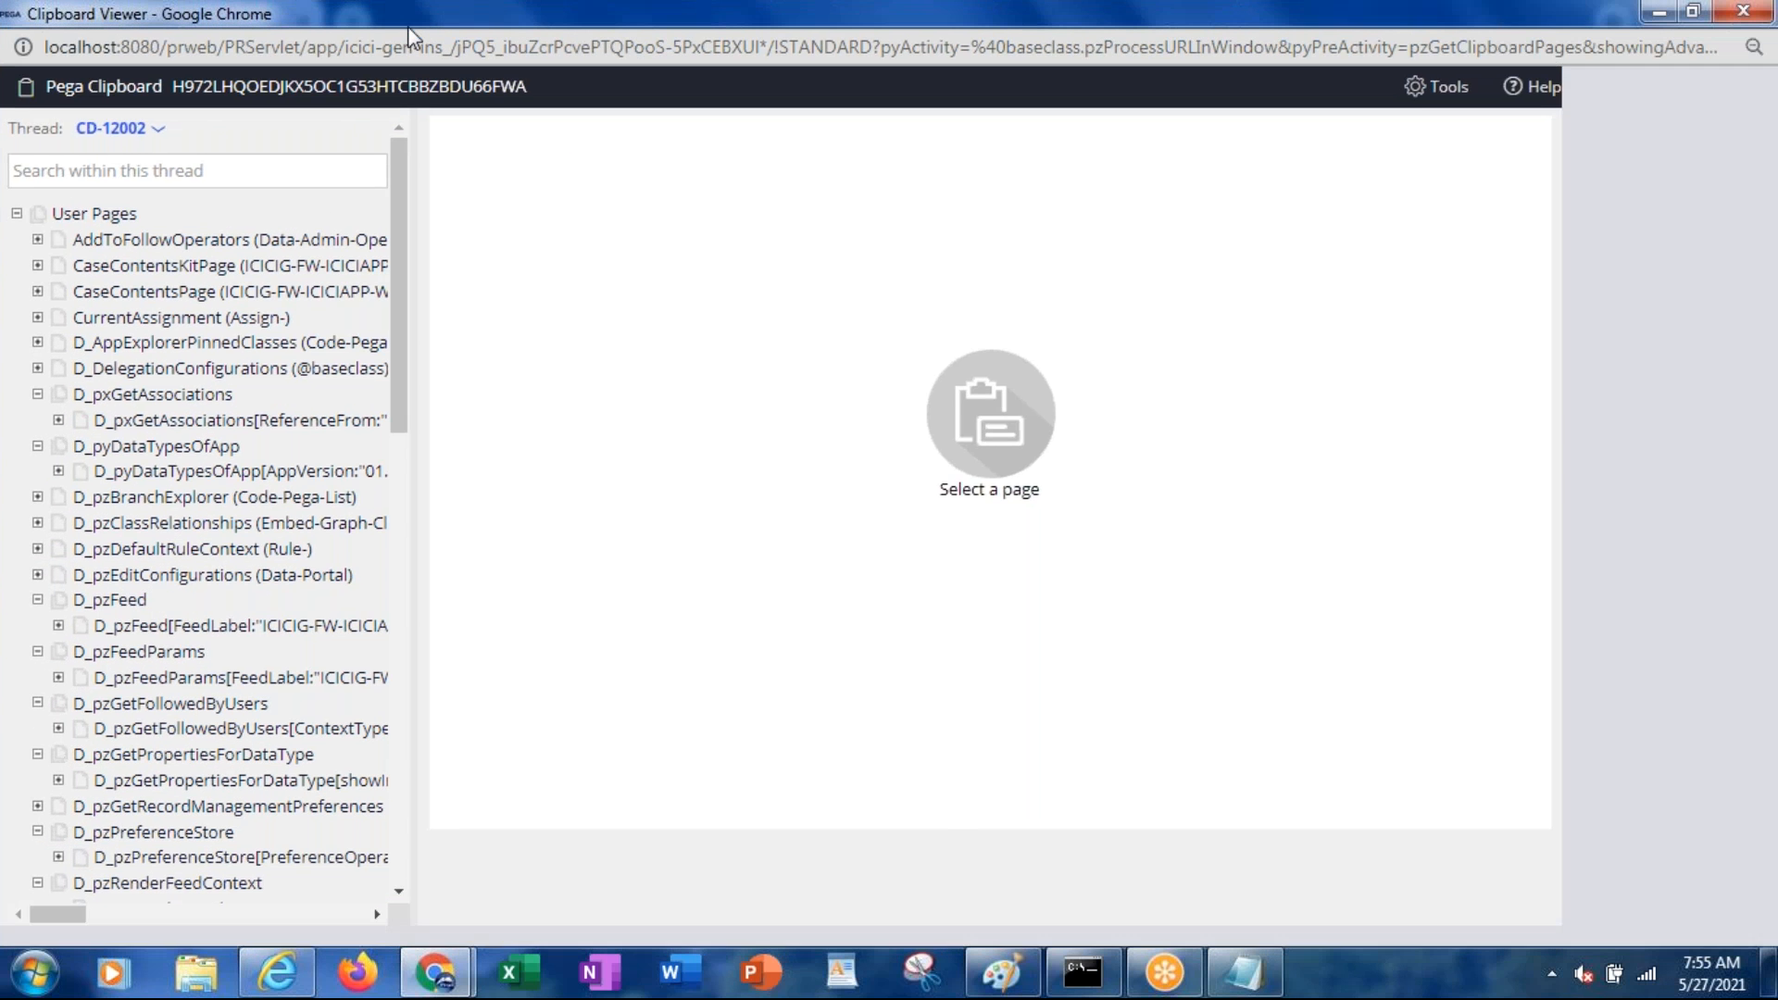
{"action": "left_click", "coordinate": [159, 134]}
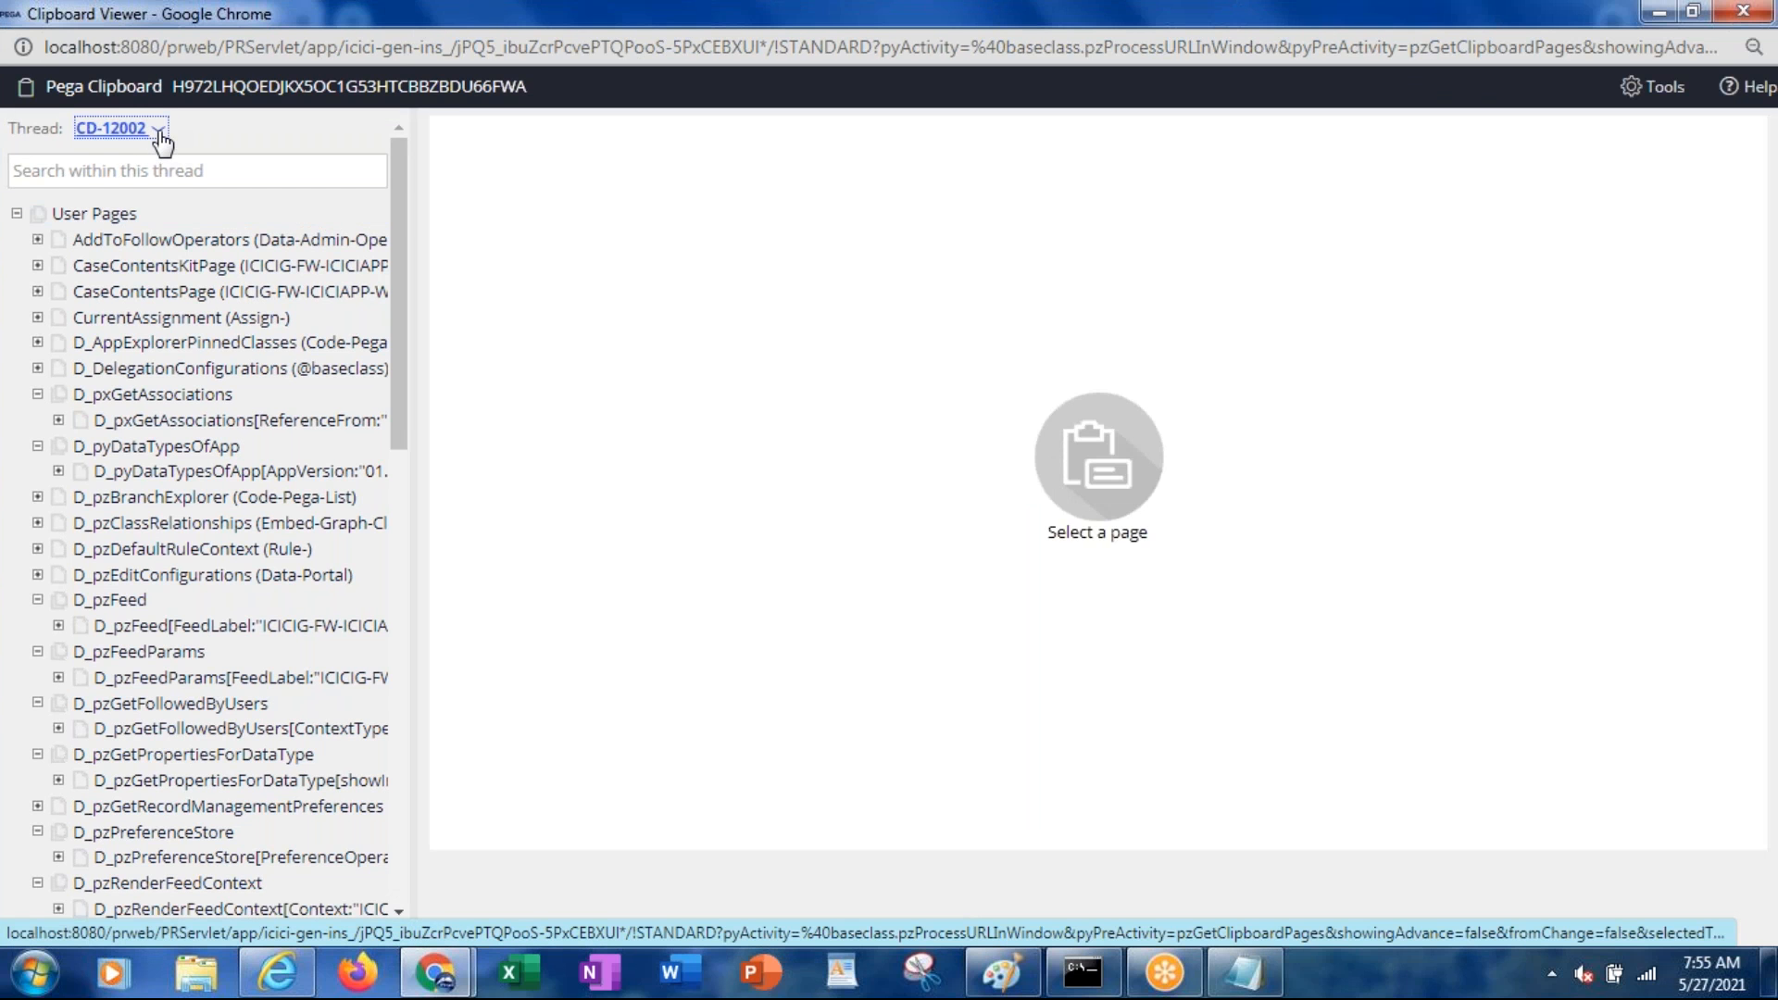
{"action": "key", "text": "alt+Tab"}
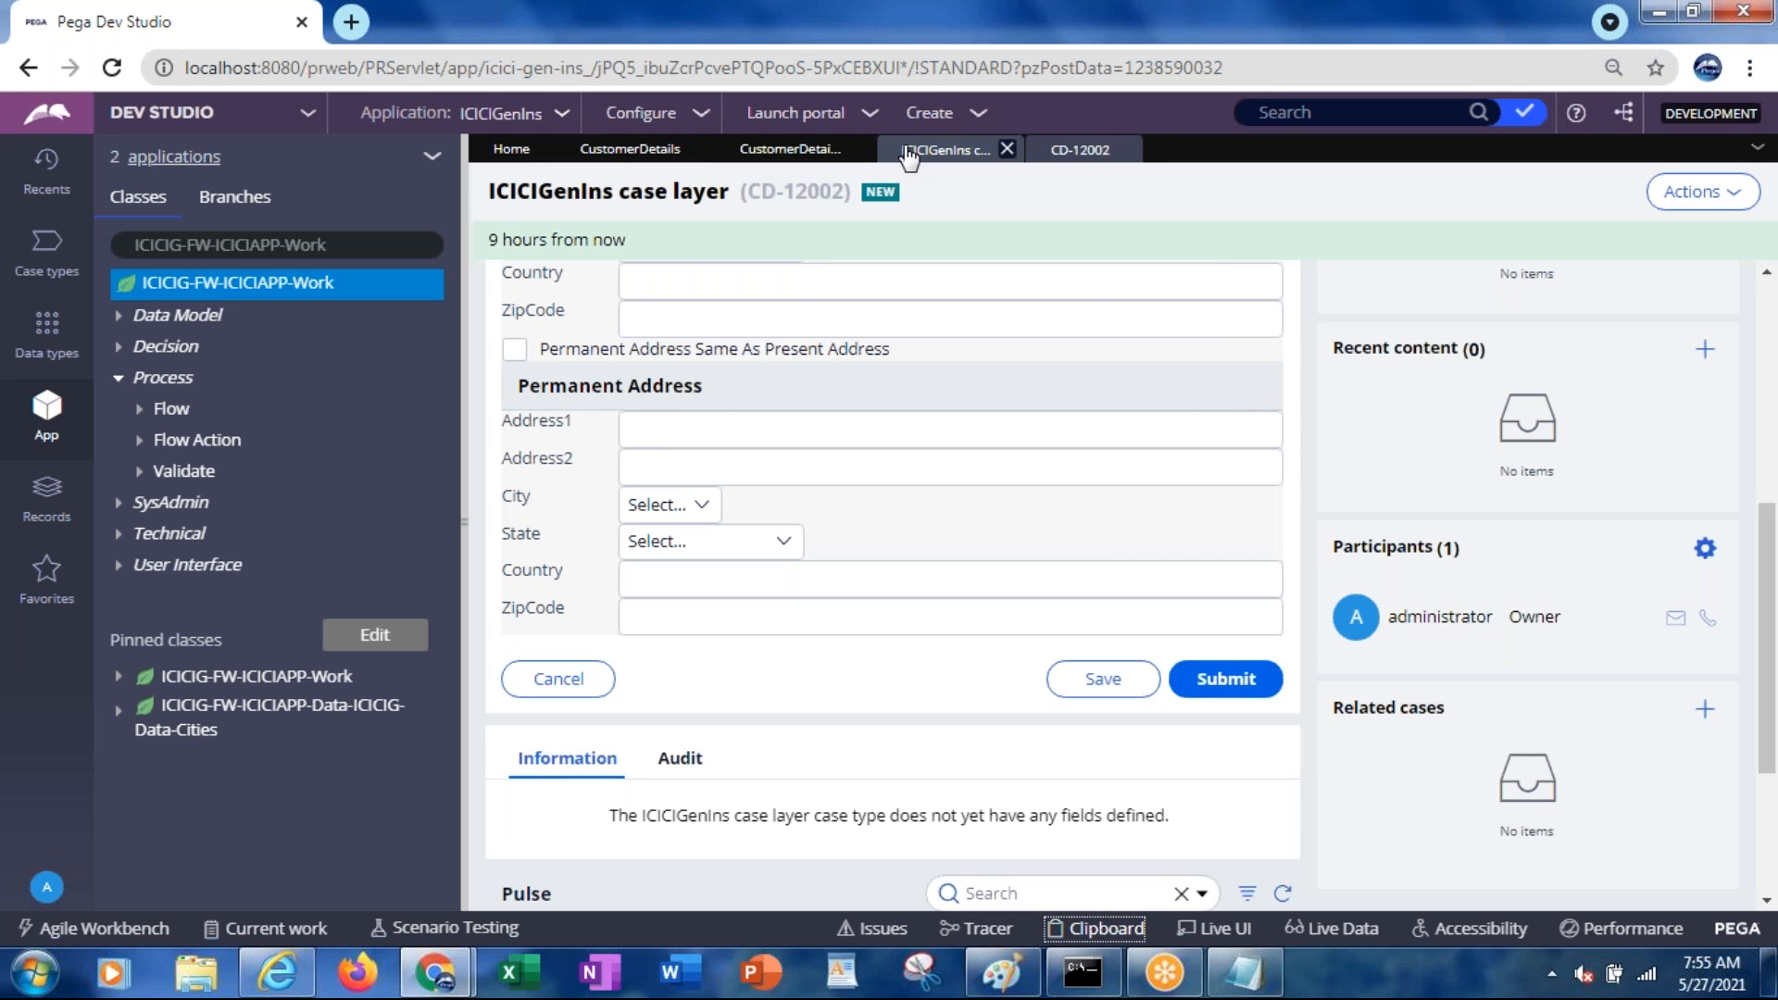
Page through and refresh the list of case layer instances
{"action": "left_click", "coordinate": [792, 150]}
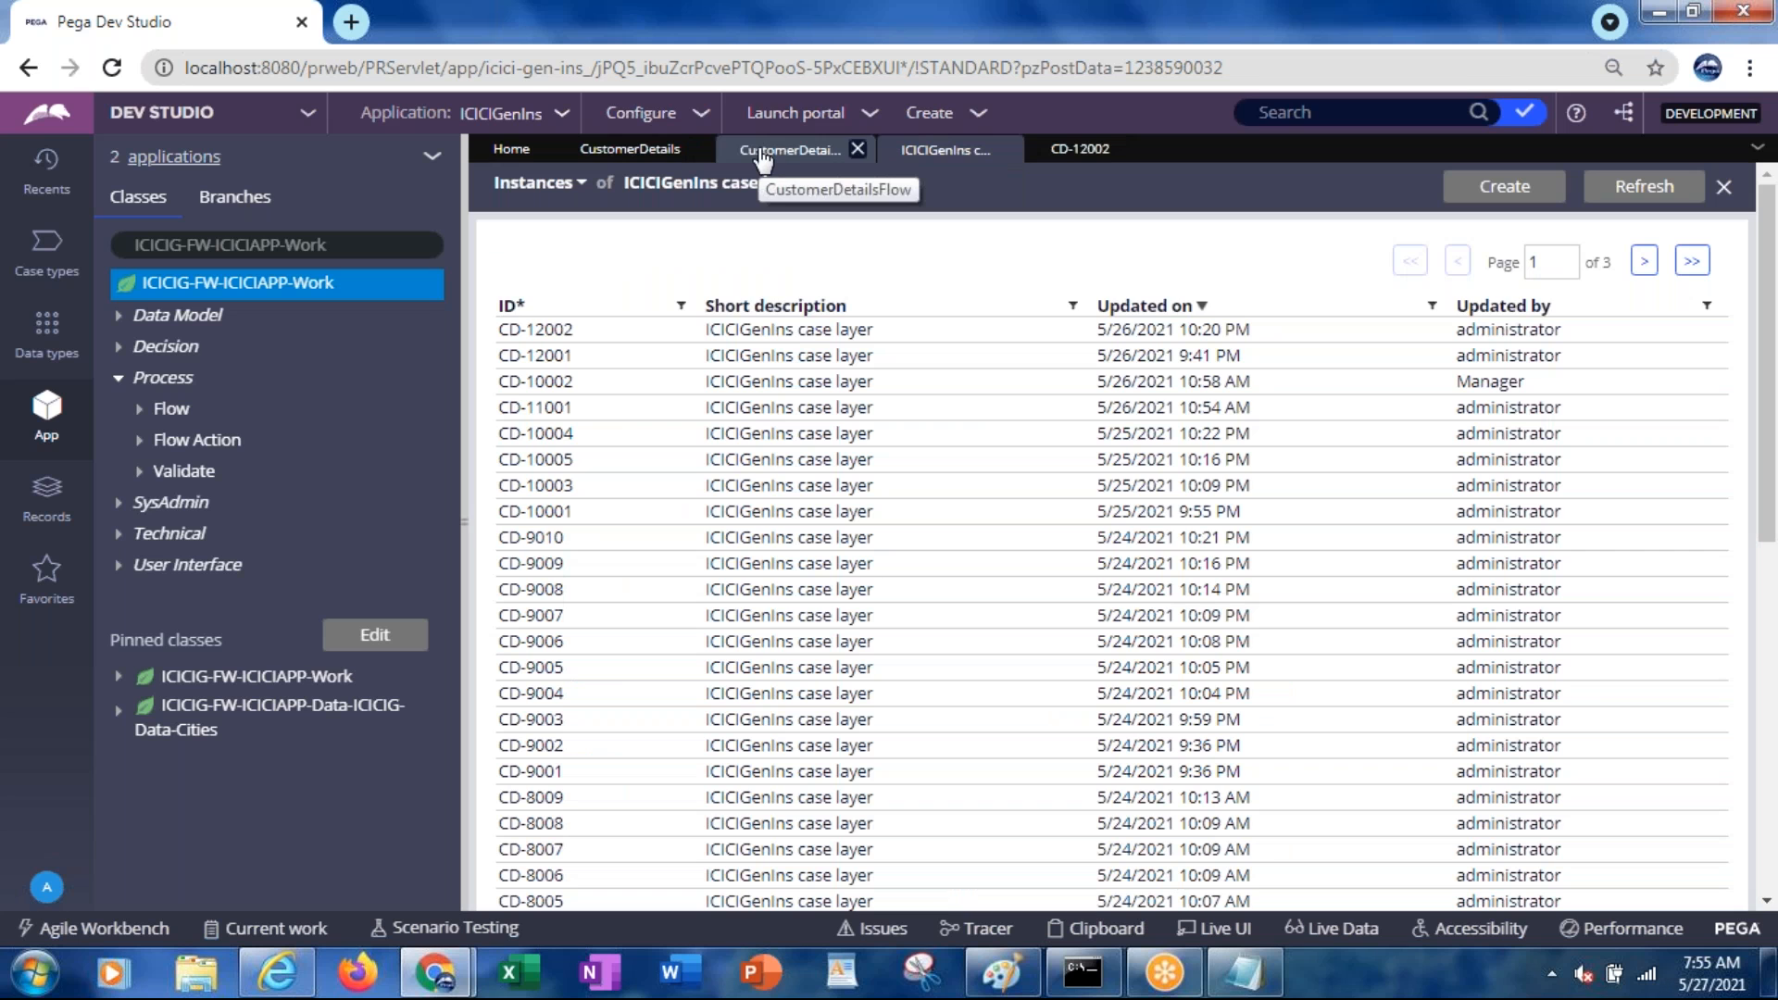
{"action": "left_click", "coordinate": [1645, 264]}
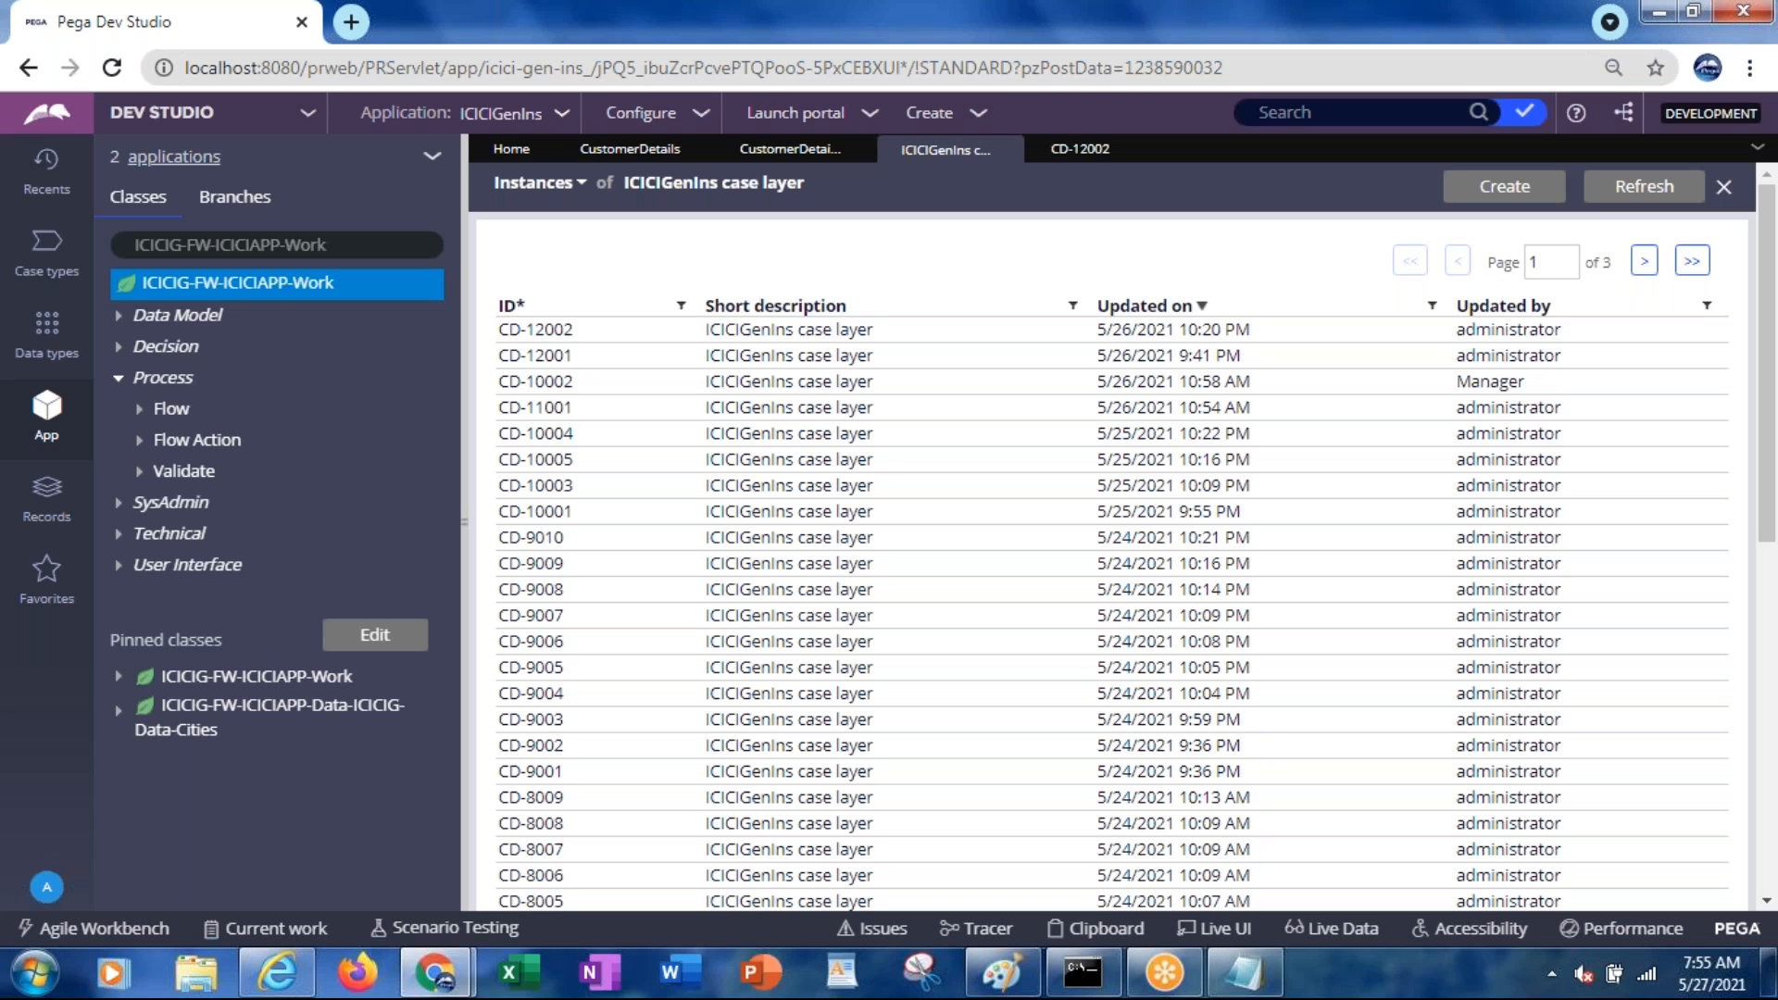
{"action": "left_click", "coordinate": [1635, 194]}
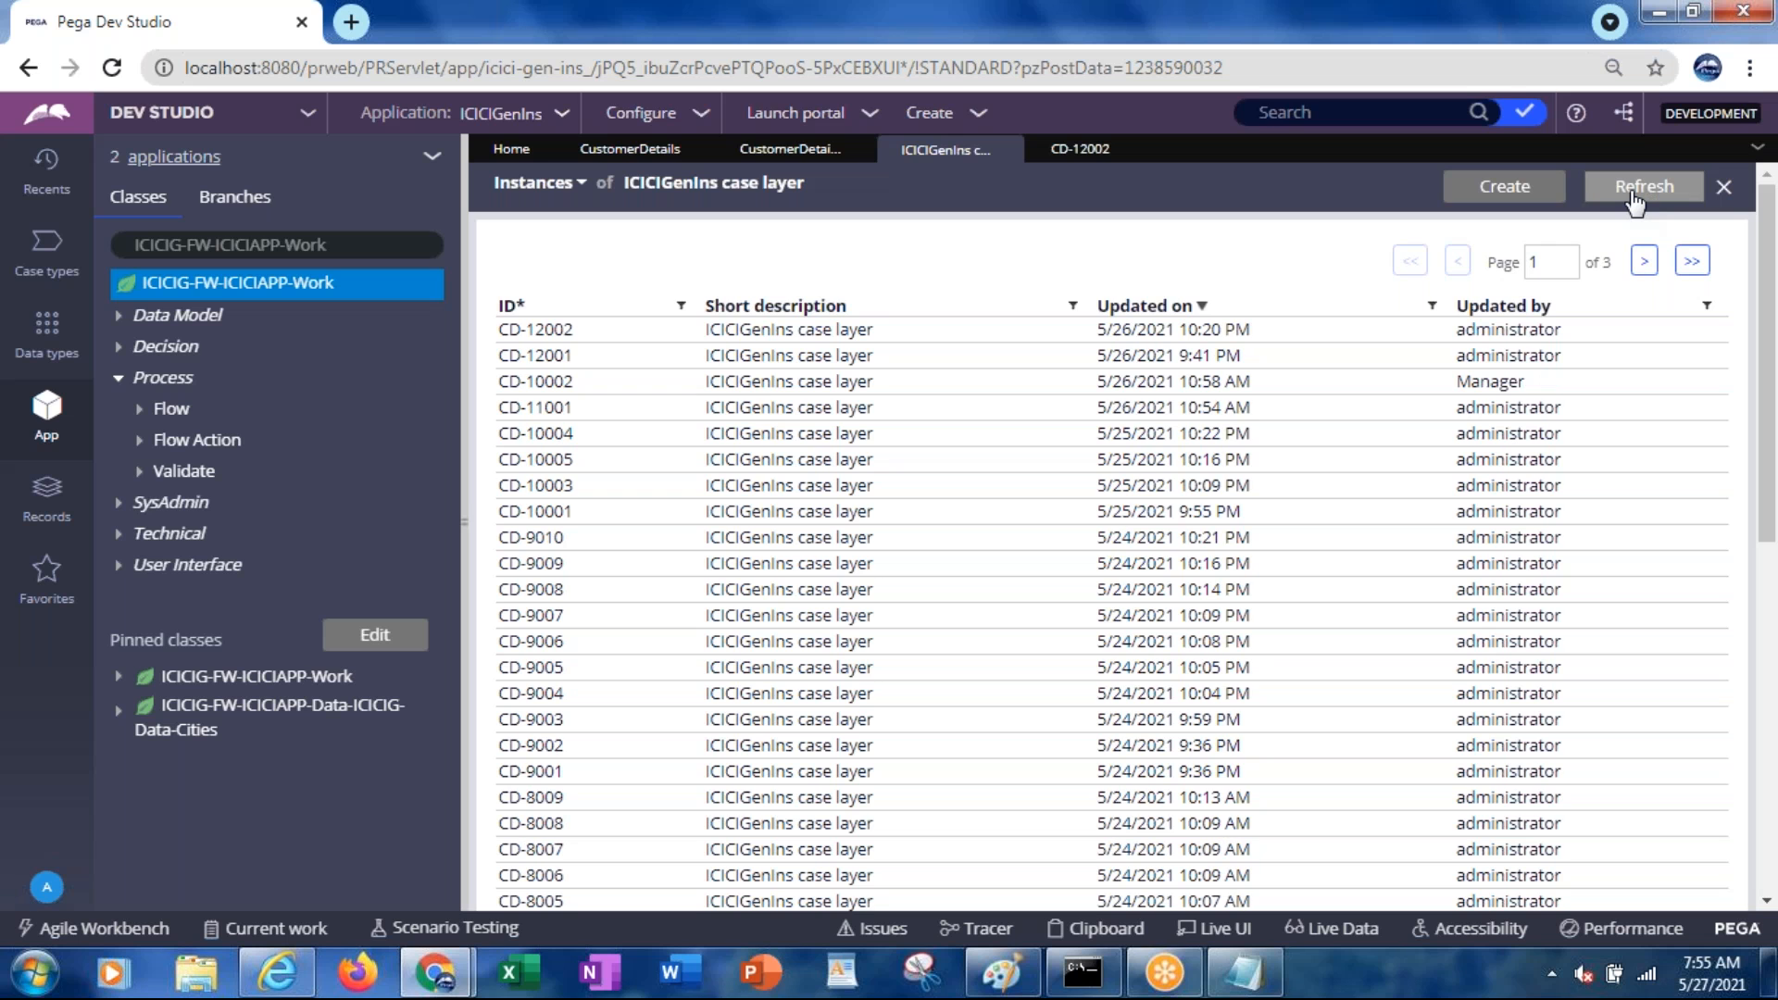
{"action": "left_click", "coordinate": [1631, 201]}
Run CustomerDetailsFlow to create case CD-12003 and open its clipboard at pyWorkPage
{"action": "left_click", "coordinate": [781, 165]}
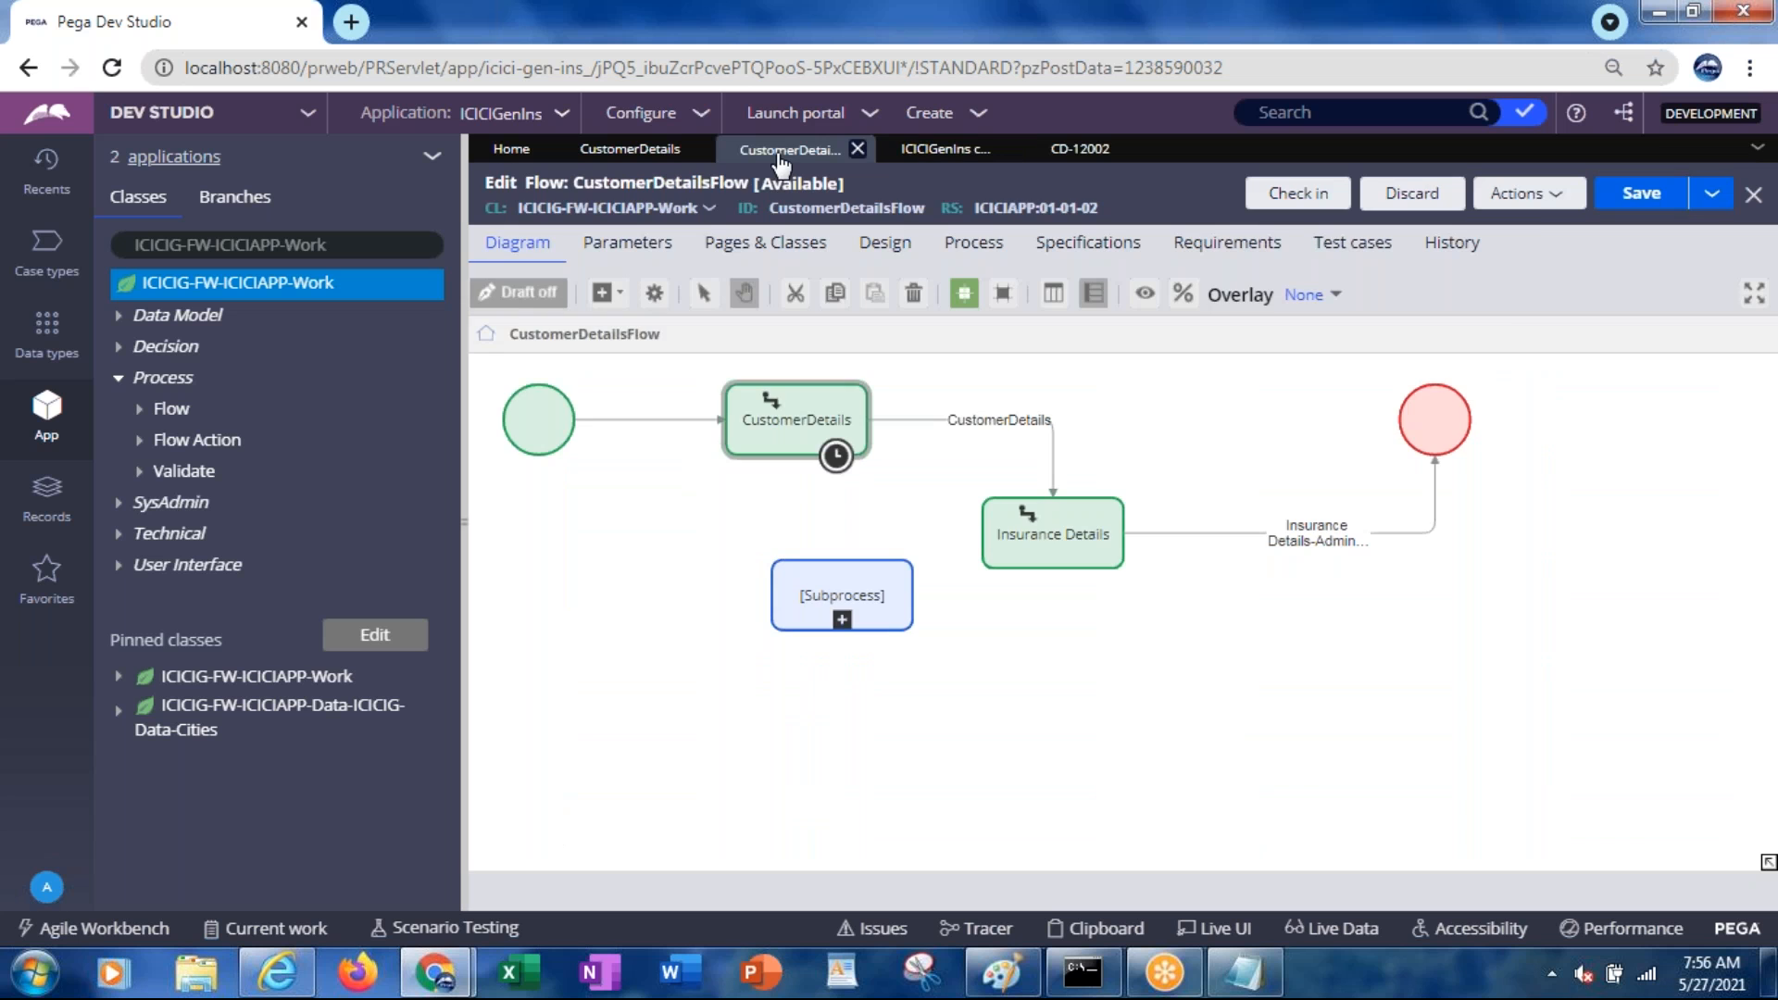
{"action": "left_click", "coordinate": [1526, 202]}
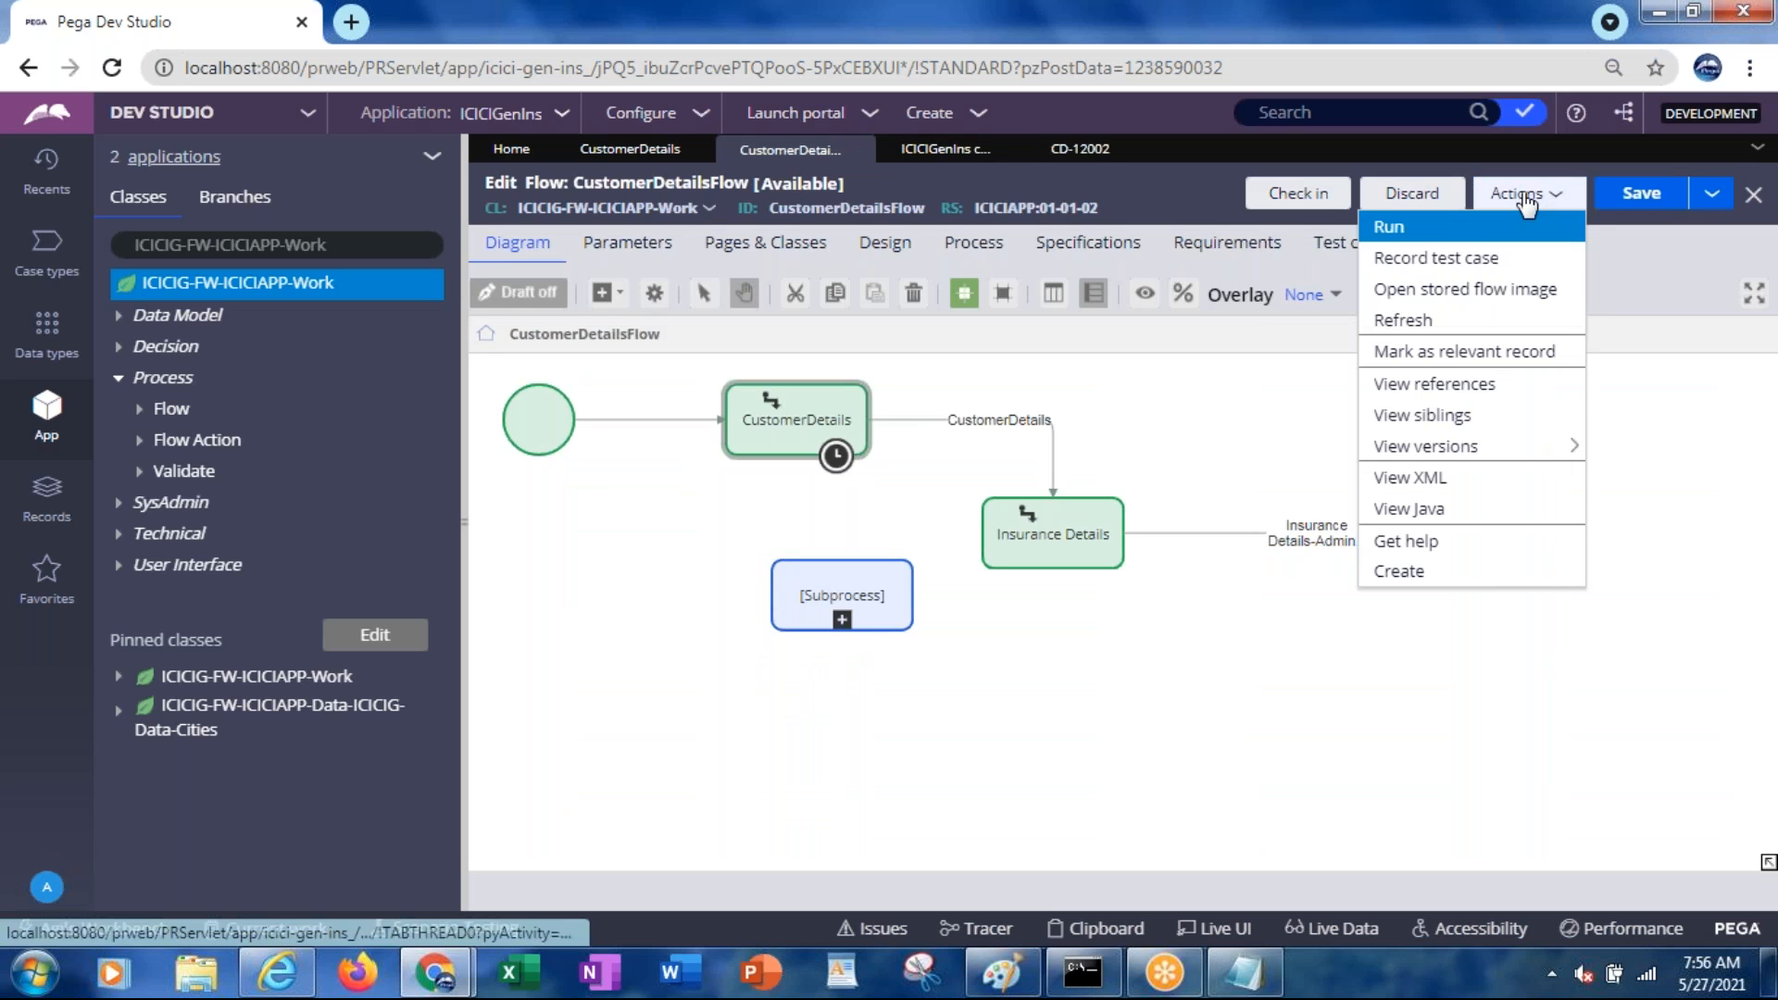
{"action": "left_click", "coordinate": [1395, 232]}
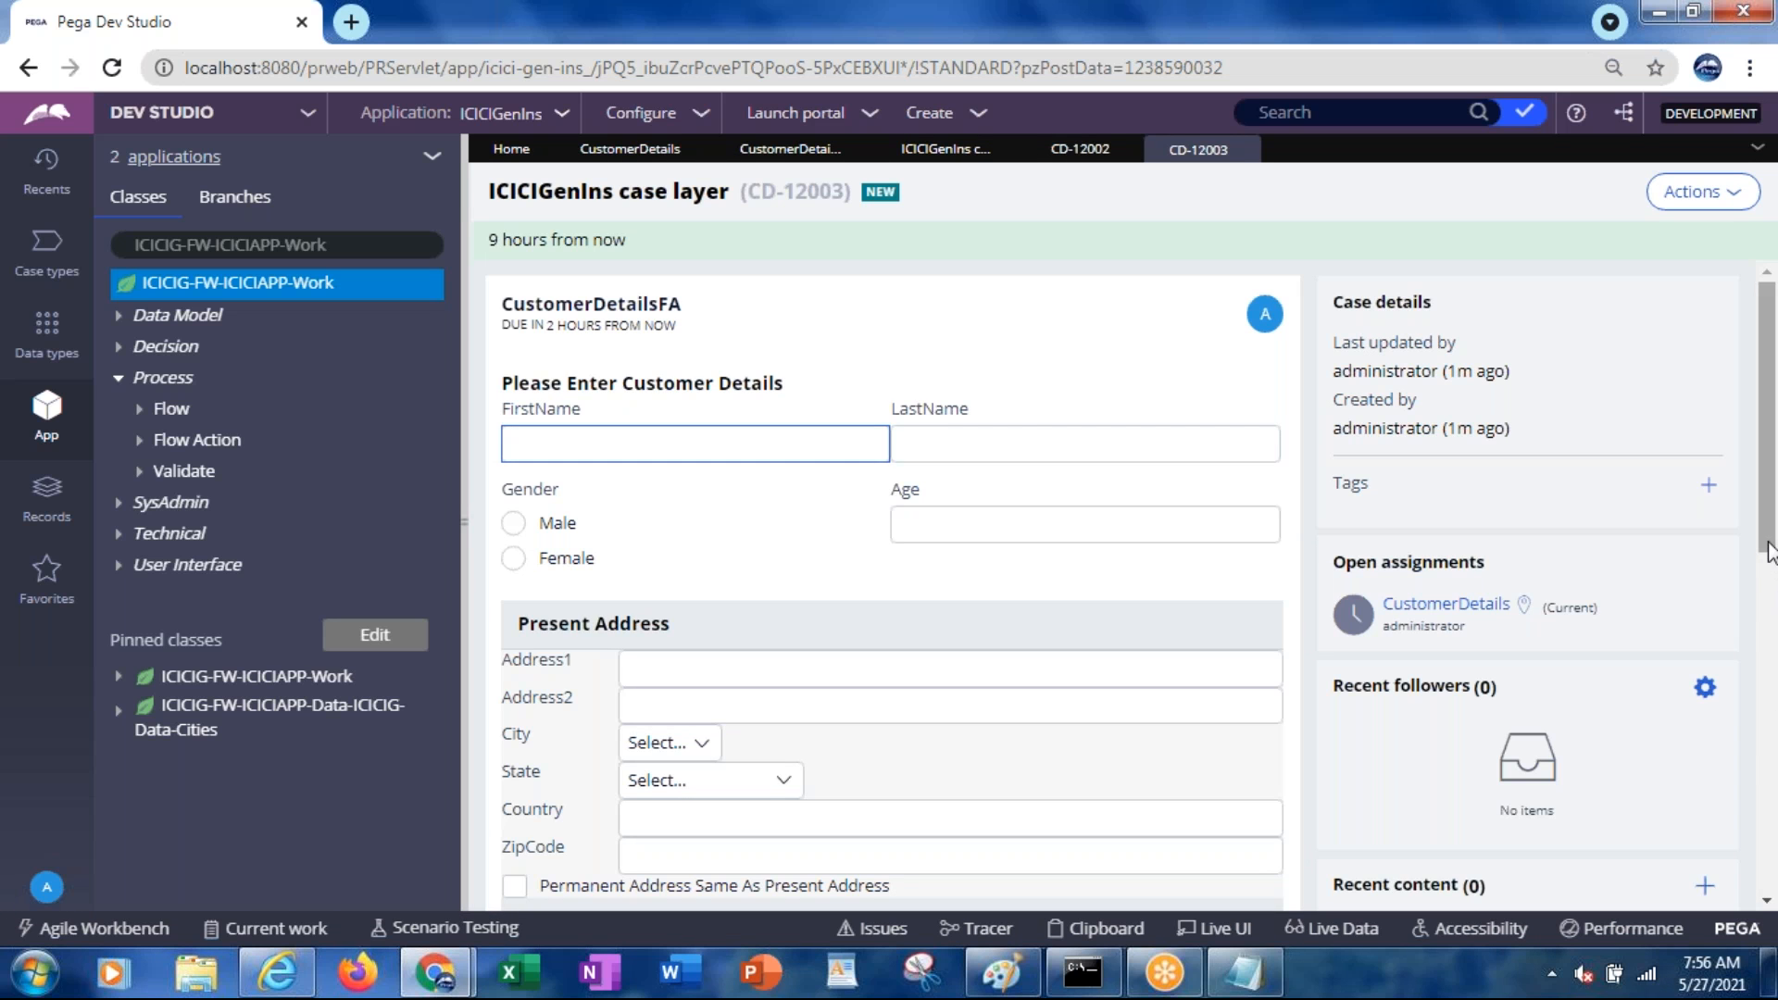
{"action": "scroll", "coordinate": [1767, 611], "scroll_direction": "down", "scroll_amount": 1}
{"action": "scroll", "coordinate": [1766, 611], "scroll_direction": "down", "scroll_amount": 1}
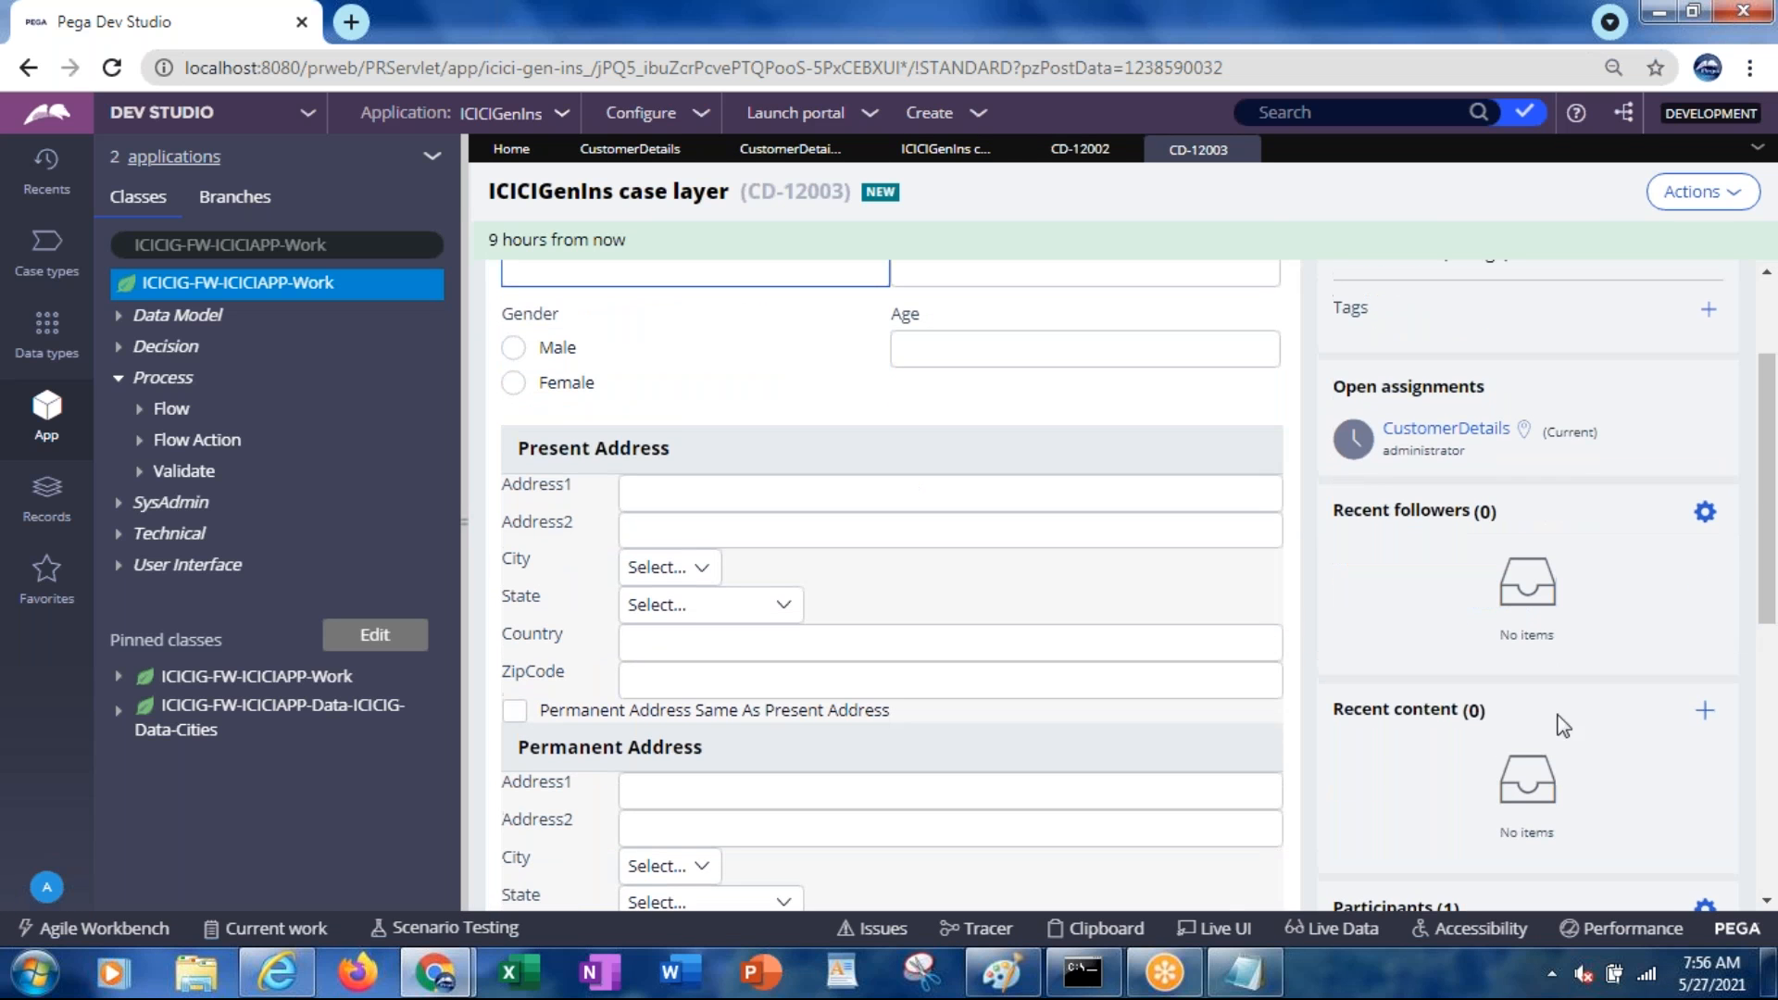
{"action": "left_click", "coordinate": [1116, 937]}
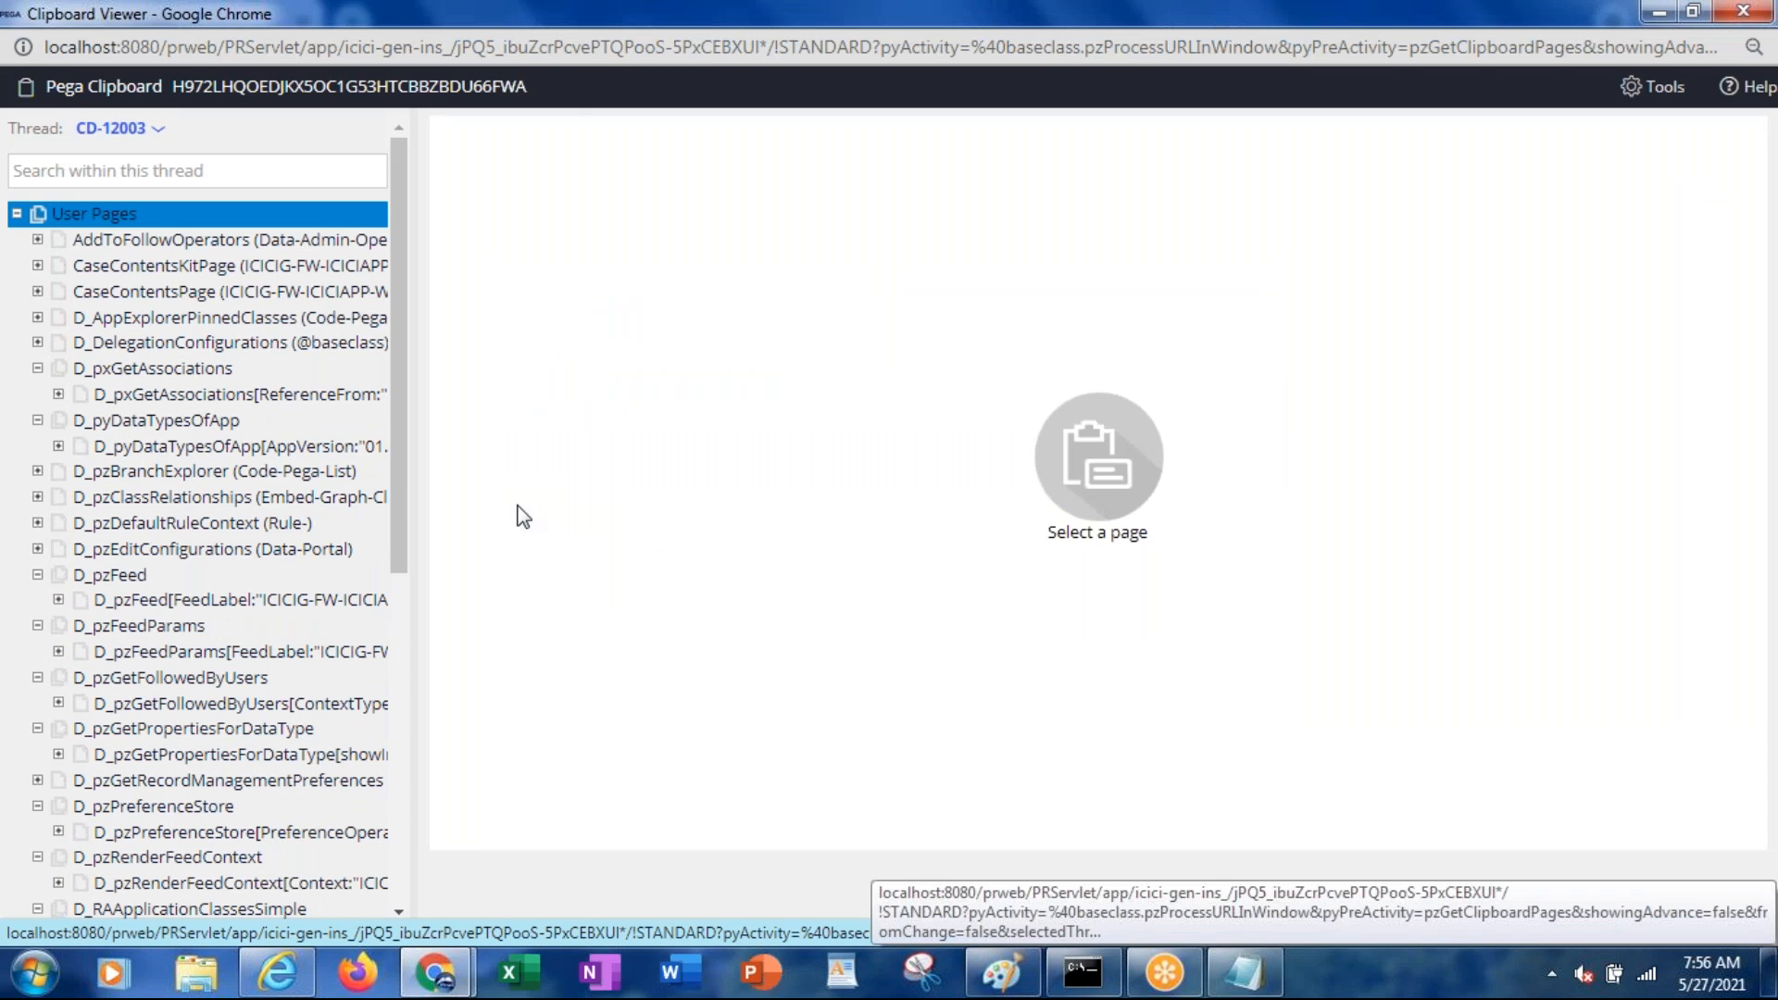
{"action": "left_click_drag", "start_coordinate": [400, 530], "coordinate": [400, 861]}
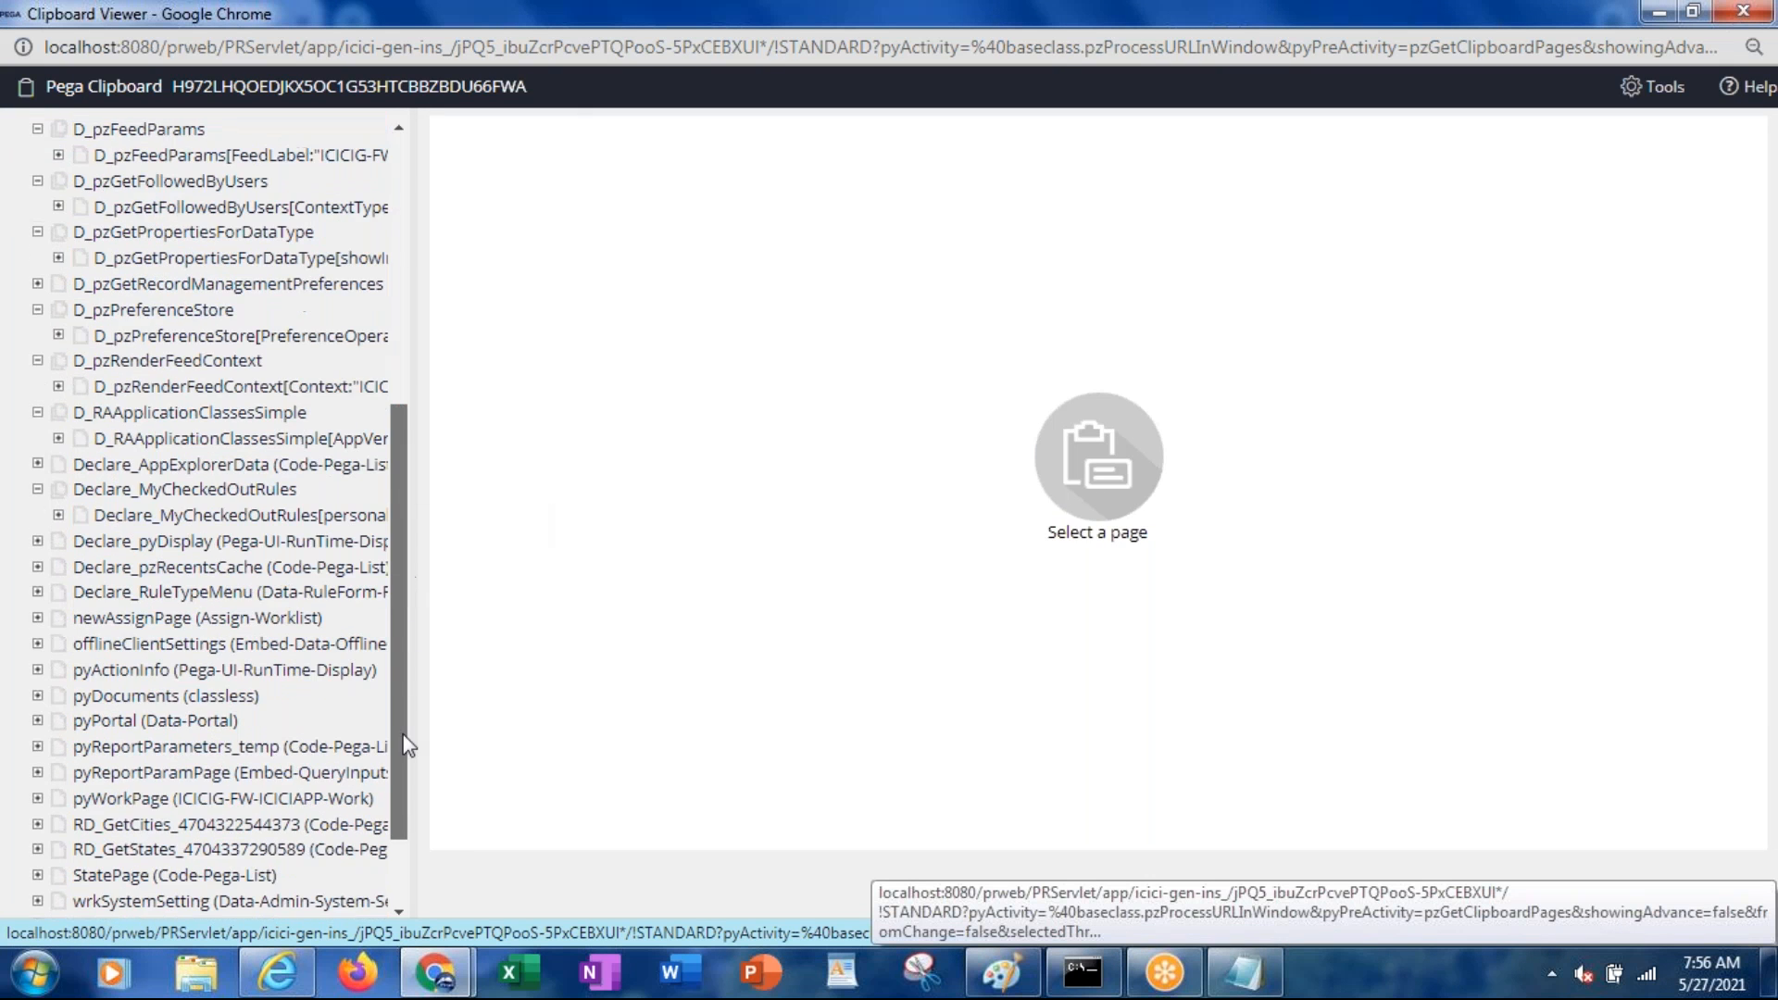
{"action": "key", "text": "Up"}
{"action": "key", "text": "Up"}
{"action": "key", "text": "Up"}
{"action": "key", "text": "Up"}
{"action": "key", "text": "Up"}
{"action": "key", "text": "Up"}
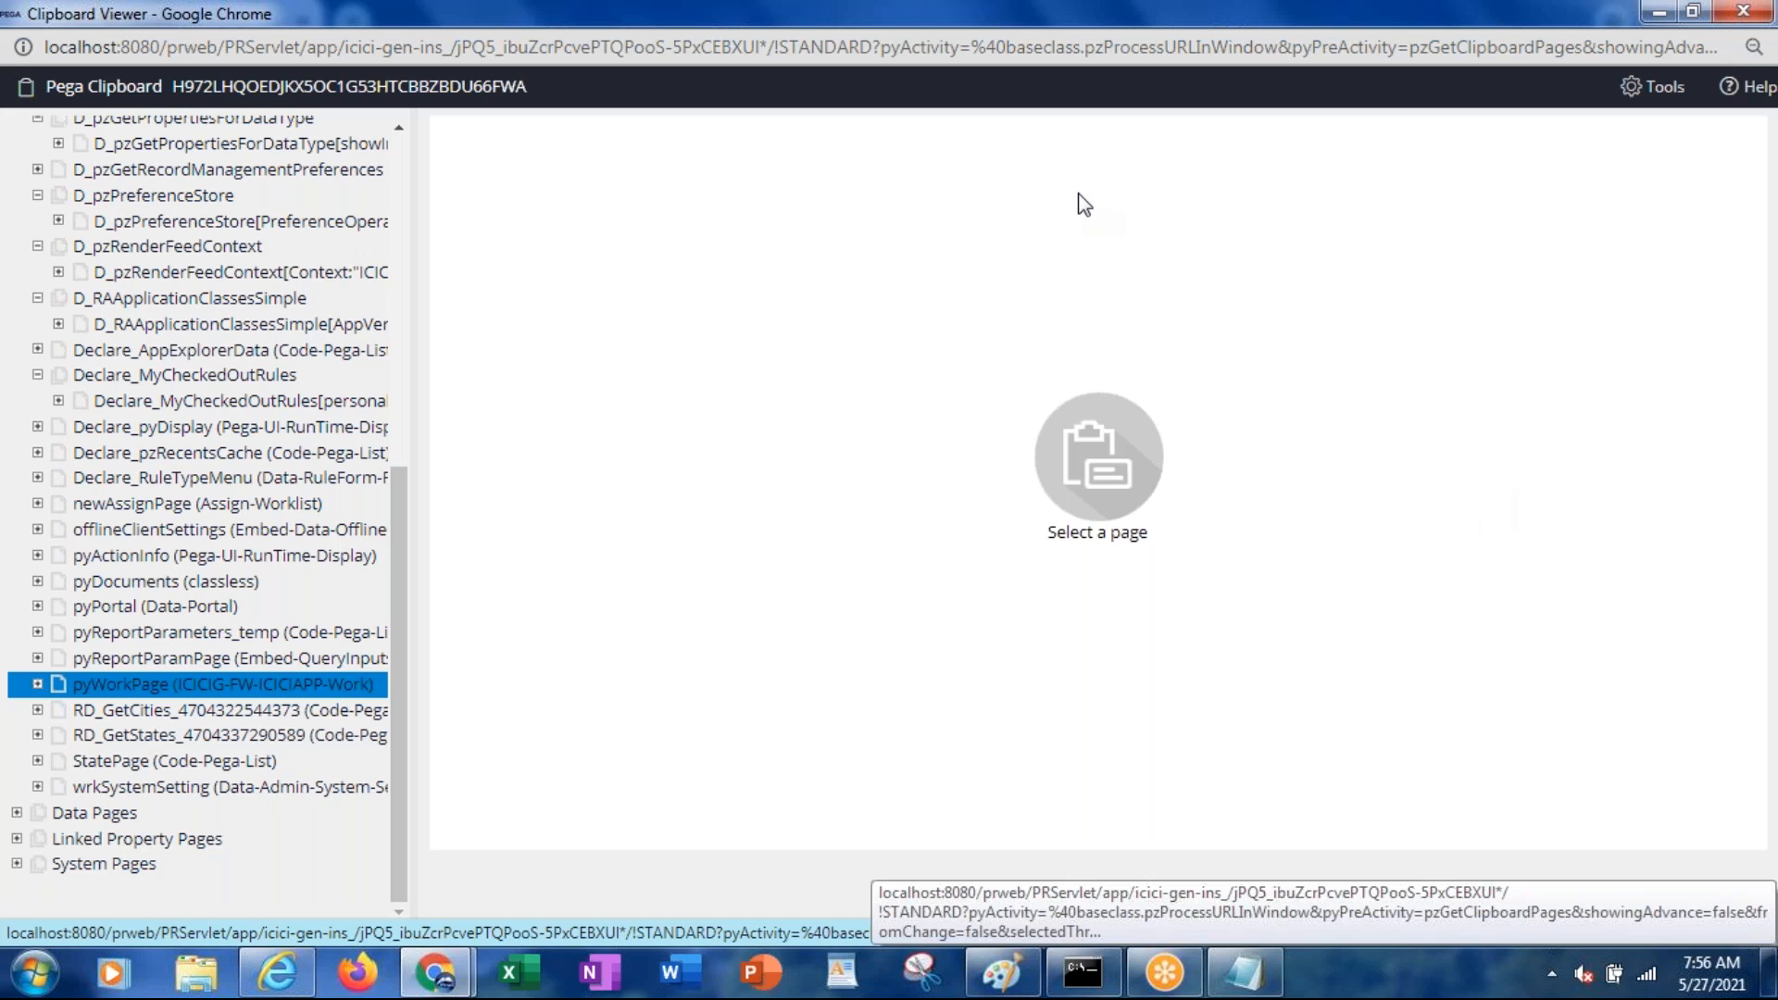
Search the CD-12003 thread's pages for pxurgency, then restore the viewer to a smaller window
{"action": "double_click", "coordinate": [475, 13]}
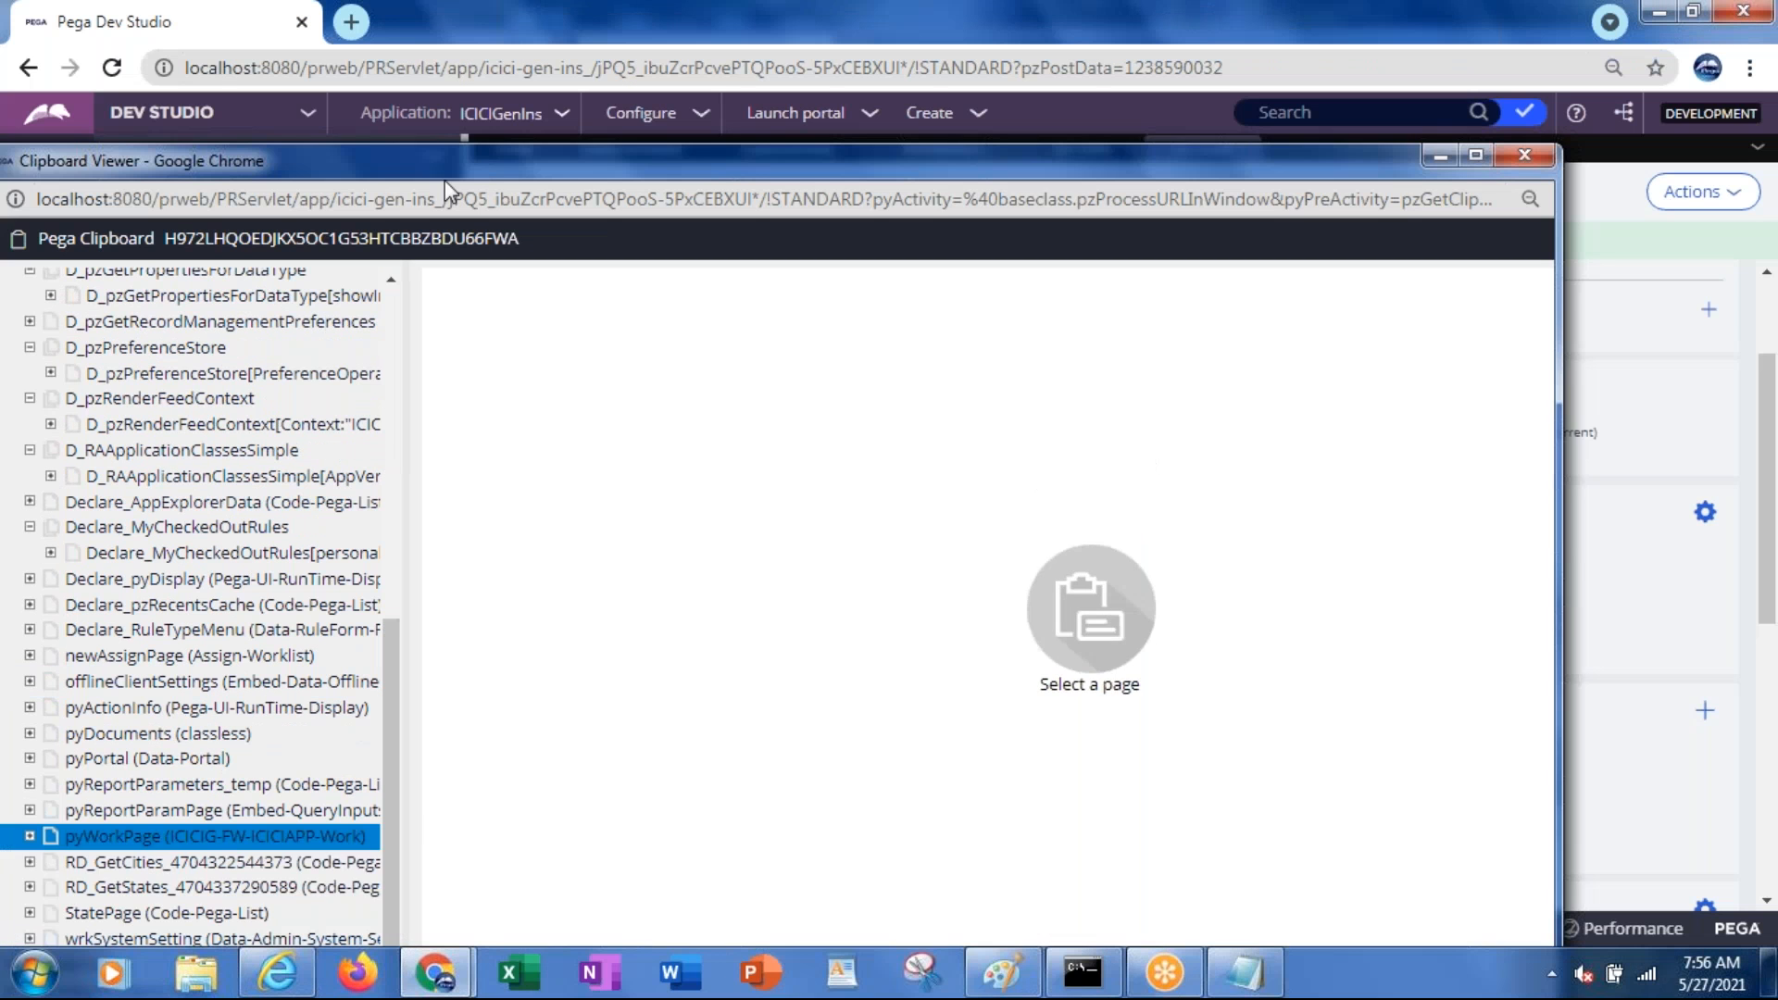
{"action": "left_click_drag", "start_coordinate": [447, 183], "coordinate": [424, 203]}
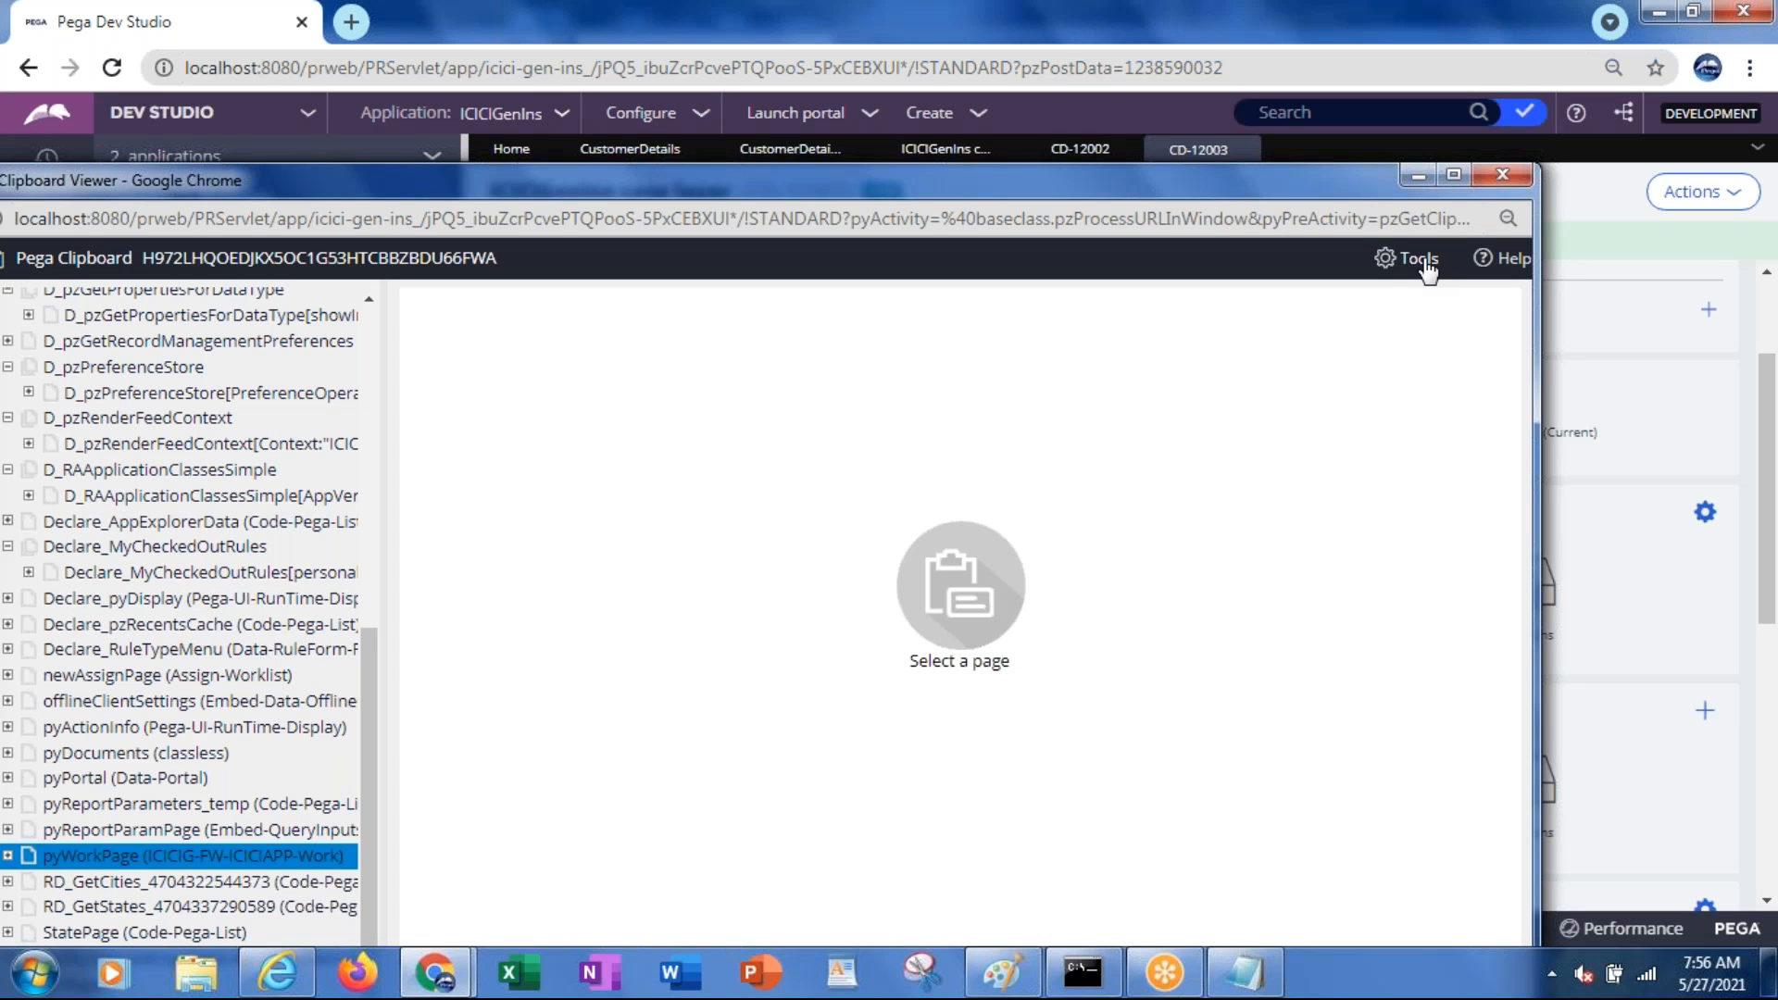
{"action": "left_click", "coordinate": [1452, 175]}
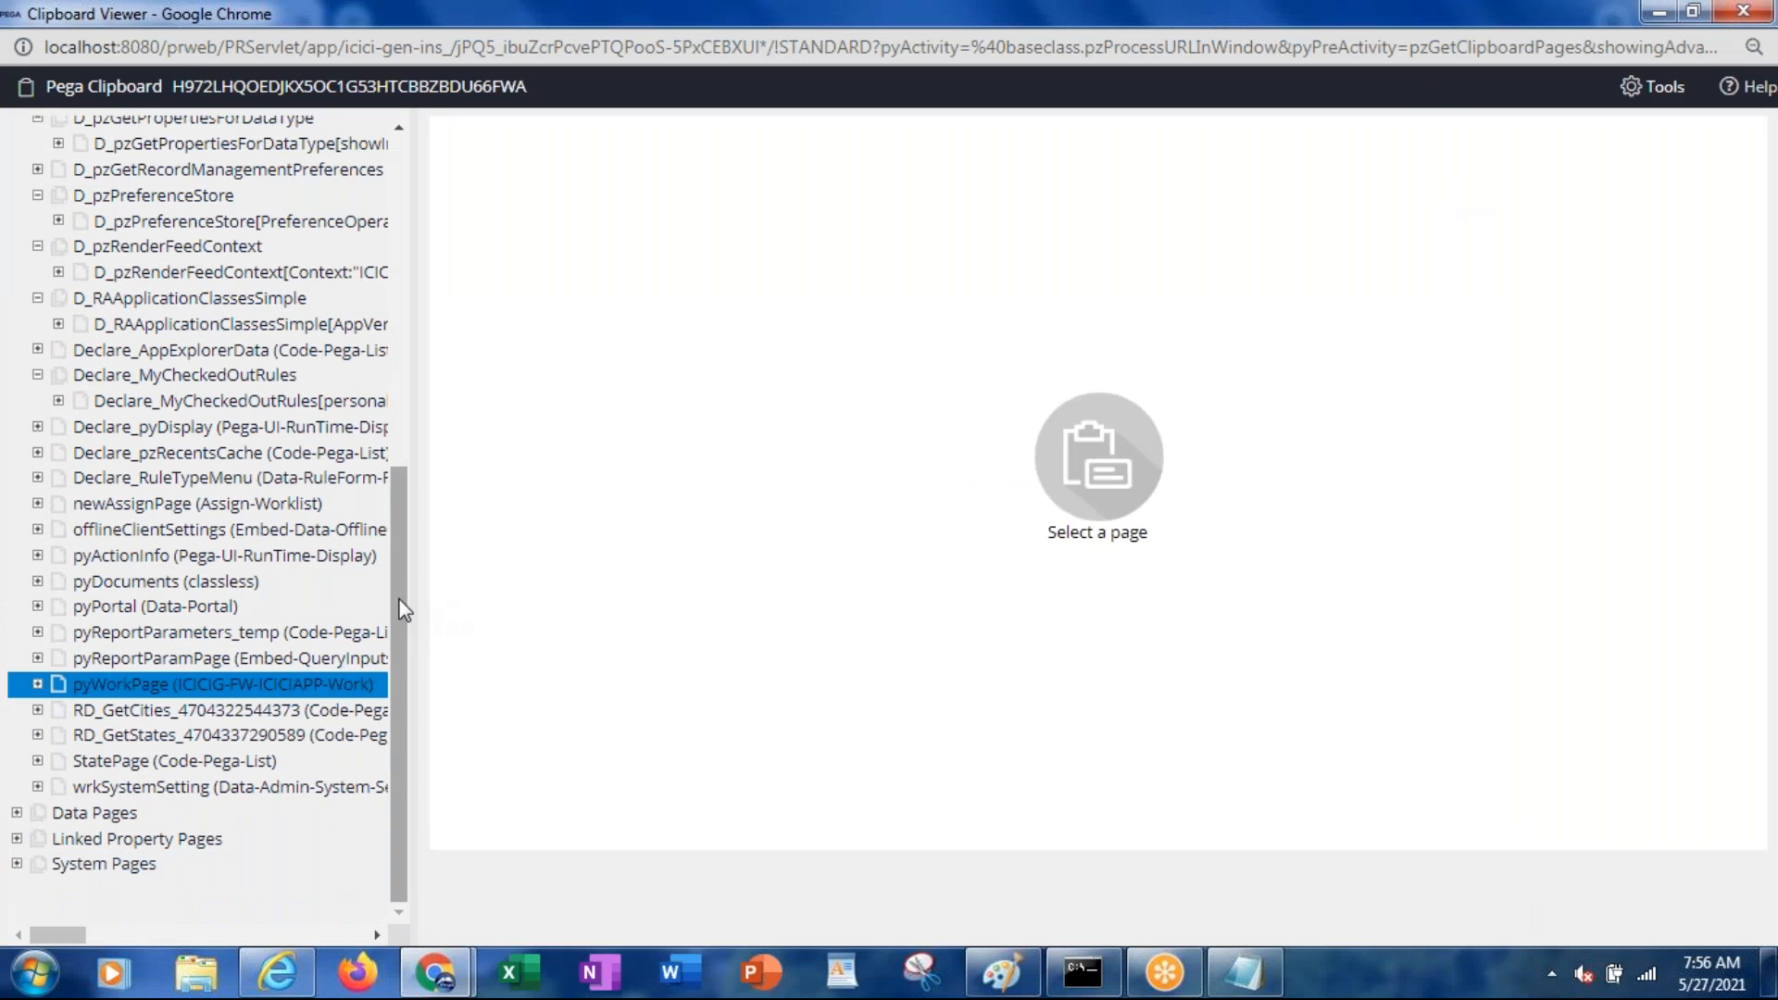
{"action": "left_click_drag", "start_coordinate": [395, 605], "coordinate": [408, 185]}
{"action": "left_click", "coordinate": [266, 173]}
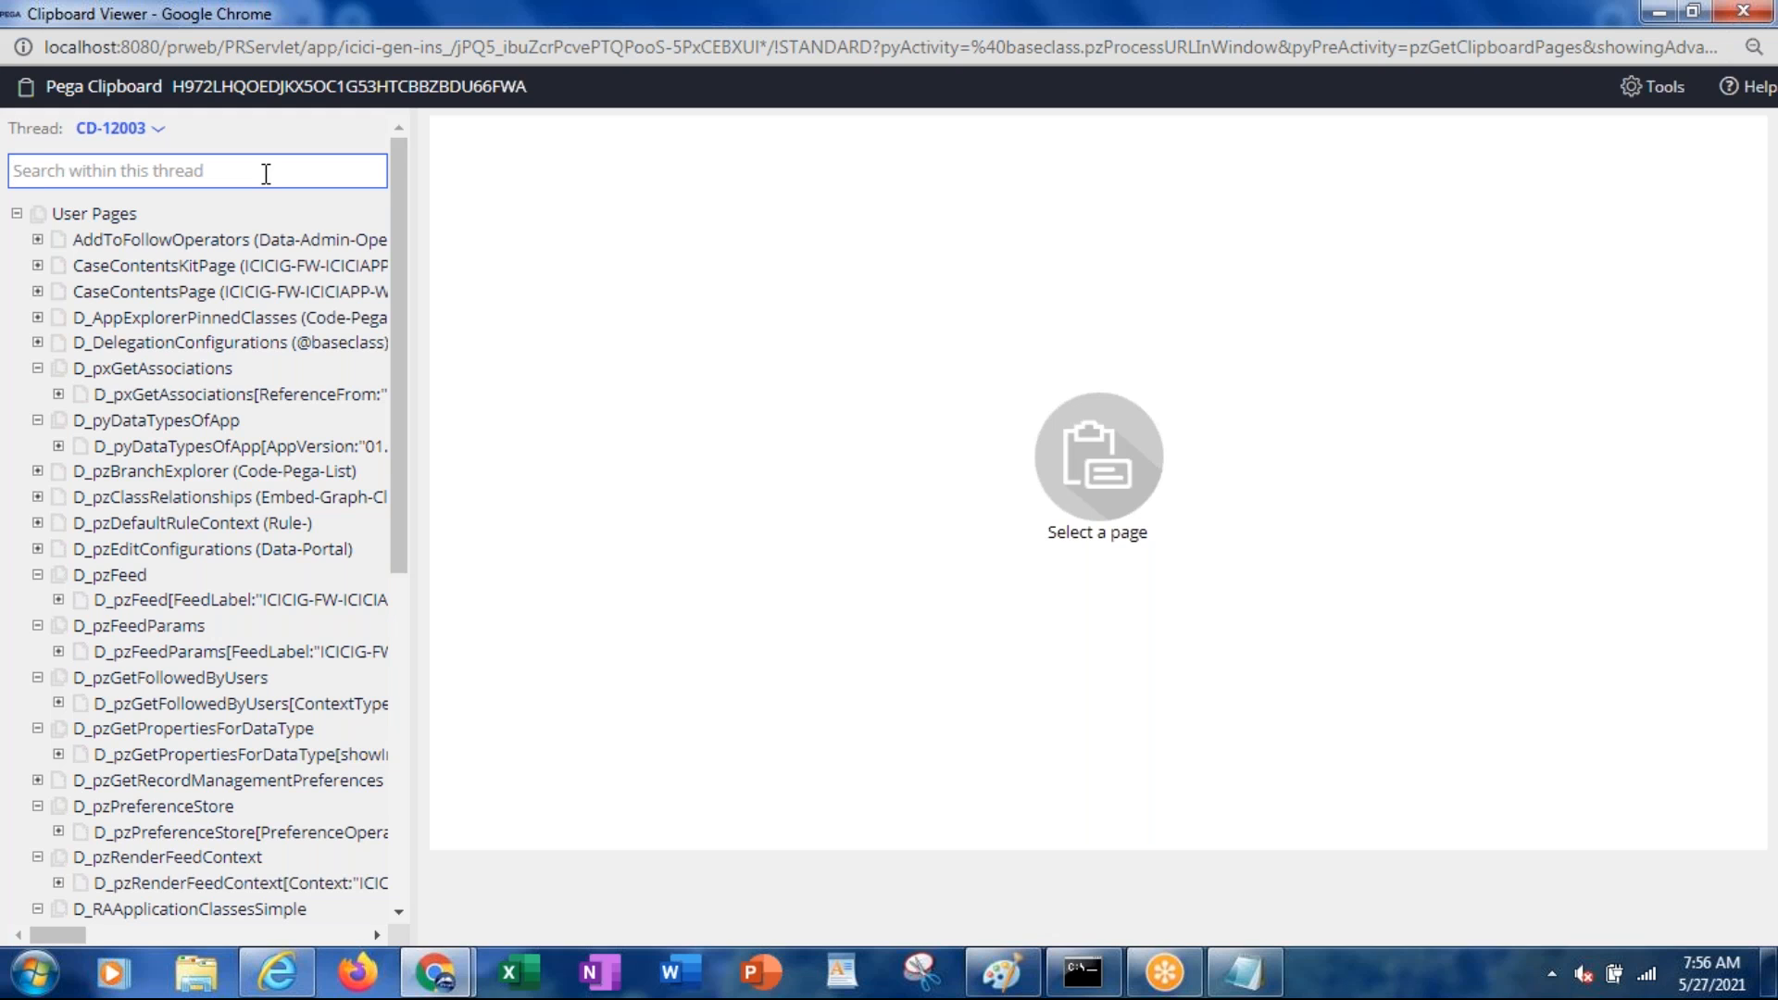
{"action": "type", "text": "px"}
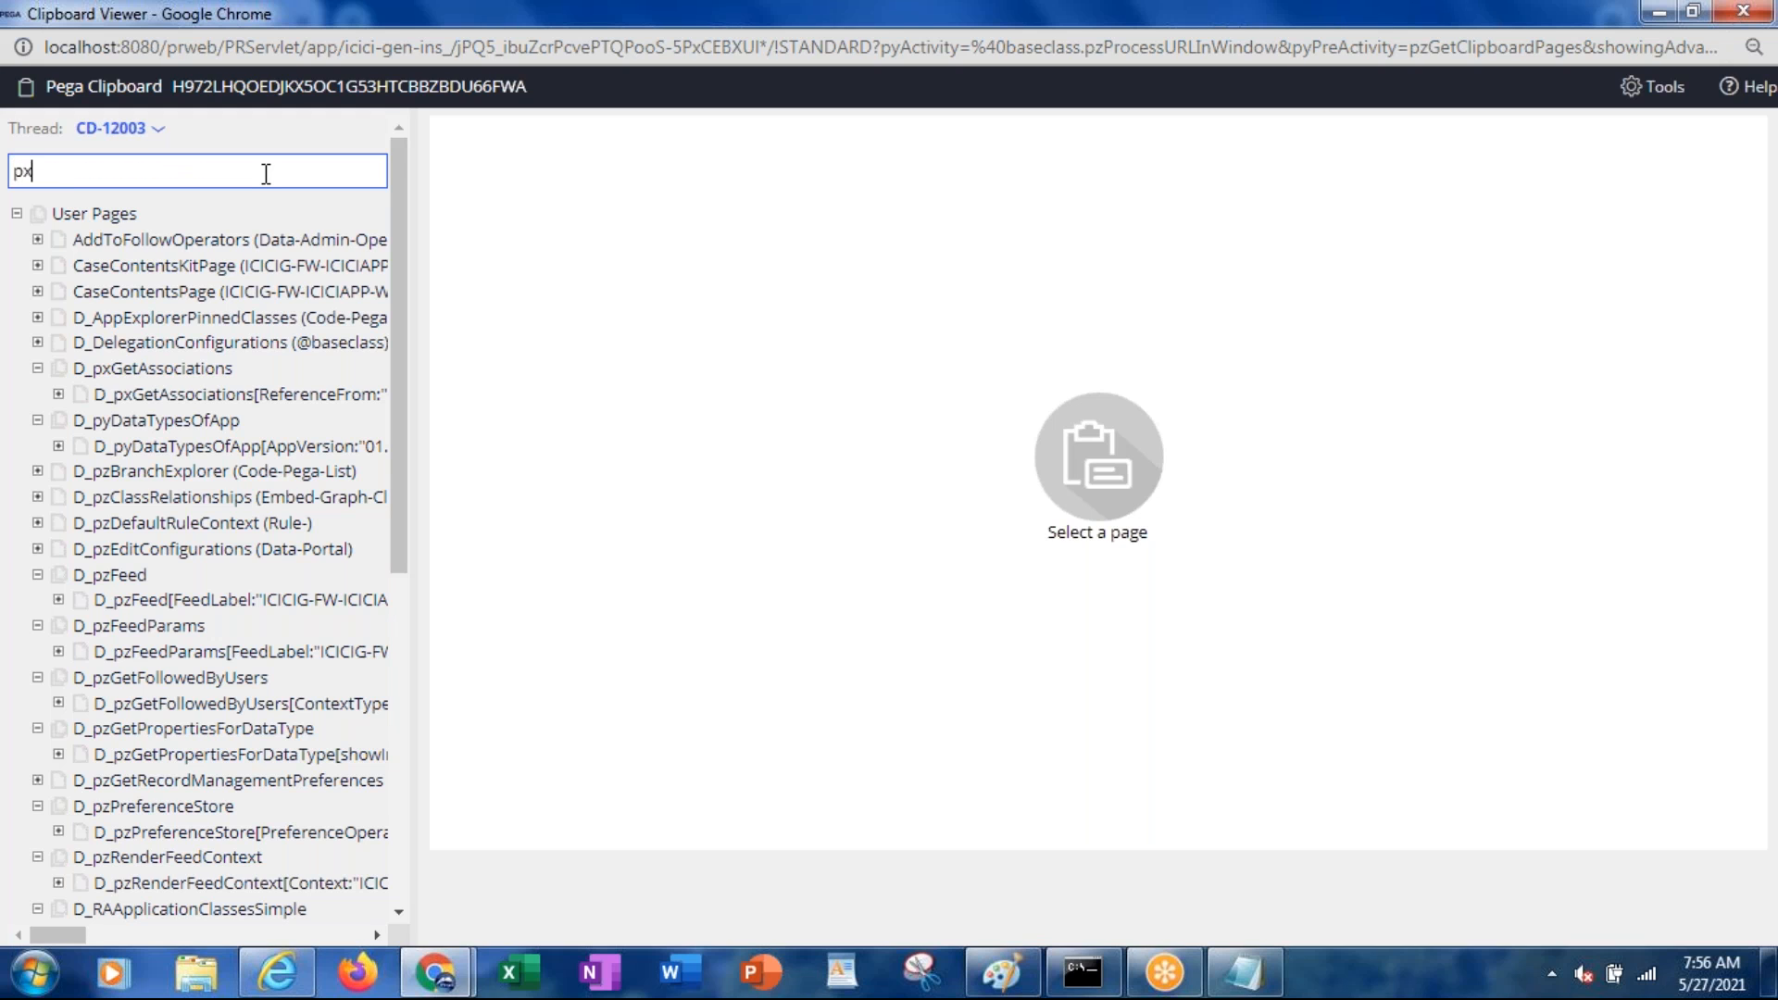
{"action": "type", "text": "urgency"}
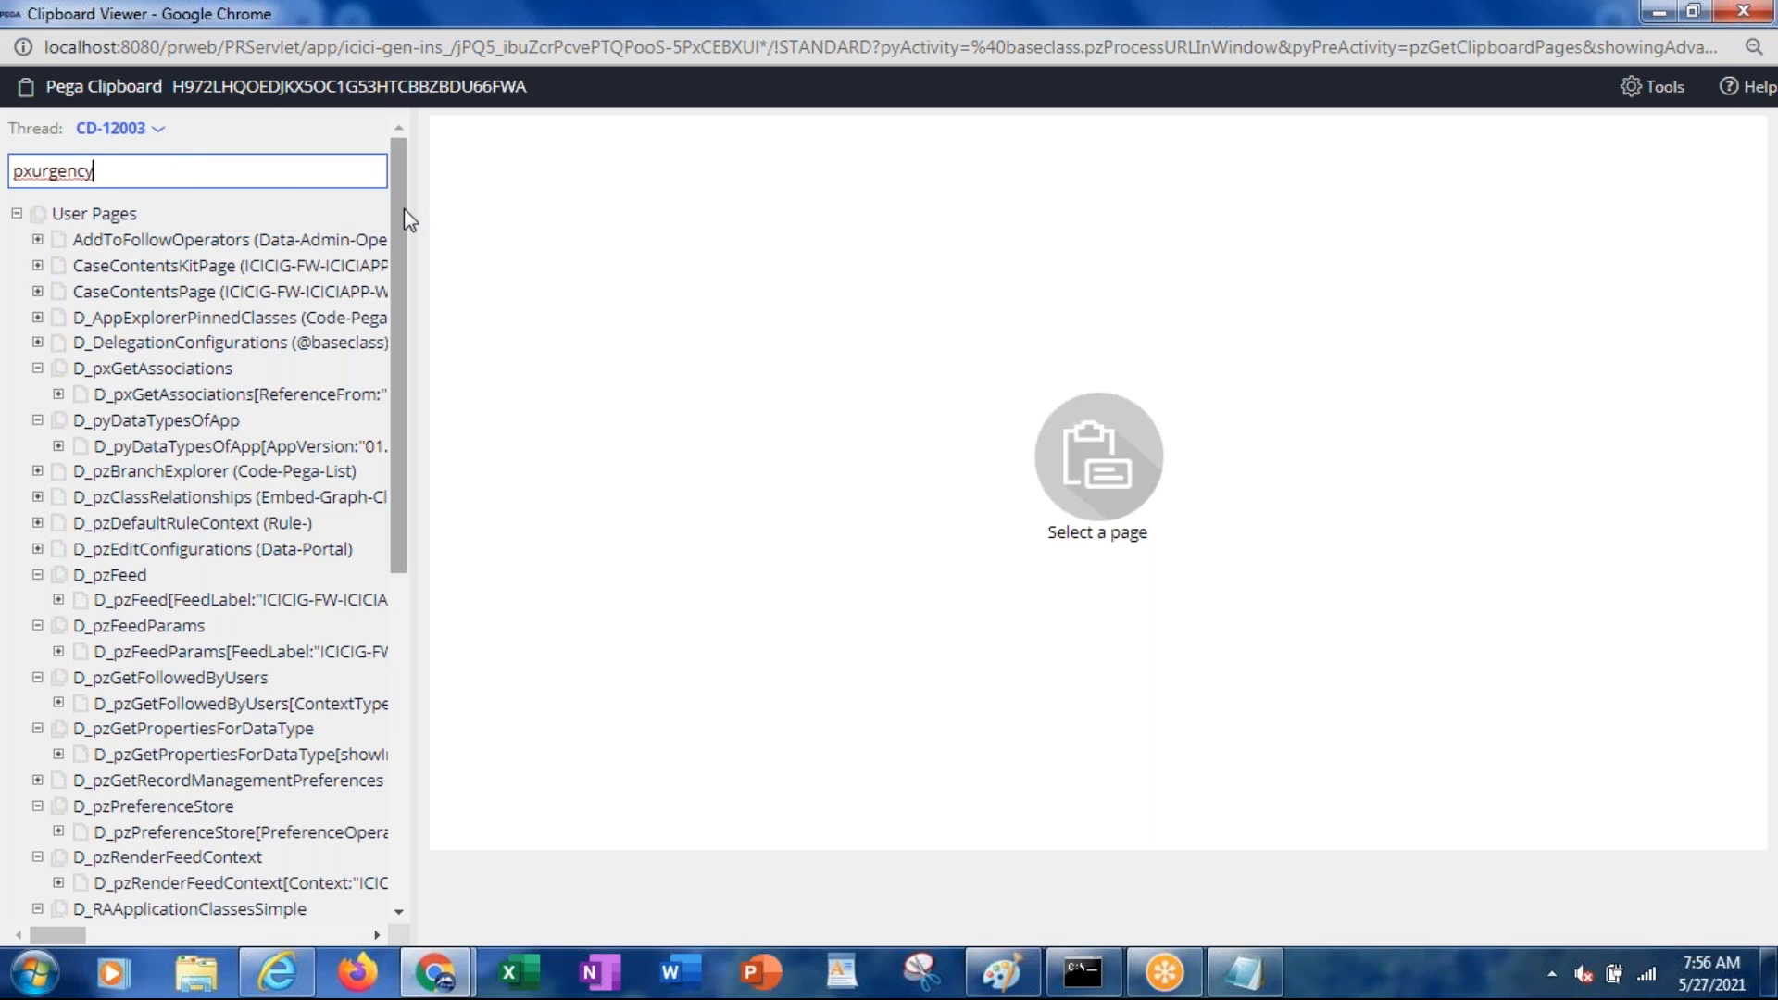
{"action": "left_click_drag", "start_coordinate": [404, 210], "coordinate": [414, 493]}
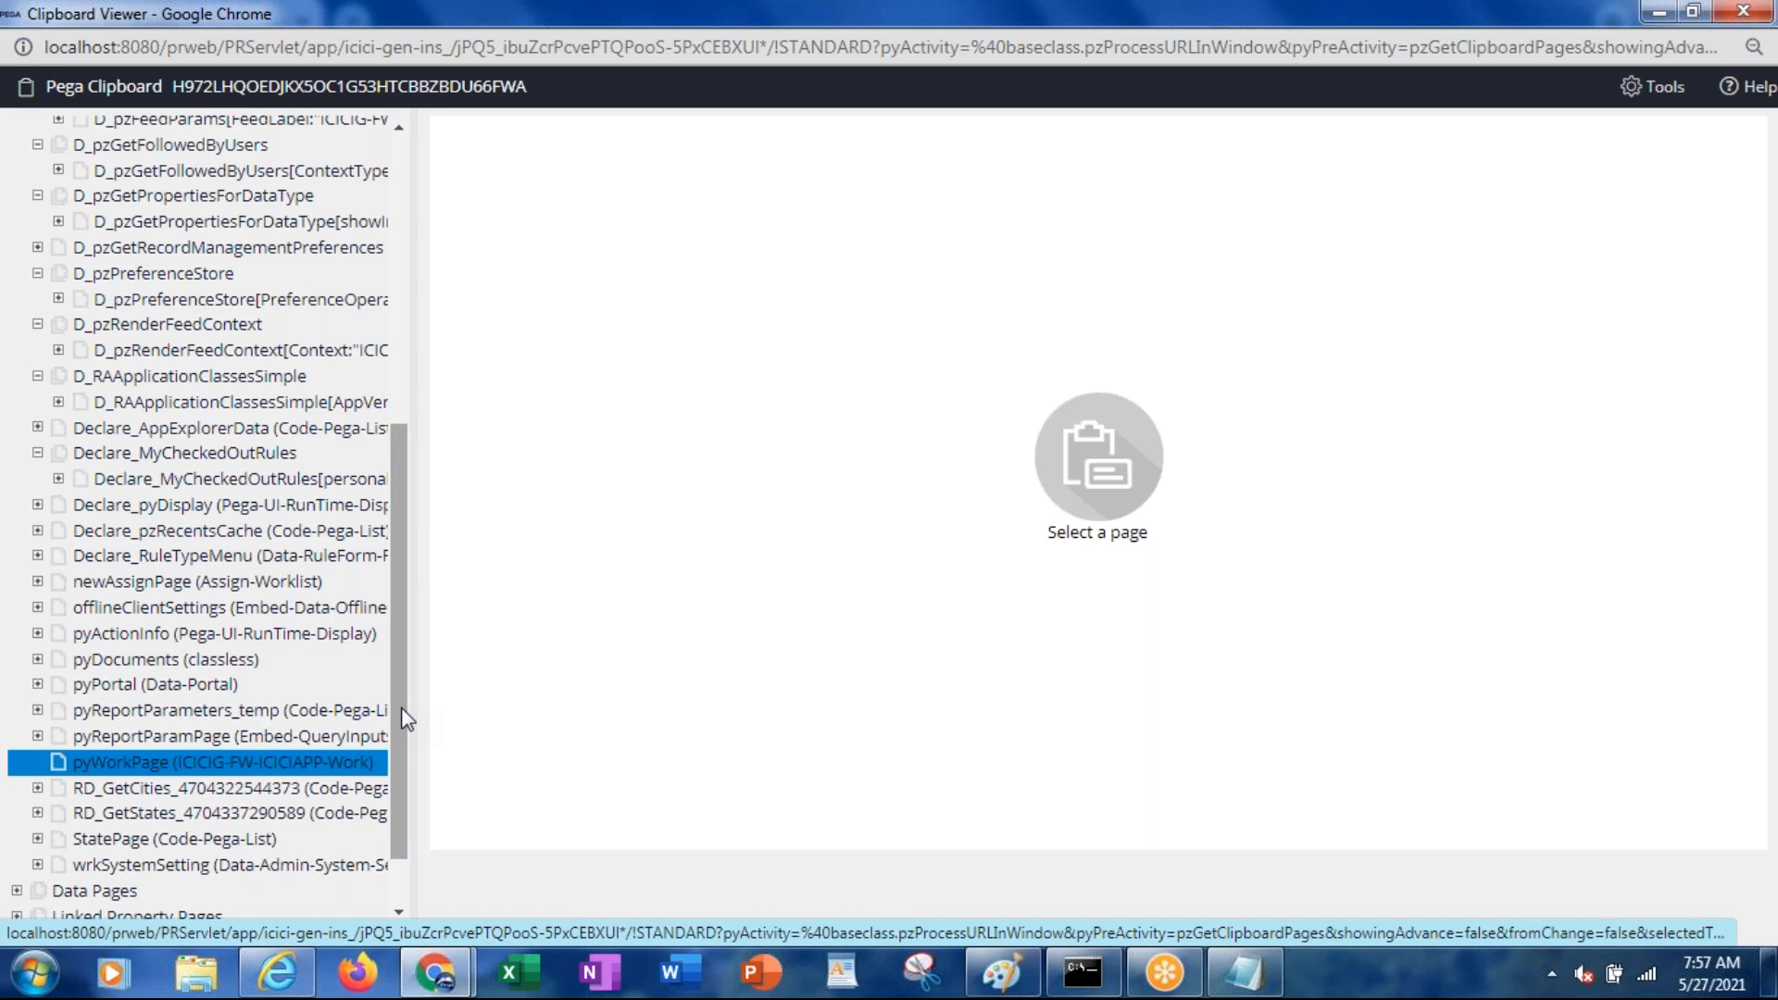
{"action": "left_click_drag", "start_coordinate": [400, 714], "coordinate": [396, 400]}
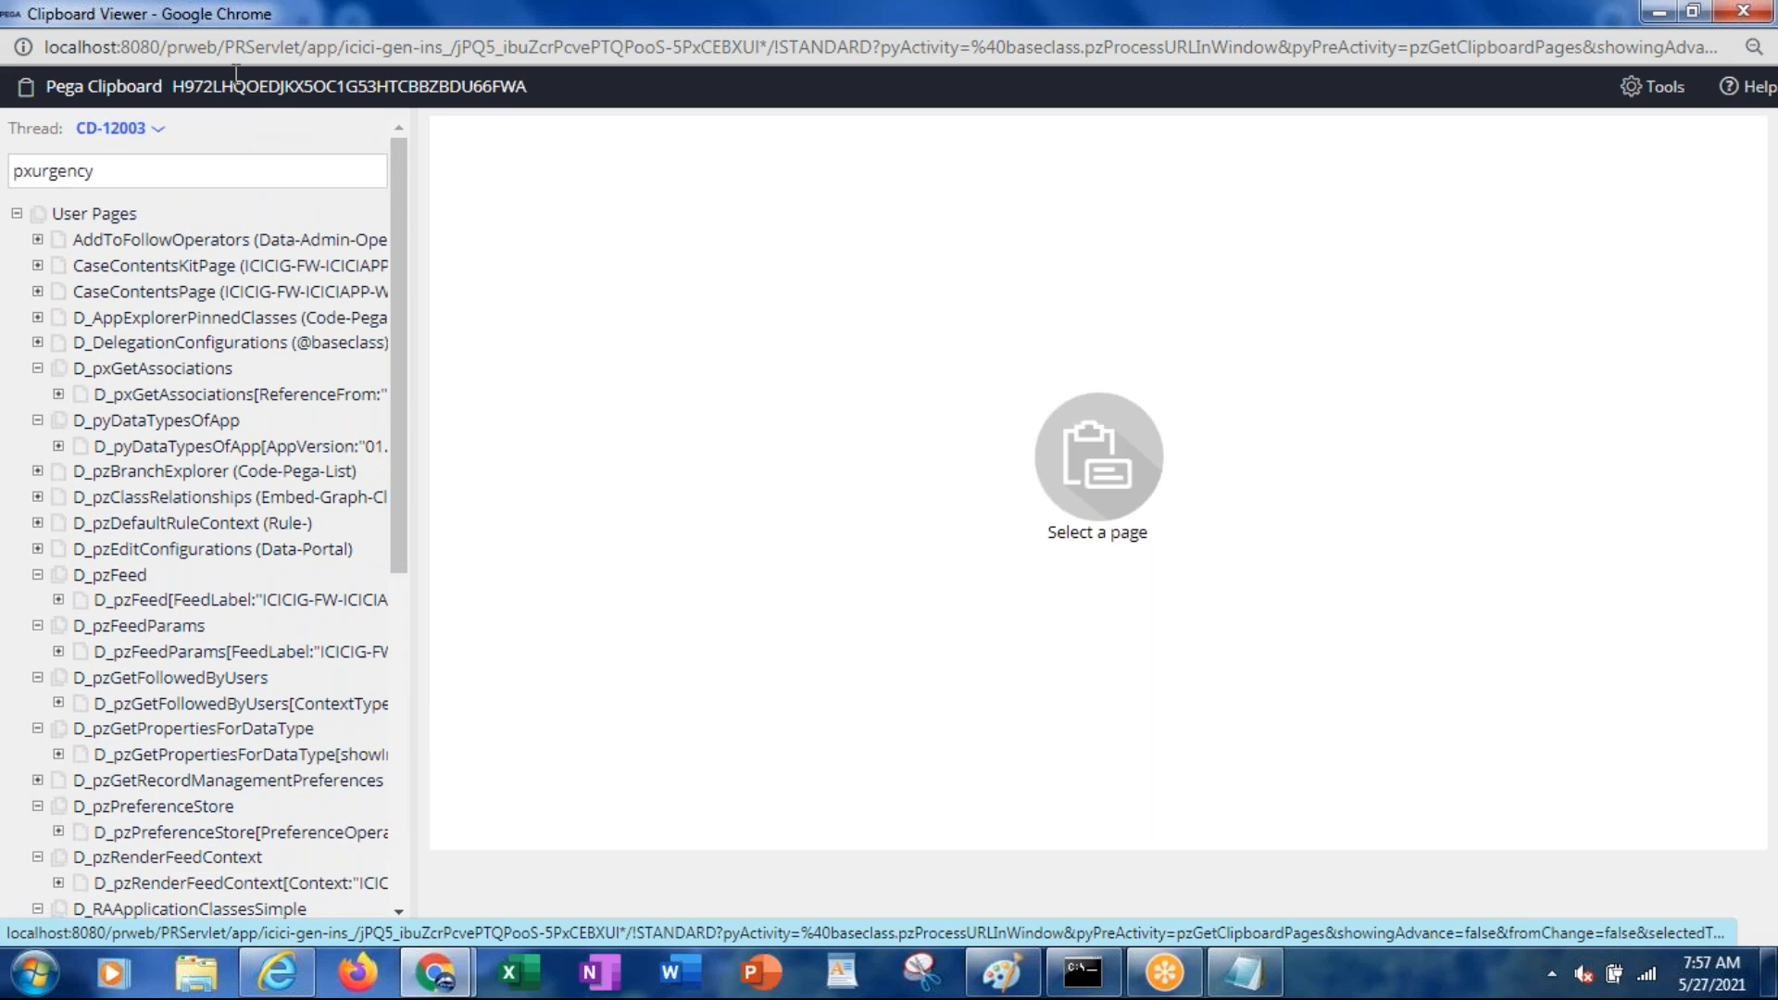
{"action": "double_click", "coordinate": [259, 15]}
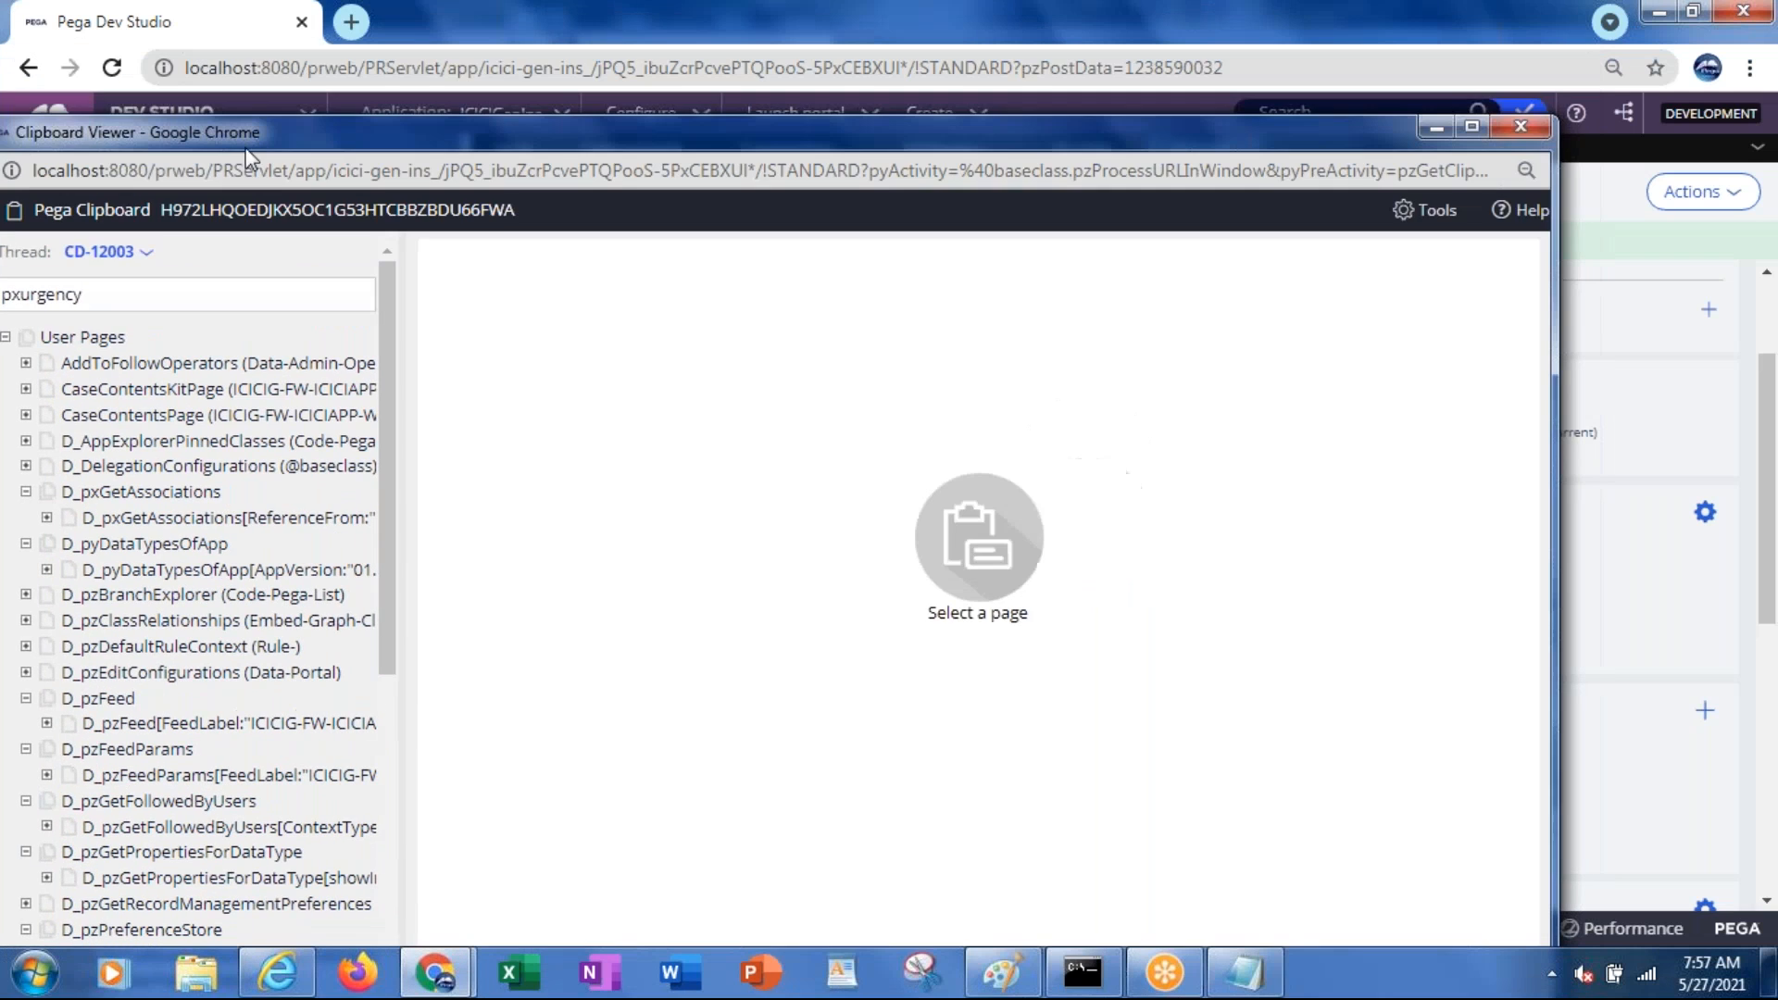
Close the clipboard, switch to case CD-12002, and open the CustomerDetails service level agreement
{"action": "left_click", "coordinate": [1517, 130]}
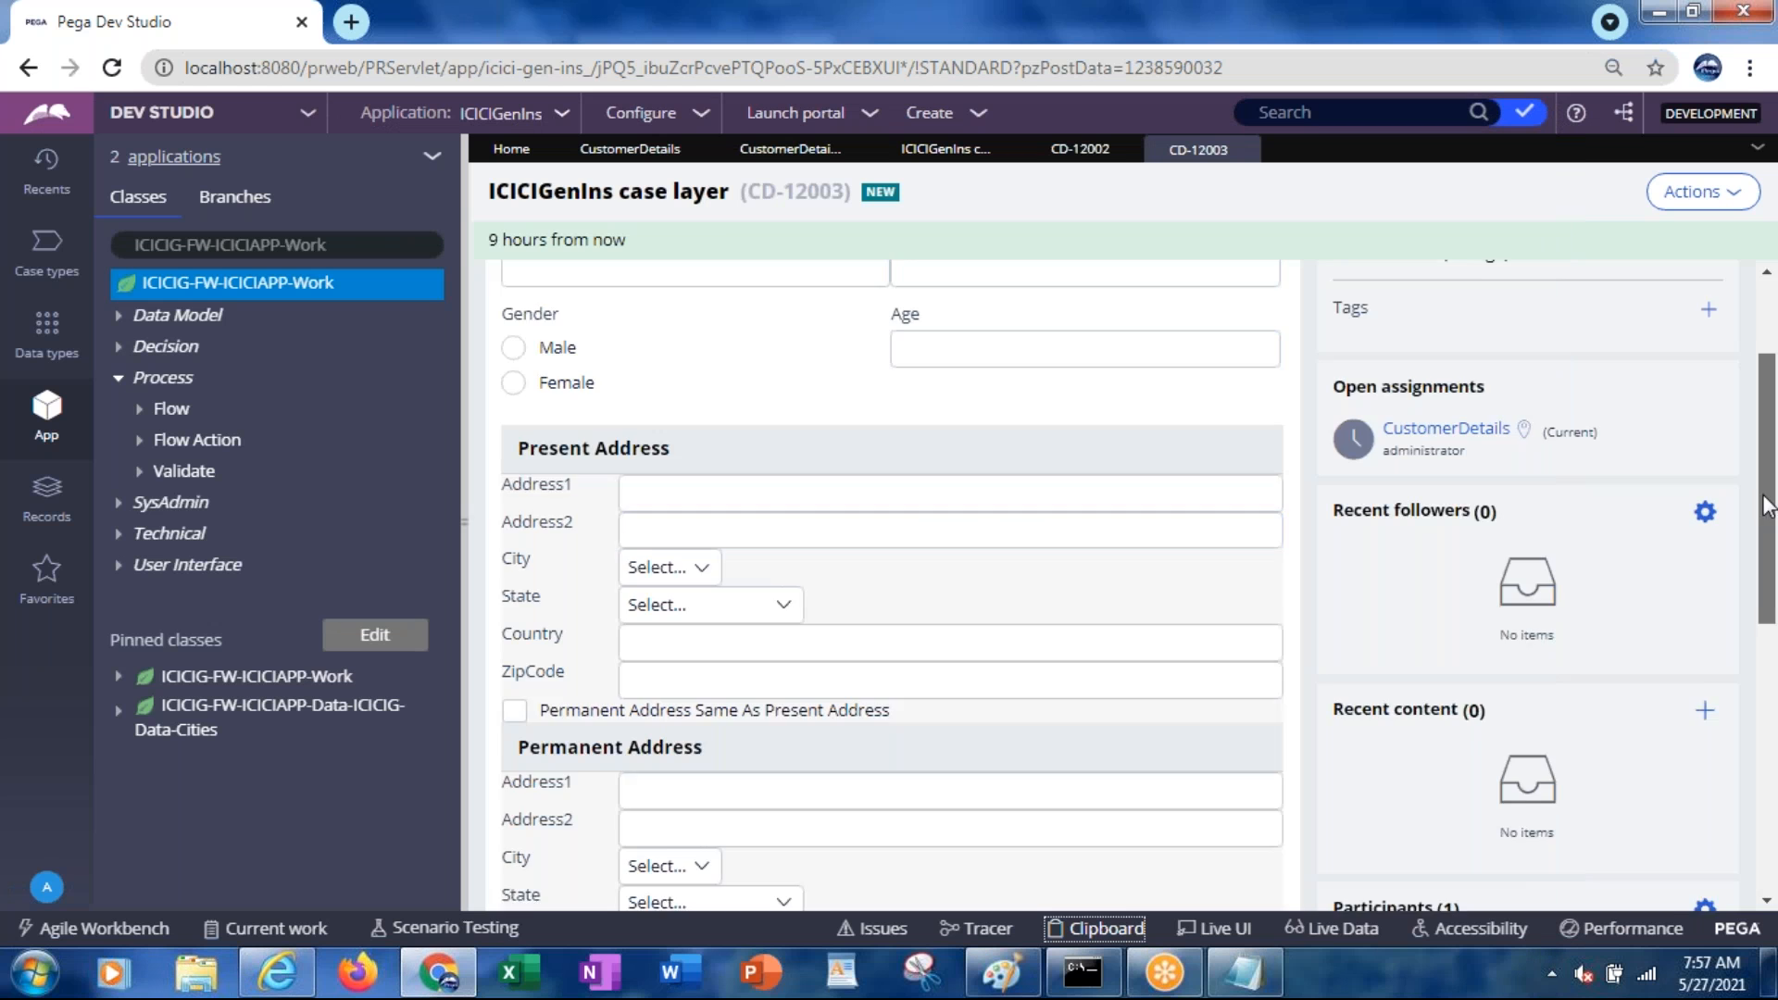
{"action": "left_click_drag", "start_coordinate": [1765, 505], "coordinate": [1760, 343]}
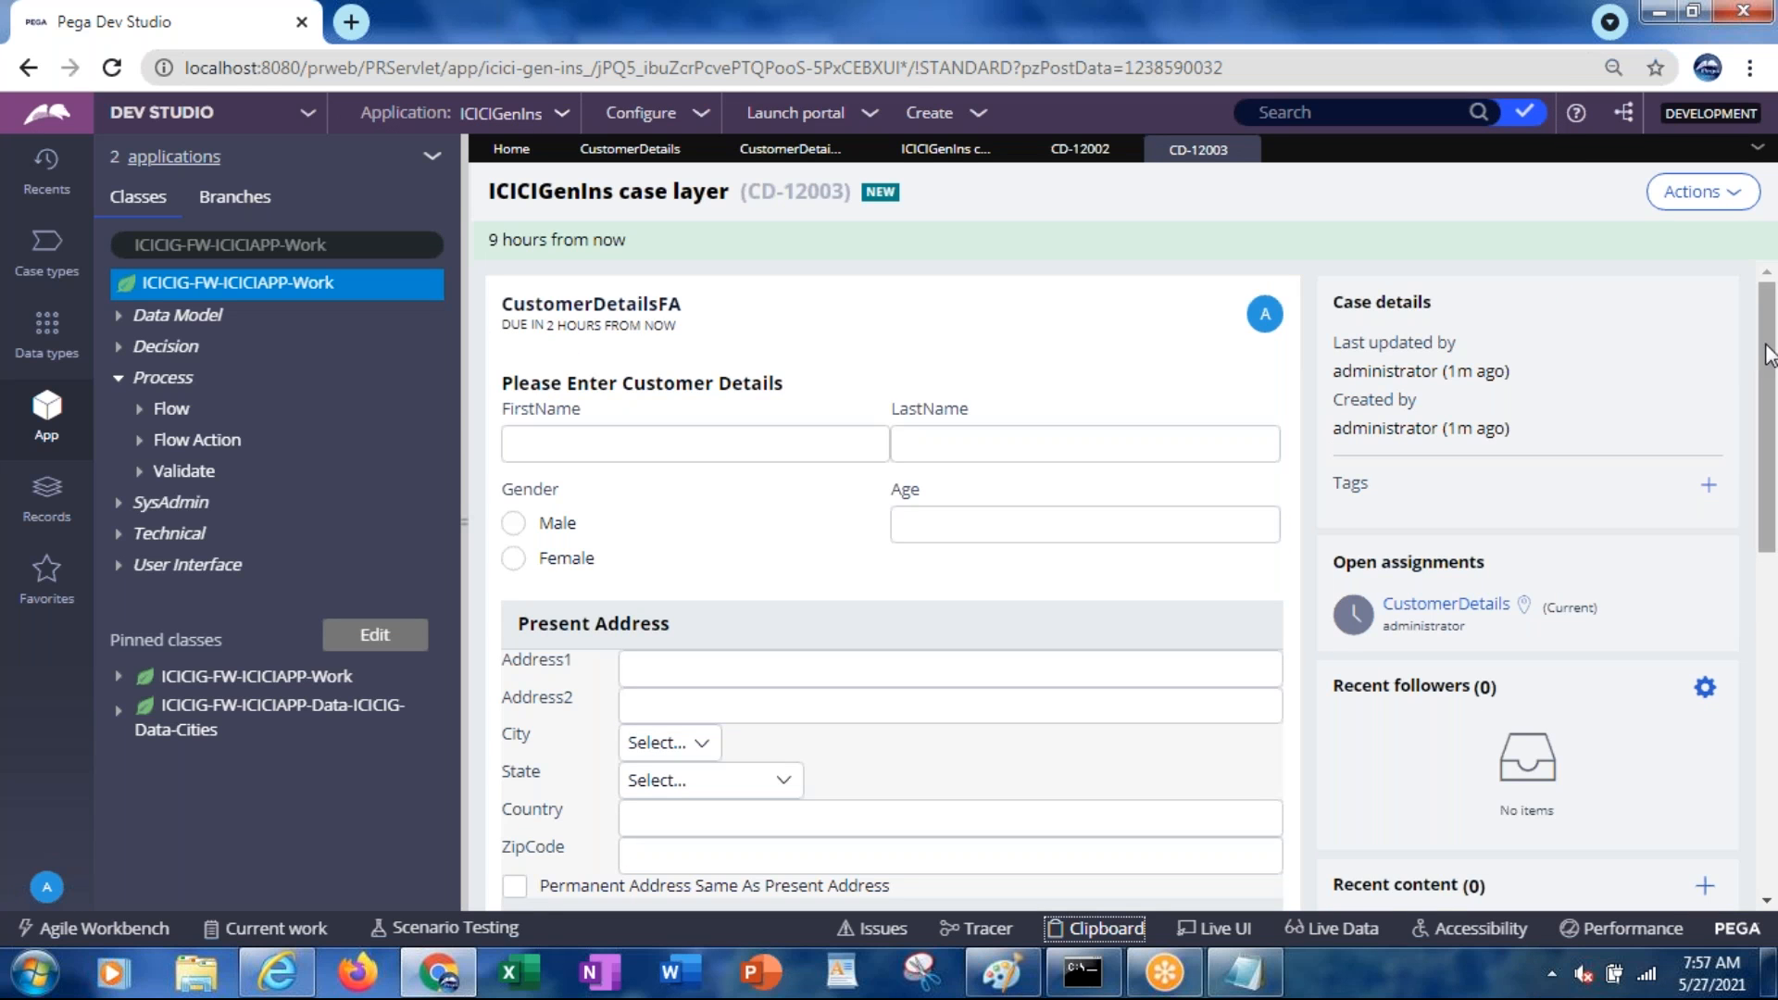
{"action": "left_click_drag", "start_coordinate": [1763, 368], "coordinate": [1723, 231]}
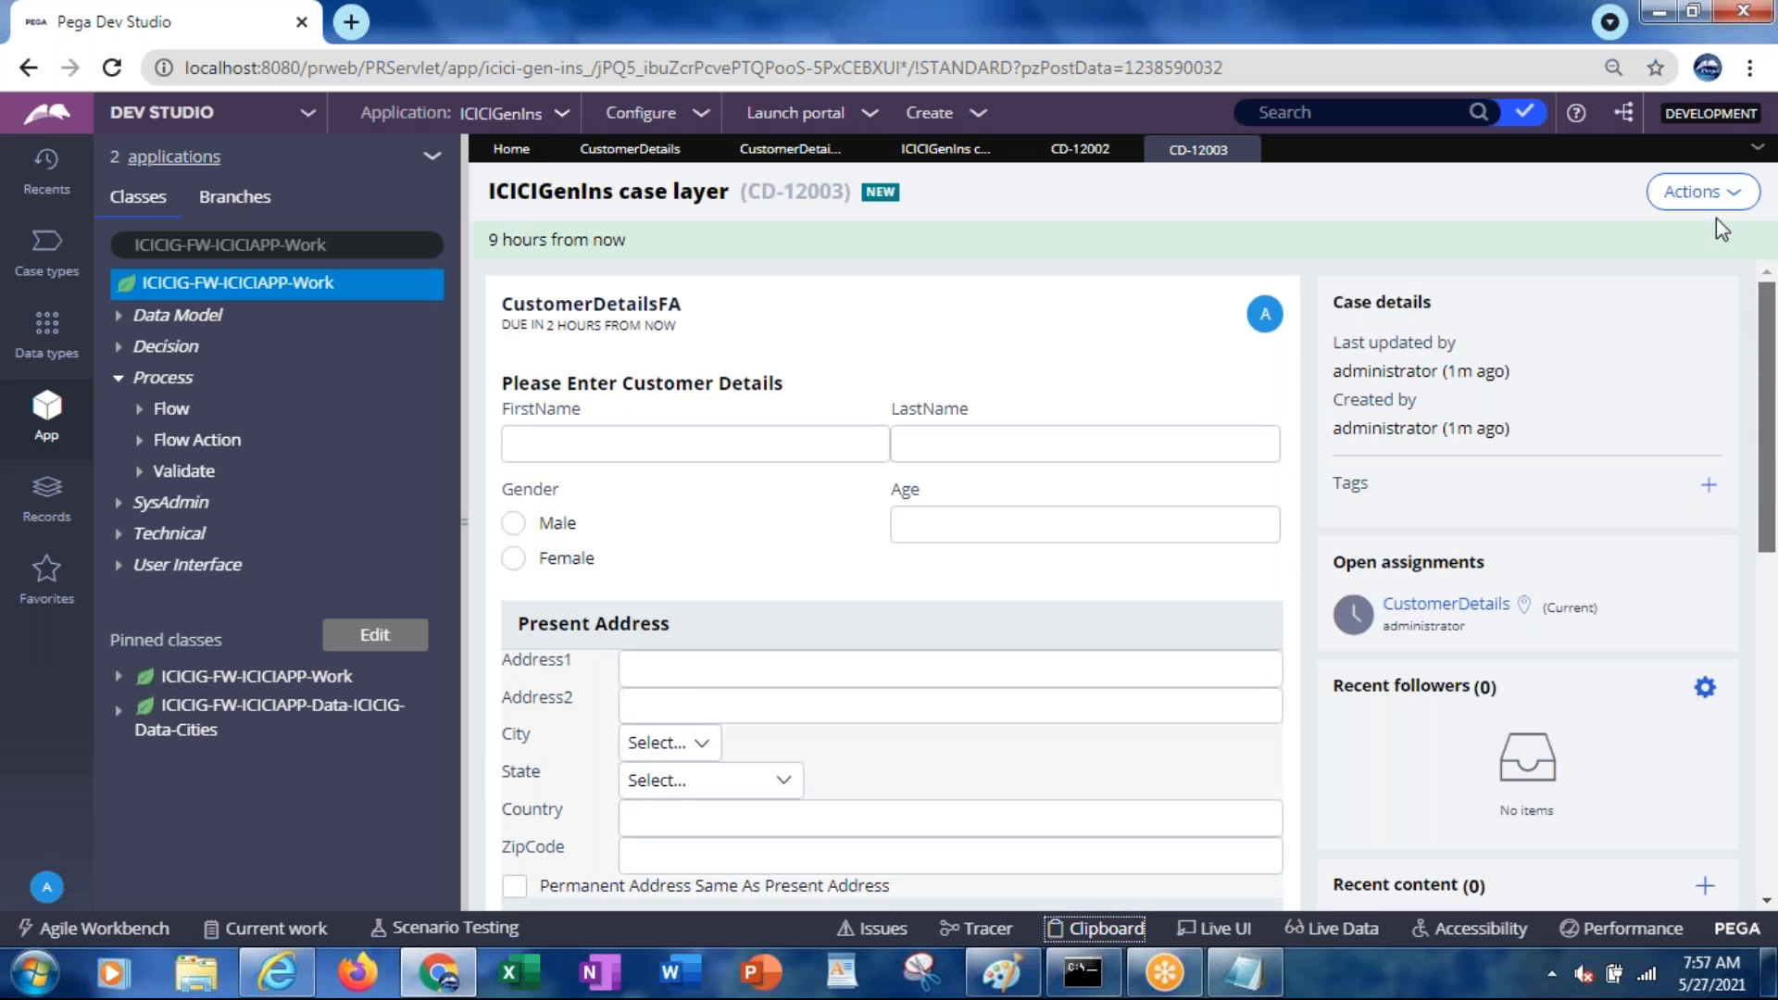
{"action": "left_click", "coordinate": [1076, 153]}
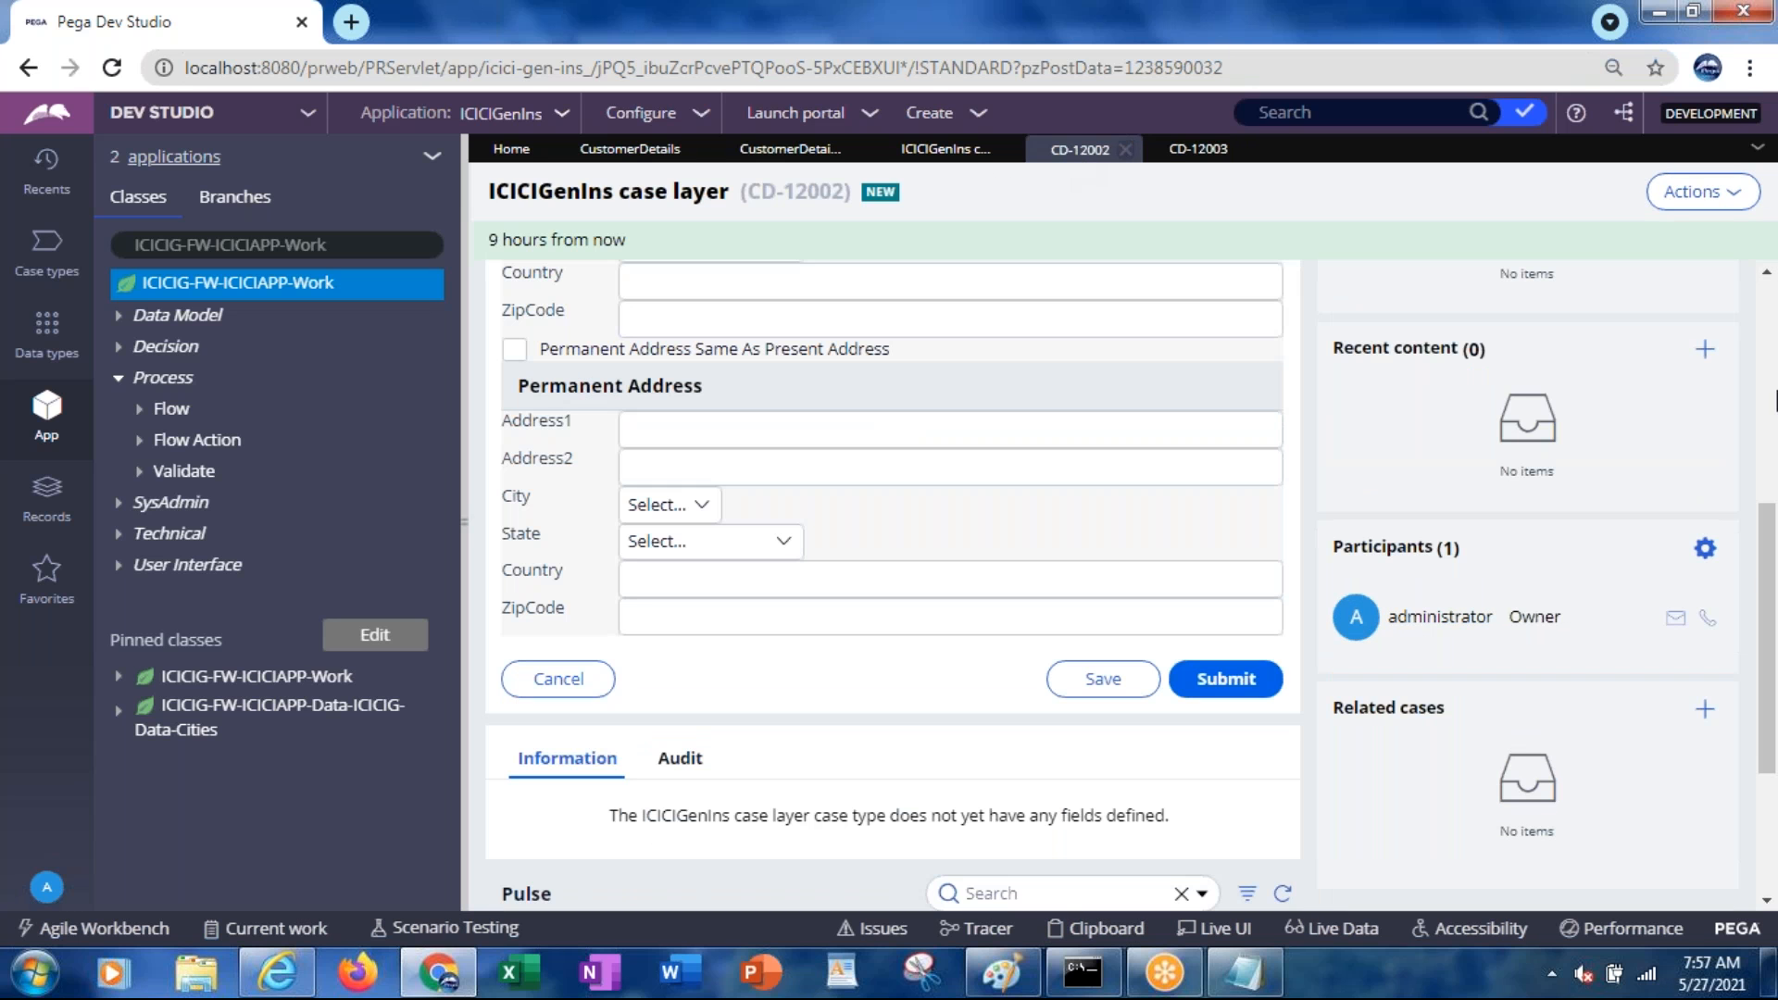
{"action": "left_click_drag", "start_coordinate": [1773, 674], "coordinate": [1765, 396]}
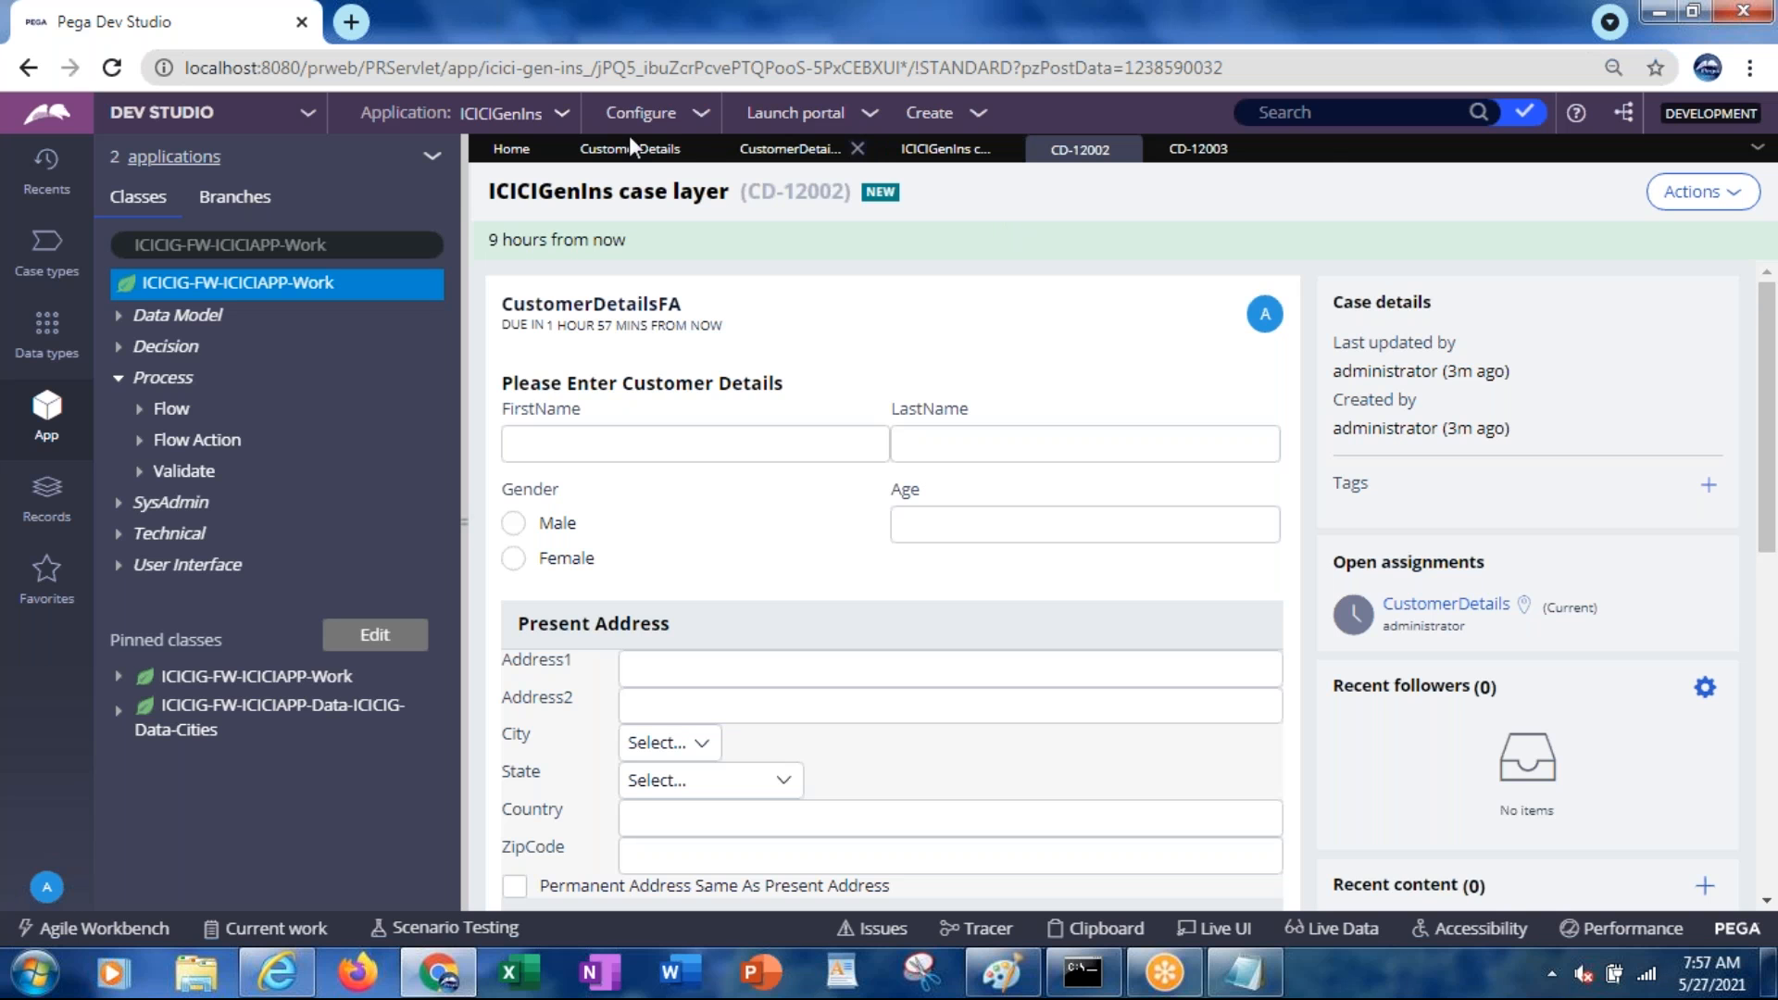
{"action": "left_click", "coordinate": [612, 153]}
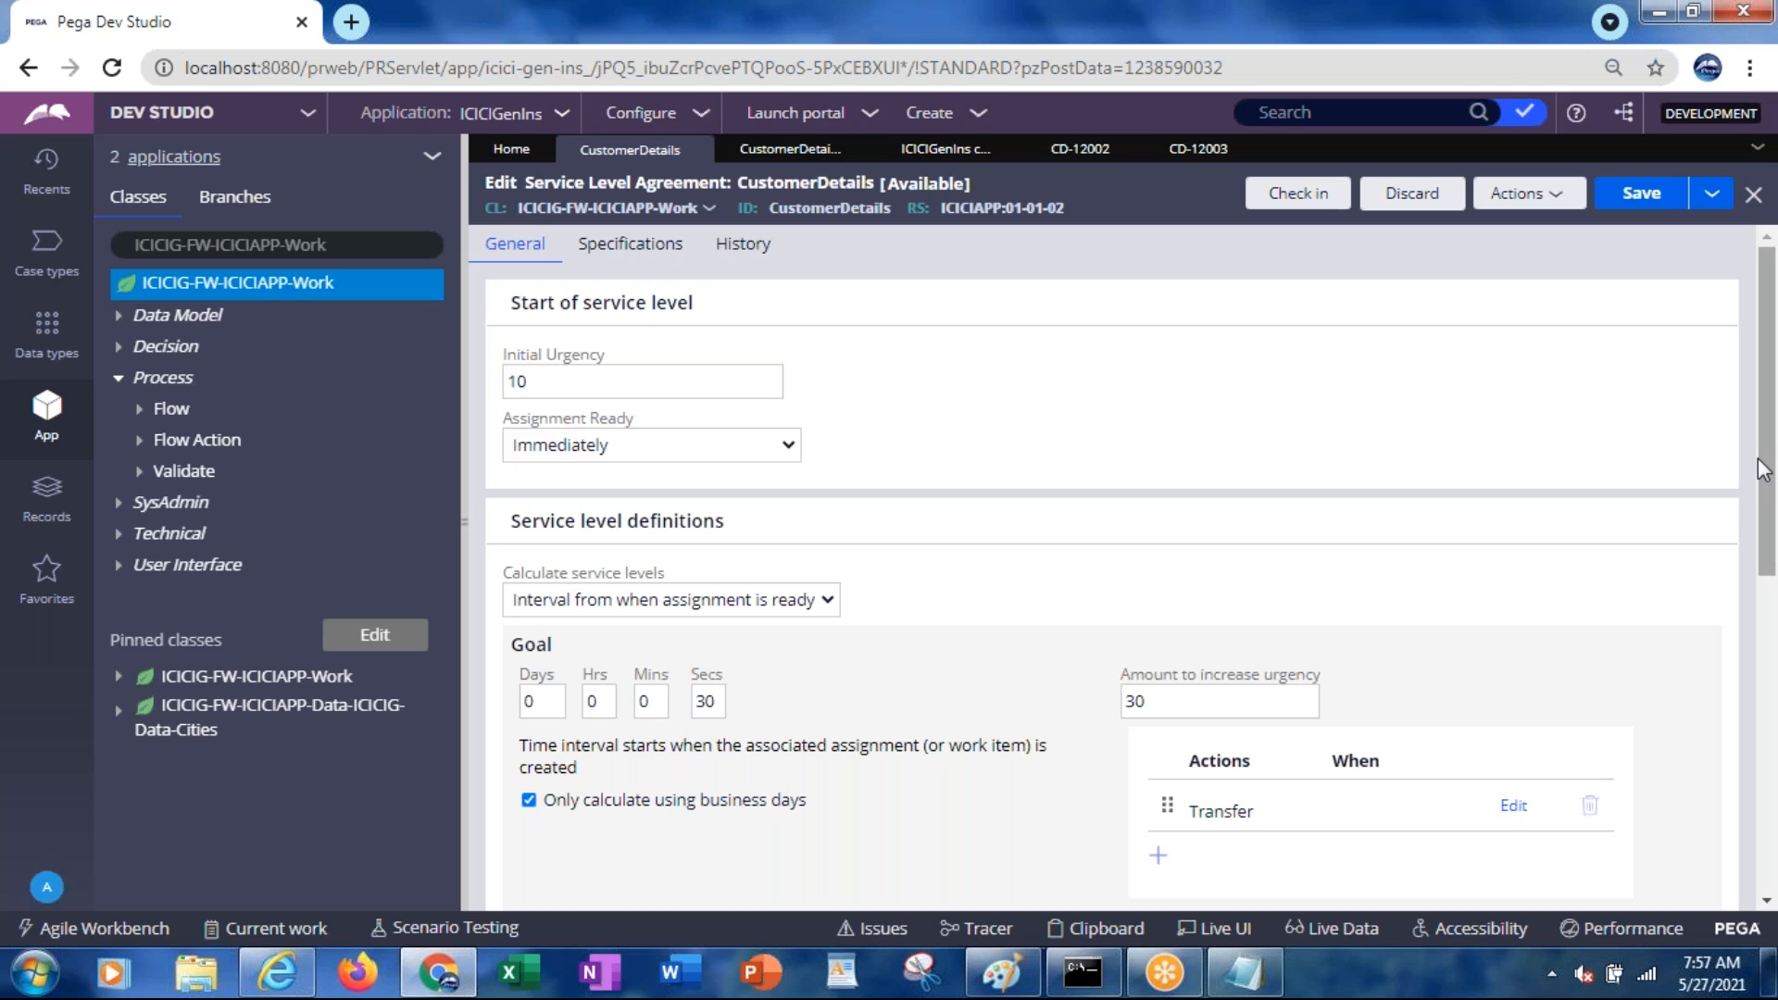
Stop limiting the goal timer to business days and save the CustomerDetails SLA
{"action": "left_click_drag", "start_coordinate": [1769, 468], "coordinate": [1774, 782]}
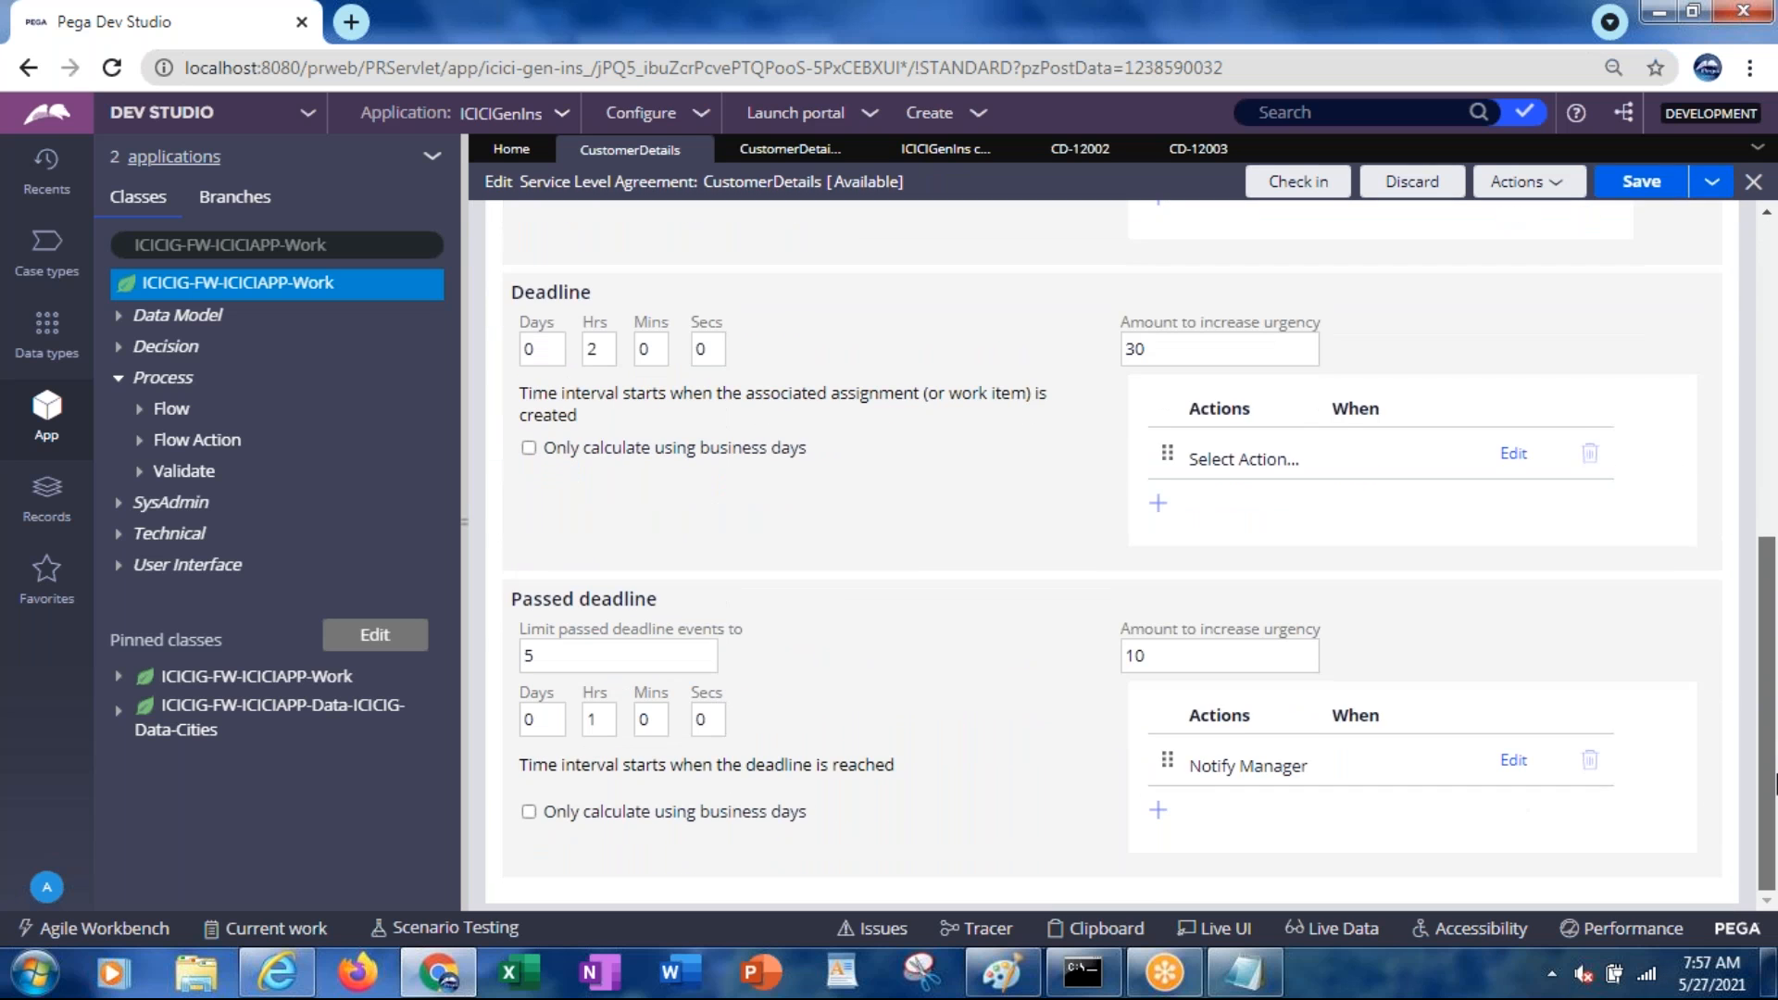
{"action": "scroll", "coordinate": [1775, 704], "scroll_direction": "up", "scroll_amount": 1}
{"action": "left_click_drag", "start_coordinate": [1777, 700], "coordinate": [1770, 787]}
{"action": "left_click_drag", "start_coordinate": [1769, 780], "coordinate": [1742, 516]}
{"action": "scroll", "coordinate": [1742, 515], "scroll_direction": "up", "scroll_amount": 3}
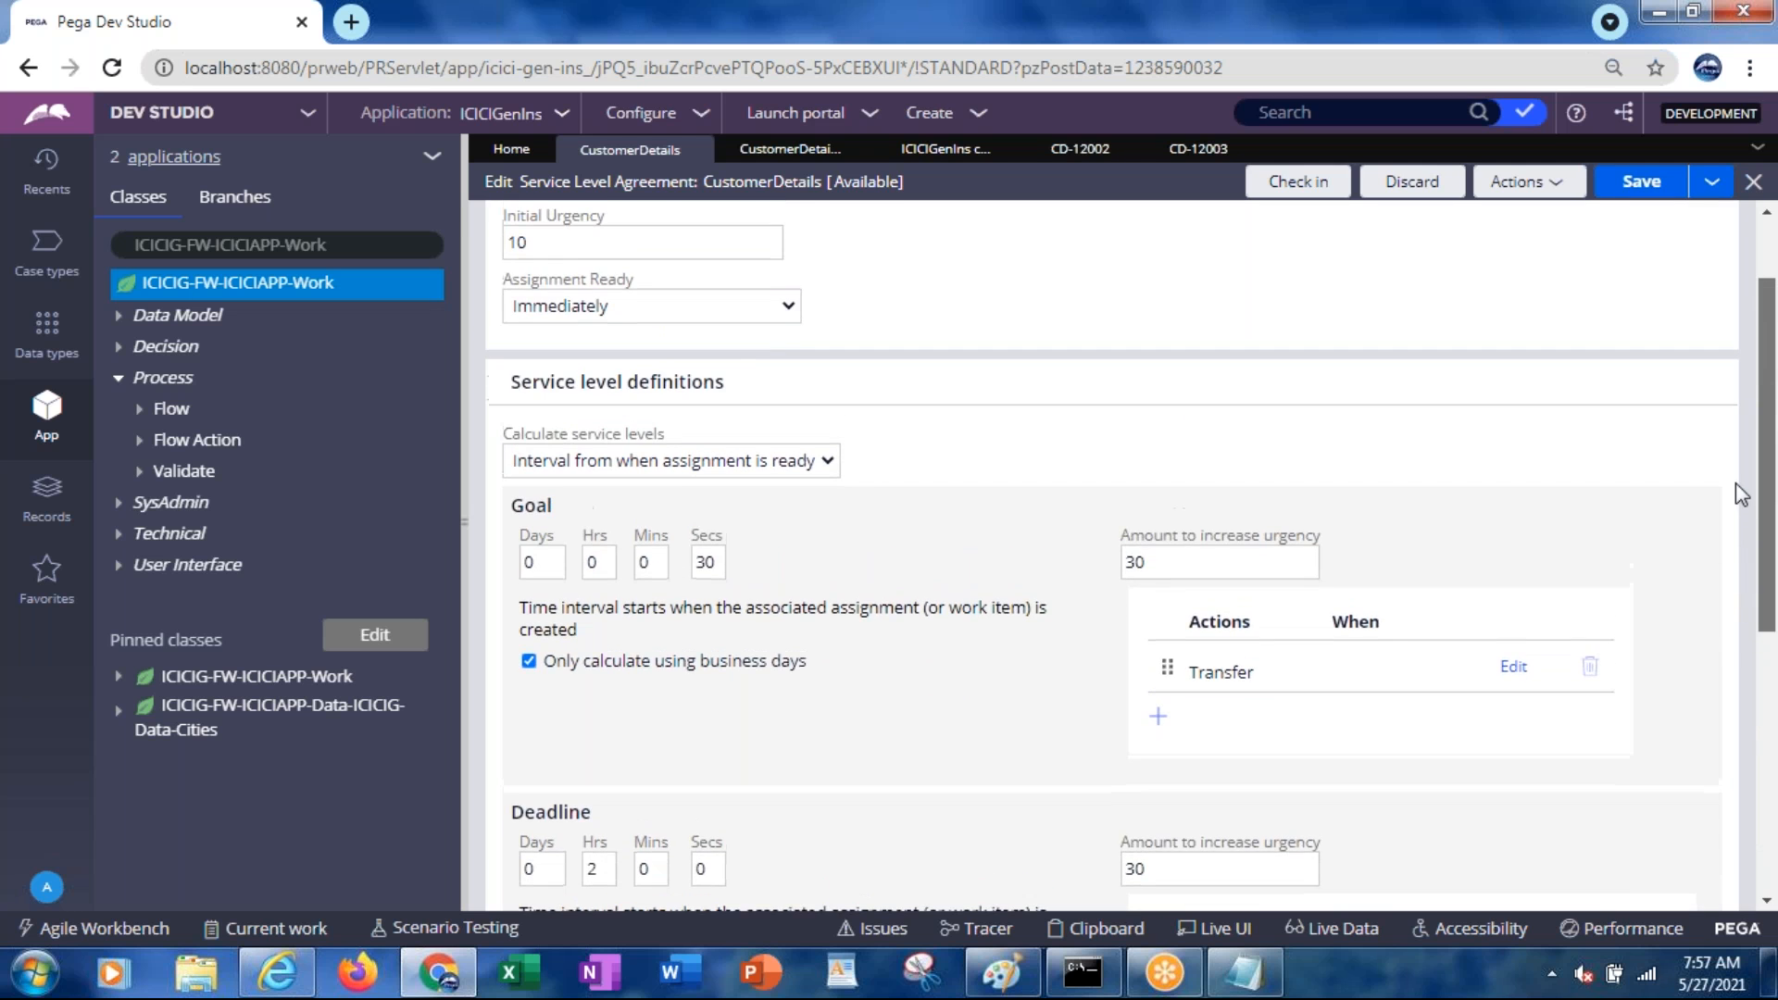
{"action": "left_click", "coordinate": [1629, 203]}
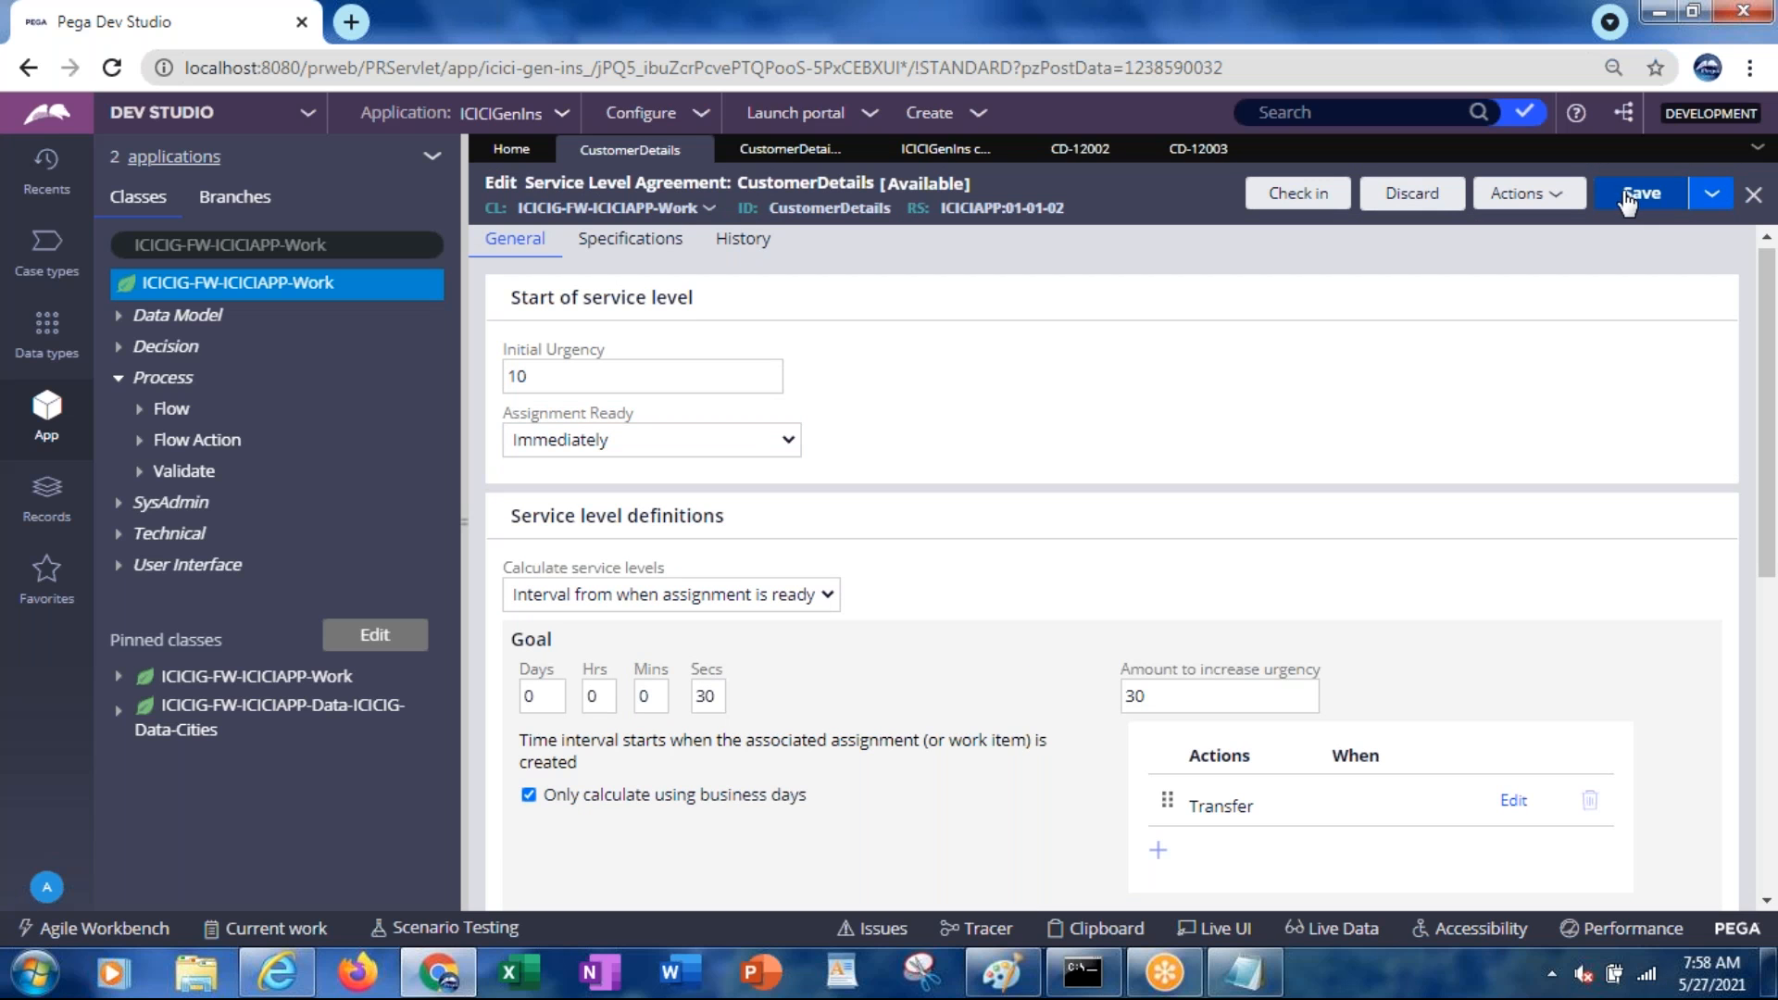
{"action": "left_click", "coordinate": [532, 797]}
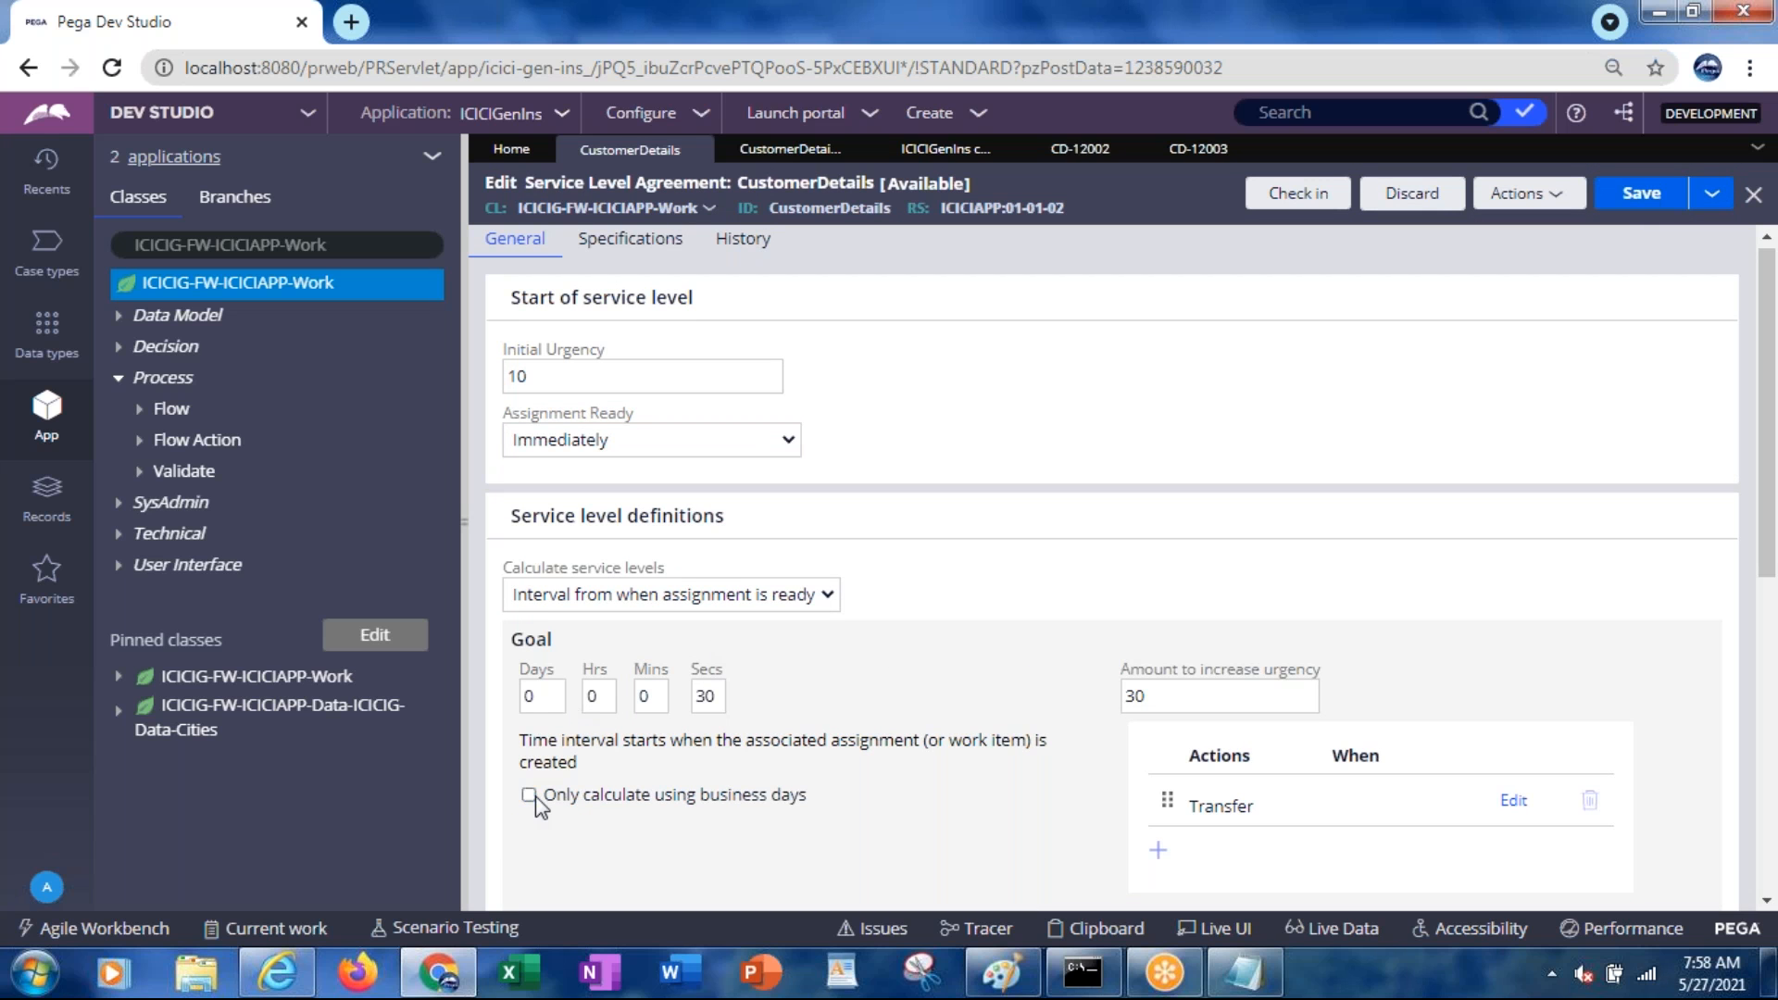
{"action": "left_click", "coordinate": [1632, 211]}
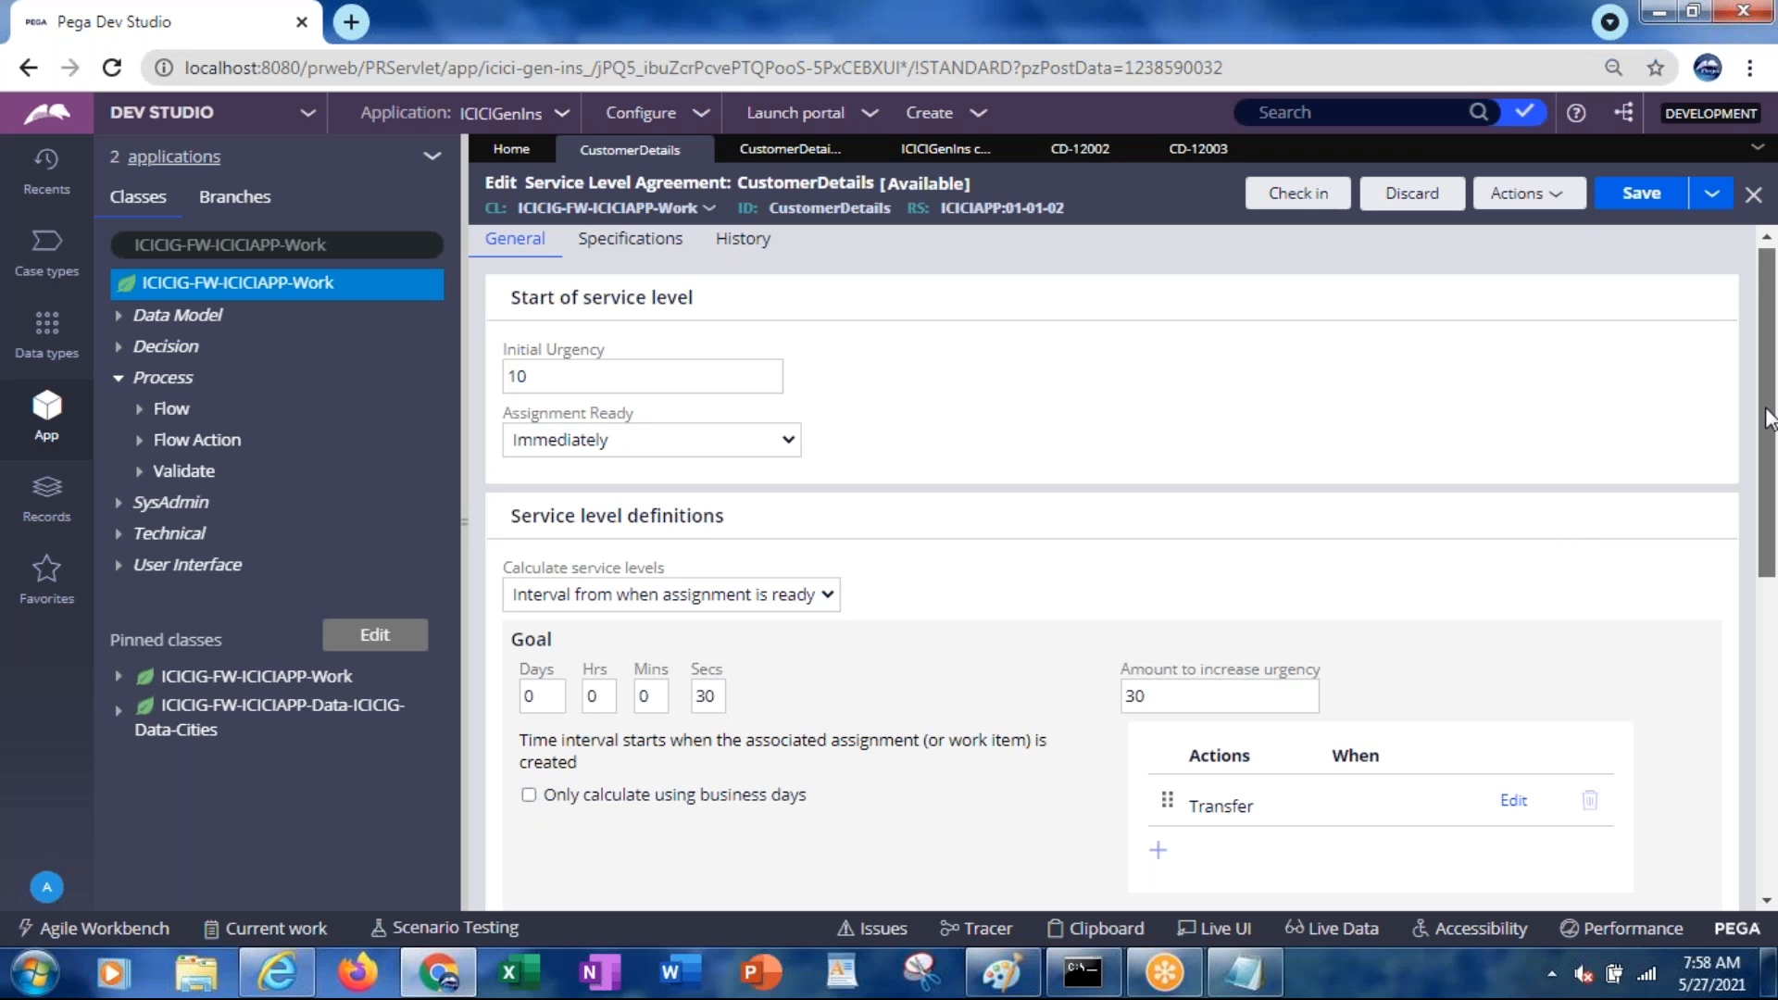
Set the goal's Transfer action to work queue default@icicigen and save the agreement
{"action": "left_click_drag", "start_coordinate": [1769, 417], "coordinate": [1769, 519]}
{"action": "left_click", "coordinate": [1506, 459]}
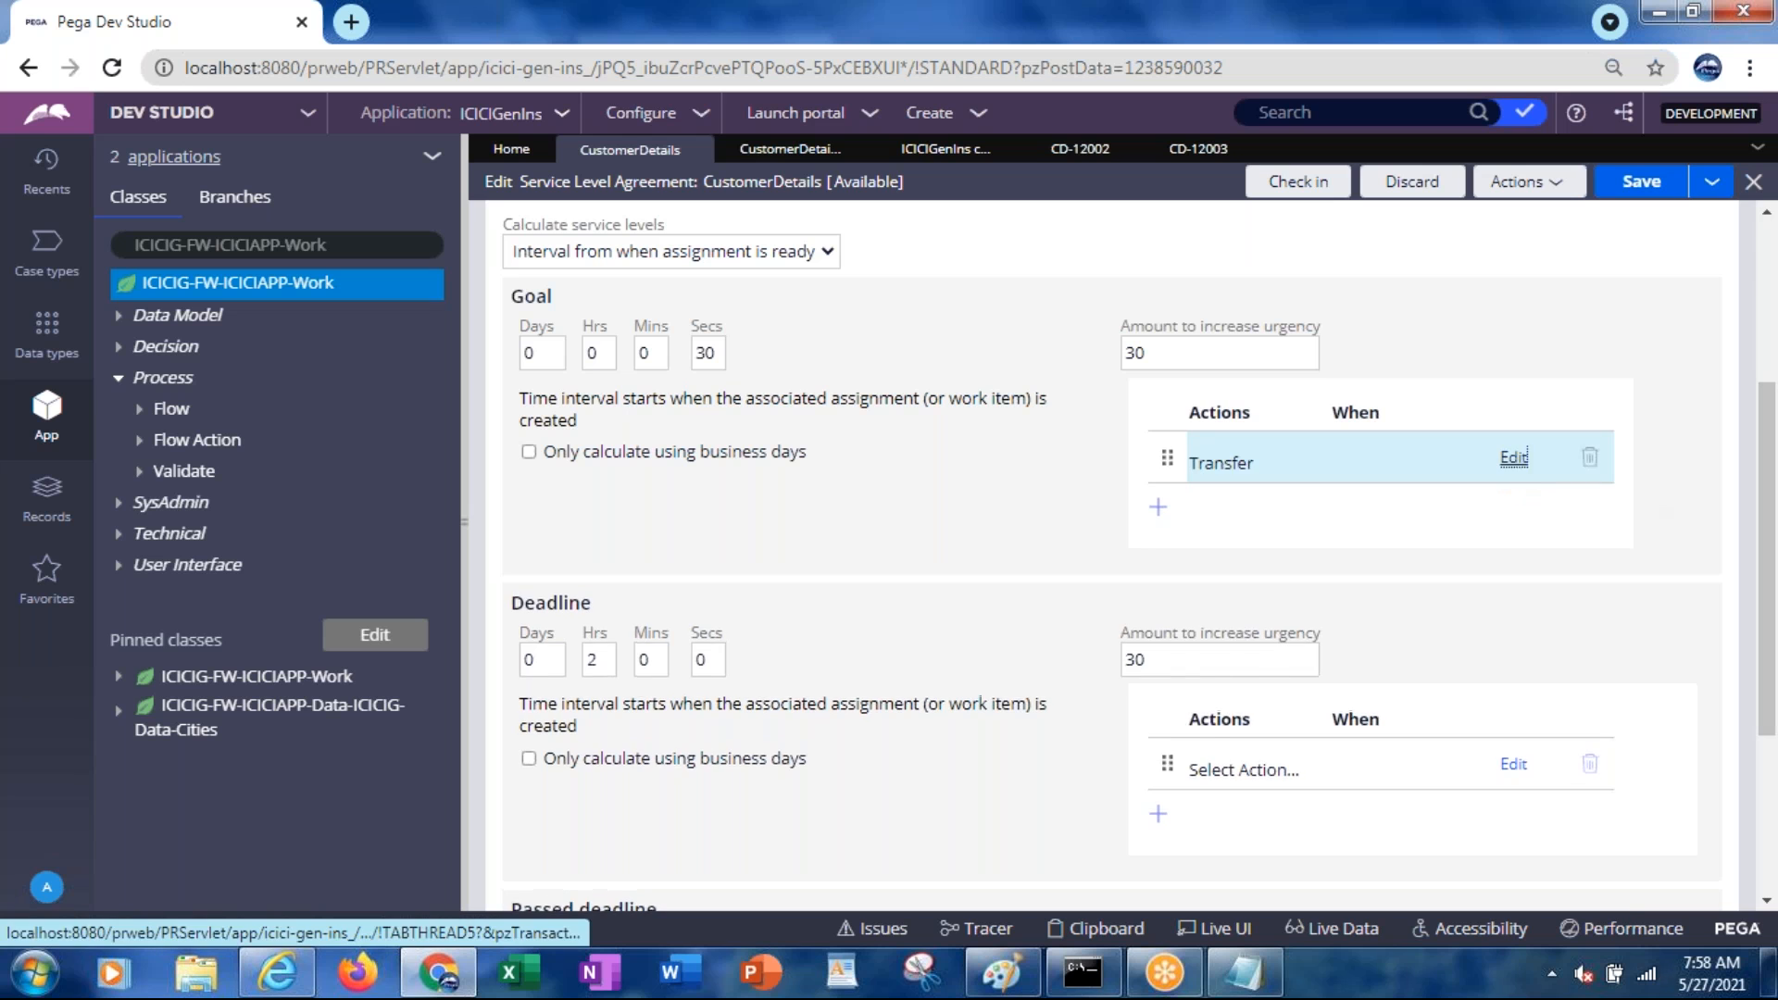
{"action": "left_click", "coordinate": [1326, 522]}
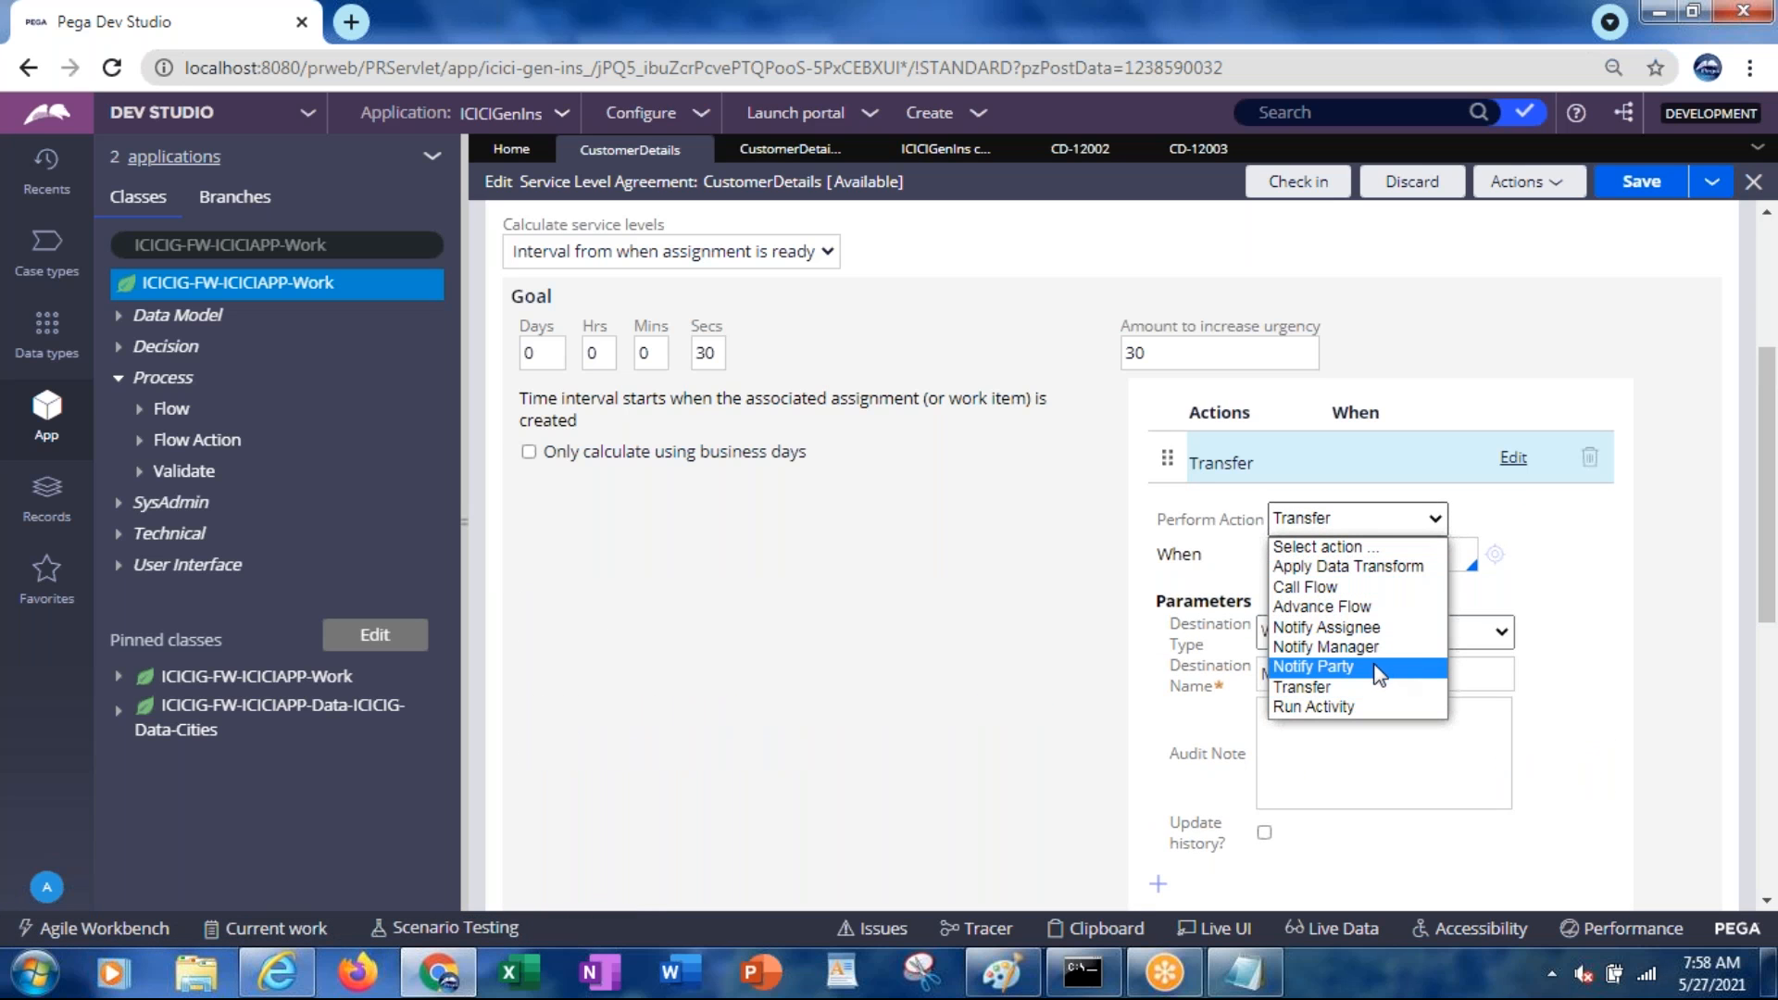
{"action": "left_click", "coordinate": [1351, 686]}
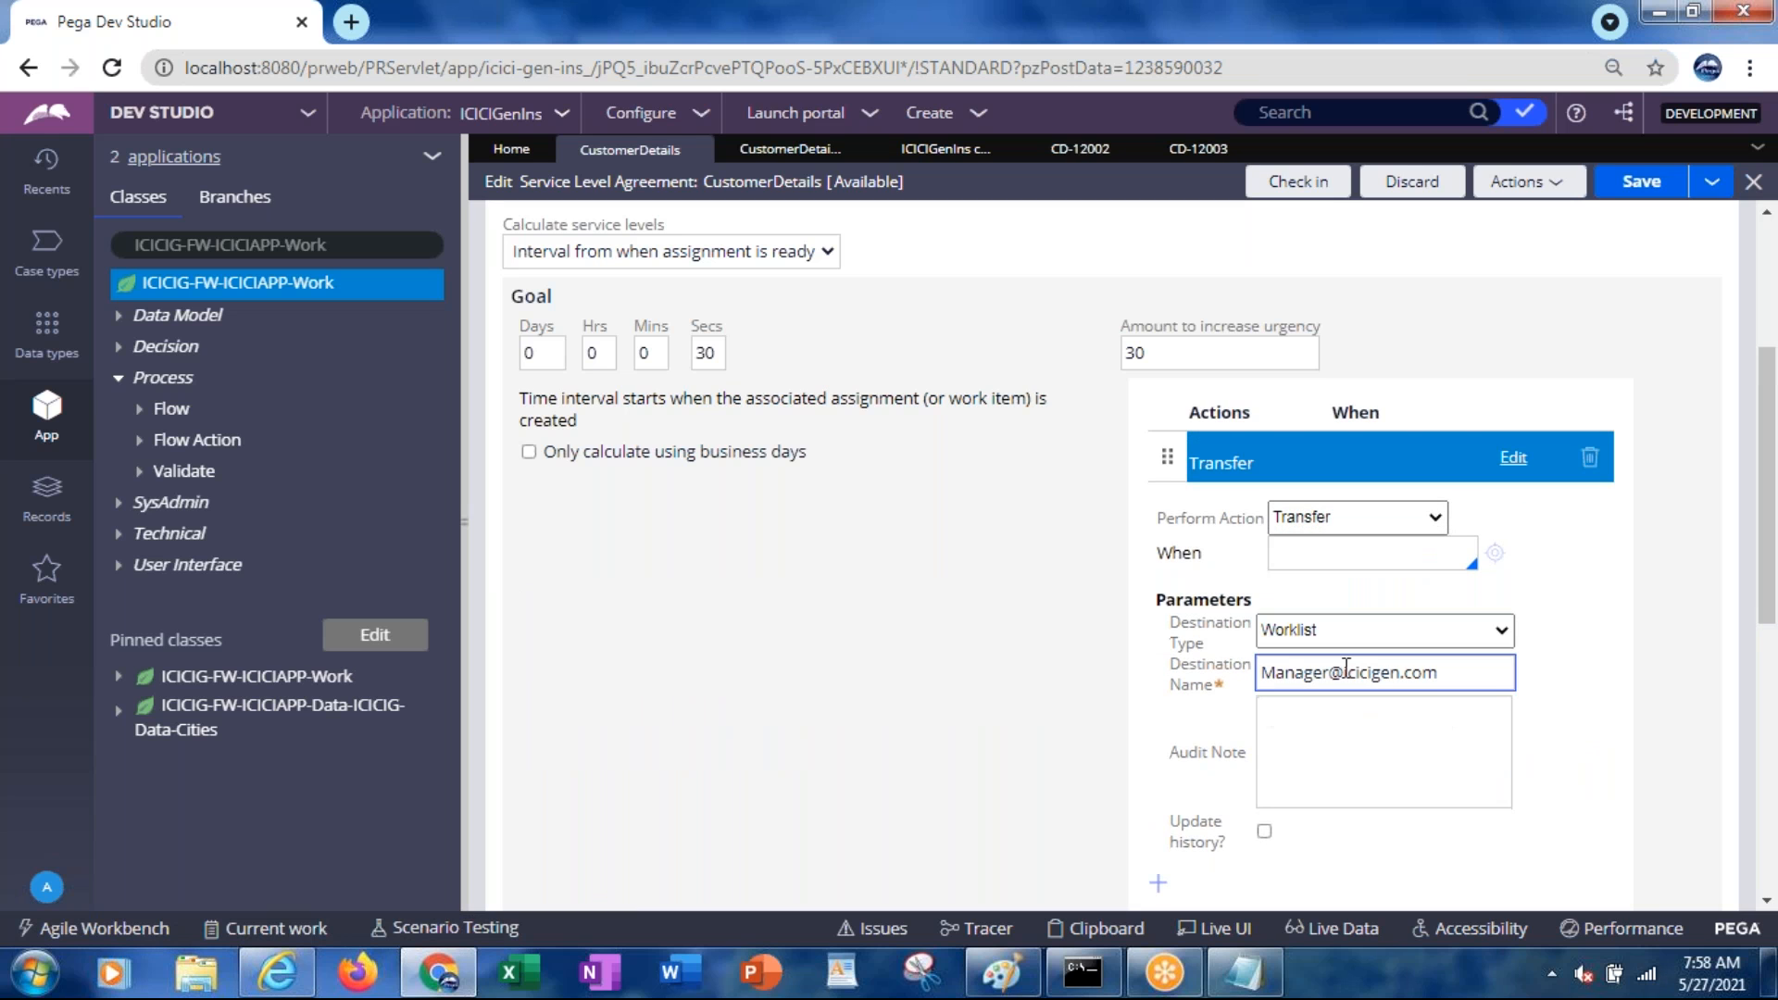
{"action": "left_click", "coordinate": [1328, 643]}
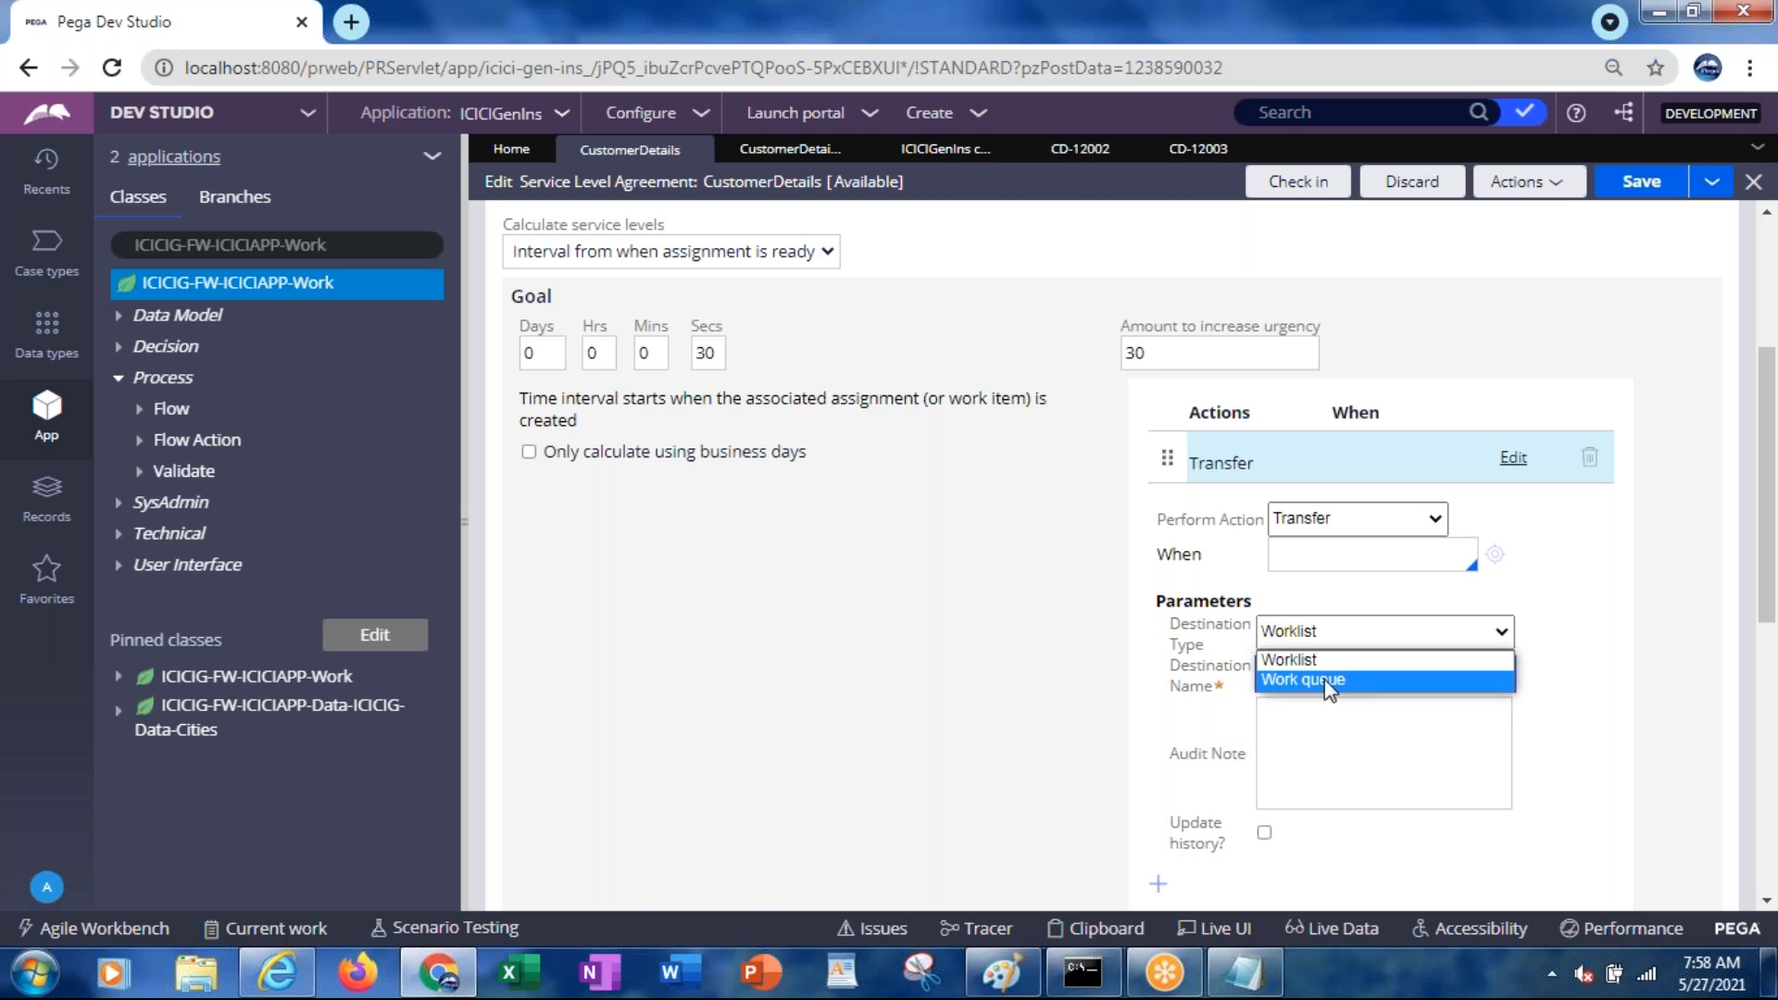
{"action": "left_click", "coordinate": [1325, 680]}
{"action": "left_click", "coordinate": [1317, 674]}
{"action": "double_click", "coordinate": [1317, 674]}
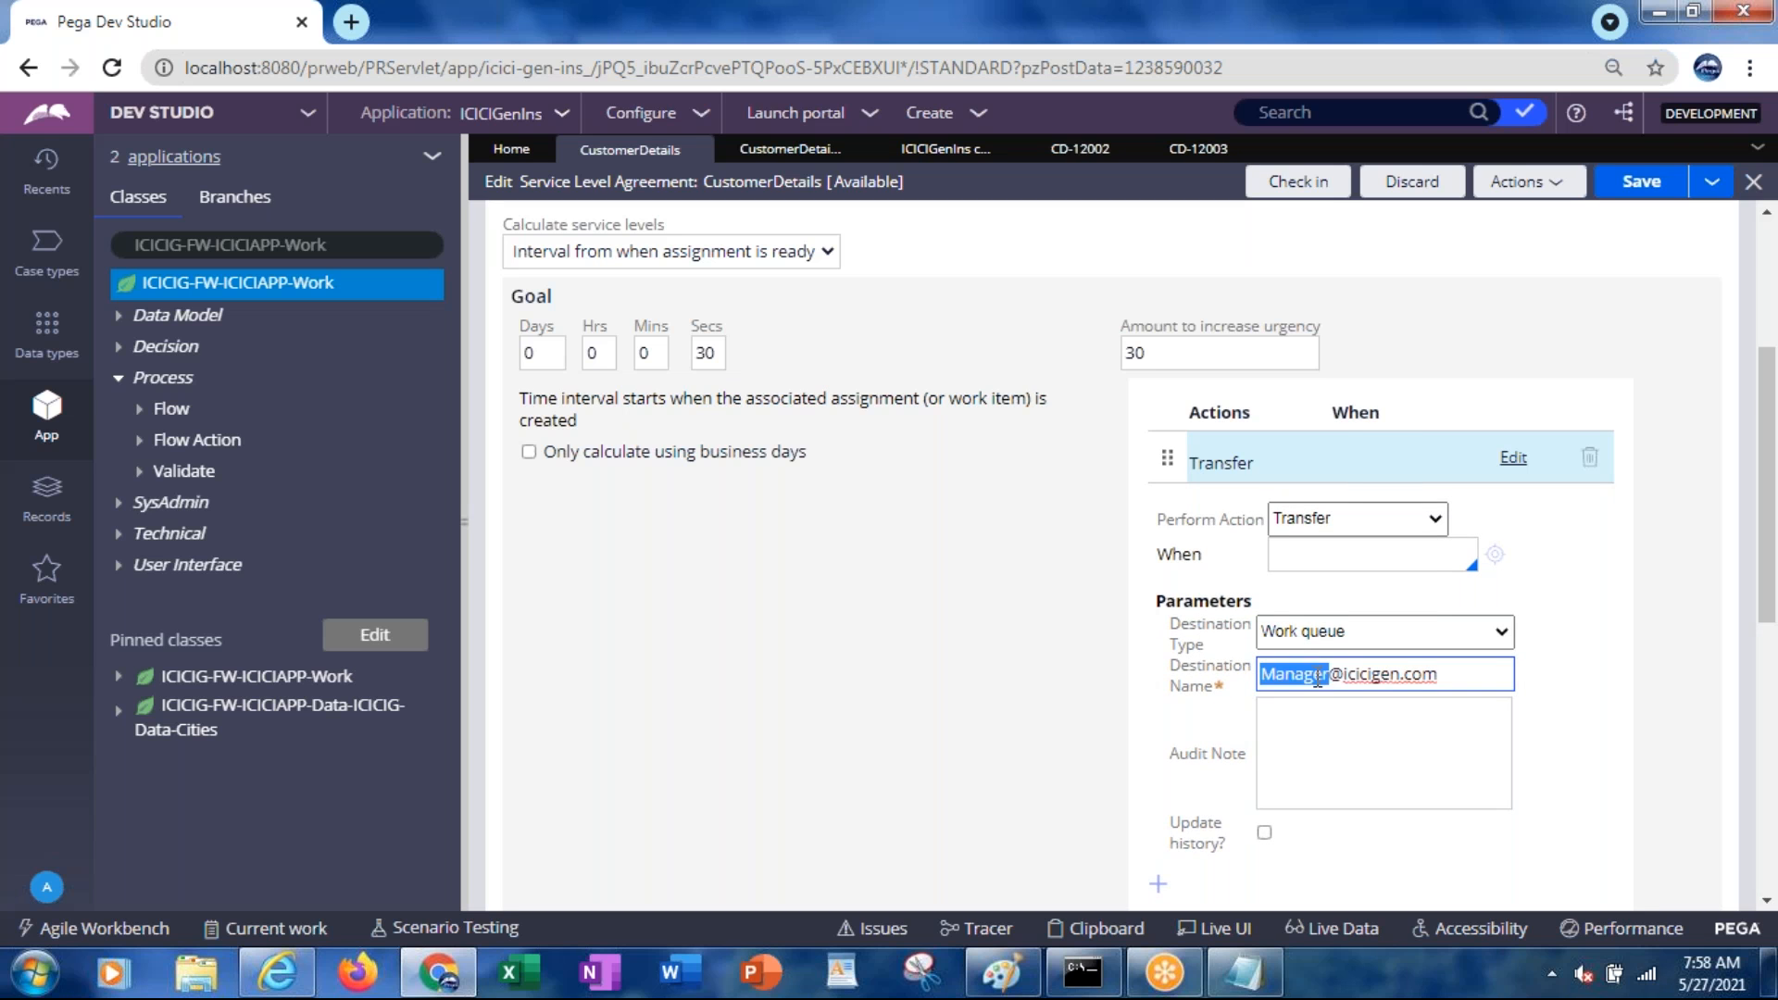
{"action": "type", "text": "default"}
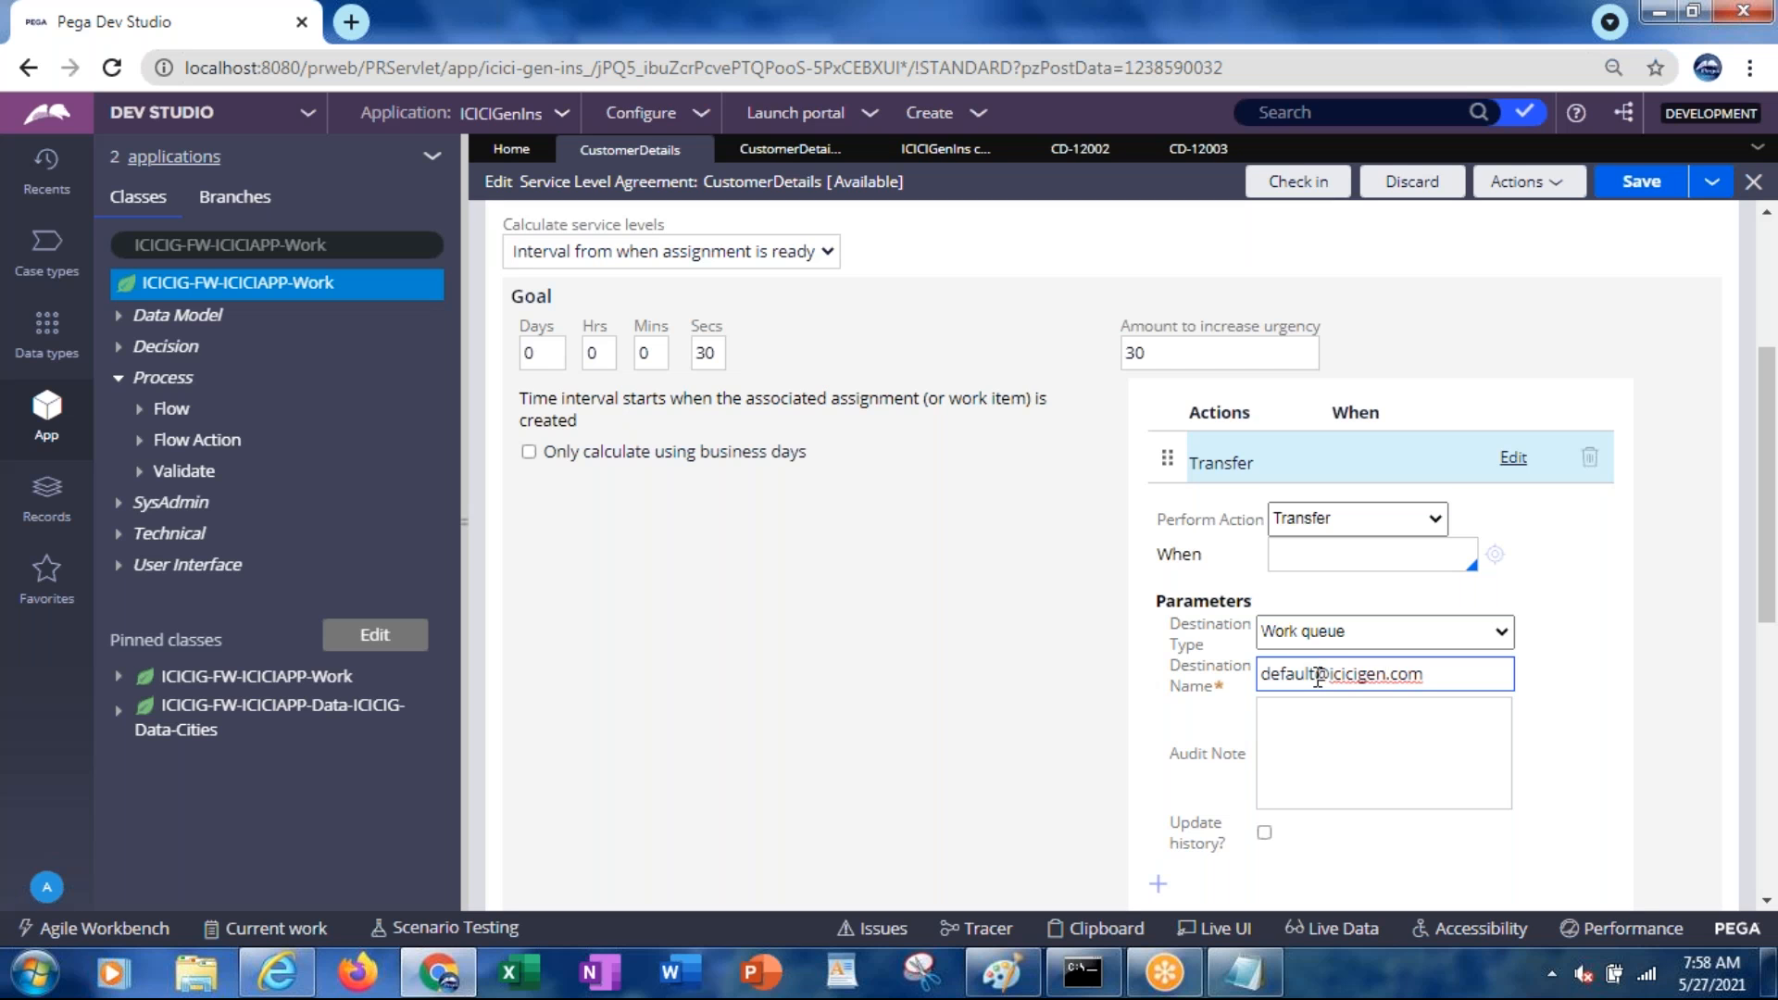
{"action": "key", "text": "Delete"}
{"action": "key", "text": "Delete"}
{"action": "key", "text": "Delete"}
{"action": "key", "text": "Delete"}
{"action": "left_click", "coordinate": [1634, 191]}
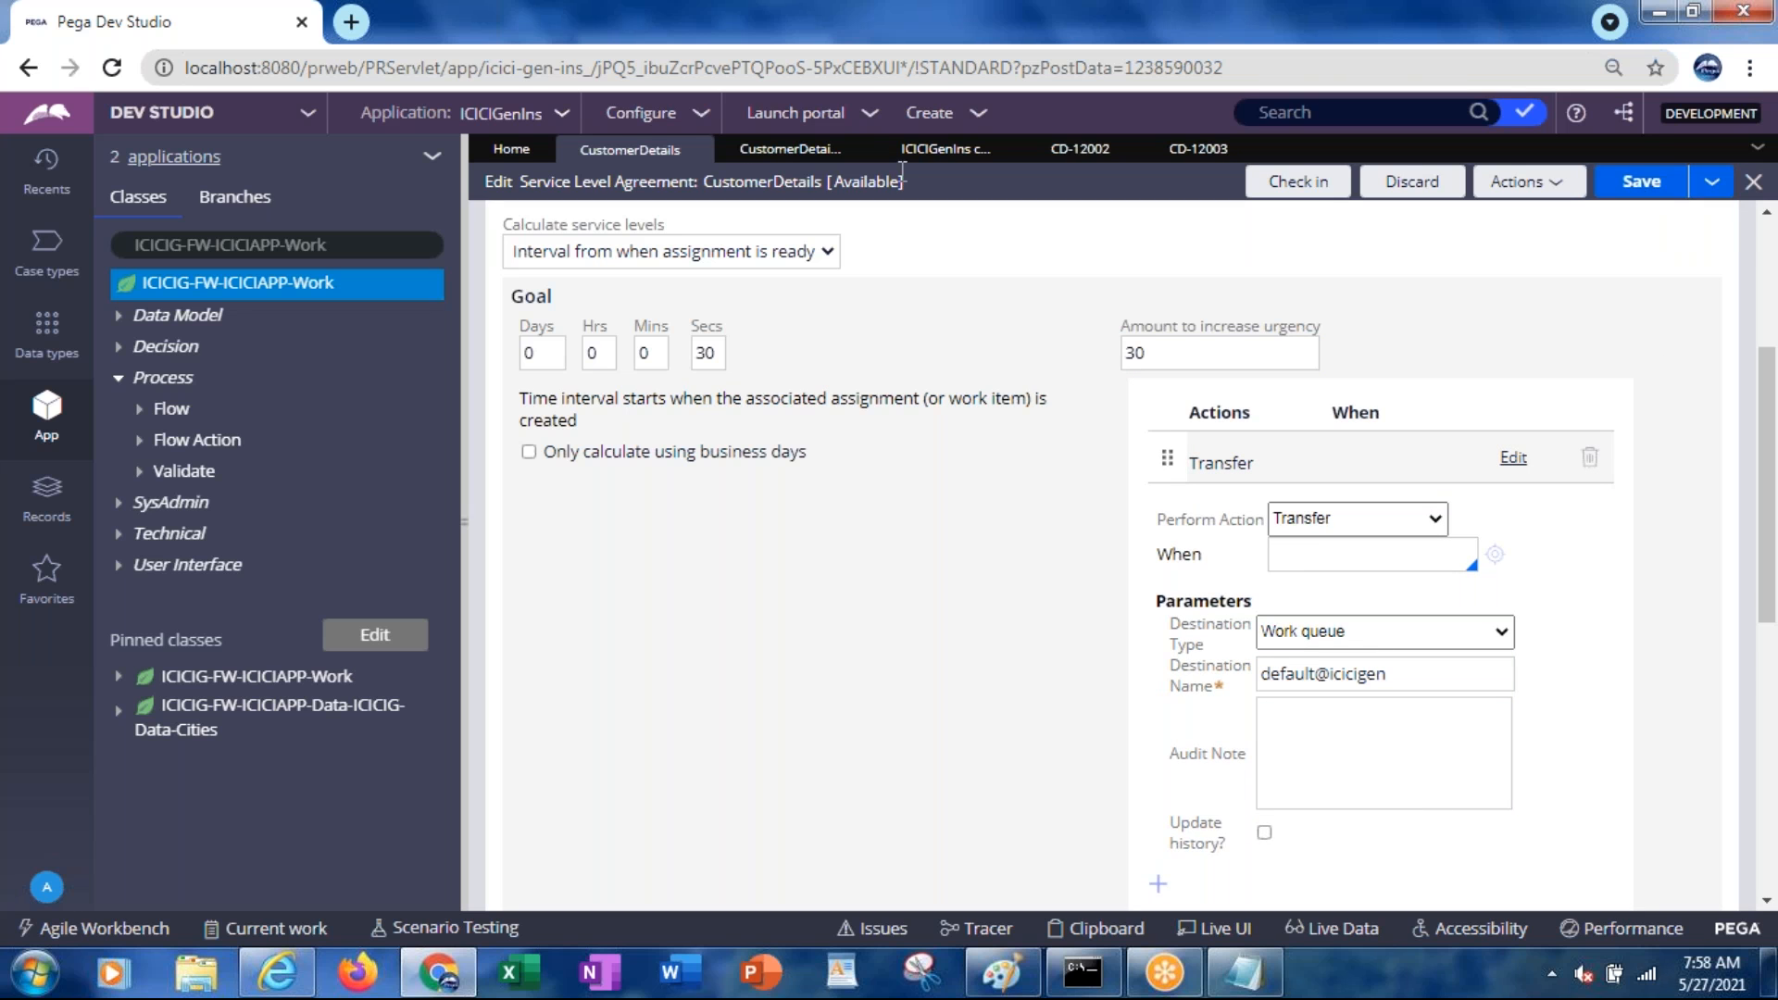
{"action": "left_click", "coordinate": [765, 159]}
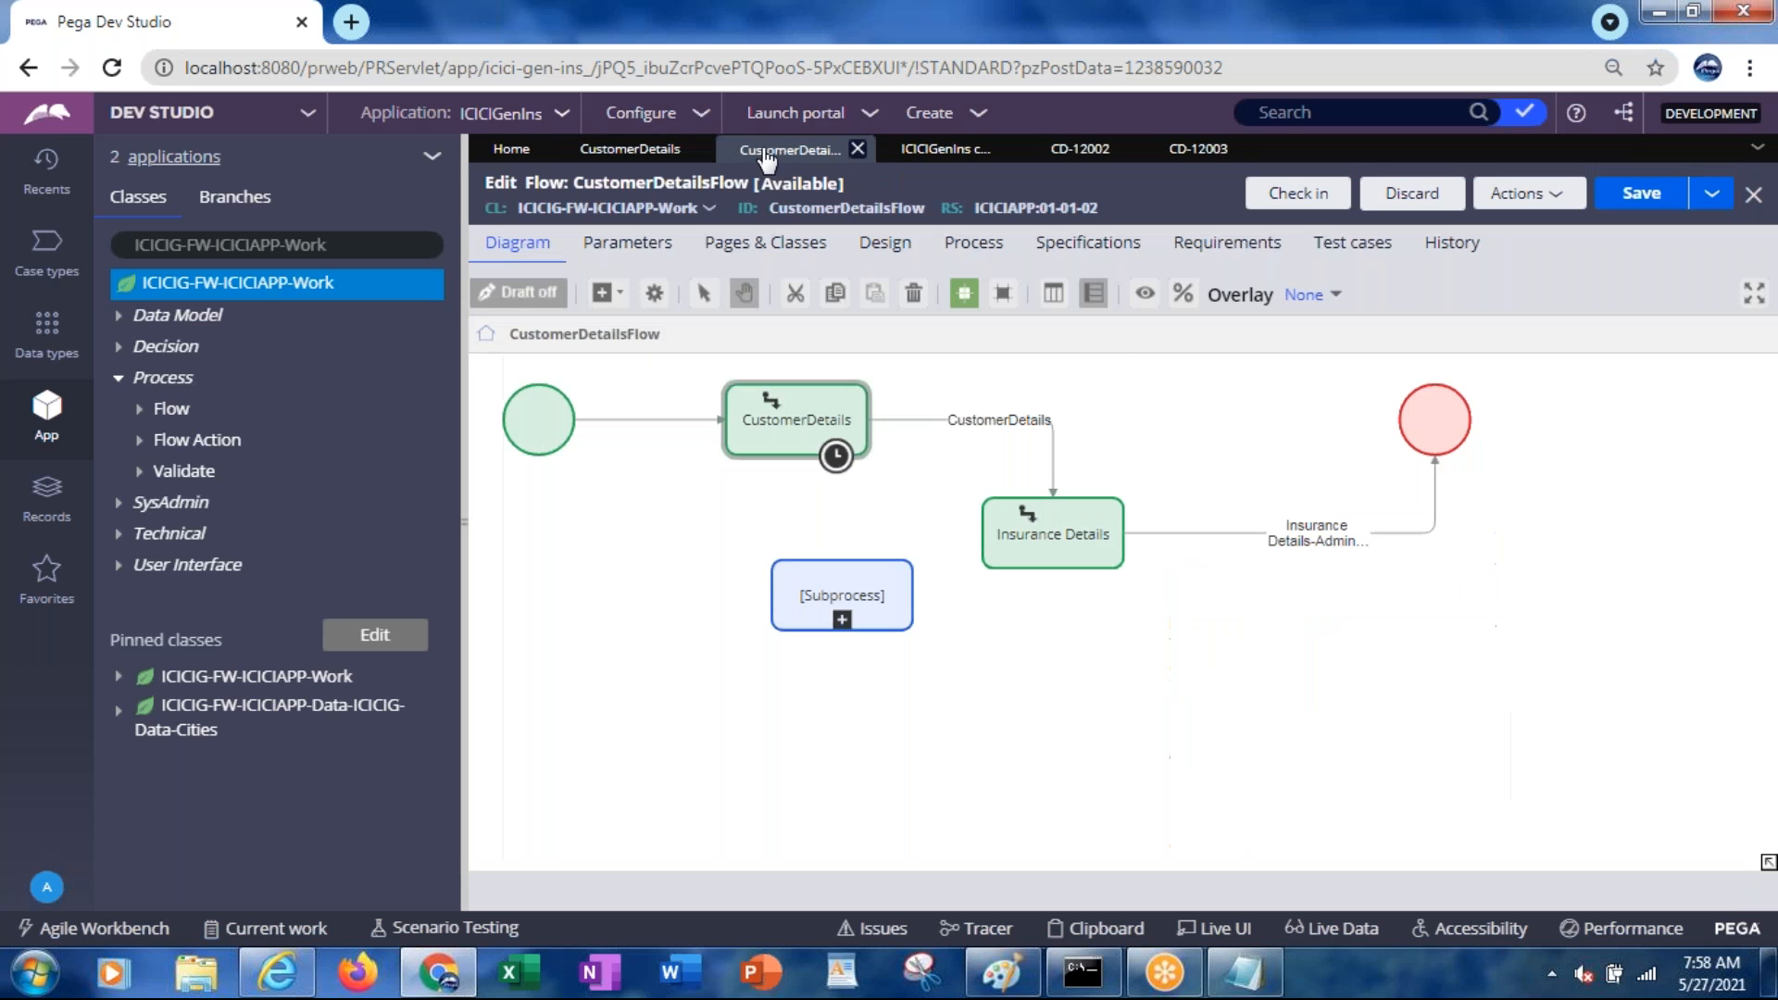
Run CustomerDetailsFlow to create case CD-12004 and open its clipboard
{"action": "left_click", "coordinate": [1510, 196]}
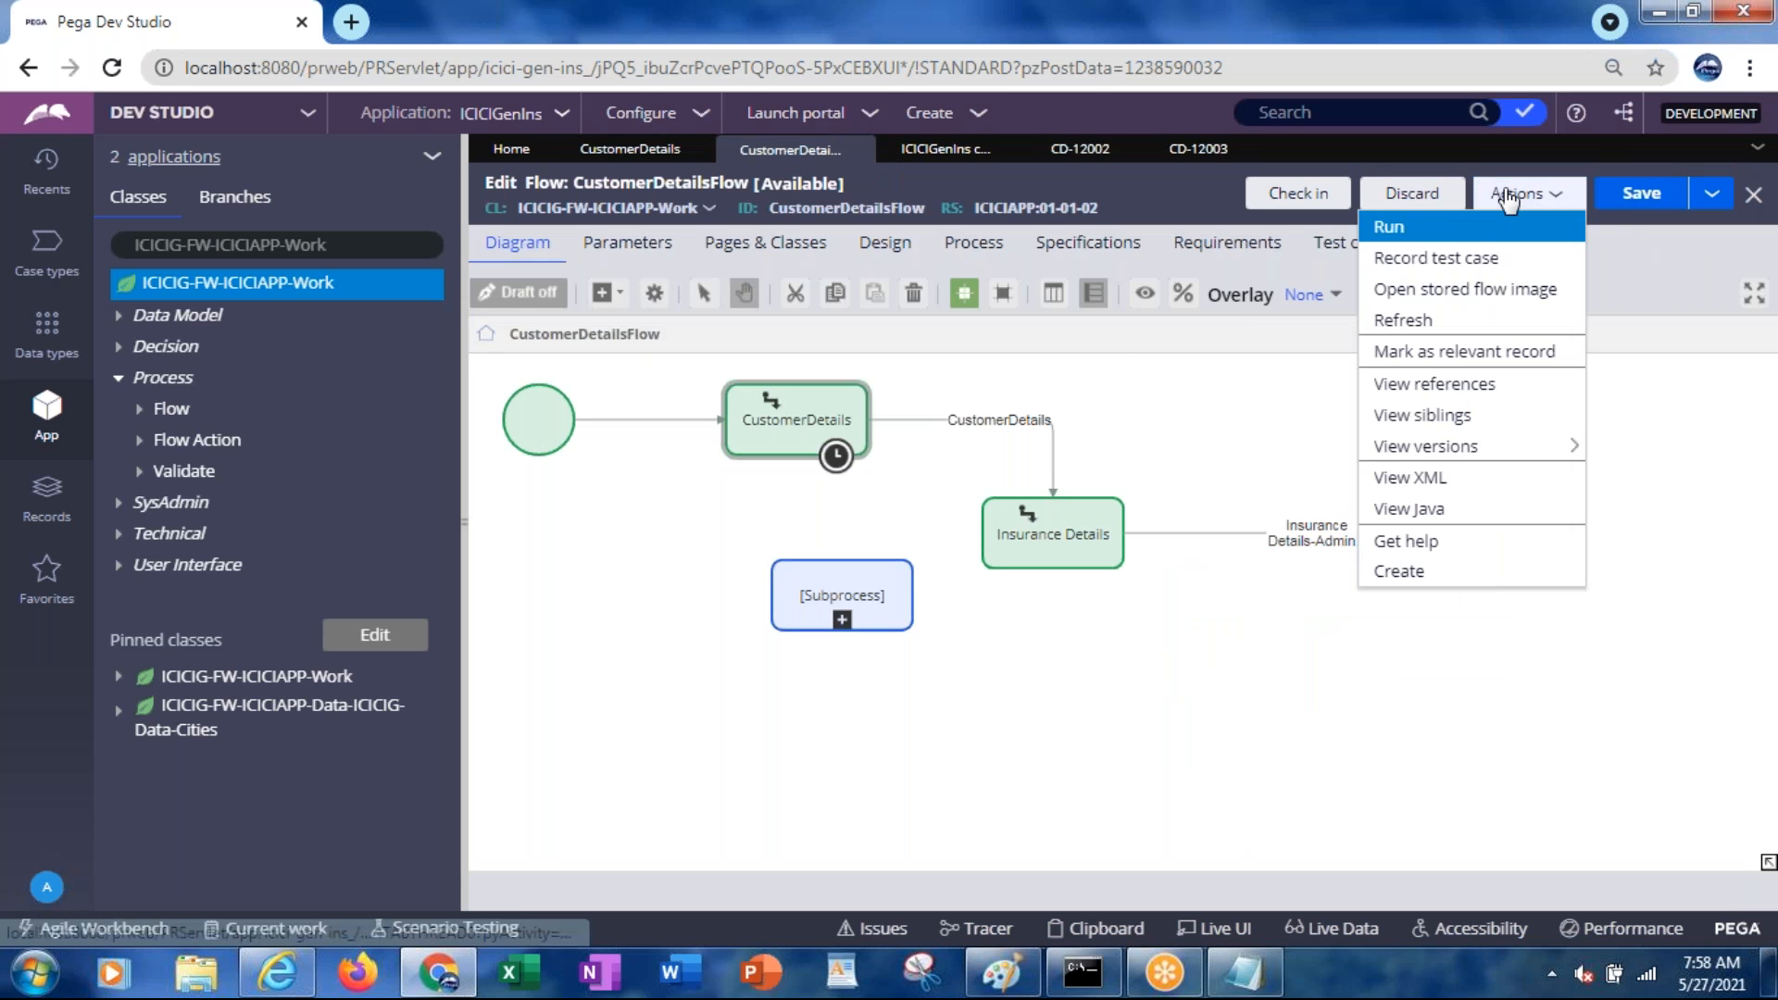
{"action": "left_click", "coordinate": [1390, 227]}
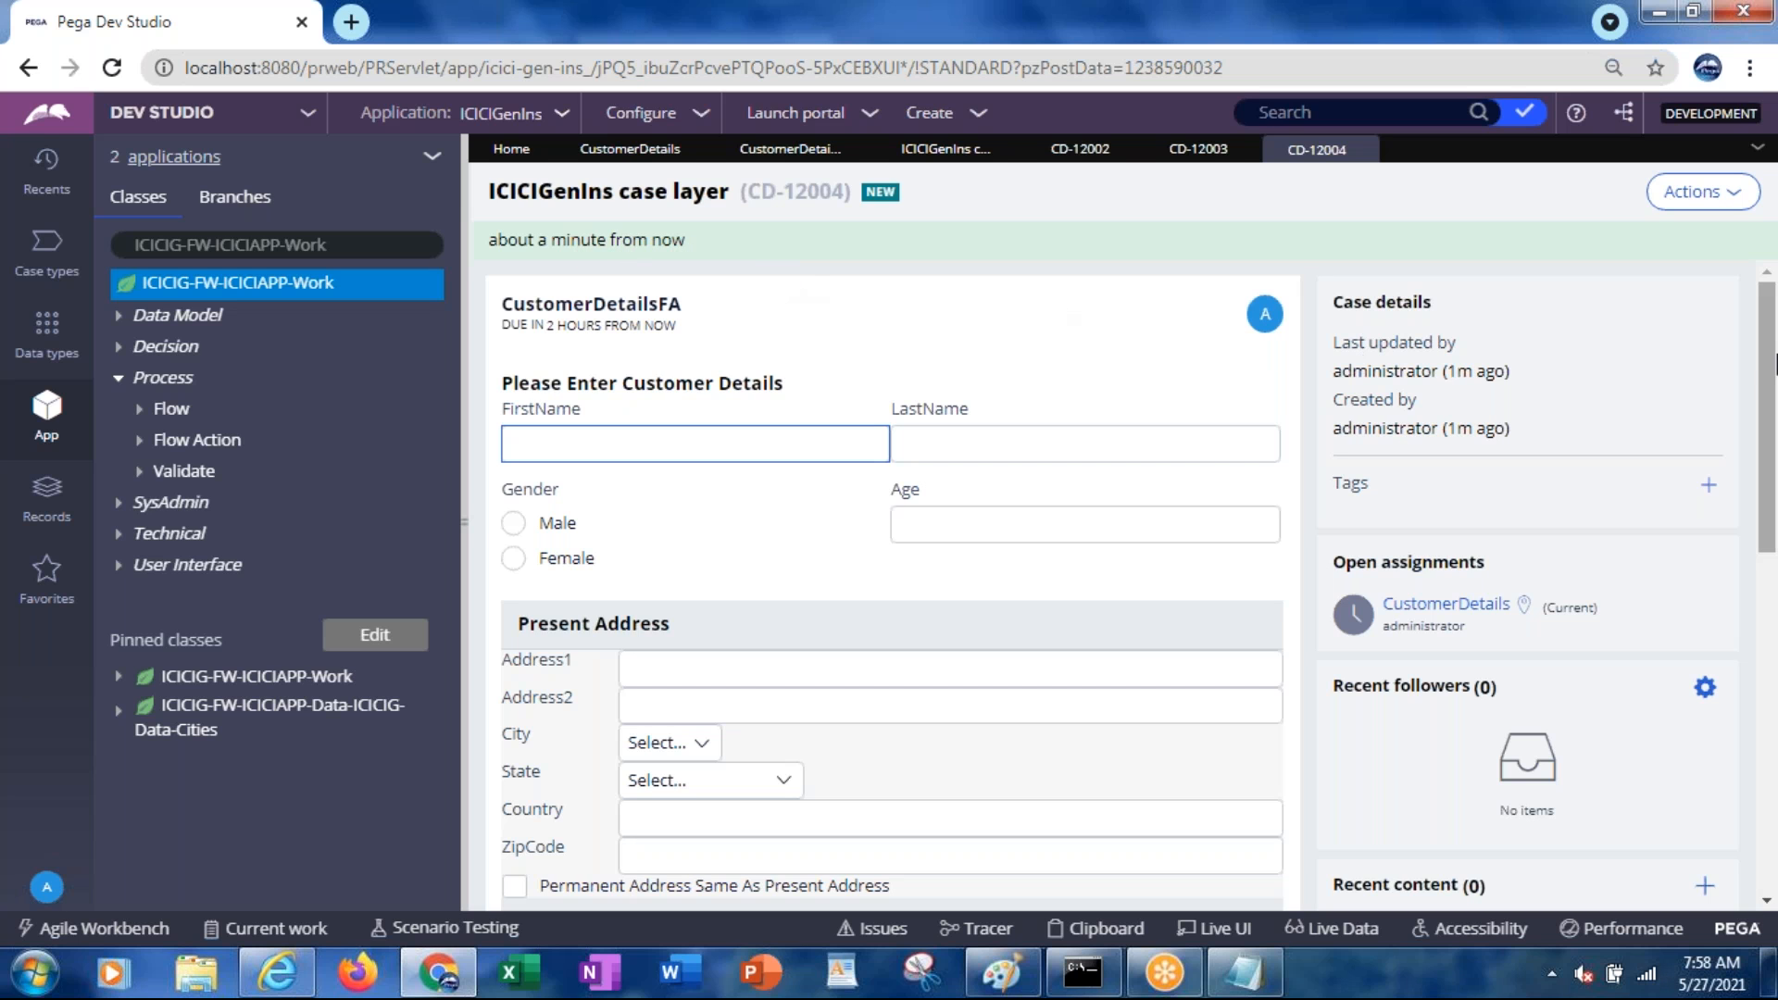
{"action": "left_click_drag", "start_coordinate": [1771, 372], "coordinate": [1773, 685]}
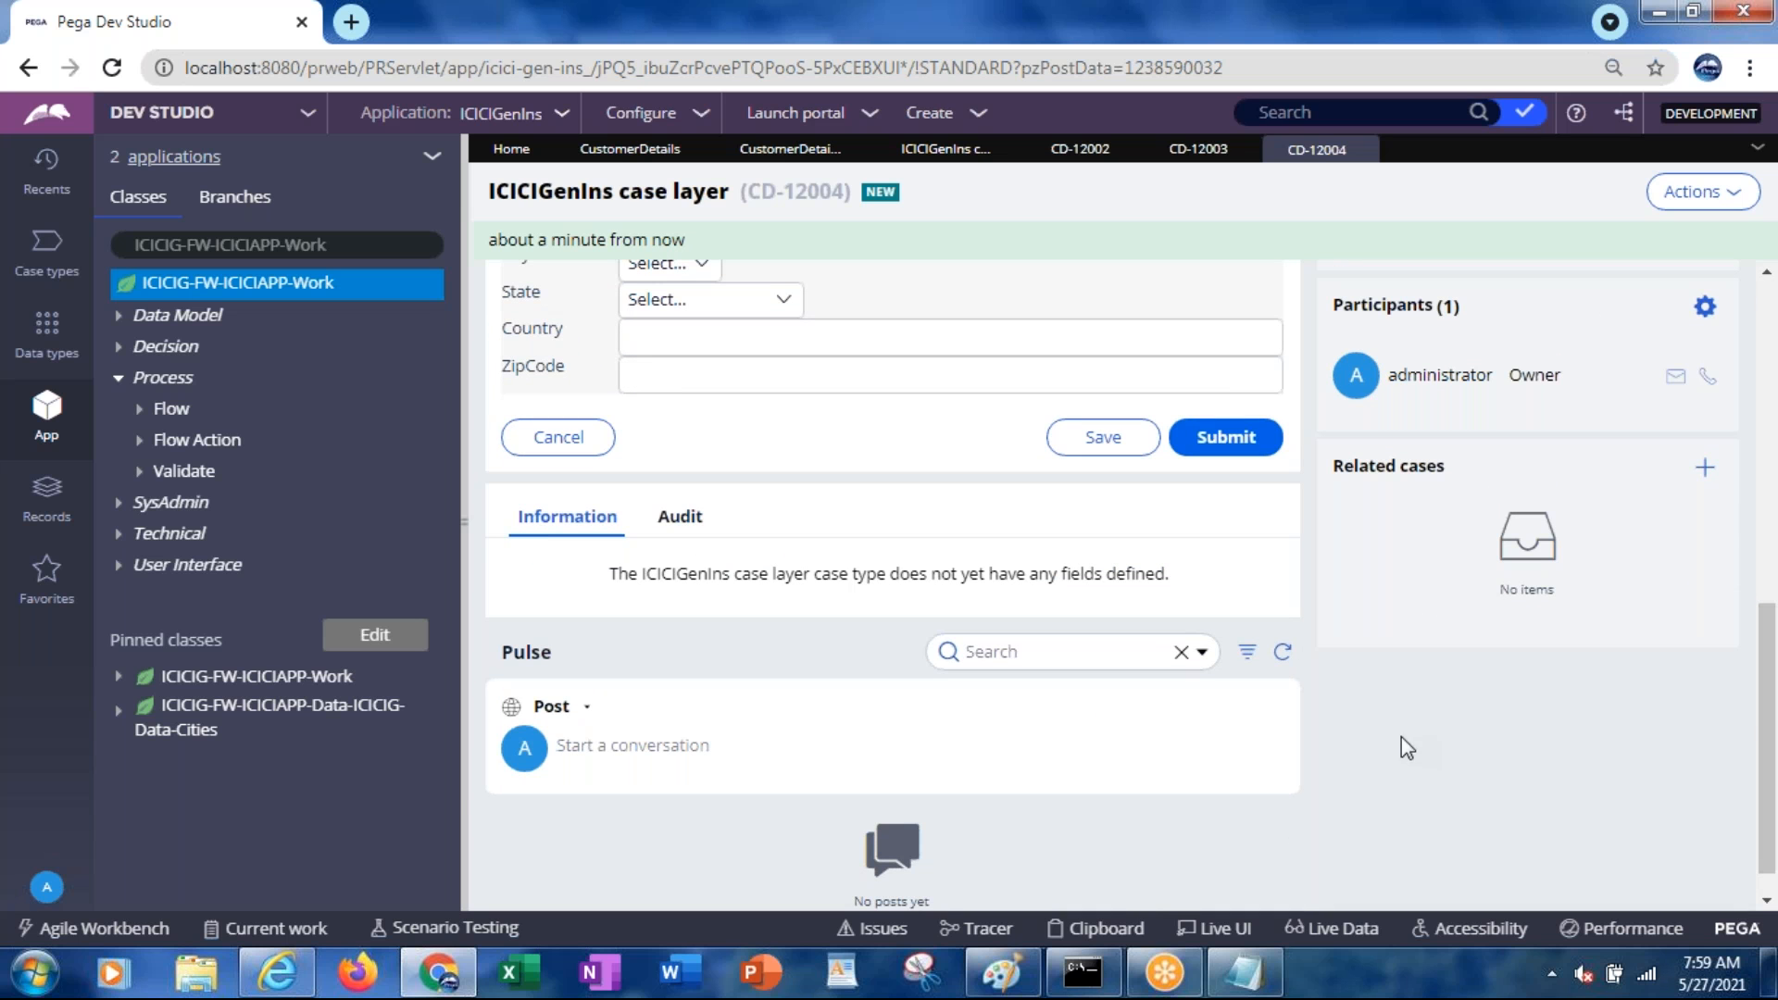
{"action": "left_click", "coordinate": [1107, 928]}
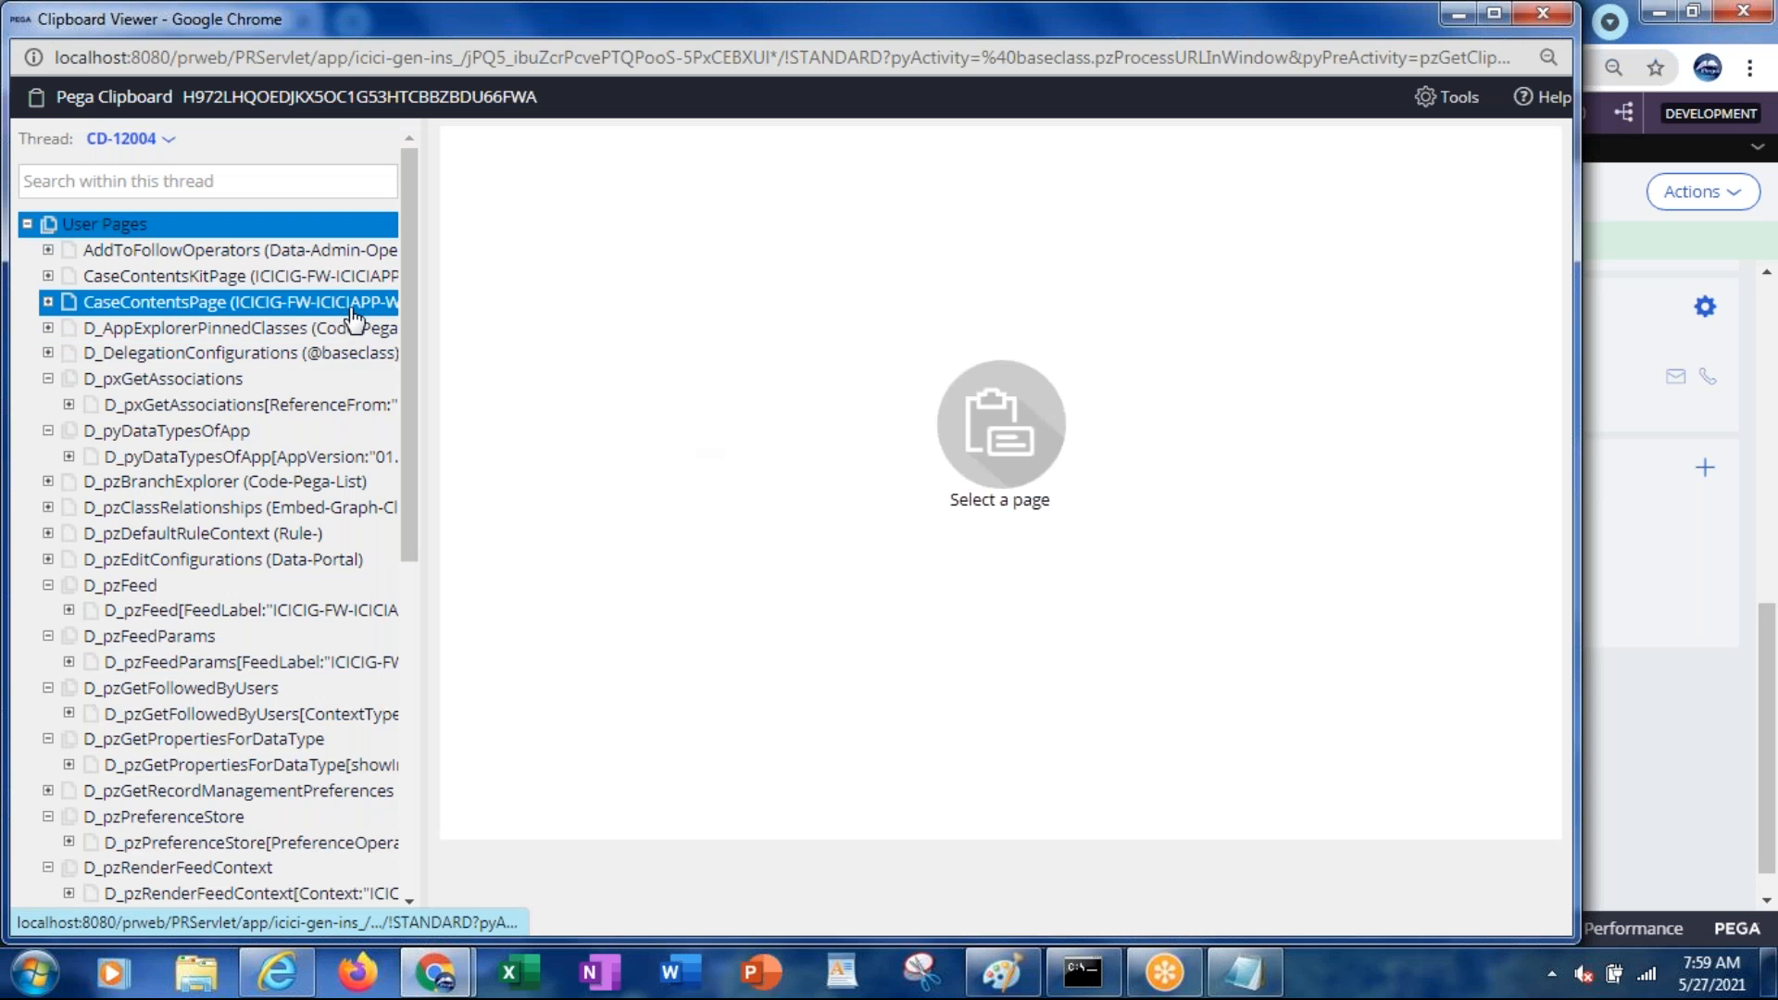
Select pyWorkPage for case CD-12004 and enlarge the Clipboard Viewer to full screen
{"action": "left_click_drag", "start_coordinate": [409, 276], "coordinate": [413, 525]}
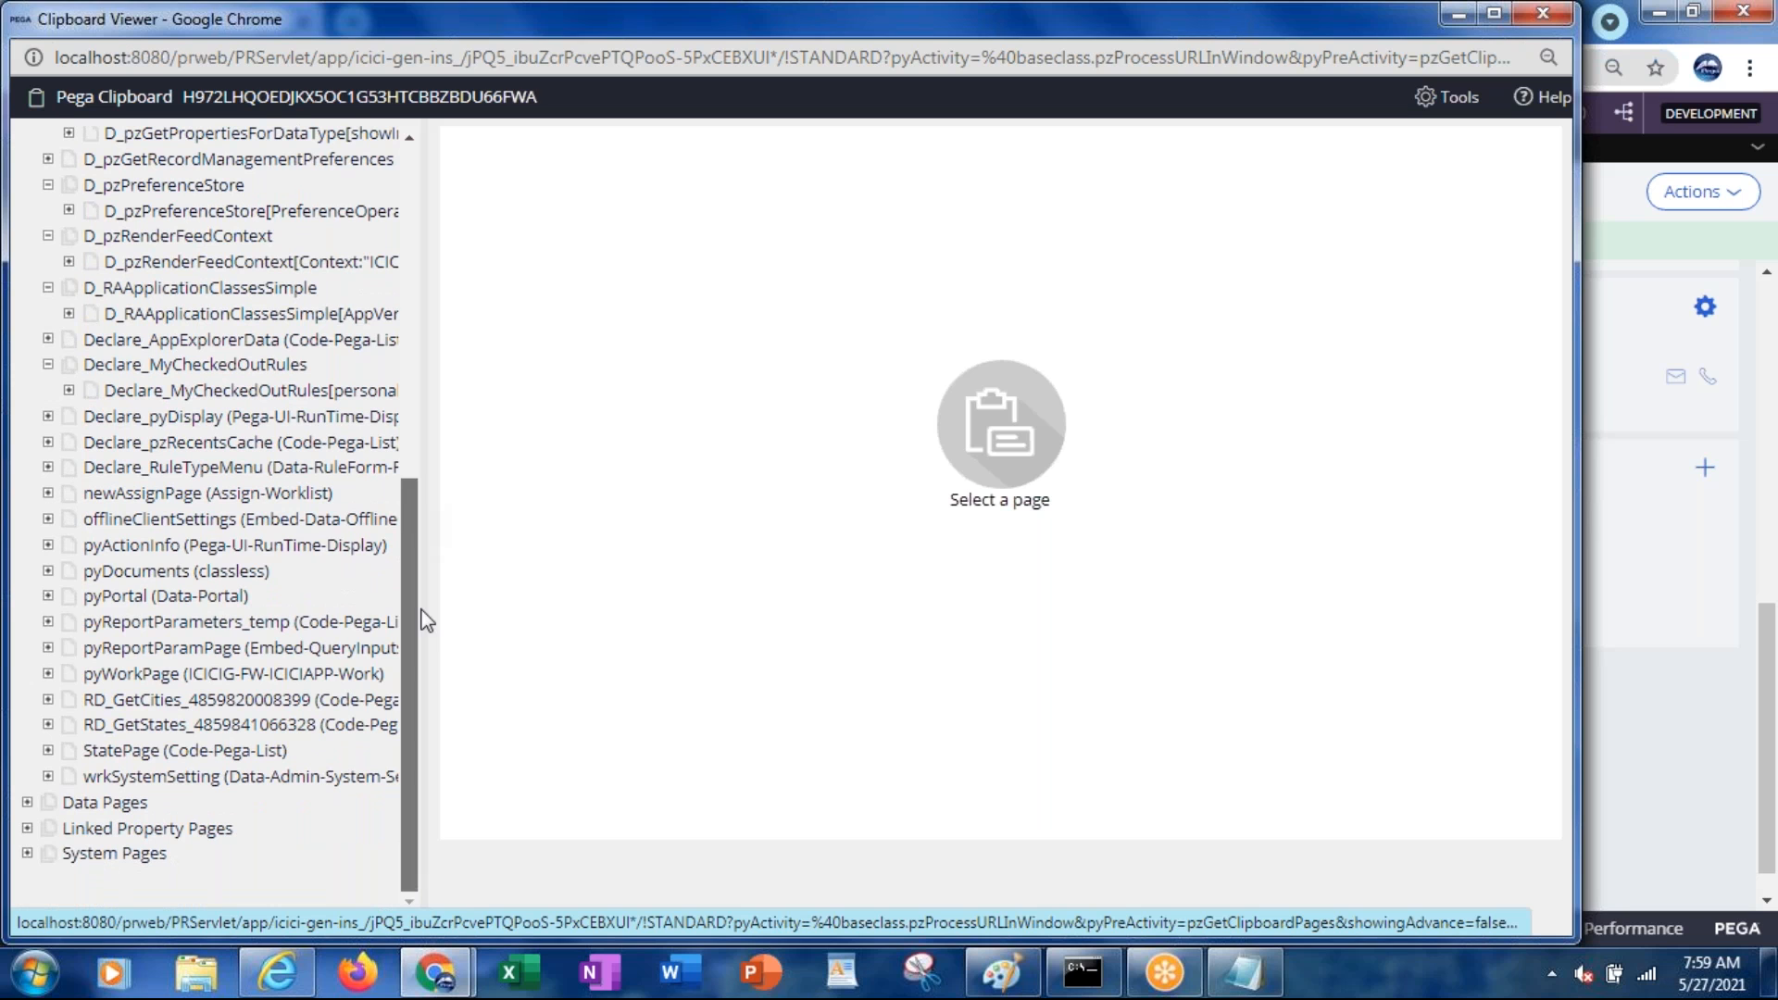
{"action": "left_click", "coordinate": [227, 573]}
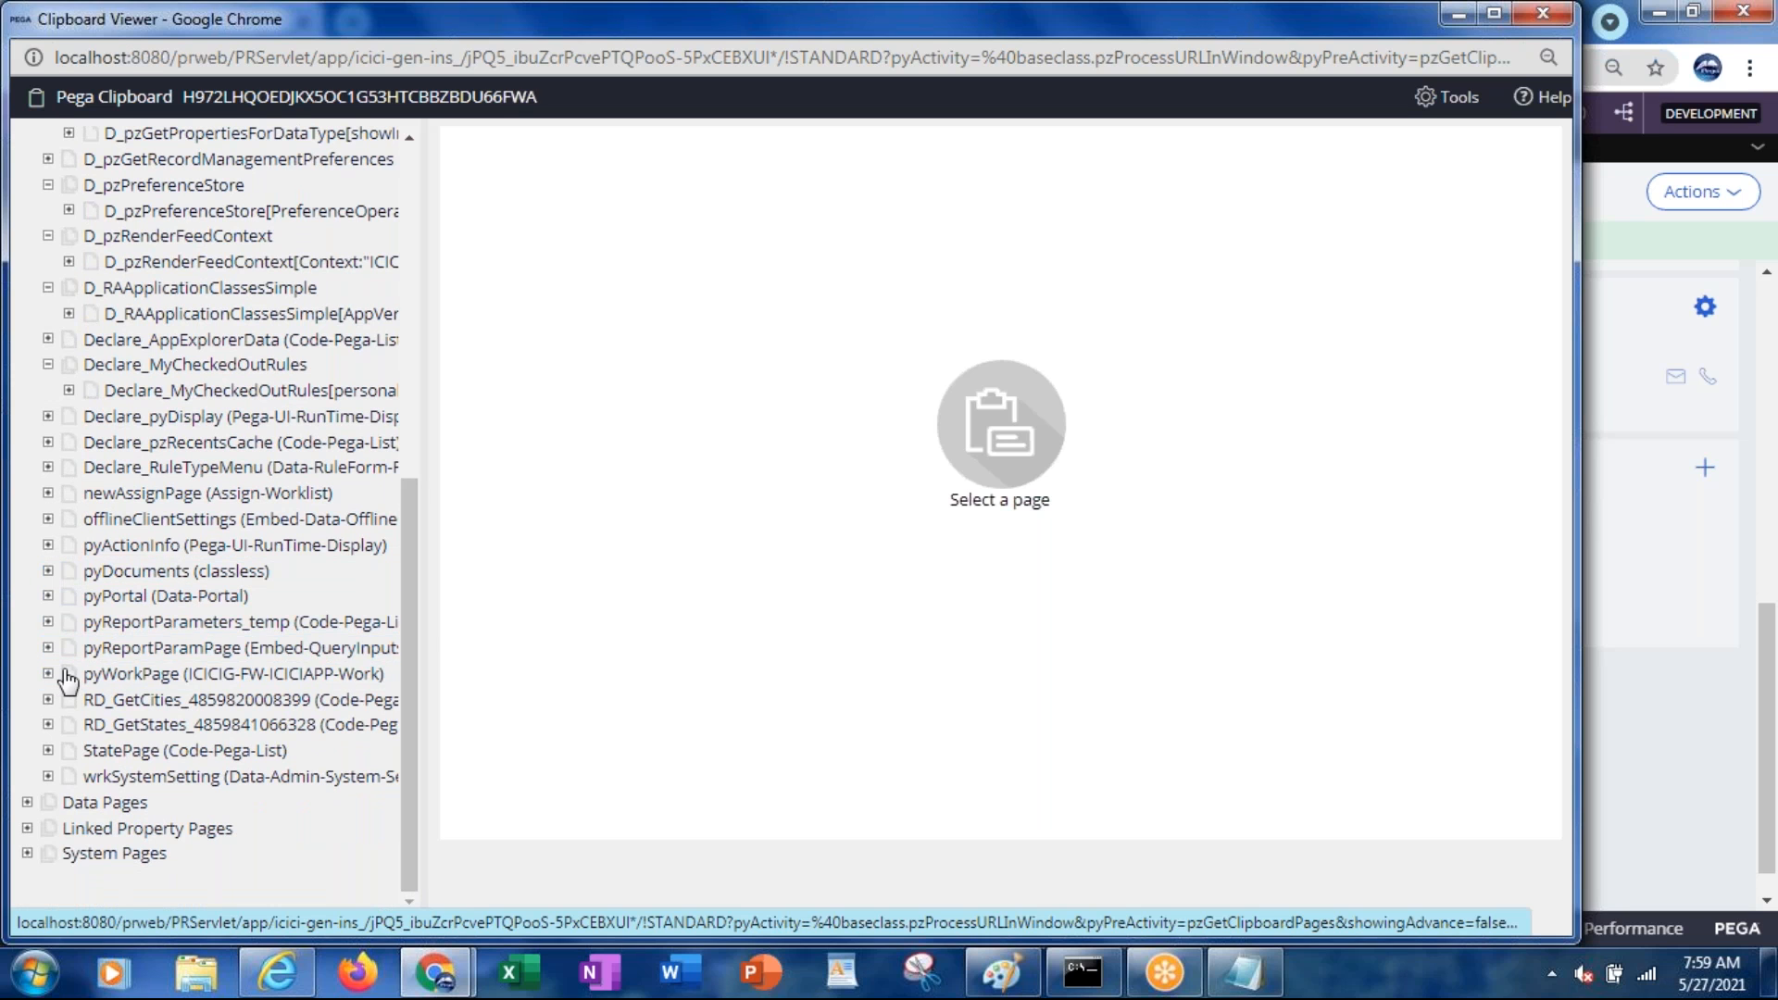
{"action": "left_click", "coordinate": [113, 676]}
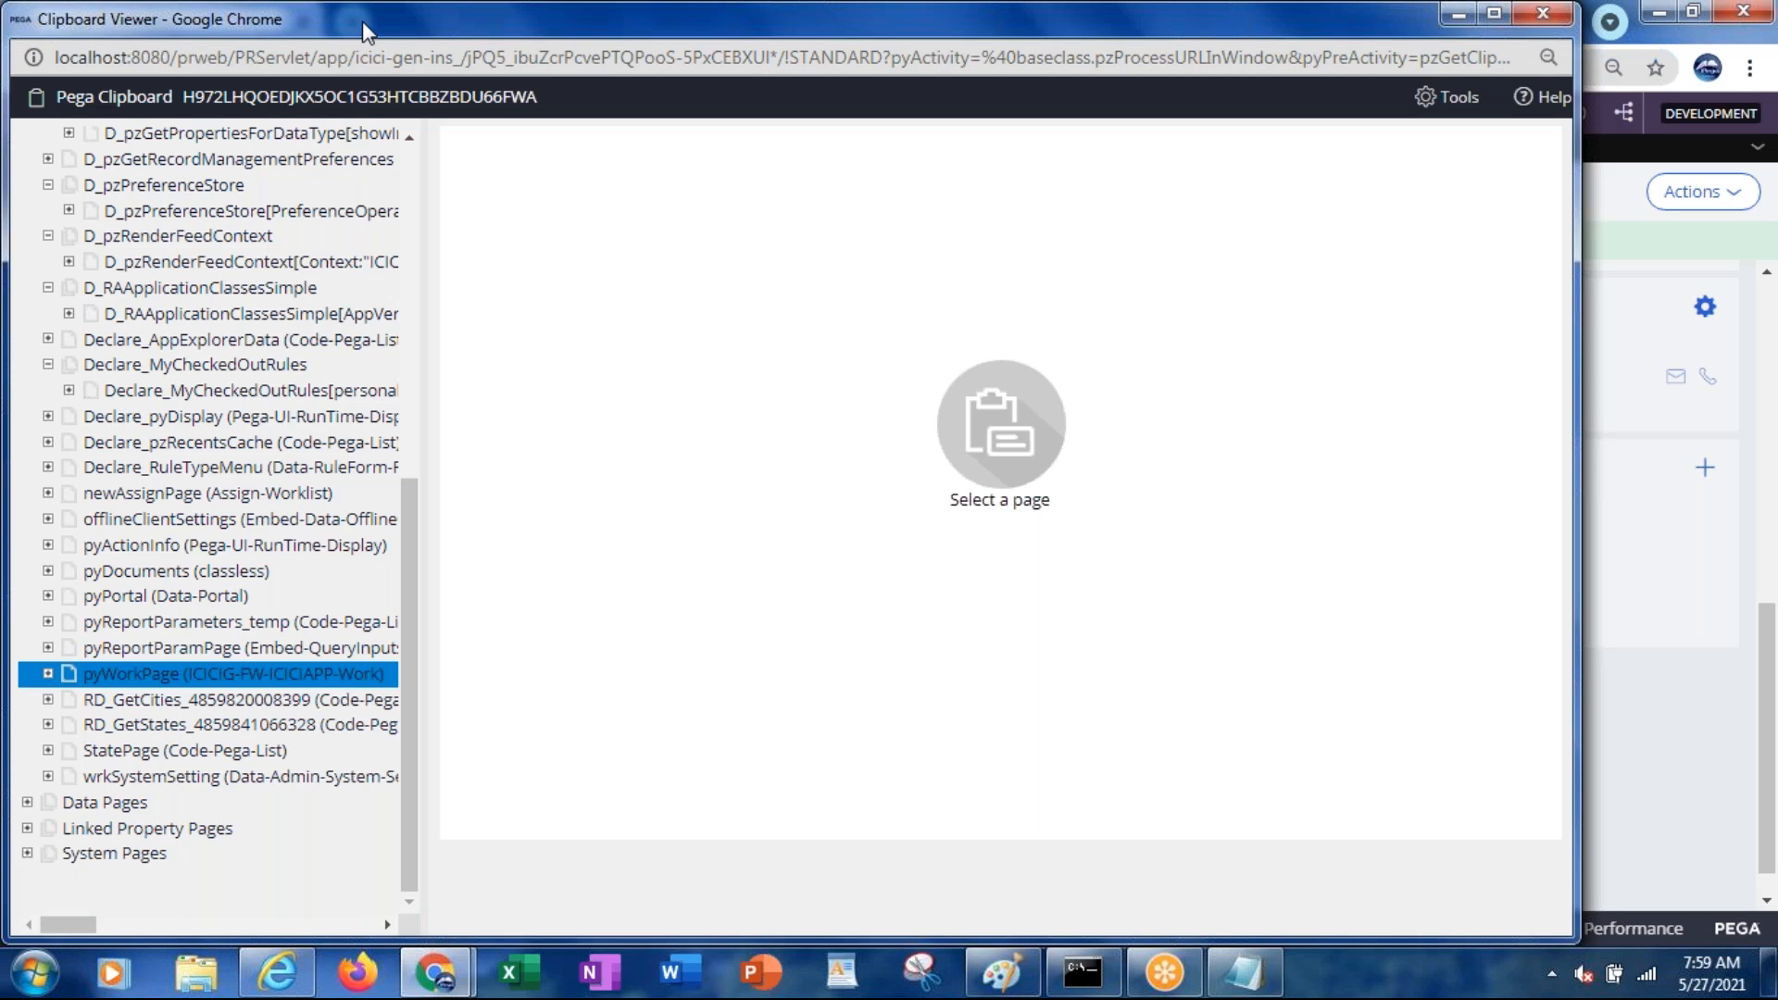
{"action": "left_click_drag", "start_coordinate": [364, 31], "coordinate": [1252, 8]}
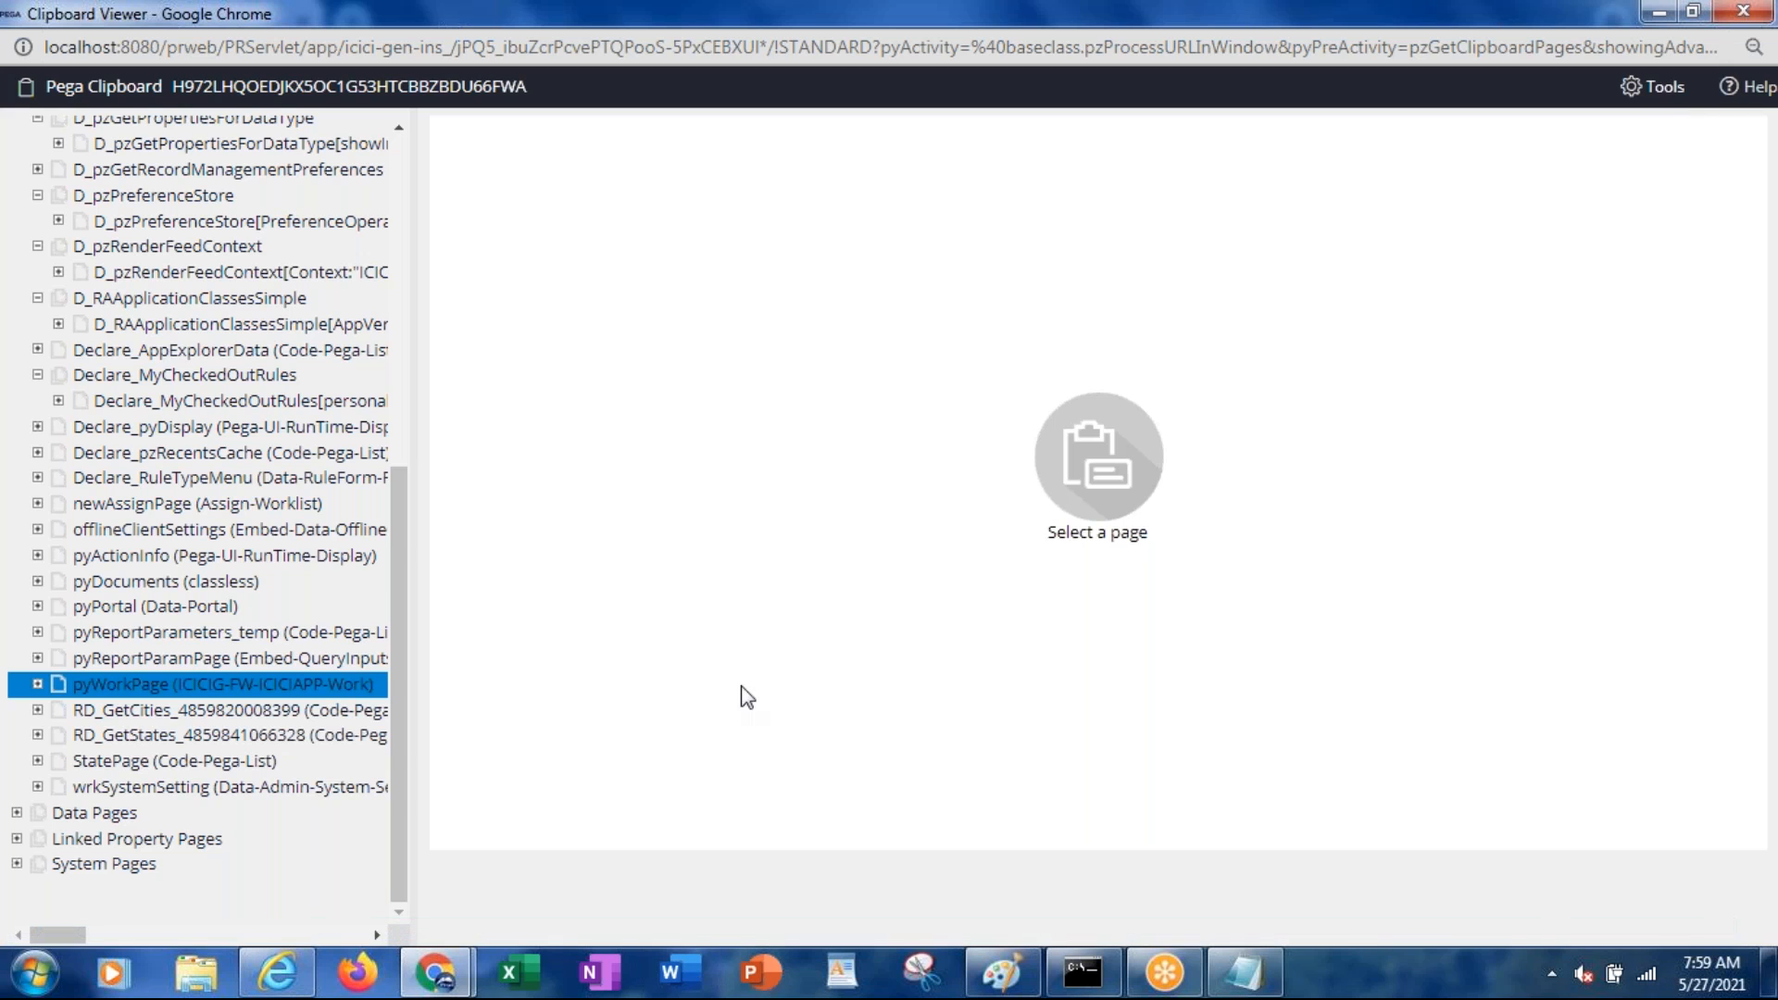
Reload and expand pyWorkPage on thread CD-12004, refreshing the viewer with F5
{"action": "left_click", "coordinate": [231, 686]}
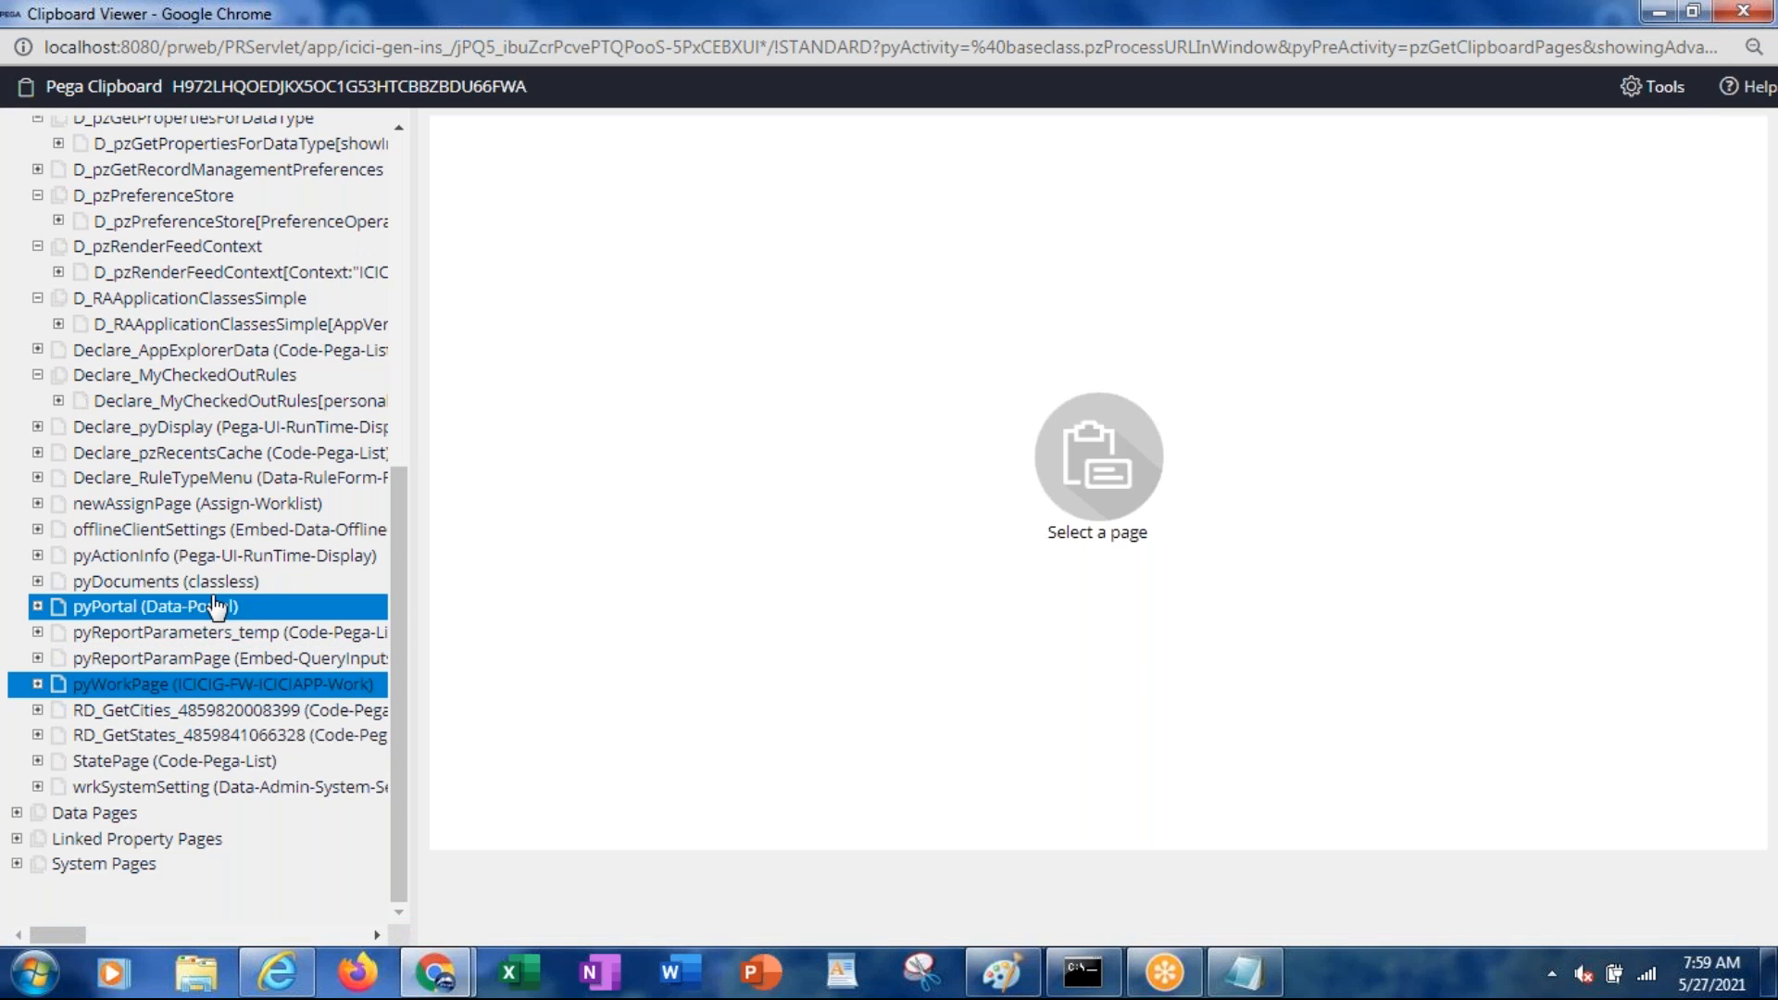
{"action": "left_click", "coordinate": [139, 693]}
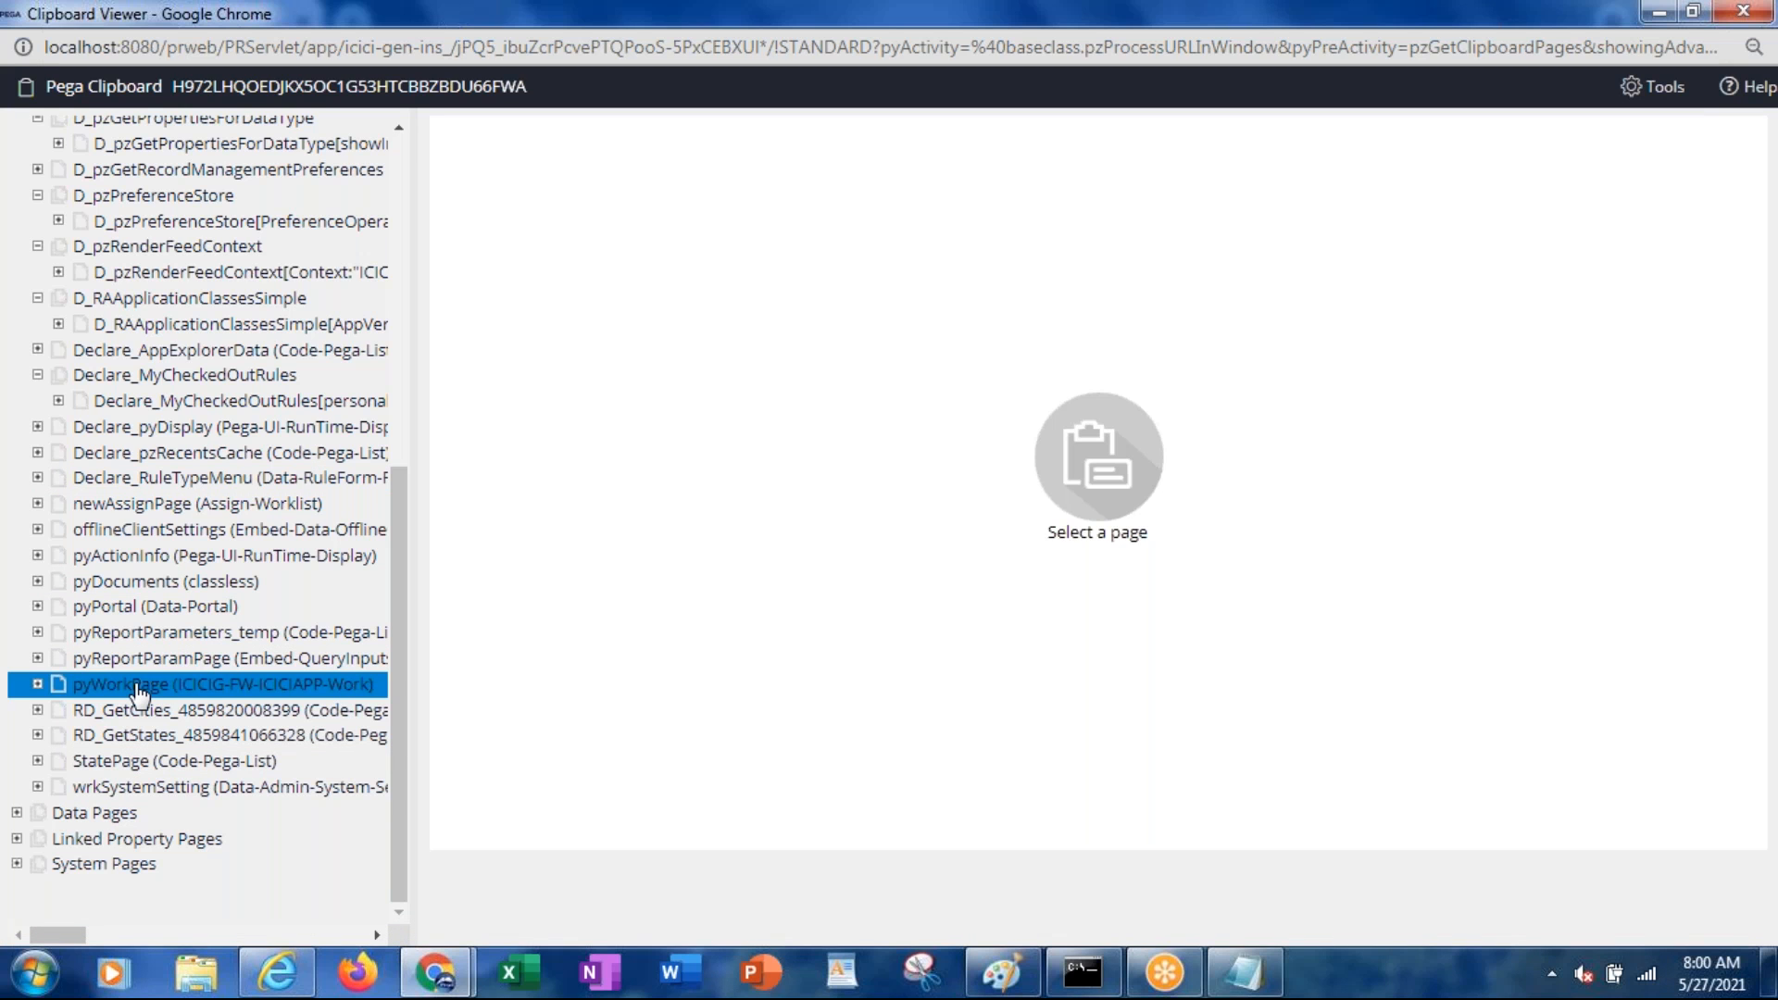
{"action": "left_click", "coordinate": [39, 691]}
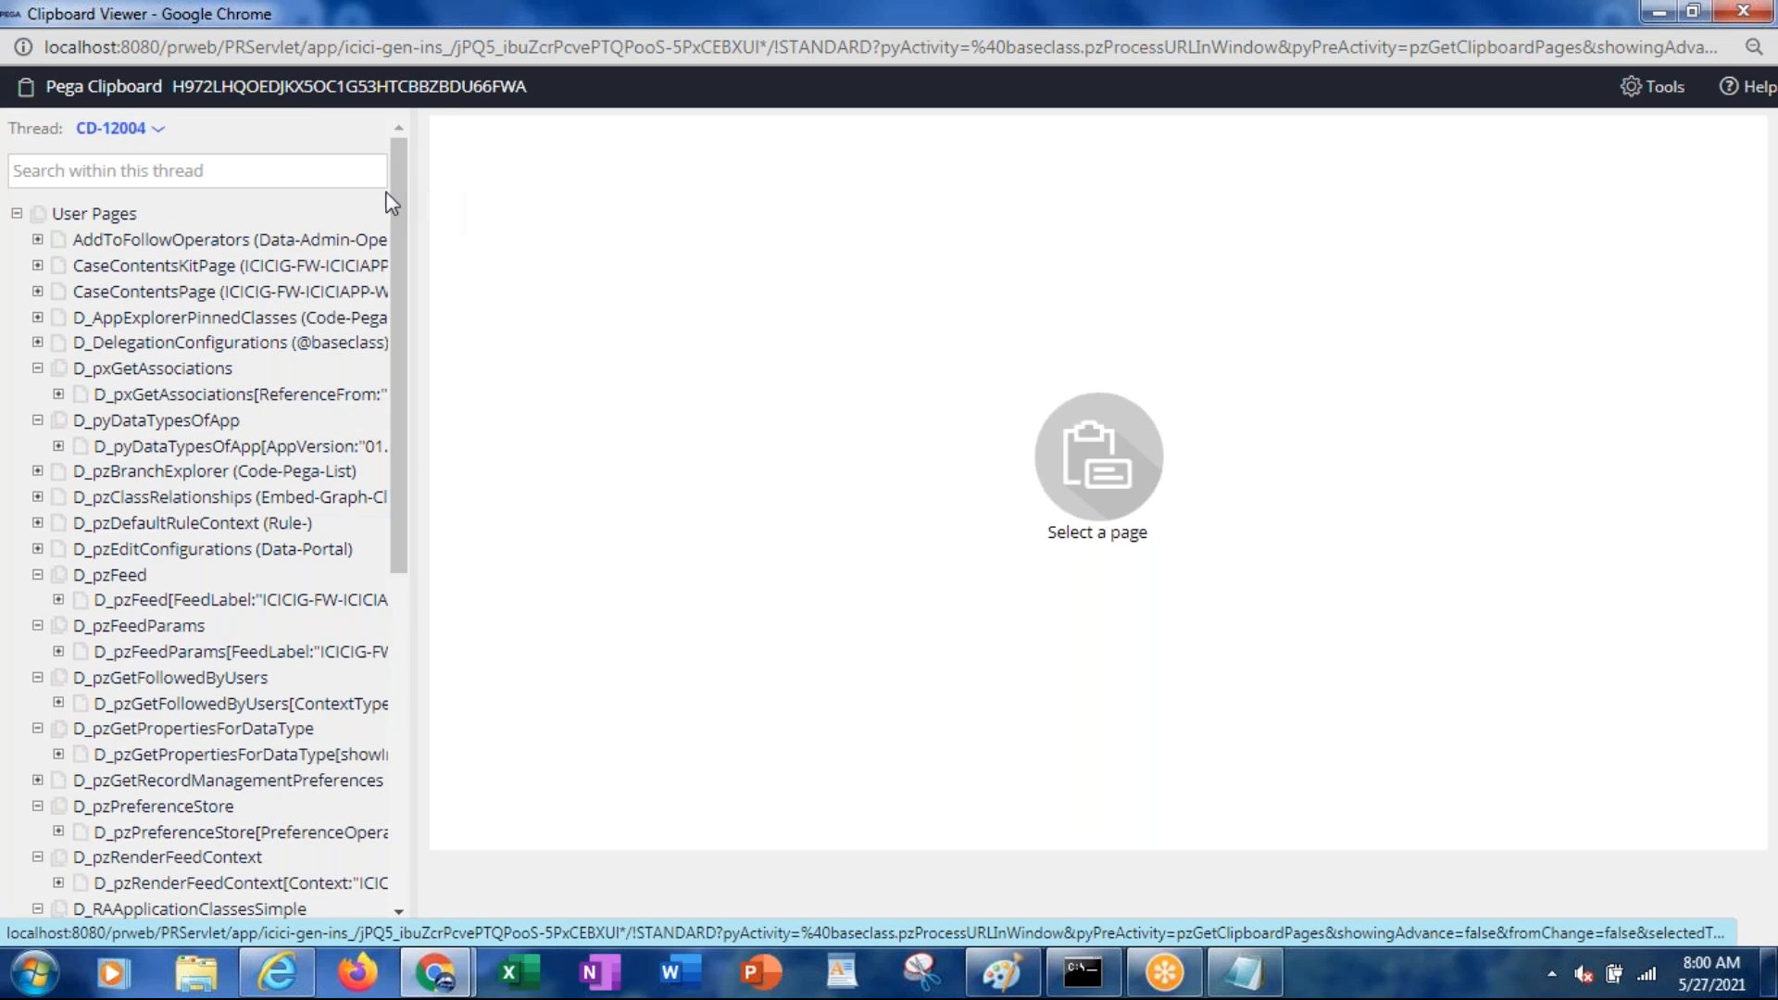
{"action": "left_click", "coordinate": [165, 132]}
{"action": "key", "text": "F5"}
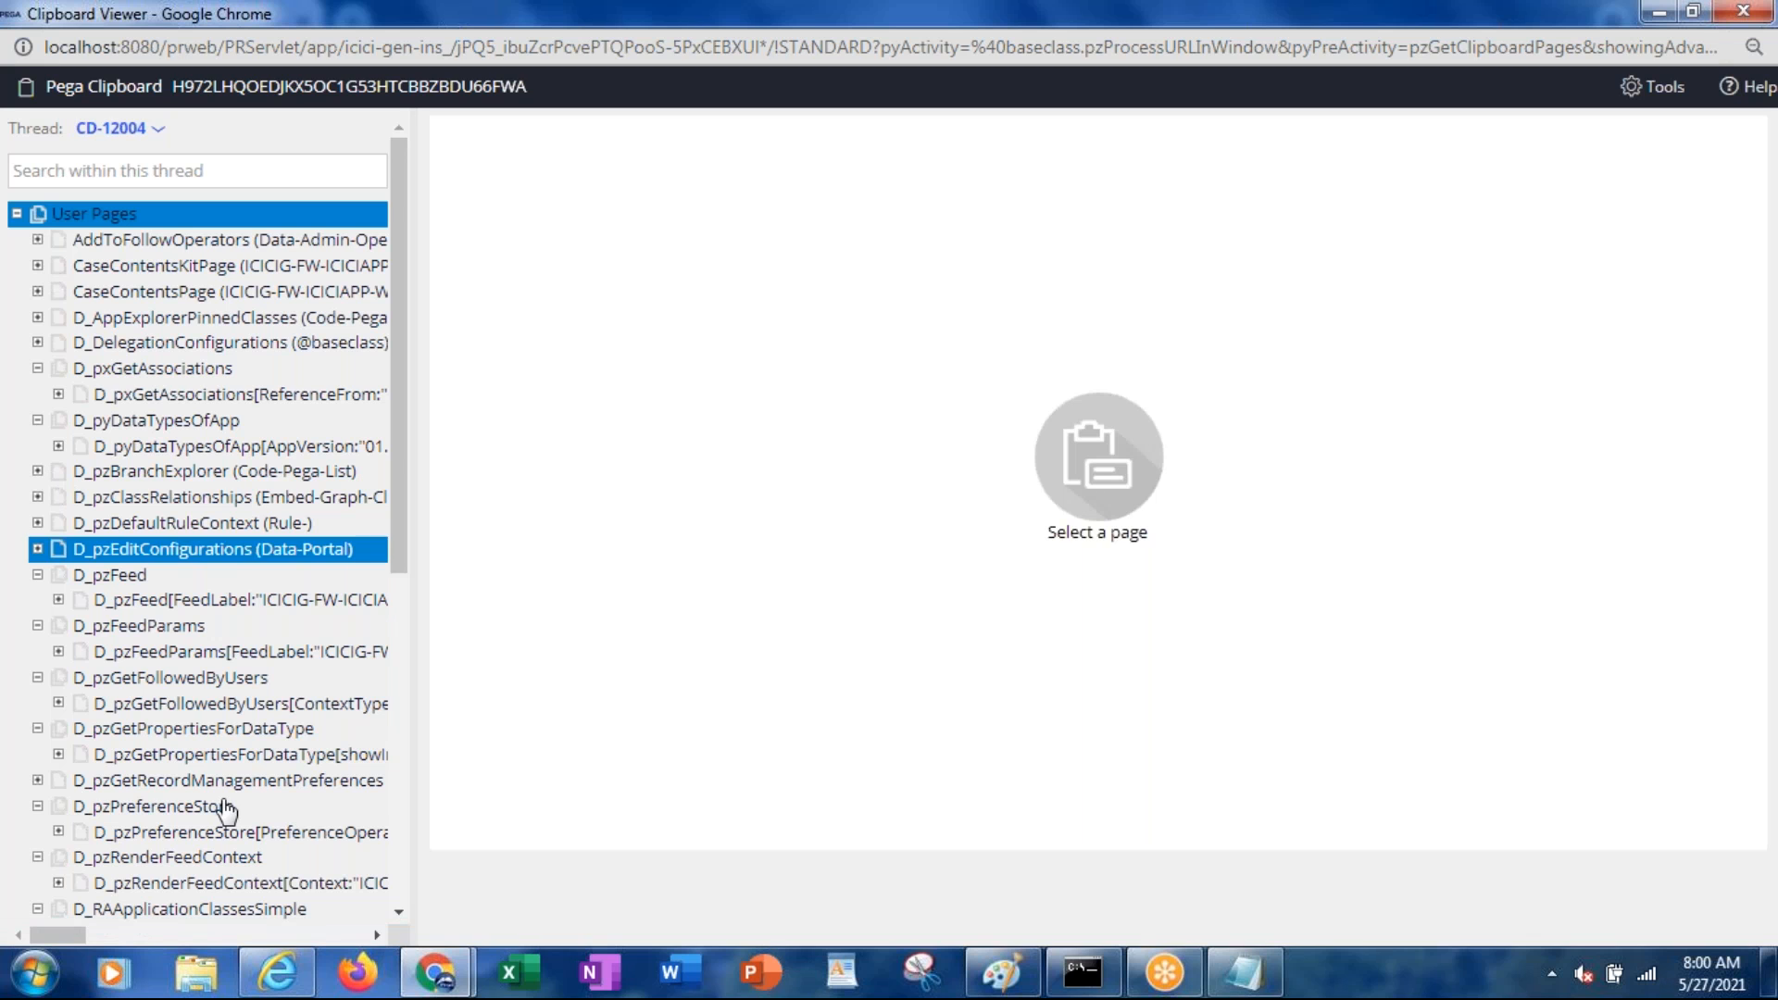
{"action": "left_click", "coordinate": [292, 986]}
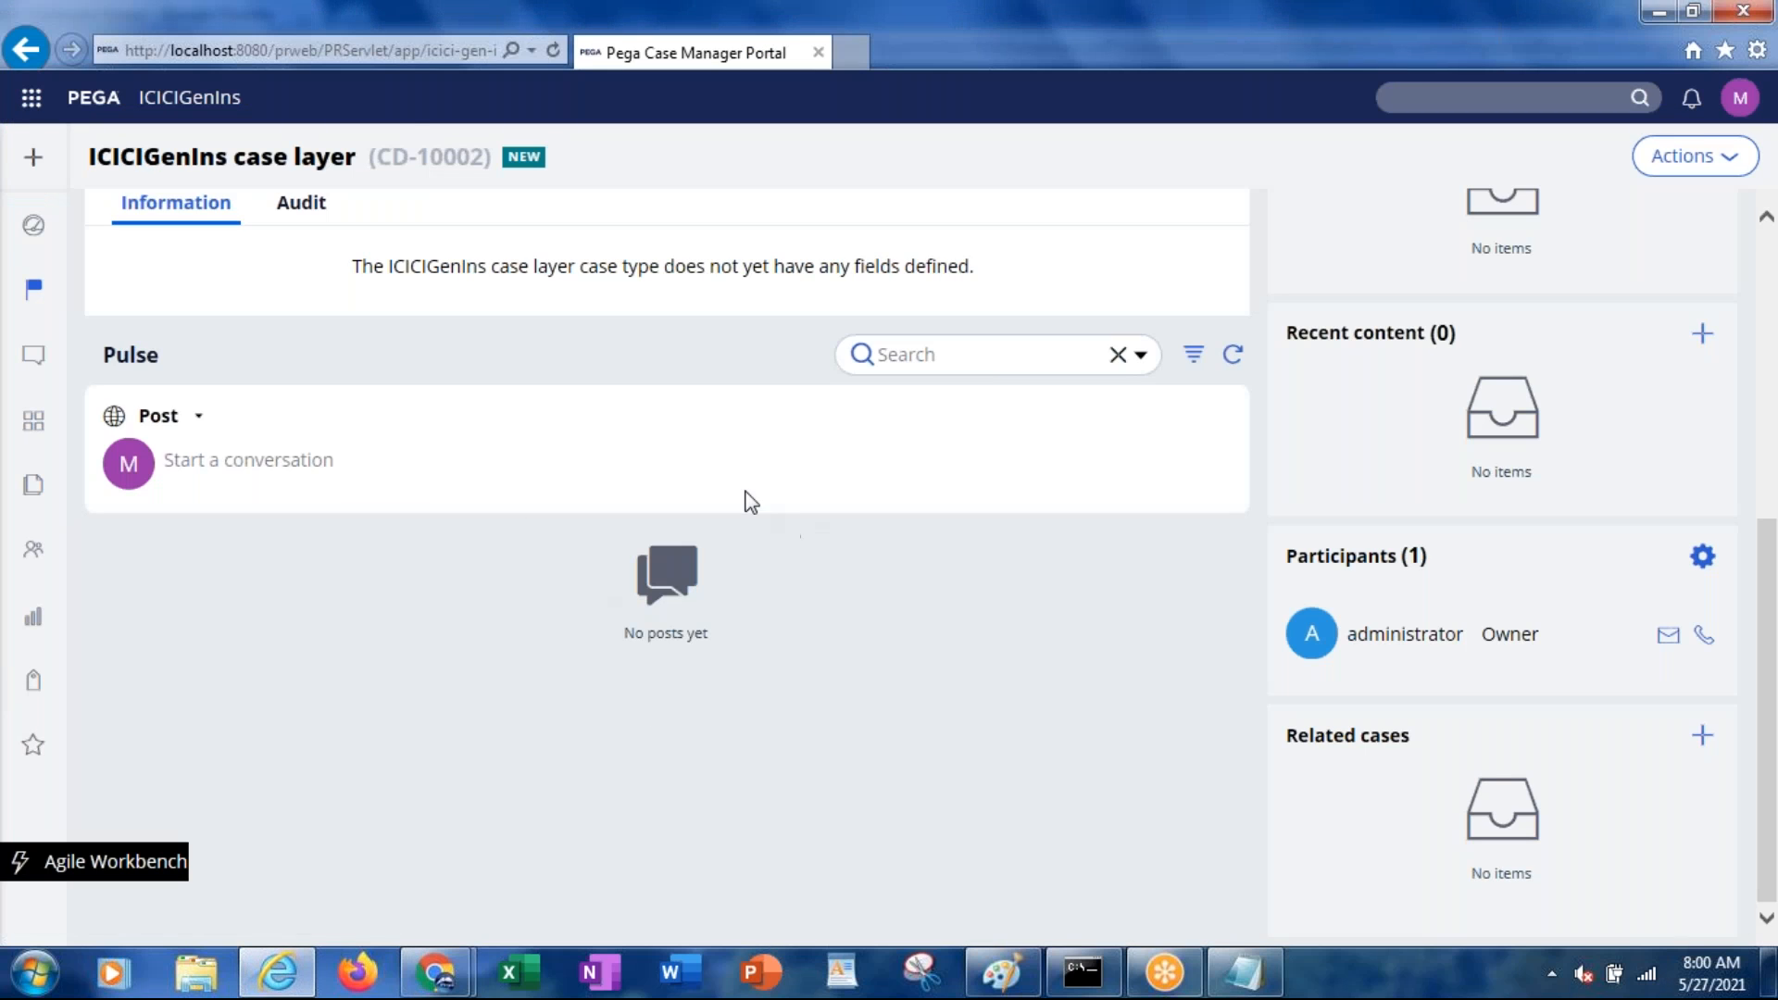
From My Work's dashboard, list the Default team for ICICIGen queue's cases, CD-11001 and CD-12001
{"action": "mouse_move", "coordinate": [56, 151]}
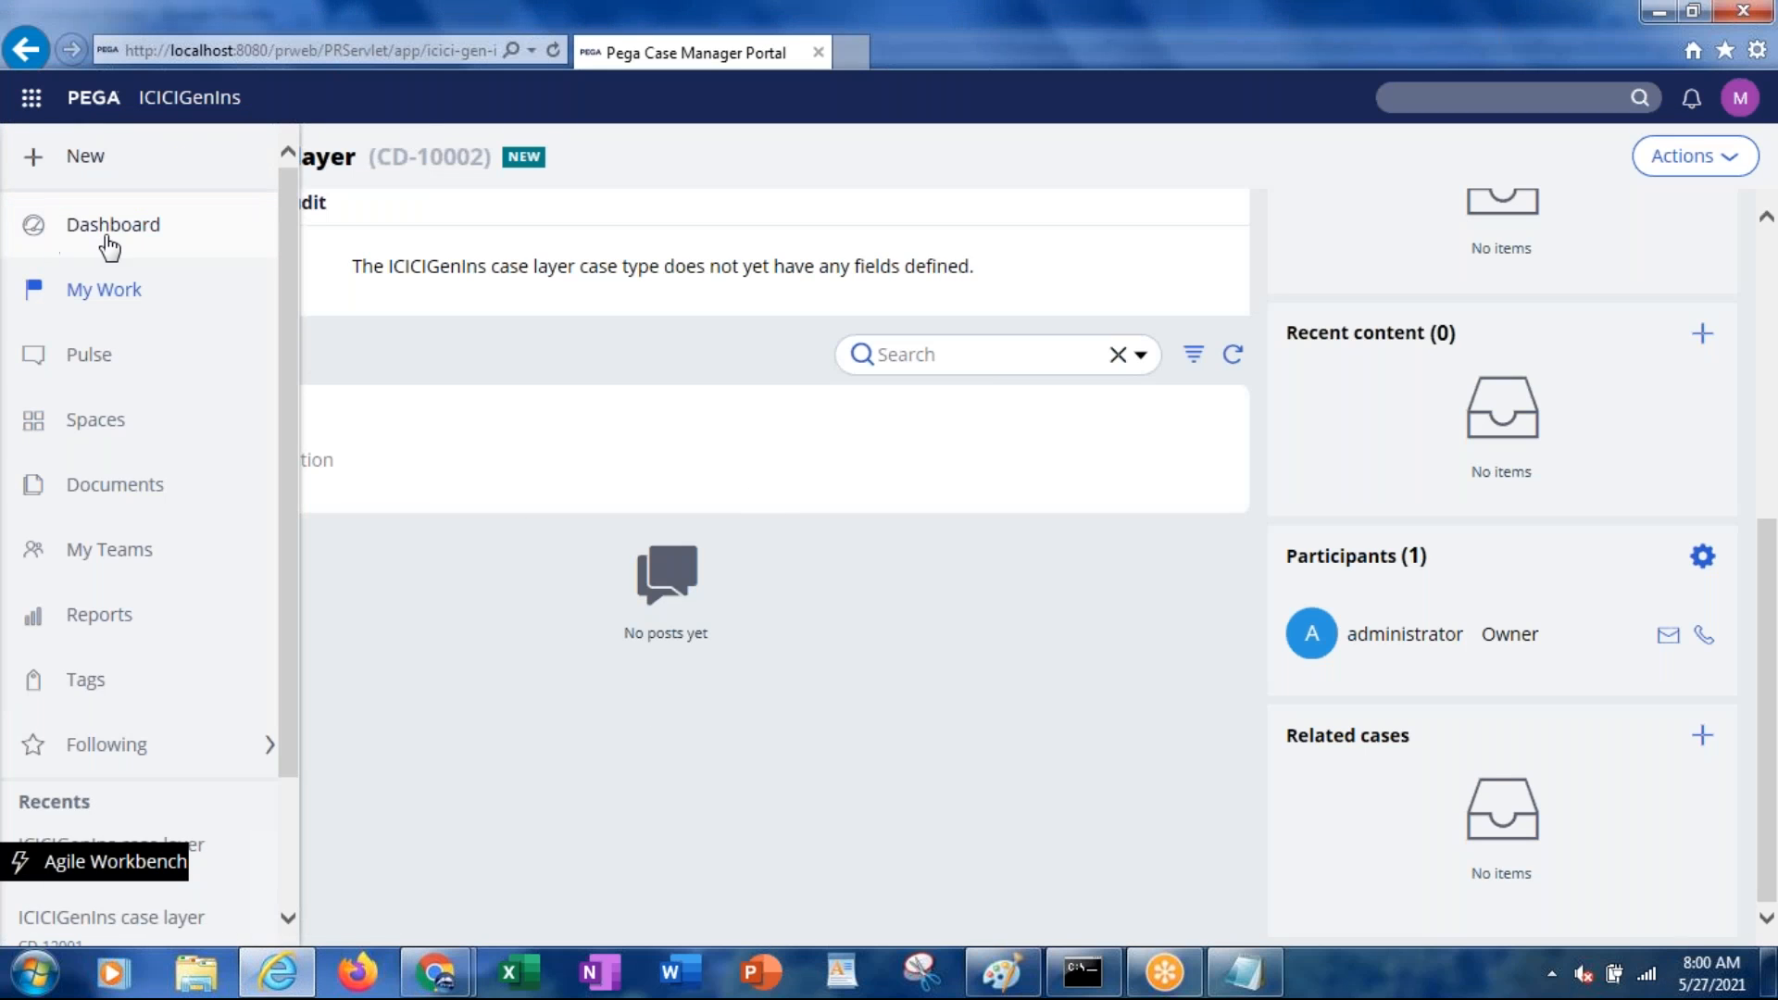
{"action": "left_click", "coordinate": [101, 291]}
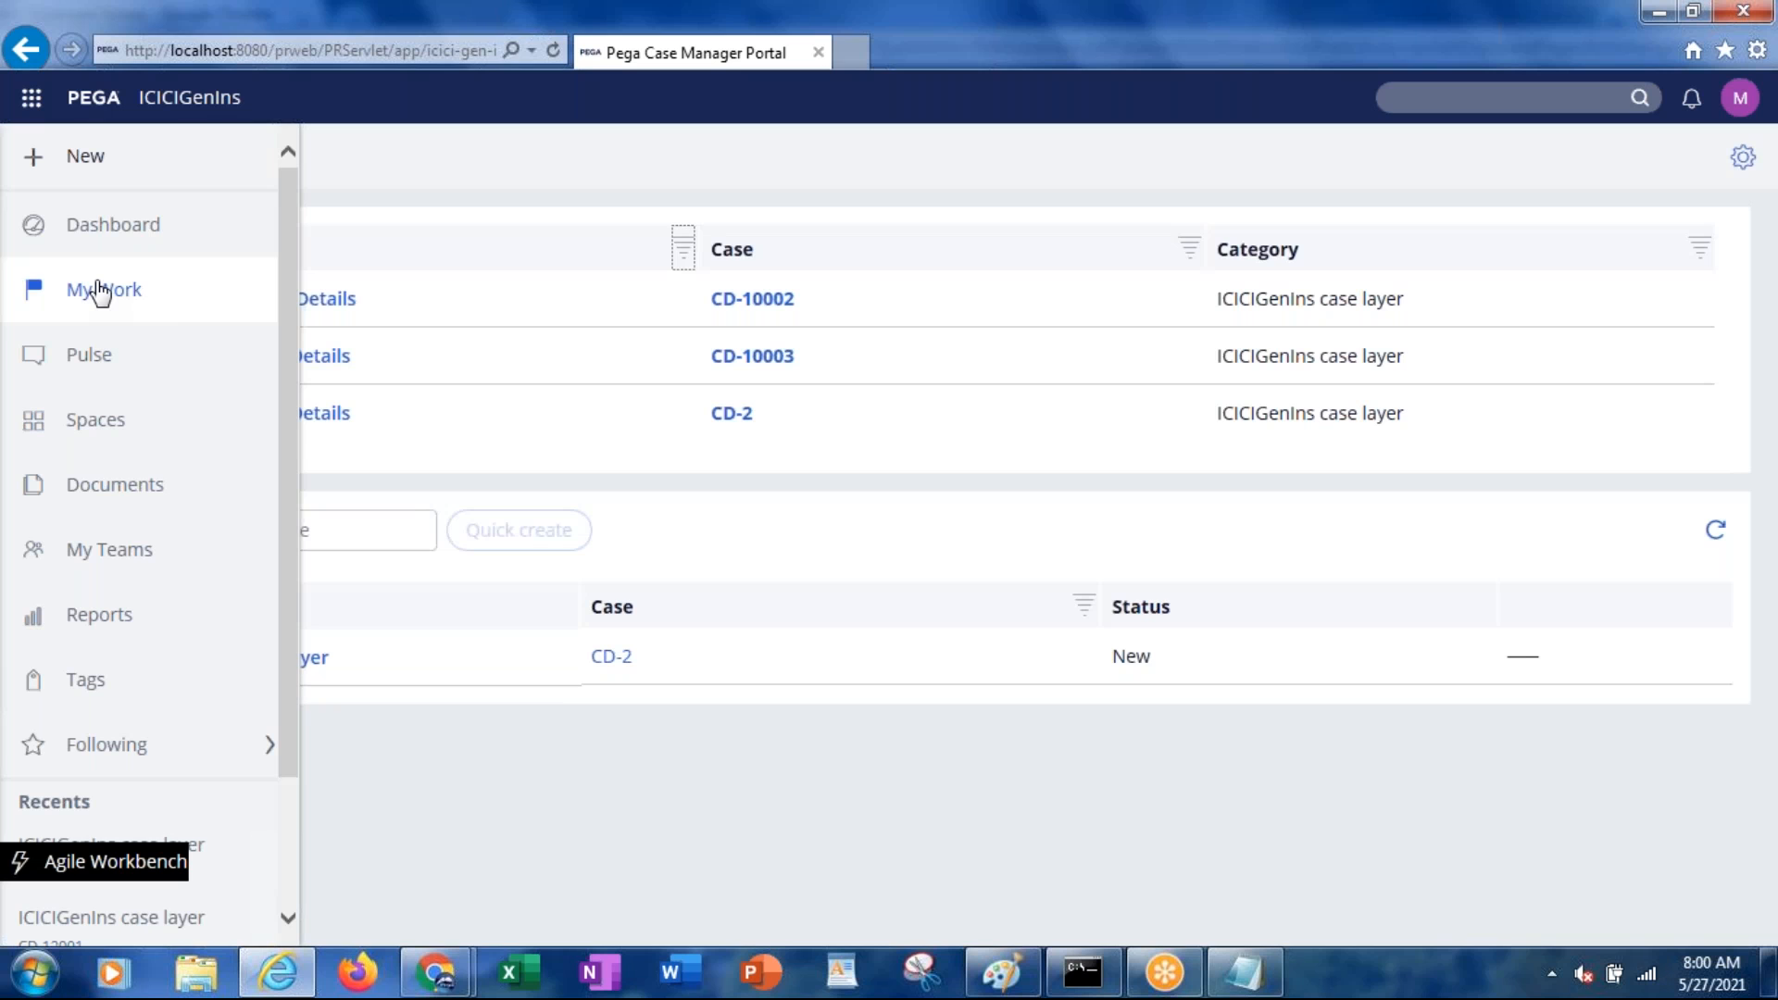
{"action": "left_click", "coordinate": [116, 232]}
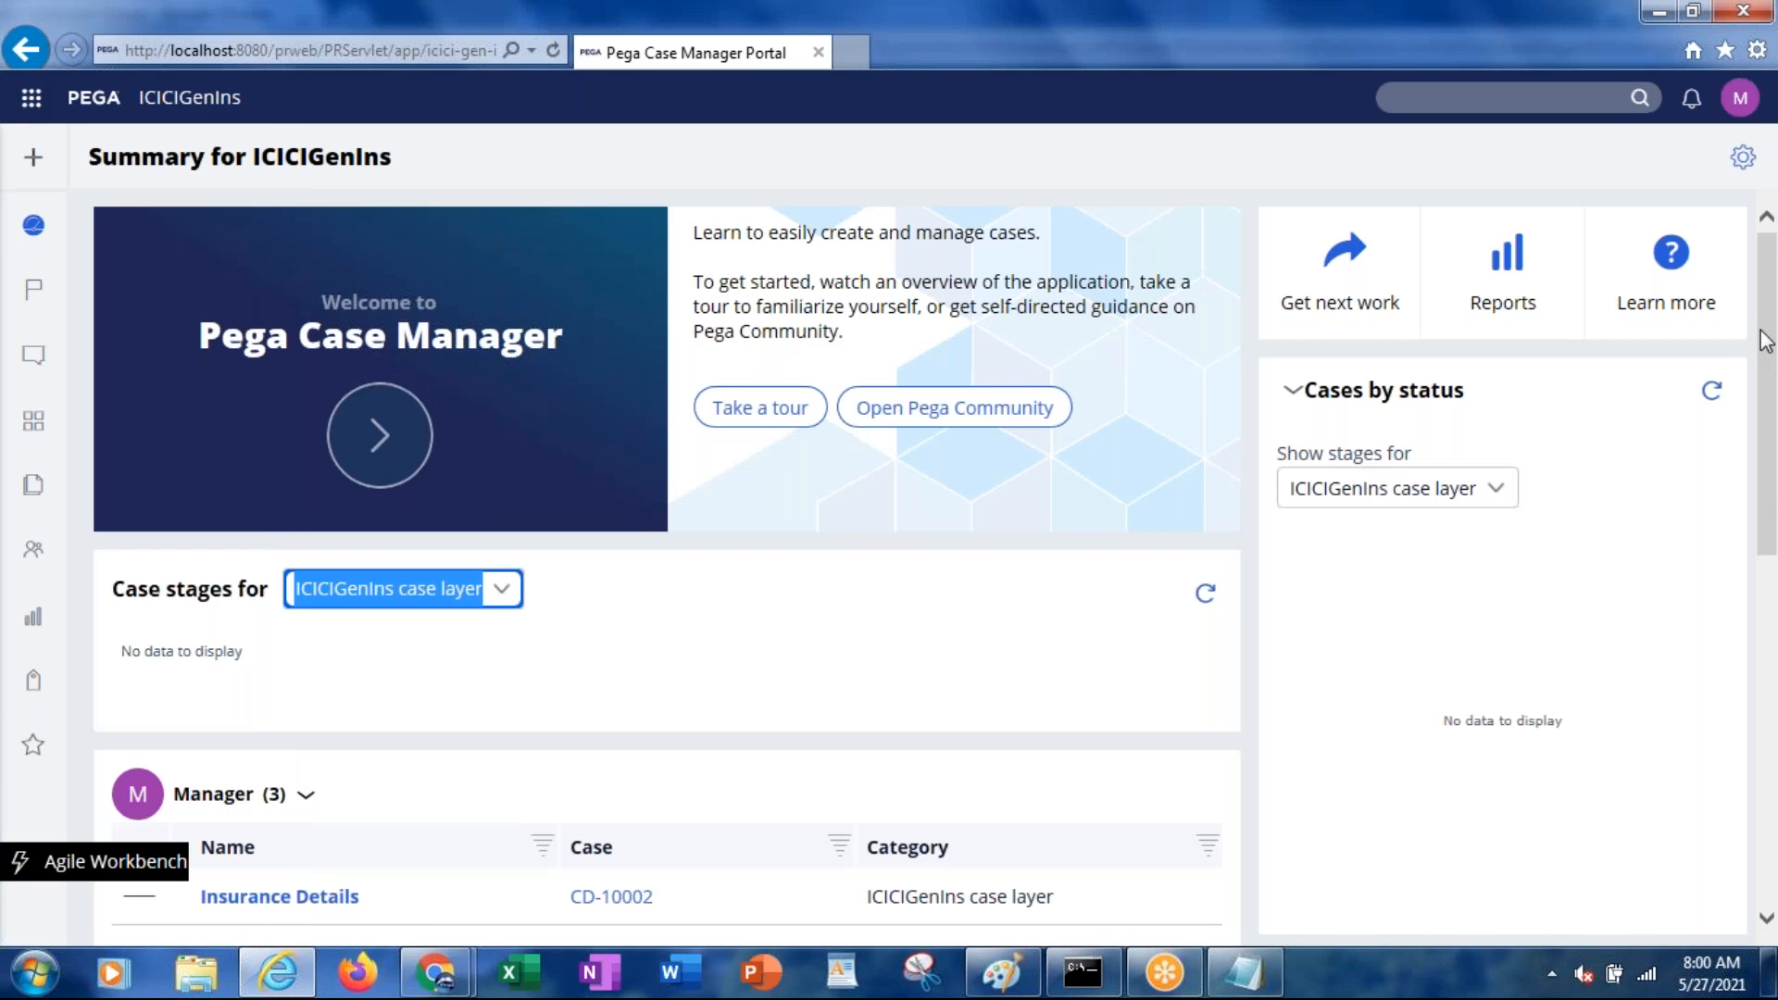
{"action": "scroll", "coordinate": [1764, 468], "scroll_direction": "down", "scroll_amount": 3}
{"action": "scroll", "coordinate": [1764, 468], "scroll_direction": "down", "scroll_amount": 5}
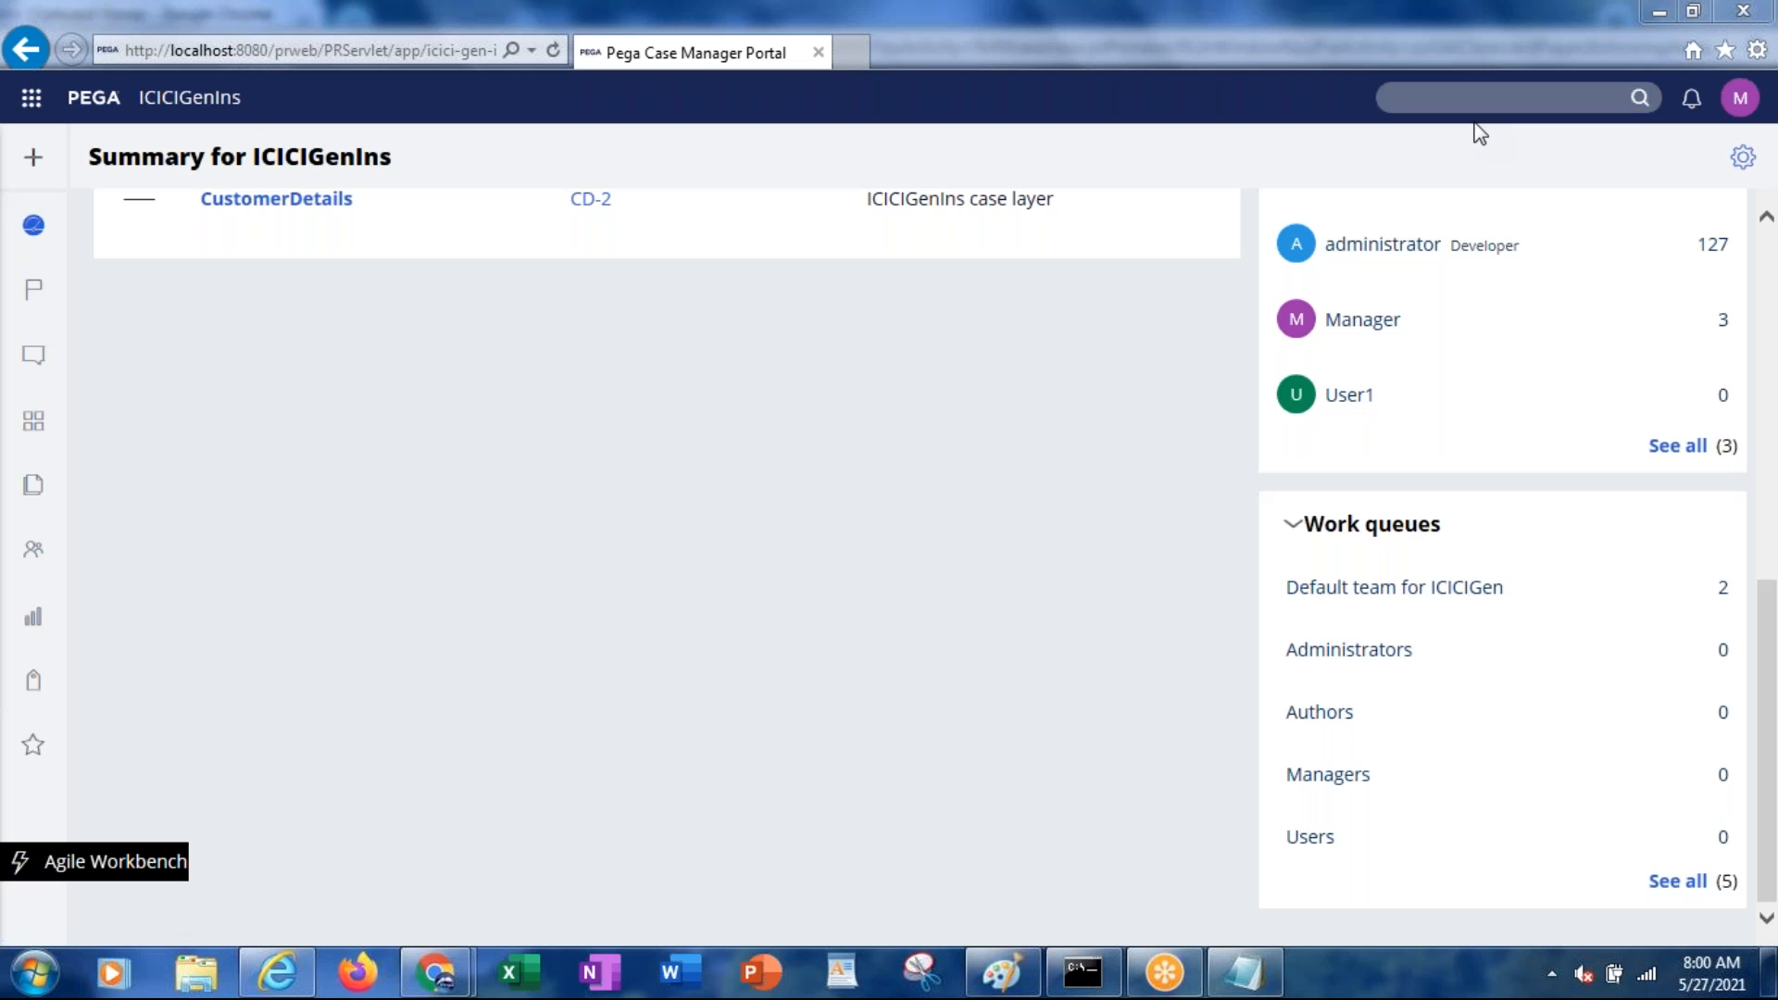
{"action": "left_click", "coordinate": [1326, 593]}
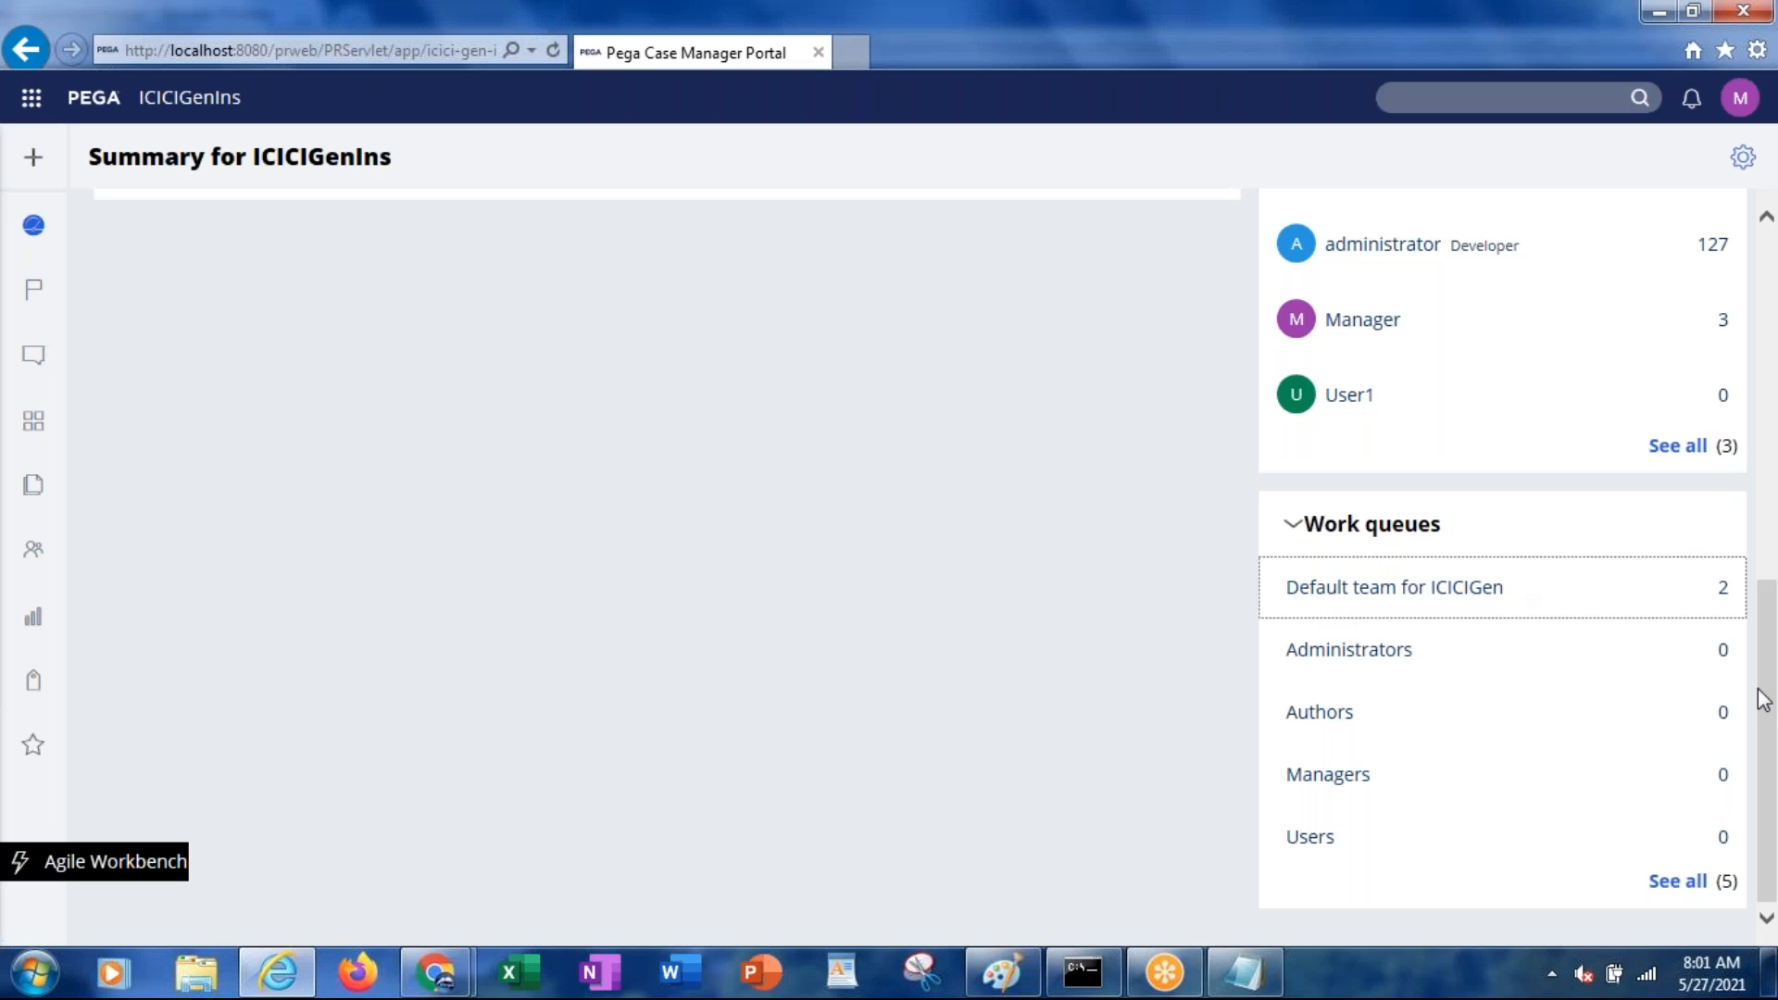
{"action": "left_click_drag", "start_coordinate": [1766, 698], "coordinate": [1736, 426]}
{"action": "scroll", "coordinate": [1728, 398], "scroll_direction": "up", "scroll_amount": 2}
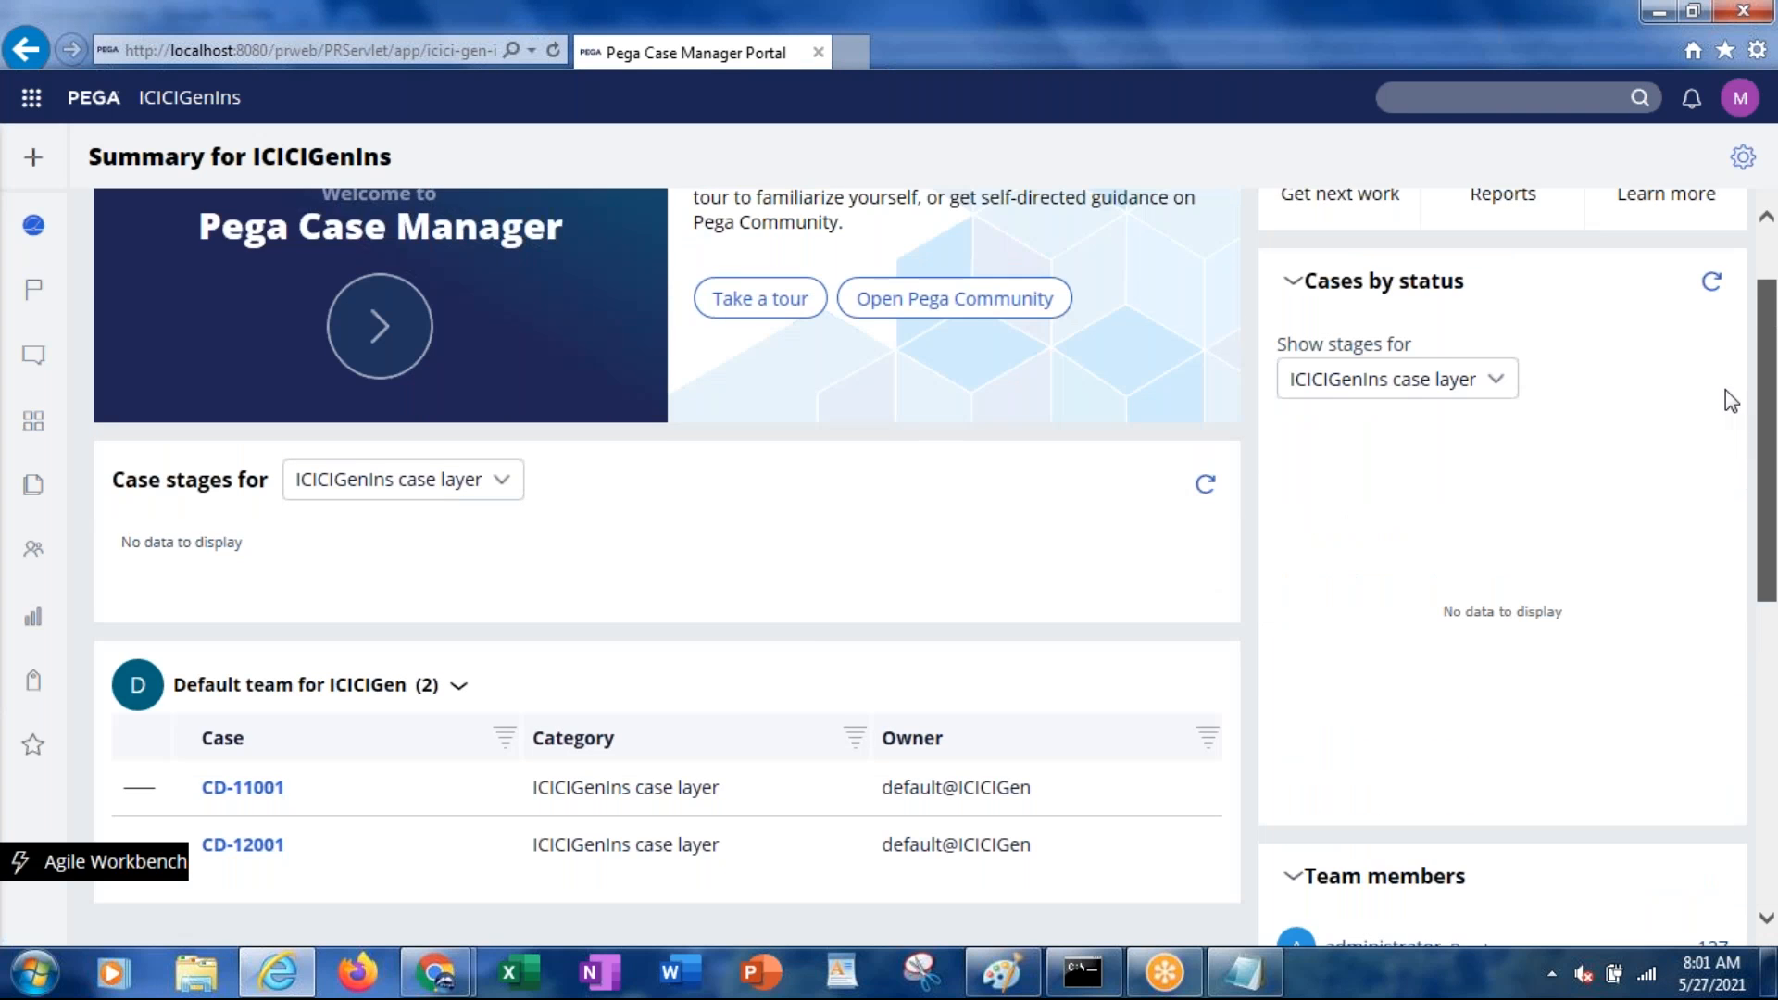
{"action": "key", "text": "alt+Tab"}
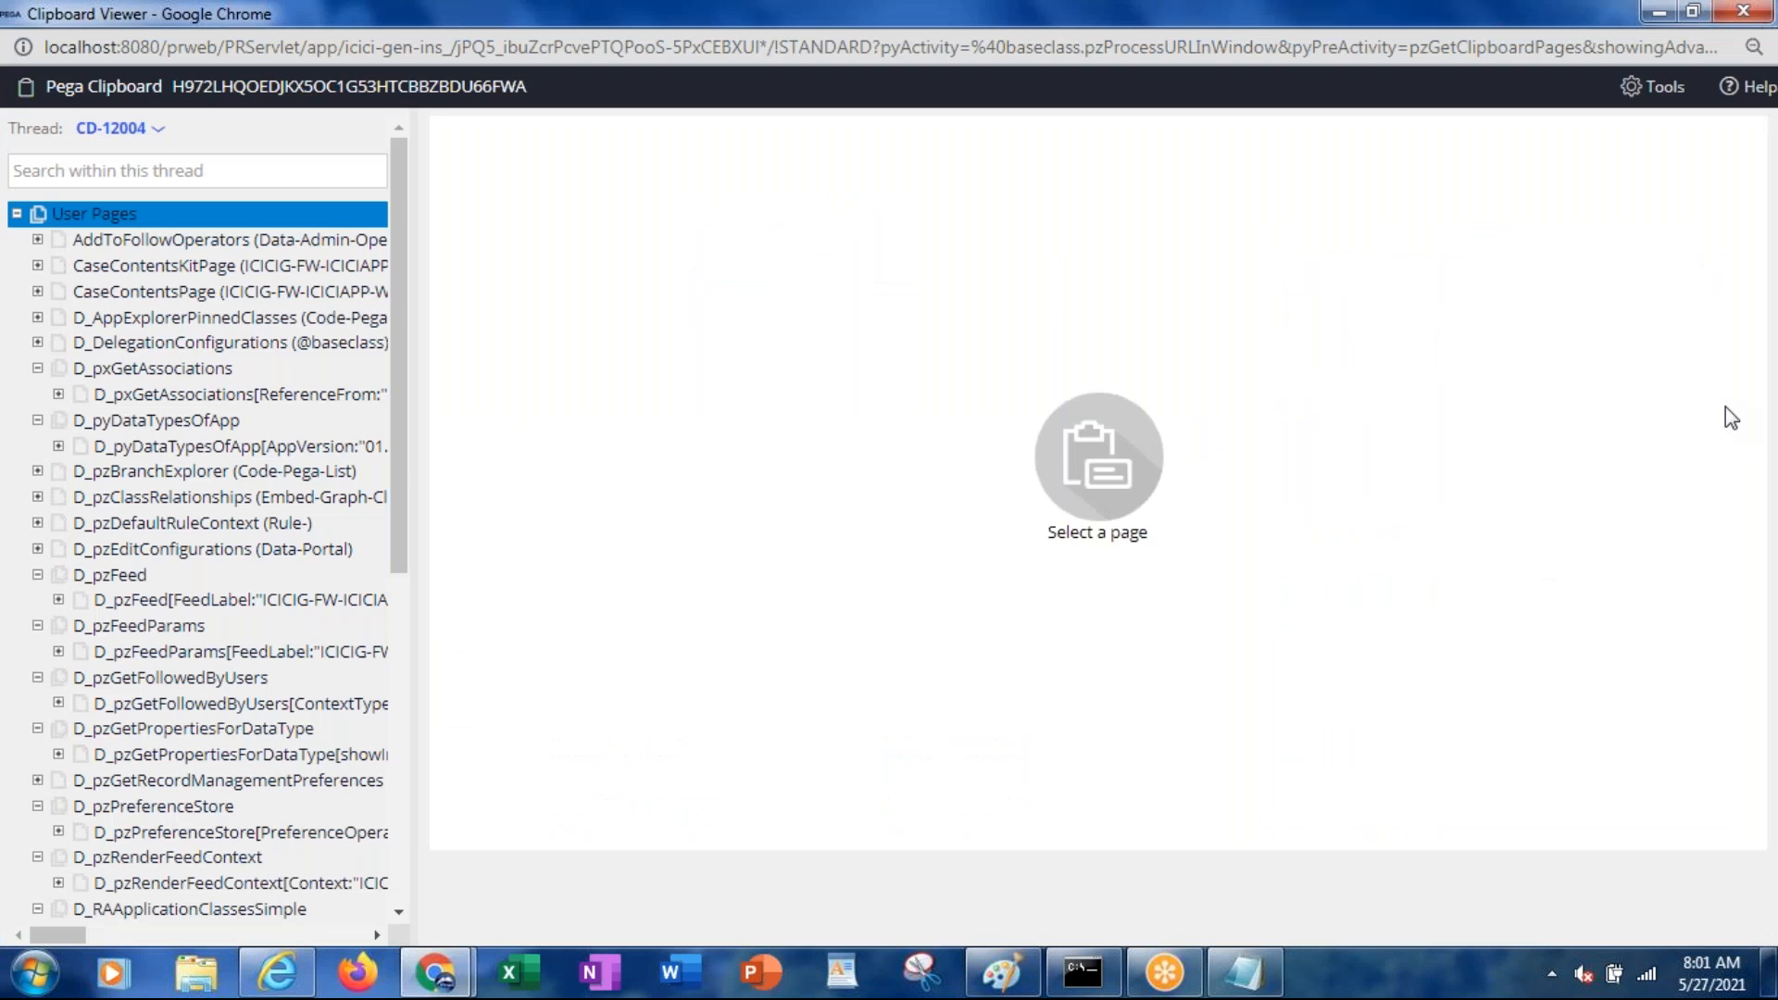
Refresh case CD-12004 and confirm its goal passed, with the deadline 1 hour 57 mins away
{"action": "key", "text": "alt+Tab"}
{"action": "key", "text": "alt+Tab"}
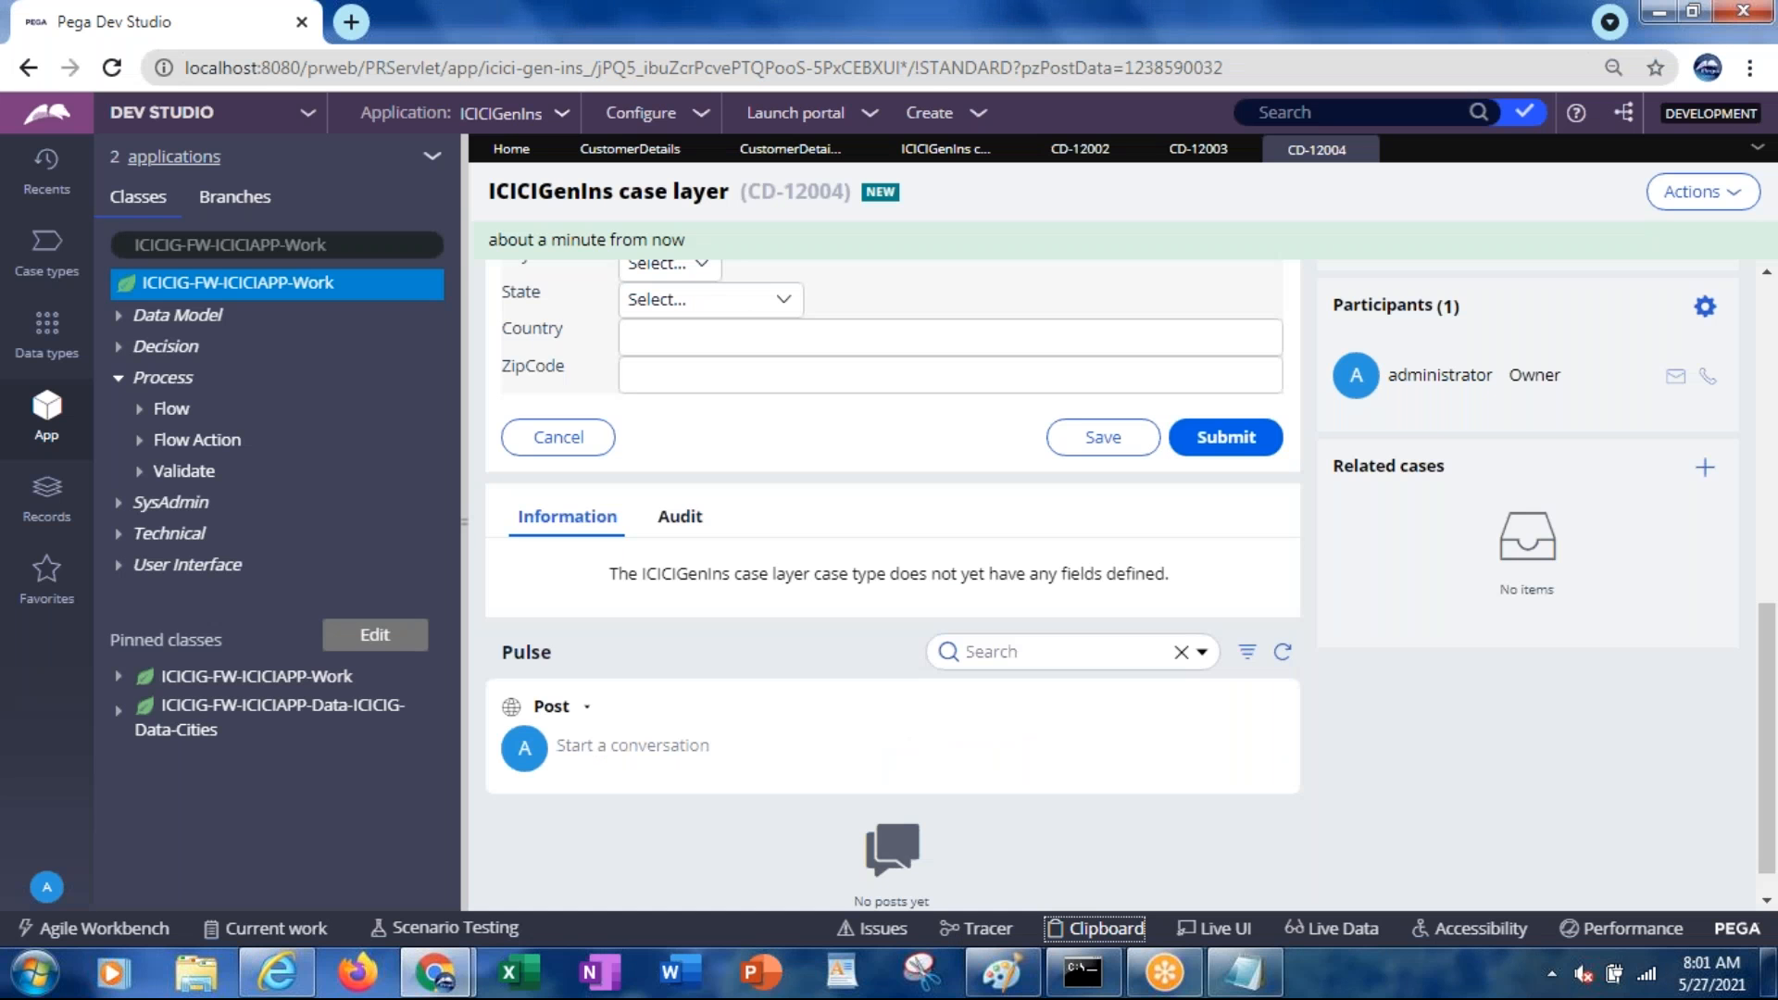
{"action": "left_click", "coordinate": [1311, 155]}
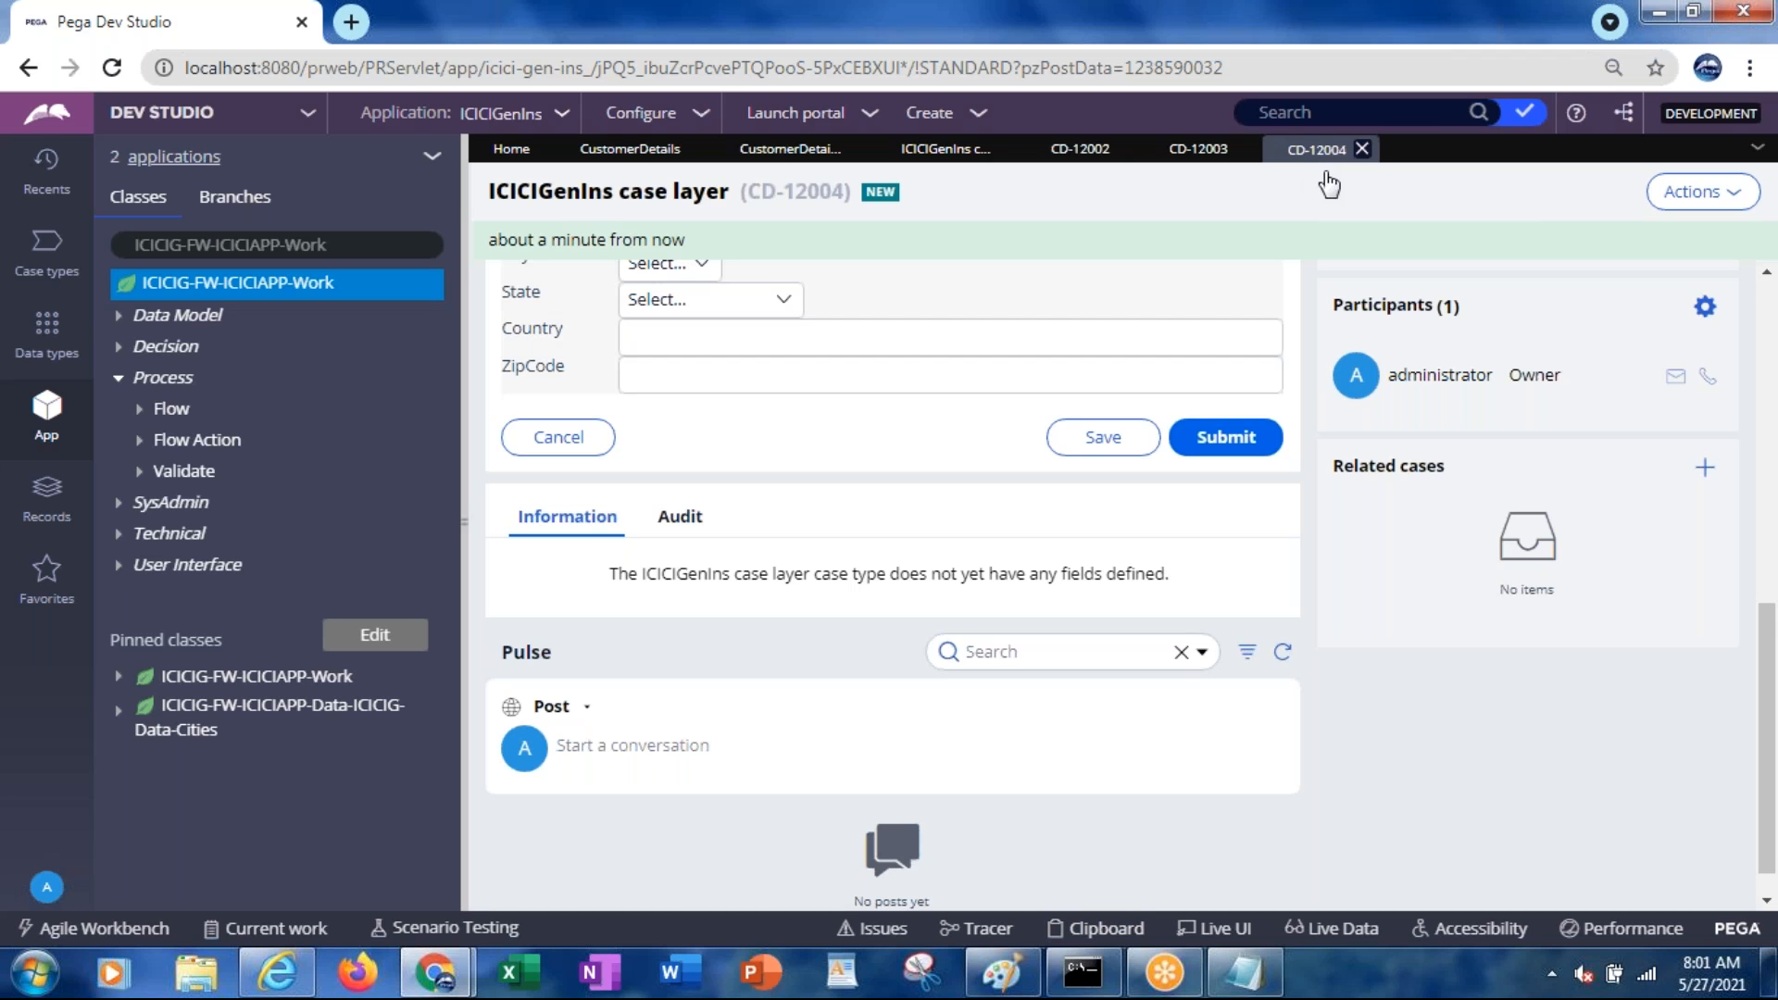
{"action": "left_click_drag", "start_coordinate": [1767, 656], "coordinate": [1760, 299]}
{"action": "left_click", "coordinate": [1692, 199]}
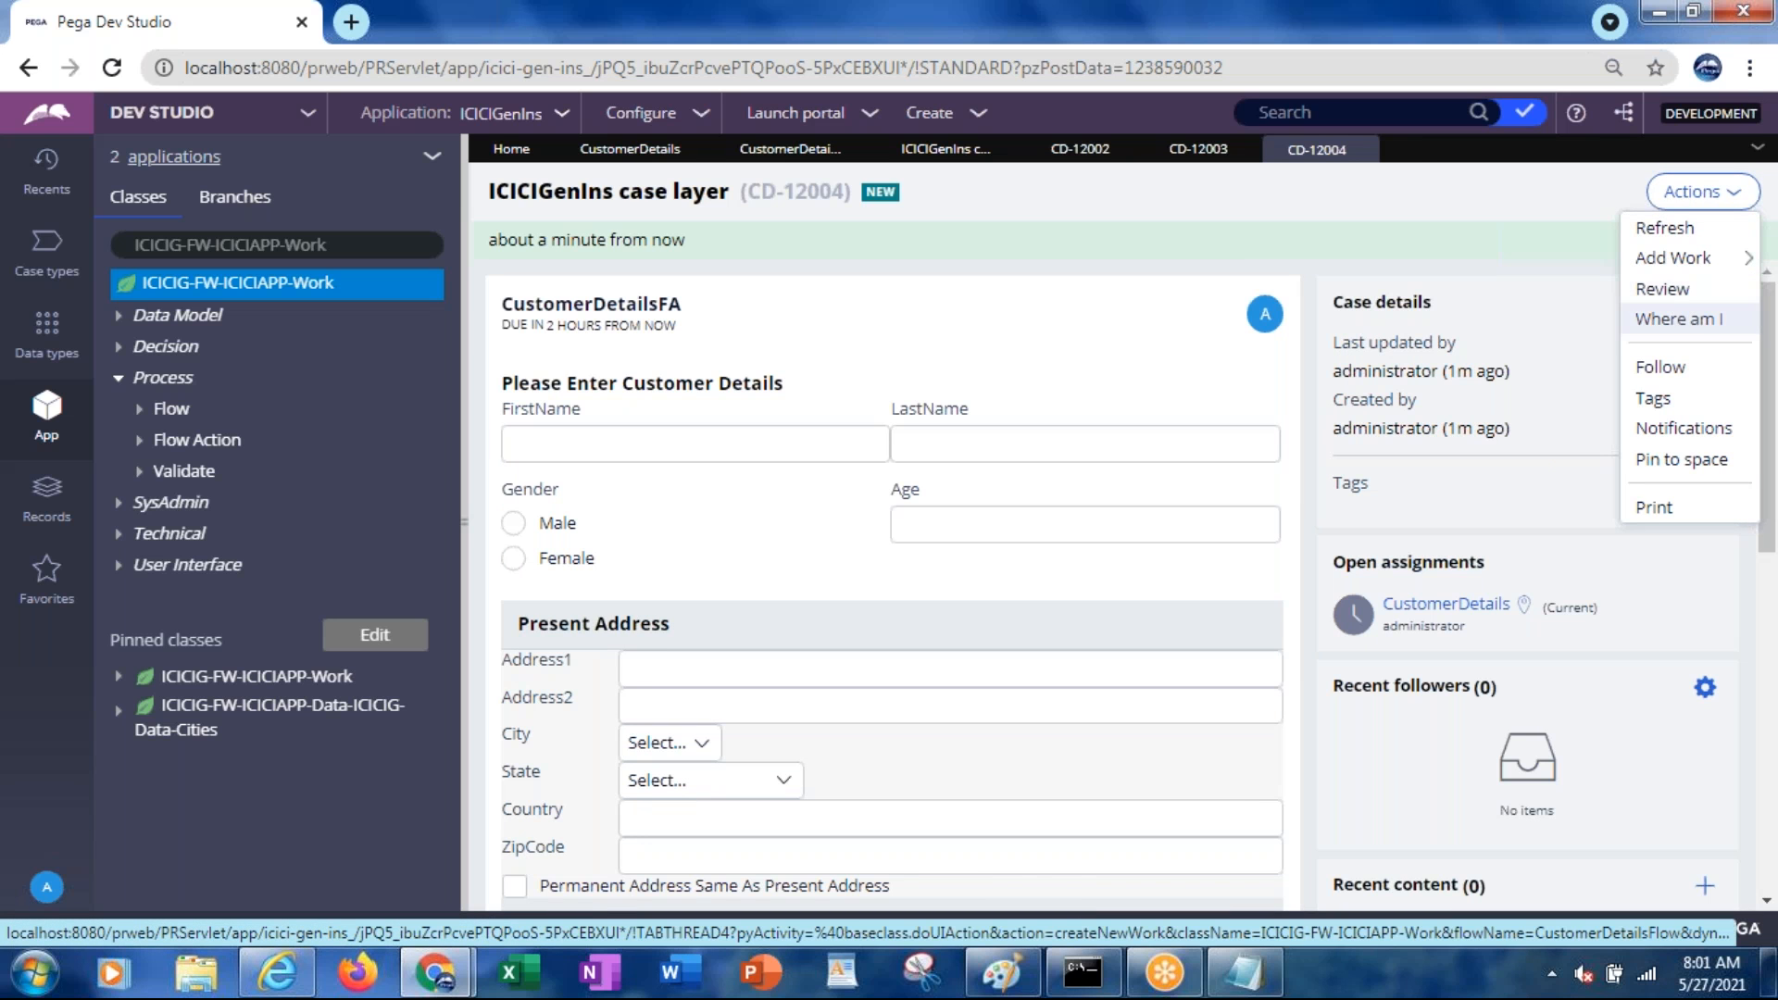
{"action": "left_click", "coordinate": [1666, 228]}
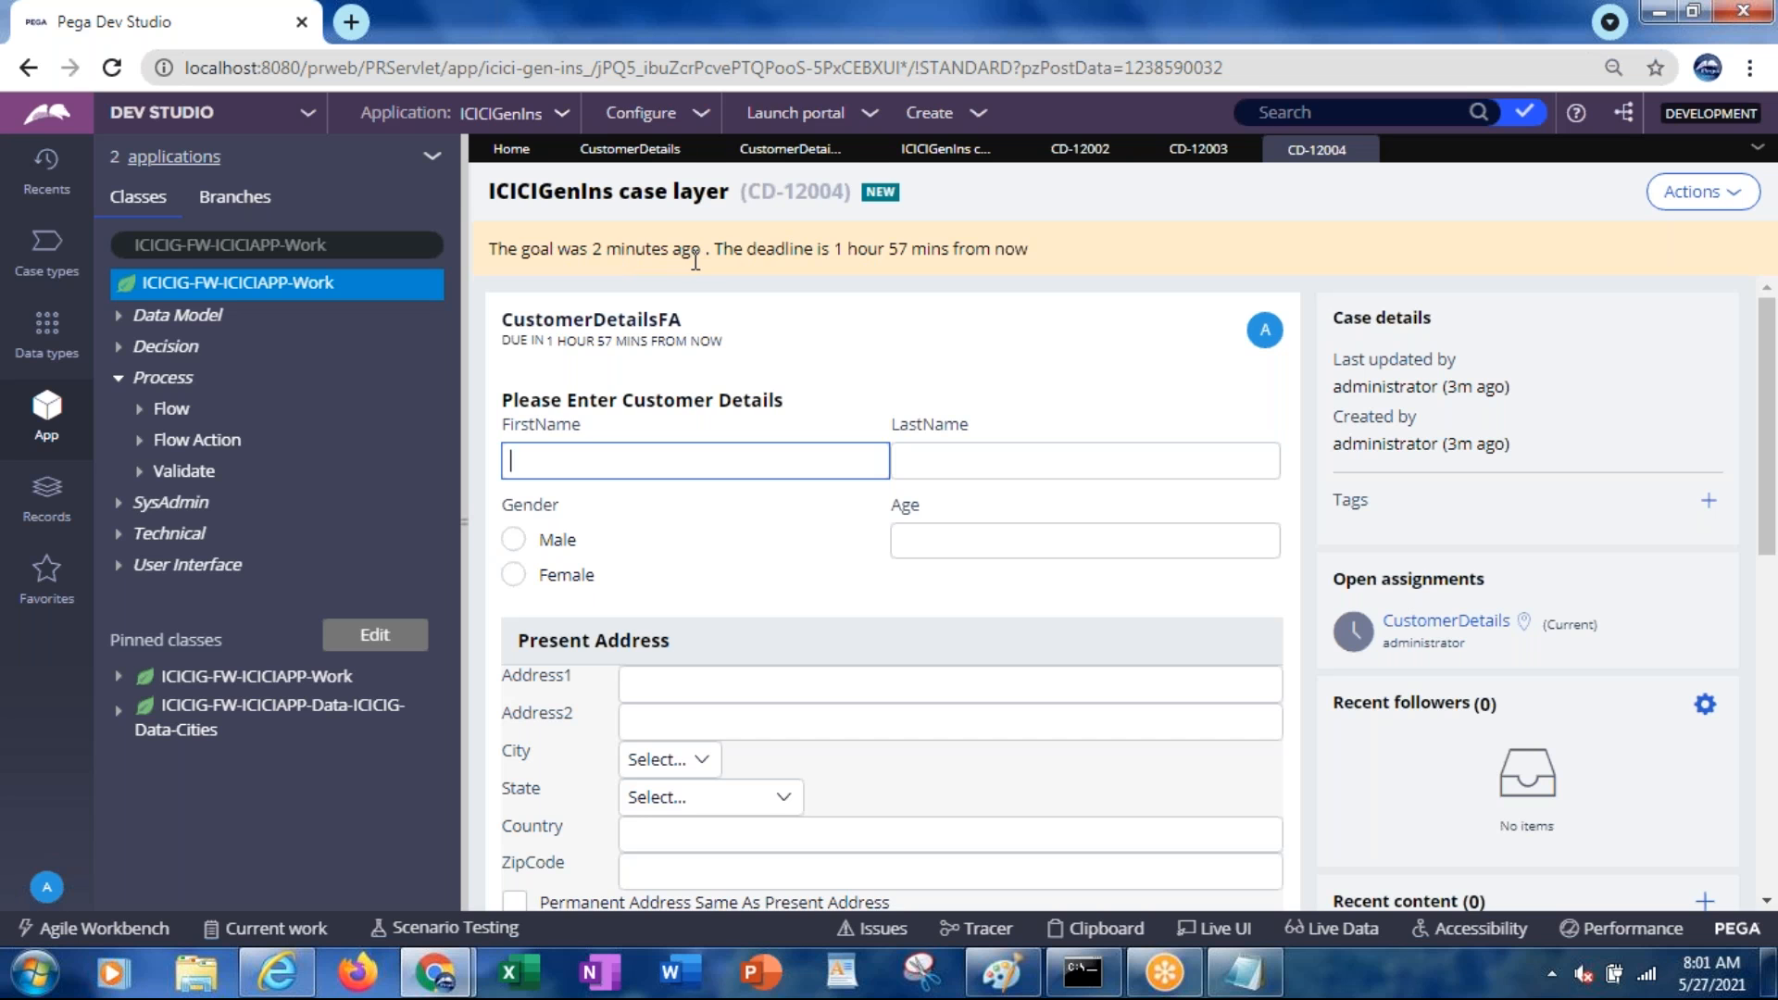
{"action": "left_click_drag", "start_coordinate": [727, 247], "coordinate": [1017, 250]}
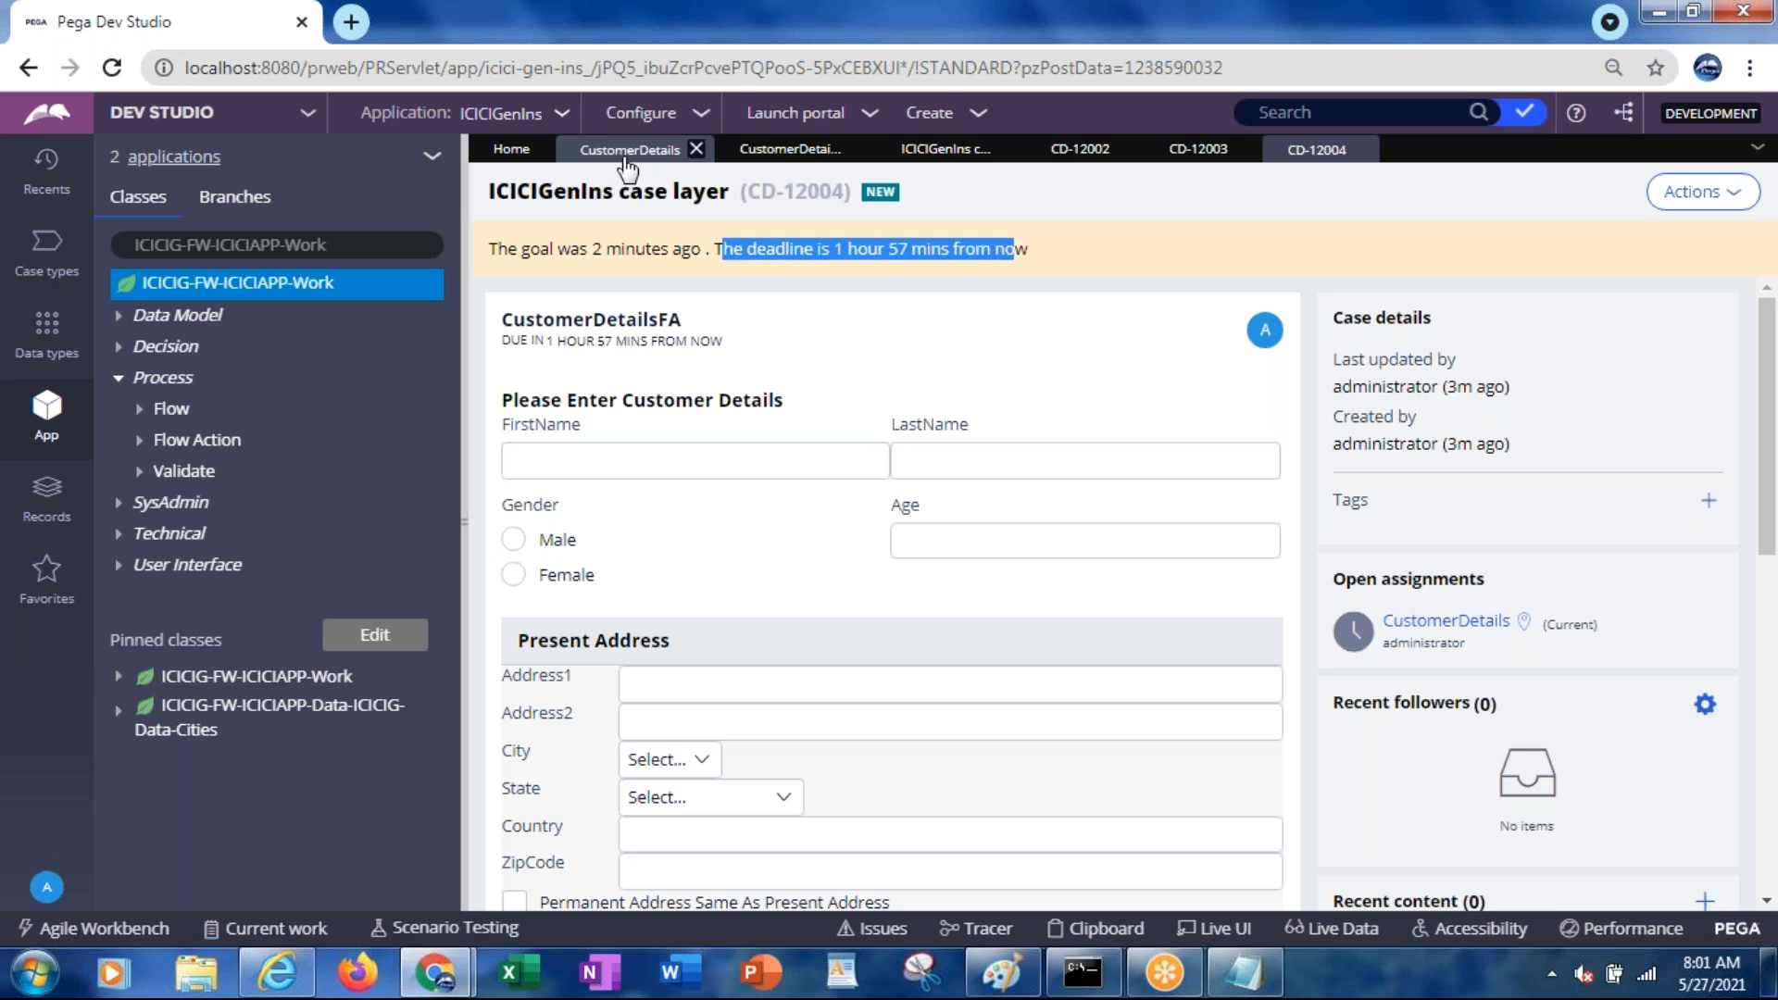
{"action": "left_click", "coordinate": [770, 155]}
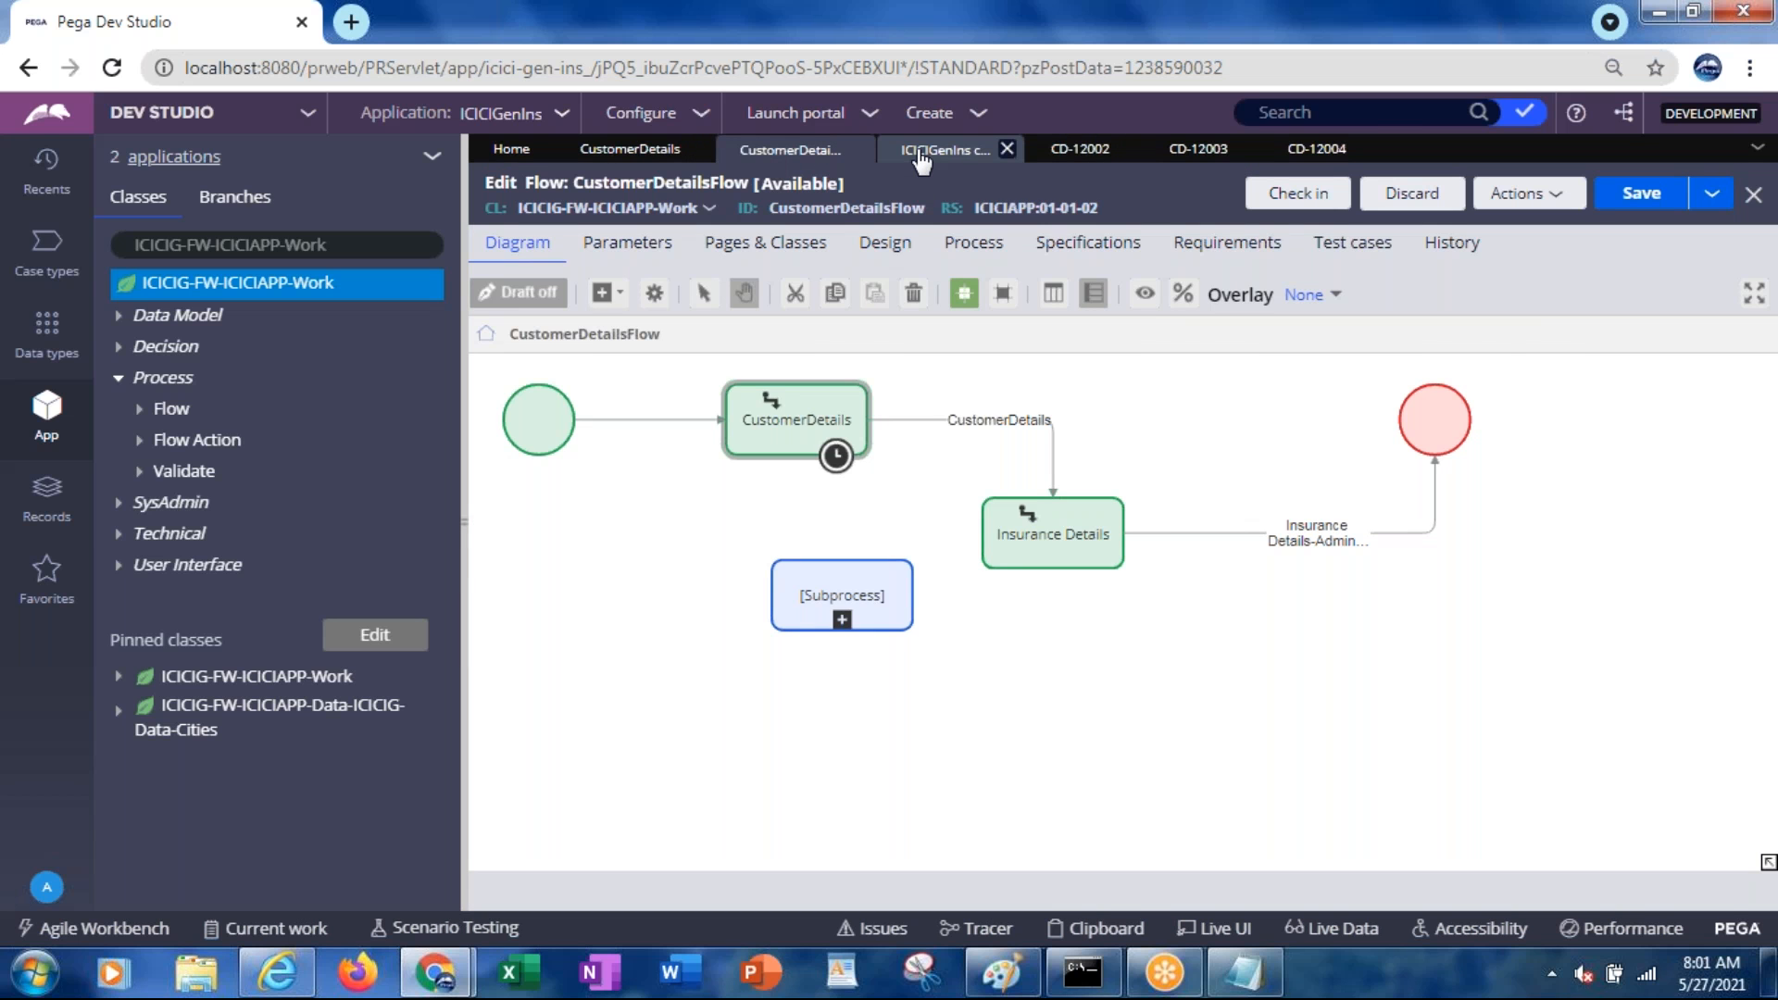
{"action": "left_click", "coordinate": [920, 159]}
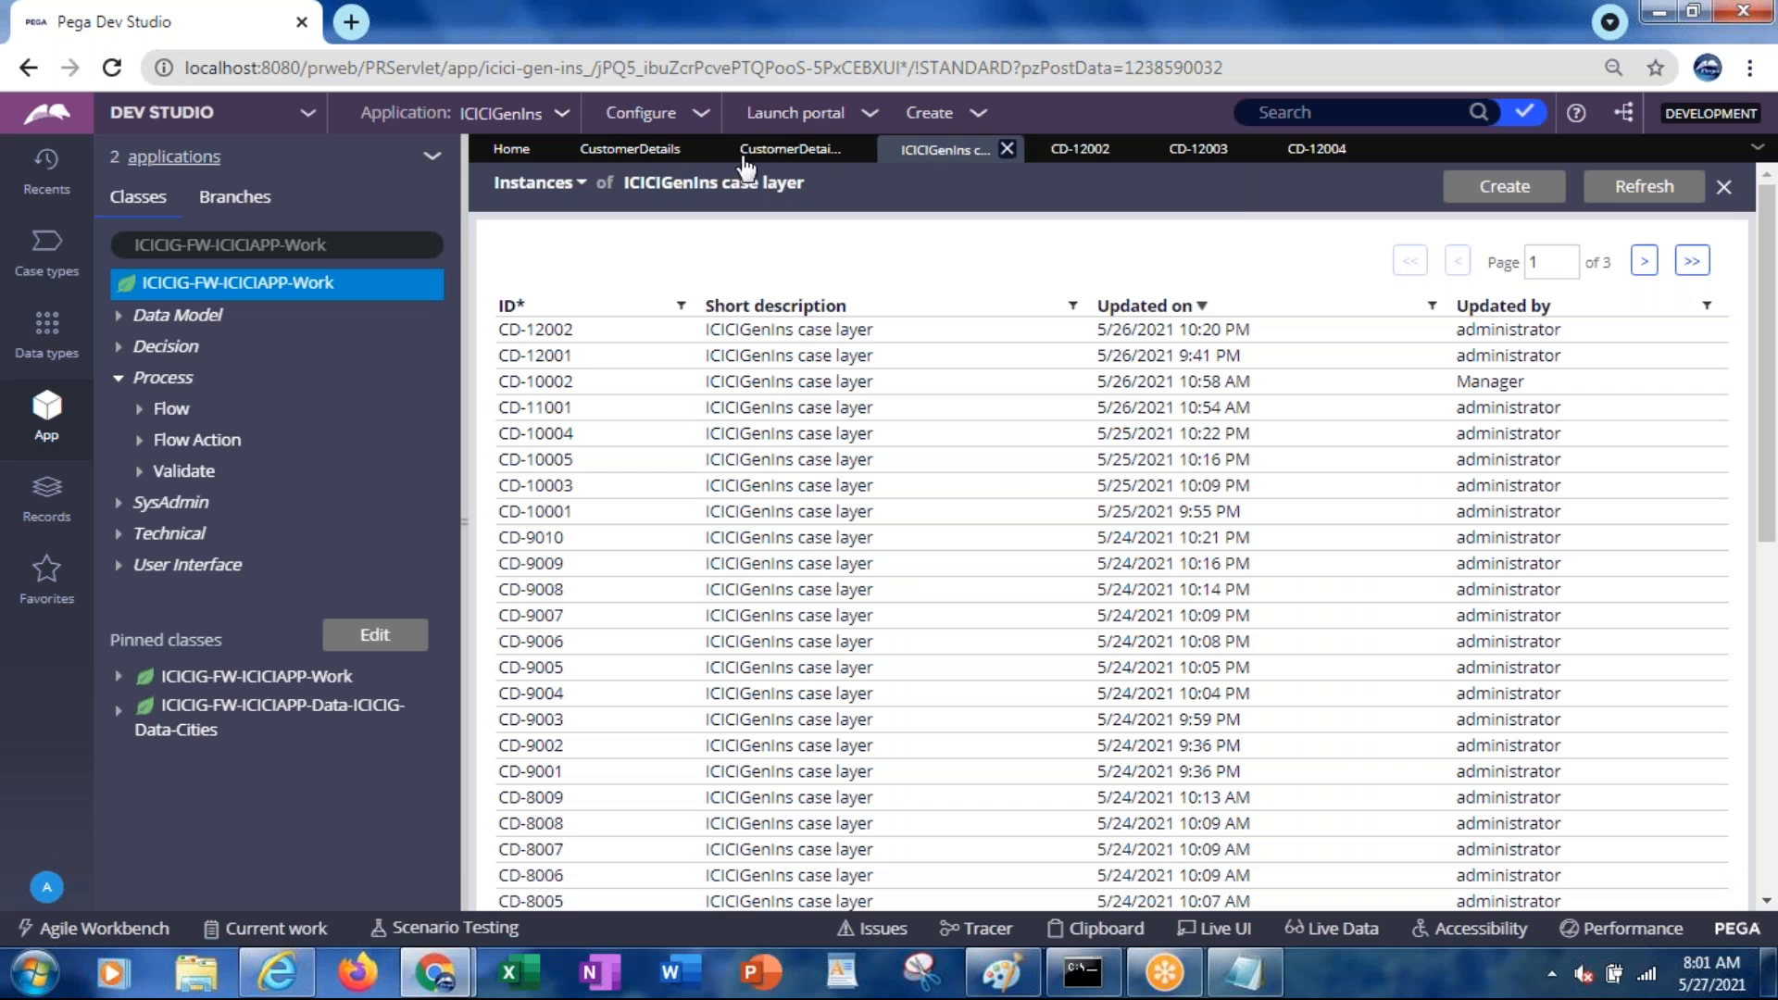
{"action": "left_click", "coordinate": [655, 160]}
{"action": "scroll", "coordinate": [1759, 567], "scroll_direction": "down", "scroll_amount": 3}
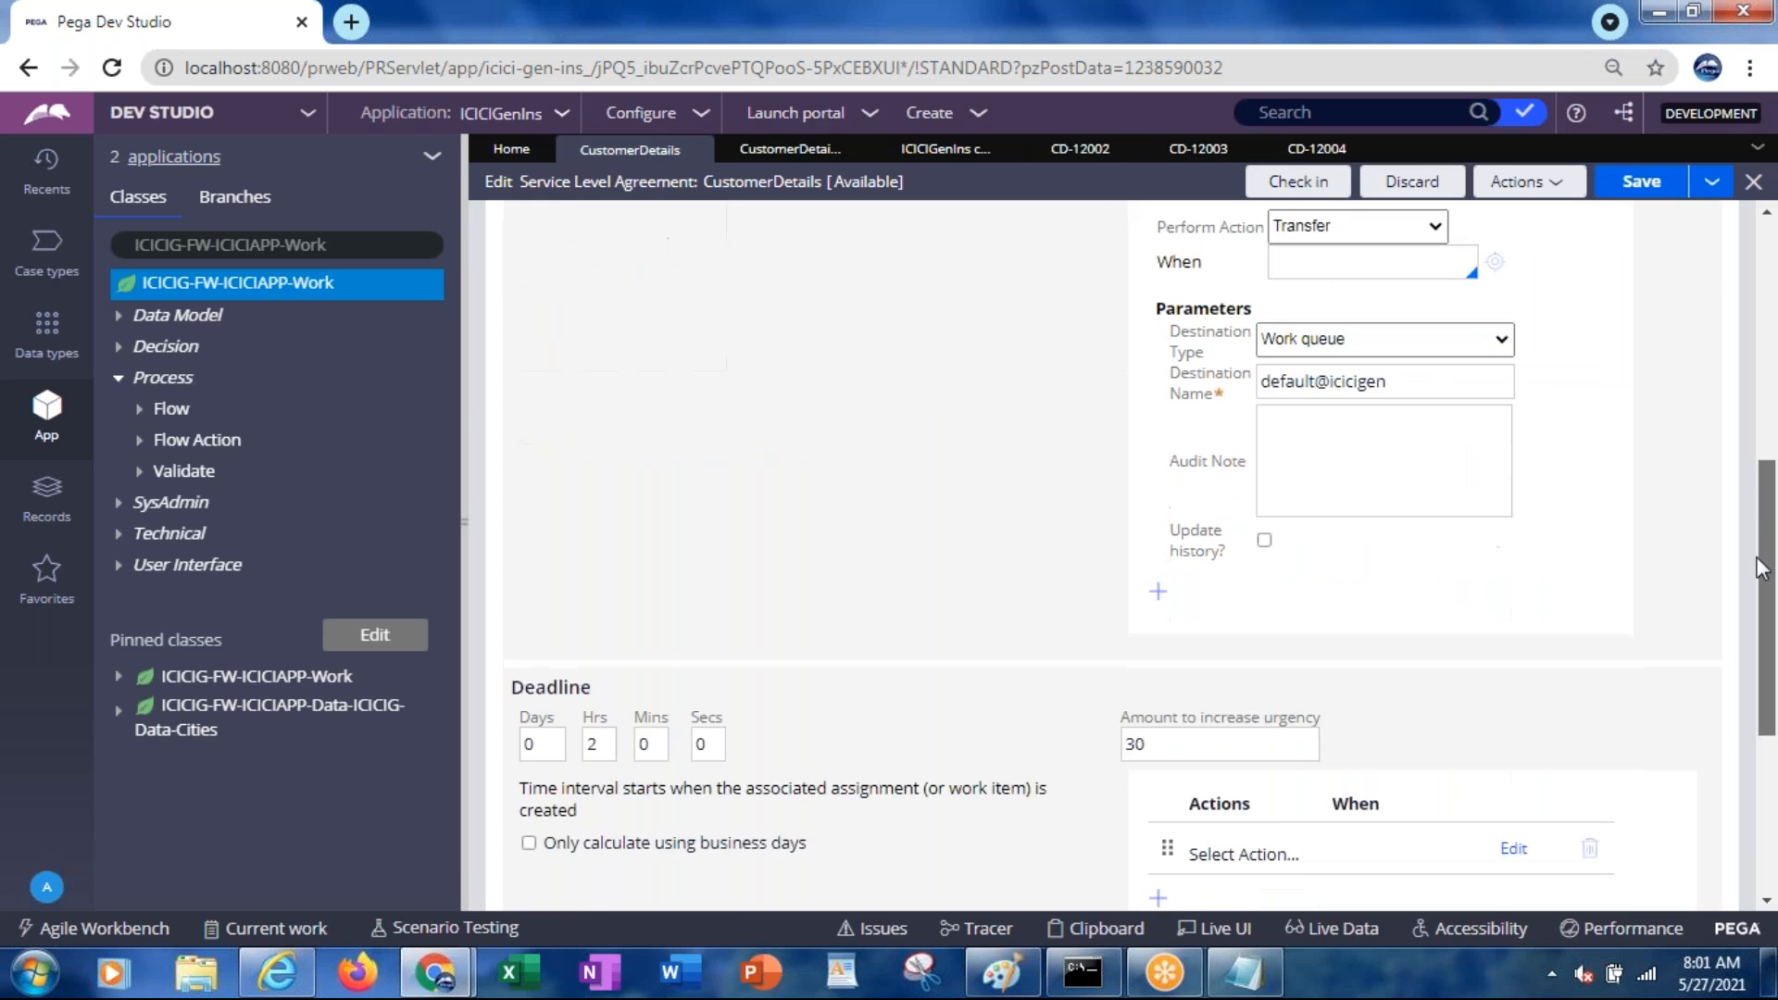
{"action": "scroll", "coordinate": [1760, 567], "scroll_direction": "down", "scroll_amount": 2}
{"action": "left_click", "coordinate": [604, 557]}
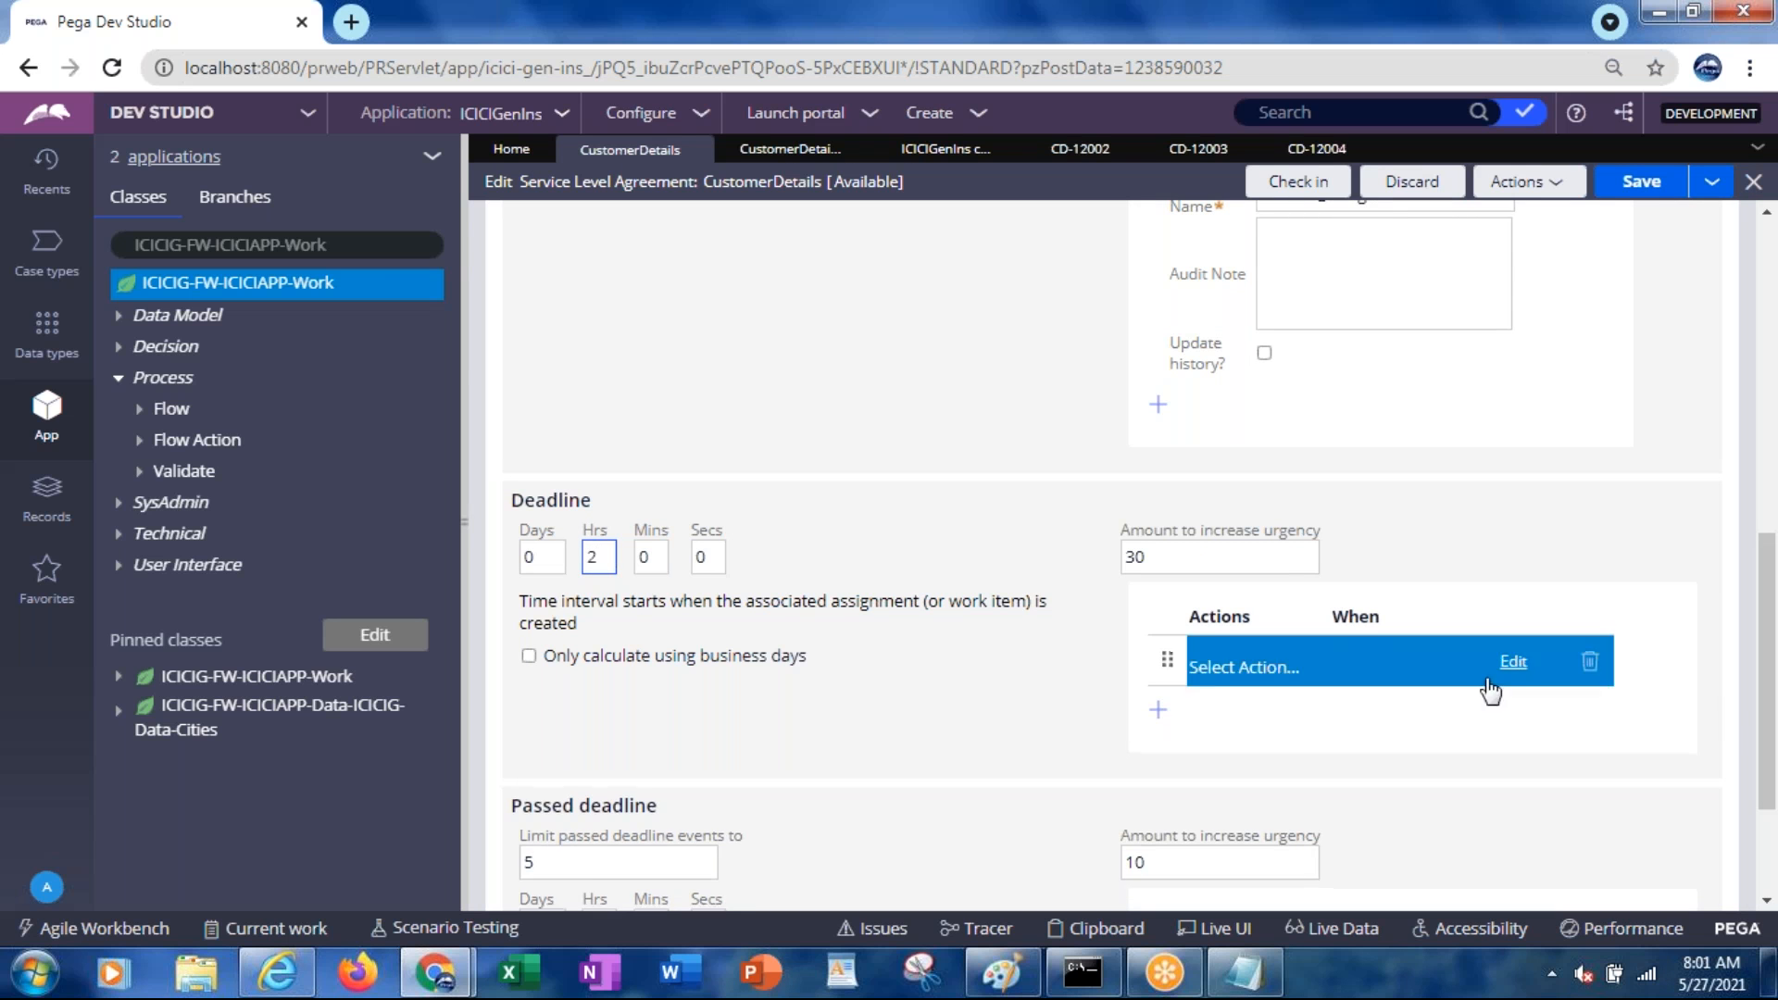
{"action": "scroll", "coordinate": [1767, 667], "scroll_direction": "up", "scroll_amount": 6}
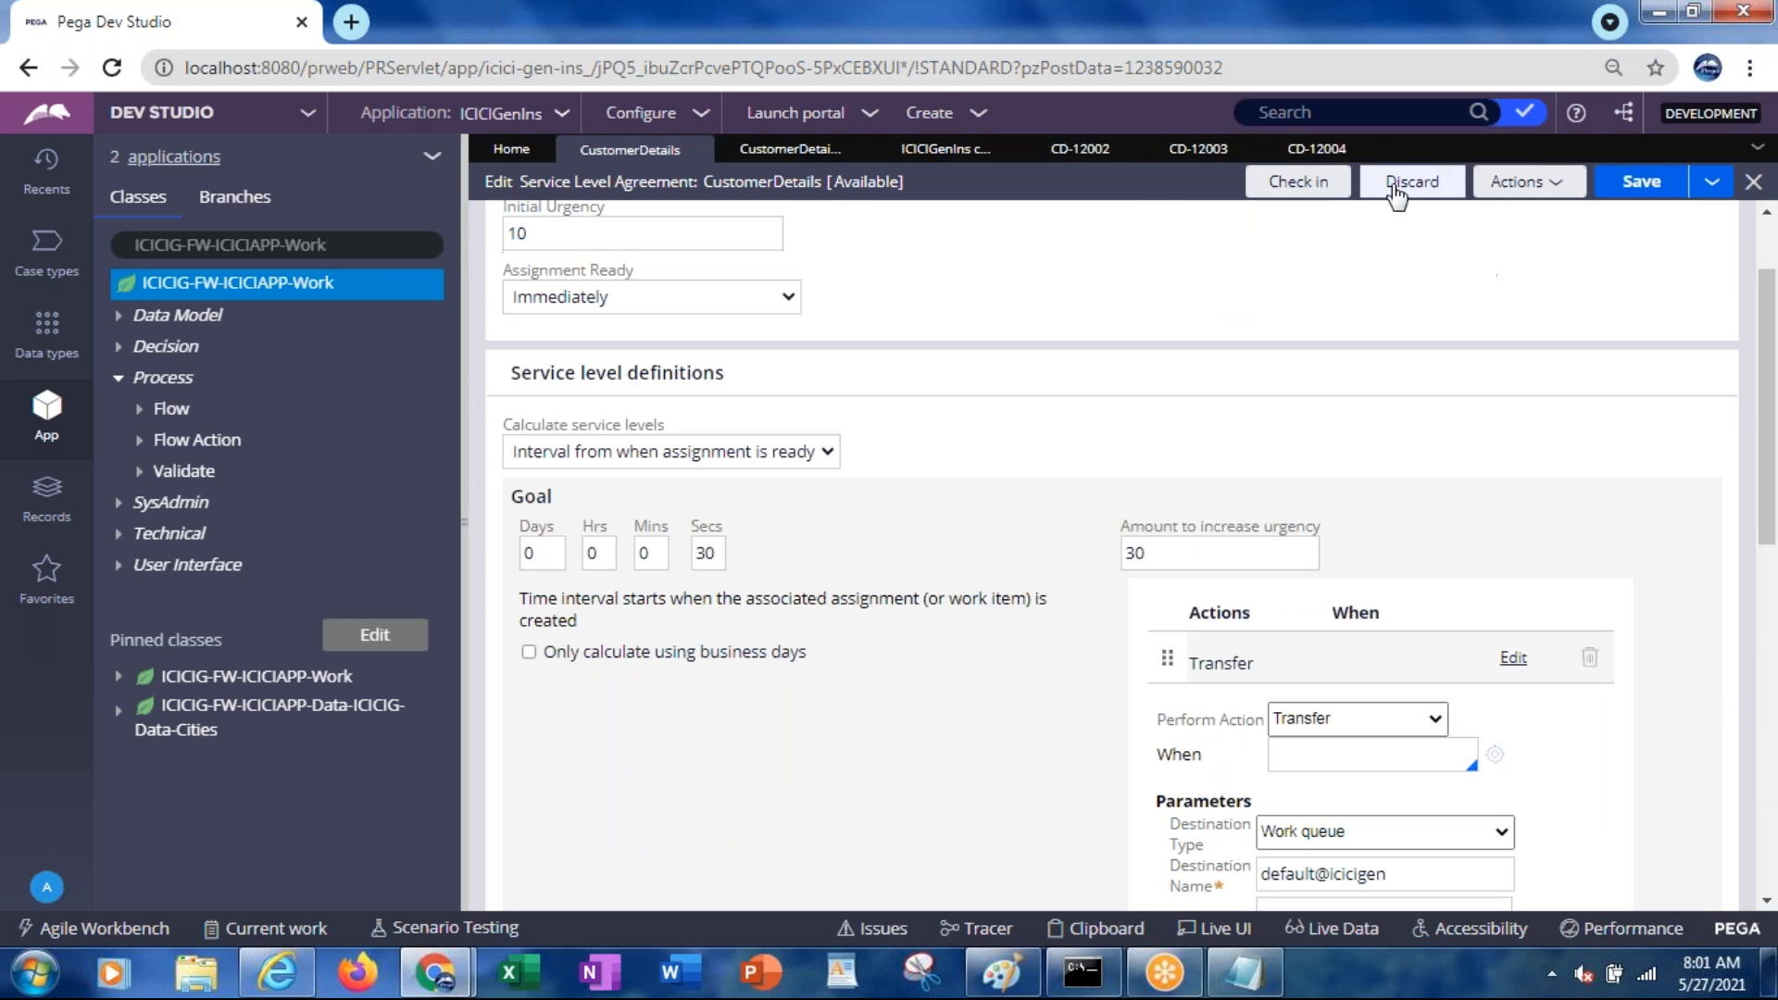
{"action": "left_click", "coordinate": [1306, 158]}
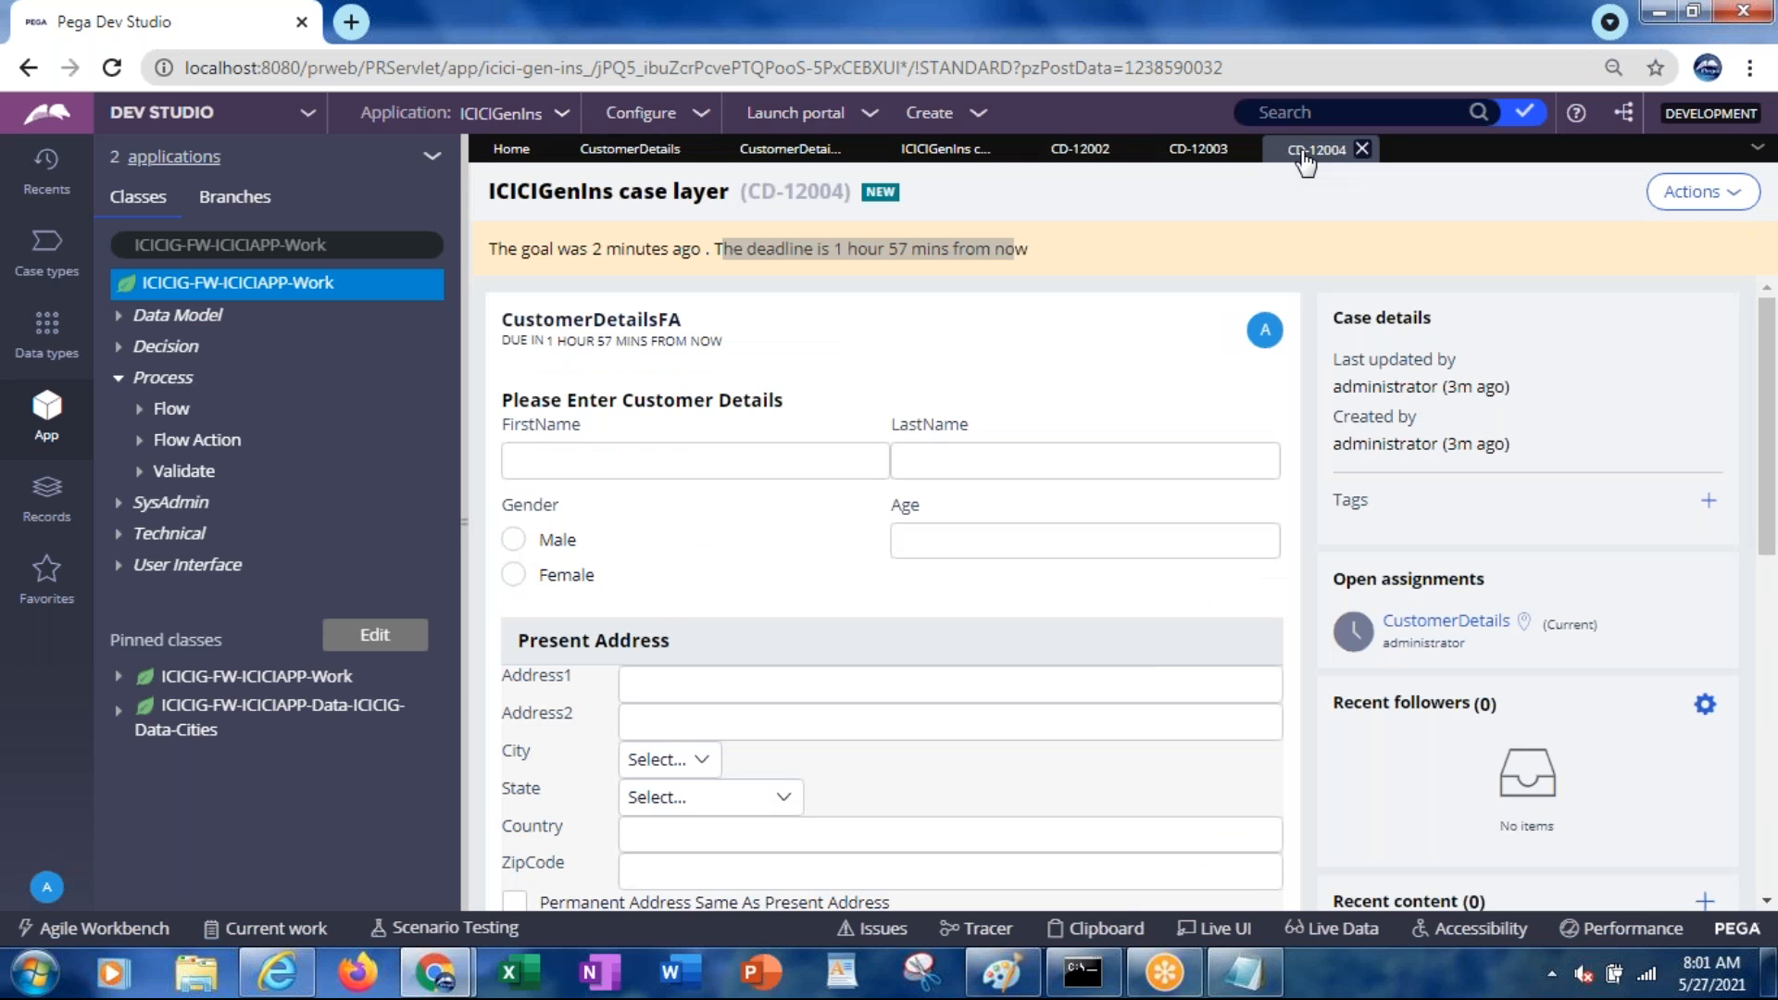
{"action": "left_click_drag", "start_coordinate": [1771, 418], "coordinate": [1750, 743]}
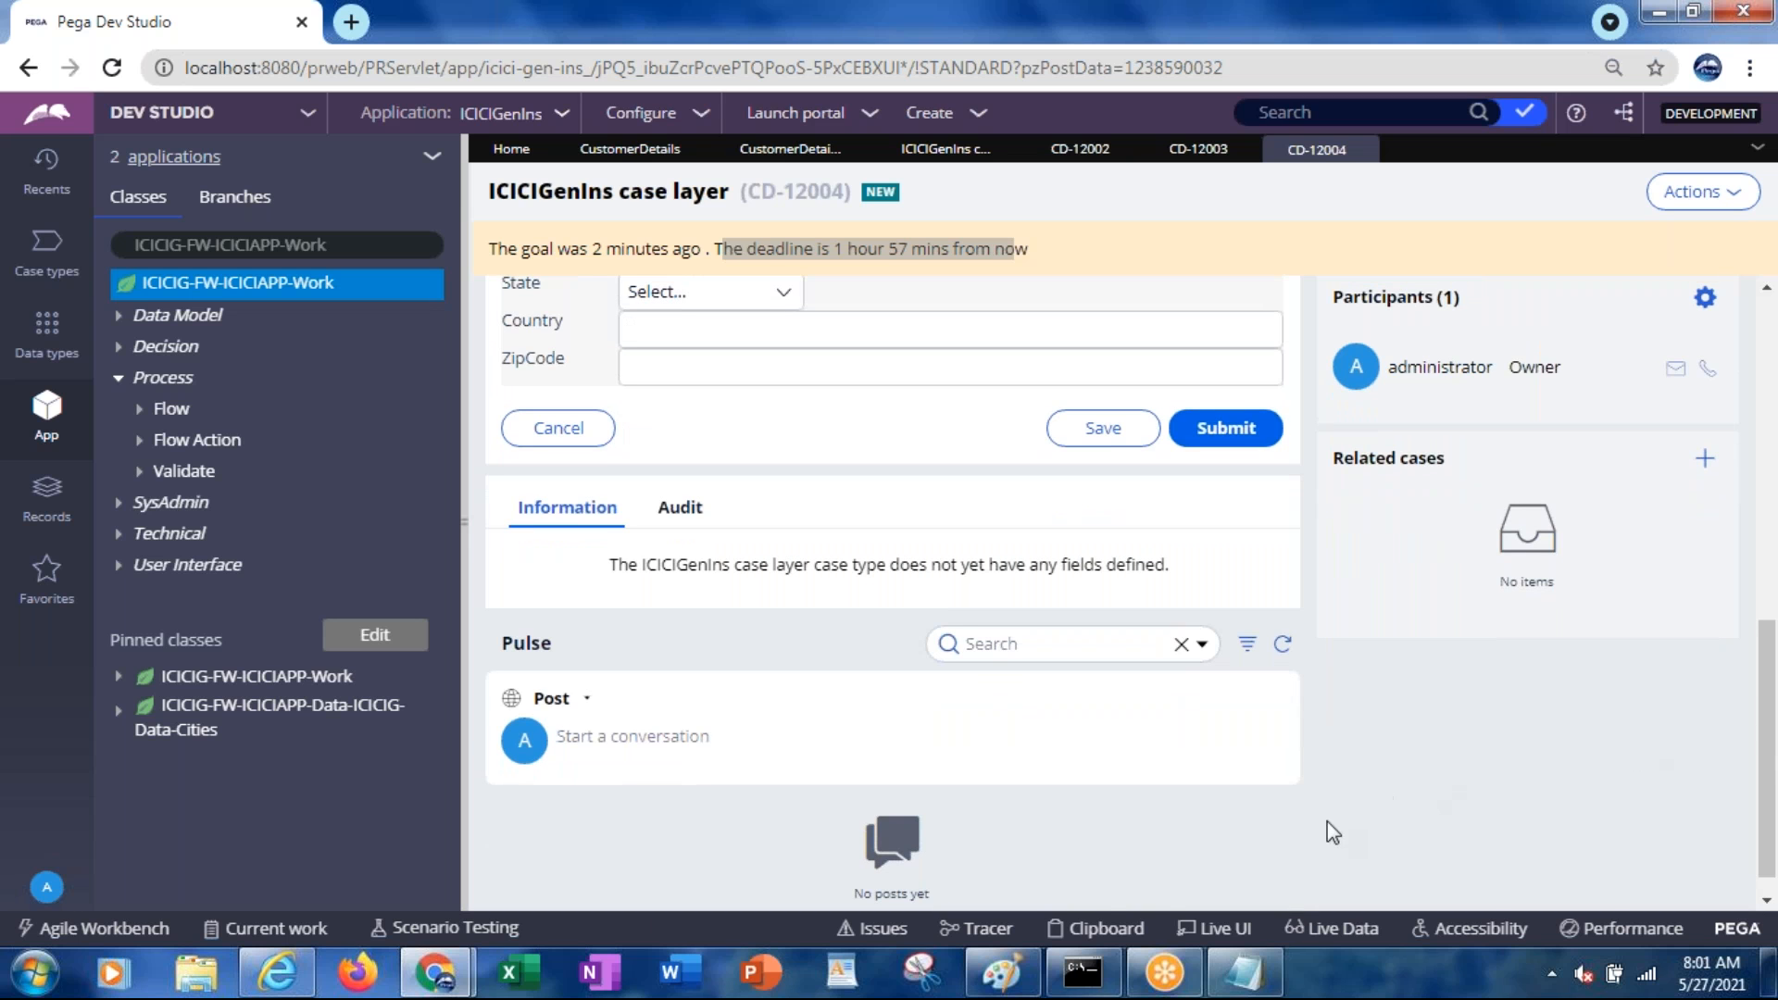
{"action": "left_click", "coordinate": [1087, 941]}
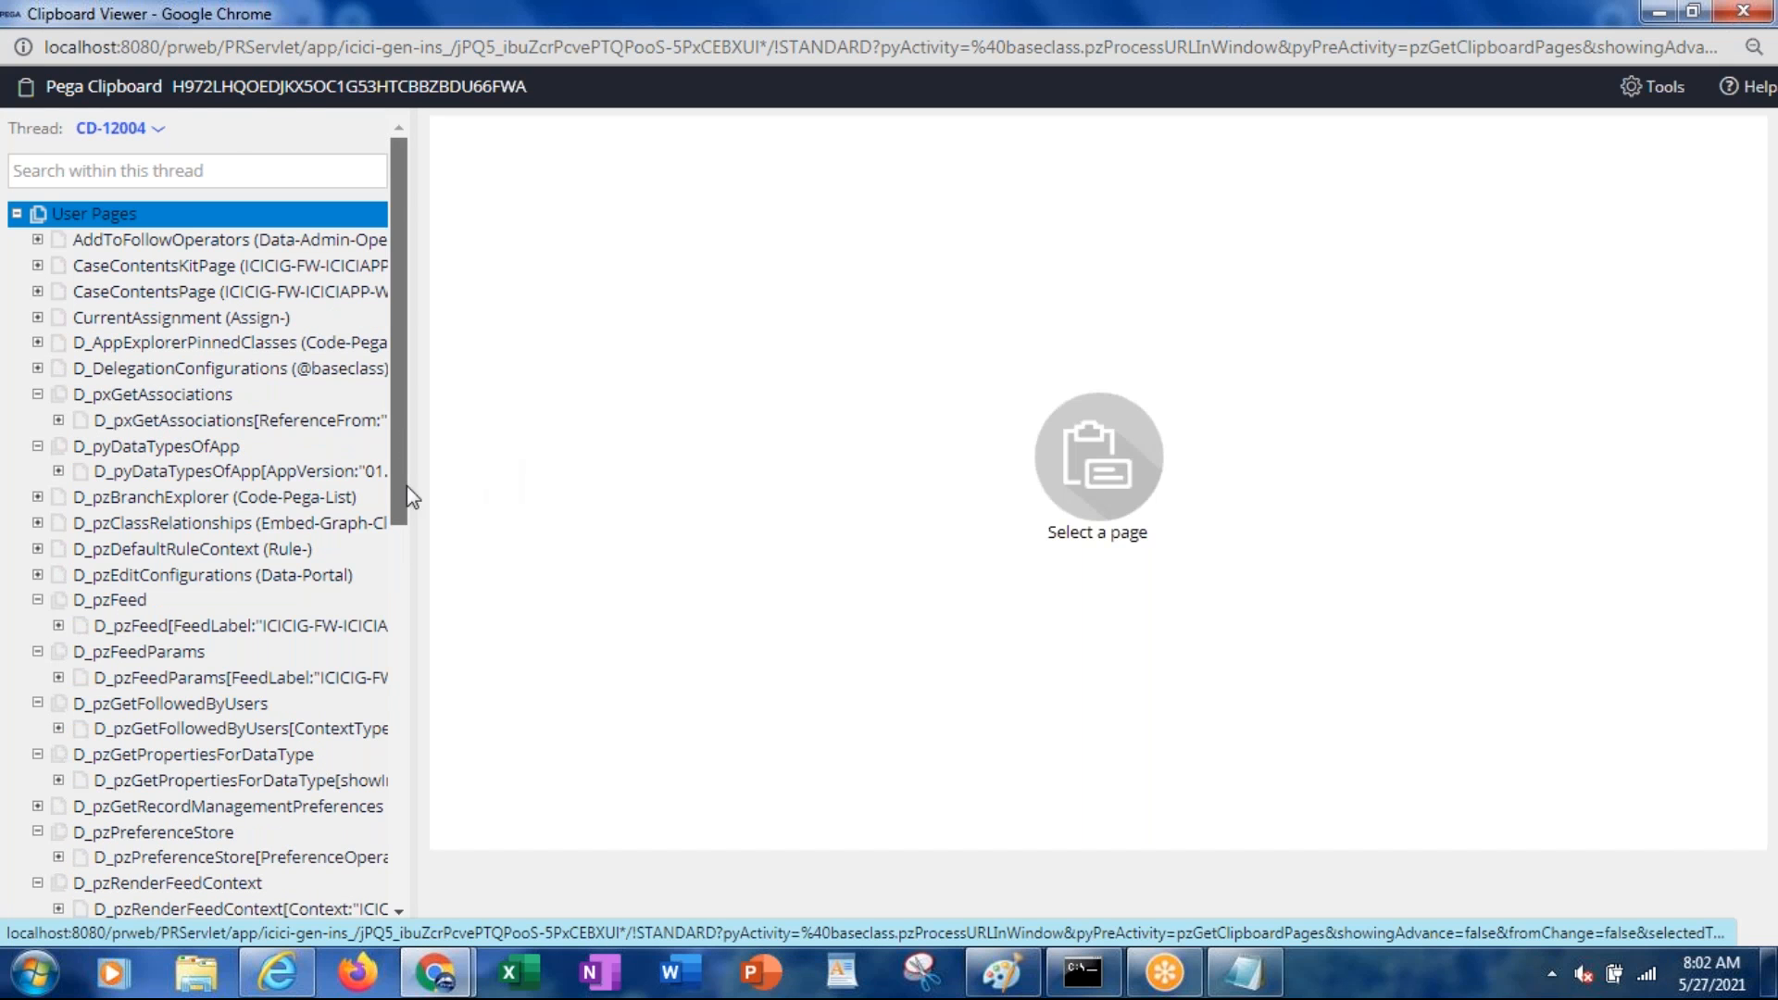
{"action": "left_click_drag", "start_coordinate": [407, 437], "coordinate": [420, 793]}
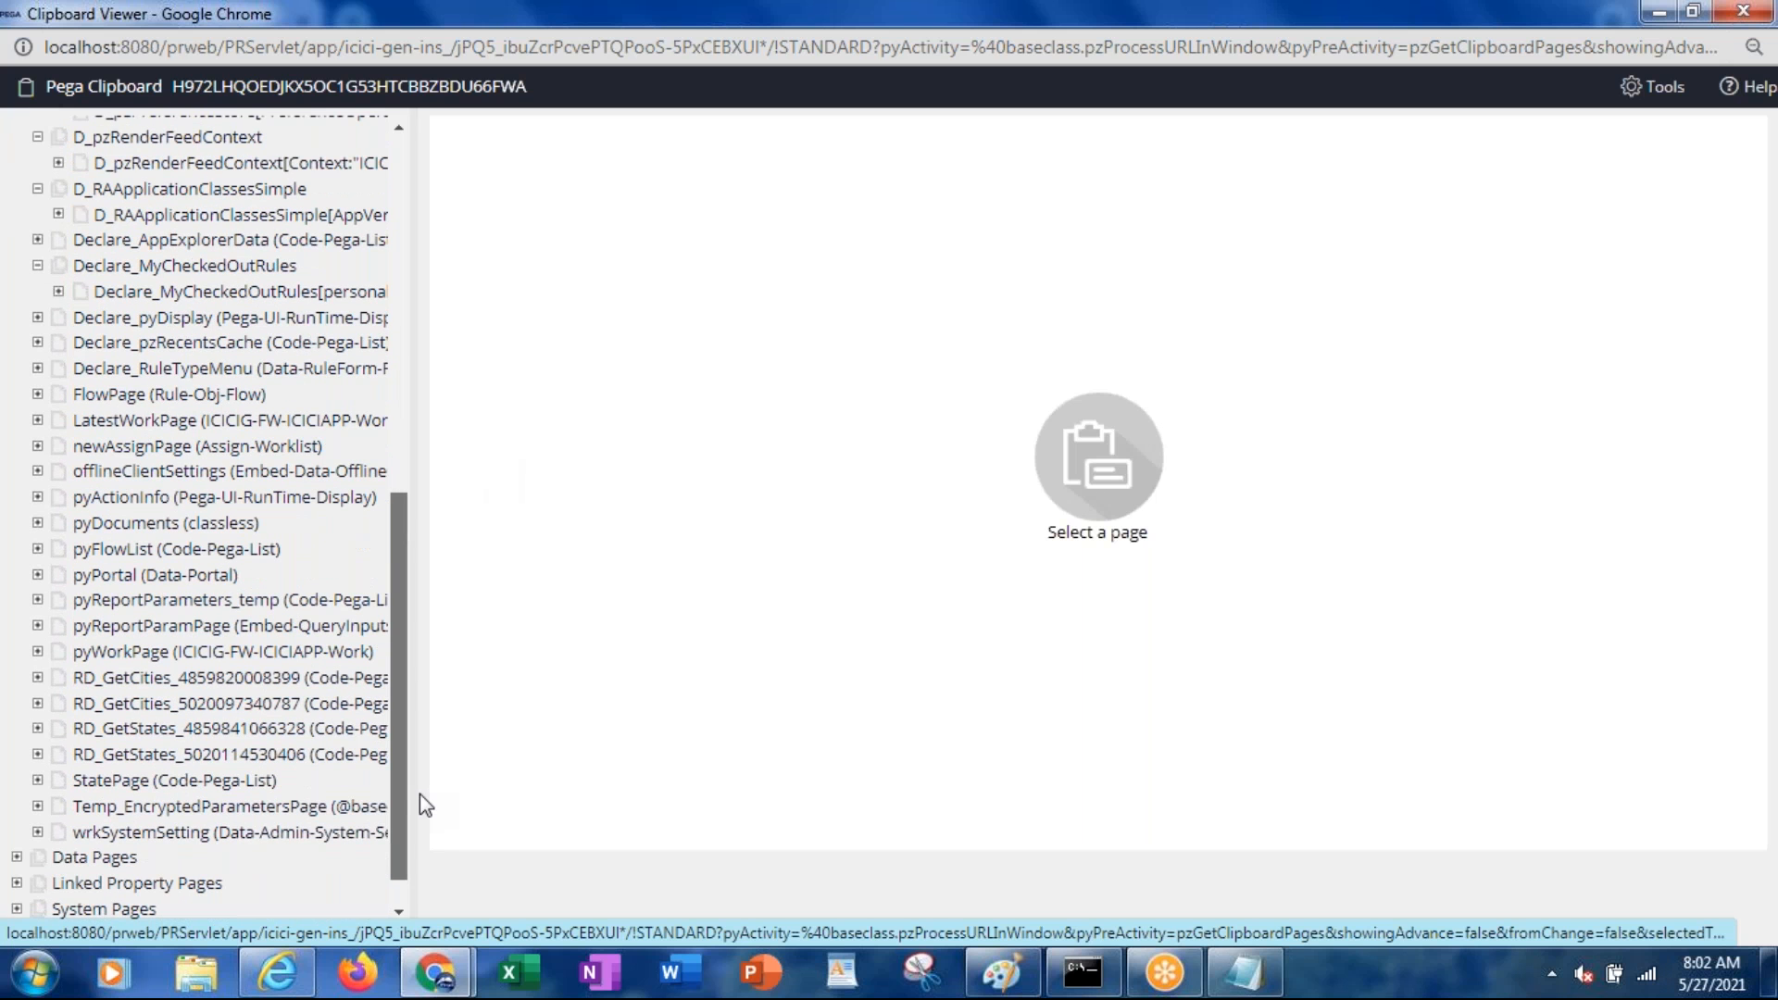
{"action": "left_click", "coordinate": [156, 663]}
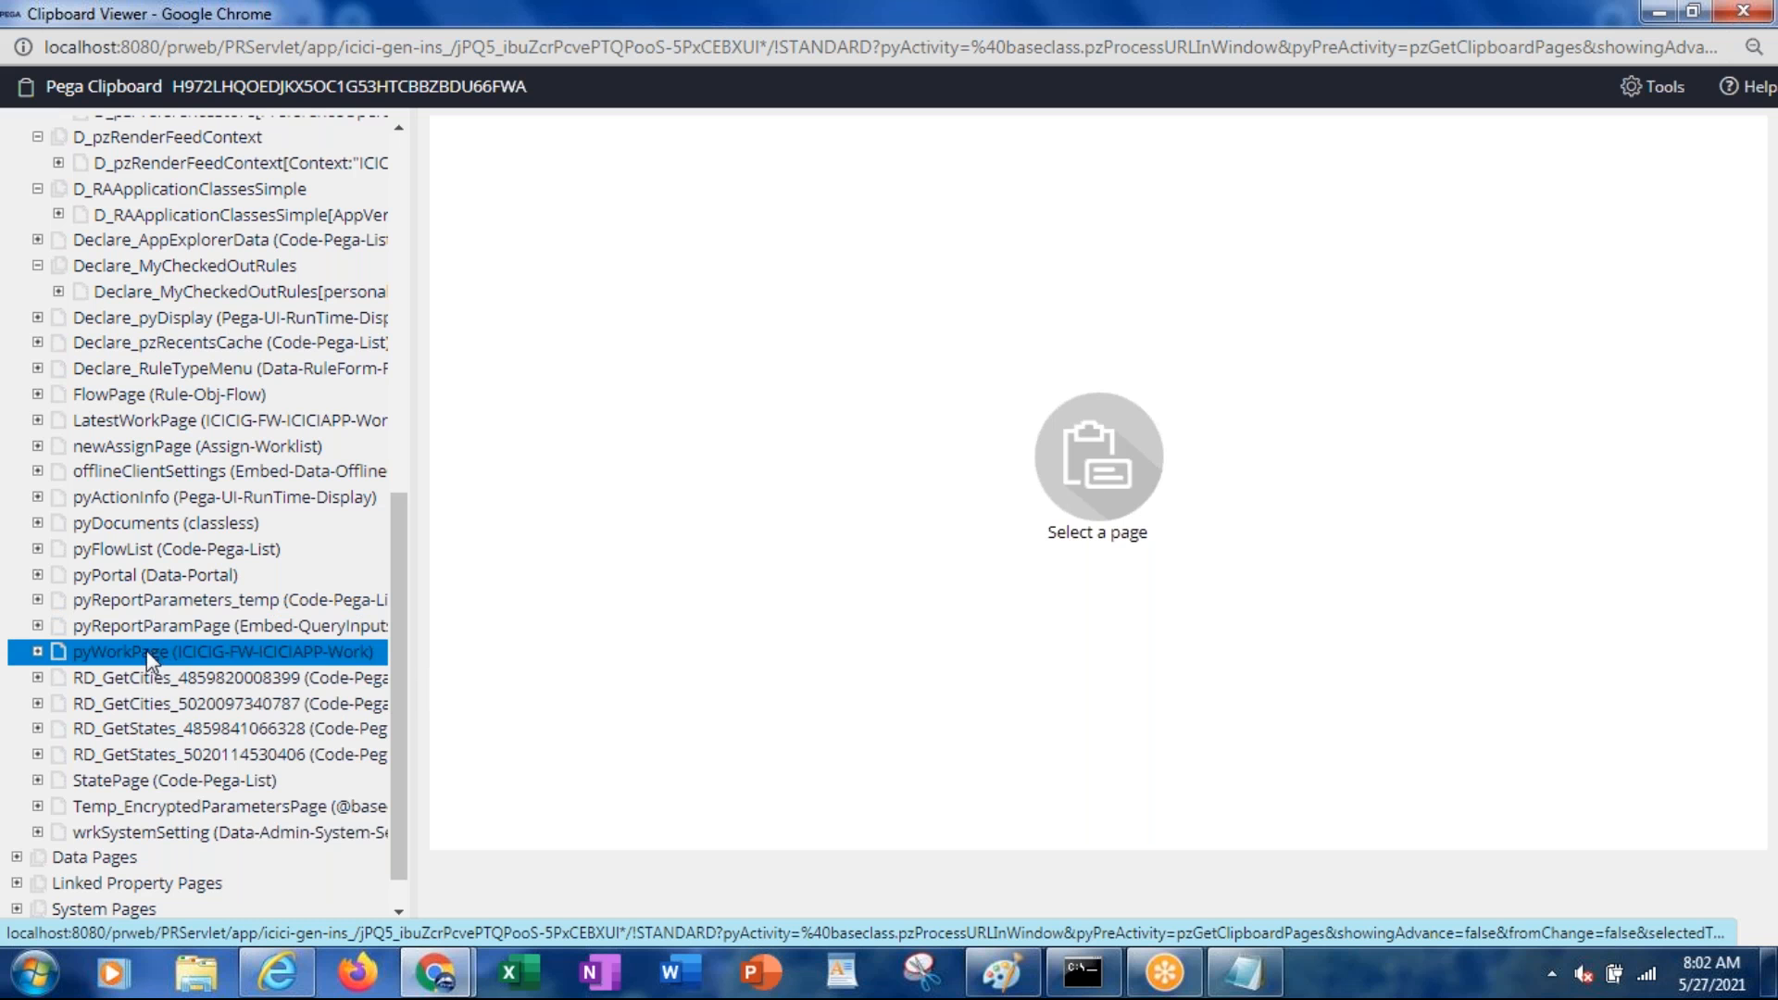
{"action": "left_click", "coordinate": [38, 654]}
{"action": "left_click_drag", "start_coordinate": [400, 704], "coordinate": [390, 261]}
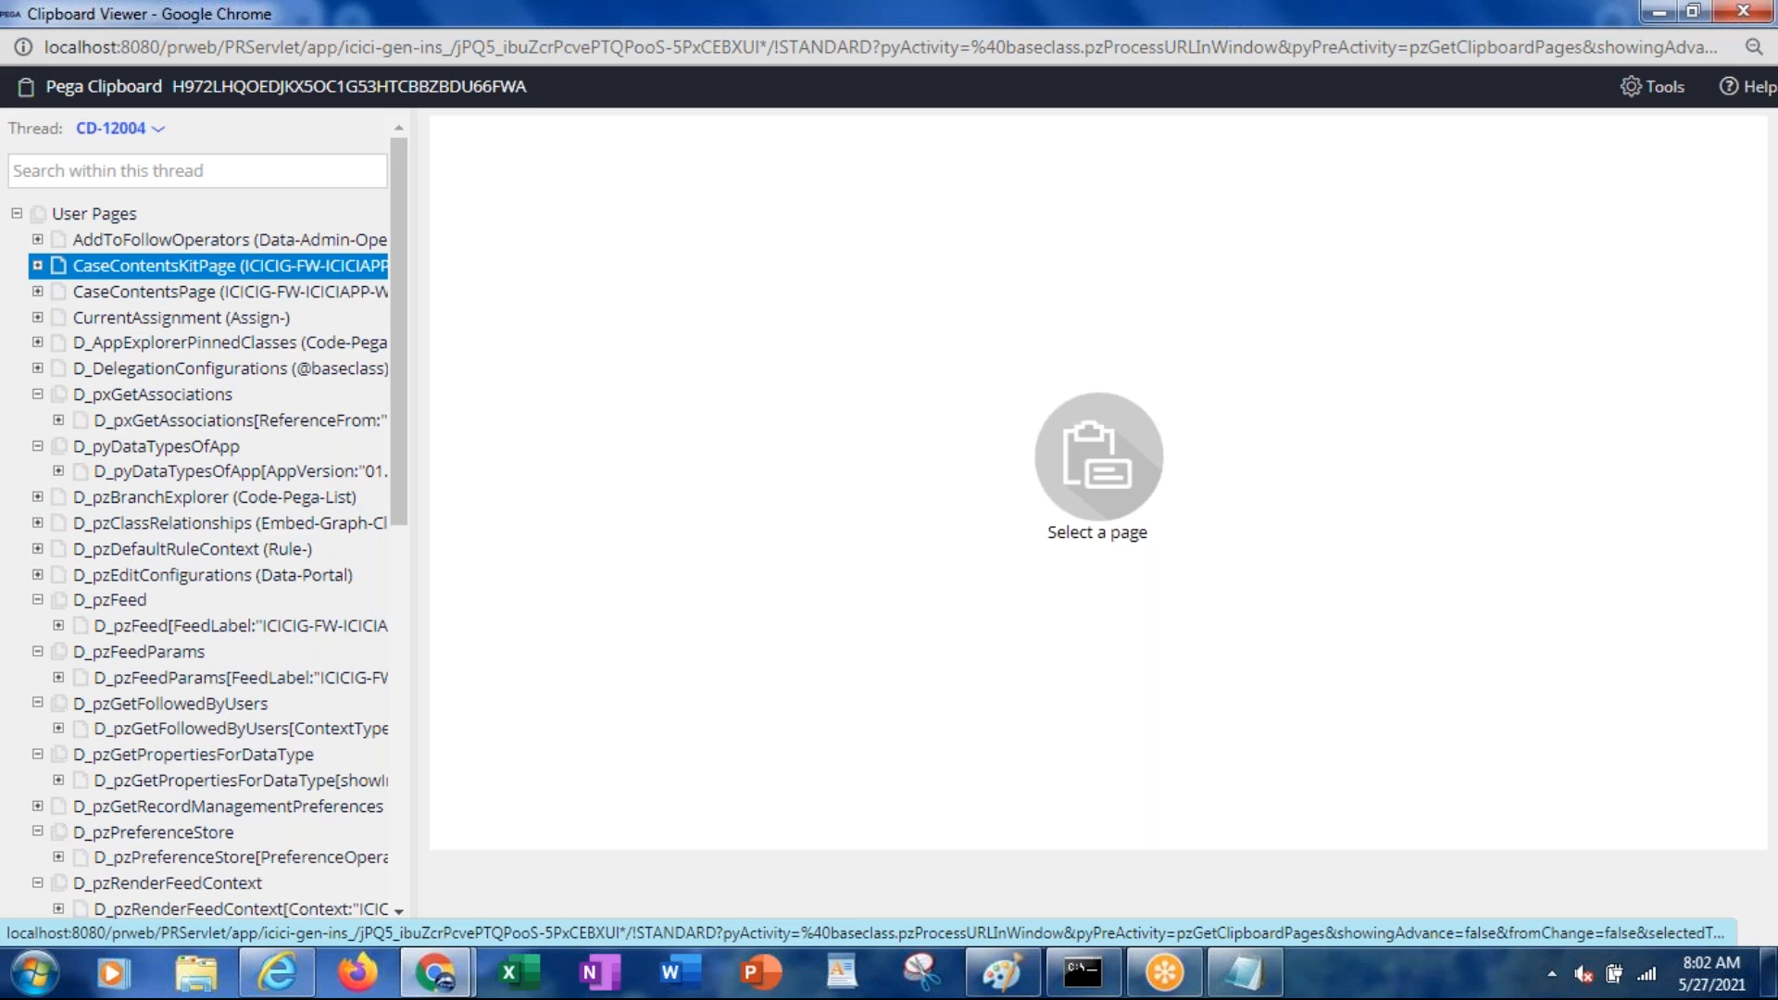
{"action": "key", "text": "alt+Tab"}
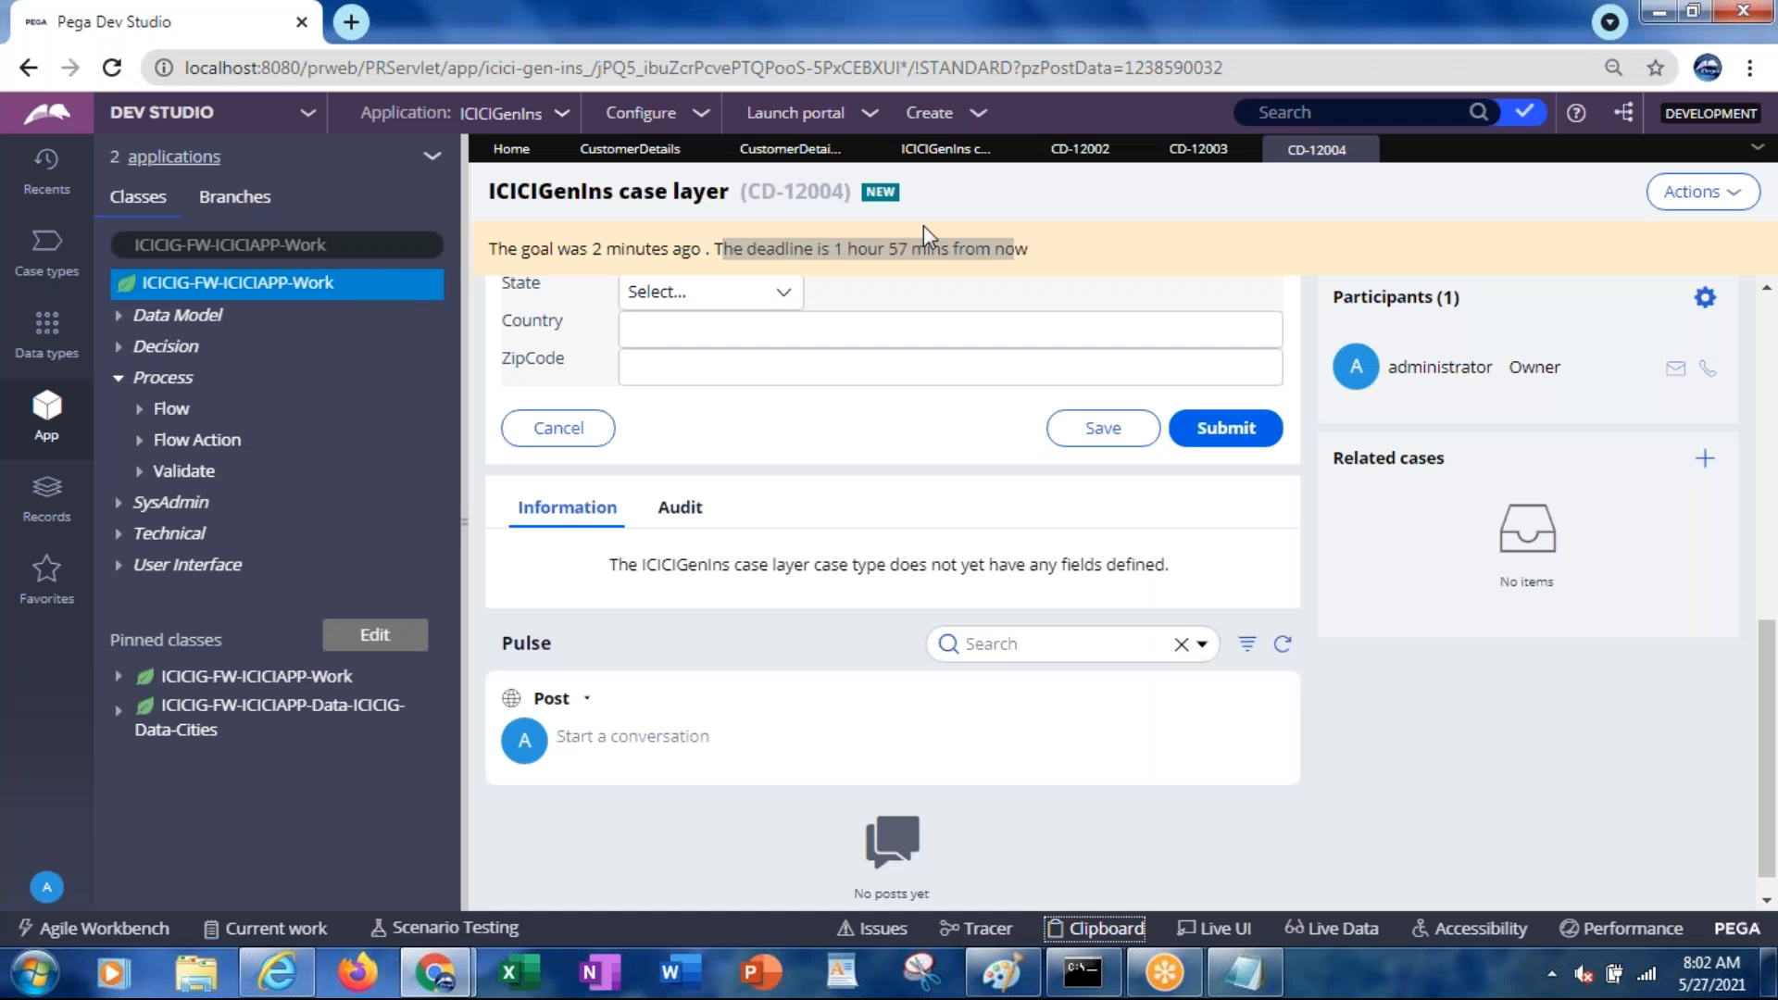
Go from the CustomerDetails SLA to the CustomerDetailsFlow rule's Process tab settings
{"action": "left_click", "coordinate": [649, 153]}
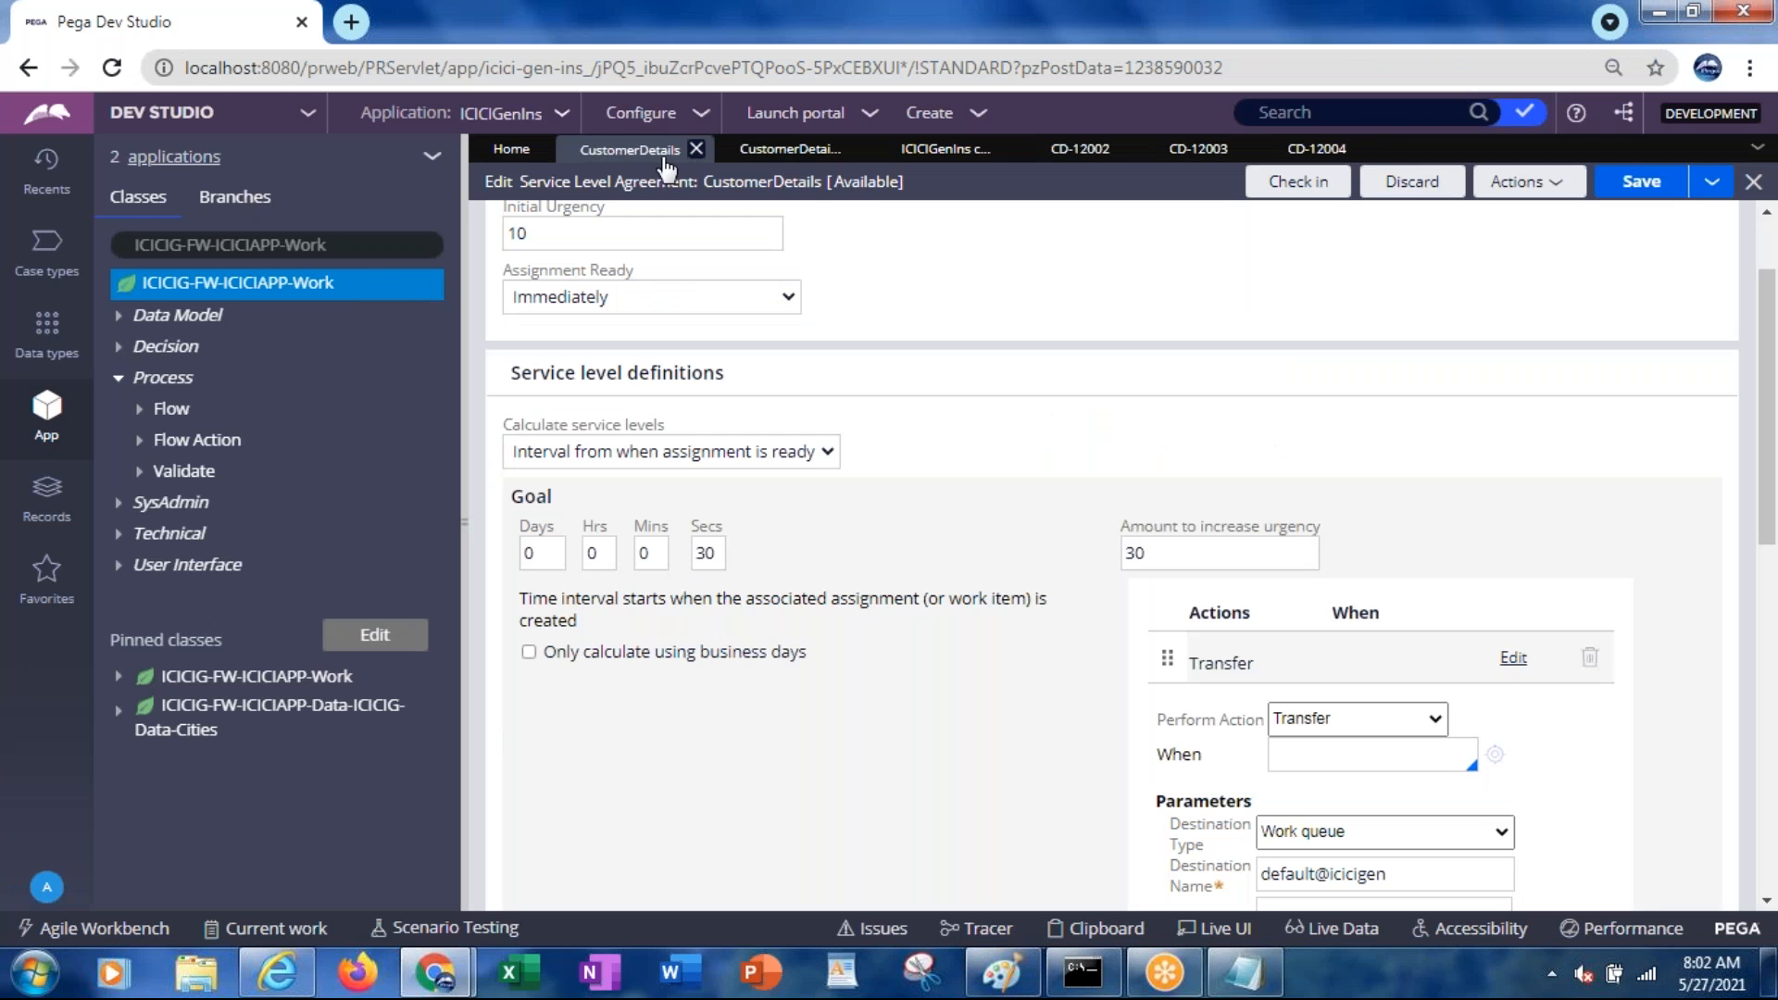
{"action": "scroll", "coordinate": [1748, 300], "scroll_direction": "up", "scroll_amount": 3}
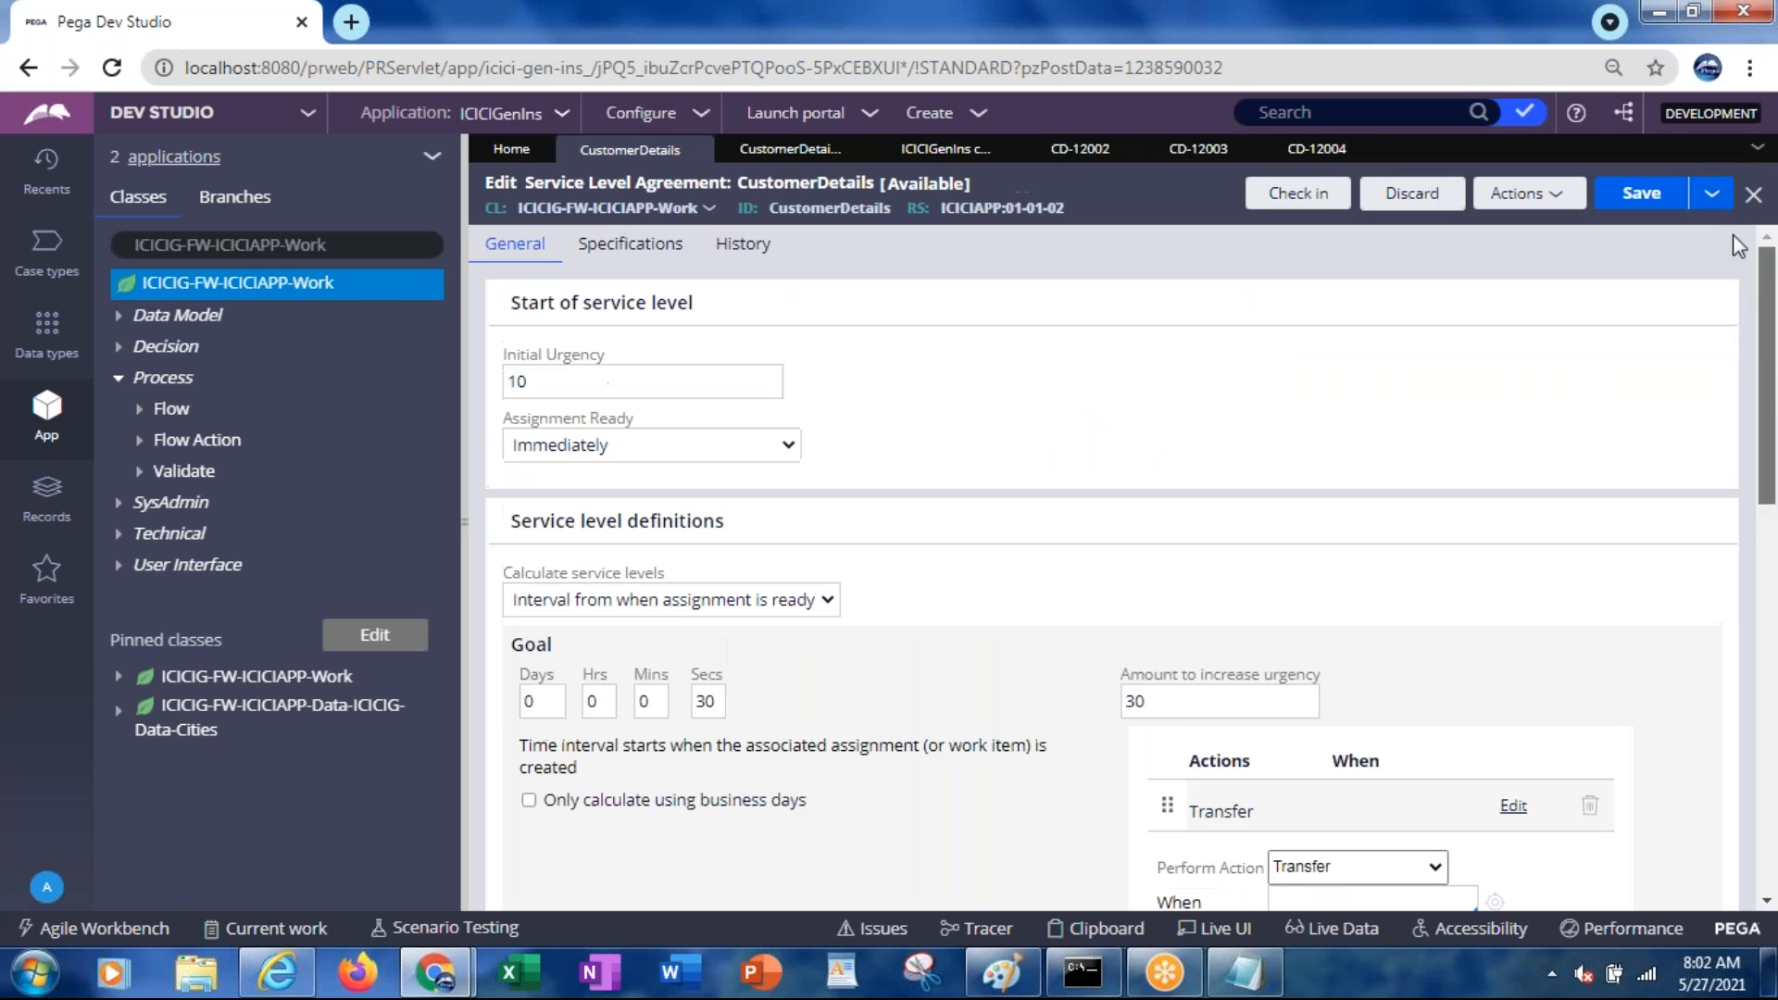
{"action": "left_click", "coordinate": [798, 155]}
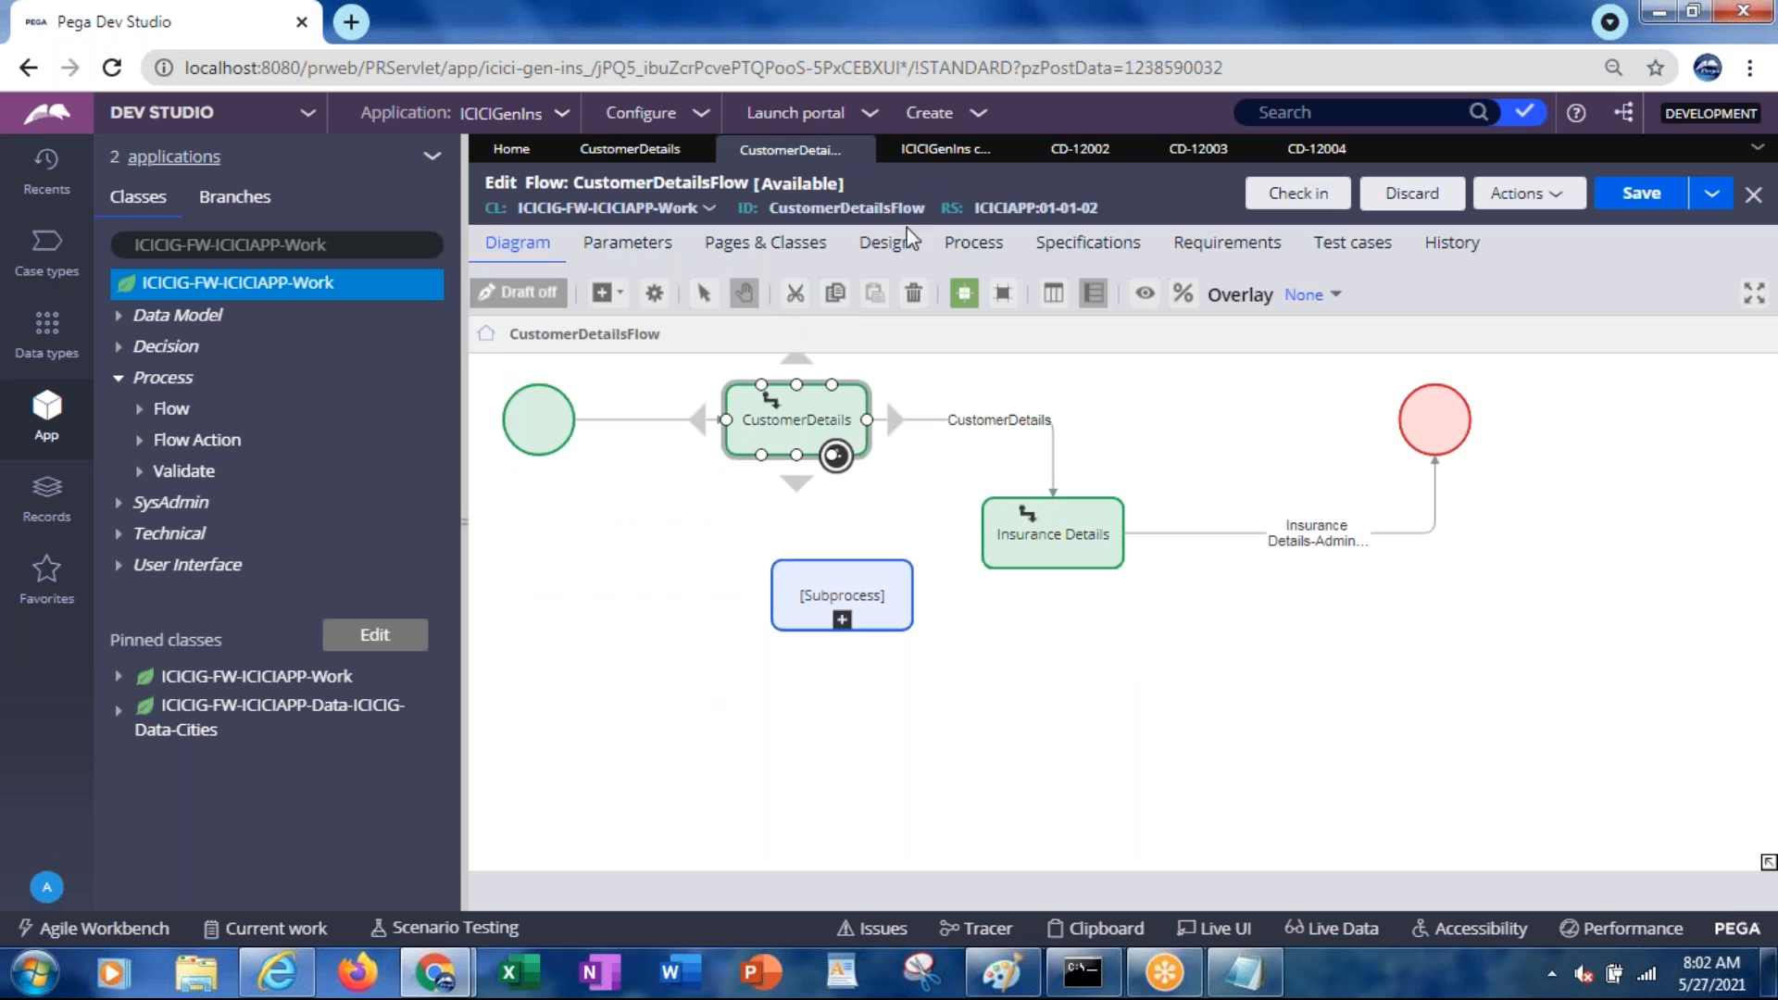
{"action": "left_click", "coordinate": [972, 246]}
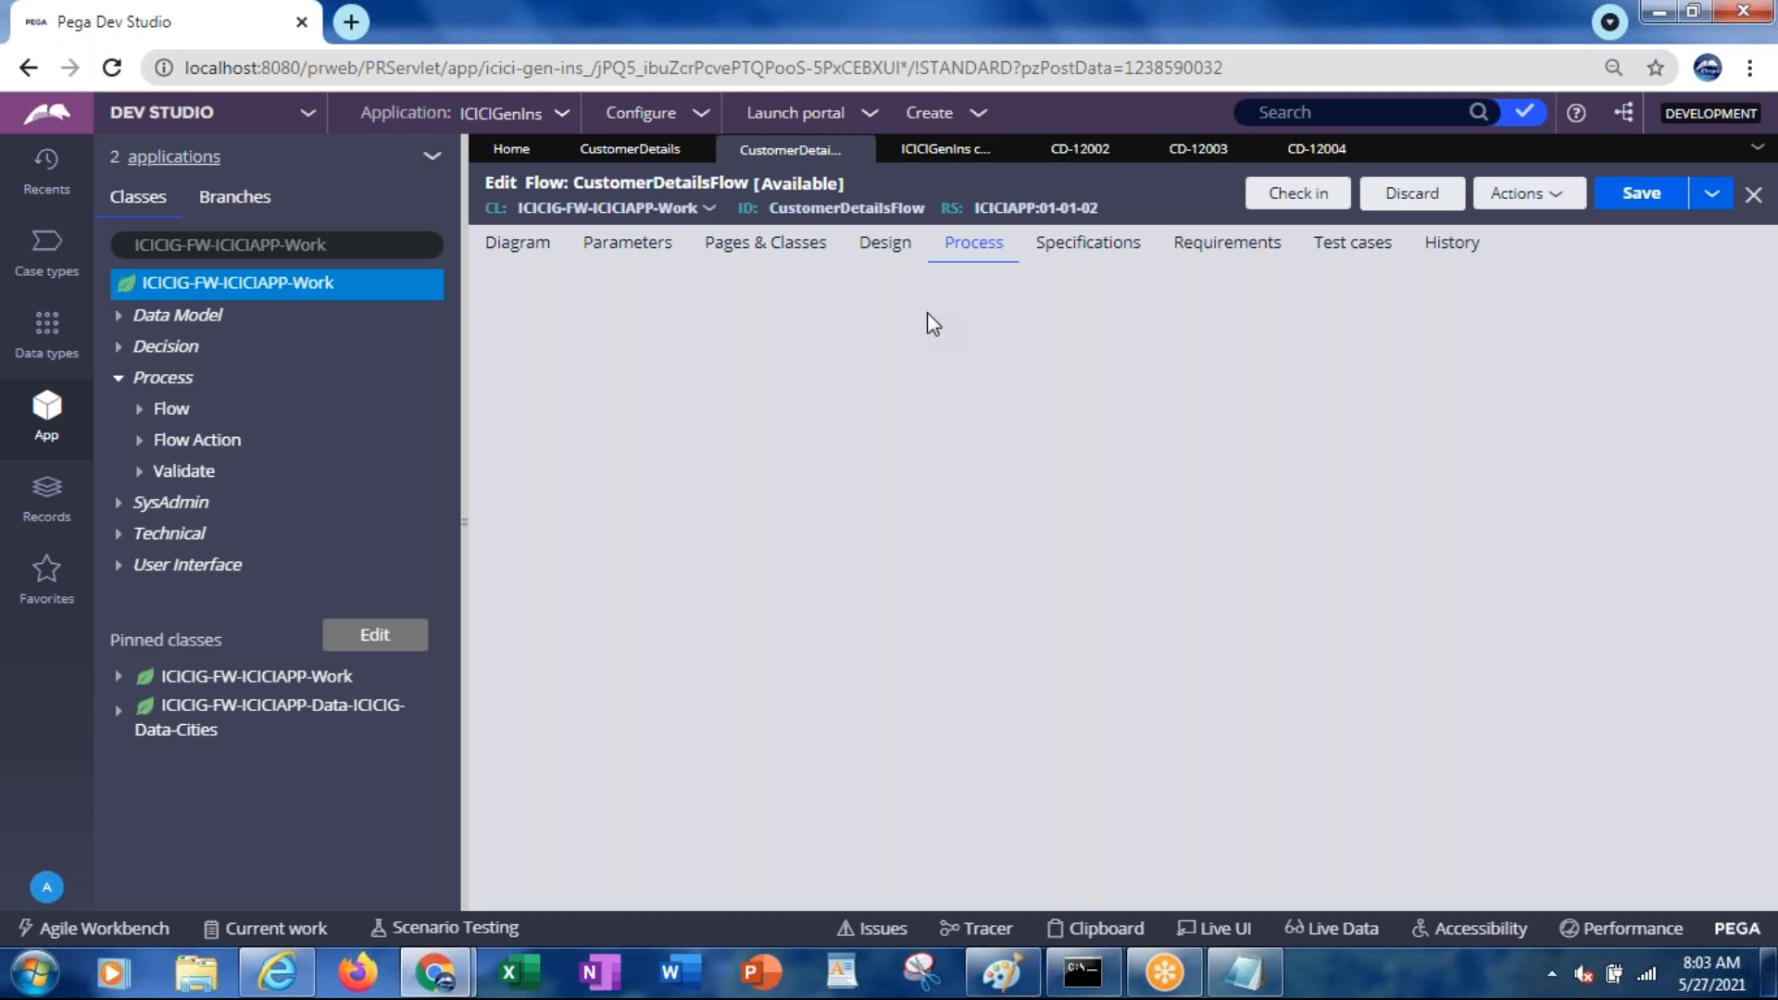
Refresh the flow's process settings and confirm the Service level agreement field is empty
{"action": "left_click", "coordinate": [1505, 197]}
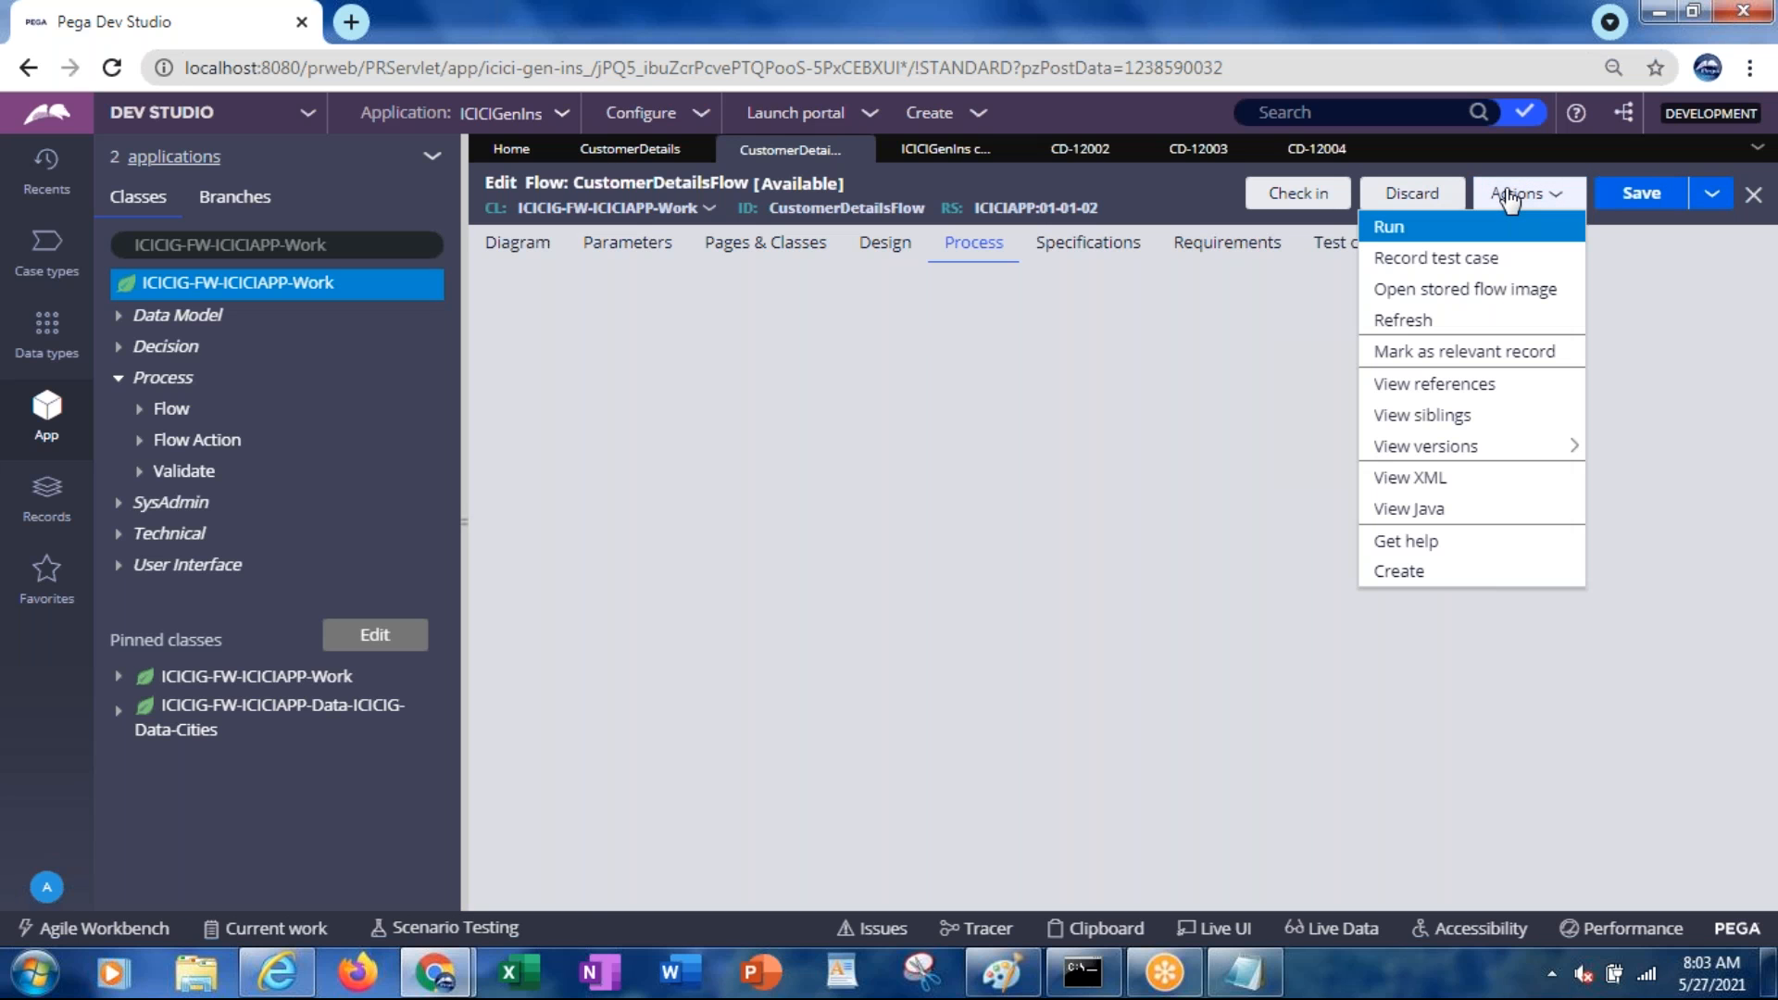
{"action": "left_click", "coordinate": [1417, 323]}
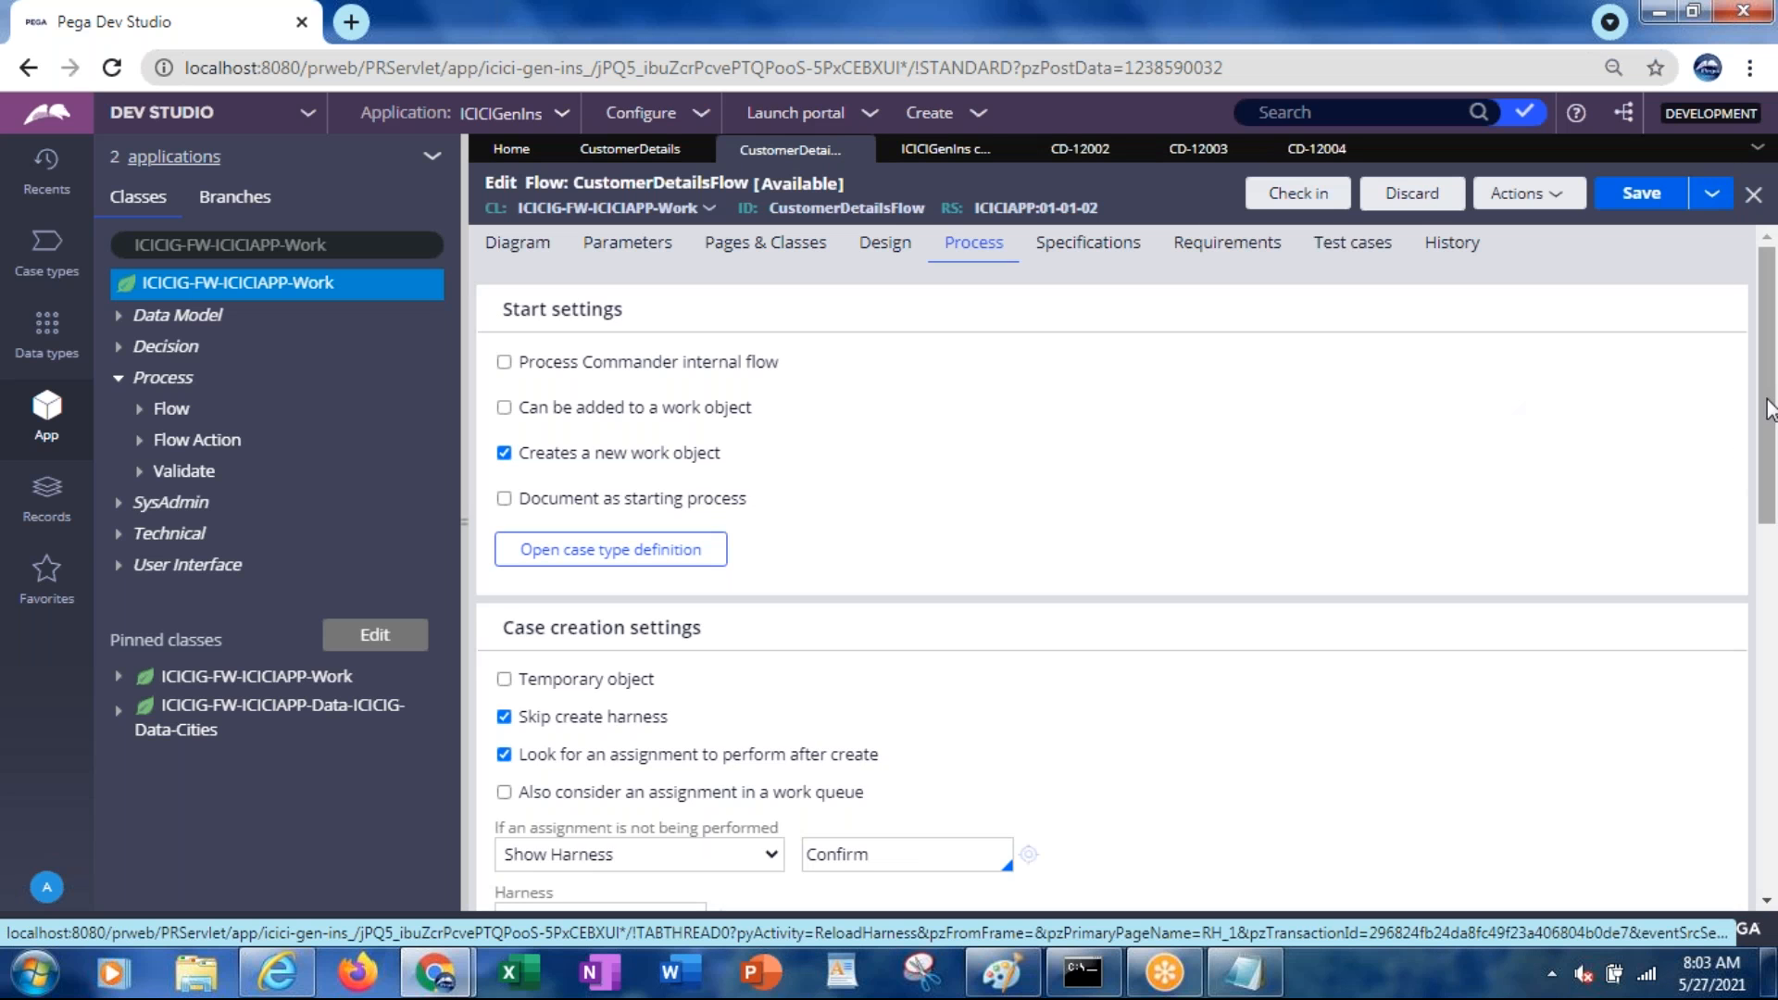
{"action": "left_click_drag", "start_coordinate": [1769, 407], "coordinate": [1746, 535]}
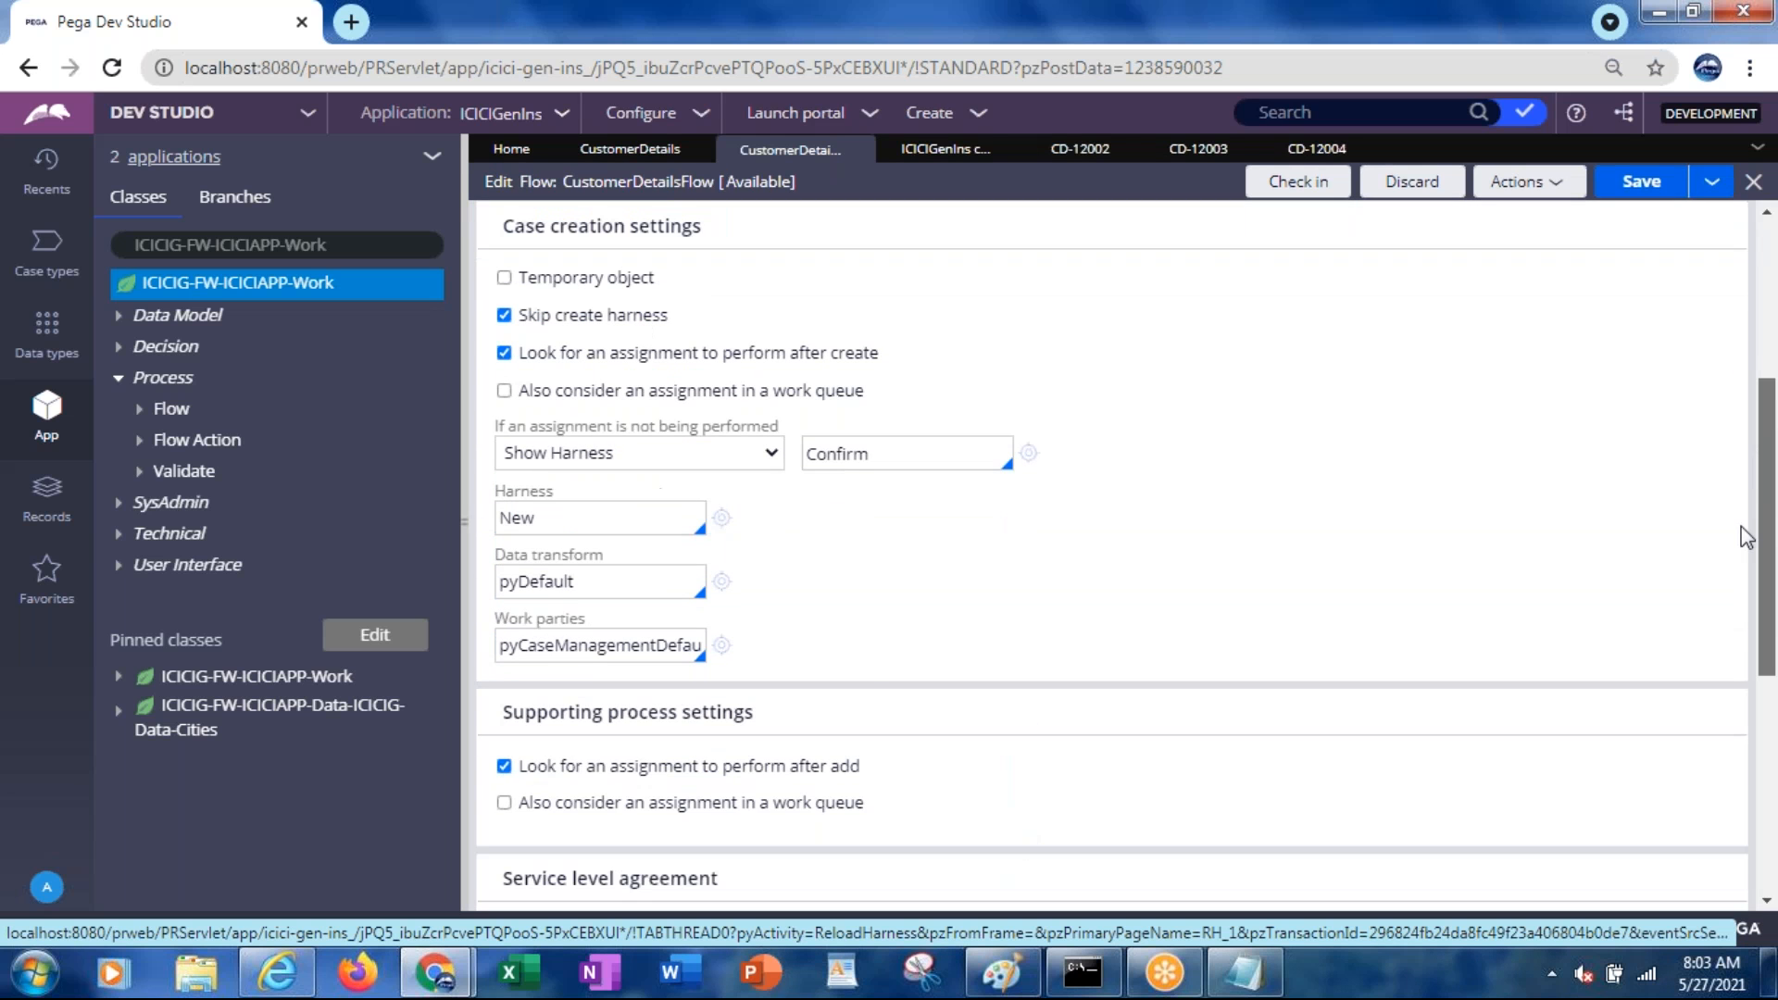
{"action": "scroll", "coordinate": [1732, 530], "scroll_direction": "down", "scroll_amount": 3}
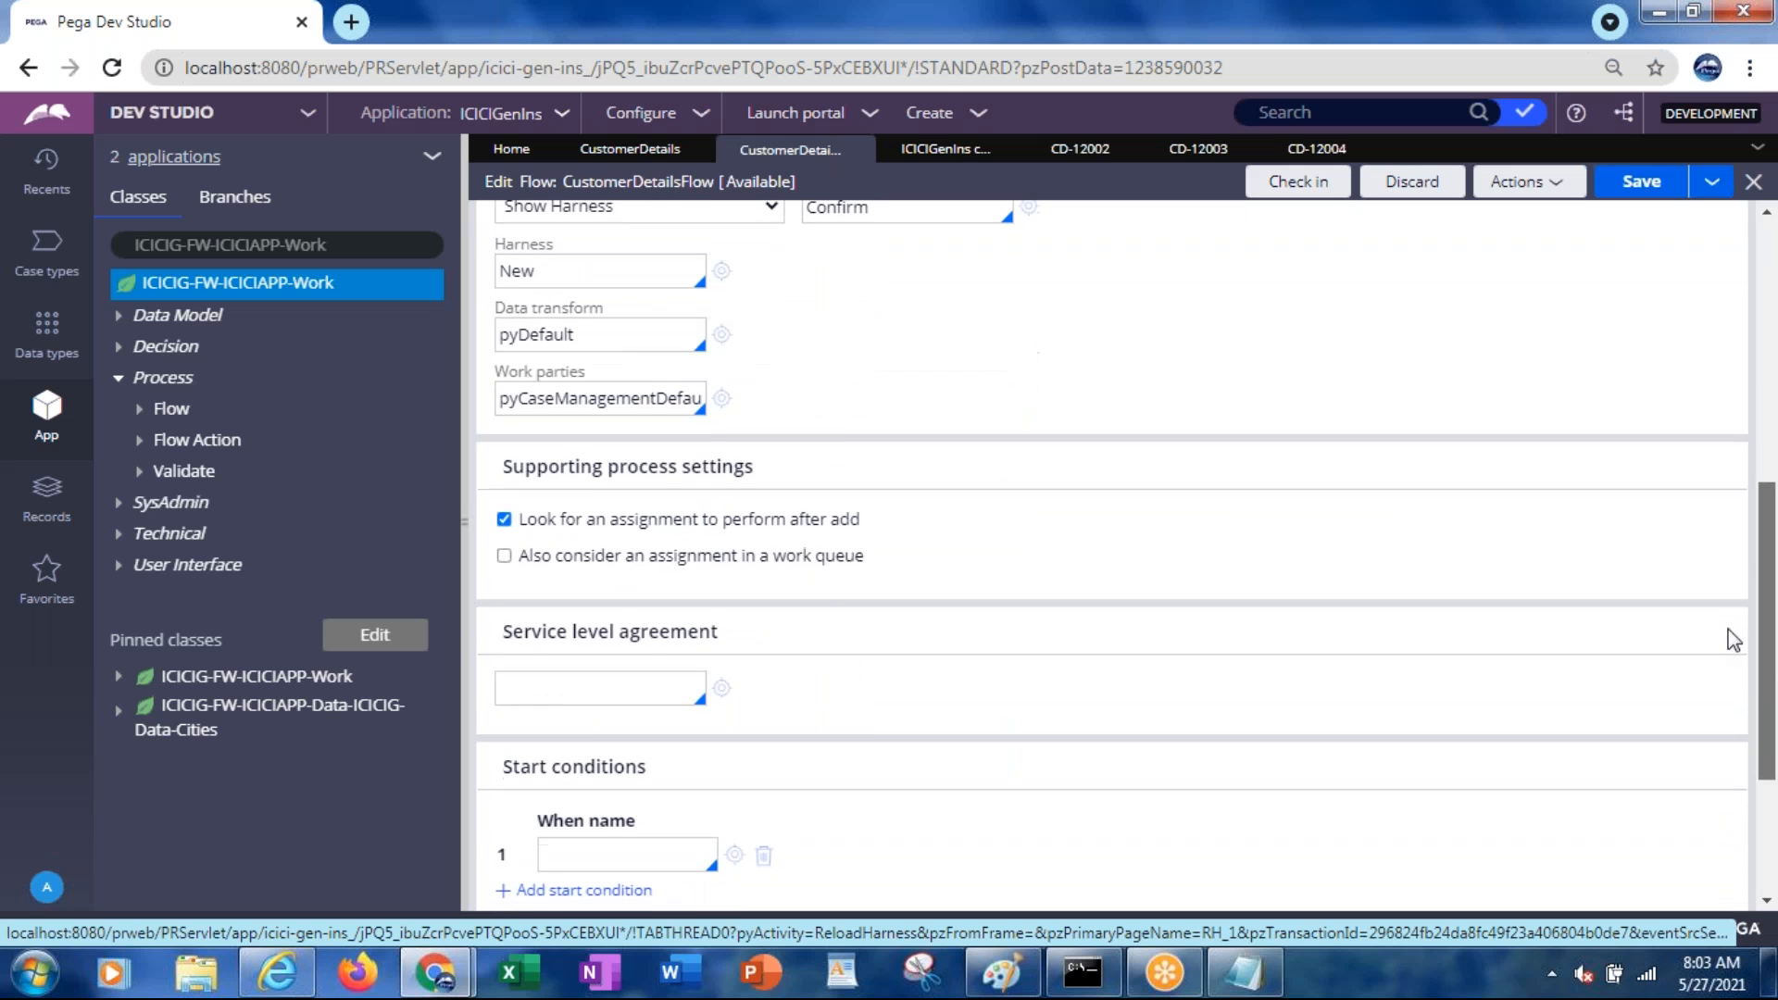
{"action": "left_click", "coordinate": [561, 682]}
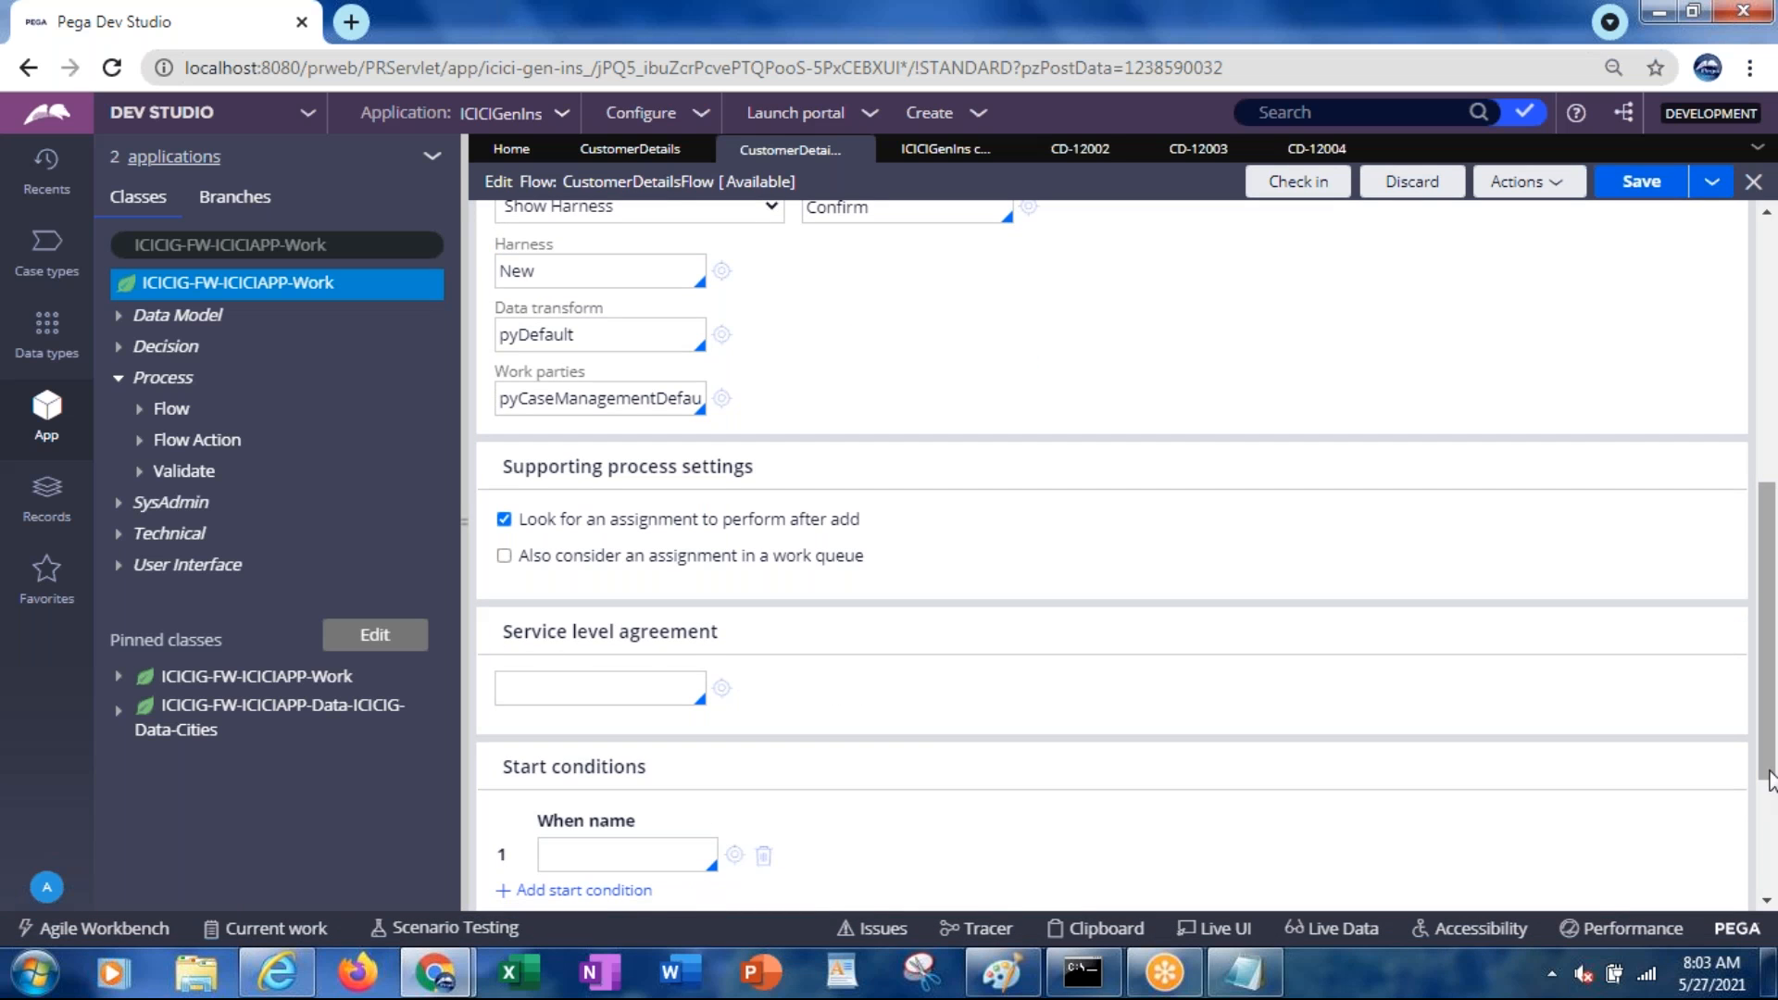
{"action": "left_click_drag", "start_coordinate": [1769, 781], "coordinate": [1763, 428]}
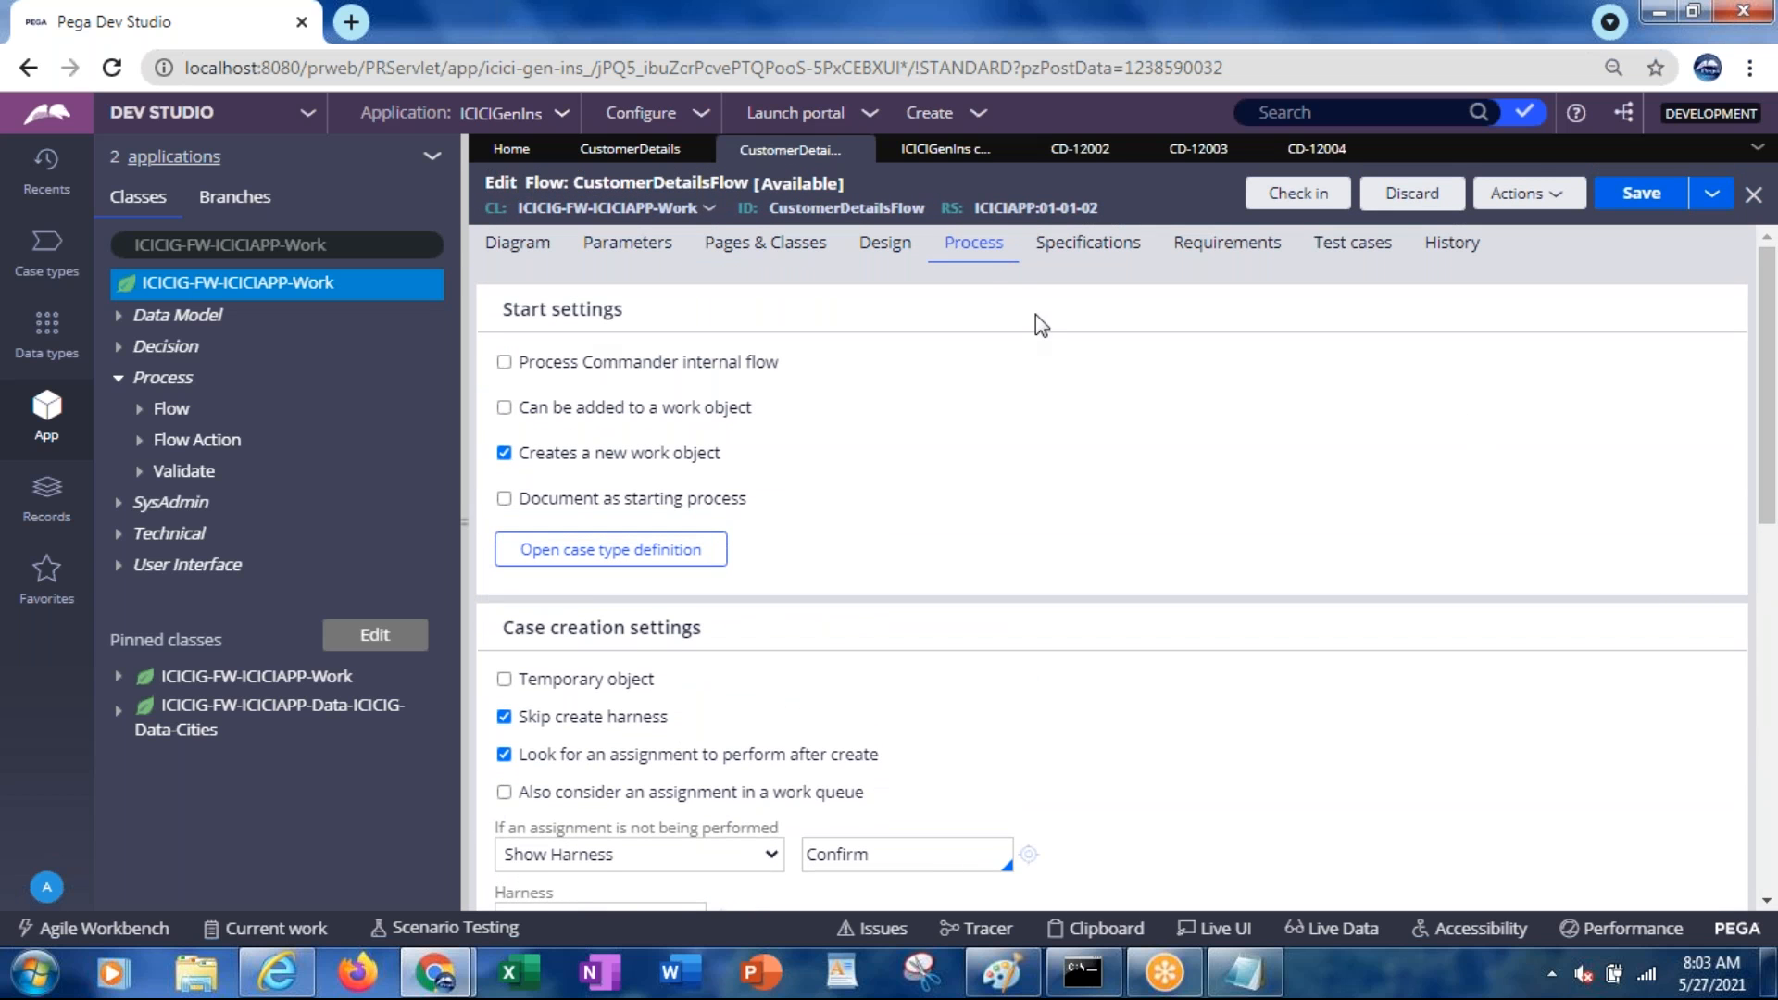
{"action": "left_click_drag", "start_coordinate": [1769, 386], "coordinate": [1760, 713]}
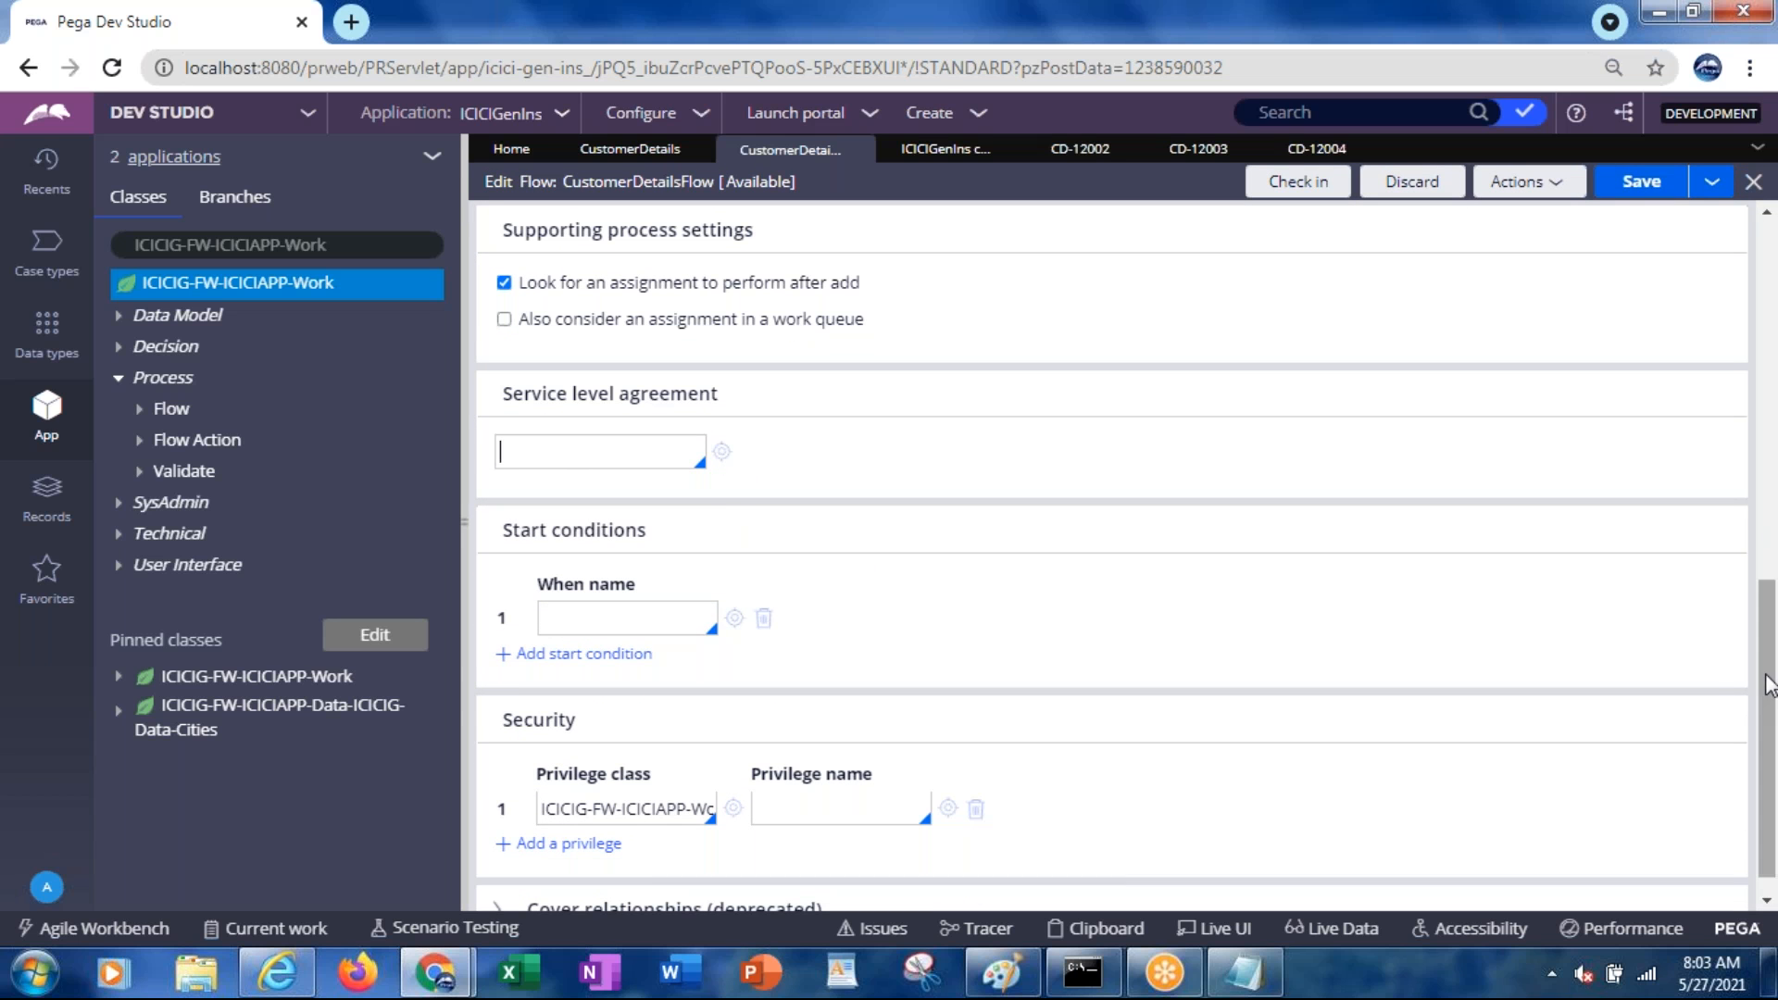
{"action": "left_click_drag", "start_coordinate": [1760, 674], "coordinate": [1721, 278]}
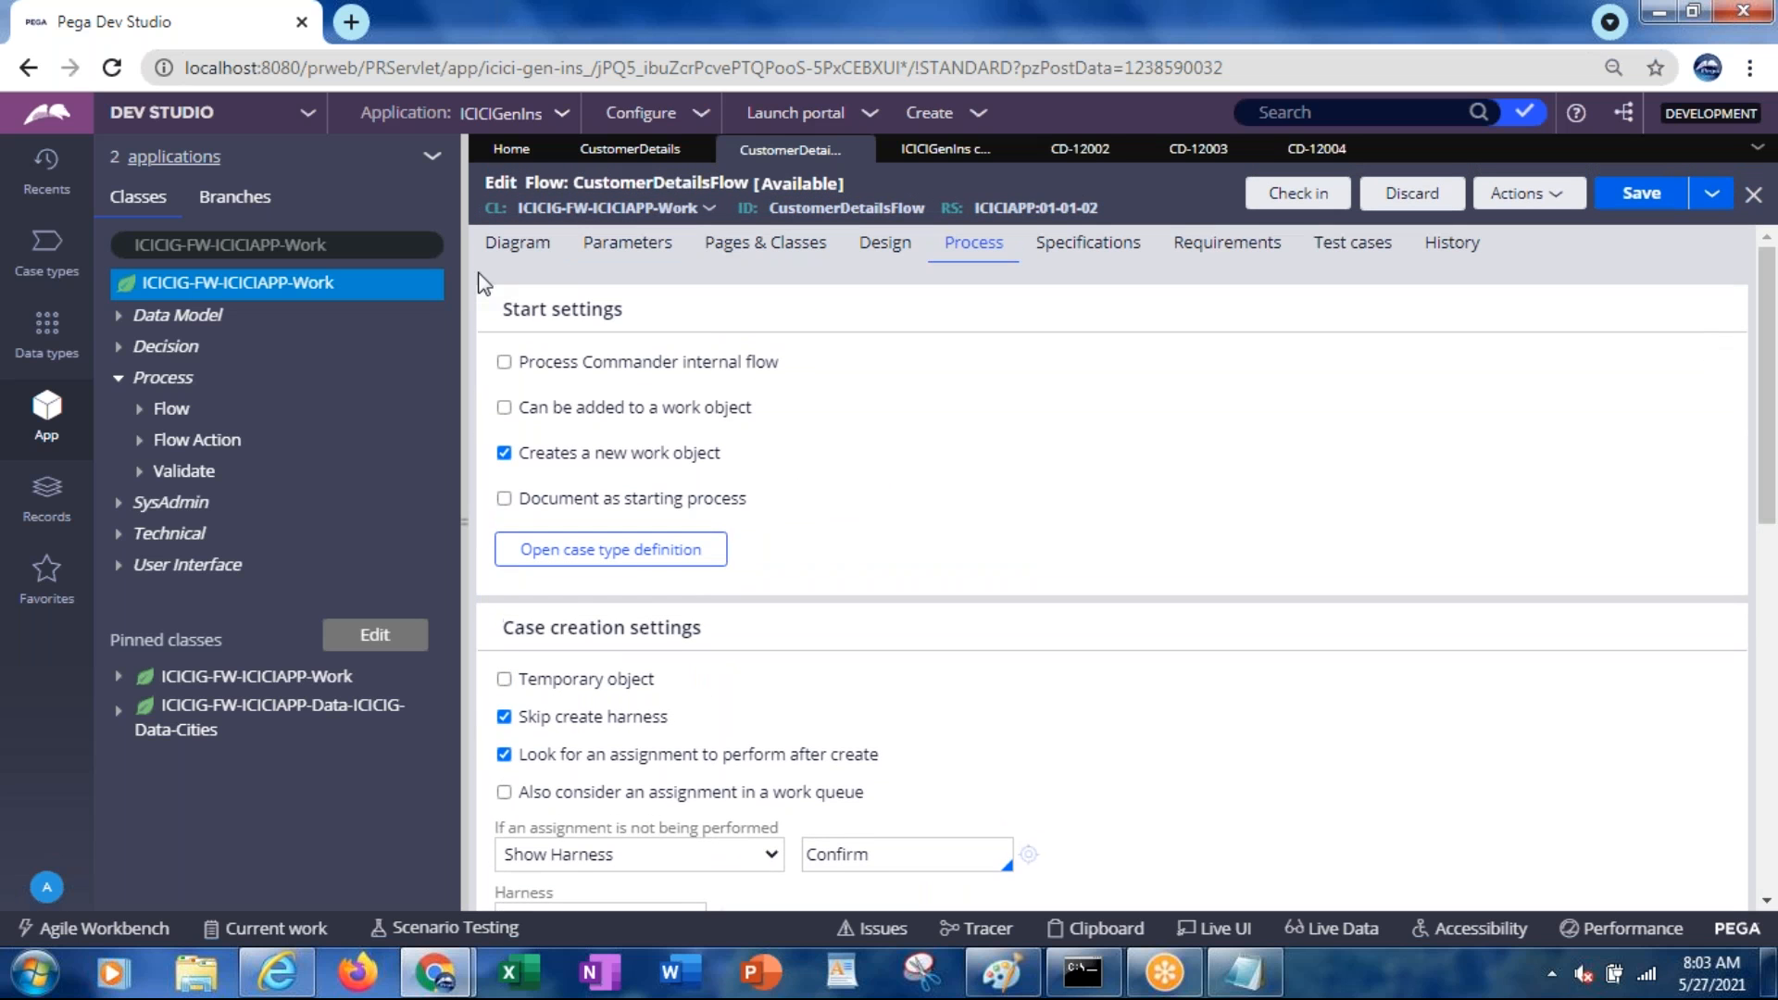
Back on the CustomerDetailsFlow diagram, inspect the CustomerDetails assignment that carries the SLA
{"action": "left_click", "coordinate": [517, 245]}
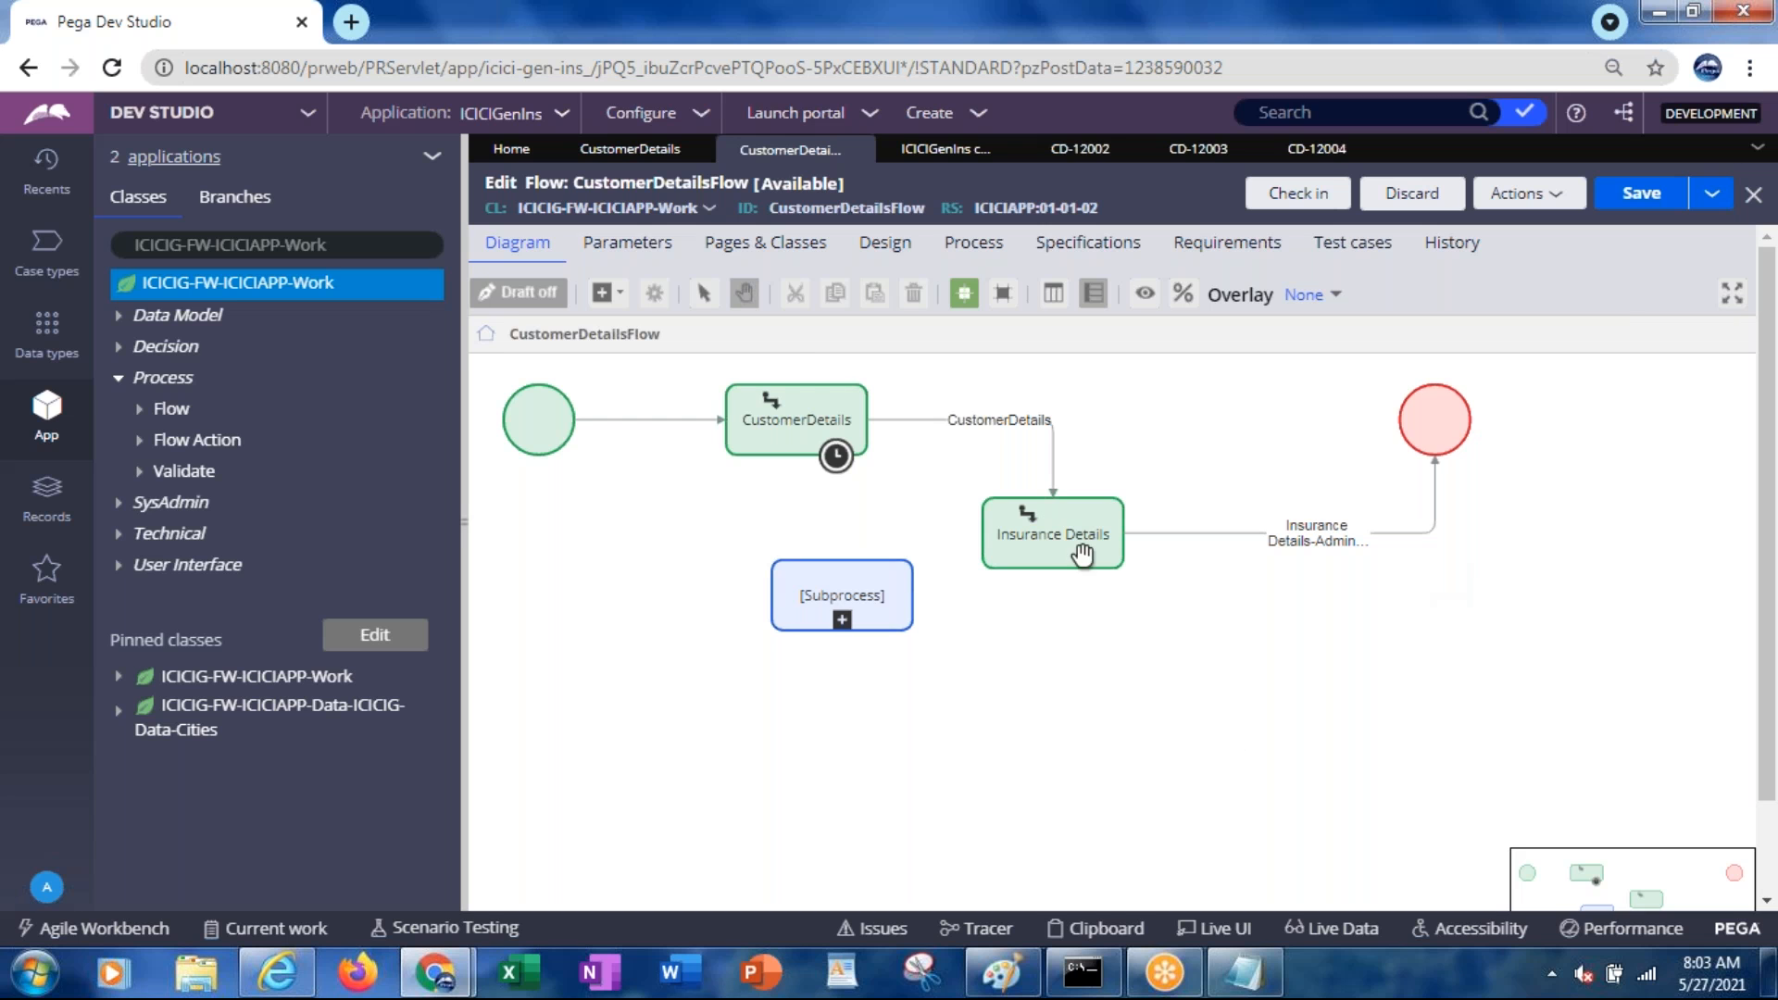
{"action": "left_click", "coordinate": [778, 429]}
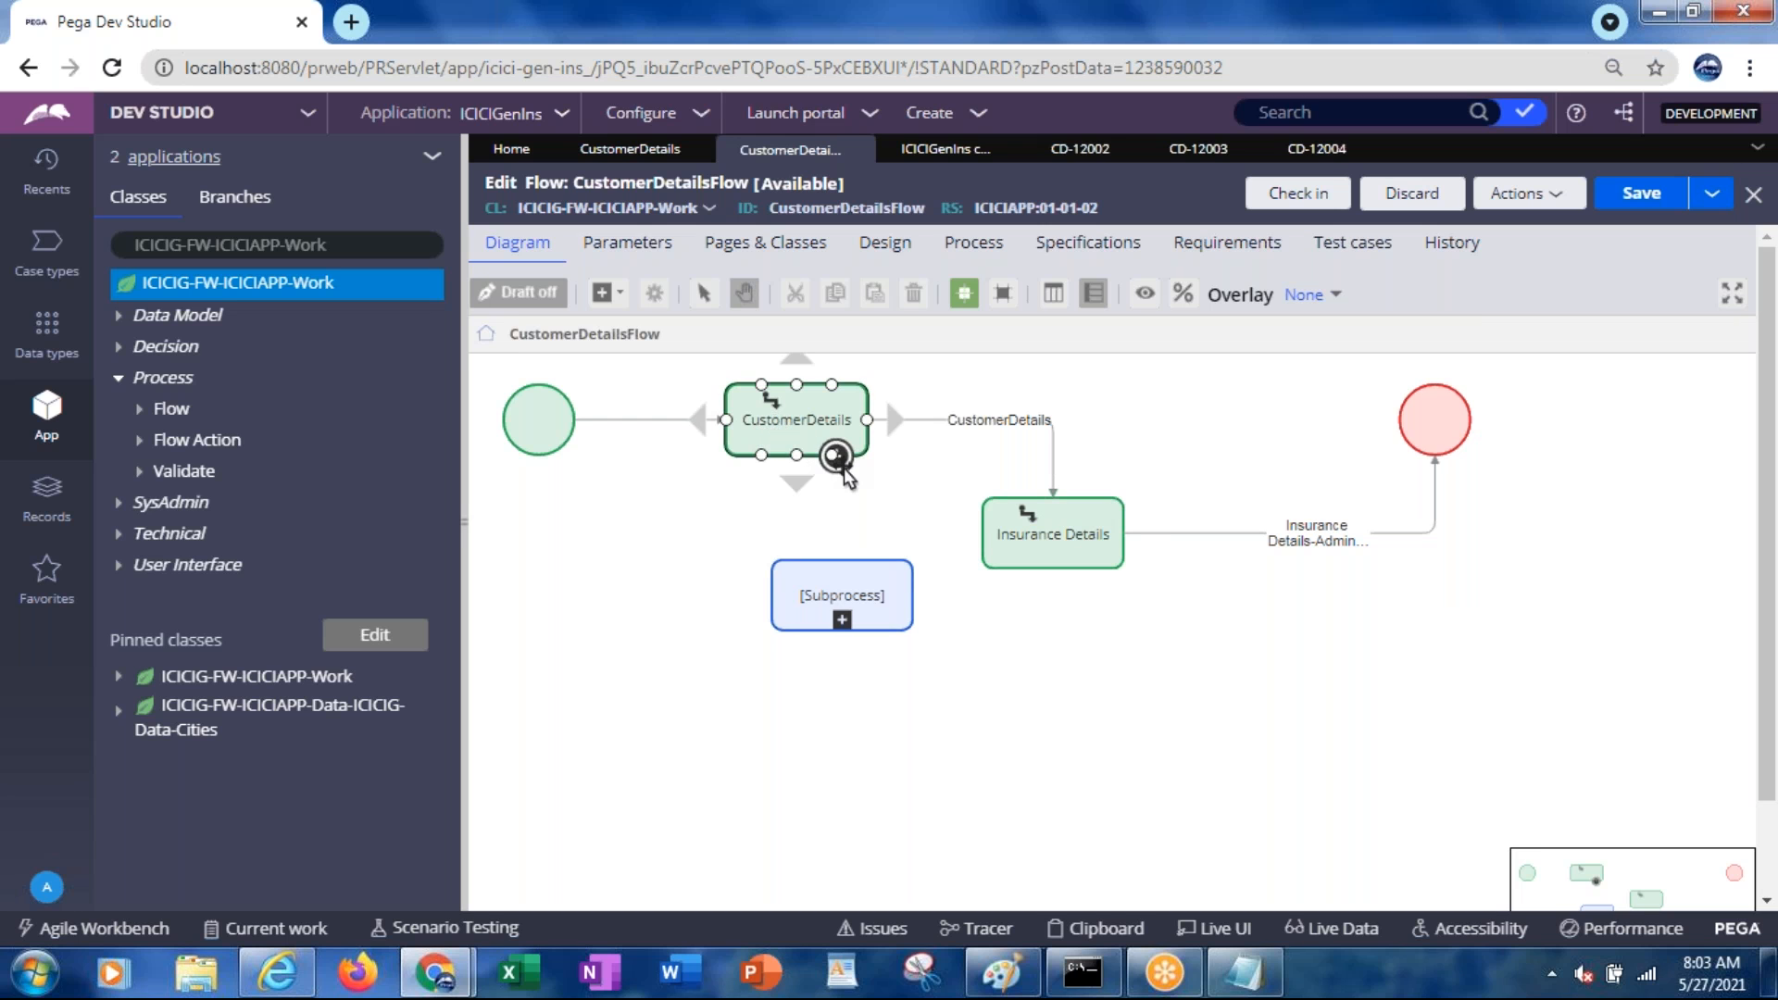
{"action": "left_click", "coordinate": [915, 523]}
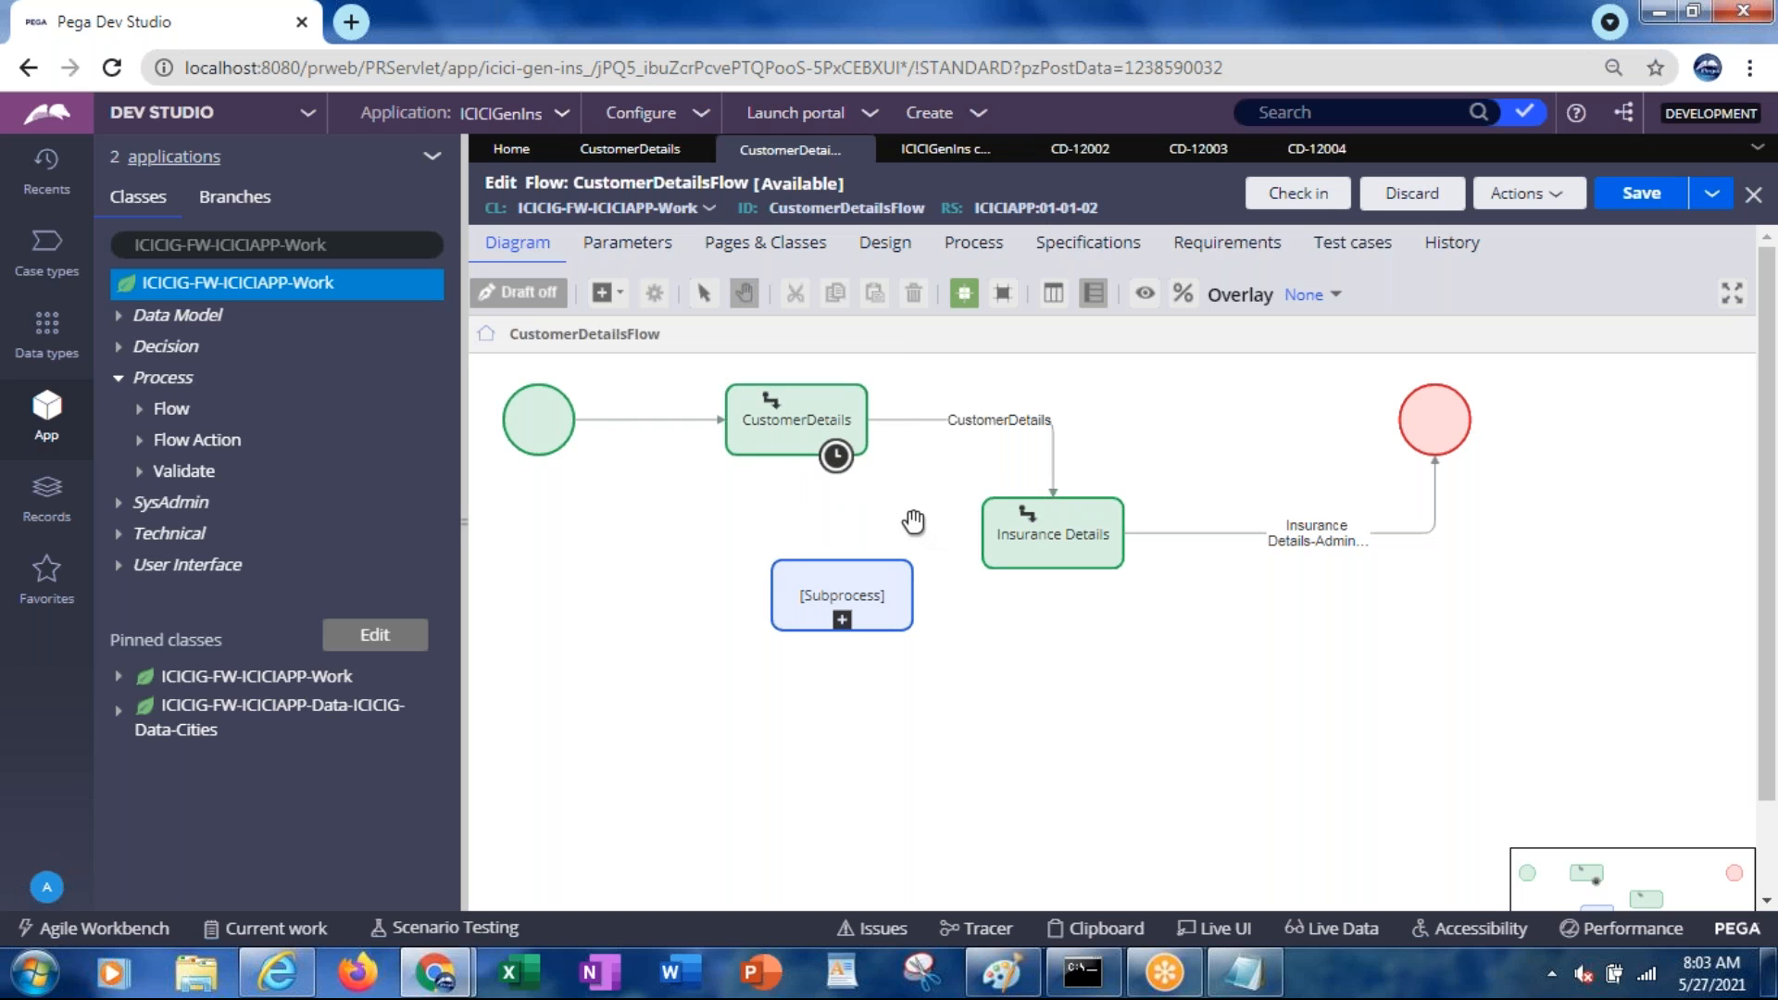